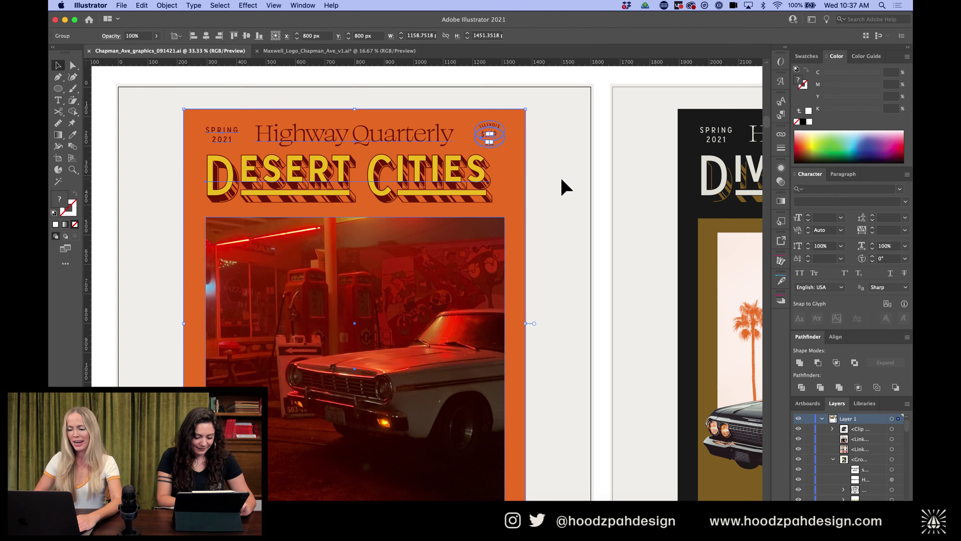
Look over the Highway Quarterly cover artboards, including Desert Cities and Dives & Joints
scroll(604, 177, right, 5)
scroll(605, 178, up, 1)
scroll(603, 173, right, 10)
scroll(604, 173, down, 2)
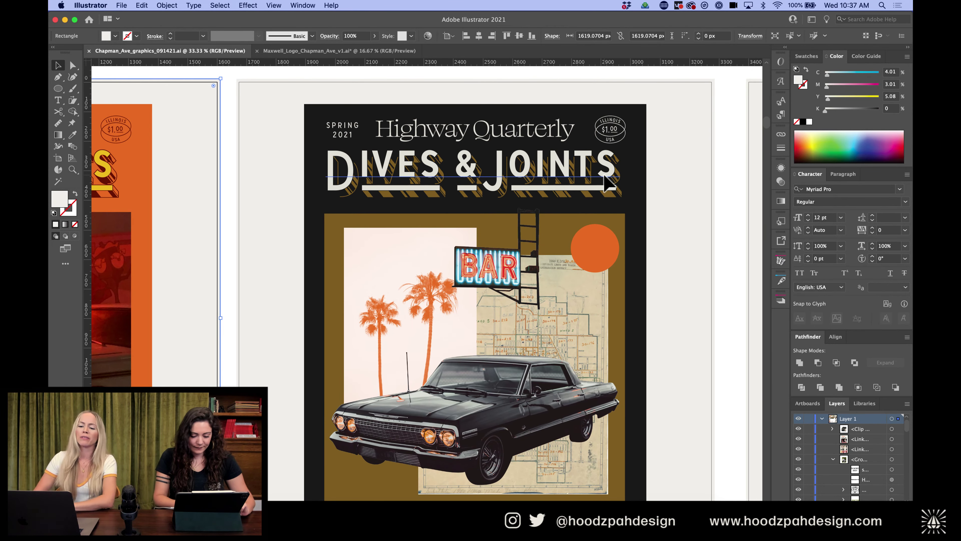
scroll(604, 177, right, 7)
scroll(604, 178, down, 4)
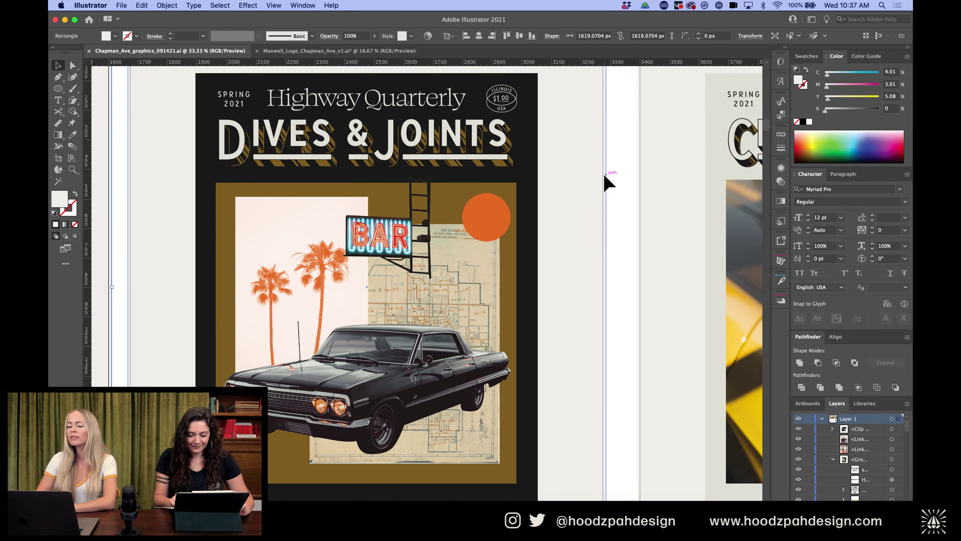
scroll(604, 176, down, 10)
scroll(604, 175, left, 15)
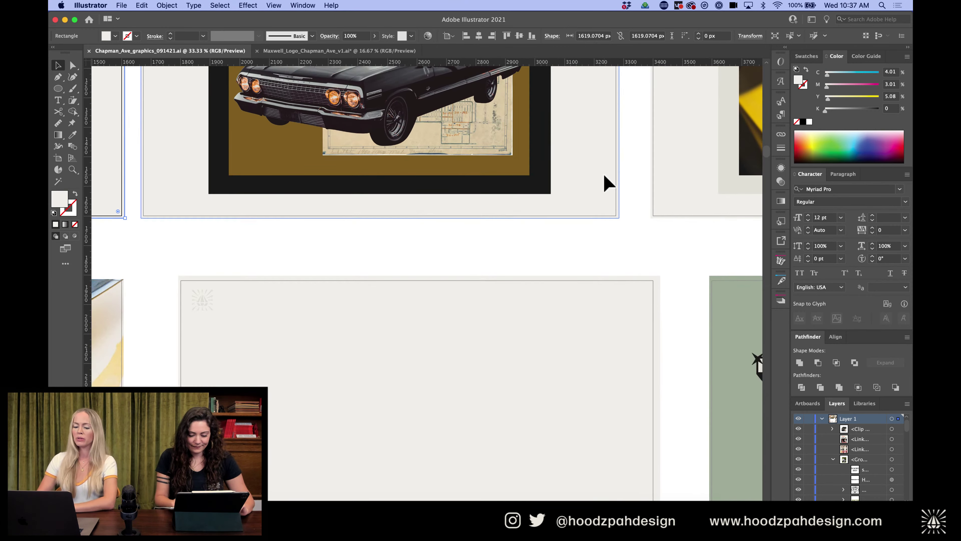
Examine the Sunday in Old Towne Orange artboard, the blank artboard beside it and the Take It Easy lettering
scroll(605, 176, left, 7)
scroll(604, 176, down, 2)
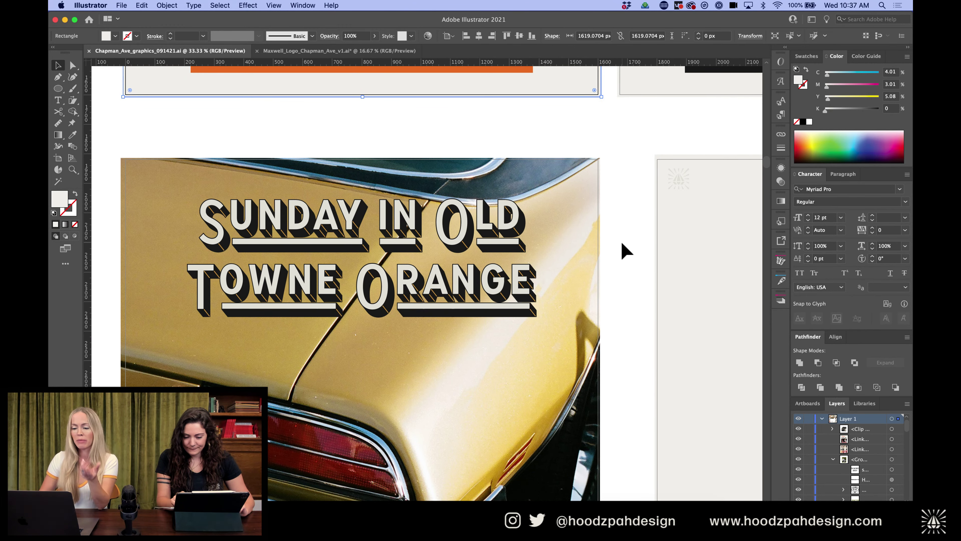
scroll(627, 250, down, 3)
scroll(627, 251, right, 1)
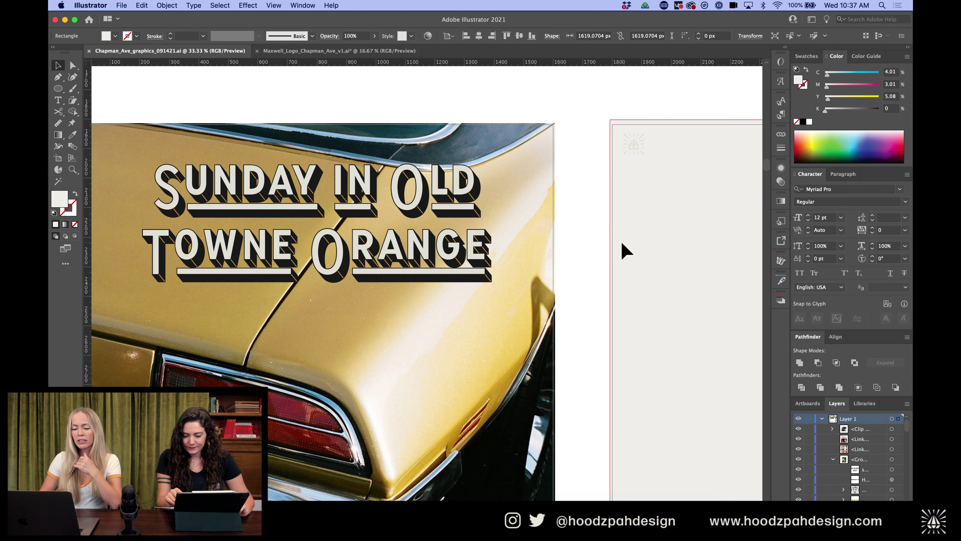
scroll(626, 250, right, 20)
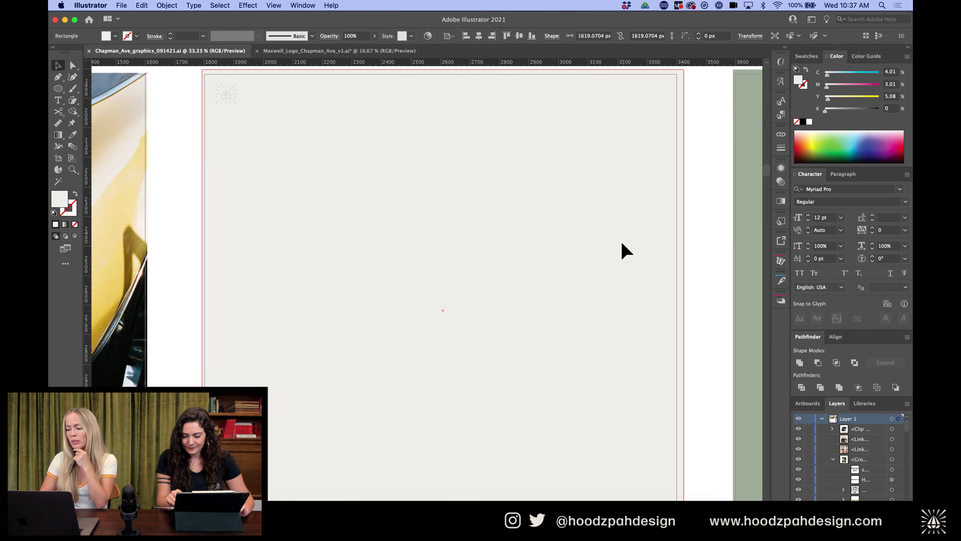
scroll(627, 251, right, 7)
scroll(626, 251, down, 2)
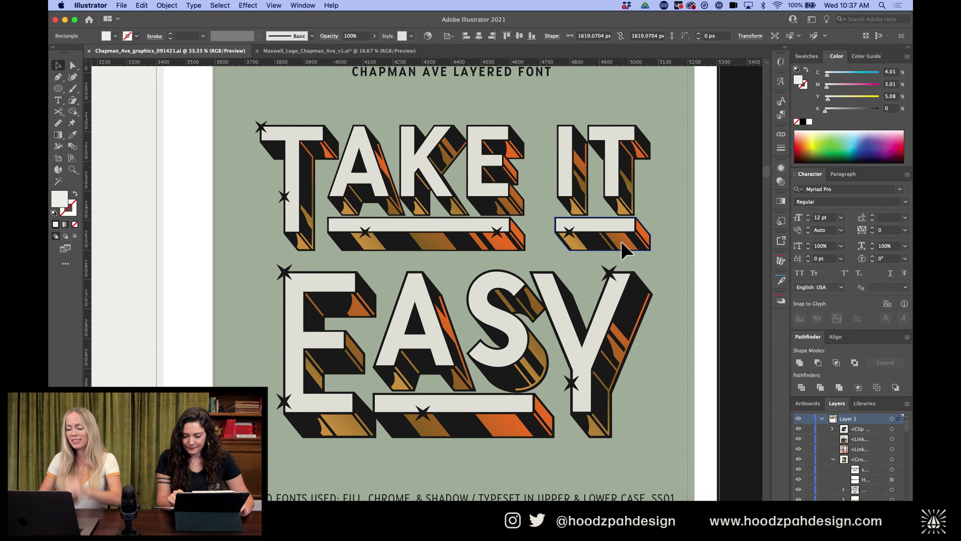
Compare the layered-font samples Take It Easy, Bowie Live 1975 and Tacos & Chill
key(super+minus)
scroll(636, 248, right, 18)
scroll(635, 248, down, 9)
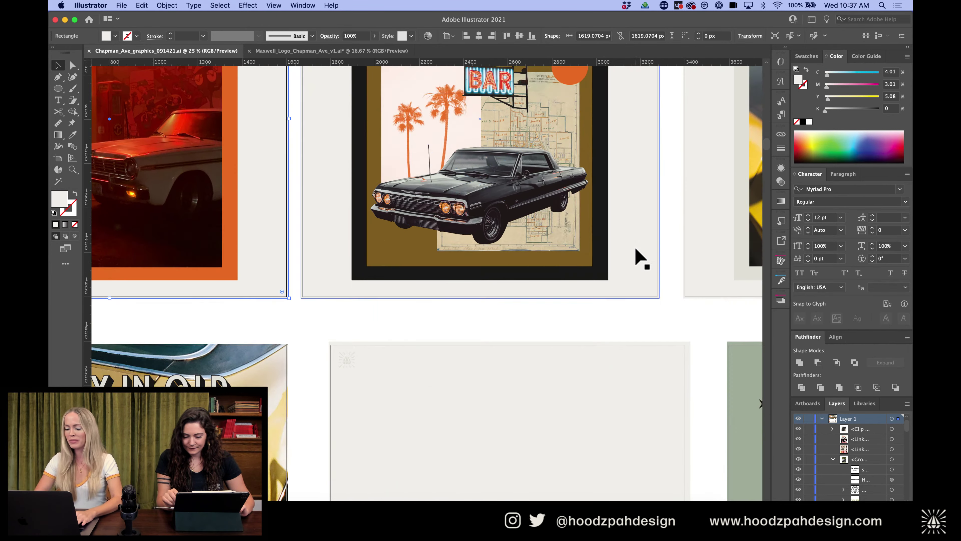
scroll(635, 248, right, 12)
scroll(635, 248, down, 5)
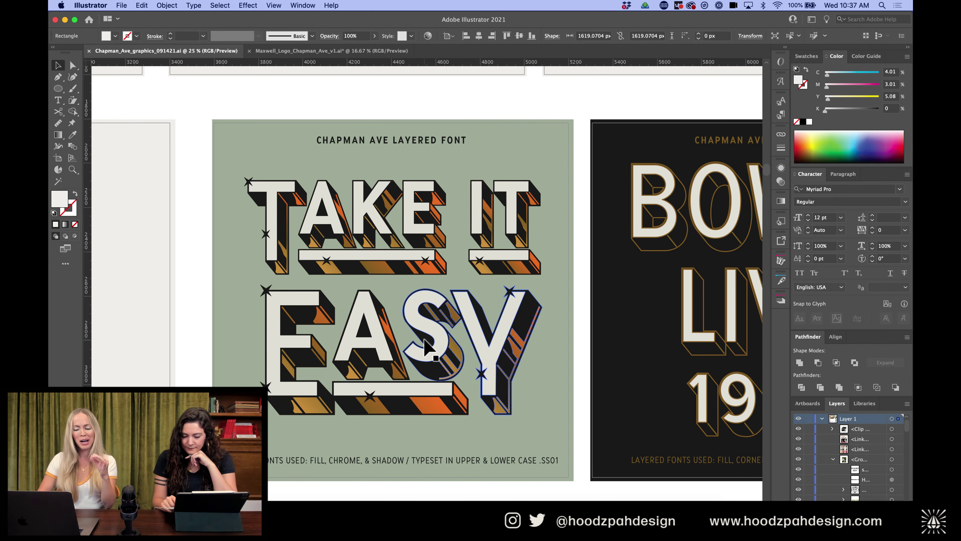
scroll(556, 352, right, 10)
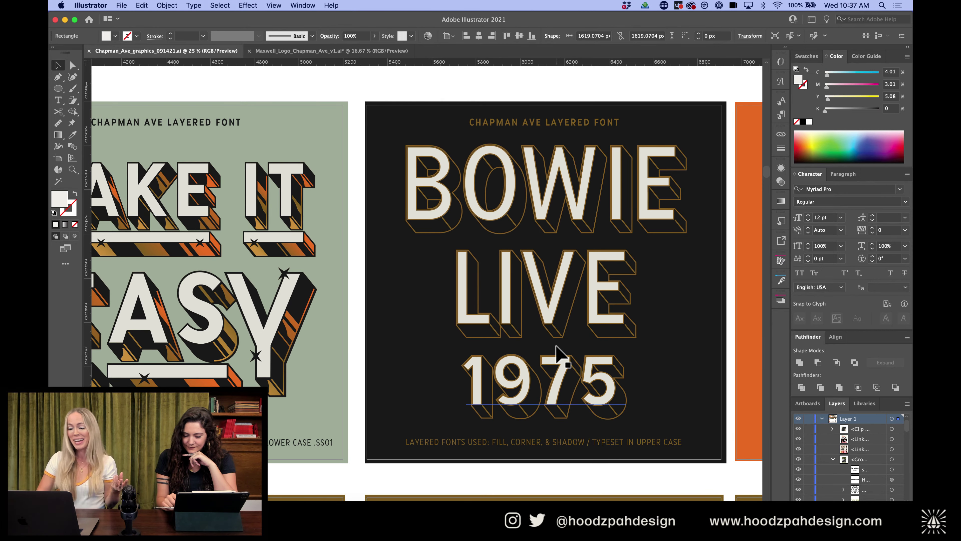
scroll(555, 344, right, 3)
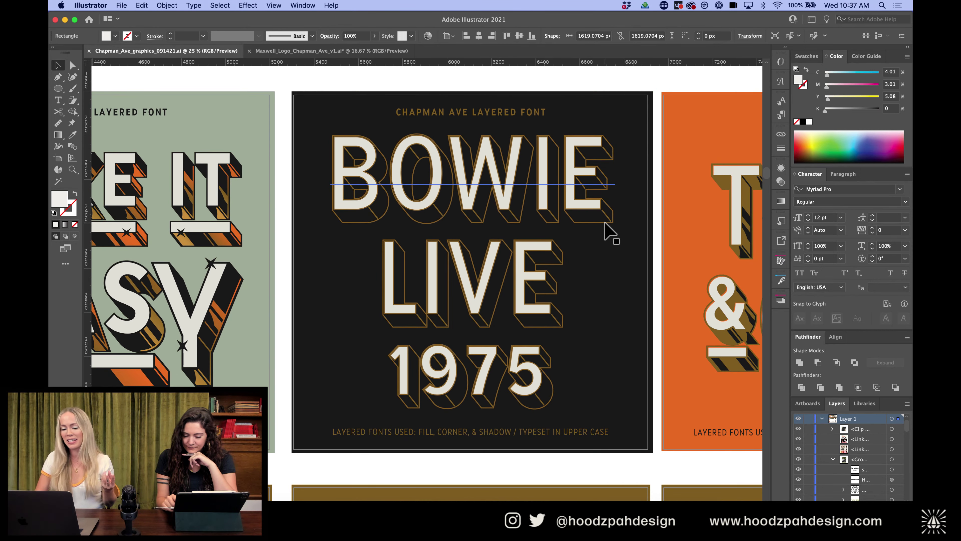
scroll(604, 224, right, 20)
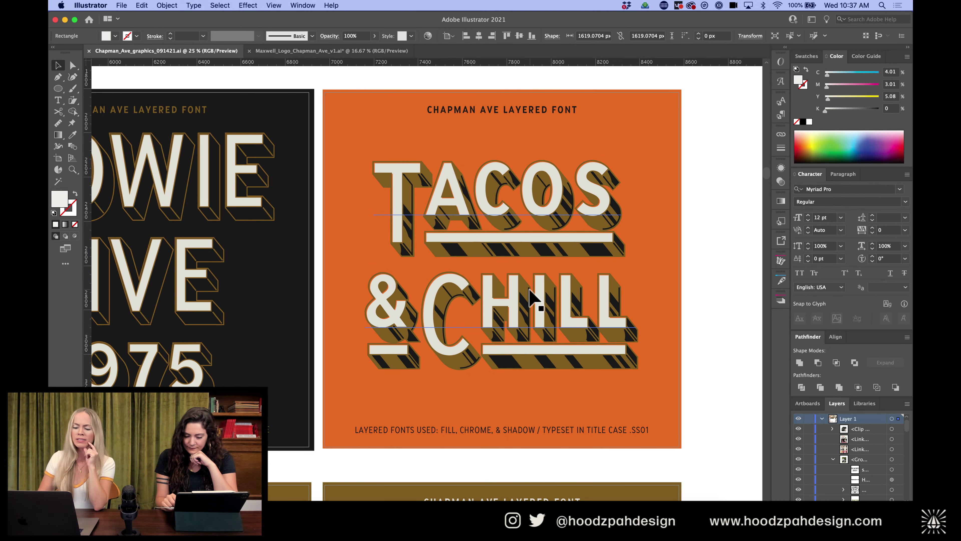
Examine the layer breakdowns on The Jam artboards and the Chicago Moto underline samples
scroll(534, 299, down, 12)
scroll(533, 299, left, 10)
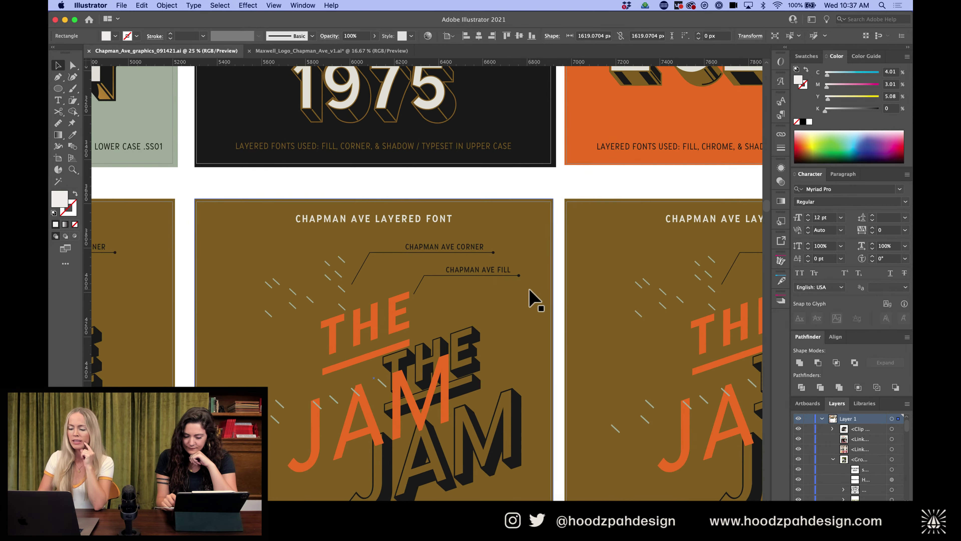
scroll(401, 376, down, 6)
scroll(402, 376, left, 13)
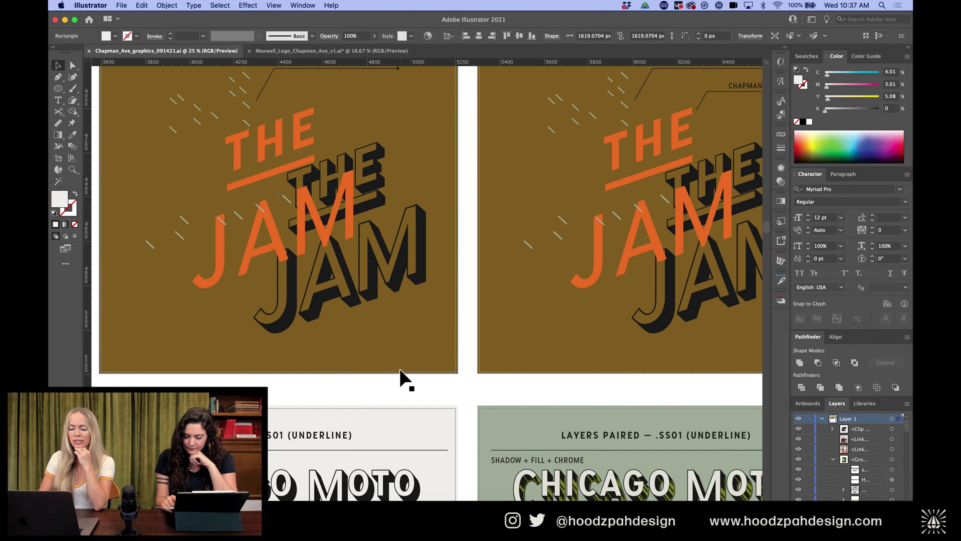
scroll(400, 373, down, 7)
scroll(400, 373, left, 1)
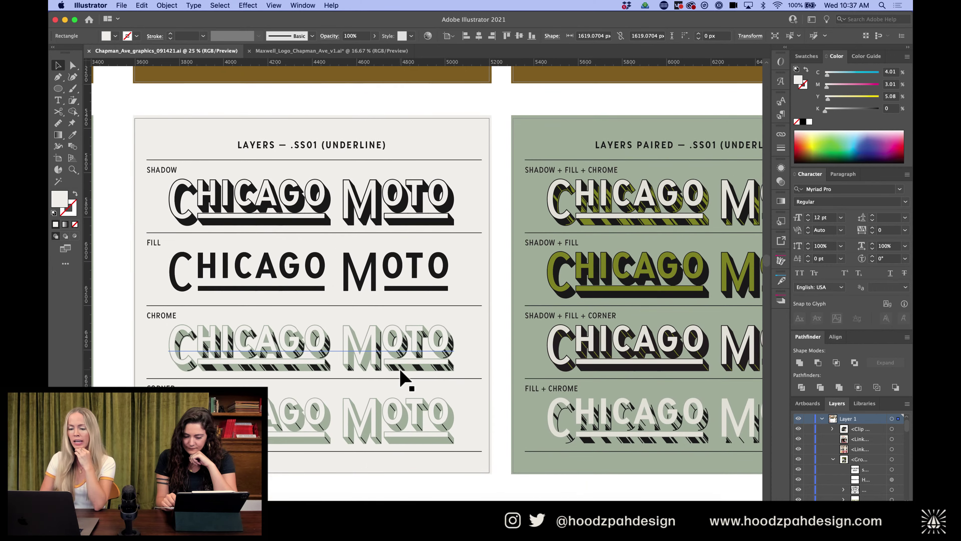
scroll(400, 371, up, 8)
scroll(400, 371, left, 6)
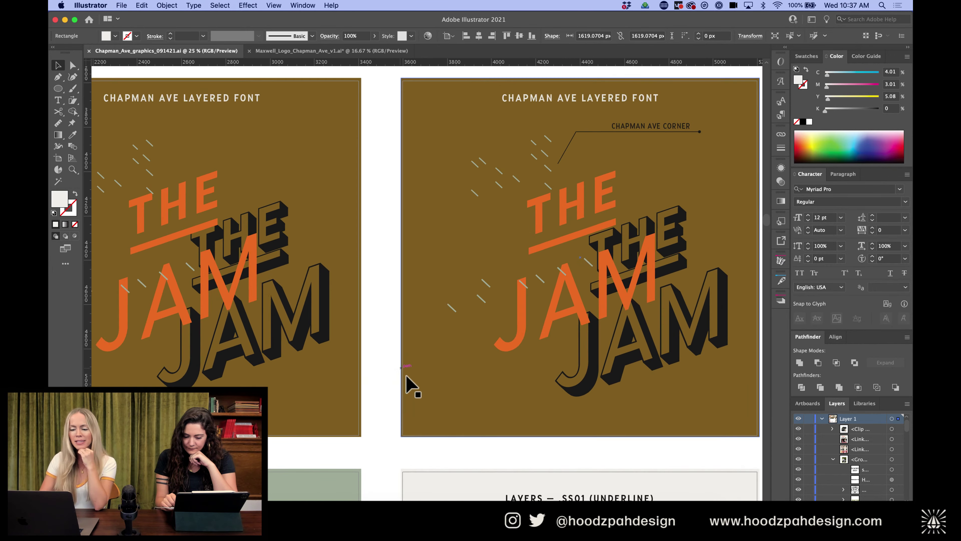
Check the blank artboard, its background rectangle and the neighbouring Take It Easy and Bowie Live 1975 artboards
scroll(395, 293, up, 10)
scroll(396, 294, left, 5)
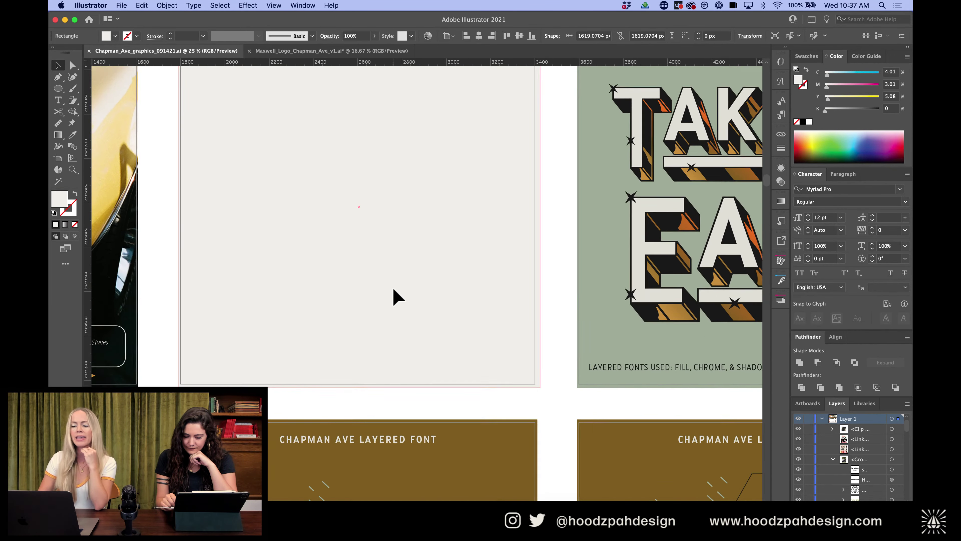
click(404, 259)
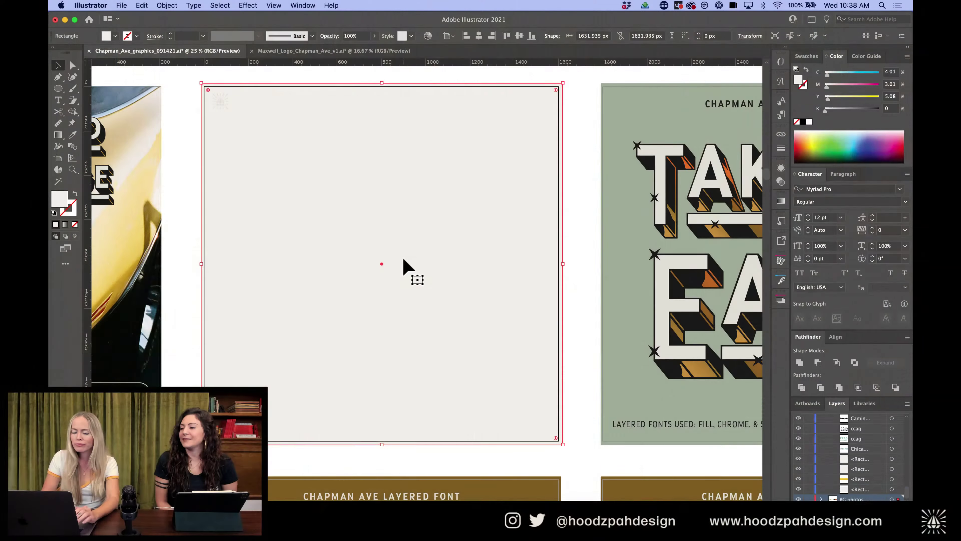
click(584, 245)
scroll(584, 245, right, 10)
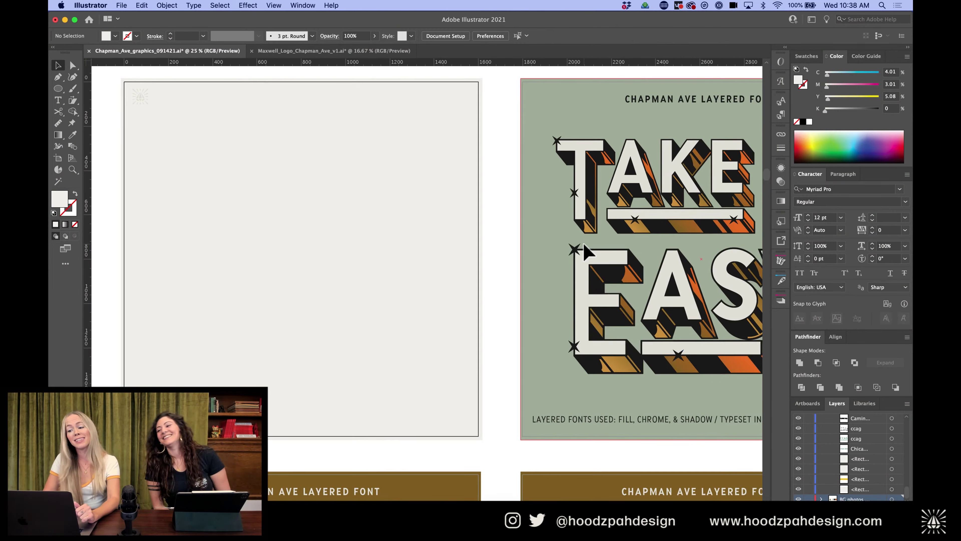
scroll(671, 223, right, 10)
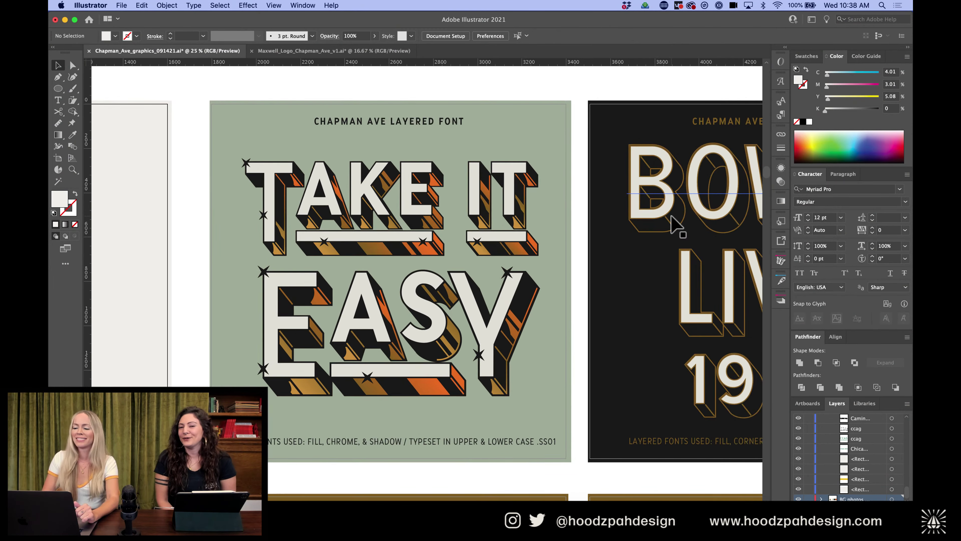
scroll(572, 111, right, 10)
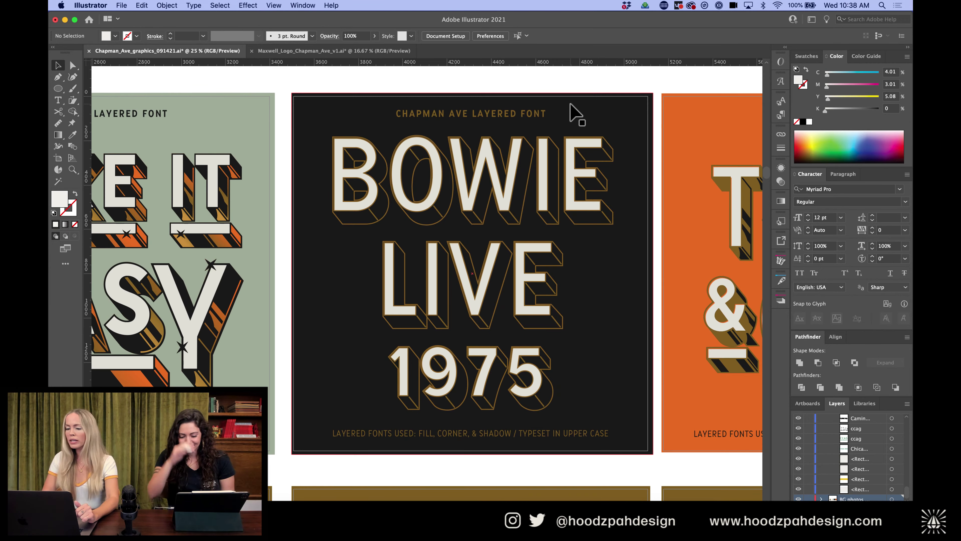
scroll(572, 113, up, 5)
Switch to the Maxwell_Logo_Chapman_Ave_v1.ai document and view the pencil sketch page up close
click(343, 49)
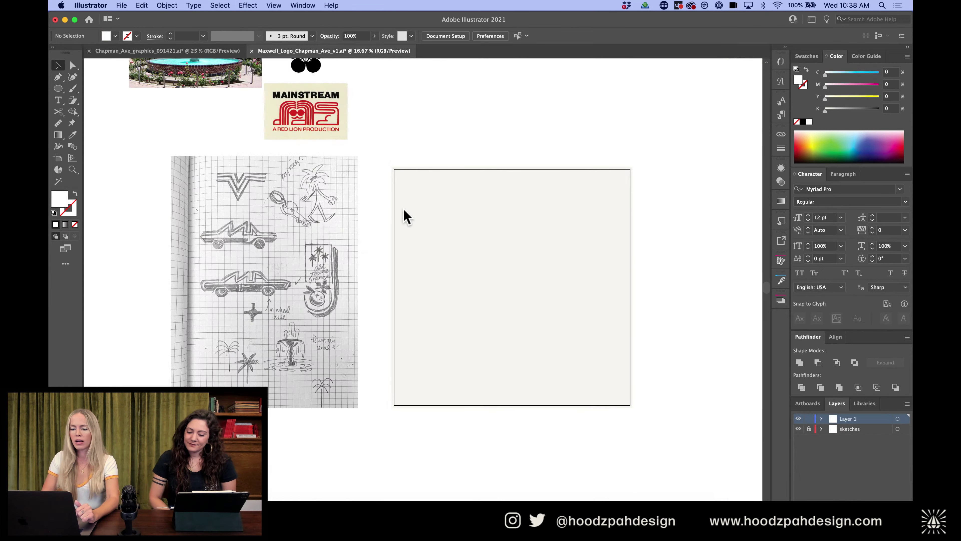
scroll(414, 157, up, 3)
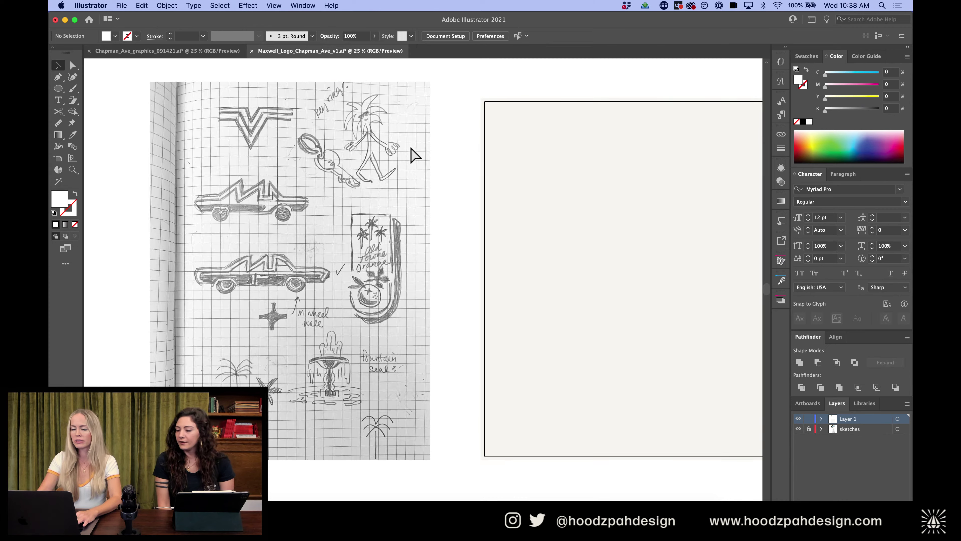
scroll(411, 149, up, 2)
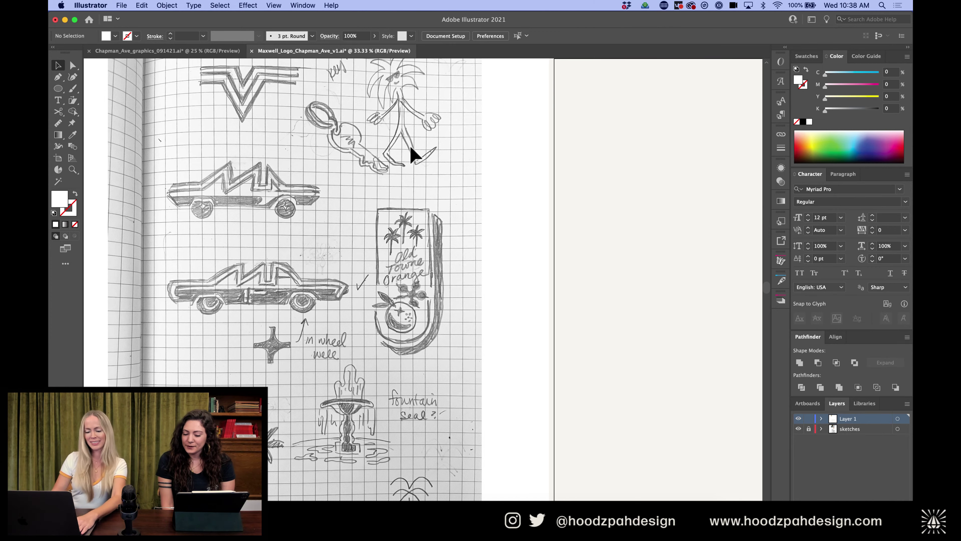
scroll(411, 149, left, 5)
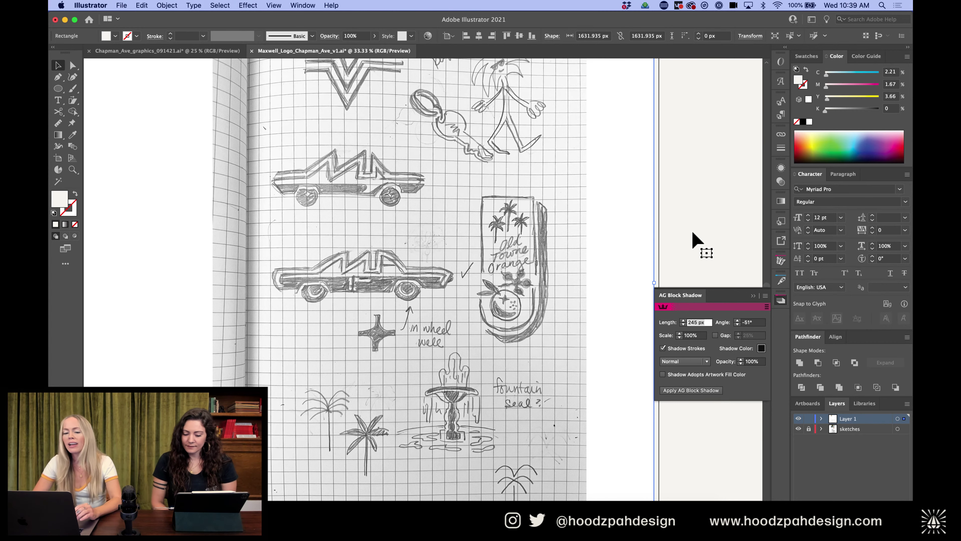
Deselect the off-white background square next to the sketch page
key(super+minus)
key(super+minus)
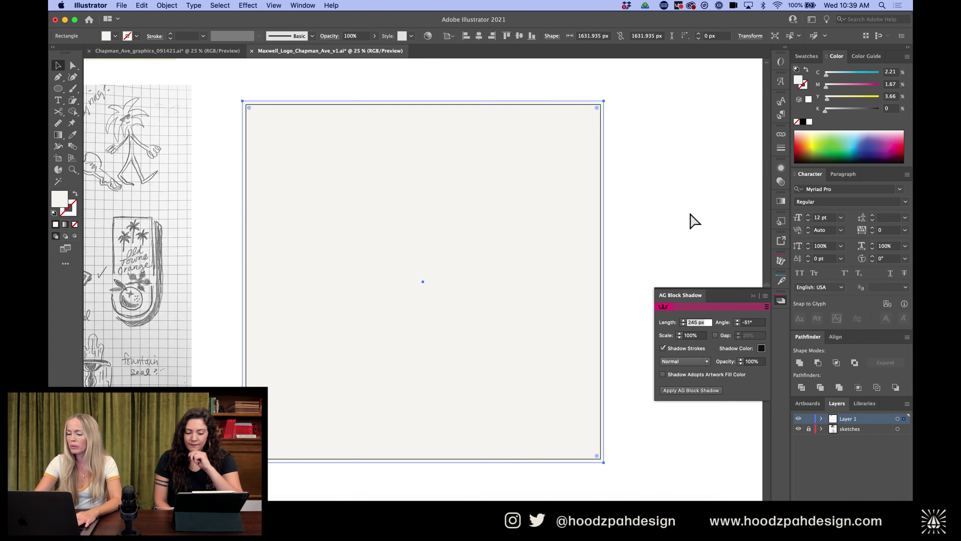
click(615, 208)
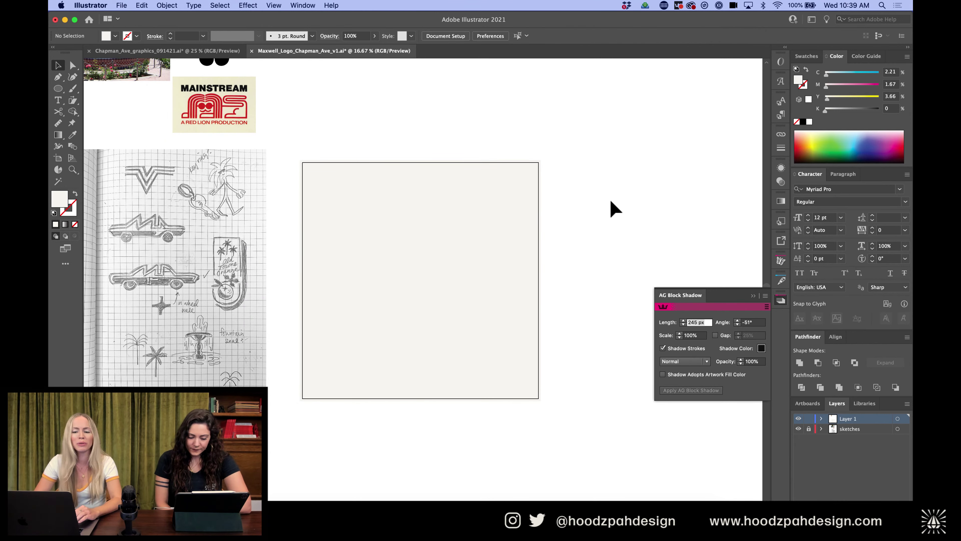
key(super+plus)
key(super+plus)
scroll(615, 208, left, 15)
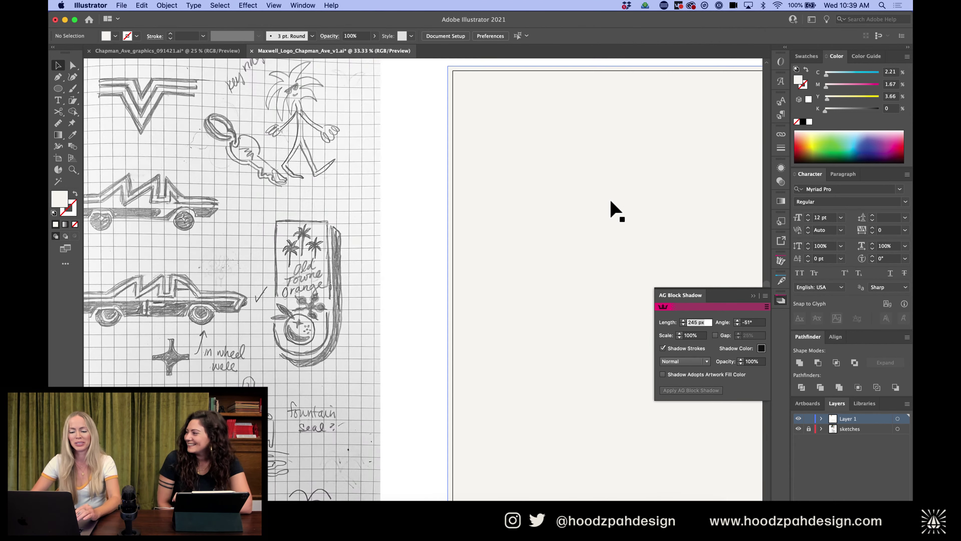
scroll(613, 157, up, 5)
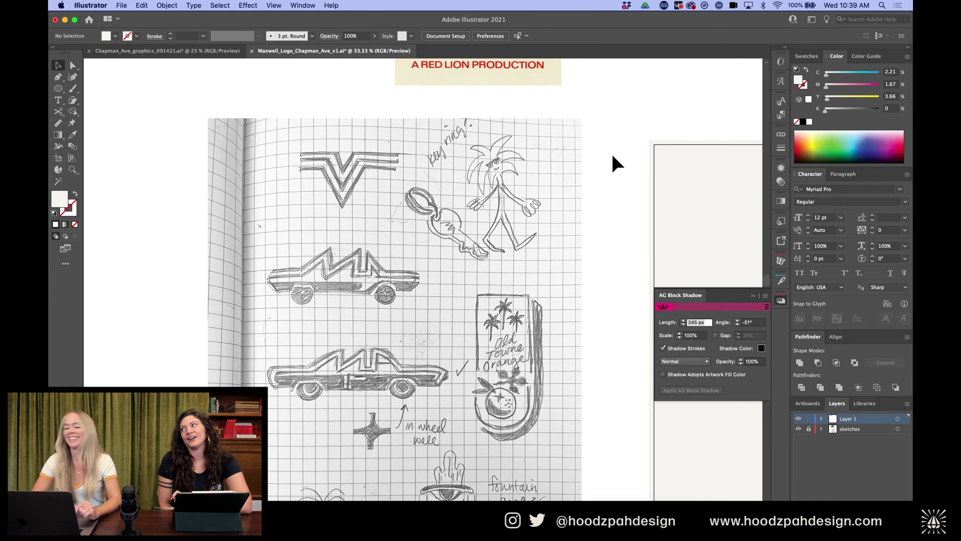
Look over the reference logos, fountain and orange photos, vintage car illustrations and color swatches above the sketches
scroll(151, 121, up, 12)
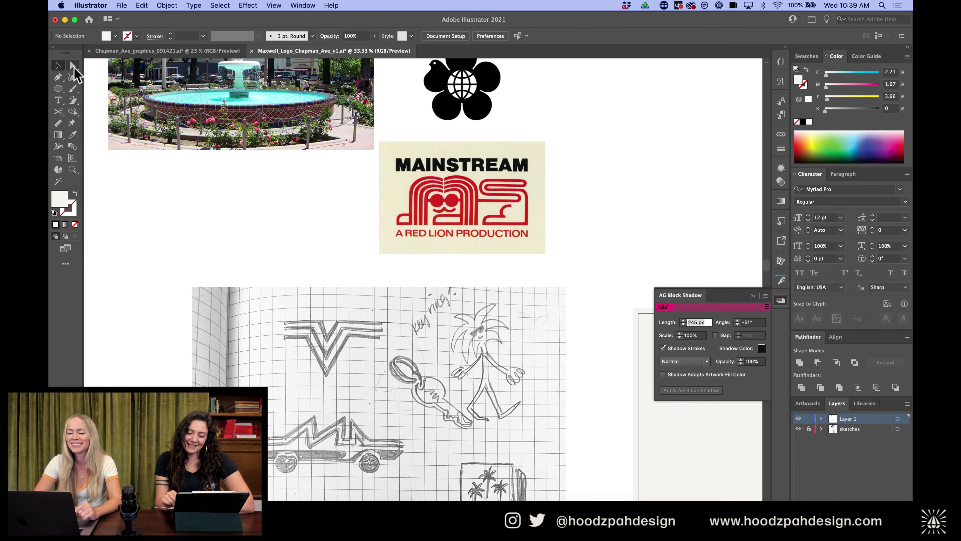
scroll(242, 223, up, 20)
scroll(242, 223, right, 7)
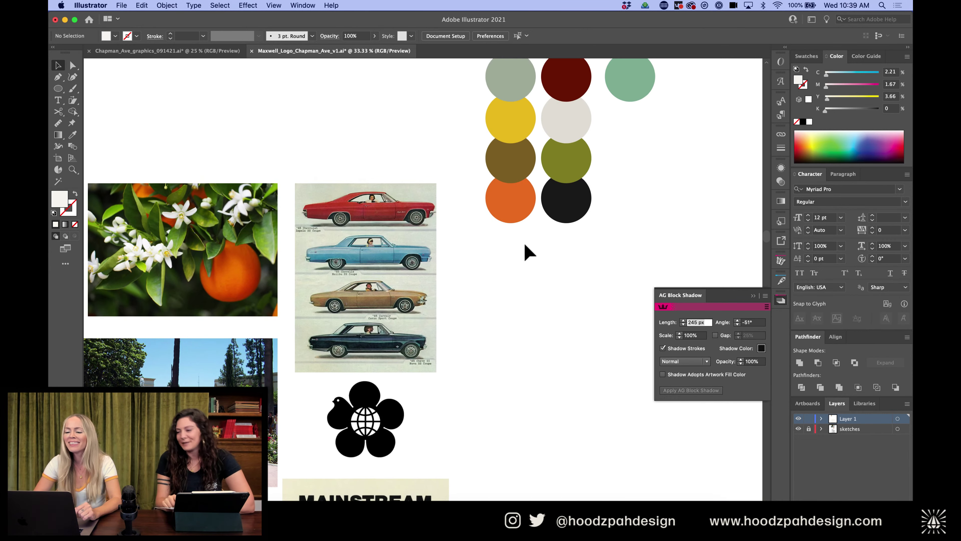
scroll(520, 347, down, 20)
scroll(517, 346, left, 2)
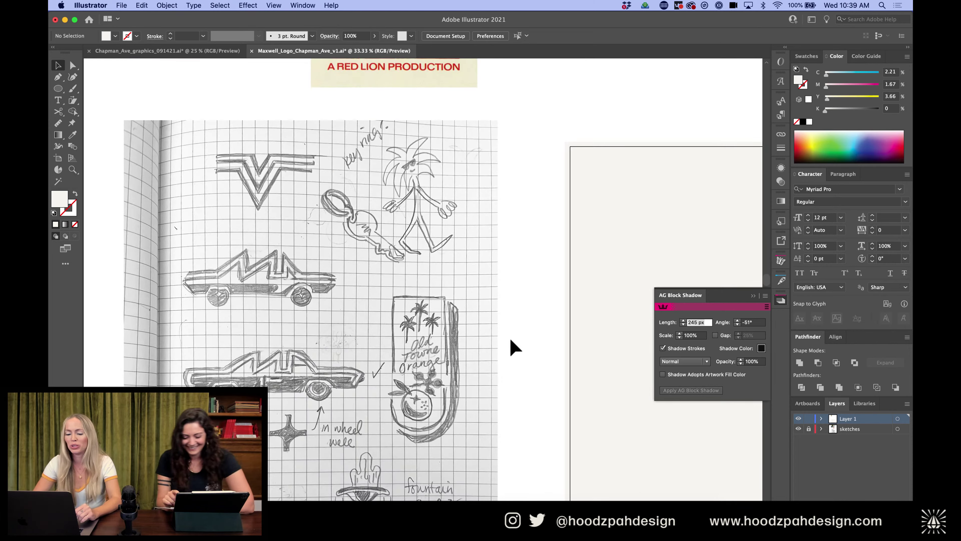
Trace the front body line and first roof peak of the upper car sketch with straight Pen tool segments
scroll(195, 288, up, 5)
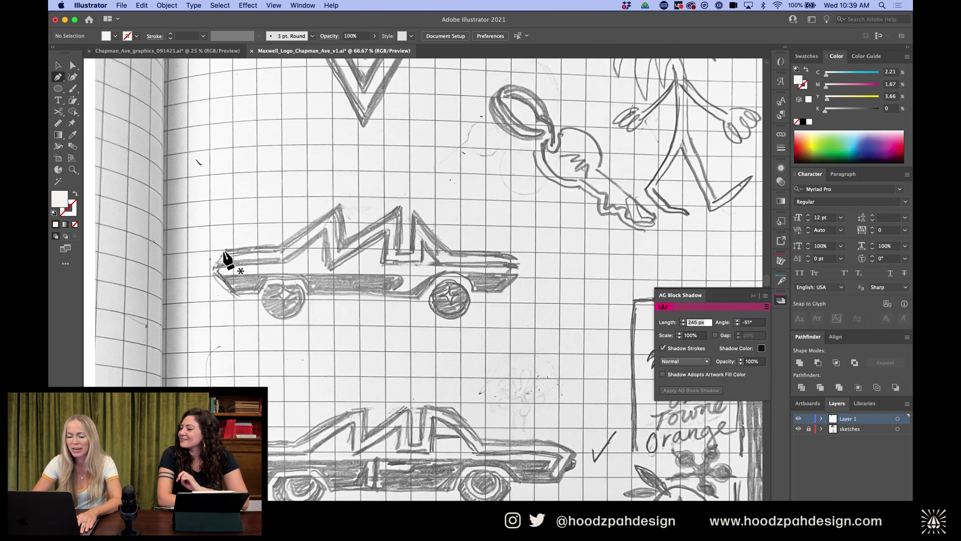
click(223, 251)
click(279, 250)
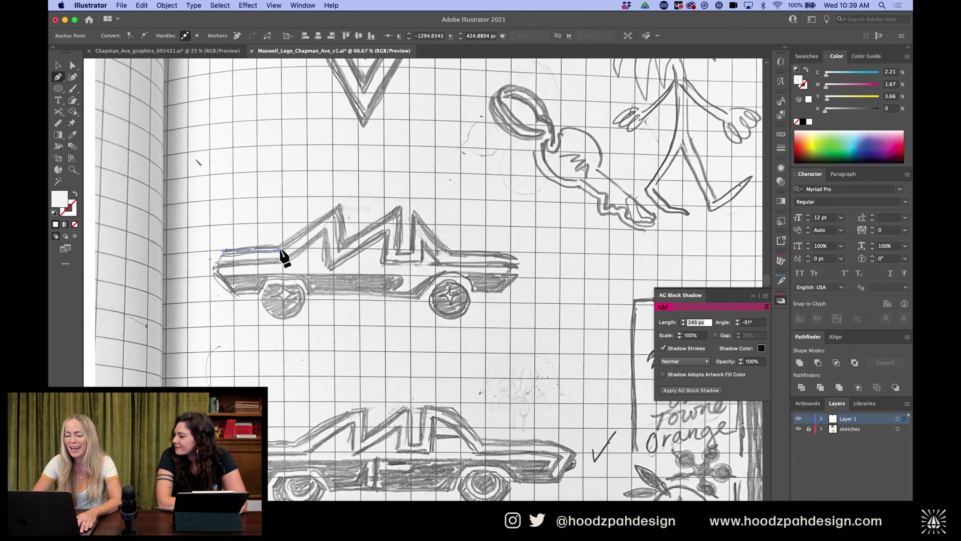
click(337, 209)
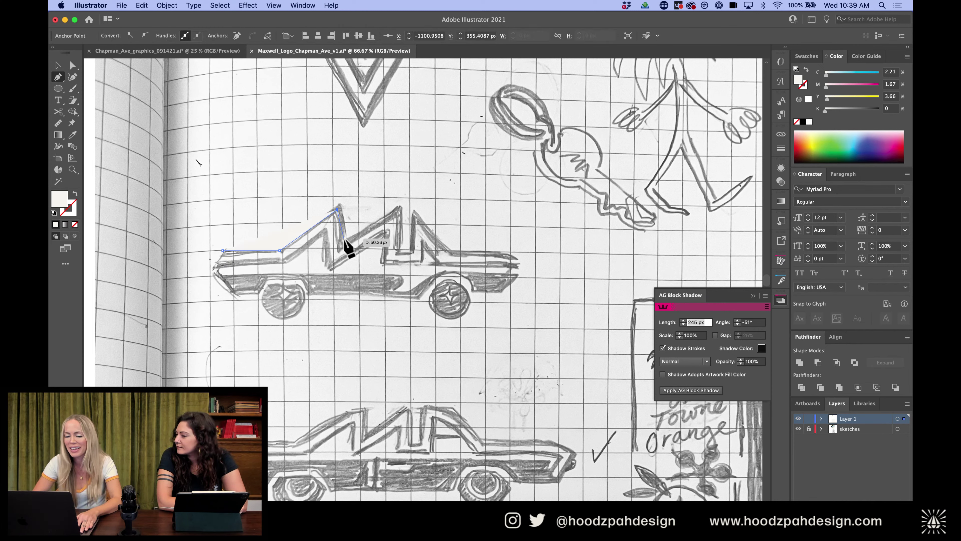
click(342, 244)
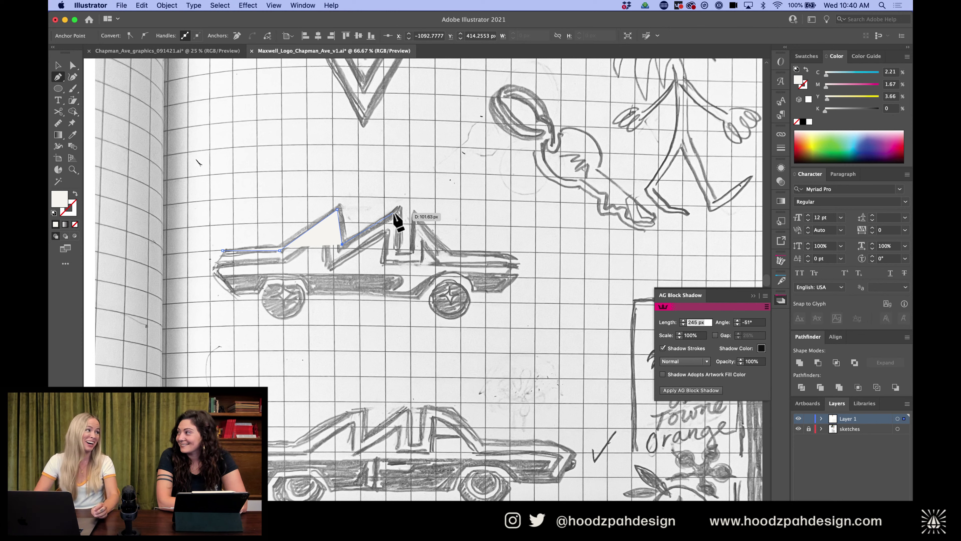
Duplicate the traced path sideways and line the copy up with the second roof peak of the sketch
key(v)
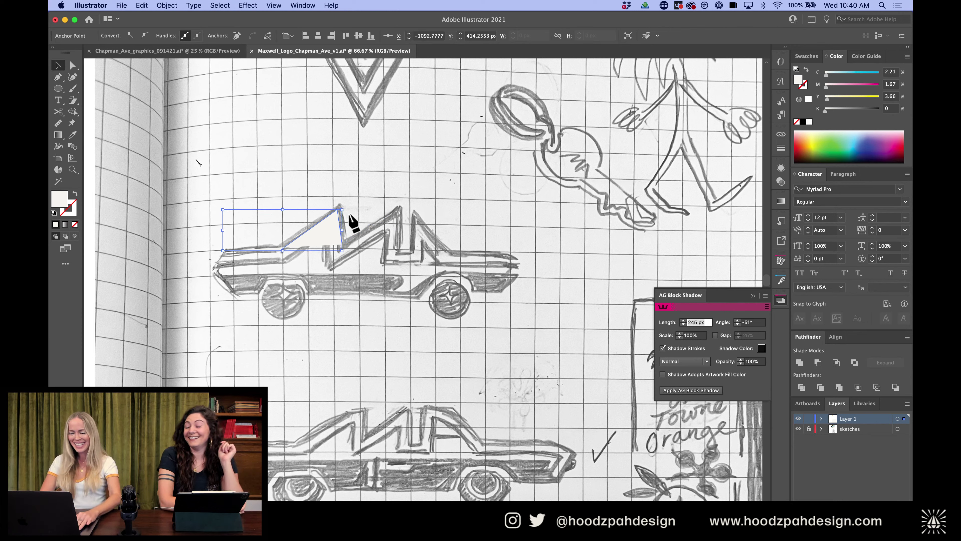
drag(339, 224, 397, 222)
key(super+equal)
key(super+equal)
key(super+equal)
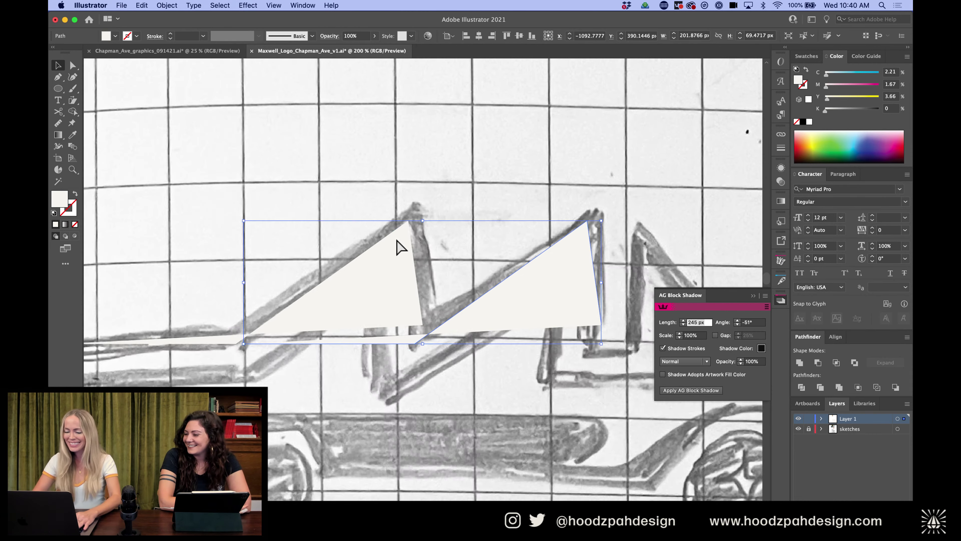
key(a)
drag(422, 325, 492, 324)
key(v)
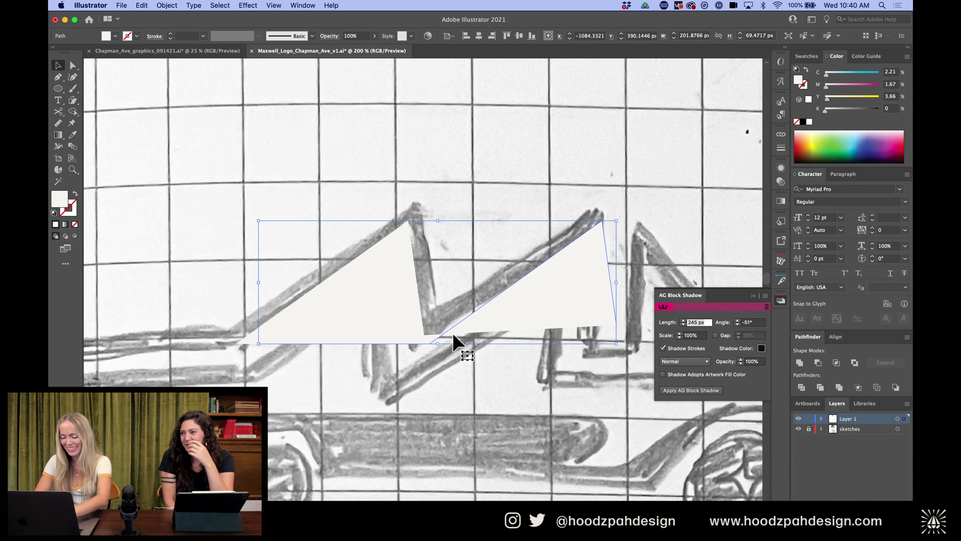
Split the copied path at the foot of its slope and remove its surplus flat segment
key(c)
click(430, 344)
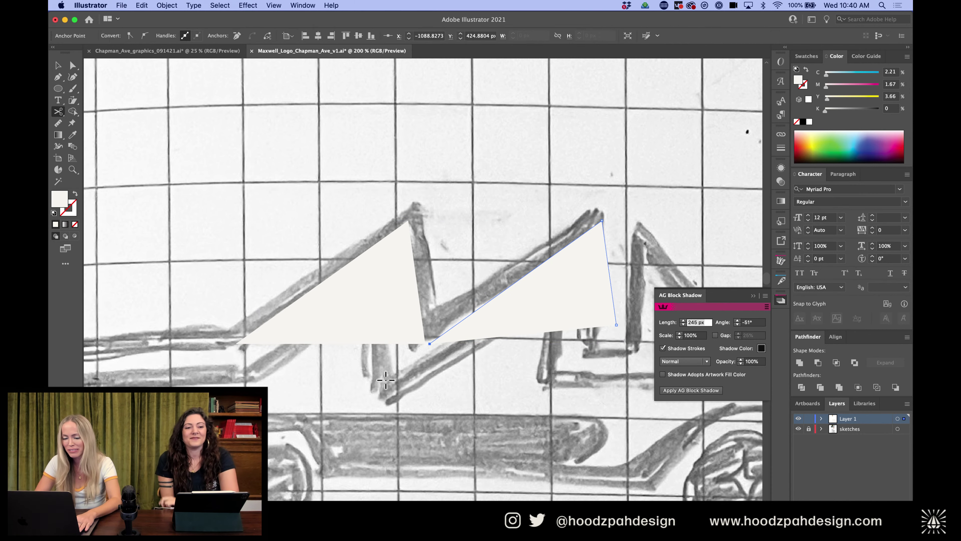
click(435, 350)
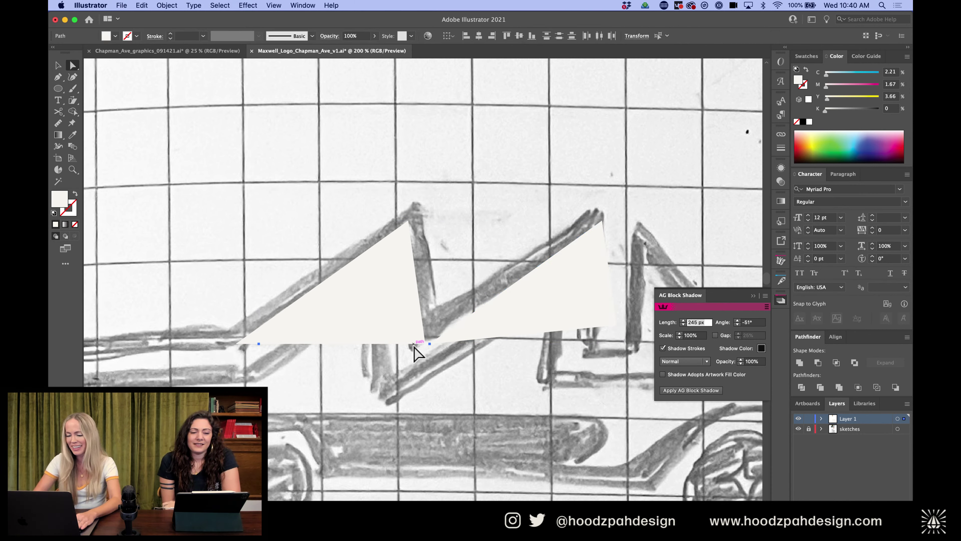
key(a)
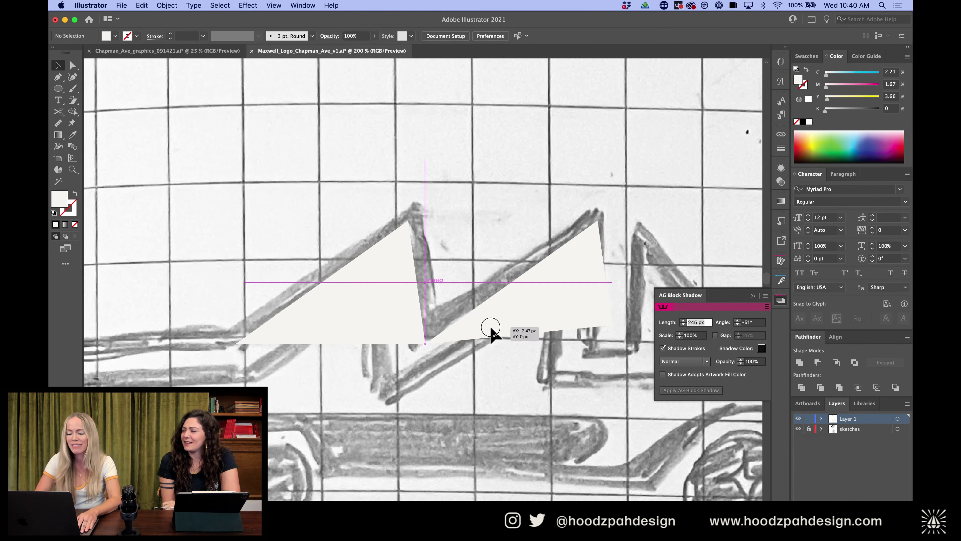
Align the copied peak with the first one and join the two paths at the valley point
click(434, 333)
drag(417, 355, 415, 354)
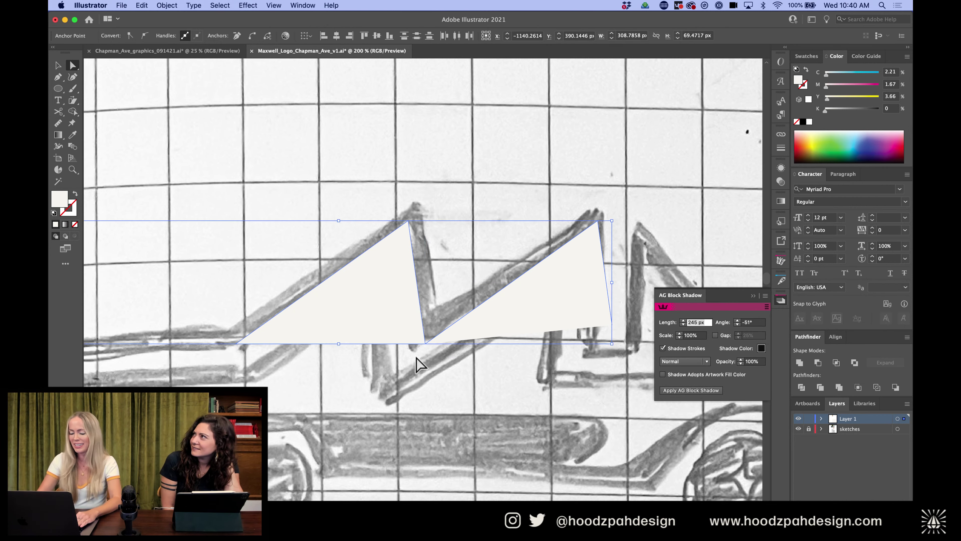
key(ctrl+j)
Extend the second peak's end point down to the same baseline as the valley
key(super+minus)
key(super+minus)
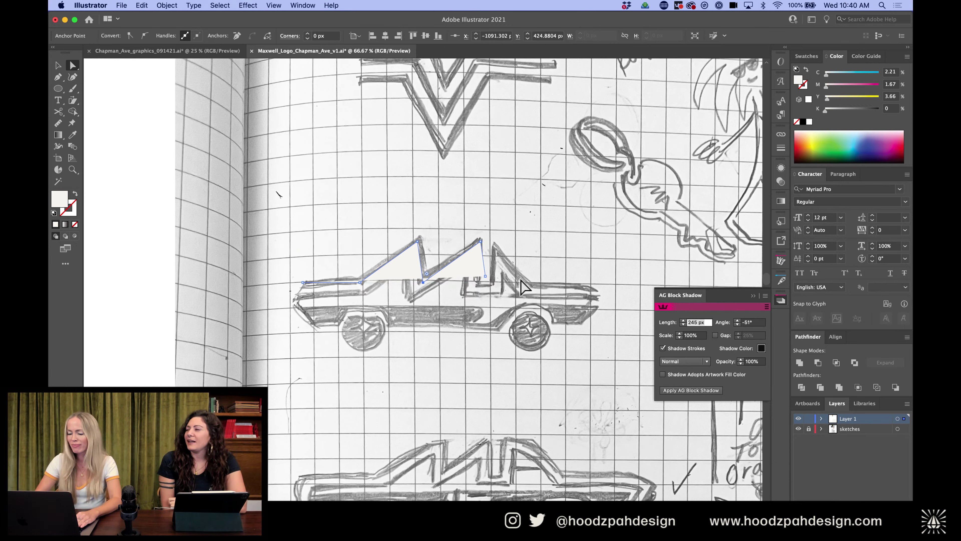
key(super+equal)
key(super+equal)
key(super+equal)
scroll(519, 277, right, 1)
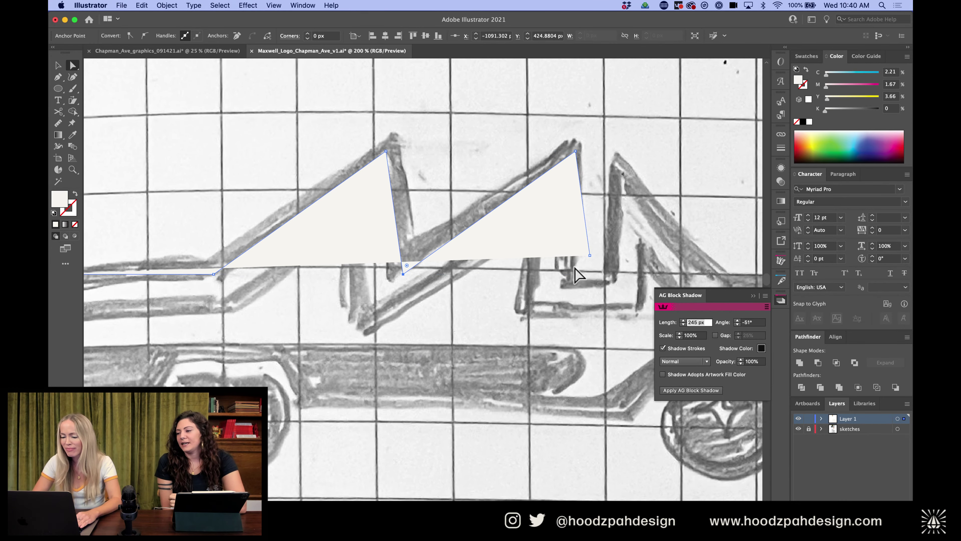
drag(589, 256, 594, 275)
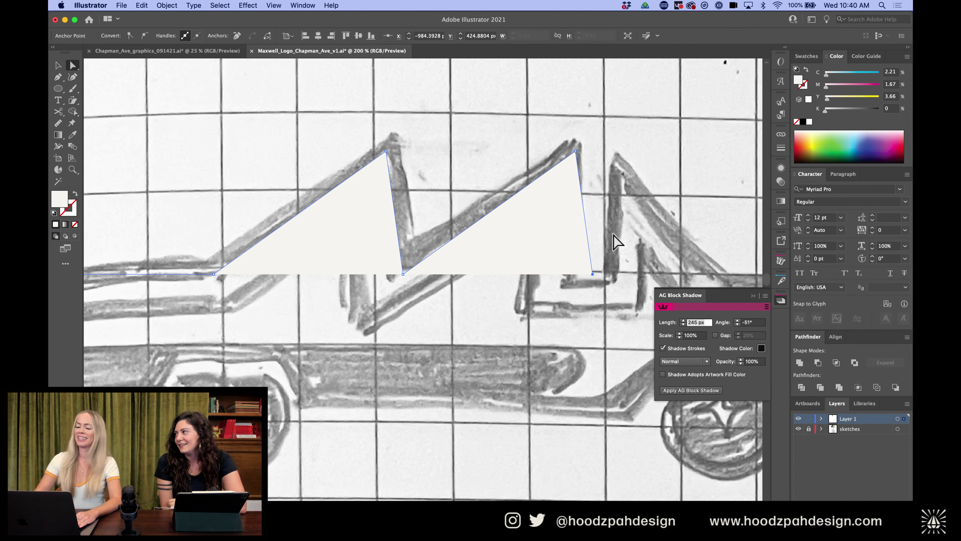
Continue the path along a short flat base, over the third roof peak and along the curved body line to the car's end
key(super+minus)
key(super+minus)
key(p)
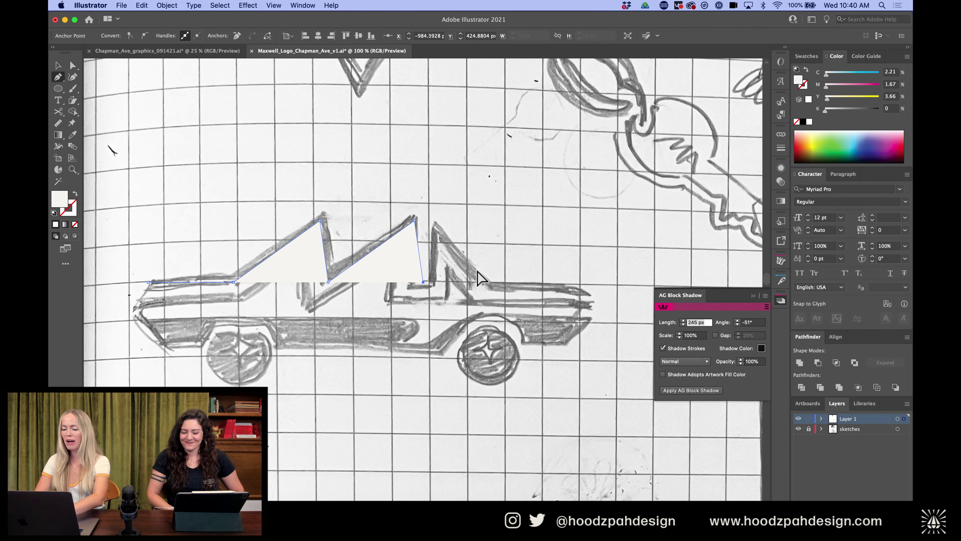
super+click(432, 283)
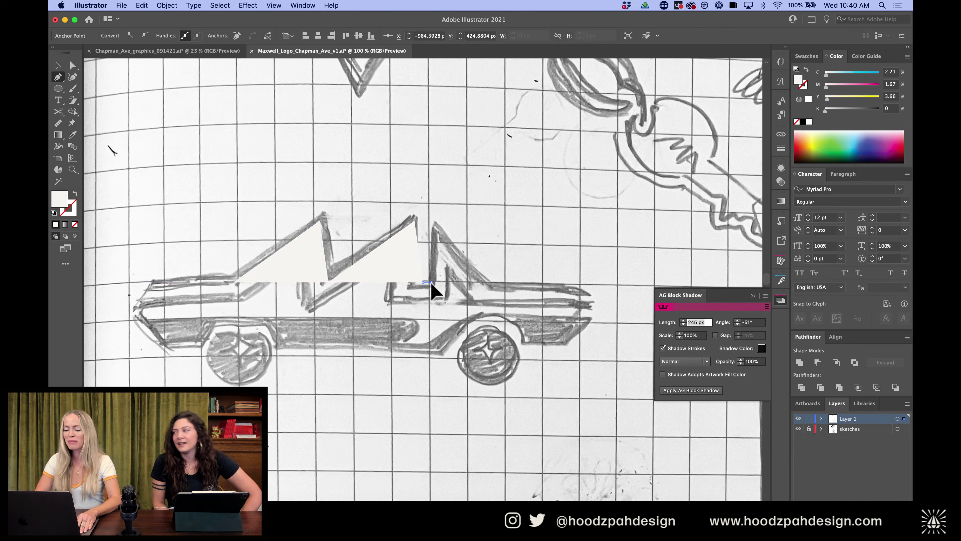
click(432, 283)
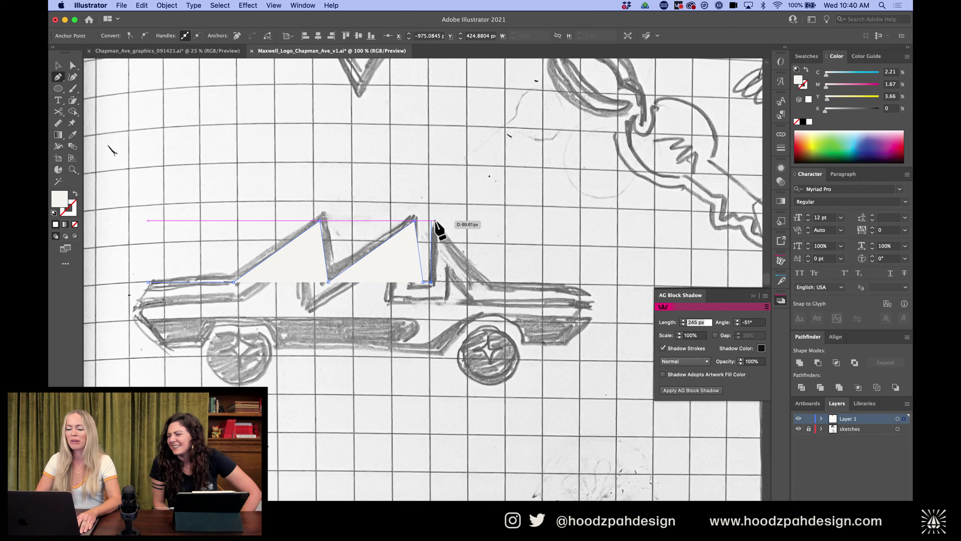
click(433, 221)
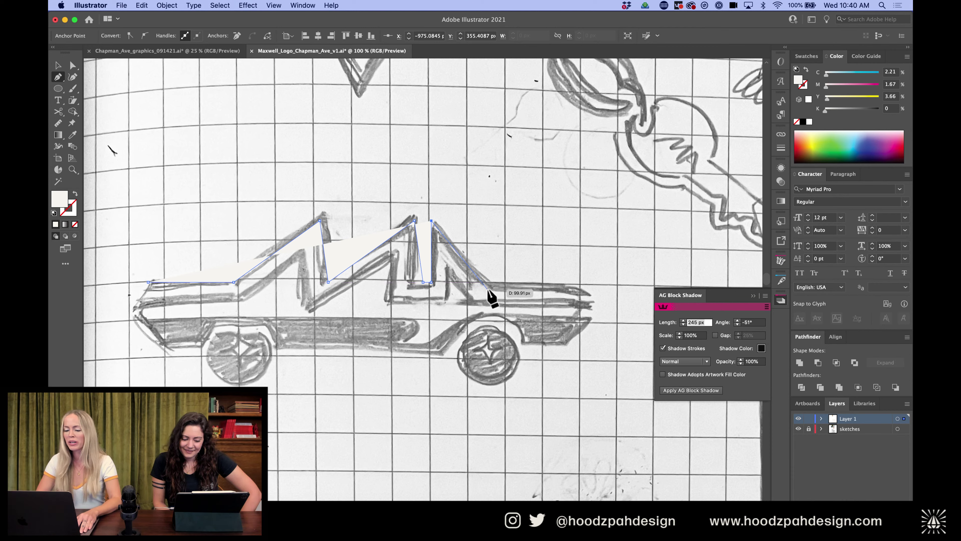
click(484, 282)
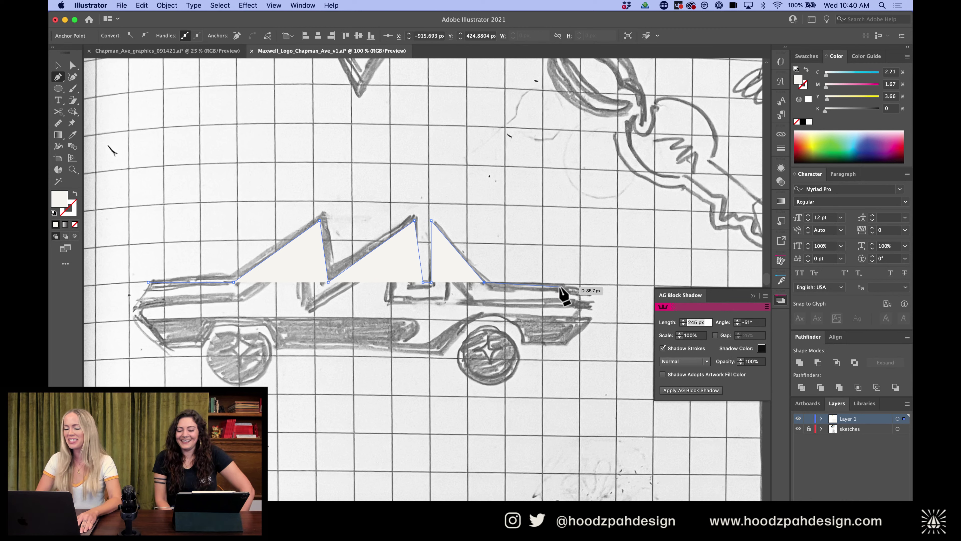
drag(560, 287, 583, 297)
click(585, 299)
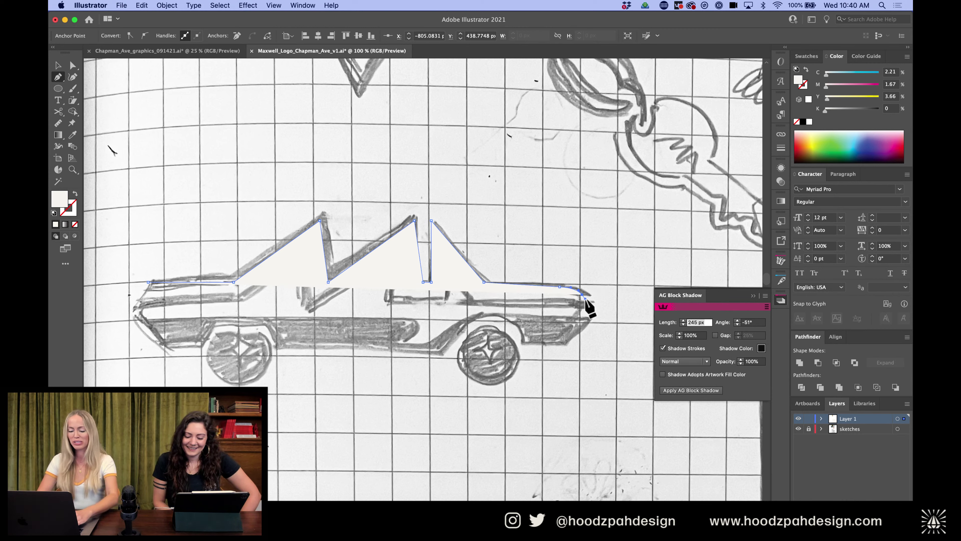
Give the traced car outline no fill and a black stroke, and deselect it
key(v)
click(499, 299)
click(445, 279)
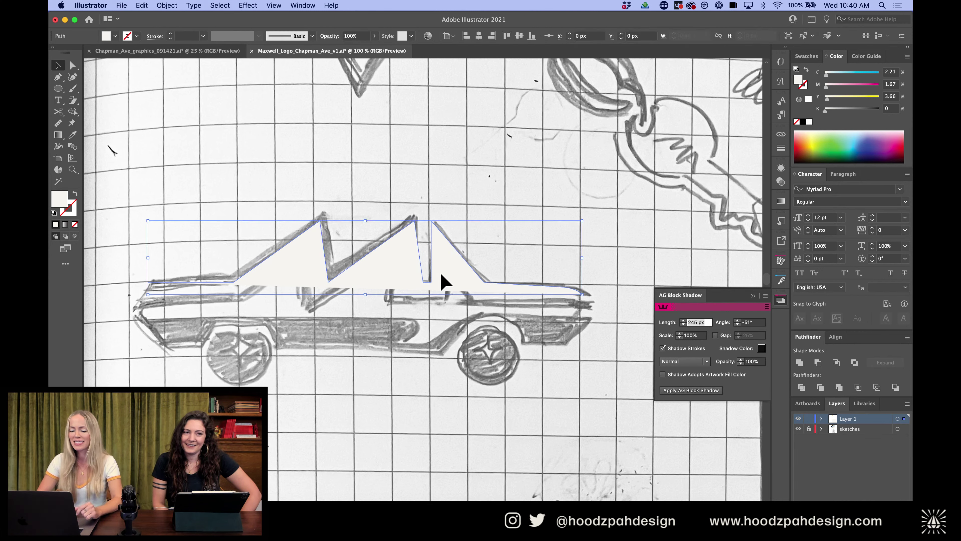
click(76, 193)
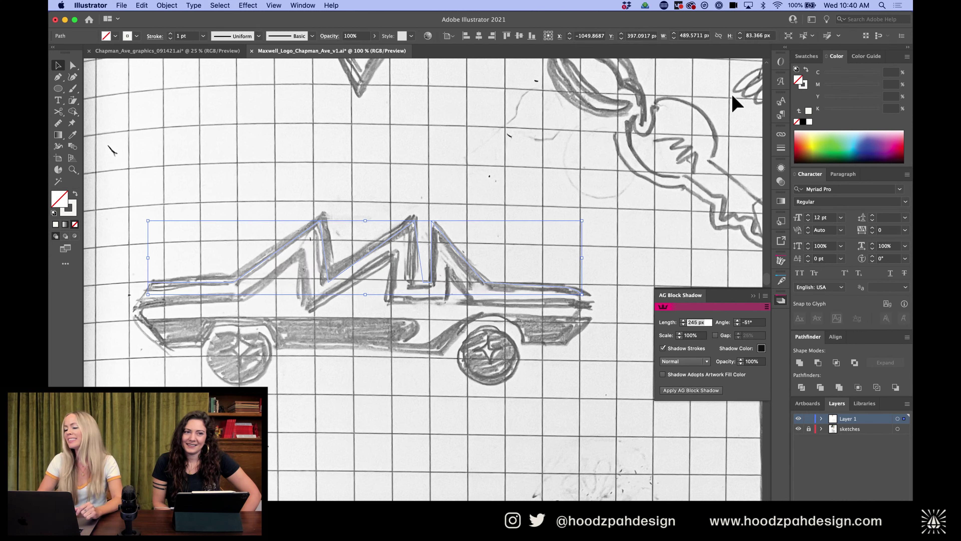
click(803, 88)
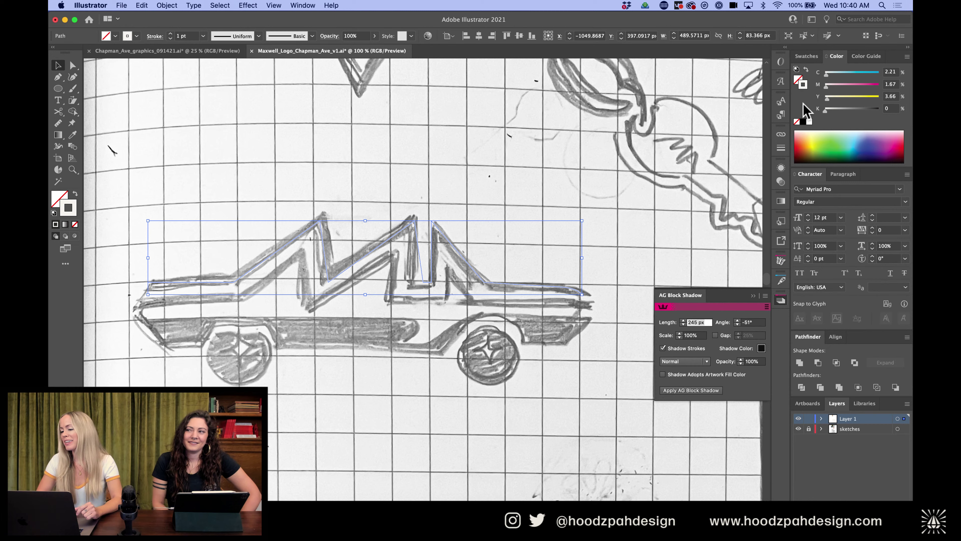
click(803, 122)
click(558, 159)
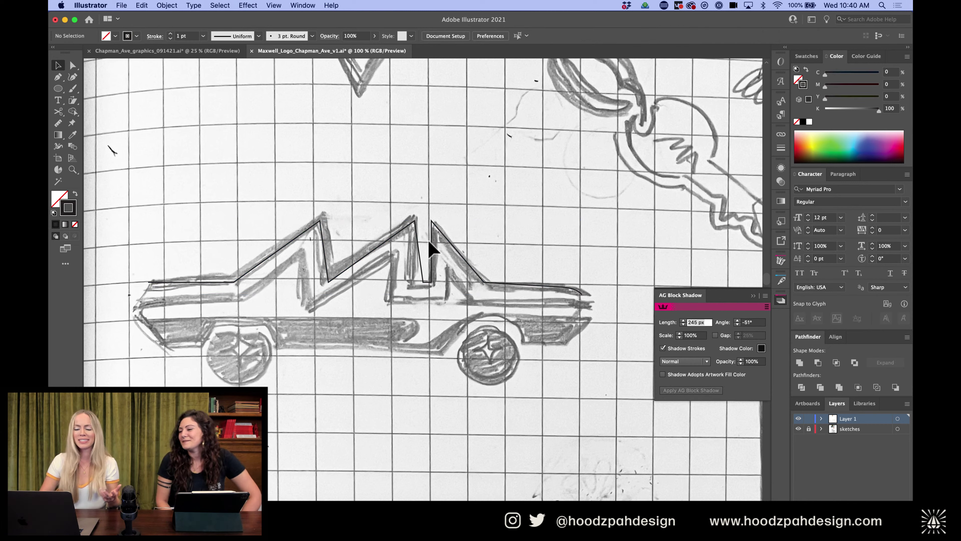
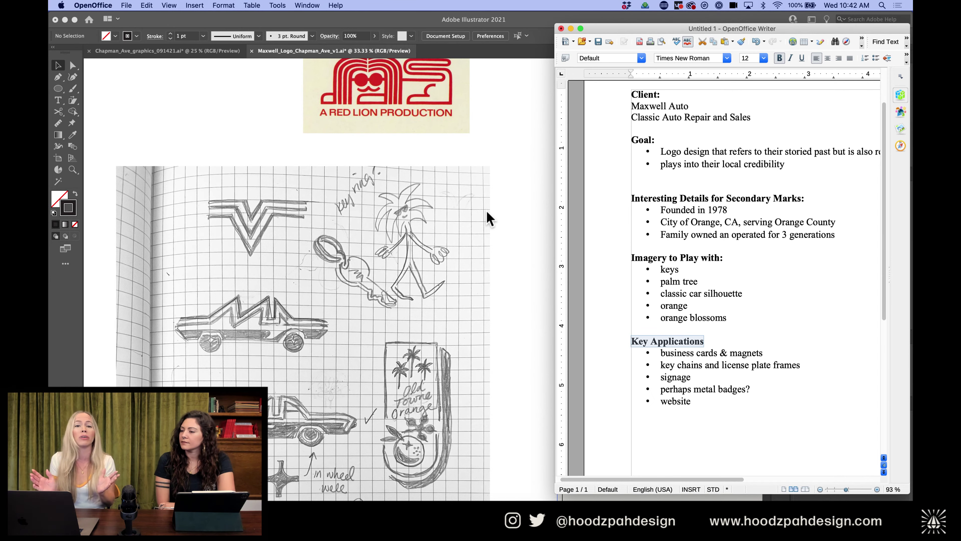
Read the client, goal and secondary-mark details in the OpenOffice Writer brief, widening its window to show full lines
scroll(669, 197, right, 3)
scroll(670, 197, up, 1)
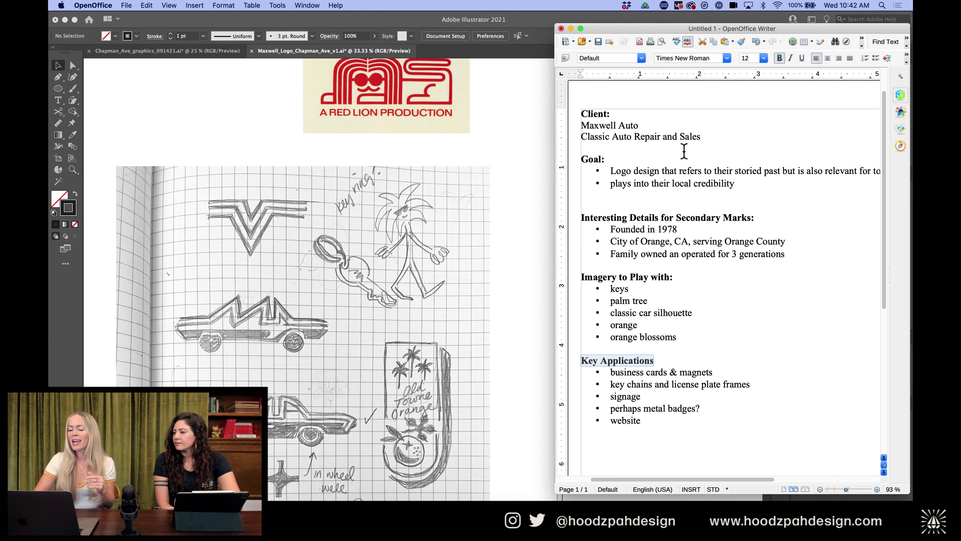
scroll(684, 150, up, 1)
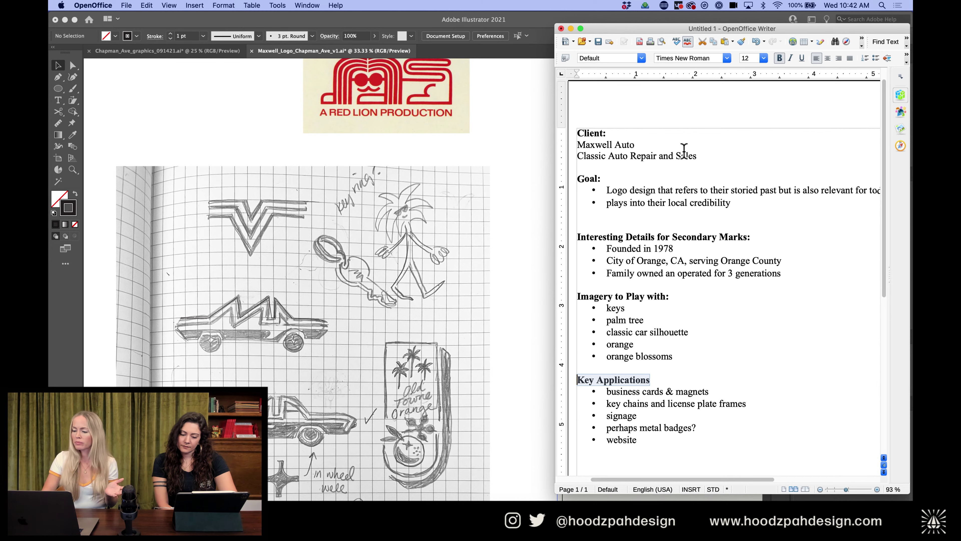
drag(554, 188, 443, 192)
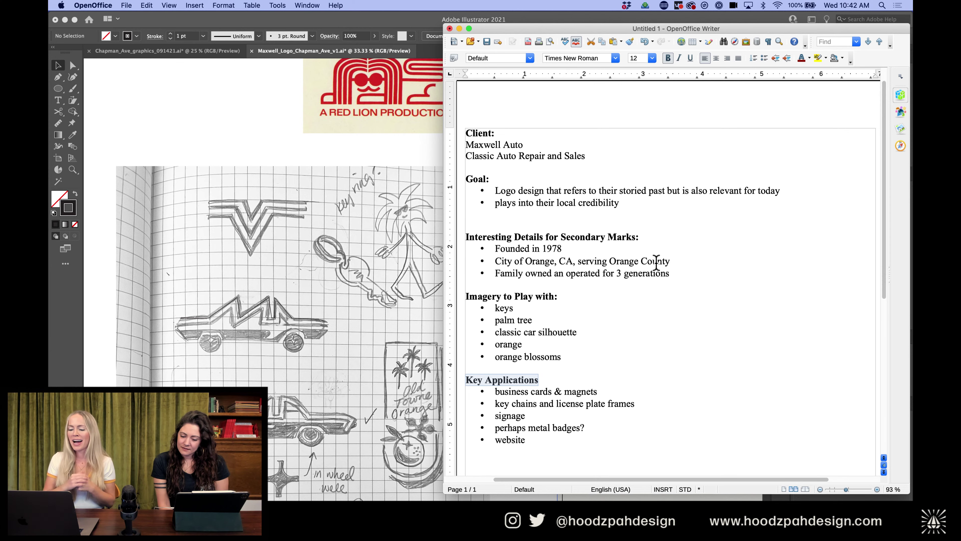
scroll(656, 261, down, 1)
scroll(656, 261, down, 4)
scroll(656, 261, left, 2)
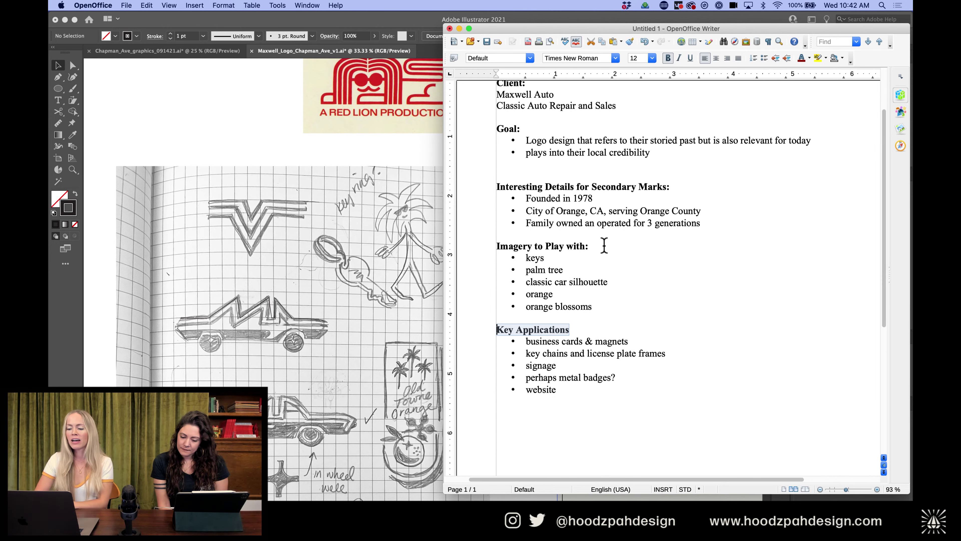
Review the brief's Imagery to Play with and Key Applications lists, and return to the sketch page in Illustrator
drag(594, 246, 486, 250)
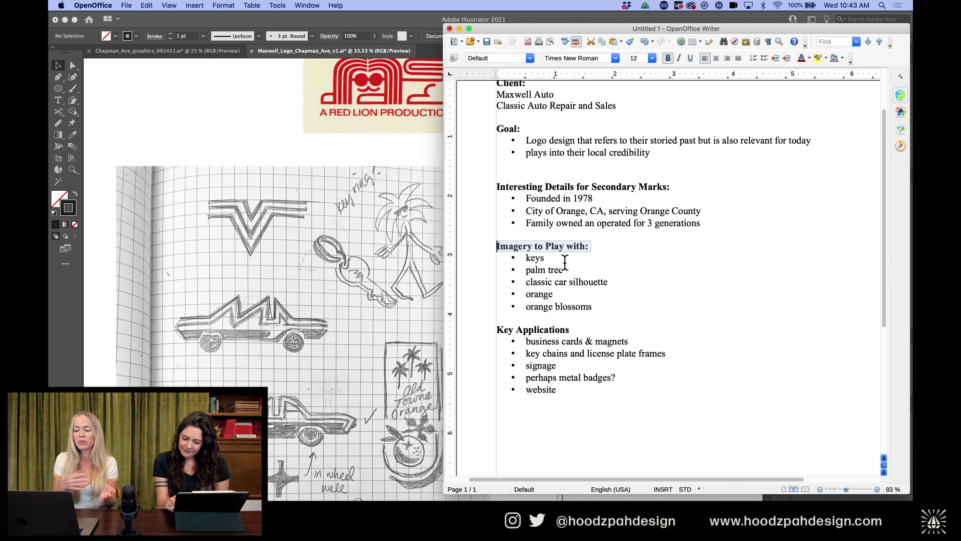
click(577, 329)
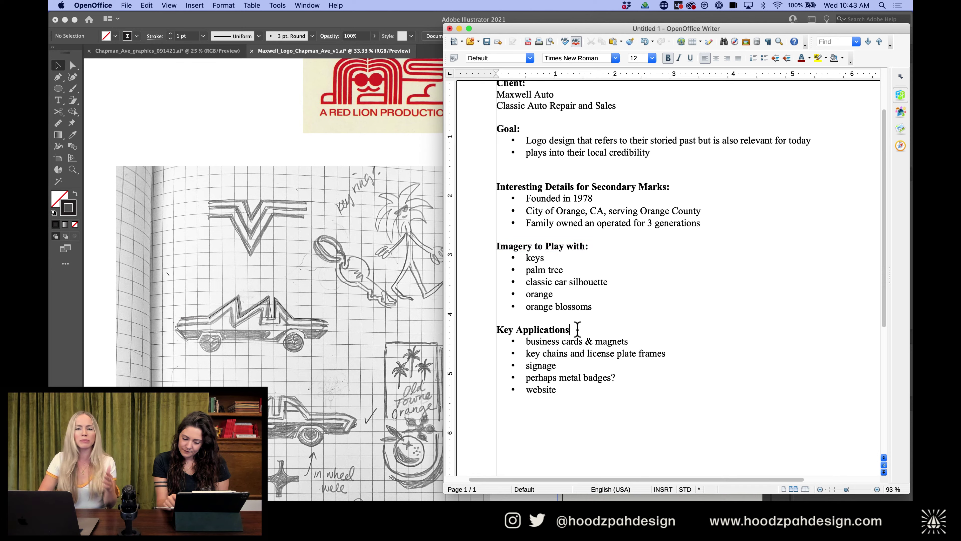
scroll(577, 329, down, 3)
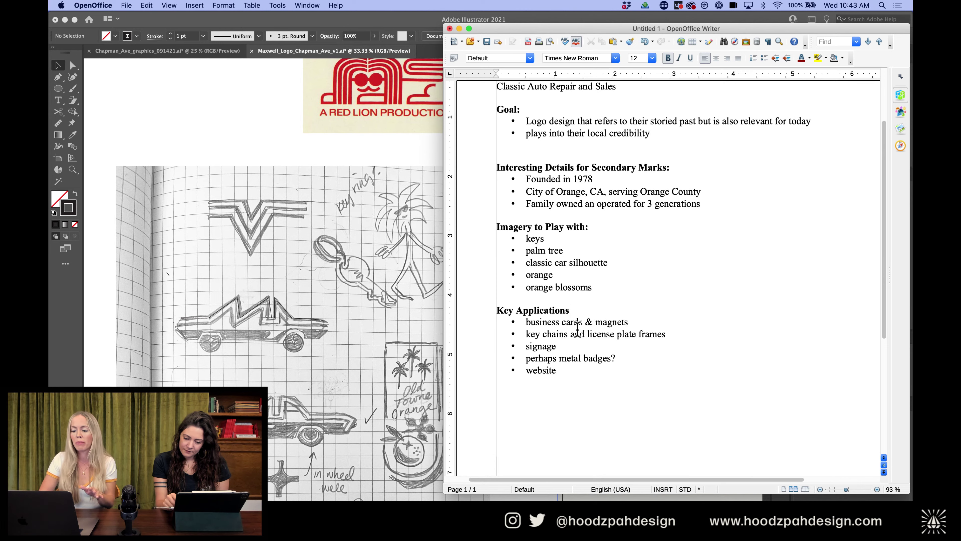
scroll(577, 329, down, 1)
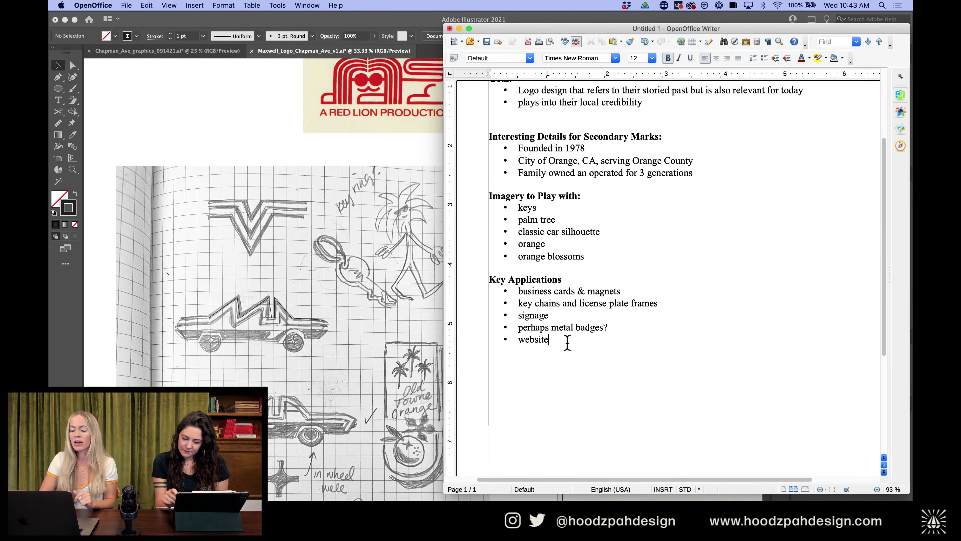
click(567, 342)
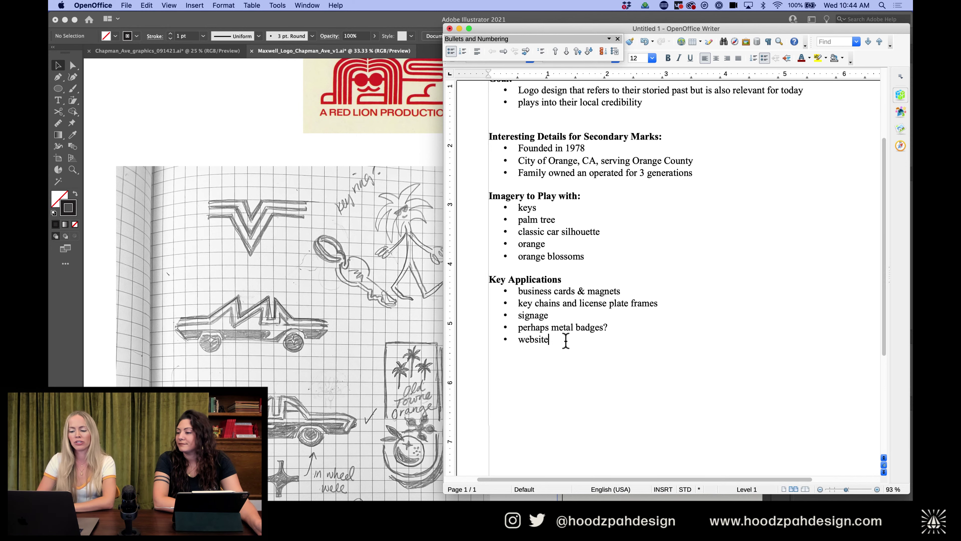
click(405, 331)
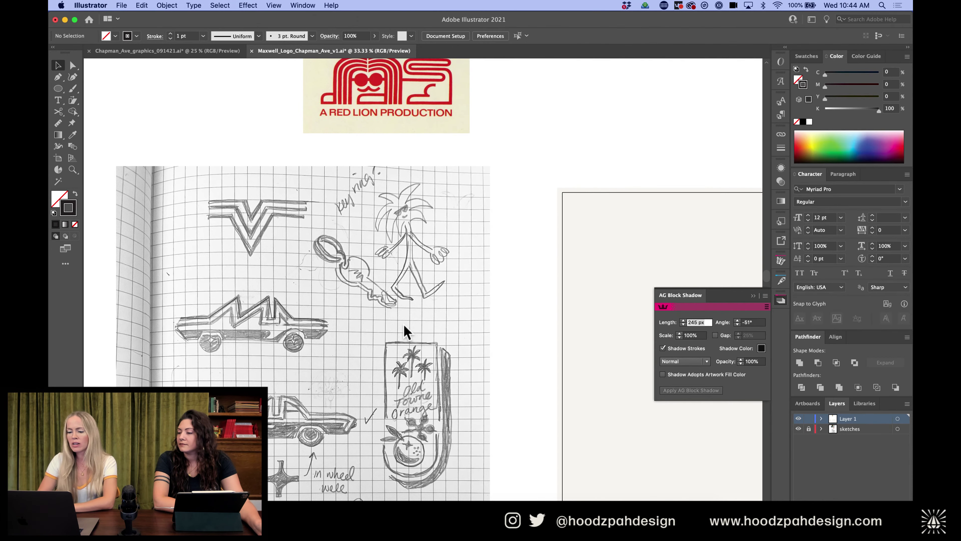
Examine the two car sketches and the neighbouring emblem ideas on the pencil sketch page
scroll(442, 335, down, 6)
scroll(443, 335, left, 3)
scroll(444, 328, up, 2)
scroll(445, 328, left, 2)
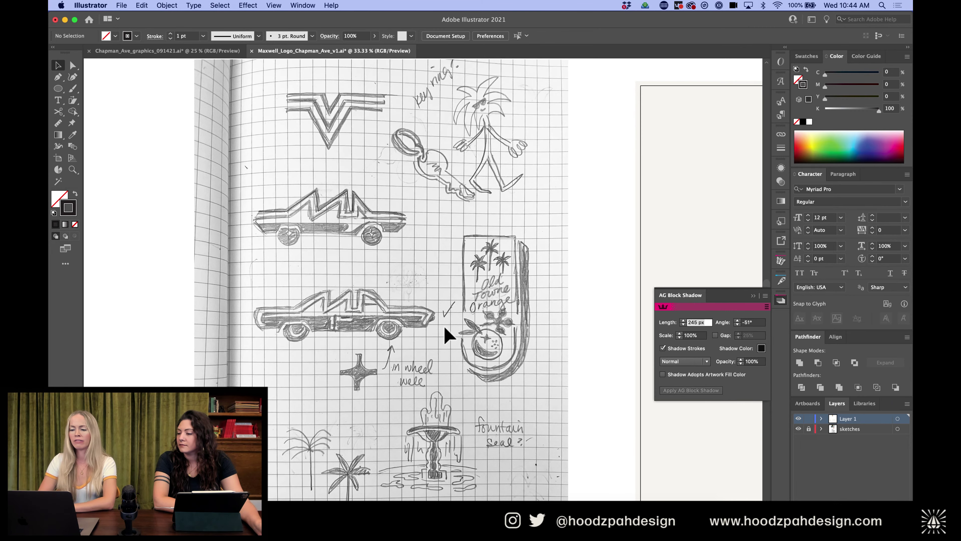
key(super+minus)
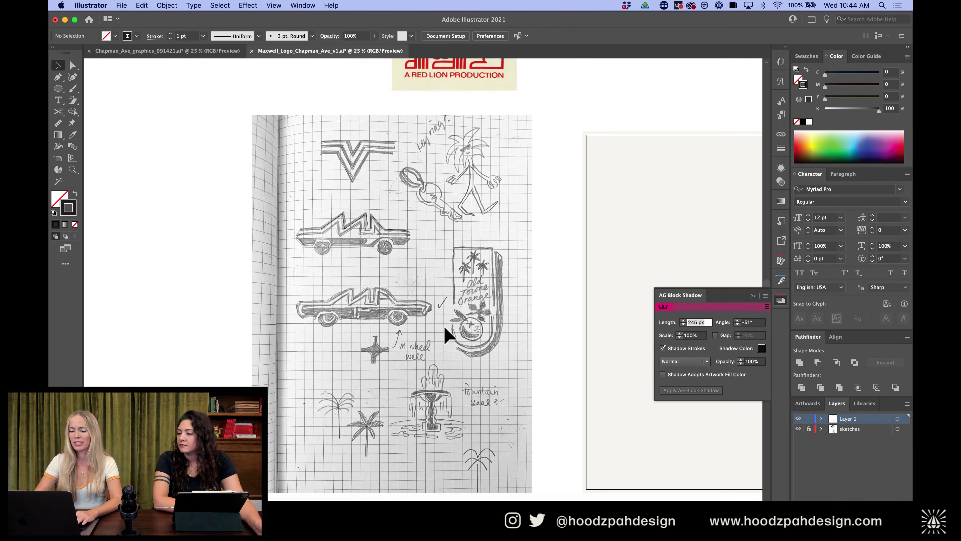
key(super+plus)
scroll(445, 335, up, 3)
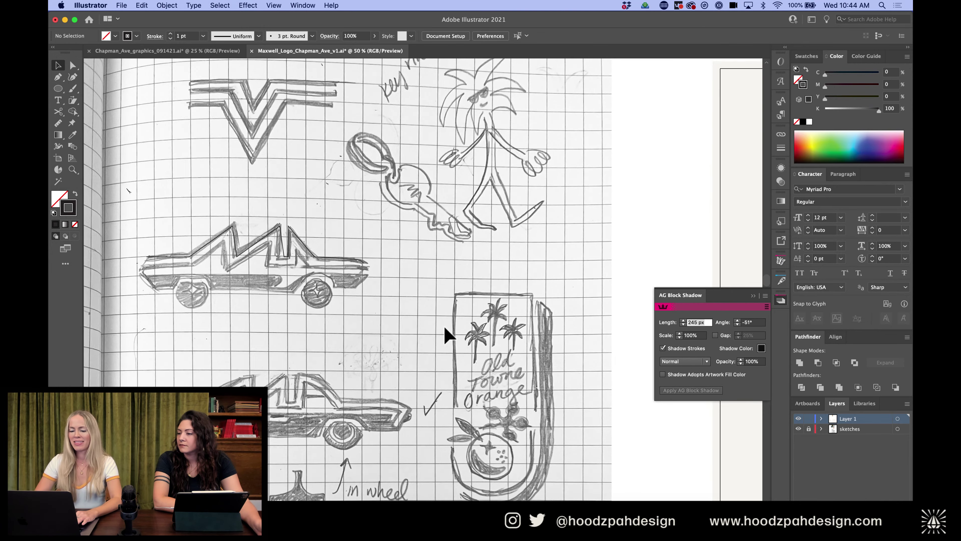
scroll(445, 335, down, 5)
scroll(444, 335, left, 3)
scroll(445, 328, down, 4)
scroll(445, 328, left, 2)
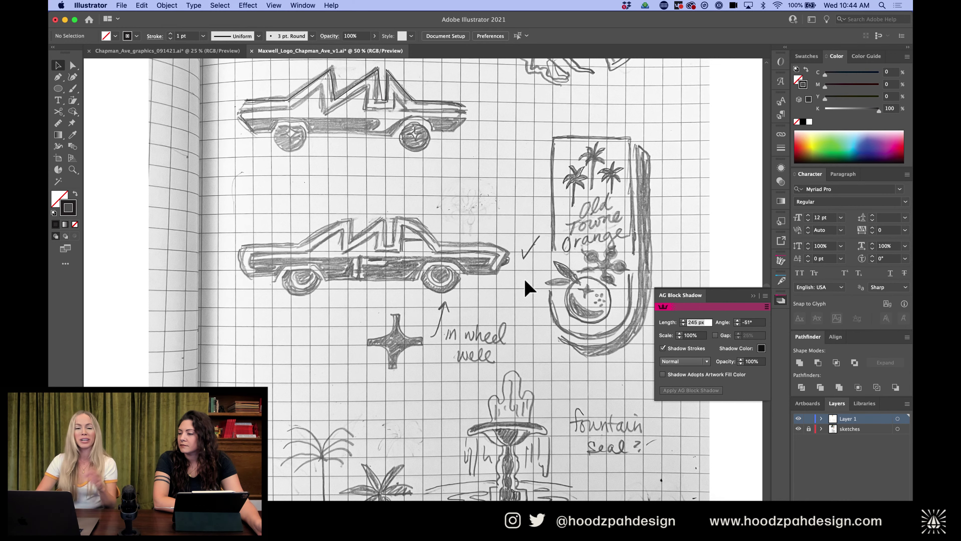
Examine the Mainstream Red Lion Production logo and the flower-globe mark among the references above the sketches
scroll(524, 280, up, 15)
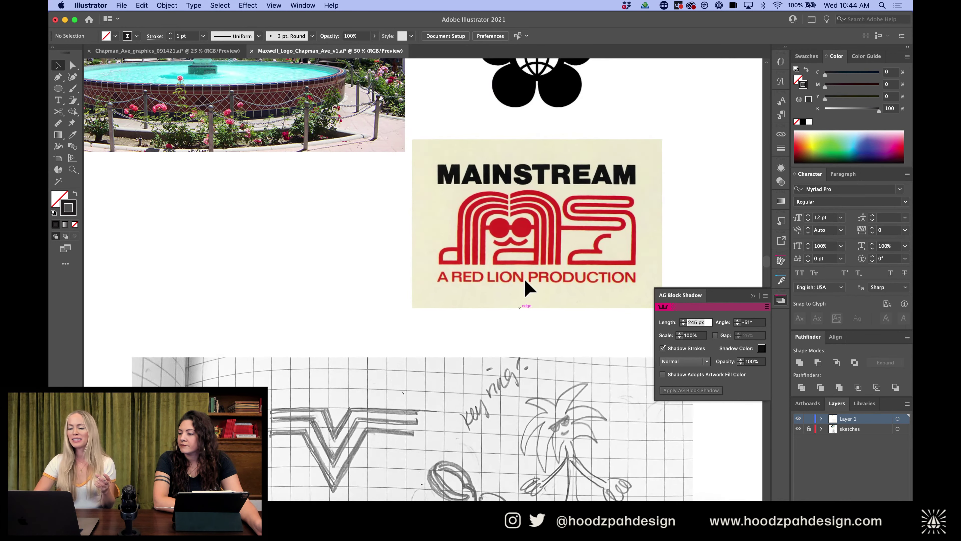
scroll(525, 286, right, 2)
scroll(525, 285, right, 2)
scroll(526, 286, up, 1)
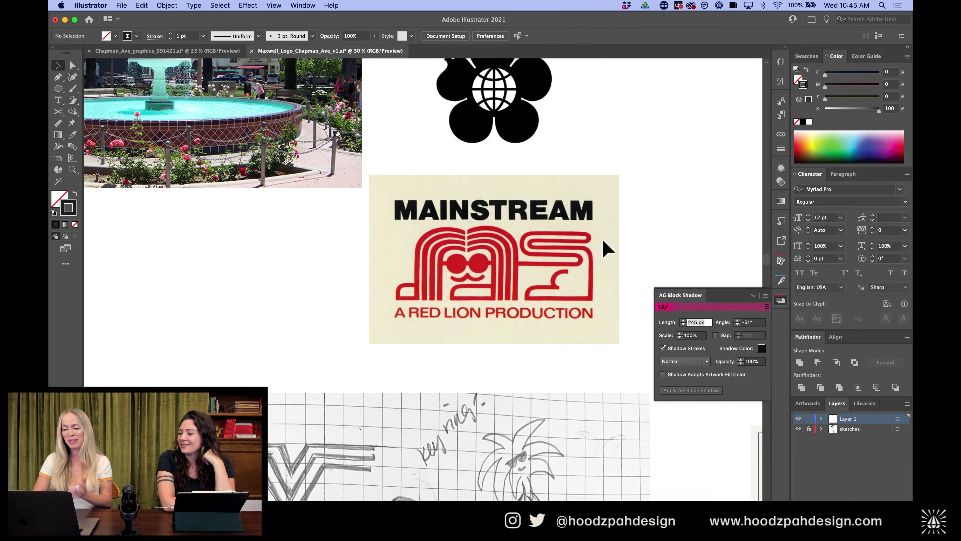
scroll(602, 239, up, 1)
scroll(603, 240, down, 2)
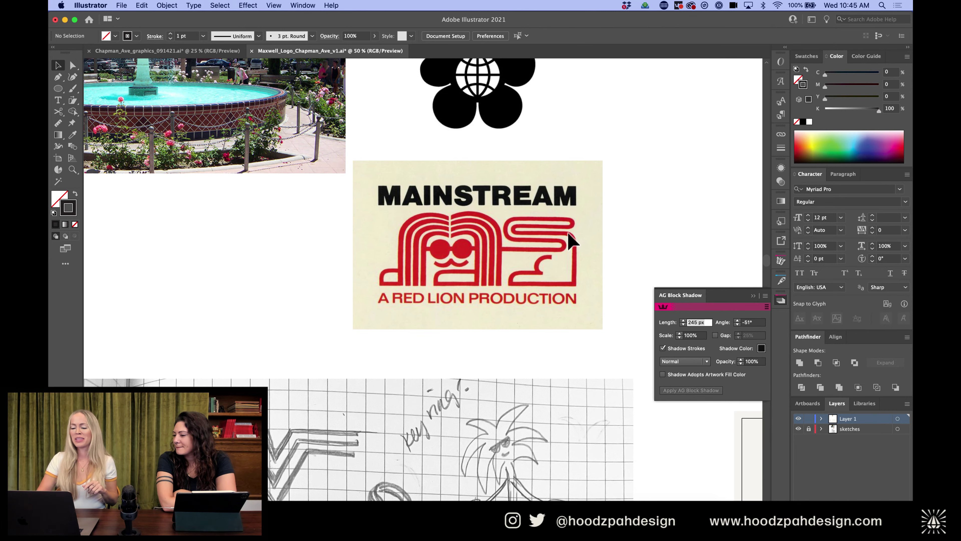
scroll(582, 265, up, 4)
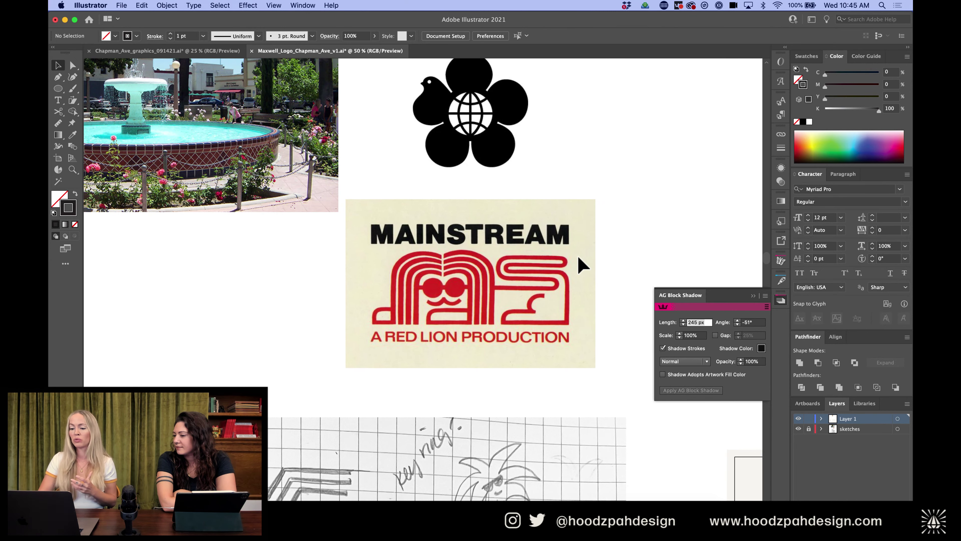
scroll(532, 214, up, 3)
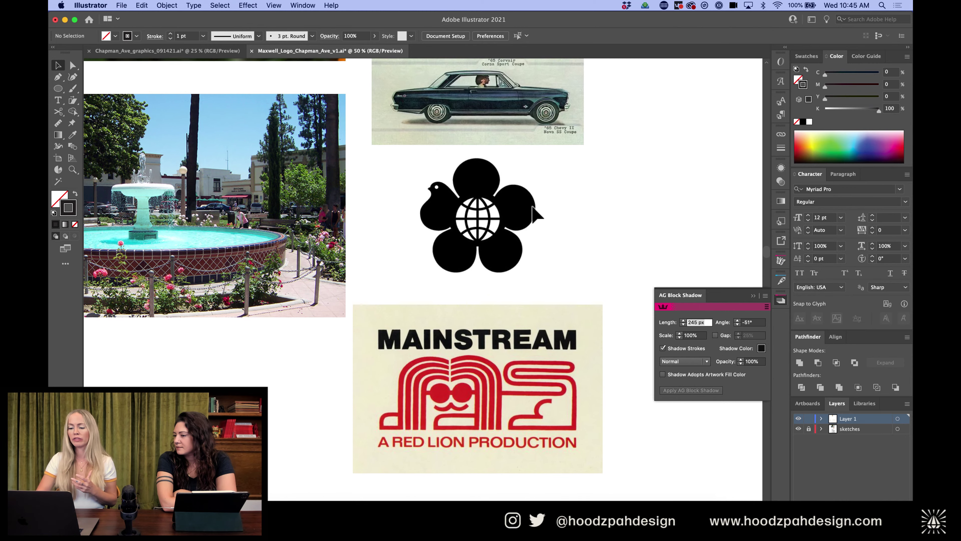
Study the vintage Chevrolet coupe illustrations beside the orange blossom photo for the car's proportions and roofline
scroll(532, 212, up, 4)
scroll(531, 205, up, 4)
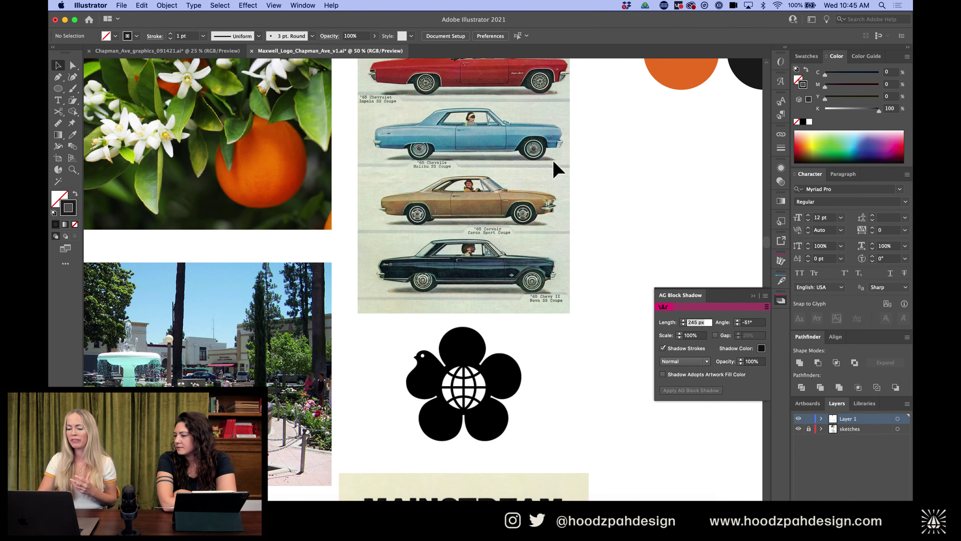
scroll(560, 235, up, 1)
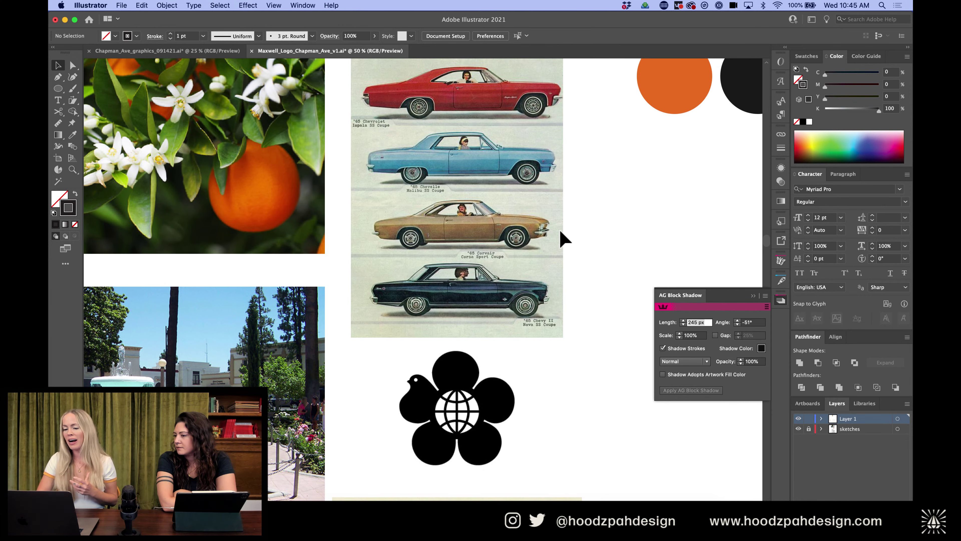
scroll(560, 232, down, 1)
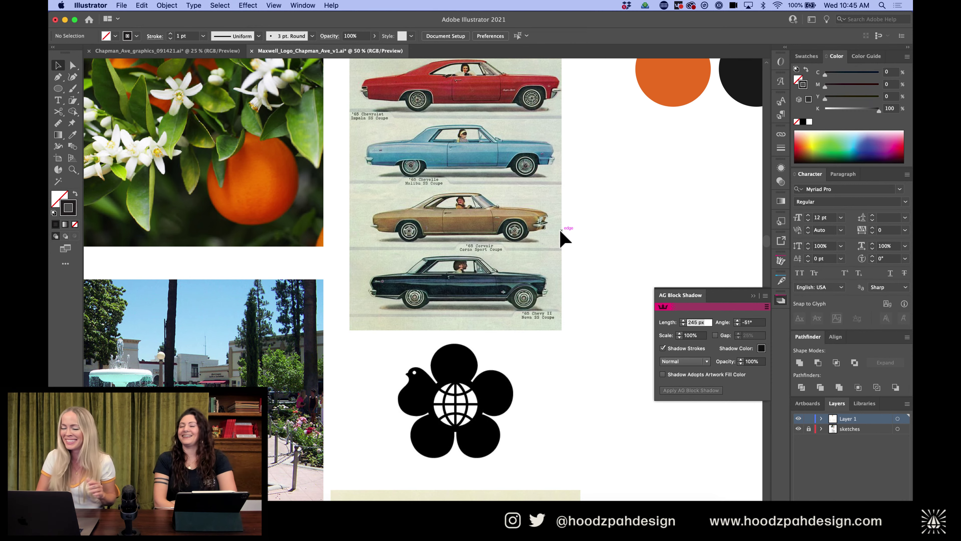
scroll(561, 232, up, 4)
scroll(559, 229, up, 1)
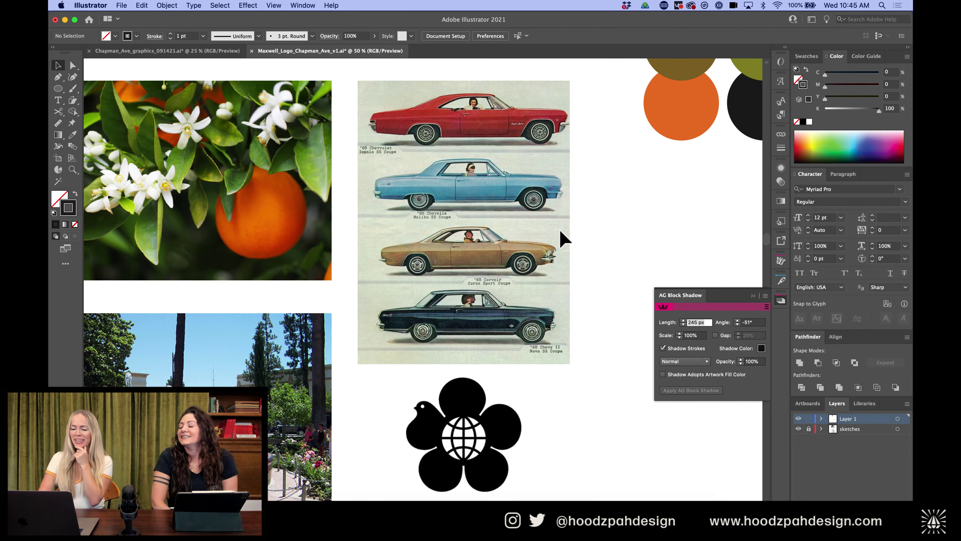
scroll(560, 231, left, 2)
scroll(564, 239, left, 3)
scroll(564, 238, down, 1)
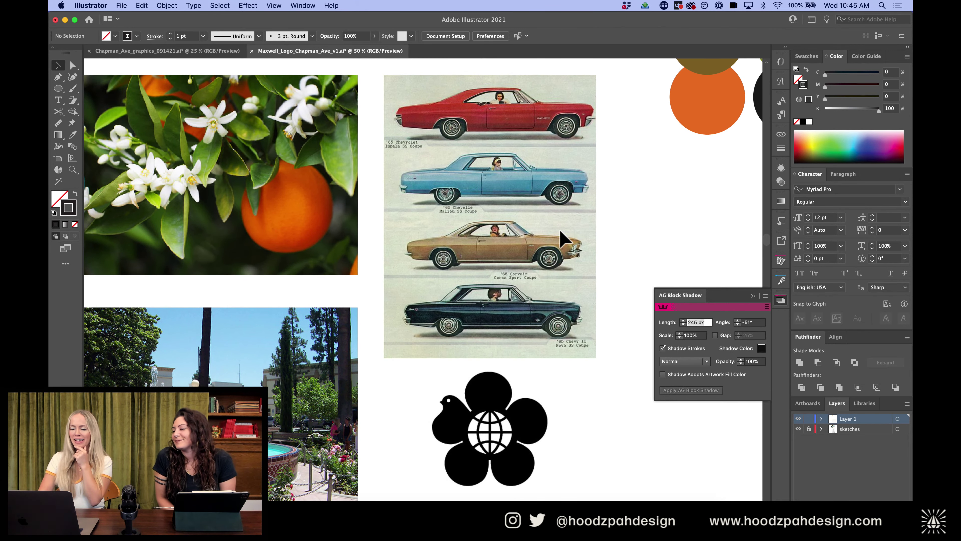
scroll(564, 239, left, 4)
scroll(565, 239, up, 1)
scroll(564, 238, left, 3)
scroll(565, 239, up, 1)
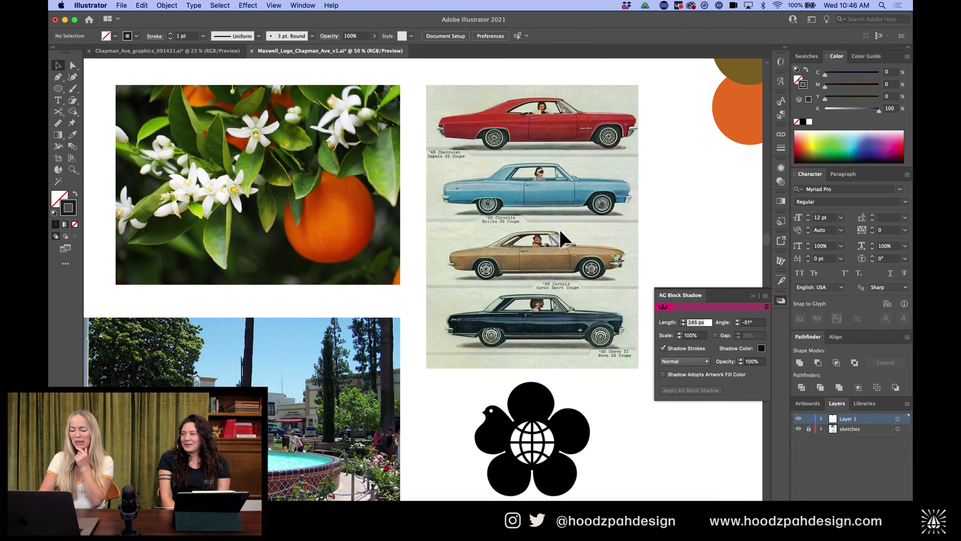
scroll(560, 232, left, 2)
scroll(560, 231, down, 1)
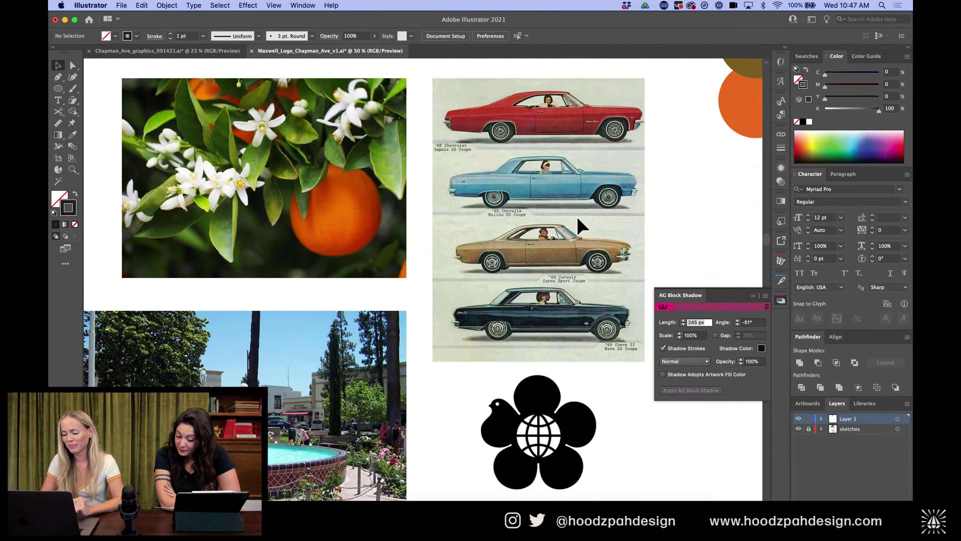
Start a Pen path on the lower, check-marked car sketch, tracing its blunt end, upper body line and rising roof to the first peak
scroll(578, 219, down, 10)
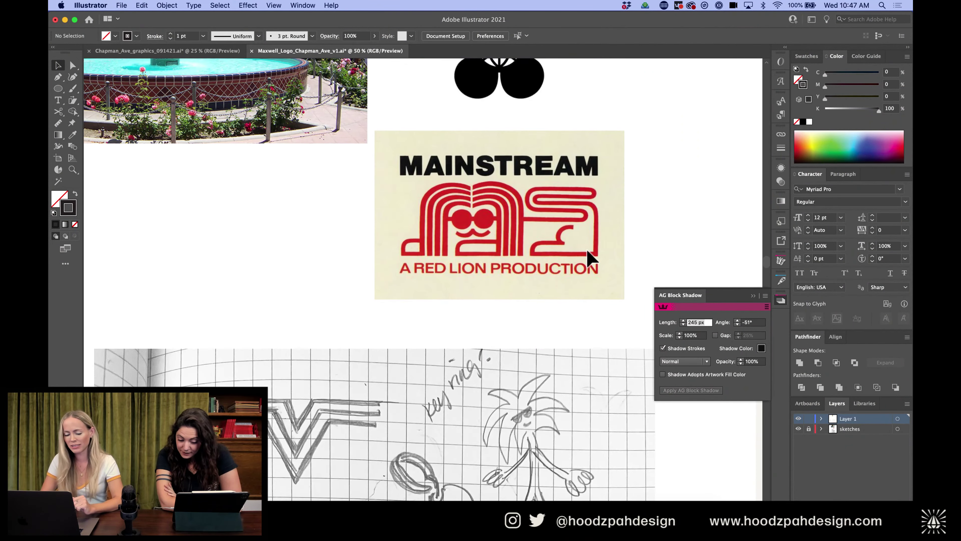
scroll(587, 249, down, 5)
key(super+minus)
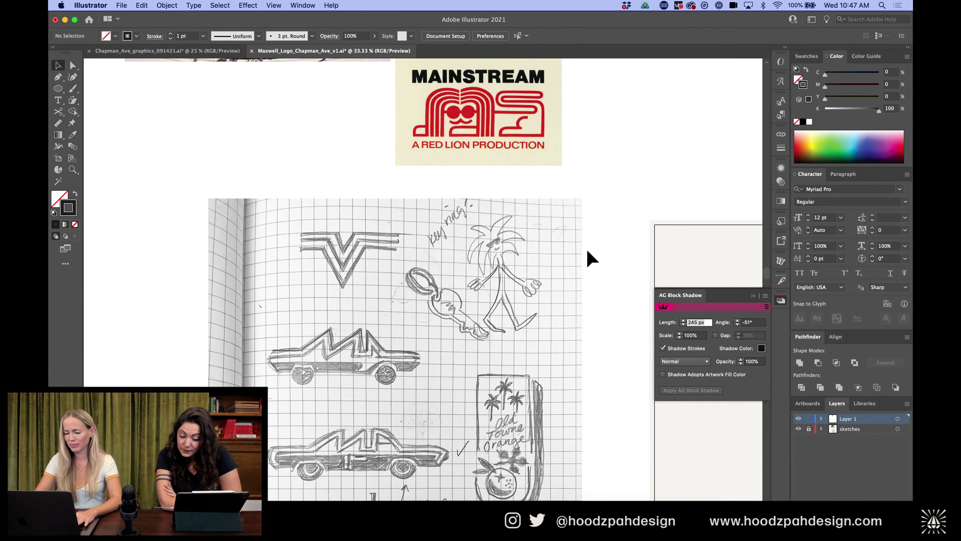
scroll(586, 248, down, 8)
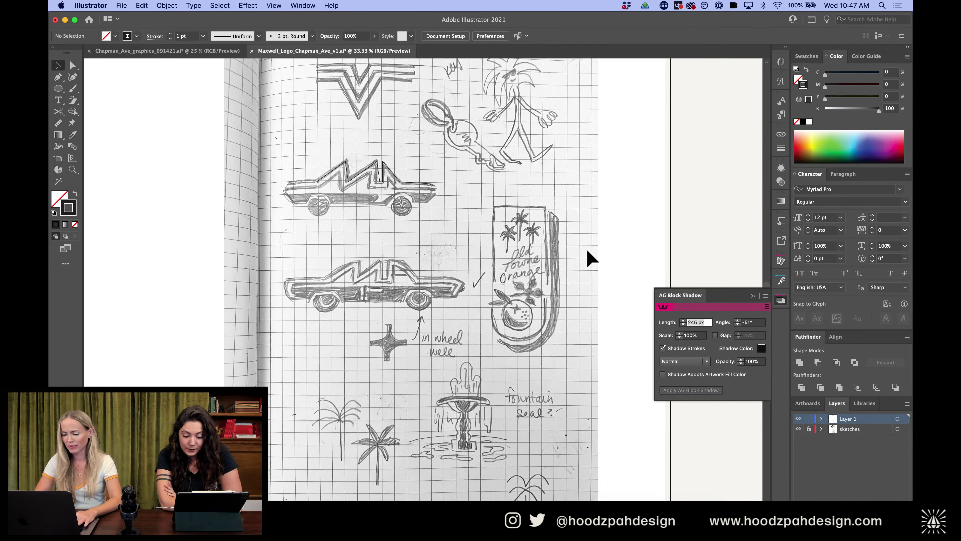
scroll(587, 251, down, 3)
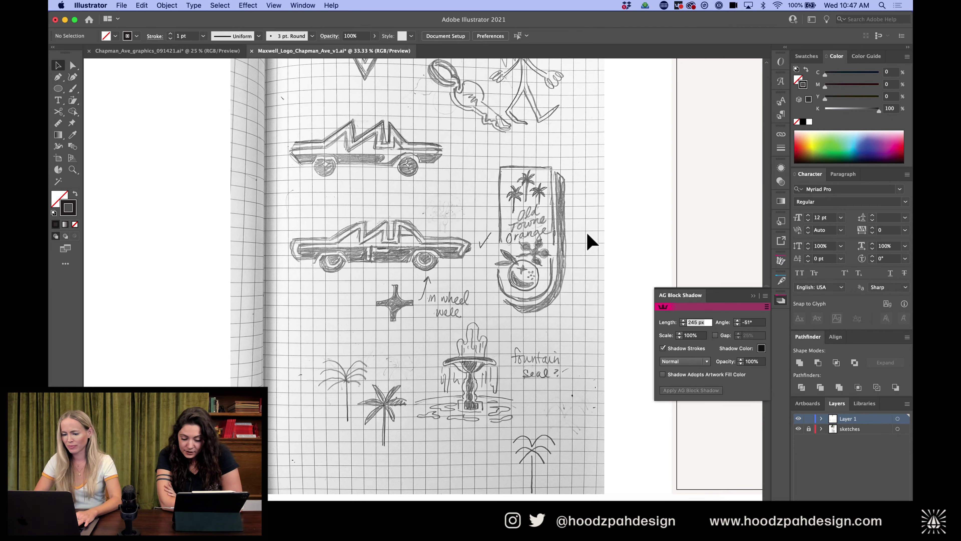
scroll(407, 145, up, 1)
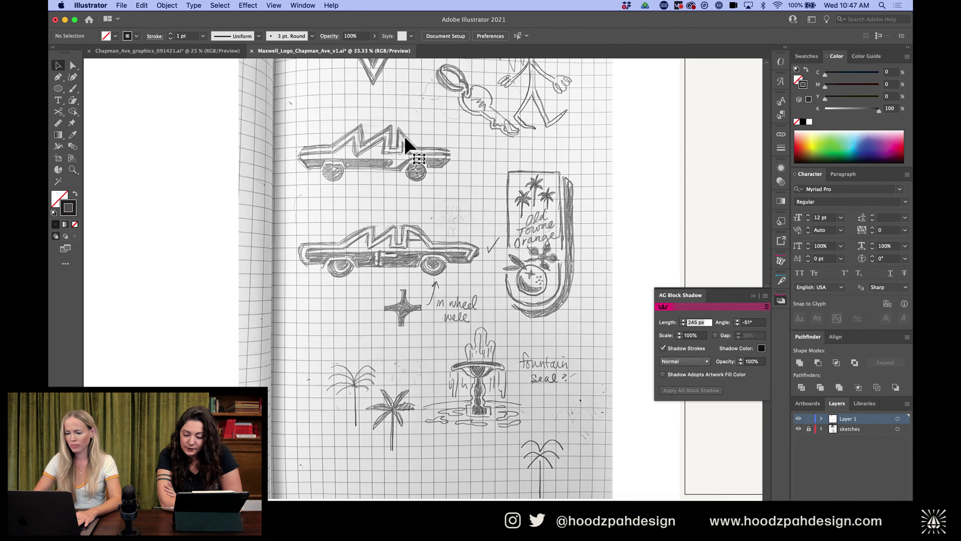
scroll(405, 138, up, 2)
key(super+equal)
key(super+equal)
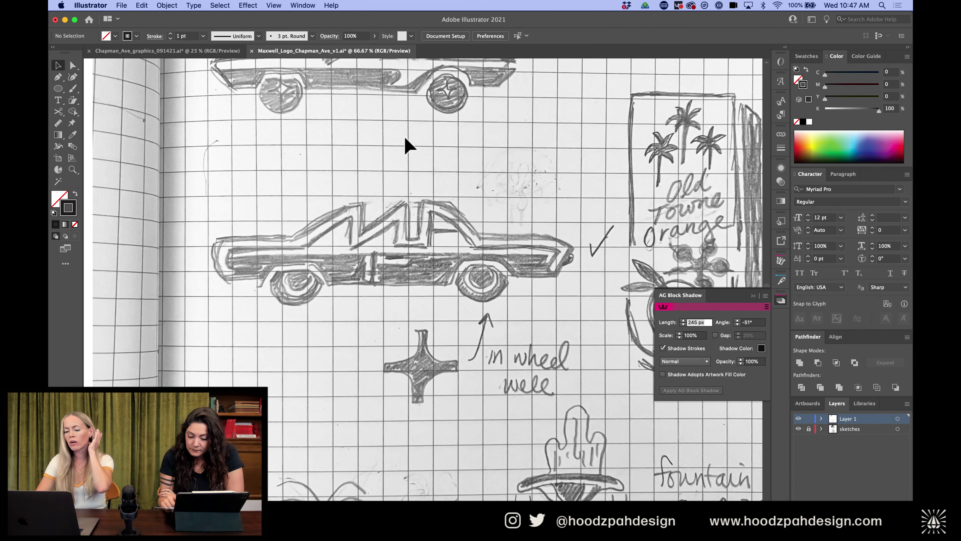
key(p)
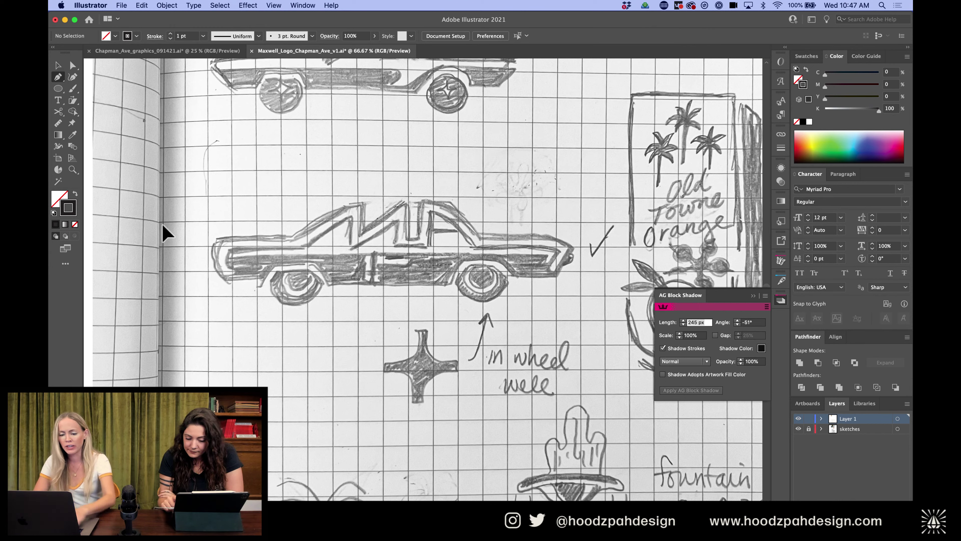
click(221, 277)
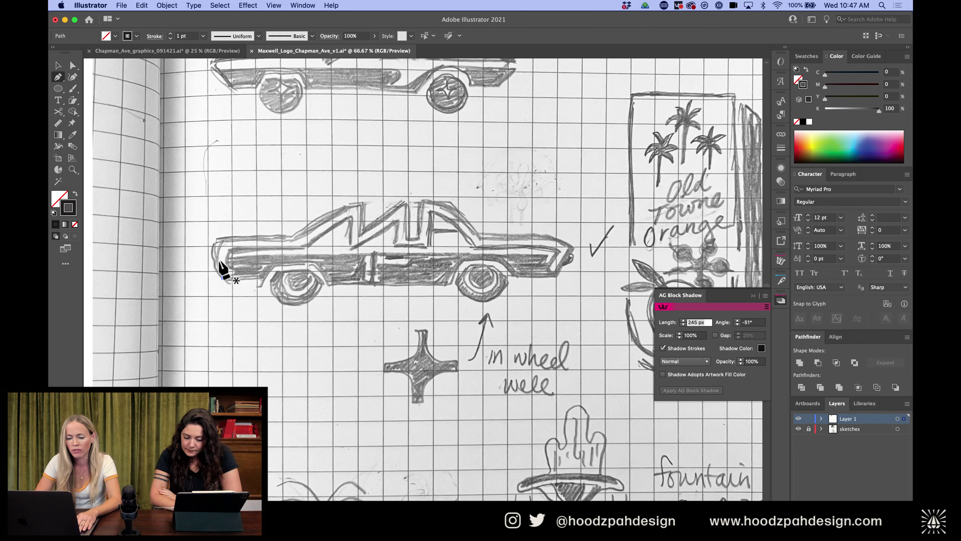
drag(216, 245, 371, 204)
click(290, 240)
key(alt)
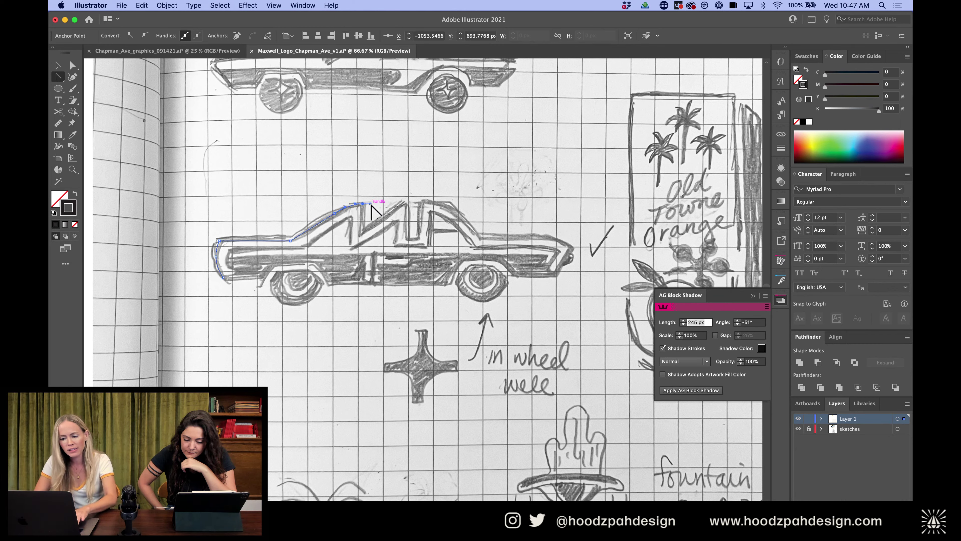
alt+click(371, 205)
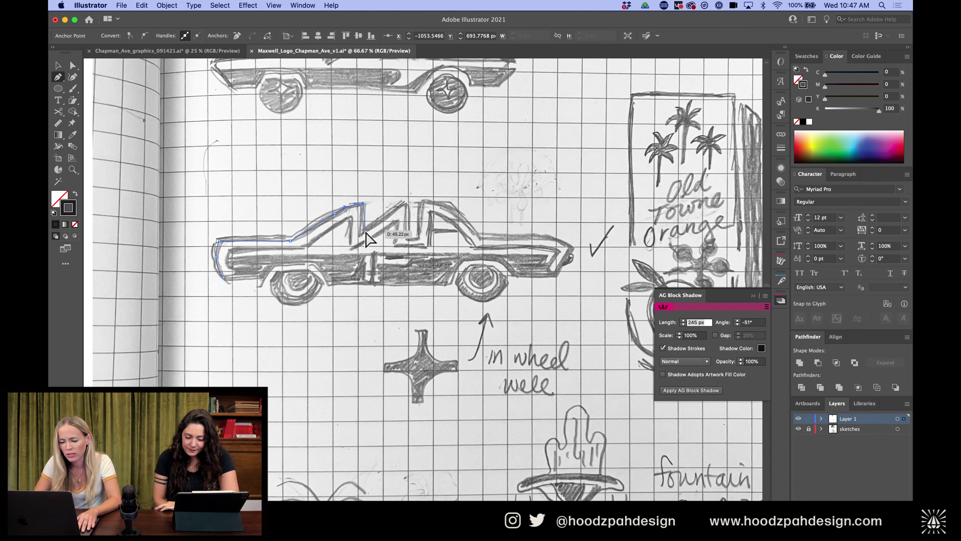
Continue the path through the M-shaped roof's valley, second peak and short flat base, and over the third peak onto the sloping roof curve
click(362, 237)
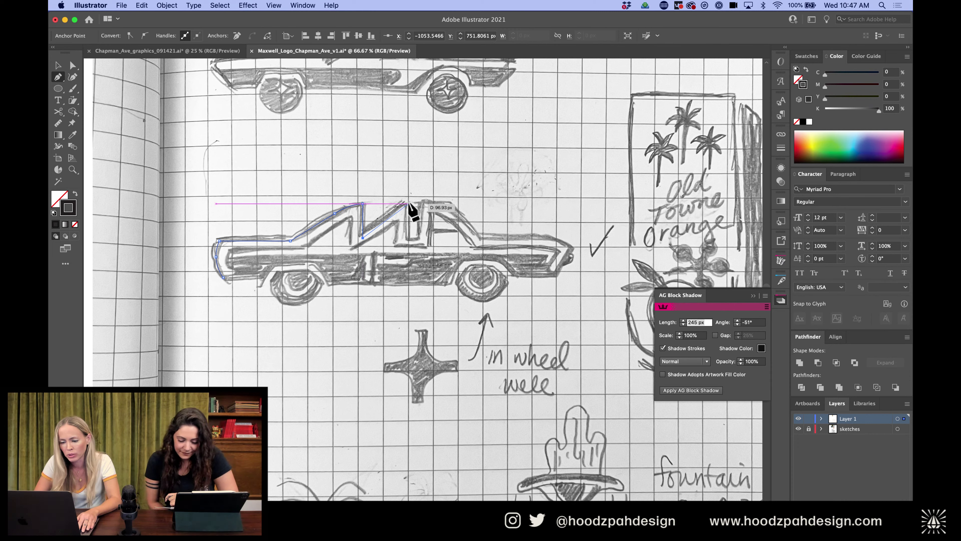
click(408, 204)
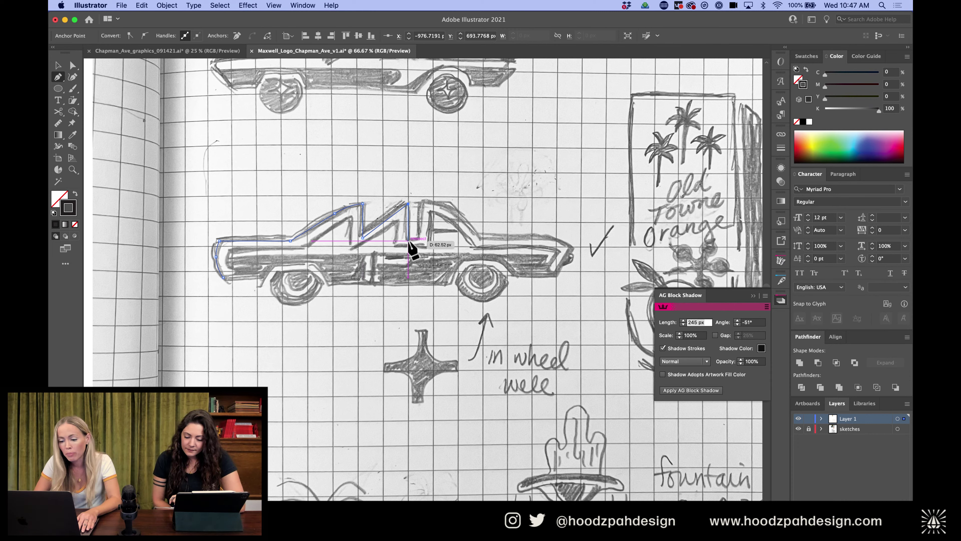
click(409, 238)
click(408, 238)
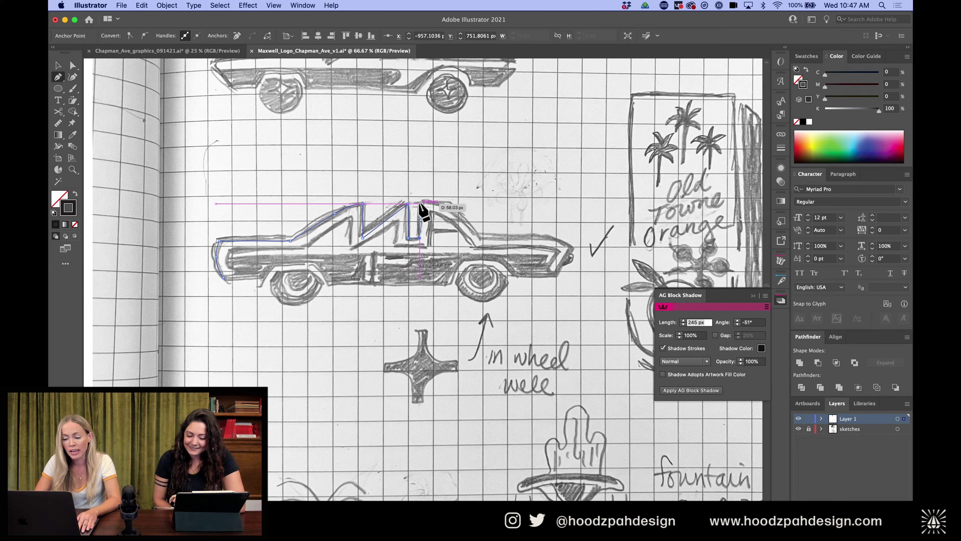
click(420, 203)
drag(456, 216, 474, 229)
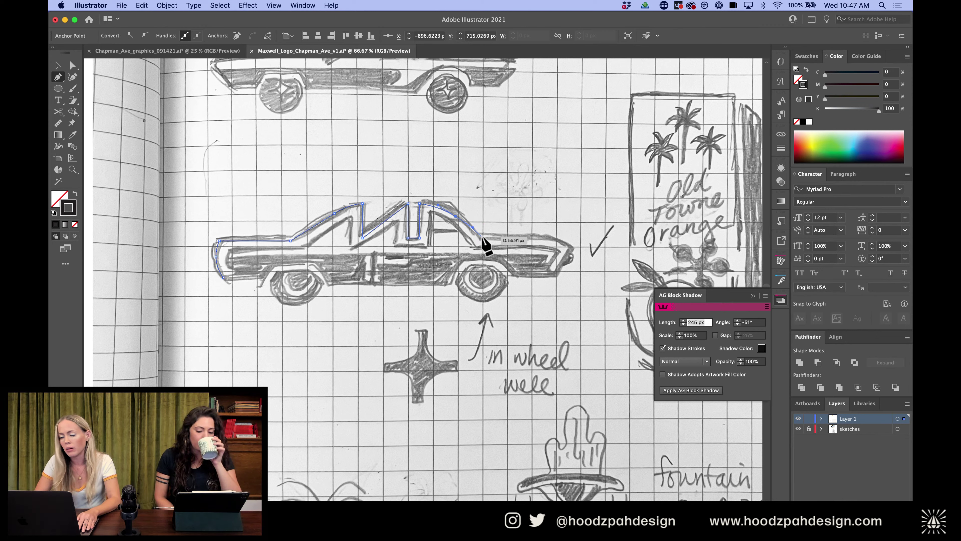
Extend the path down the roof slope, along the body's top line and around the pointed end to its lower corner
click(482, 237)
click(504, 236)
click(523, 236)
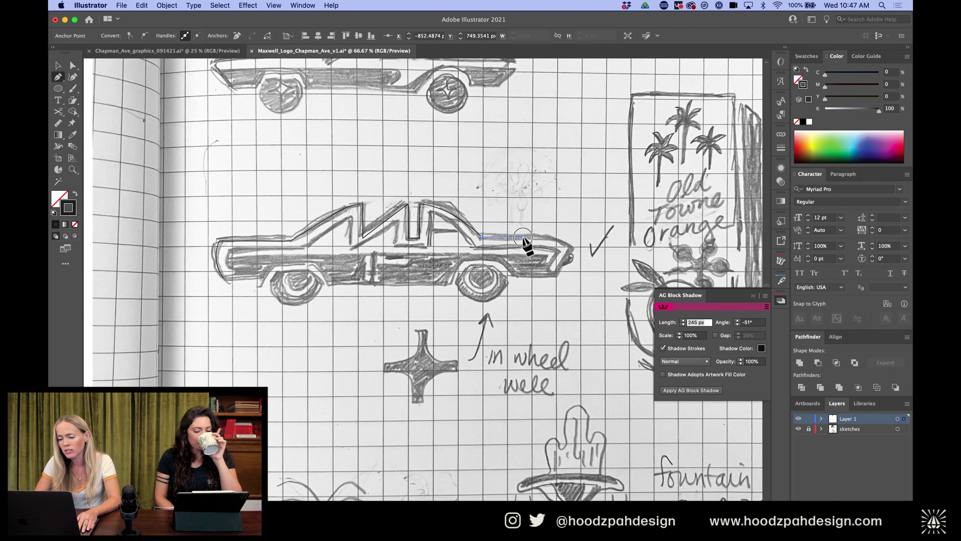
click(542, 236)
click(551, 237)
click(564, 245)
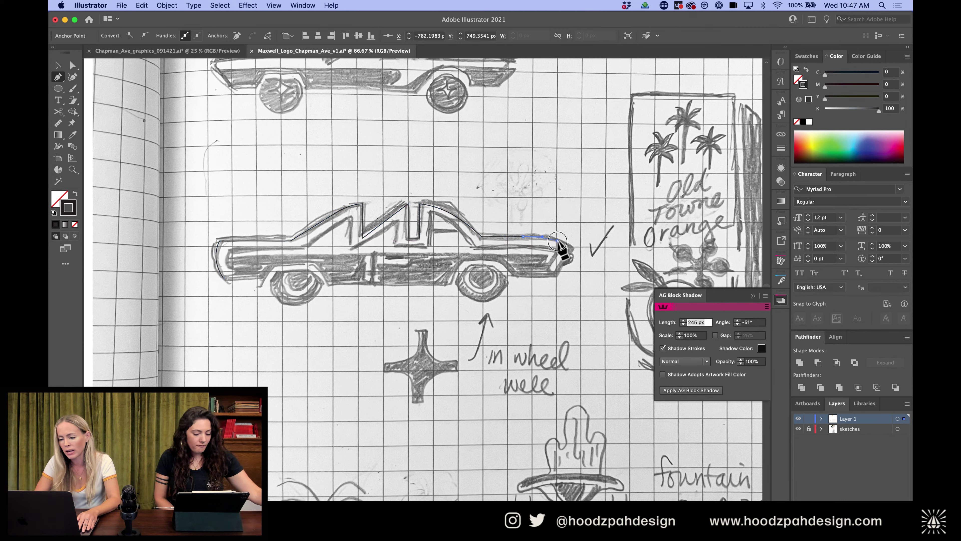
drag(565, 246, 571, 249)
click(571, 249)
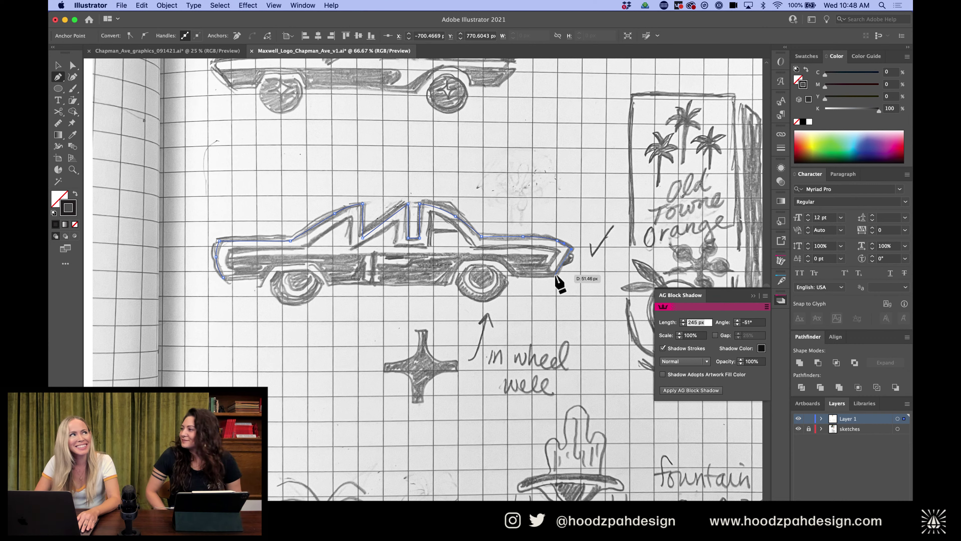
click(555, 275)
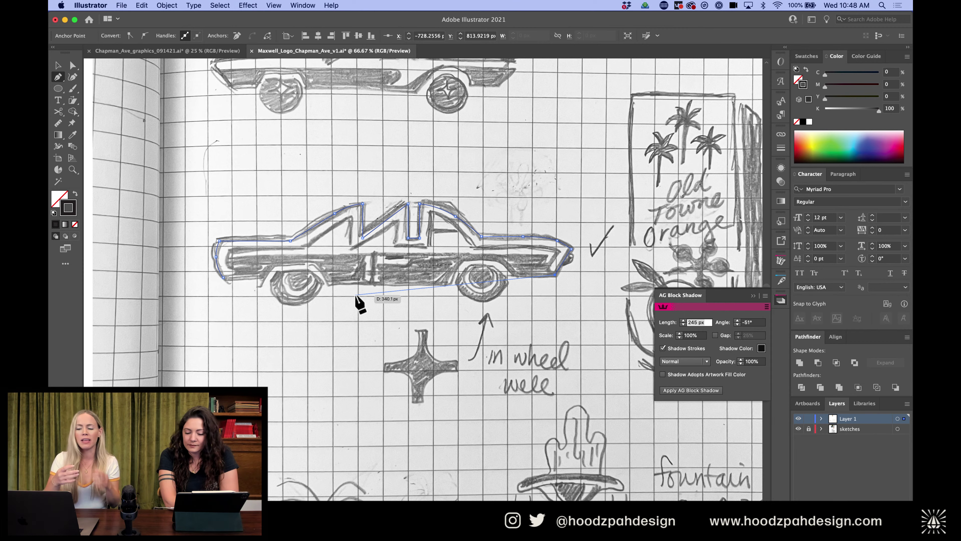
scroll(356, 295, up, 5)
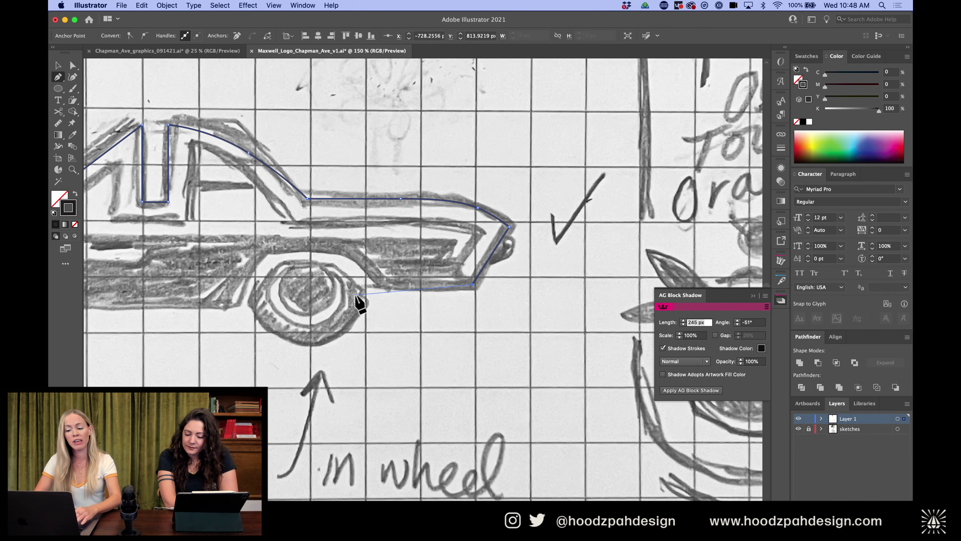
Finish the open path at the pointed end's lower corner and set the car outline's stroke weight to 6 pt
key(v)
click(501, 292)
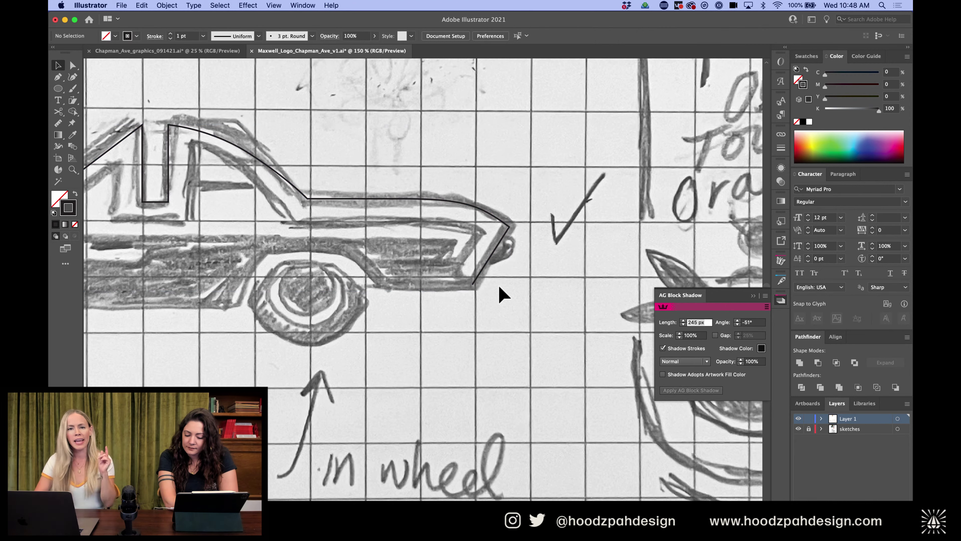
scroll(500, 287, left, 10)
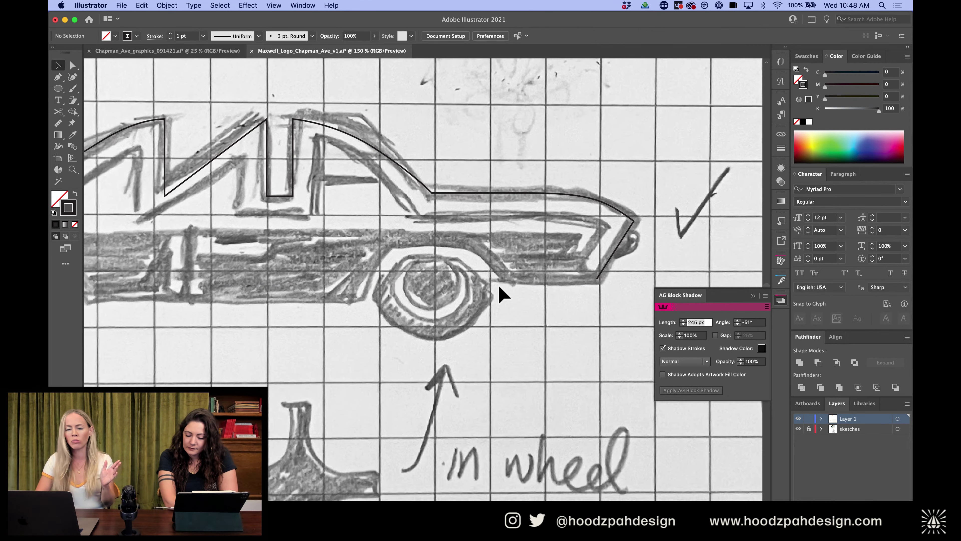
scroll(500, 292, left, 1)
click(278, 132)
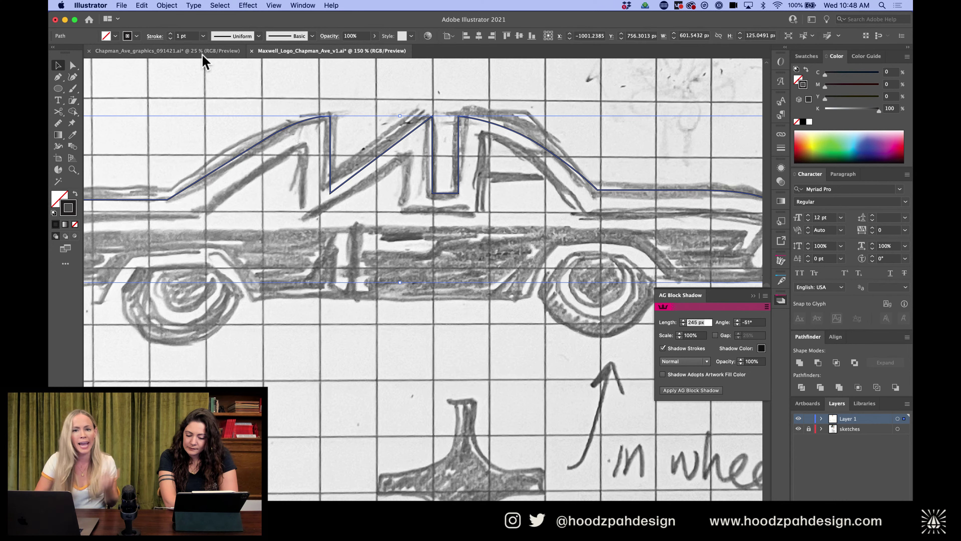
click(170, 33)
click(170, 34)
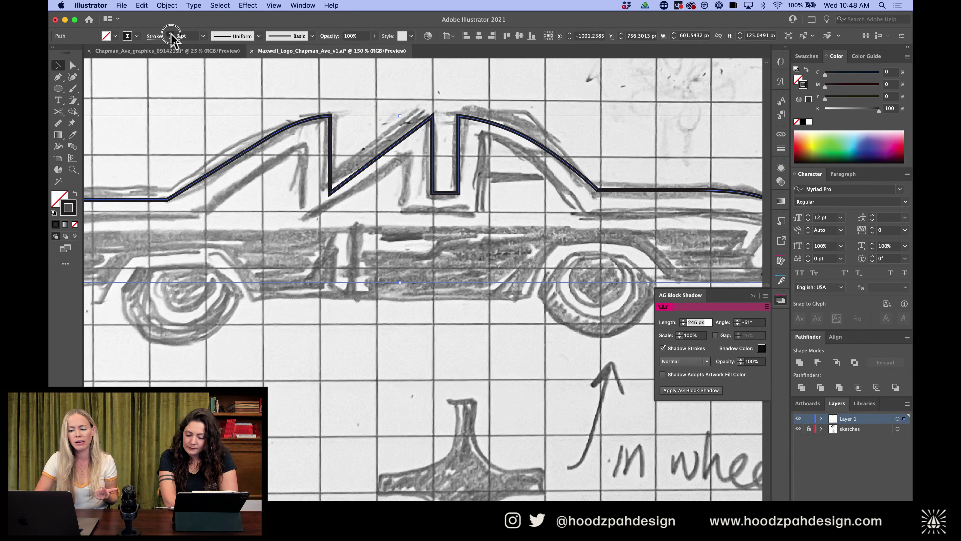
click(170, 34)
click(171, 33)
click(171, 34)
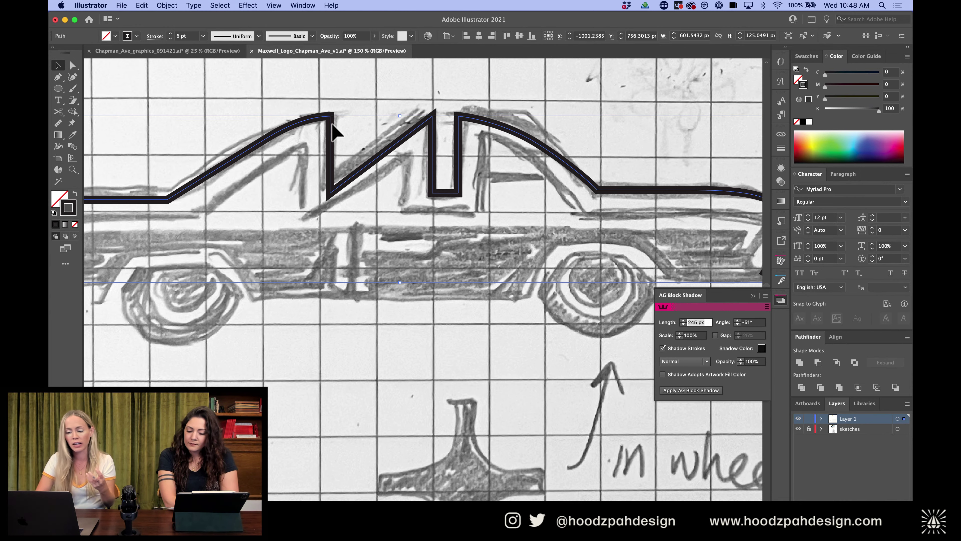
Raise the corner anchor at the outline's first roof peak slightly with the Direct Selection tool
scroll(360, 154, left, 5)
scroll(360, 154, left, 2)
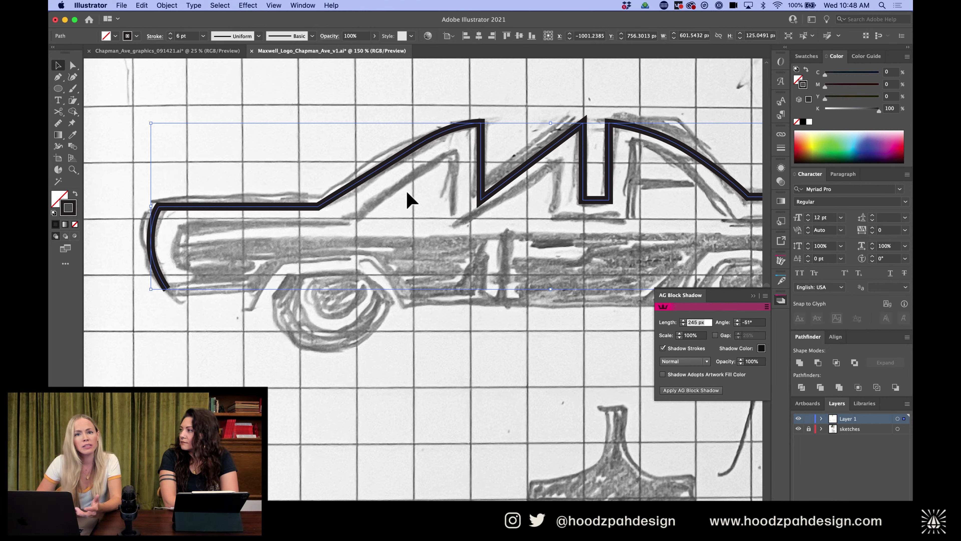
key(a)
click(421, 119)
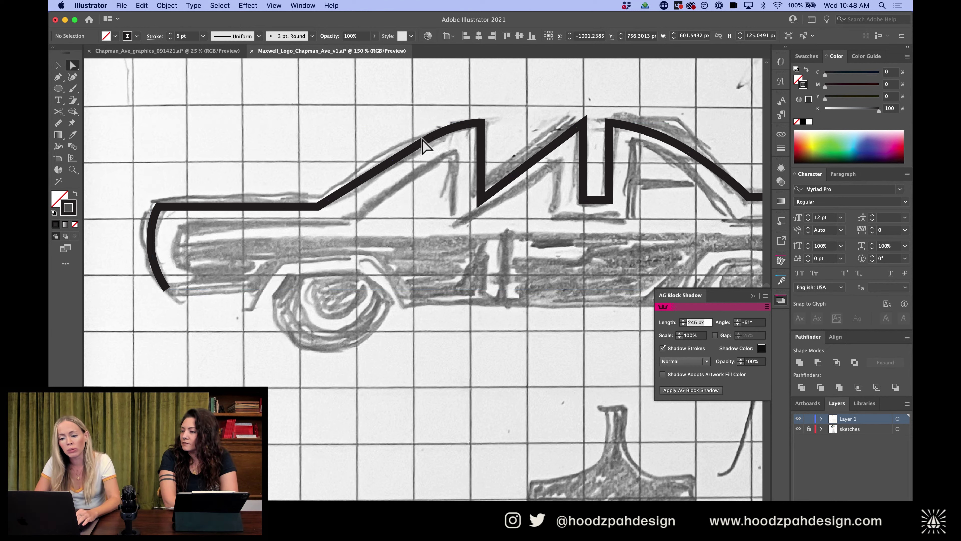
click(419, 145)
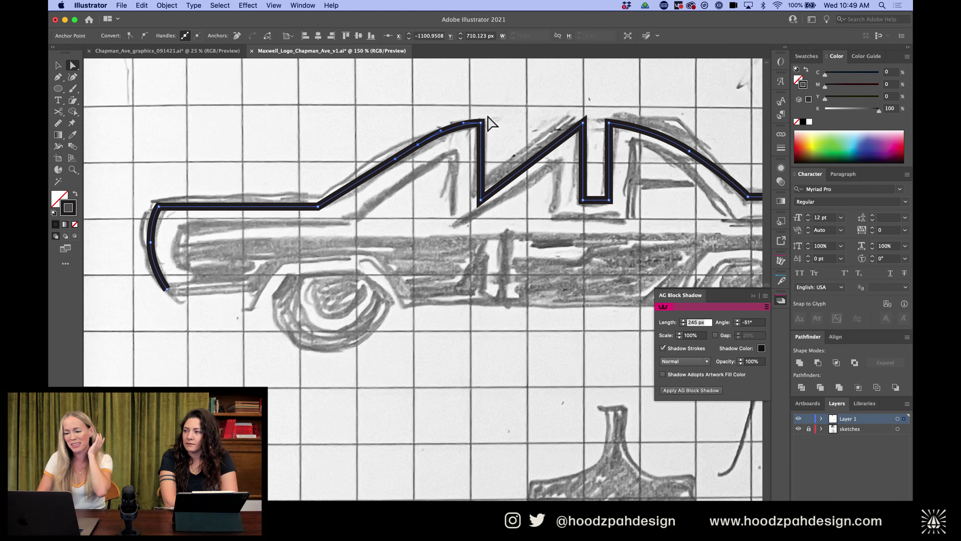
click(481, 122)
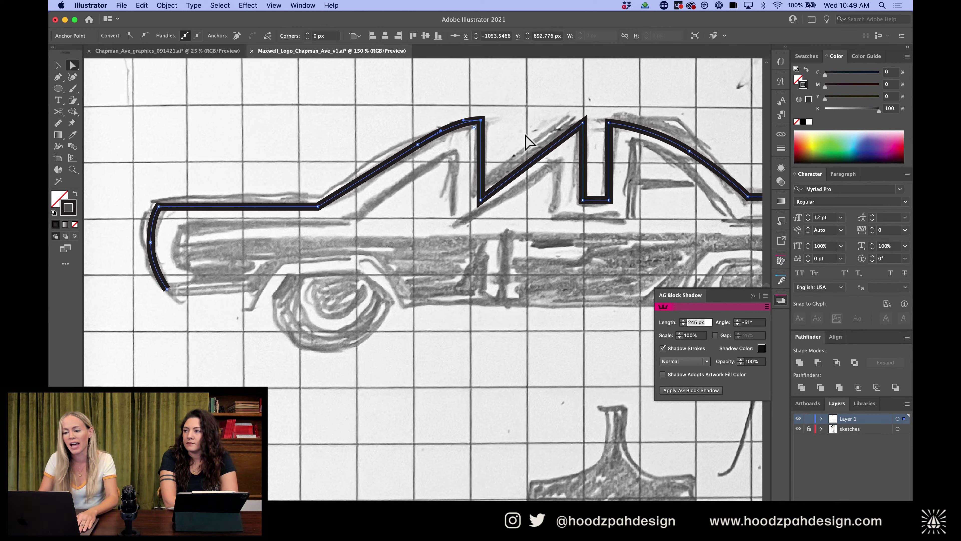
drag(473, 127, 471, 120)
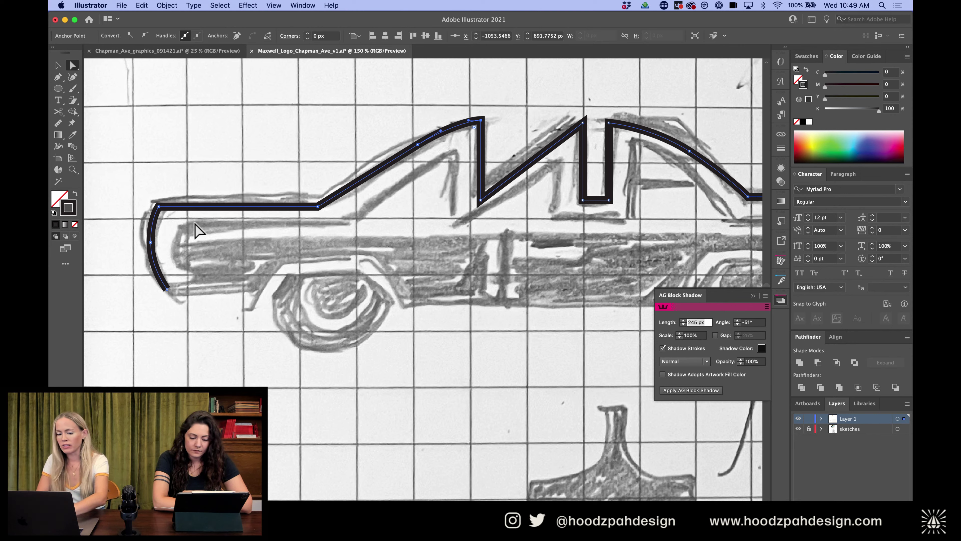
key(p)
click(174, 224)
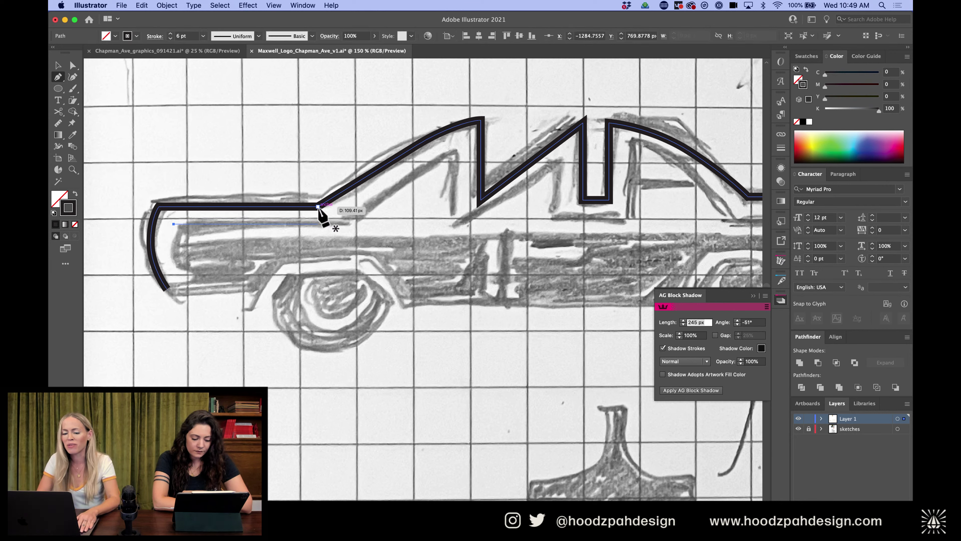
key(ctrl+z)
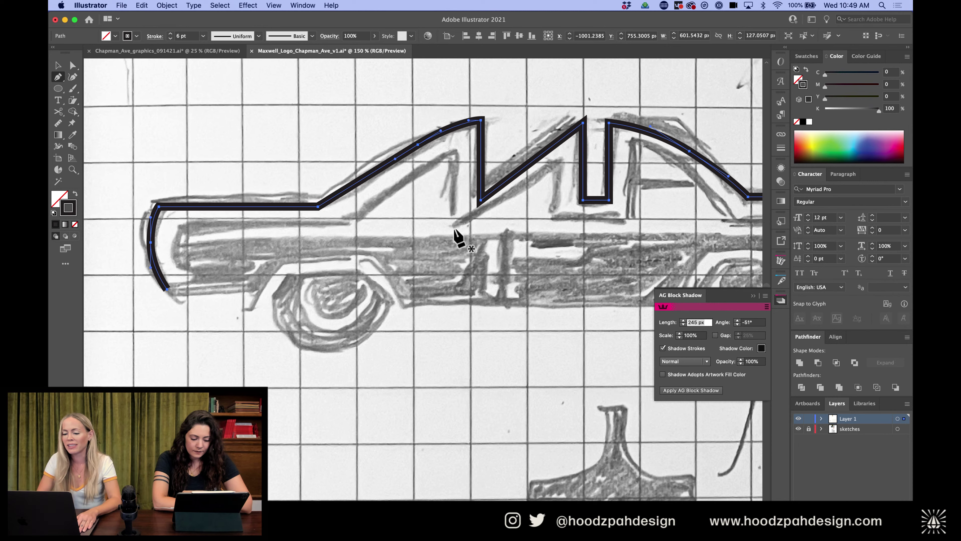
Start an inner Pen path with a vertical line up inside the first roof peak, ending in a short flat top
drag(458, 226, 458, 151)
click(459, 152)
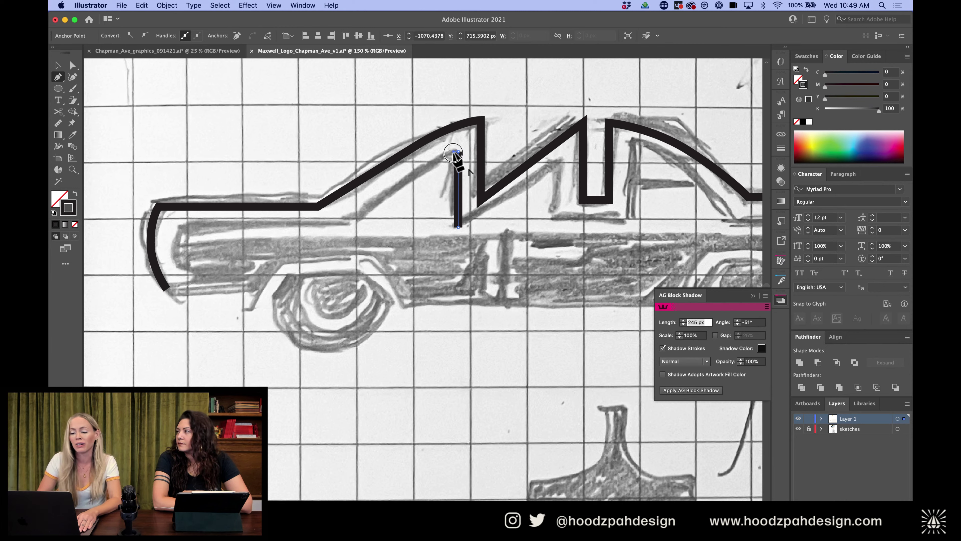
drag(458, 152, 368, 212)
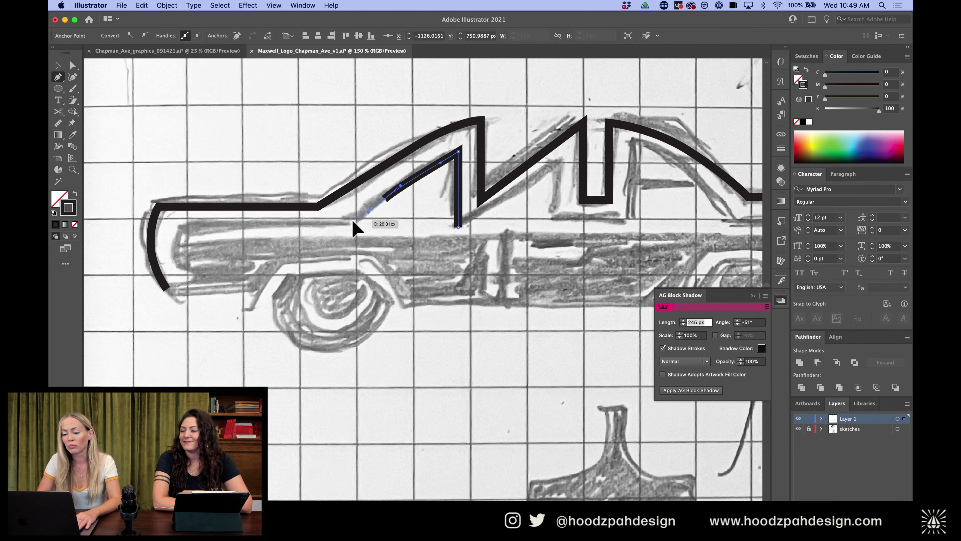
key(super+z)
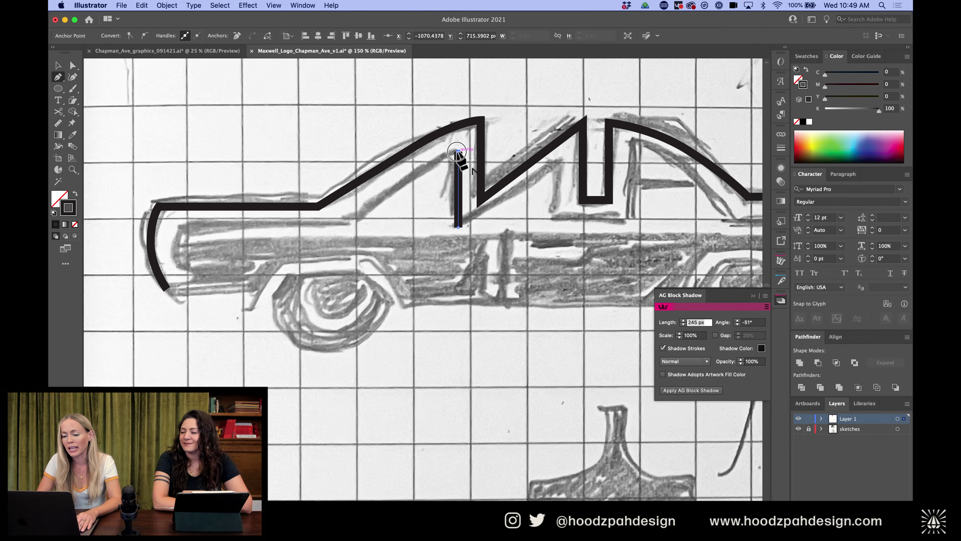
click(454, 152)
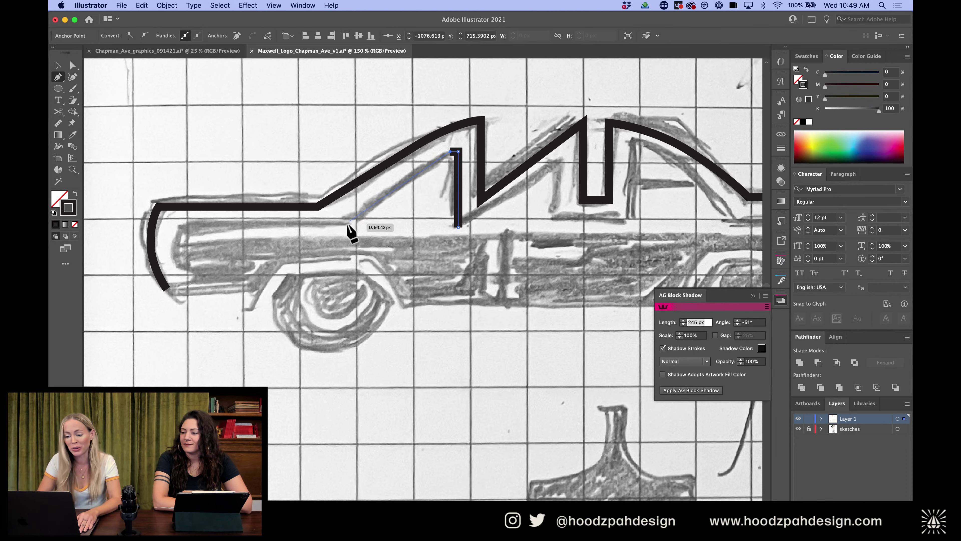
Continue the inner path down the roof slope, along the body line and around the blunt end, parallel to the outer outline
click(334, 230)
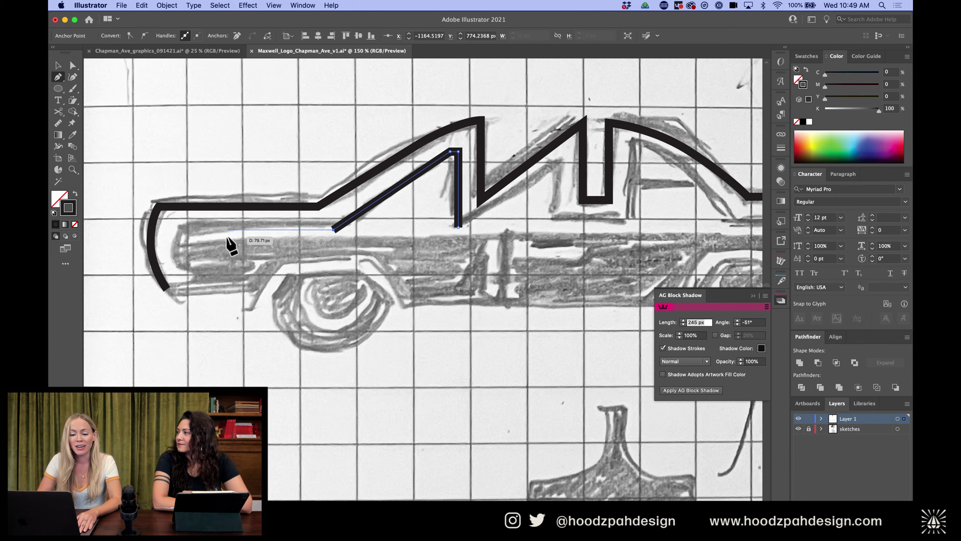
click(179, 230)
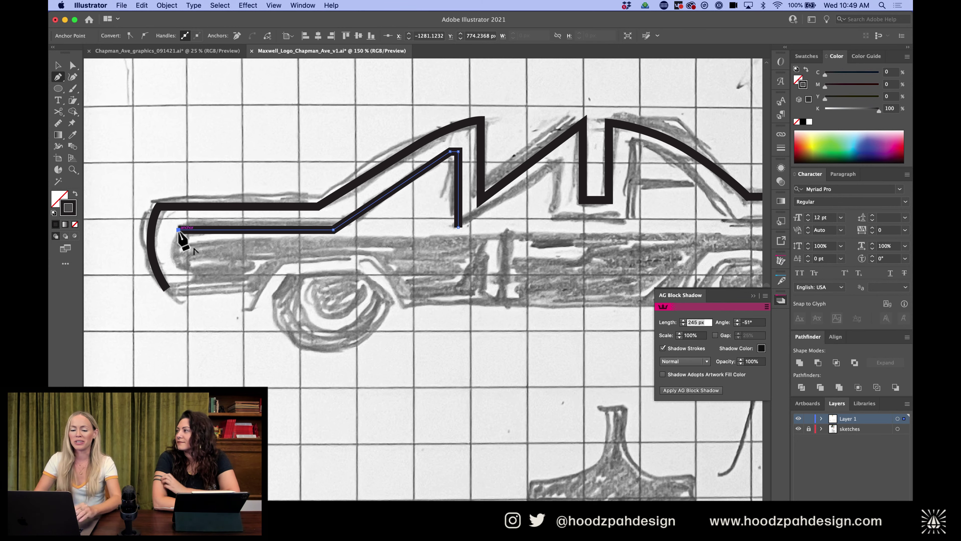
key(super+equal)
key(super+equal)
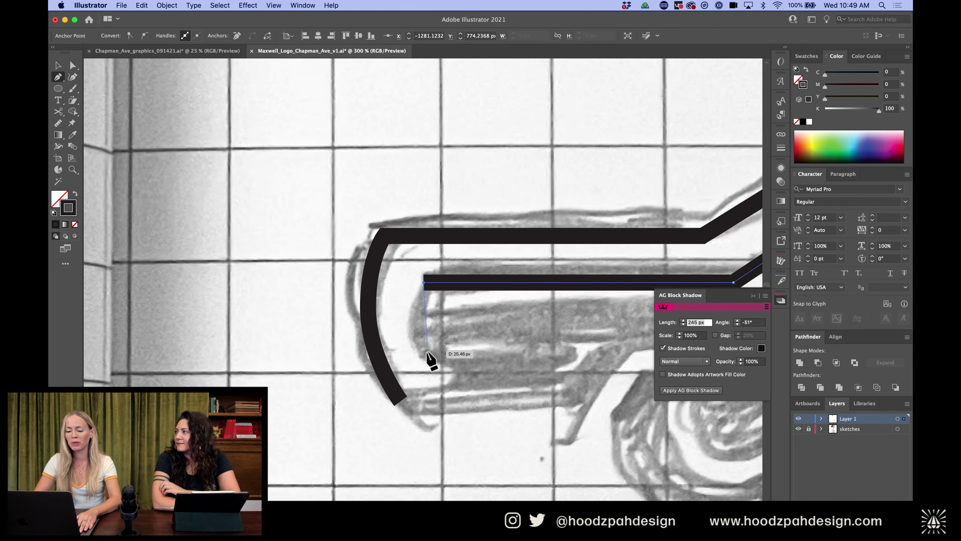
drag(422, 341, 431, 375)
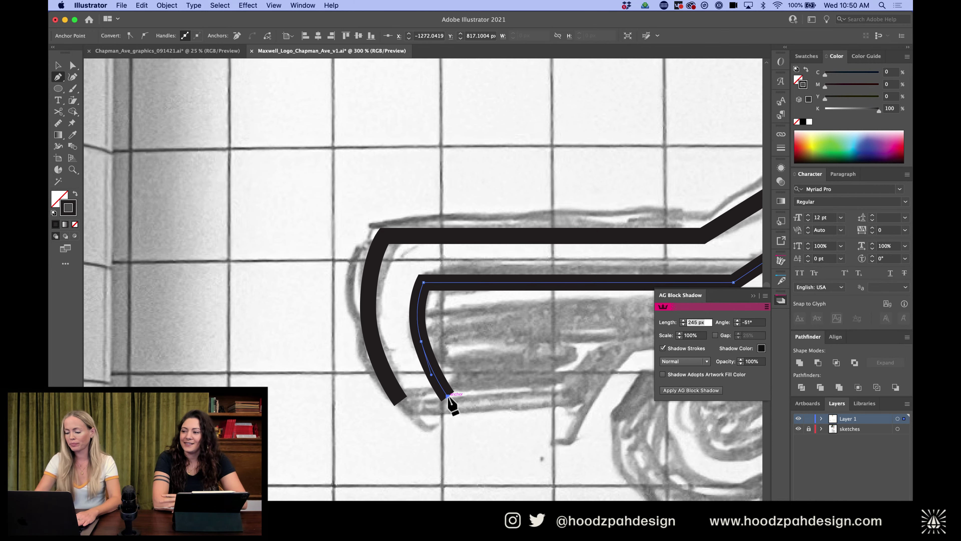
Extend the inner path from its vertical line's lower end up the diagonal to a short flat second peak and straight down
key(super+minus)
key(super+minus)
scroll(448, 398, up, 3)
scroll(449, 398, right, 4)
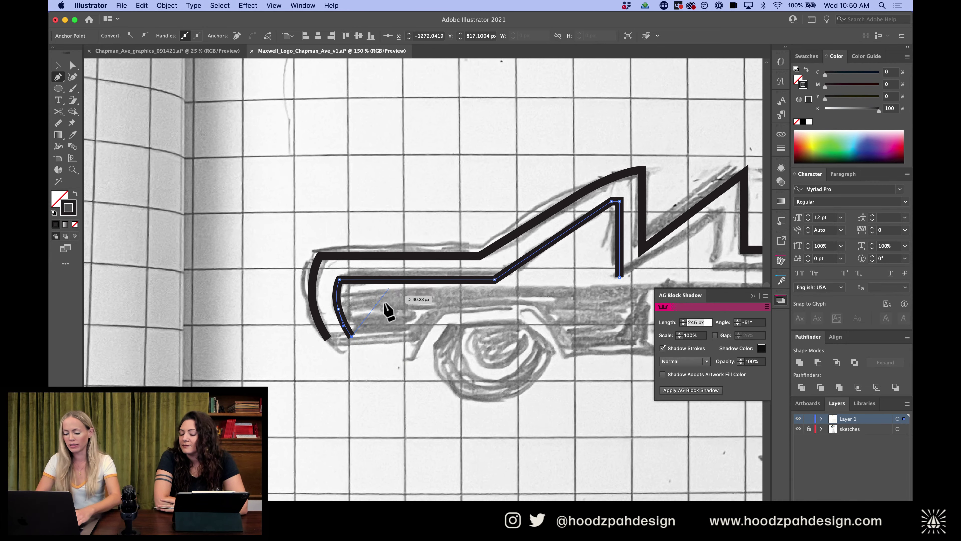
scroll(498, 382, right, 5)
scroll(498, 382, up, 1)
key(a)
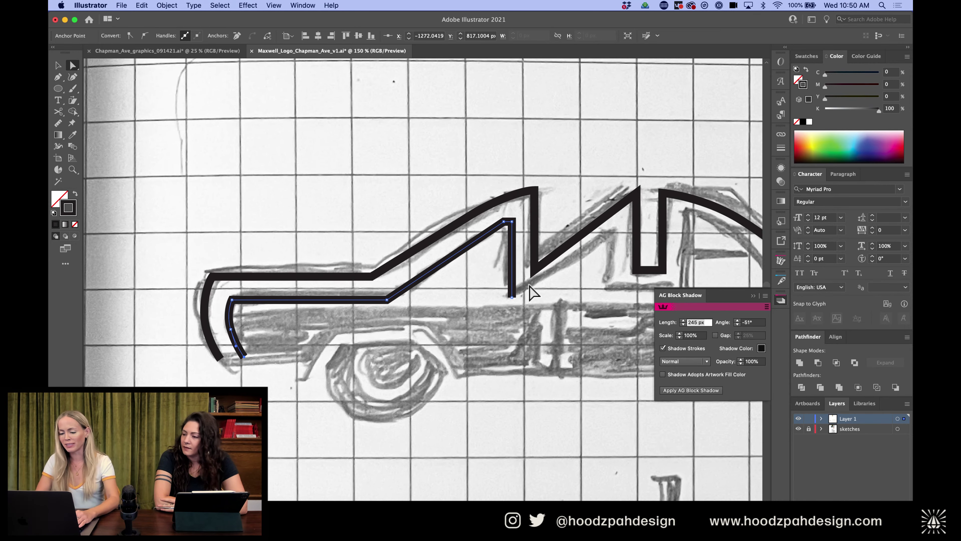
key(p)
click(513, 298)
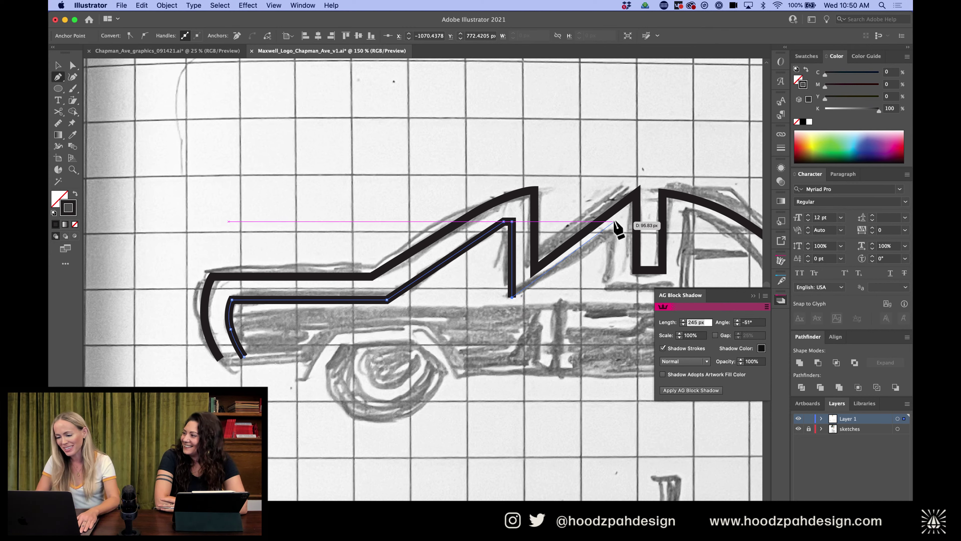
click(614, 222)
click(621, 221)
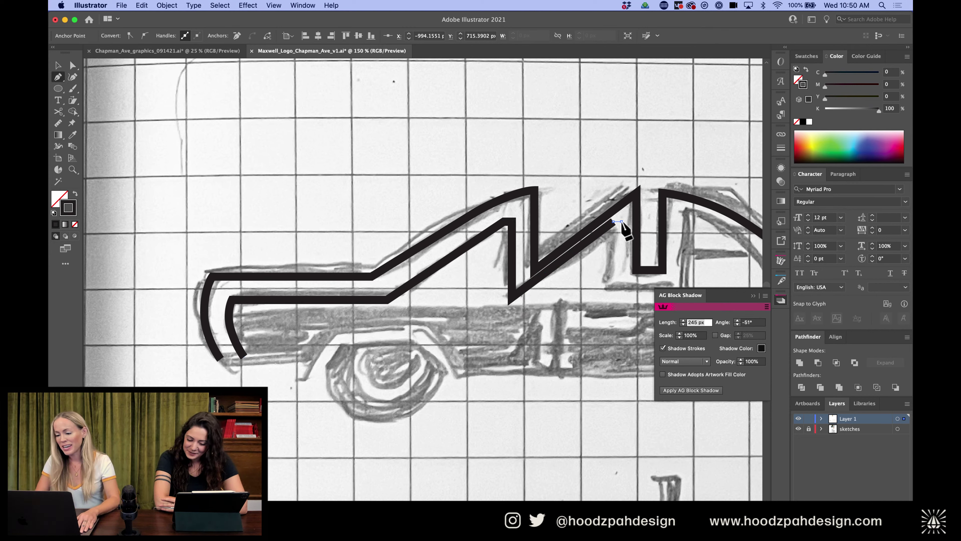
click(621, 293)
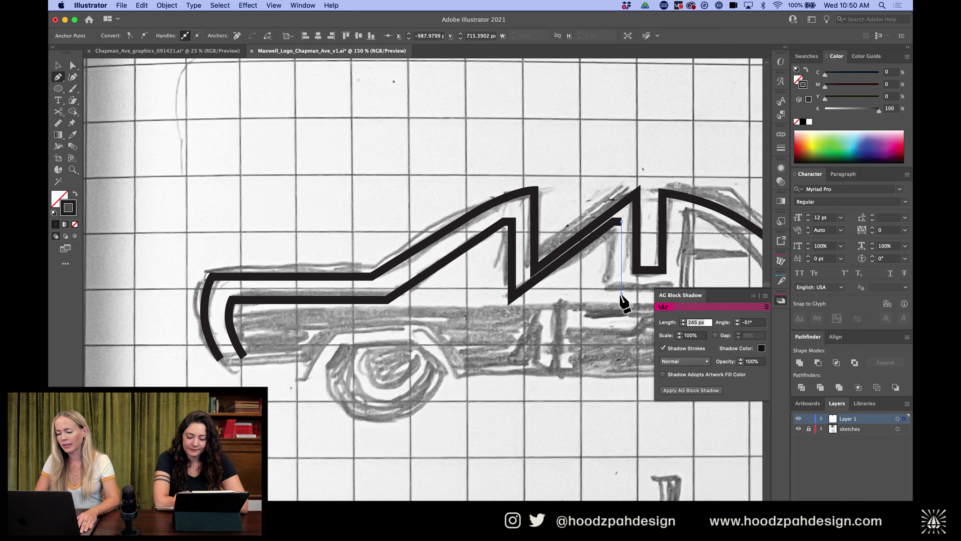
Cut the outer outline at the roof's start and at the flat base after the second peak, and delete the M-shaped section between
key(super+minus)
key(super+minus)
key(super+minus)
key(v)
key(super+shift+a)
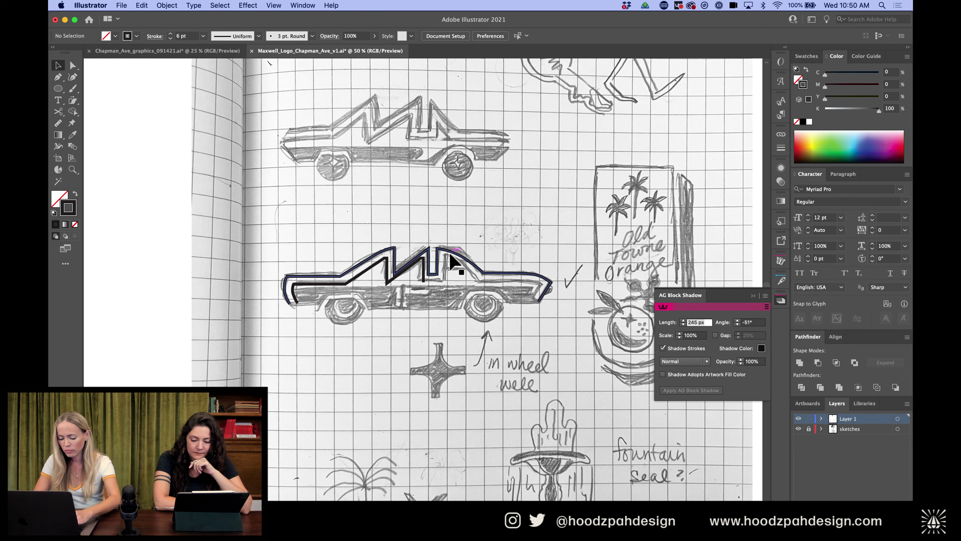
key(c)
click(429, 275)
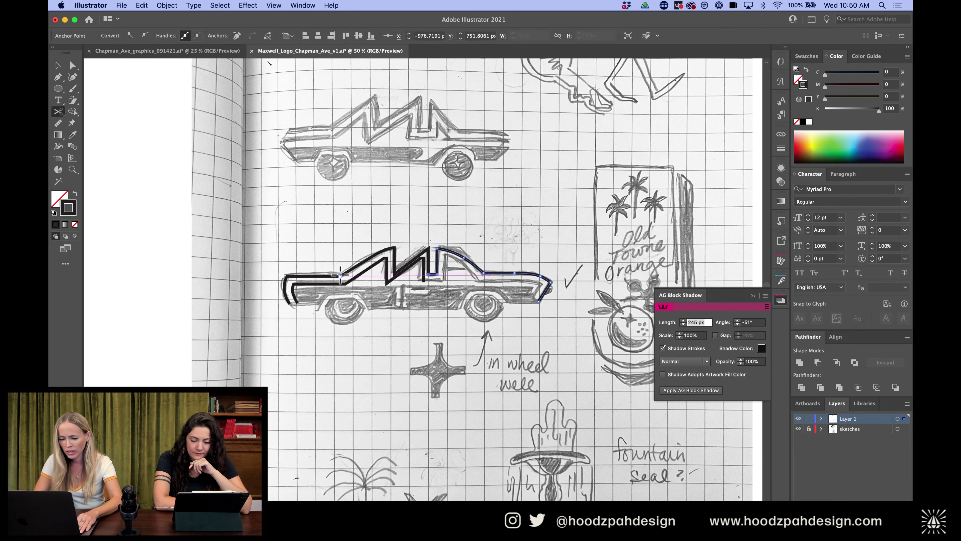
click(342, 275)
key(Delete)
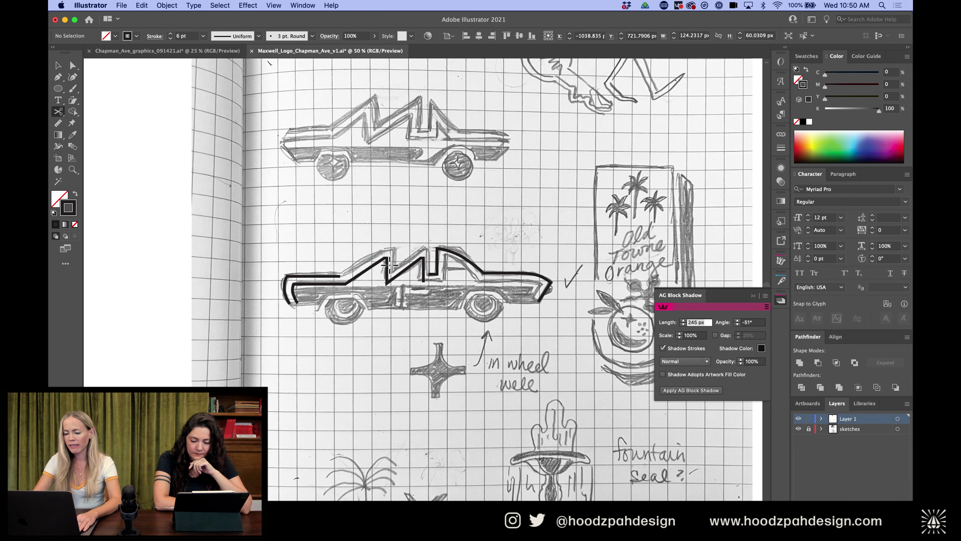
Examine the parallel line work of the Mainstream logo reference above the sketches
scroll(390, 265, up, 1)
scroll(390, 266, up, 15)
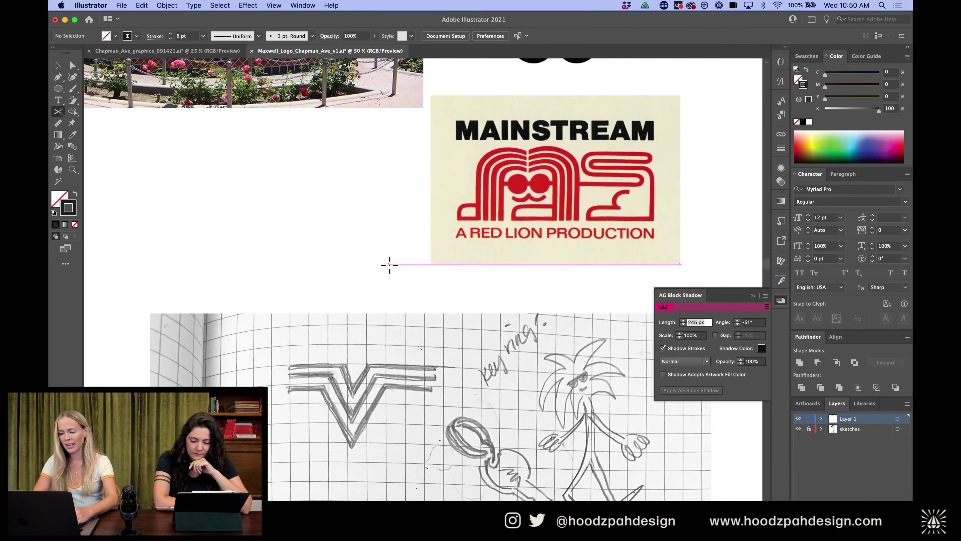
scroll(557, 156, right, 5)
scroll(440, 214, up, 2)
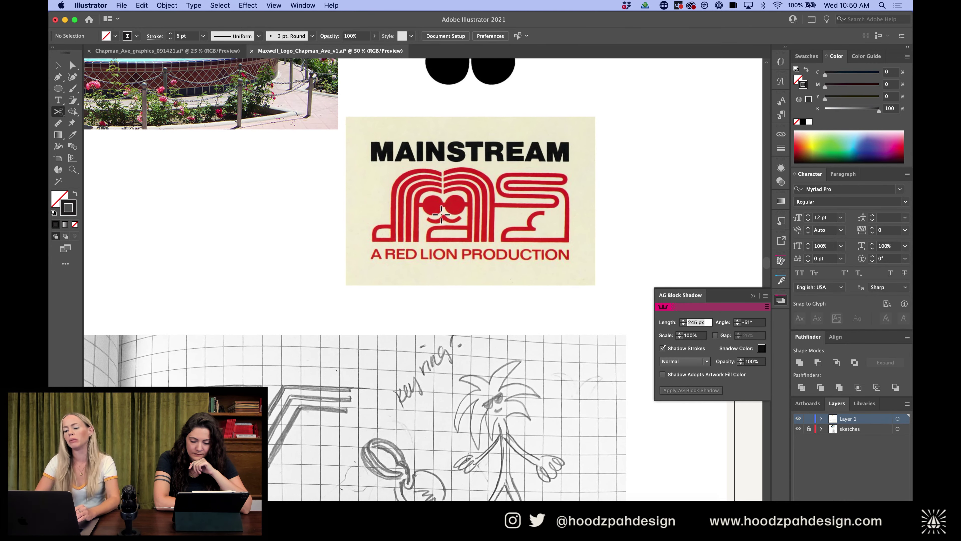
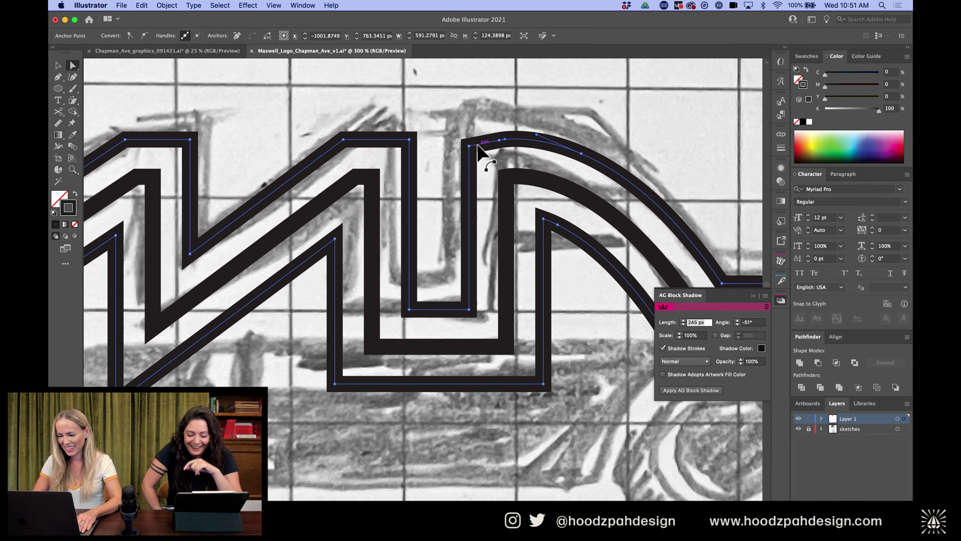
Align the outer outline's roof-curve start anchor level with the neighbouring corner anchor above the second peak's vertical line
drag(470, 146, 500, 138)
click(499, 140)
key(super+equal)
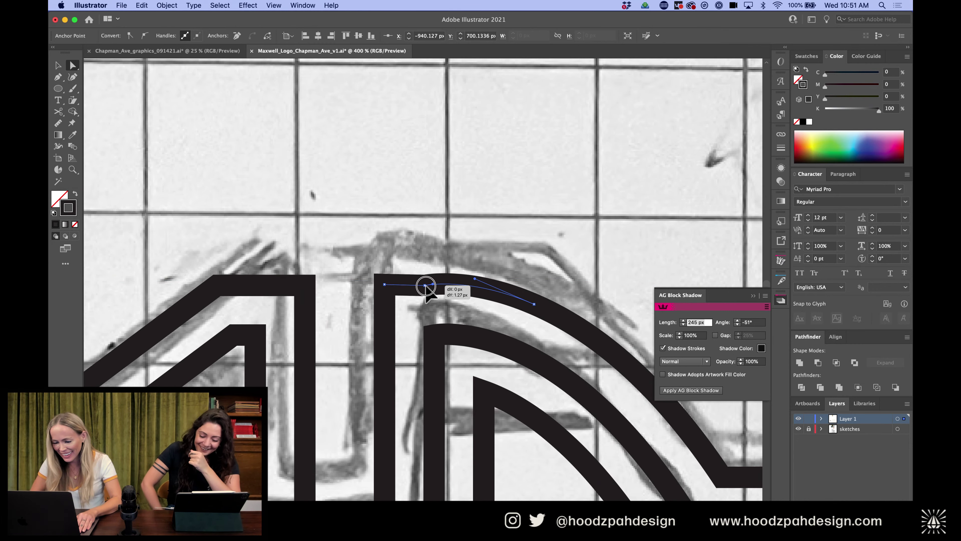
drag(361, 299, 534, 135)
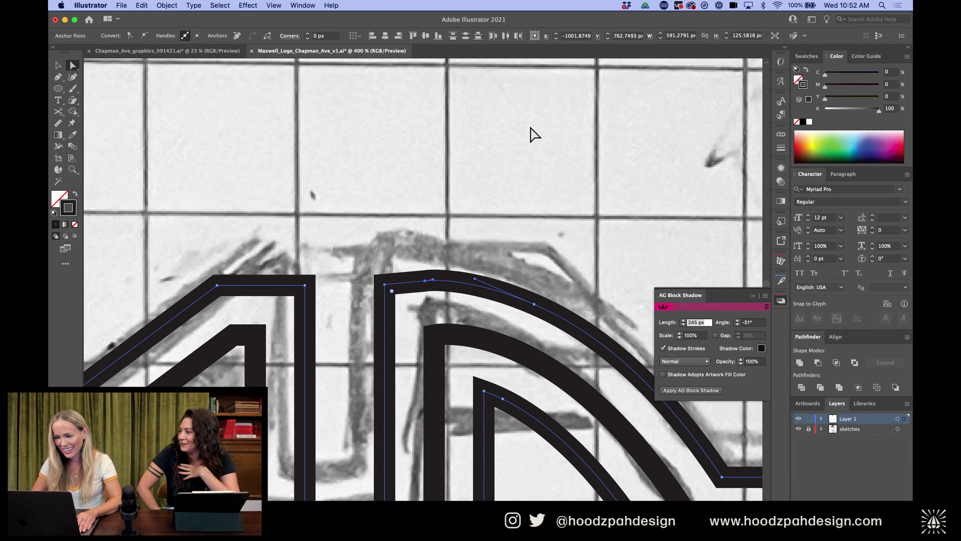
click(439, 36)
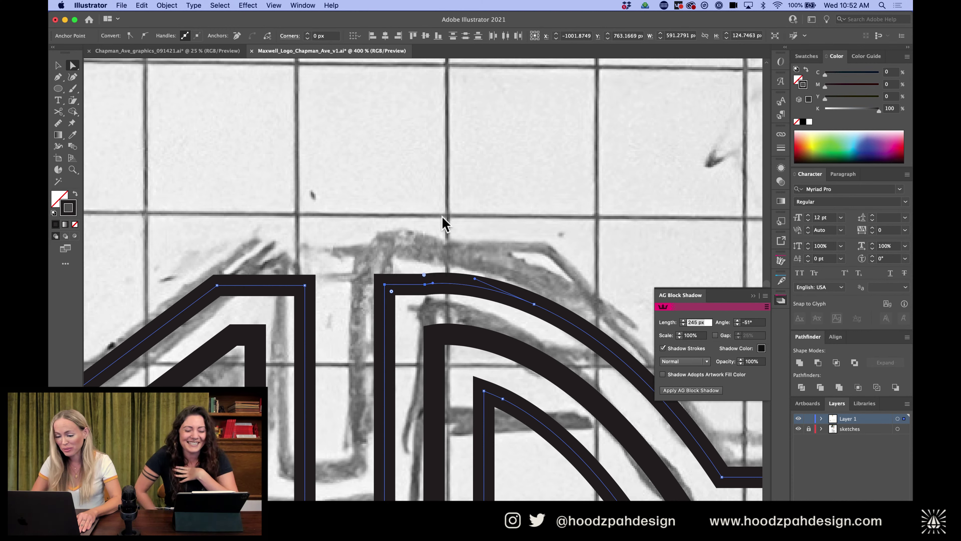
Lengthen the handle of the roof curve's start anchor horizontally to smooth the outer outline's transition into the slope
key(super+h)
key(super+shift+a)
click(427, 293)
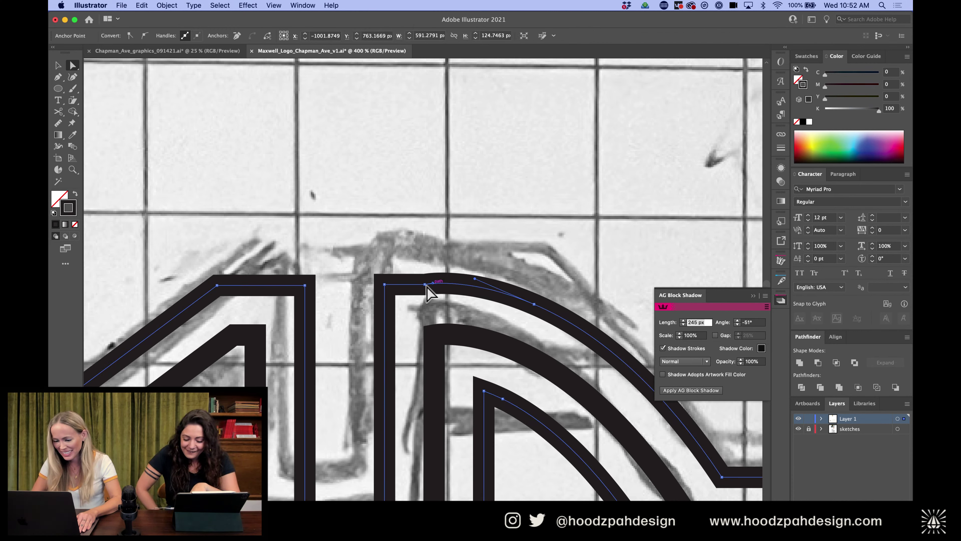
drag(433, 284, 490, 285)
click(525, 281)
Examine the M-shaped roof and the whole parallel line work over the check-marked car sketch
key(super+minus)
key(super+minus)
key(super+minus)
key(super+minus)
key(super+minus)
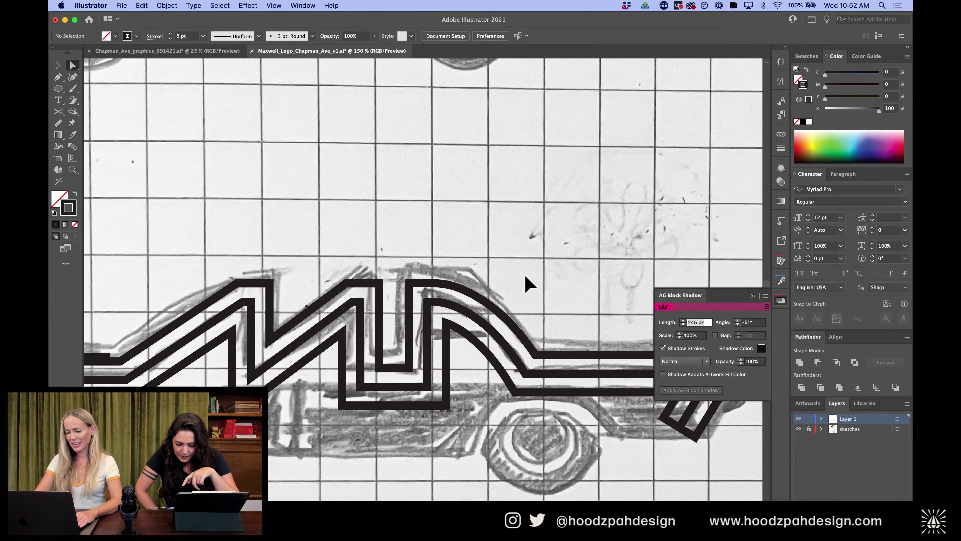
key(super+plus)
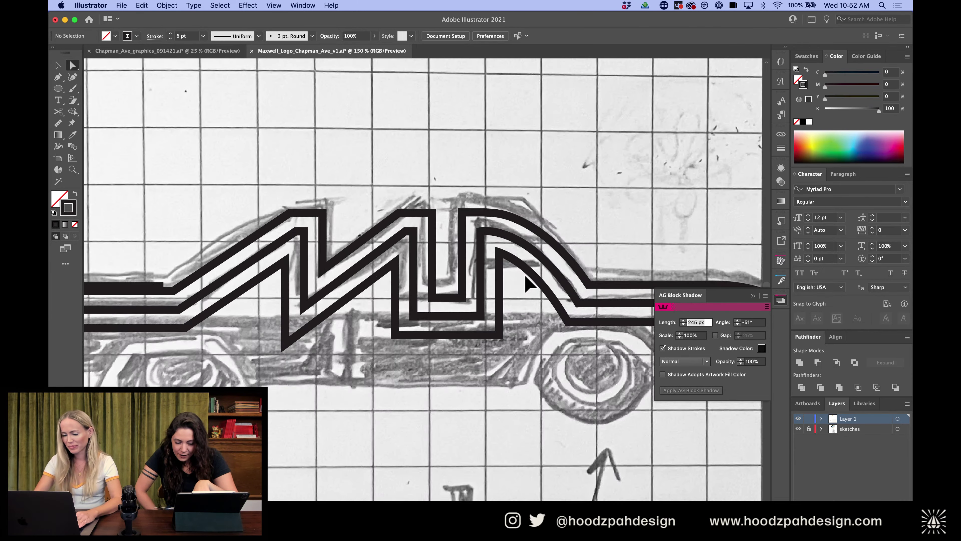
scroll(527, 283, down, 3)
key(super+minus)
key(super+minus)
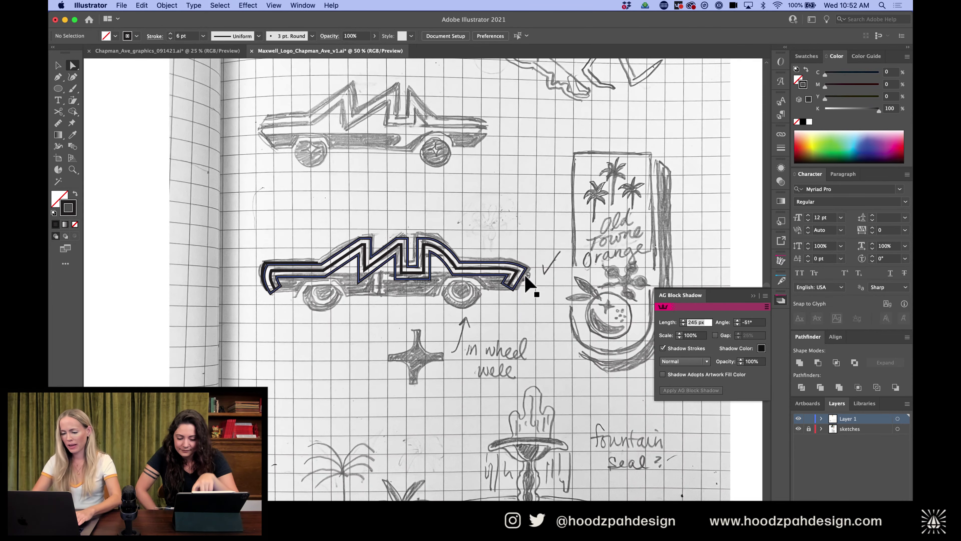
Duplicate the car line work to the blank area beside the sketch page and remove the leftover outer body-line fragment from the copy
key(v)
click(492, 263)
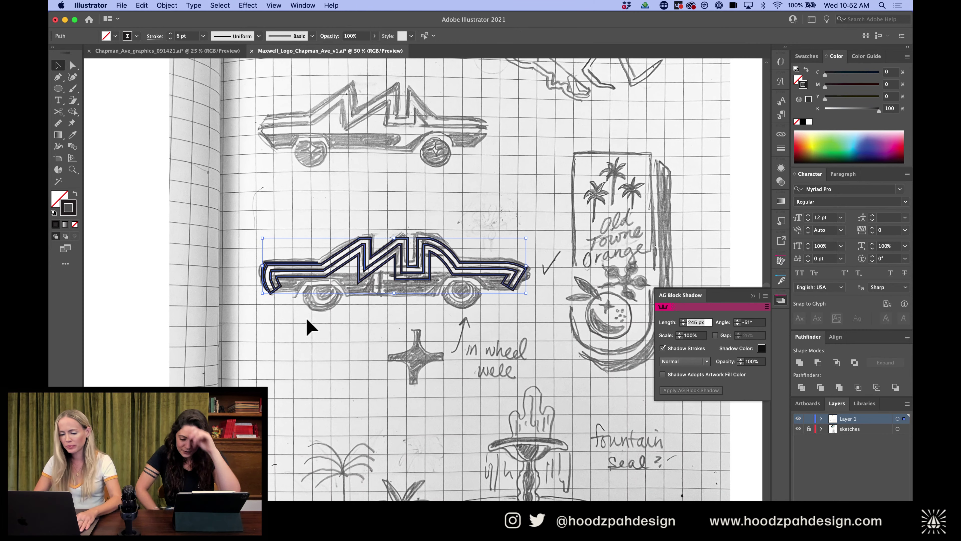
scroll(308, 323, right, 5)
scroll(308, 324, right, 2)
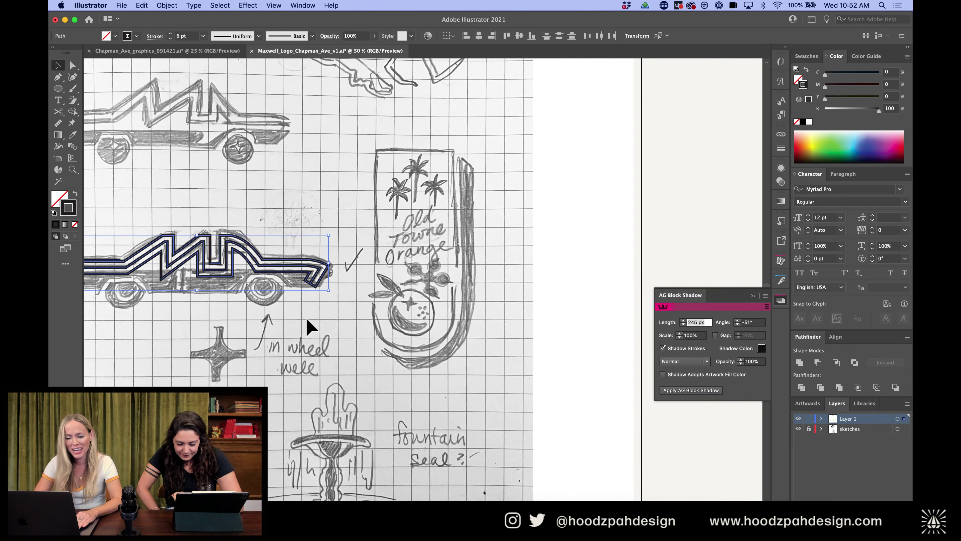
drag(121, 269, 619, 261)
click(595, 241)
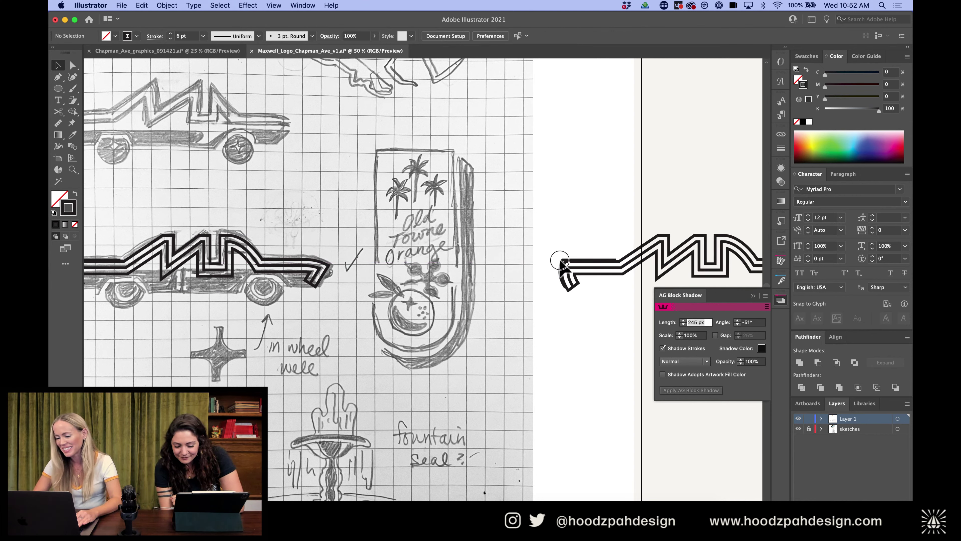
scroll(563, 269, left, 5)
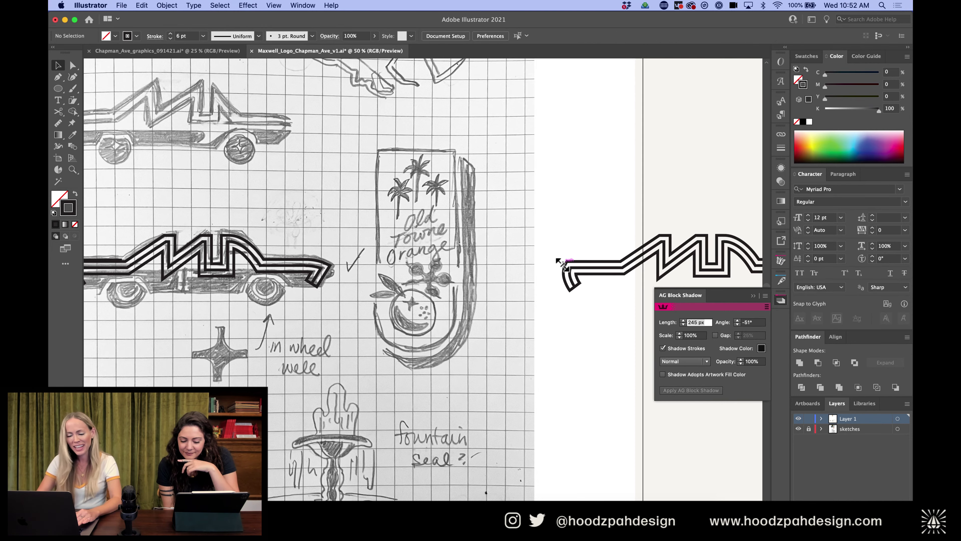
scroll(563, 263, up, 3)
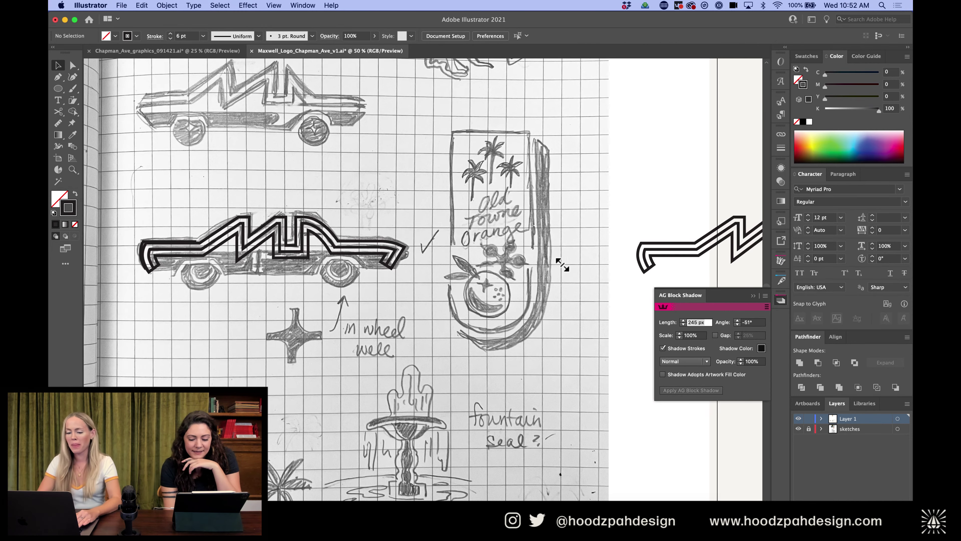
Draw an underbody path from the angled end's lower corner along the base and around the adjacent wheel arch to the sill
scroll(322, 264, up, 5)
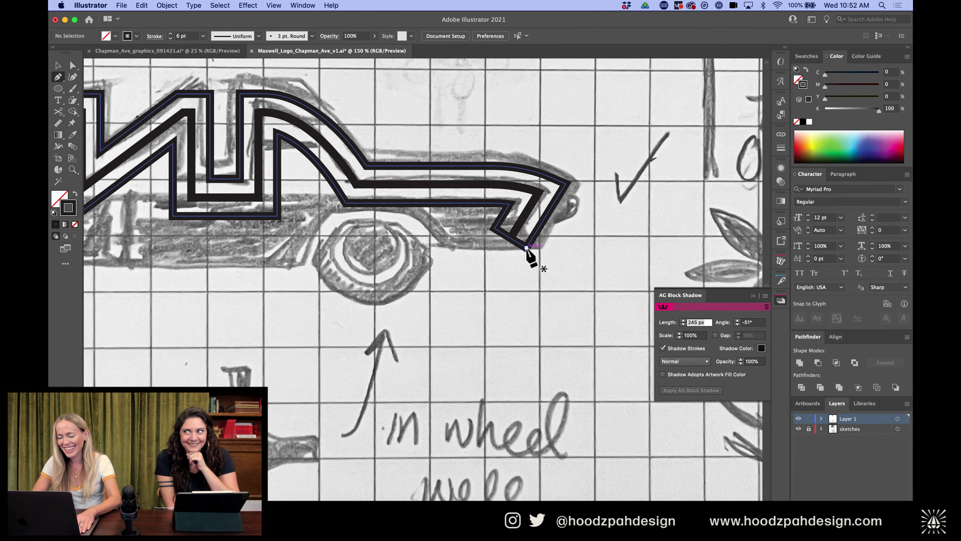
click(526, 247)
click(440, 247)
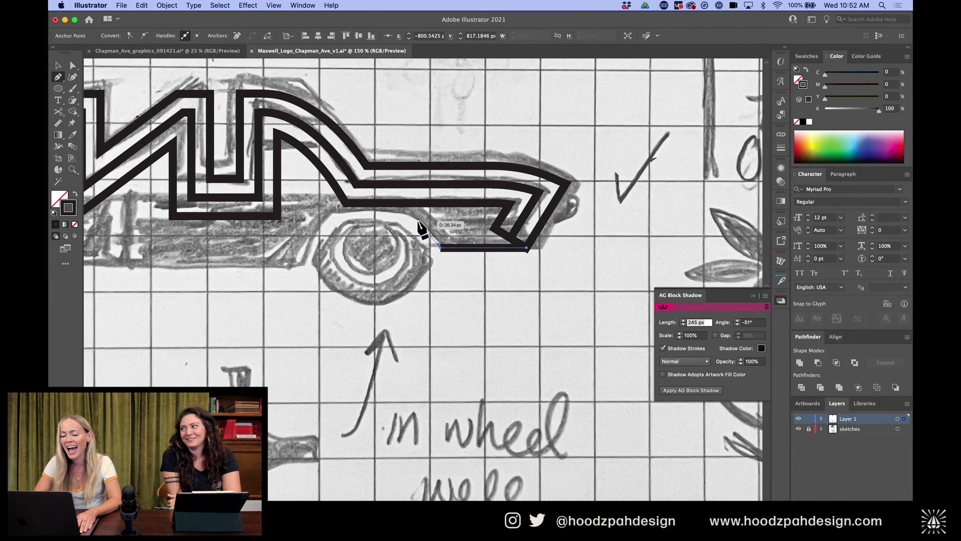
click(410, 211)
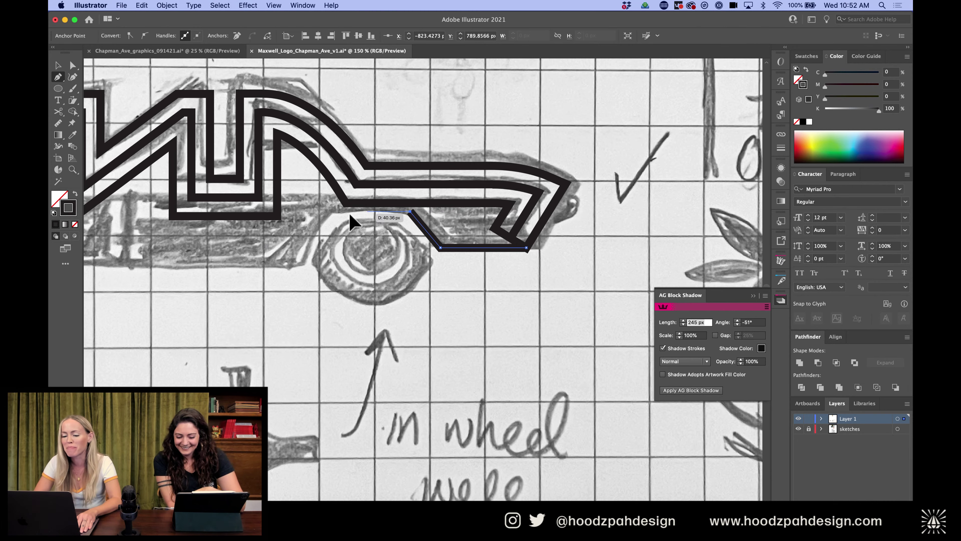
click(334, 211)
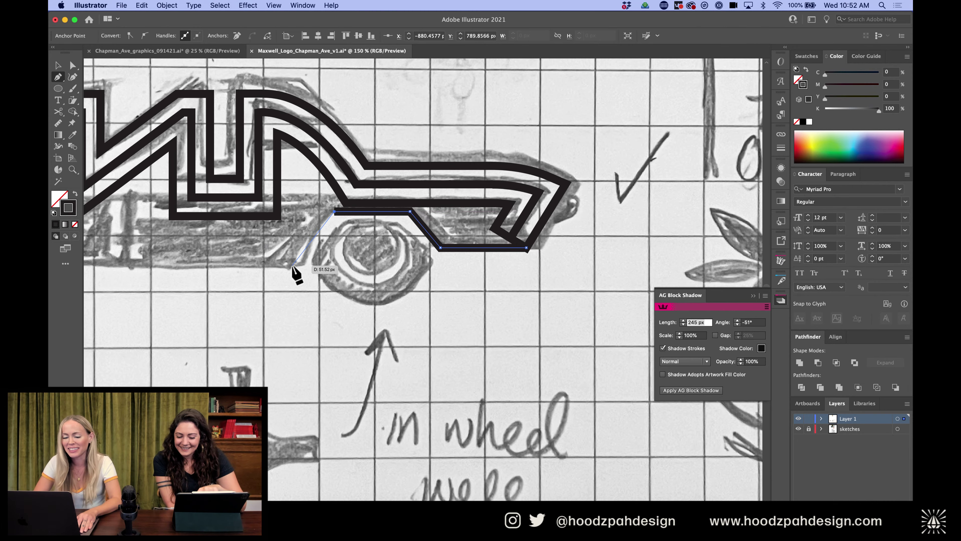
click(285, 265)
scroll(288, 265, left, 10)
scroll(293, 267, left, 2)
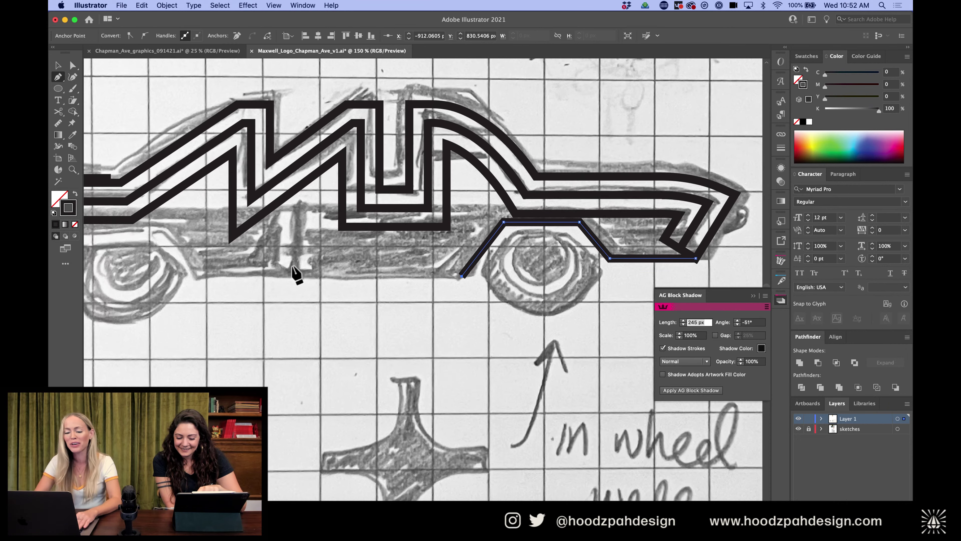
Continue the underbody path straight along the sill, around the other wheel arch and up to the curved end's lower corner
click(196, 275)
scroll(197, 276, left, 3)
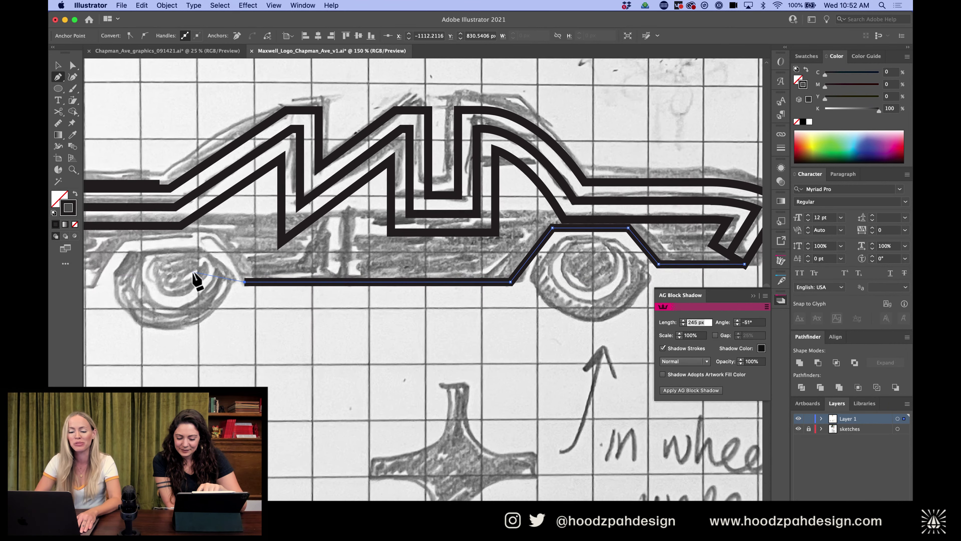
click(207, 238)
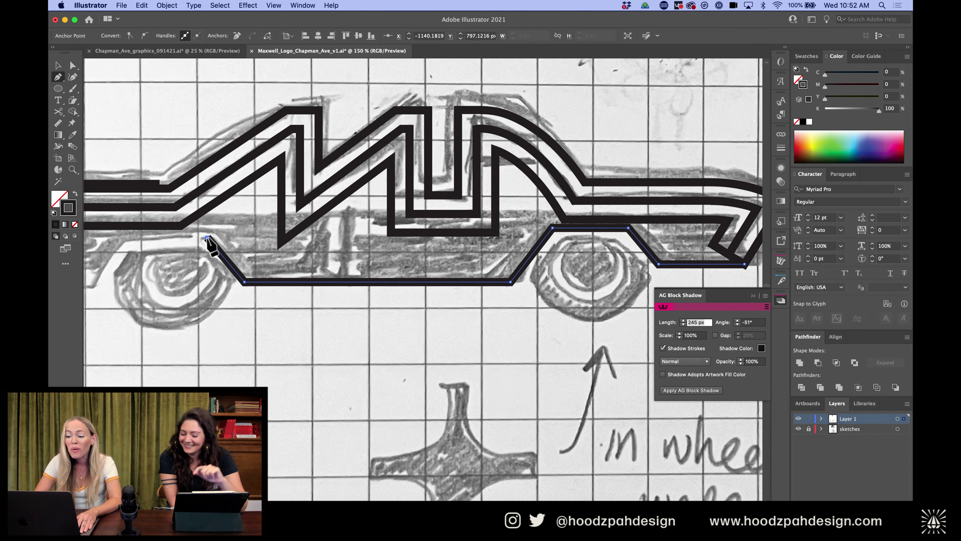
click(123, 237)
scroll(123, 240, left, 3)
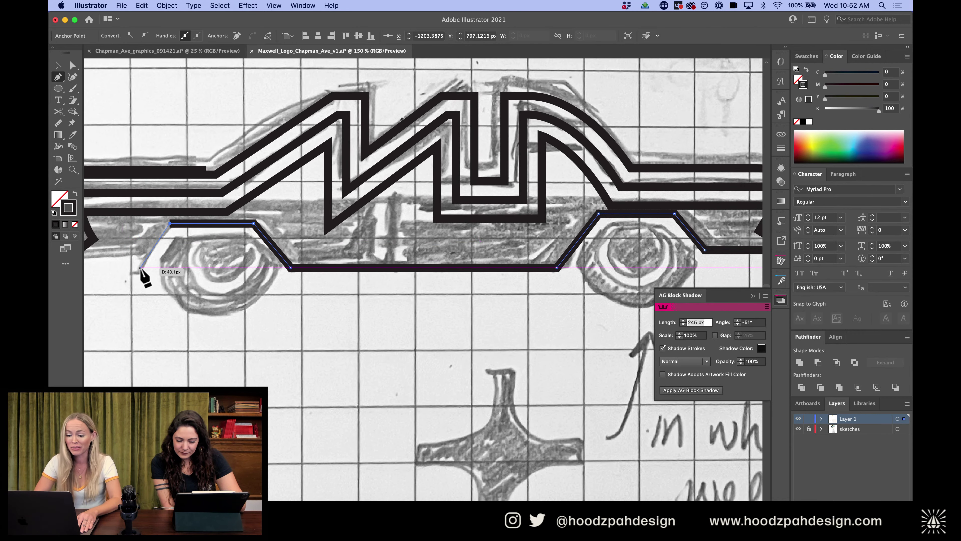
click(140, 268)
scroll(142, 270, left, 4)
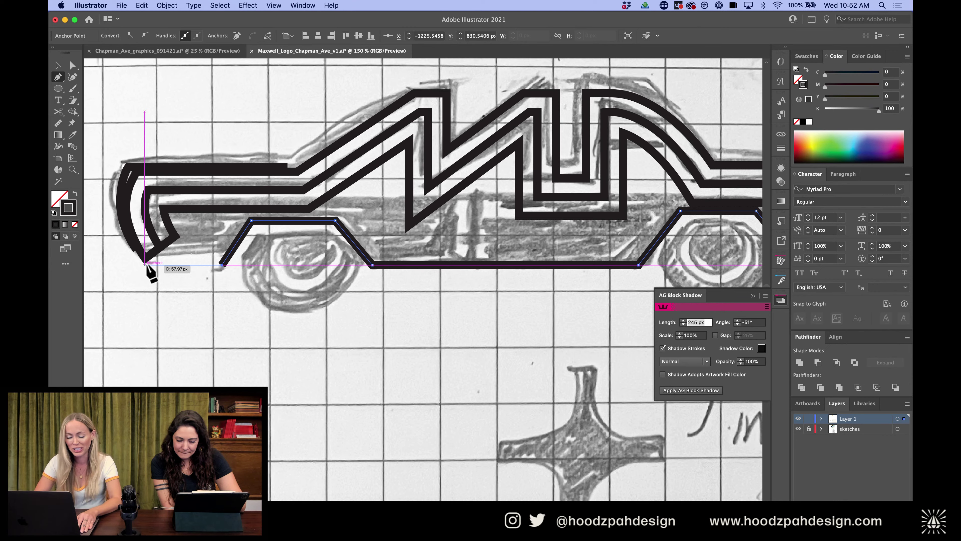
click(148, 265)
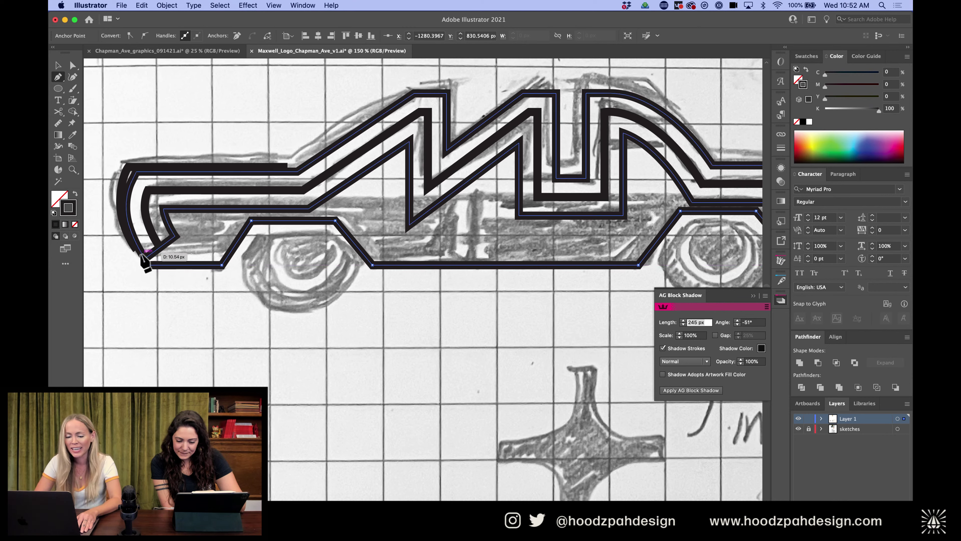
click(137, 249)
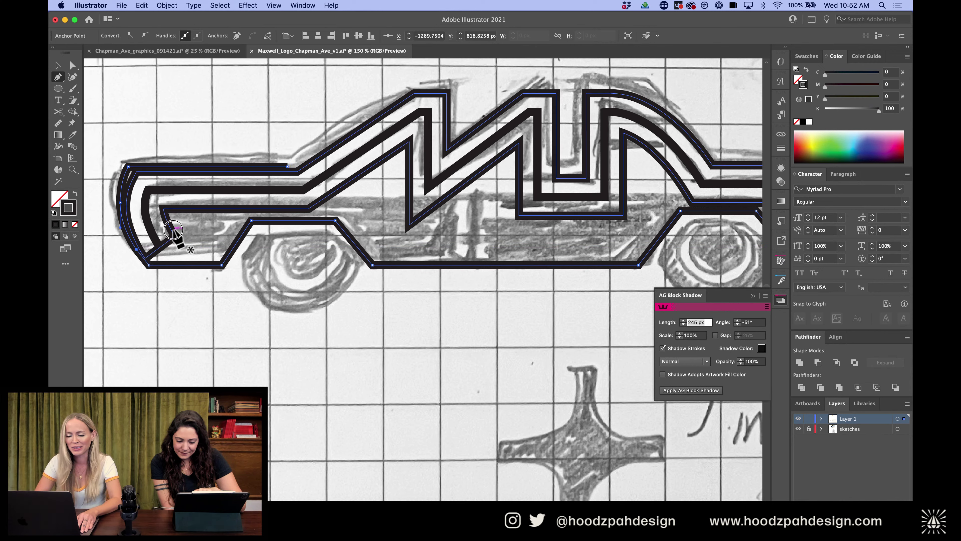
click(164, 214)
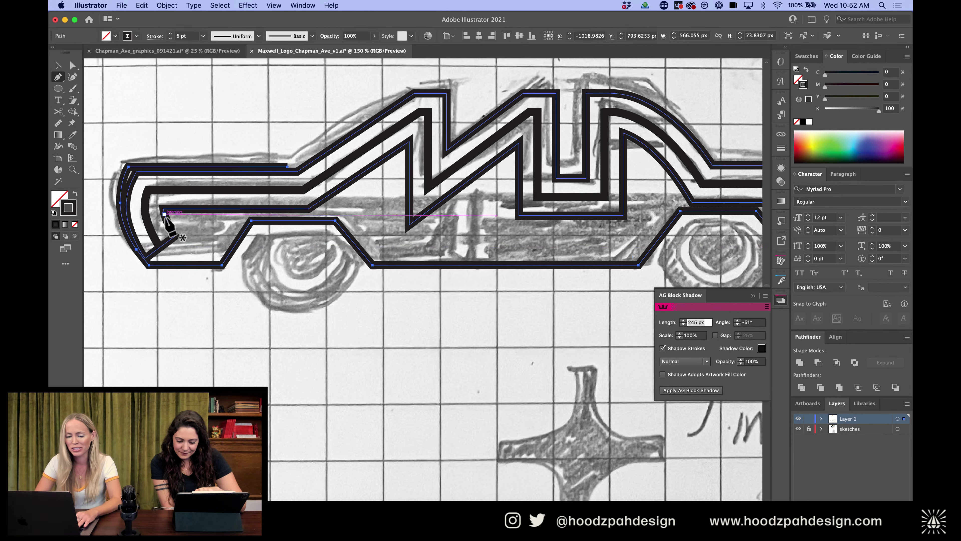
click(164, 209)
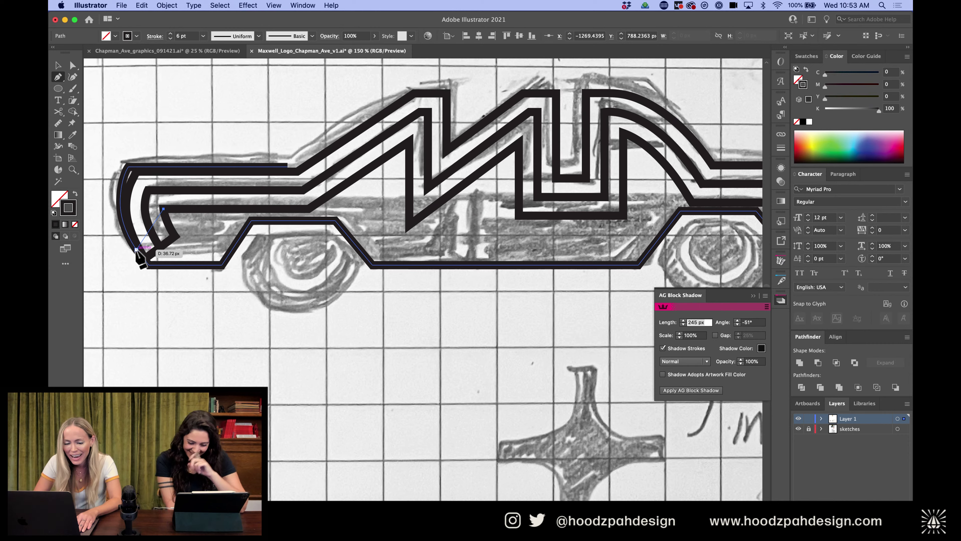
key(super+z)
Cut the underbody path free from the leftover outer fragment at the car's curved end and delete that fragment
key(a)
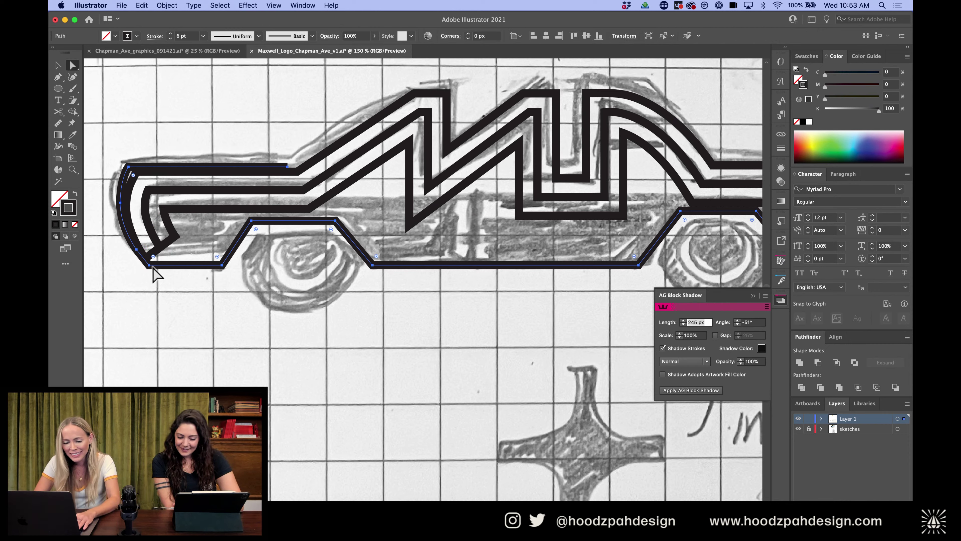
key(c)
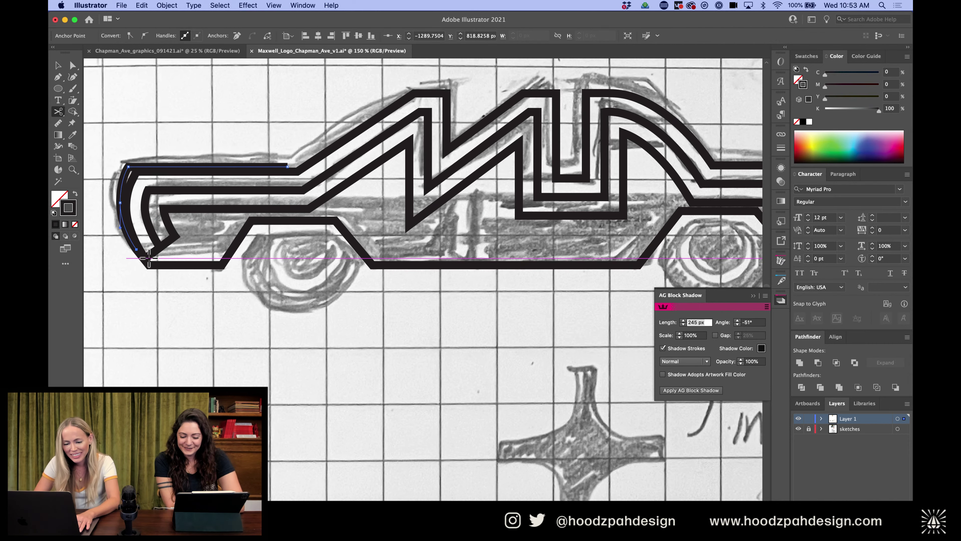
click(146, 257)
key(super+shift+a)
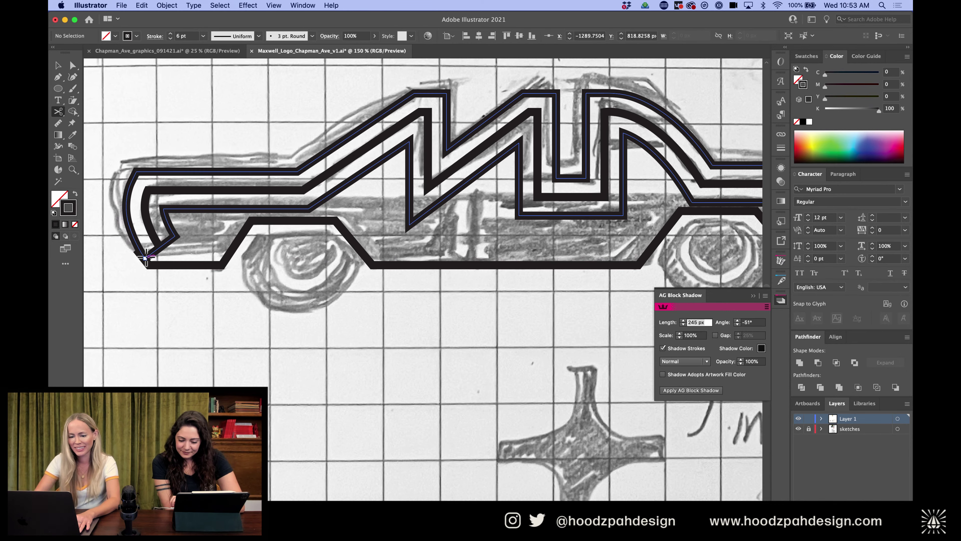
Move the underbody path's end anchor slightly inward so its last segment lines up with the curved end's outer outline
key(p)
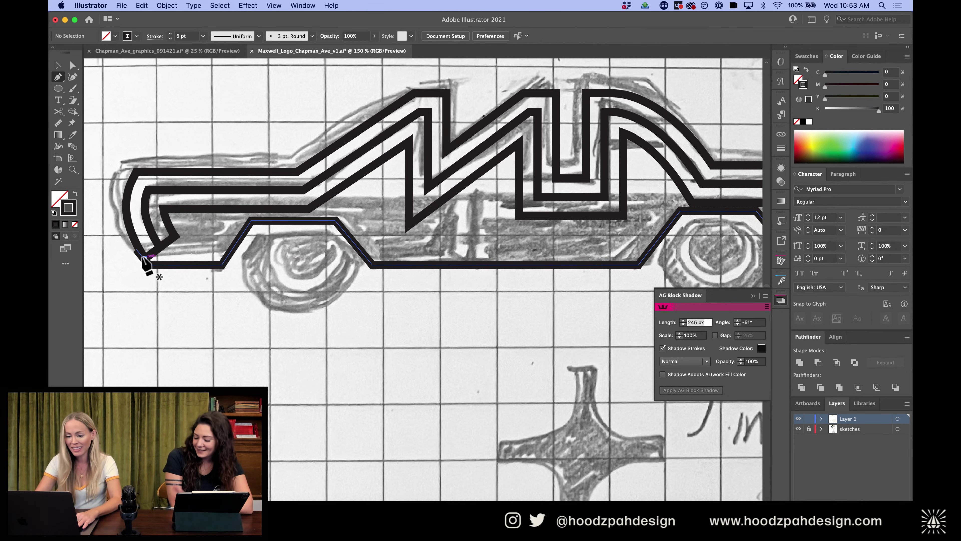
scroll(147, 267, up, 3)
scroll(143, 262, left, 5)
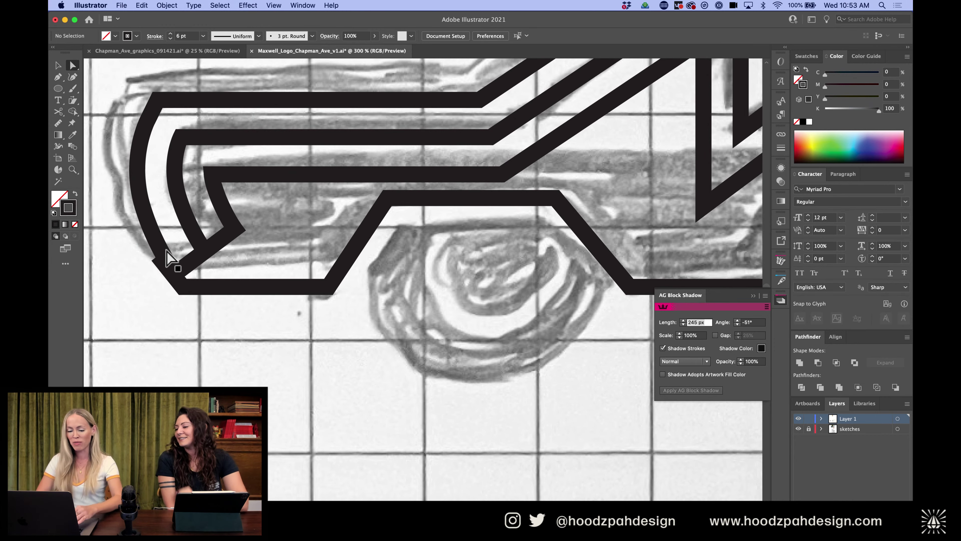
click(158, 258)
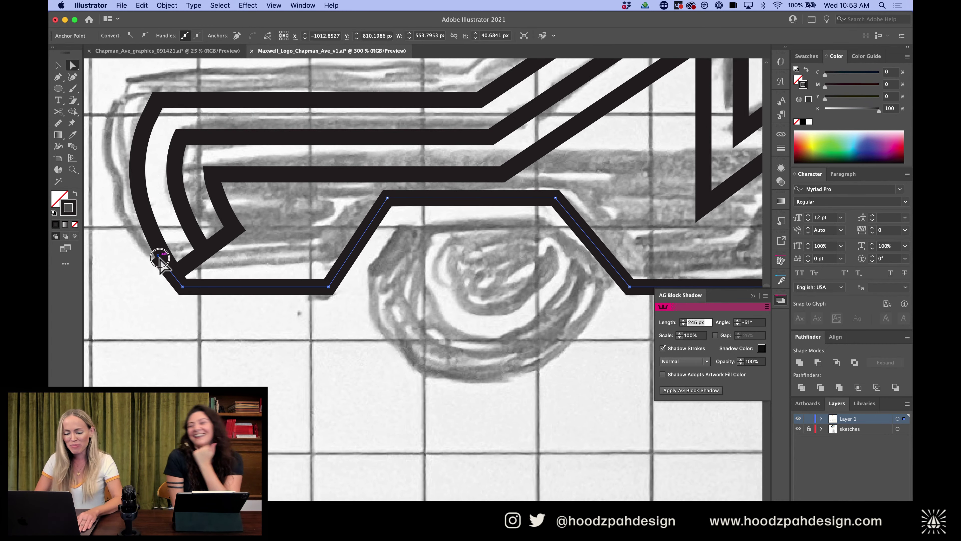
key(super+equal)
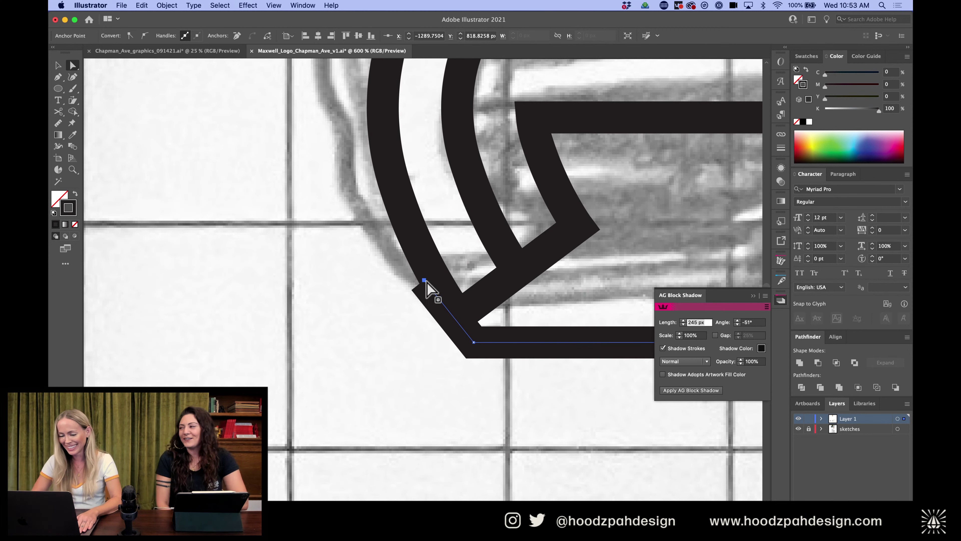
drag(426, 283, 436, 280)
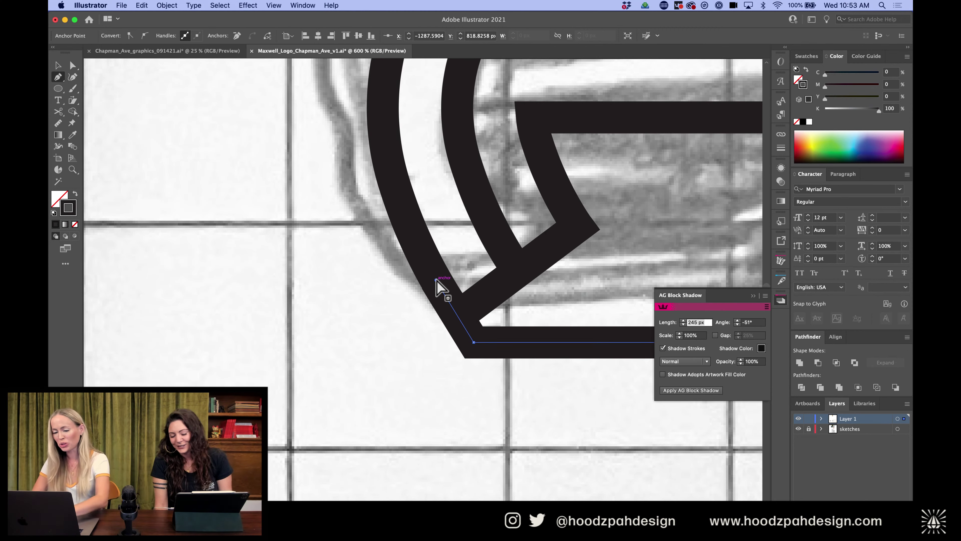
key(super+minus)
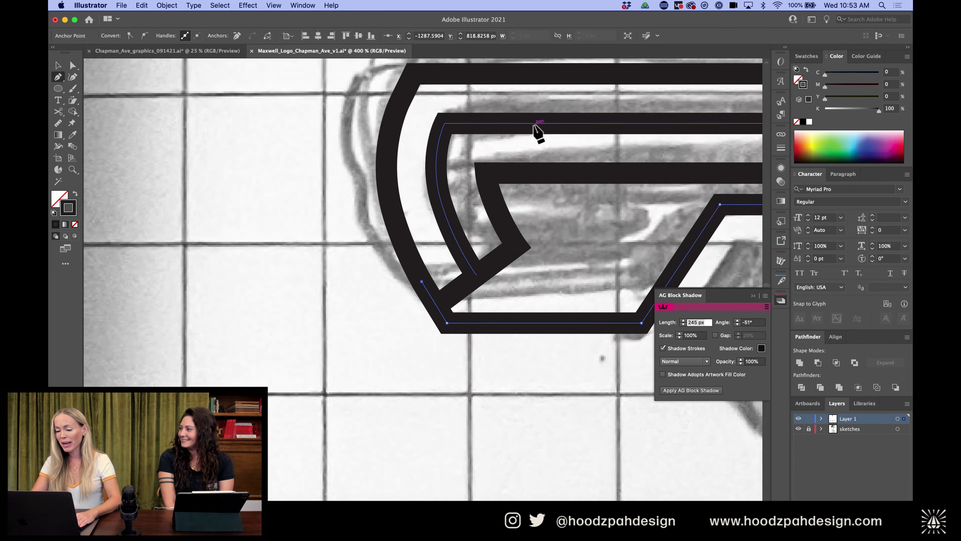
key(super+minus)
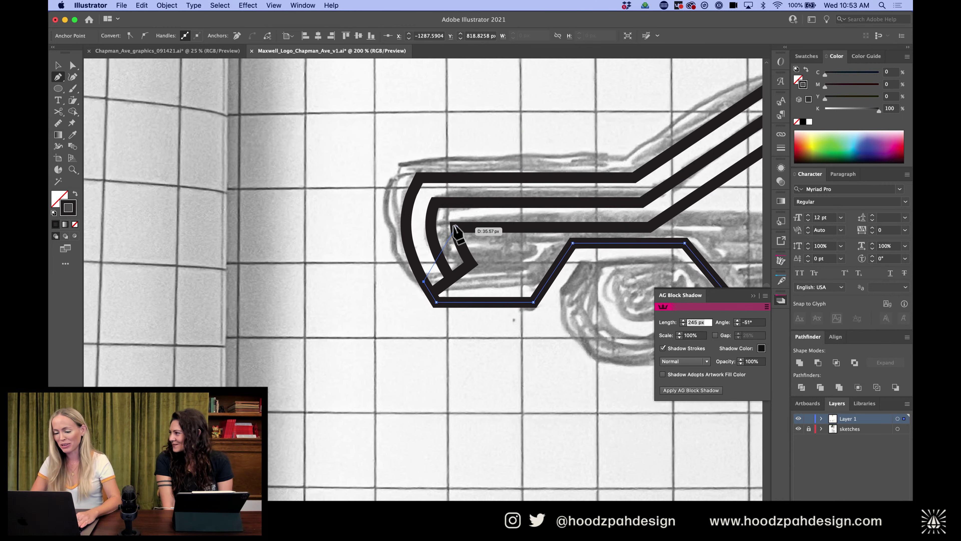
Continue the underbody path to the innermost outline's corner at the curved end, along the body line and around the M's first pointed tip
click(454, 227)
scroll(582, 222, right, 10)
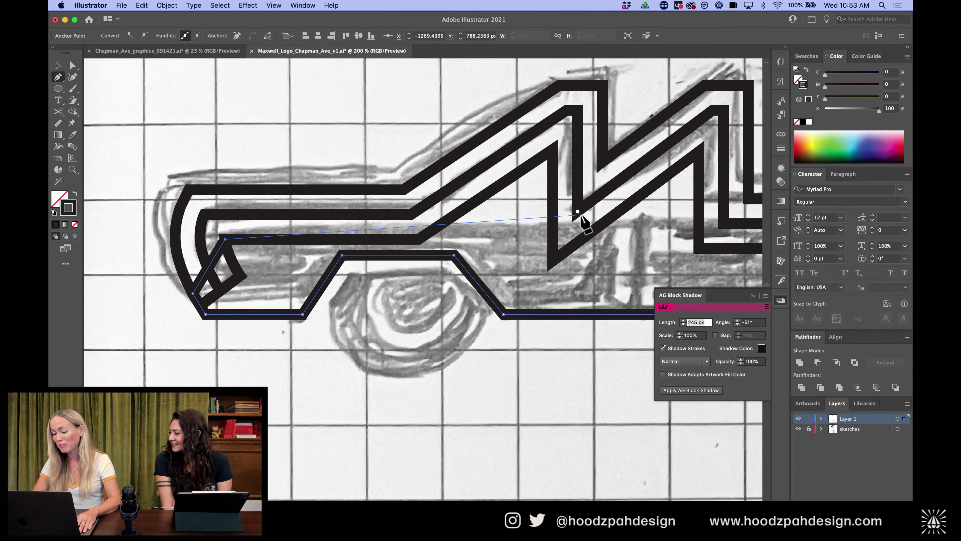
scroll(581, 217, right, 2)
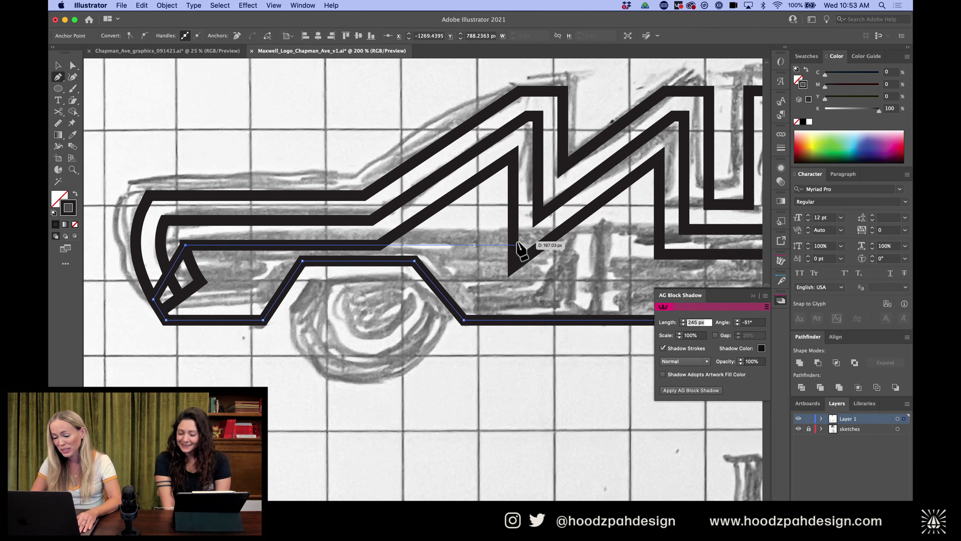
click(513, 245)
click(513, 266)
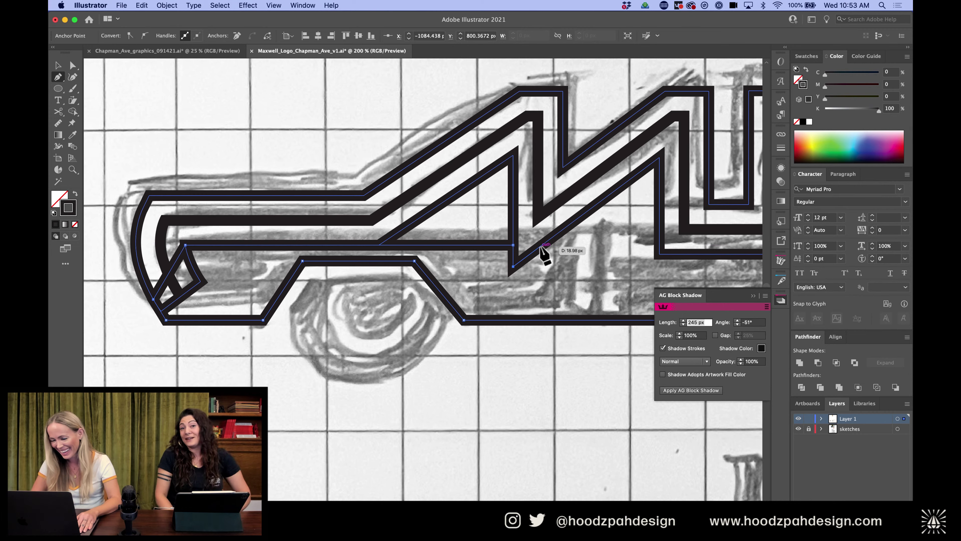
click(542, 245)
Continue the underbody path straight to the M's second upright, down to the lower crossbar and across it to the last upright
scroll(590, 257, right, 3)
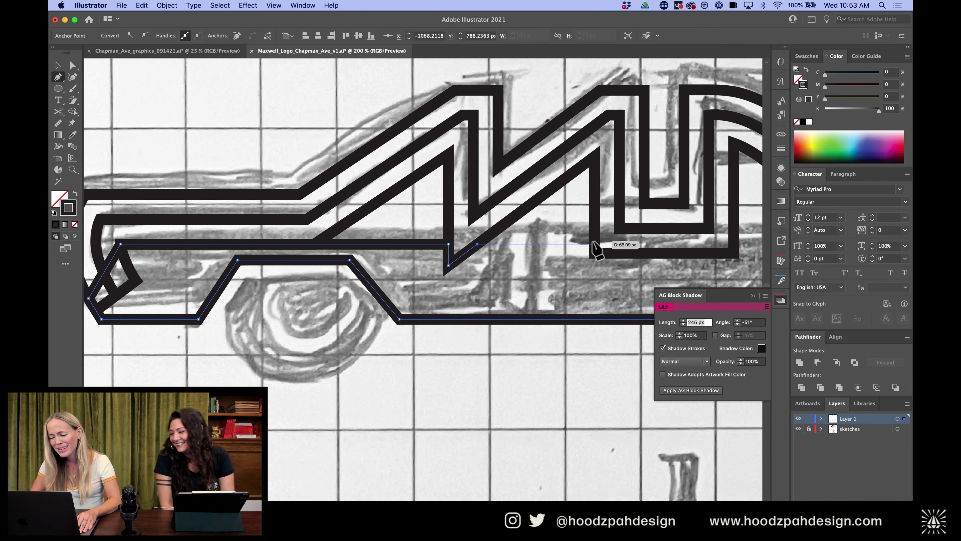
click(595, 244)
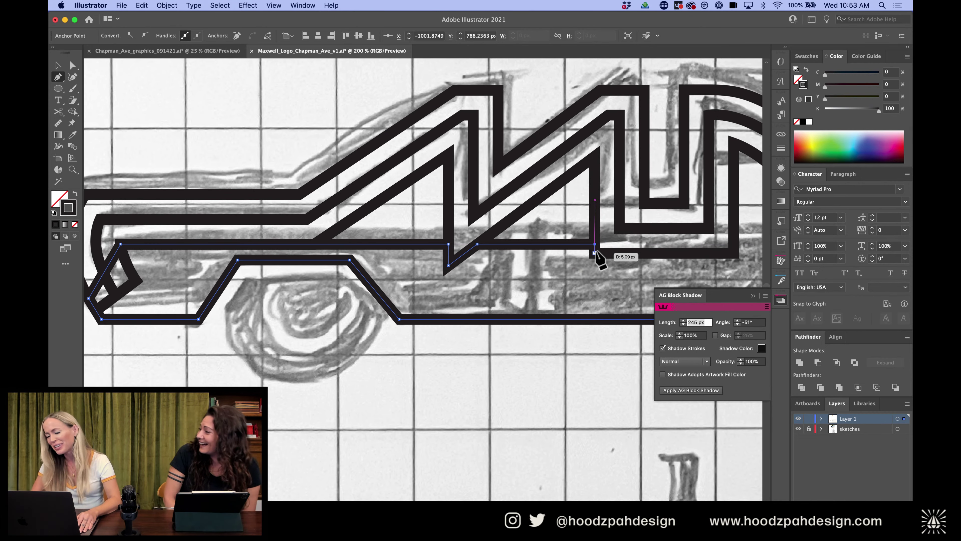
scroll(598, 260, right, 4)
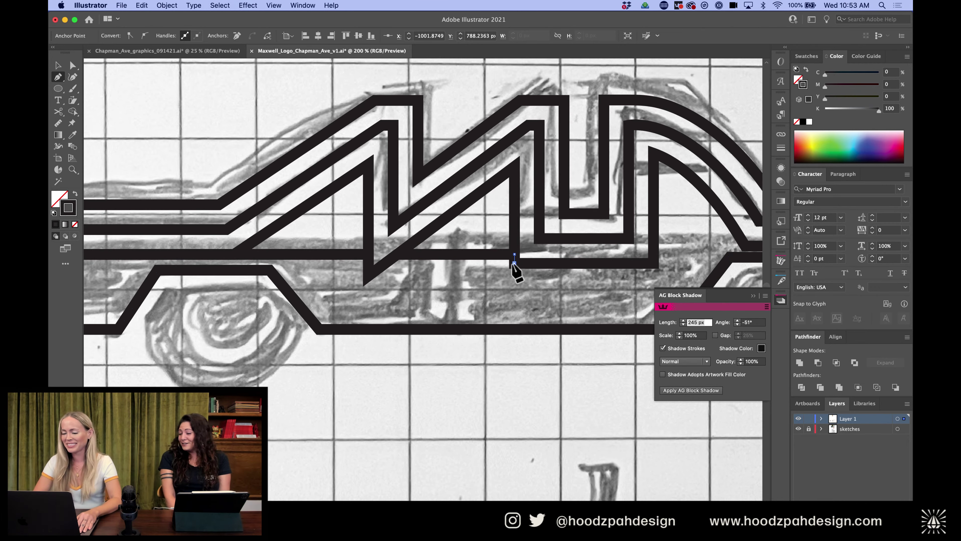
click(513, 263)
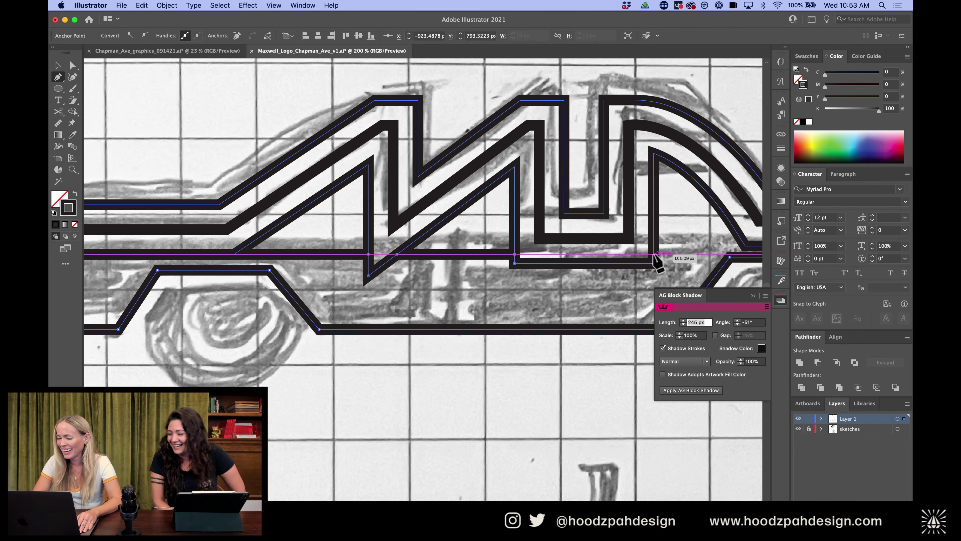
click(653, 255)
Extend the underbody path up the last roof upright to the level of the lower body line and leave it open there
scroll(654, 255, right, 10)
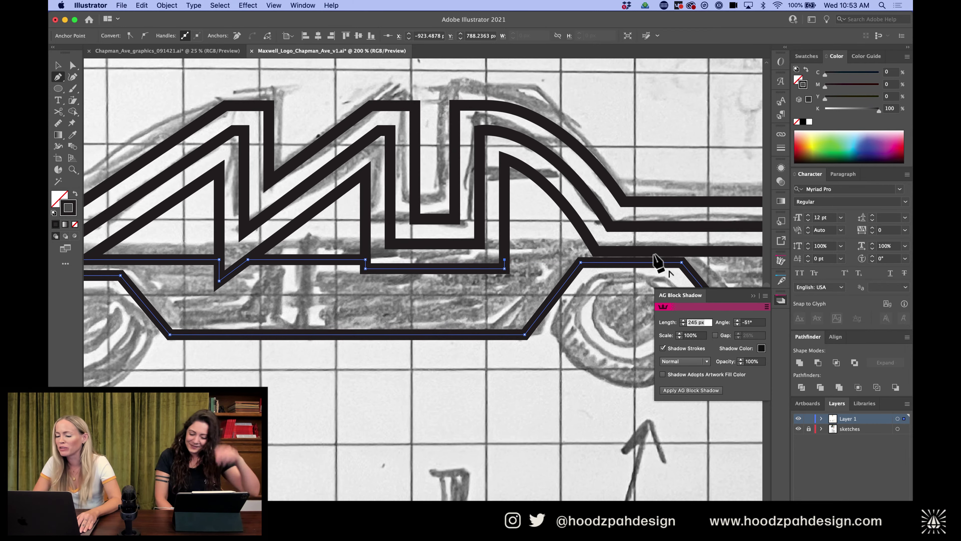
scroll(655, 255, right, 2)
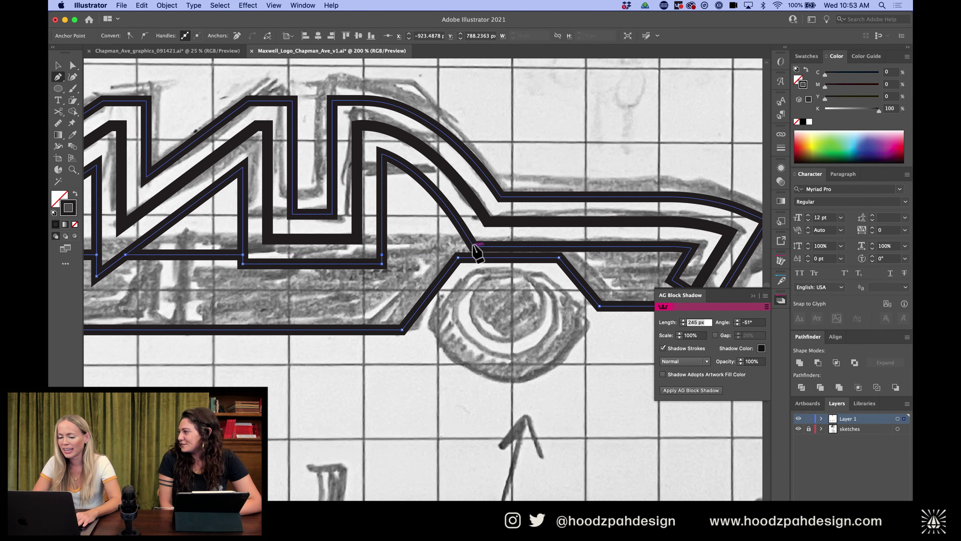
drag(418, 268, 382, 246)
click(544, 247)
click(606, 246)
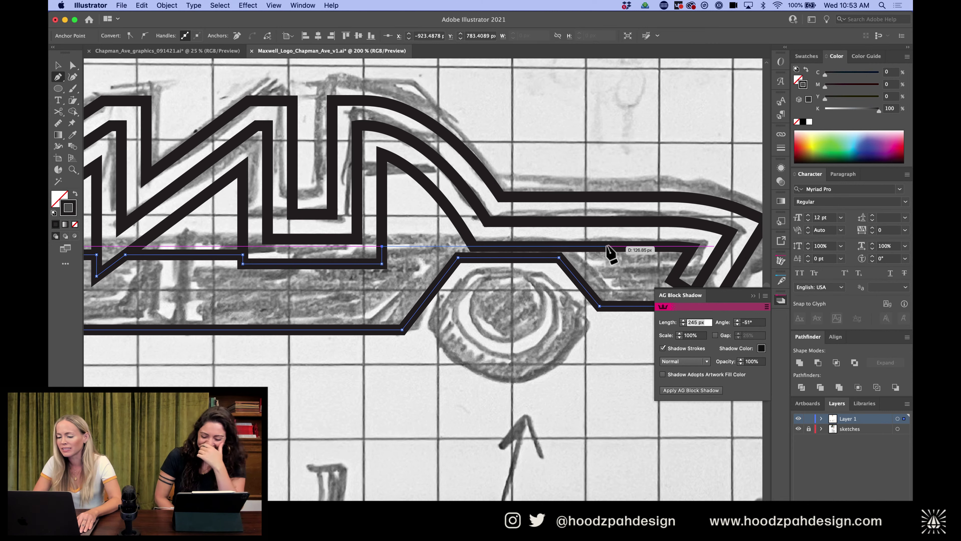
drag(669, 246, 669, 248)
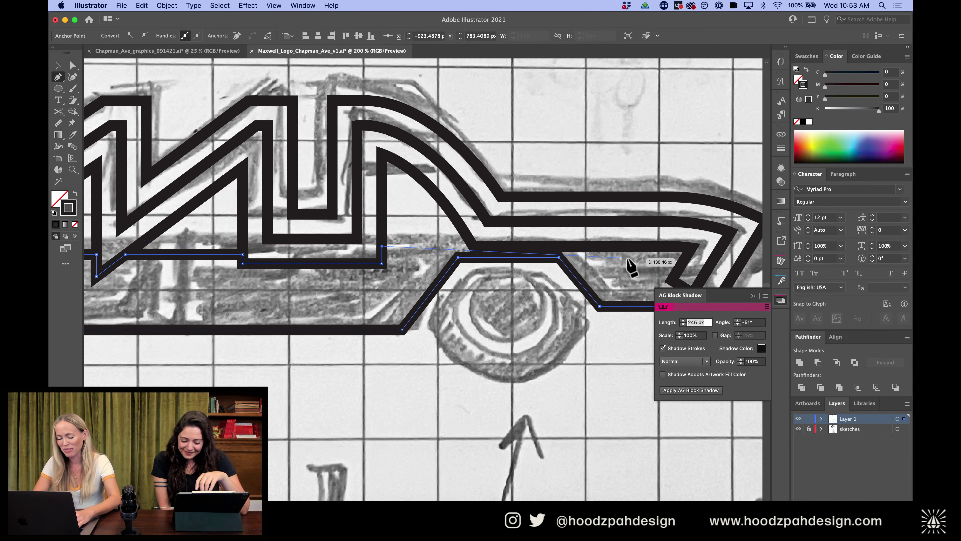
super+click(629, 275)
Isolate the inner outline's lower body line, from the roof curve's base to the angled end's inner corner, as a separate path
click(619, 250)
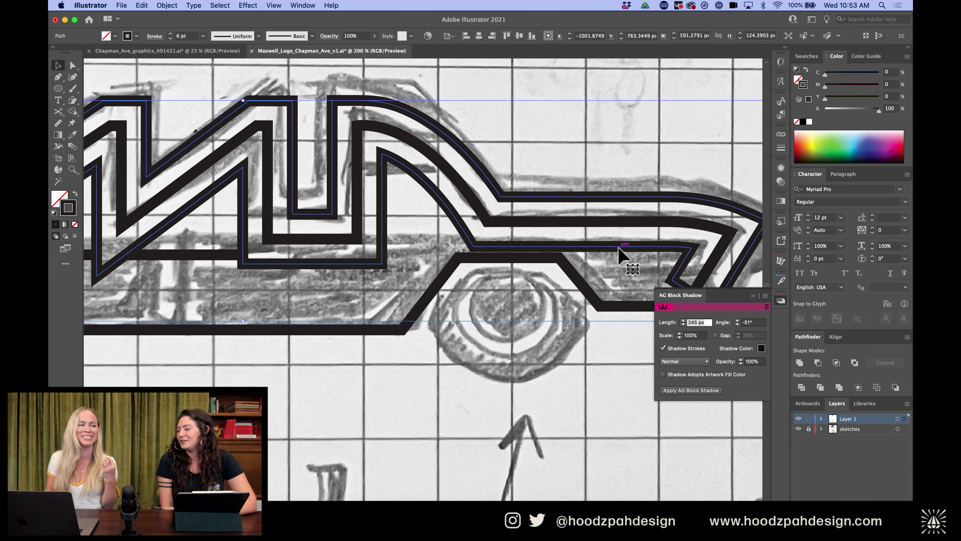
scroll(619, 251, up, 5)
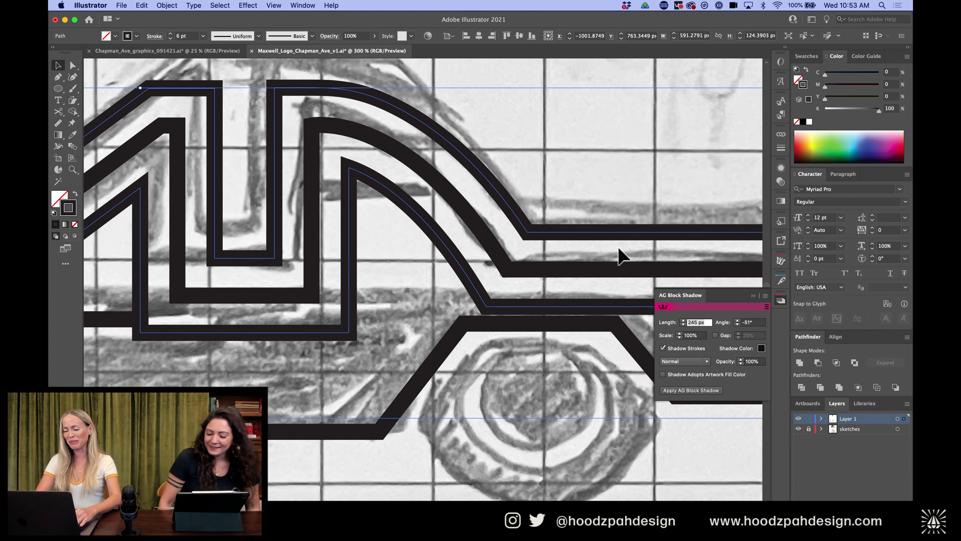
scroll(619, 252, down, 1)
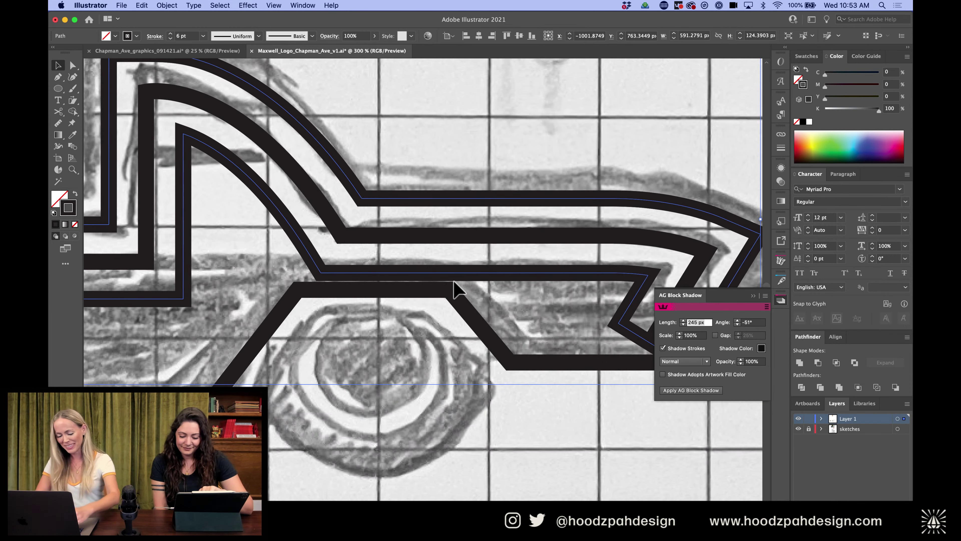
key(c)
click(321, 273)
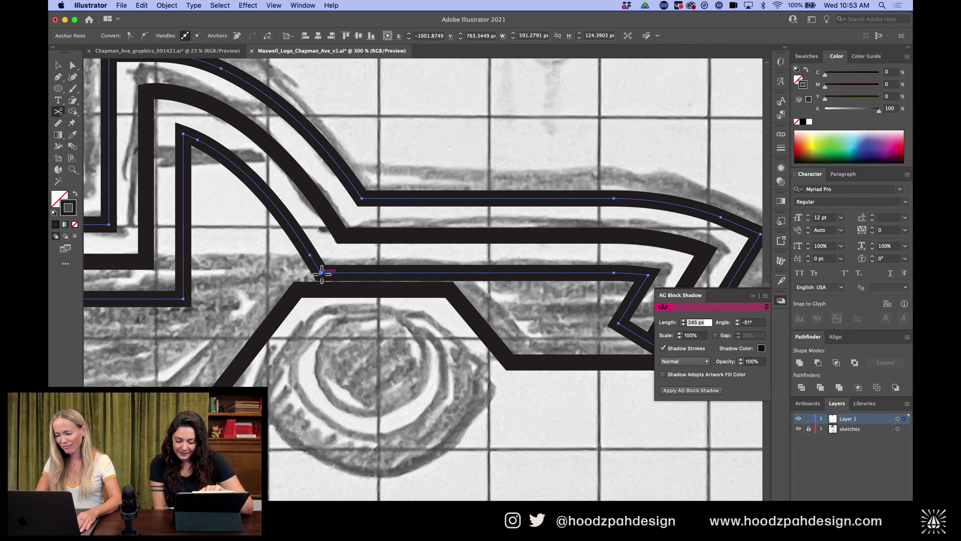
click(648, 276)
key(v)
click(448, 275)
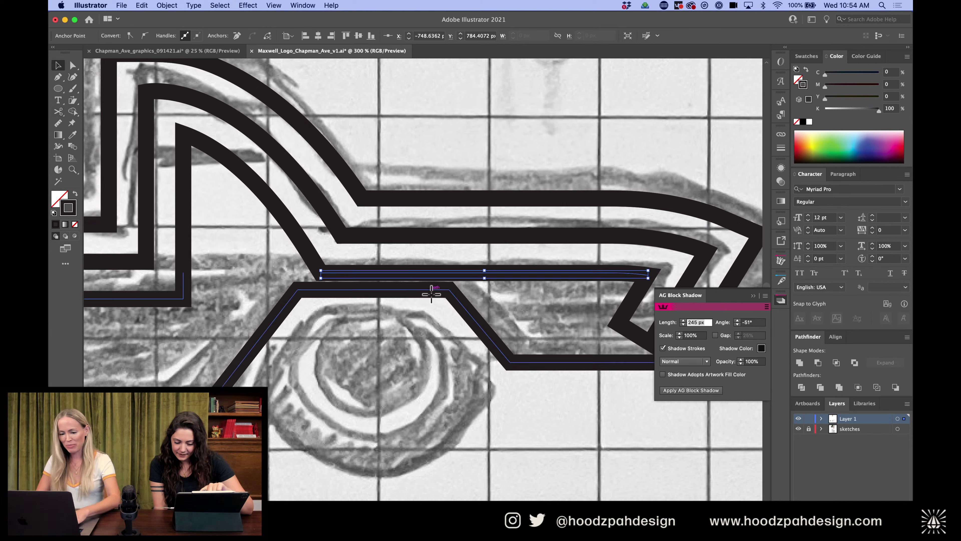
key(super+shift+a)
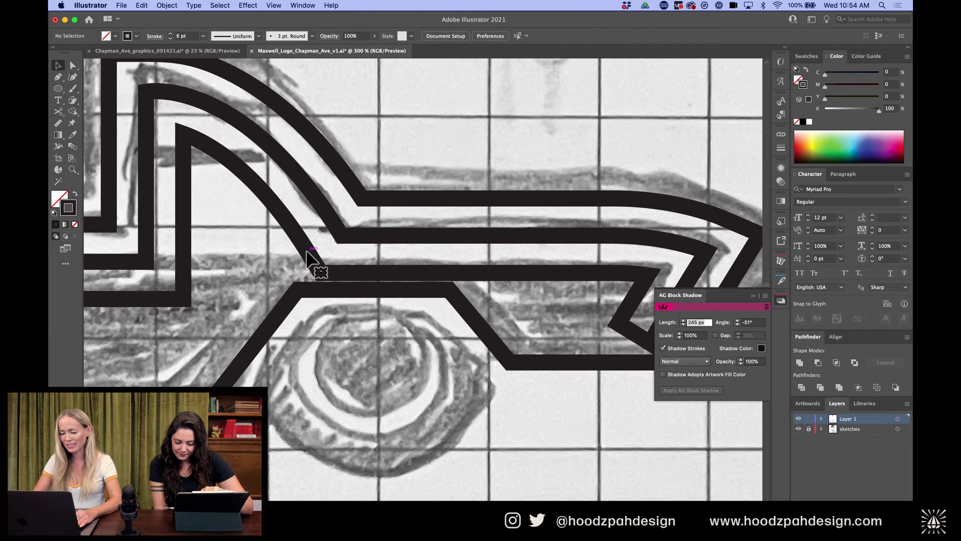
Stretch the separate body-line segment horizontally from the roof curve's base to the underbody path's end at the last upright
key(a)
click(329, 273)
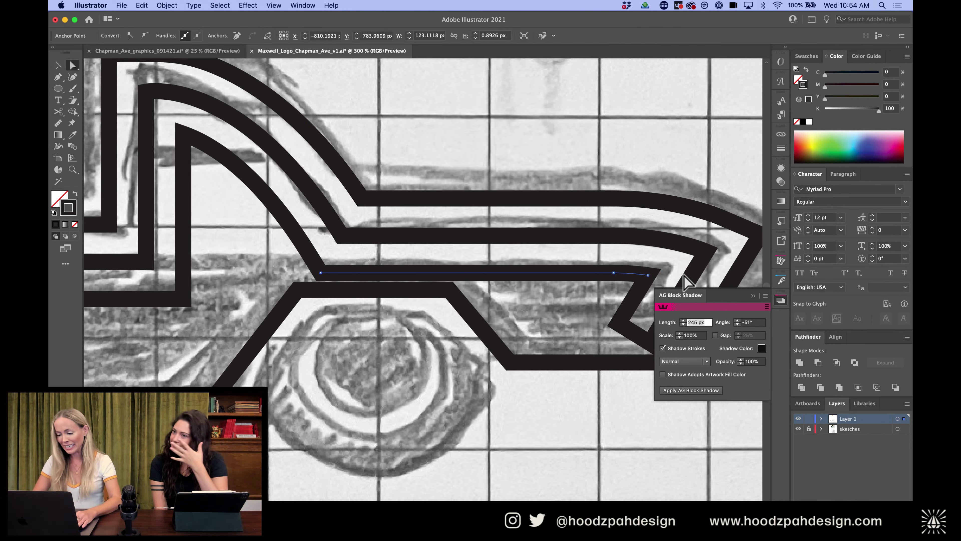
scroll(642, 297, right, 5)
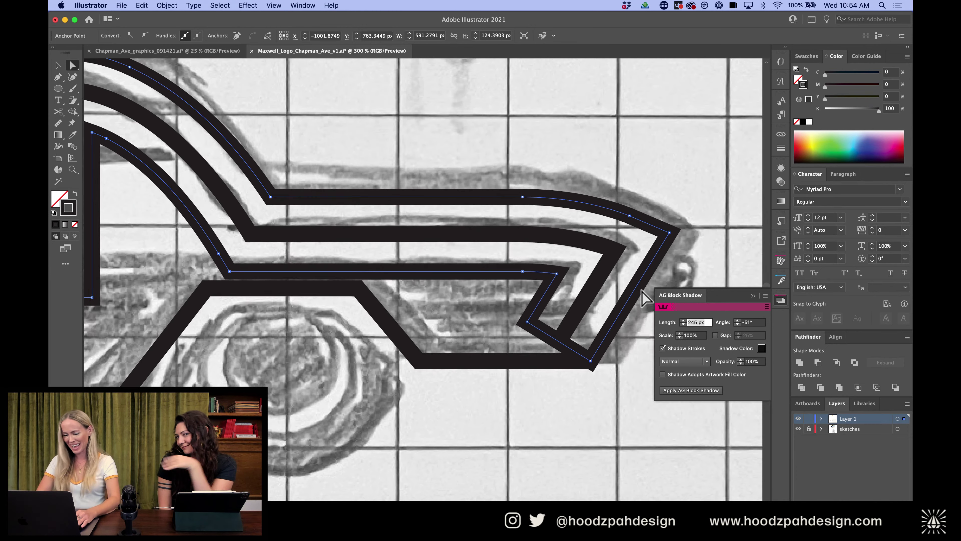
scroll(208, 276, left, 9)
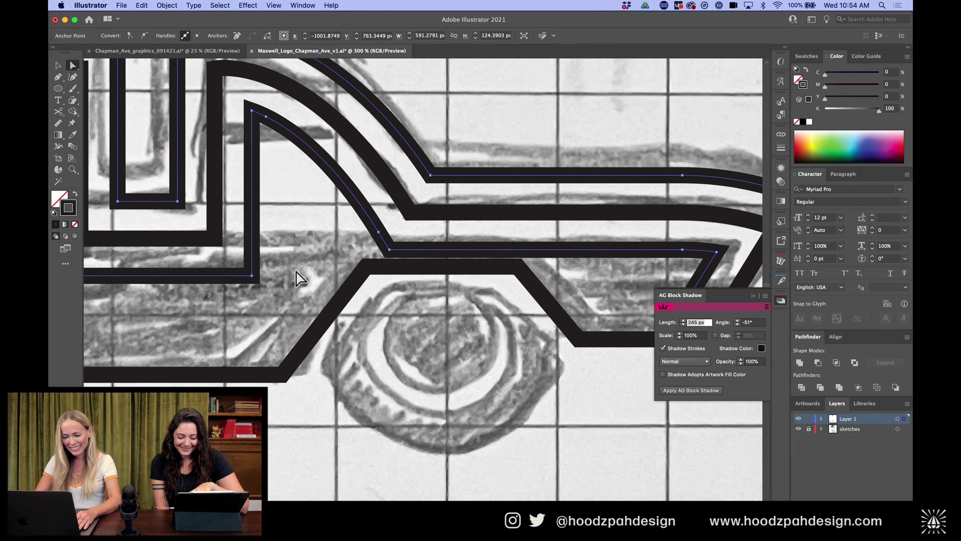
scroll(234, 301, left, 9)
click(161, 253)
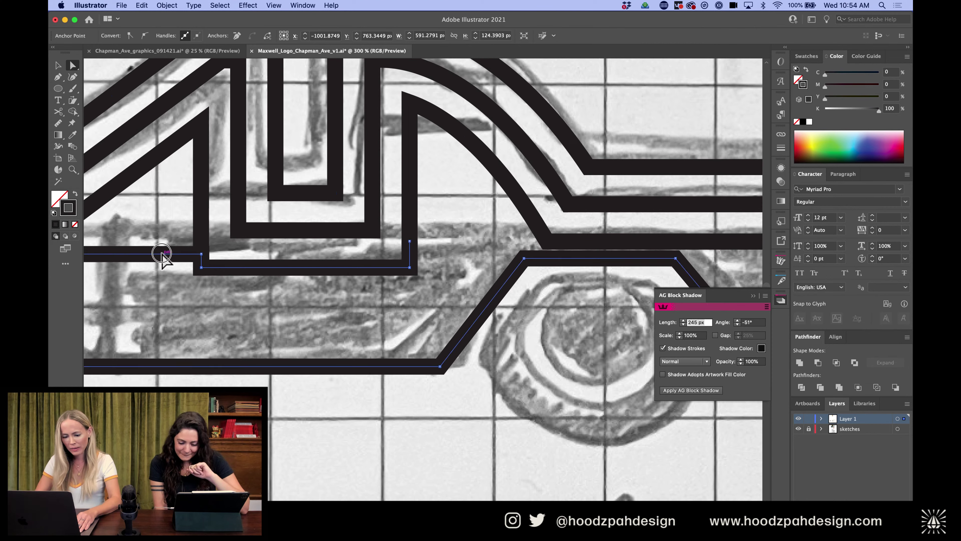
click(547, 241)
drag(547, 242, 410, 242)
click(412, 240)
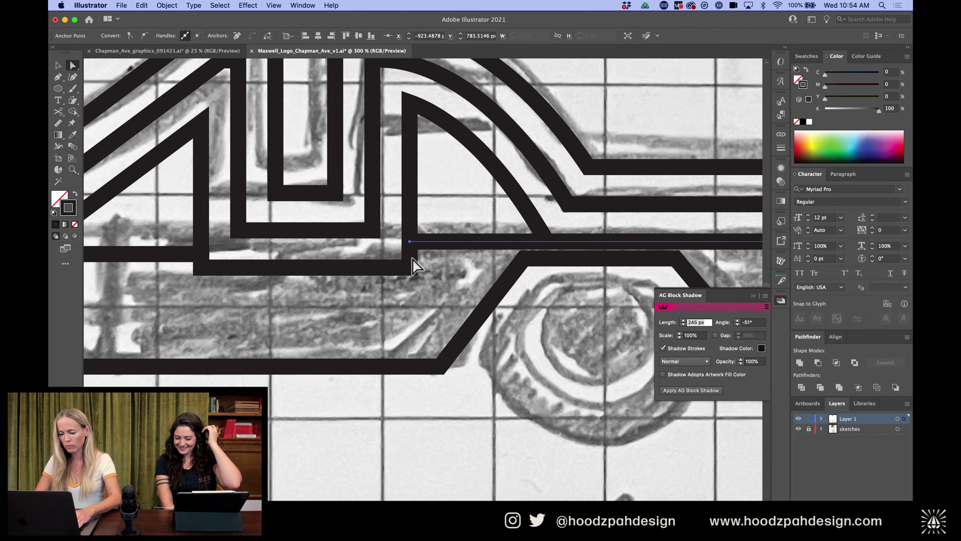
Fill the underbody path with solid black
key(super+minus)
key(v)
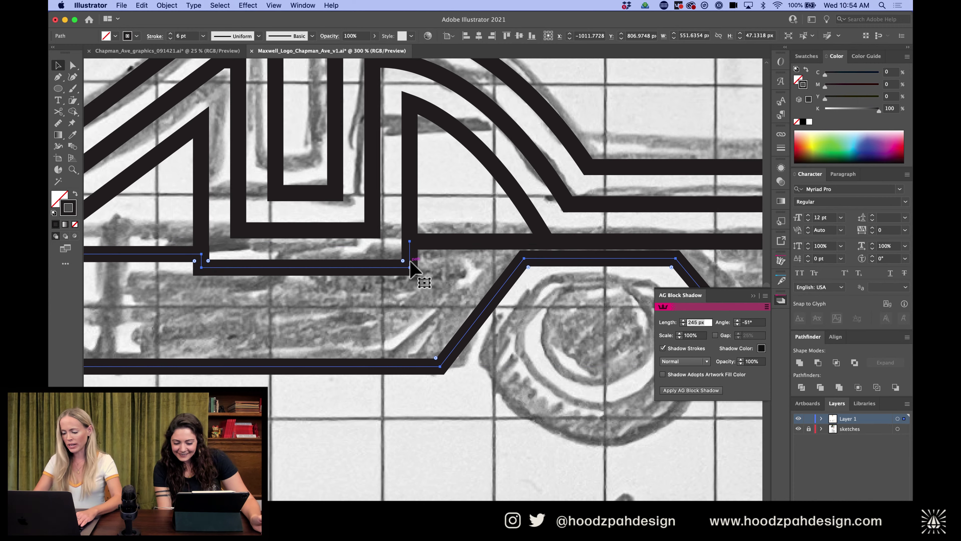
scroll(413, 267, up, 1)
key(super+minus)
key(super+minus)
key(super+minus)
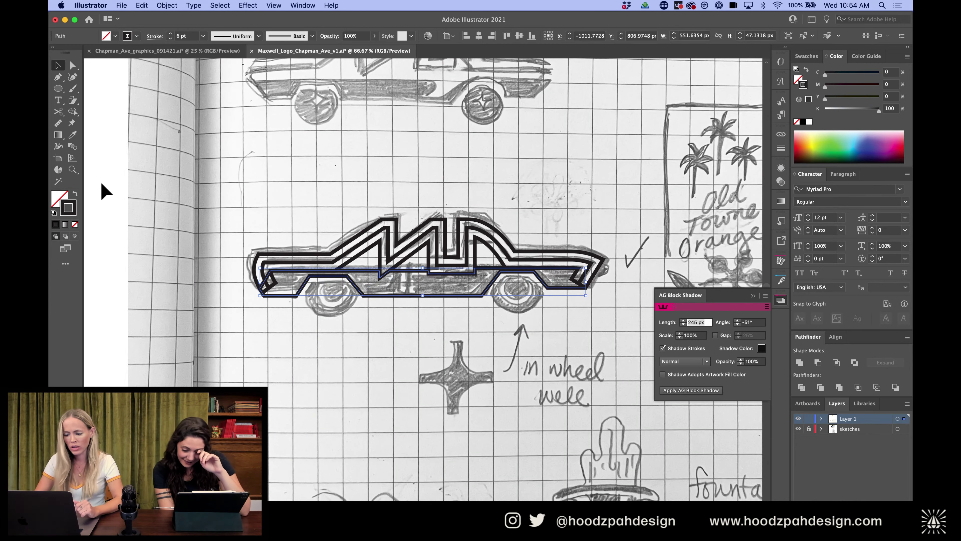
key(comma)
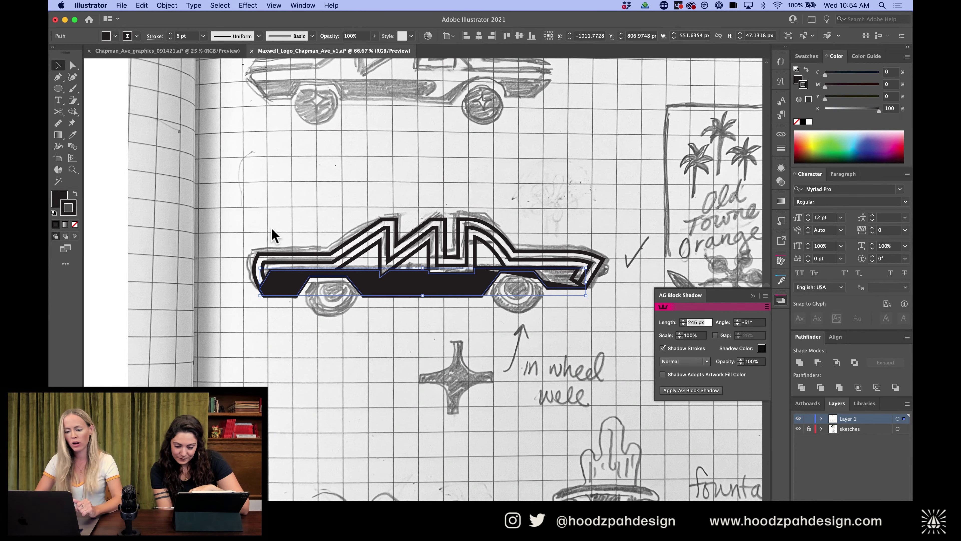
click(290, 215)
Join the body-line segment to the underbody path where their ends meet at the last roof upright
scroll(528, 278, right, 1)
scroll(528, 278, right, 3)
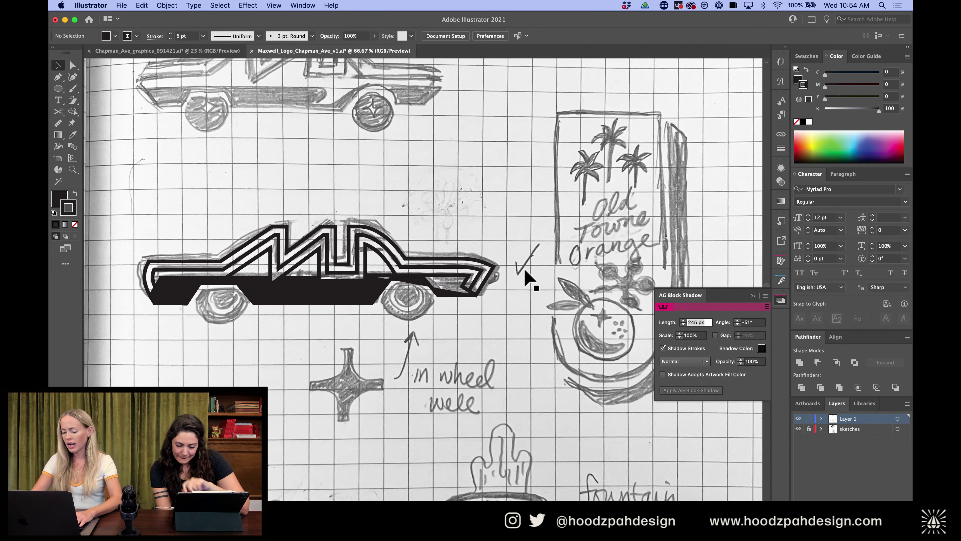
key(super+equal)
key(super+equal)
key(super+equal)
key(super+equal)
key(a)
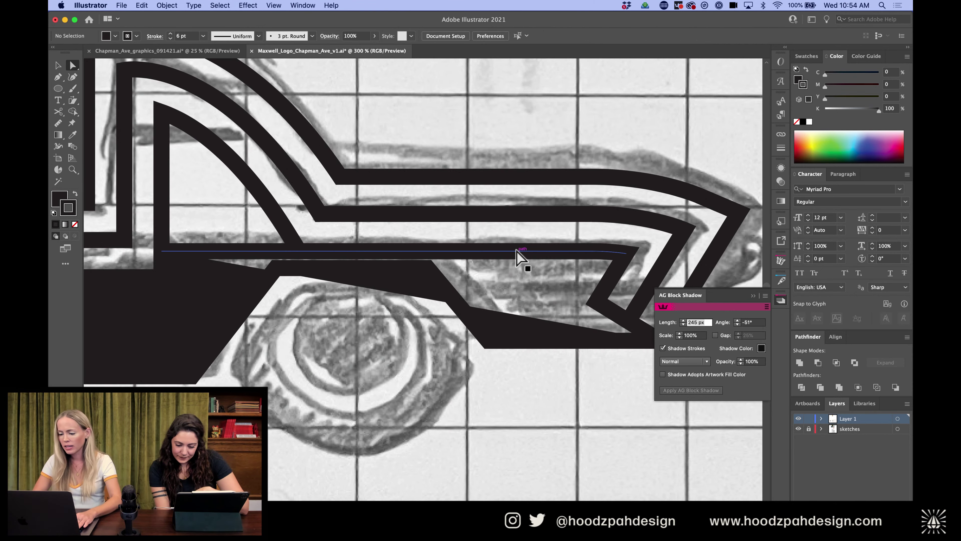
click(517, 251)
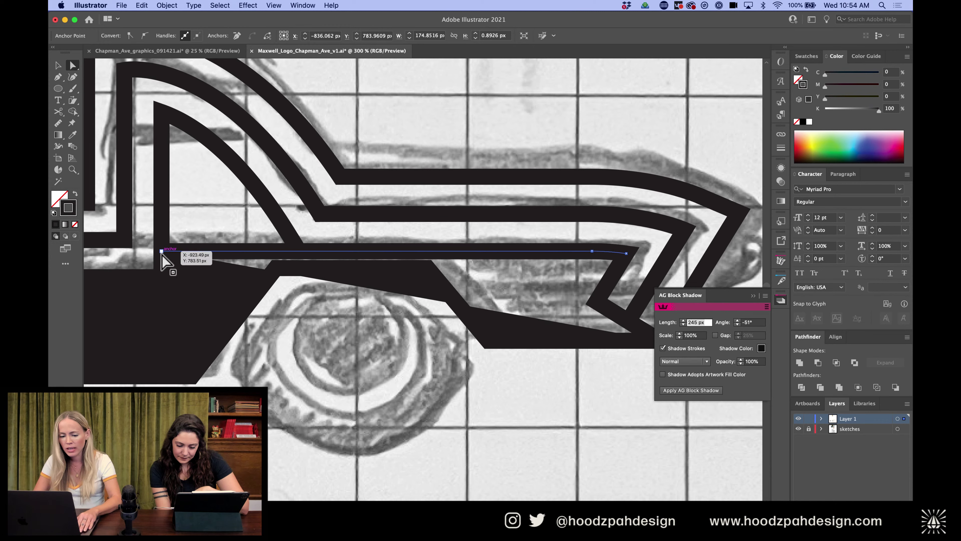
shift+click(157, 261)
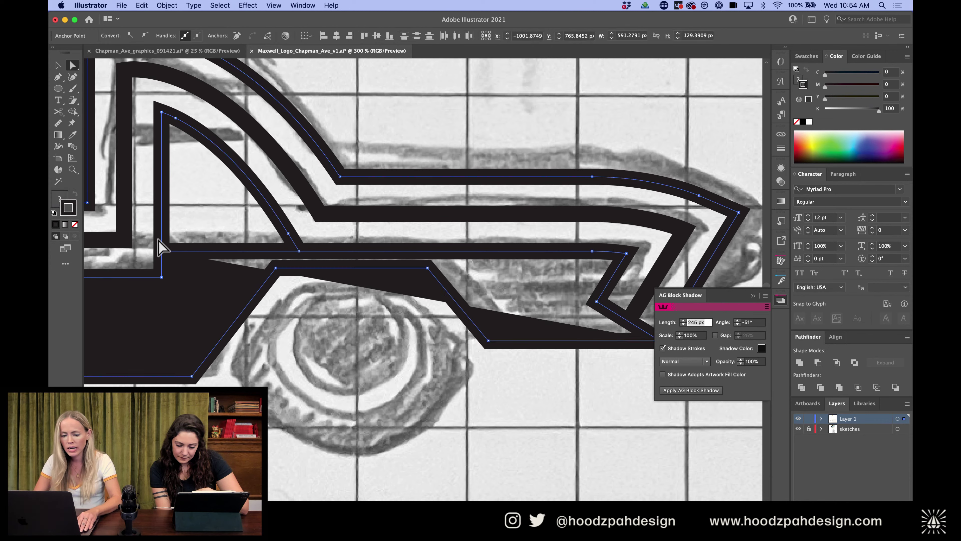
shift+click(164, 233)
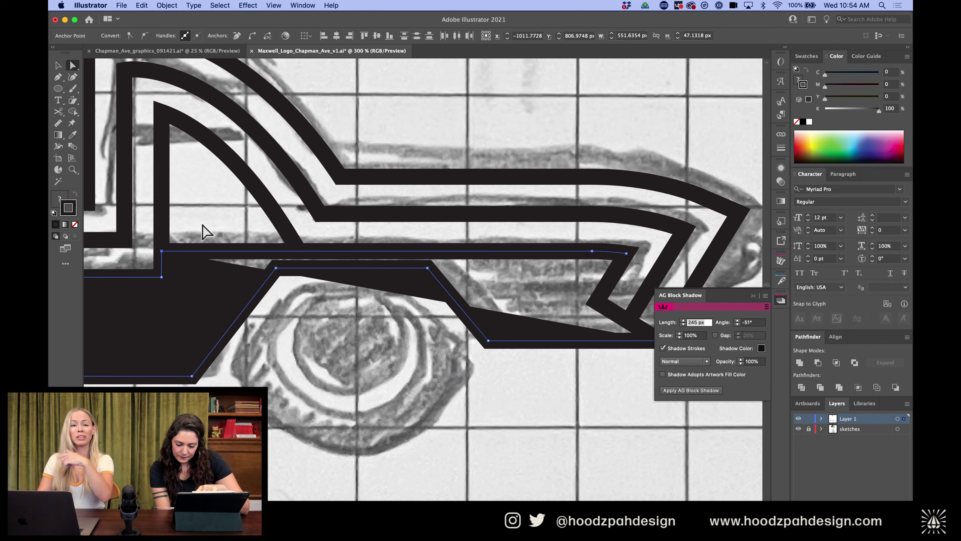
key(super+j)
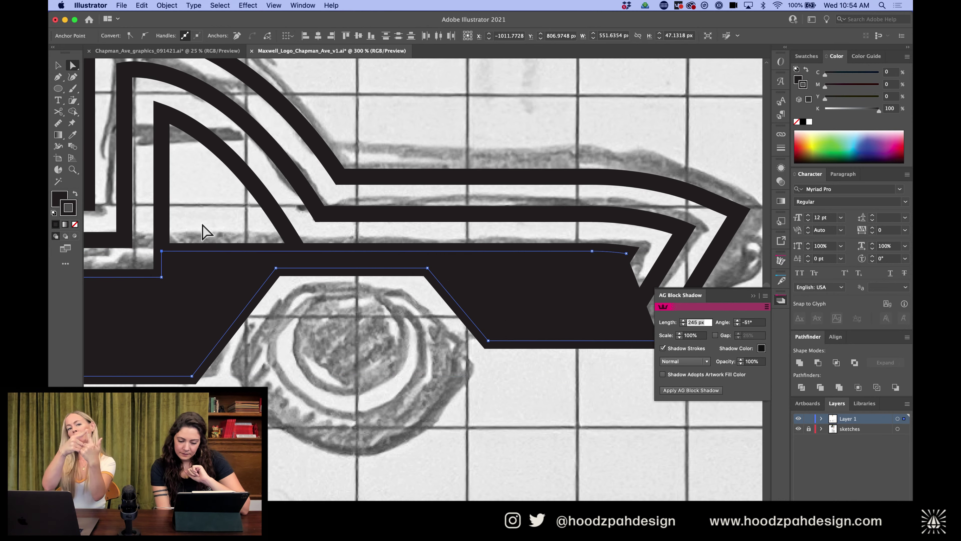
Close the underbody shape with the Pen tool between its lower corner at the angled end and the body-line segment's end
key(super+minus)
key(super+minus)
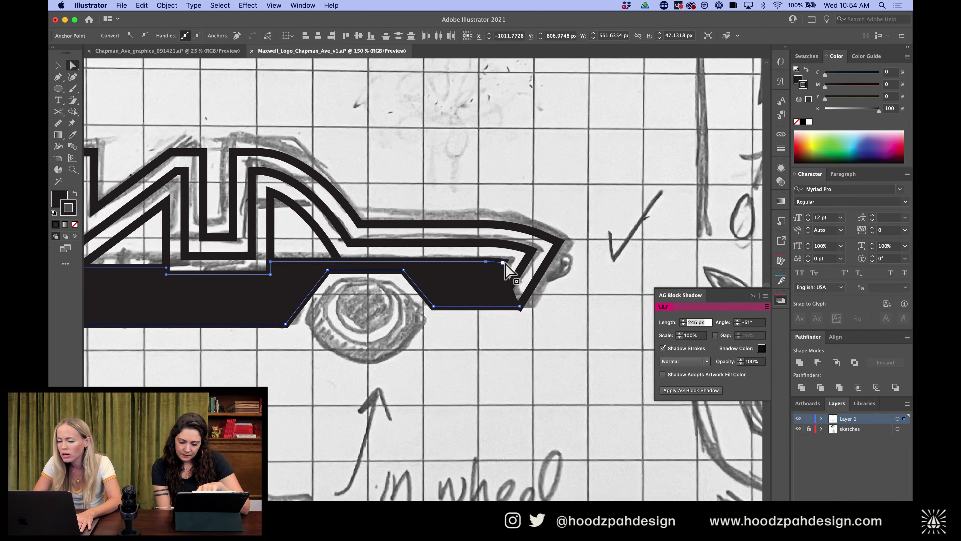
click(520, 306)
click(520, 306)
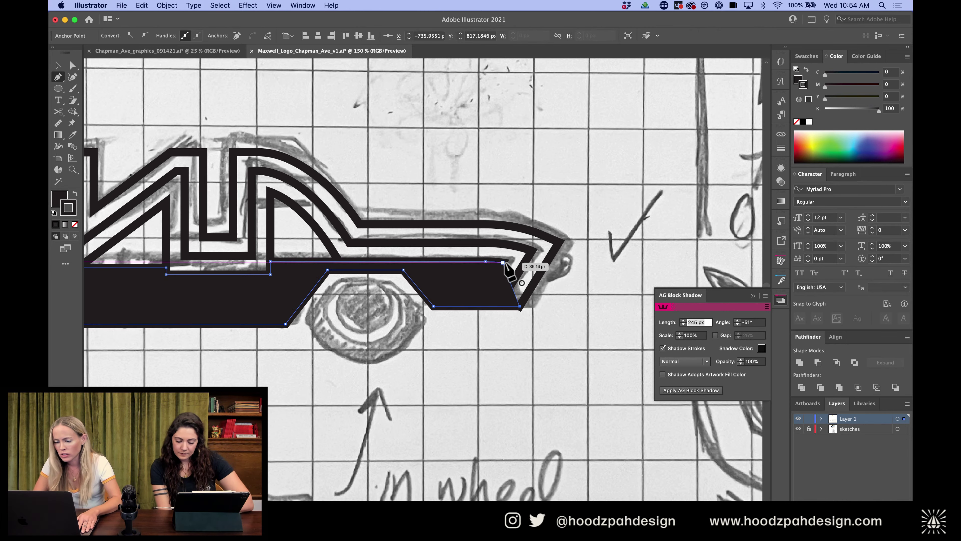
click(511, 279)
click(567, 315)
Select all the car artwork traced over the check-marked sketch, including the parallel lines and the solid underbody
key(super+minus)
key(super+minus)
key(super+minus)
key(super+minus)
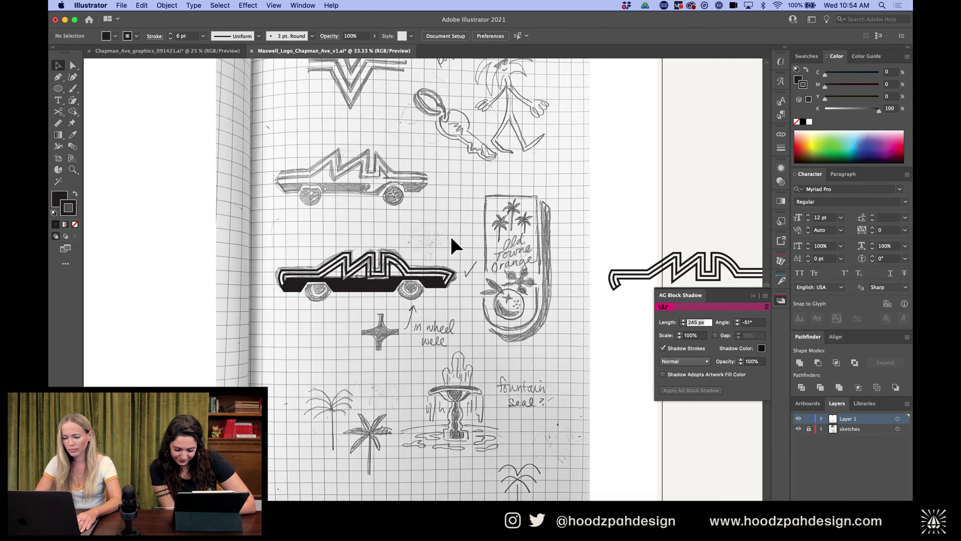
drag(455, 246, 257, 308)
scroll(257, 308, right, 5)
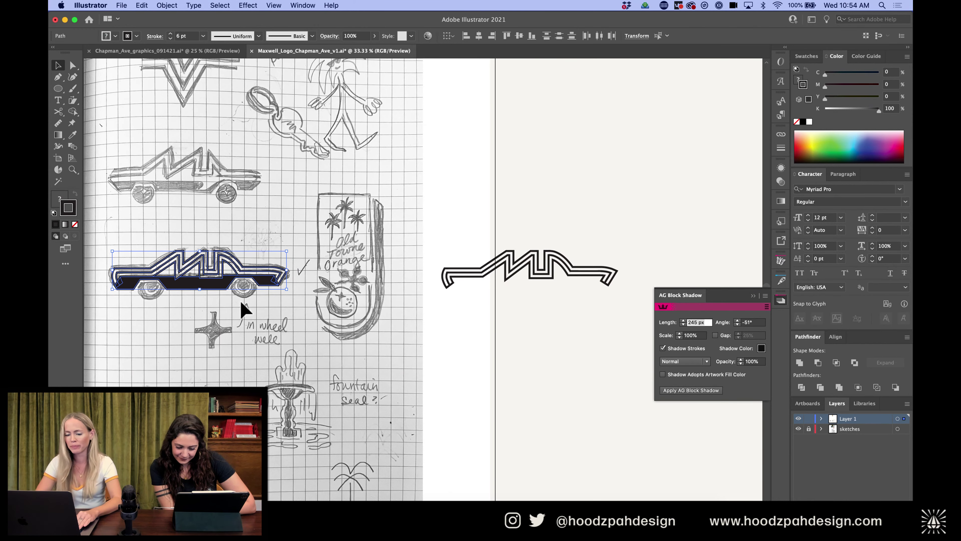
drag(199, 292, 532, 270)
key(Delete)
drag(616, 236, 449, 300)
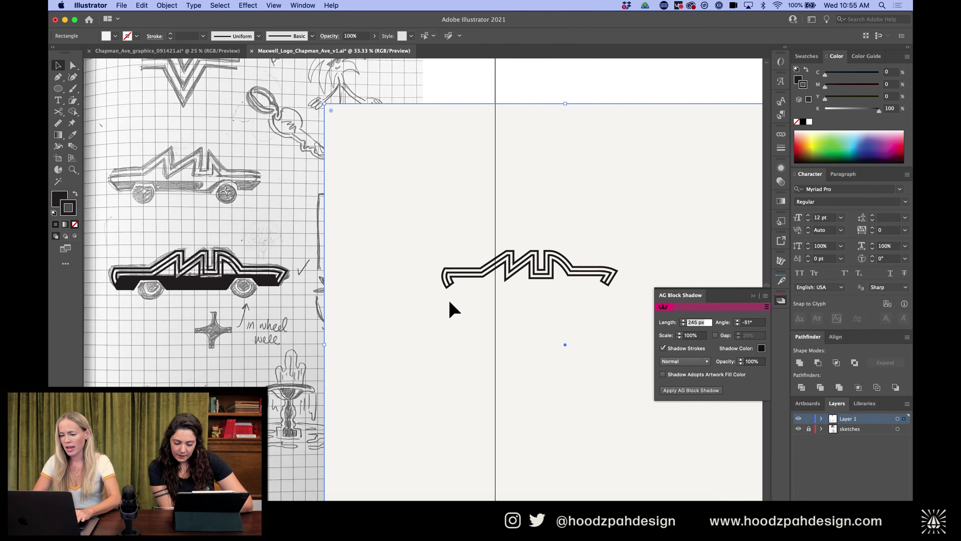
key(super+z)
key(super+minus)
key(super+minus)
key(super+minus)
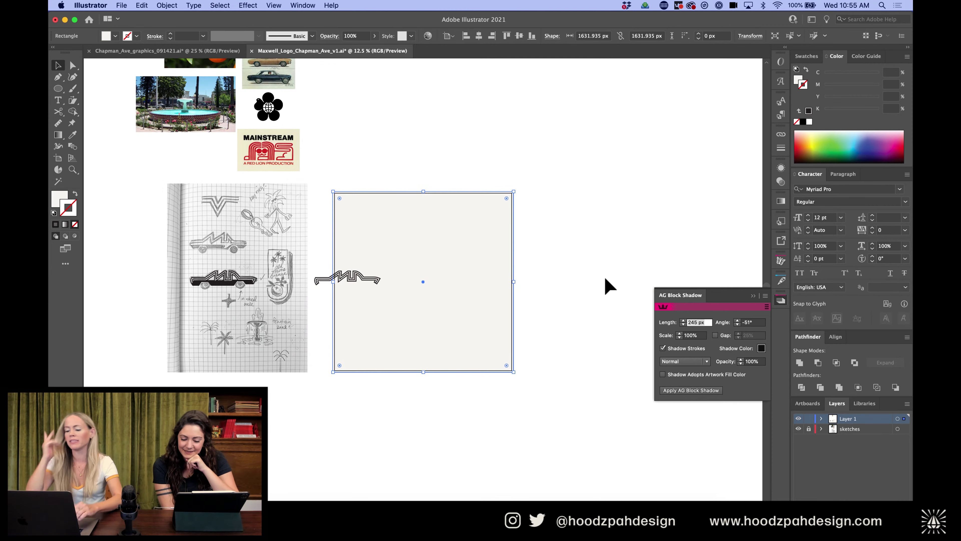
key(super+plus)
key(super+plus)
key(super+plus)
scroll(604, 276, left, 3)
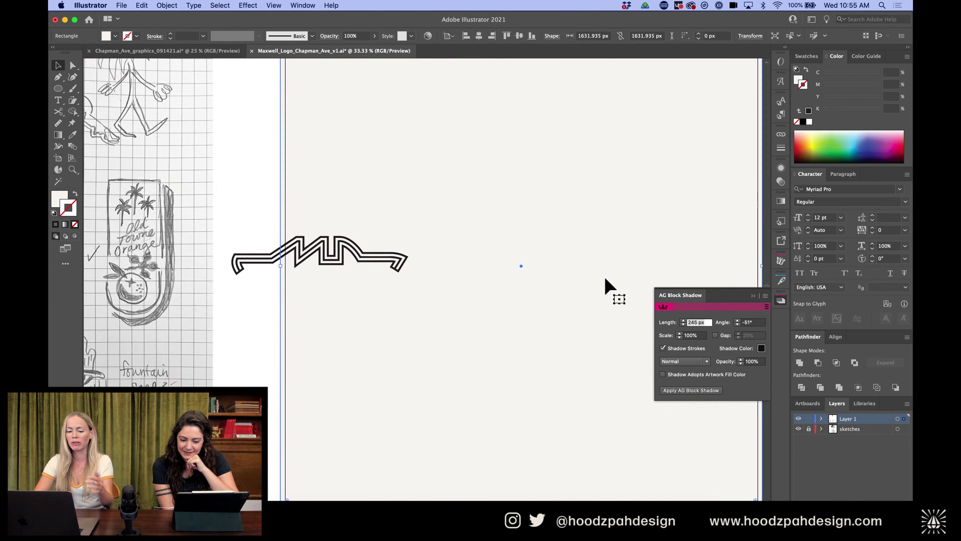
scroll(605, 278, left, 3)
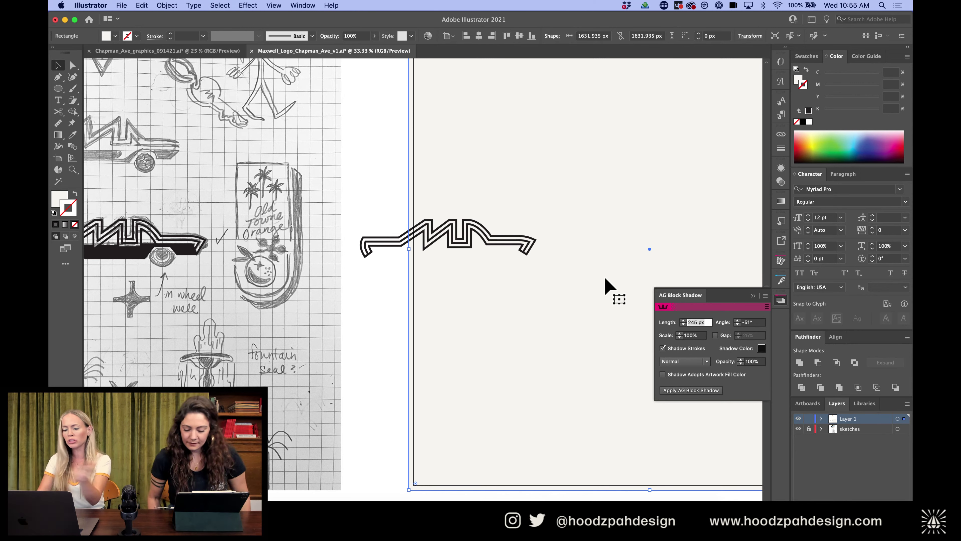
scroll(605, 280, right, 4)
scroll(605, 280, up, 1)
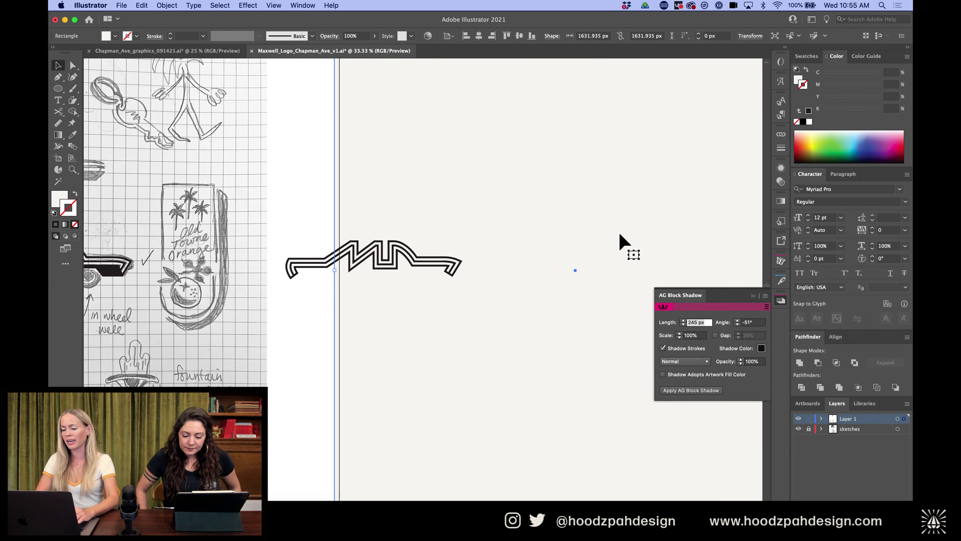
scroll(619, 243, right, 3)
key(super+equal)
scroll(620, 242, left, 10)
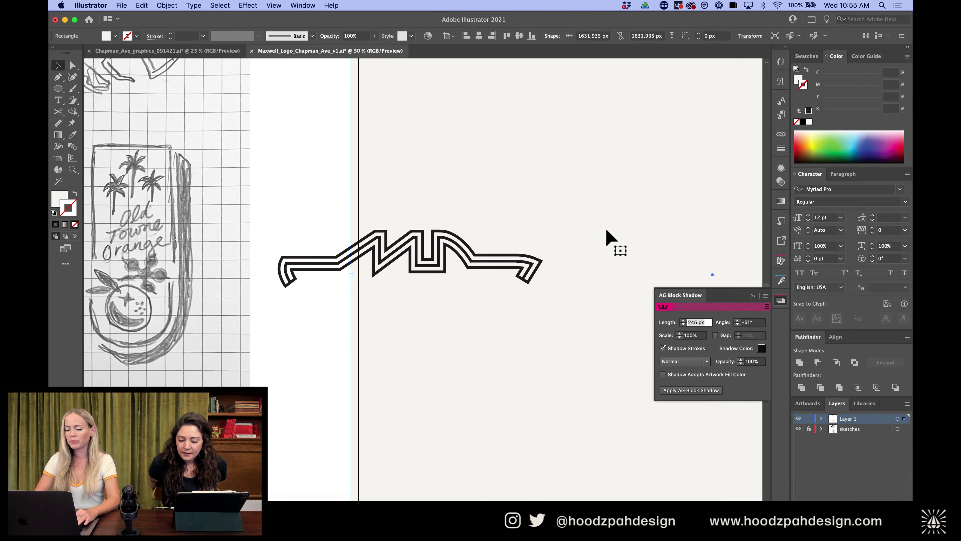
Move the off-white background square onto a new layer named Bg color below Layer 1, and lock that layer
key(super+l)
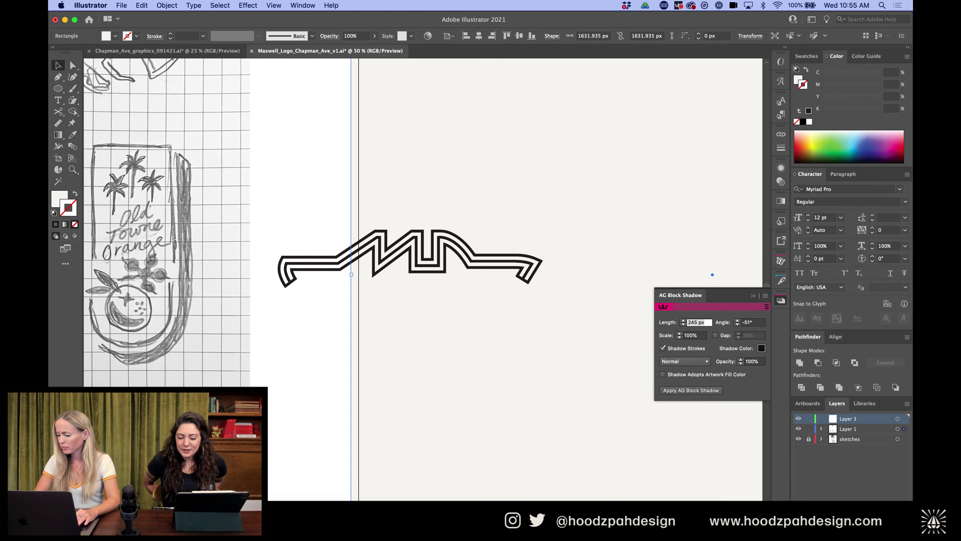
drag(876, 428, 904, 423)
double_click(844, 429)
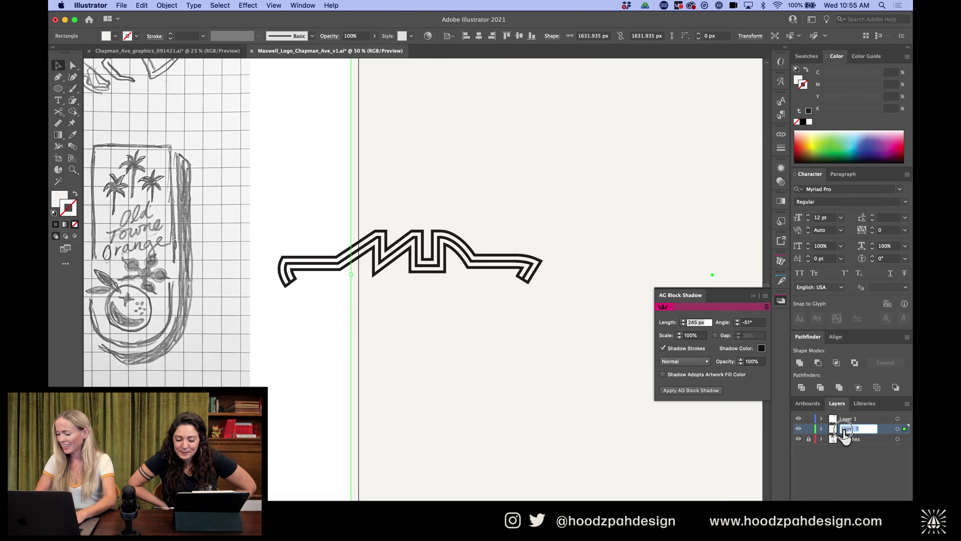
text(Bg color)
key(Return)
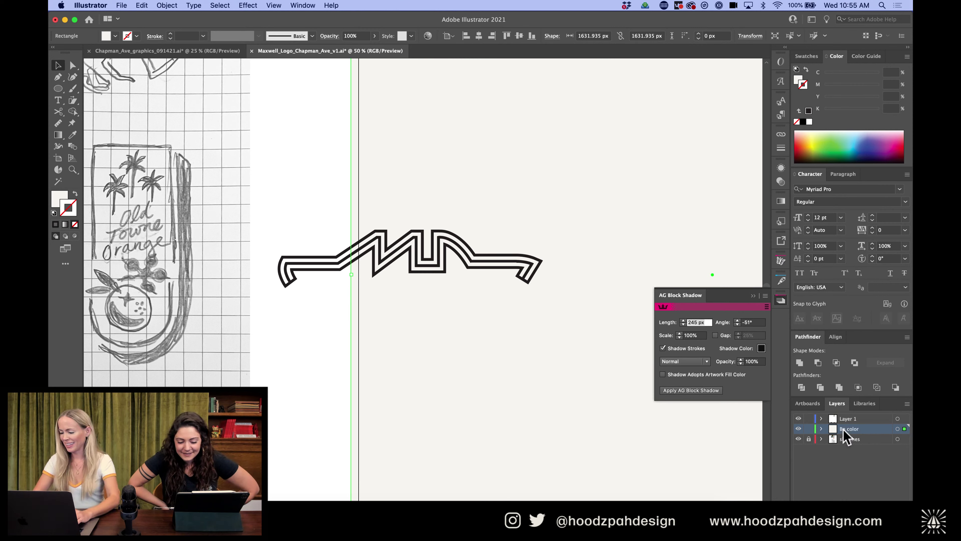
click(809, 428)
Replace the line-only car outline at the artboard's edge with the car version that has the solid black underbody
drag(324, 235, 356, 301)
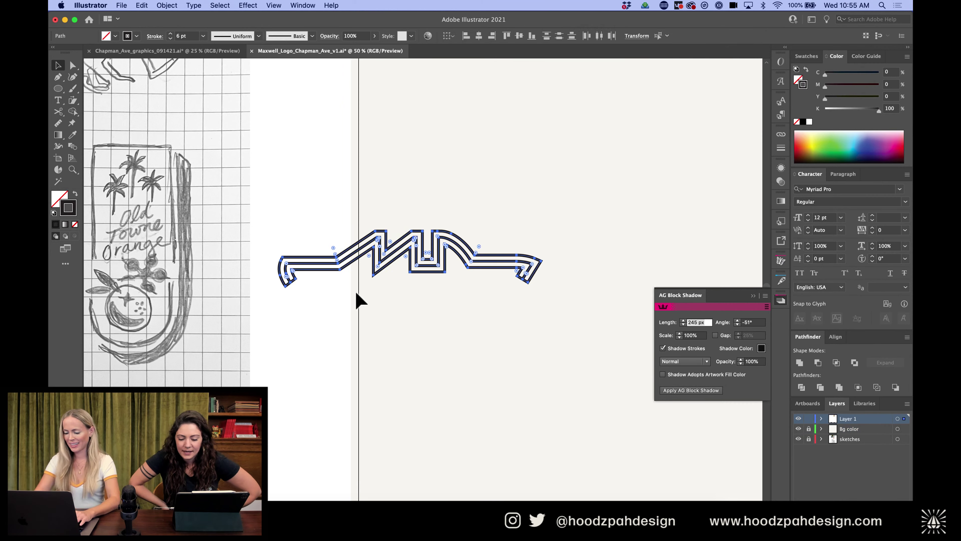
key(super+minus)
key(super+minus)
key(super+minus)
key(super+plus)
key(super+plus)
key(super+plus)
key(super+plus)
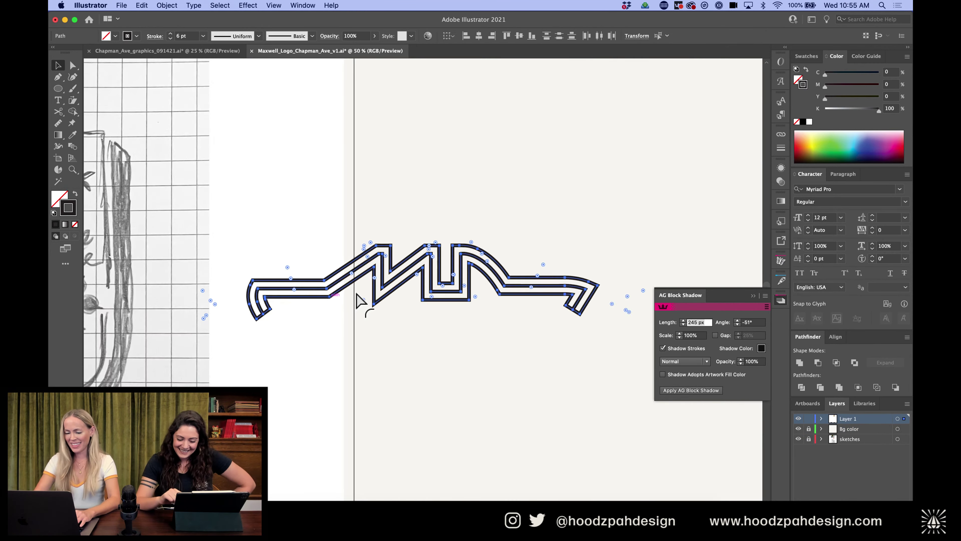
click(358, 301)
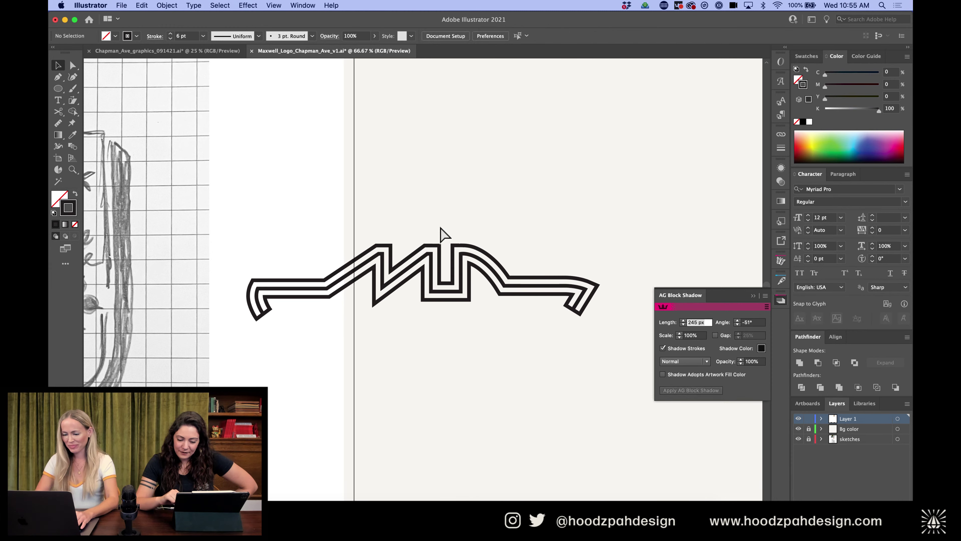
drag(440, 232, 359, 328)
key(Delete)
key(super+z)
click(450, 195)
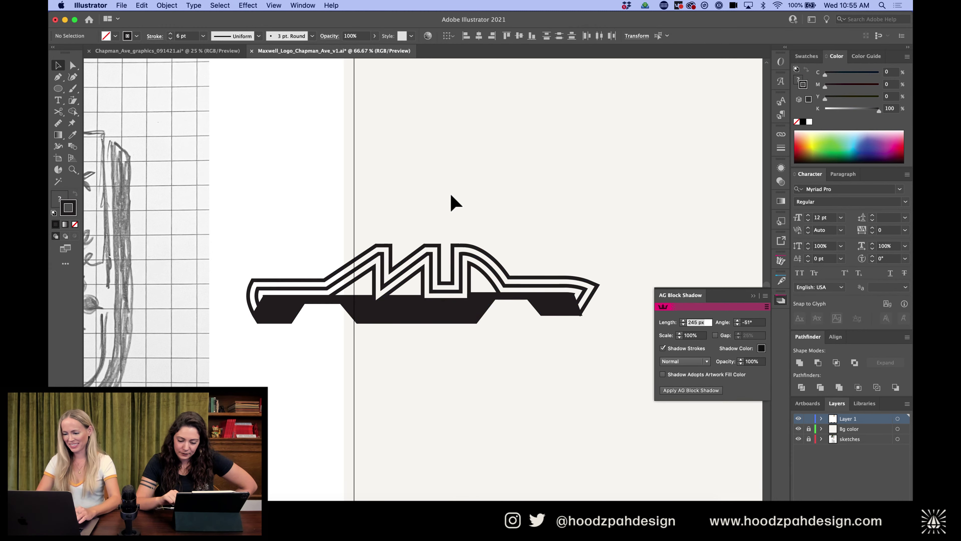
Add an anchor point on the slanted edge at the underbody's right-hand end and pull it out to the outermost body line
scroll(551, 295, right, 5)
scroll(551, 294, up, 8)
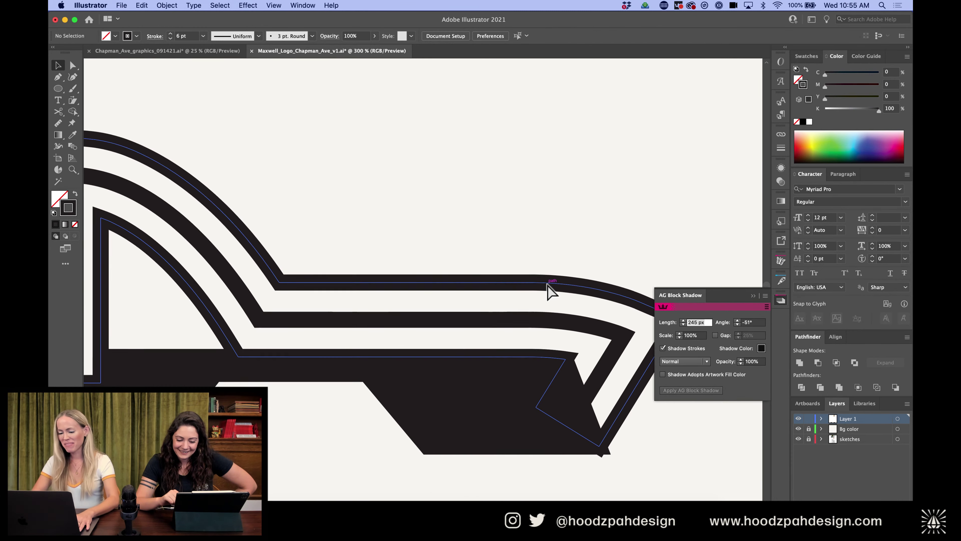
scroll(552, 294, down, 1)
key(a)
click(490, 379)
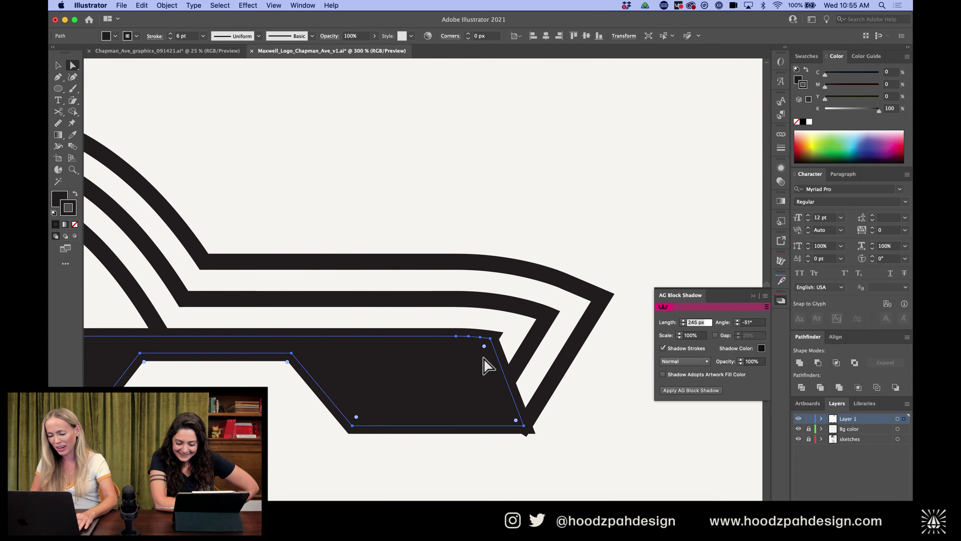
click(505, 369)
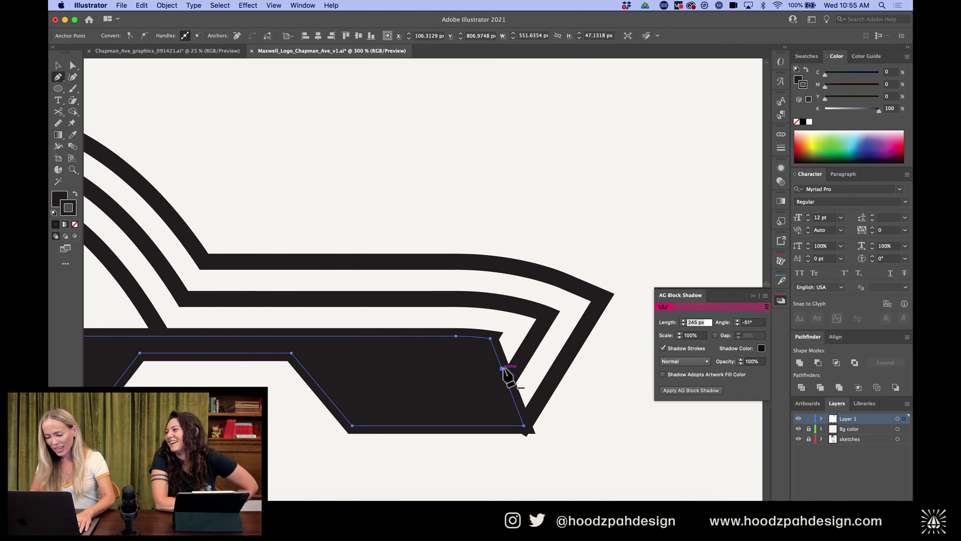
drag(505, 369, 559, 369)
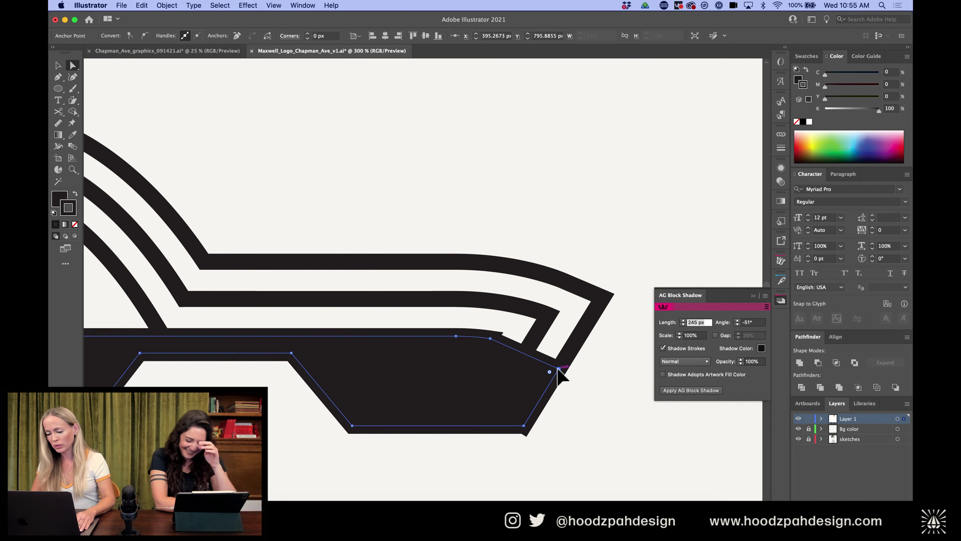
Smooth the underbody's upper corner at that end and adjust its end anchor so the edge follows the curve of the body lines
key(shift+c)
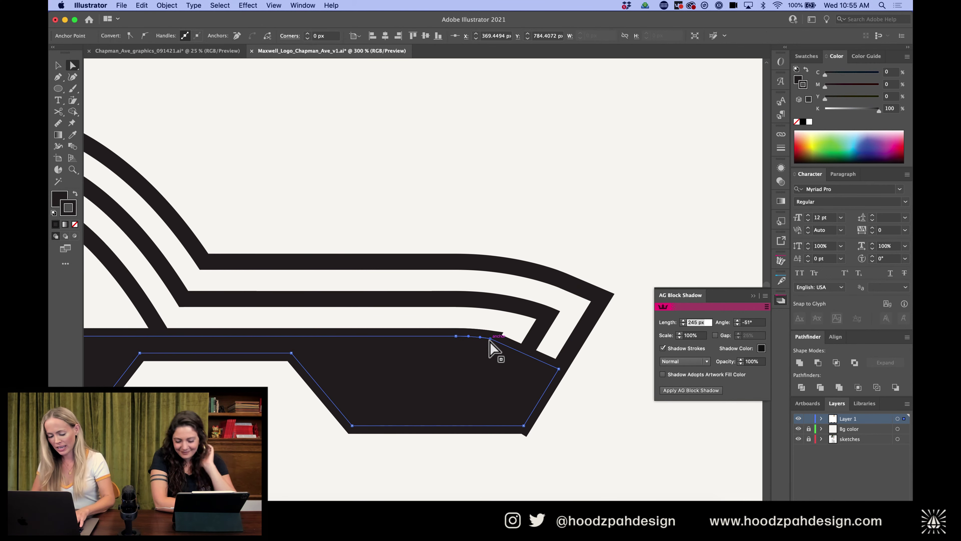
click(490, 338)
drag(486, 340, 479, 337)
key(a)
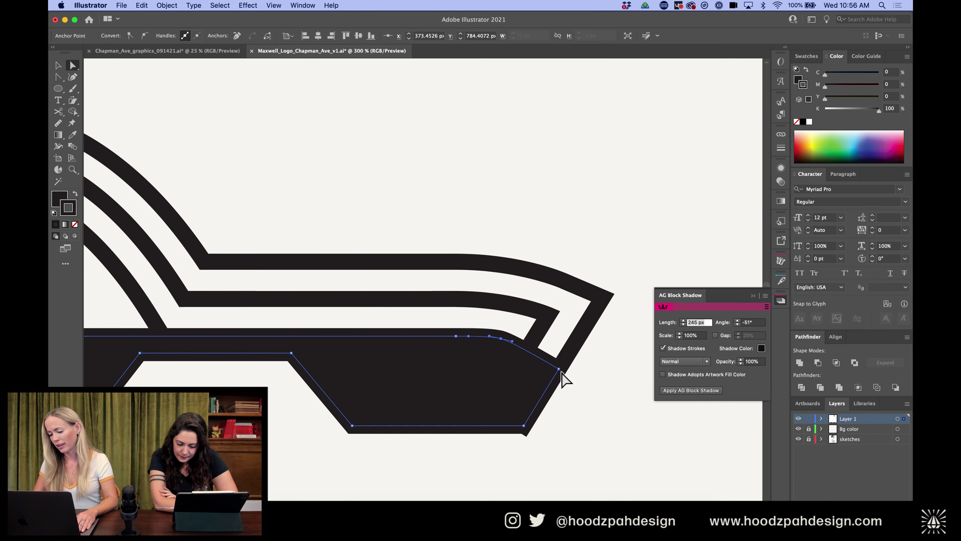
drag(559, 368, 563, 366)
click(511, 340)
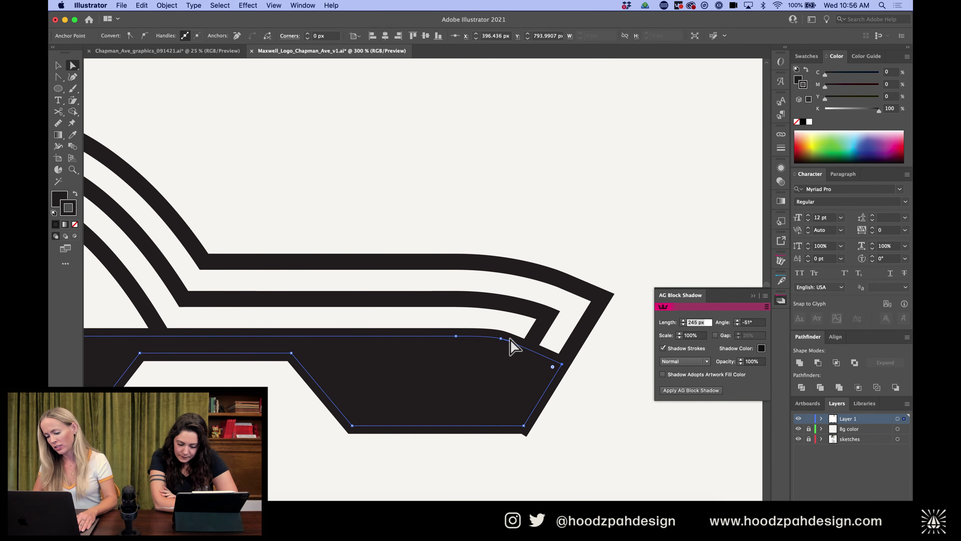
drag(515, 346, 531, 344)
click(622, 243)
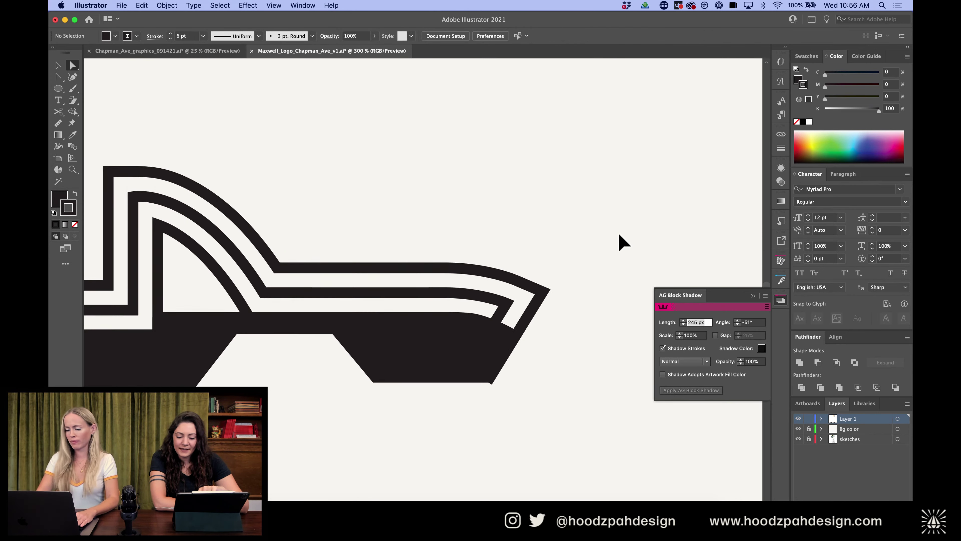
Examine the whole car's shape, then its M-shaped roof and opposite end up close
key(super+minus)
key(super+minus)
key(super+minus)
key(super+minus)
scroll(623, 243, left, 5)
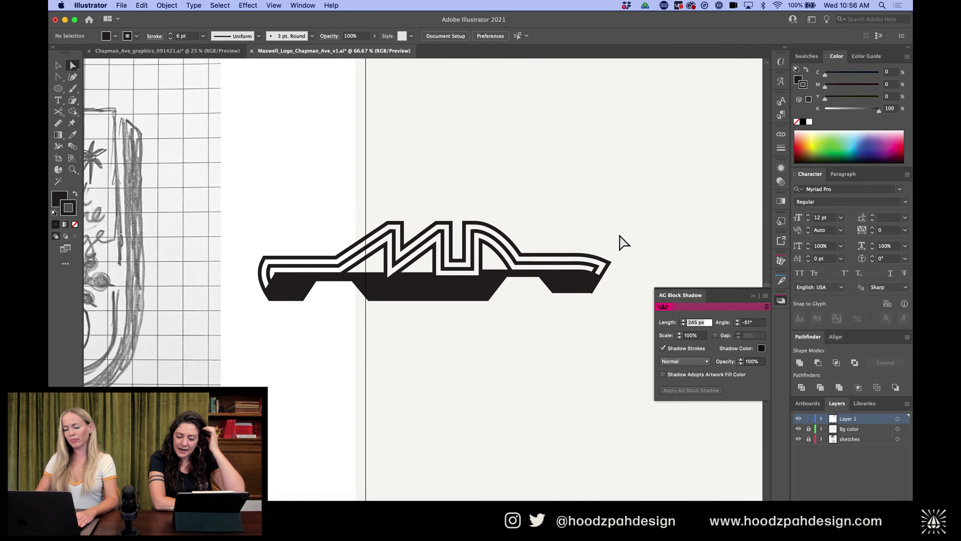
key(super+equal)
key(super+equal)
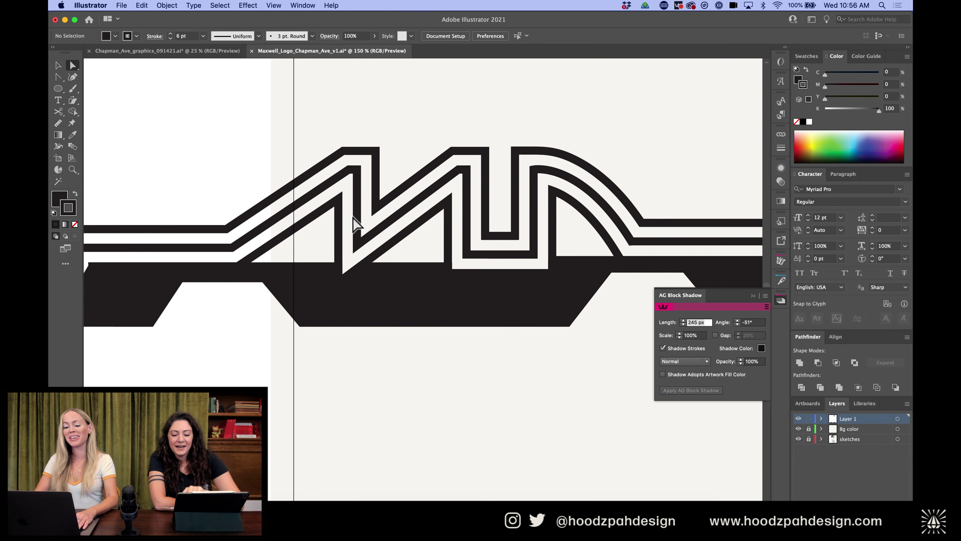
scroll(352, 217, left, 4)
scroll(353, 217, left, 1)
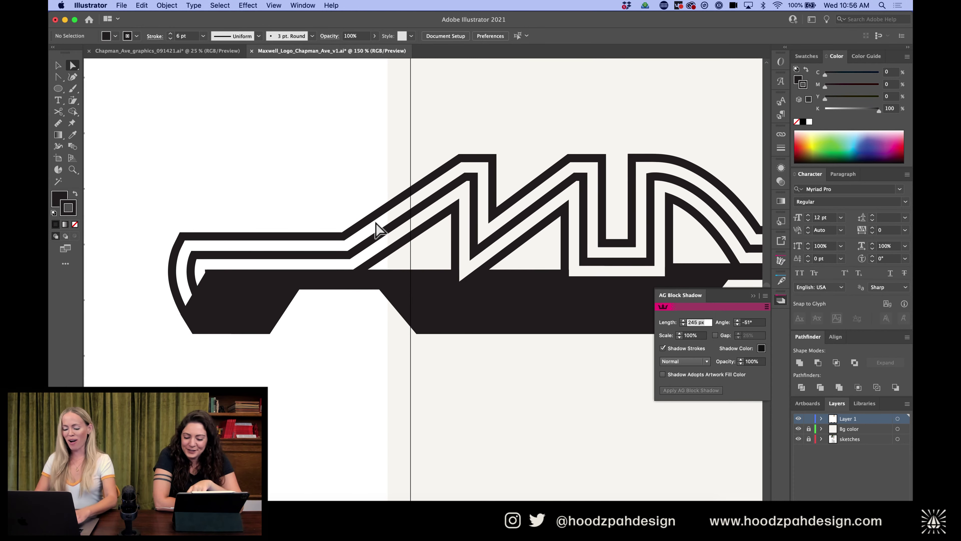
key(v)
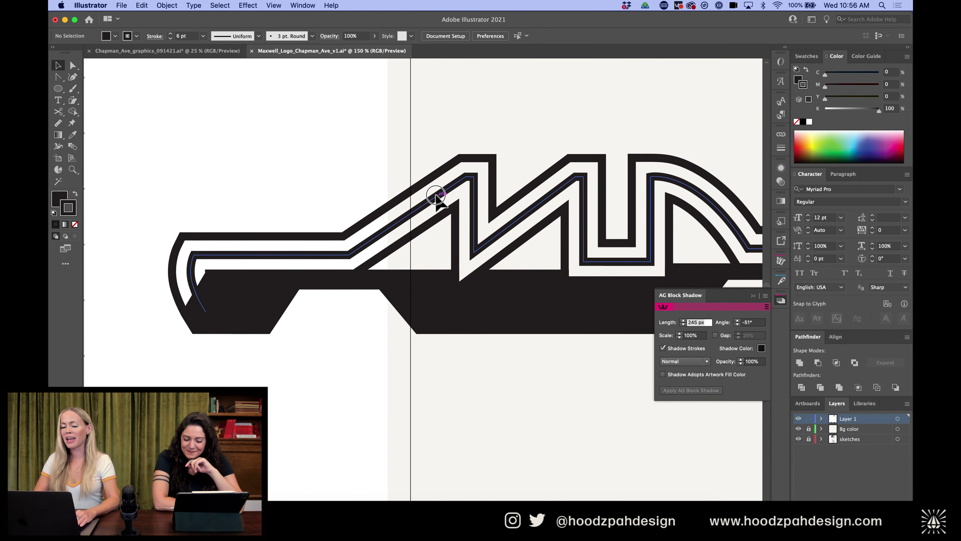
click(436, 197)
key(super+minus)
key(super+minus)
key(super+minus)
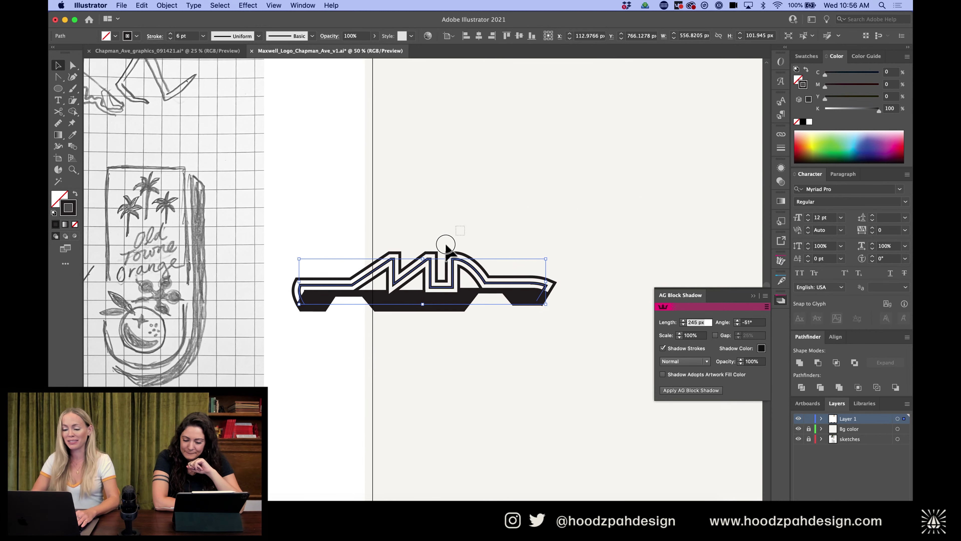
shift+click(394, 289)
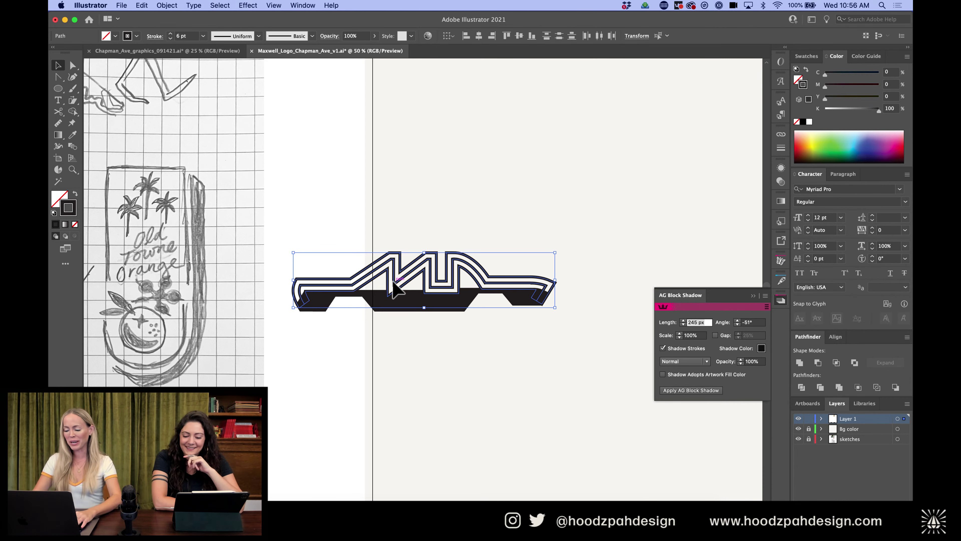
key(super+equal)
key(a)
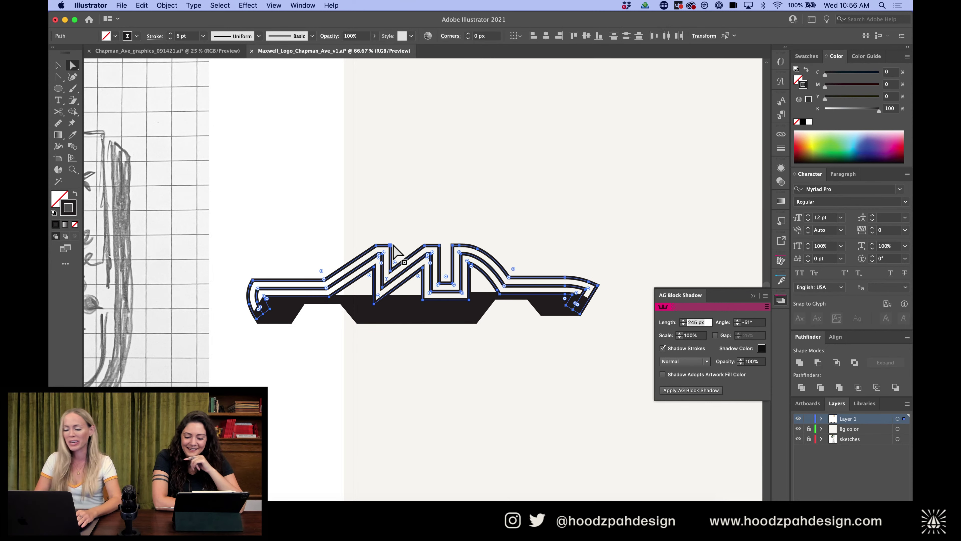
click(426, 221)
drag(504, 218, 301, 278)
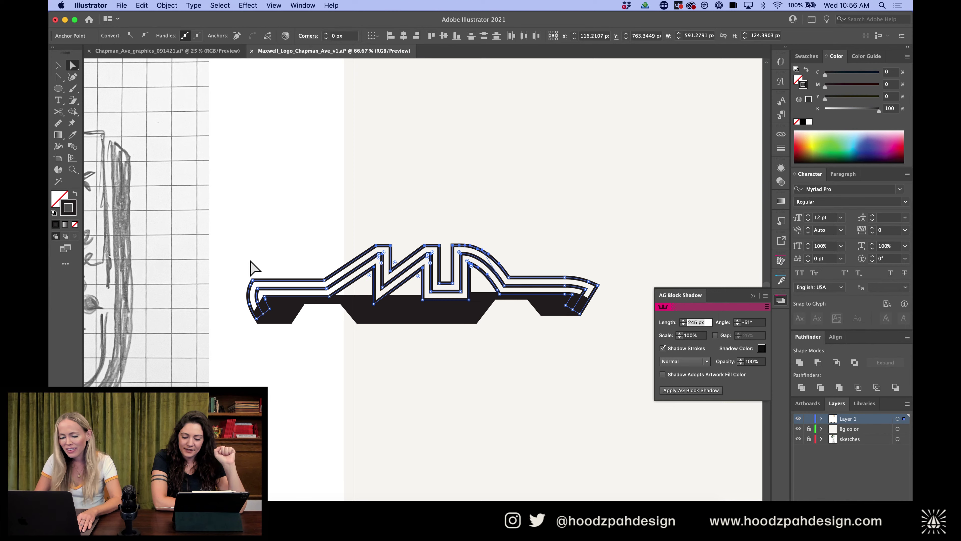
click(255, 268)
key(v)
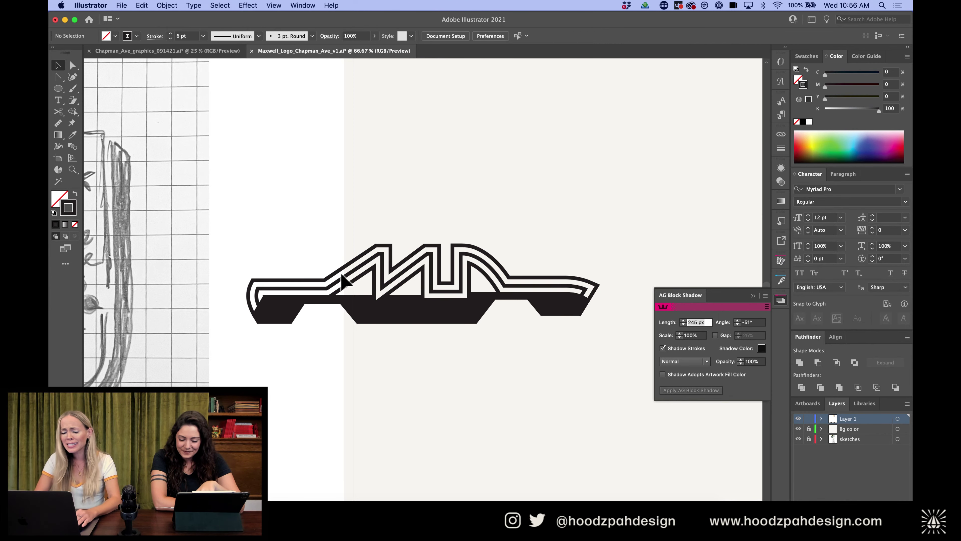
Nudge the car's body lines slightly down toward the solid underbody
click(343, 280)
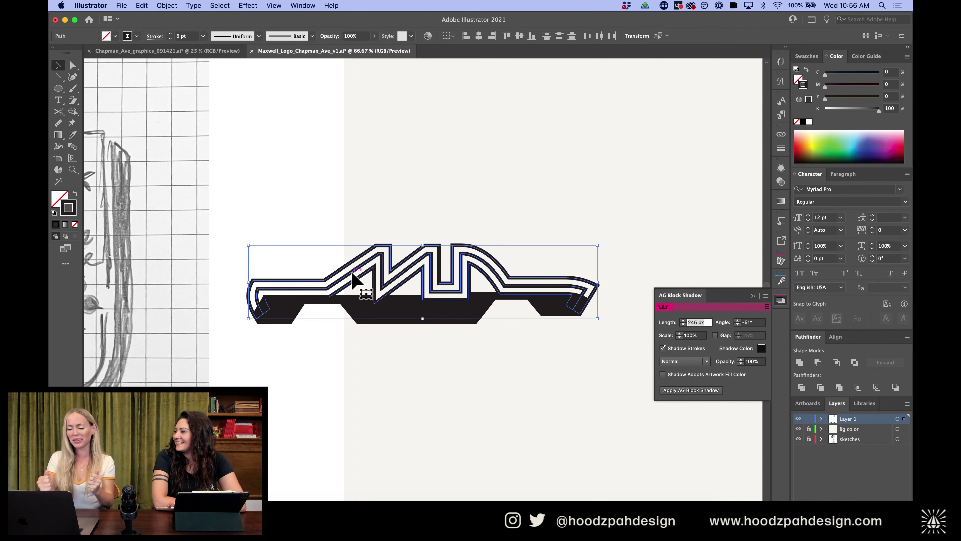
key(super+equal)
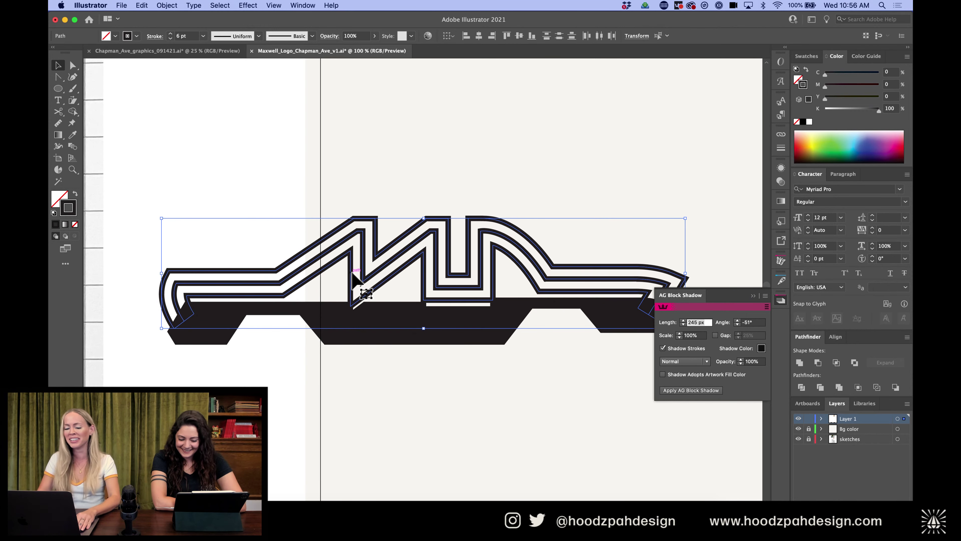
key(Down)
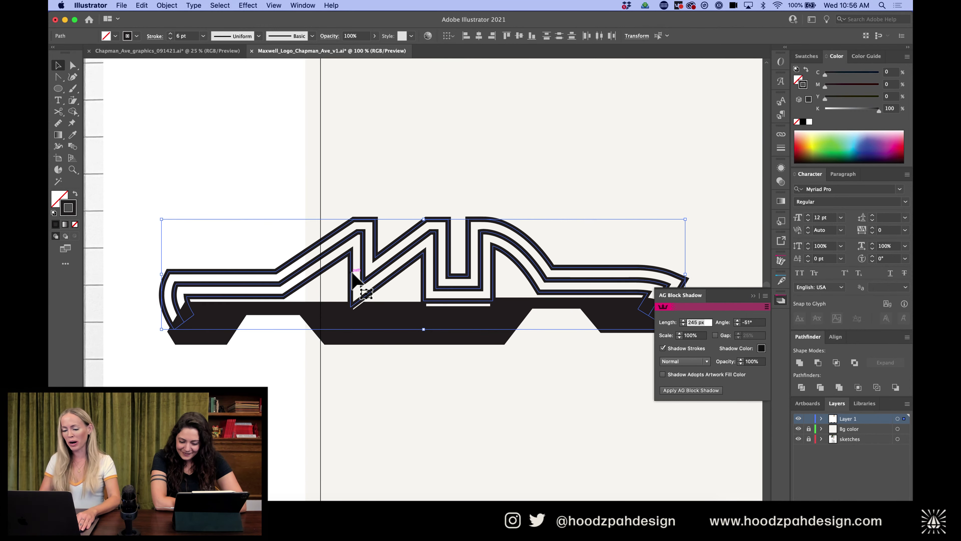
Delete the notch anchors in the underbody's upper edge beneath the roof's U-shaped section and raise the anchor under the M's middle leg
key(a)
click(490, 335)
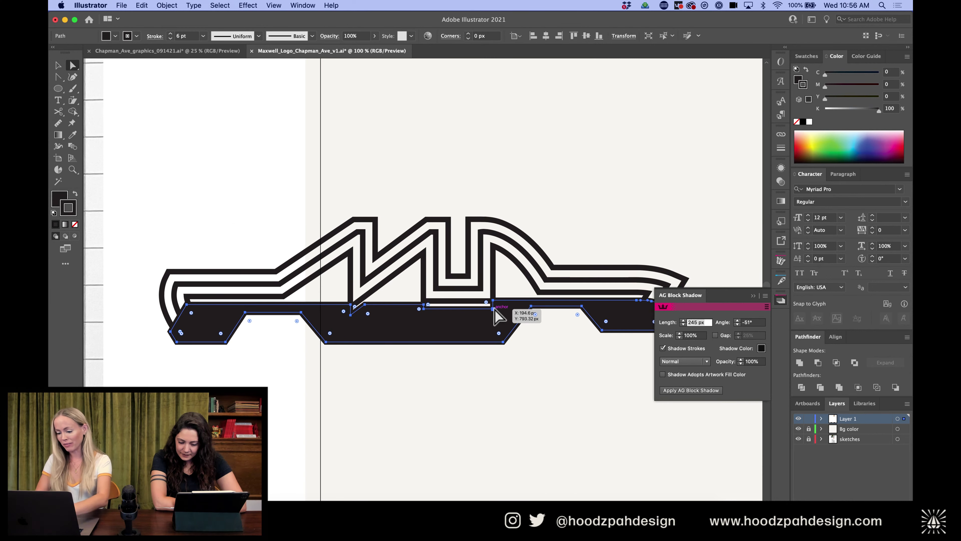
key(p)
click(493, 309)
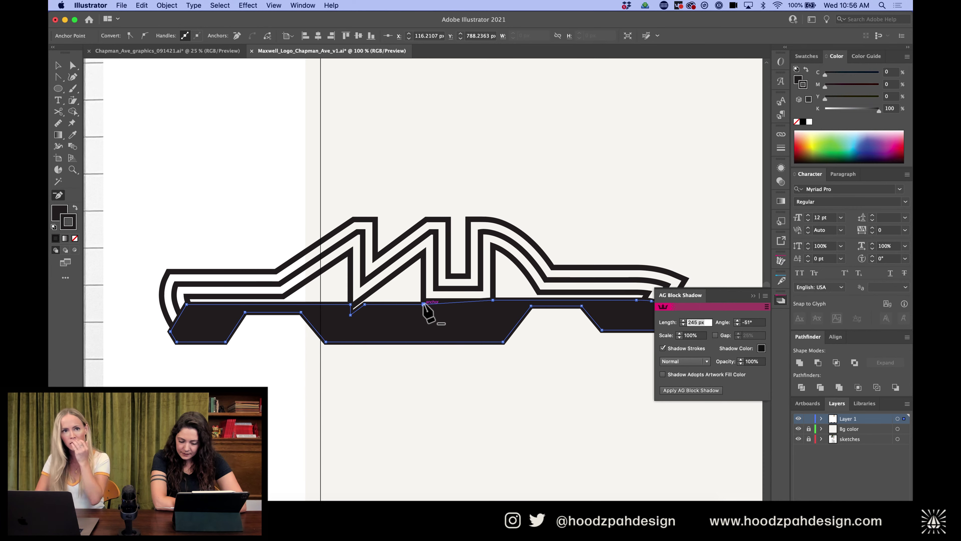
key(super+equal)
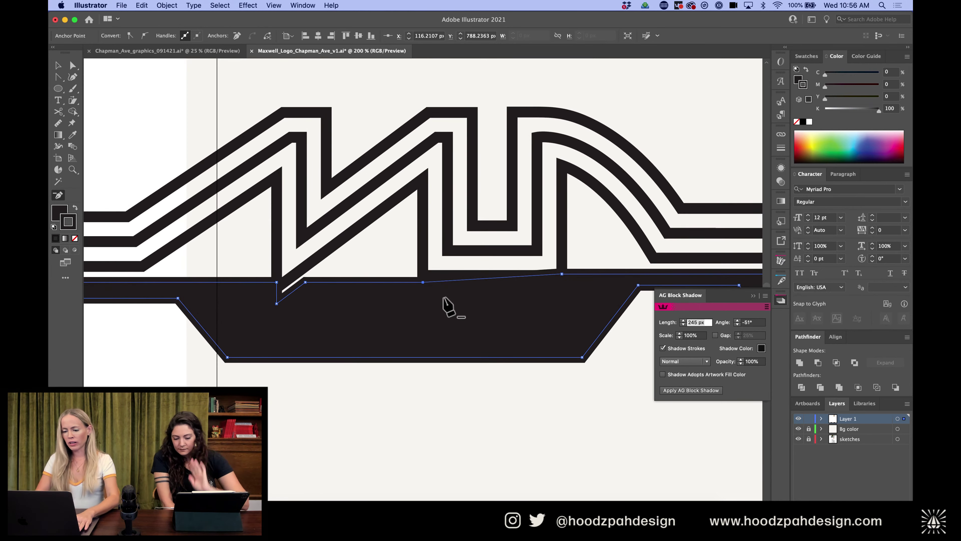
drag(423, 282, 423, 270)
scroll(307, 285, left, 3)
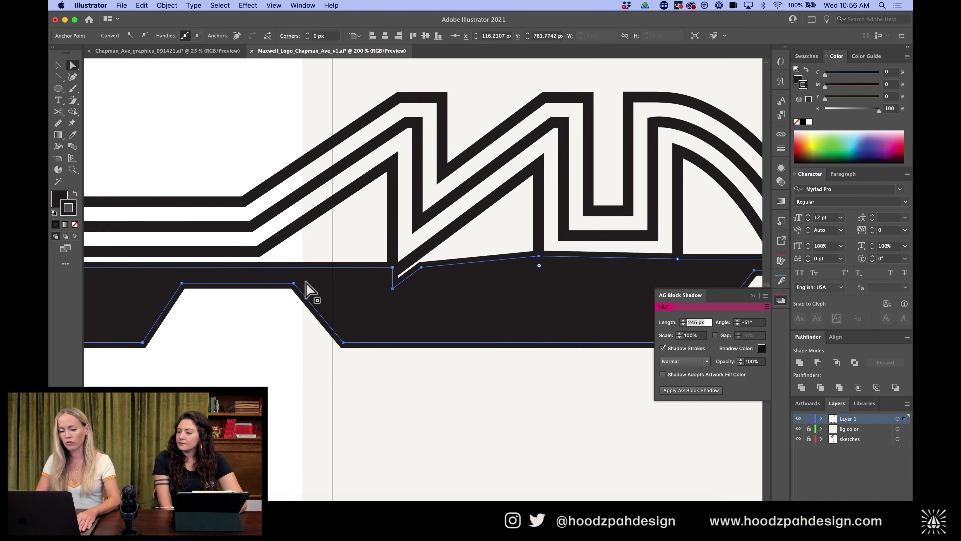
Cut the underbody outline at the anchor beneath the roof's right-hand leg and pull the cut ends apart
key(super+minus)
key(super+minus)
key(super+minus)
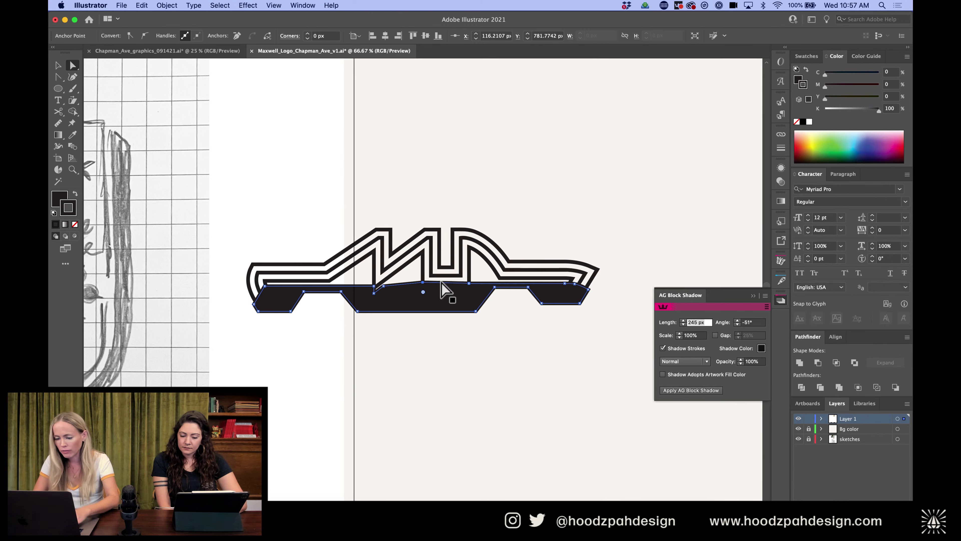
key(super+equal)
key(super+equal)
key(super+equal)
key(super+equal)
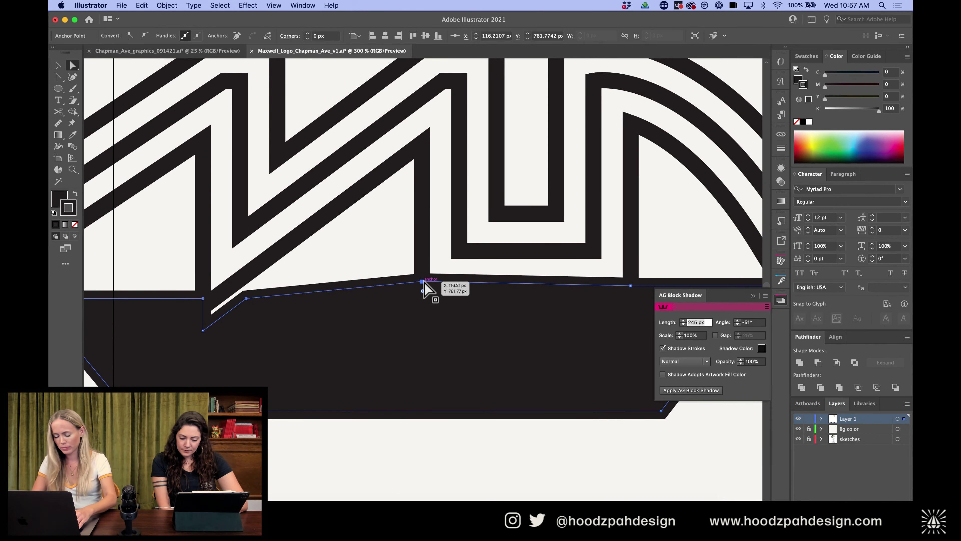
key(c)
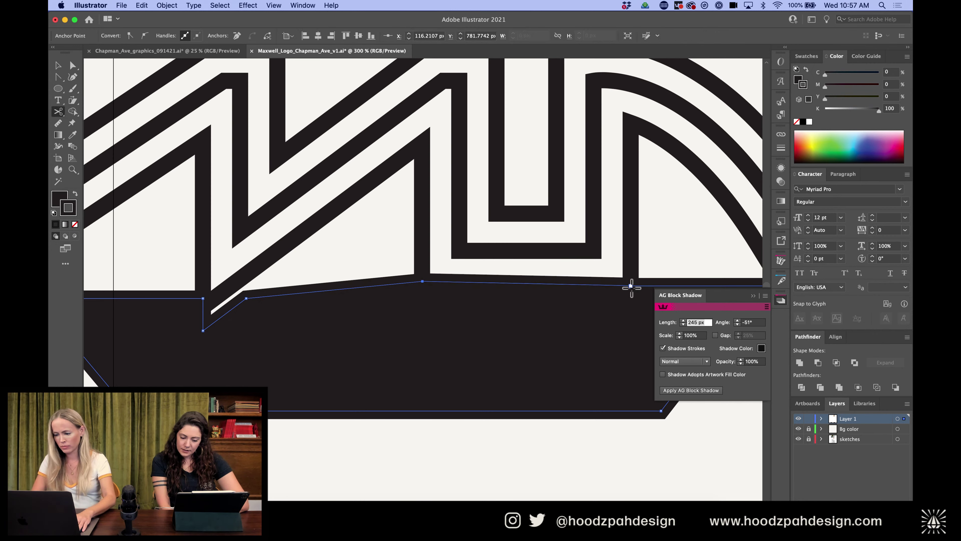
click(631, 287)
key(a)
click(401, 284)
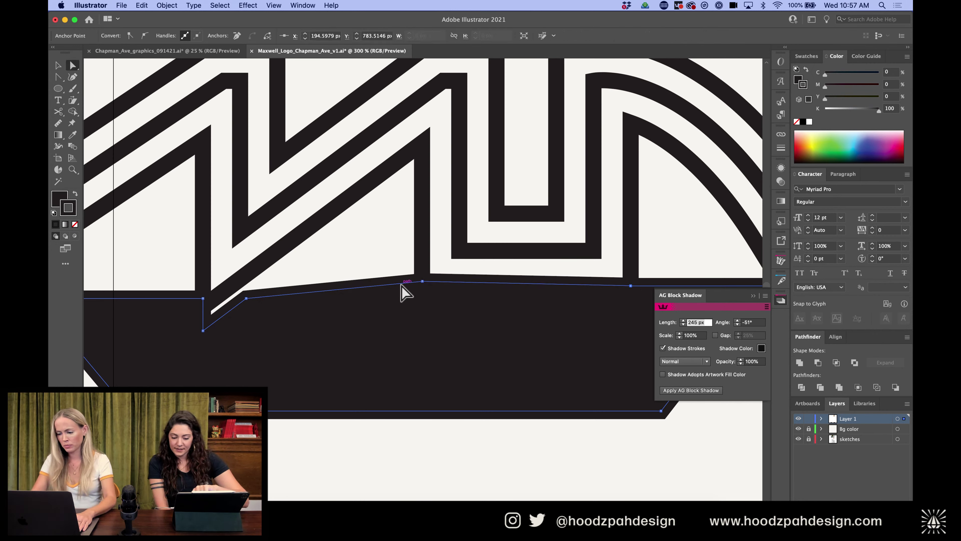
drag(630, 286, 650, 288)
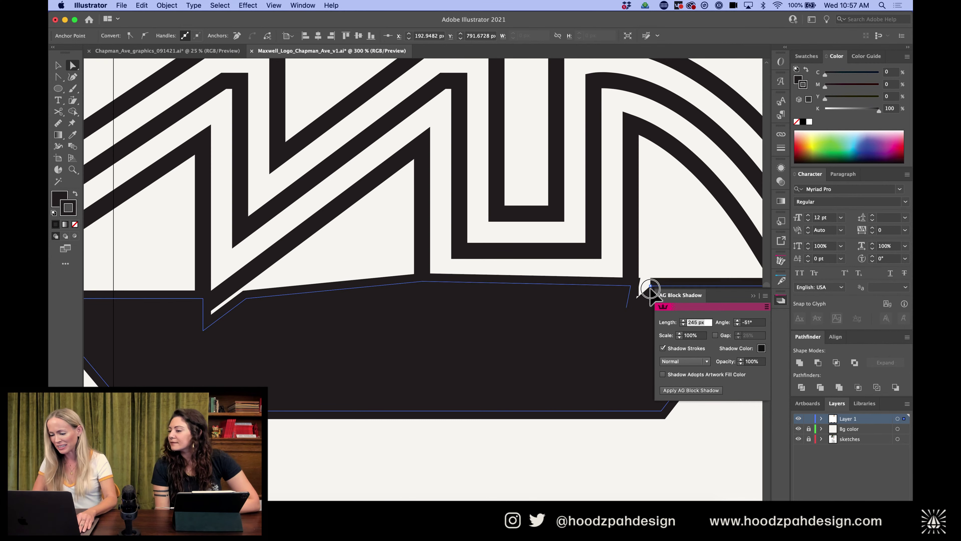
Delete the loose end anchor left beside the cut in the underbody's upper edge
click(631, 286)
key(minus)
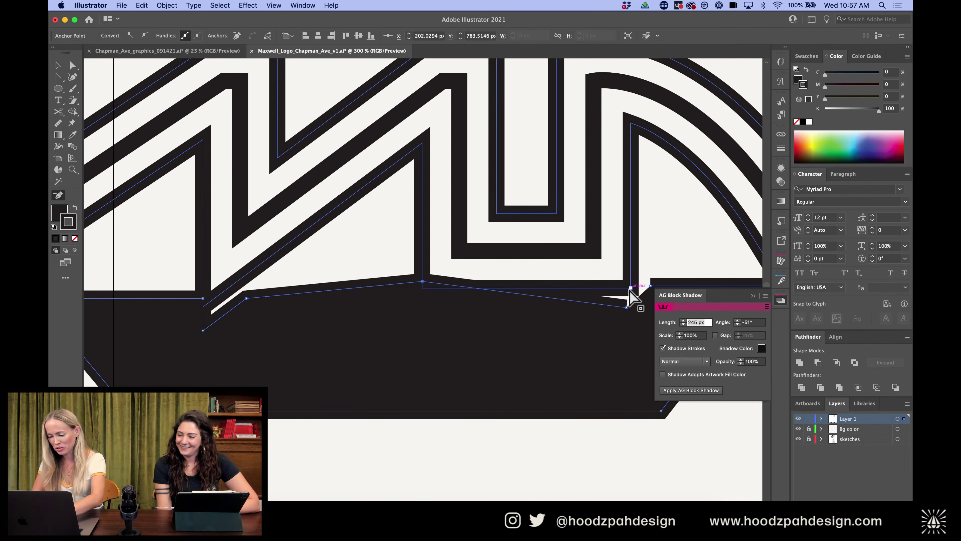
click(626, 307)
key(a)
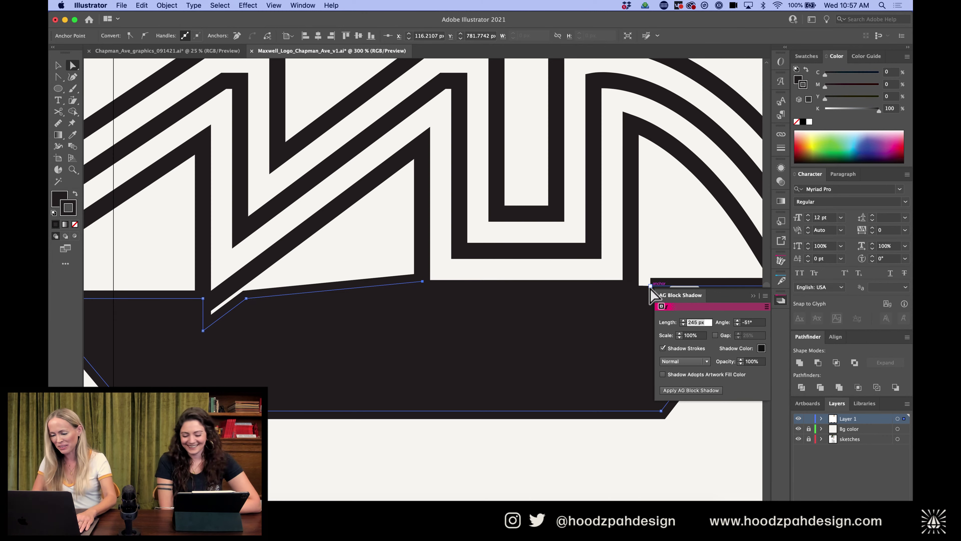
Extend the underbody's straight upper edge horizontally to the car's left-hand end, moving the other cut end down into the black shape
drag(650, 285, 198, 287)
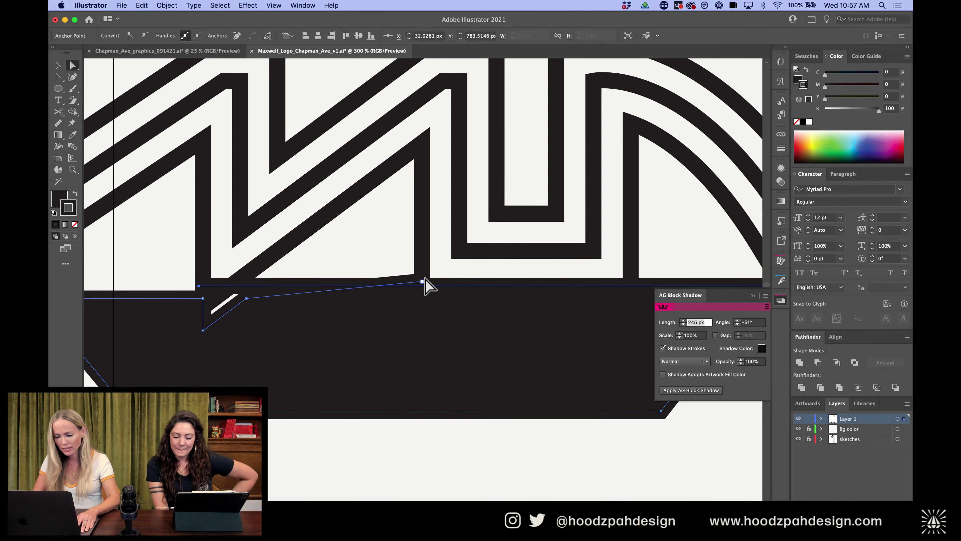
drag(423, 281, 285, 337)
key(super+minus)
key(super+minus)
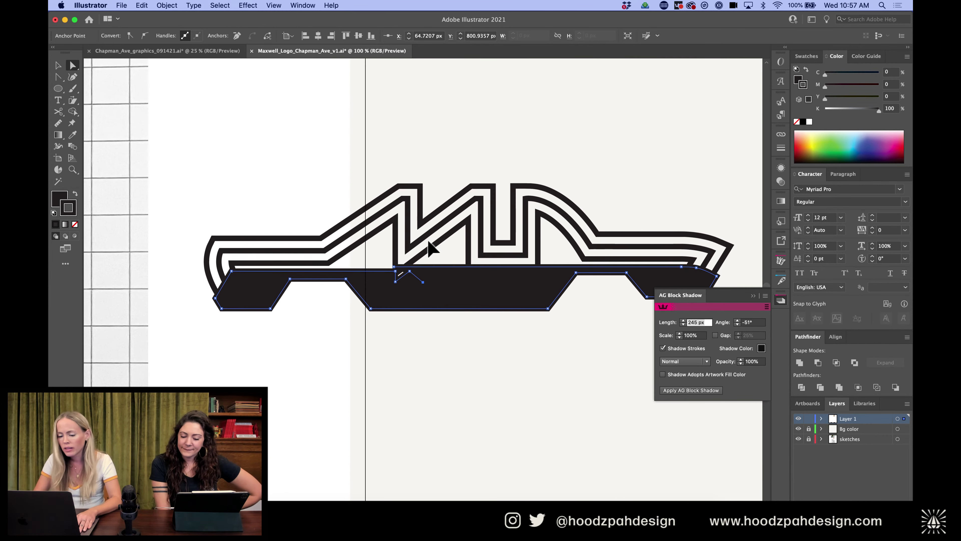
drag(396, 267, 207, 267)
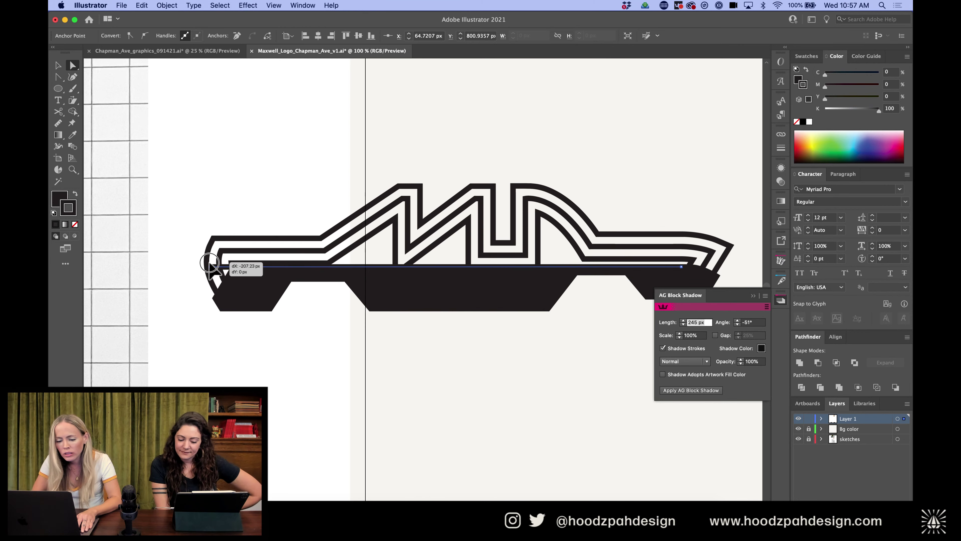
Delete the leftover anchors of the old notch inside the underbody beneath the M's first leg
click(423, 302)
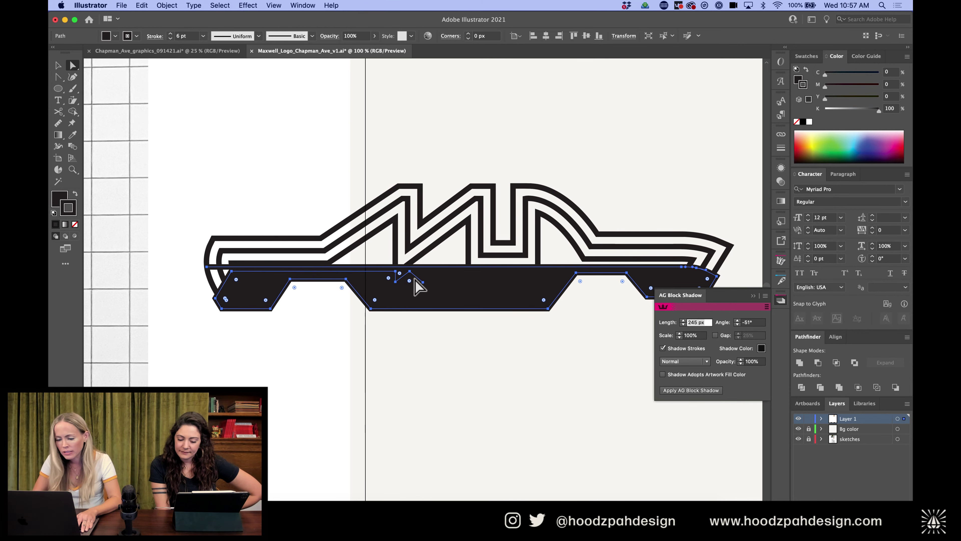
key(minus)
click(423, 281)
click(410, 272)
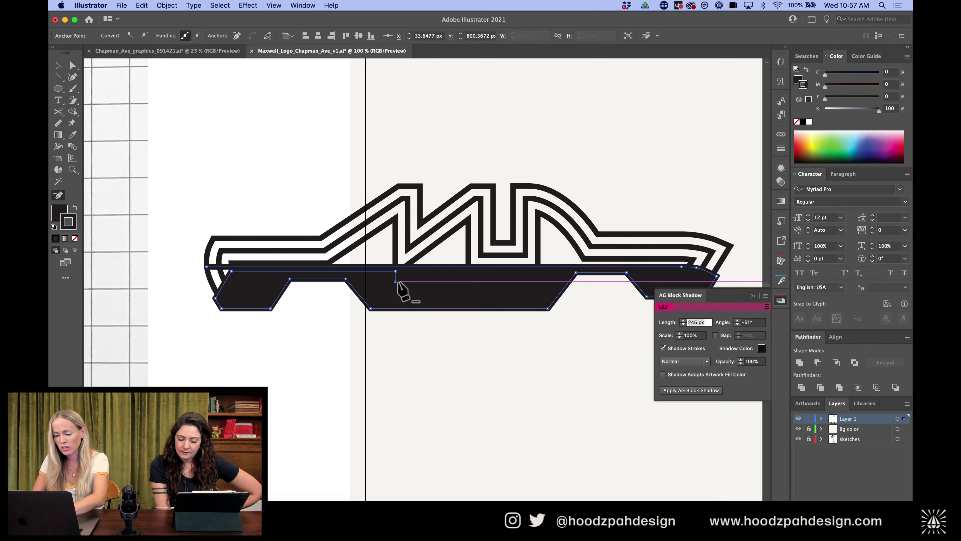
click(396, 272)
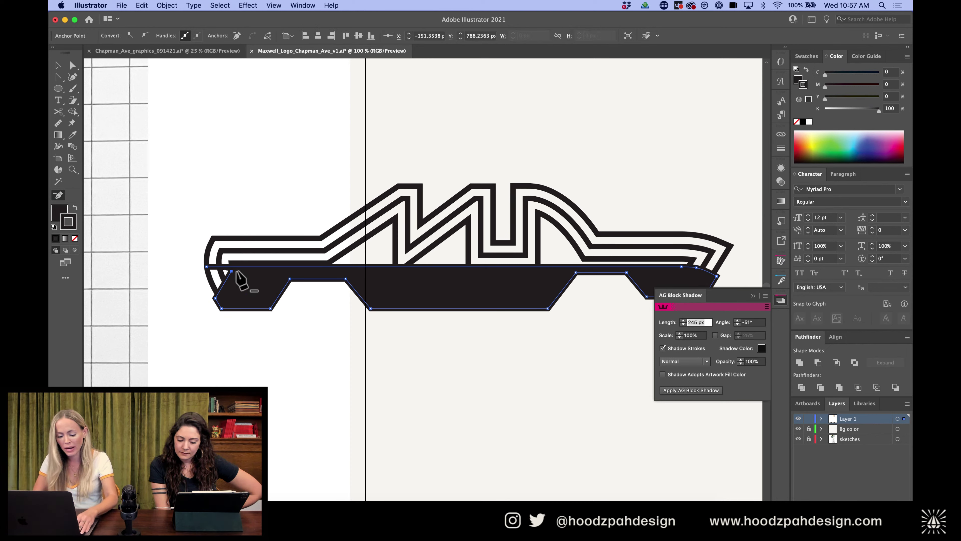
Move the old upper corner anchor at the underbody's left-hand end out to the outermost body line
key(a)
drag(232, 272, 208, 272)
click(237, 339)
Reposition and smooth the side anchor at the underbody's left-hand end so its edge continues the curve of the outermost body line
key(super+minus)
key(super+minus)
key(super+equal)
key(super+equal)
key(super+equal)
key(super+equal)
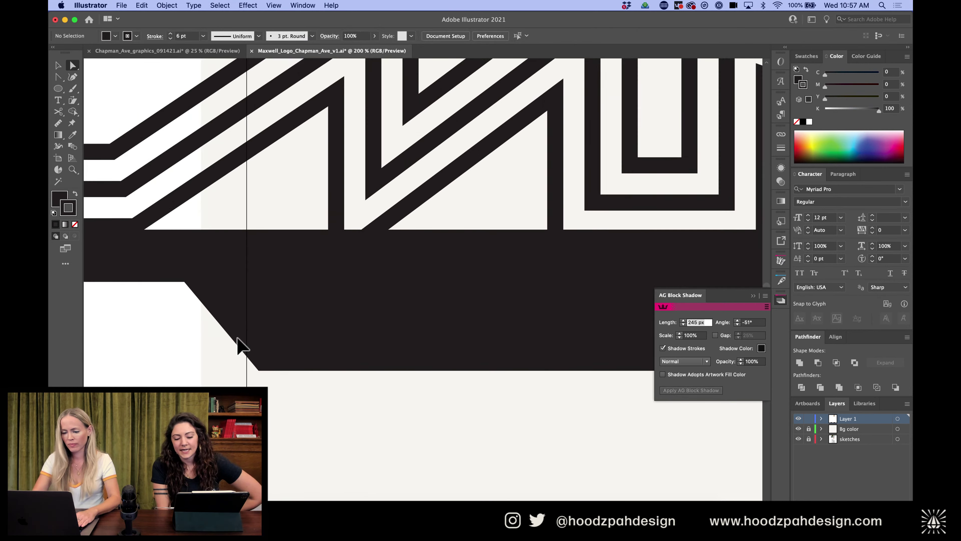
scroll(237, 339, left, 5)
scroll(328, 264, up, 3)
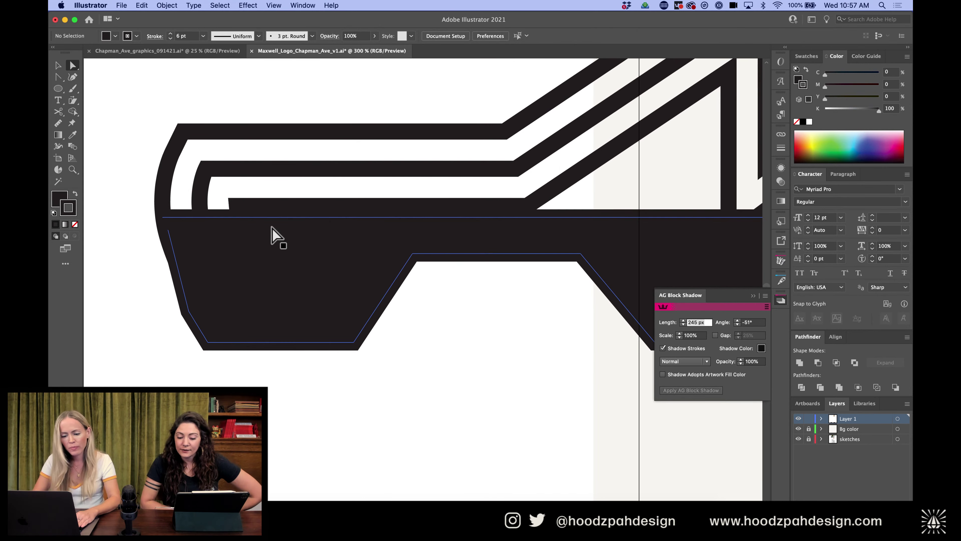
click(166, 228)
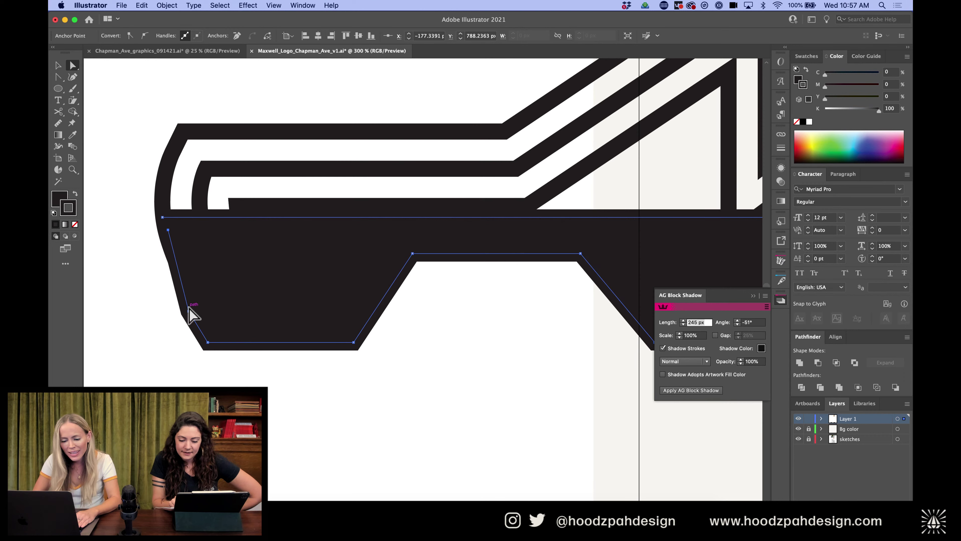
drag(189, 310, 177, 287)
key(shift+c)
key(a)
click(164, 190)
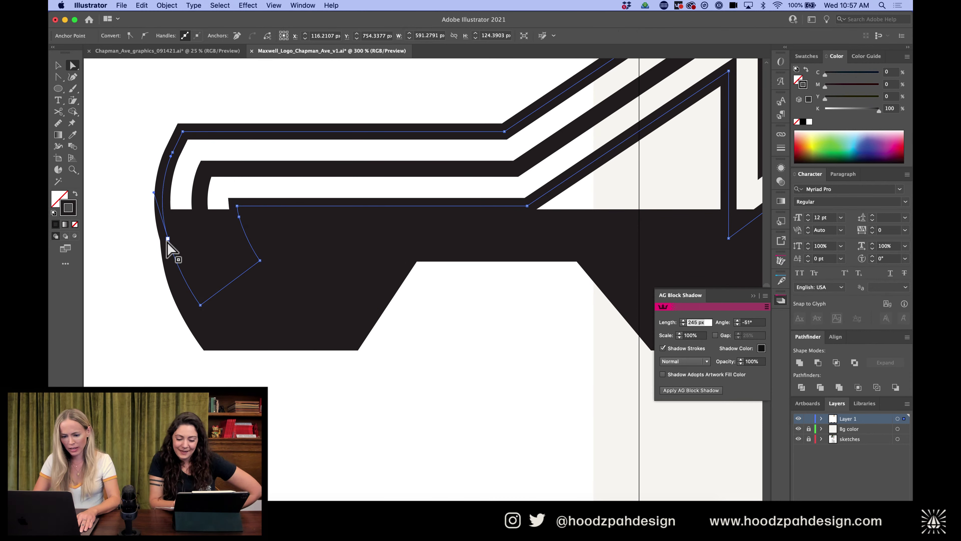
click(177, 285)
drag(178, 286, 186, 287)
click(182, 327)
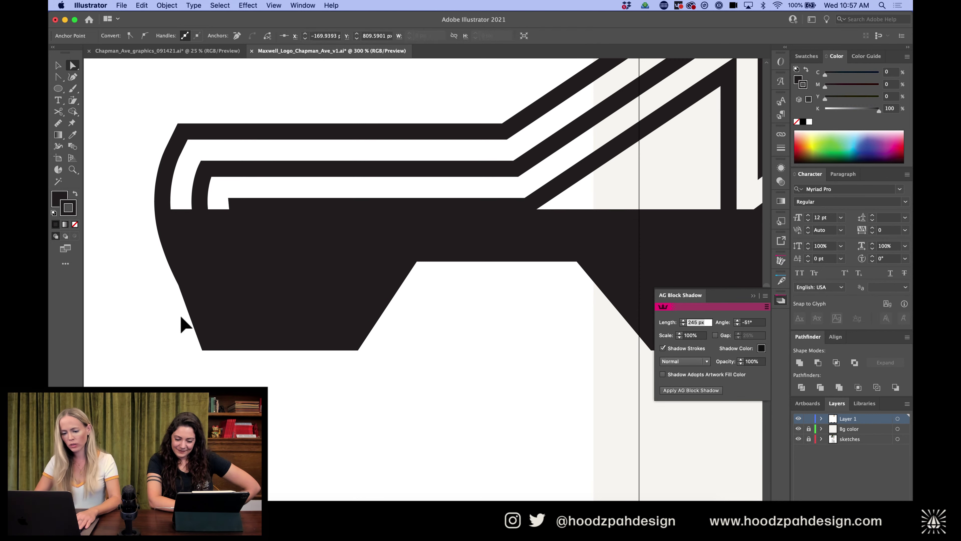
Examine the whole car's shape and how the M-shaped roof meets the underbody up close
key(super+minus)
key(super+minus)
key(super+minus)
key(super+minus)
key(super+minus)
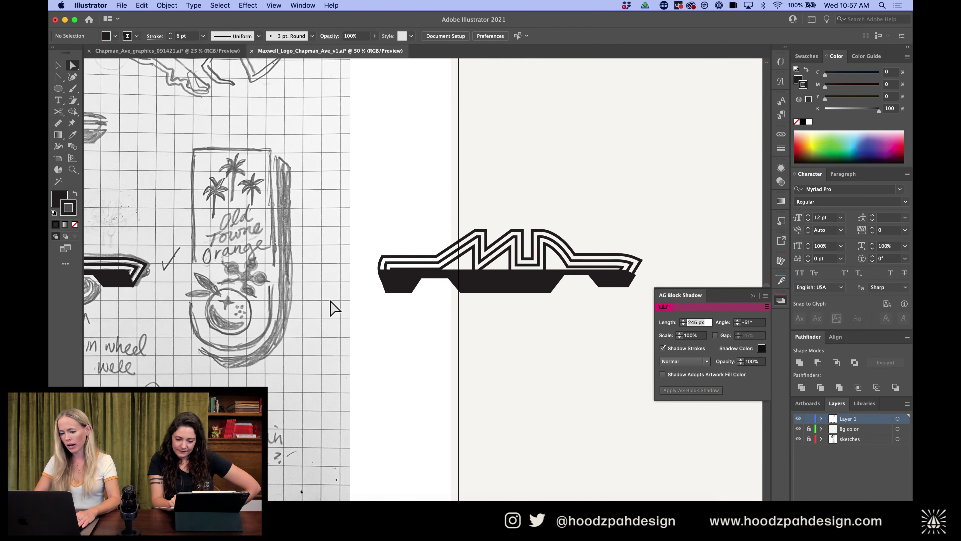
scroll(332, 308, right, 3)
key(super+equal)
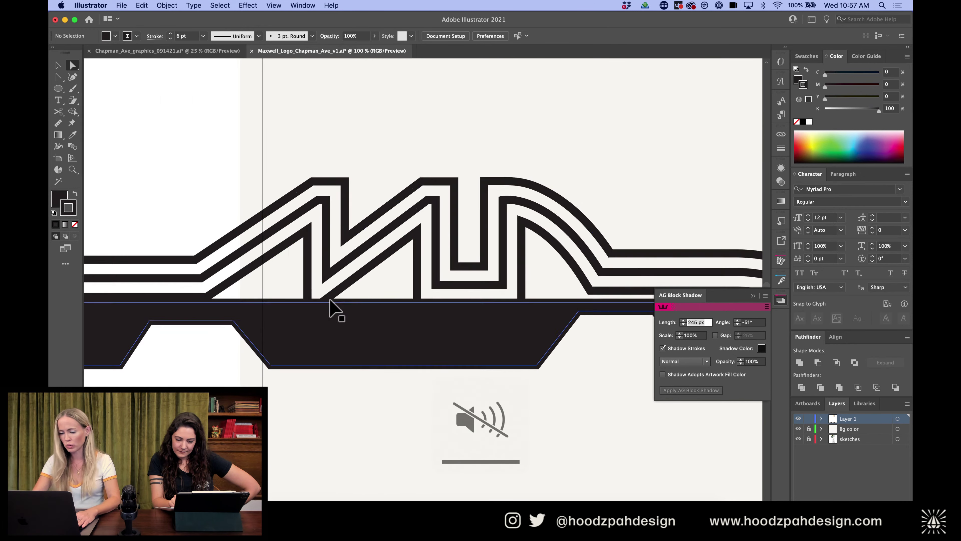
key(super+equal)
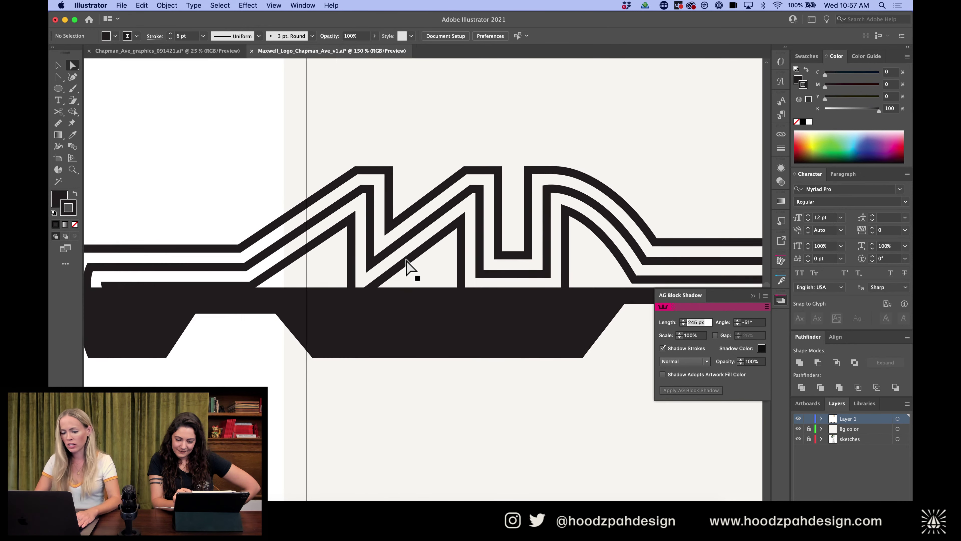
key(super+minus)
key(super+minus)
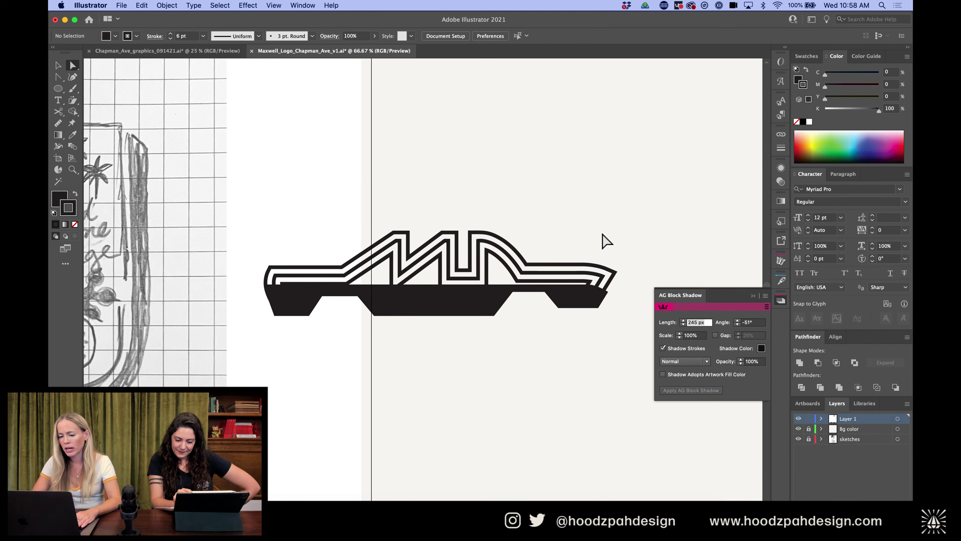
Select the body lines, show the rulers and place a horizontal guide along the underbody's upper edge
drag(630, 238, 511, 283)
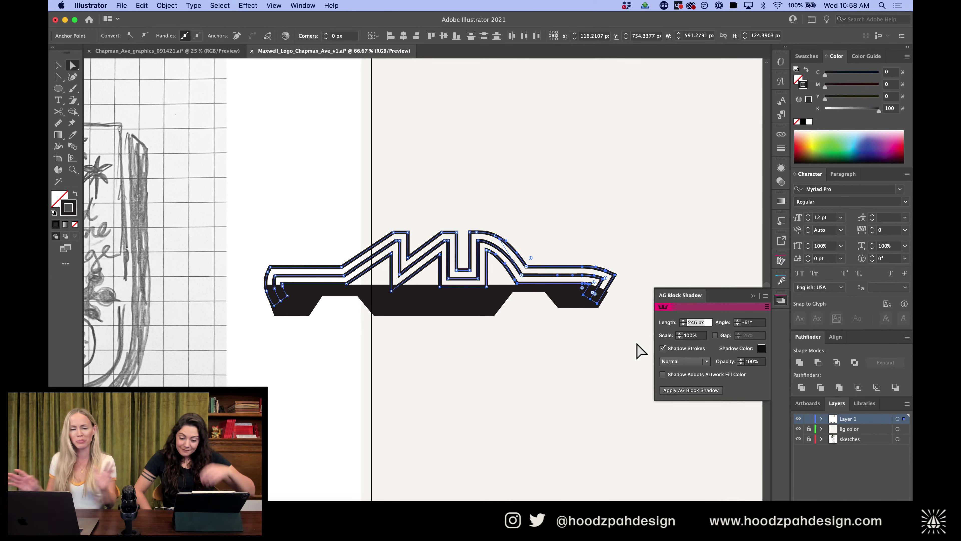
key(super+equal)
key(super+equal)
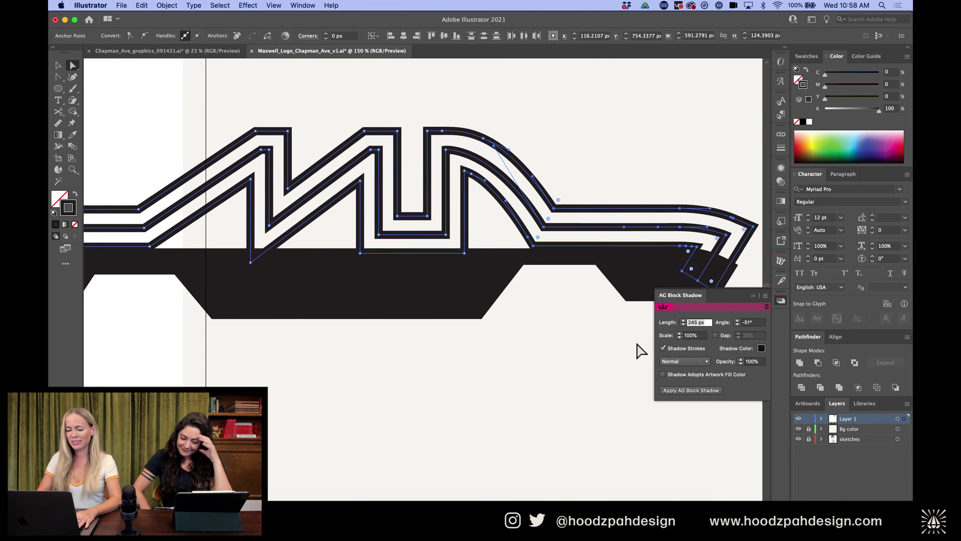
key(super+r)
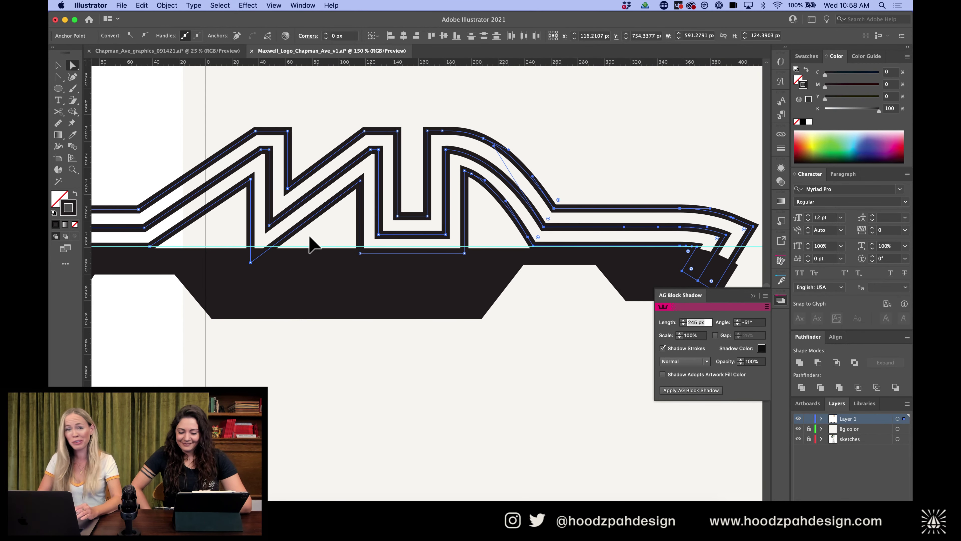
Try shifting the body lines straight up and down against the guide along the underbody's upper edge
key(super+equal)
key(super+equal)
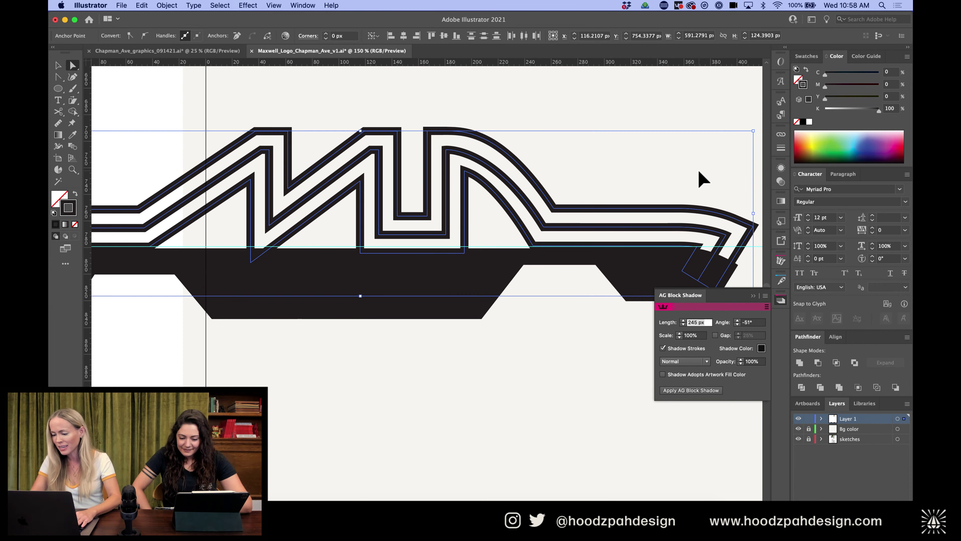
drag(599, 254, 599, 239)
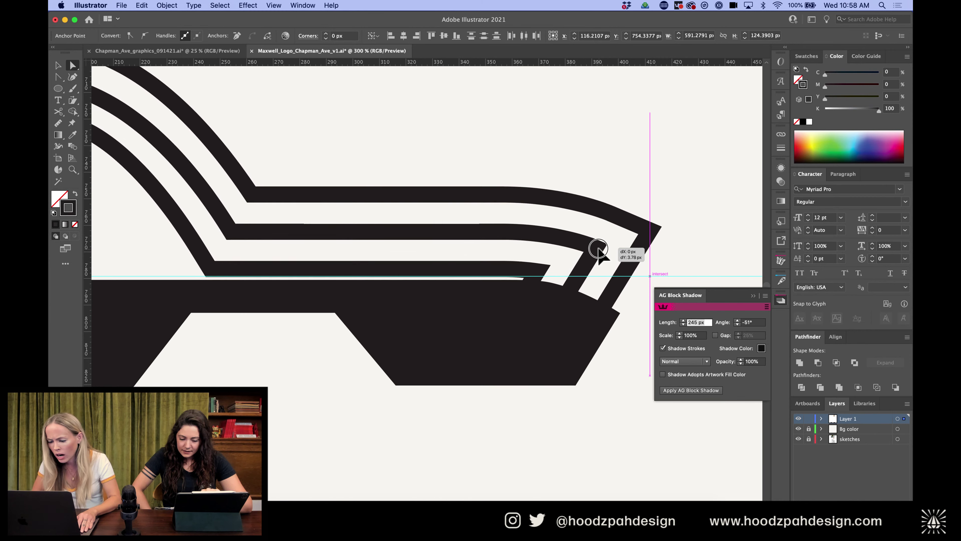
drag(599, 253, 601, 258)
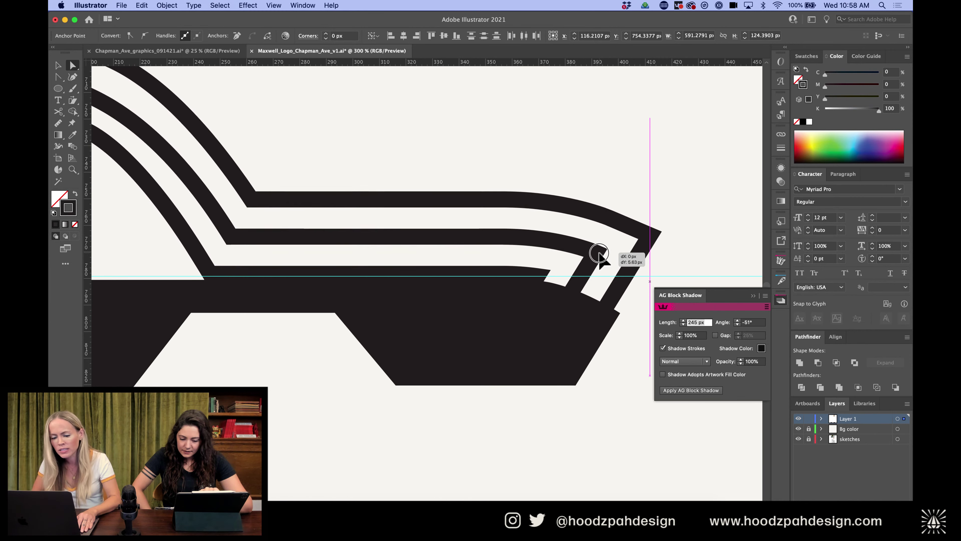
click(600, 179)
key(super+minus)
key(super+minus)
key(super+minus)
key(super+minus)
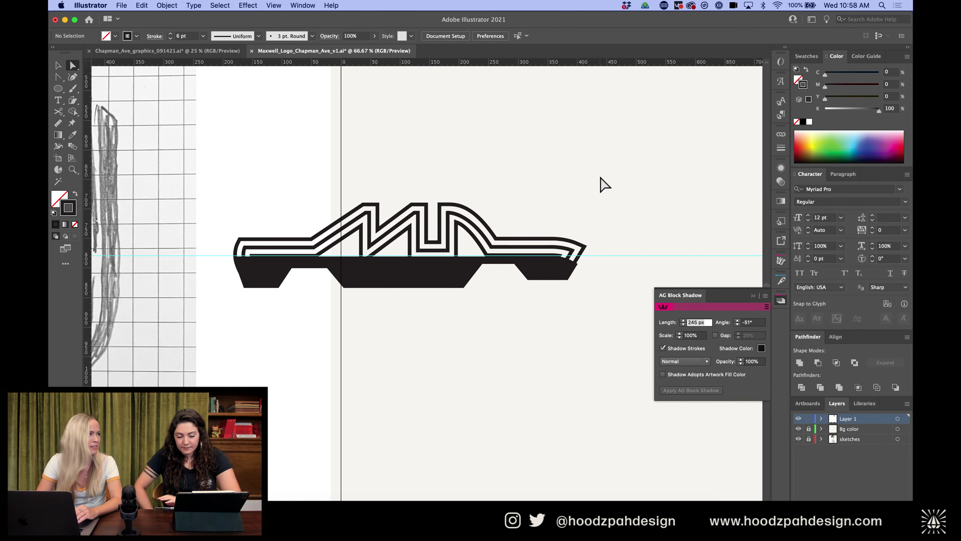
Lower the middle anchor of the outermost line's sloping roof curve to Y 700.7 px
key(super+plus)
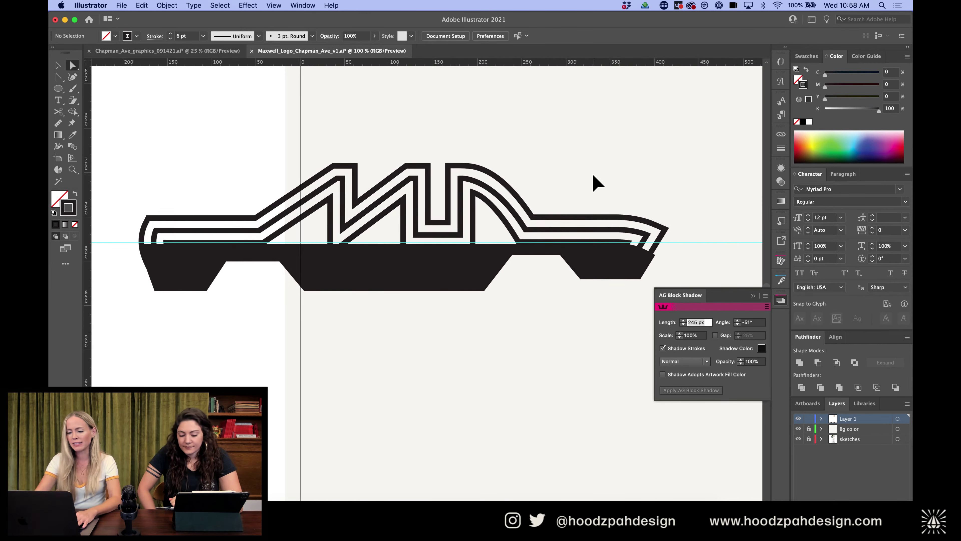
click(494, 173)
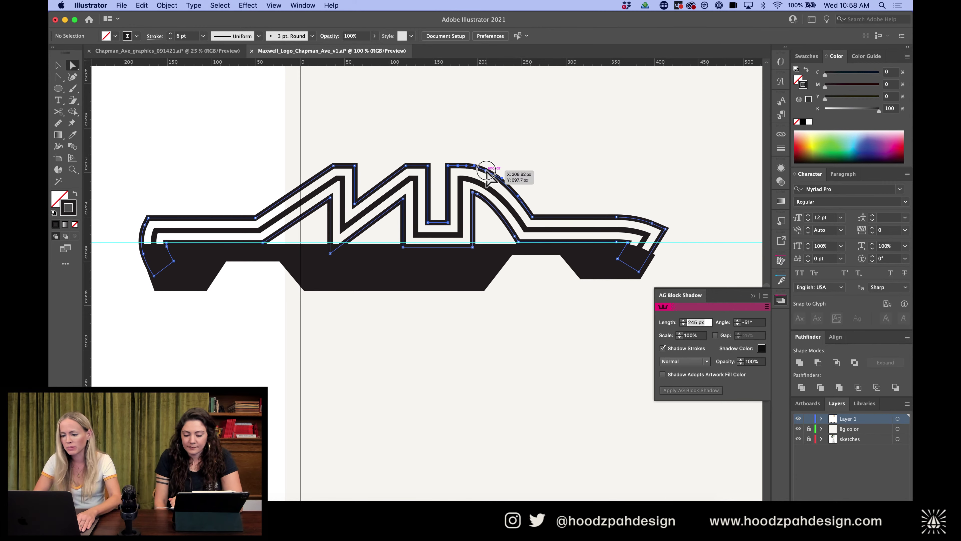
key(super+plus)
key(super+plus)
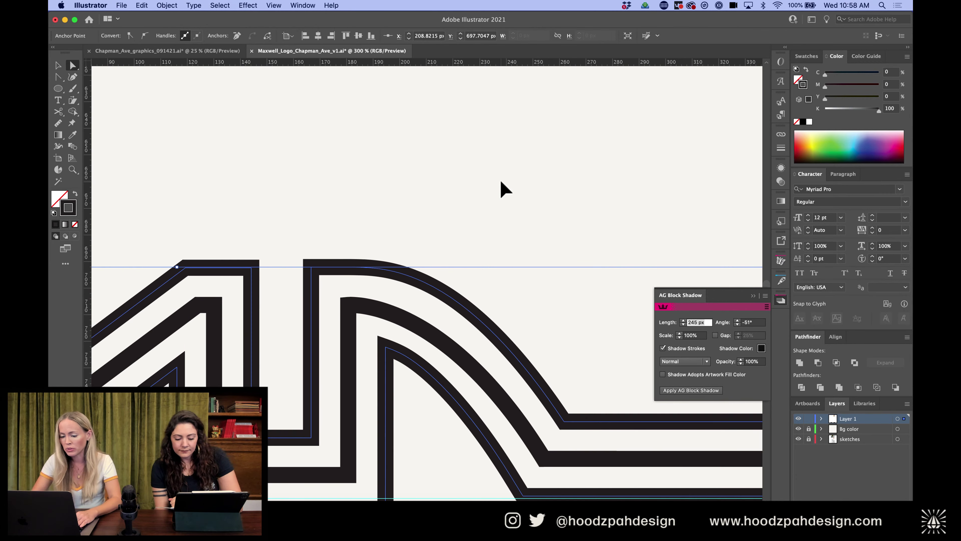
click(437, 281)
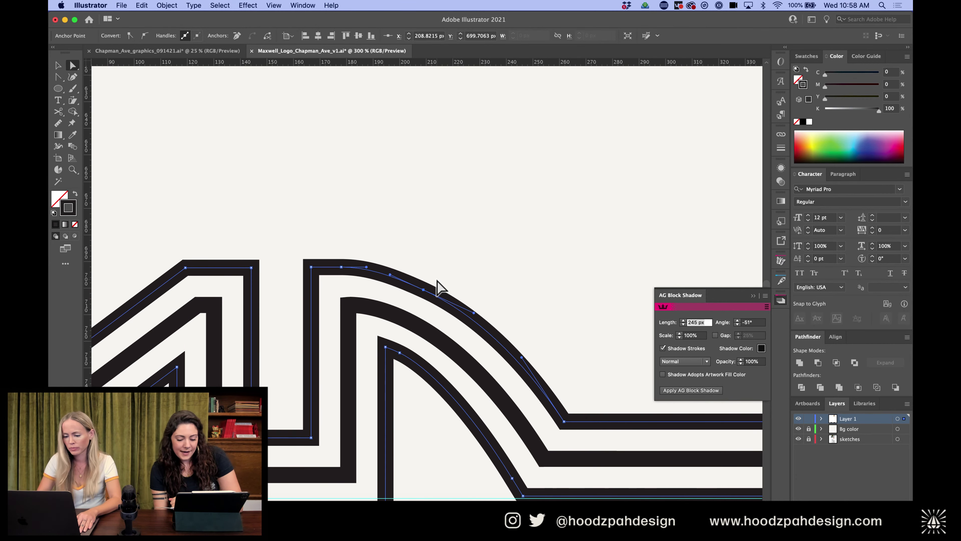
key(super+minus)
key(super+minus)
key(super+minus)
key(super+minus)
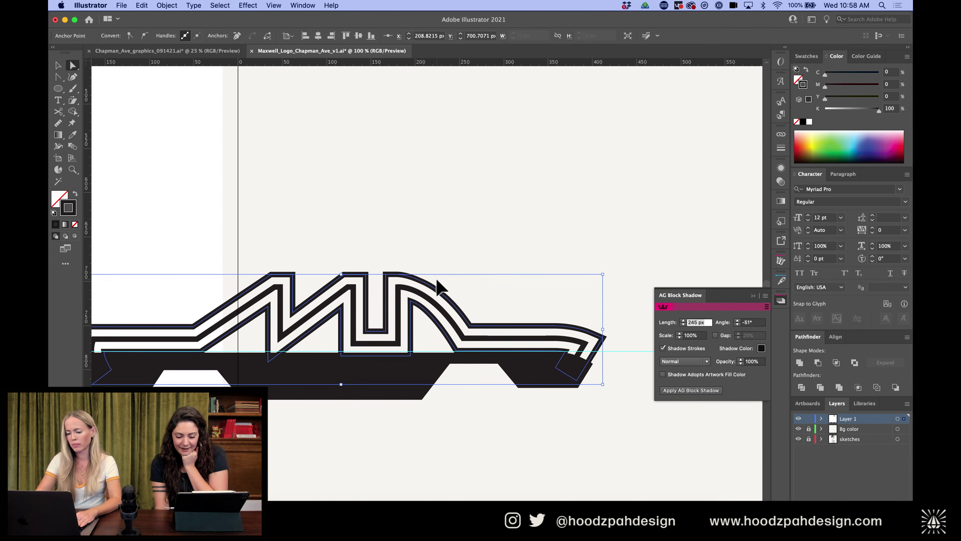
Pull a horizontal handle from the middle line's roof corner so the curve starts level while the vertical leg stays straight
key(super+plus)
key(super+plus)
key(super+plus)
key(super+plus)
key(super+plus)
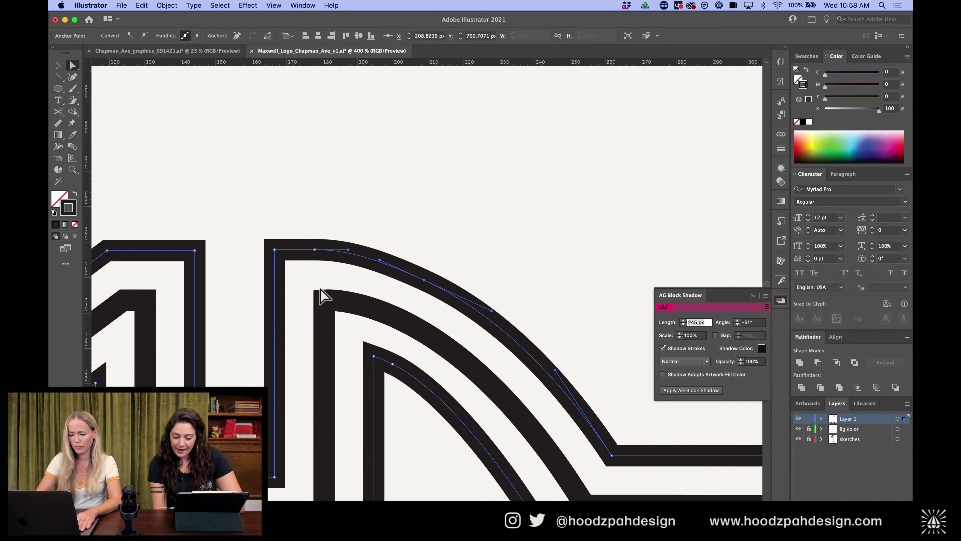
click(328, 306)
key(super+plus)
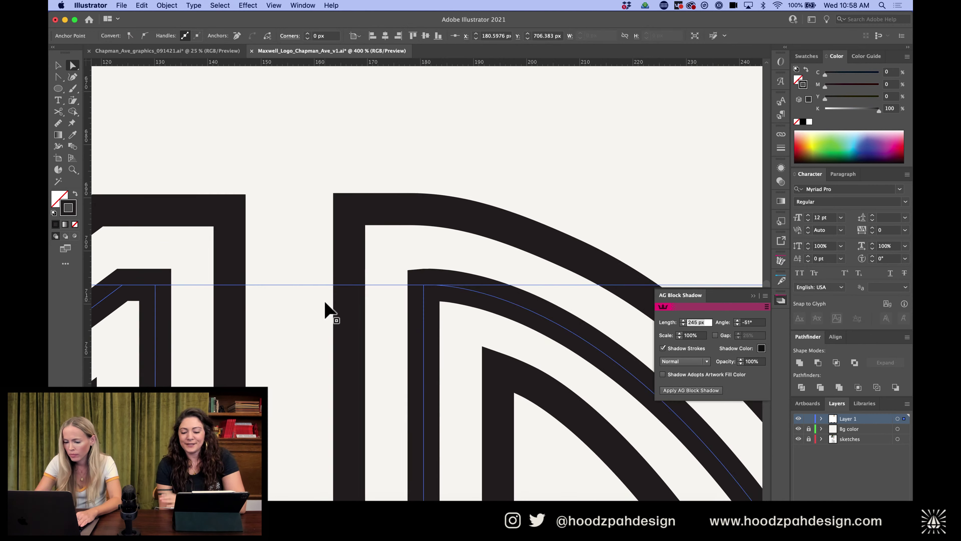
scroll(390, 291, right, 3)
scroll(390, 291, down, 1)
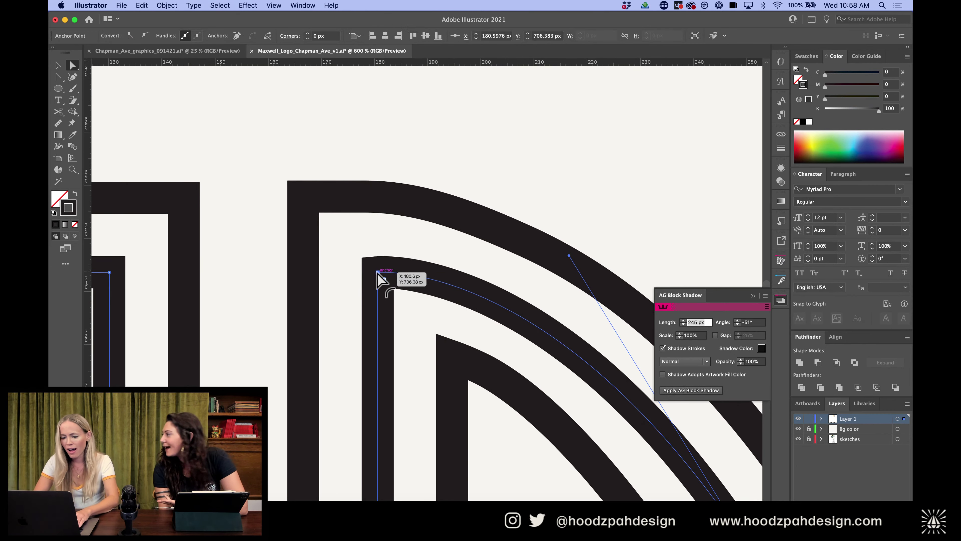
key(shift+c)
drag(379, 272, 437, 272)
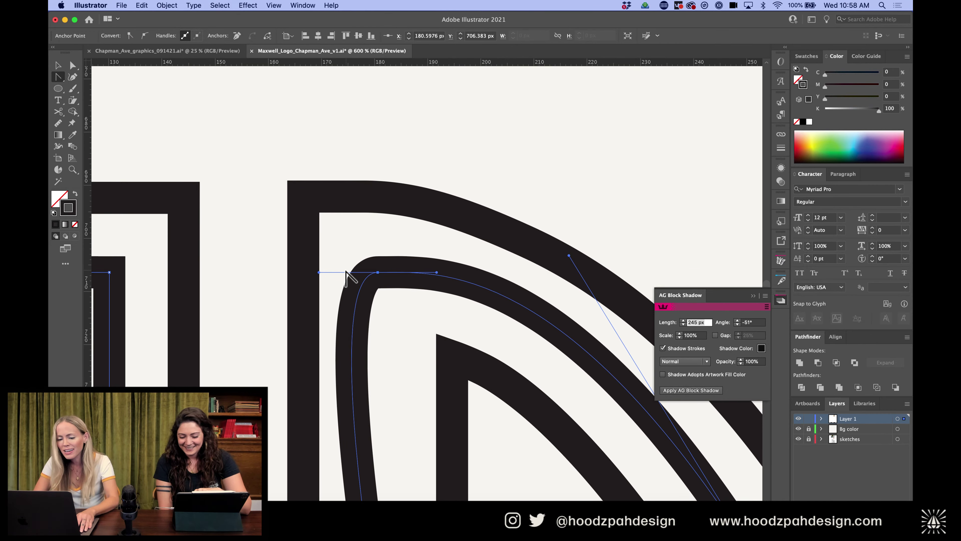
key(super+z)
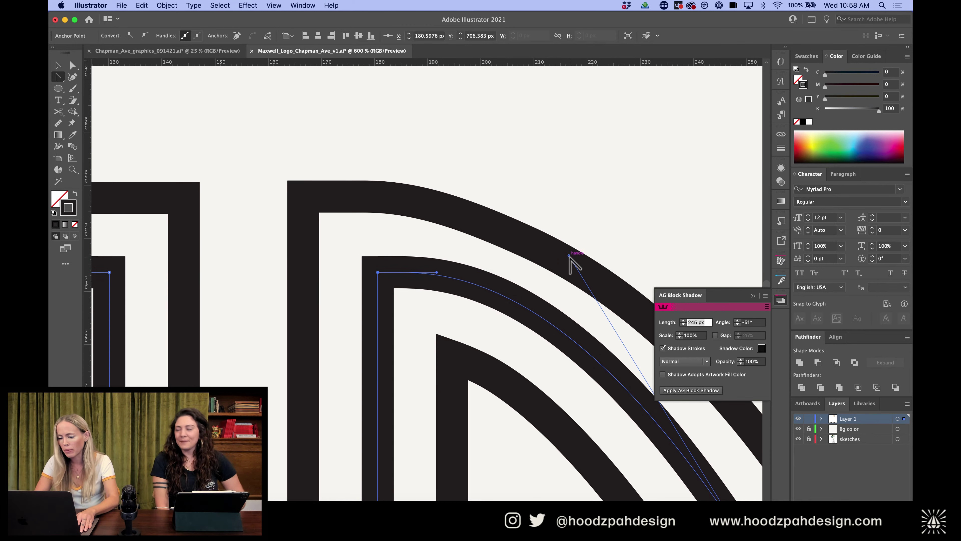
Shorten the lower handle of the middle line's roof curve and slightly lengthen its horizontal upper handle
drag(569, 256, 593, 298)
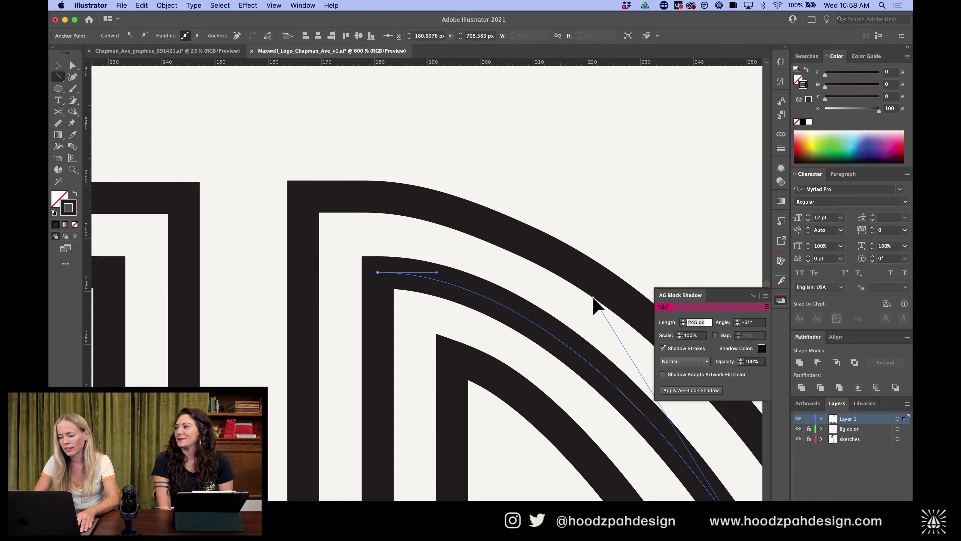
key(super+minus)
key(super+minus)
key(super+minus)
key(a)
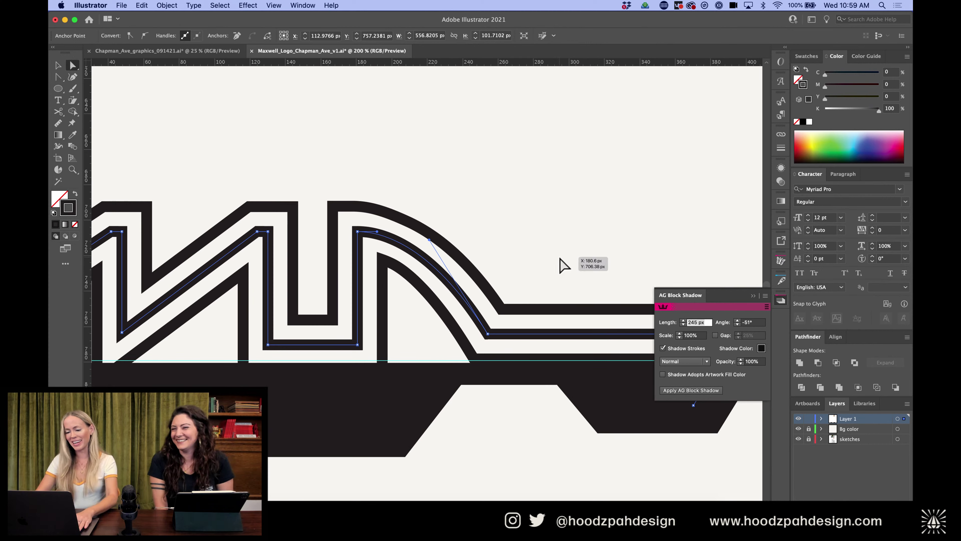
click(559, 264)
click(418, 246)
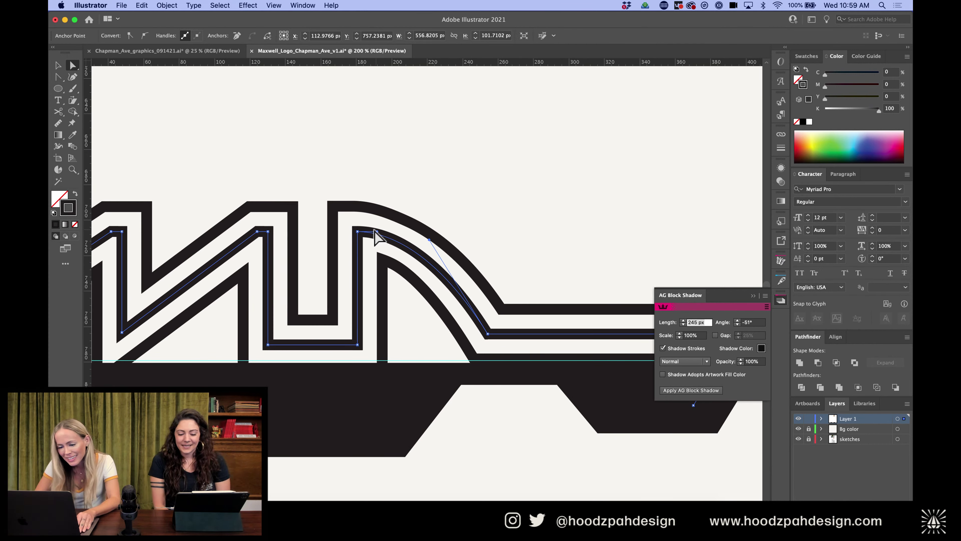
click(480, 209)
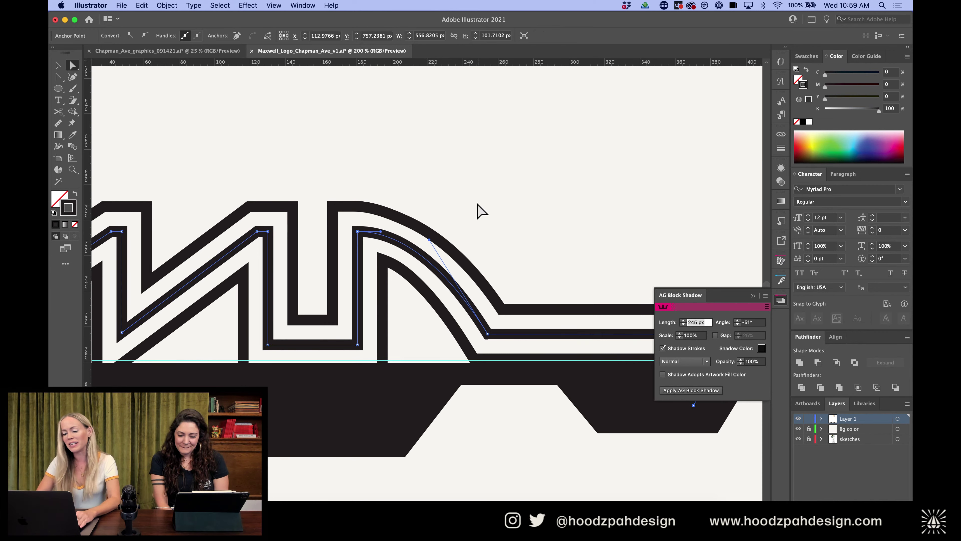
Shift the outermost roof curve's middle anchor to X 209.82 px and adjust its lower handle to smooth the curve
click(408, 221)
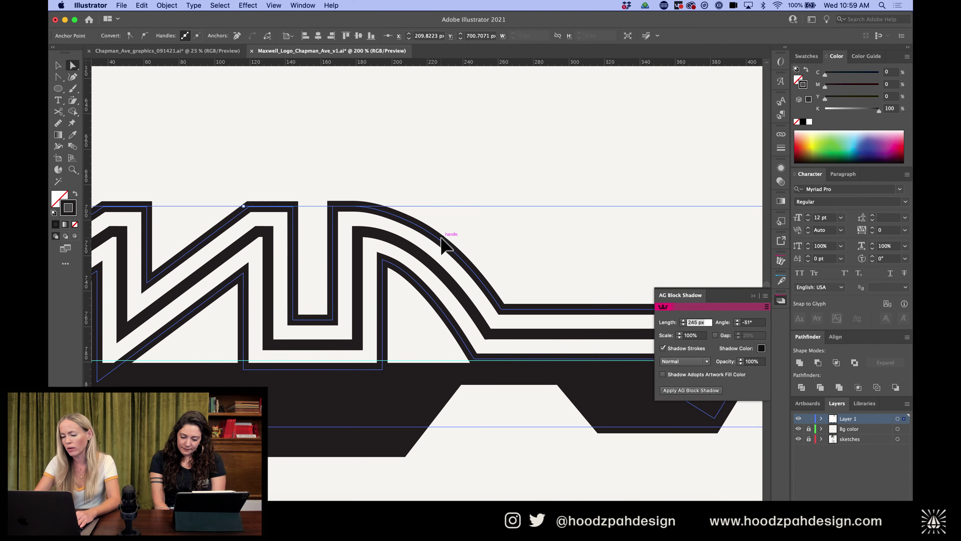
key(super+equal)
key(super+equal)
key(super+equal)
mouse_move(525, 328)
mouse_down()
mouse_move(509, 322)
mouse_move(536, 333)
mouse_up()
key(super+minus)
key(super+minus)
key(super+minus)
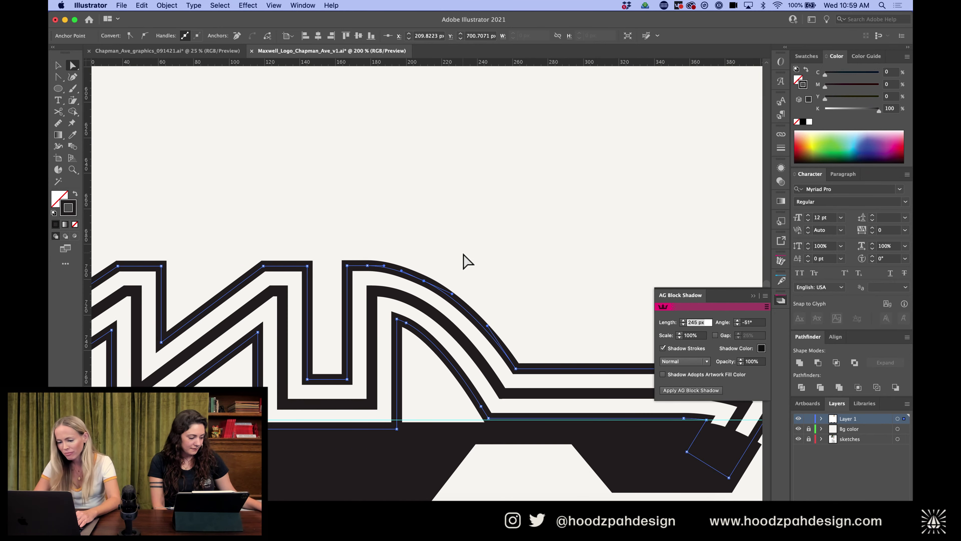
Select the middle line's top roof corner anchors and align them to the same height
key(super+equal)
key(super+equal)
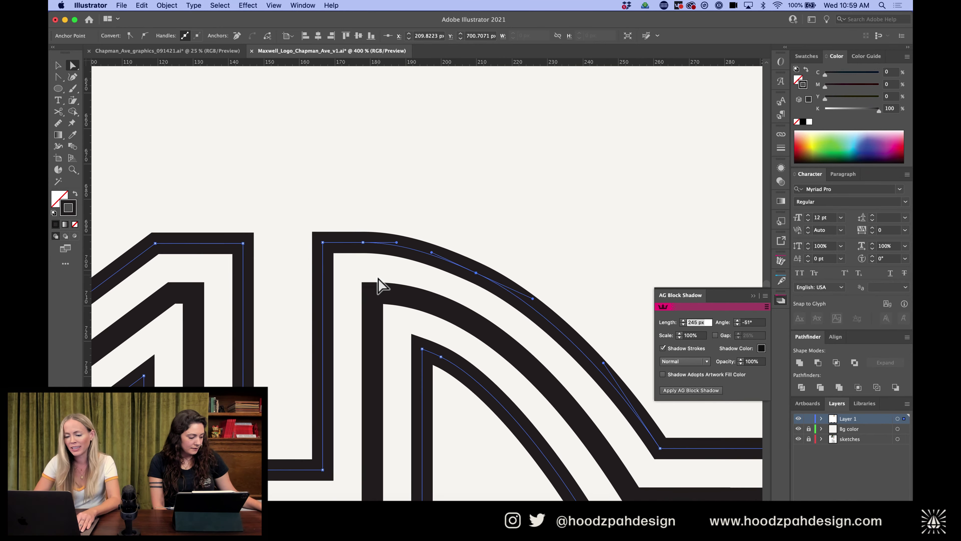
click(373, 292)
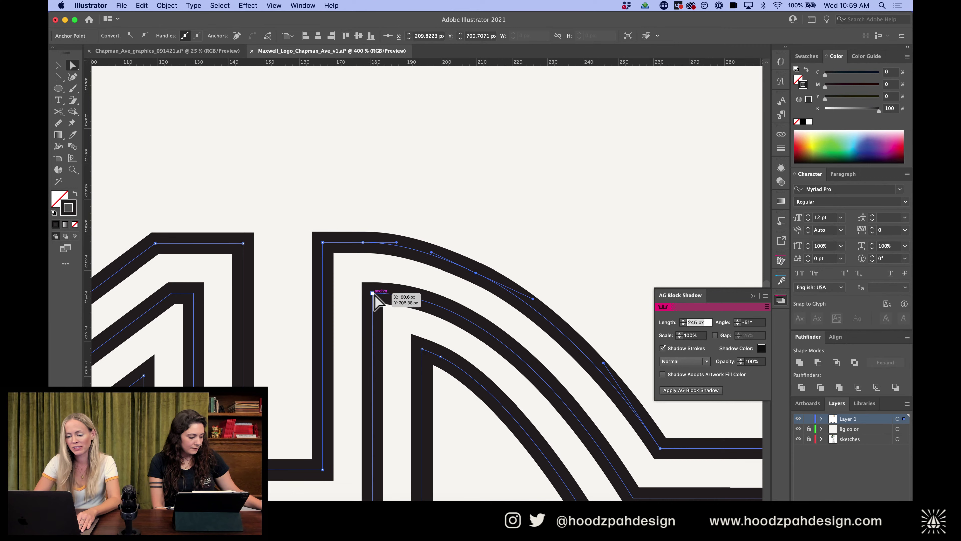
shift+click(193, 293)
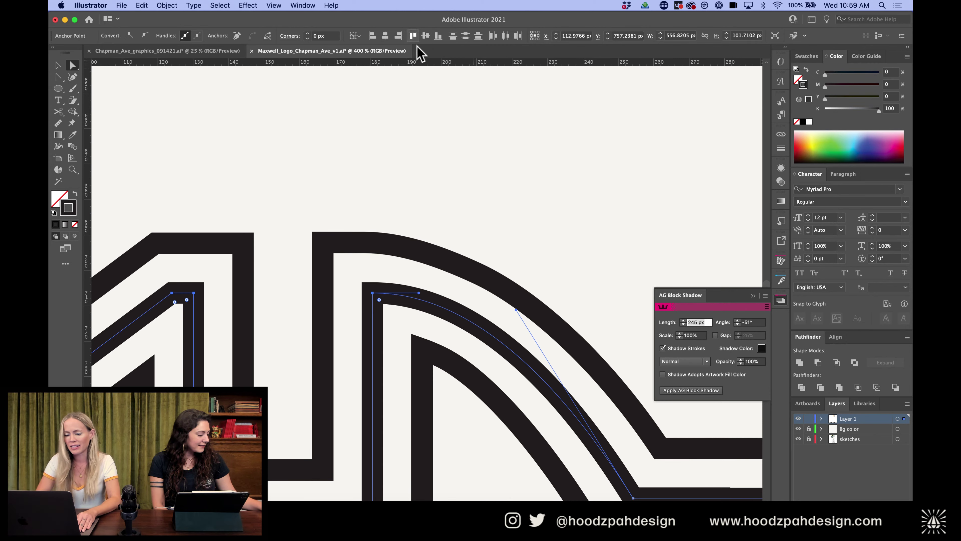
click(480, 199)
Lower the innermost line's roof corner anchor to Y 723.2 px so its curve starts flat, and compare it with the middle line
key(super+equal)
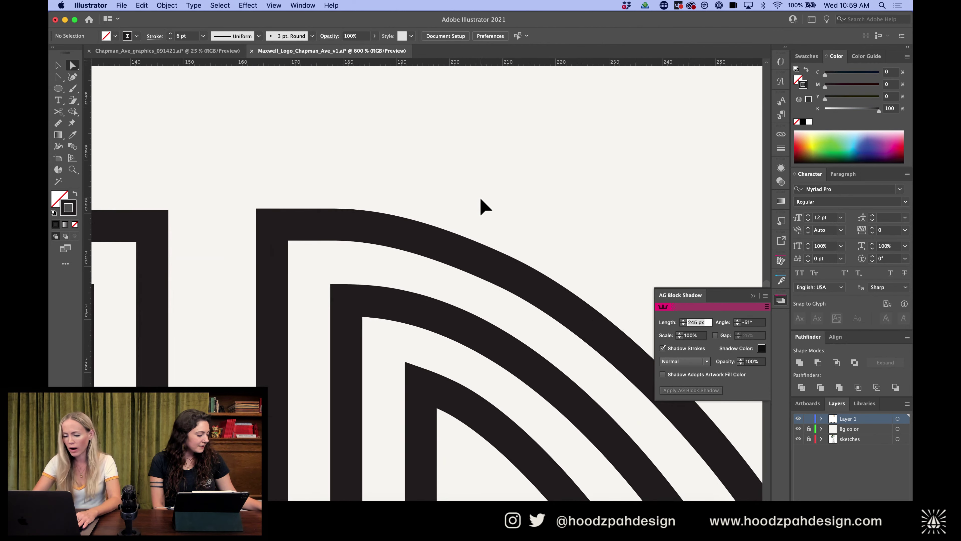
click(422, 385)
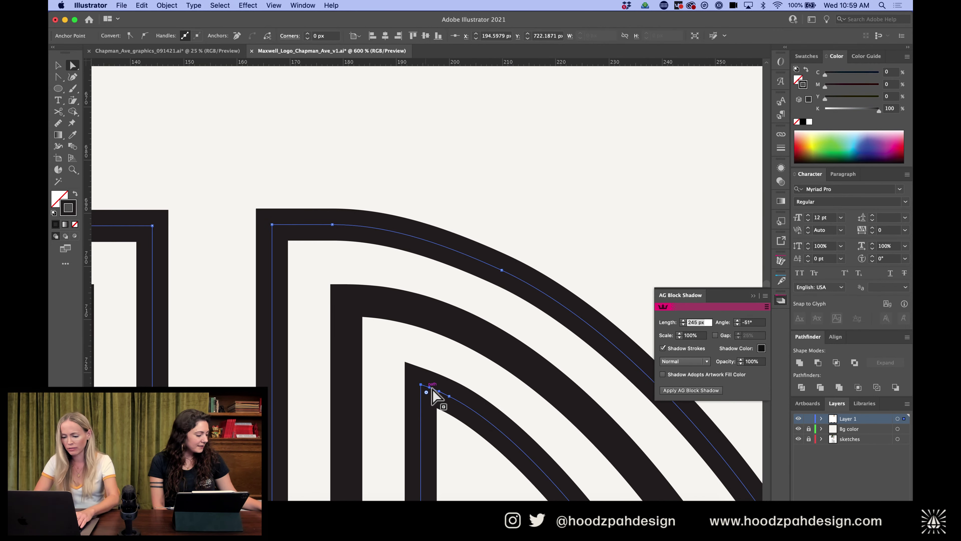
drag(425, 386, 430, 394)
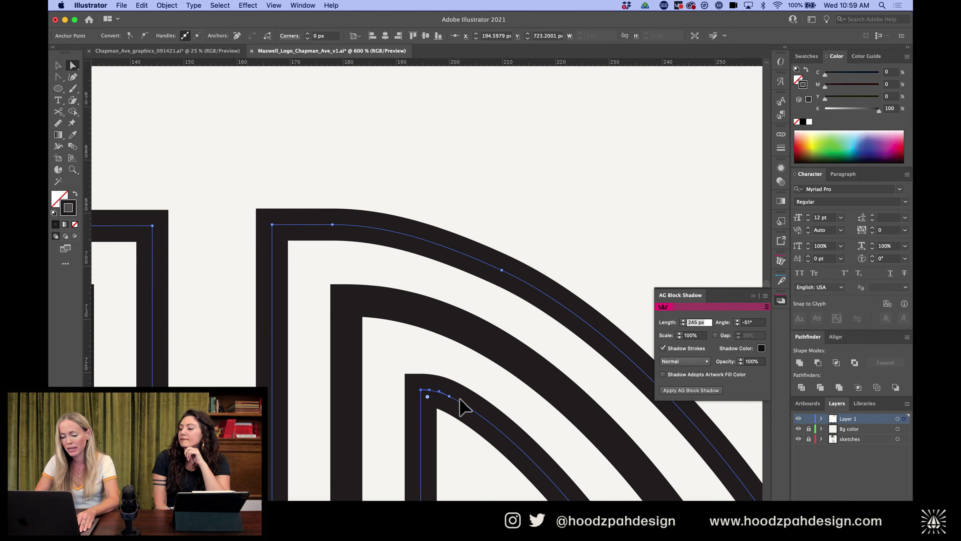
click(380, 306)
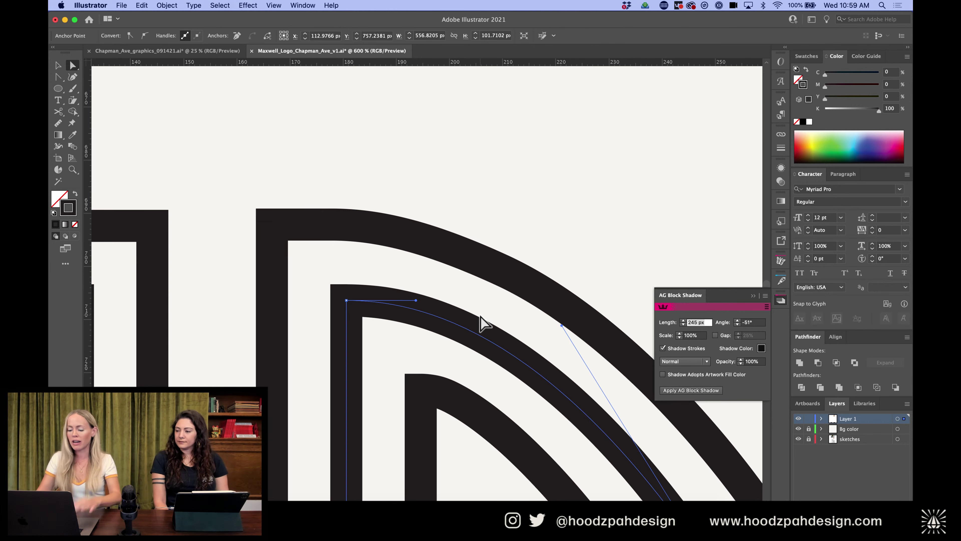
scroll(482, 320, down, 5)
click(484, 208)
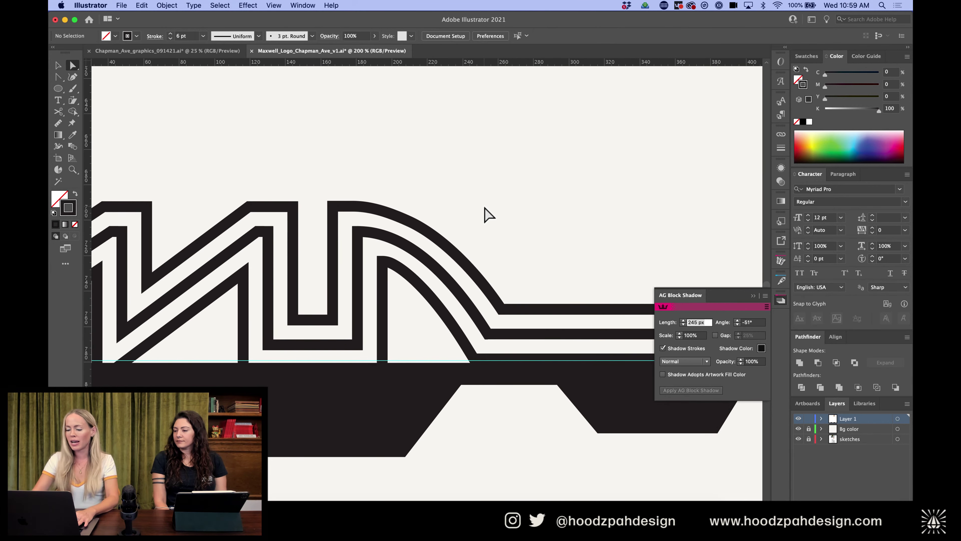
Move the innermost roof curve's second anchor farther down the slope to about X 202.8, Y 726.0 px and lengthen its lower handle
scroll(489, 214, up, 5)
click(329, 226)
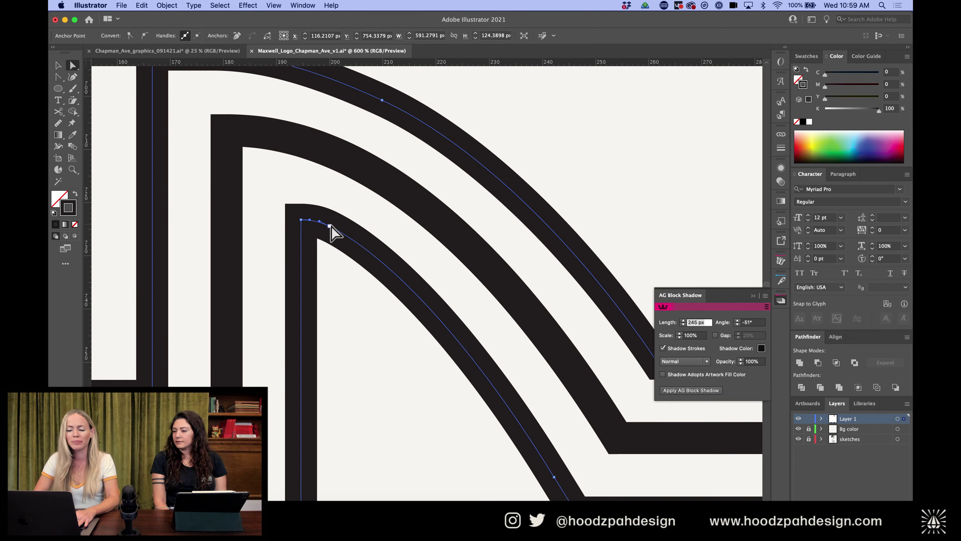
drag(329, 226, 403, 265)
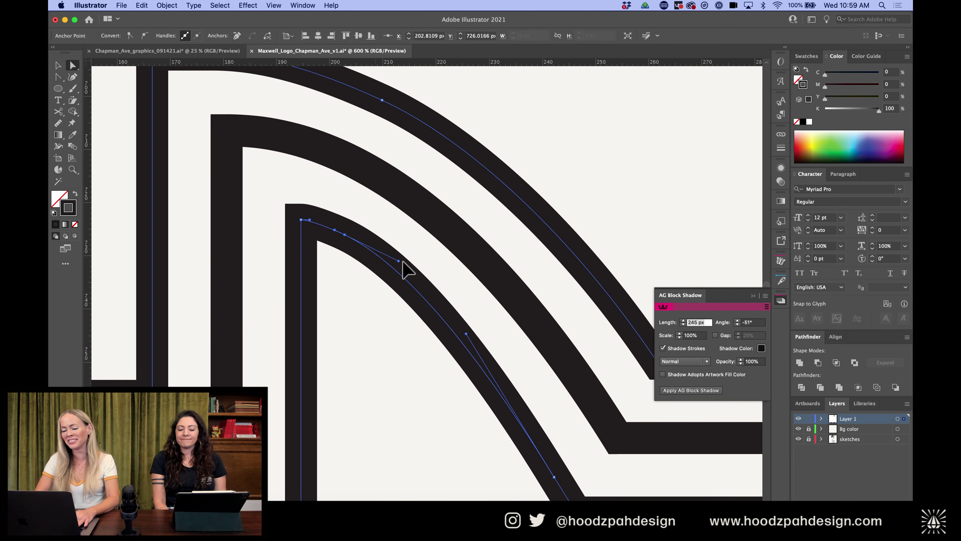
click(309, 220)
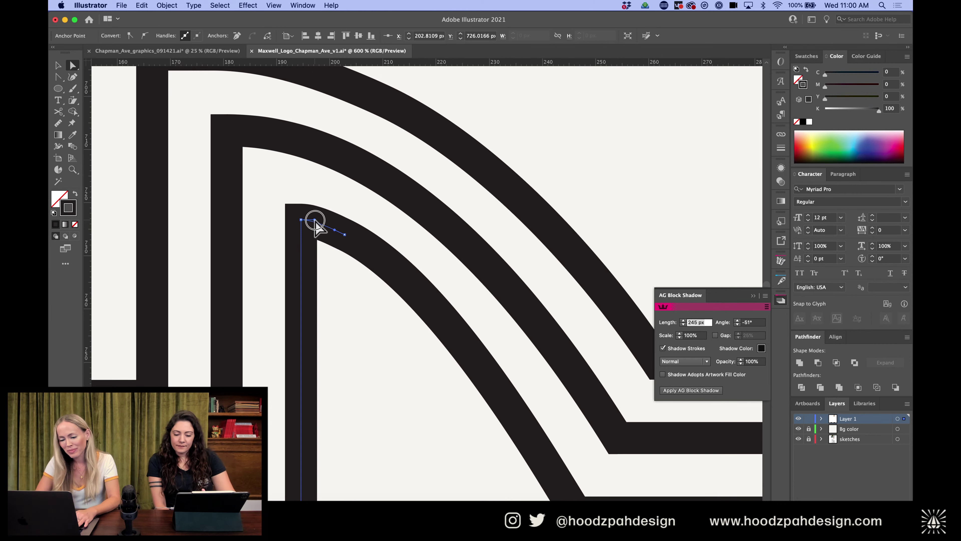
click(309, 220)
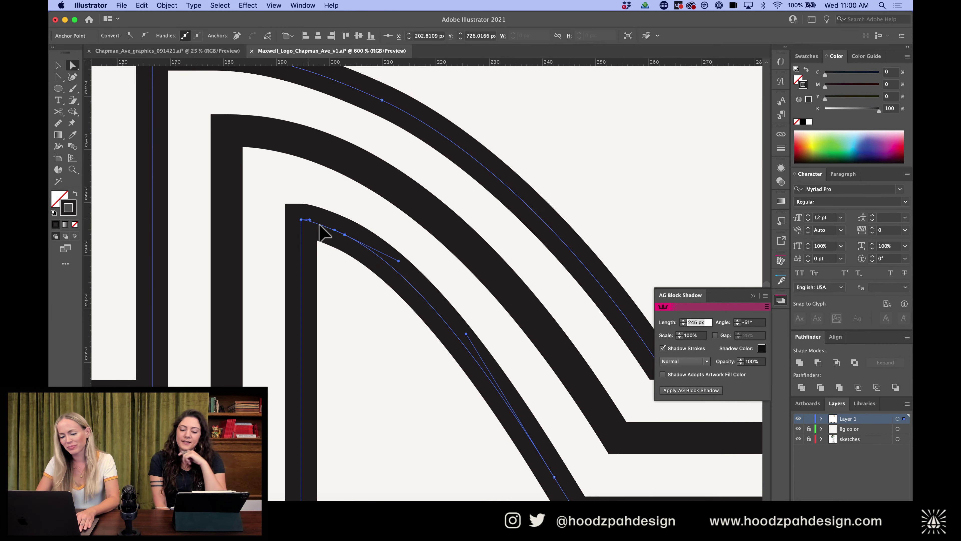
Clear the selection and examine how the three roof curves run together on the whole car
key(super+1)
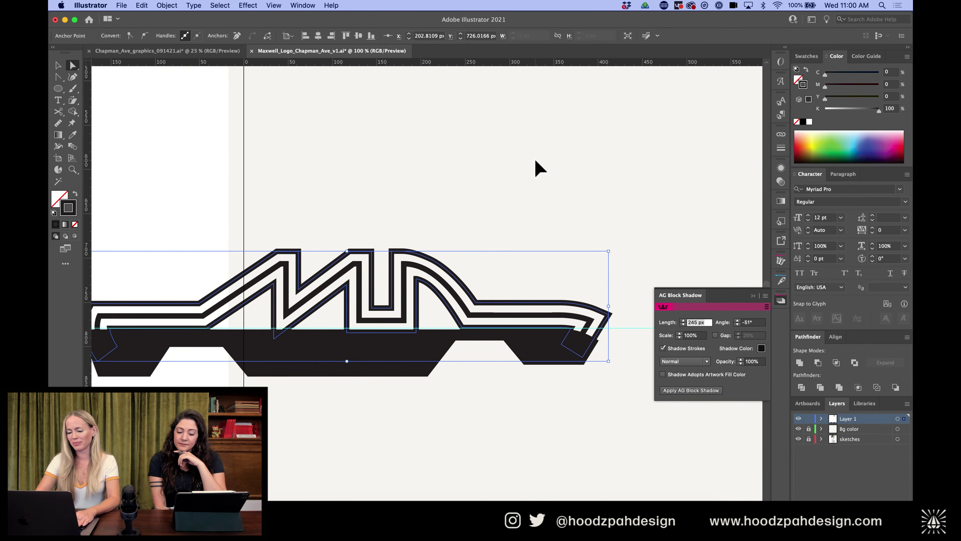
click(535, 161)
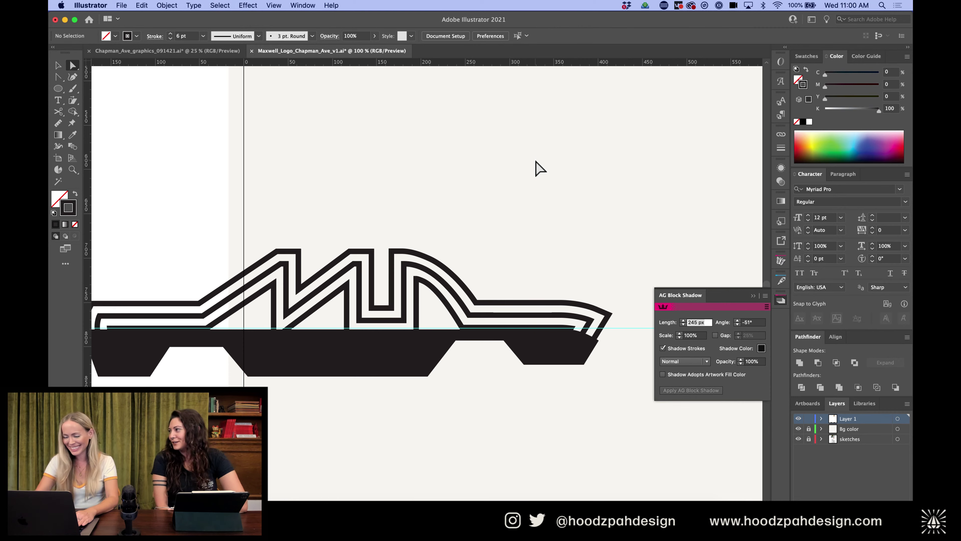
key(super+minus)
key(super+minus)
key(super+equal)
key(super+equal)
key(super+equal)
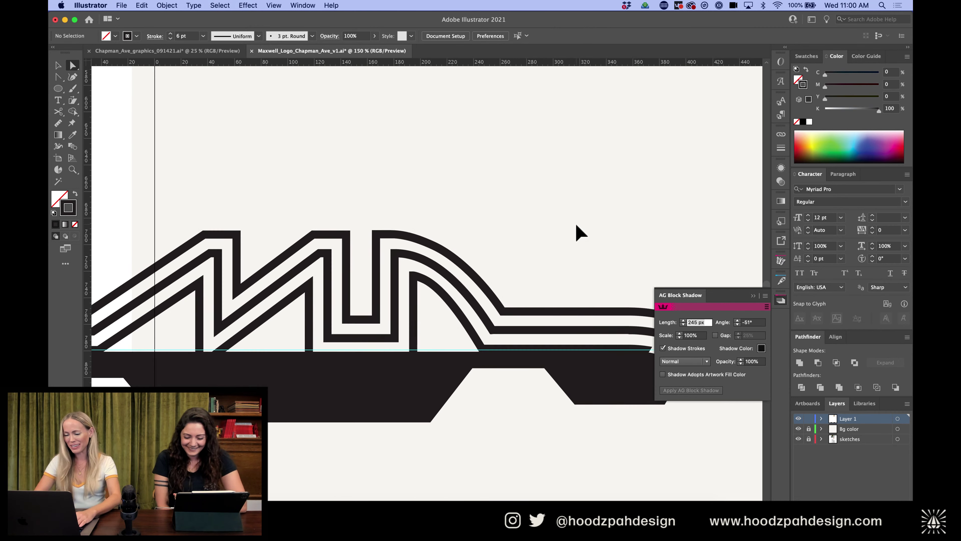
Examine the car's underbody and pointed end close up and against the whole silhouette
scroll(578, 249, right, 5)
click(524, 381)
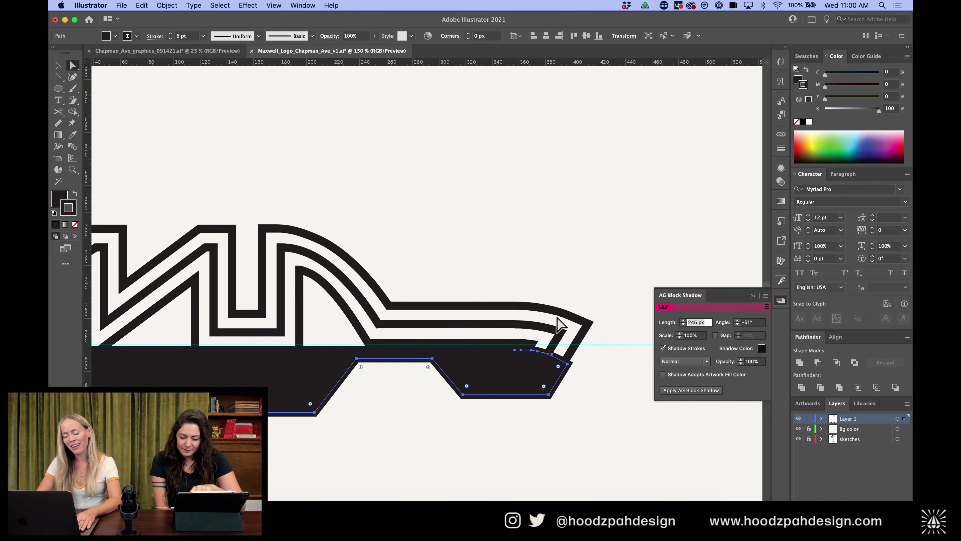
key(super+minus)
key(super+minus)
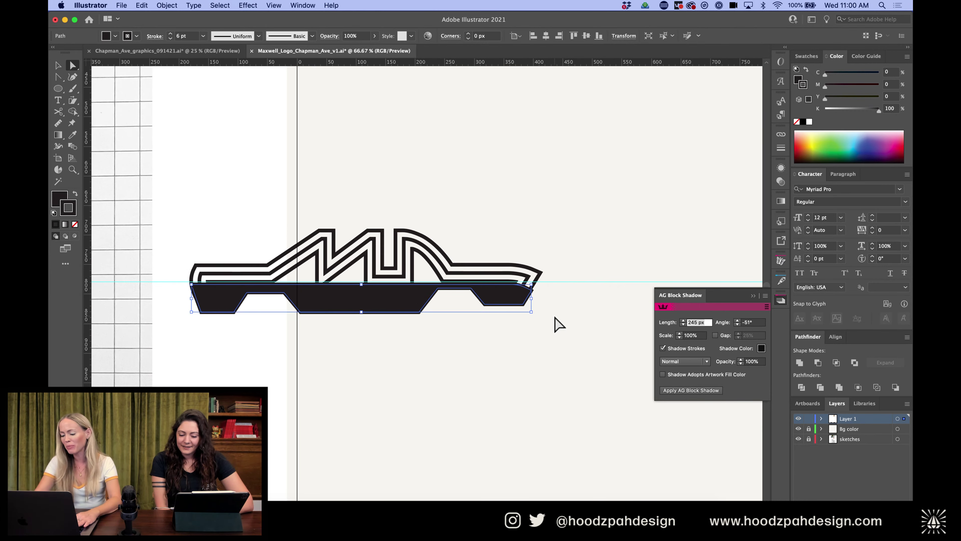
key(super+equal)
key(super+equal)
scroll(662, 286, right, 4)
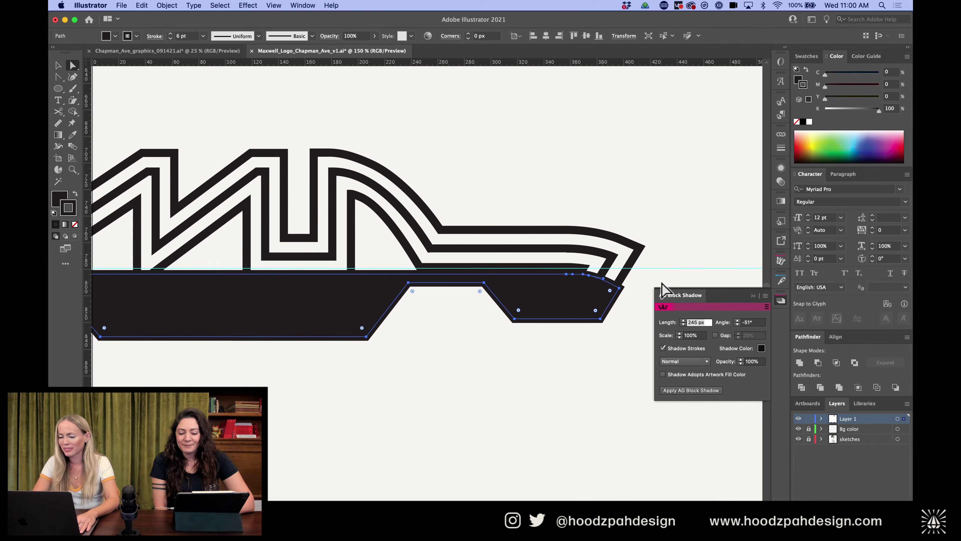
key(super+minus)
key(super+minus)
key(super+minus)
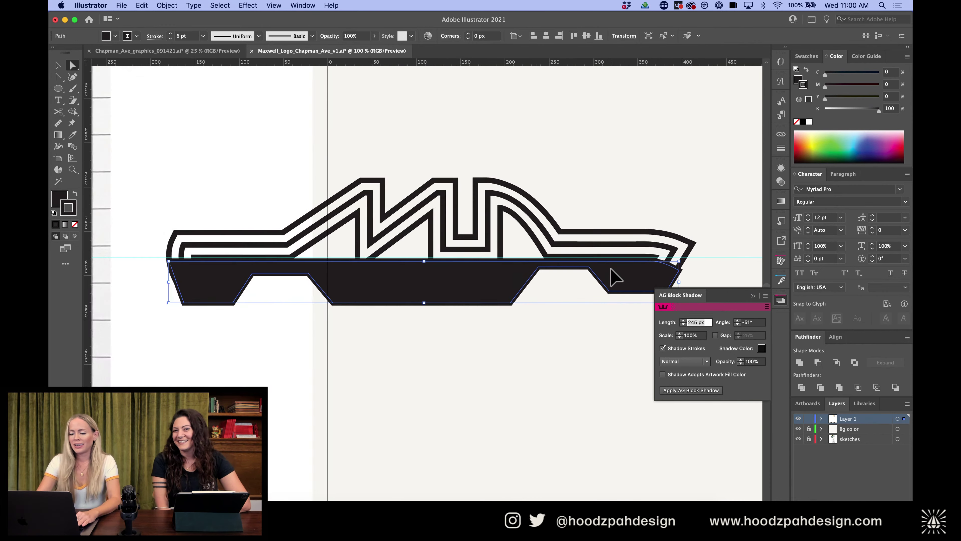
key(super+equal)
key(super+equal)
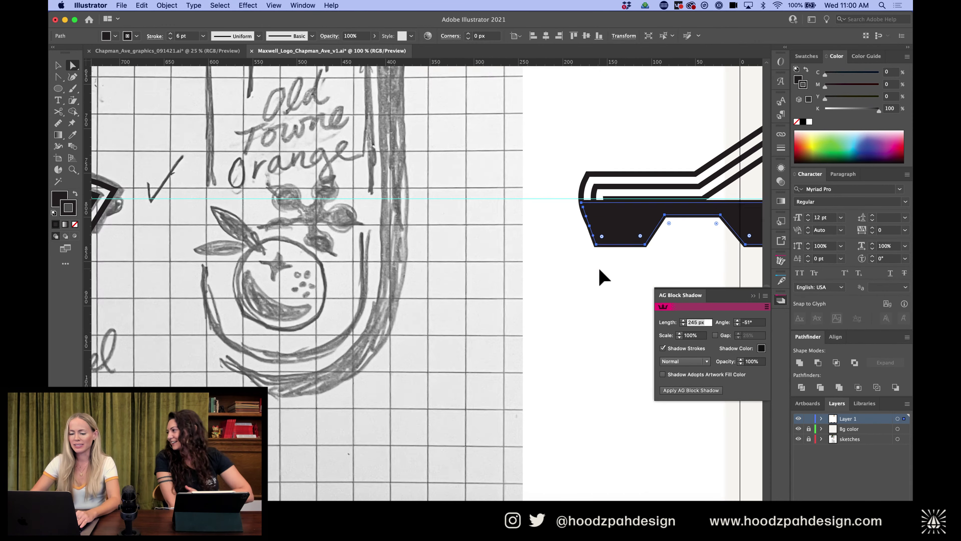
Draw a black circle about 80.5 px in diameter, centred over the sketched right wheel of the car copy on the sketch
scroll(580, 272, left, 2)
scroll(580, 273, left, 3)
scroll(537, 266, up, 1)
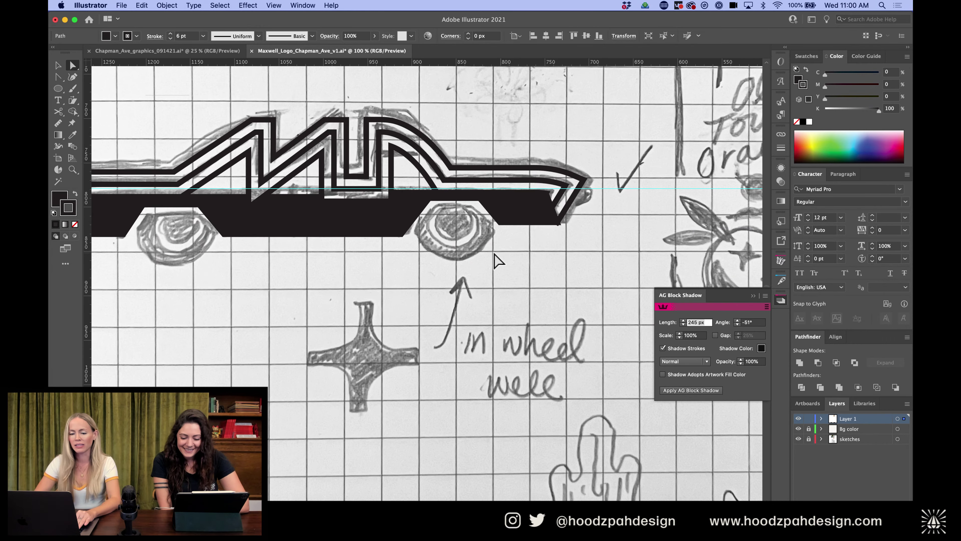
click(59, 90)
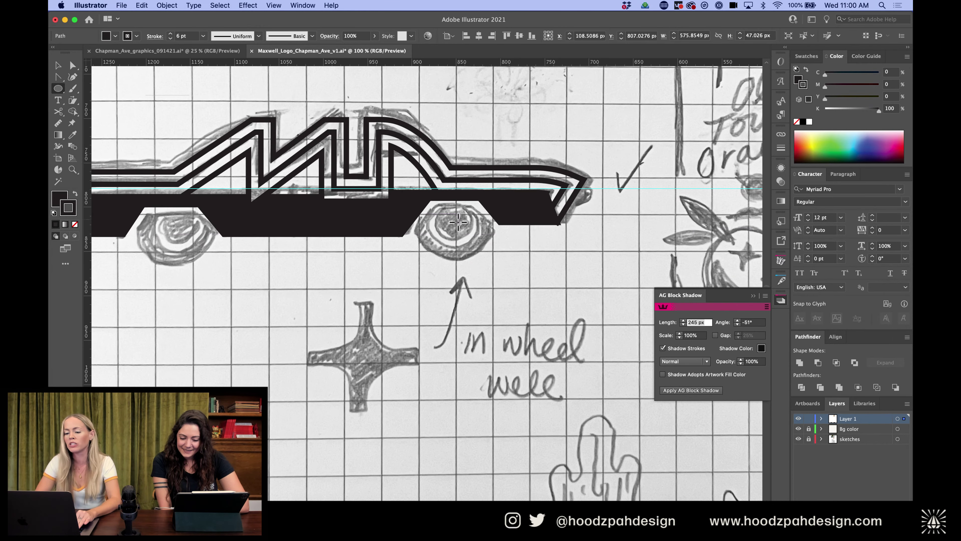
drag(455, 223, 420, 184)
key(super+equal)
key(v)
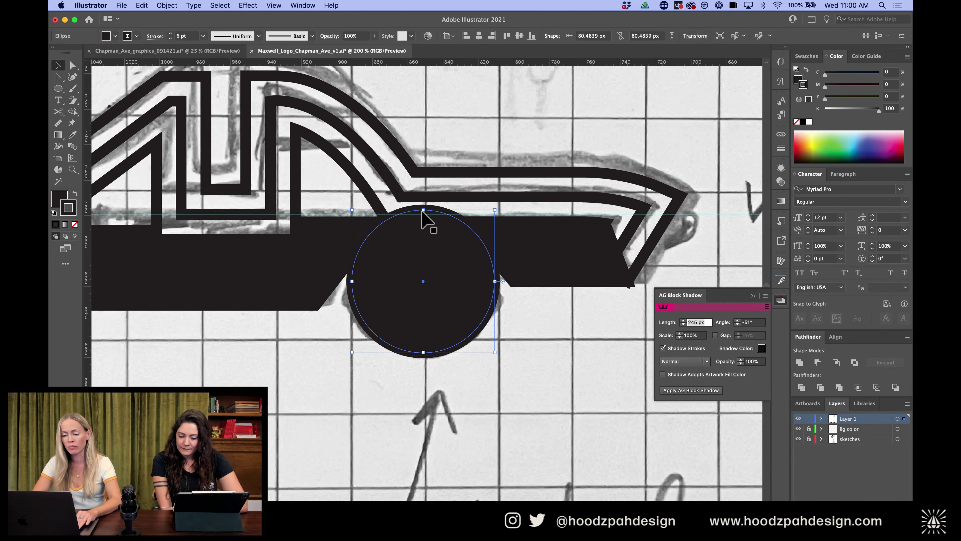
Add a concentric inner circle about 50.7 px across inside the wheel and give it a white stroke
drag(423, 209, 424, 242)
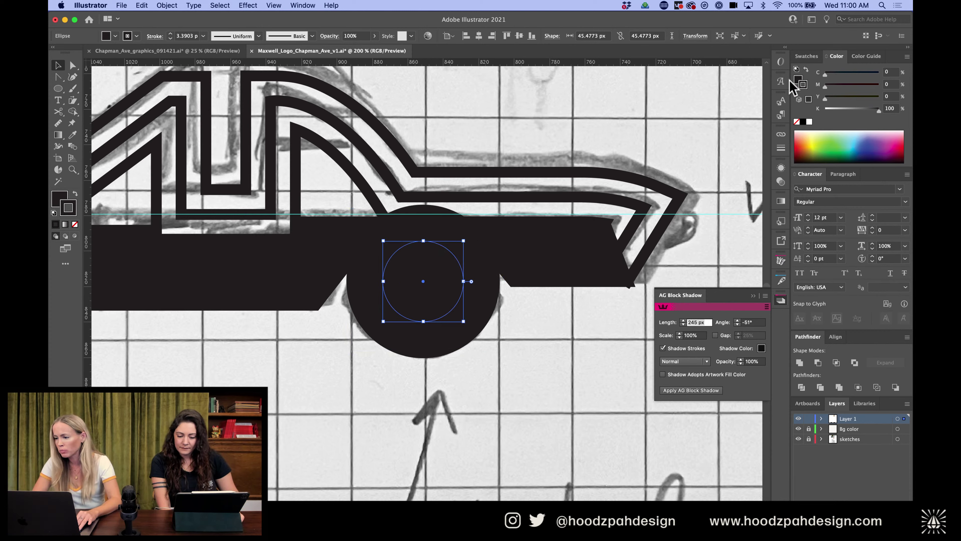
click(809, 122)
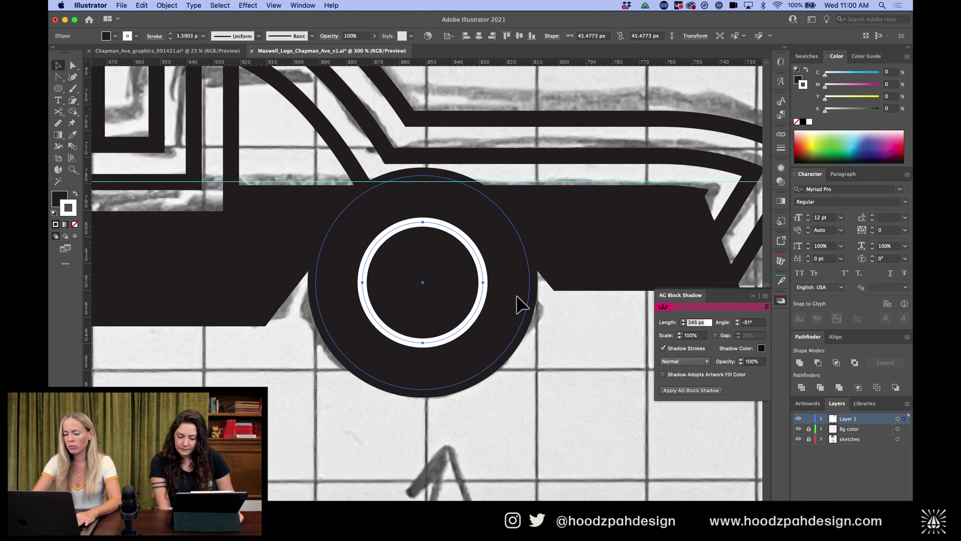
key(super+equal)
drag(485, 282, 491, 282)
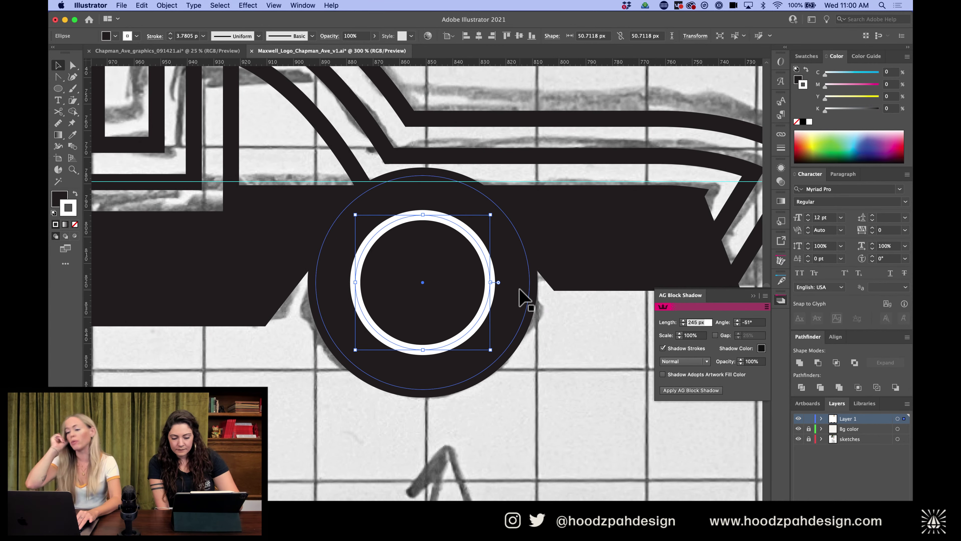
click(573, 335)
click(461, 305)
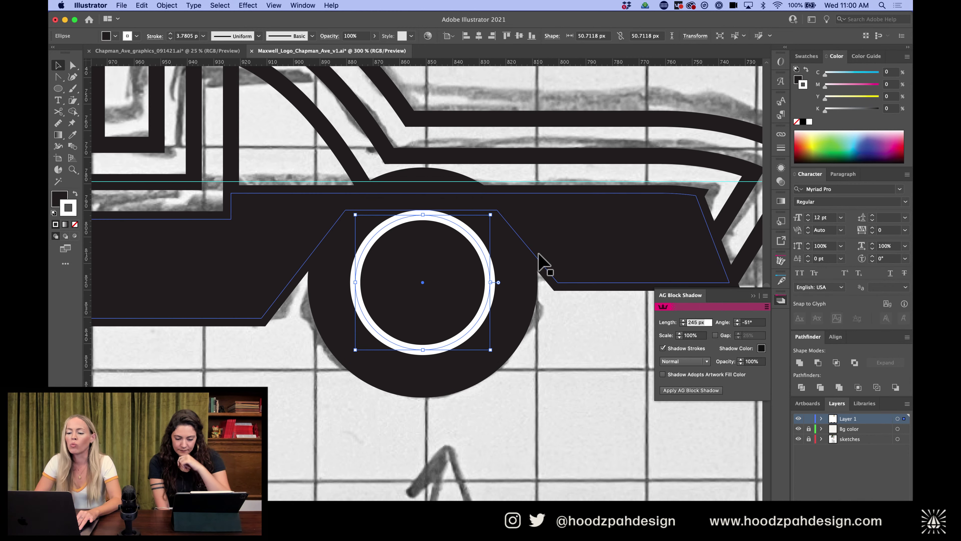
Offset the solid underbody path by 10 px with miter joins
click(541, 267)
click(552, 318)
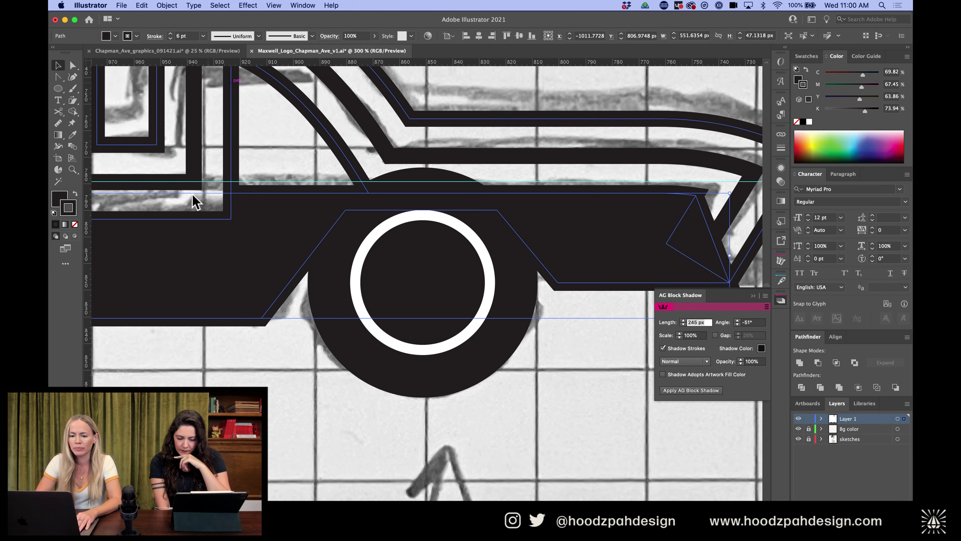
click(167, 6)
mouse_move(191, 244)
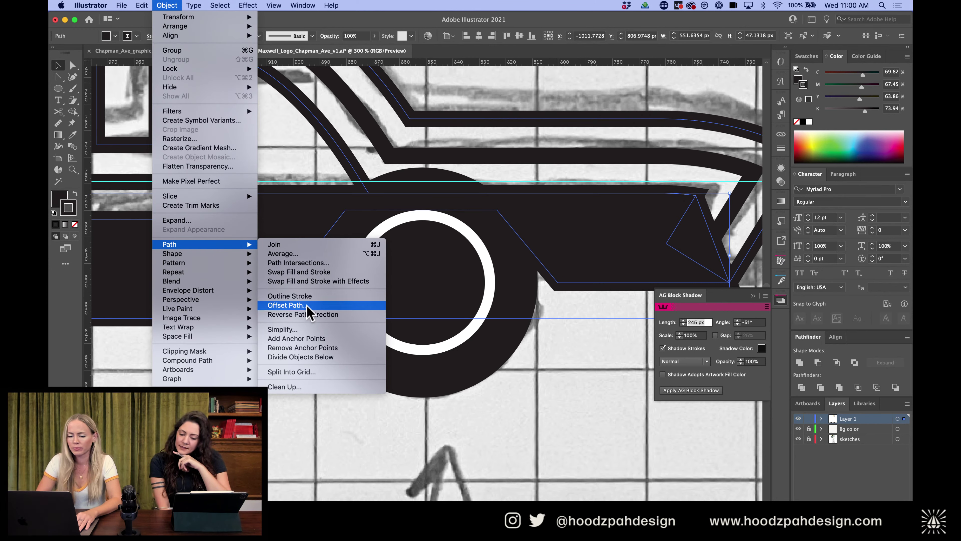
click(286, 305)
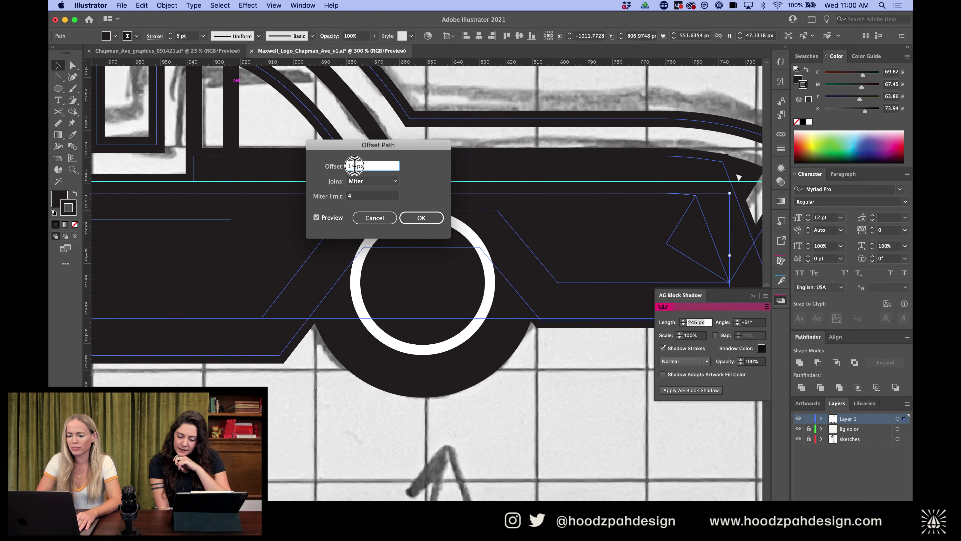
text(0)
click(360, 196)
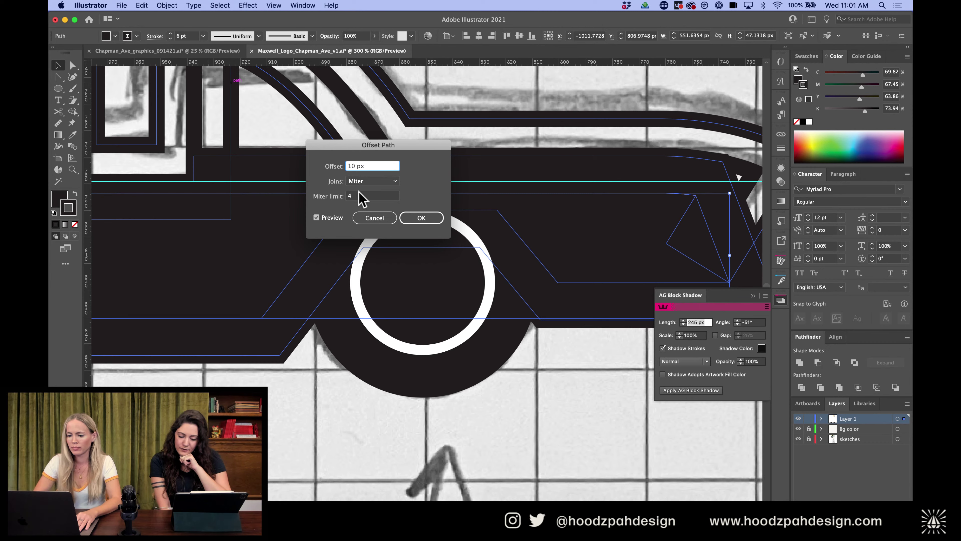
click(436, 220)
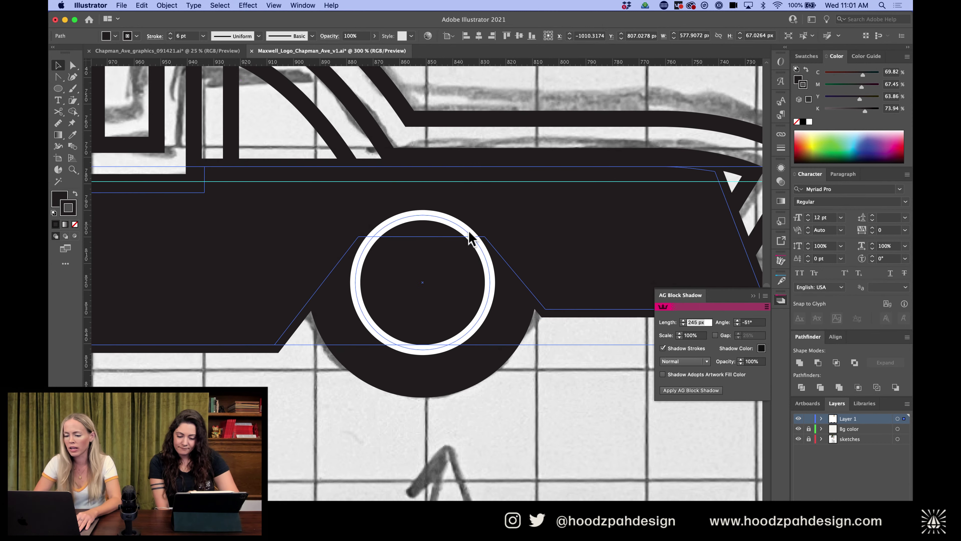
Bring the offset underbody shape in front of the wheel and select its lower wheel-well corner
shift+click(492, 273)
shift+click(726, 279)
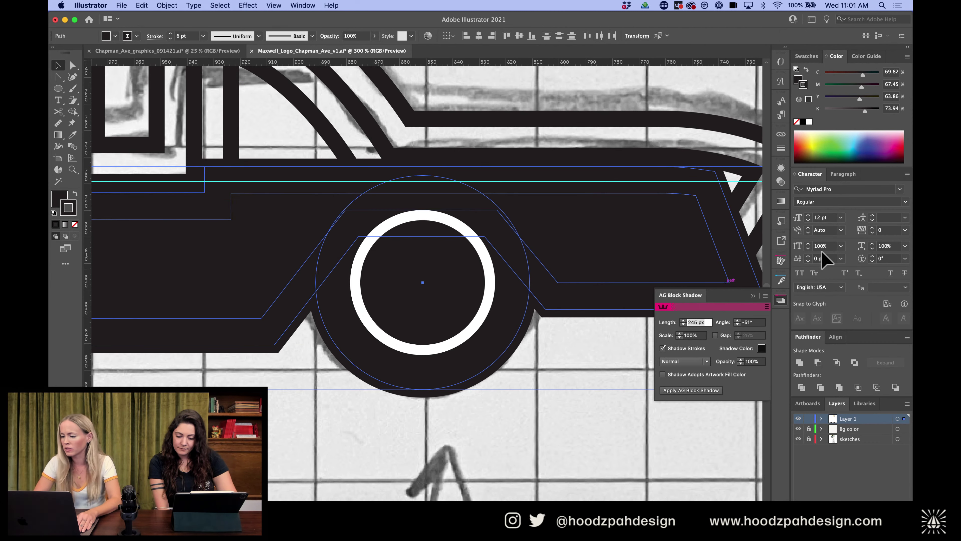
click(799, 362)
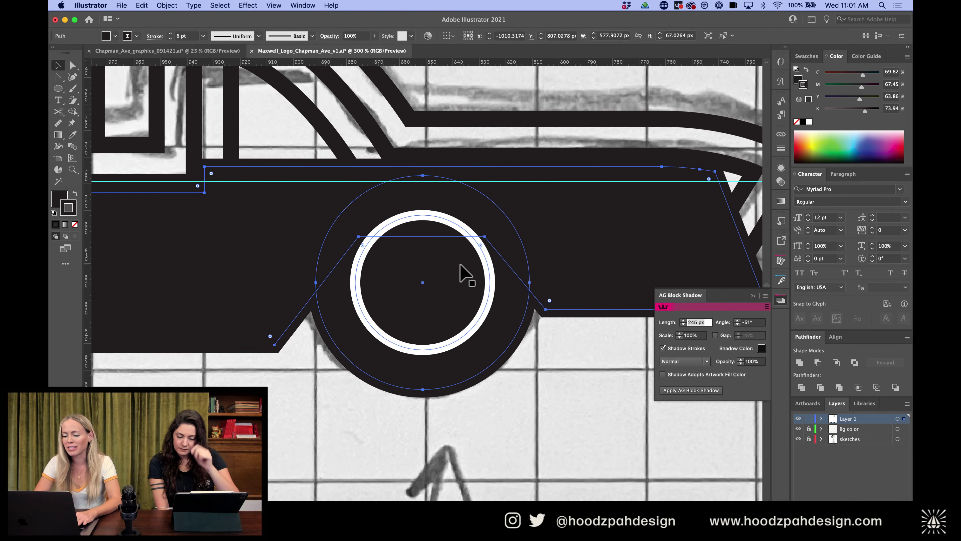
click(559, 377)
click(554, 282)
click(556, 293)
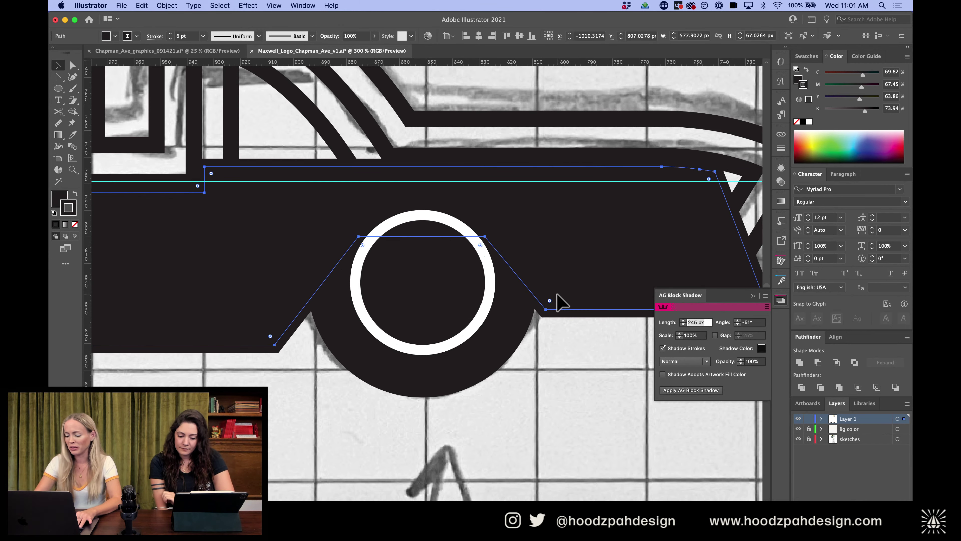
key(shift+super+bracketright)
click(547, 386)
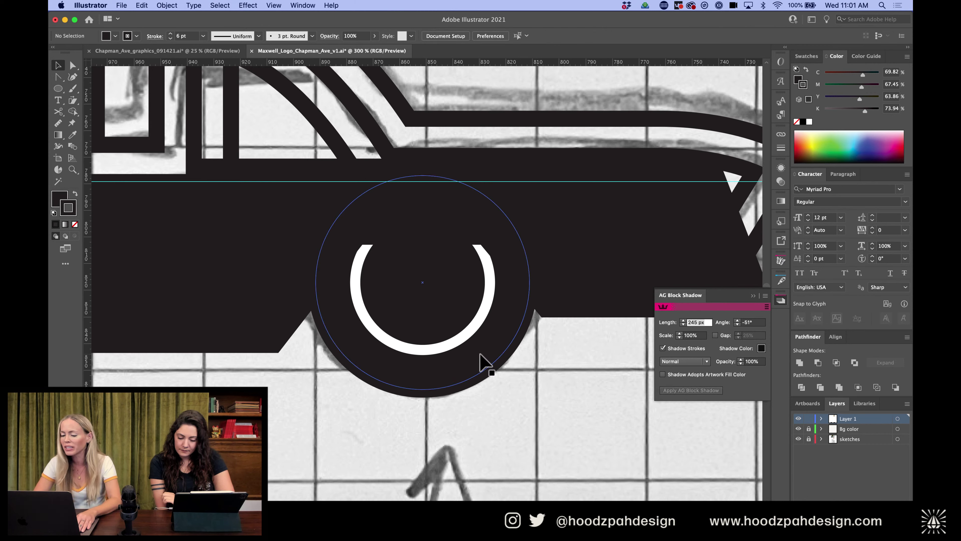
key(a)
click(542, 319)
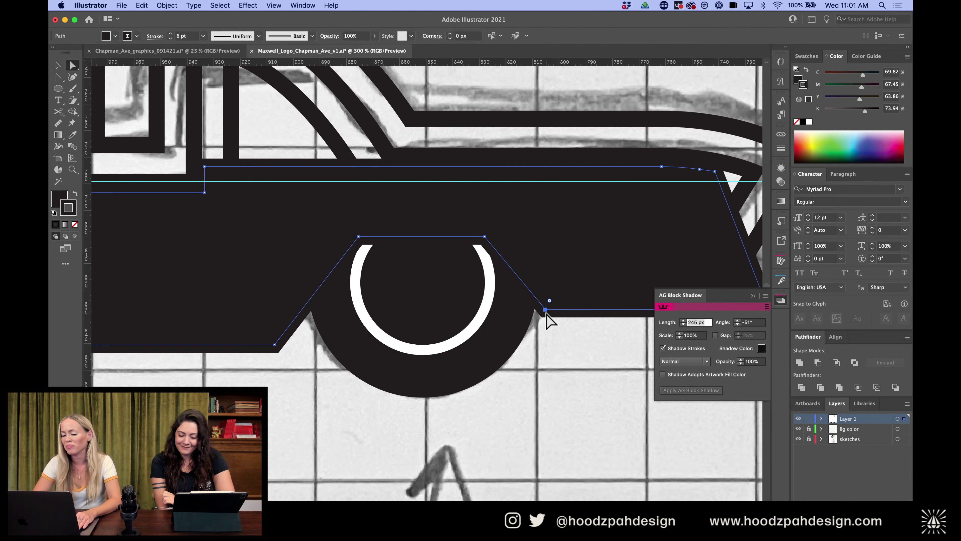
Undo the underbody offset and its stacking change, back to the plain wheel with its white ring
key(super+h)
key(super+z)
key(super+z)
key(super+z)
key(super+z)
key(super+z)
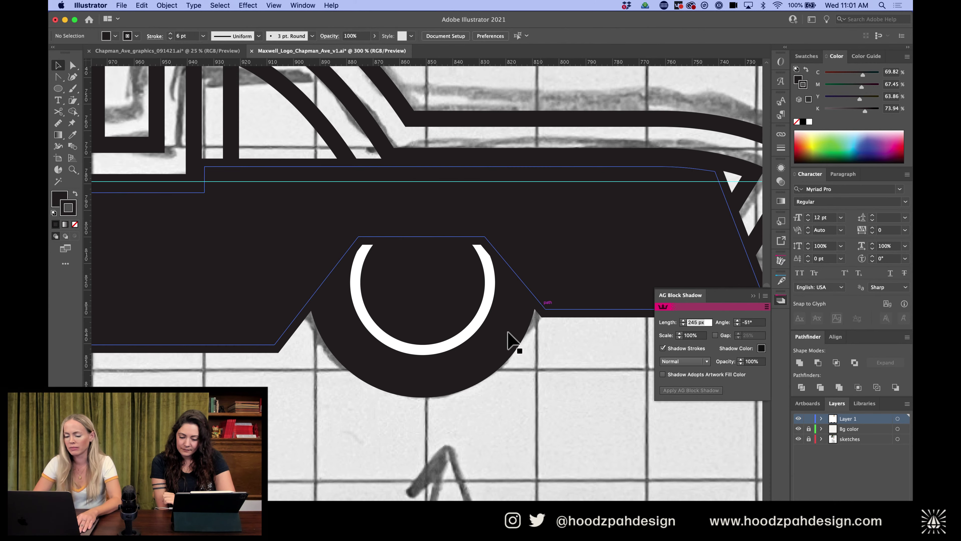
key(super+minus)
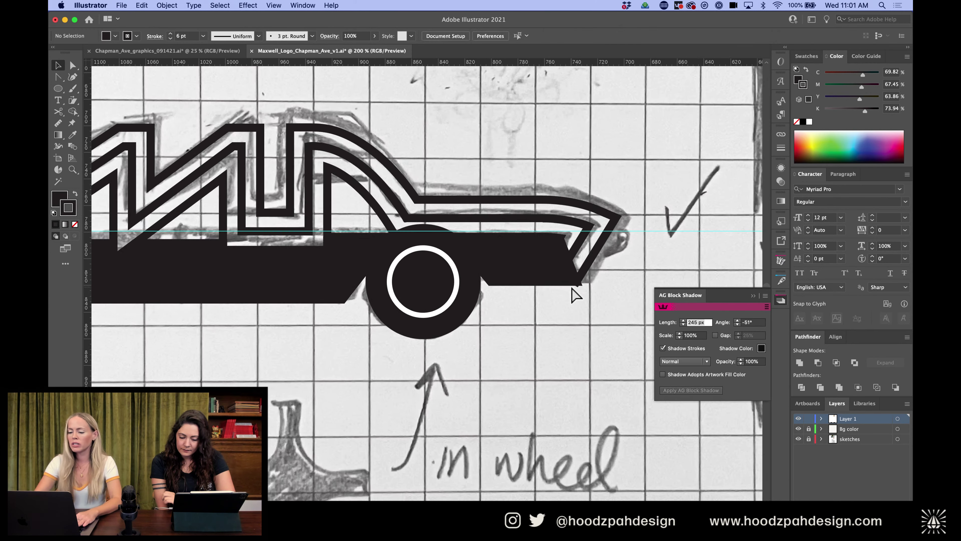
Draw a circle about 53.8 px across in the sketched star's upper-right curve, and apply the wheel's black fill and 6 pt stroke
click(396, 286)
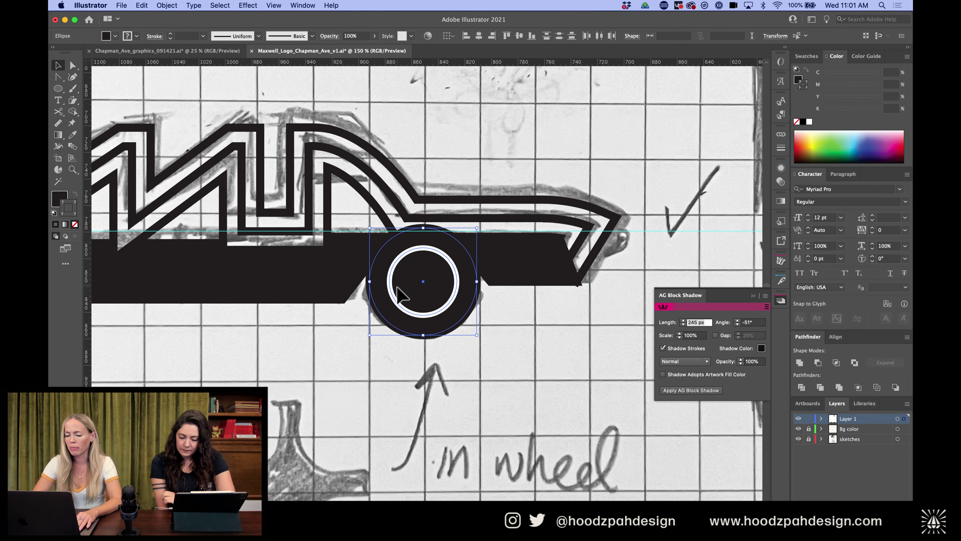
scroll(397, 286, down, 5)
scroll(396, 286, left, 2)
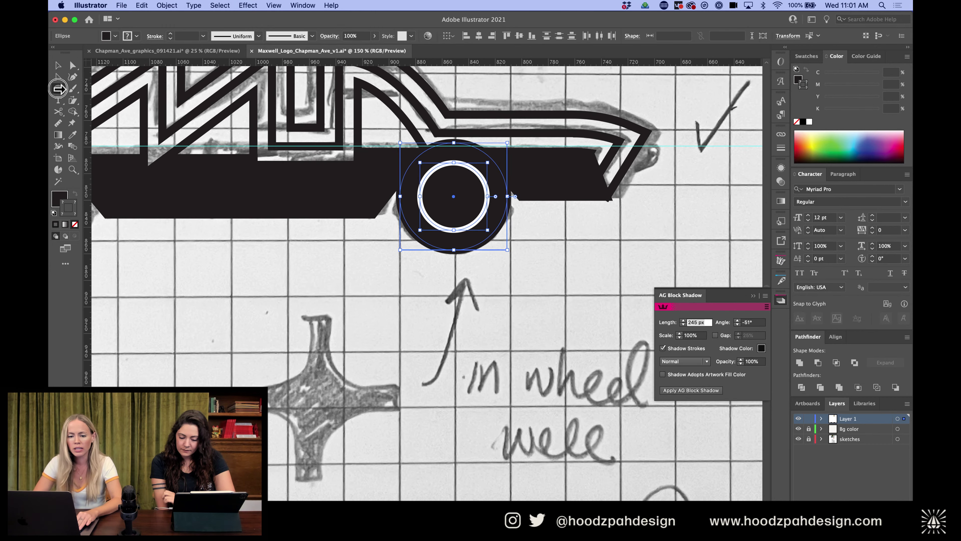
drag(58, 88, 94, 107)
drag(354, 366, 385, 395)
key(v)
mouse_move(353, 365)
mouse_down()
mouse_move(369, 363)
mouse_move(357, 356)
mouse_up()
drag(392, 329, 409, 317)
key(i)
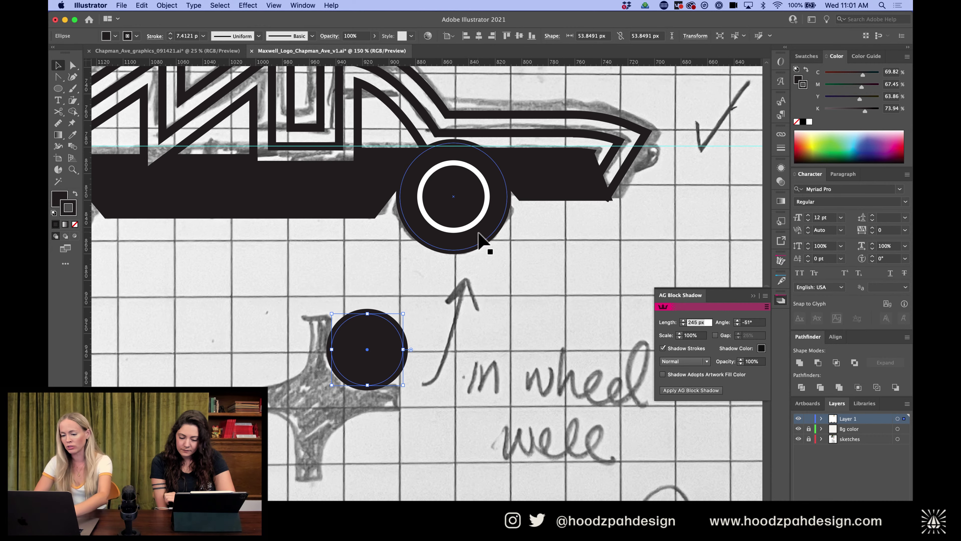
click(487, 250)
key(super+equal)
key(super+equal)
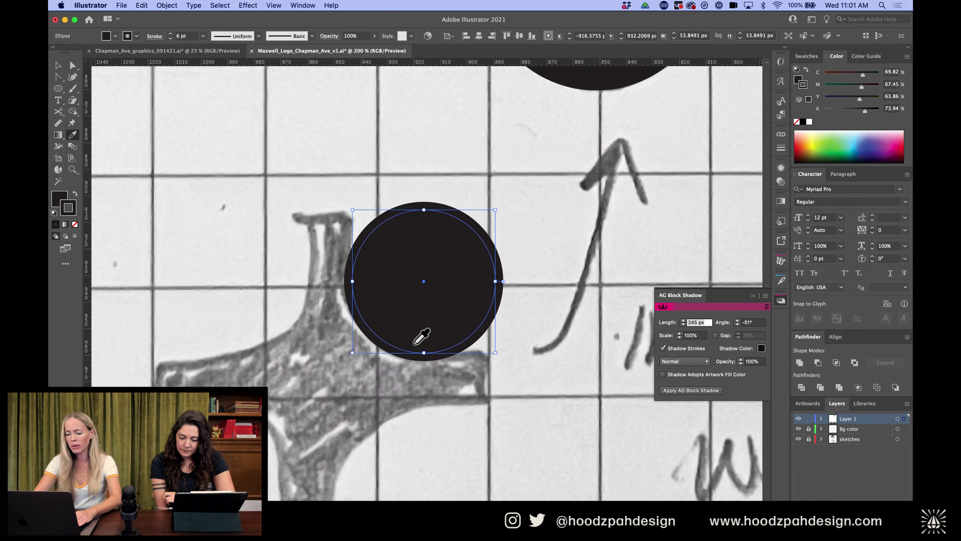
key(v)
drag(452, 297, 264, 297)
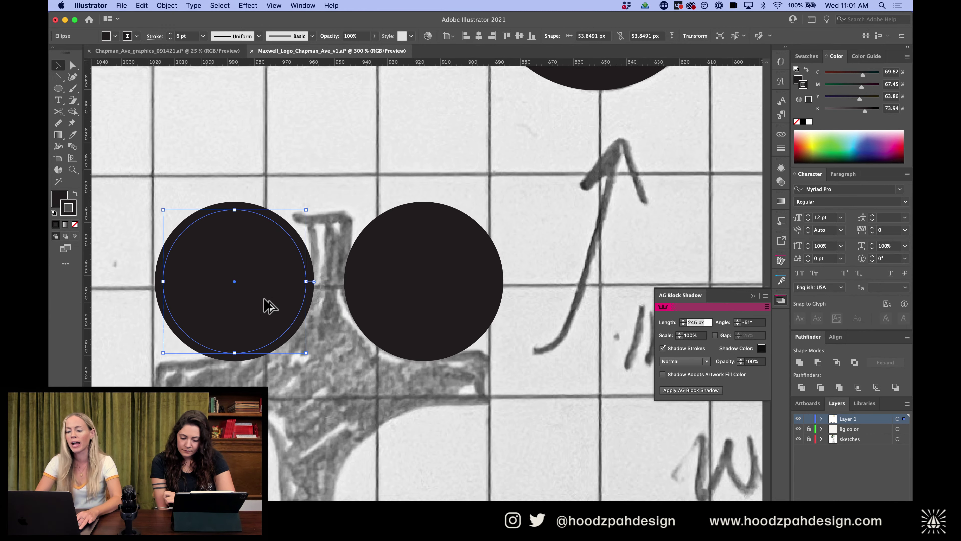
key(super+minus)
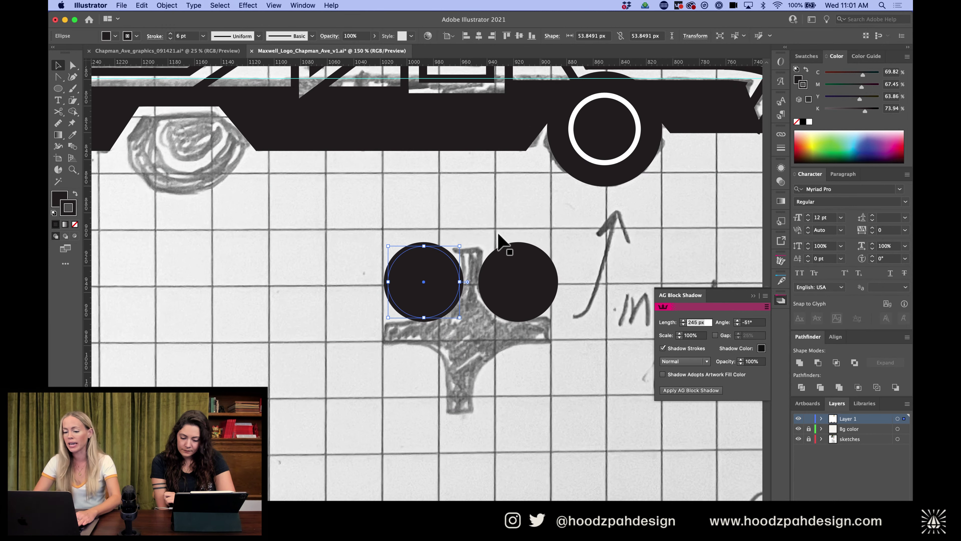
key(super+equal)
key(super+equal)
key(Delete)
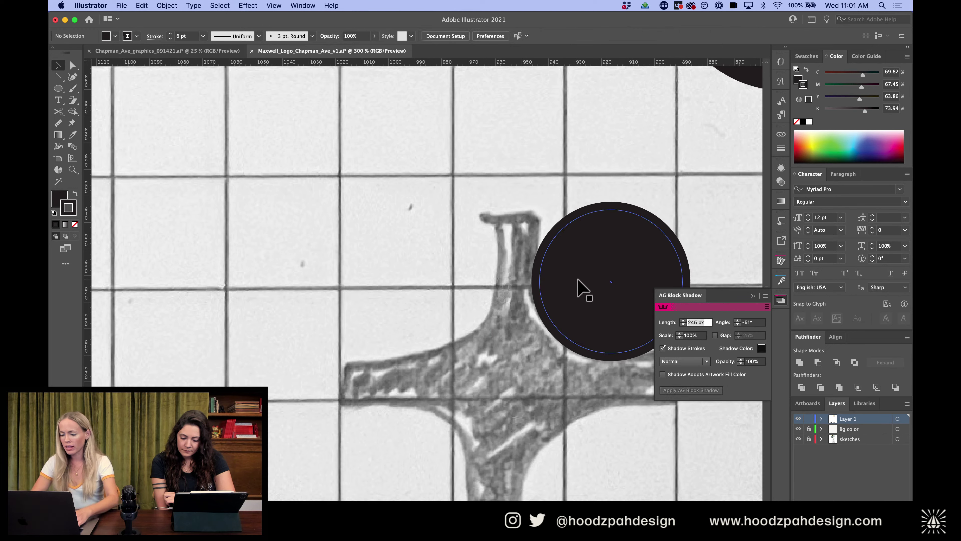
Duplicate the circle horizontally onto the star's upper-left curve and cut both circles down to the lower quarter arcs facing the star's upper arm
drag(580, 285, 384, 267)
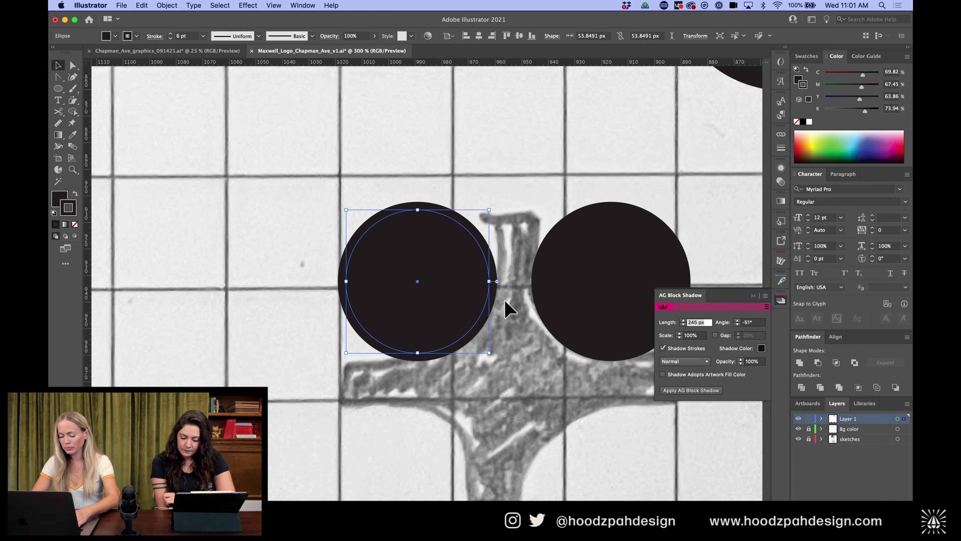
key(c)
click(489, 281)
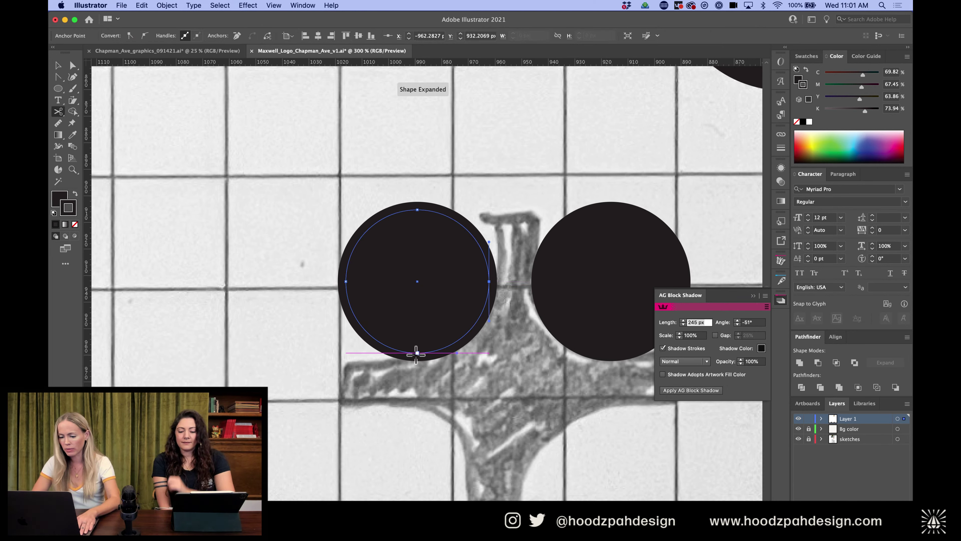
click(418, 353)
click(539, 281)
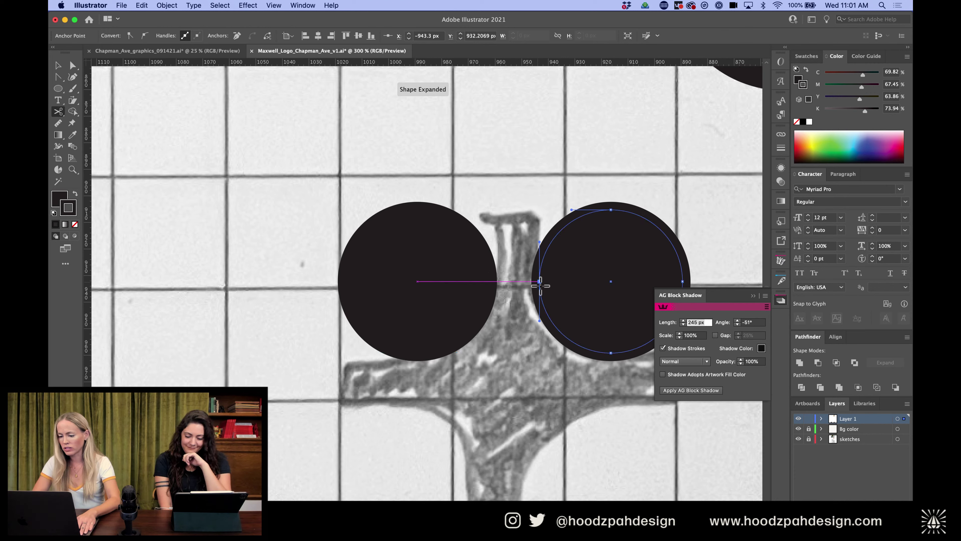
key(a)
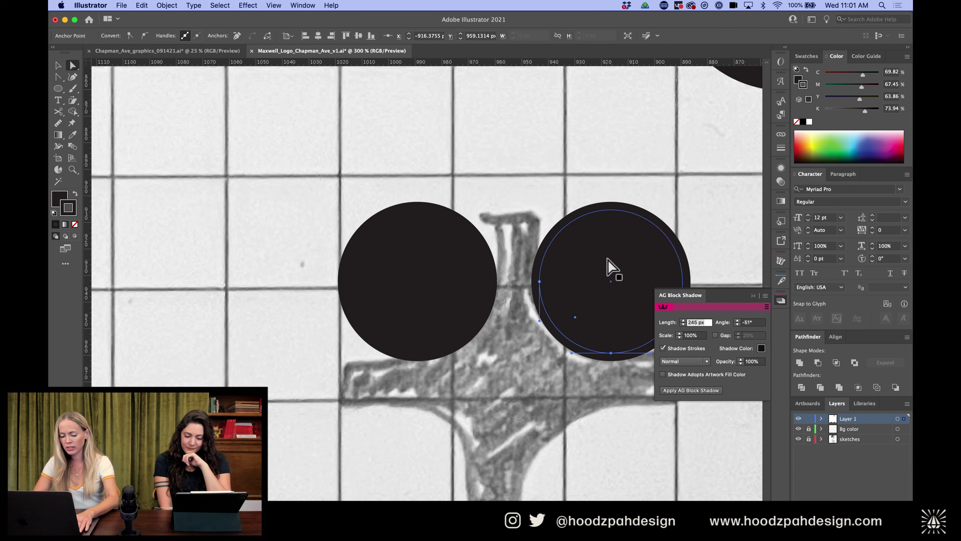
click(599, 262)
shift+click(365, 267)
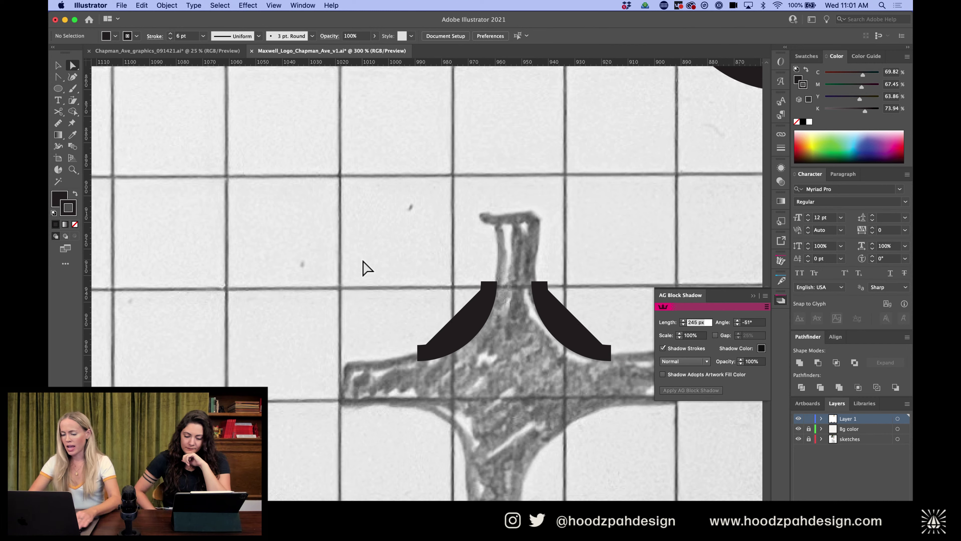
Extend the right arc's upper end straight up along the star's upper arm to about Y 917.9 px with the Pen tool
drag(539, 282, 539, 246)
click(539, 244)
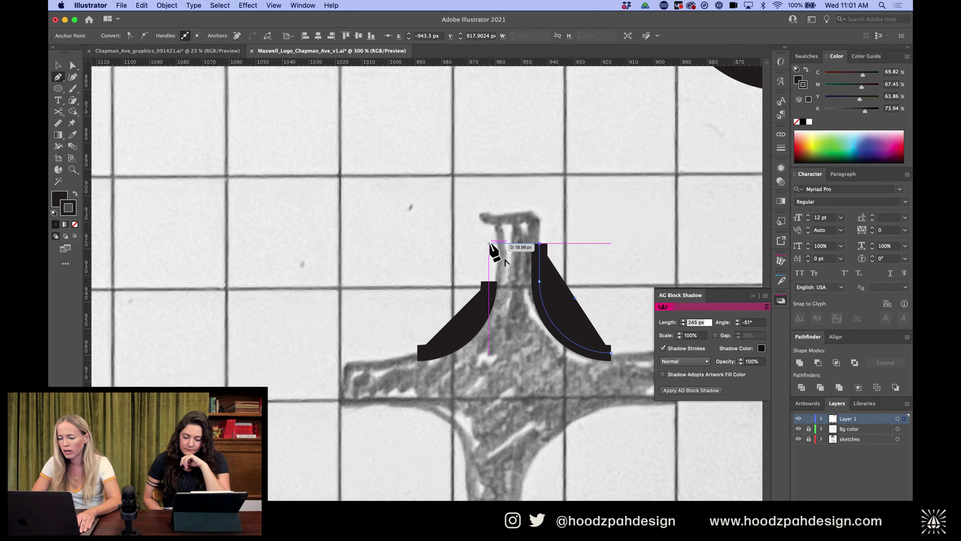
Close the upper stem outline with the Pen tool by connecting the two side curves across a flat top edge
click(489, 243)
click(488, 282)
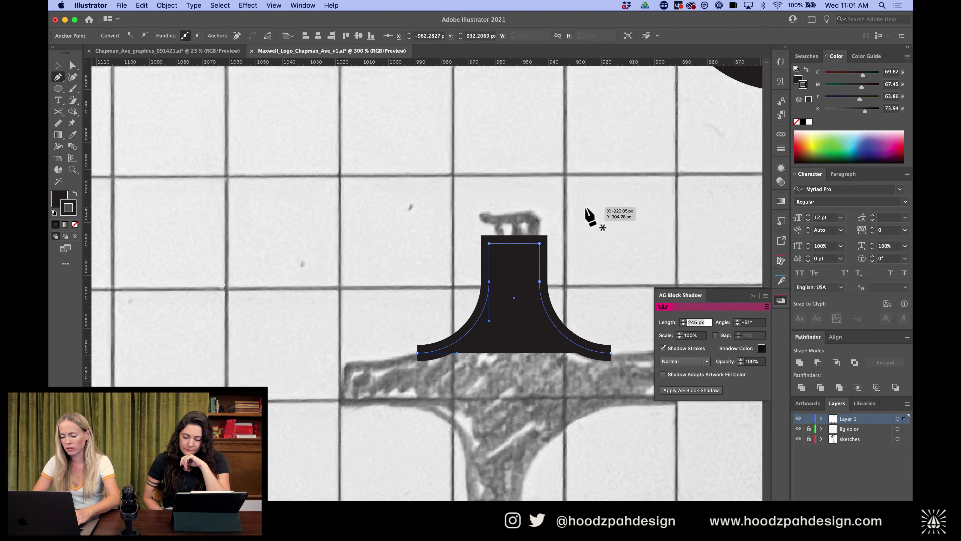
key(v)
click(586, 207)
Copy the stem shape below the original, rotate it 180 degrees, and shift it down over the sketch's lower leg
scroll(586, 207, right, 5)
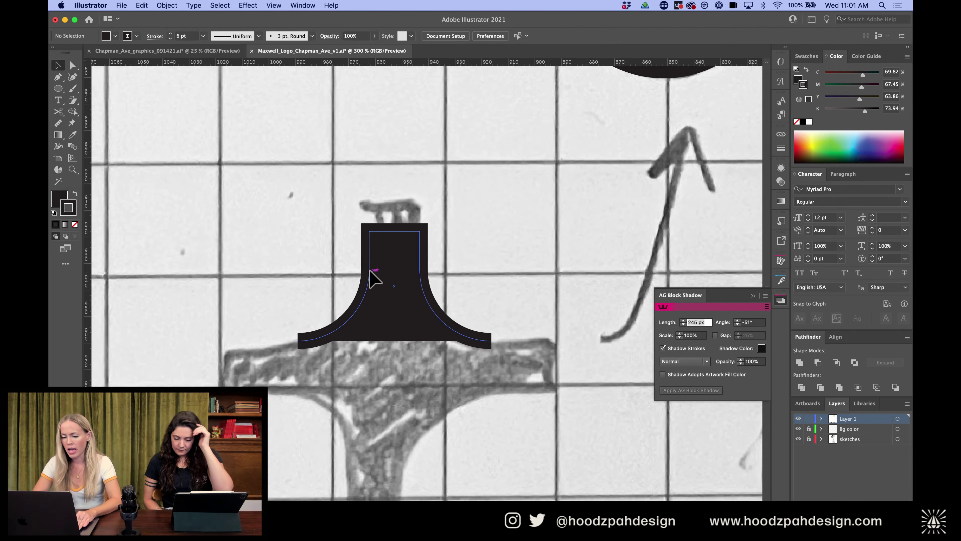
drag(369, 273, 378, 435)
scroll(505, 293, down, 5)
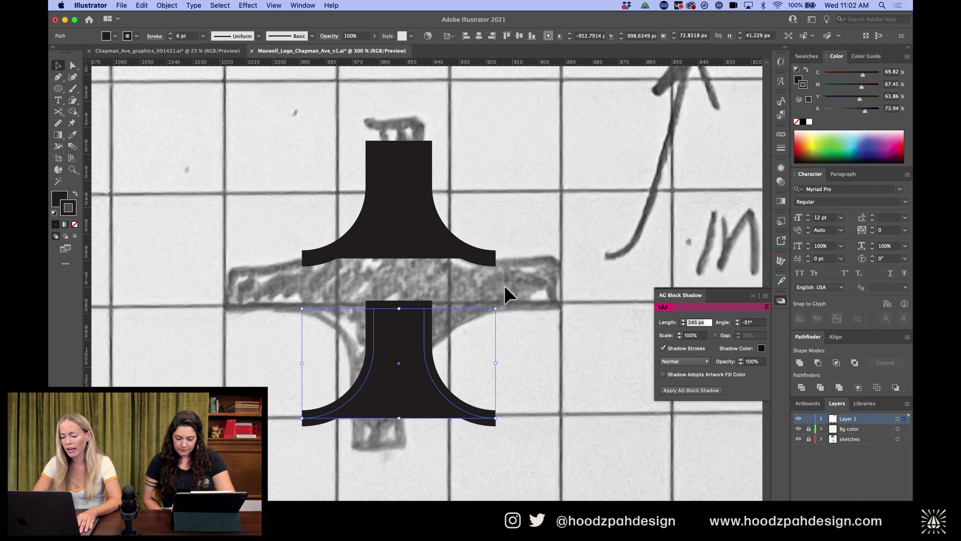
drag(500, 305, 336, 397)
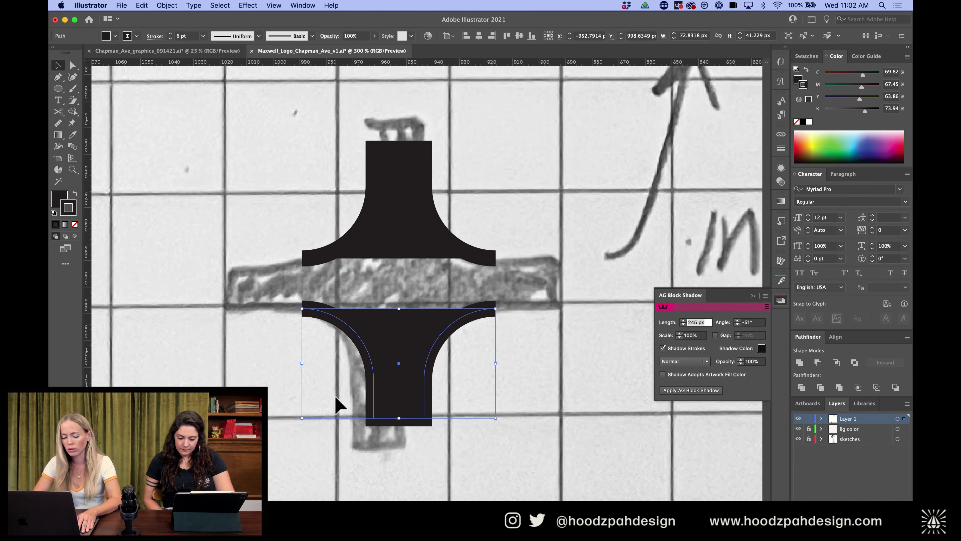
drag(423, 322, 423, 339)
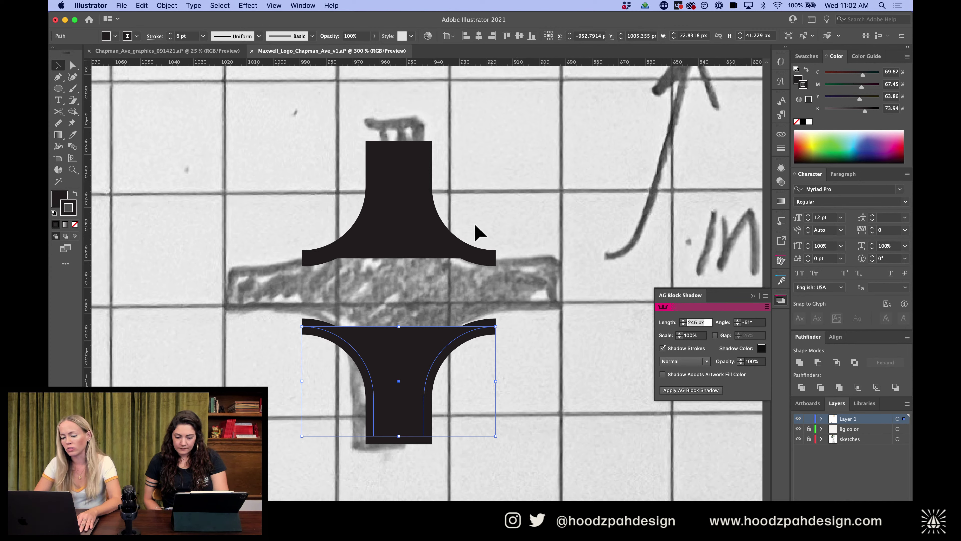
Try forming the right arm by copying the upper stem, rotating the copy 90 degrees, and aligning it with the upper curve
drag(408, 215, 526, 215)
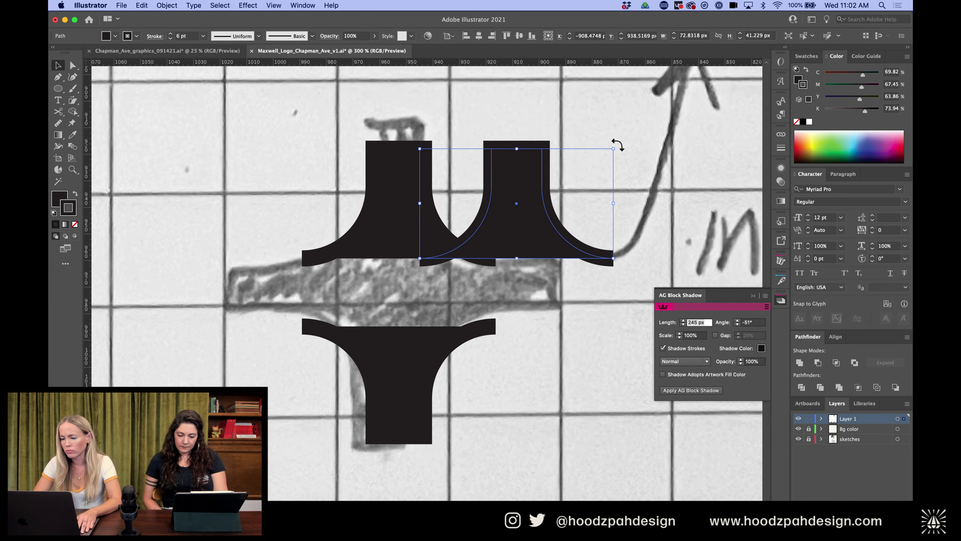
drag(617, 144, 569, 262)
drag(537, 212, 487, 280)
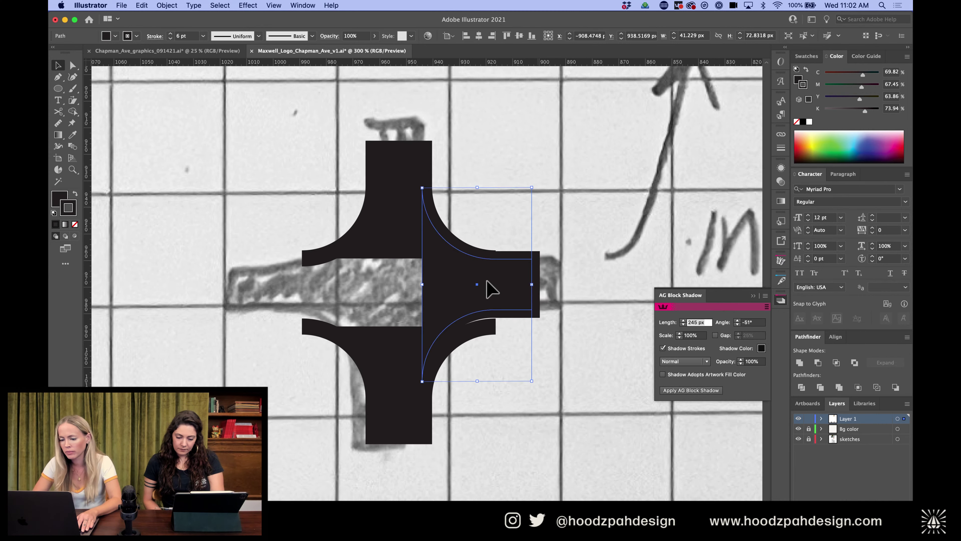
key(super+equal)
key(super+equal)
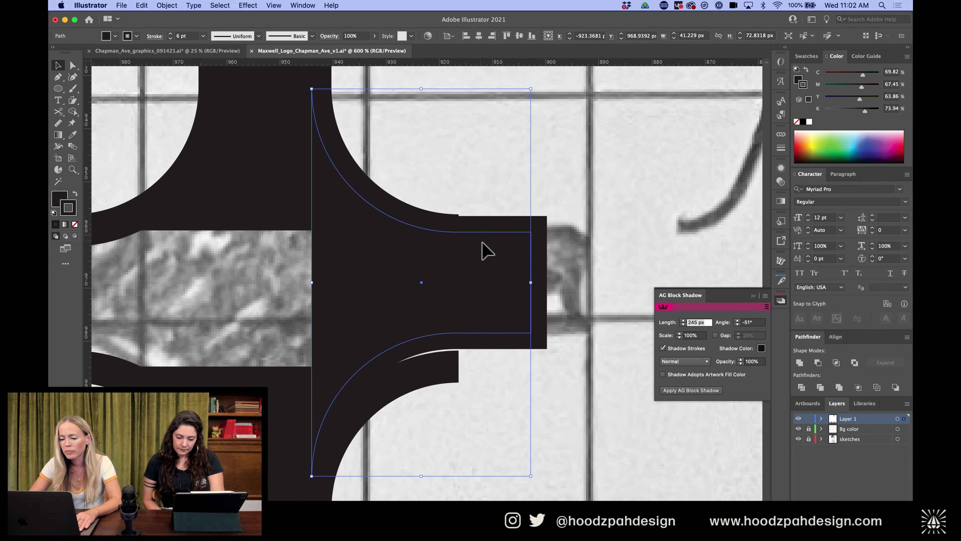
mouse_move(484, 244)
mouse_down()
mouse_move(480, 265)
mouse_move(476, 257)
mouse_up()
key(Right)
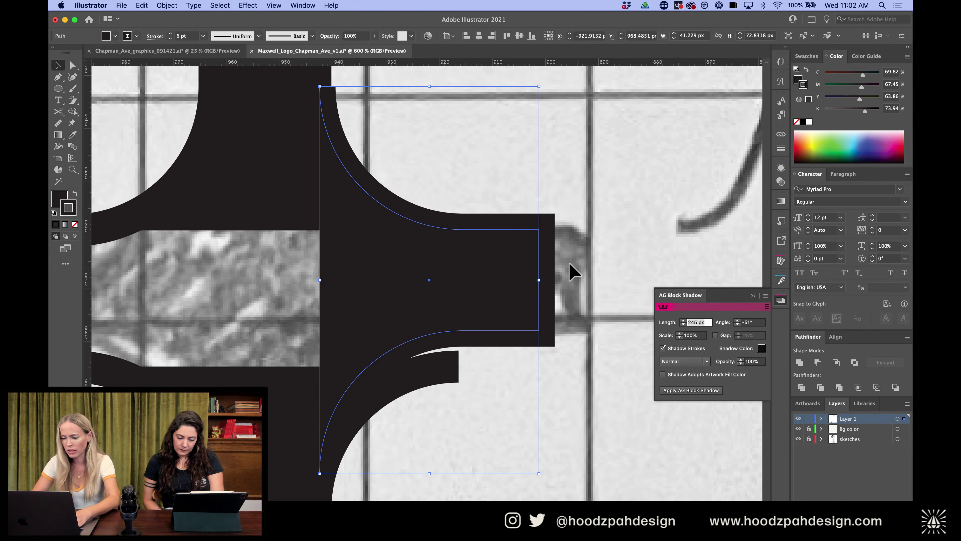
Cut the rotated arm copy at its upper end corner with the Scissors tool and delete its pieces
key(c)
click(540, 228)
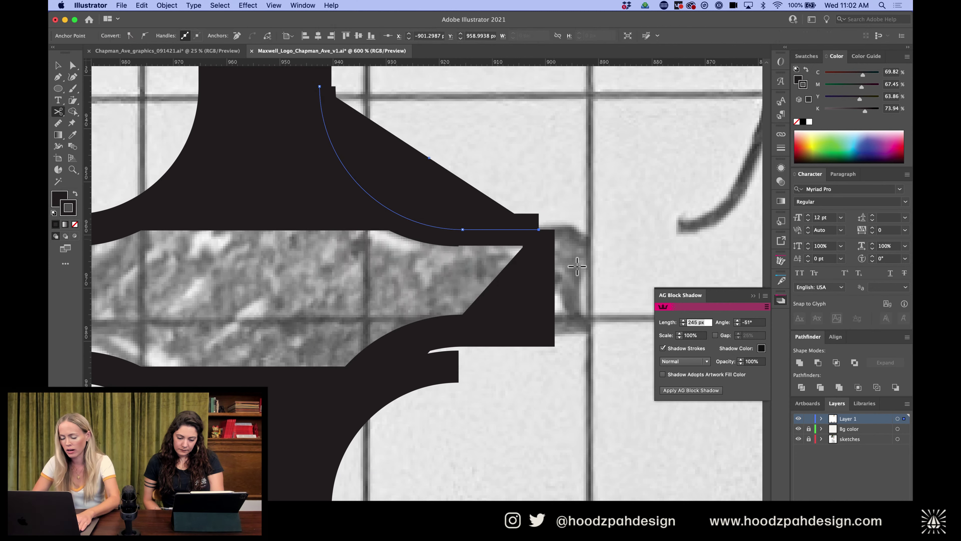
key(v)
click(530, 328)
key(Delete)
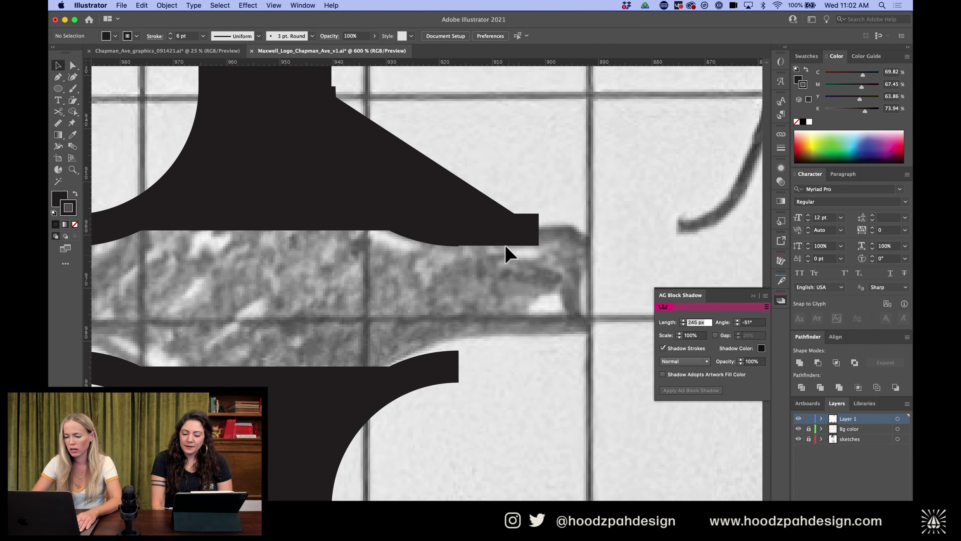
drag(461, 214, 429, 204)
key(ctrl+z)
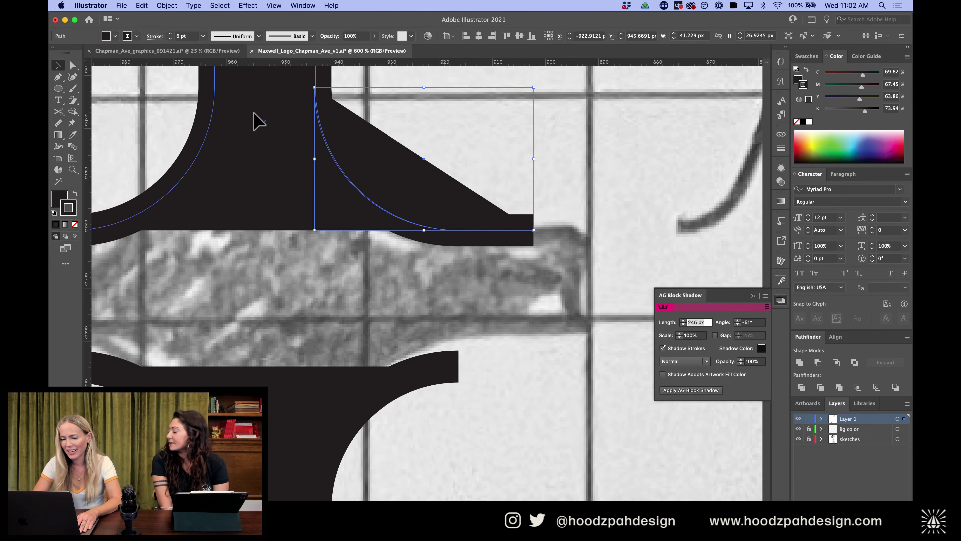
key(Delete)
Copy the upper stem beside itself, cut the copy's right straight edge free at both anchors, and delete the remaining pieces
scroll(507, 205, up, 5)
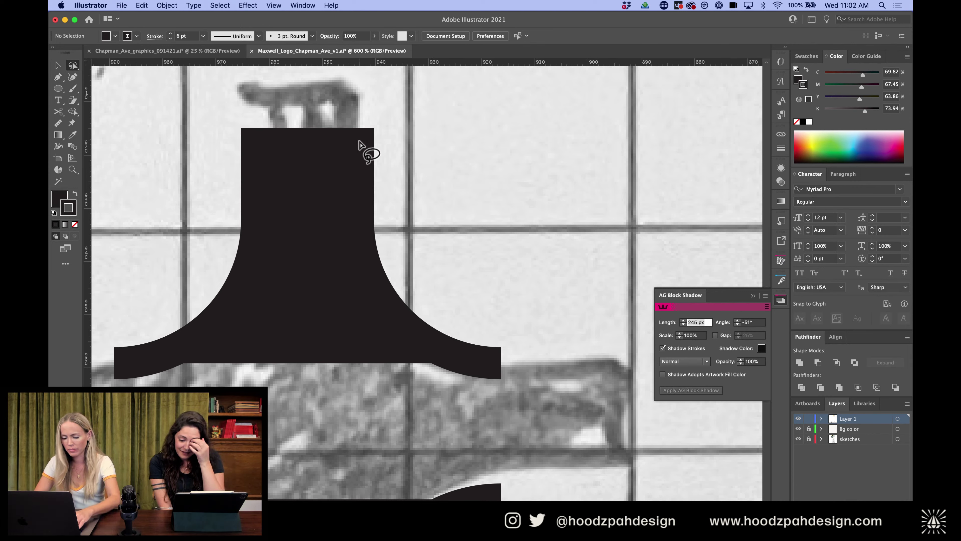
key(v)
click(328, 200)
alt+drag(328, 200, 467, 200)
key(c)
click(494, 220)
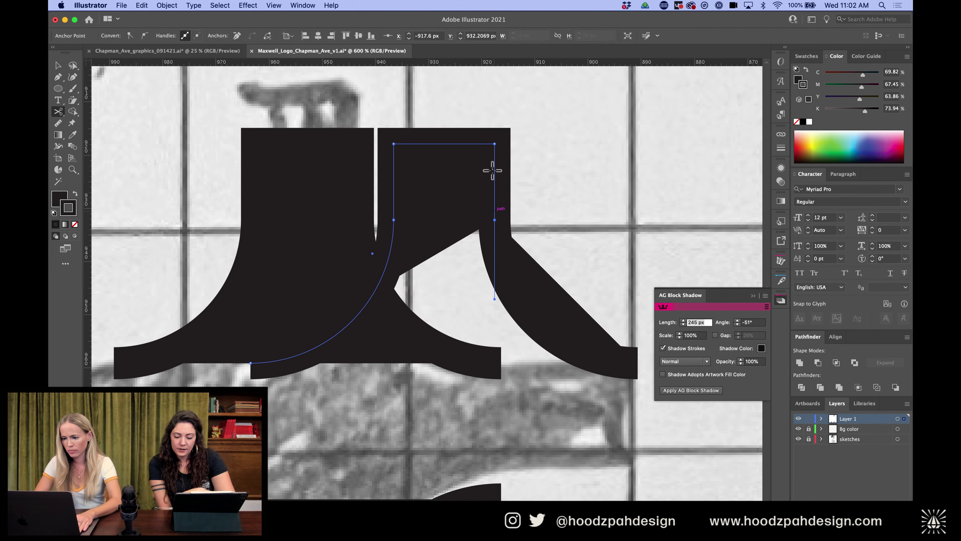
click(495, 144)
key(v)
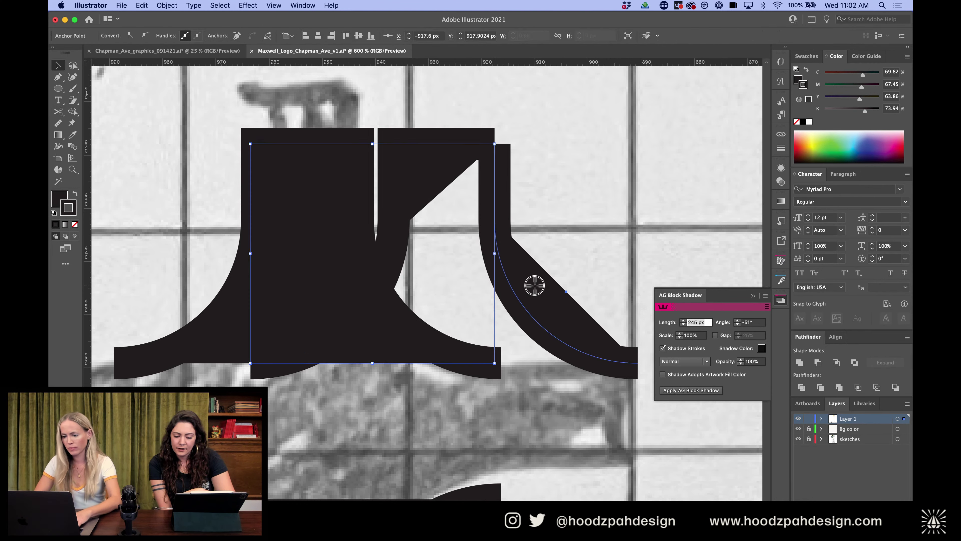
click(533, 280)
key(Delete)
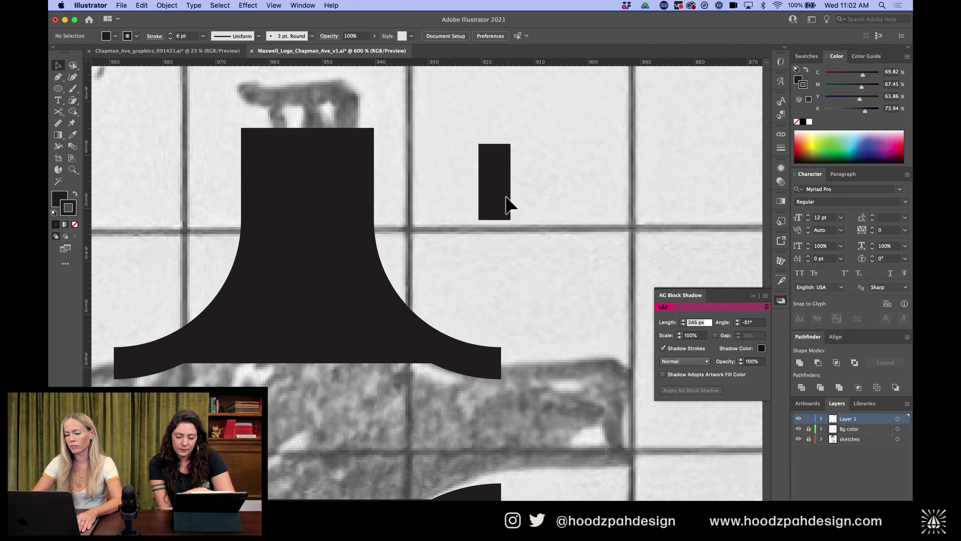
Rotate the straight segment 90 degrees and attach it horizontally to the right end of the stem's curved foot
click(494, 189)
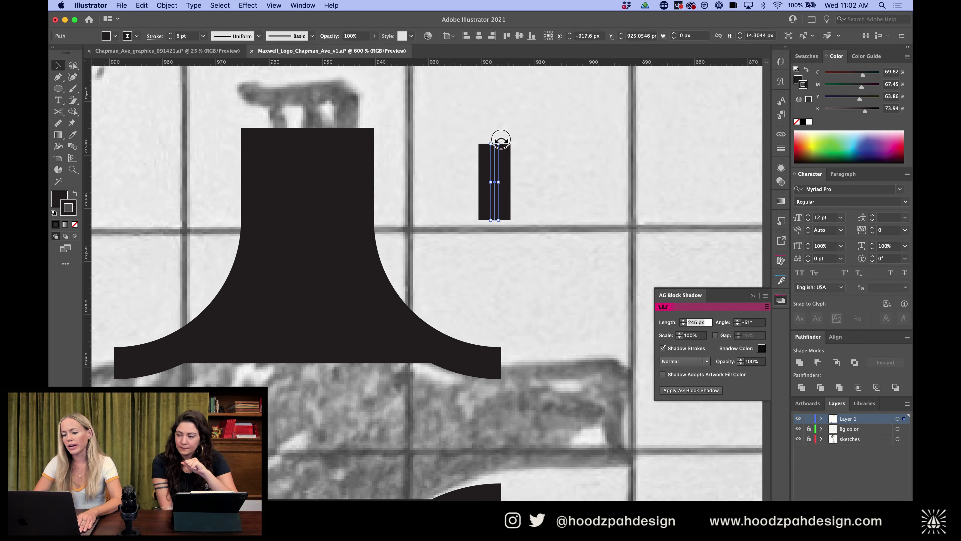
drag(501, 140, 524, 360)
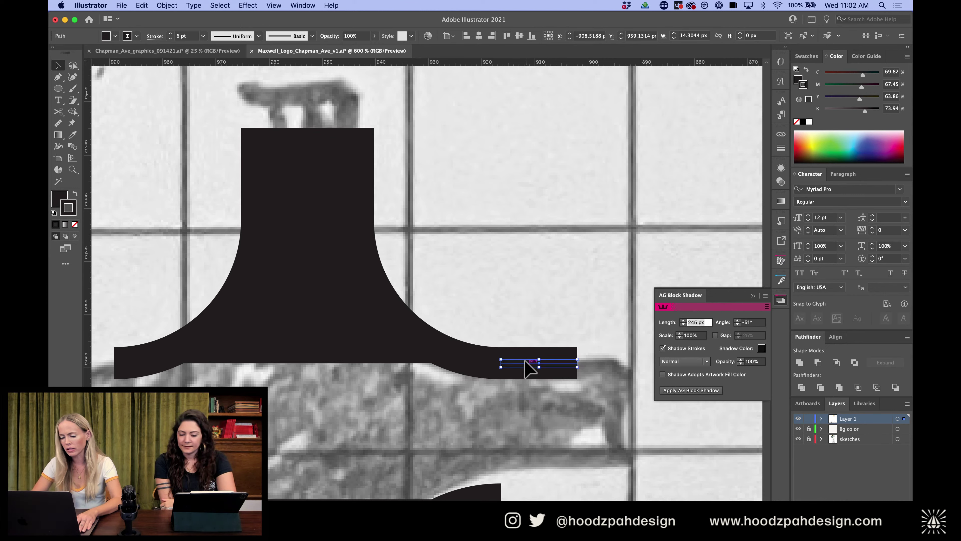
shift+click(491, 378)
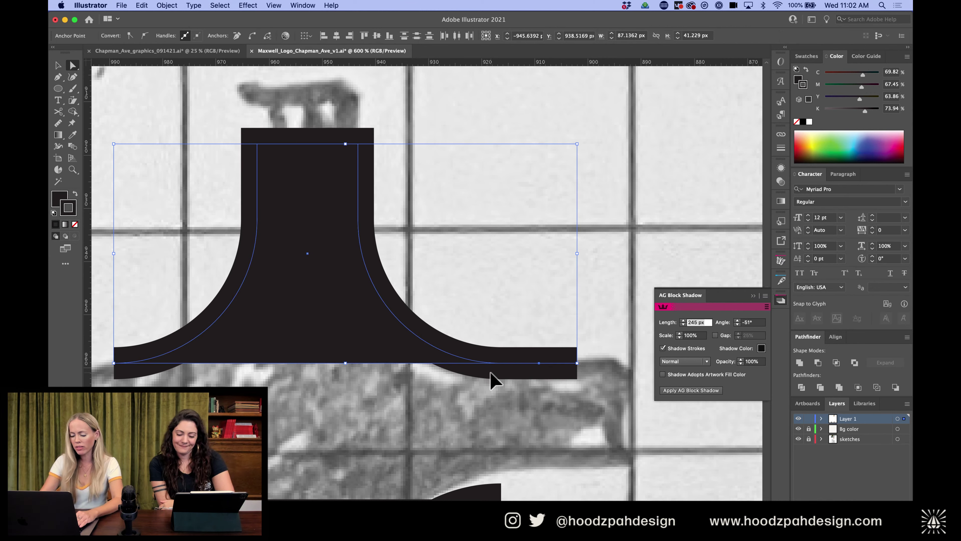
click(525, 281)
Copy the straight segment to the left end of the stem's curved foot and join it to the outline
key(super+minus)
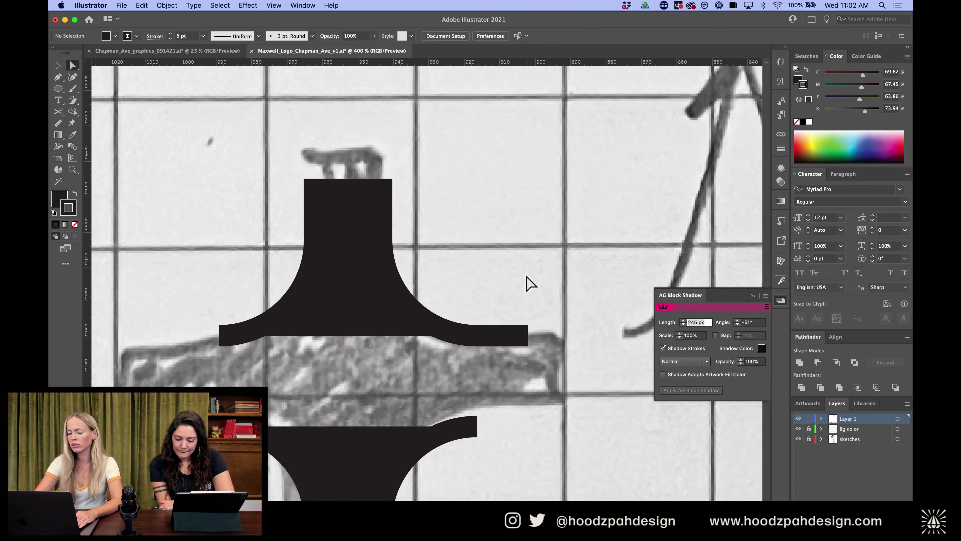
key(super+minus)
key(super+z)
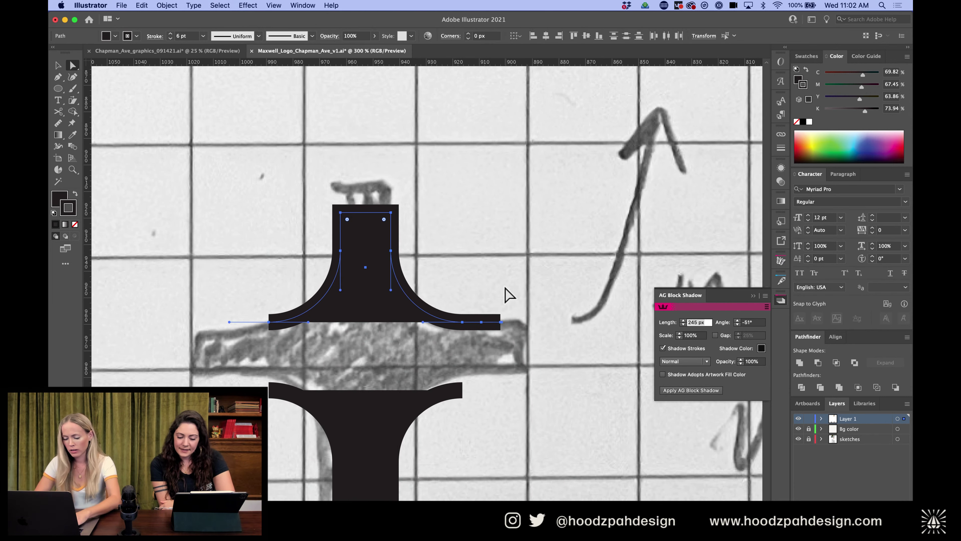
super+click(505, 289)
drag(483, 323, 251, 331)
key(a)
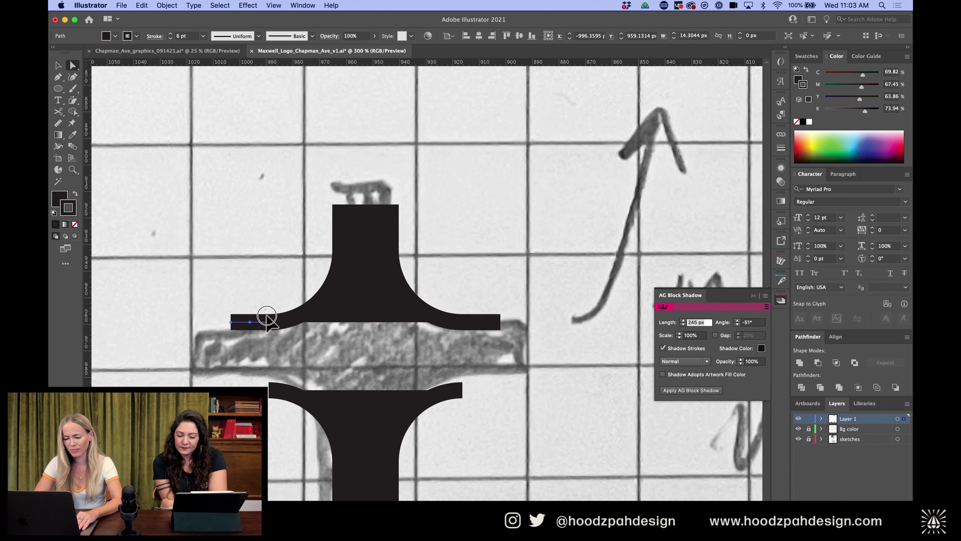
click(266, 320)
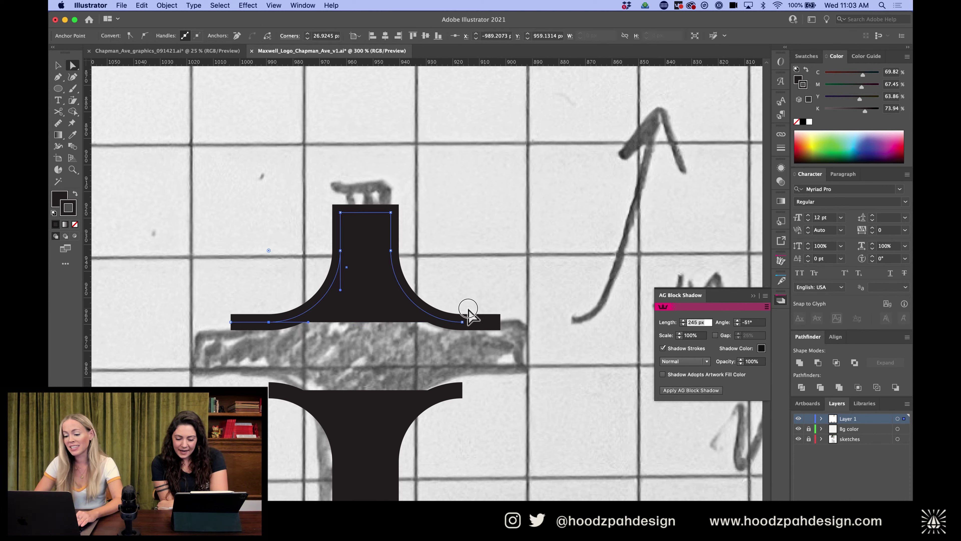
click(474, 250)
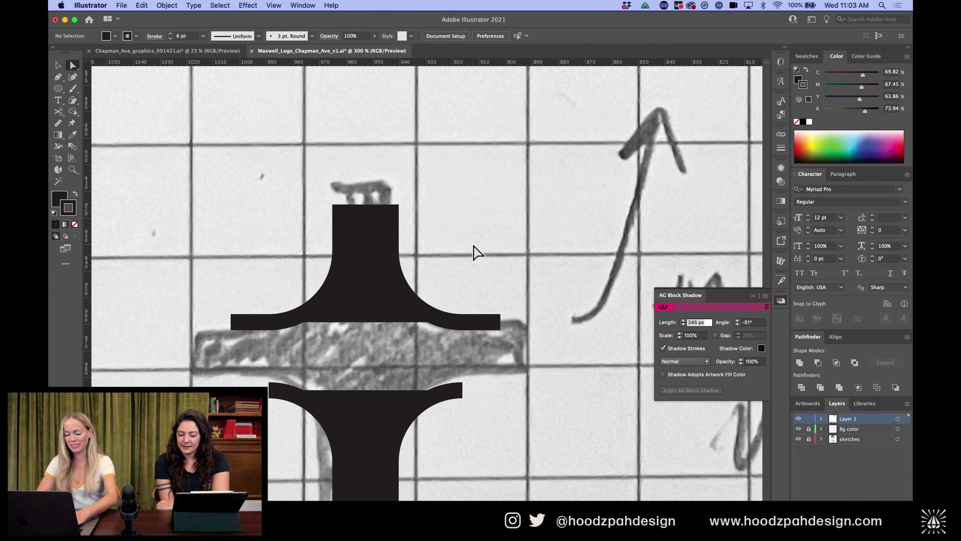
Narrow the upper stem by moving only its right half's anchors left until the shape is about 93 px wide
key(v)
scroll(477, 252, down, 3)
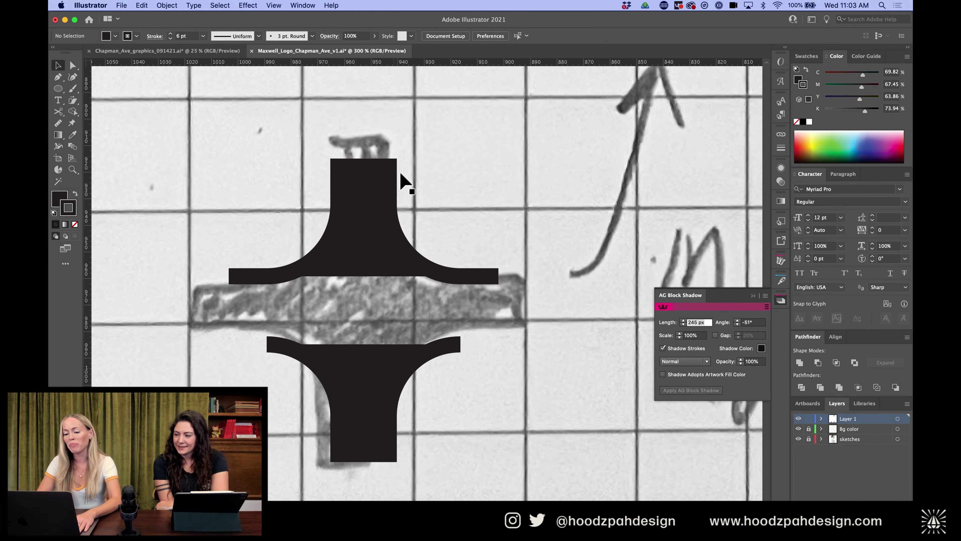
drag(549, 151, 403, 292)
key(Left)
key(Left)
key(Left)
key(Left)
key(Left)
key(Left)
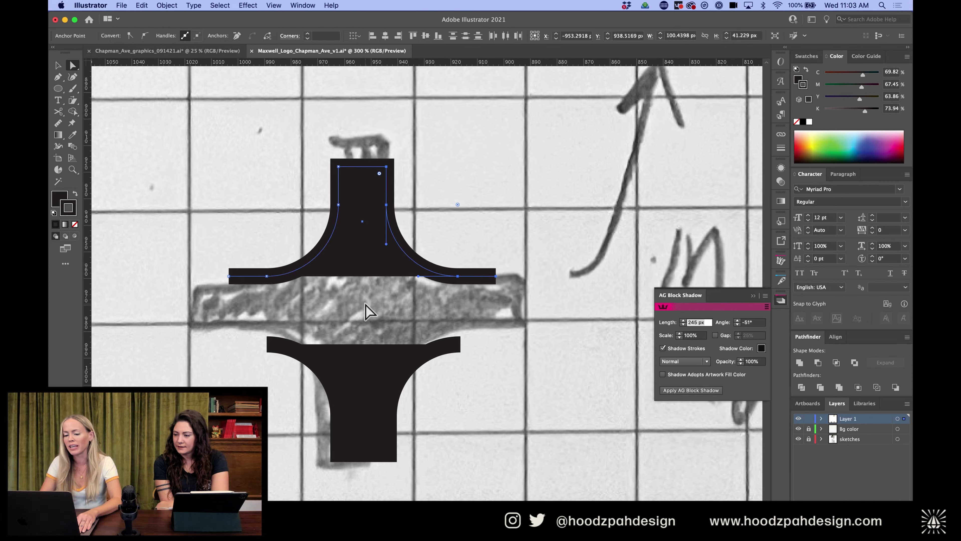
key(Left)
key(Left)
key(Left)
key(Left)
key(Left)
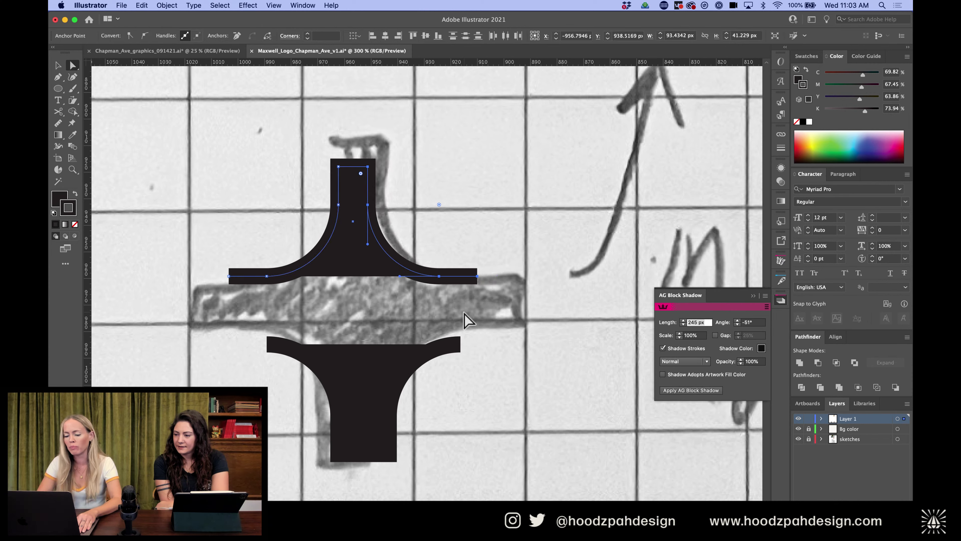
Delete the flipped lower stem copy
key(v)
click(331, 416)
key(Delete)
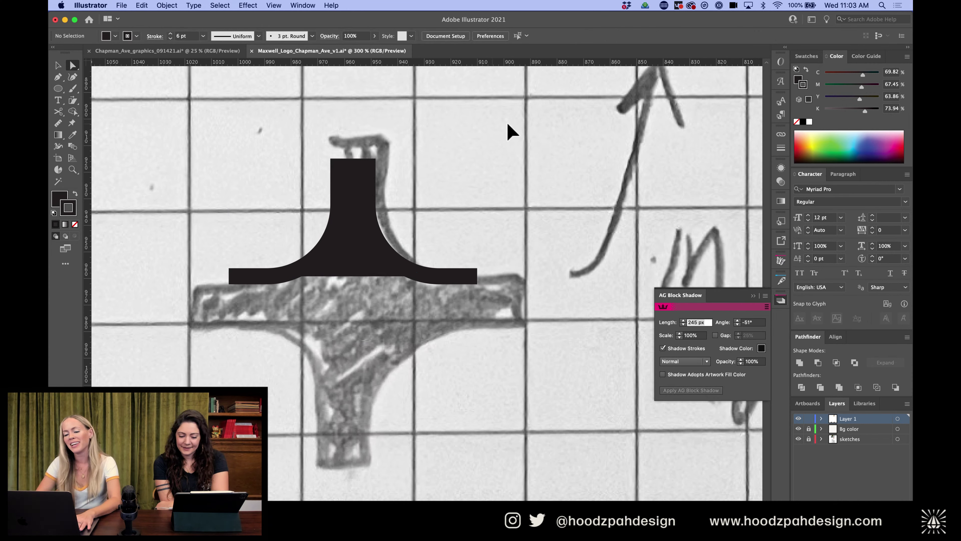
Shift the stem's right-half anchors further left until the top edge is about 8 px wide
drag(389, 296, 365, 314)
key(Left)
key(Left)
key(Left)
key(Left)
key(Left)
key(Left)
key(Left)
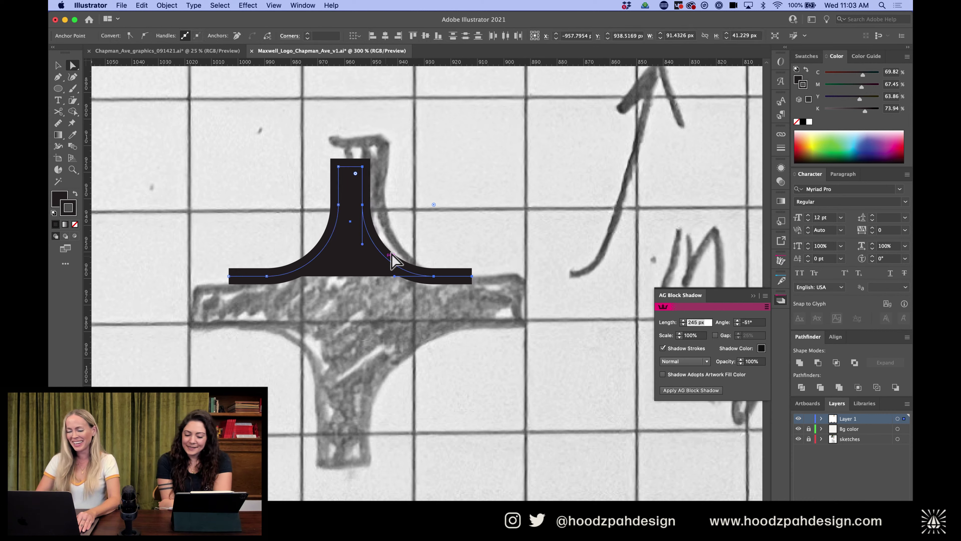
key(v)
click(398, 218)
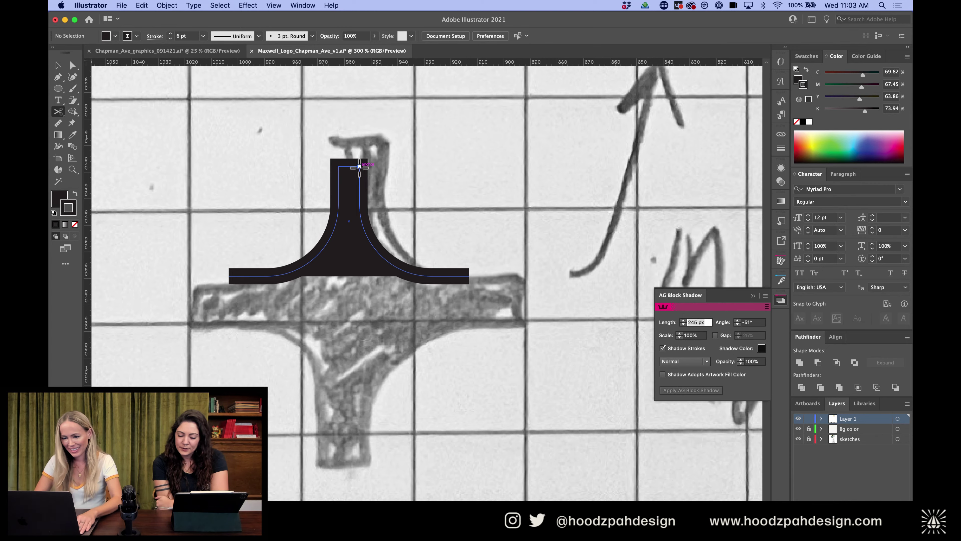
Cut the stem's top edge free with the Scissors tool and place a copy rotated 90 degrees at the foot's right end
click(359, 167)
key(v)
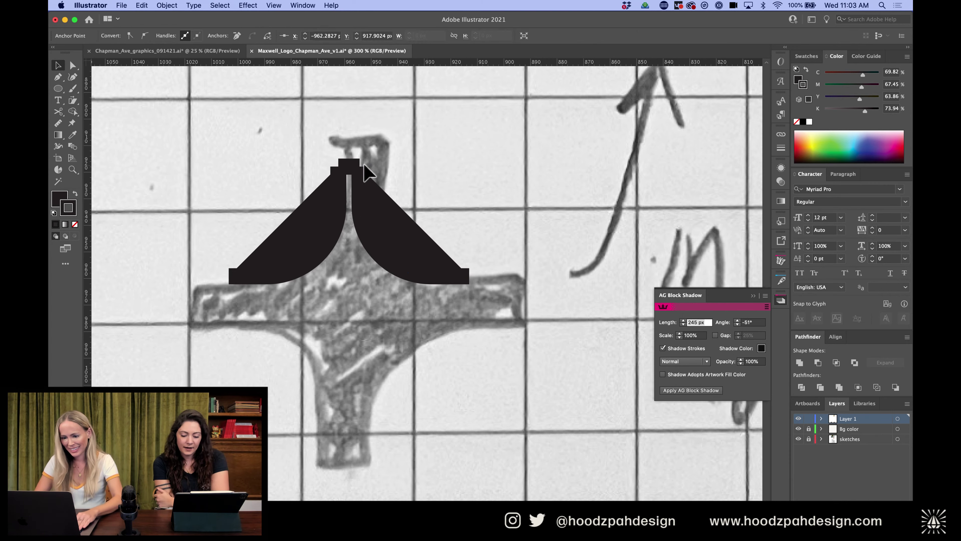
drag(354, 168, 478, 306)
key(super+equal)
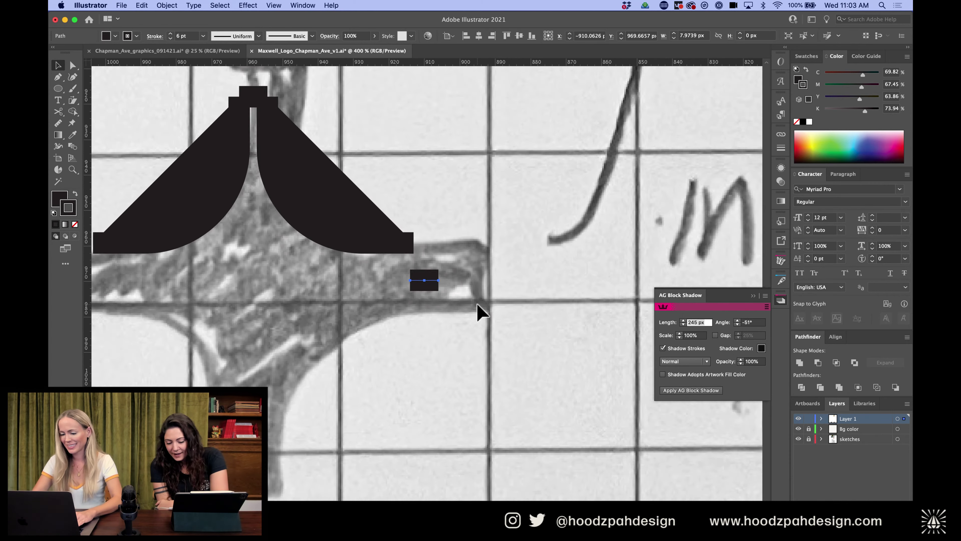
key(super+equal)
drag(451, 277, 405, 251)
key(super+minus)
Move the short vertical edge down until its top meets the right half's foot endpoint, and join the two paths there
click(373, 269)
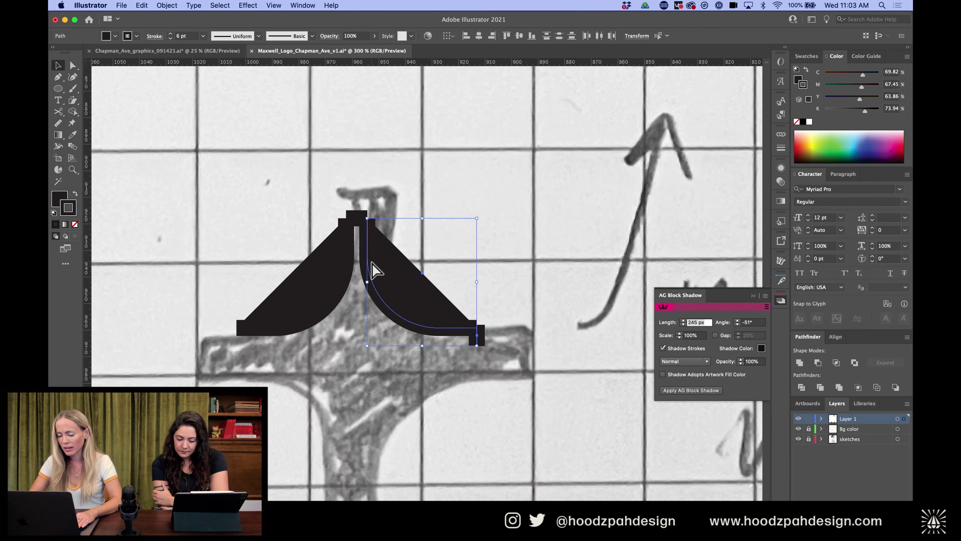
key(super+equal)
key(super+equal)
key(super+equal)
scroll(372, 271, down, 3)
scroll(372, 271, right, 4)
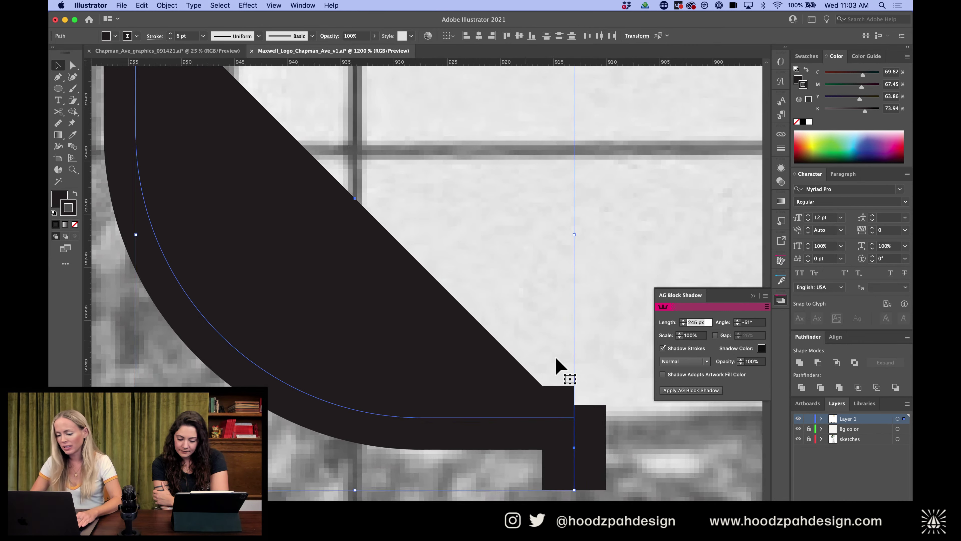
click(608, 371)
drag(572, 430, 574, 449)
key(a)
click(566, 435)
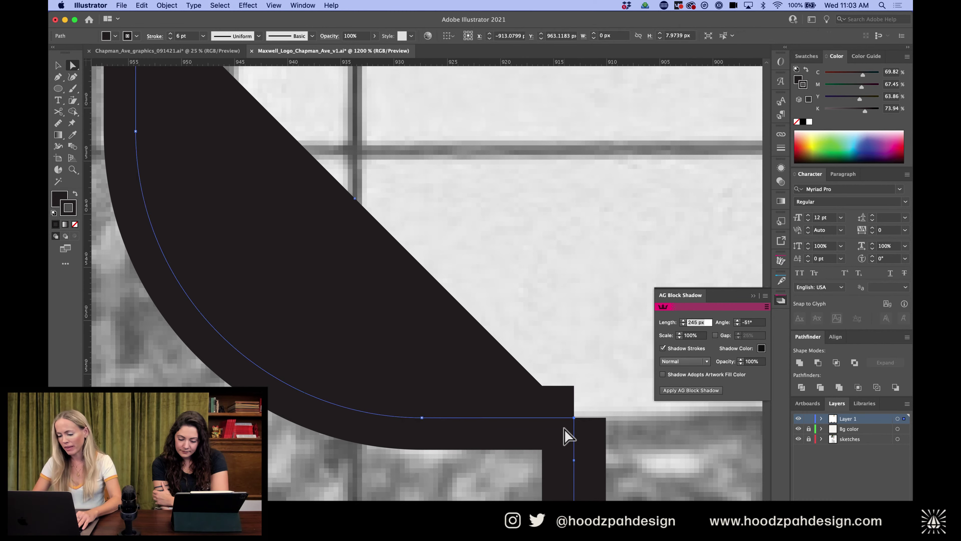
key(super+minus)
key(super+minus)
key(super+minus)
key(super+minus)
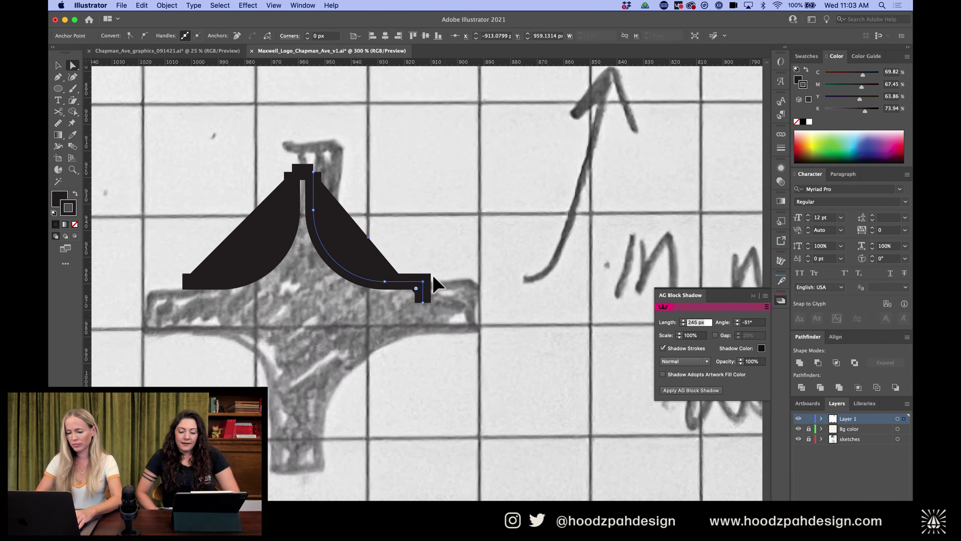
Join the stem's top edge to the right and left halves so they form one open path
click(350, 155)
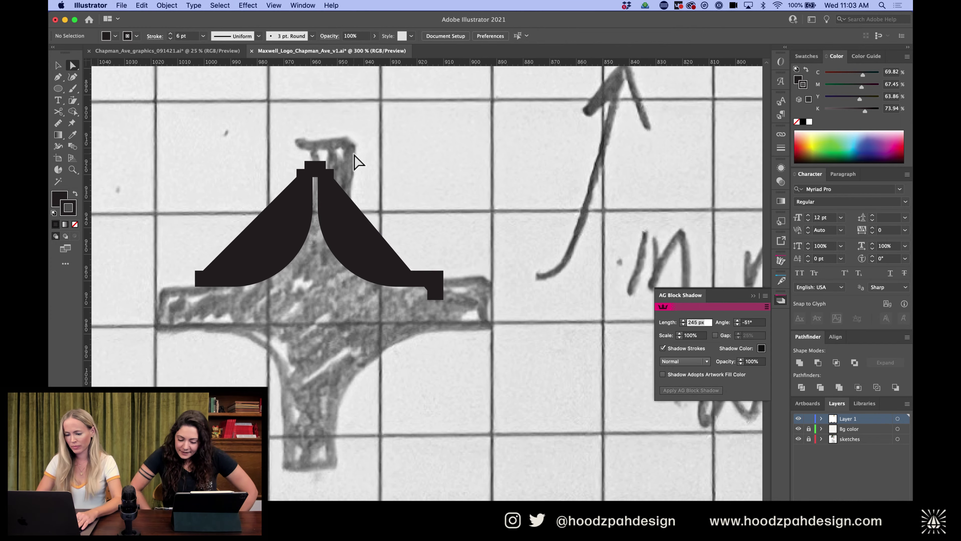
scroll(378, 167, left, 5)
scroll(378, 167, down, 2)
click(399, 155)
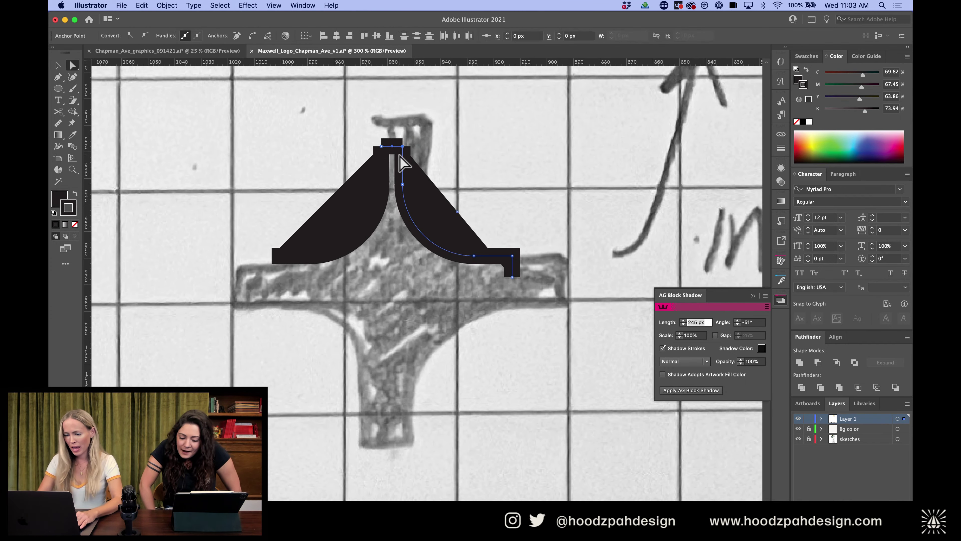
key(v)
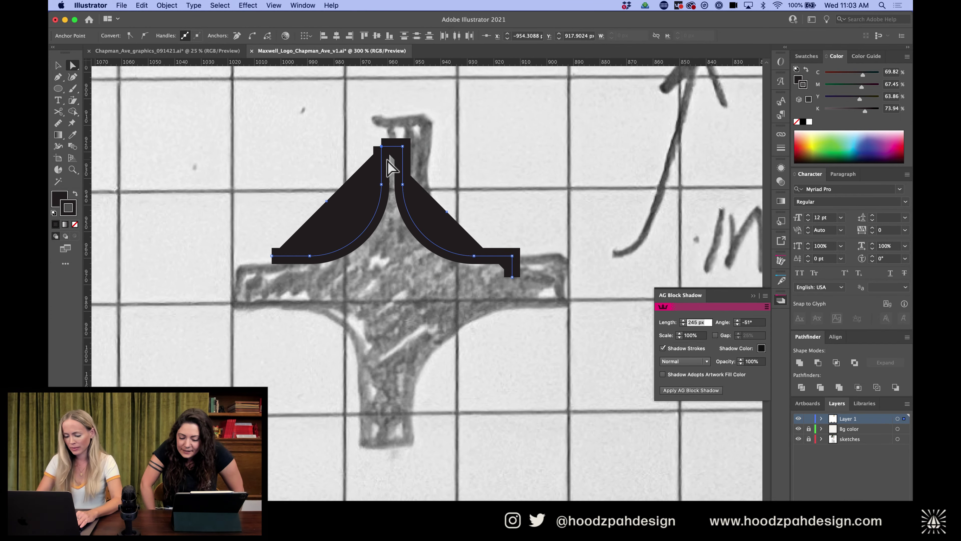
key(super+z)
click(423, 213)
click(380, 240)
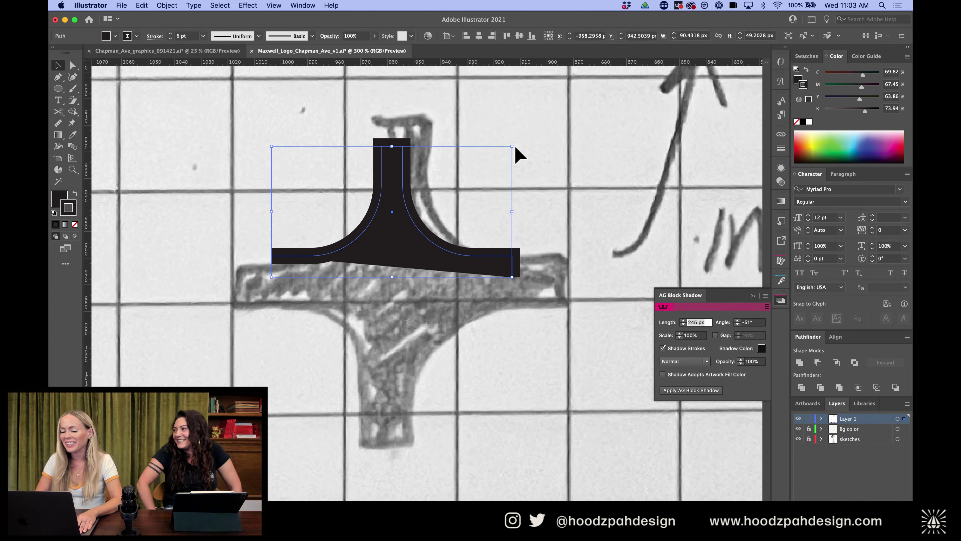
Create a copy of the upper half rotated 180 degrees and move it down to form the cross's lower half
drag(517, 145, 359, 213)
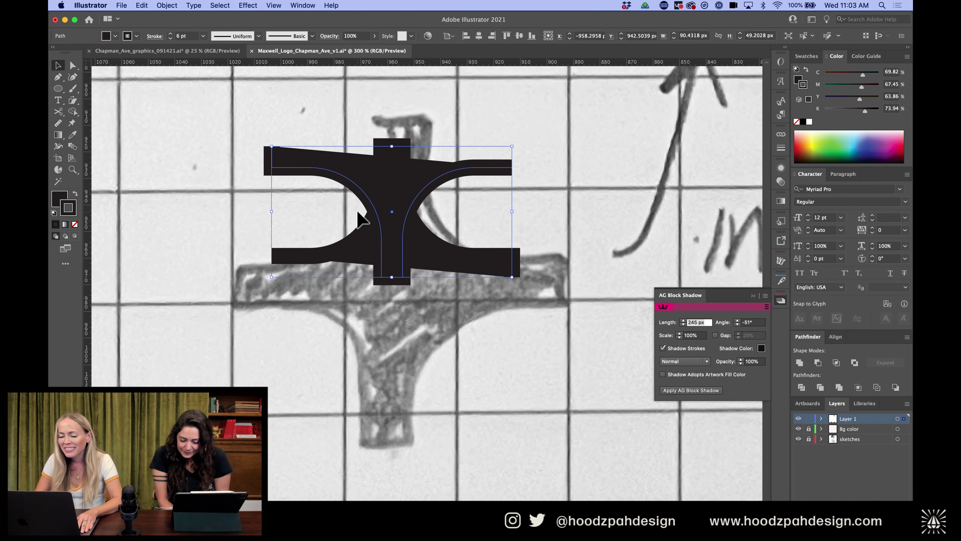
drag(408, 176, 410, 279)
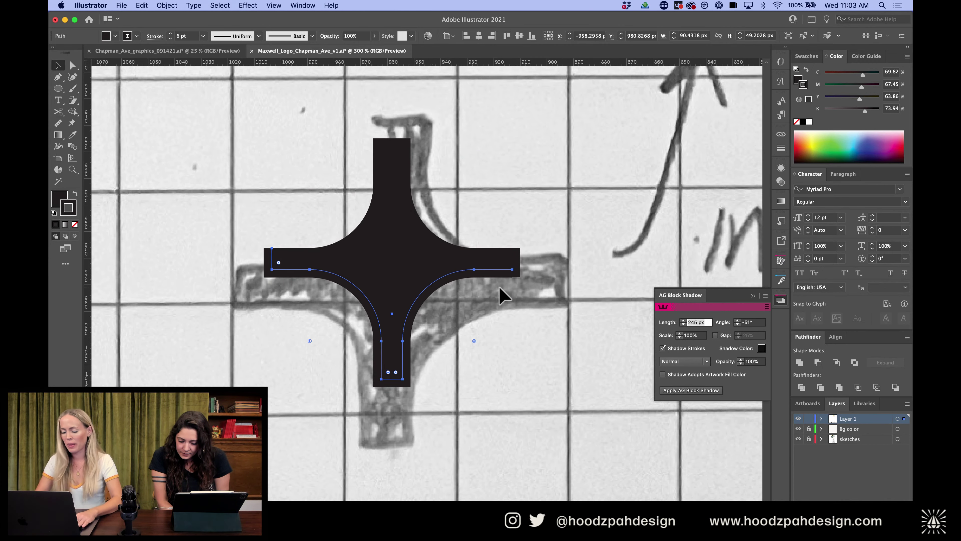
key(super+equal)
key(super+equal)
key(super+equal)
scroll(309, 131, left, 2)
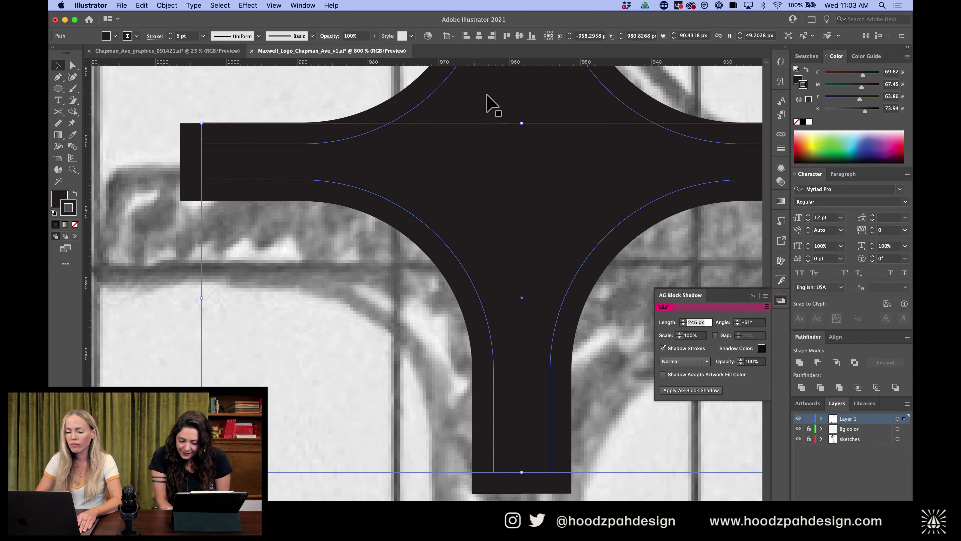
scroll(452, 155, right, 10)
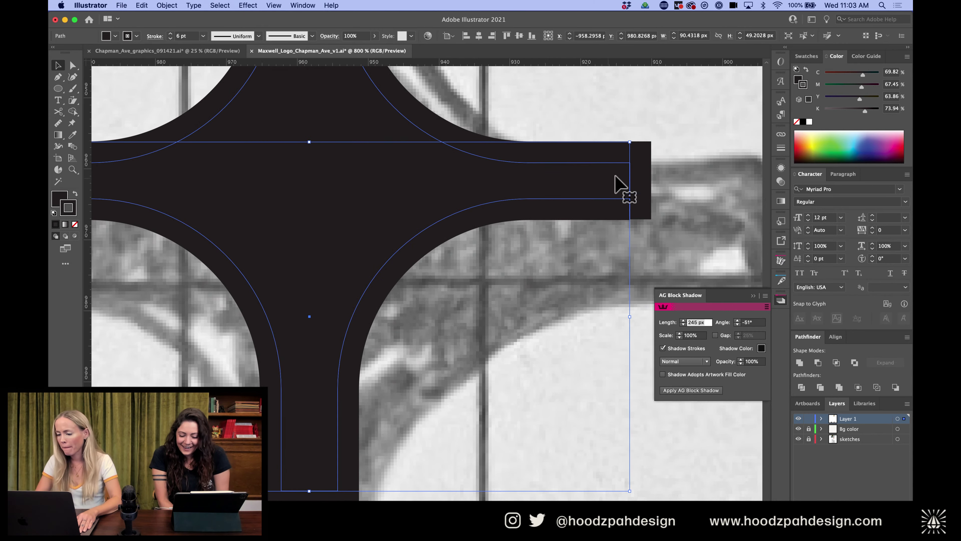
scroll(341, 234, left, 14)
Try to align the lower half with the upper half by moving its left end anchor down
key(a)
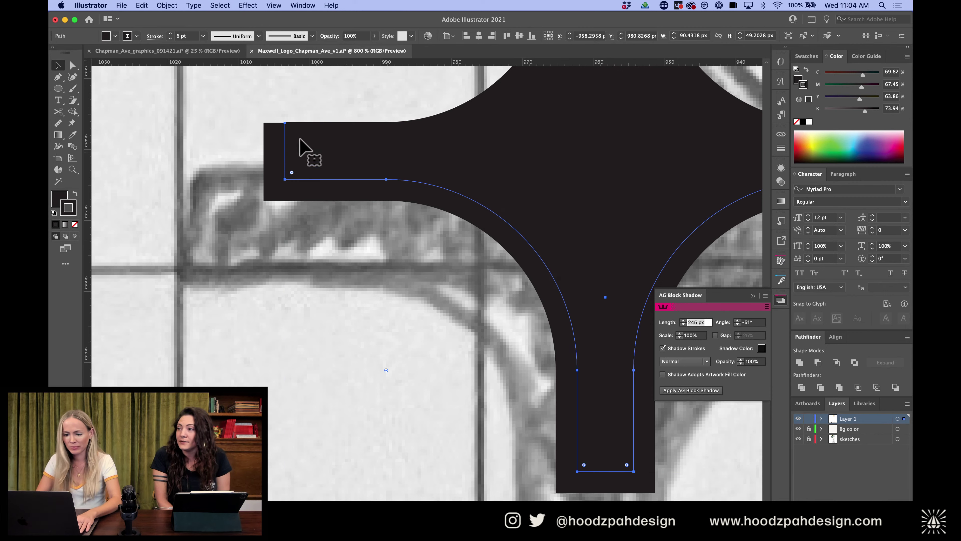
drag(286, 125, 286, 155)
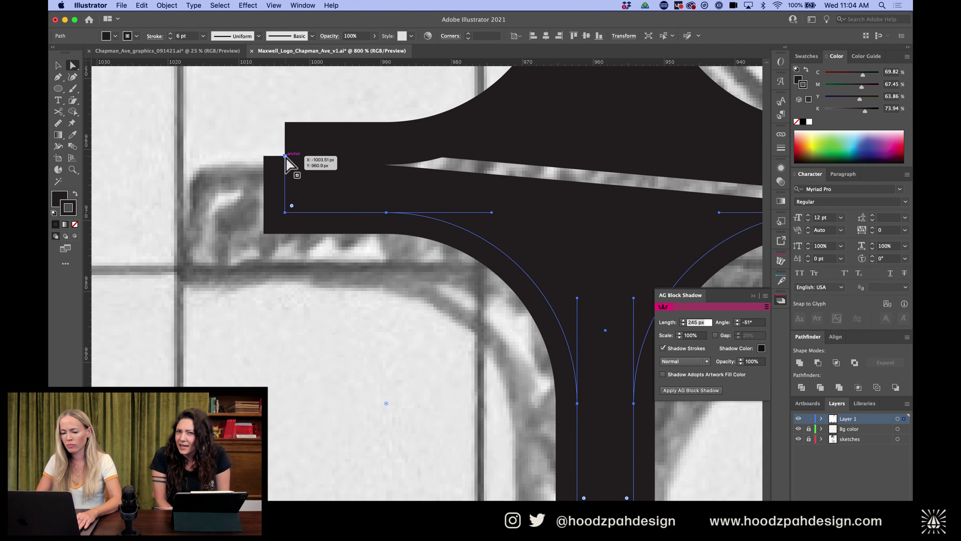
scroll(330, 212, up, 9)
scroll(330, 212, right, 10)
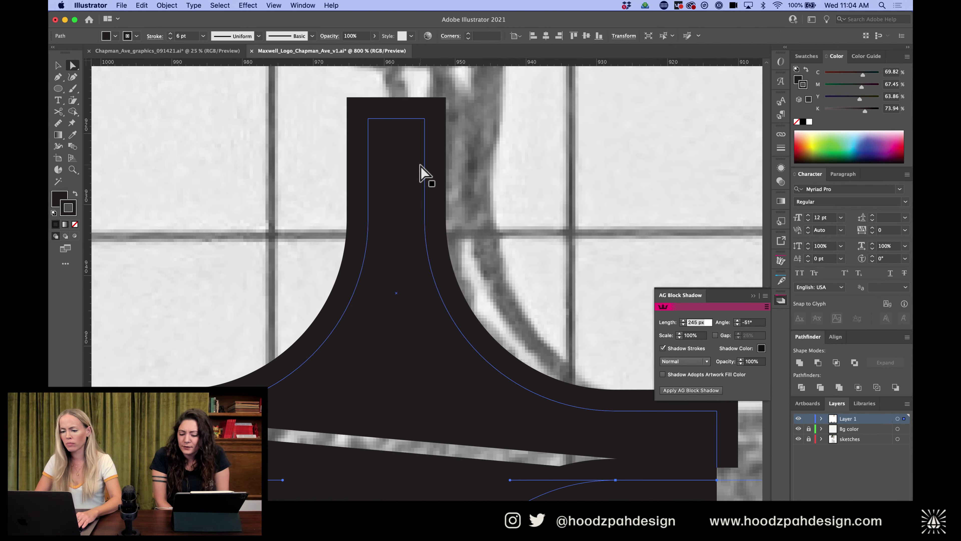
scroll(424, 174, down, 1)
scroll(539, 245, left, 8)
scroll(538, 245, down, 3)
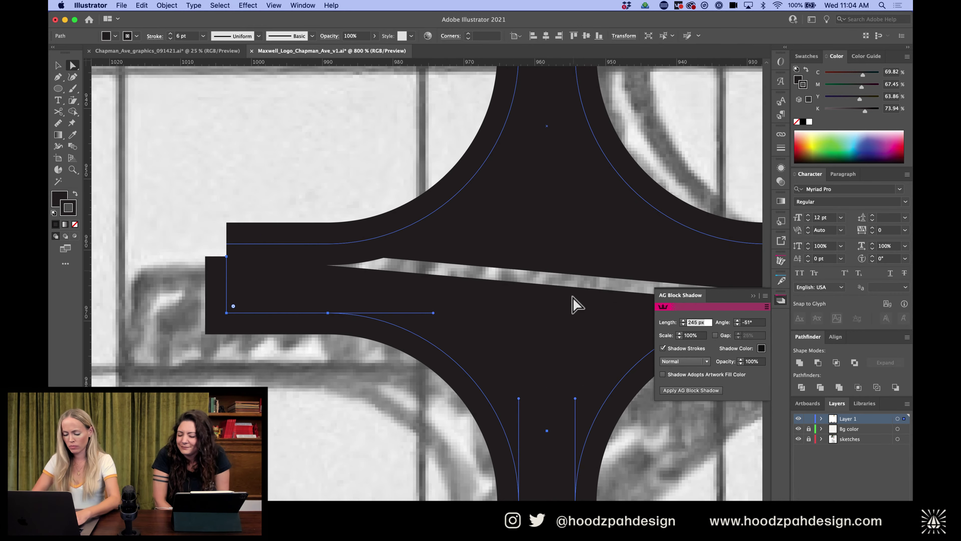
Try to line up the lower half's left end with the upper half's left endpoint by shifting it slightly upward
key(v)
drag(569, 339, 575, 321)
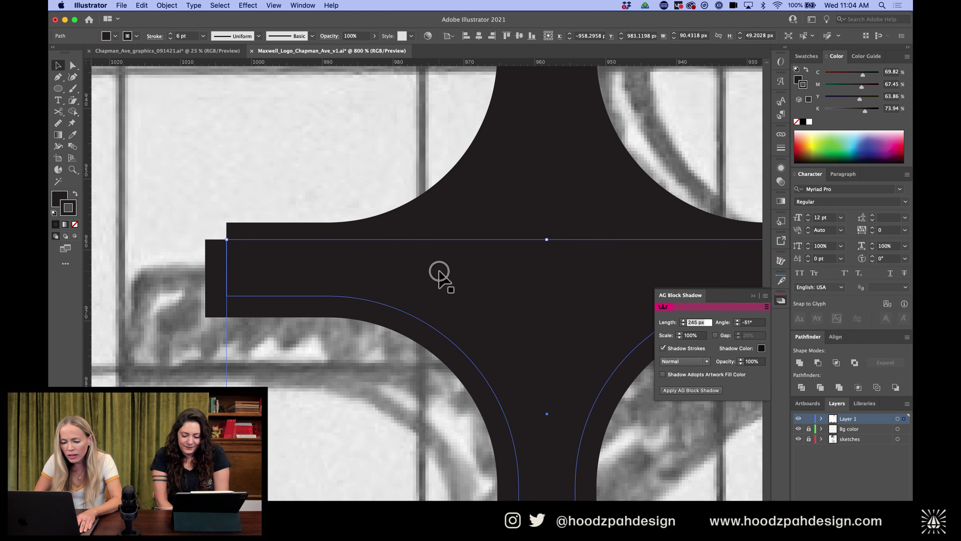
drag(440, 273, 480, 294)
key(a)
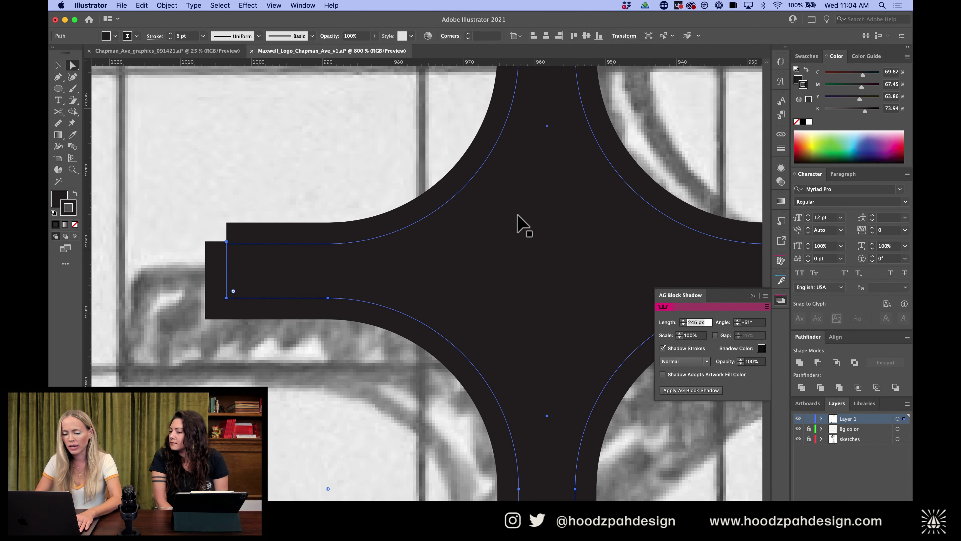
key(super+equal)
key(super+equal)
scroll(518, 215, up, 4)
scroll(517, 215, right, 10)
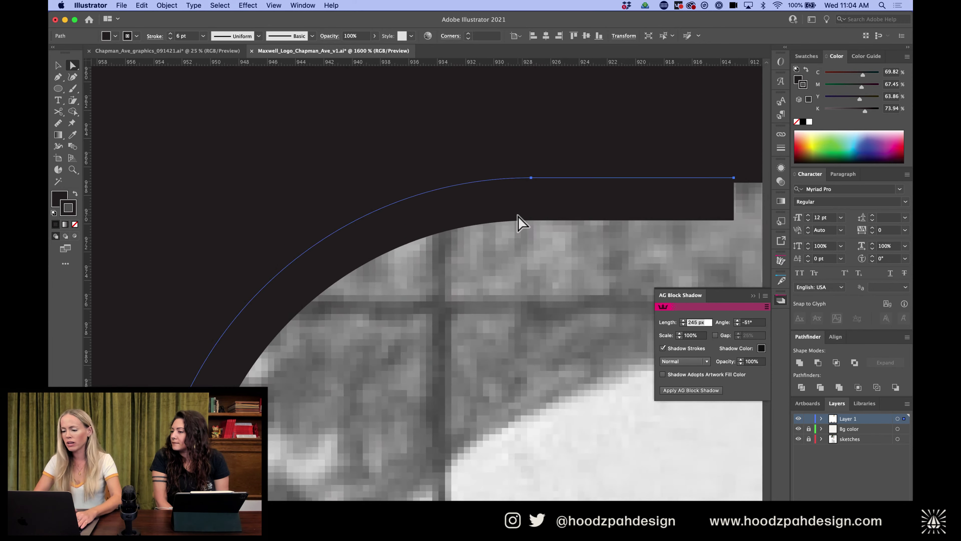
scroll(518, 223, up, 2)
scroll(519, 223, right, 4)
key(super+minus)
key(super+minus)
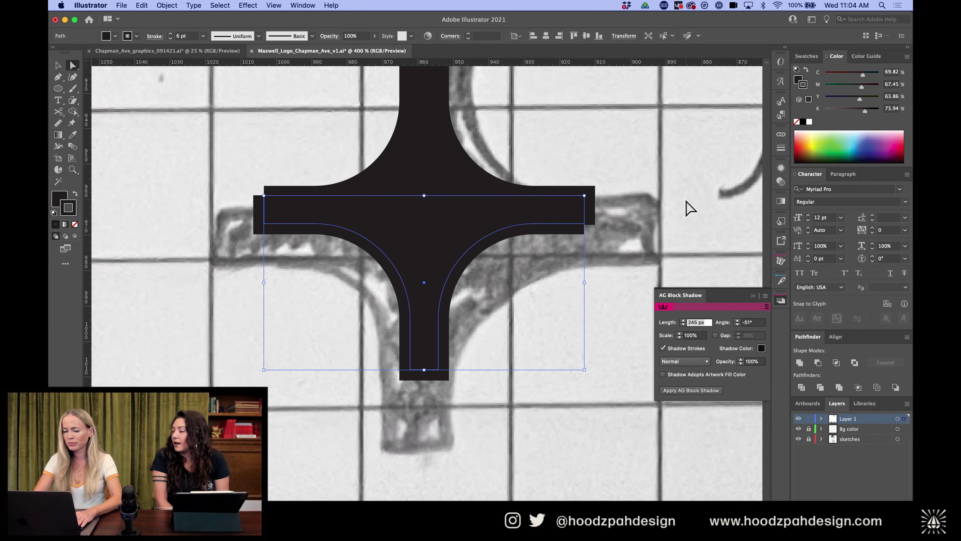
Move the lower half clear of the upper half and add a short vertical edge to its right end with the Pen tool
drag(461, 221, 519, 343)
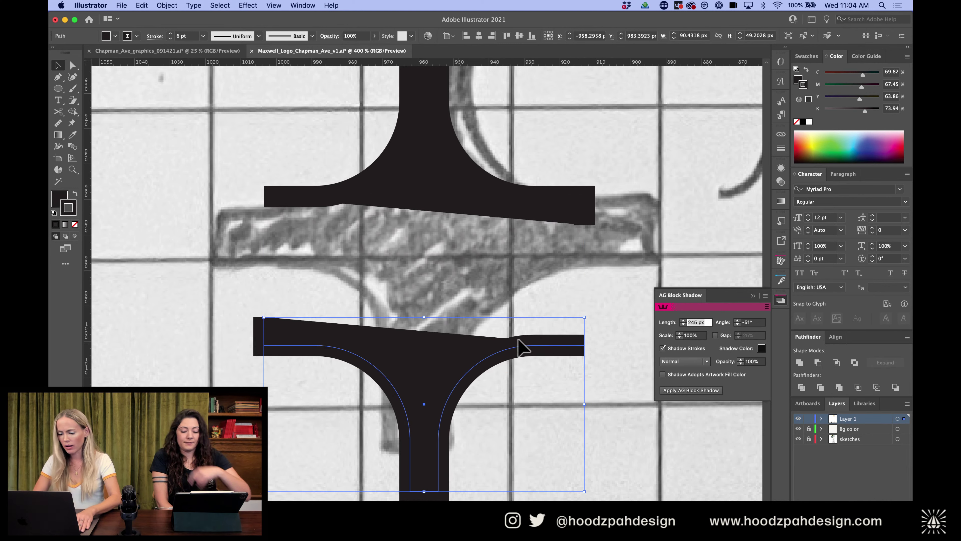
key(p)
drag(584, 345, 579, 316)
key(v)
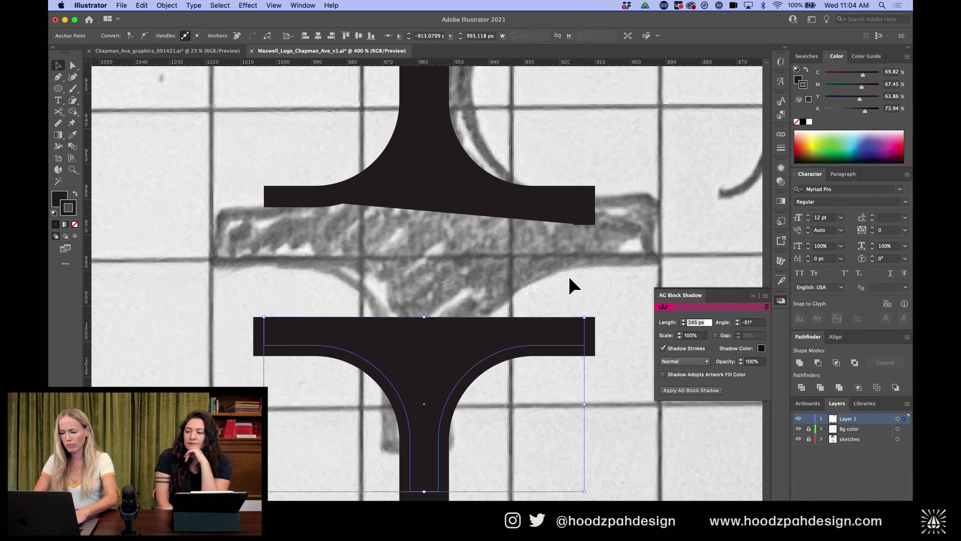
Remove the upper half's short right edge and move the lower half back up until its ends meet the upper half
click(569, 279)
key(a)
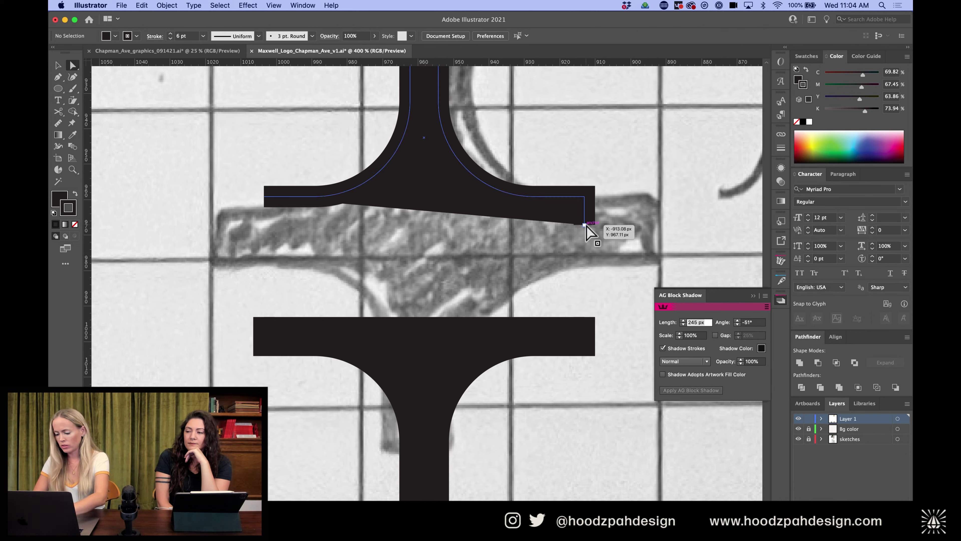
key(super+z)
drag(548, 327, 546, 211)
key(a)
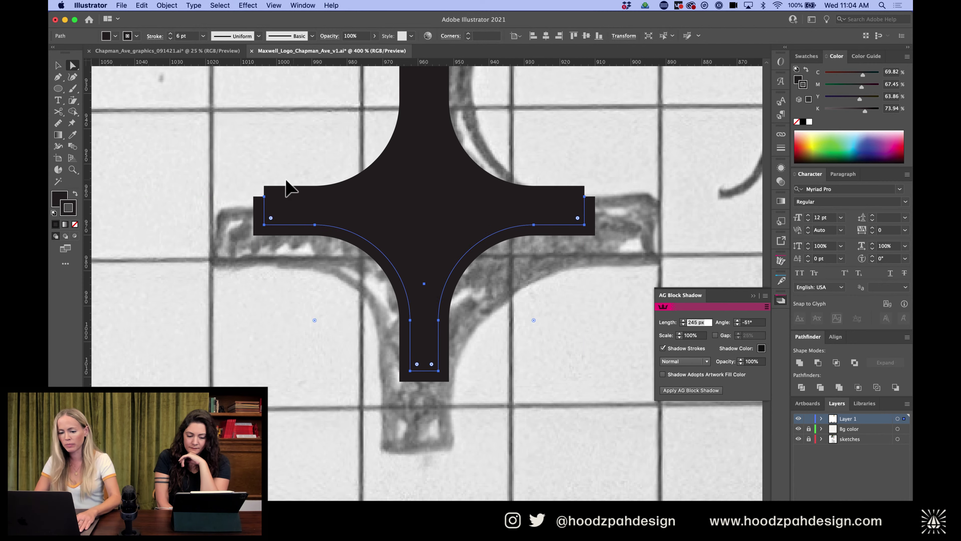
Join the upper and lower halves at their left and right ends into one closed cross shape
drag(249, 205, 248, 204)
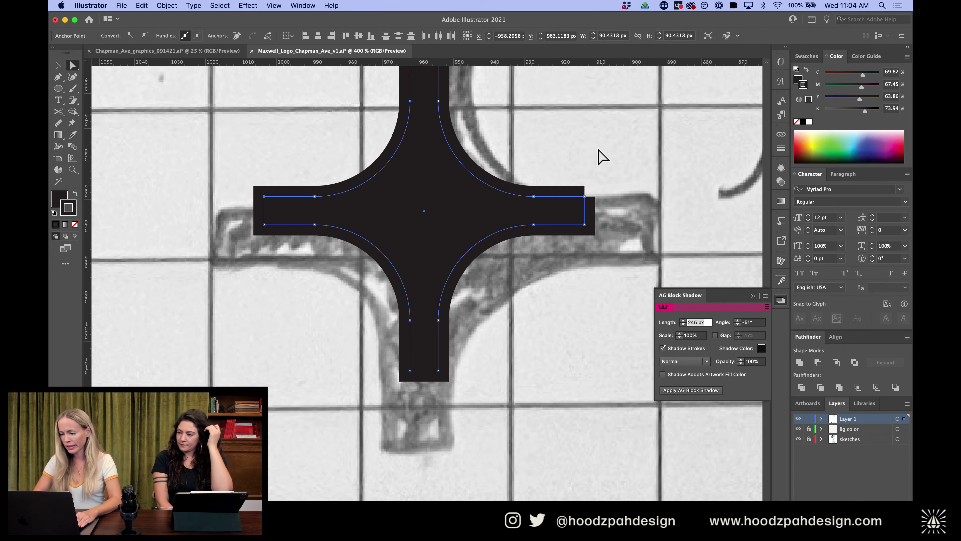
drag(574, 197, 577, 209)
key(super+minus)
key(super+minus)
key(super+minus)
key(super+minus)
key(super+minus)
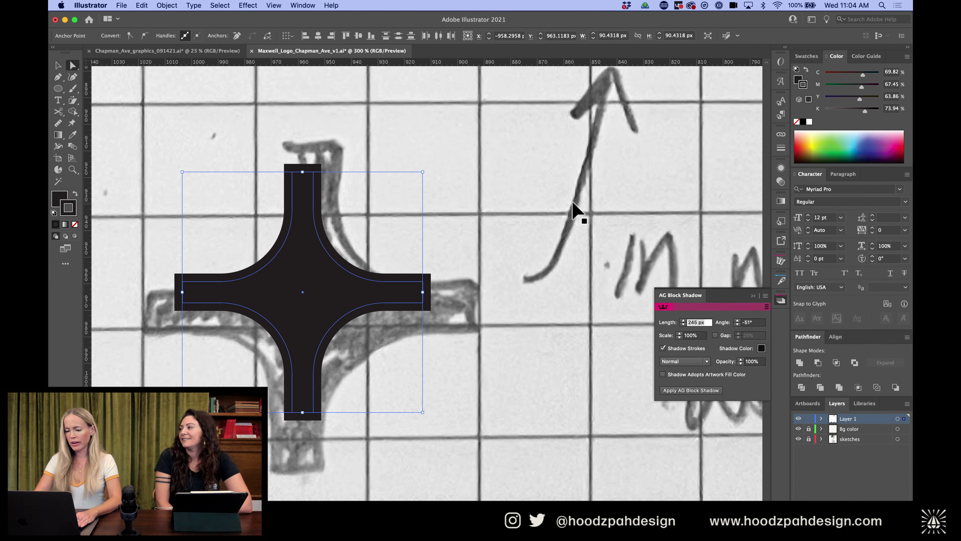
key(super+equal)
key(super+equal)
key(super+equal)
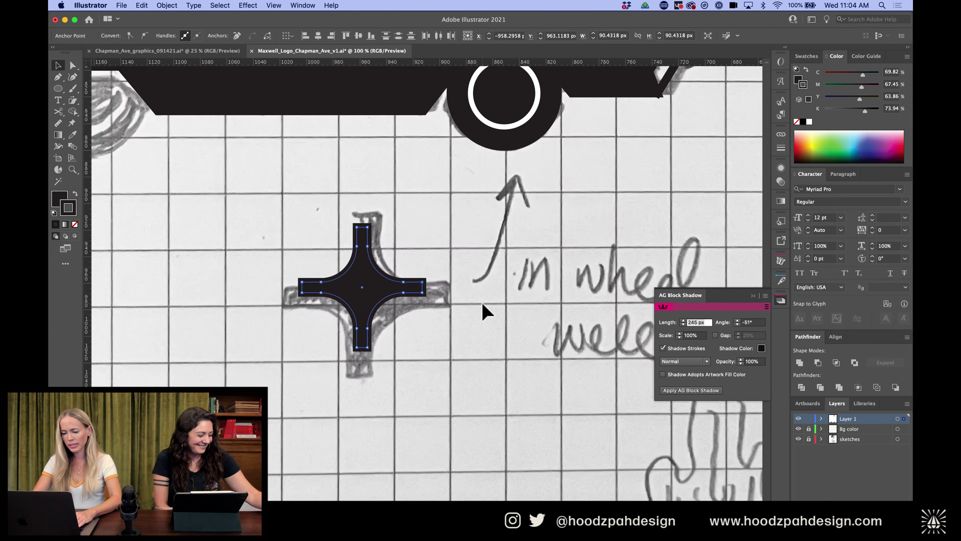
Give the cross-shaped sparkle a white fill and no stroke
click(365, 275)
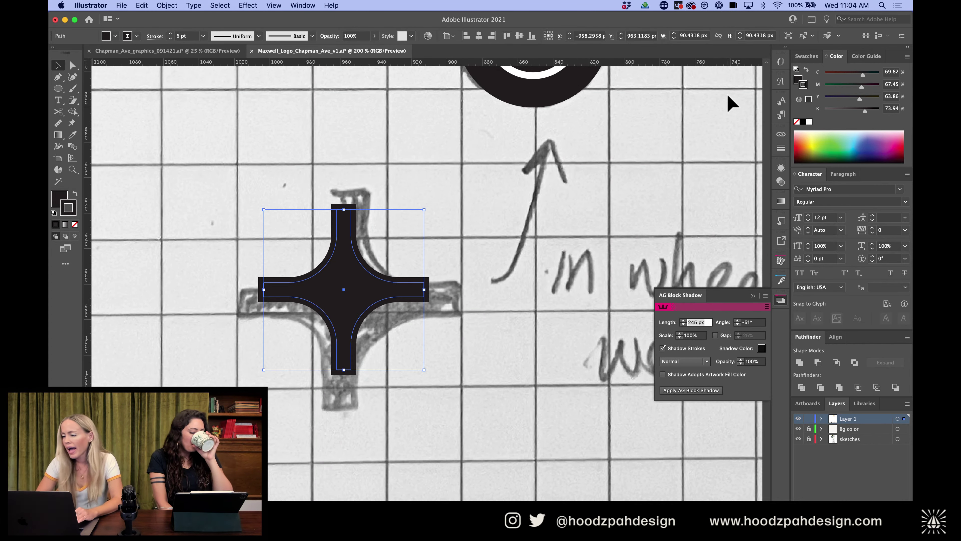
click(810, 121)
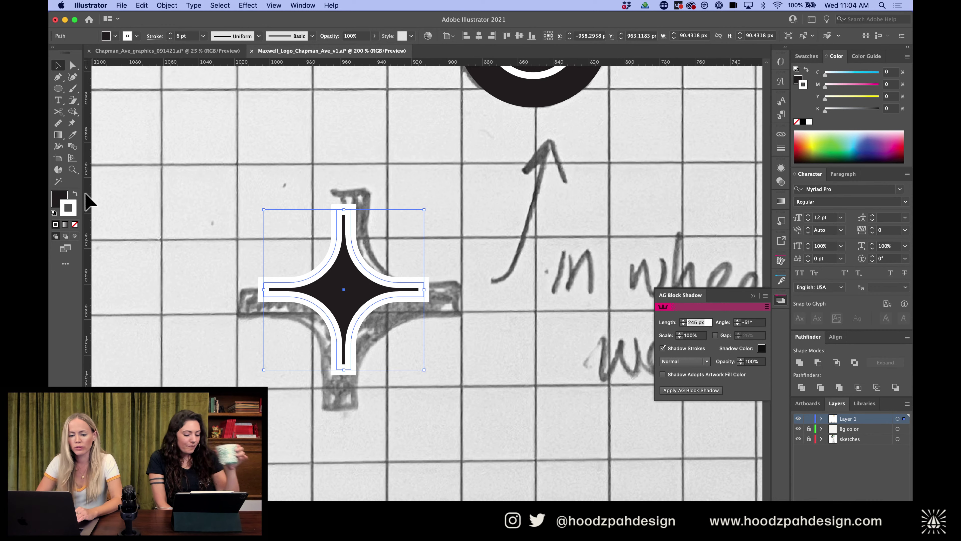
click(75, 193)
click(75, 224)
click(284, 207)
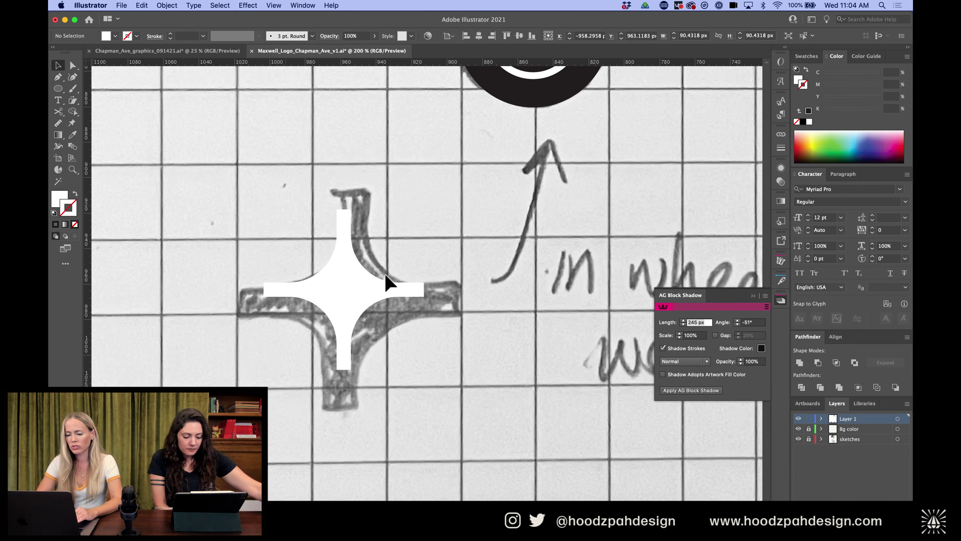
Move the sparkle inside the white ring of the car's wheel and scale it down proportionally to about 32 px
scroll(385, 273, up, 2)
scroll(384, 274, right, 2)
drag(325, 319, 509, 199)
scroll(510, 199, up, 5)
scroll(509, 199, right, 1)
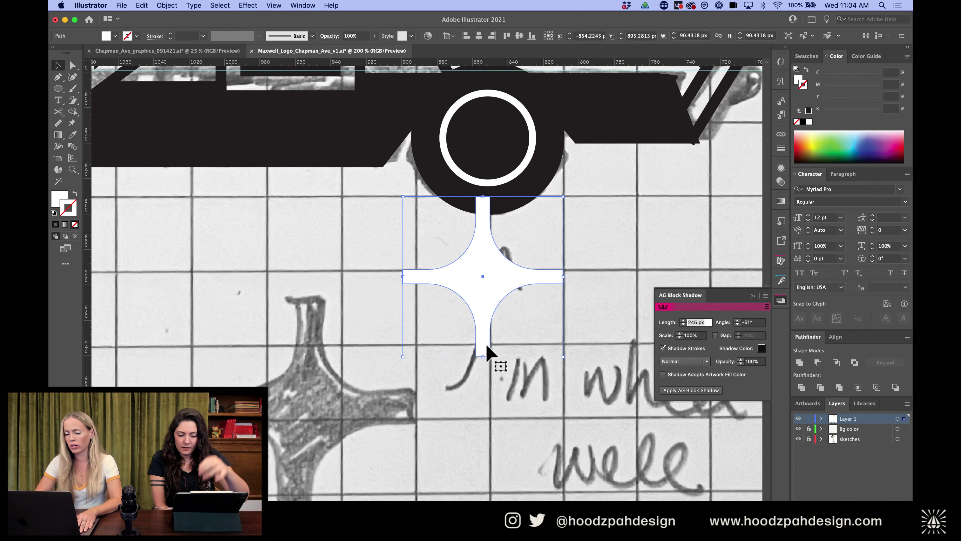
drag(482, 356, 518, 138)
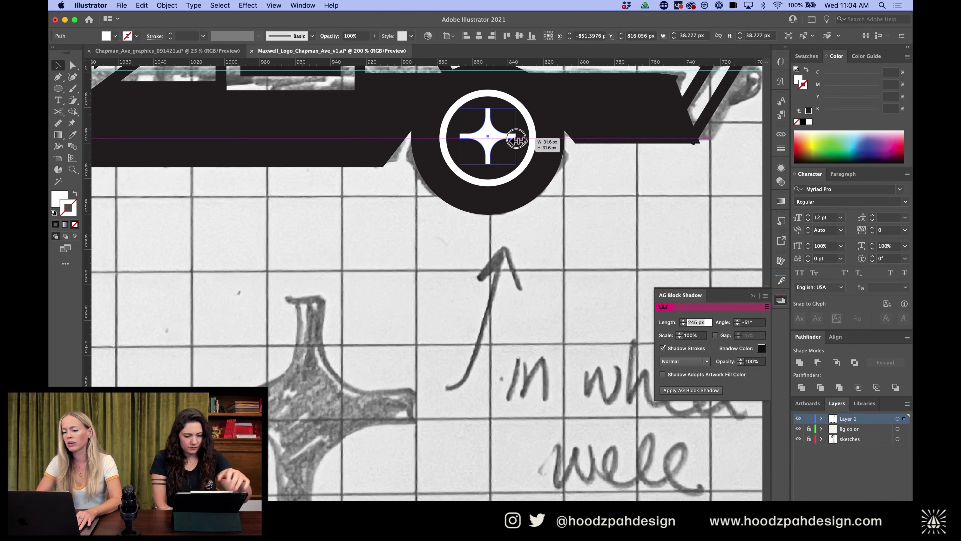
Select the sparkle together with the wheel's white ring and black outer circle and group them as one wheel
key(super+equal)
key(super+equal)
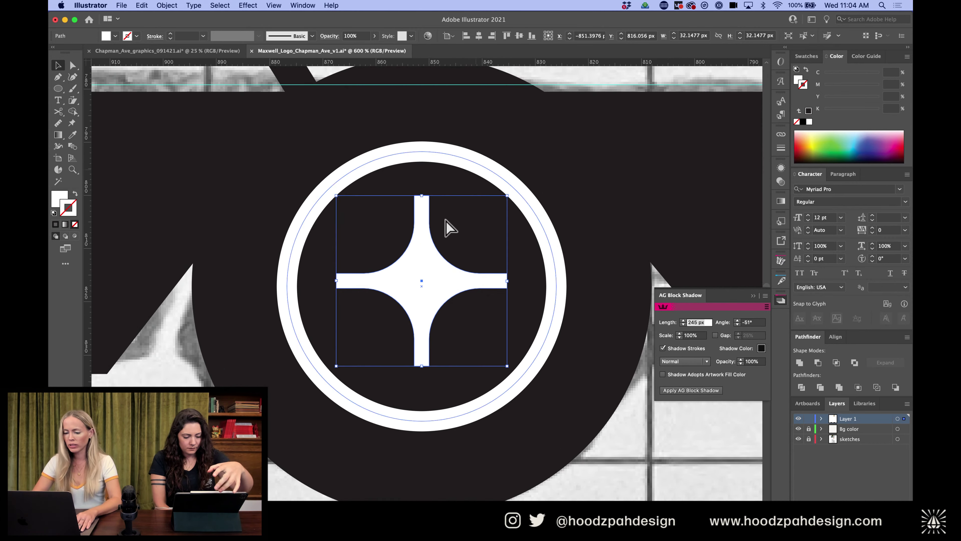
drag(439, 246, 486, 269)
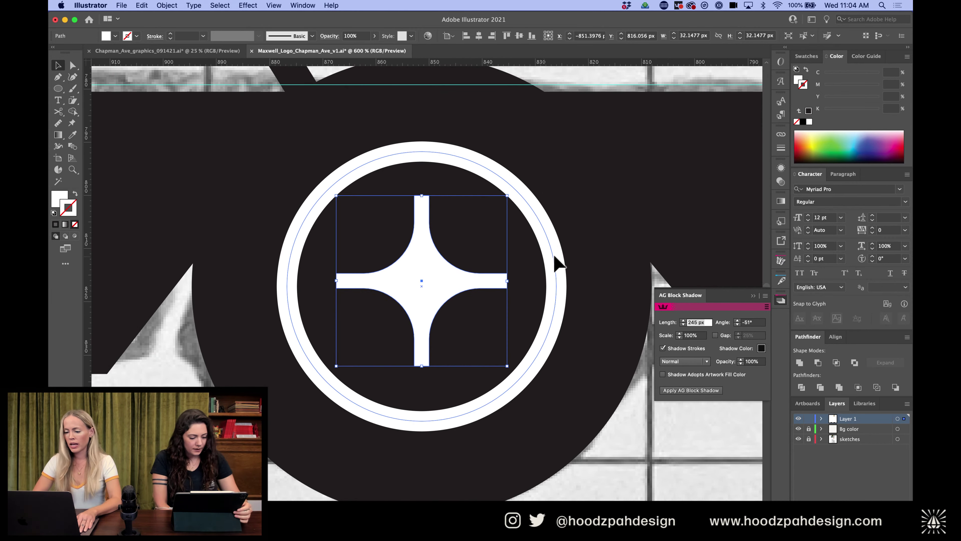
key(a)
key(super+a)
key(super+minus)
key(super+minus)
key(super+minus)
key(super+minus)
key(super+minus)
key(super+minus)
key(super+minus)
key(super+minus)
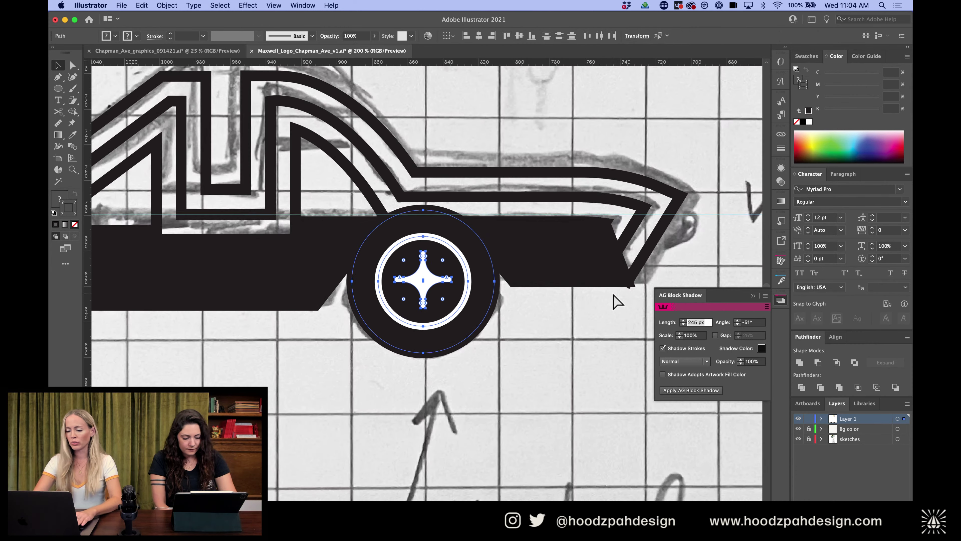
key(super+shift+a)
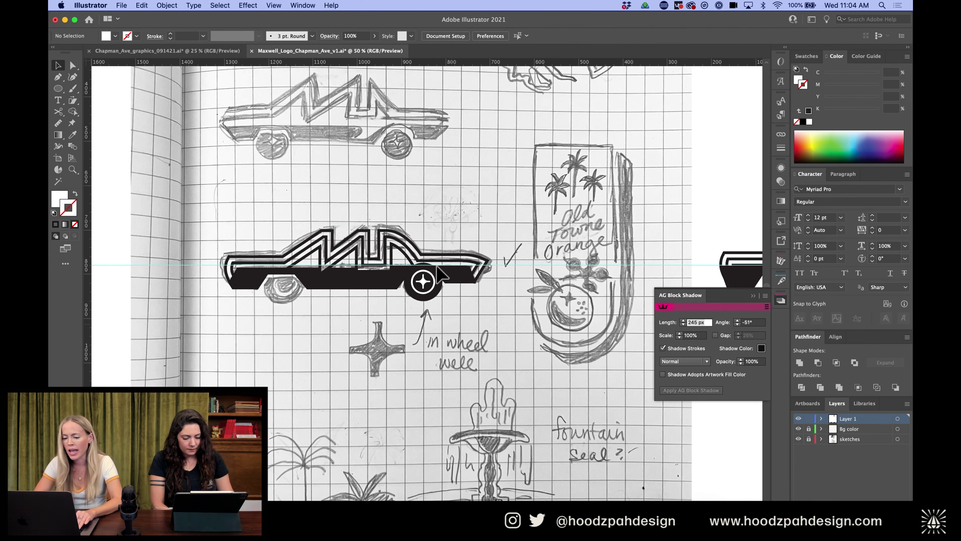
Duplicate the wheel to the sketch car's other wheel well and bring both wheels with the lower body shape onto the clean car
drag(423, 293, 282, 293)
scroll(424, 291, right, 10)
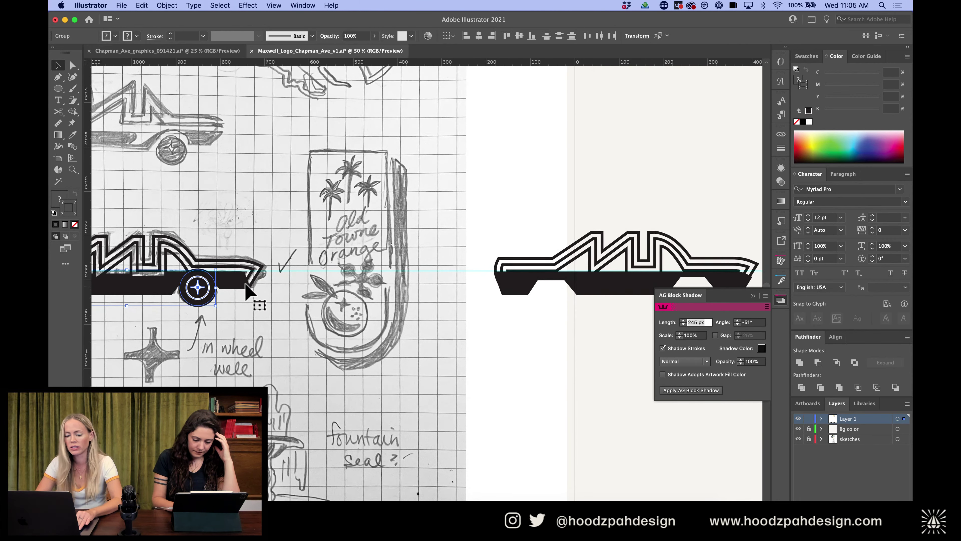
shift+click(201, 293)
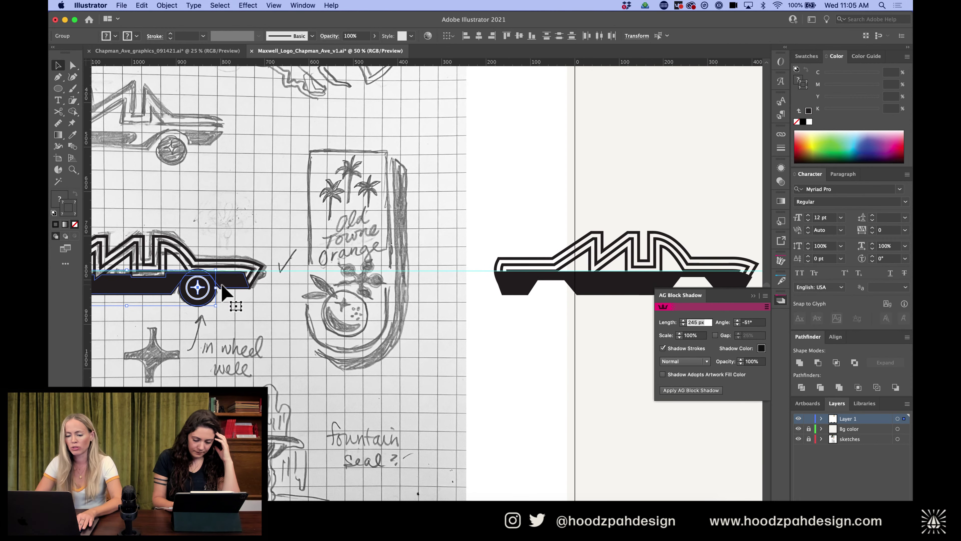
drag(223, 293, 567, 304)
scroll(556, 309, right, 3)
drag(364, 303, 500, 291)
drag(501, 290, 503, 291)
scroll(506, 323, right, 5)
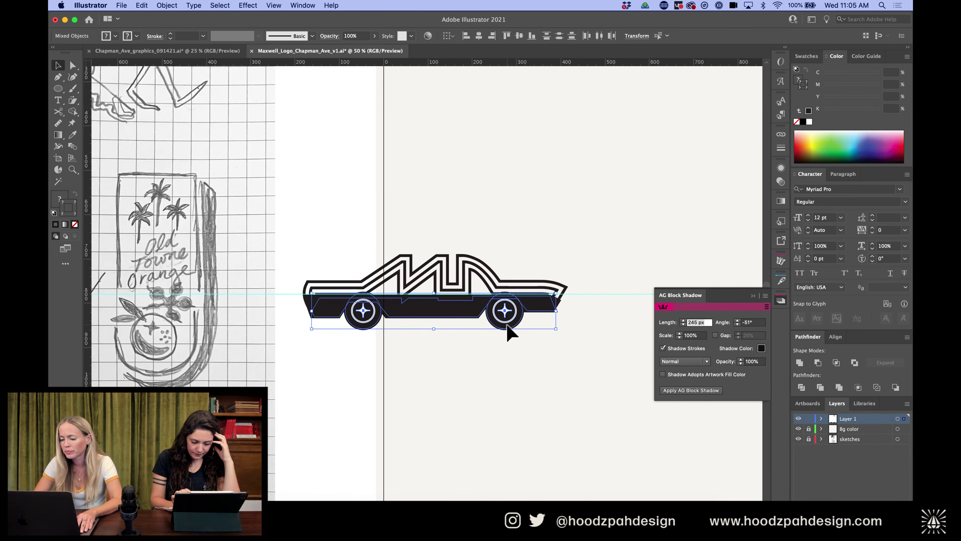
click(516, 347)
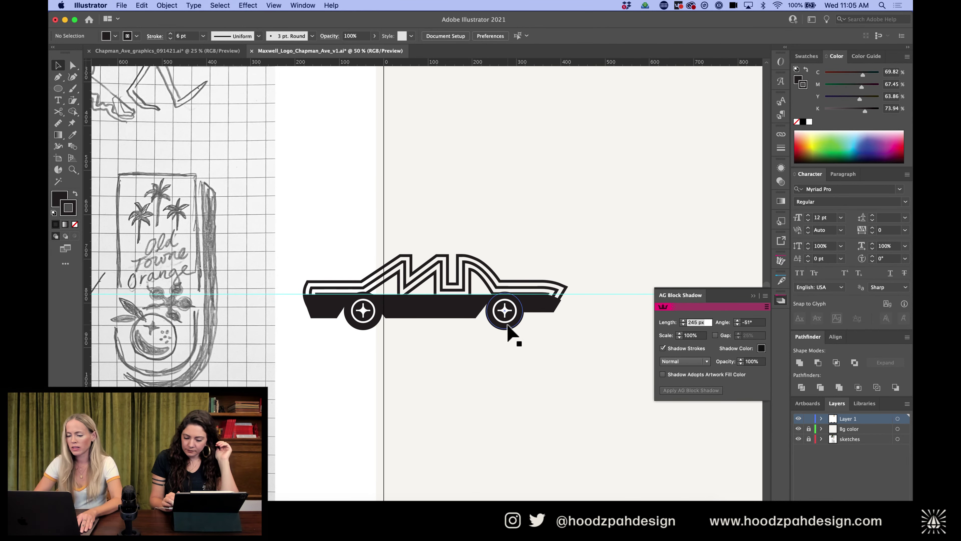
Select the whole car with its wheels and move it to the right so it sits entirely on the artboard
scroll(499, 379, down, 2)
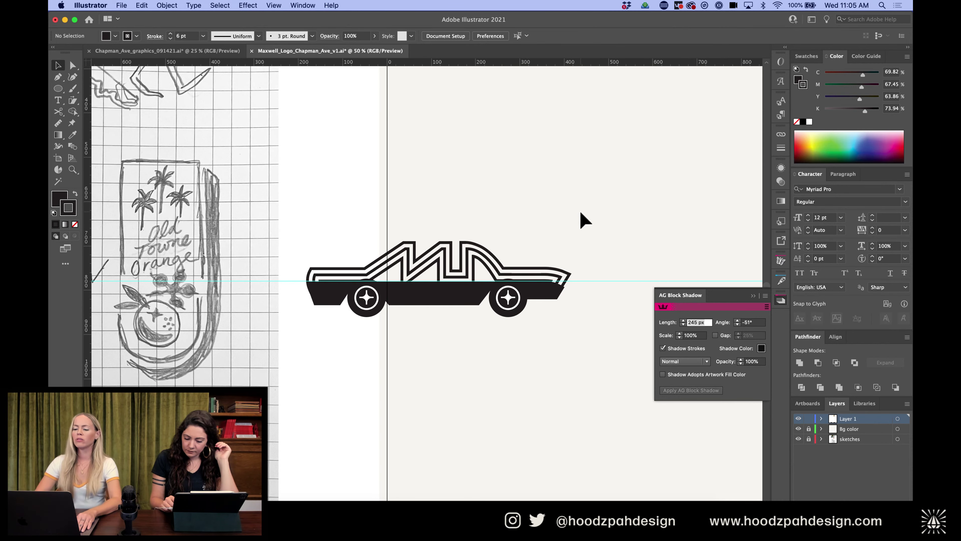
drag(582, 212, 319, 362)
drag(336, 275, 448, 274)
scroll(448, 275, right, 5)
scroll(448, 275, up, 1)
click(468, 205)
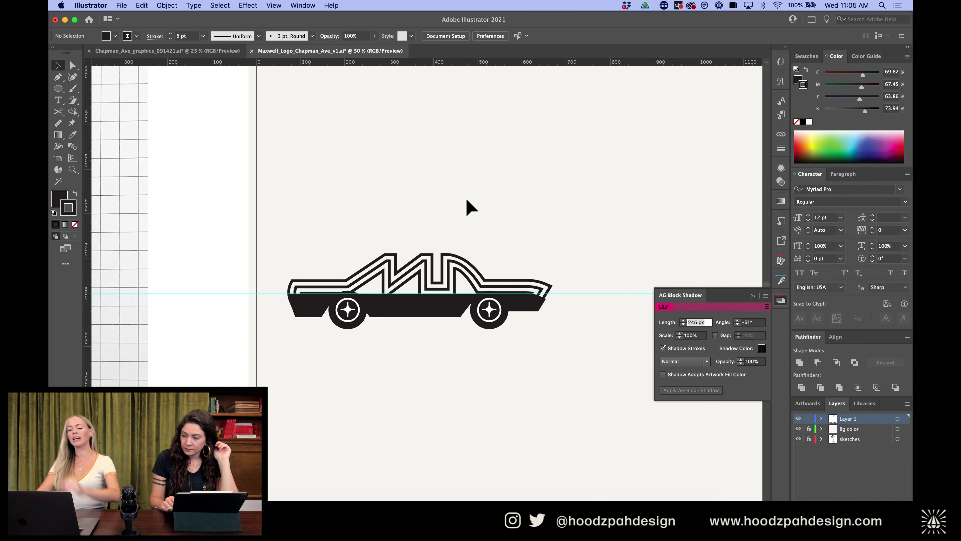
Select both wheels and nudge them slightly left within the car's wheel wells
key(super+equal)
key(super+minus)
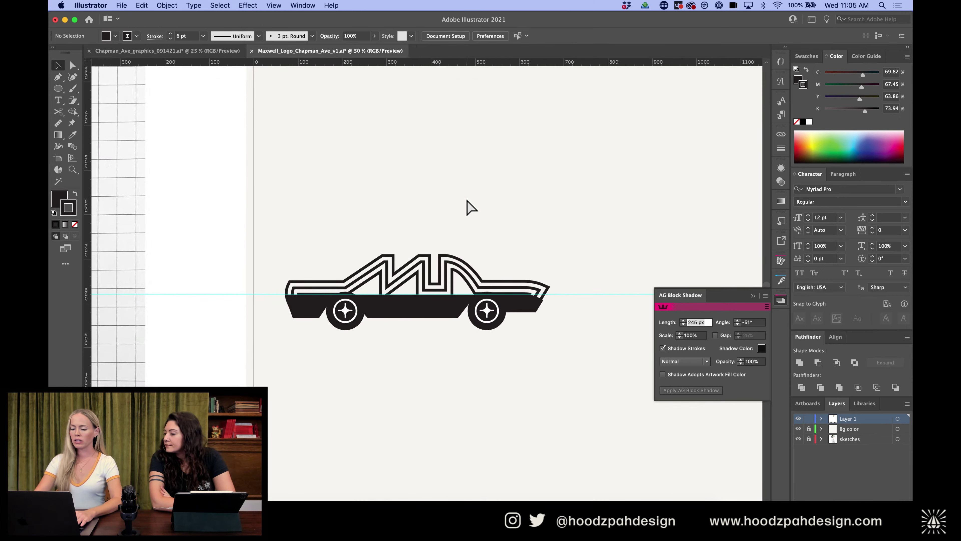
key(super+equal)
key(super+equal)
key(super+equal)
click(639, 411)
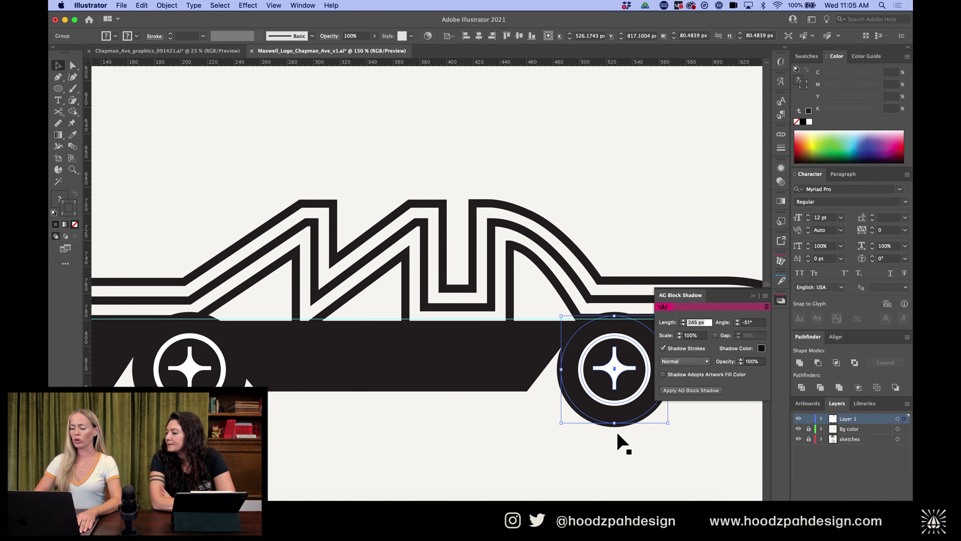
shift+click(168, 380)
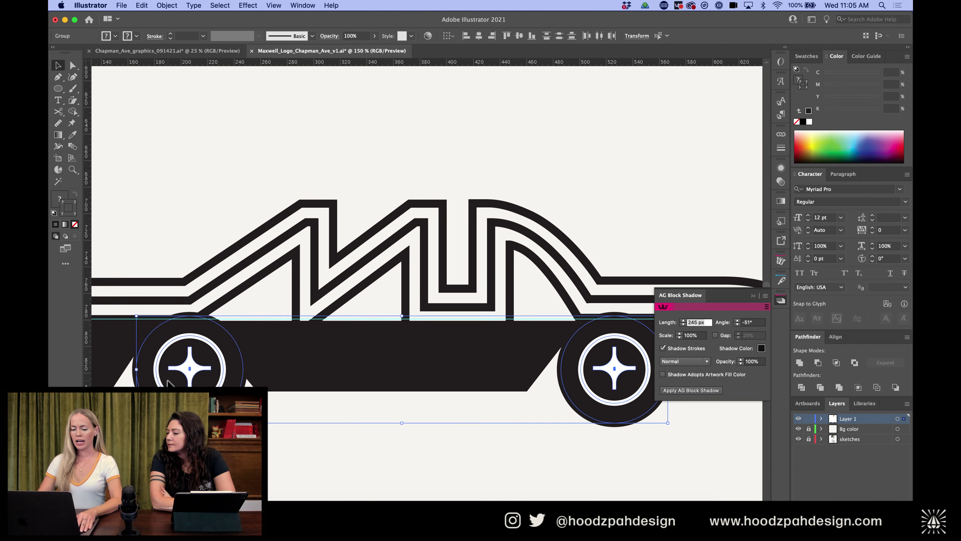
key(super+minus)
key(super+minus)
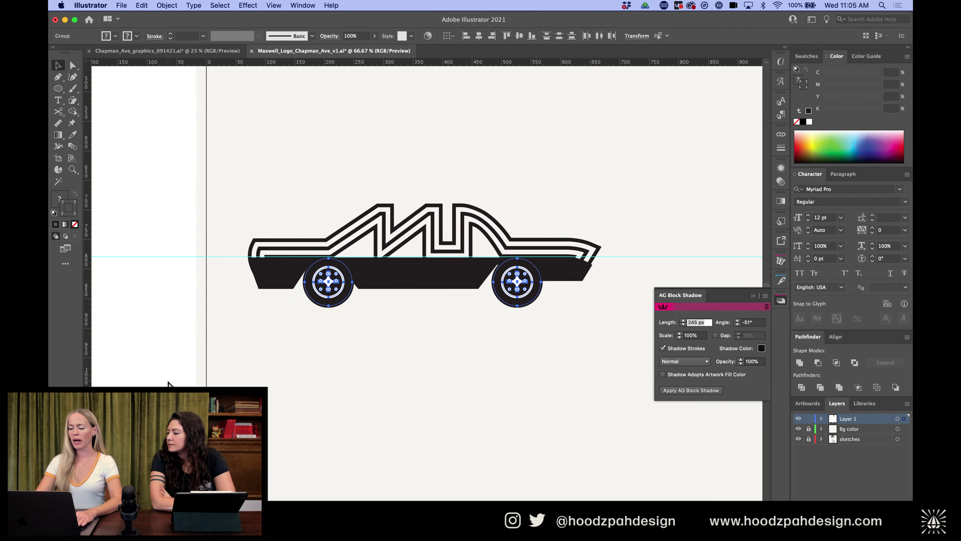
key(Left)
key(Left)
key(Left)
key(Left)
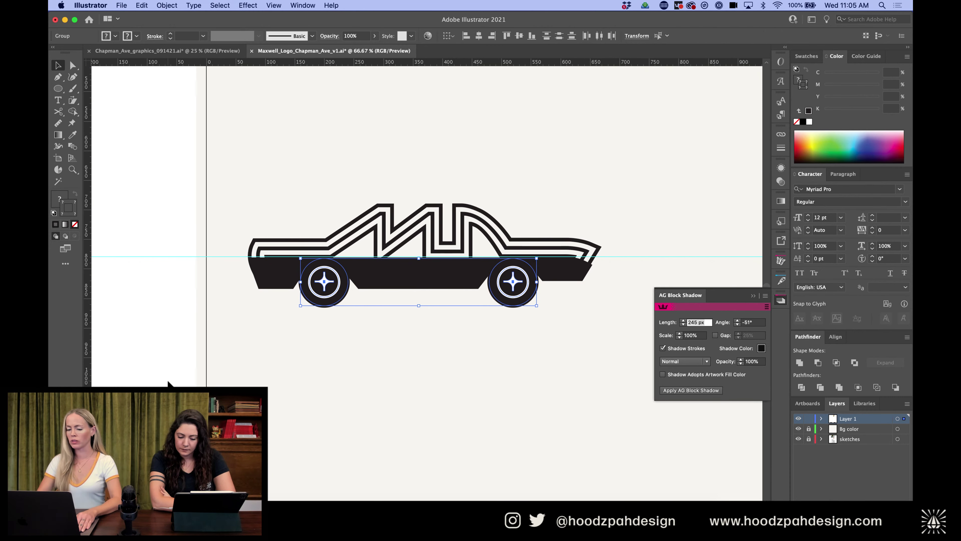
click(393, 390)
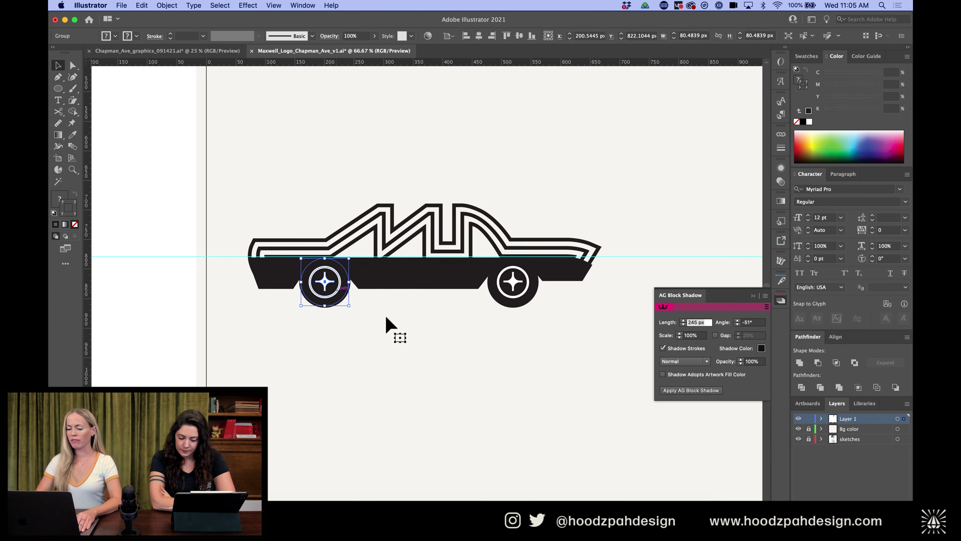
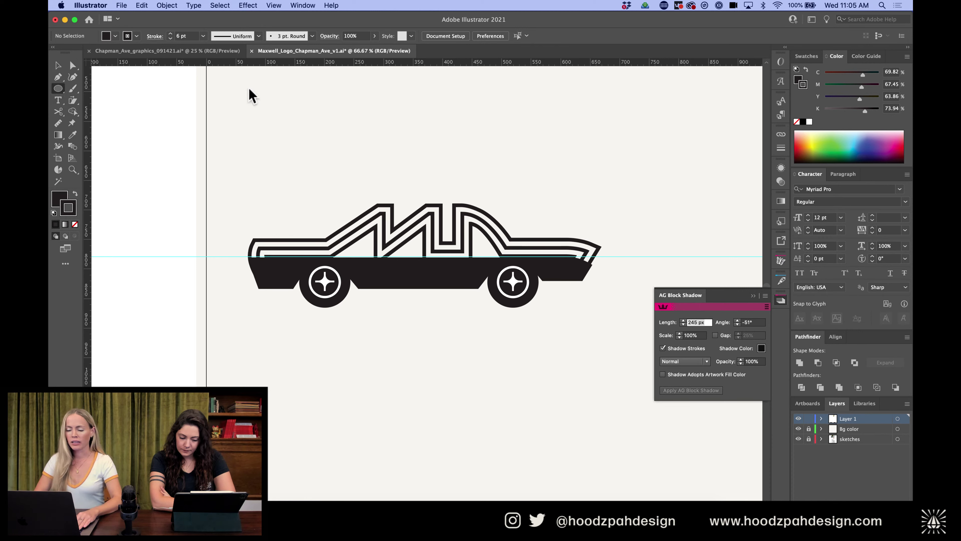
Draw a flat black ellipse about 155 px wide and 29 px high above the car's right end
drag(569, 141, 518, 133)
key(shift+c)
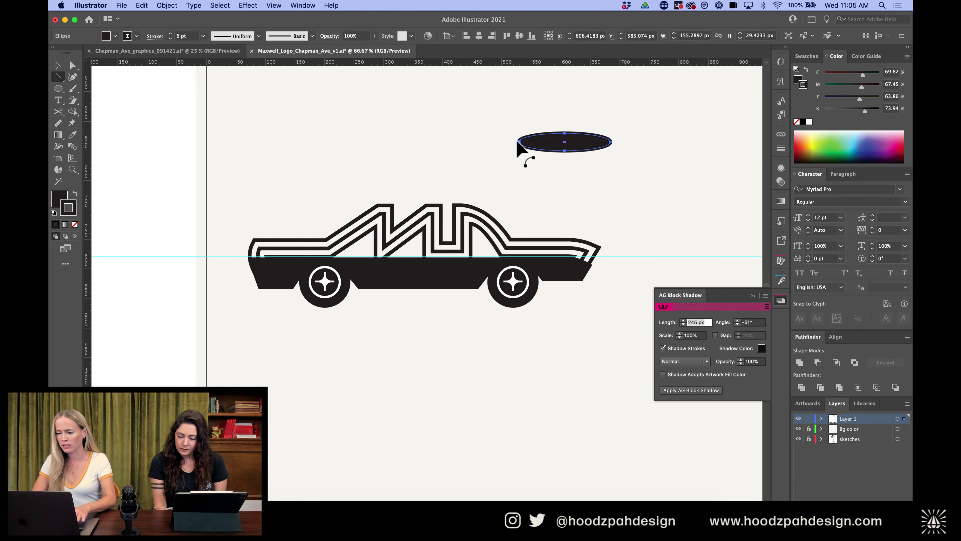
click(518, 142)
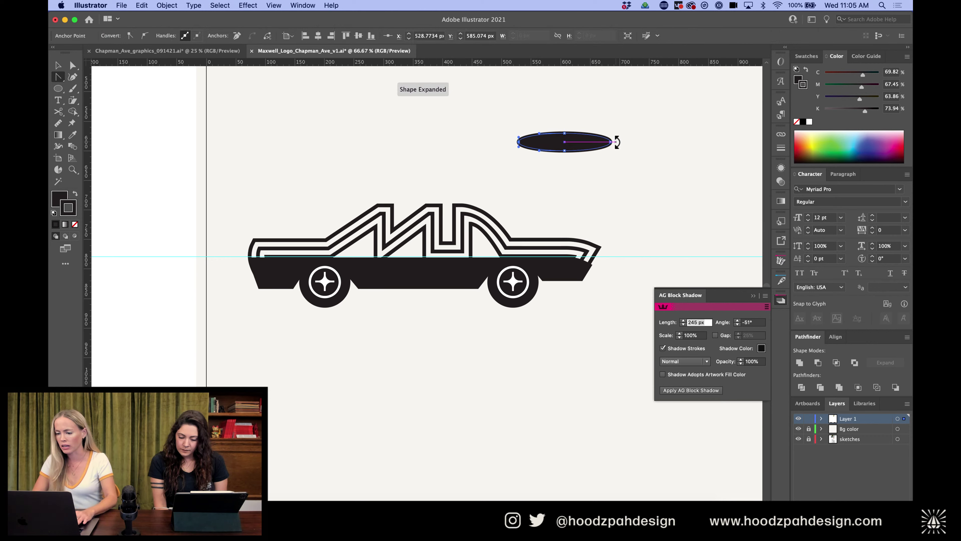
Draw a second, larger black ellipse about 193 px wide and 49 px high above the car's roof
key(v)
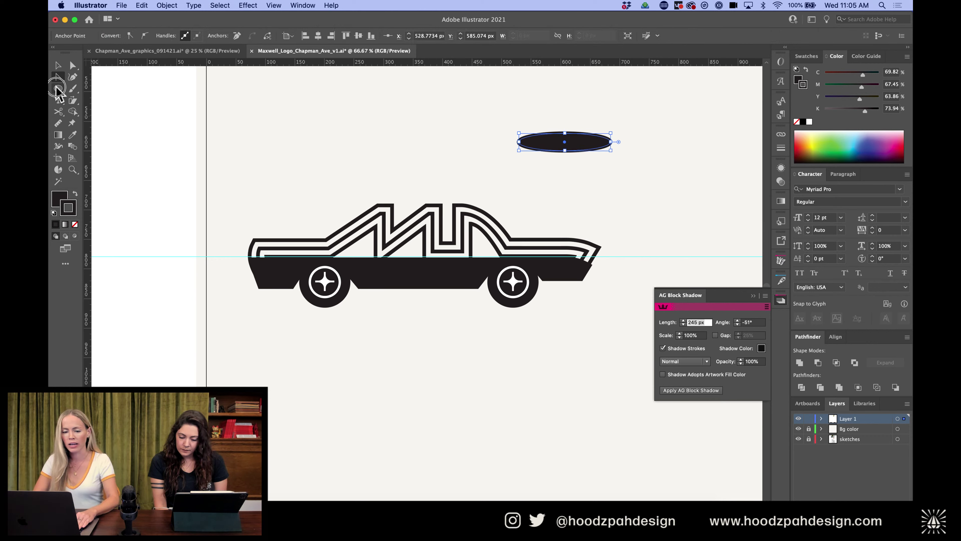
click(57, 88)
drag(451, 112, 338, 143)
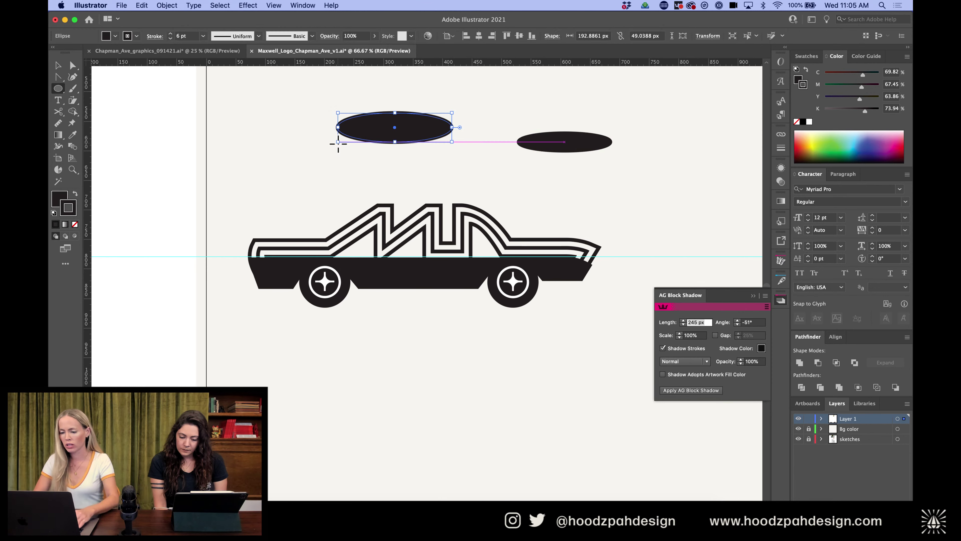
Cut the larger ellipse at its left and right anchor points and delete its lower half
key(c)
click(337, 128)
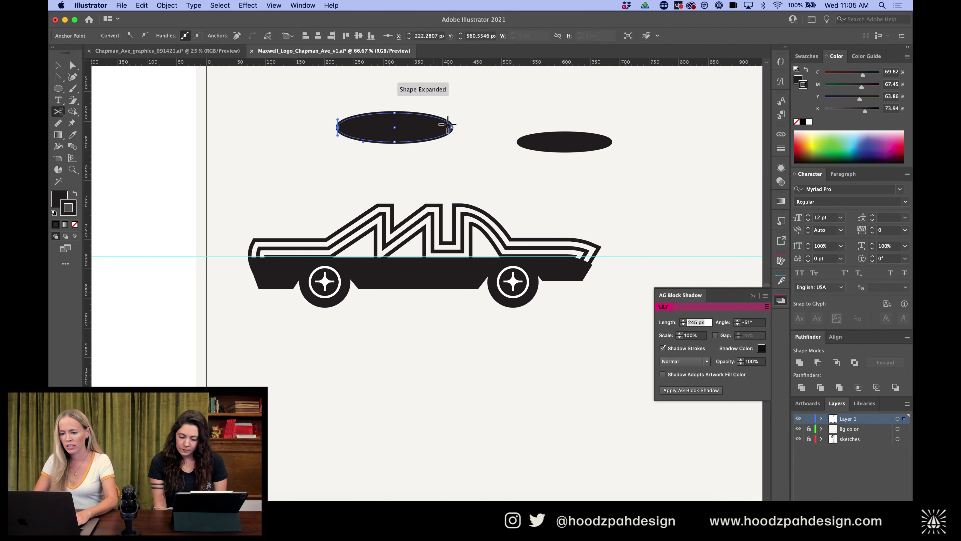
click(450, 128)
key(v)
click(416, 138)
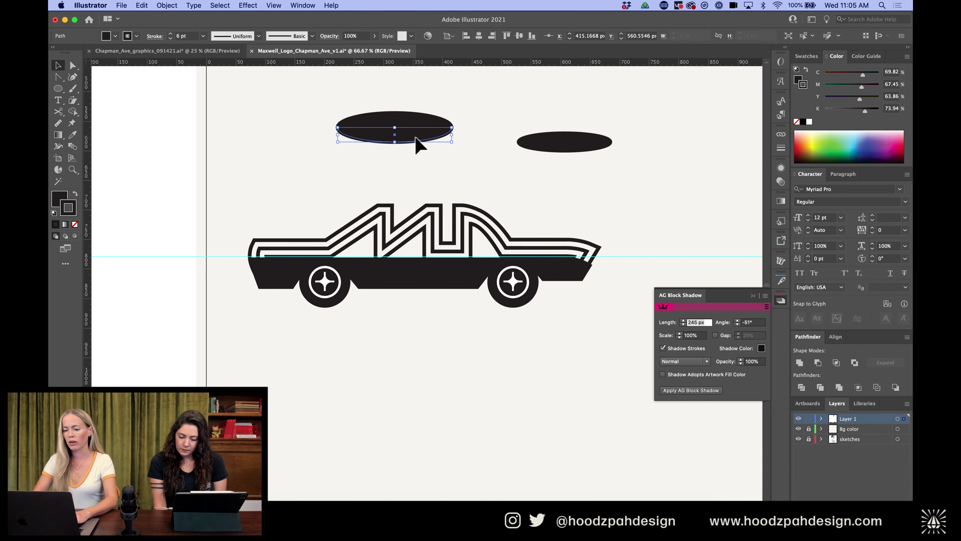
key(Delete)
Raise the top anchor point of the remaining half-ellipse so the dome is about 29 px high
click(418, 124)
key(a)
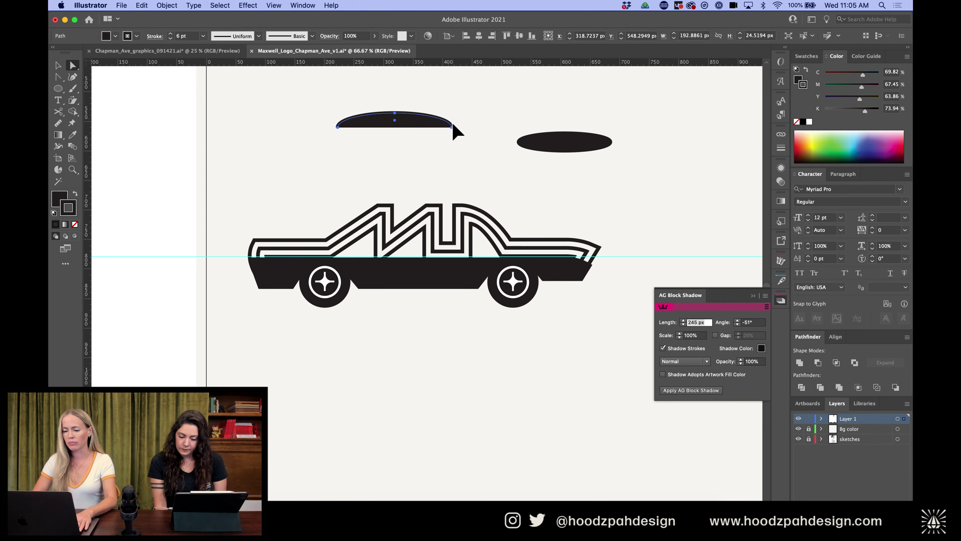
click(452, 121)
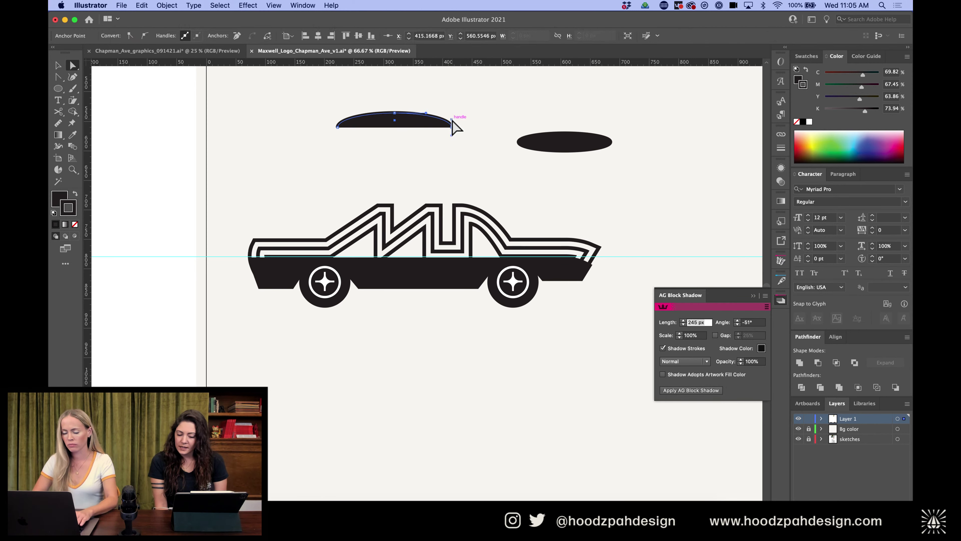
key(super+equal)
key(super+equal)
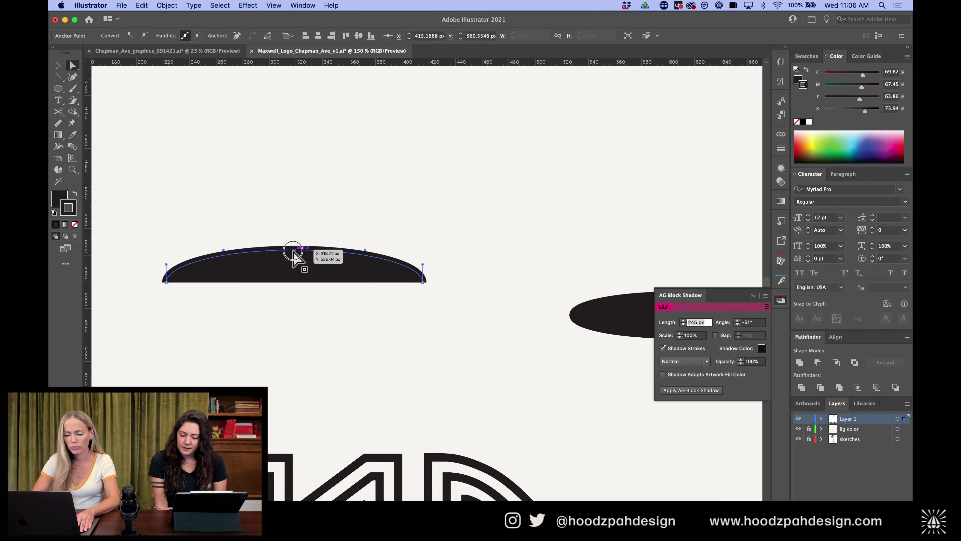
drag(294, 251, 294, 243)
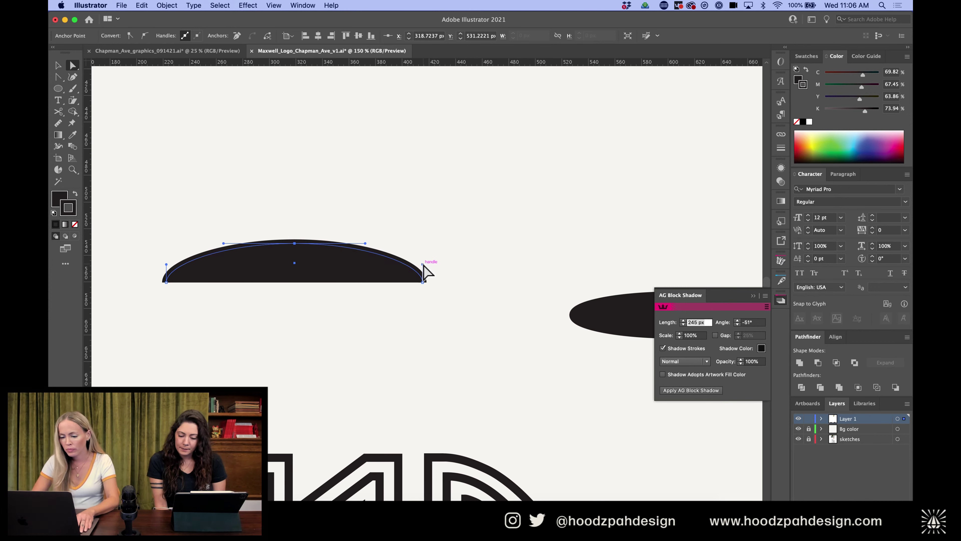
Shorten the vertical curve handles at the dome's right and left ends equally, and select the whole dome
drag(423, 264, 423, 267)
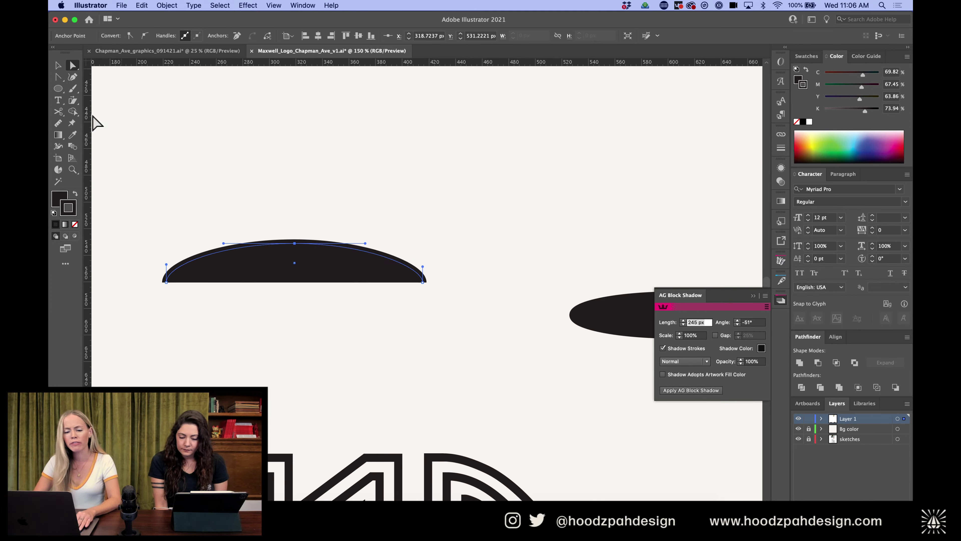
click(56, 90)
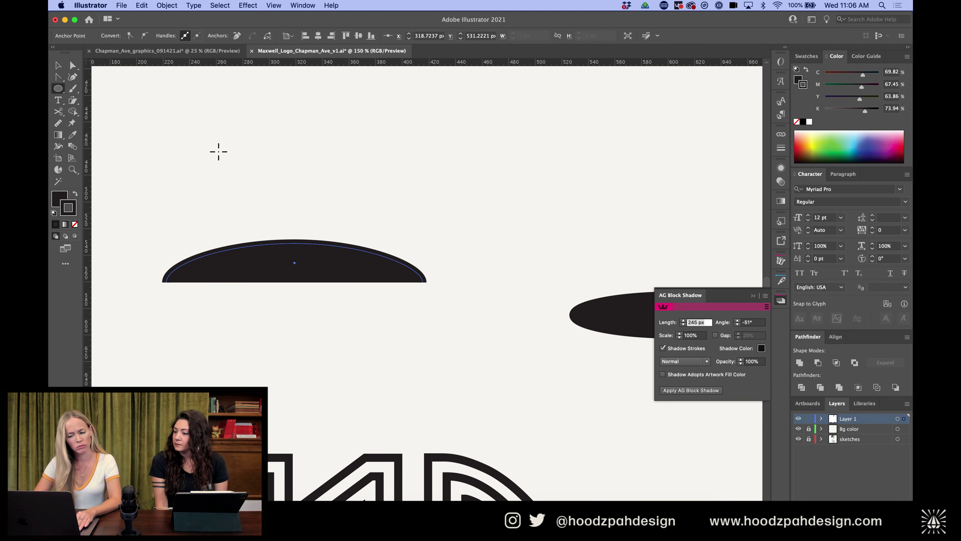
key(a)
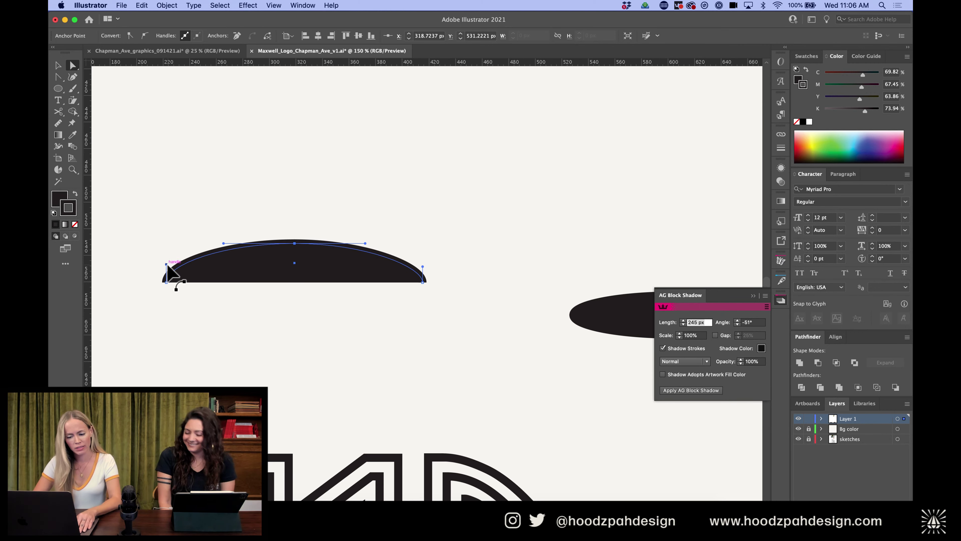
click(166, 269)
click(168, 270)
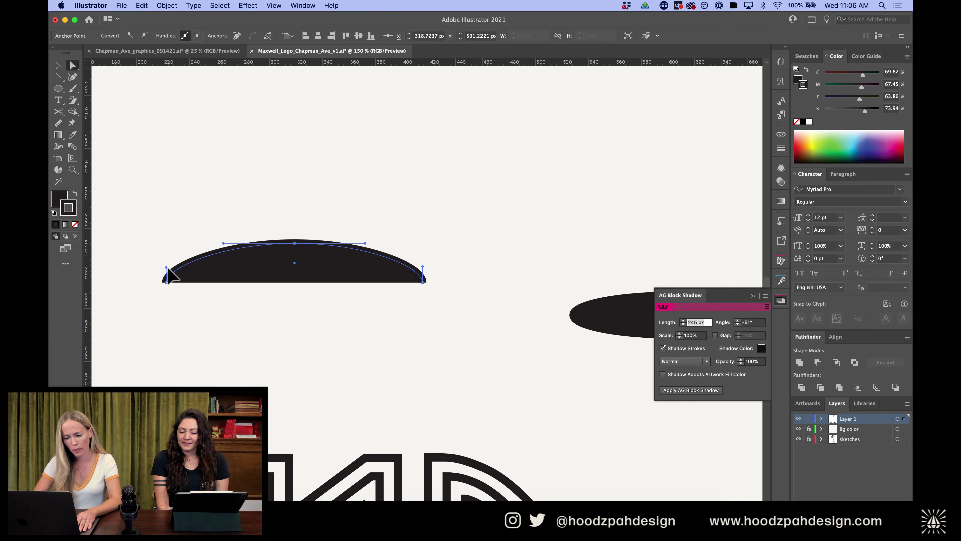
click(491, 174)
key(v)
click(328, 279)
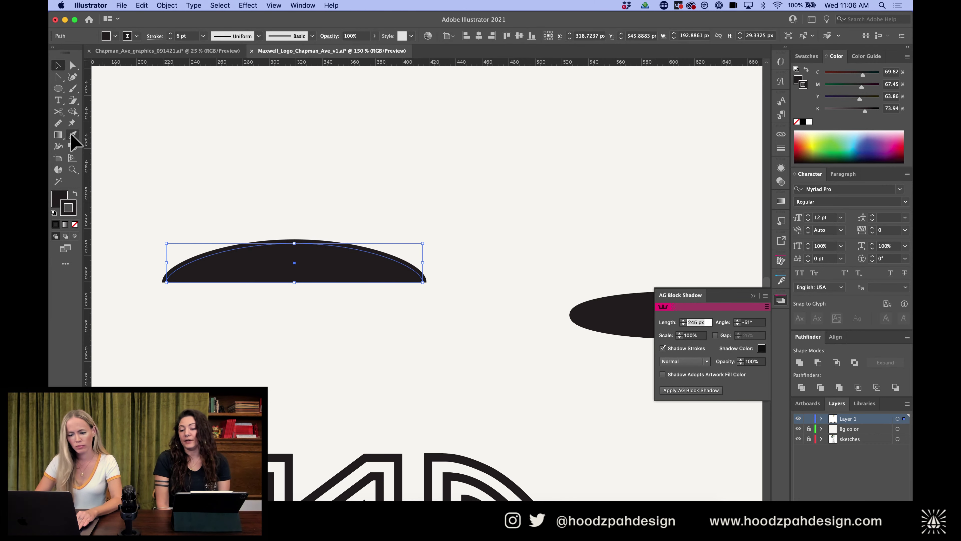
key(super+minus)
key(super+minus)
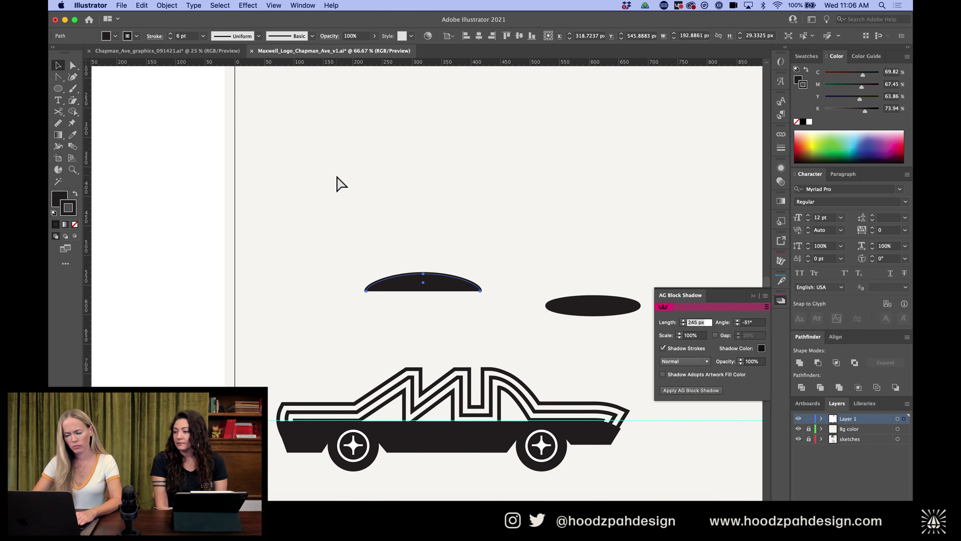
scroll(435, 207, down, 2)
scroll(436, 206, right, 2)
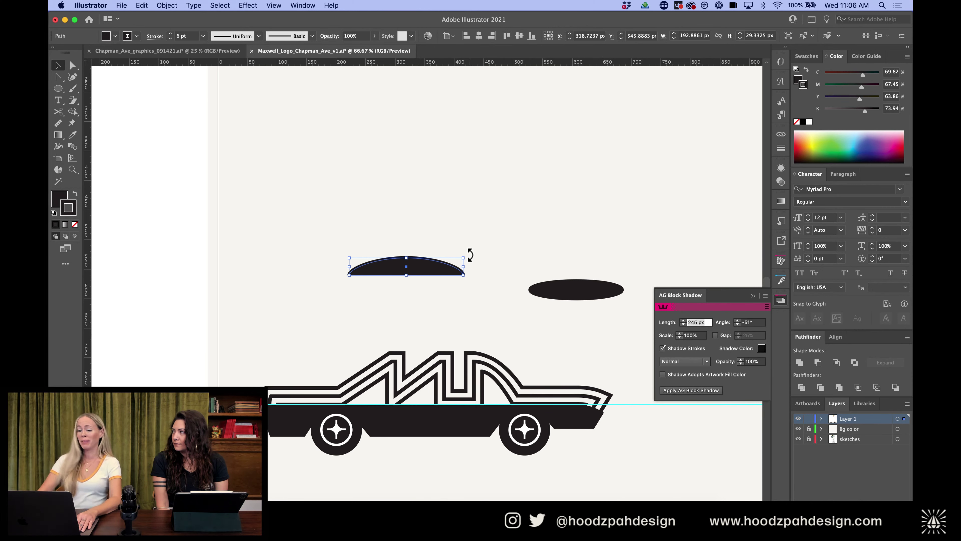
key(super+equal)
key(super+equal)
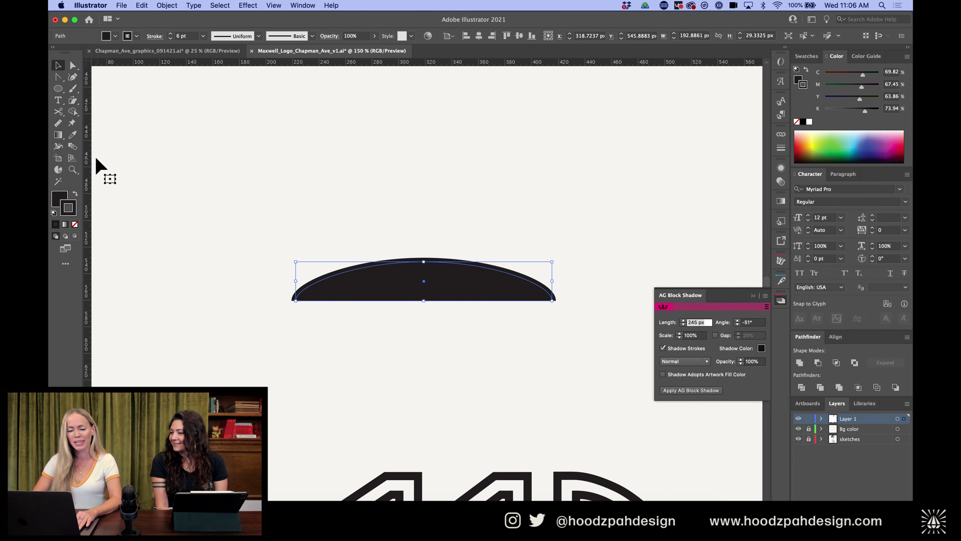
Draw a black circle about 81 px in diameter on the canvas, up and to the left of the dome
key(l)
key(super+shift+a)
mouse_move(248, 177)
mouse_down()
mouse_move(204, 122)
mouse_move(193, 122)
mouse_up()
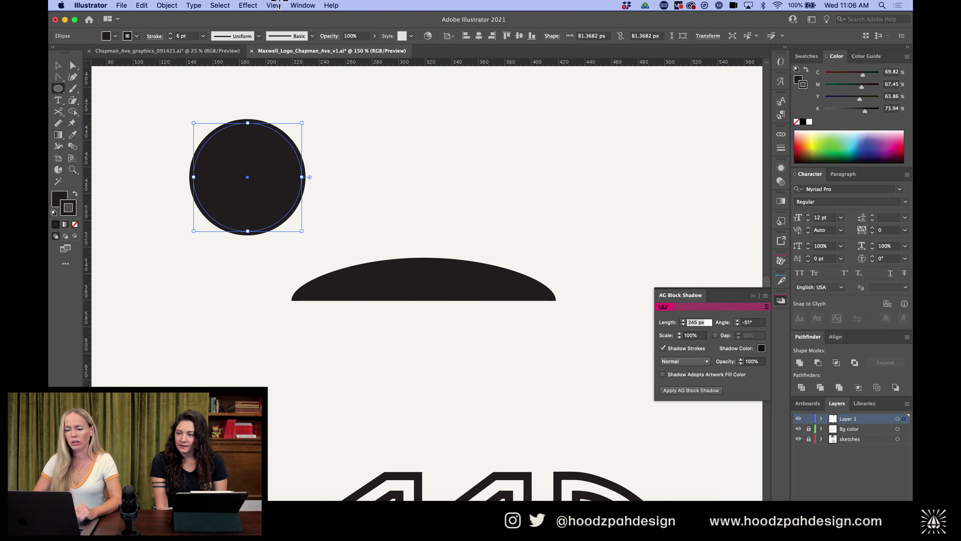
click(247, 5)
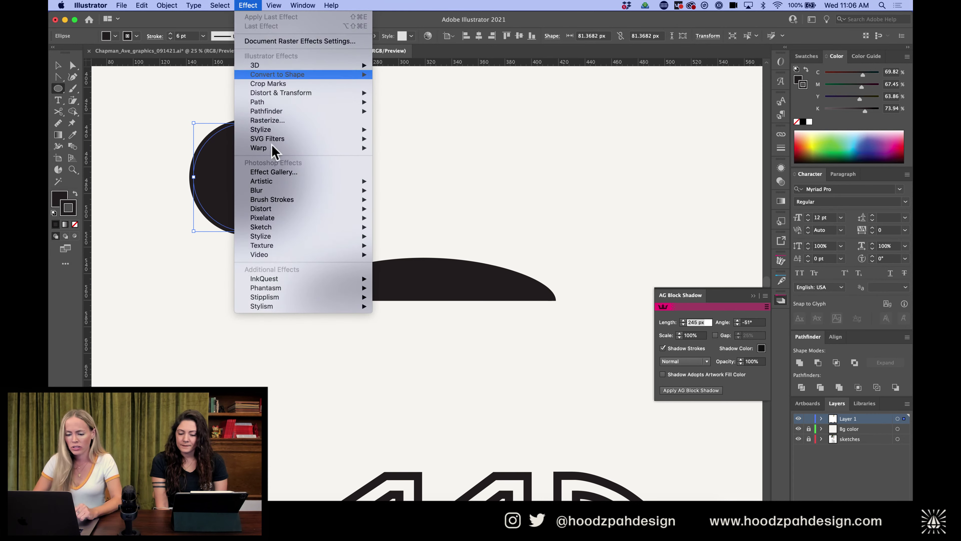
mouse_move(286, 239)
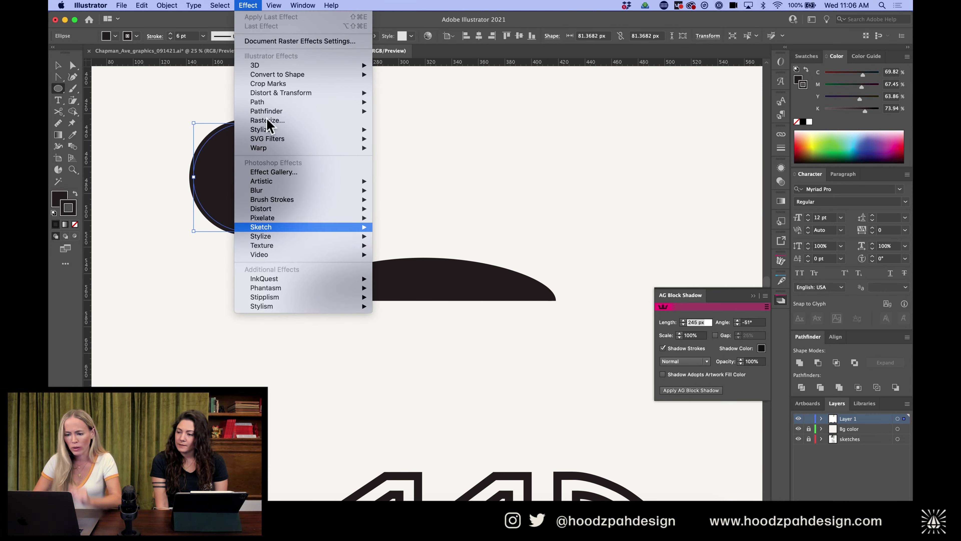
mouse_move(169, 6)
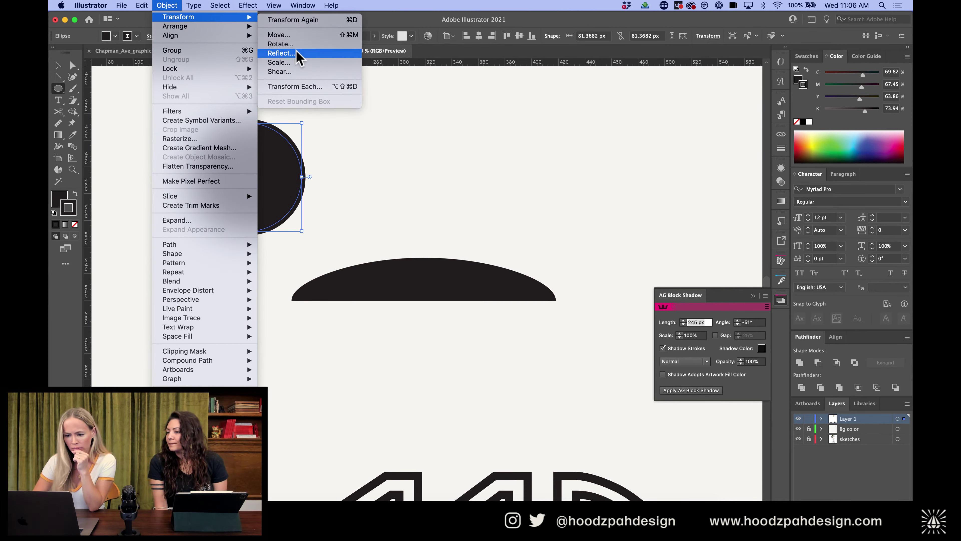
click(428, 175)
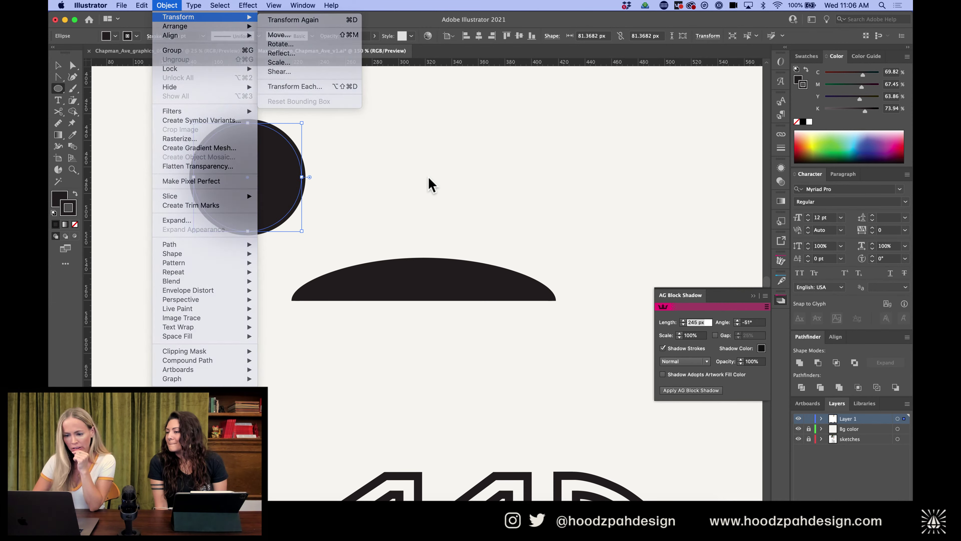
Move the black circle to a spot above the dome
key(v)
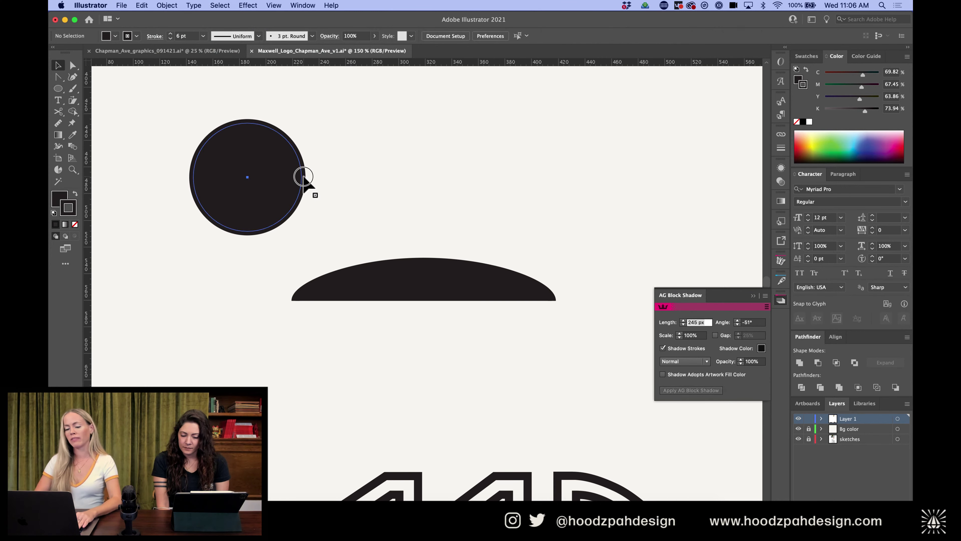
drag(301, 177, 453, 131)
Close the dome's open bottom by joining its right and left end points with a straight Pen segment
click(486, 268)
key(super+minus)
key(super+minus)
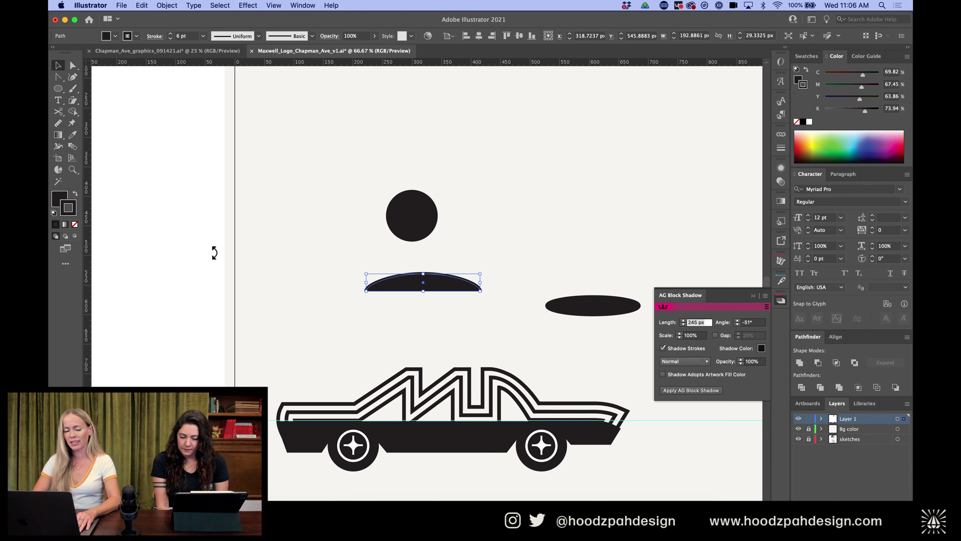
key(p)
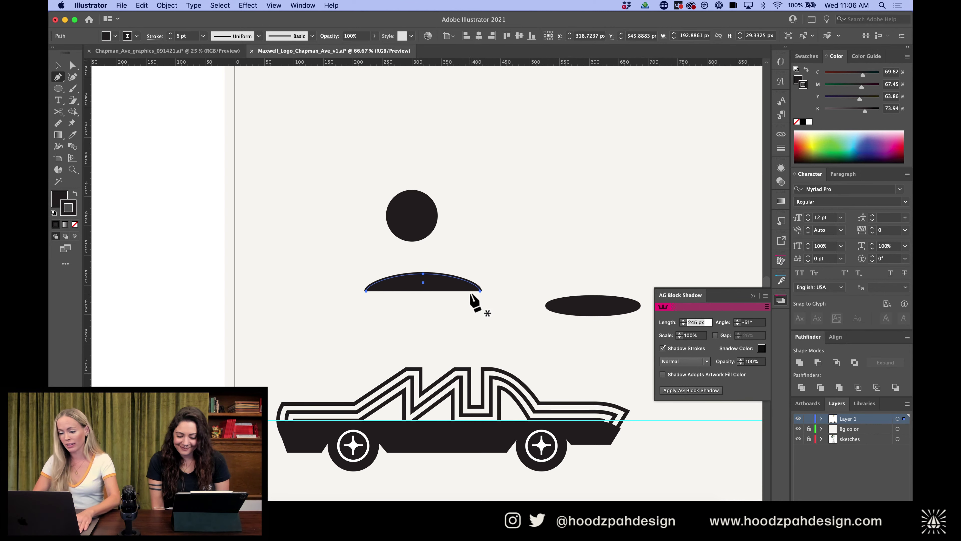
drag(481, 292, 375, 306)
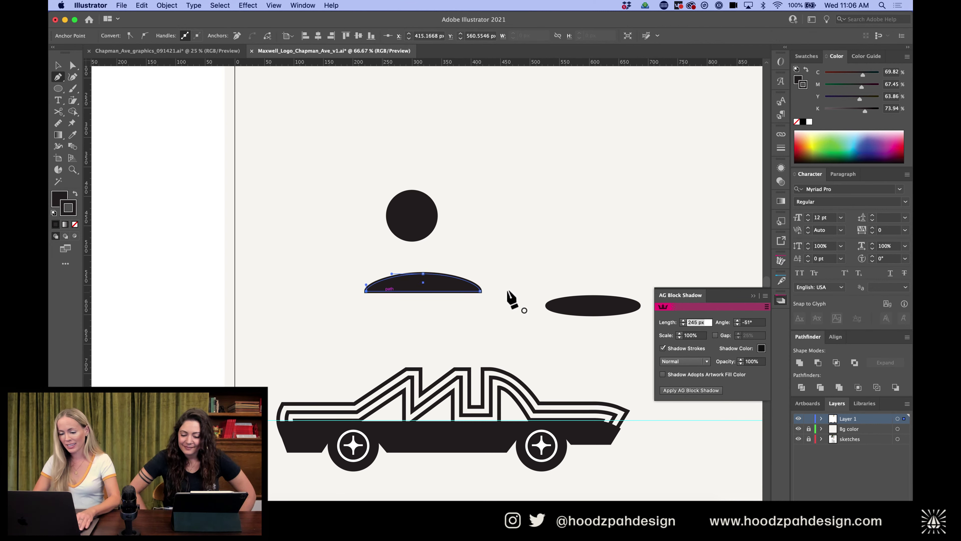
Remove the dome's stroke and move the black circle off the artboard's left edge
super+click(515, 275)
super+click(454, 285)
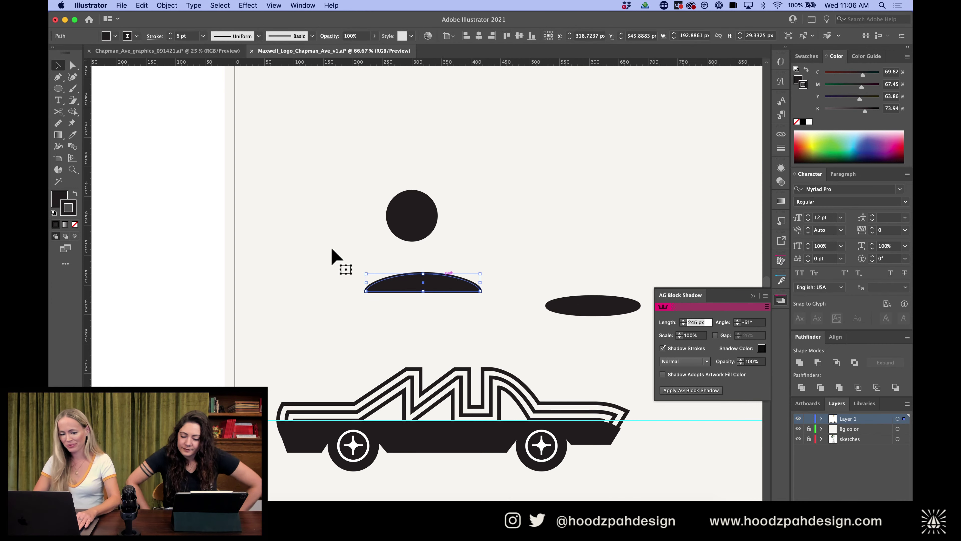
click(74, 224)
drag(416, 226, 196, 229)
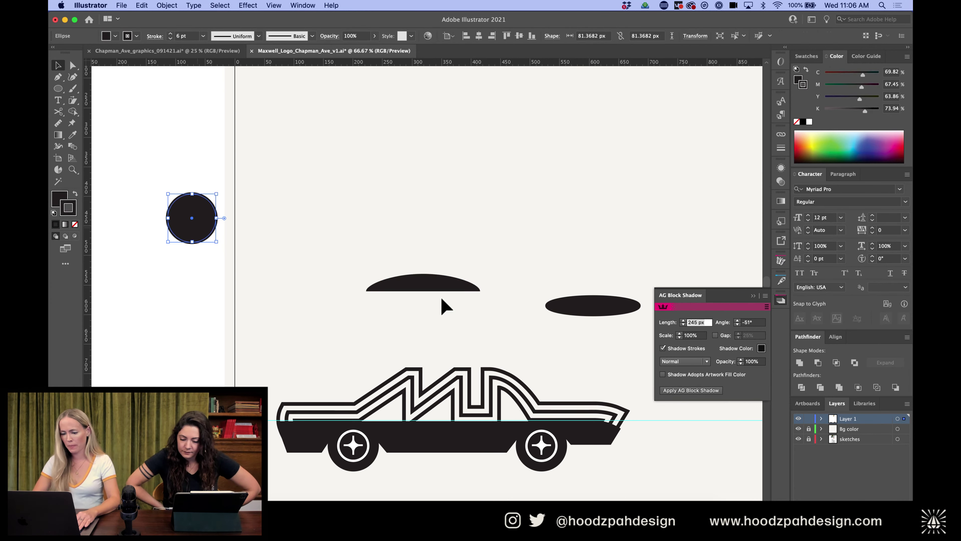
Rotate a copy of the dome 45° clockwise as a leaf above its right end, and move both shapes up slightly
super+click(426, 283)
key(super)
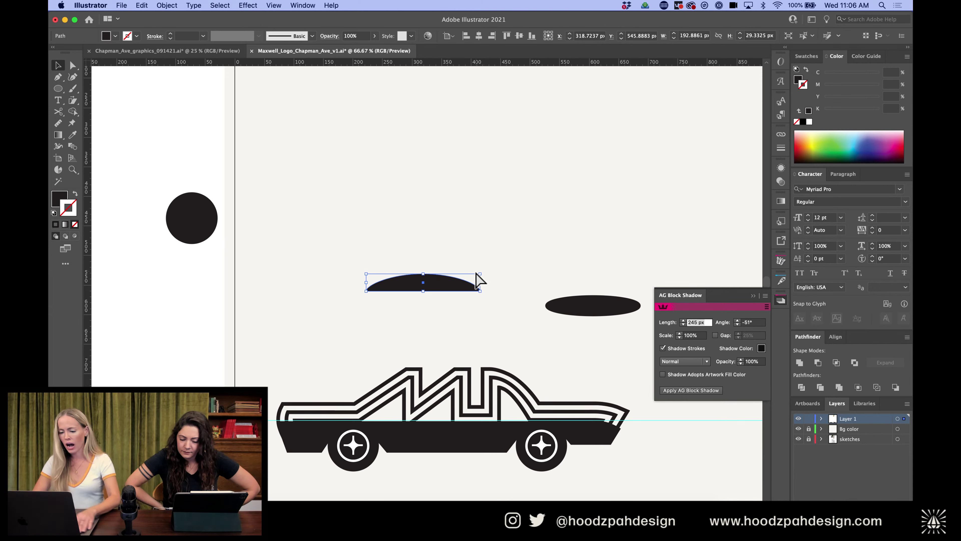
drag(483, 271, 457, 254)
click(520, 227)
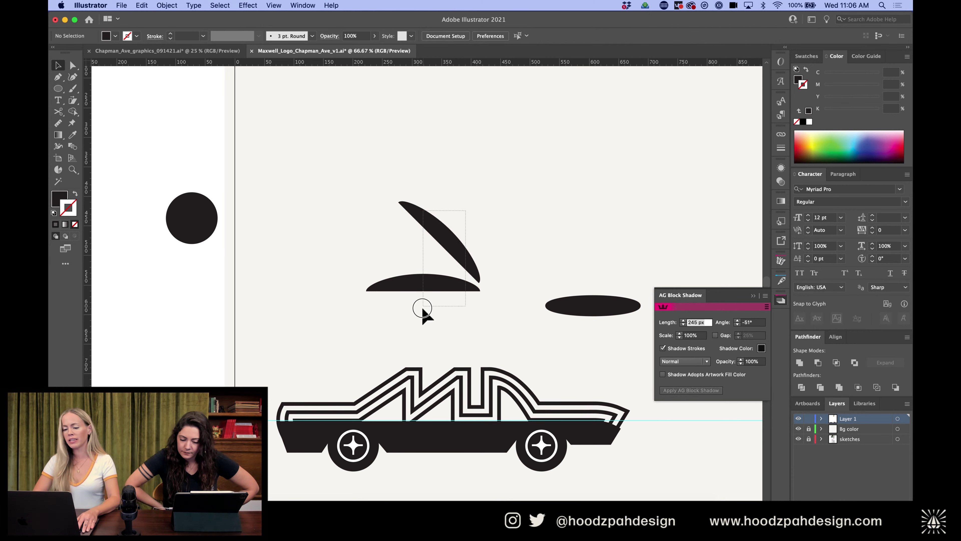
drag(423, 315, 455, 229)
click(515, 212)
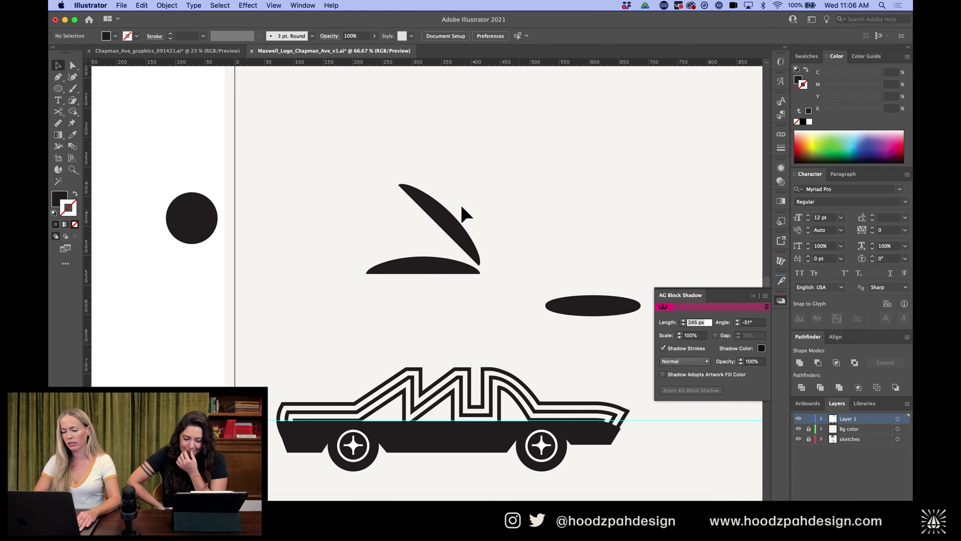
Duplicate the dome and slanted leaf side by side to the right and reflect the copies across the vertical axis
drag(492, 191, 409, 261)
drag(443, 220, 558, 219)
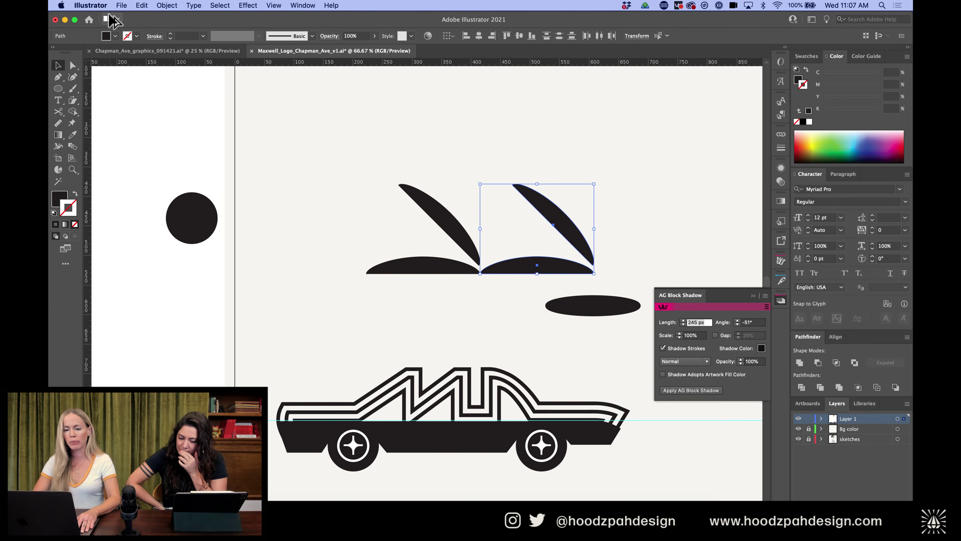
click(167, 6)
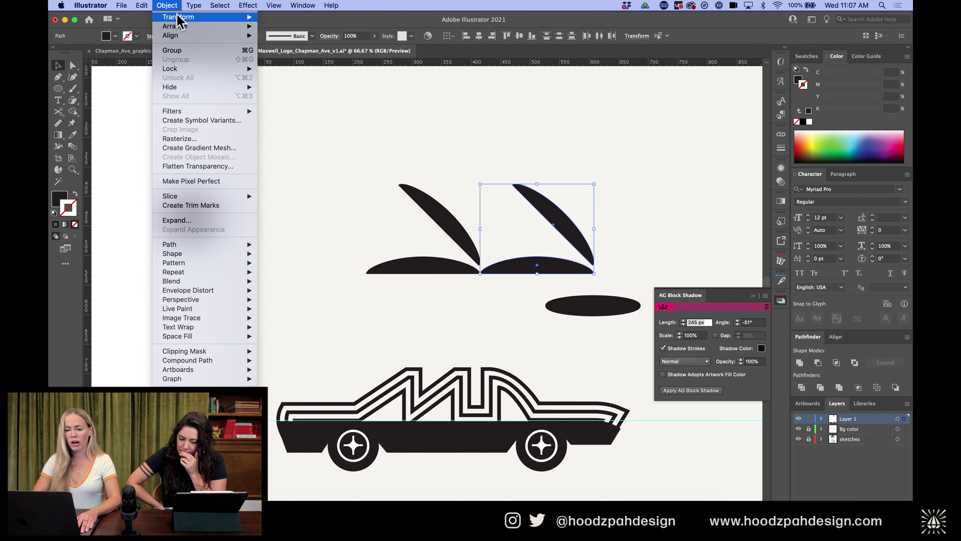
mouse_move(180, 17)
click(320, 53)
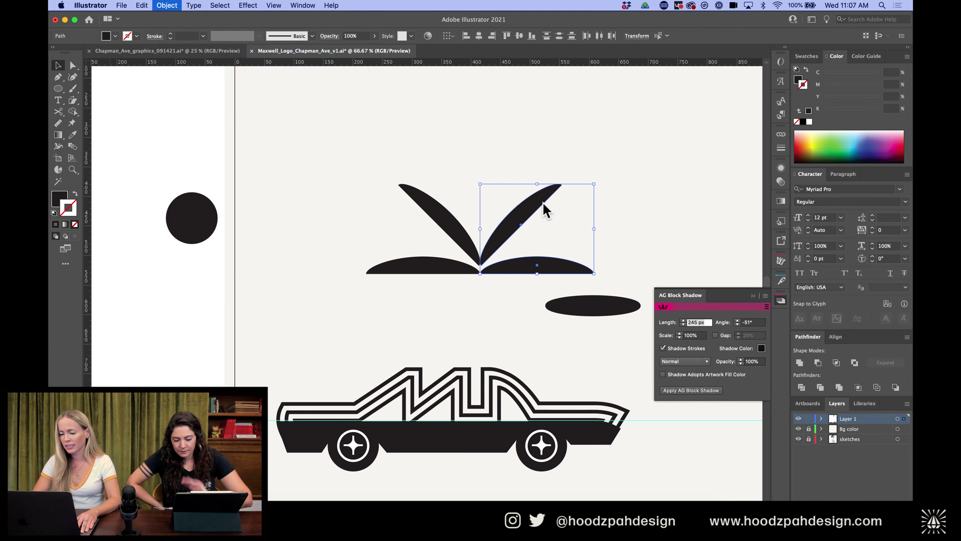
click(175, 206)
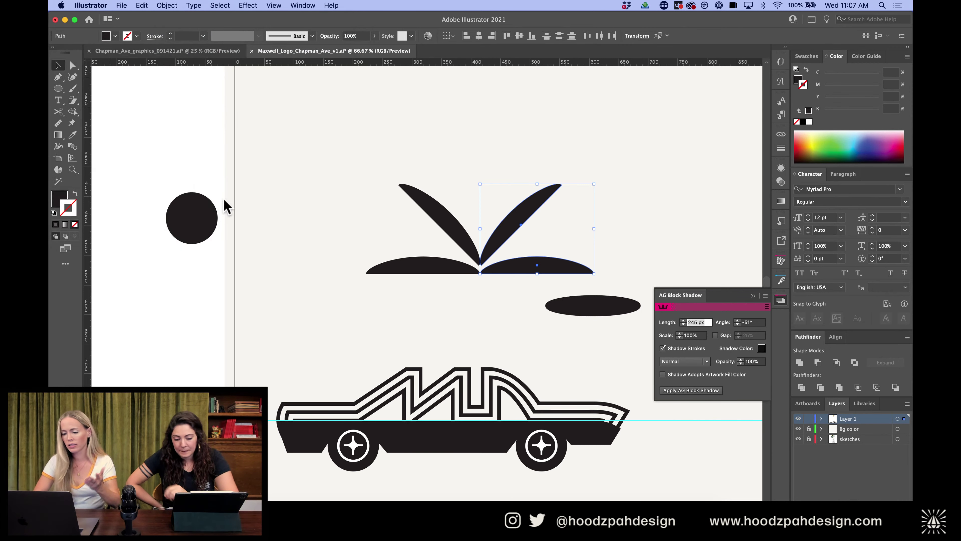
Nudge the mirrored dome and leaf to the right to leave a narrow gap between the two halves
click(560, 148)
drag(604, 160, 503, 288)
key(Right)
key(Right)
key(Right)
key(Right)
key(Right)
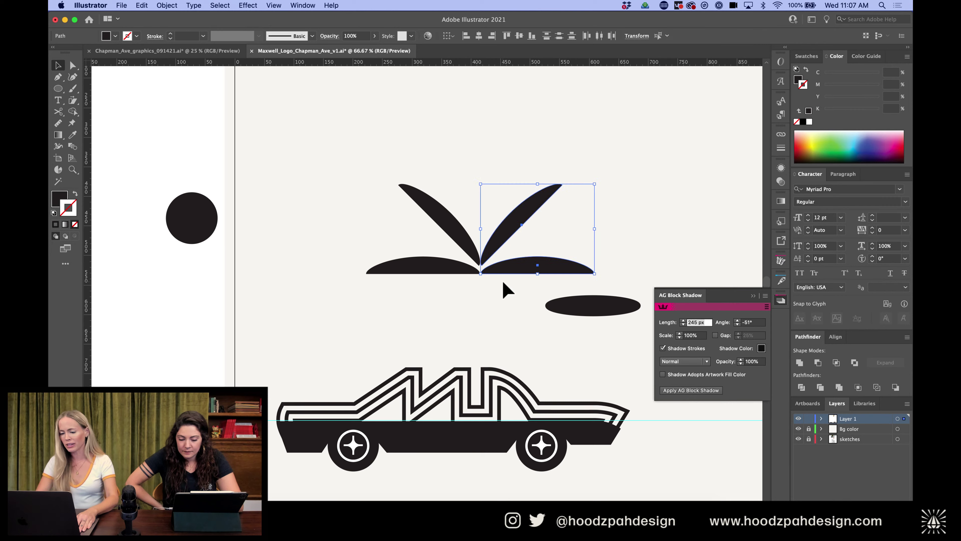
click(522, 193)
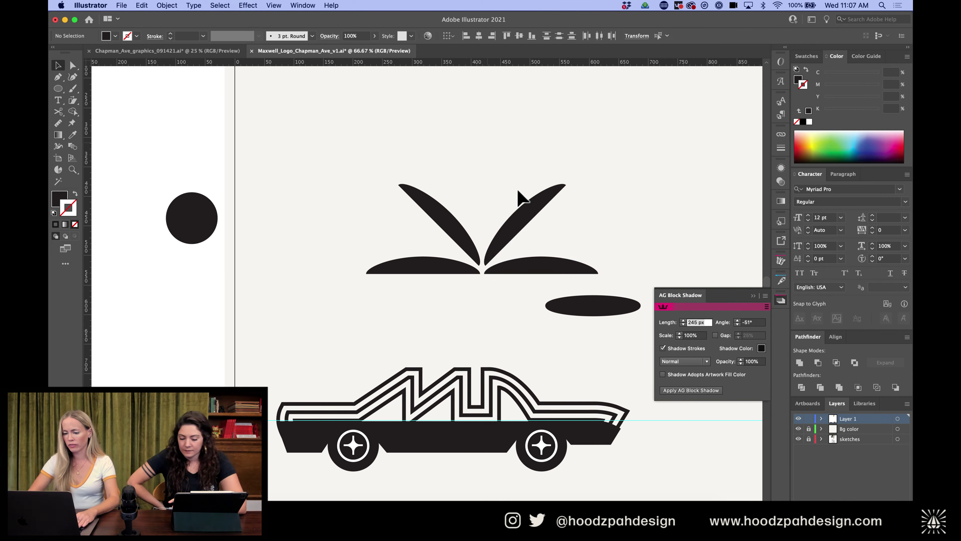
Make two upright copies of the right slanted leaf, side by side above the centre gap
drag(528, 210, 506, 160)
key(super+z)
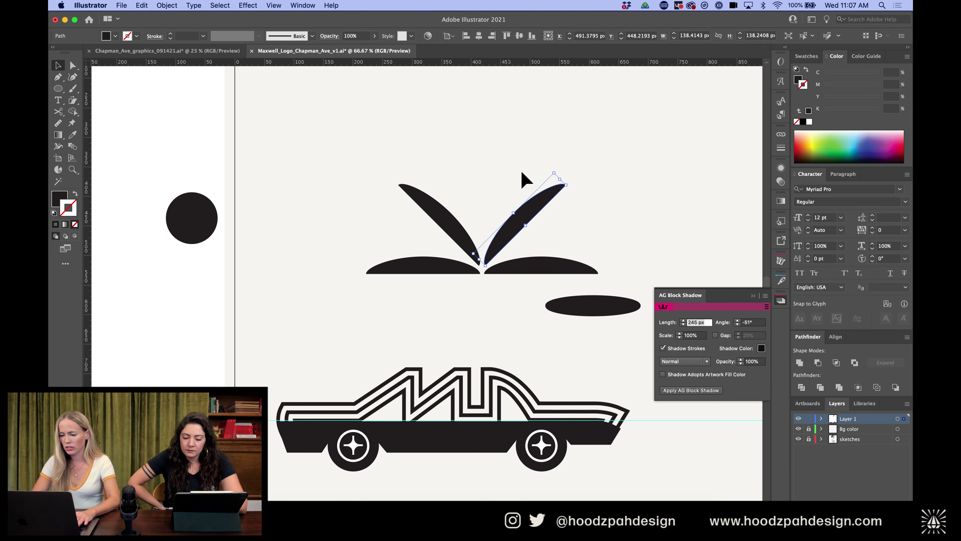
drag(534, 208, 491, 166)
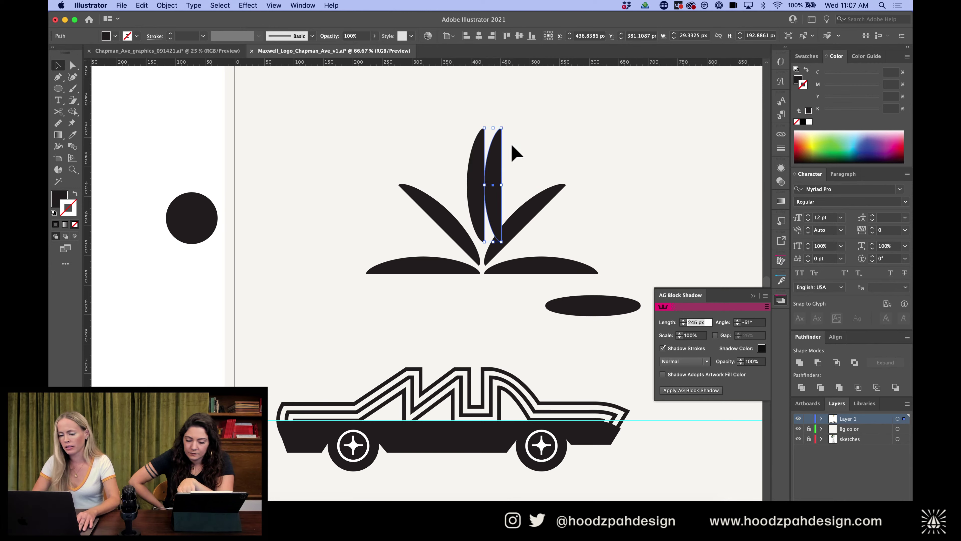
Reflect the right upright copy across the vertical axis and unite it with its left neighbour into one full leaf
click(169, 5)
mouse_move(175, 17)
click(306, 54)
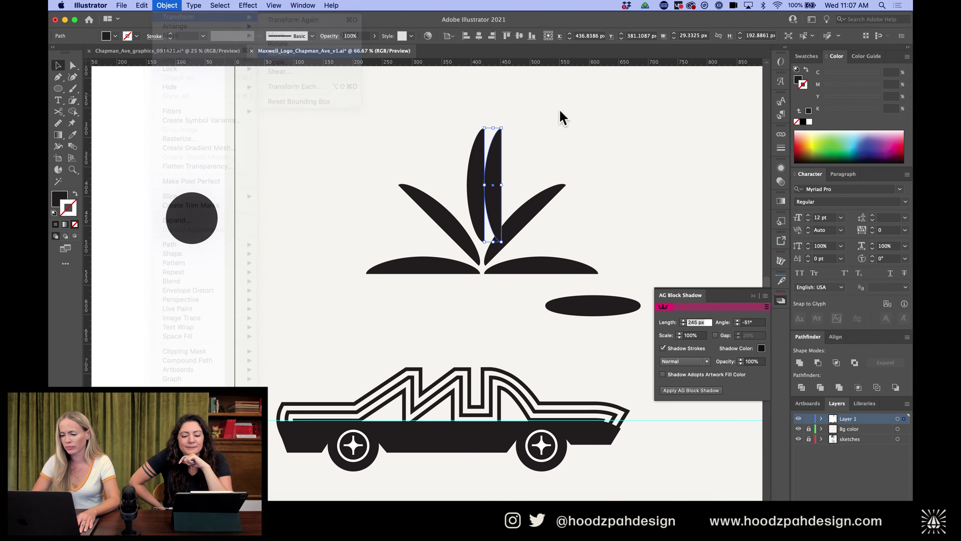
click(173, 207)
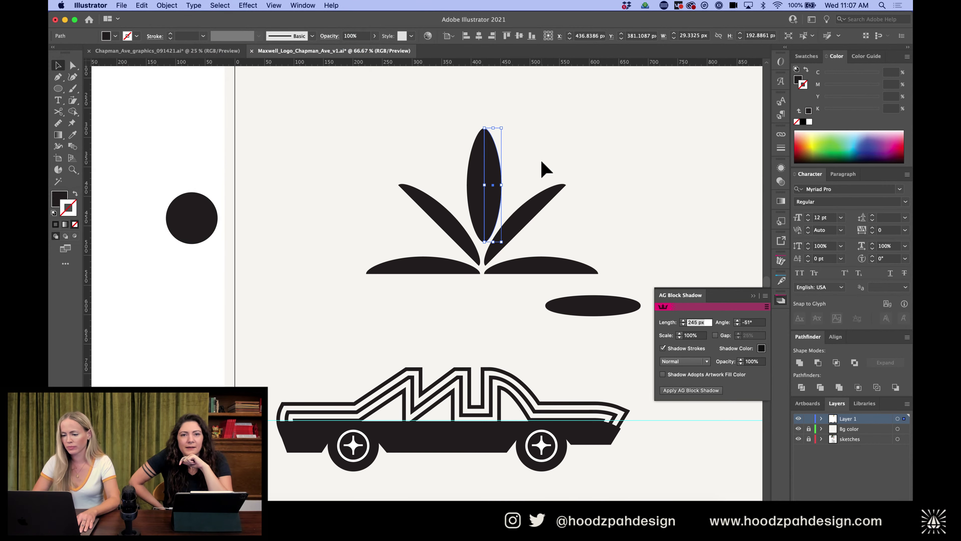
drag(526, 140, 456, 181)
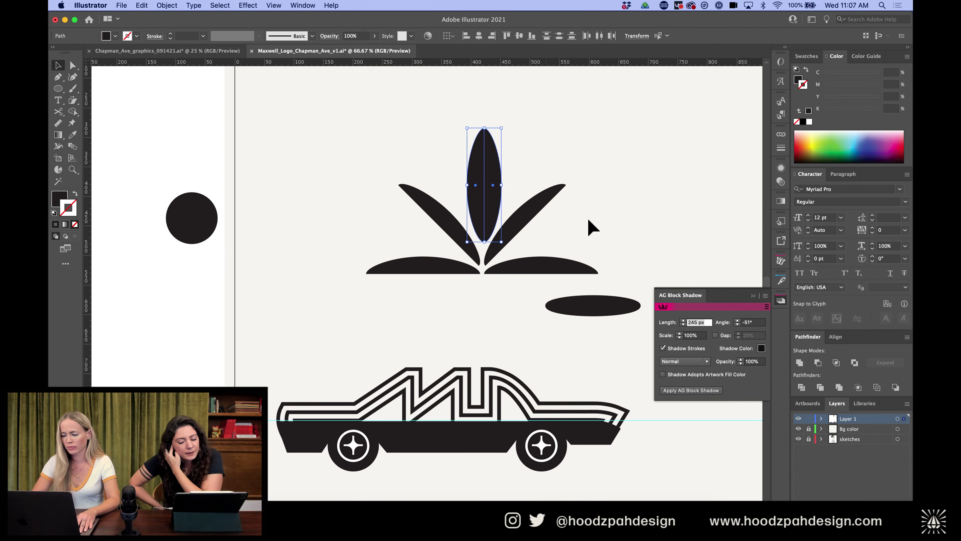
click(800, 362)
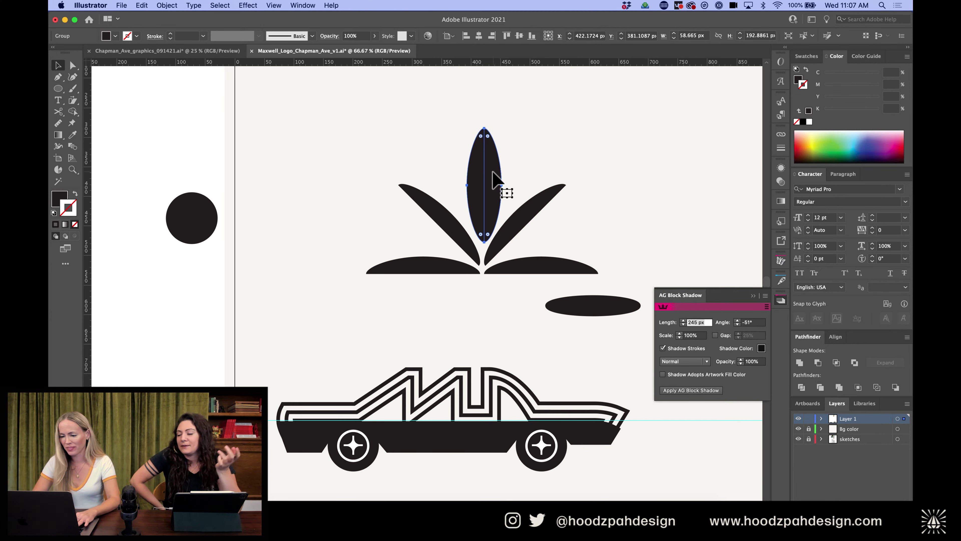
Delete the upright centre leaf above the two slanted leaves
click(523, 165)
key(super+equal)
key(super+equal)
scroll(522, 163, up, 5)
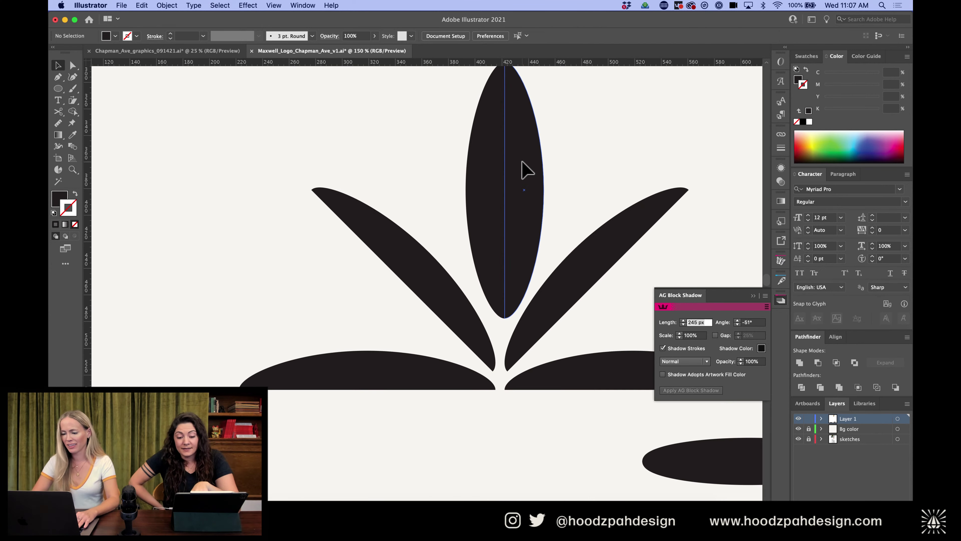
drag(590, 150, 458, 174)
key(Delete)
Duplicate the left horizontal dome, rotate the copy 45° counterclockwise, and place it below as the lower-left leaf
scroll(455, 167, down, 4)
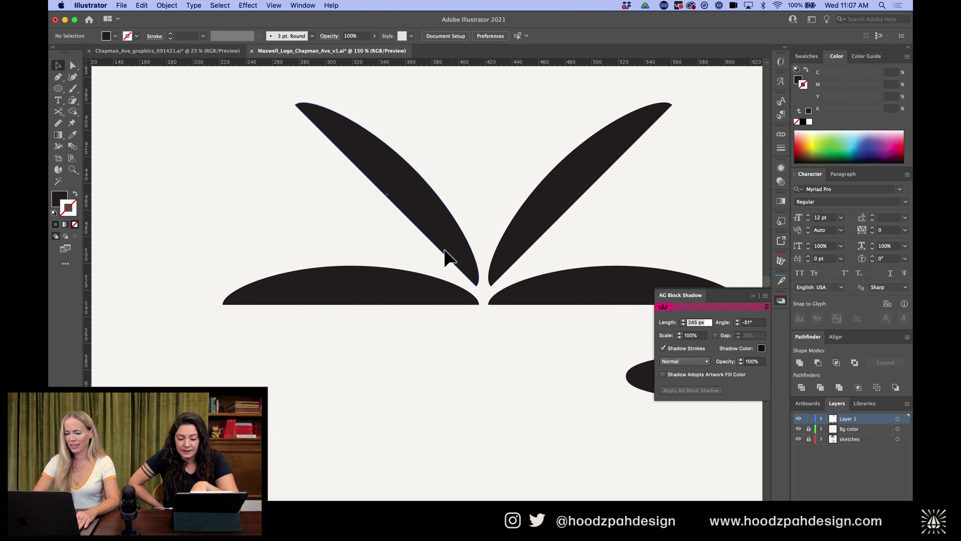
click(426, 299)
key(alt+shift+Down)
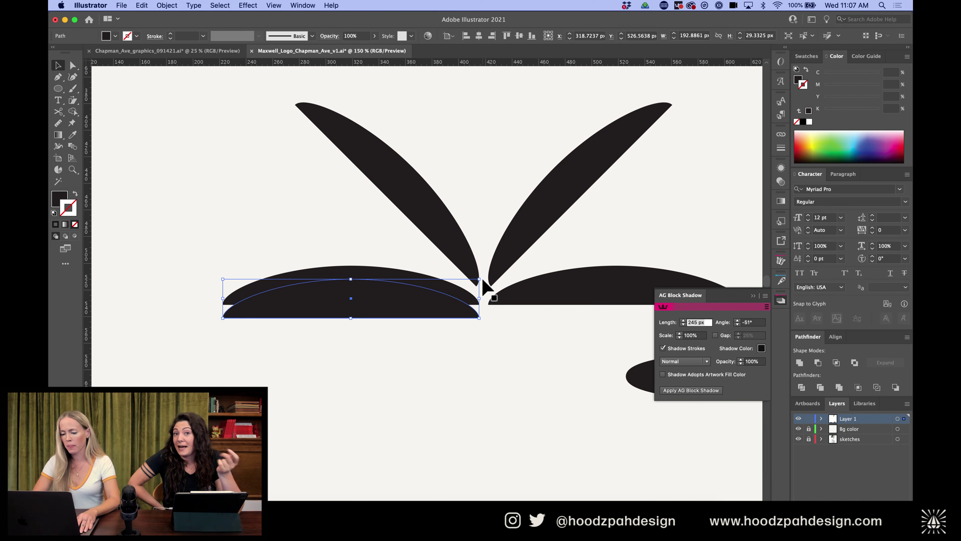
drag(482, 277, 477, 207)
drag(378, 264, 402, 360)
scroll(519, 185, down, 2)
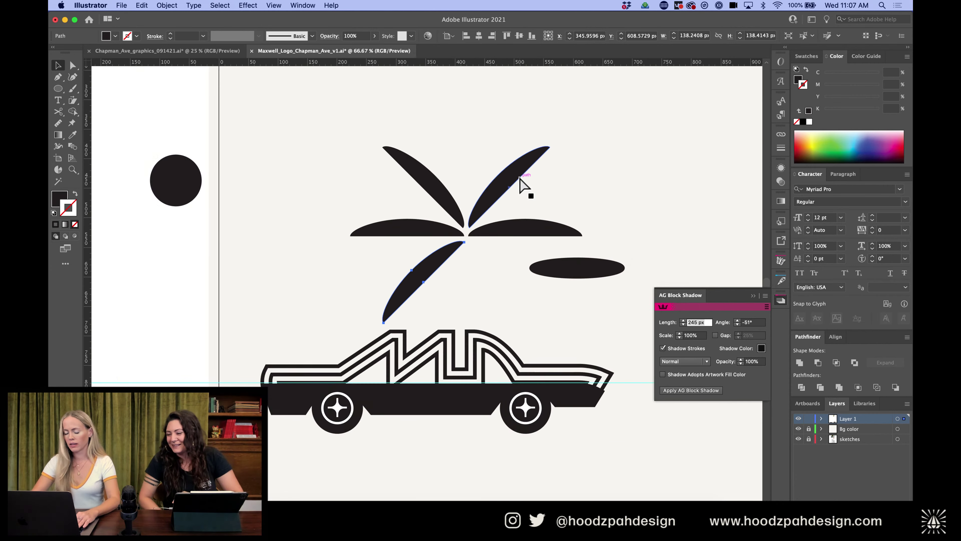
Reflect a copy of the lower-left leaf across the vertical axis and move it into place as the lower-right leaf
key(a)
key(v)
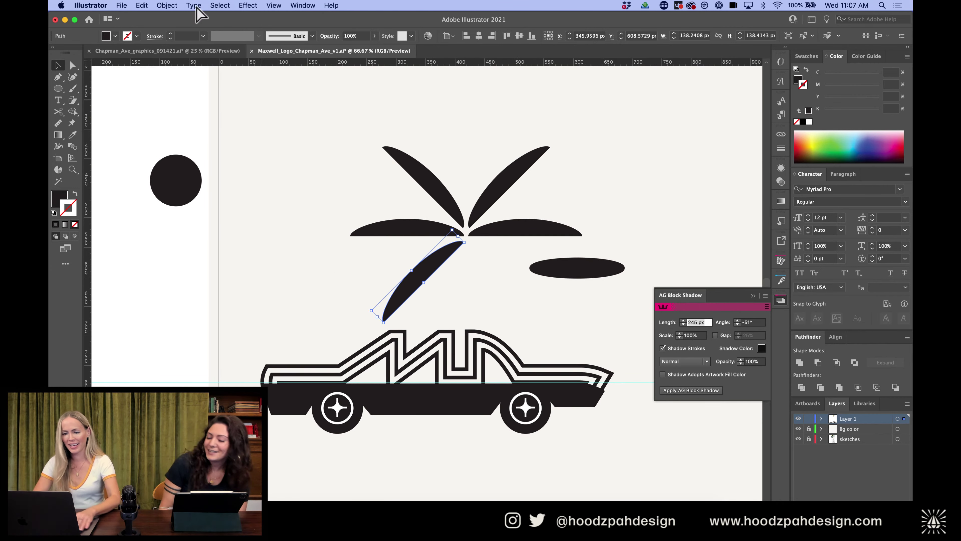
click(167, 6)
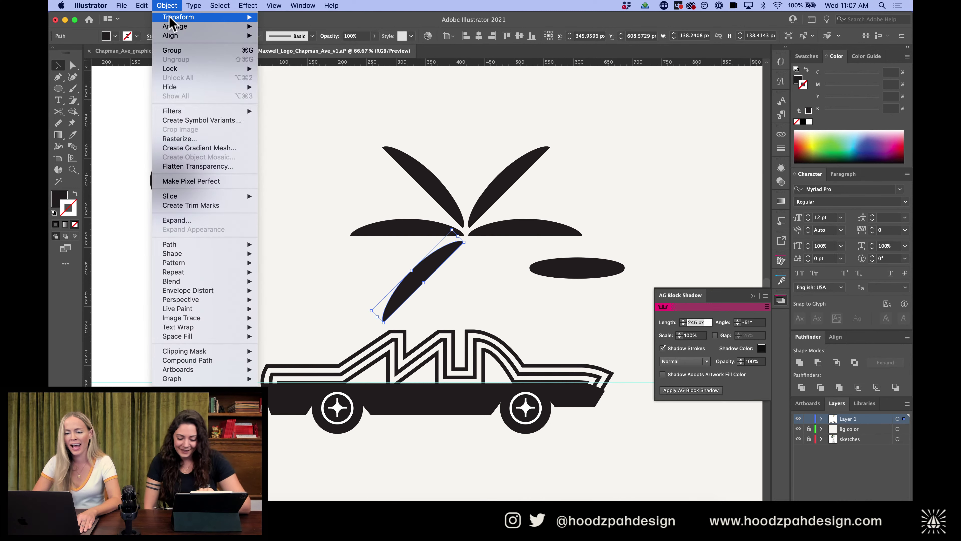
mouse_move(178, 17)
click(313, 54)
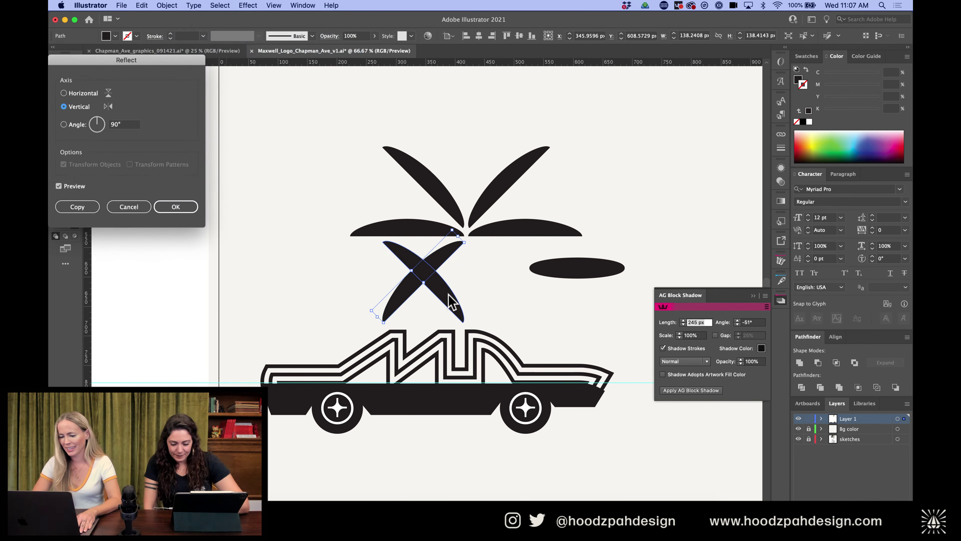
click(166, 207)
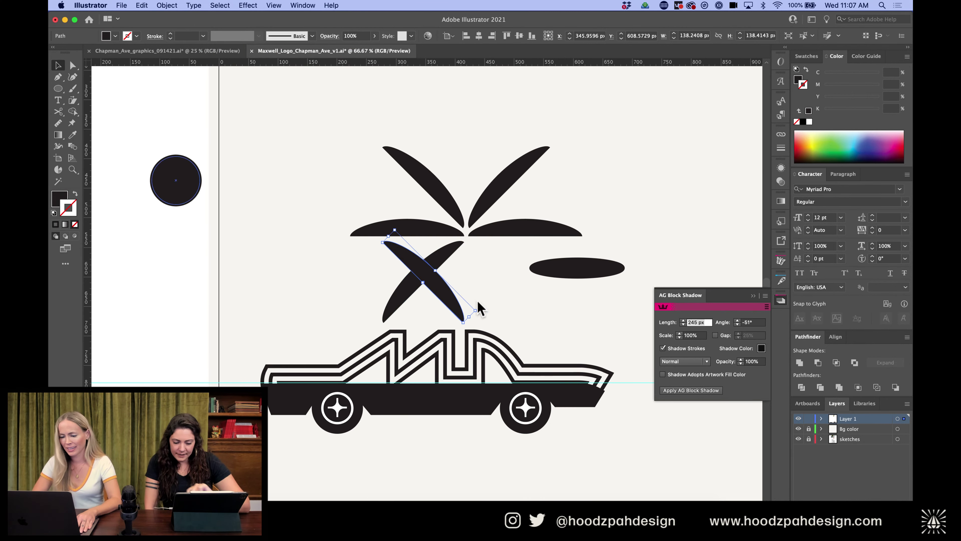
drag(439, 294, 525, 290)
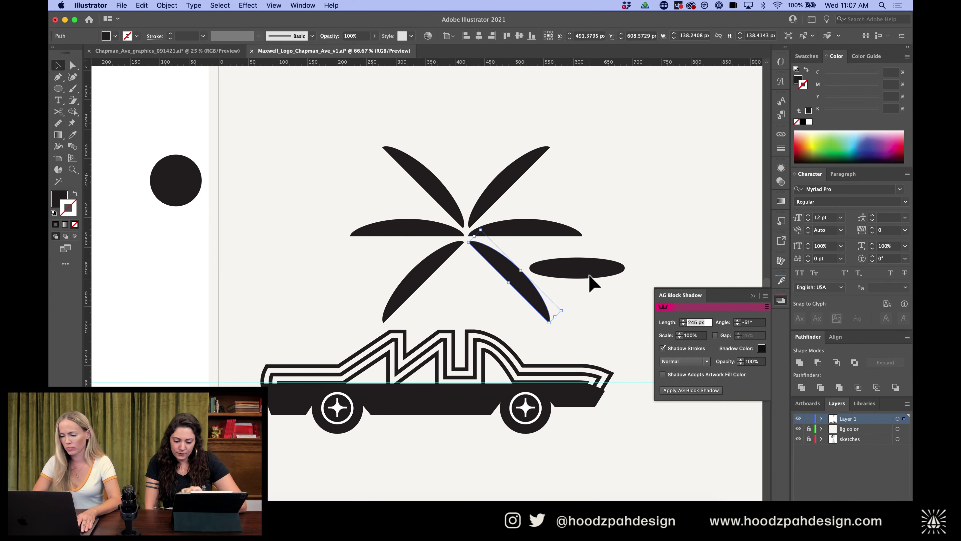
Move the spare ellipse off the artboard, placing it below the black circle
drag(590, 275, 158, 265)
drag(549, 204, 402, 282)
Create a 259.361 × 336.7334 px rectangle over the left leaves and round its corners fully into a pill shape
drag(59, 91, 102, 91)
click(260, 96)
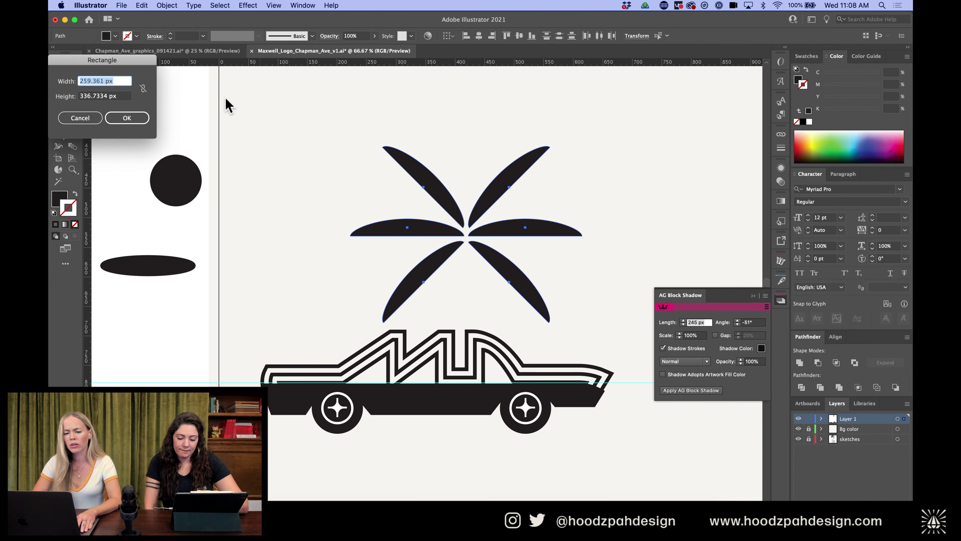
click(127, 117)
key(a)
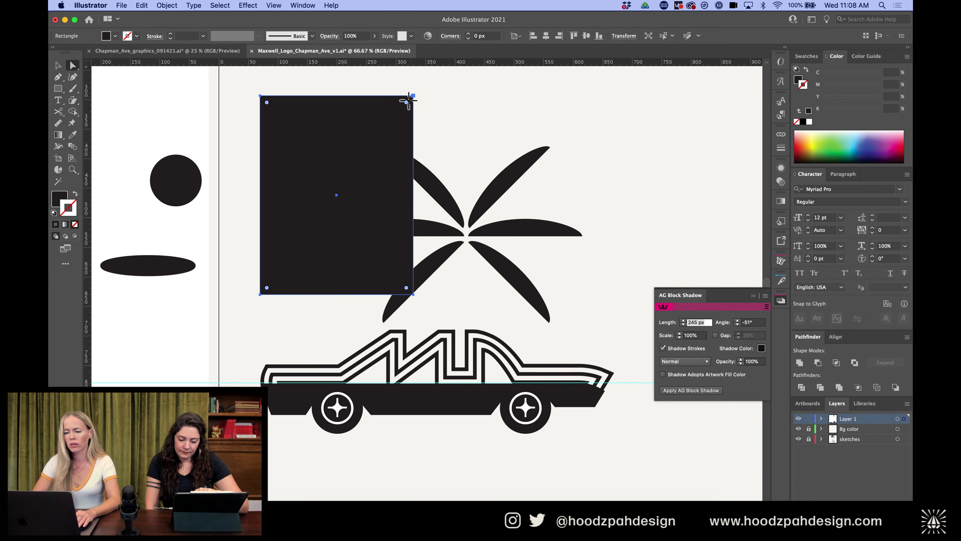
drag(399, 115, 326, 201)
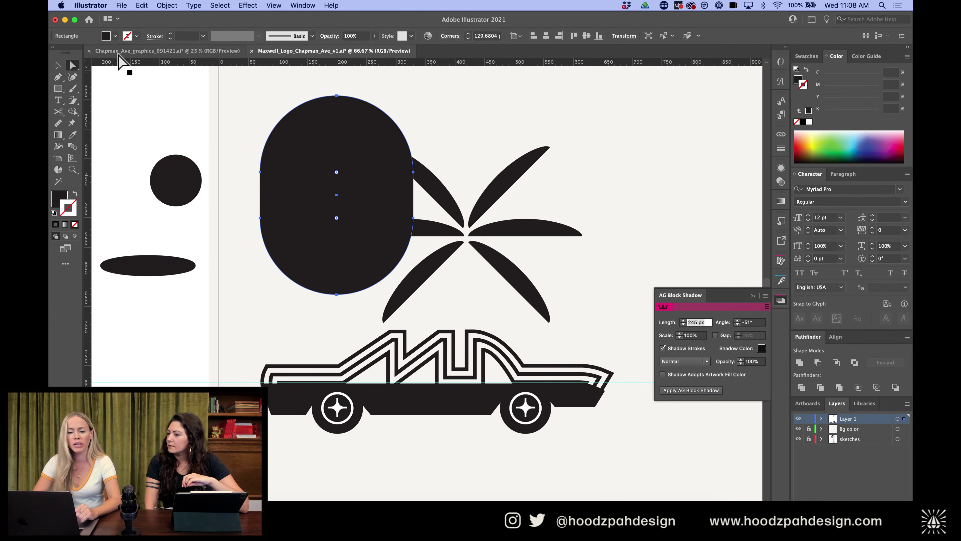
Rotate the pill shape 90°, scale it to about 116 × 89 px, and place it off the artboard beside the circle
click(57, 66)
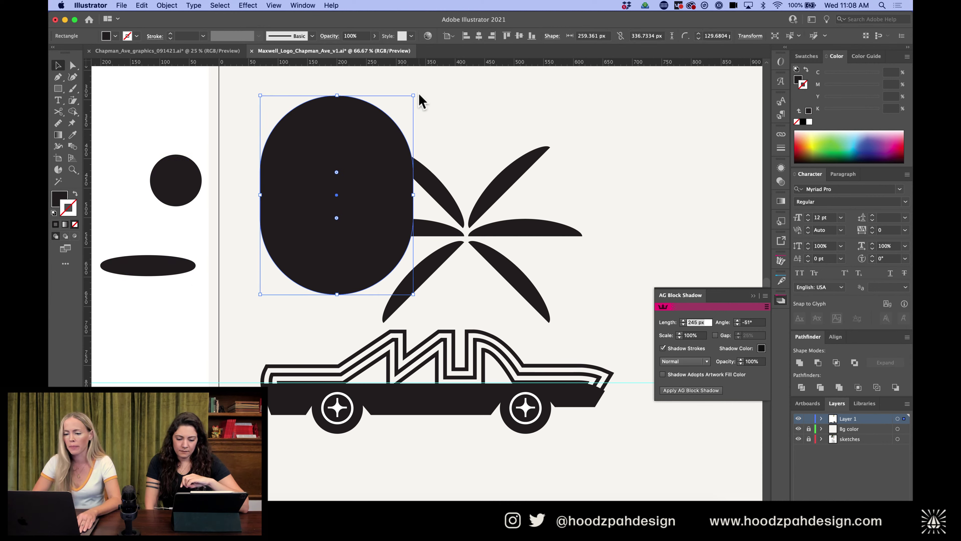
drag(279, 150, 261, 142)
drag(343, 147, 183, 145)
click(318, 166)
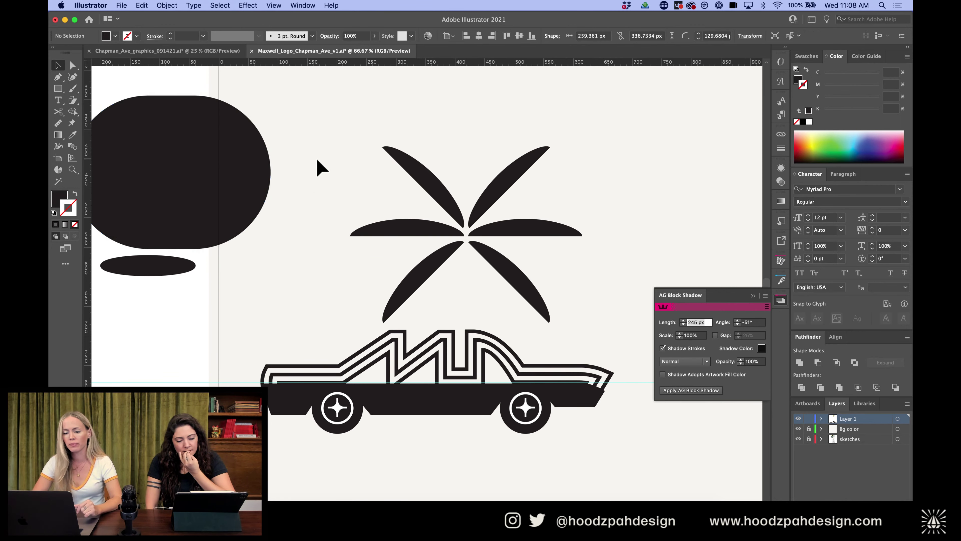
scroll(318, 162, left, 2)
drag(262, 153, 167, 131)
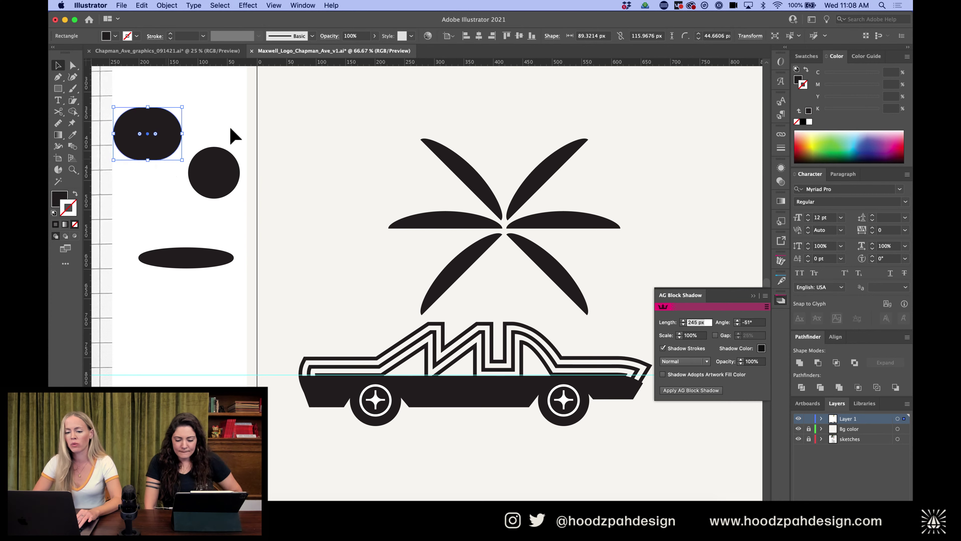
click(233, 134)
scroll(336, 183, right, 1)
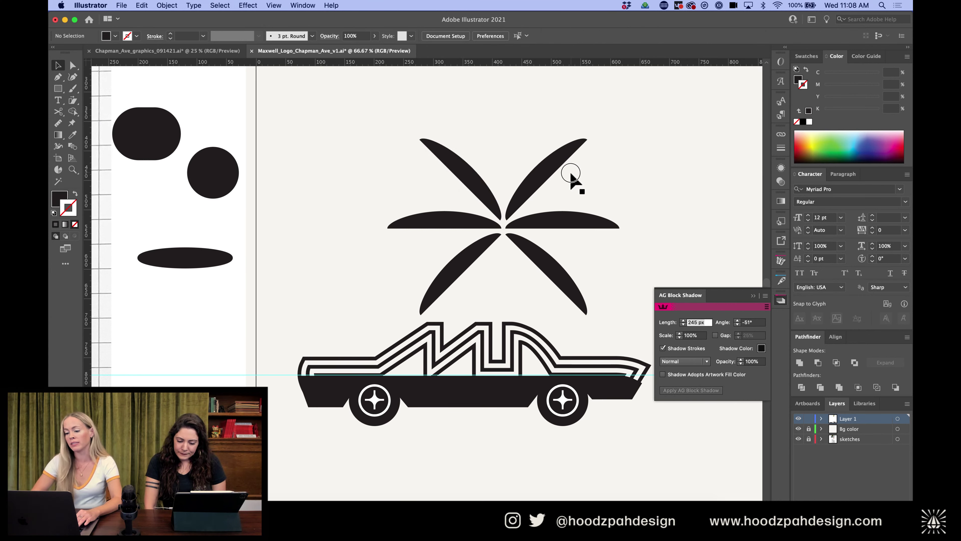
Duplicate the whole six-leaf palm arrangement and place the copy to its right
drag(571, 175, 526, 200)
drag(621, 139, 563, 176)
scroll(545, 193, right, 5)
drag(377, 208, 569, 206)
click(650, 198)
In the palm copy, move the two upper slanted leaves down and the two lower leaves up toward the centre
key(super+equal)
key(super+equal)
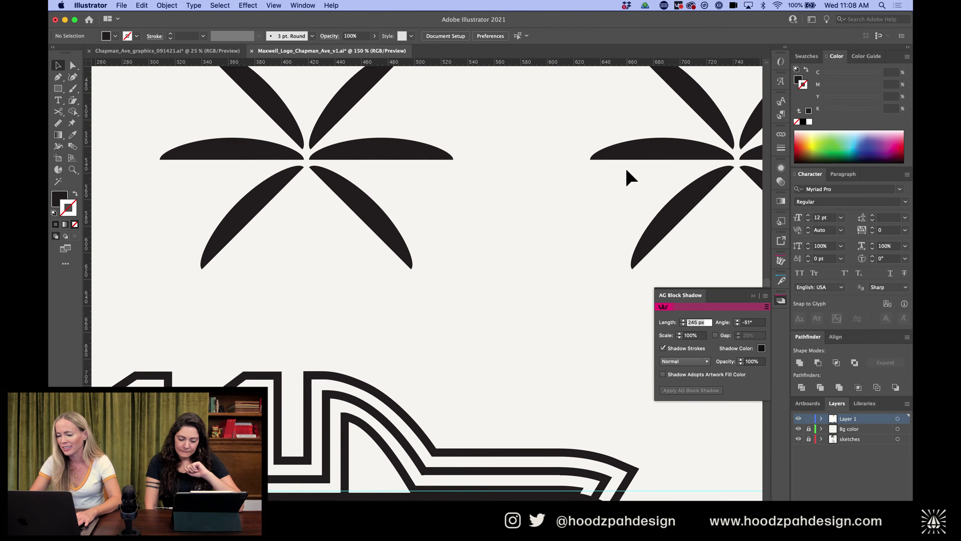
drag(595, 146, 597, 158)
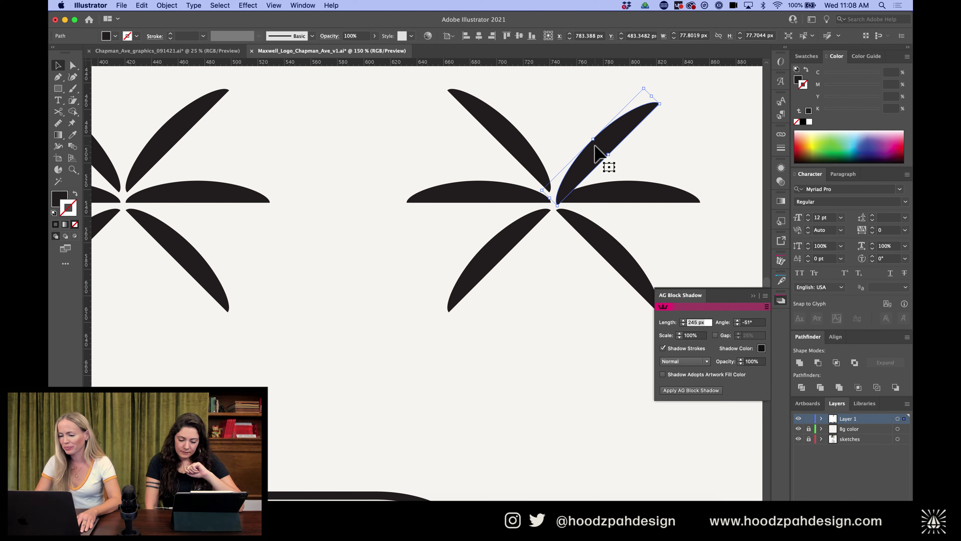
click(516, 146)
drag(510, 143, 510, 156)
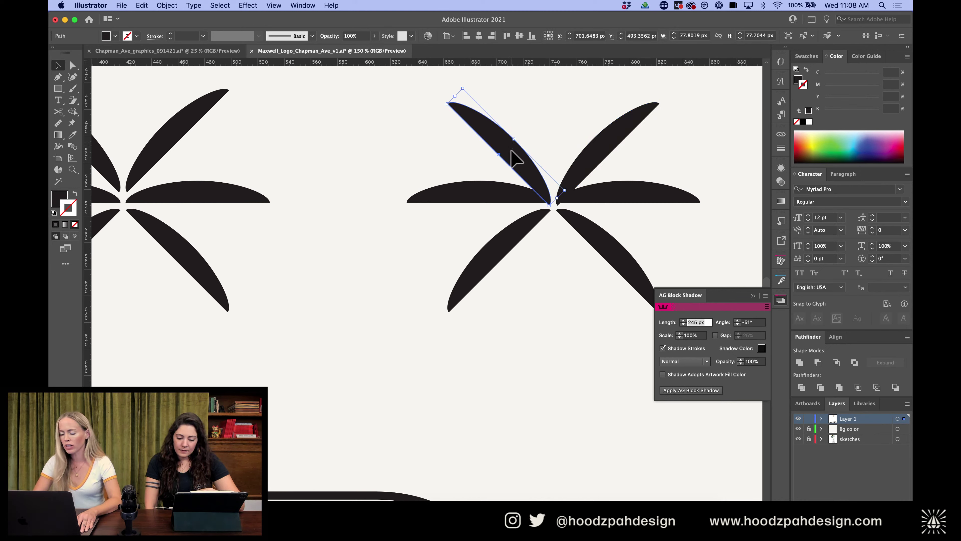
click(528, 223)
key(shift+Up)
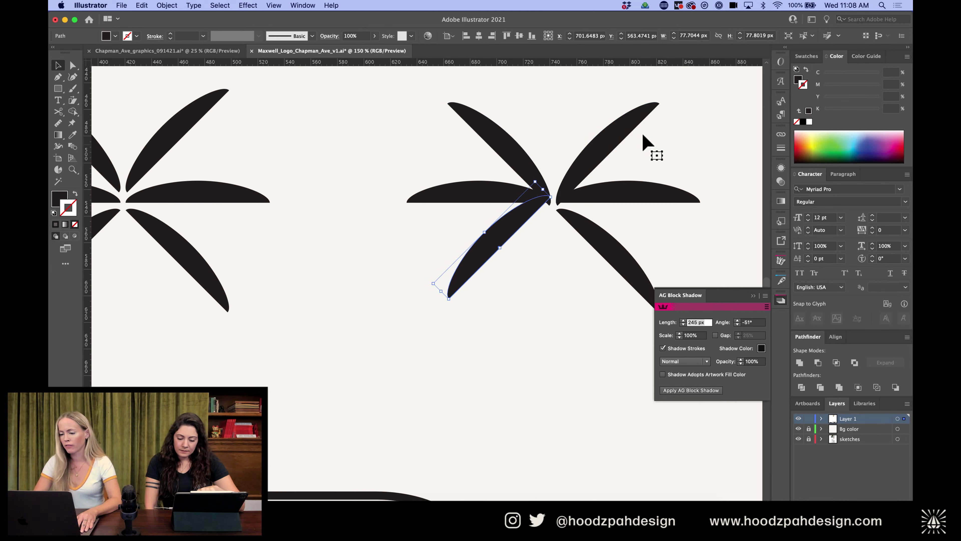
click(603, 235)
key(shift+Up)
Shift the three right leaves of the palm copy left until all six leaves overlap at the centre
drag(660, 178, 563, 220)
key(shift+Left)
key(Left)
key(Left)
key(Left)
key(Left)
key(Left)
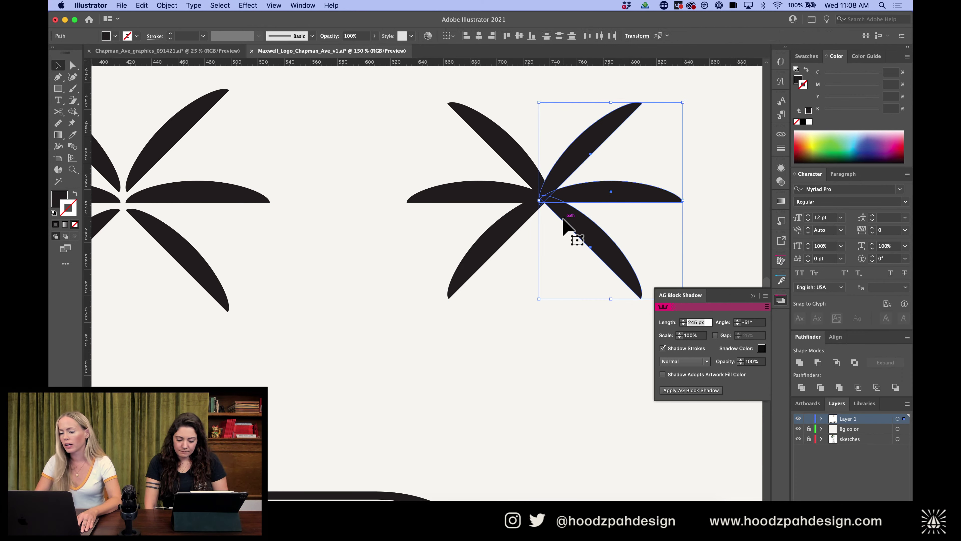
key(super+minus)
key(super+minus)
key(super+minus)
click(563, 216)
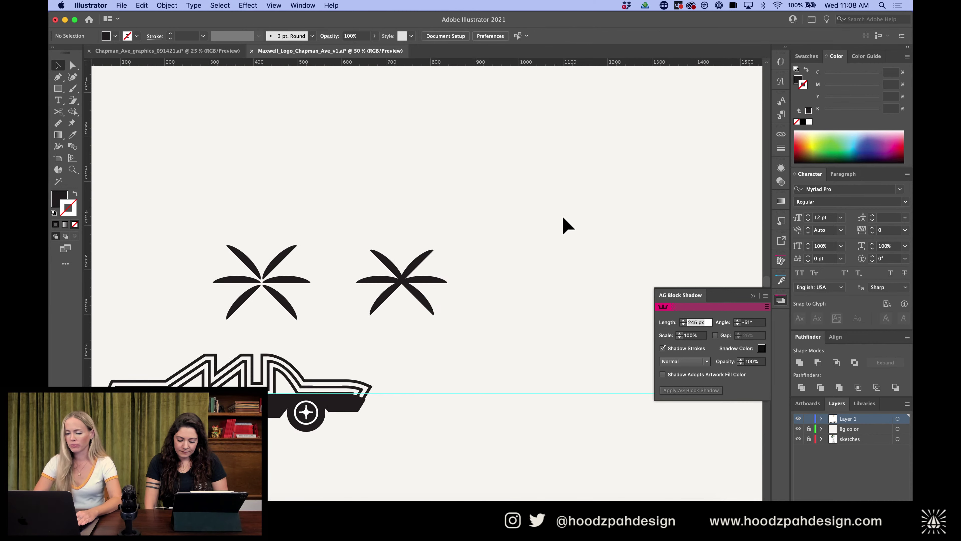
Duplicate the palm with overlapping leaves and place the new copy to its right
drag(532, 200, 596, 292)
key(super+equal)
key(super+equal)
Move the middle palm about 80 px left, away from the newest copy
click(389, 322)
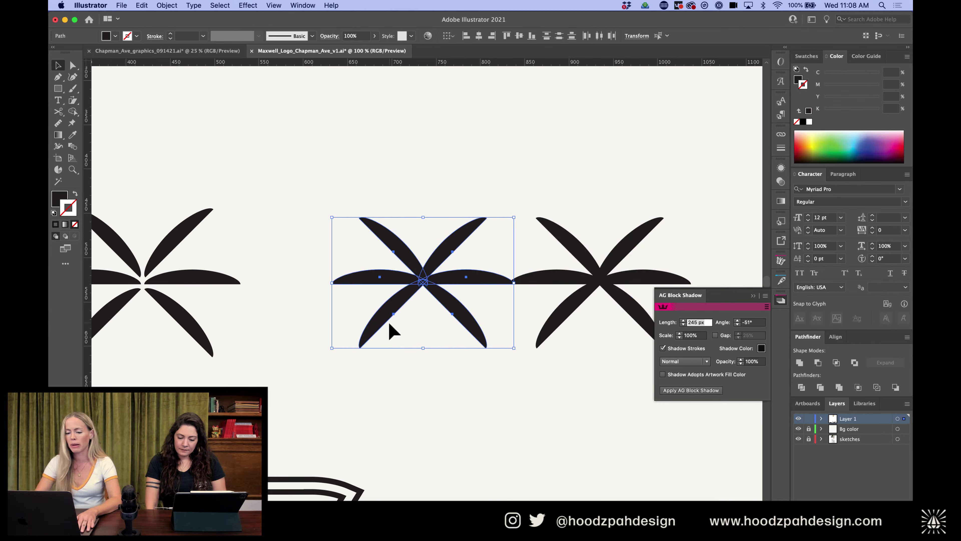
key(shift+Left)
key(shift+Left)
key(shift+Left)
key(shift+Left)
key(shift+Left)
key(shift+Left)
key(shift+Left)
key(shift+Left)
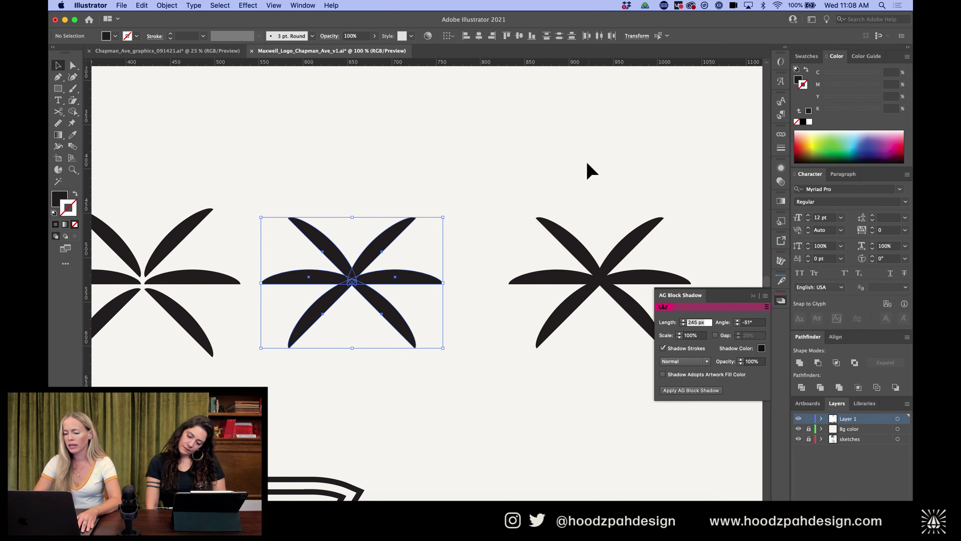
Move the rightmost palm about 50 px left to close up the spacing
drag(588, 164, 541, 348)
key(shift+Left)
key(shift+Left)
key(shift+Left)
key(shift+Left)
key(shift+Left)
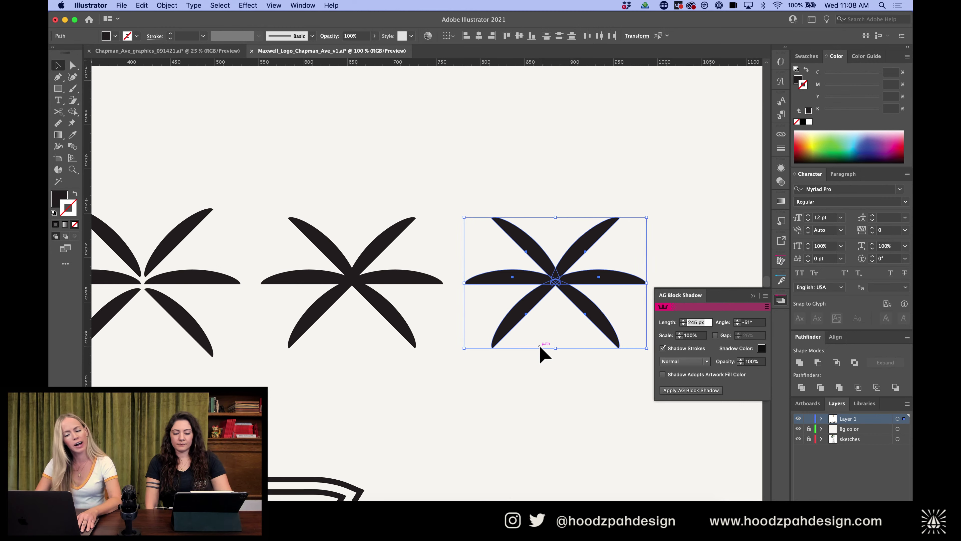
Thicken the rightmost palm's left horizontal leaf by raising its top anchor point about 7 px
scroll(541, 354, right, 5)
click(578, 249)
key(super+equal)
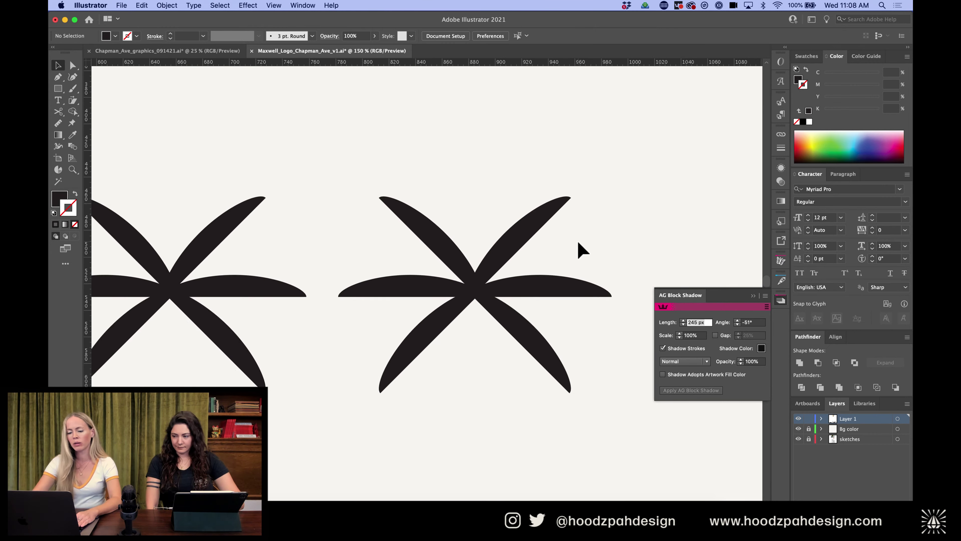
key(super+equal)
key(a)
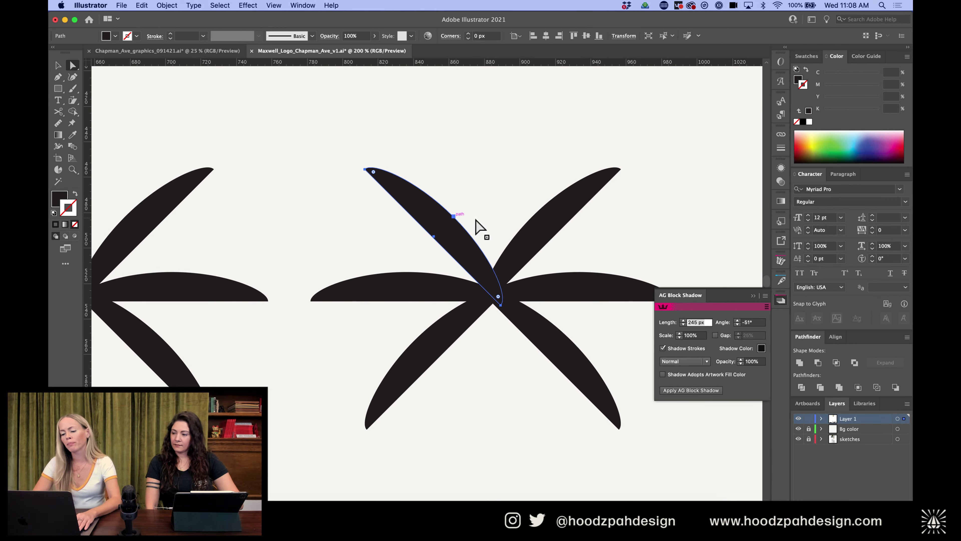
click(410, 270)
click(408, 271)
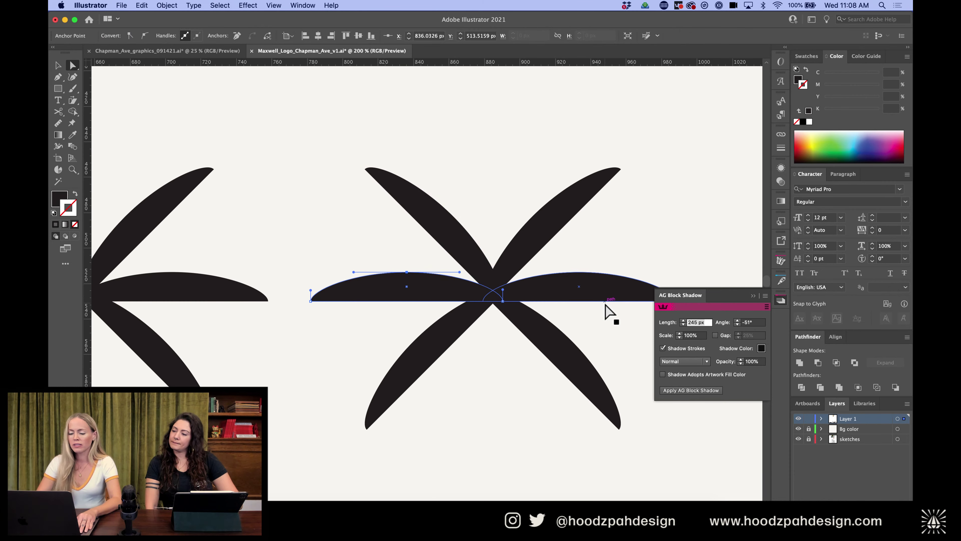
key(Up)
key(Up)
key(Up)
key(Up)
key(Up)
key(Up)
key(Up)
key(Up)
key(Up)
key(Up)
key(v)
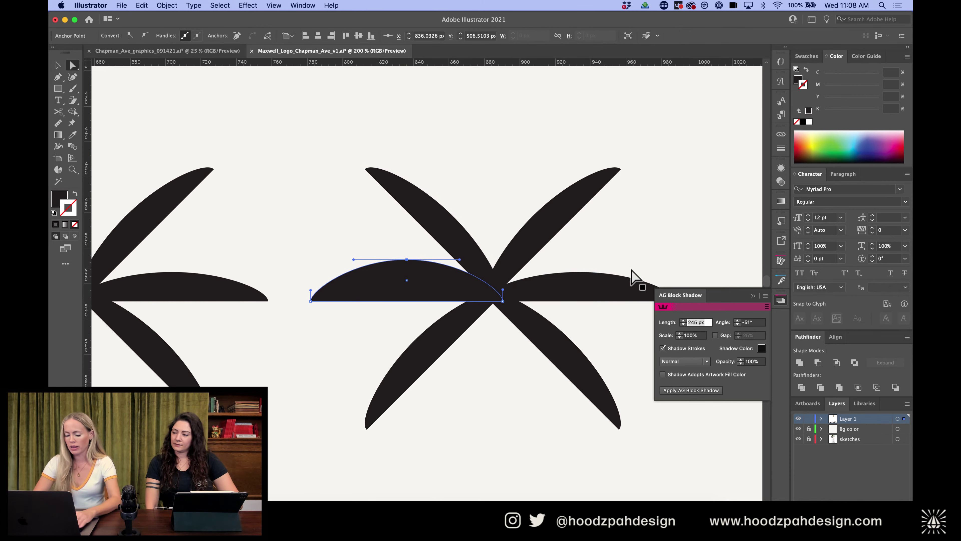
Replace the palm's right horizontal leaf with a copy of the thickened left leaf
click(622, 264)
scroll(360, 283, right, 5)
drag(282, 274, 459, 275)
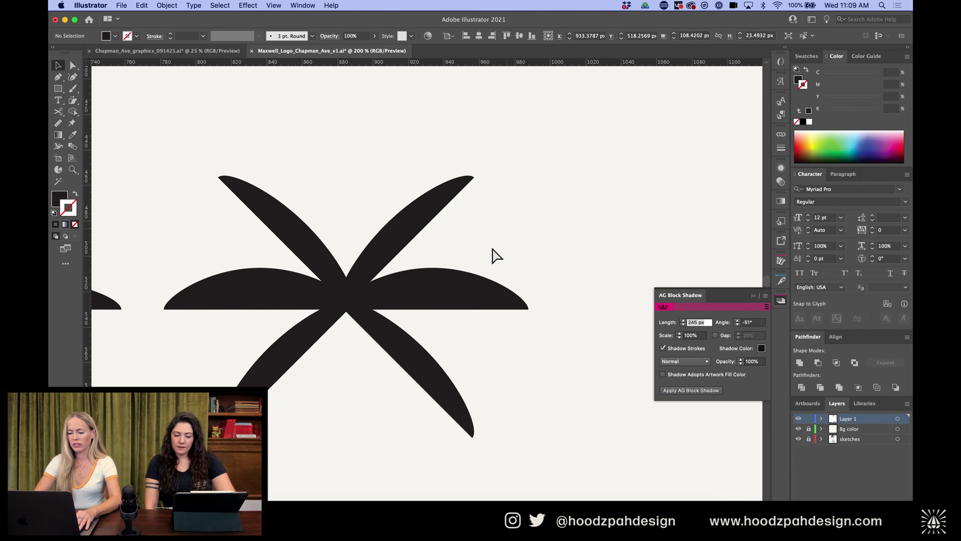
Duplicate the thickened right leaf, rotate the copy about 45° counterclockwise, and place it over the upper-right leaf
click(441, 283)
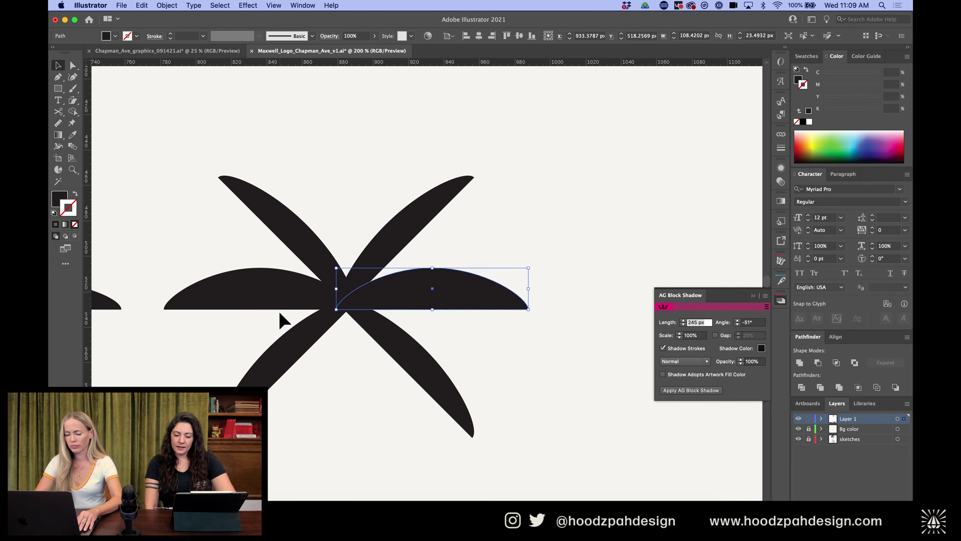
key(shift+Up)
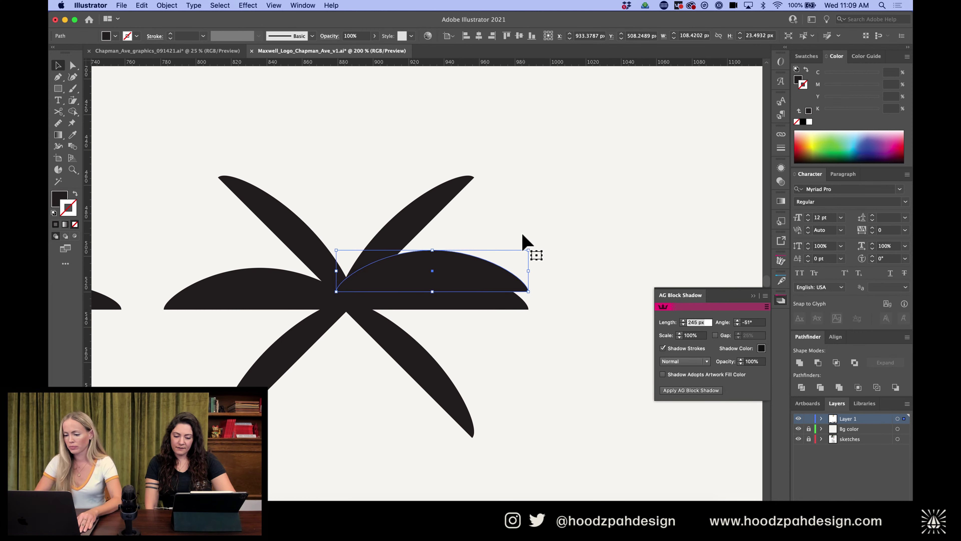
drag(534, 247, 494, 202)
drag(476, 244, 443, 204)
Change the corner style of the pill shape off the artboard to inverted round
scroll(444, 204, left, 20)
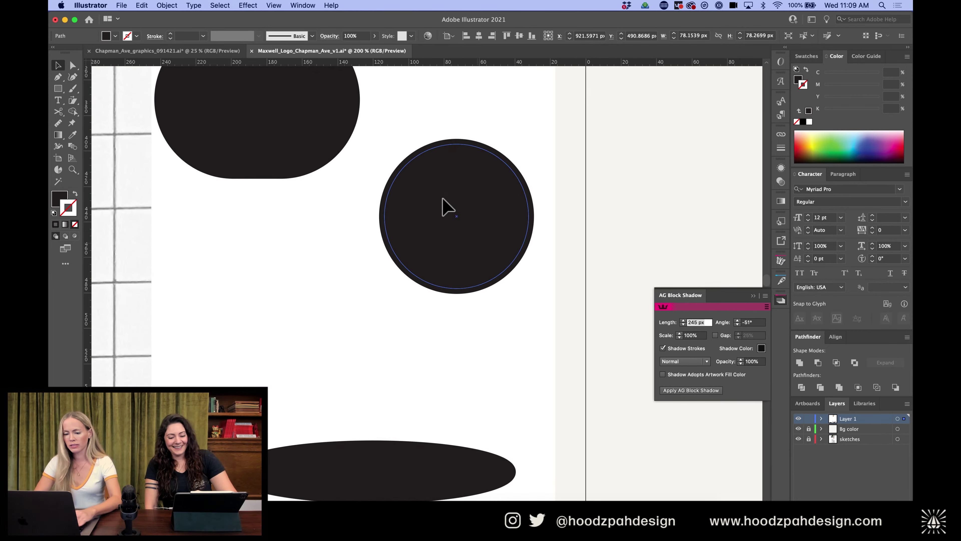
scroll(444, 204, up, 5)
scroll(445, 204, left, 3)
click(303, 198)
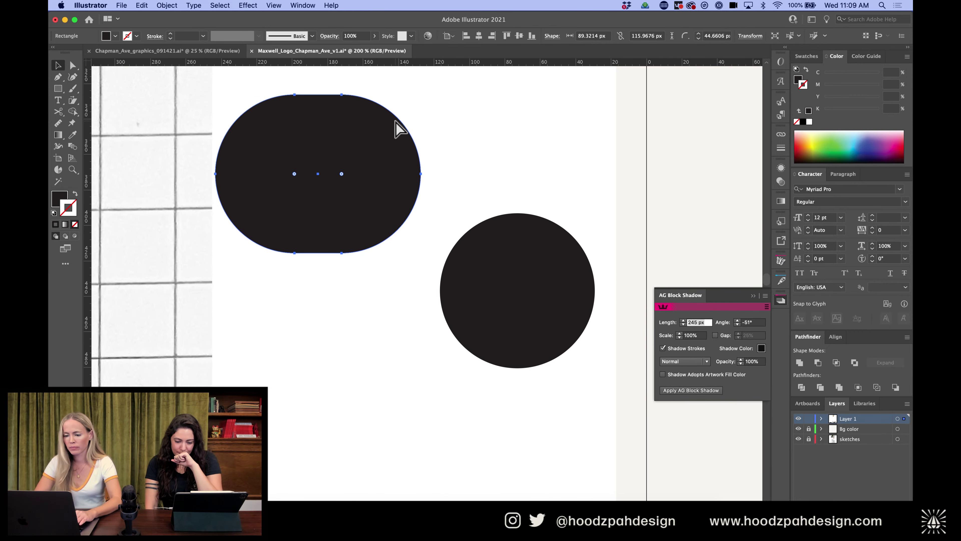
key(a)
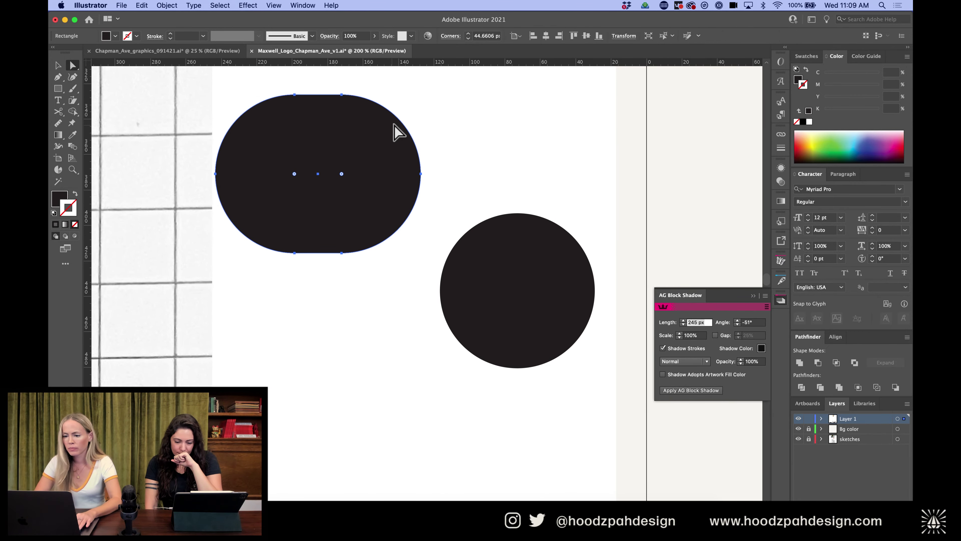
click(456, 35)
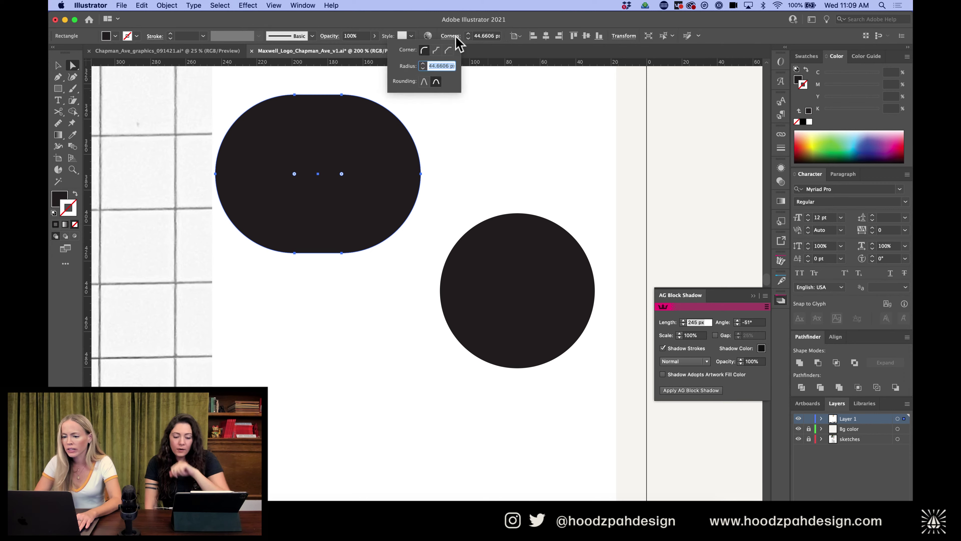
click(436, 51)
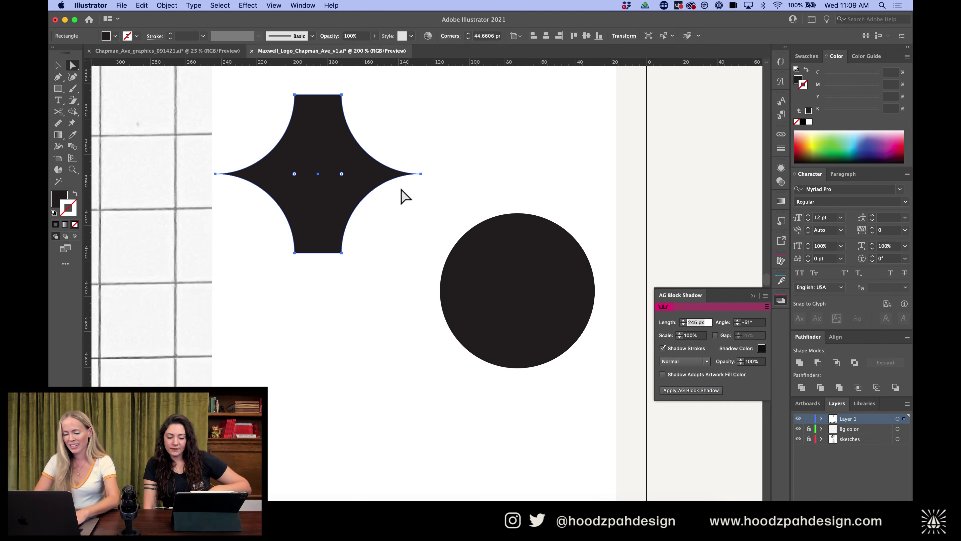
Stretch the inverted-corner shape downward until its height matches its width, forming a symmetrical four-armed star
key(v)
drag(318, 252, 312, 299)
click(467, 154)
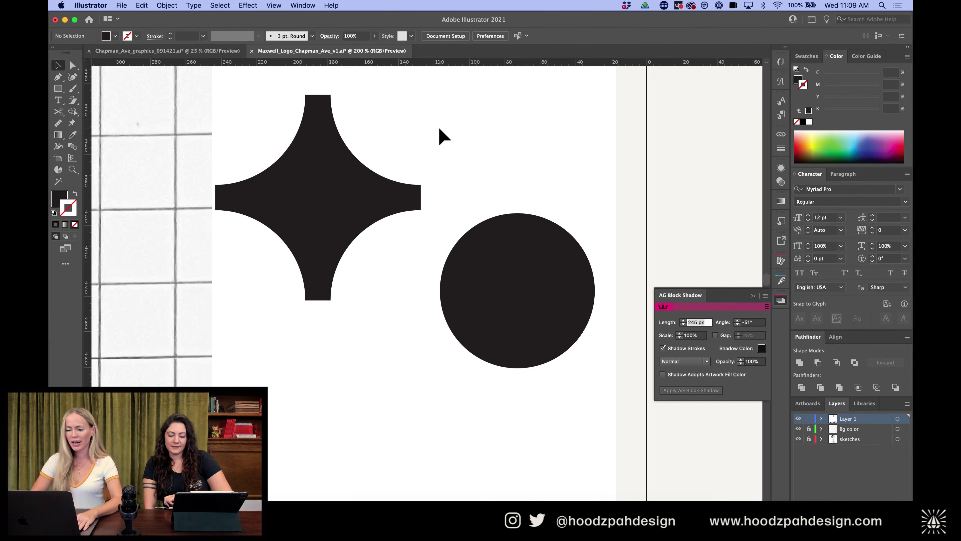
Draw a circle about 120 px in diameter and place it above the smaller circle, beside the four-armed star
click(53, 87)
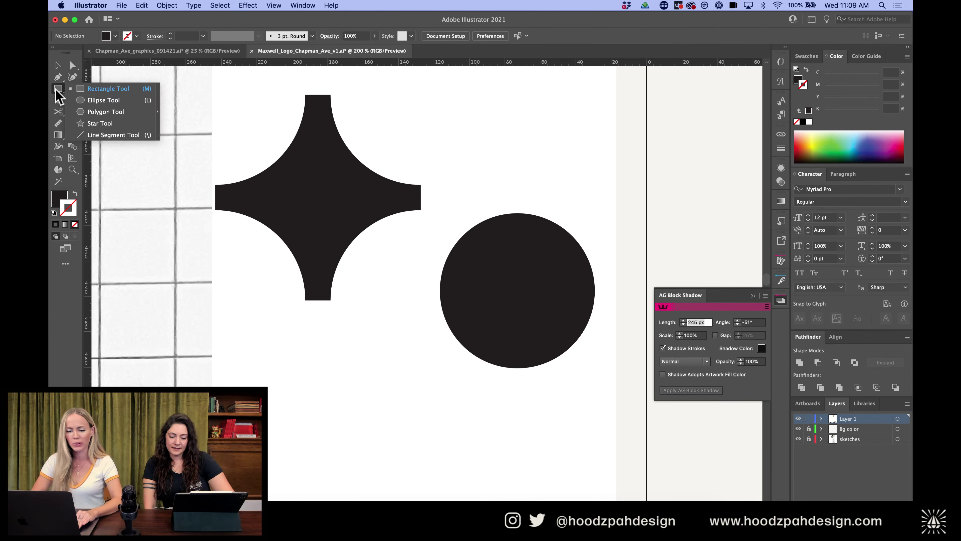
click(103, 100)
drag(495, 164, 448, 105)
scroll(563, 178, up, 4)
scroll(562, 178, right, 1)
drag(531, 188, 603, 144)
drag(504, 226, 500, 159)
scroll(500, 159, up, 3)
scroll(500, 159, right, 1)
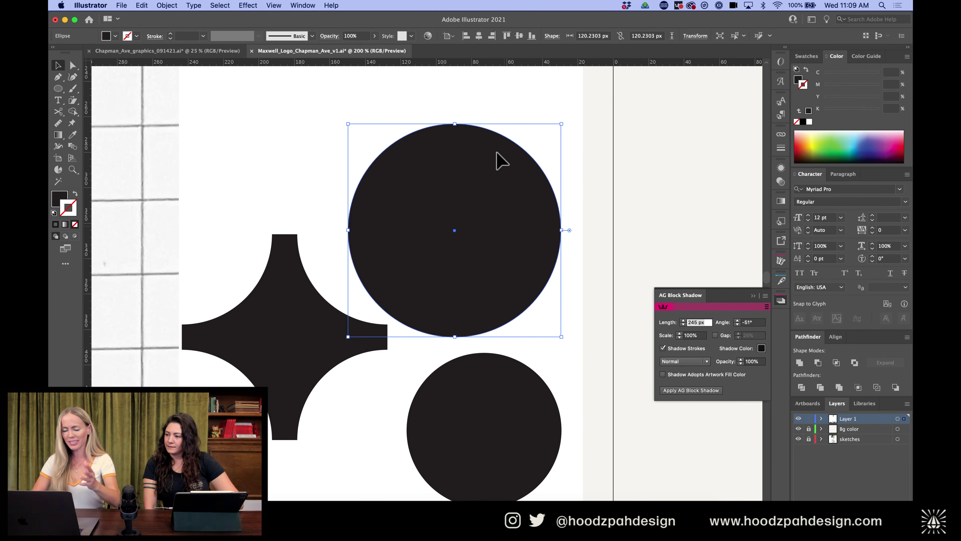
scroll(504, 168, up, 2)
scroll(504, 168, right, 1)
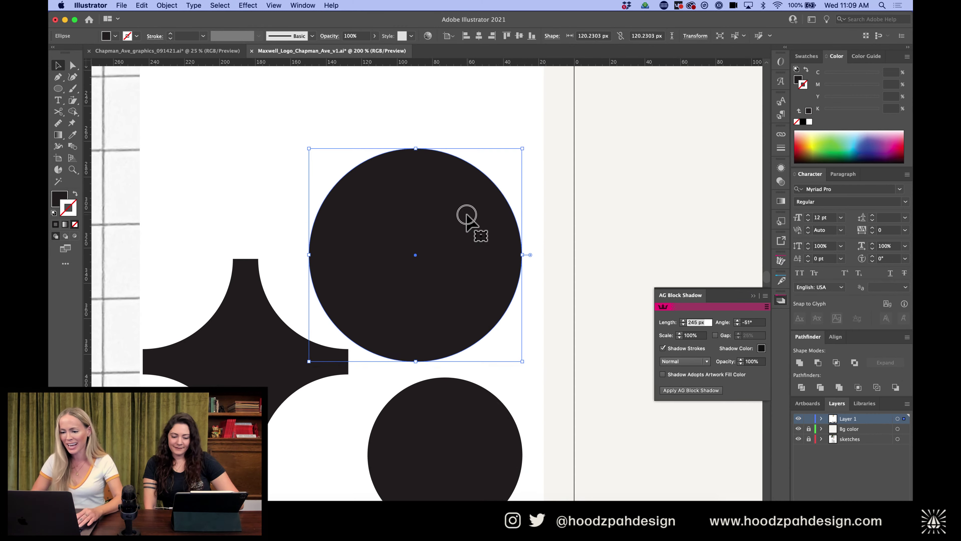
drag(451, 155, 446, 133)
key(a)
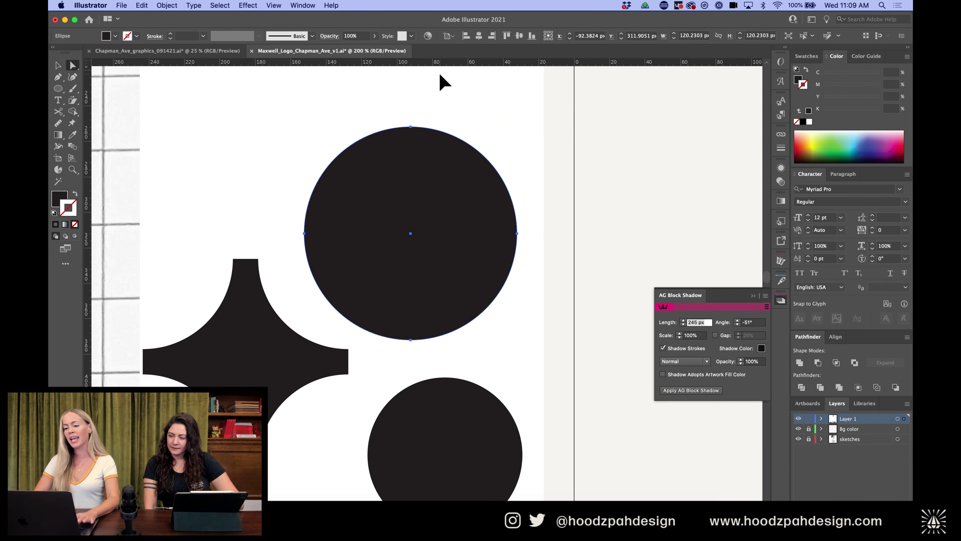
key(v)
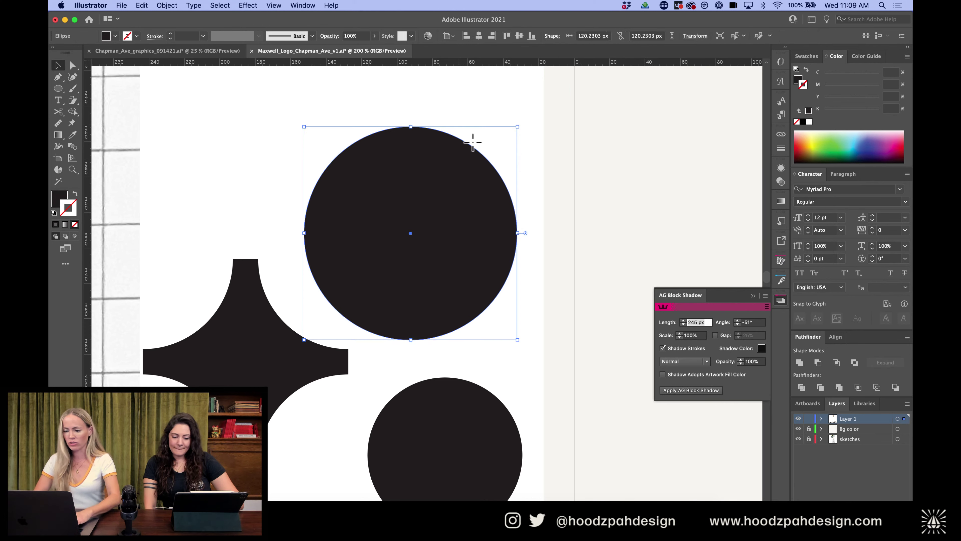
key(a)
key(v)
key(a)
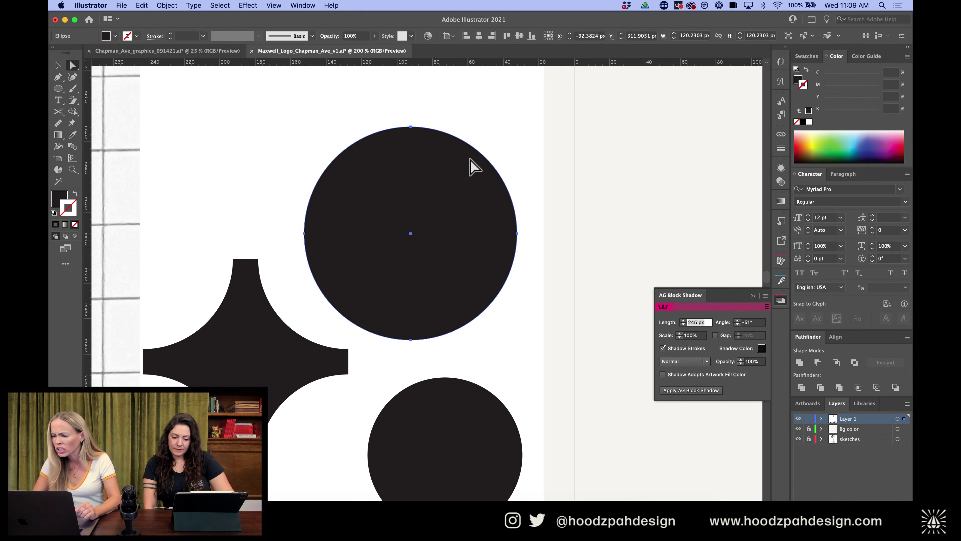
Delete the large circle beside the four-armed star and draw a square about 92 px wide in its place
key(v)
key(a)
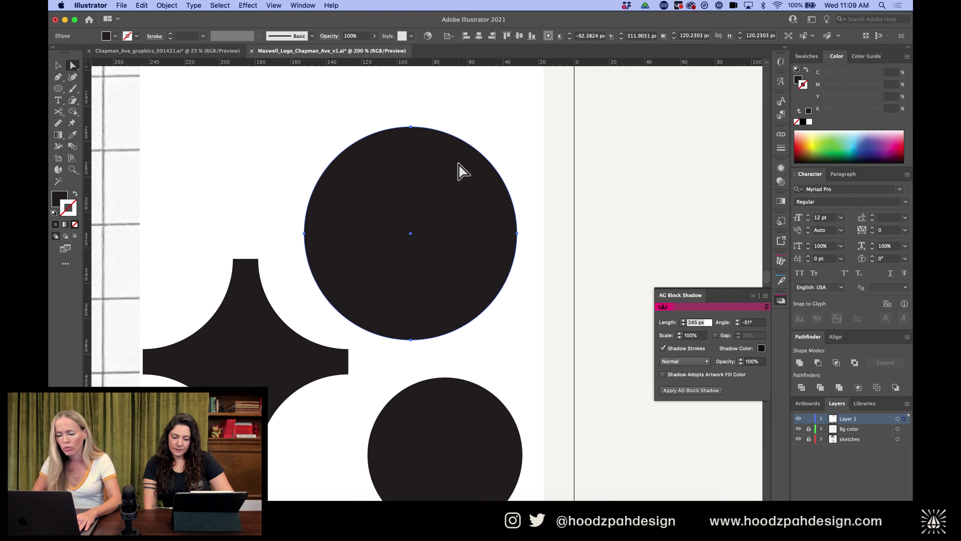
key(Delete)
click(59, 88)
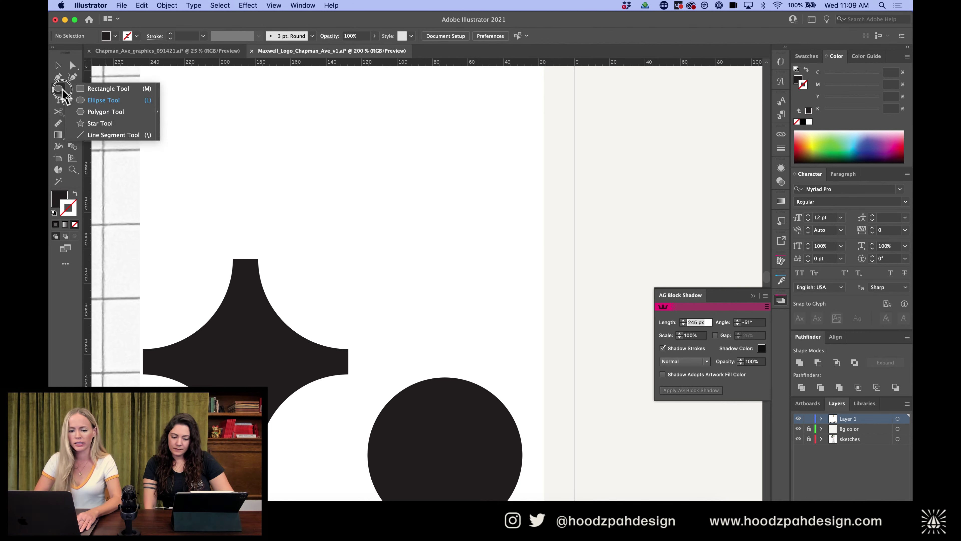
click(109, 88)
mouse_move(341, 128)
mouse_down()
mouse_move(510, 257)
mouse_move(503, 249)
mouse_up()
Turn the square into a four-armed star by giving its corners the inverted round style and a radius of about 42 px
key(a)
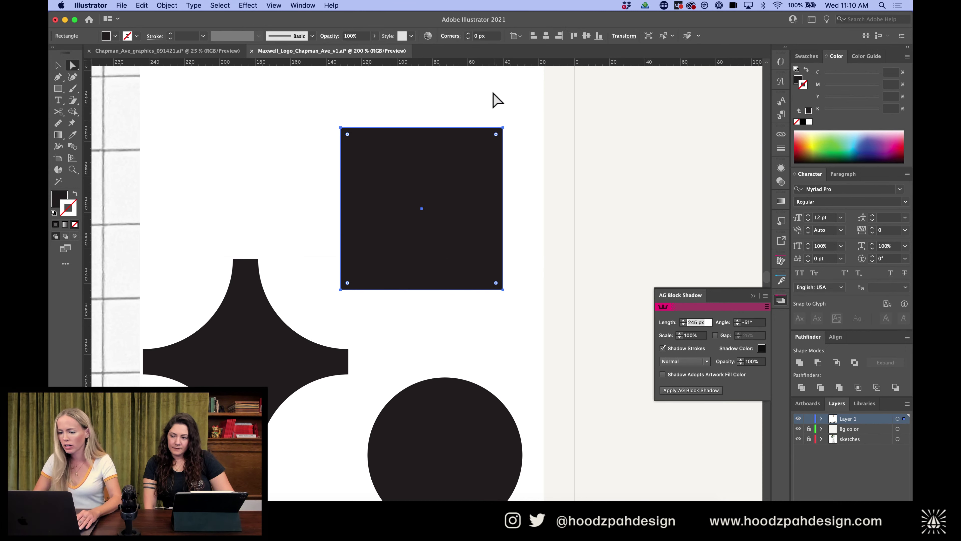
drag(496, 135, 457, 193)
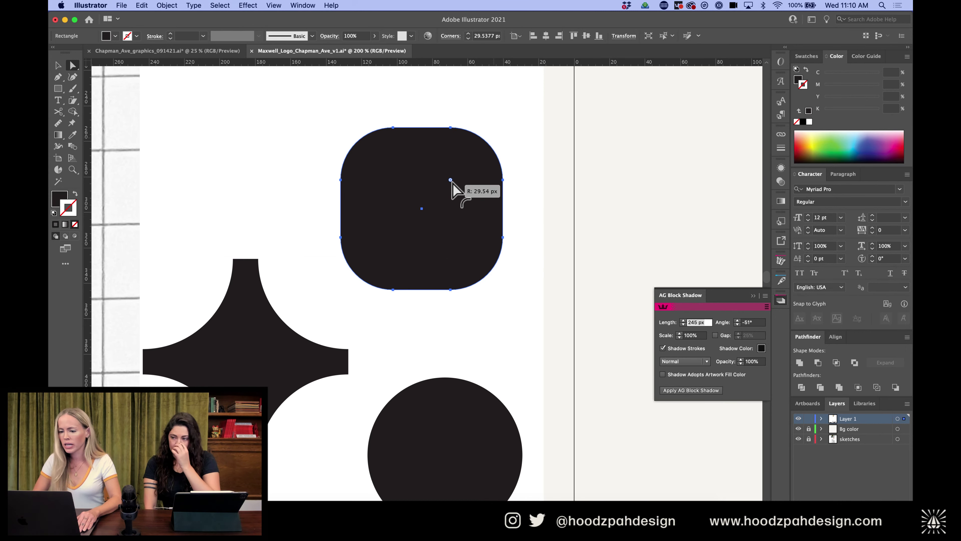
click(445, 36)
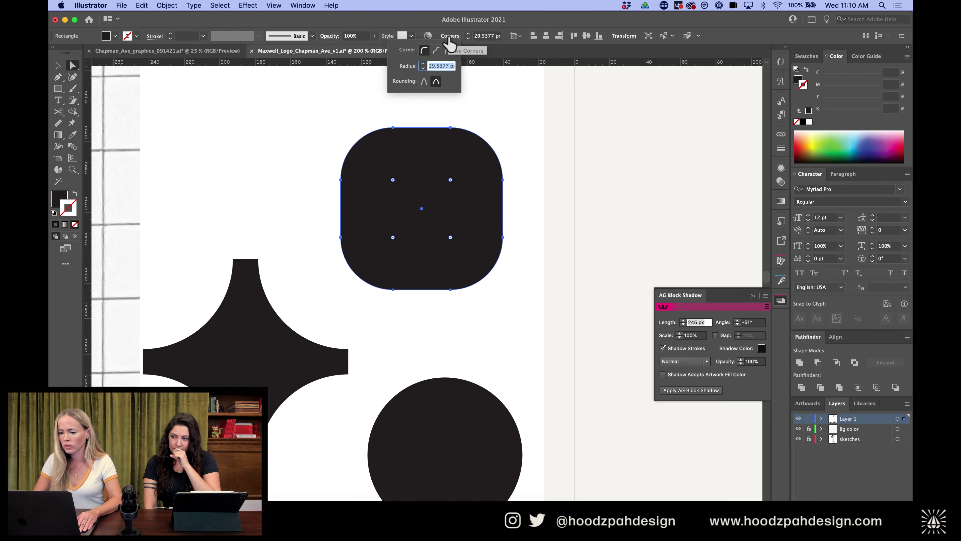
click(437, 51)
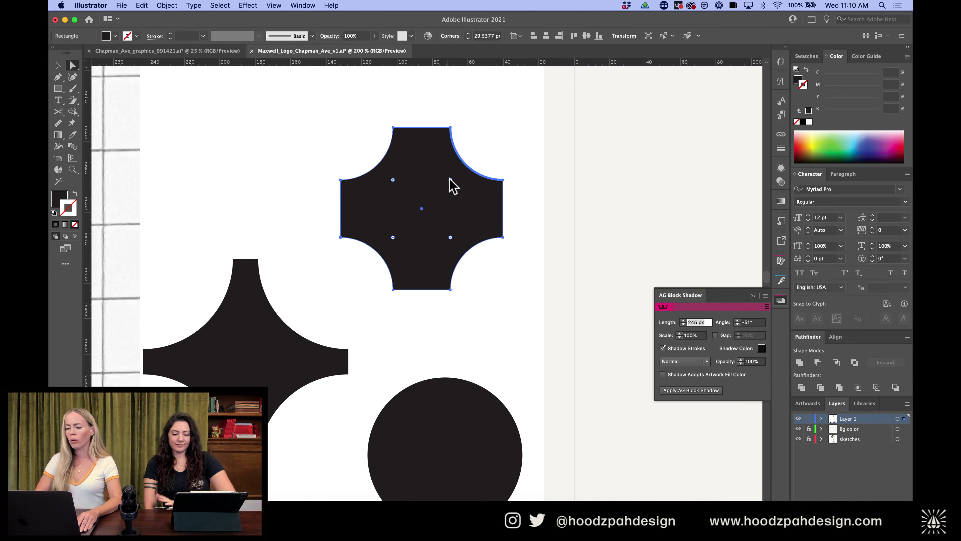
drag(450, 180, 436, 208)
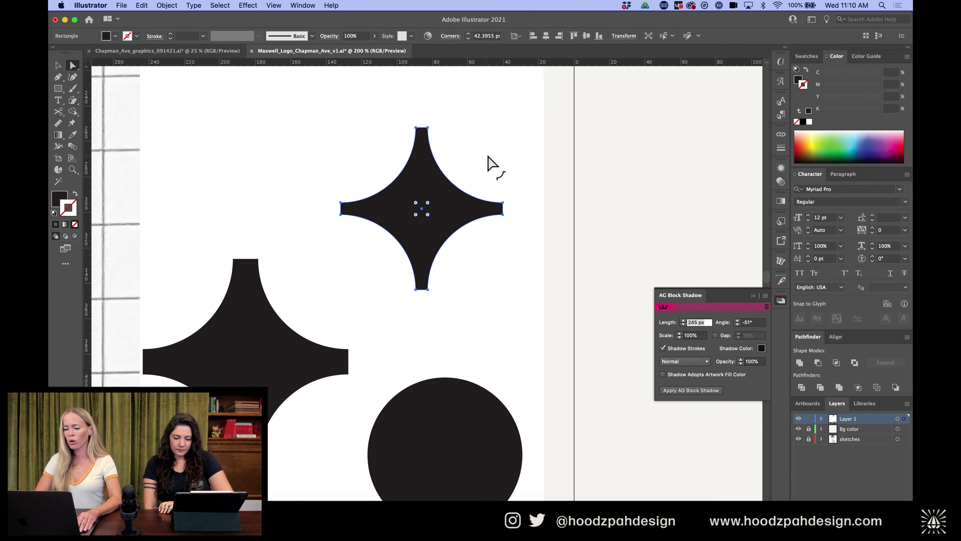
click(488, 156)
key(v)
key(super+minus)
key(super+minus)
key(super+minus)
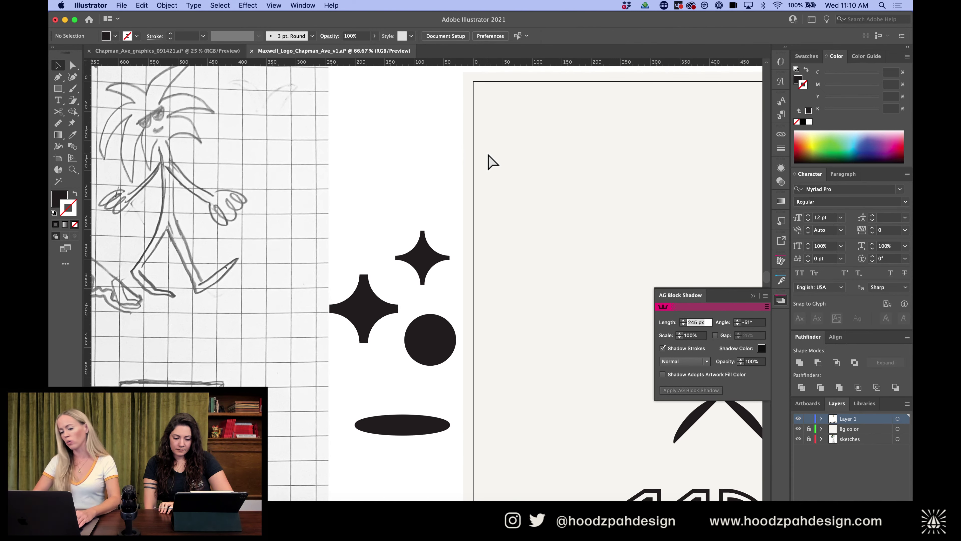
Apply Outline Stroke to the smaller four-armed star above the circle
key(a)
key(super+plus)
key(super+plus)
key(super+plus)
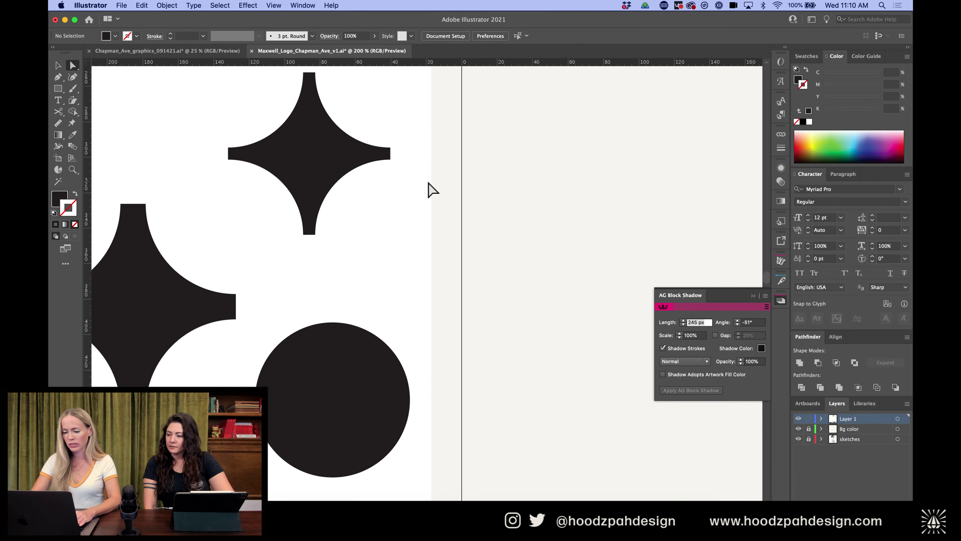
scroll(394, 201, up, 3)
scroll(393, 201, left, 2)
key(v)
click(371, 208)
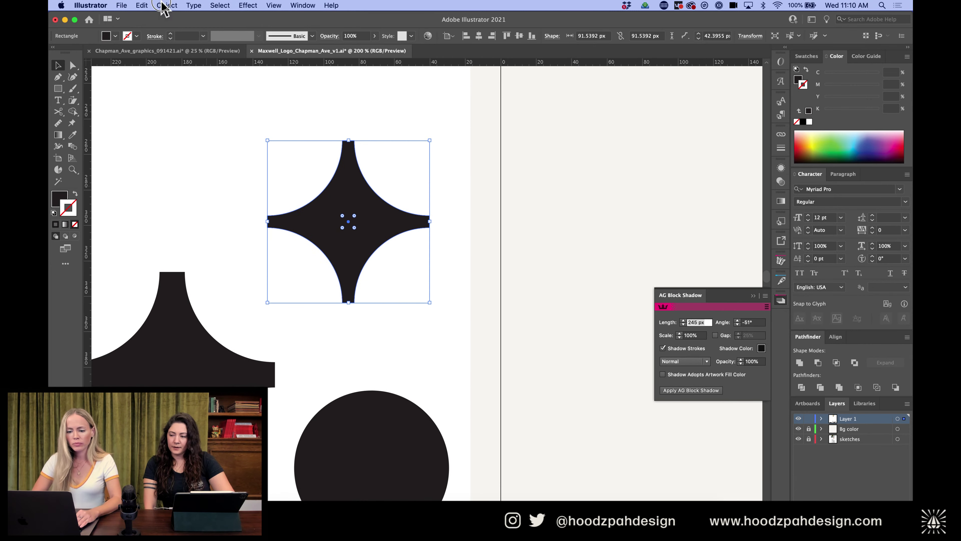
click(162, 3)
mouse_move(195, 245)
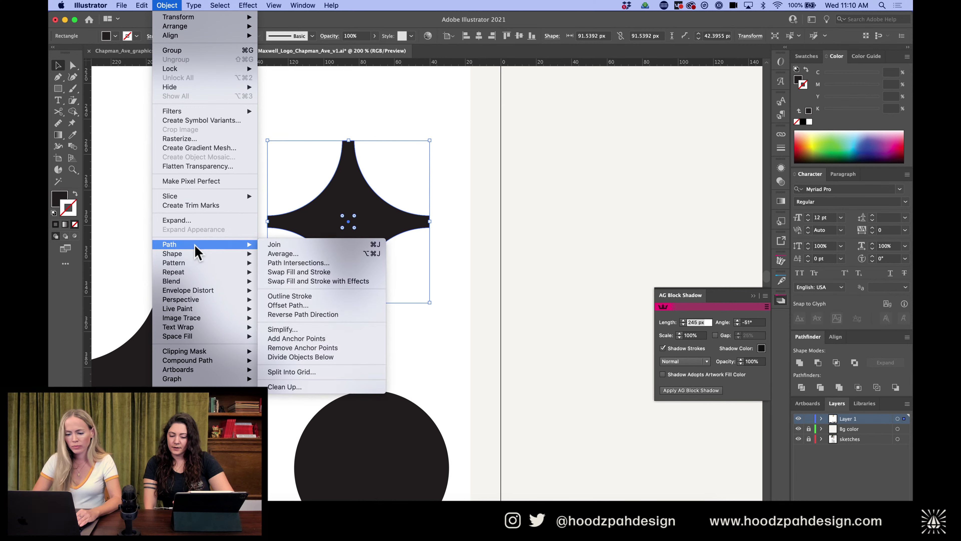
click(298, 296)
Try lengthening the smaller star's upper arm by moving its end anchor points up
key(a)
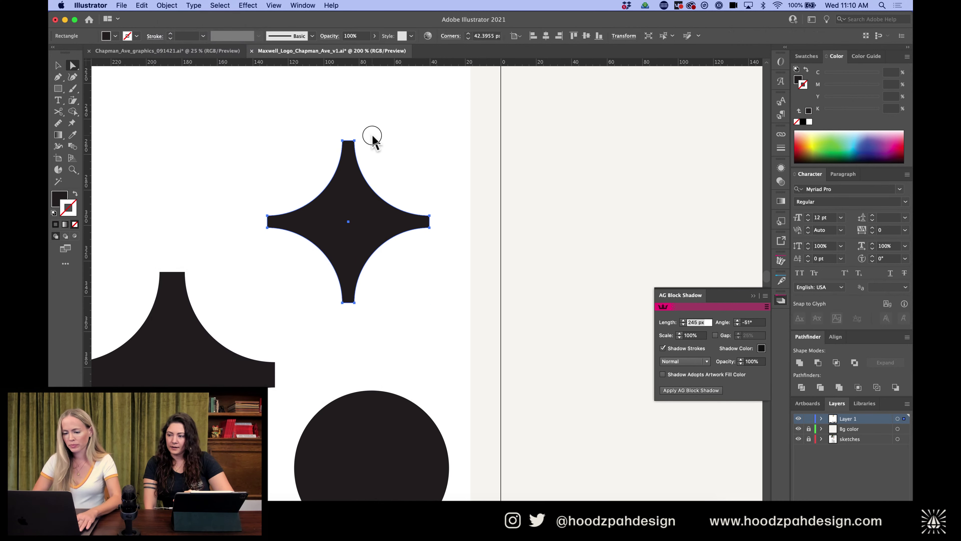
drag(372, 136, 321, 166)
key(shift+Up)
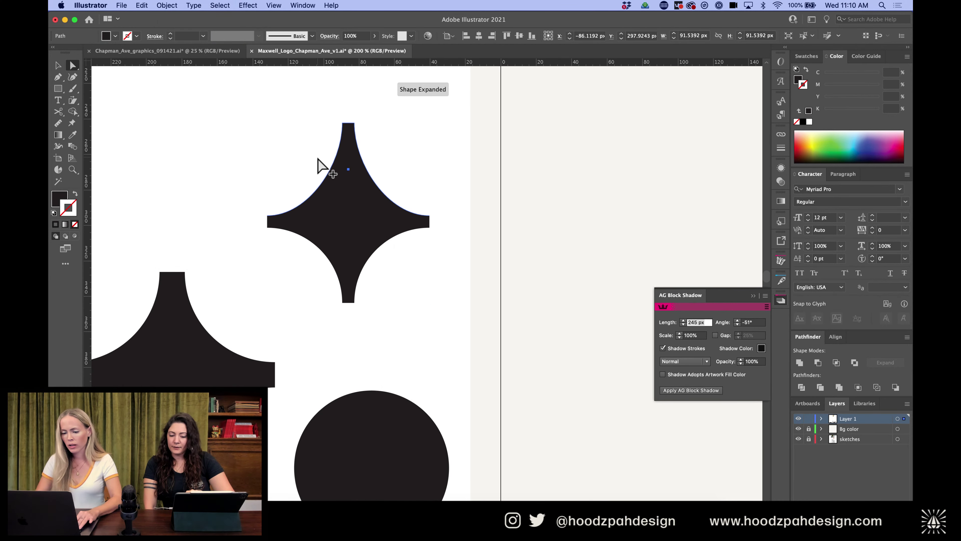
key(super+z)
click(417, 172)
Draw a square about 146 px wide above the smaller star, beside the artboard
key(super+minus)
key(super+minus)
key(super+minus)
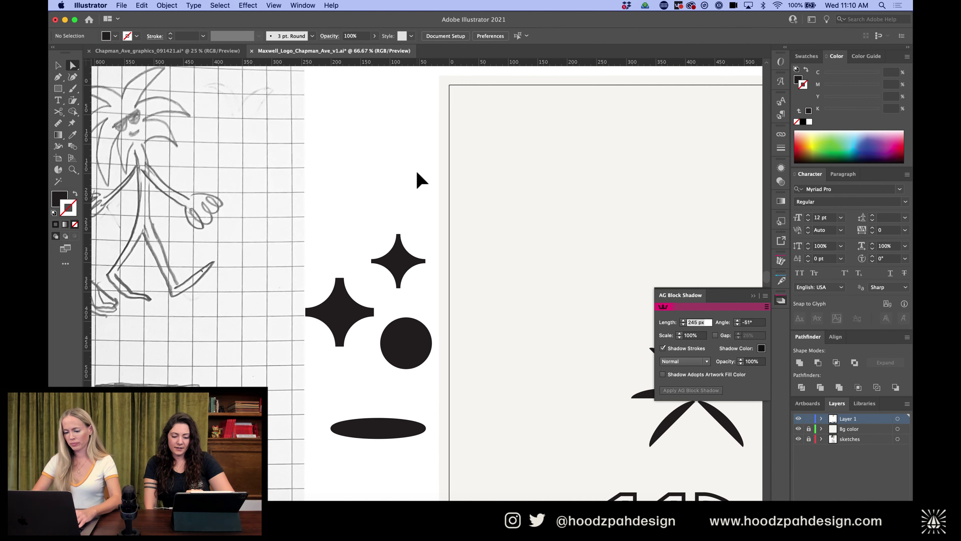
scroll(417, 186, right, 2)
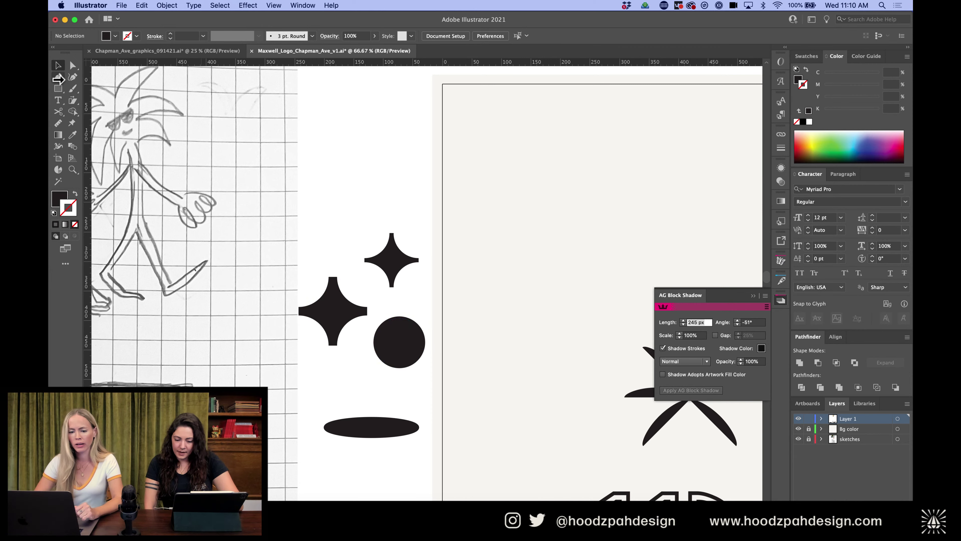
click(59, 88)
scroll(491, 182, right, 10)
scroll(491, 182, down, 4)
drag(250, 110, 337, 196)
Apply the Pucker & Bloat effect to the new square with 74% bloat to form a four-petal flower
click(249, 6)
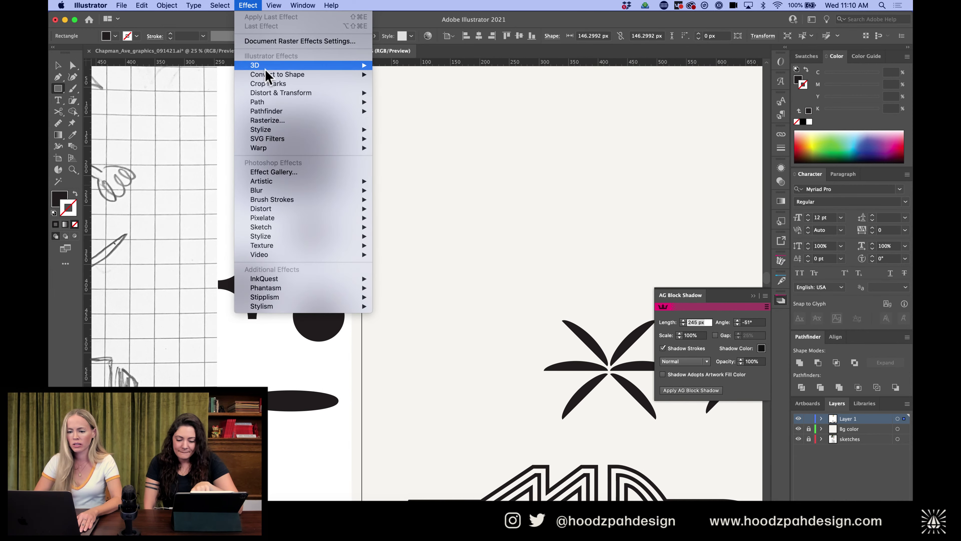
mouse_move(274, 210)
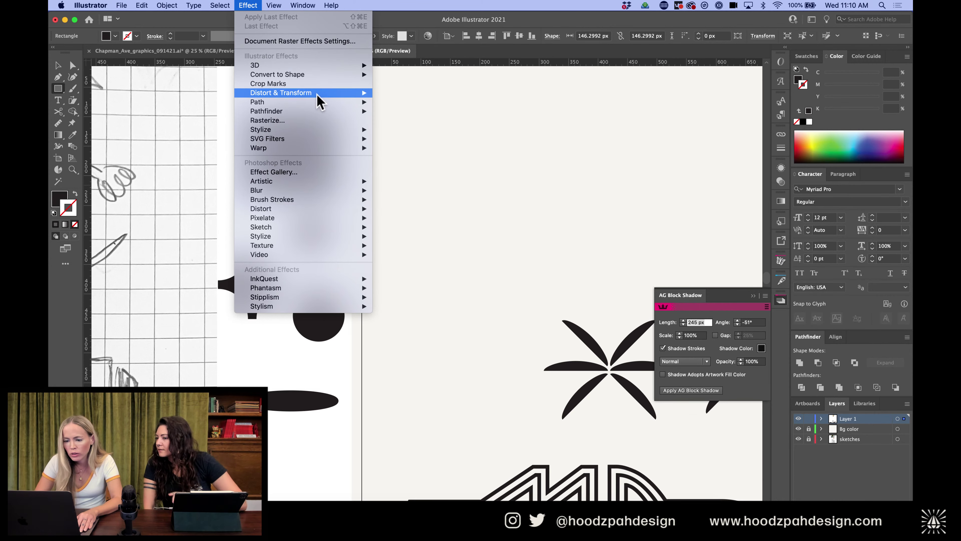
mouse_move(317, 95)
click(411, 107)
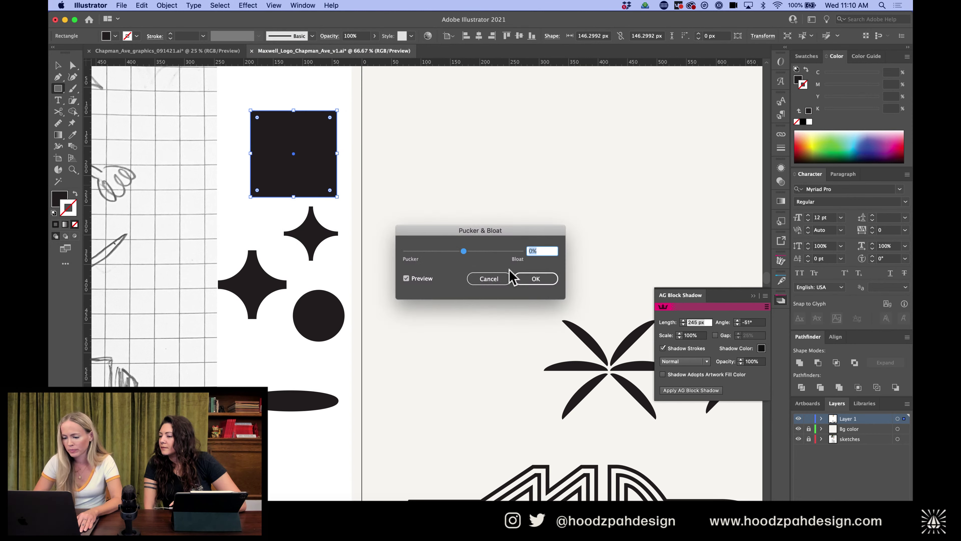
click(478, 251)
mouse_move(478, 251)
mouse_down()
mouse_move(495, 252)
mouse_move(485, 250)
mouse_up()
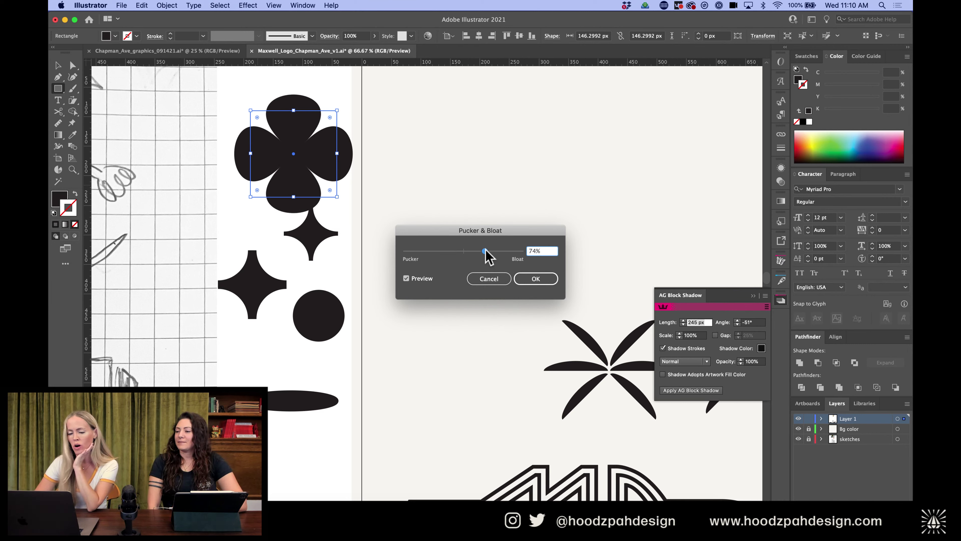
click(526, 282)
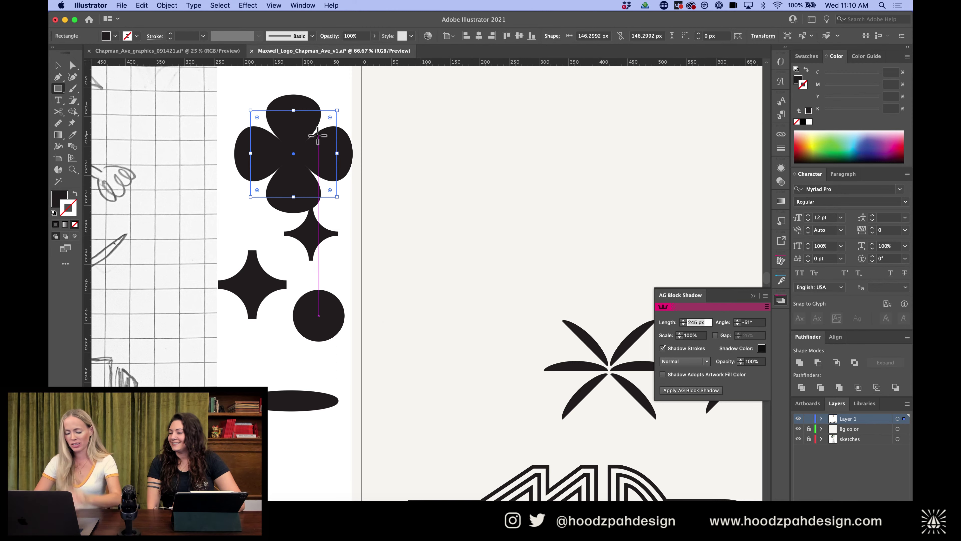
Scale the four-petal flower to about 87 px wide and move it up, clear of the stars
key(v)
scroll(331, 157, up, 3)
drag(318, 199, 299, 175)
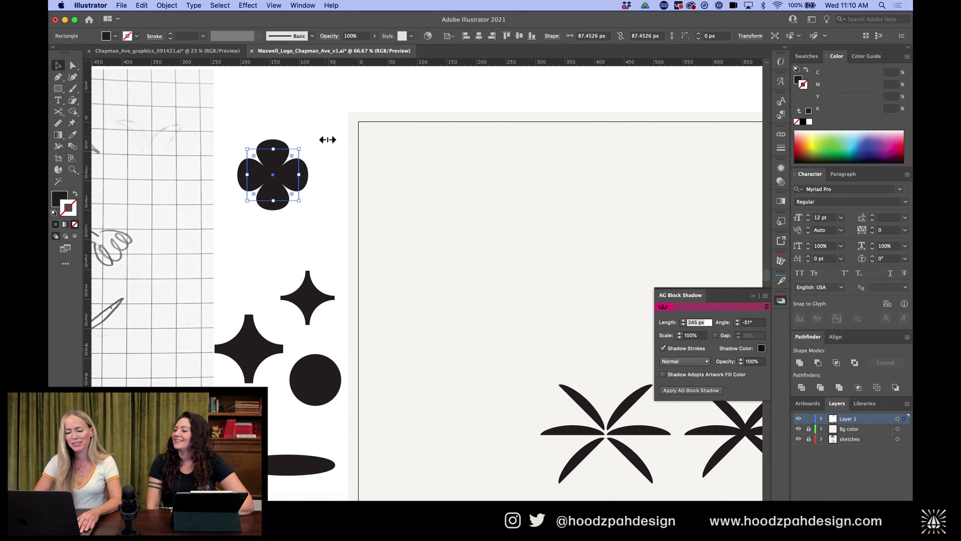
click(264, 133)
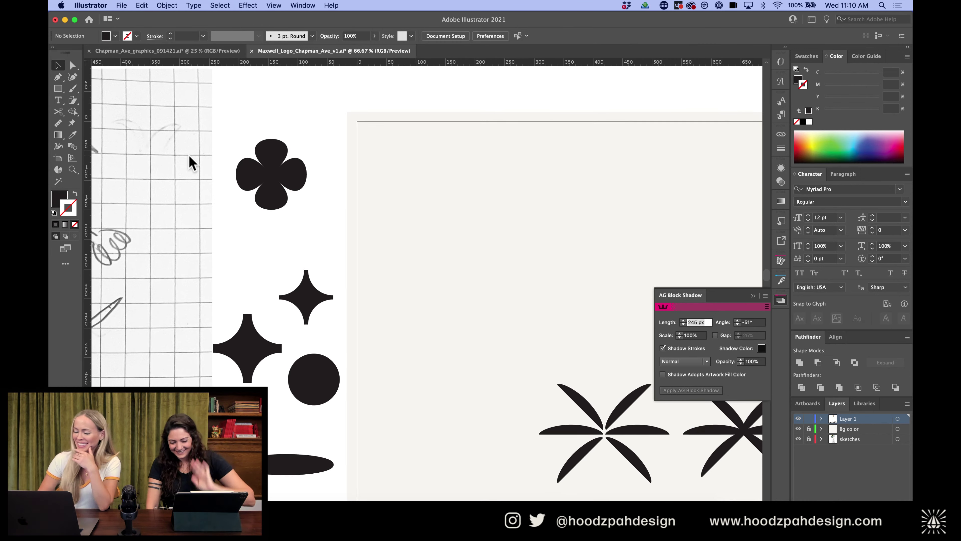
Draw a hexagon with the same bloat effect above the four-petal flower to make a six-petal flower
scroll(189, 162, right, 5)
scroll(189, 162, down, 2)
scroll(191, 163, left, 3)
scroll(189, 163, right, 2)
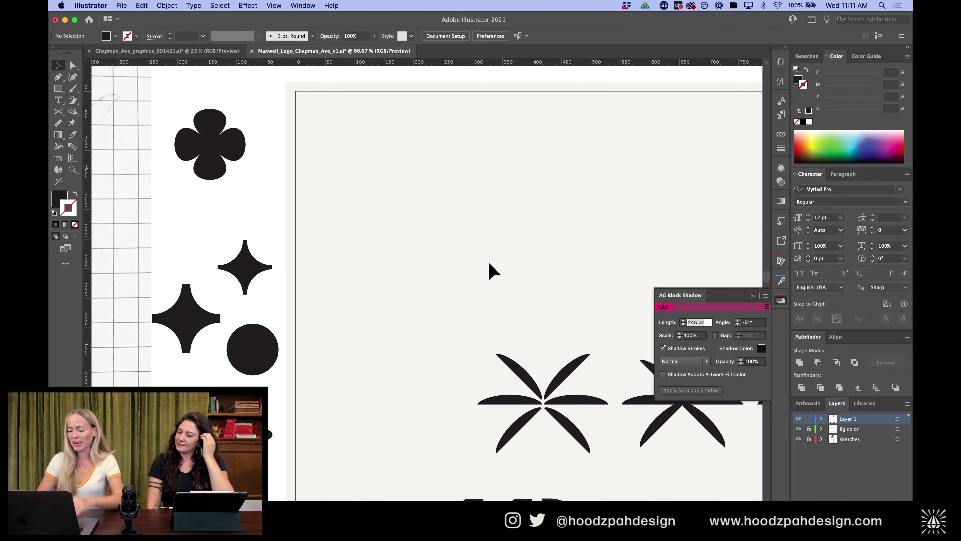
key(super+minus)
scroll(555, 281, right, 2)
scroll(554, 281, left, 3)
scroll(555, 281, up, 1)
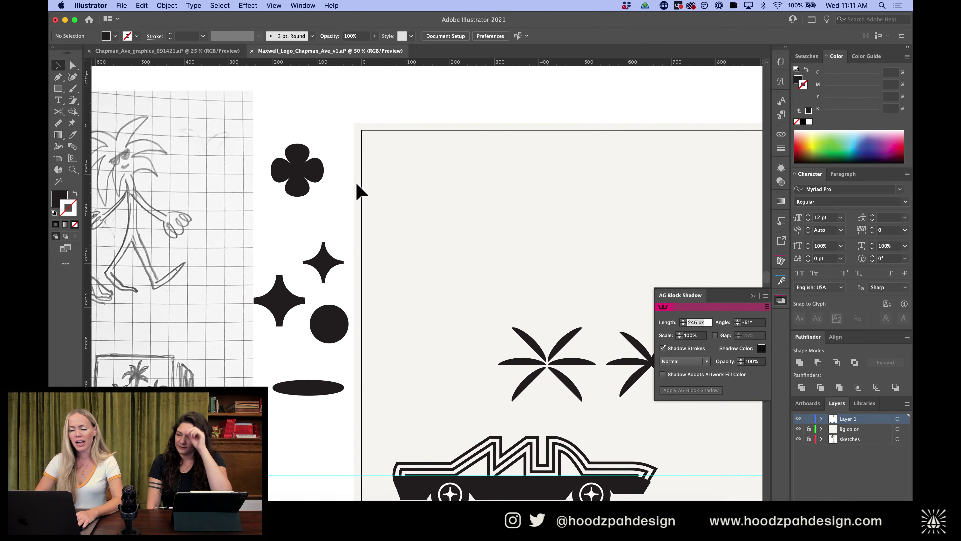
drag(58, 88, 102, 112)
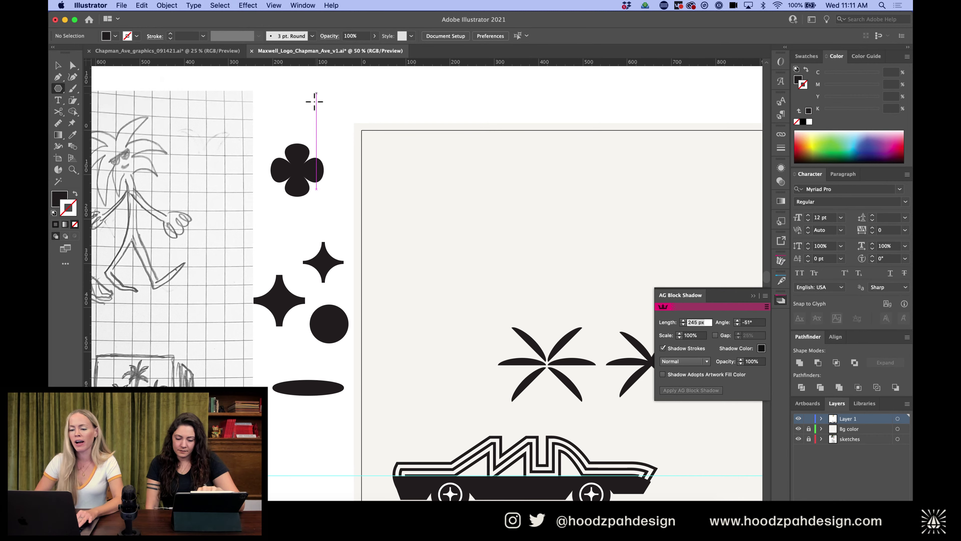
drag(304, 110, 288, 94)
scroll(287, 94, up, 2)
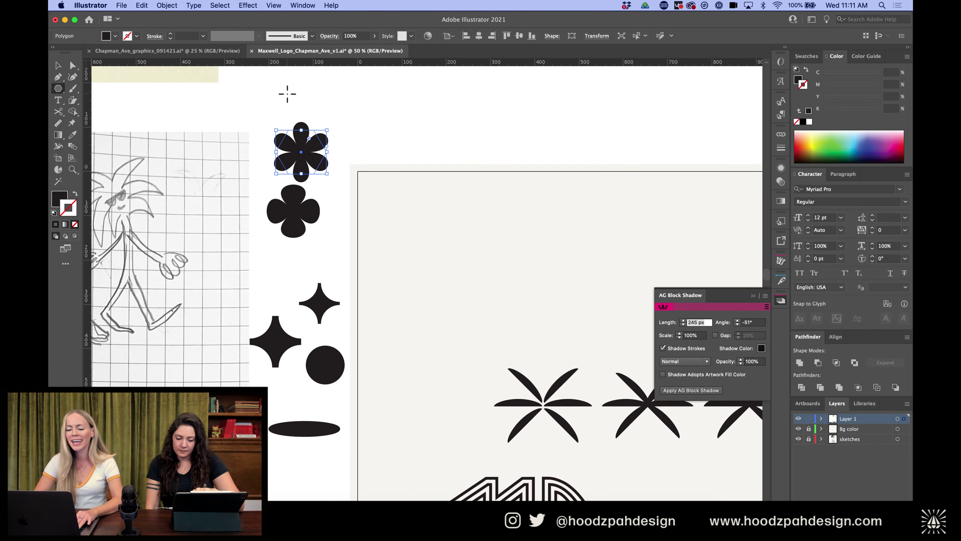
Move the six-petal flower up to leave a gap above the four-petal flower
key(v)
key(Up)
key(Up)
key(Up)
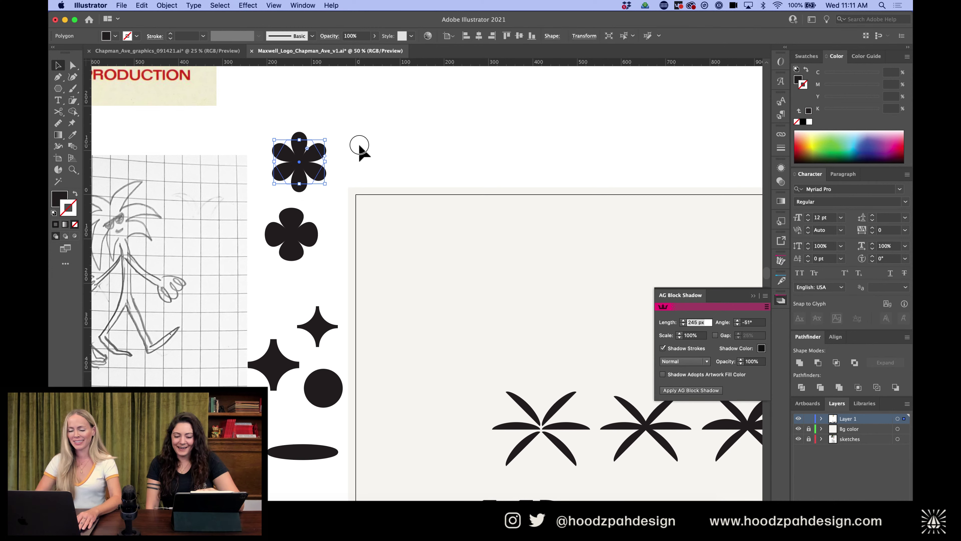
click(358, 145)
click(296, 167)
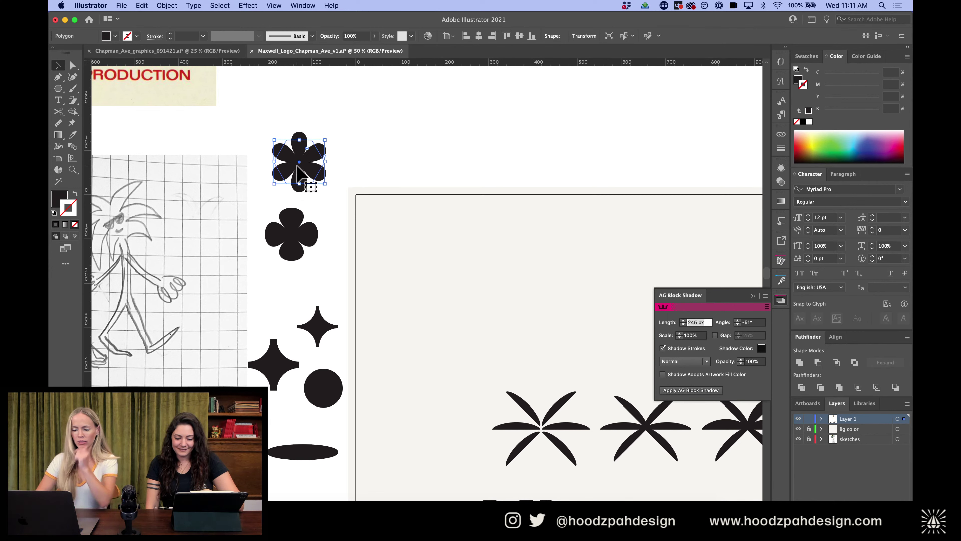
click(372, 133)
Replace the third palm's lower-right leaf with a copy of its thick upper-right leaf rotated 90° clockwise
scroll(371, 133, down, 5)
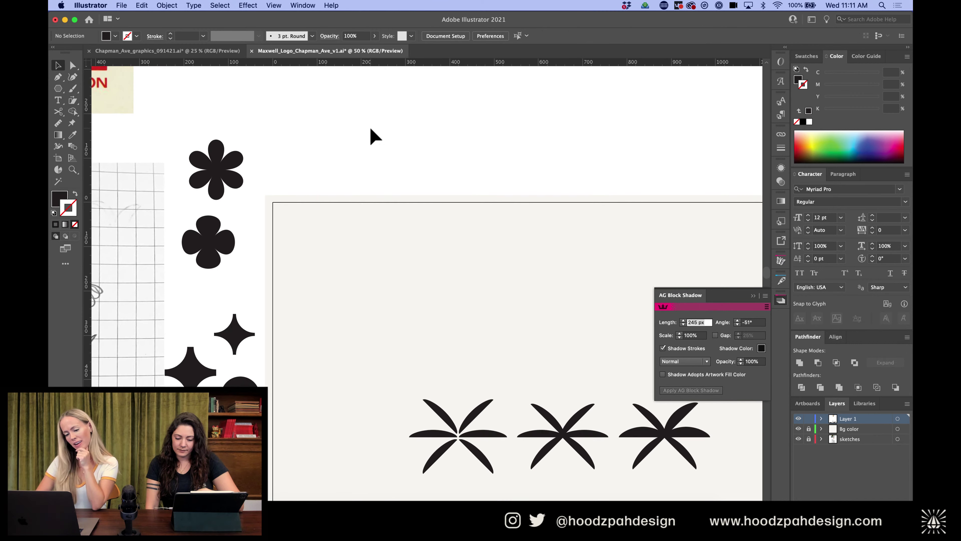
scroll(375, 144, down, 2)
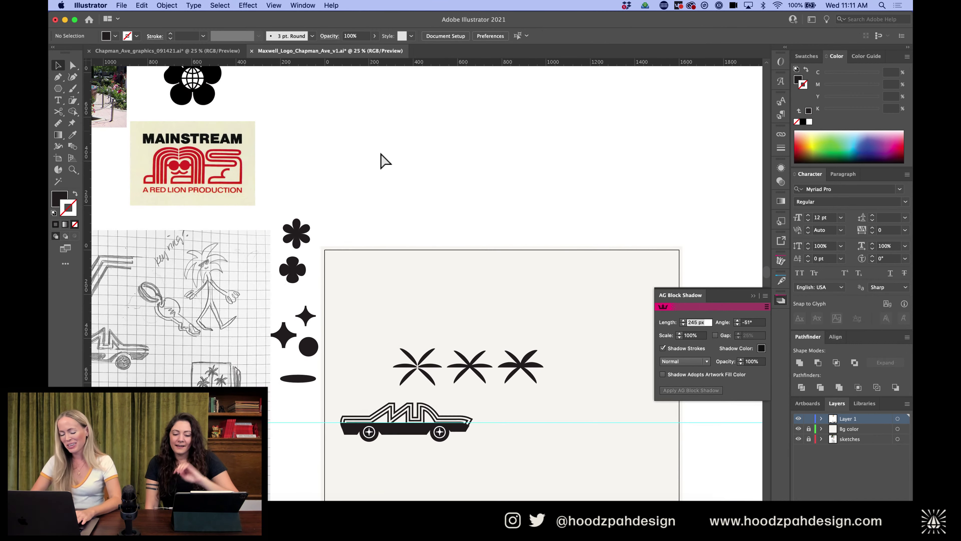
scroll(427, 211, up, 6)
scroll(428, 208, down, 3)
scroll(428, 208, right, 2)
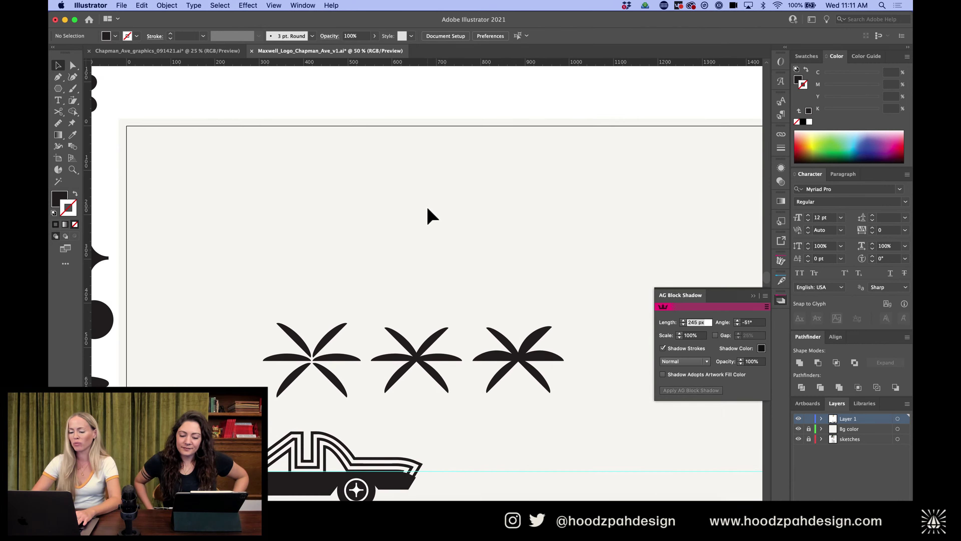
scroll(512, 313, up, 1)
scroll(515, 317, right, 2)
scroll(515, 317, down, 1)
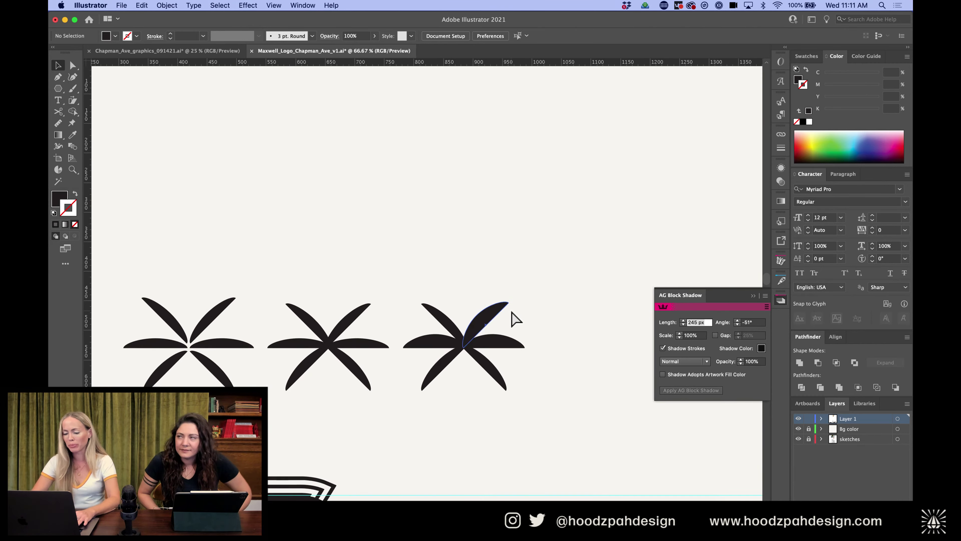
click(489, 321)
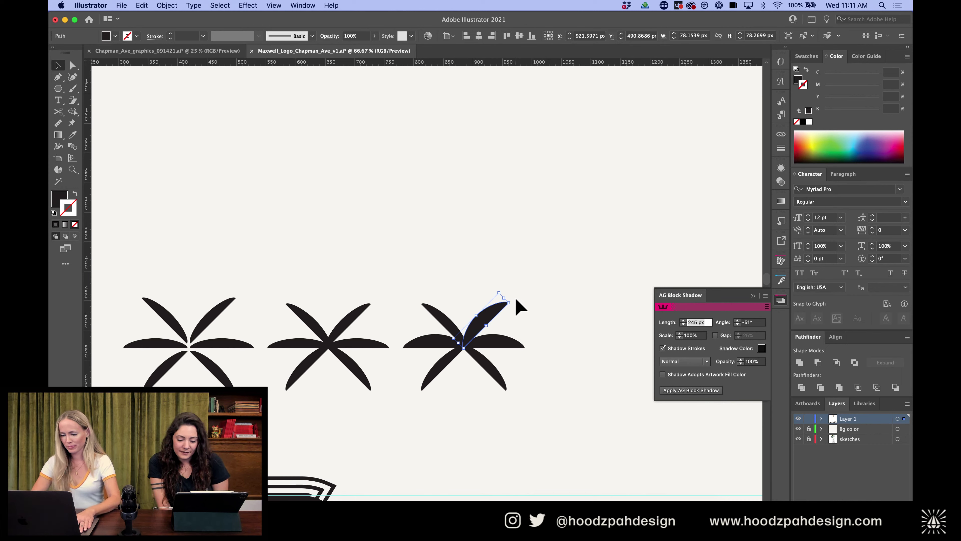
drag(513, 300, 496, 379)
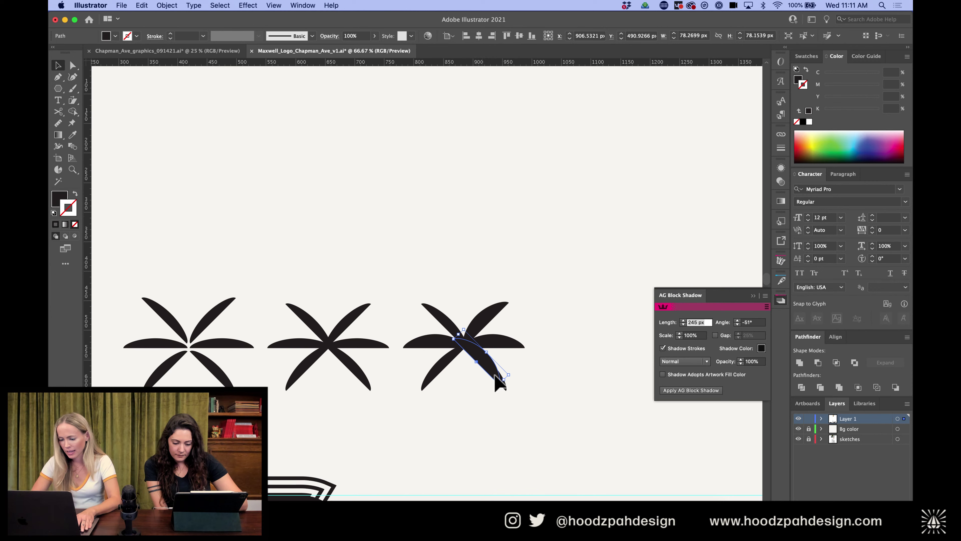
click(506, 391)
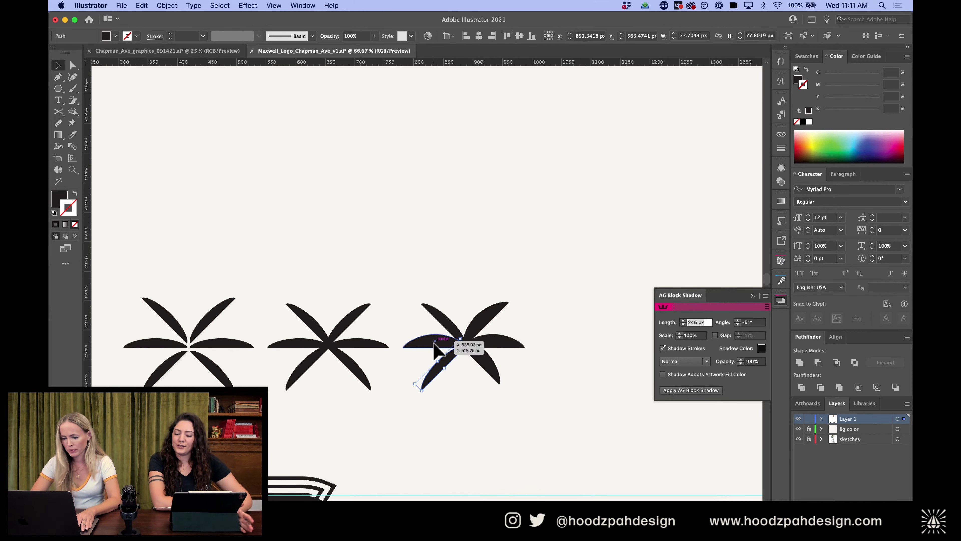
Delete the third palm's three left leaves and shift its lower-right leaf slightly down and to the right
click(439, 337)
key(Delete)
drag(479, 361, 485, 373)
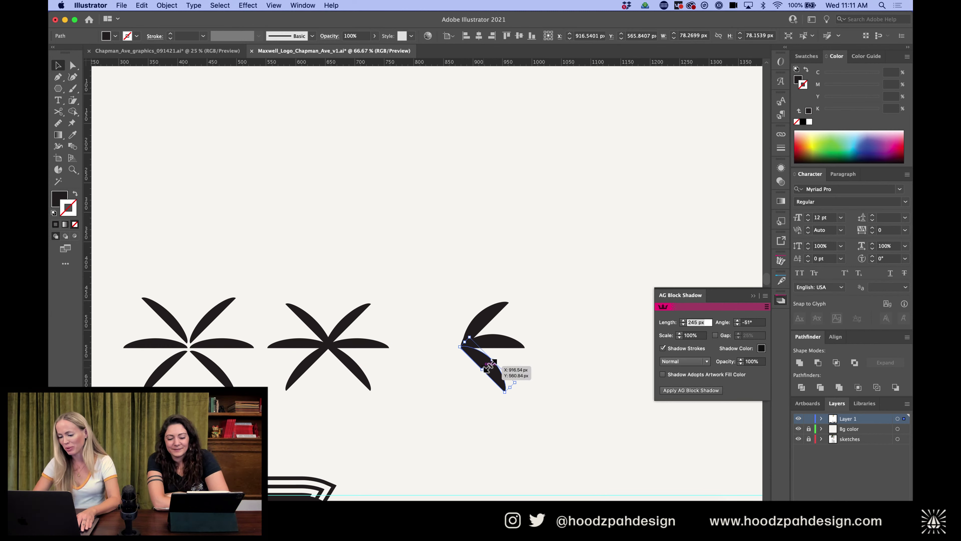
Duplicate the third palm's three right leaves to the left side and reflect the copy horizontally to complete the palm
click(494, 329)
drag(503, 346, 448, 347)
click(166, 6)
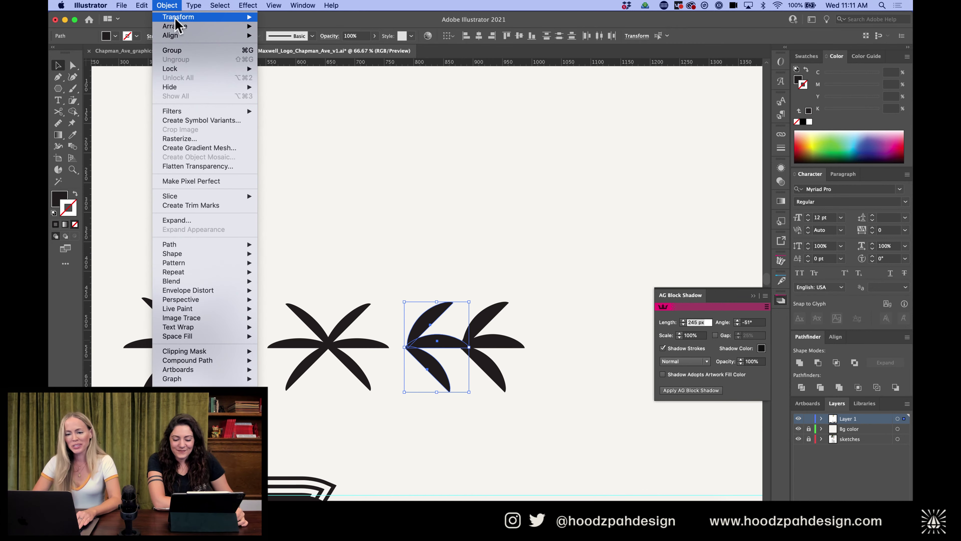
mouse_move(196, 16)
click(284, 55)
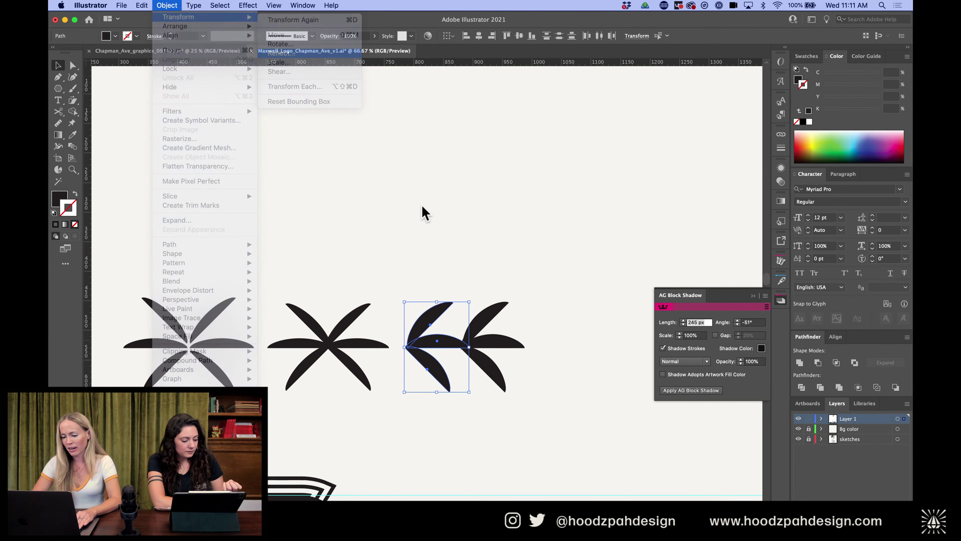
click(181, 210)
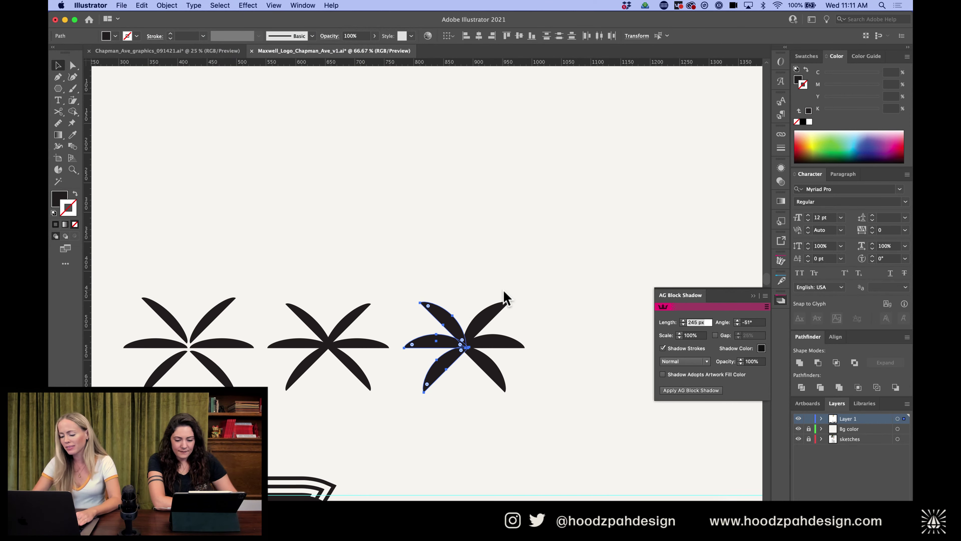
Examine how the third palm's upper-right leaf lines up with the other leaves at the centre
key(super+equal)
drag(558, 199, 493, 342)
key(super+minus)
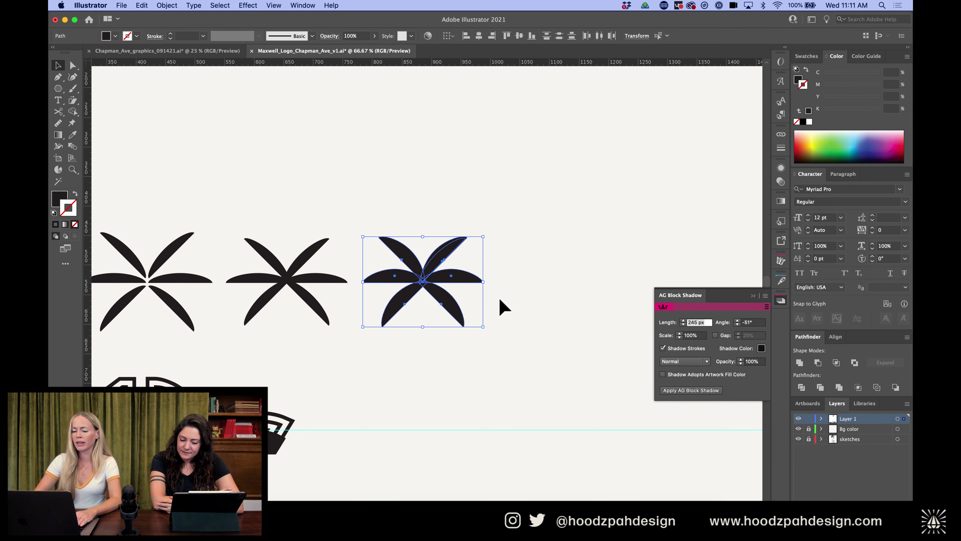
key(a)
key(super+equal)
key(super+equal)
click(528, 219)
click(493, 214)
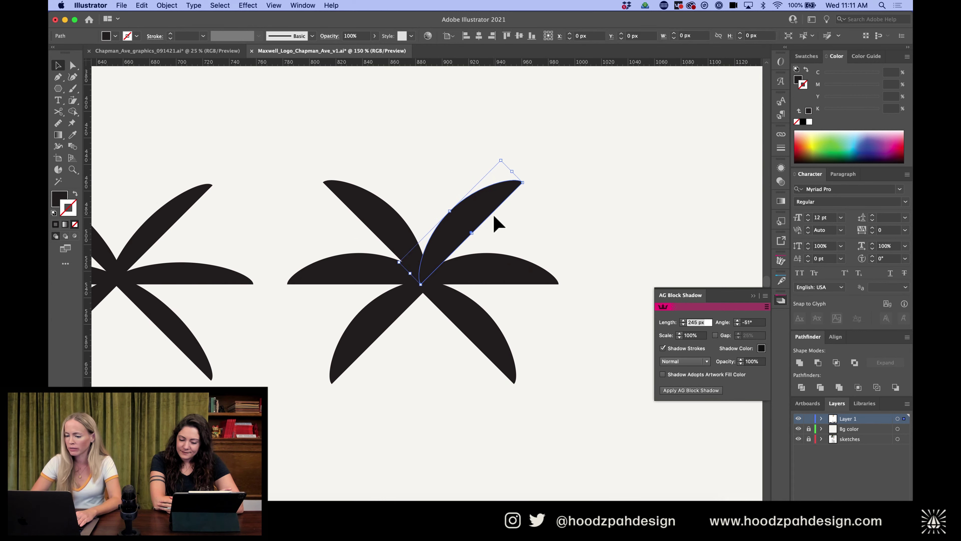
click(489, 217)
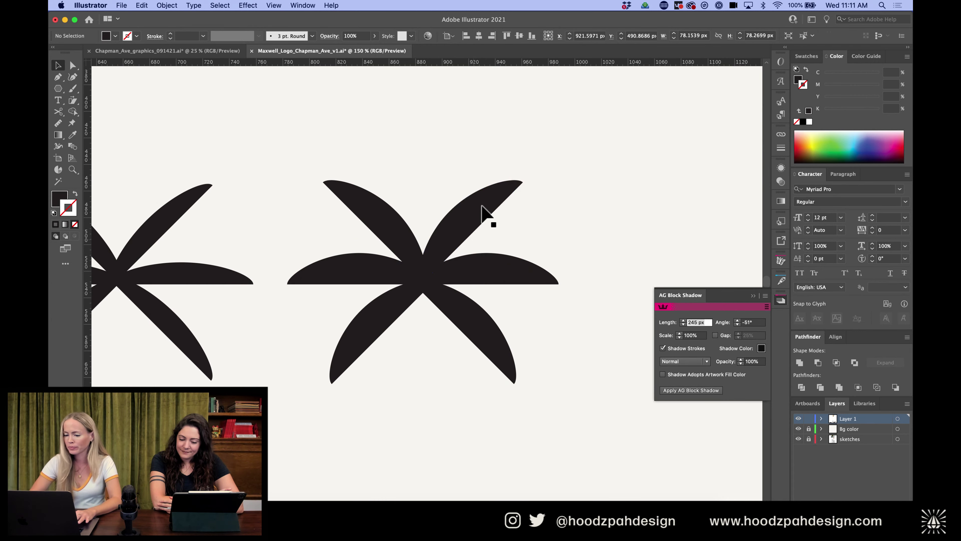
click(496, 208)
click(503, 214)
key(super+minus)
key(super+minus)
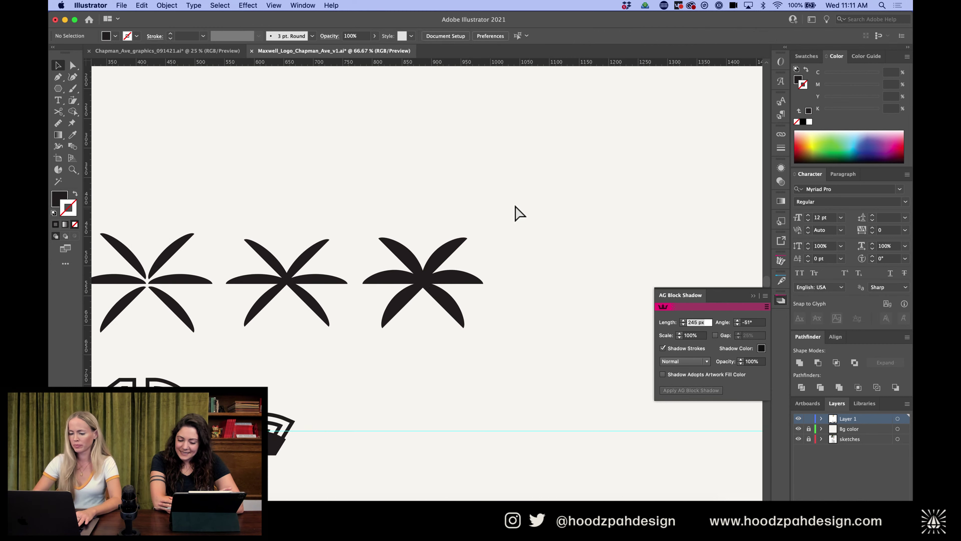
Group the third palm's six leaves so they select as one object
drag(516, 205, 394, 333)
click(548, 306)
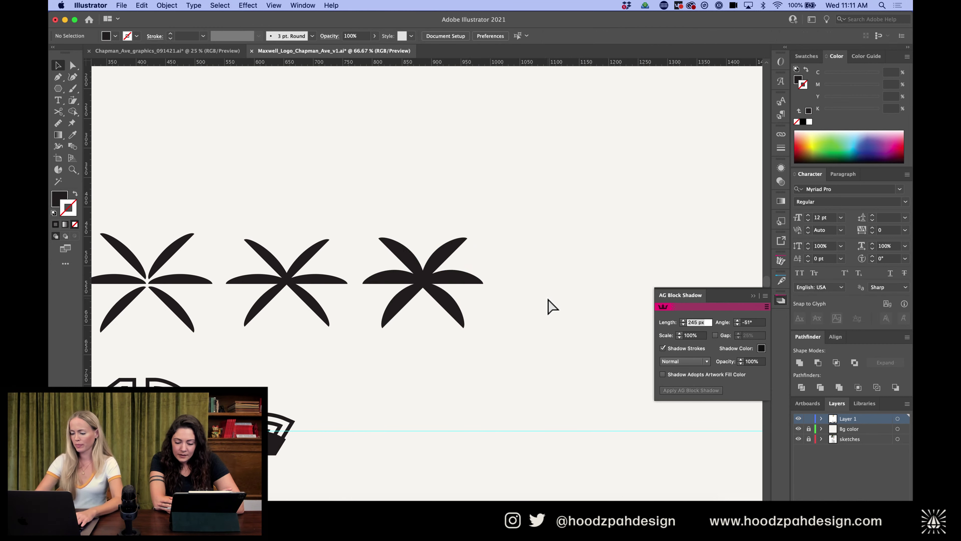
key(super+minus)
key(super+minus)
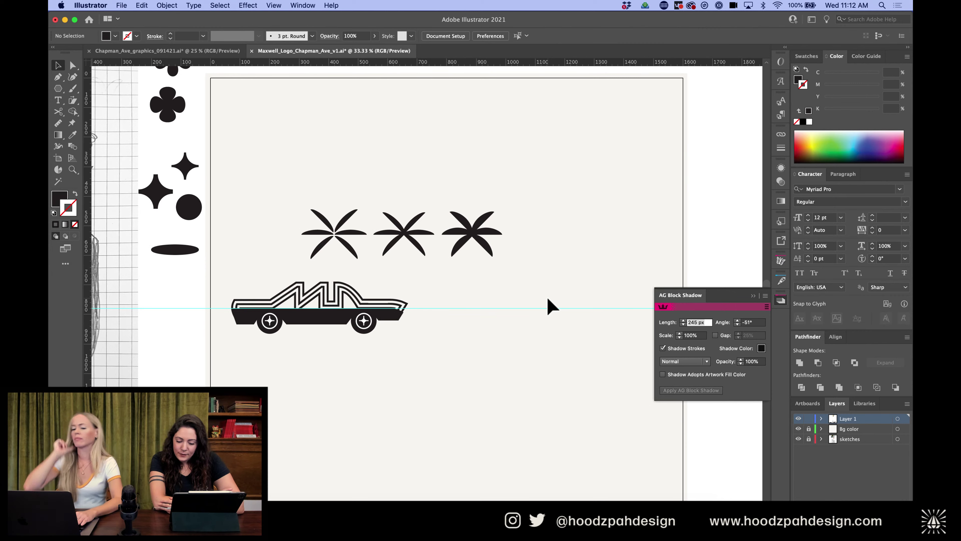
key(super+plus)
key(super+plus)
scroll(550, 306, up, 1)
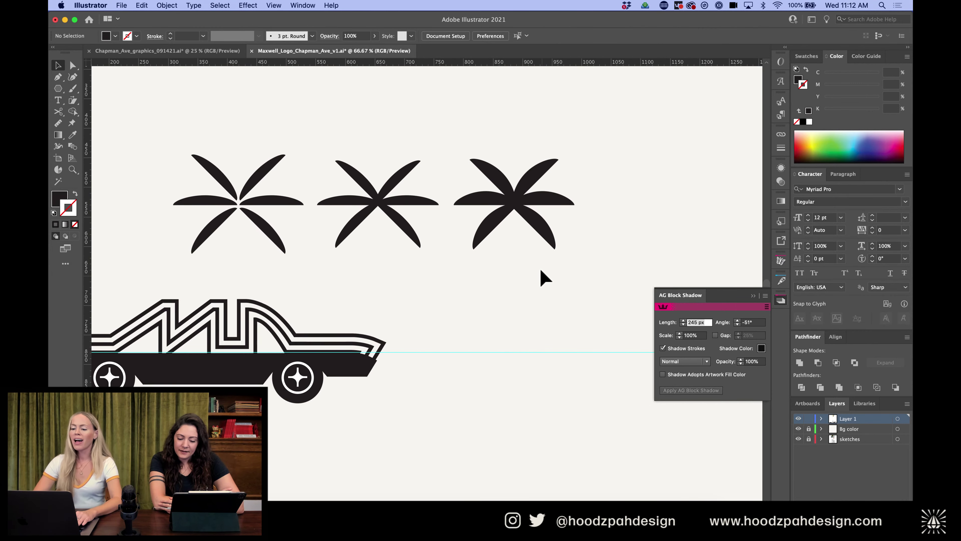
click(529, 212)
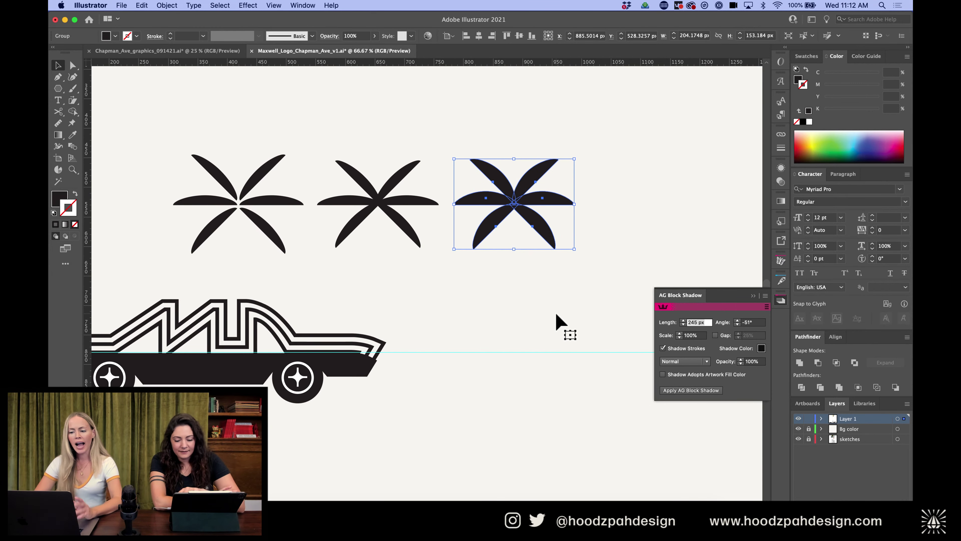
click(528, 286)
scroll(593, 236, right, 5)
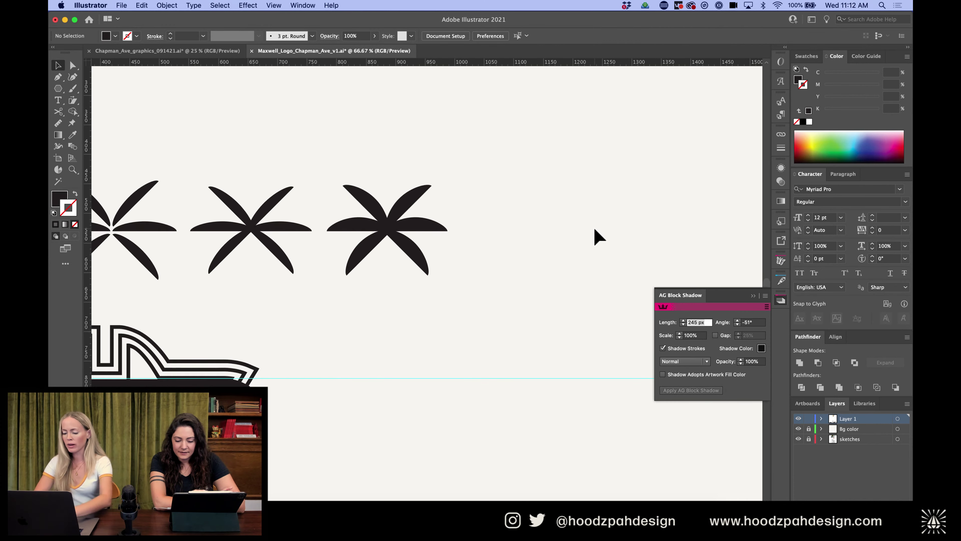
key(p)
click(566, 214)
mouse_move(516, 217)
mouse_down()
mouse_move(493, 248)
mouse_move(522, 218)
mouse_up()
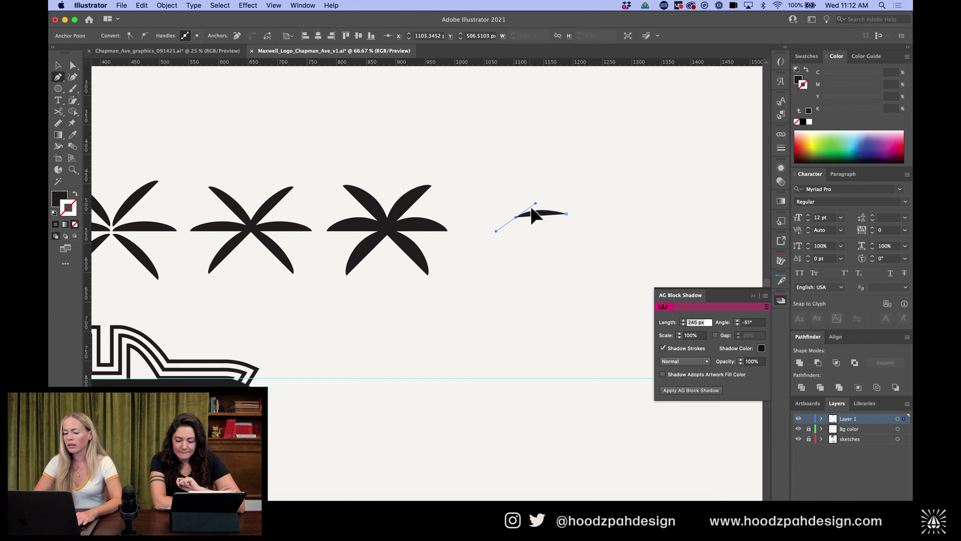
key(super+z)
Place a copy of the third palm to its right, level with the other palms
key(v)
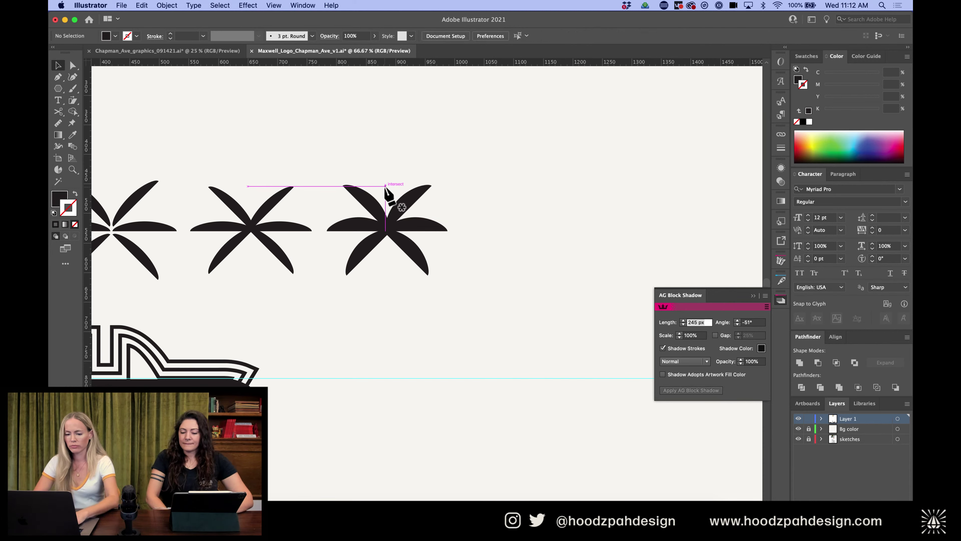
drag(402, 198, 551, 198)
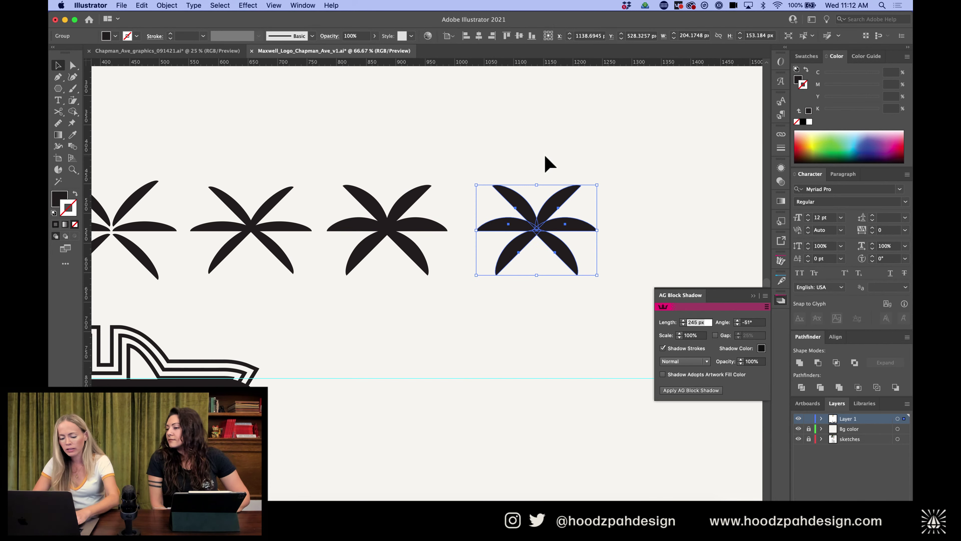
key(c)
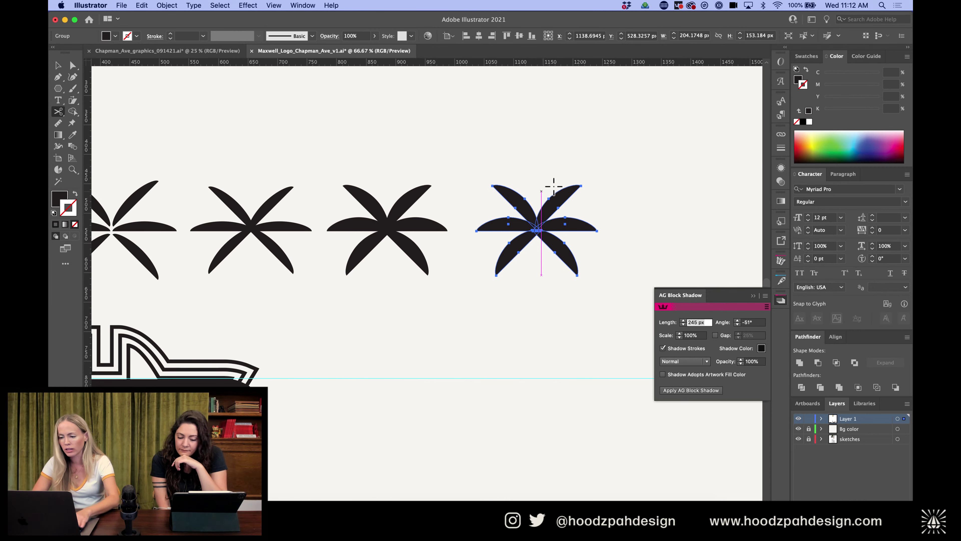
key(s)
key(v)
key(a)
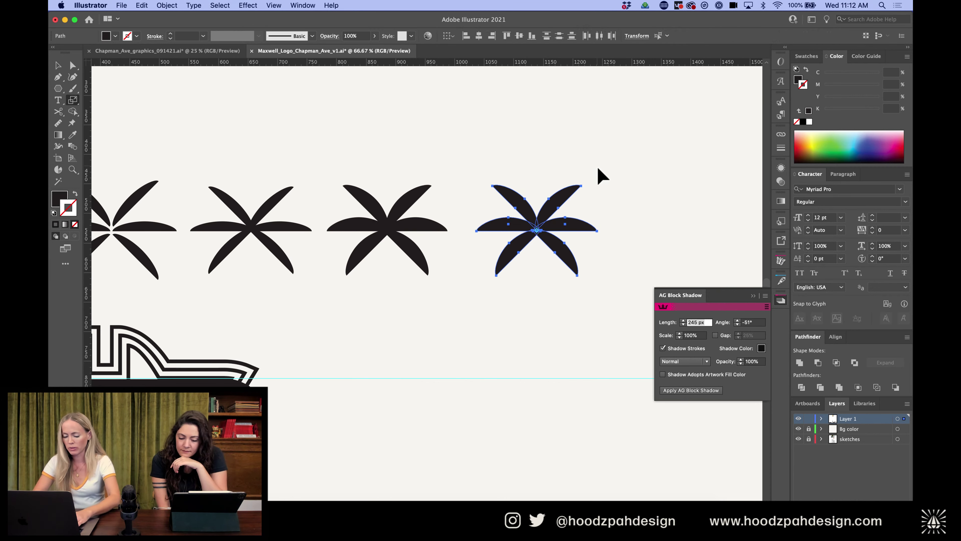
click(601, 176)
Delete every leaf of the fourth palm except the horizontal left one
click(514, 203)
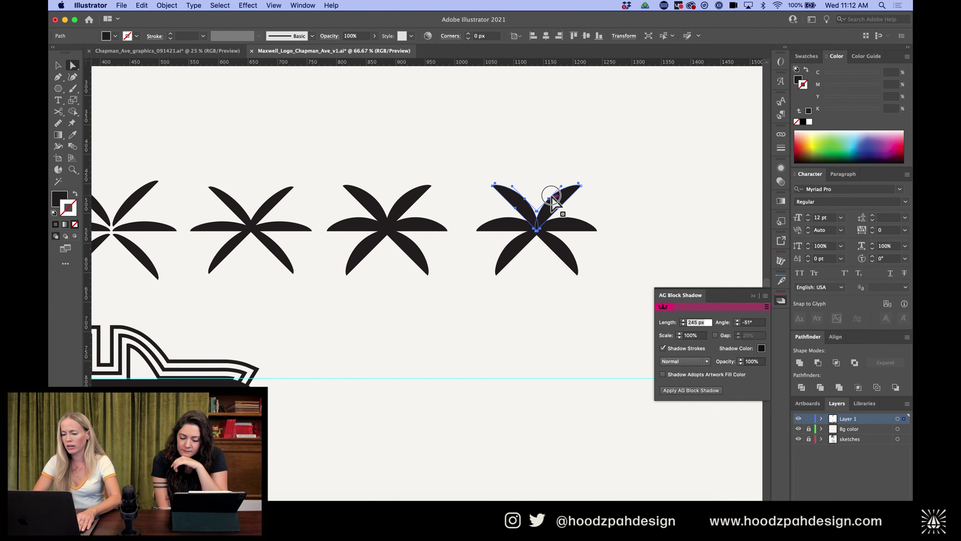
shift+click(562, 258)
shift+click(508, 254)
key(Delete)
key(Delete)
click(592, 222)
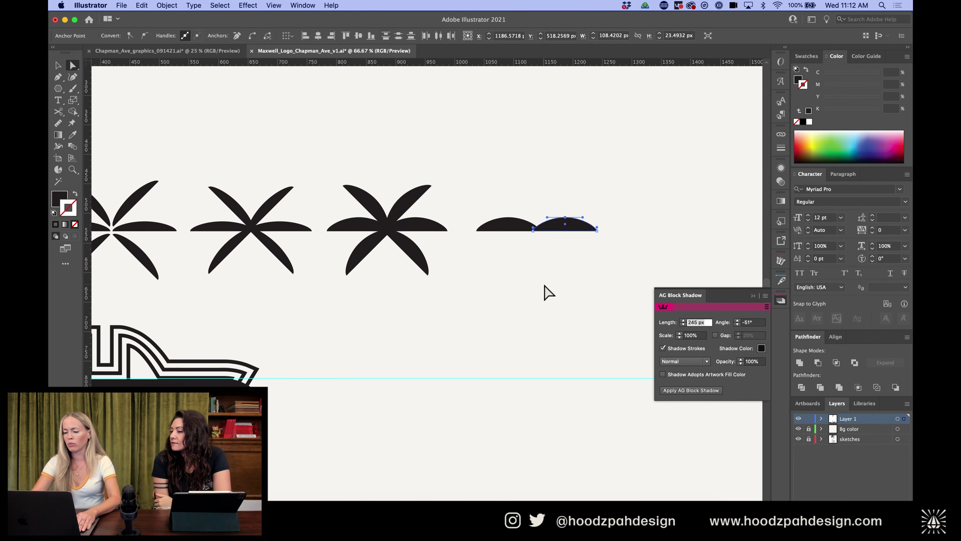
key(Delete)
Cut the remaining leaf at both end points with the Scissors and remove its straight lower edge, keeping the arc
click(540, 229)
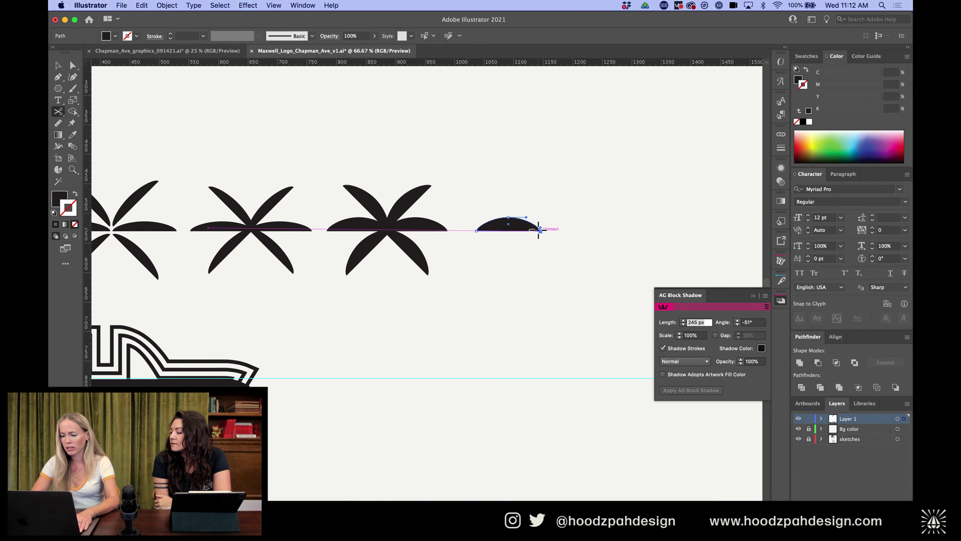
key(c)
click(476, 230)
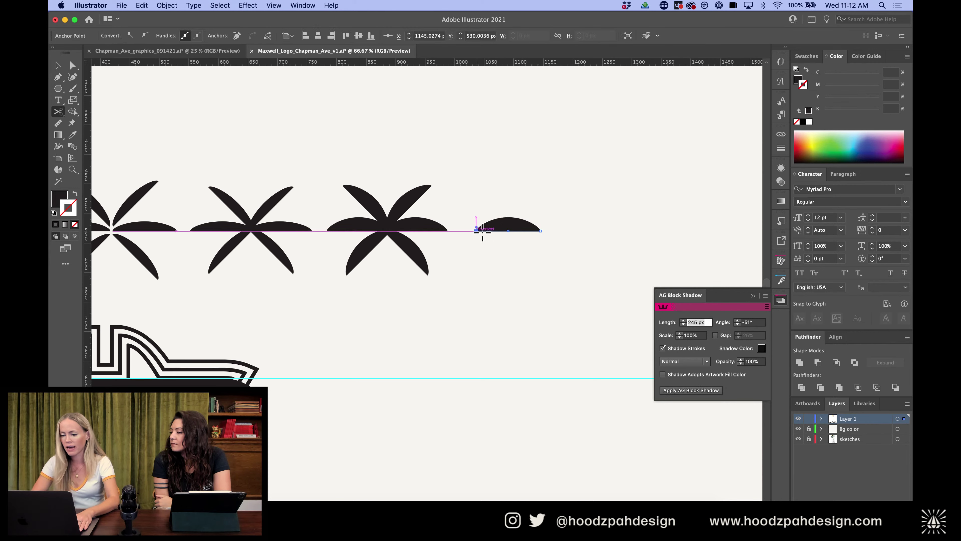
key(a)
click(506, 236)
key(v)
Swap the arc's fill and stroke and set its stroke weight to 8 pt
drag(547, 205, 475, 270)
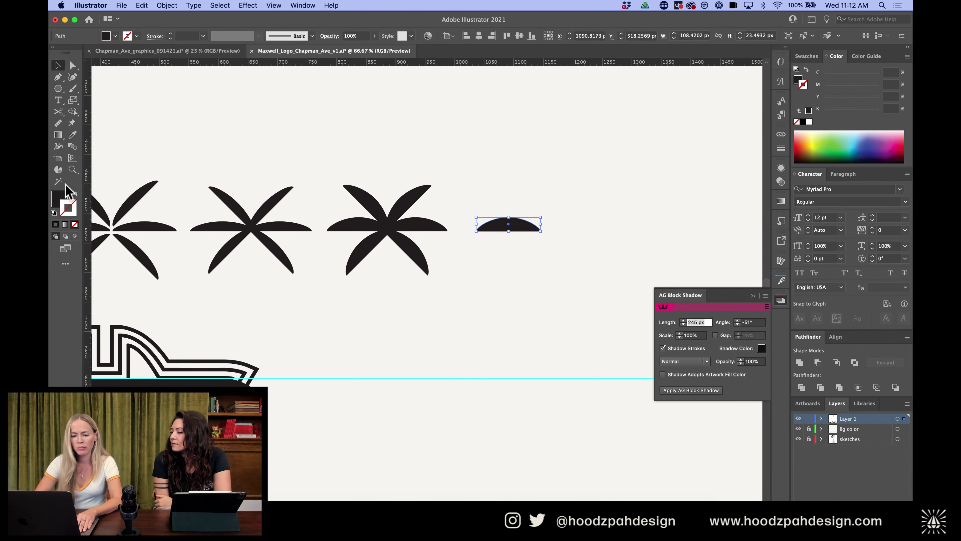
click(75, 194)
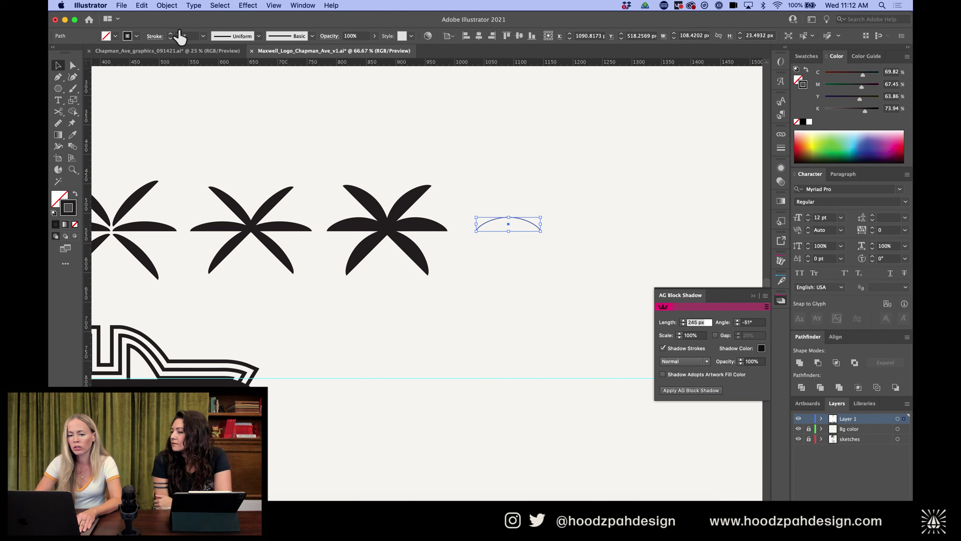
click(170, 38)
click(171, 38)
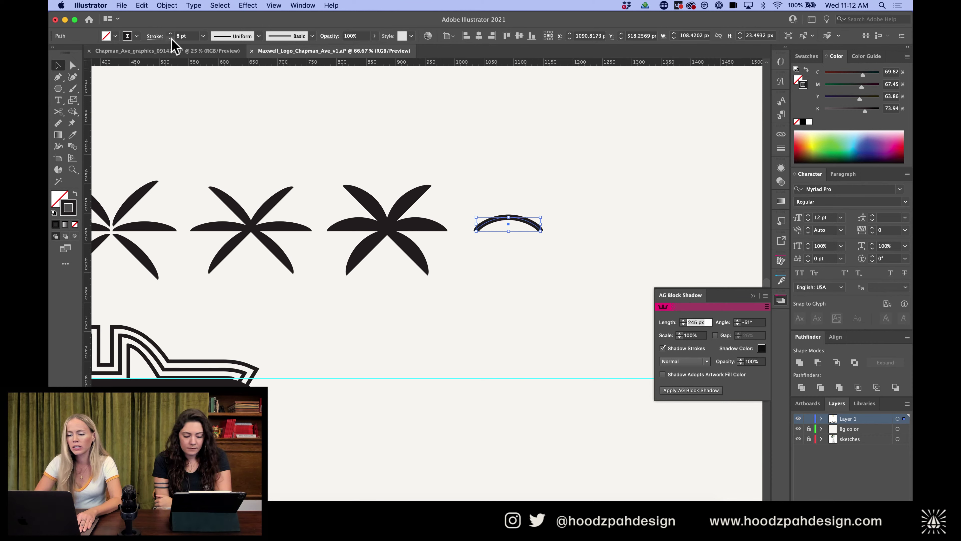
Apply a slightly bulging variable width profile to the arc's stroke
click(229, 38)
scroll(242, 94, down, 2)
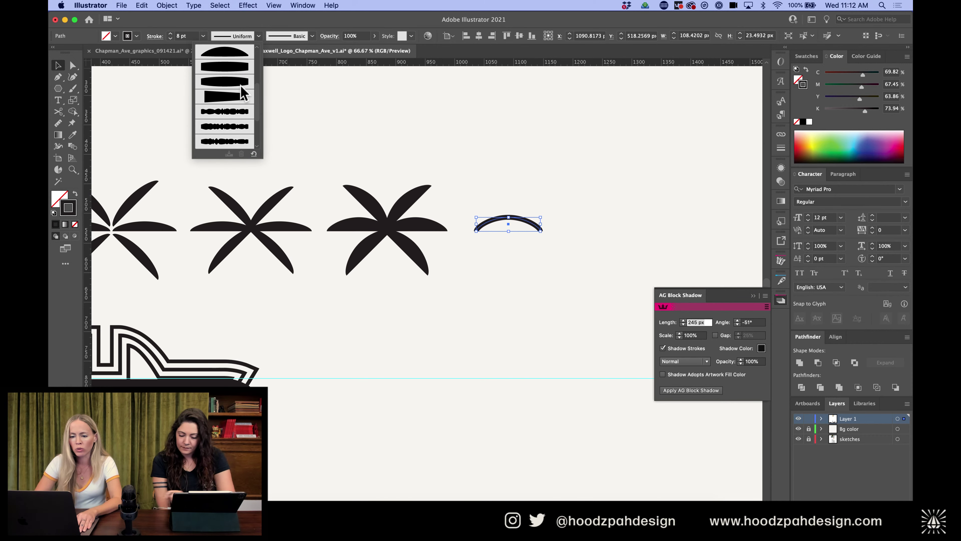
scroll(242, 93, up, 3)
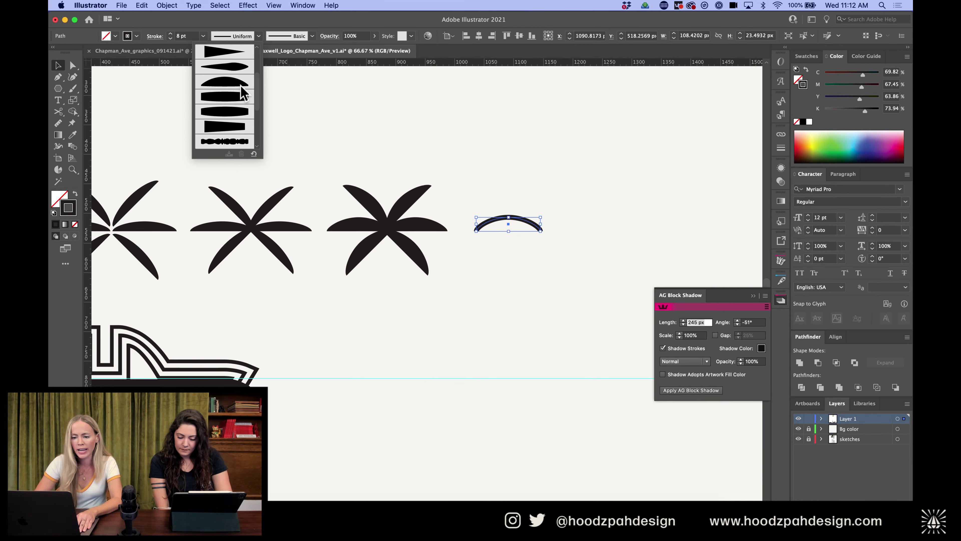
click(235, 125)
click(580, 172)
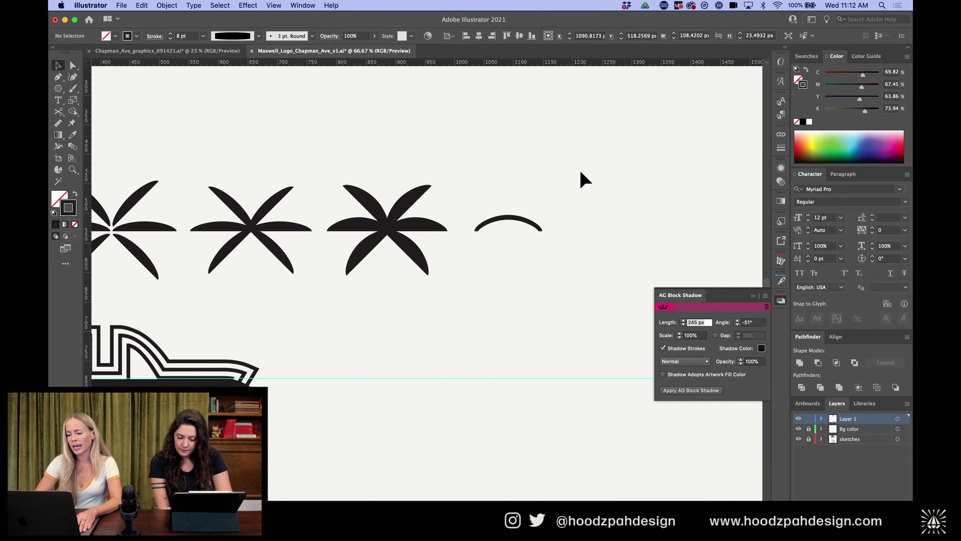
Cut the arc near its left end with the Scissors and delete the hooked tip
key(super+equal)
key(super+equal)
key(super+equal)
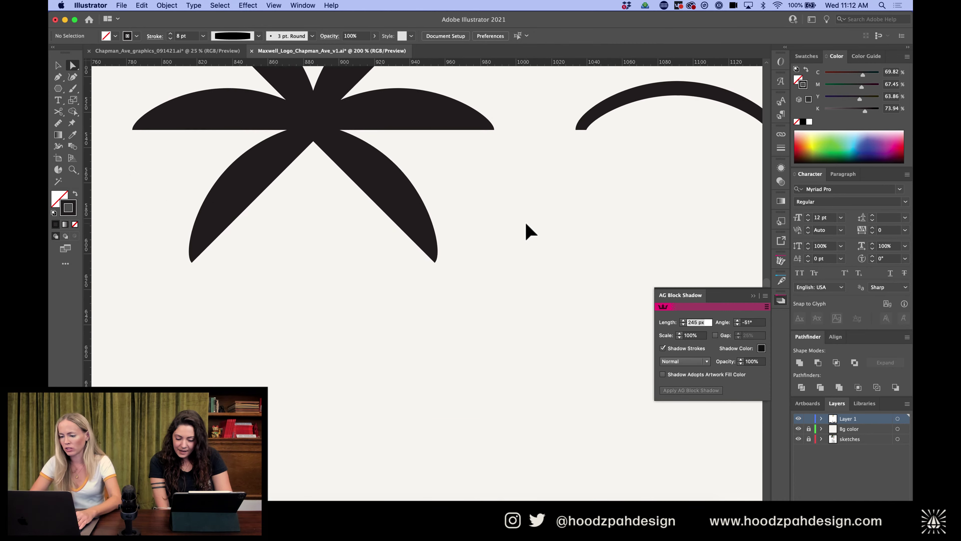
scroll(526, 231, right, 3)
scroll(525, 231, up, 2)
key(c)
click(496, 192)
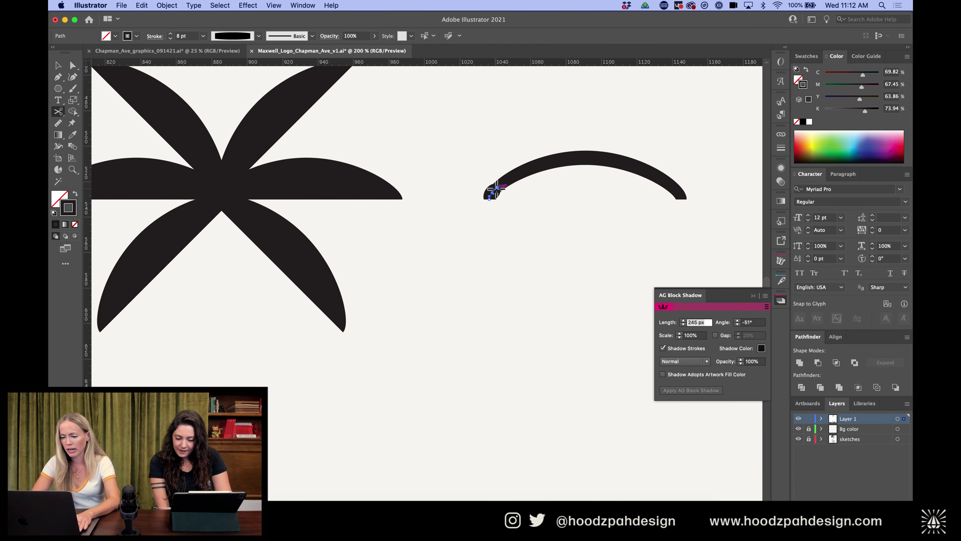
key(a)
click(492, 195)
key(Delete)
Trim the hooked tip off the arc's right end by cutting the path and deleting the end piece
scroll(492, 198, right, 4)
scroll(491, 198, up, 2)
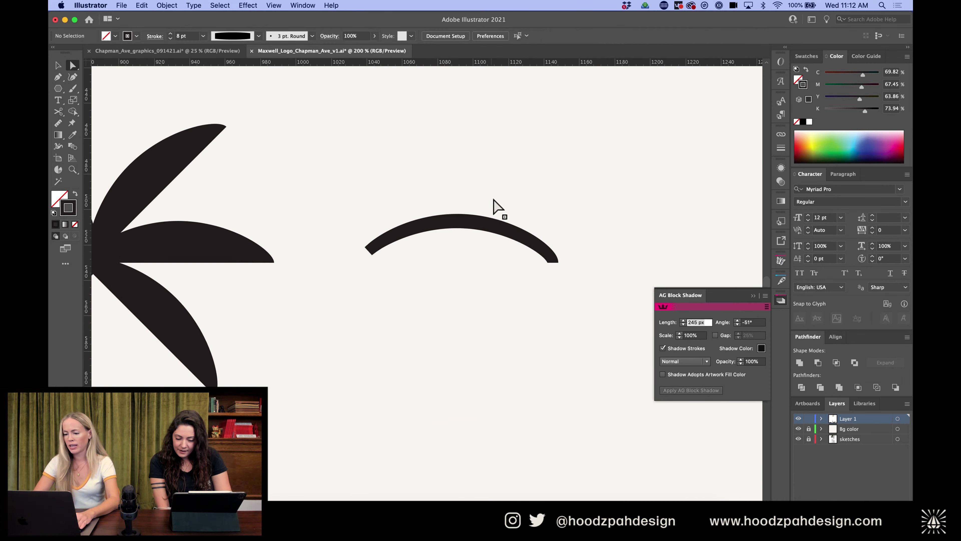
key(c)
click(547, 251)
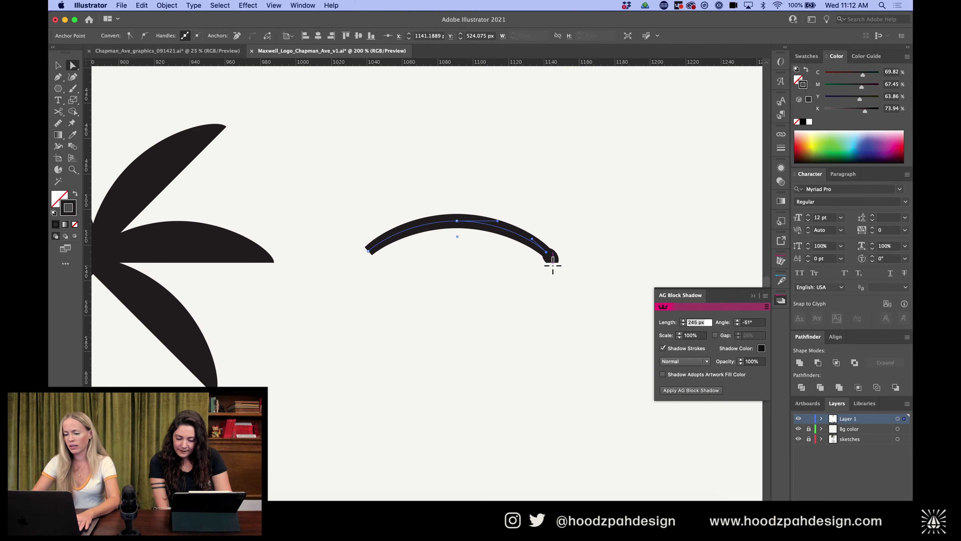
click(552, 260)
key(Delete)
key(v)
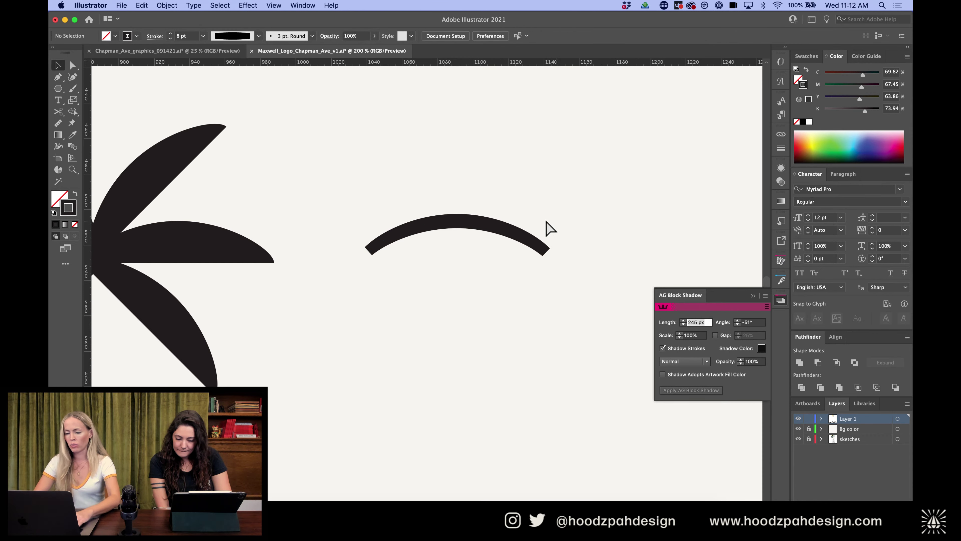
Draw a short curved leaflet beneath the arc's left part with the Pen tool and duplicate it along the arc to make five leaflets
drag(515, 236, 543, 218)
key(Delete)
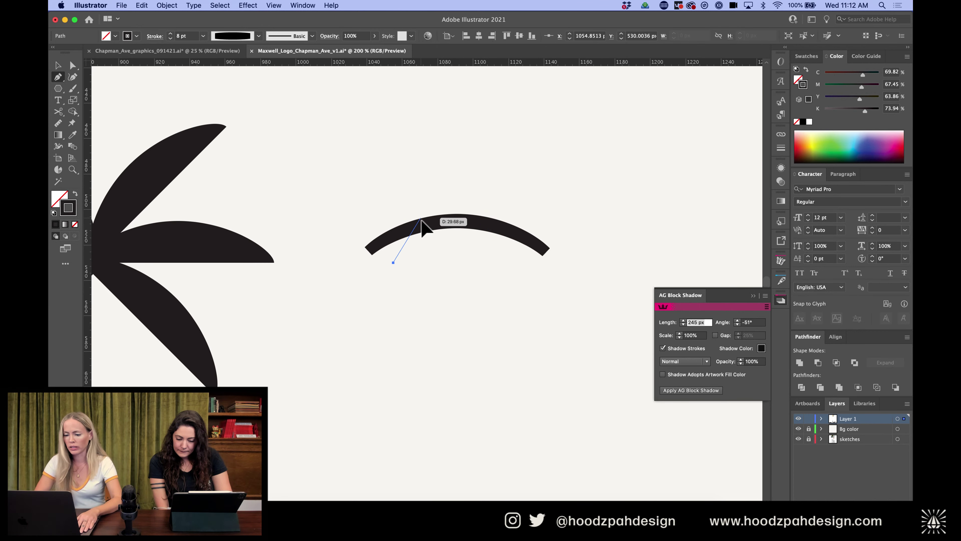
click(442, 218)
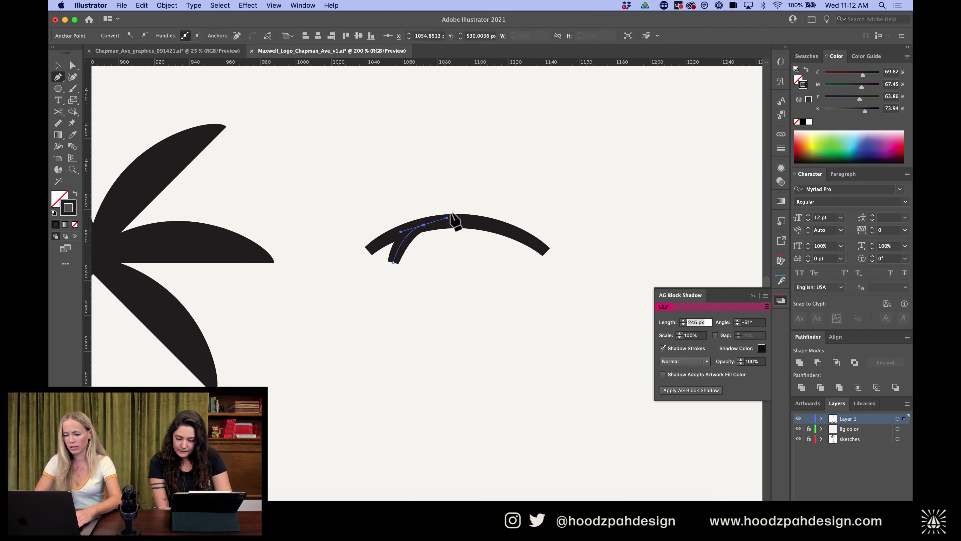
key(v)
click(488, 176)
mouse_move(397, 258)
mouse_down()
mouse_move(475, 247)
mouse_move(467, 242)
mouse_move(532, 247)
mouse_move(516, 256)
mouse_up()
click(476, 247)
Pull the lower end points of the five leaflets downward to lengthen them beneath the arc
key(a)
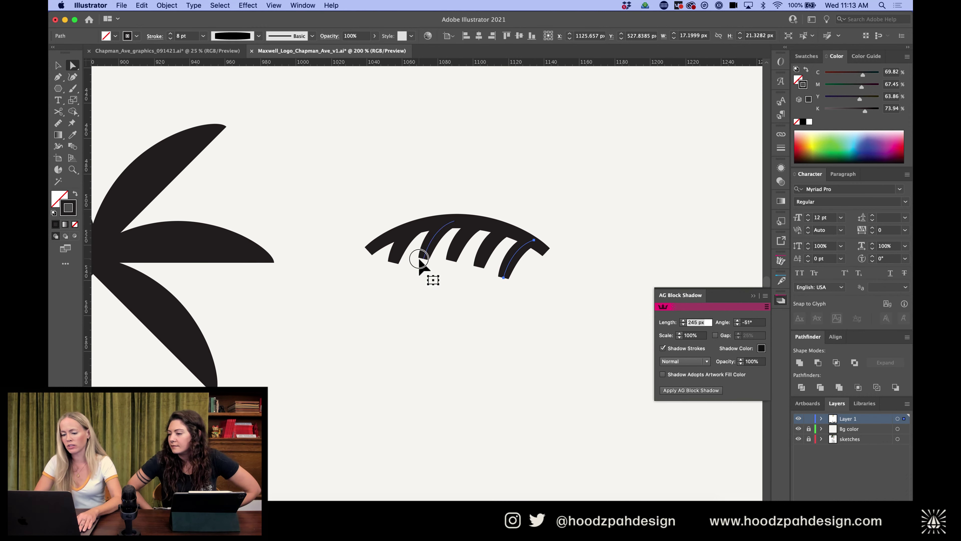
mouse_move(424, 259)
mouse_down()
mouse_move(416, 295)
mouse_move(416, 265)
mouse_move(452, 263)
mouse_move(430, 292)
mouse_move(439, 293)
mouse_move(434, 321)
mouse_up()
key(shift+c)
key(a)
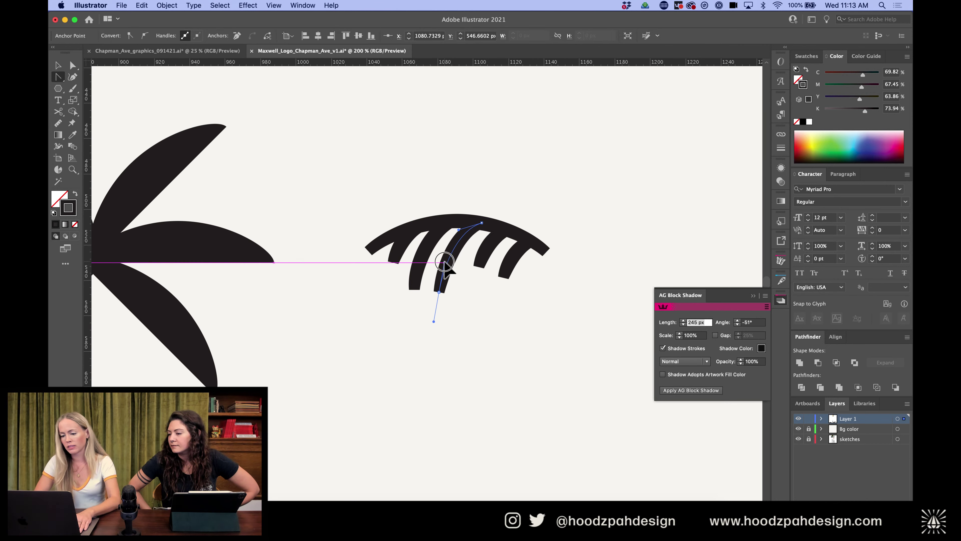
drag(479, 266, 465, 319)
key(ctrl)
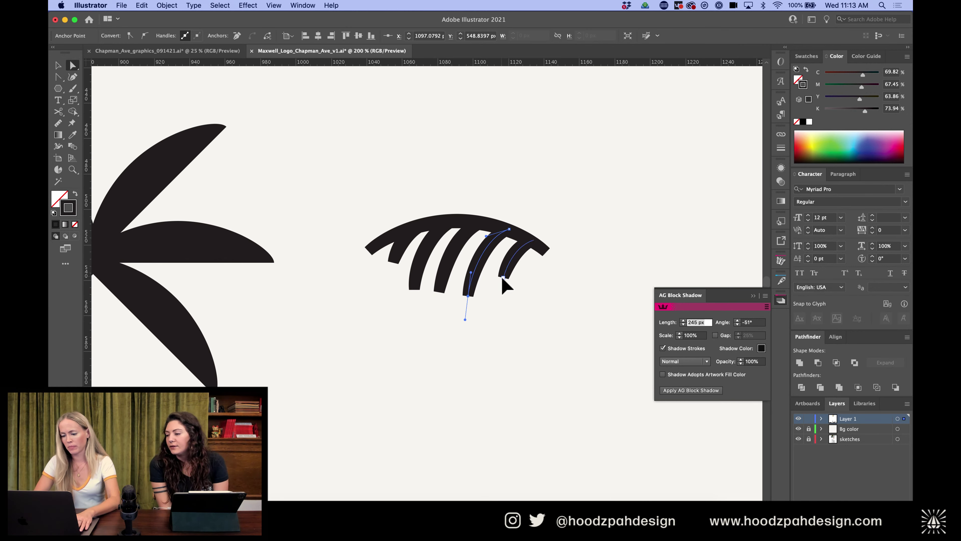
mouse_move(503, 278)
mouse_down()
mouse_move(493, 322)
mouse_move(501, 267)
mouse_move(487, 326)
mouse_up()
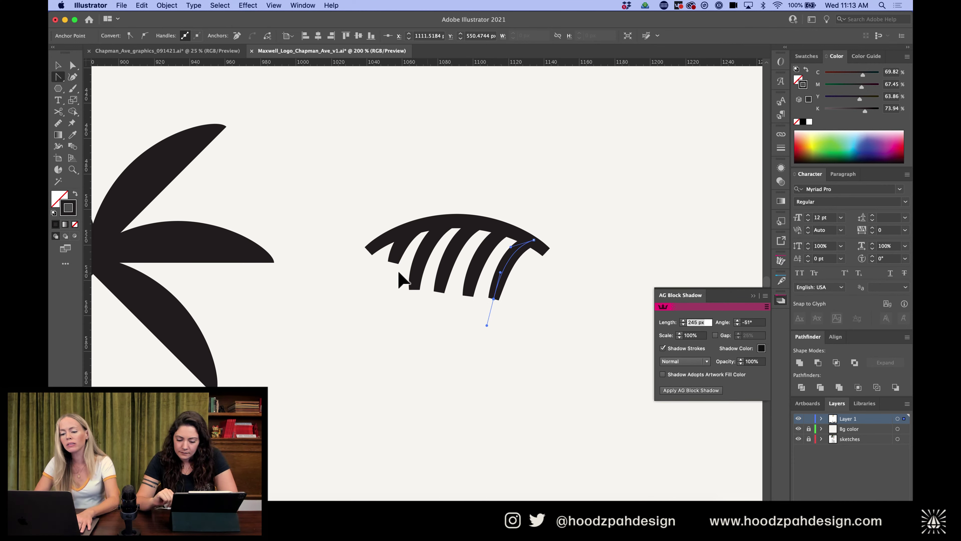
mouse_move(393, 267)
mouse_down()
mouse_move(389, 278)
mouse_move(391, 264)
mouse_up()
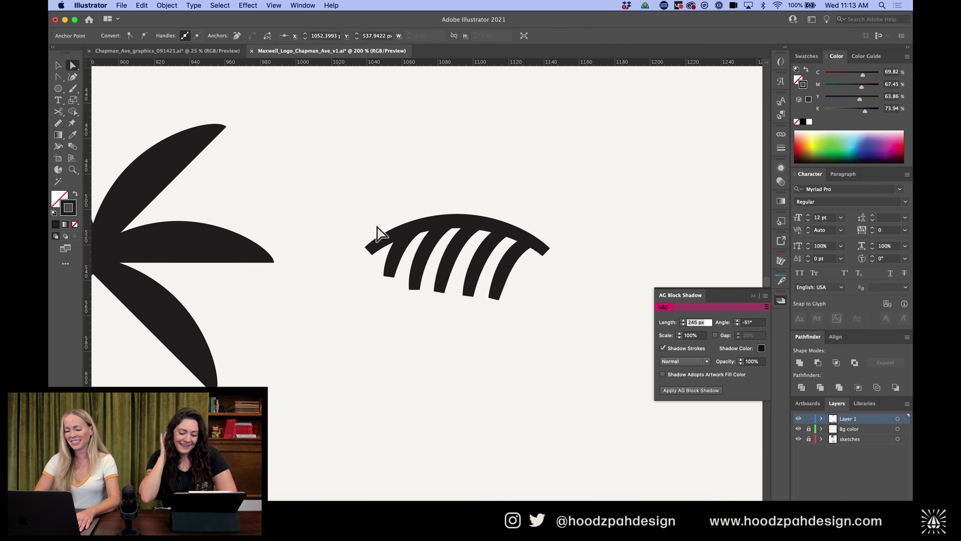
Extend the arc's left tip outward and downward by moving its end anchor
click(369, 250)
drag(369, 252, 352, 267)
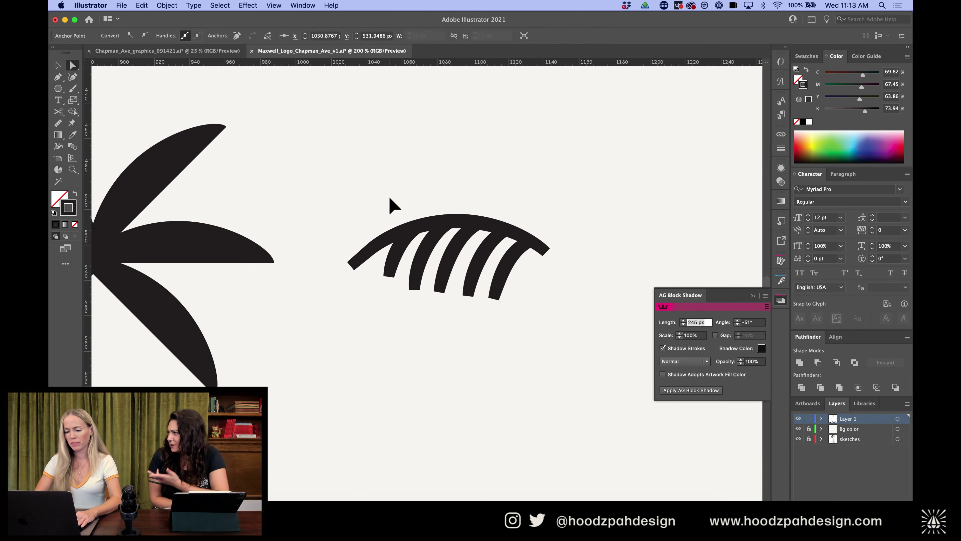
click(389, 197)
Fine-tune the lower end points of the first two leaflets to even out the frond's lower edge
scroll(389, 196, down, 5)
scroll(389, 197, up, 6)
scroll(389, 196, up, 3)
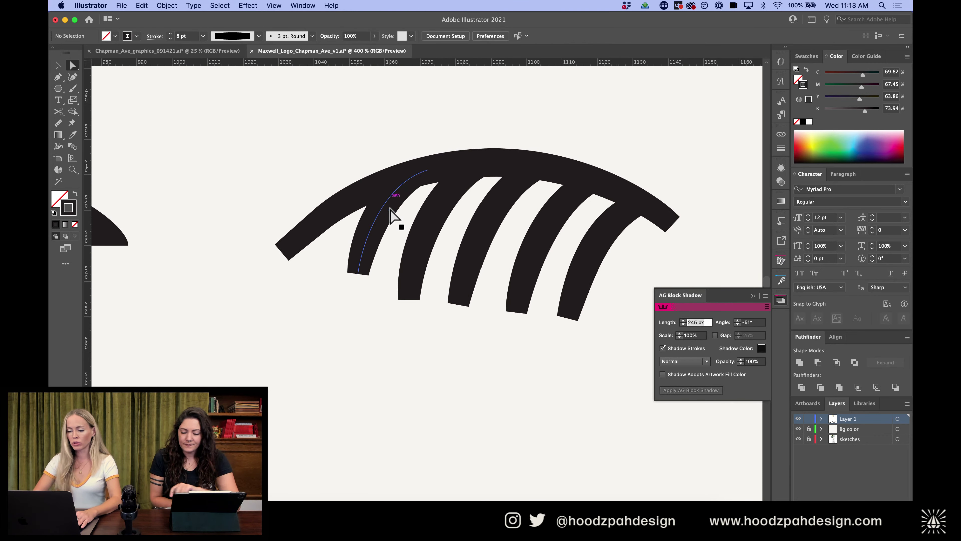
drag(358, 273, 347, 283)
click(364, 369)
scroll(363, 359, down, 2)
scroll(363, 359, down, 3)
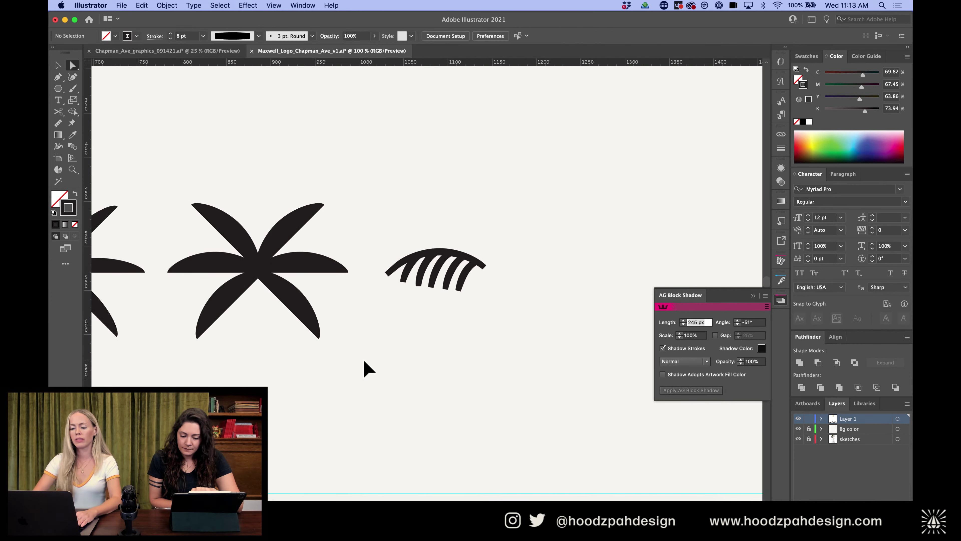
scroll(363, 359, up, 3)
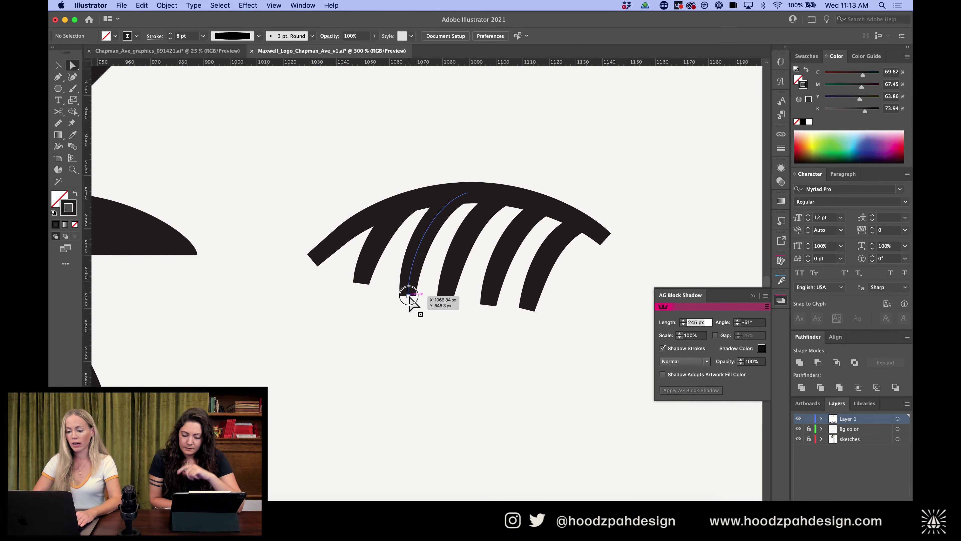
drag(408, 295, 405, 292)
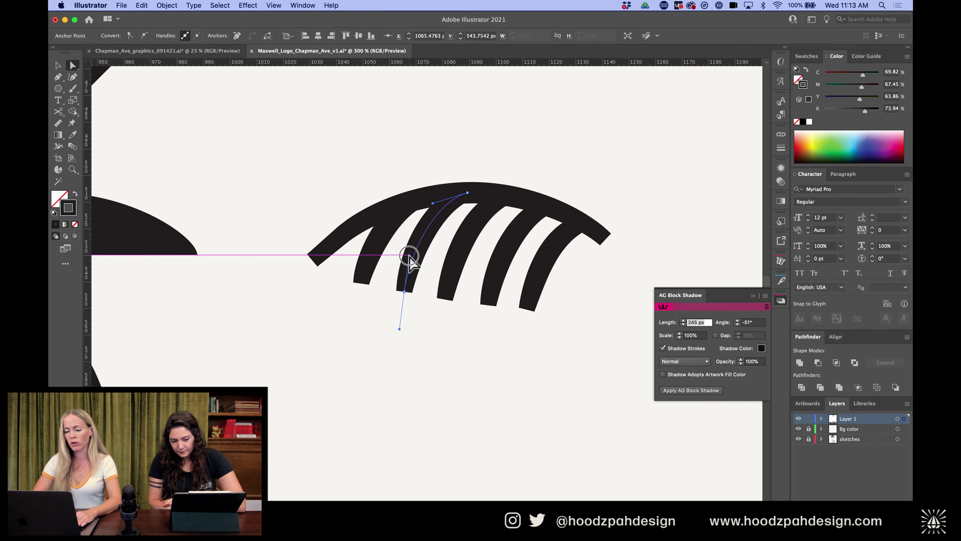
click(443, 381)
Continue the arc from its right end with the Pen tool to form a bare, downward-curving stem
key(super+1)
key(super+minus)
key(super+minus)
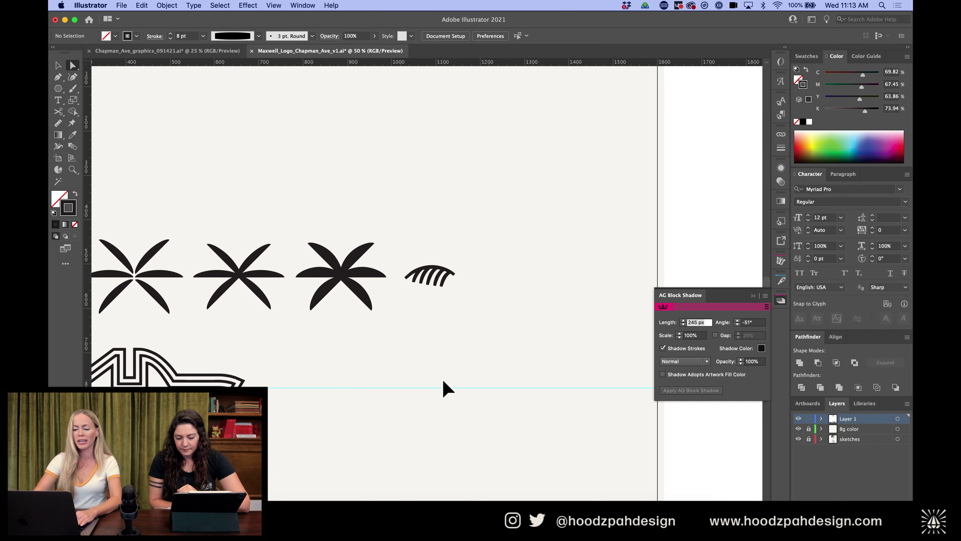
key(super+plus)
key(super+plus)
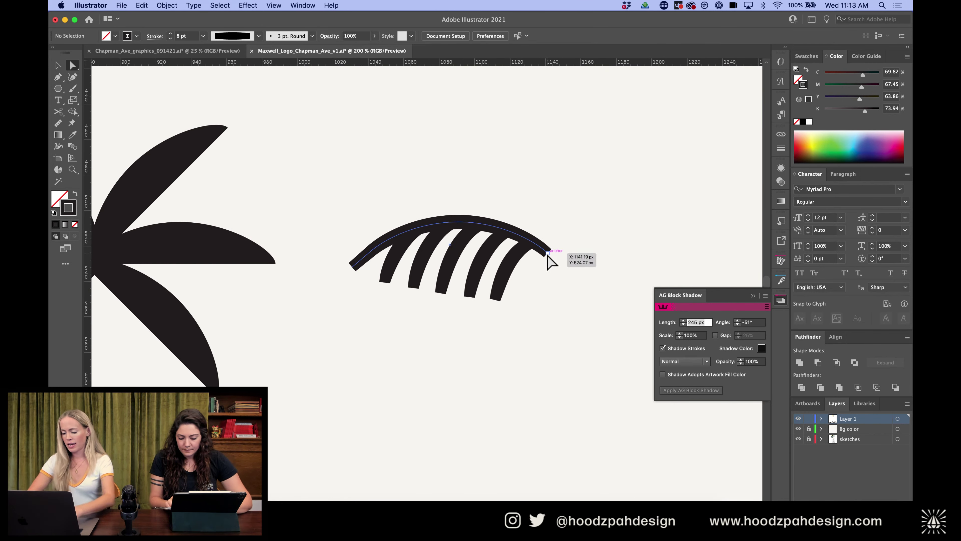
click(547, 252)
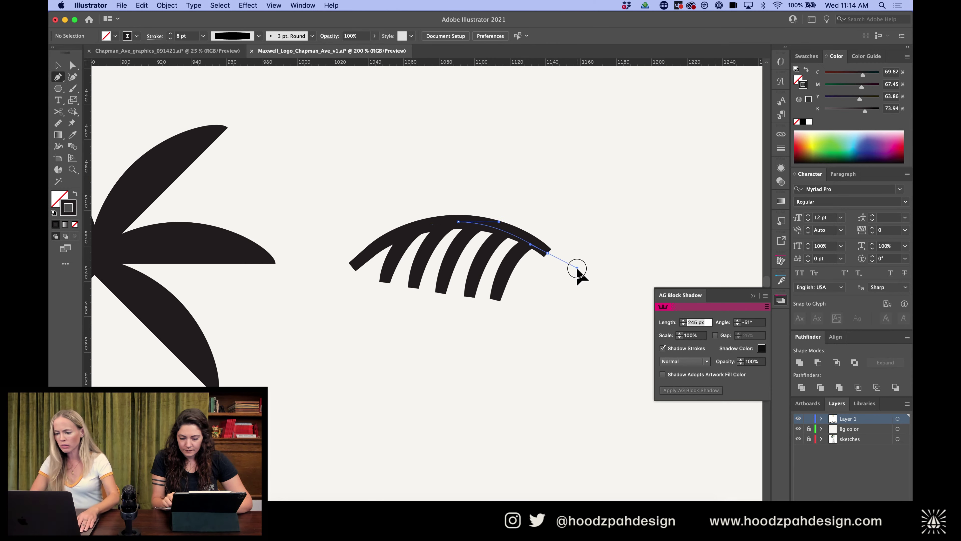
drag(596, 311, 603, 188)
super+click(603, 187)
key(super+minus)
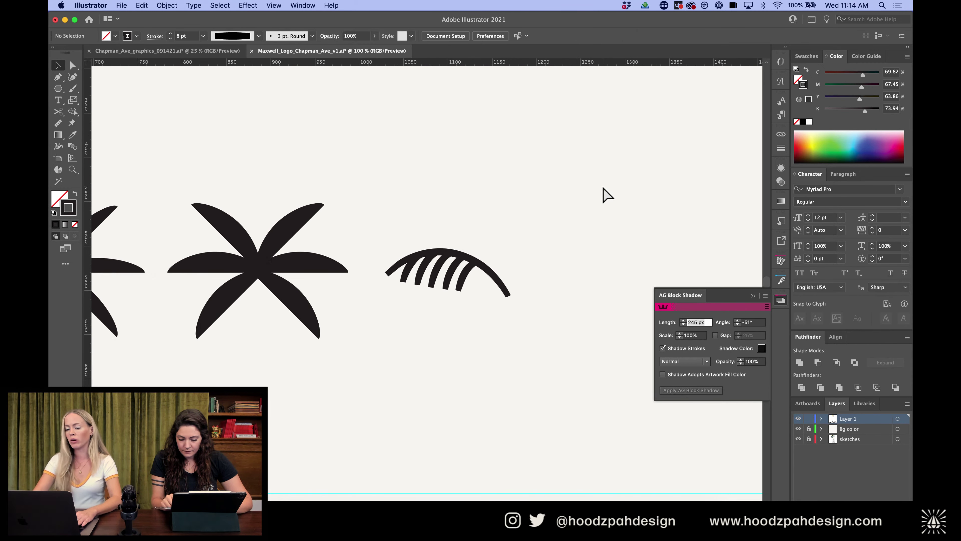
key(super+minus)
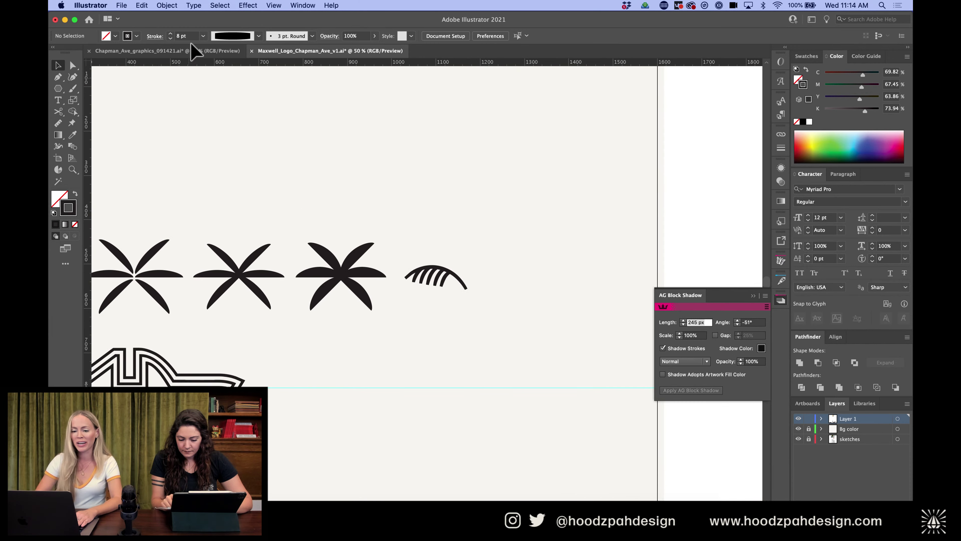
Examine the 'Take It Easy' layered-font artwork in Chapman_Ave_graphics_091421.ai and return to the Maxwell logo document
click(193, 52)
scroll(423, 243, left, 10)
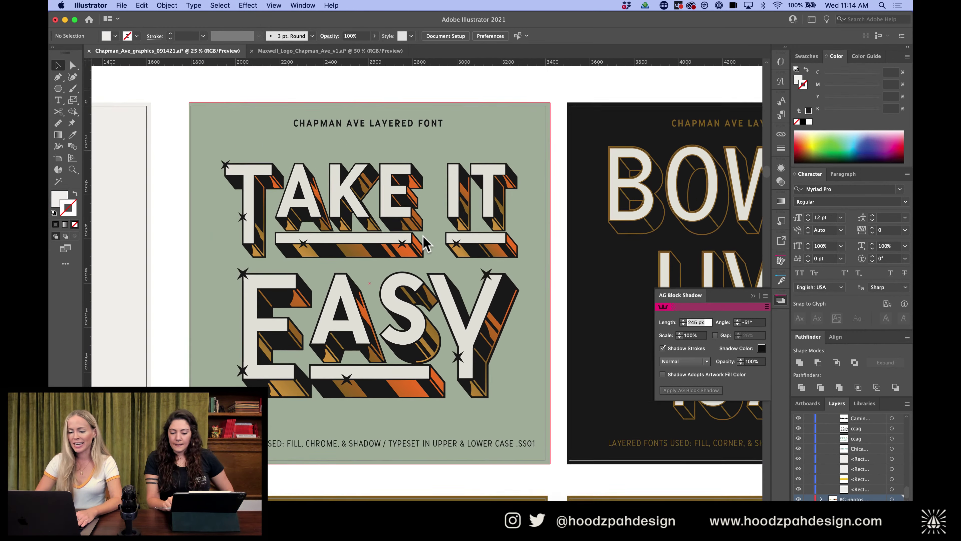
scroll(423, 242, left, 2)
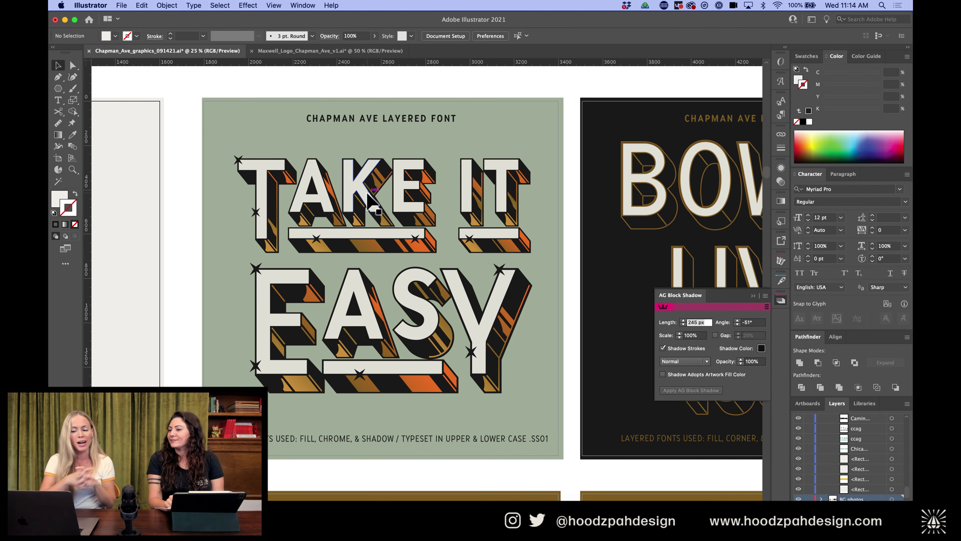
scroll(369, 199, left, 2)
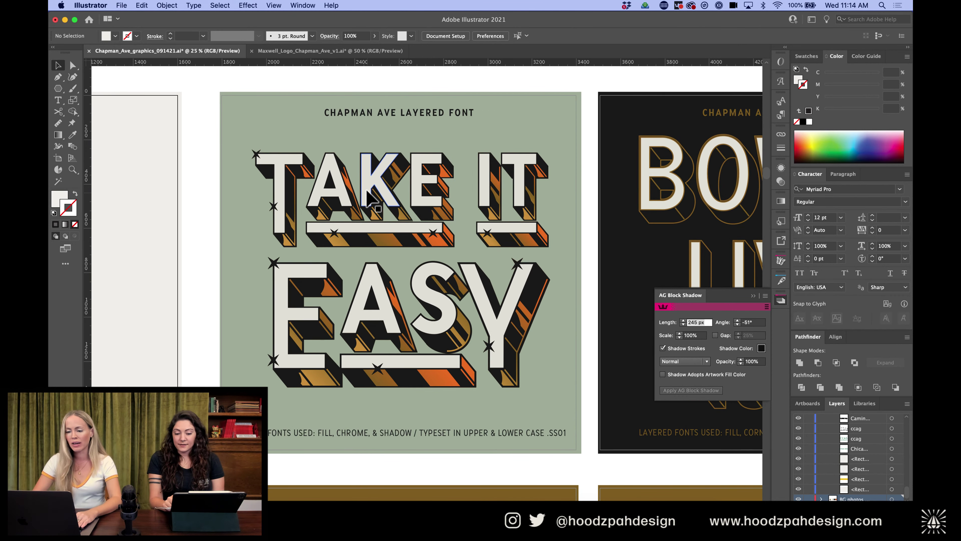
click(343, 50)
Copy the whole frond, paste it in front, and move the copy up above the original
drag(486, 252, 414, 320)
key(super+equal)
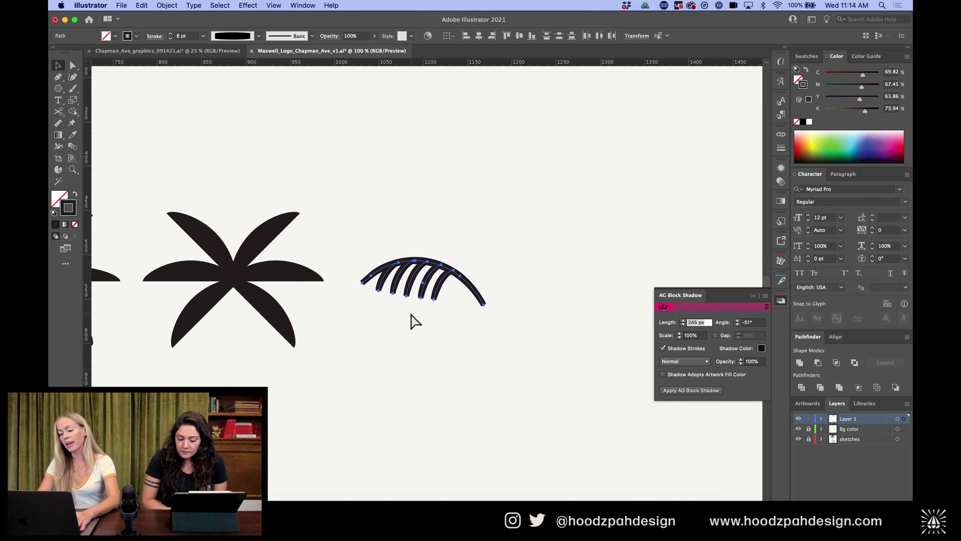
key(super+c)
key(super+f)
key(shift+Up)
key(shift+Up)
key(shift+Up)
key(shift+Up)
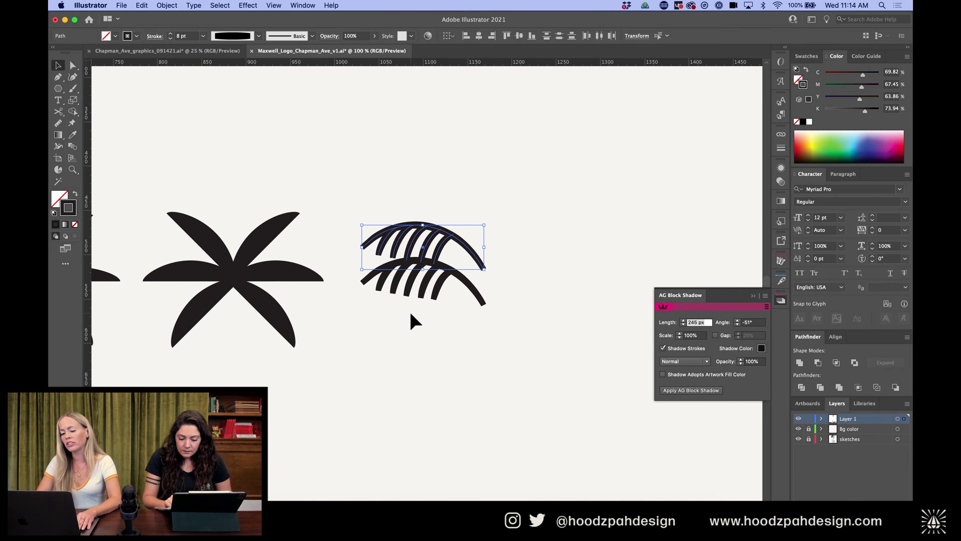
key(shift+Up)
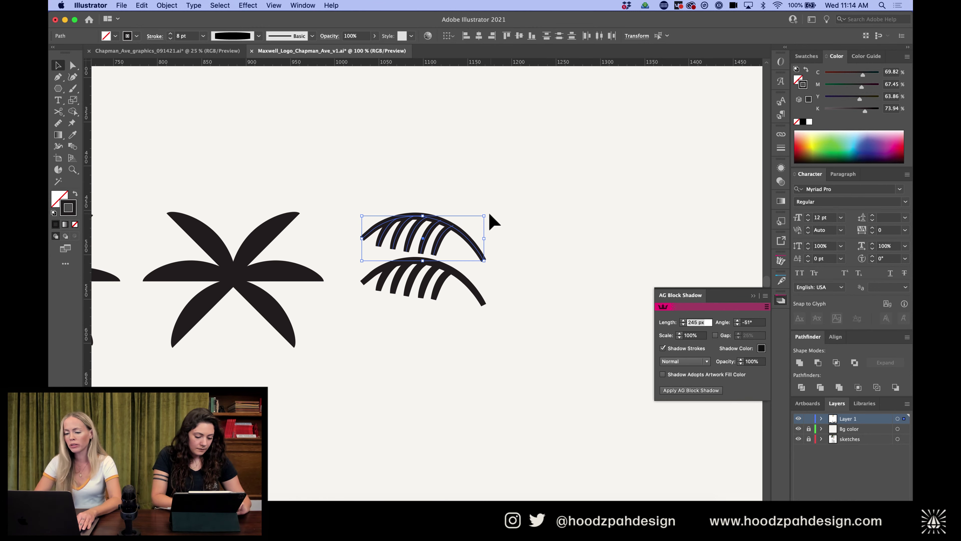
Rotate the upper frond copy clockwise and nudge its stem toward the original frond's stem
drag(489, 218, 494, 237)
key(Down)
key(Right)
key(Right)
key(Right)
key(Down)
key(Down)
key(Down)
key(Down)
key(Down)
key(Down)
key(Down)
key(Down)
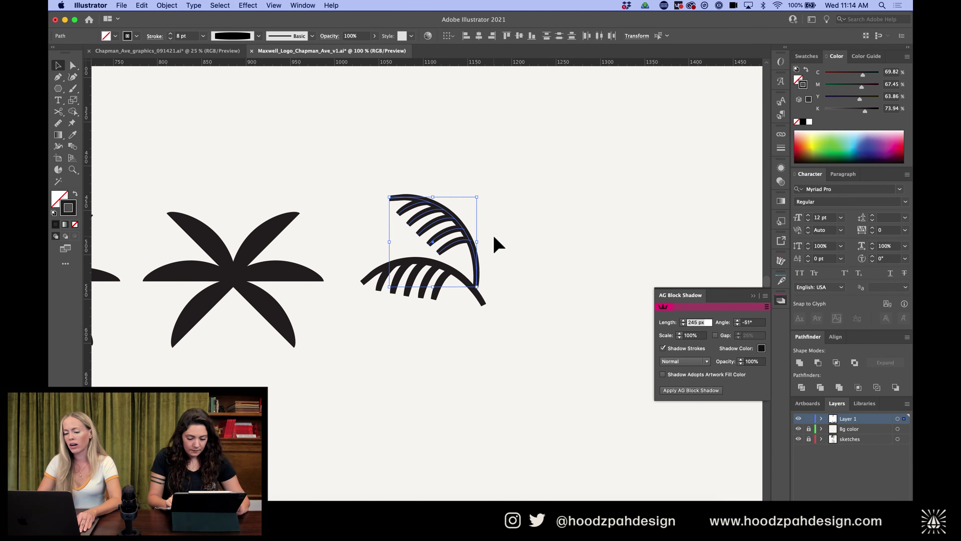
key(shift+Up)
Move the end anchor of the upper frond's stem onto the tip of the original frond's stem
key(a)
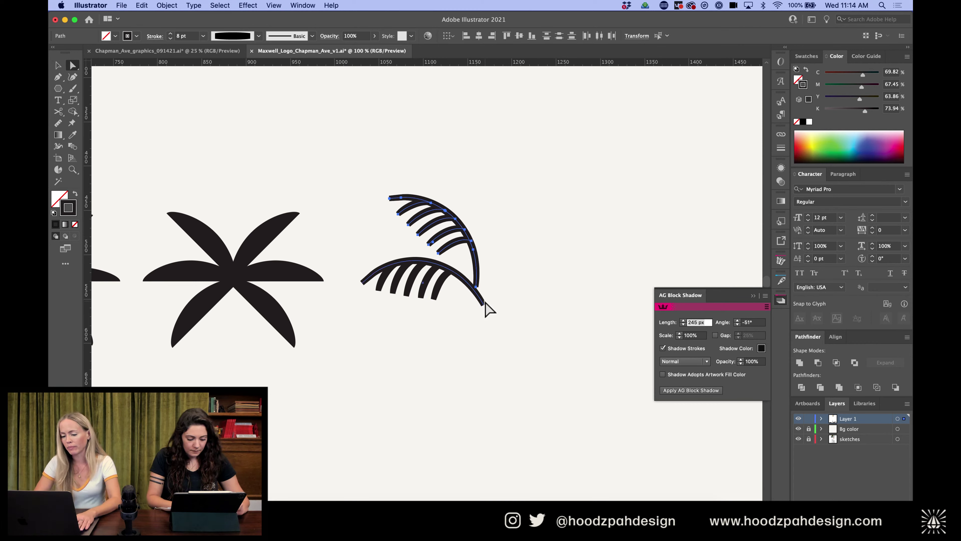
click(484, 304)
click(477, 287)
drag(477, 286, 485, 305)
key(v)
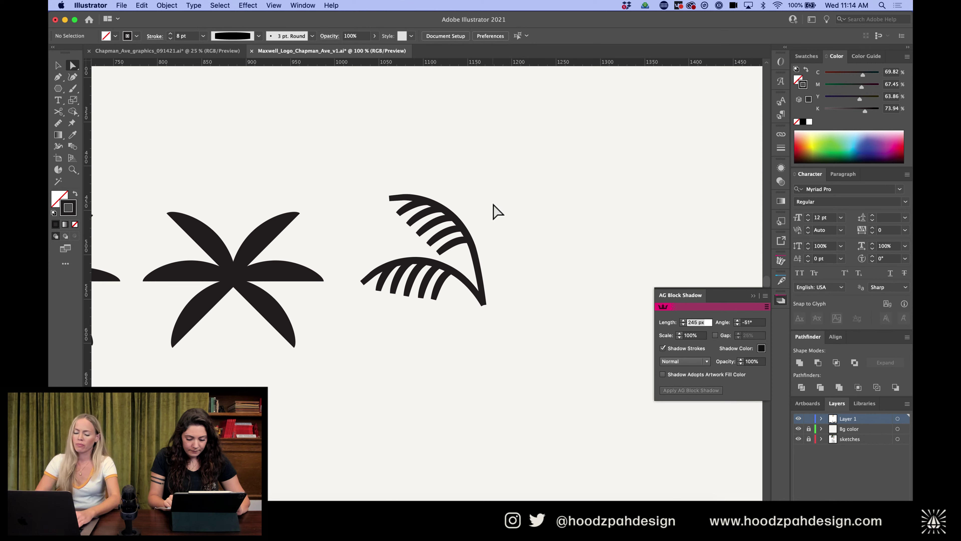
drag(491, 204, 439, 316)
click(514, 261)
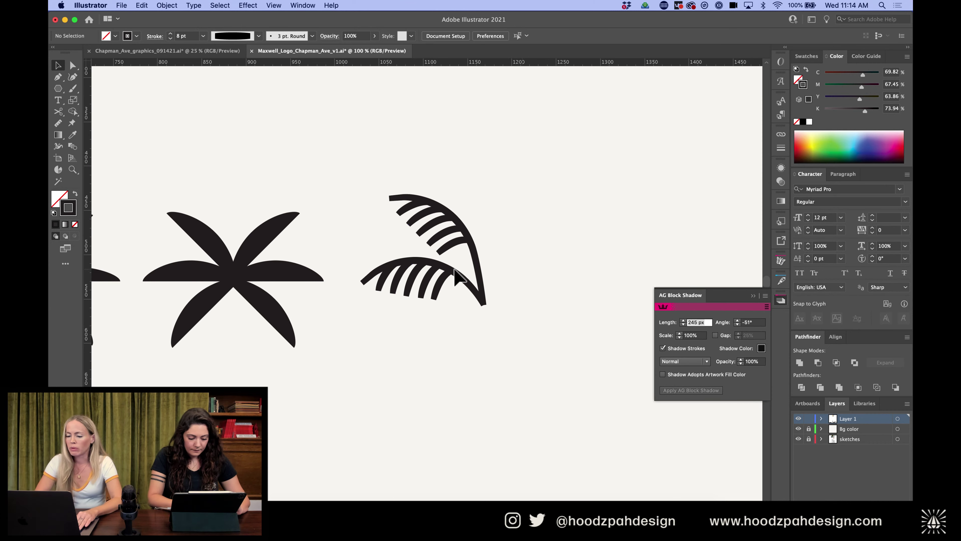
Duplicate the original frond below itself and rotate the copy counterclockwise so it droops downward
click(400, 291)
drag(433, 282, 439, 350)
drag(489, 325, 445, 278)
Nudge the drooping frond right and up until its stem end meets the original frond's stem tip
key(Right)
key(Right)
key(Right)
key(Right)
key(Right)
key(Right)
key(Right)
key(Right)
key(Right)
key(Right)
key(Right)
key(Right)
key(Right)
key(Right)
key(Right)
key(Right)
key(Right)
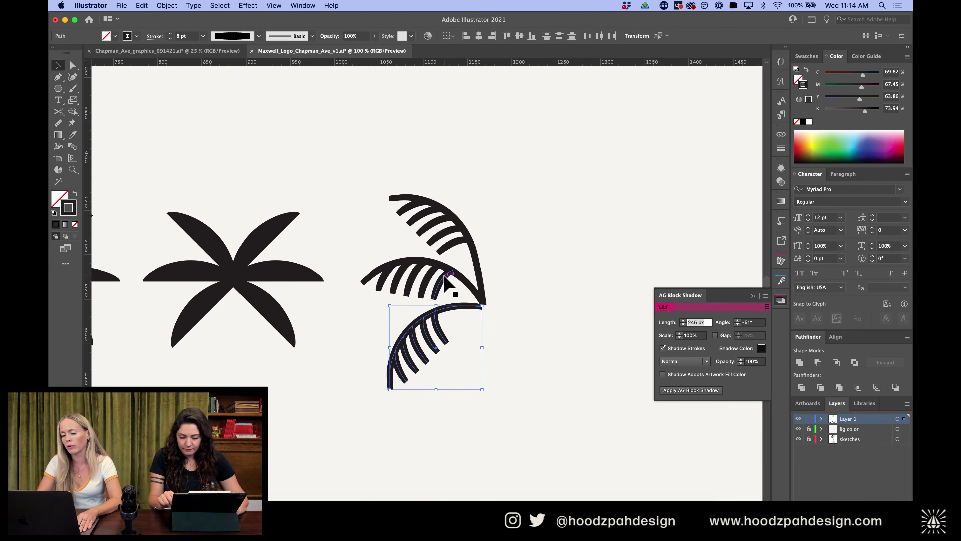
key(Up)
key(Up)
key(Up)
key(Up)
key(Up)
key(Up)
key(Up)
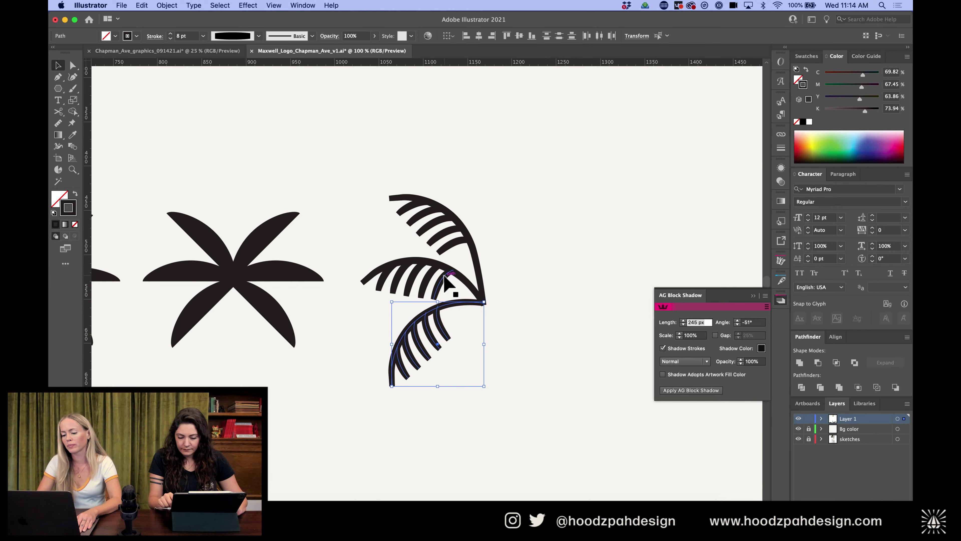
Delete the reshaped upper frond
click(544, 265)
drag(490, 183, 354, 305)
key(Delete)
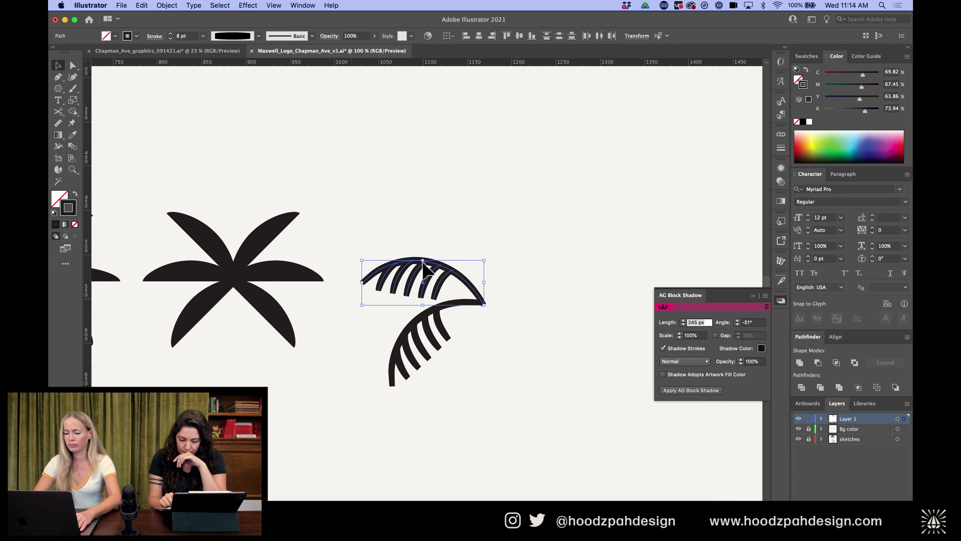
Raise a fresh copy of the middle frond above it, group its paths, and rotate the group clockwise
key(shift+Up)
key(shift+Up)
key(shift+Up)
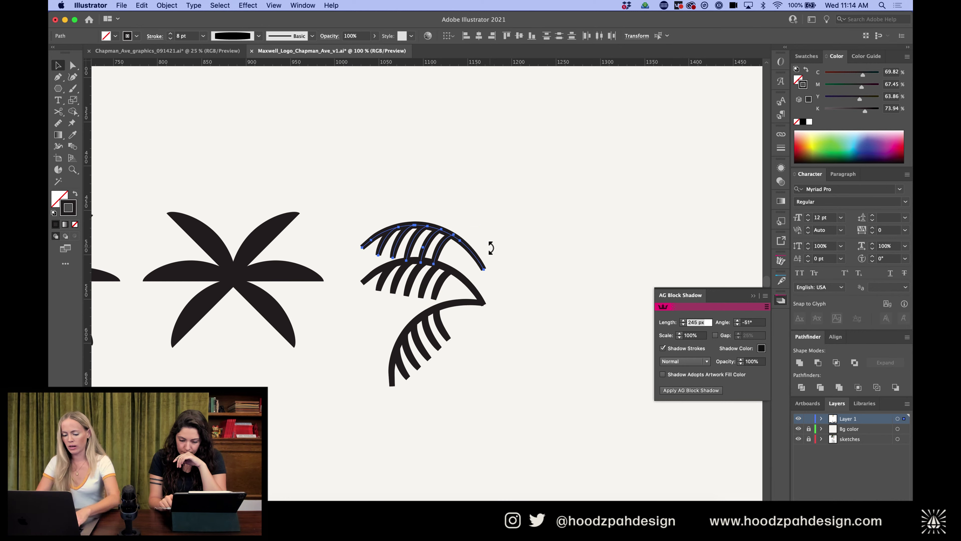
key(super+g)
drag(489, 222, 453, 225)
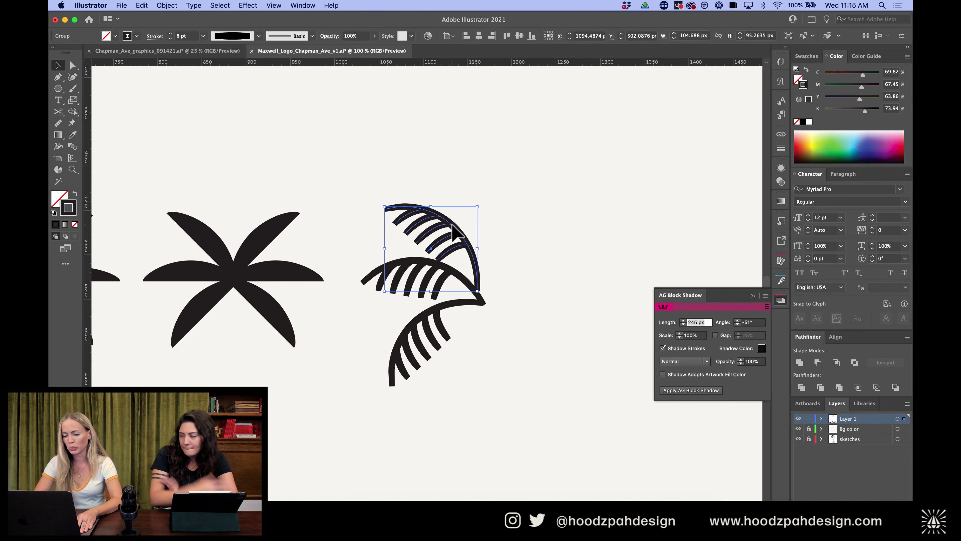
Shift the grouped upper frond right so its stem lines up above the junction of the other two fronds
key(Right)
key(Right)
key(Right)
key(Right)
click(504, 229)
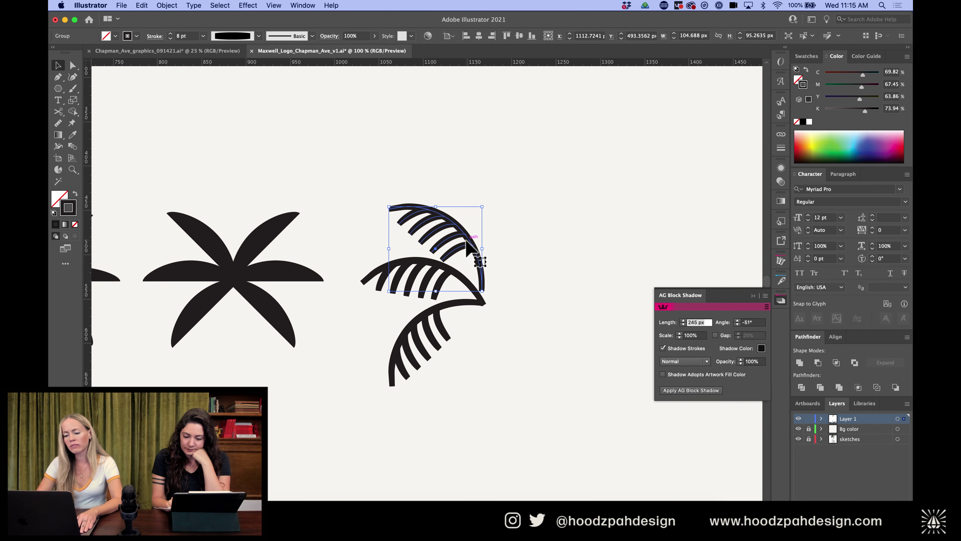
click(545, 189)
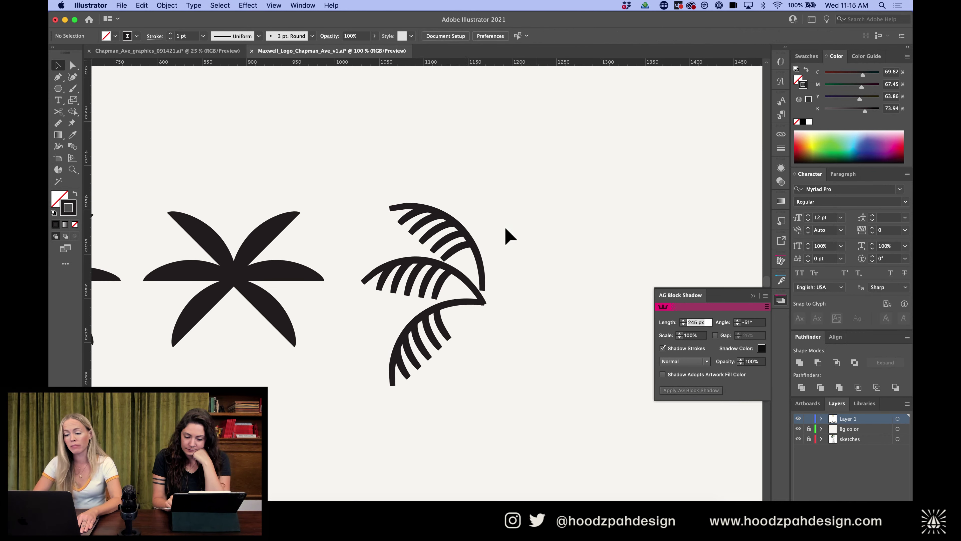
click(470, 240)
click(530, 200)
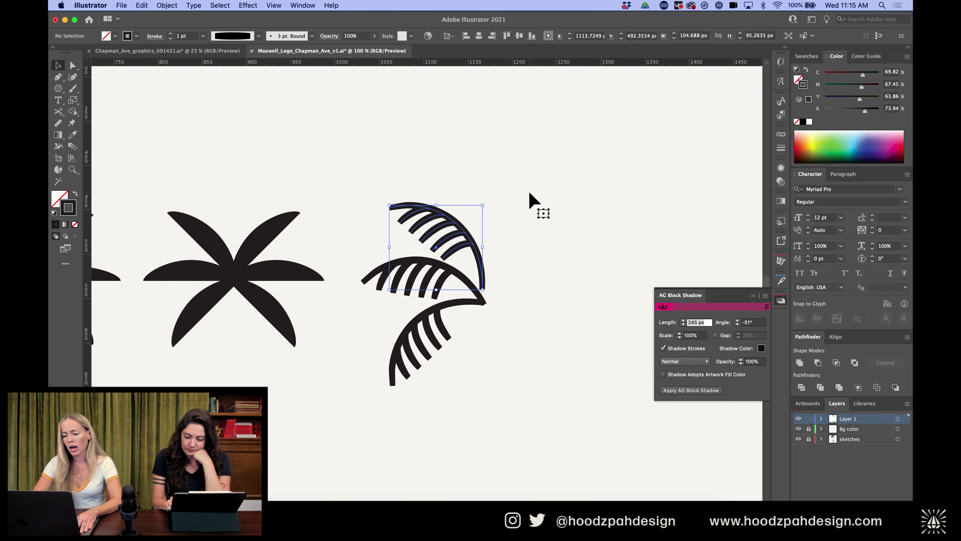
key(super+minus)
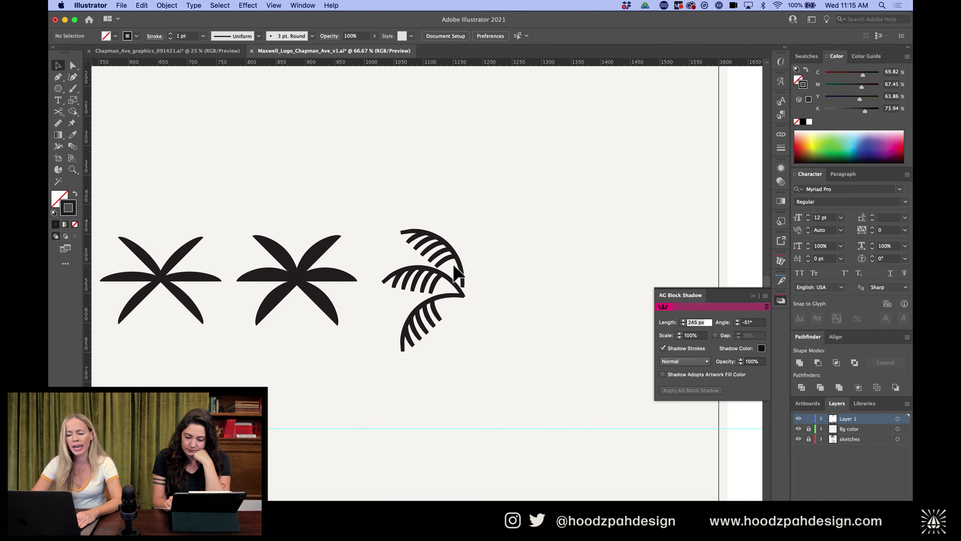
key(super+plus)
key(super+plus)
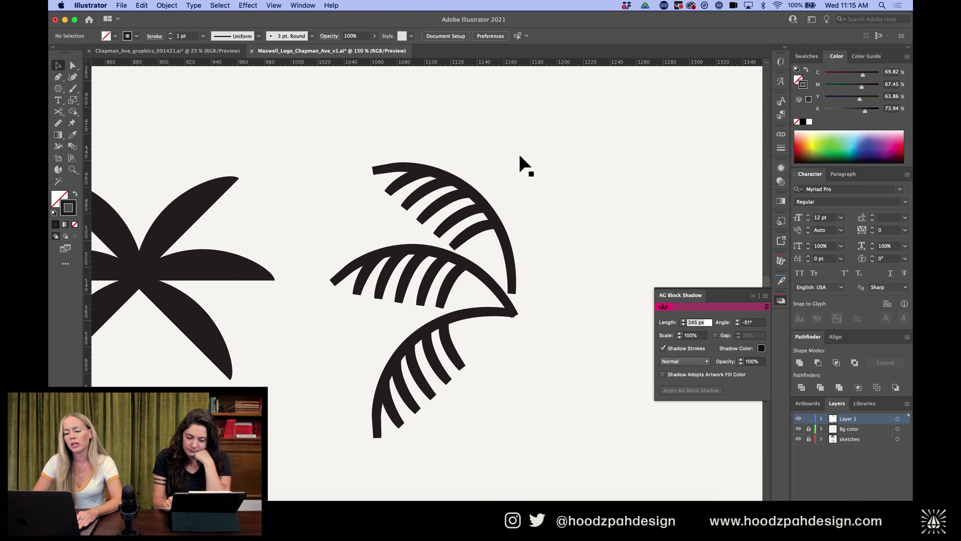
drag(521, 161, 409, 392)
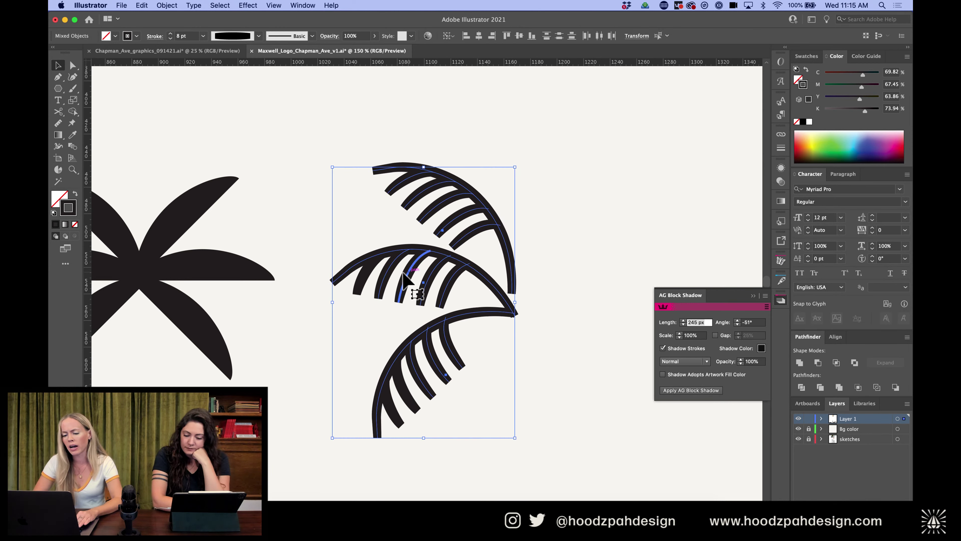
drag(340, 256, 467, 300)
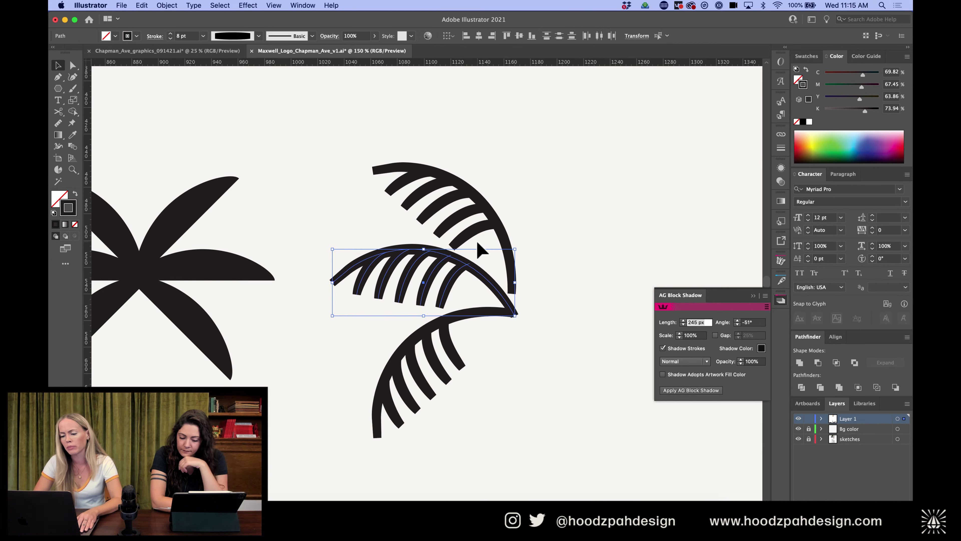
click(543, 260)
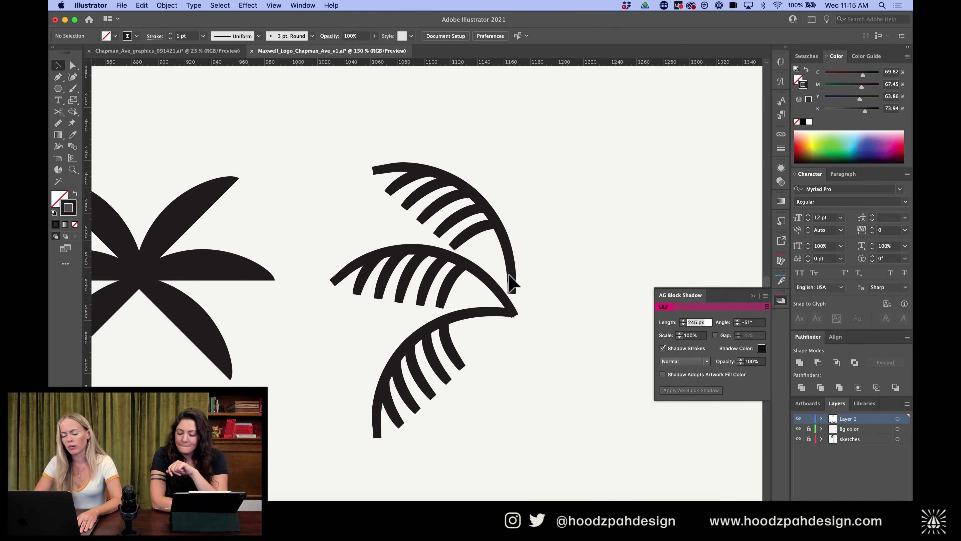
Duplicate the three left fronds to the right and reflect the copy across the vertical axis to complete the crown
key(super+minus)
key(super+minus)
drag(506, 197, 515, 273)
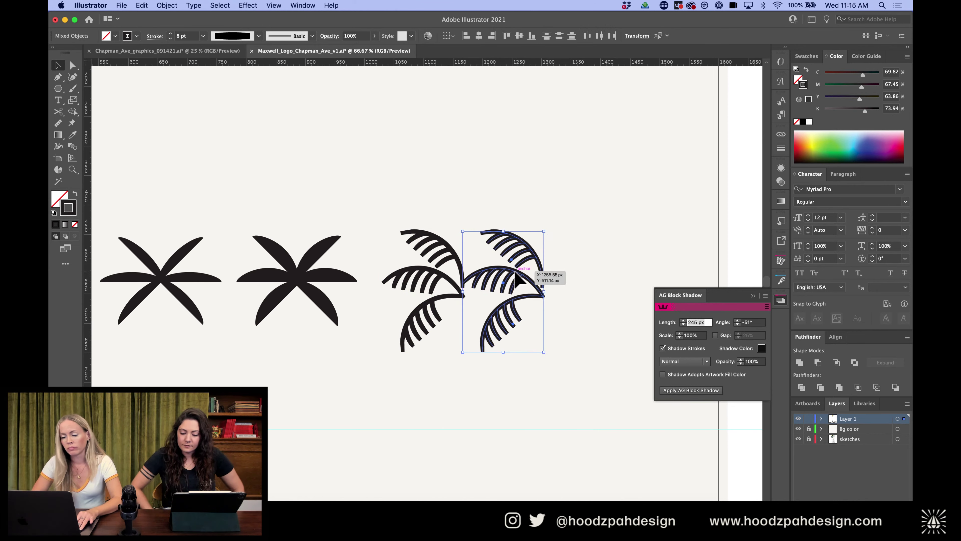
click(170, 5)
mouse_move(174, 19)
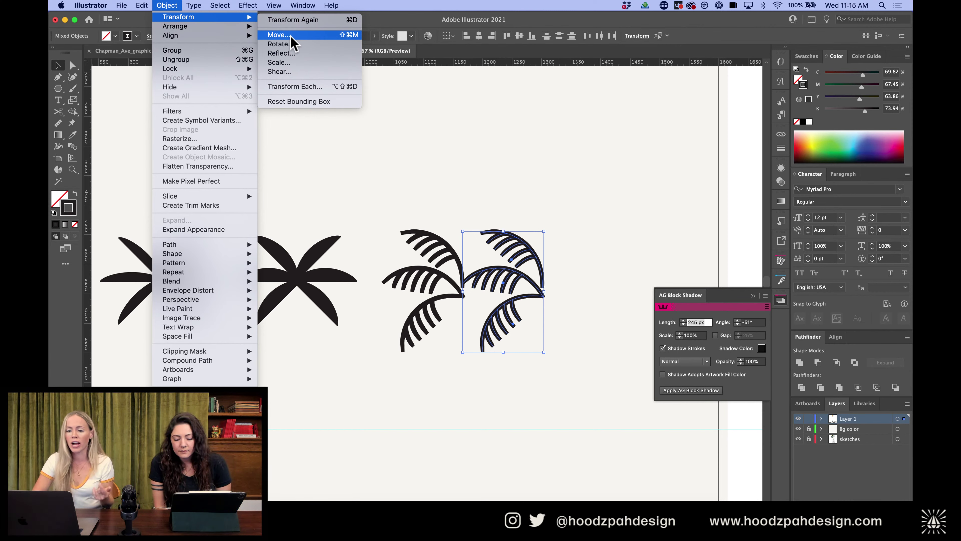
click(282, 54)
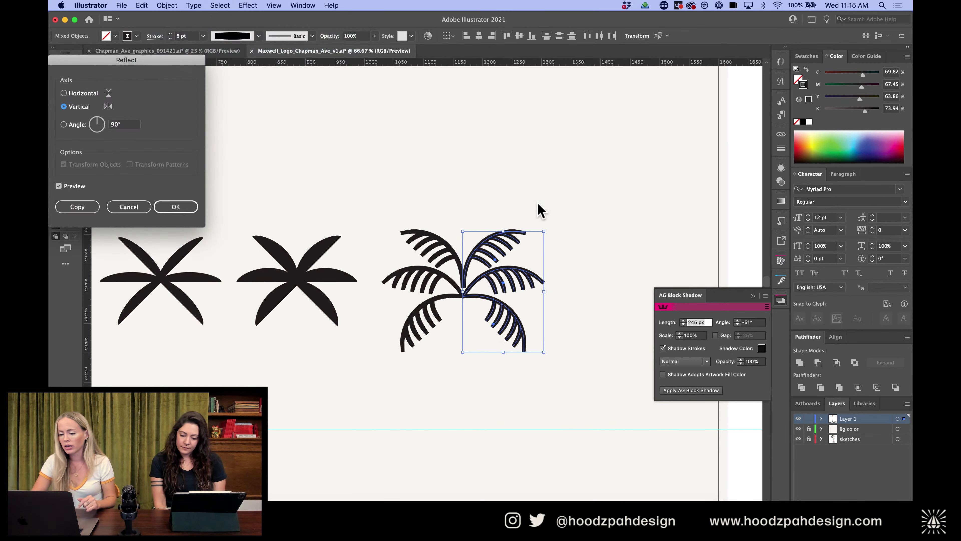
click(184, 209)
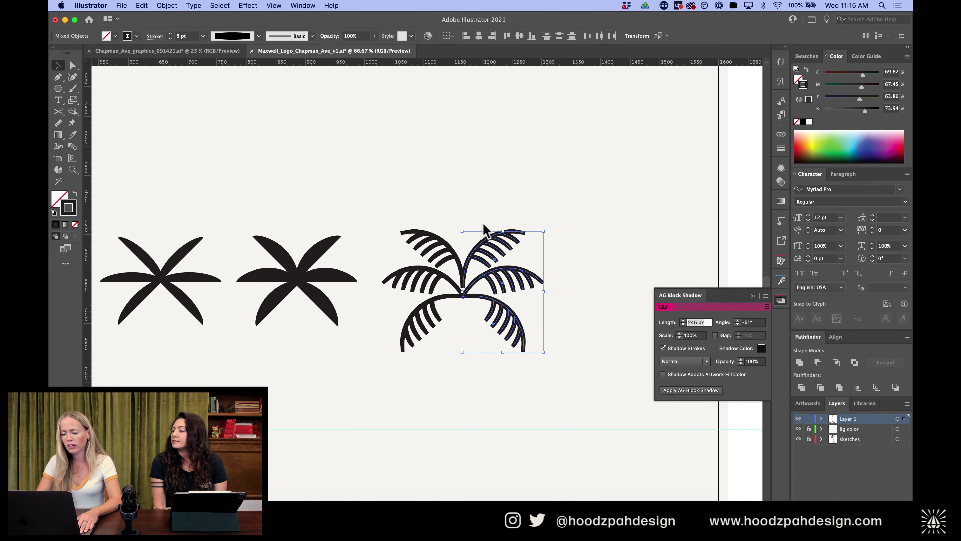
Extend the upper right frond's stem straight down with the Pen tool to just below the fronds' junction
key(super+equal)
key(super+equal)
key(super+equal)
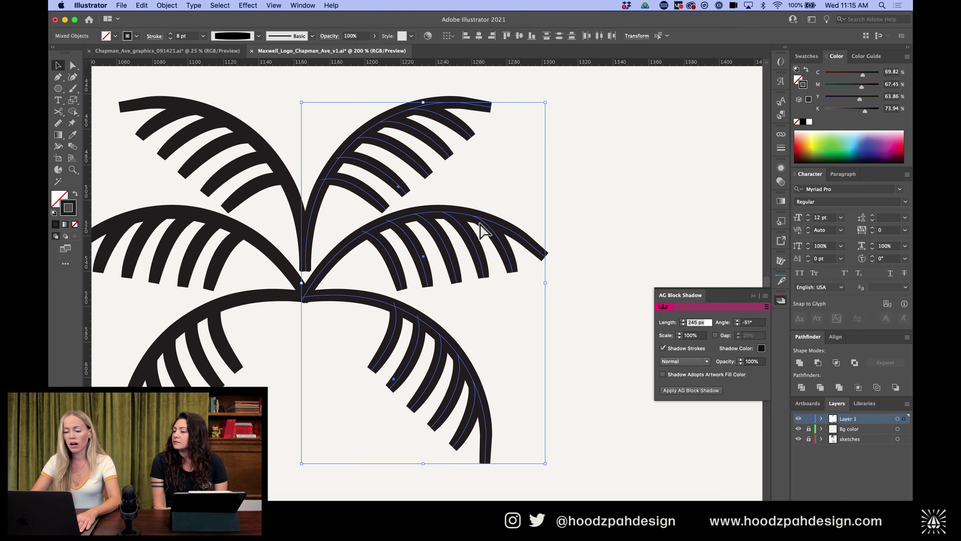
click(492, 161)
key(a)
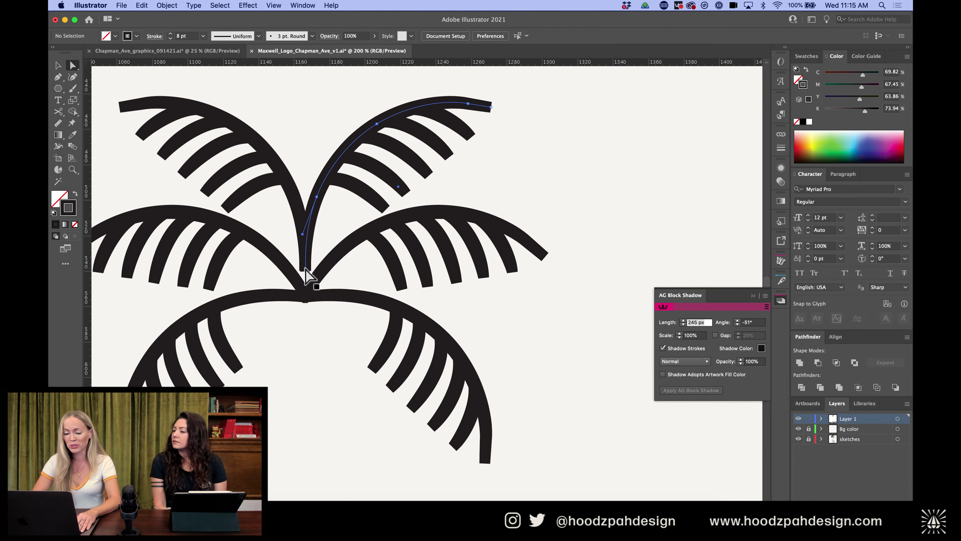
click(305, 270)
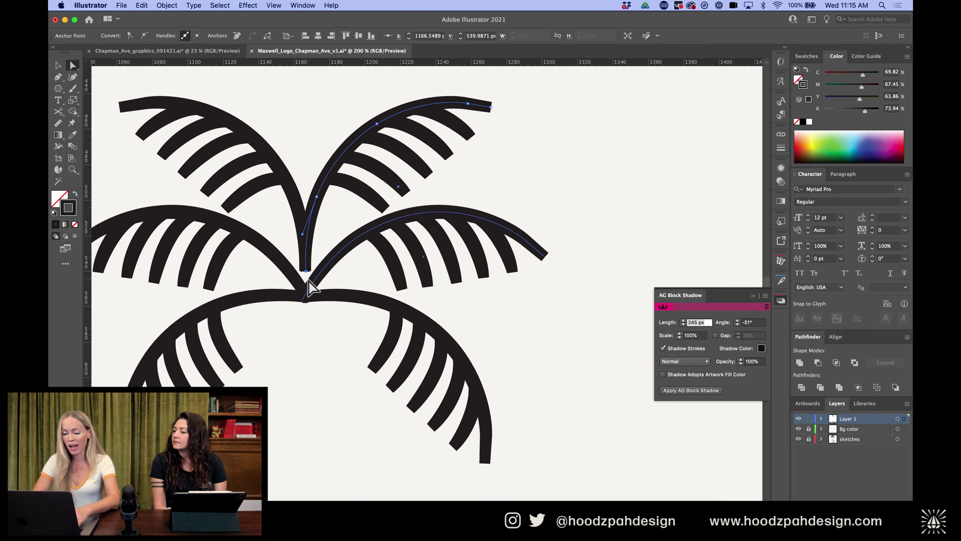
key(p)
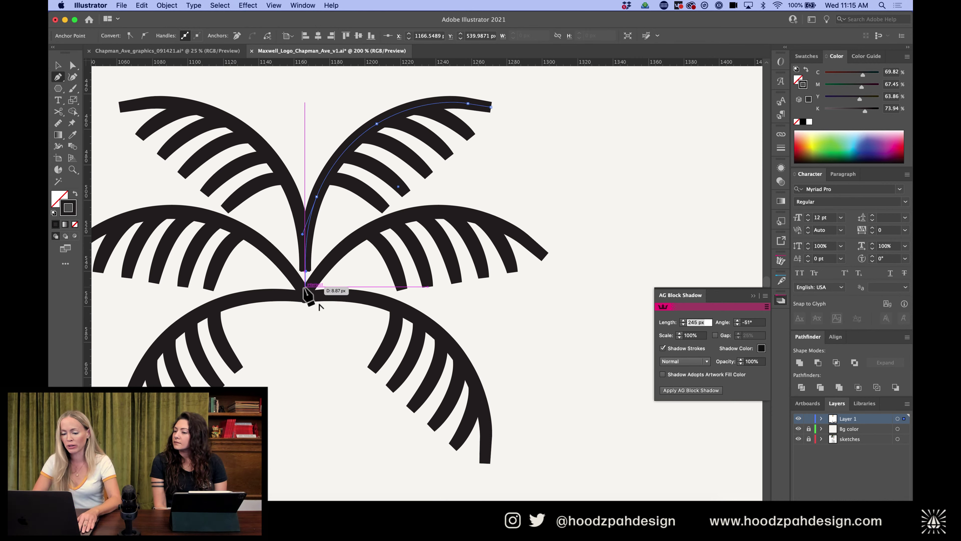
key(a)
Extend the upper left frond's stem straight down to the same point below the junction with the Pen tool
click(295, 193)
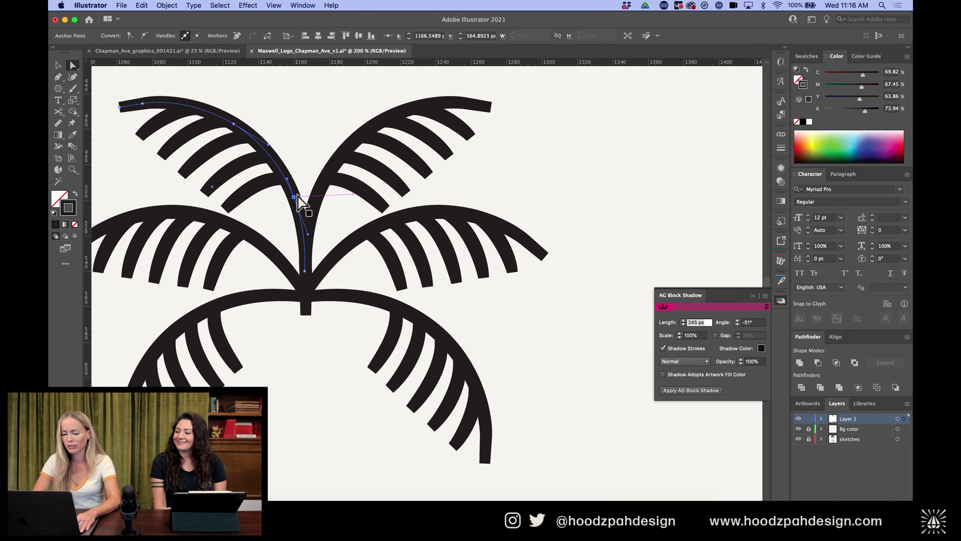
drag(302, 274, 305, 272)
key(p)
click(305, 271)
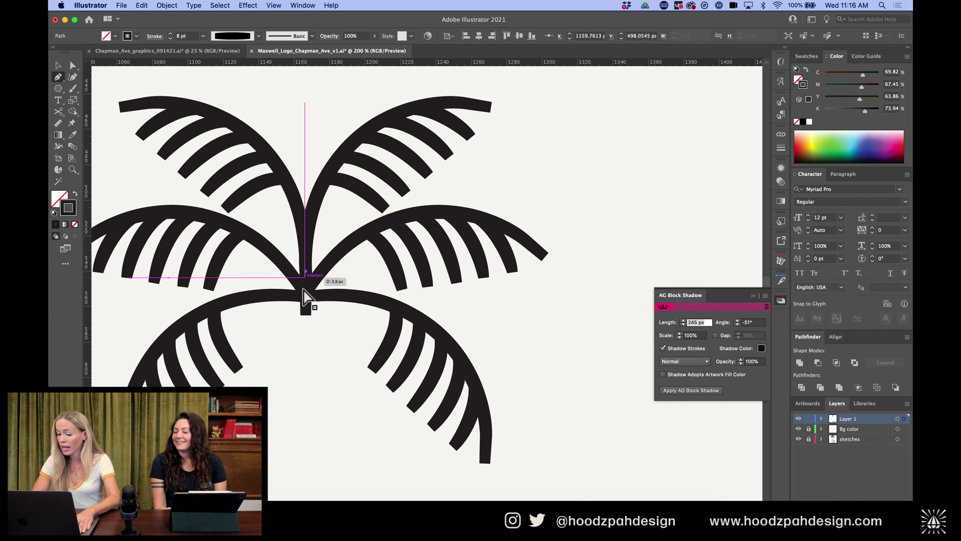
click(305, 315)
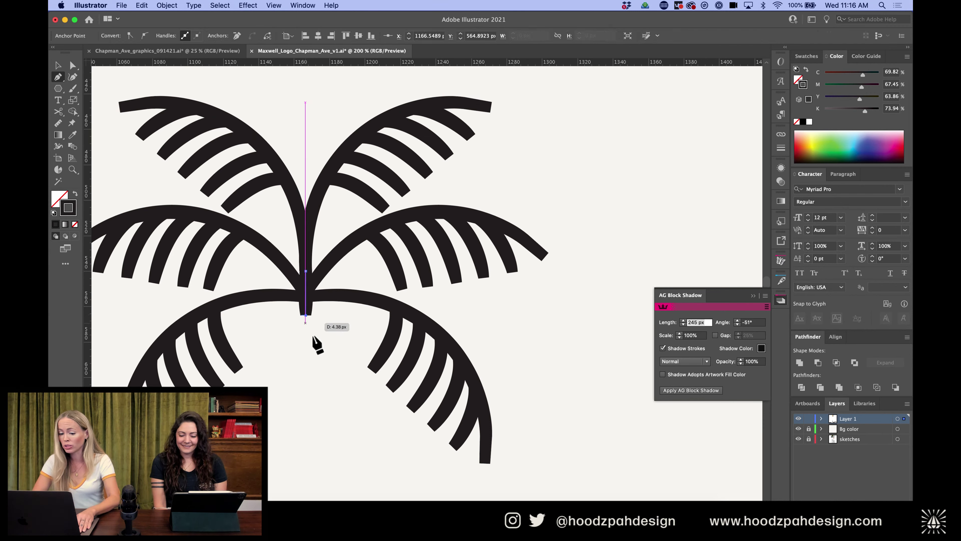
key(a)
click(323, 358)
key(super+minus)
key(super+minus)
key(super+minus)
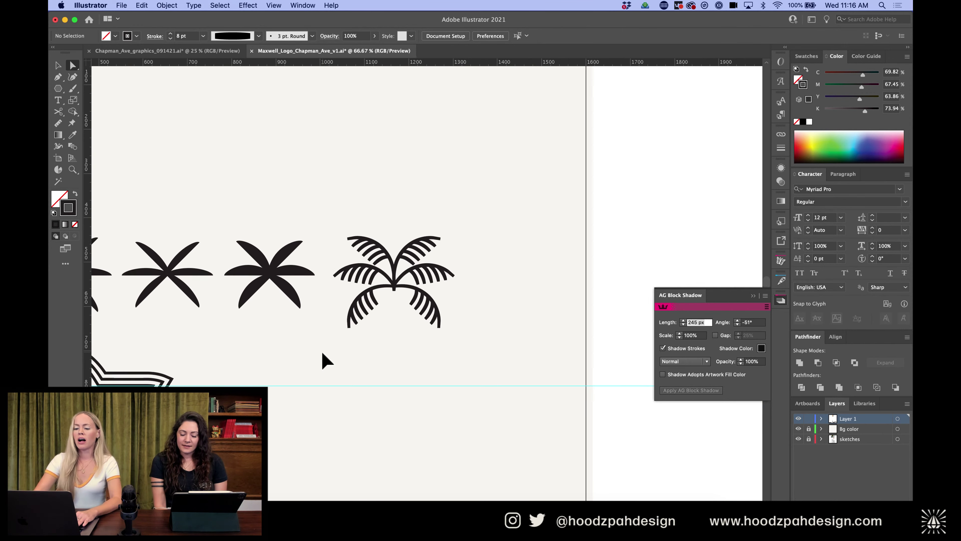
Draw a straight vertical trunk path centred below the crown with the Pen tool
key(super+equal)
key(super+equal)
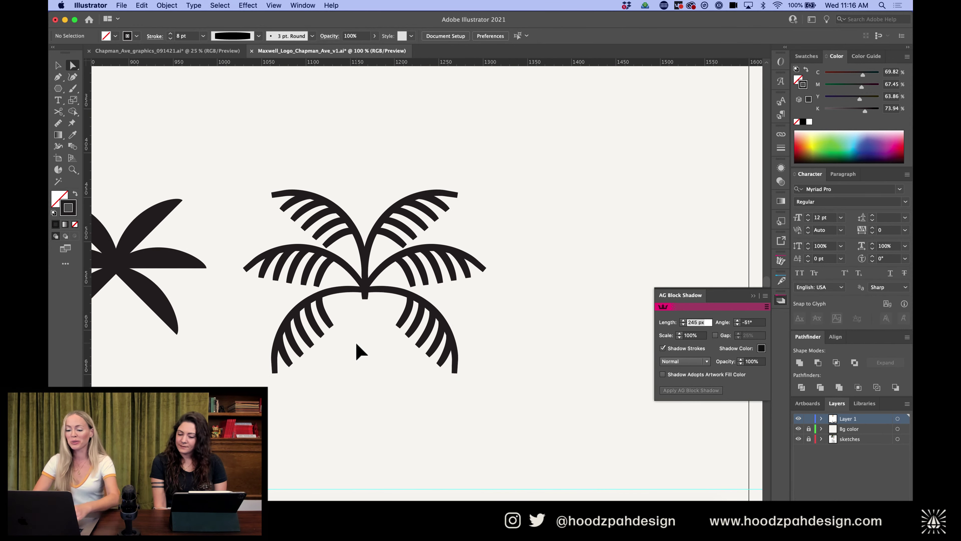
key(p)
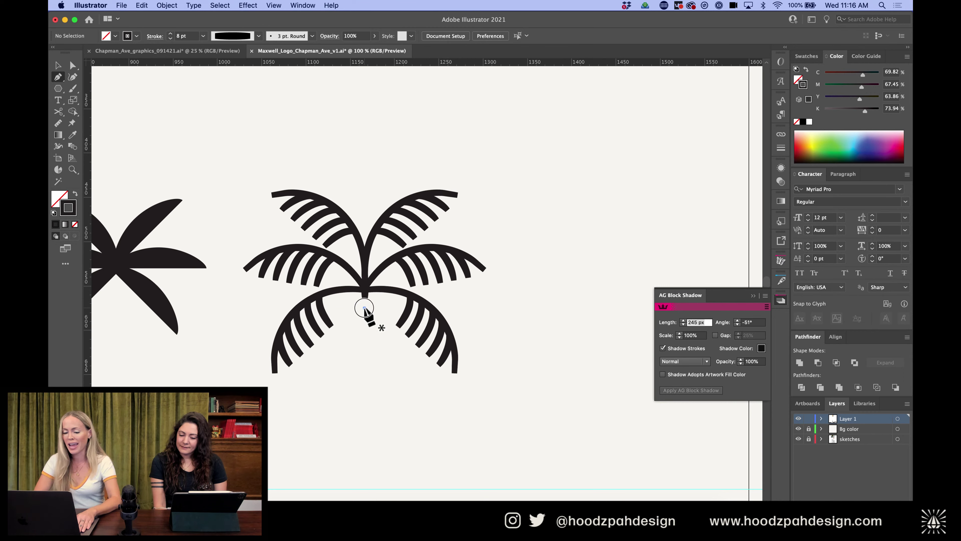
click(365, 308)
click(357, 451)
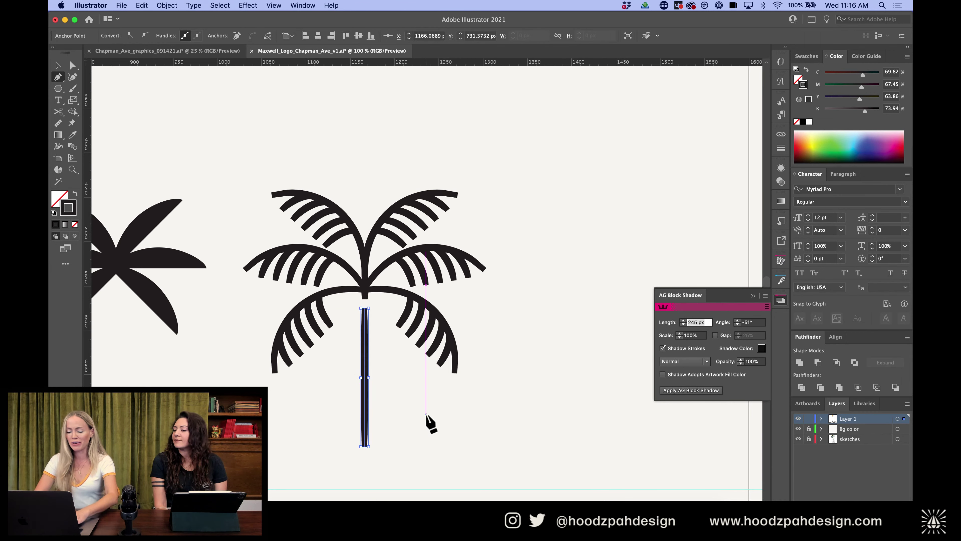
super+click(426, 417)
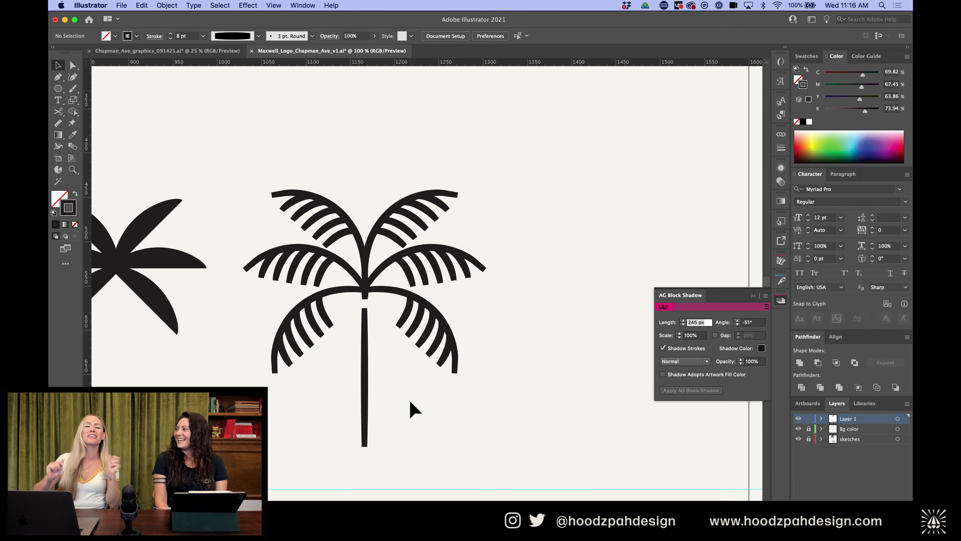
Lengthen the trunk by lowering its bottom anchor point to about Y 797 px
key(a)
click(402, 402)
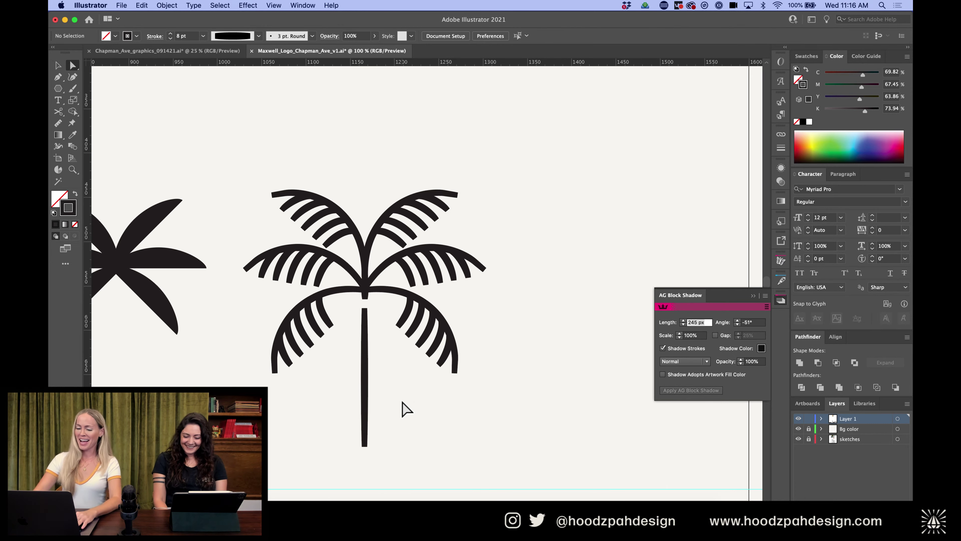
key(super+minus)
drag(393, 364, 394, 394)
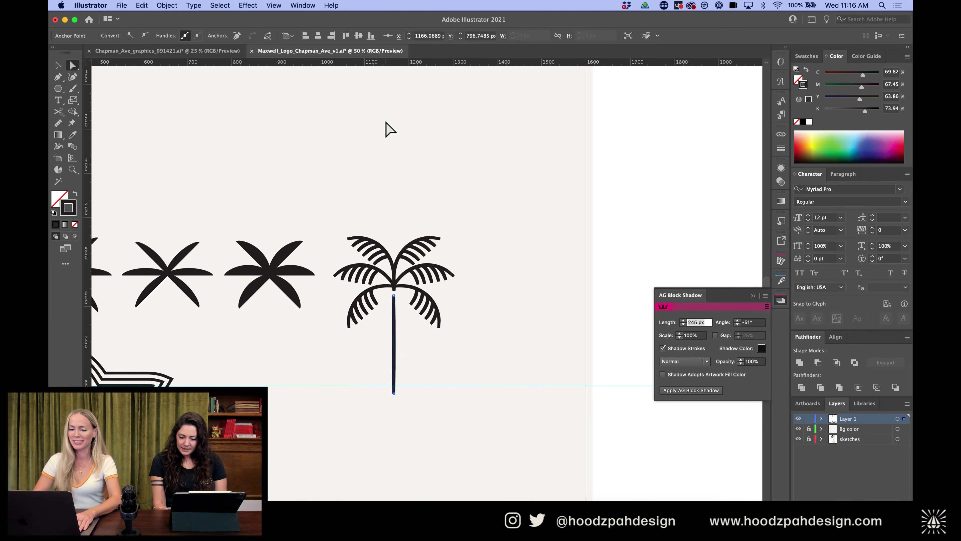
Nudge the whole trunk up until its top overlaps the junction of the fronds
key(v)
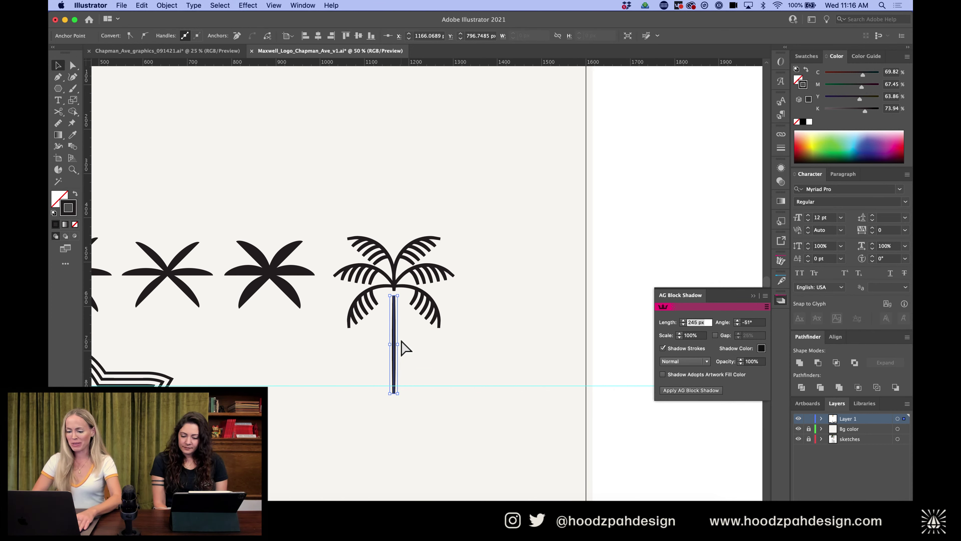
click(398, 341)
click(393, 340)
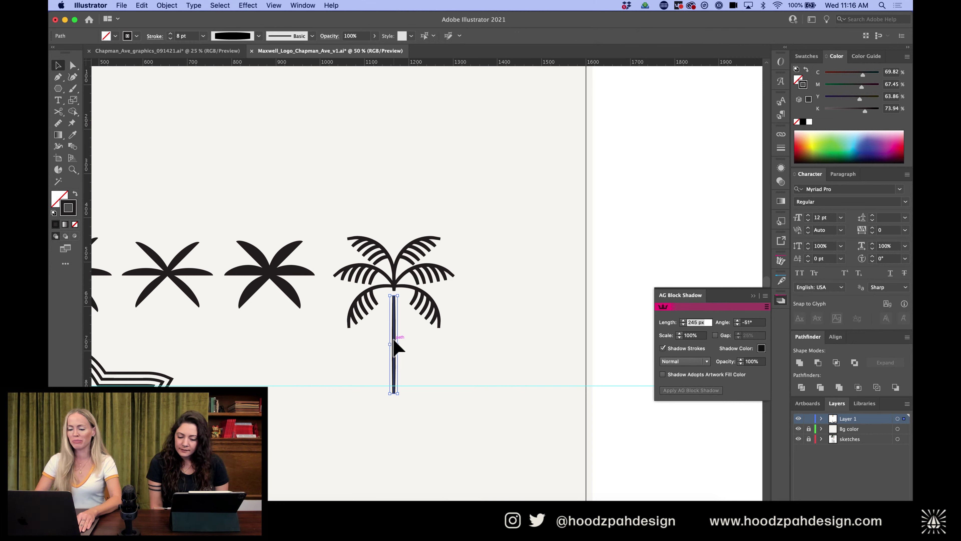
key(shift+Up)
key(shift+Up)
key(shift+Up)
click(429, 371)
Nudge the trunk's bottom anchor point down to about Y 807 px
key(a)
drag(415, 368, 359, 423)
key(shift+Down)
key(shift+Down)
key(shift+Down)
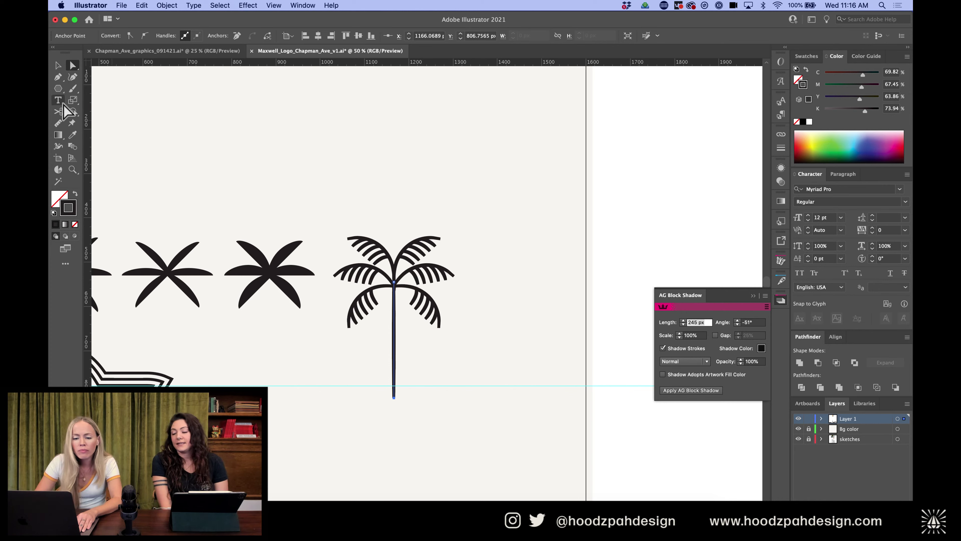
Flare the trunk toward its base with the Width tool, making the bottom end about 20 px wide
click(73, 99)
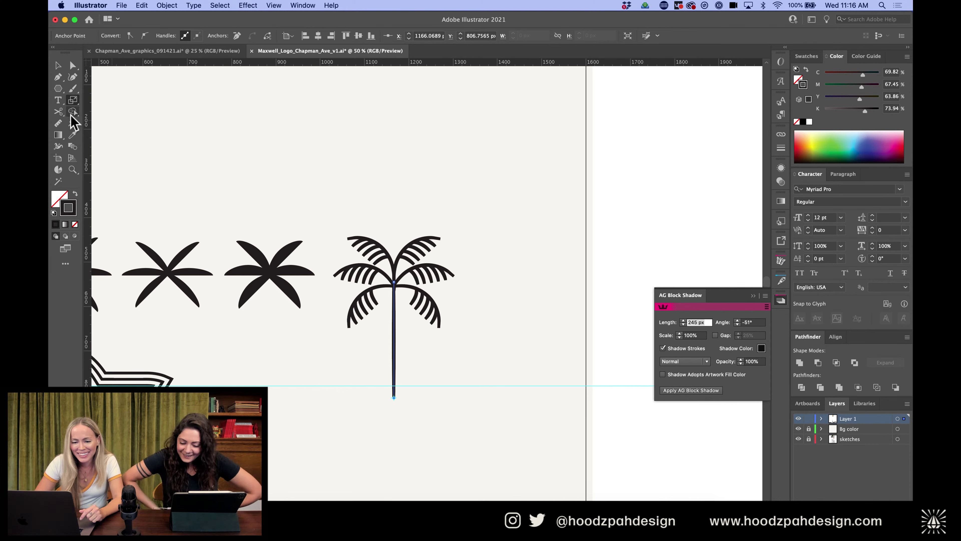
click(71, 111)
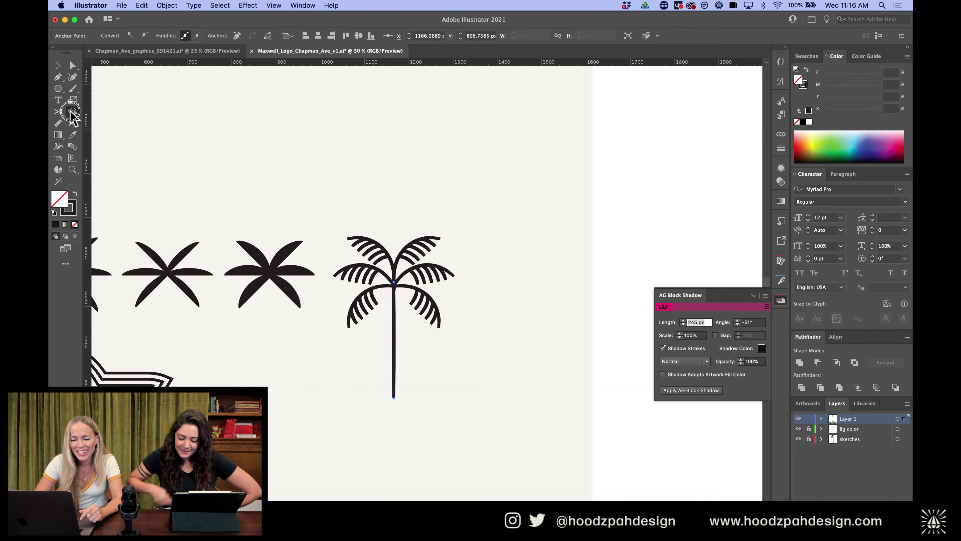
mouse_move(71, 106)
mouse_down()
mouse_move(94, 123)
mouse_move(69, 110)
mouse_up()
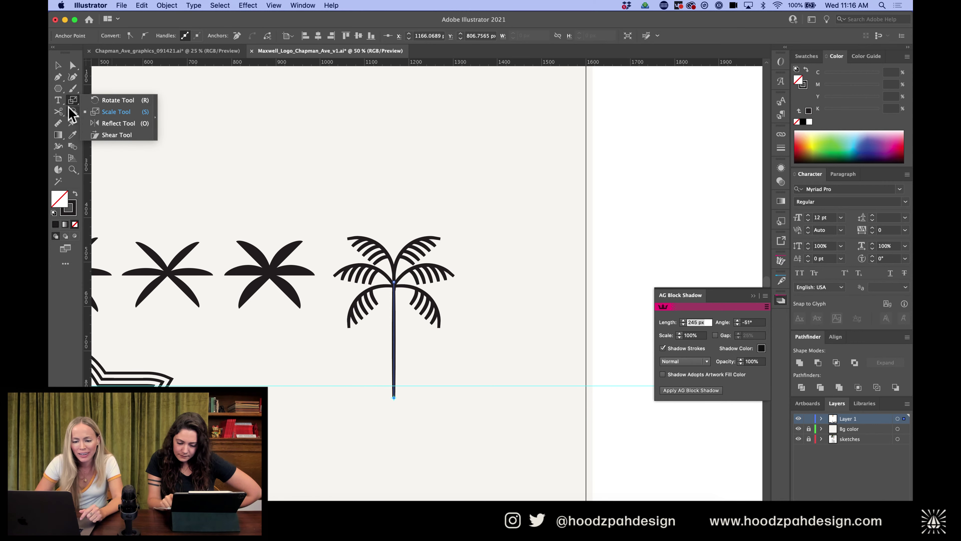
click(59, 146)
key(super+equal)
key(super+equal)
key(super+equal)
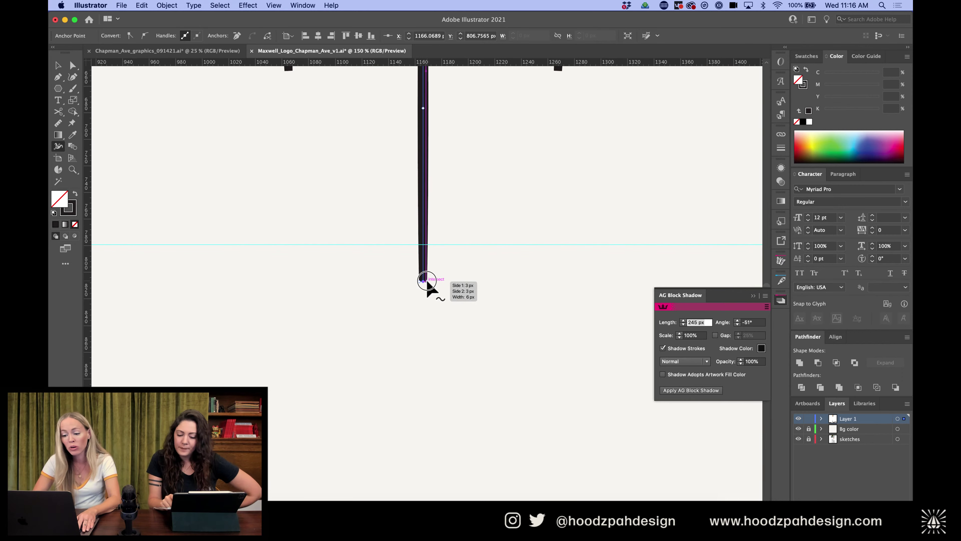
drag(427, 281, 446, 281)
scroll(488, 261, up, 2)
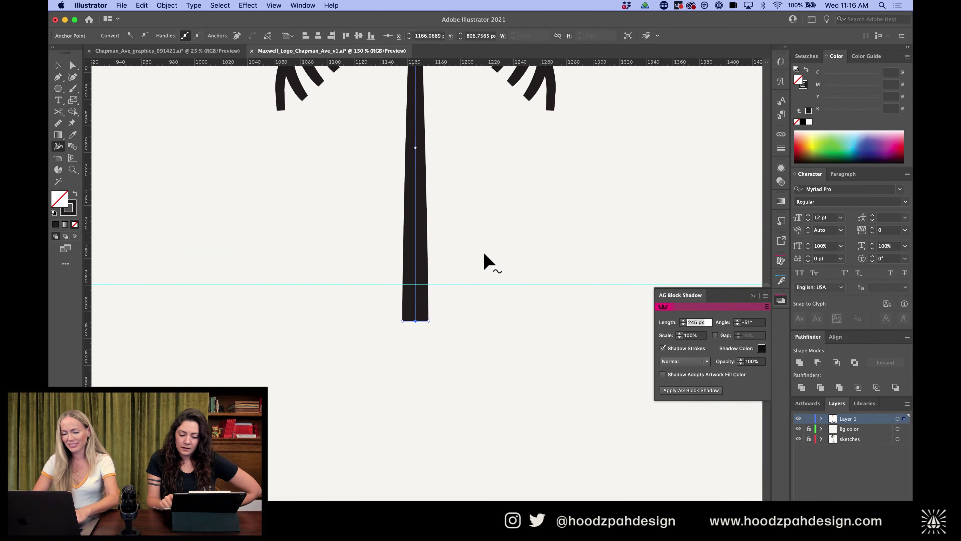
key(super+minus)
key(v)
click(483, 261)
key(super+minus)
key(super+minus)
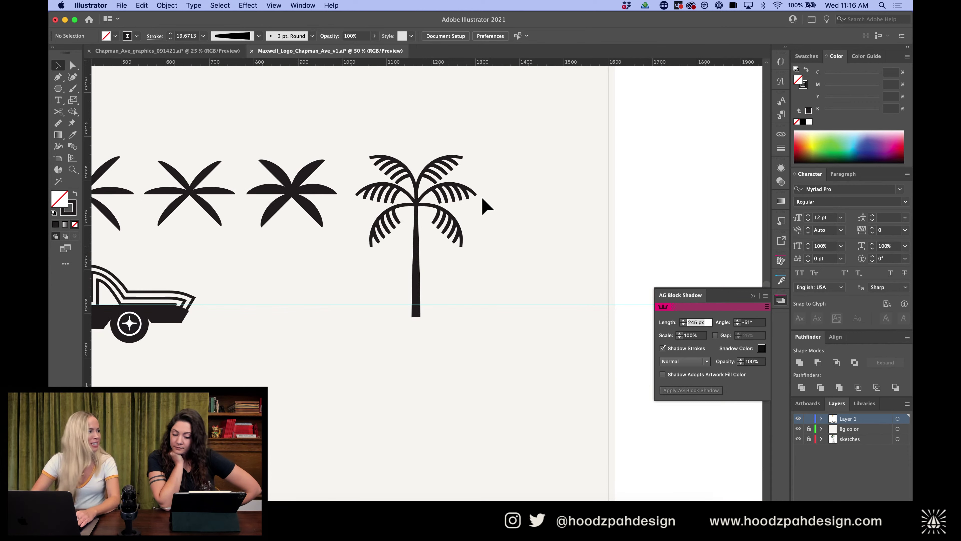
key(super+minus)
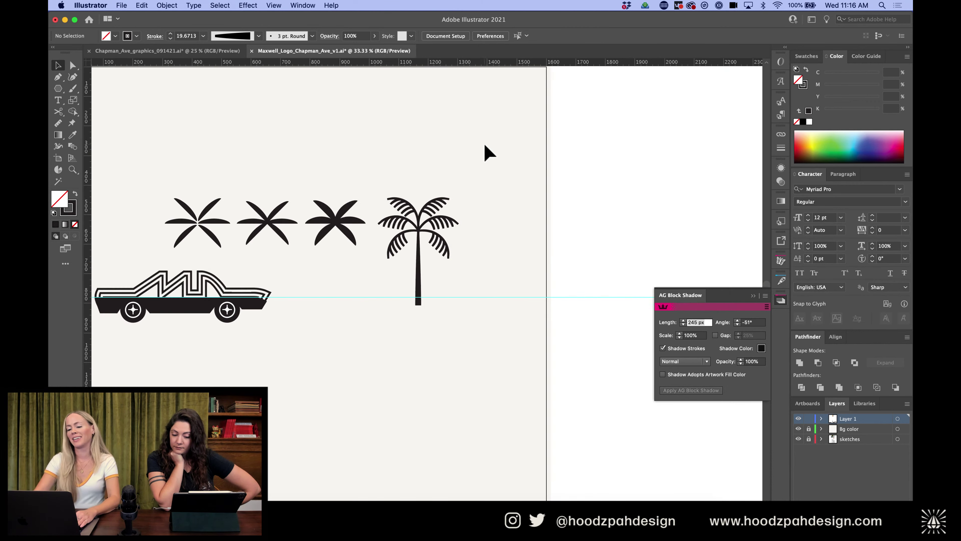
Rotate the upper-right frond slightly counterclockwise with the Rotate tool, using all of its anchors except the two at its base
key(super+plus)
key(super+plus)
key(super+plus)
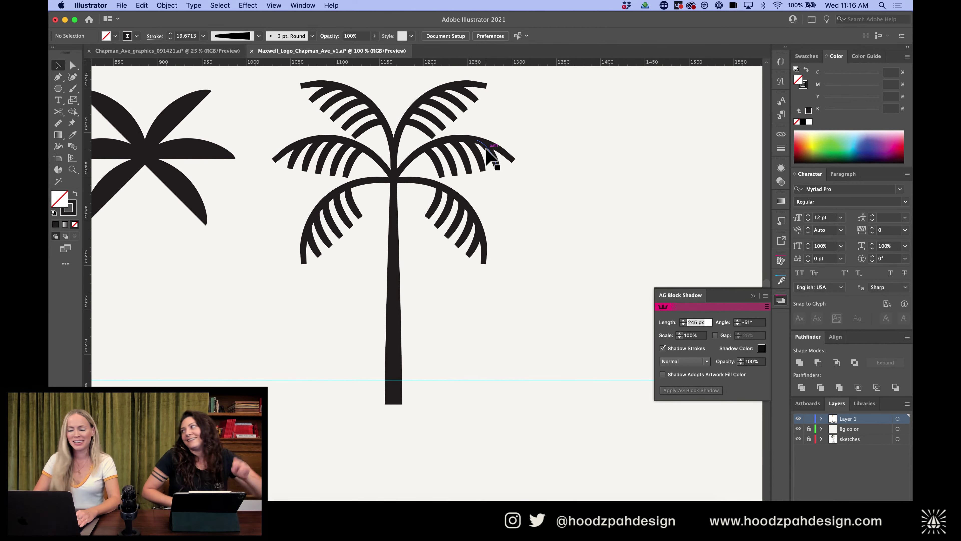
click(429, 188)
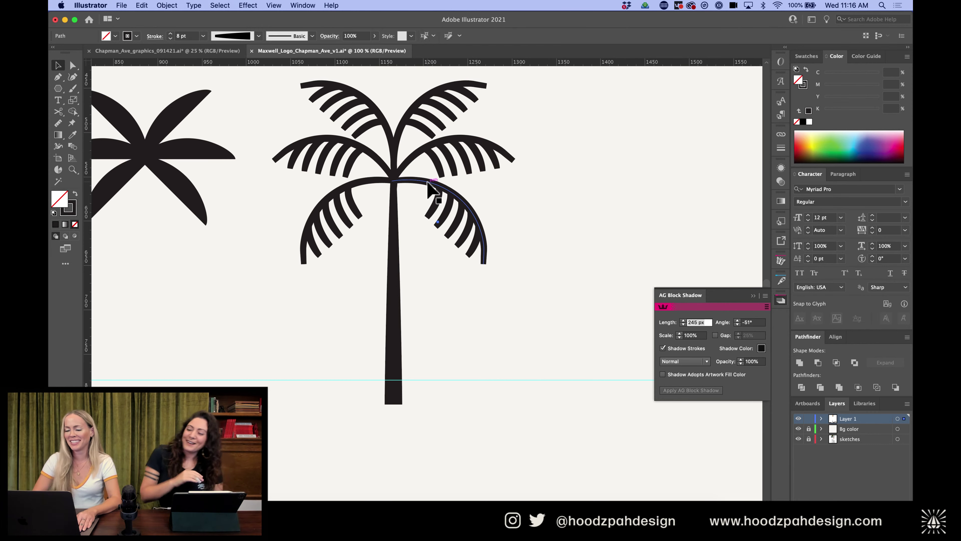
key(super+minus)
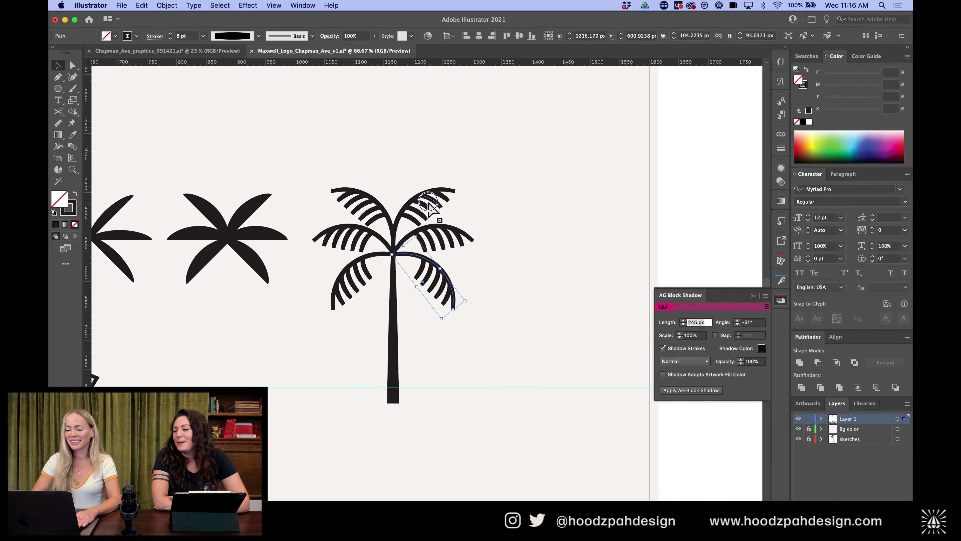
click(429, 191)
key(super+plus)
key(super+plus)
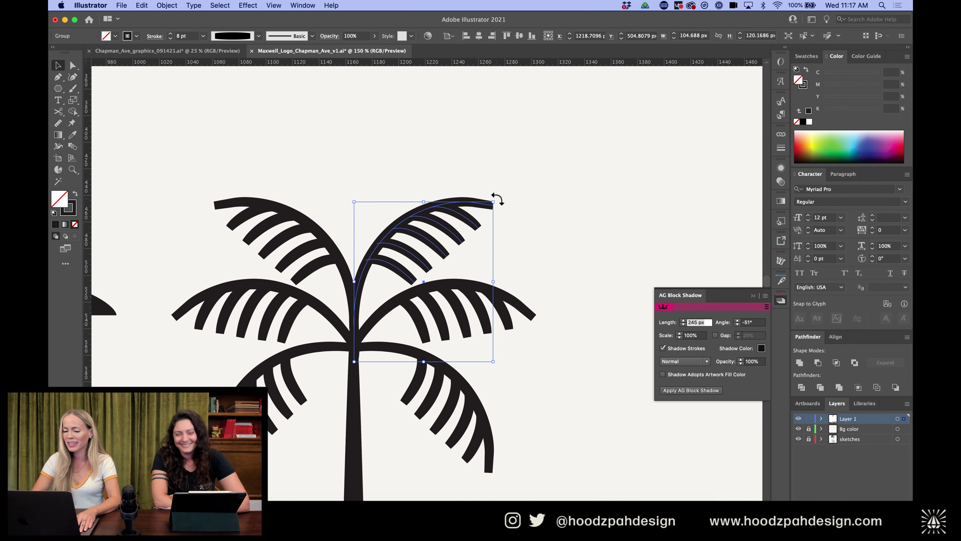
key(a)
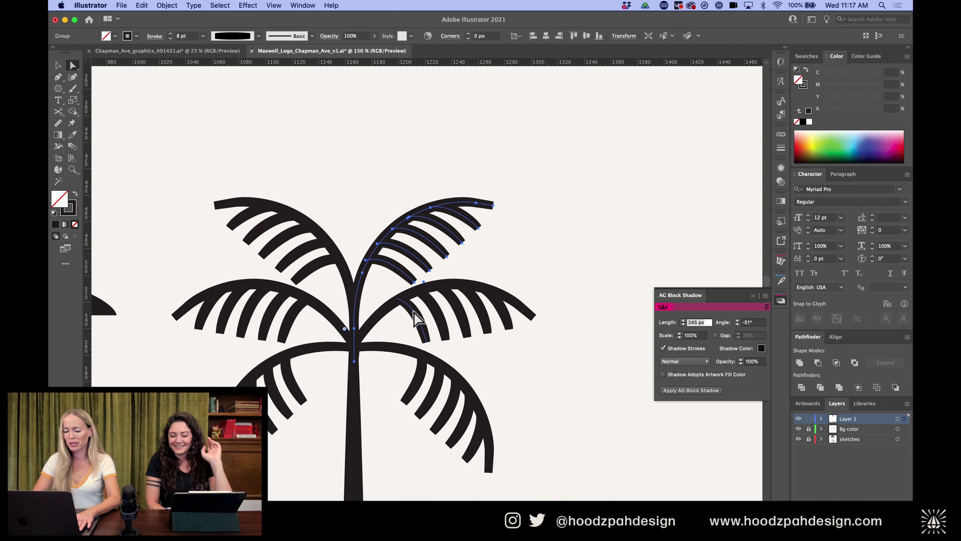
drag(522, 167, 364, 279)
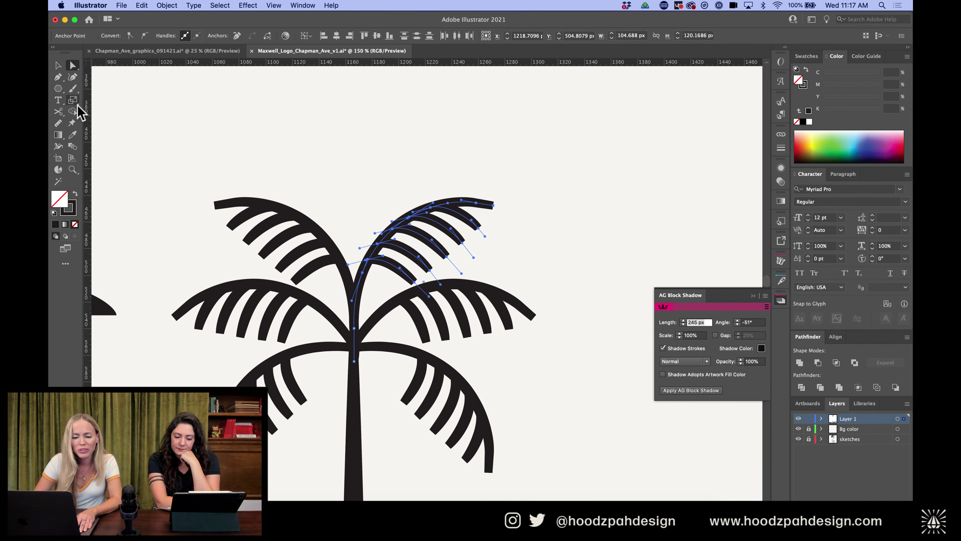
click(73, 100)
drag(75, 107, 96, 99)
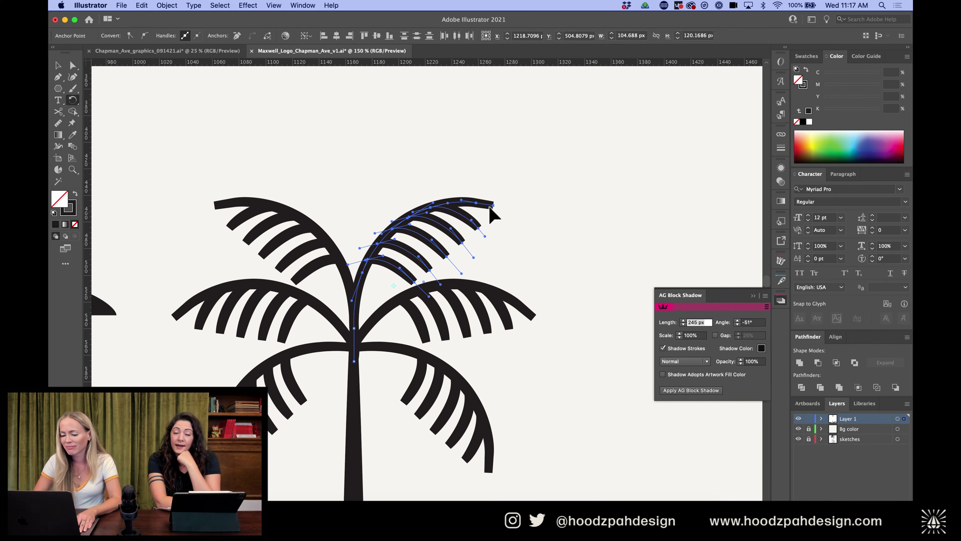
drag(488, 206, 490, 197)
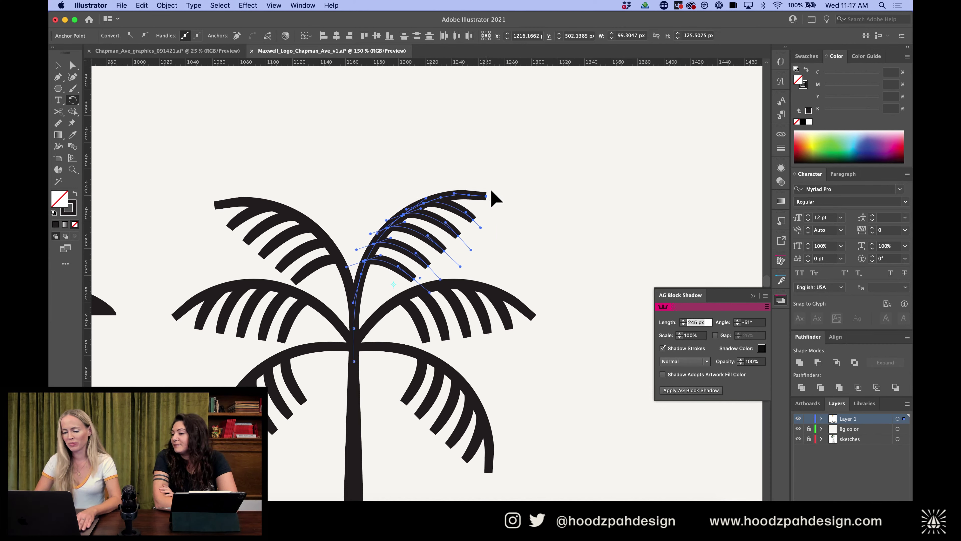
Delete the old upper-left frond of the stroked palm tree
key(v)
click(556, 181)
click(311, 230)
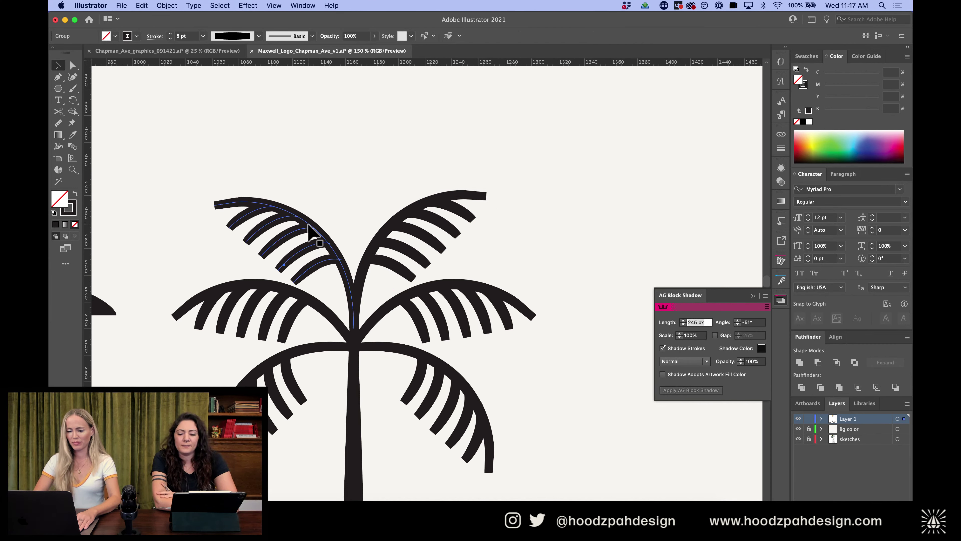
key(Delete)
Duplicate the adjusted upper-right frond to the left and reflect the copy across the vertical axis
click(403, 258)
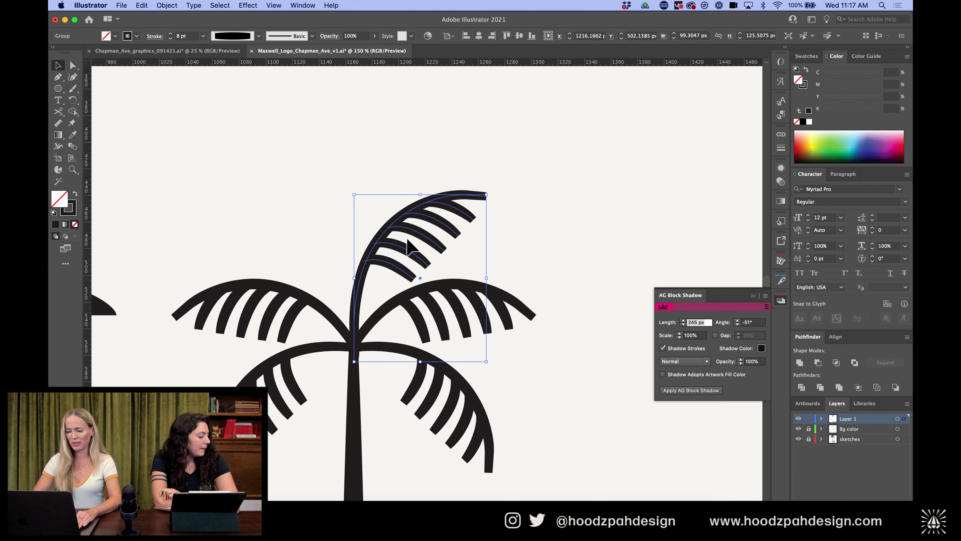
click(363, 244)
drag(419, 236, 311, 235)
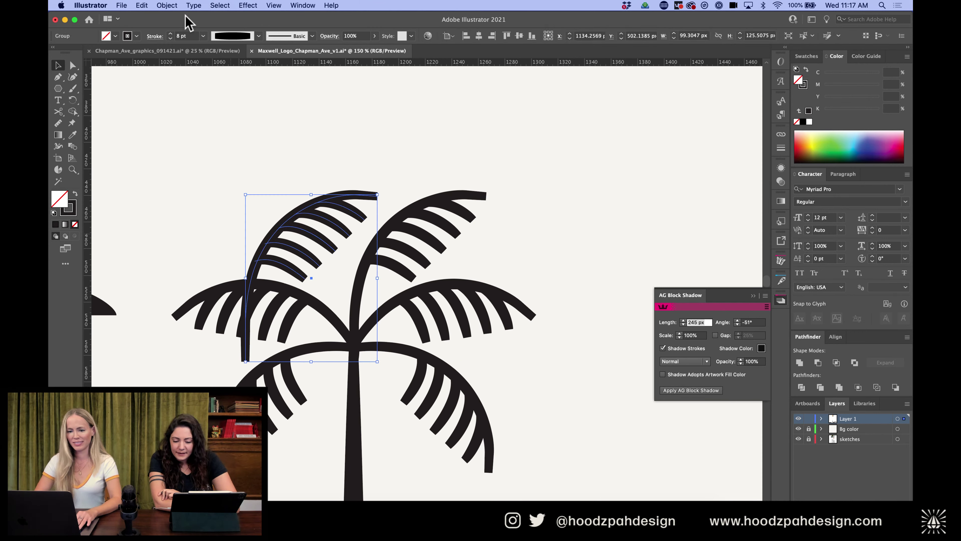
click(167, 6)
mouse_move(178, 17)
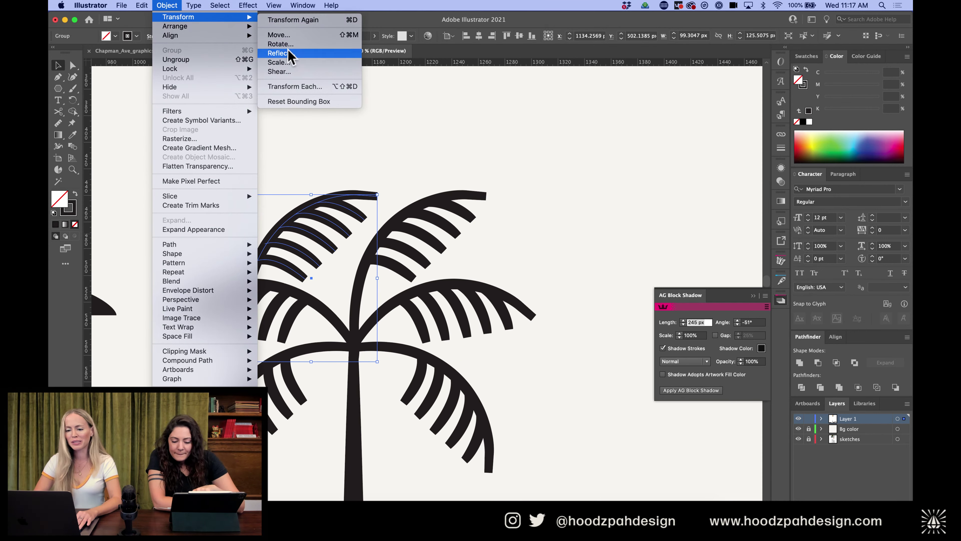
click(291, 56)
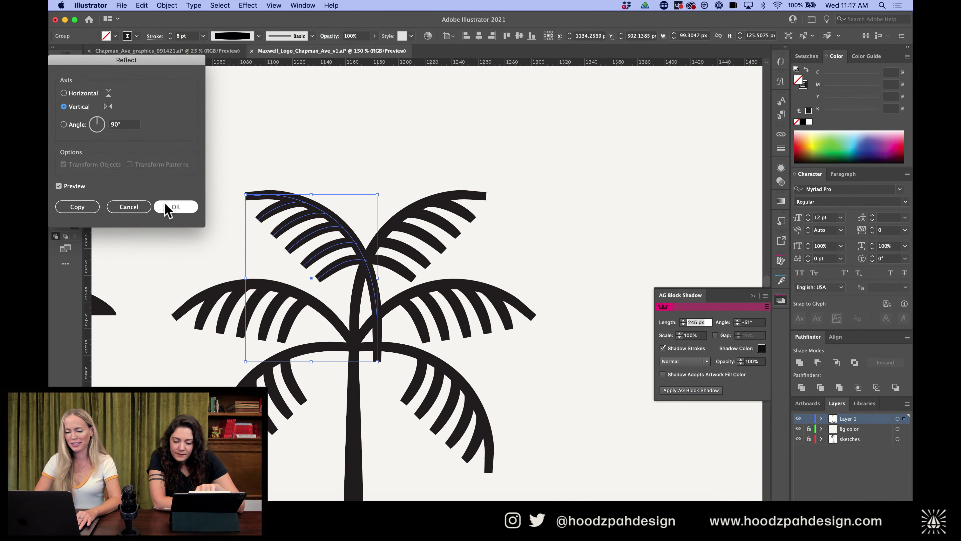
click(175, 206)
Move the mirrored frond into place so its base overlaps the right frond's base at the top of the trunk
drag(328, 212, 305, 216)
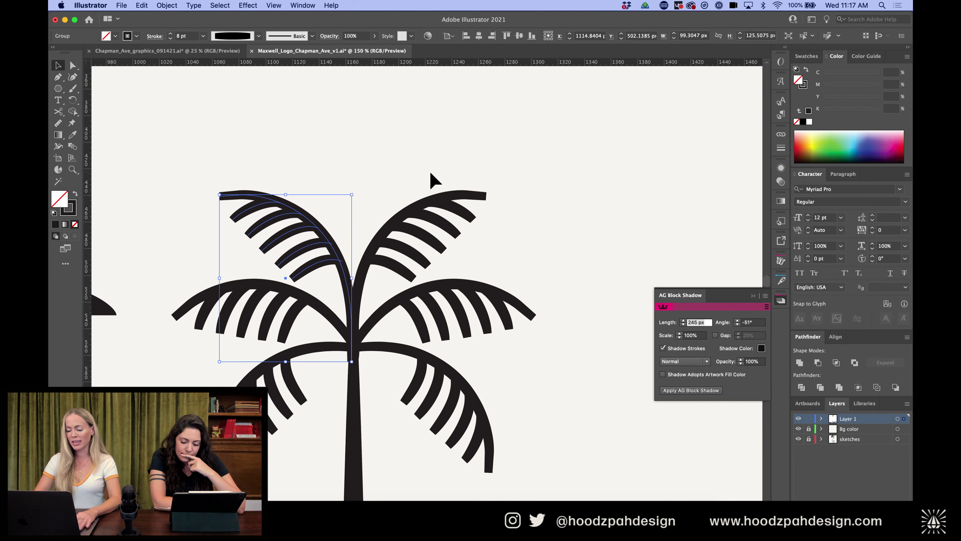
key(super+equal)
key(super+equal)
scroll(439, 227, right, 5)
scroll(439, 227, down, 2)
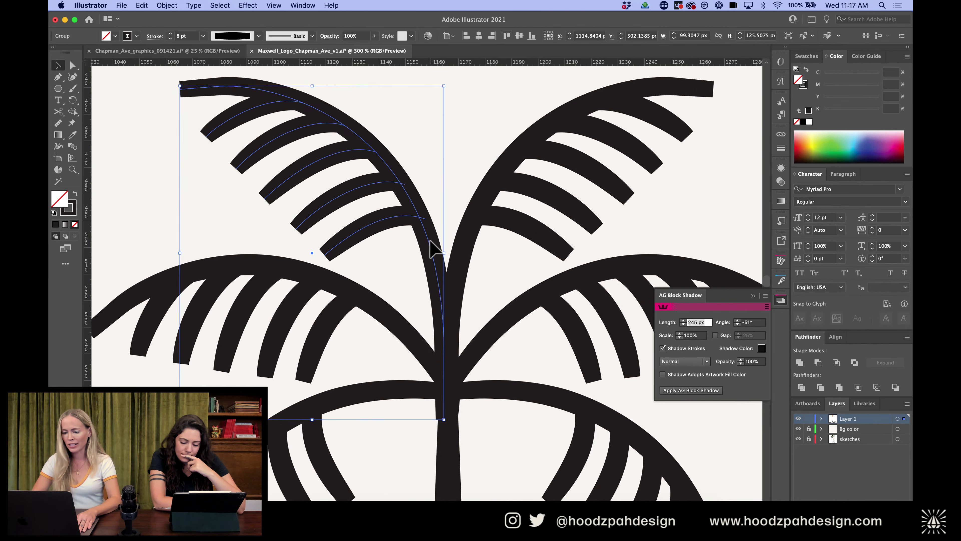
drag(429, 247, 434, 243)
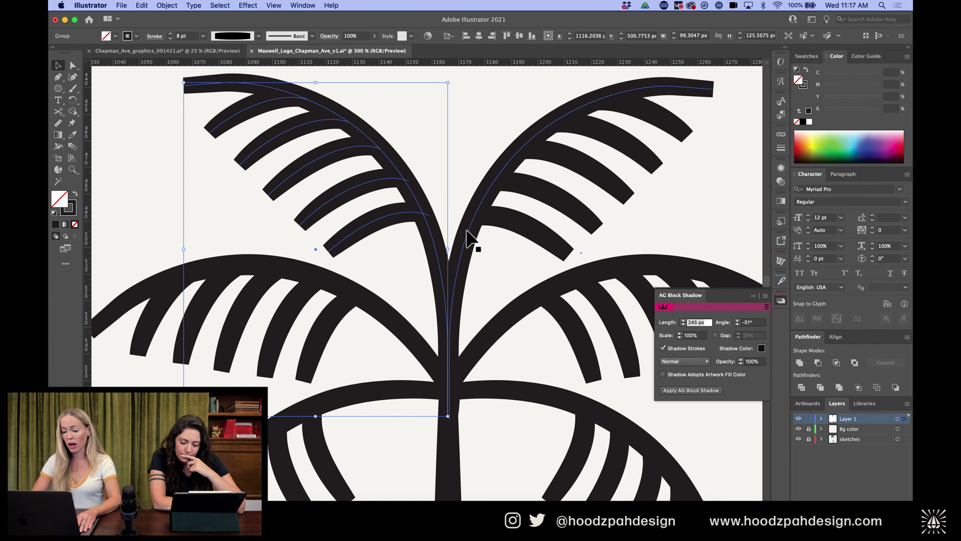
Examine how the two upper fronds meet at the trunk and how balanced the whole palm tree looks
click(468, 230)
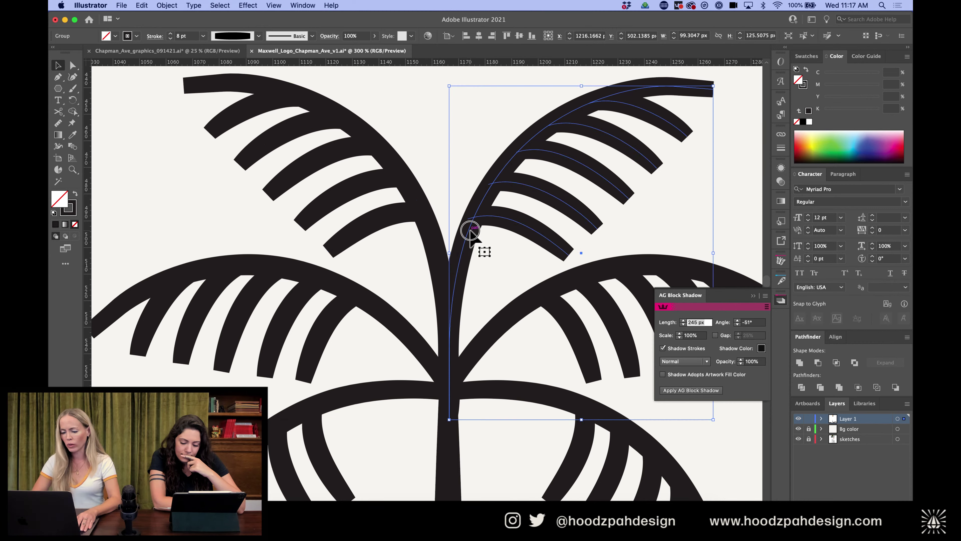
drag(468, 230, 428, 231)
shift+click(429, 221)
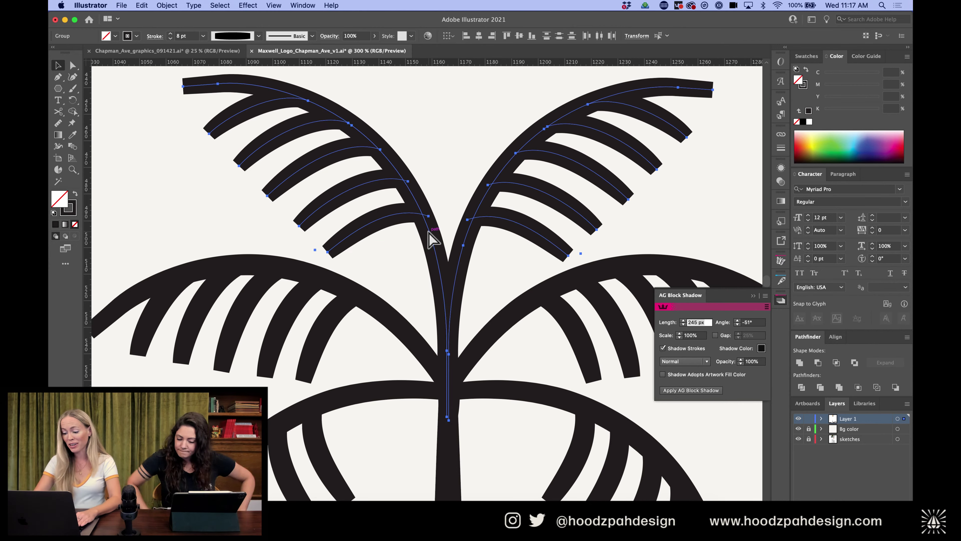
scroll(428, 231, down, 5)
click(509, 222)
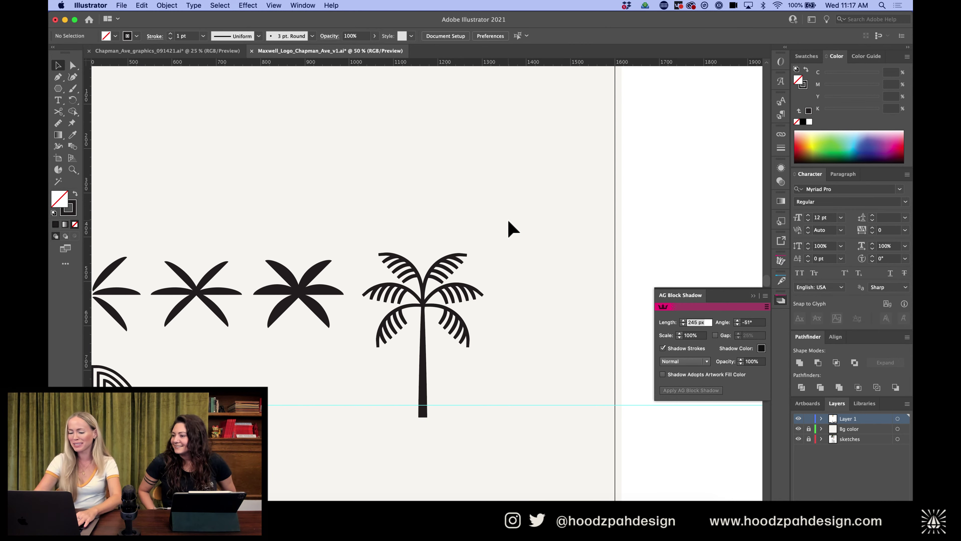
scroll(511, 228, up, 2)
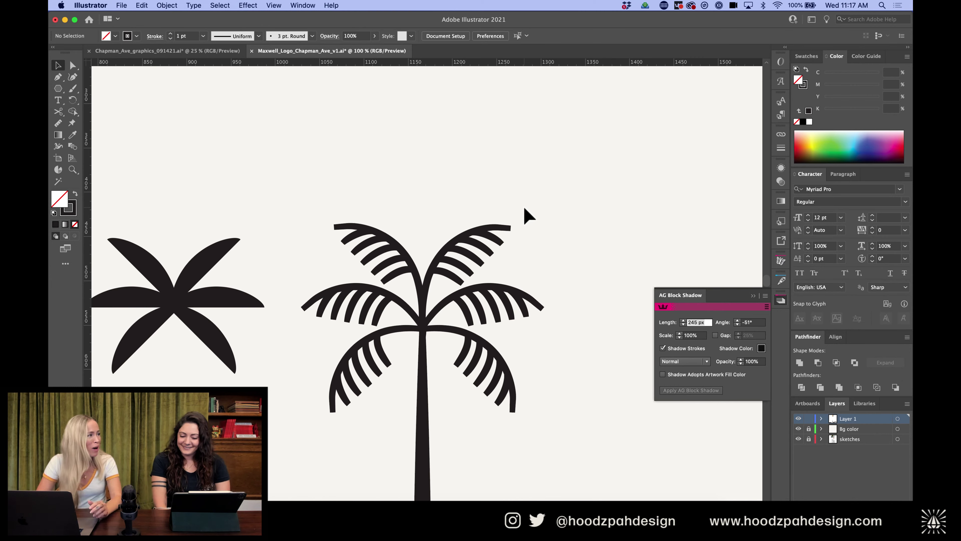
scroll(524, 208, down, 3)
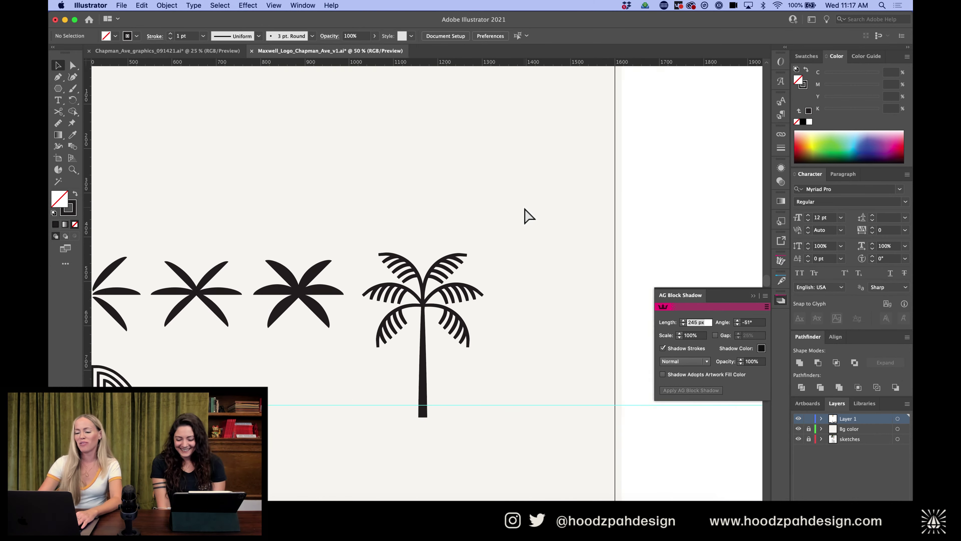
scroll(525, 208, up, 4)
Lengthen the palm's trunk by nudging its bottom anchor point straight down 70 px
drag(574, 153, 310, 409)
key(super+minus)
key(super+minus)
key(super+minus)
key(a)
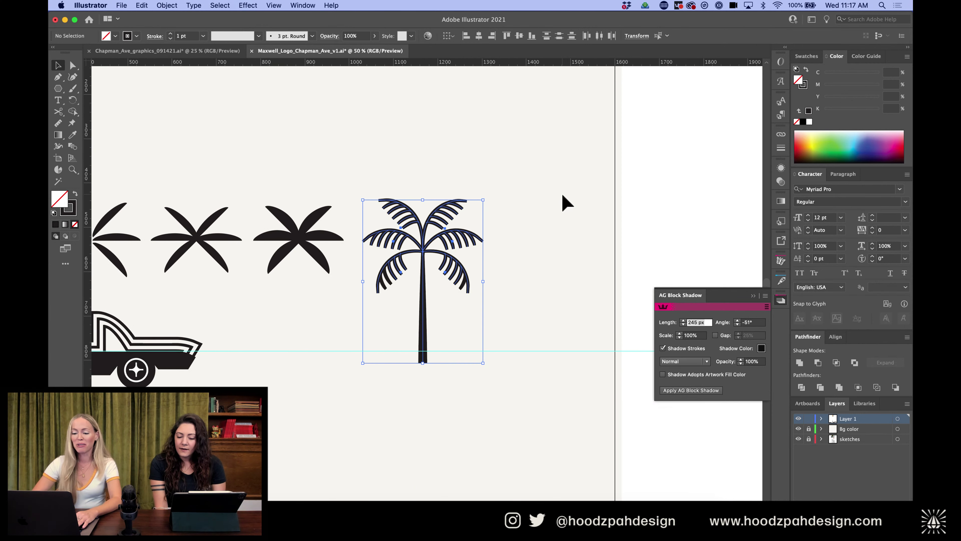
click(566, 203)
click(423, 362)
key(shift+Down)
key(shift+Down)
key(shift+Down)
key(shift+Down)
key(shift+Down)
key(shift+Down)
key(shift+Down)
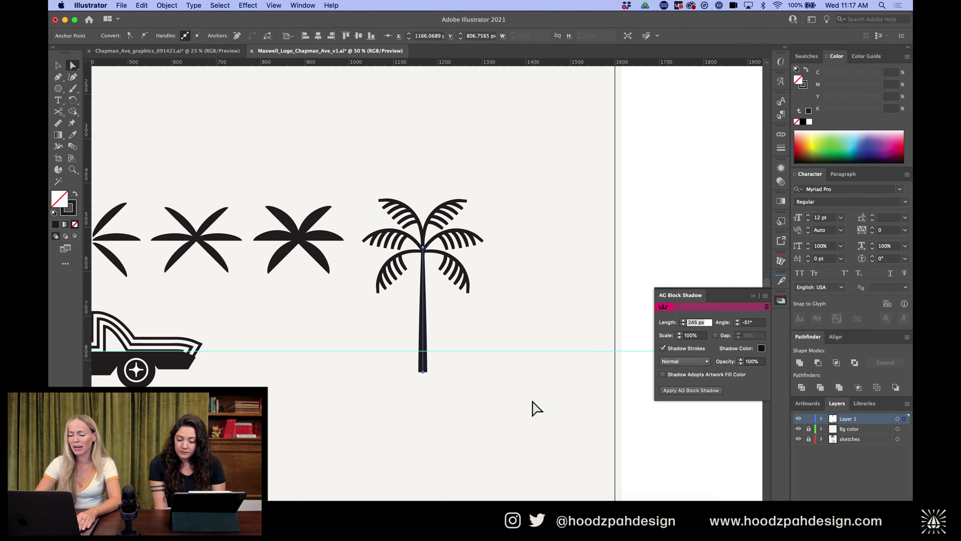
click(528, 193)
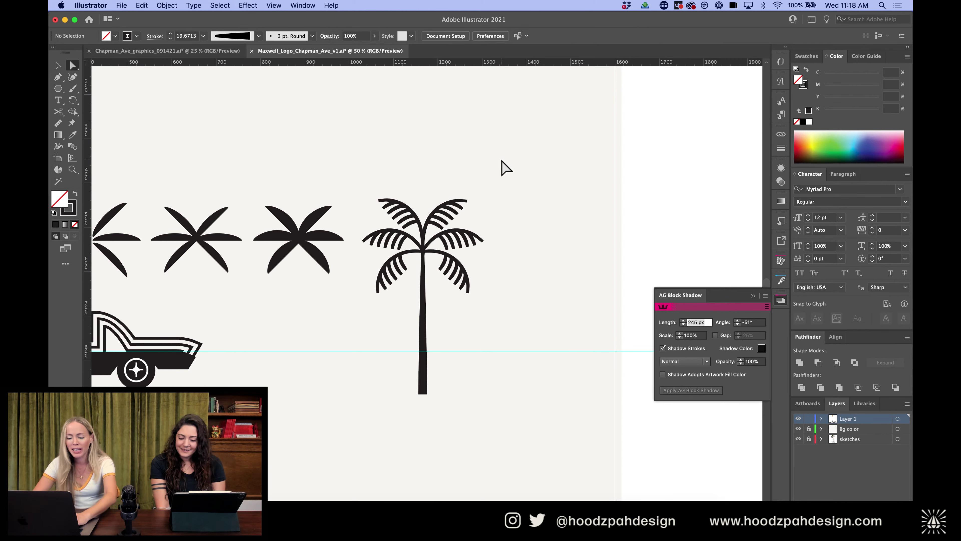
Examine the complete palm tree's proportions beside the car and the other palm variations
key(v)
drag(487, 153, 354, 343)
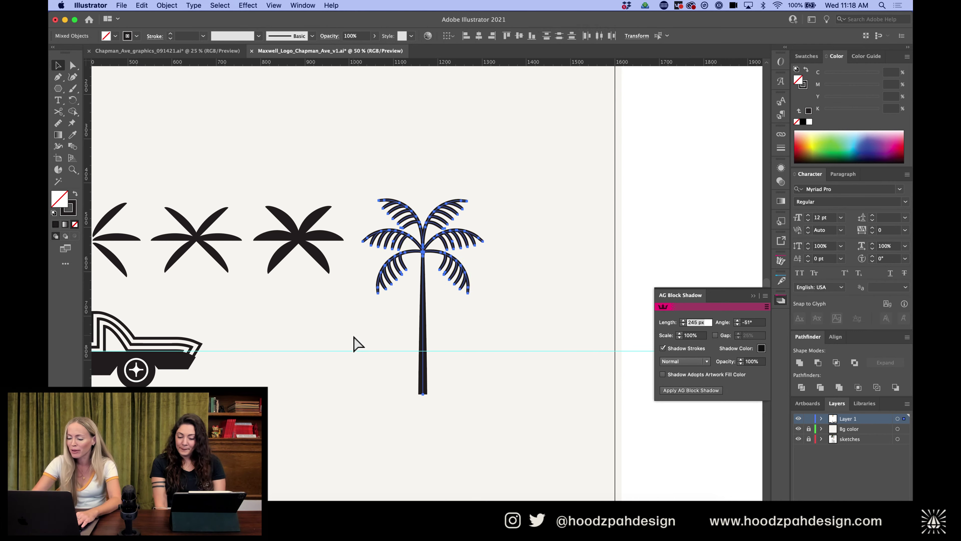
key(super+minus)
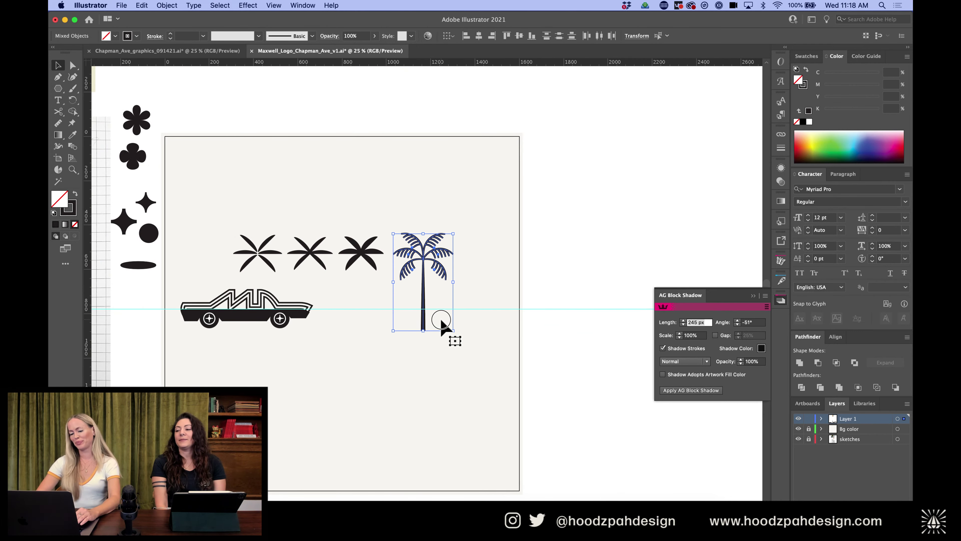
click(442, 326)
key(super+equal)
drag(480, 188, 377, 333)
key(super+minus)
key(super+equal)
key(super+equal)
key(super+equal)
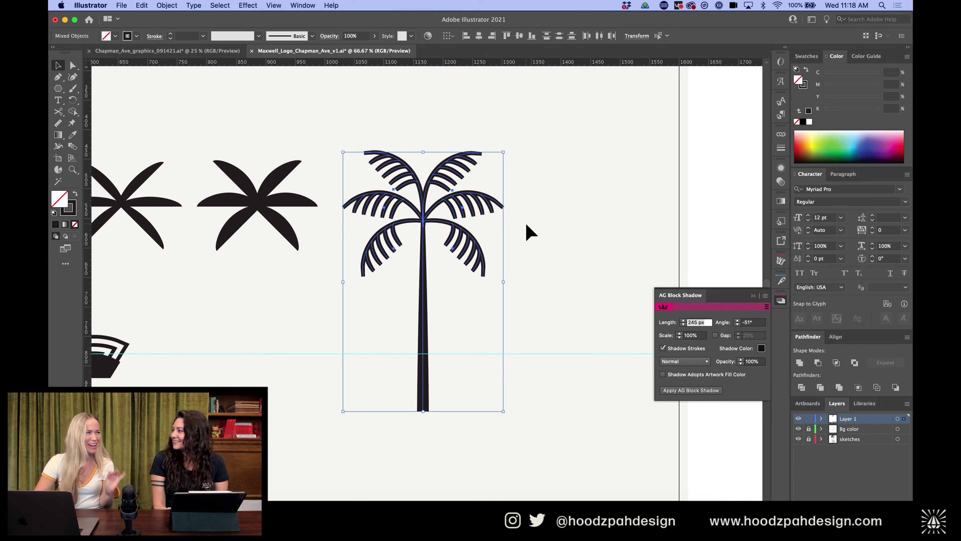
key(super+equal)
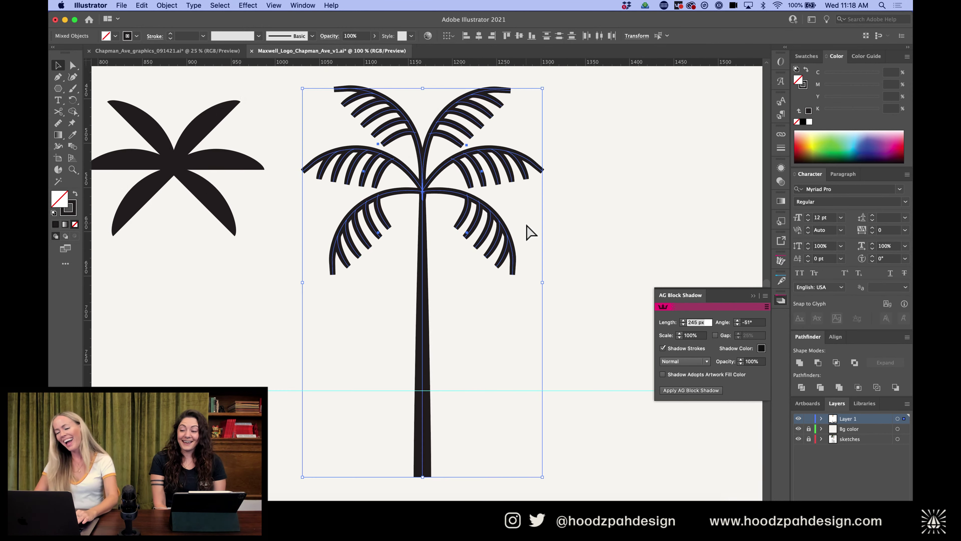
key(super+minus)
click(528, 231)
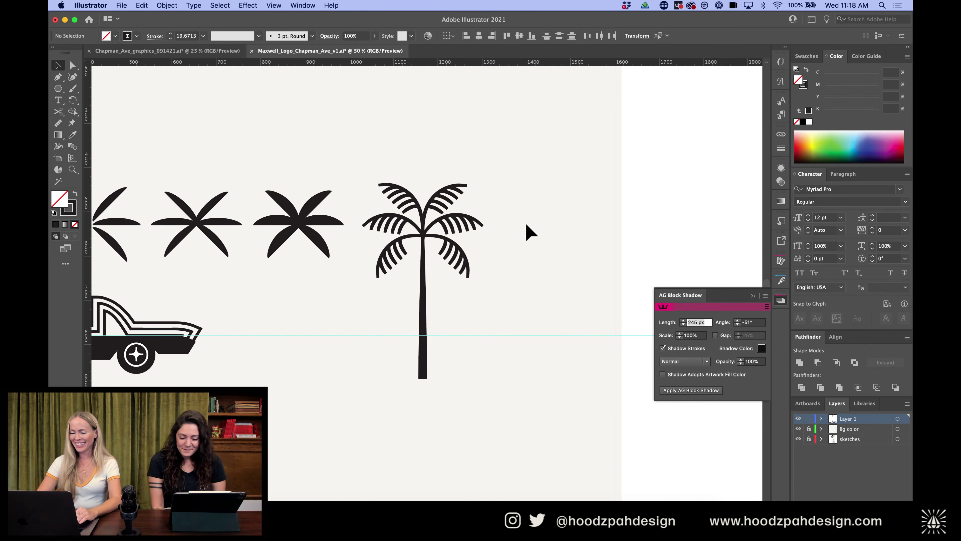
Group the palm's fronds and trunk, and isolate the group with its trunk path selected
drag(509, 175, 390, 311)
click(390, 311)
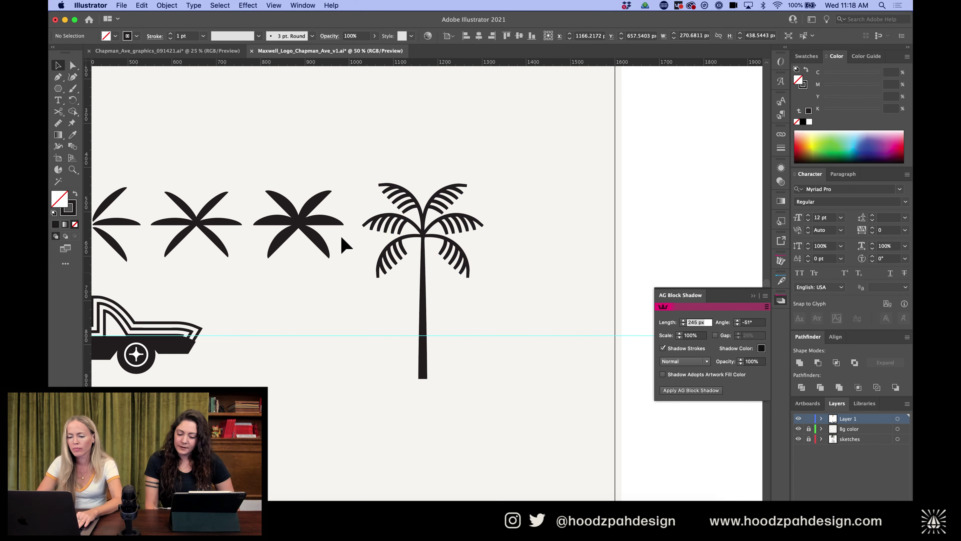
double_click(423, 277)
click(423, 276)
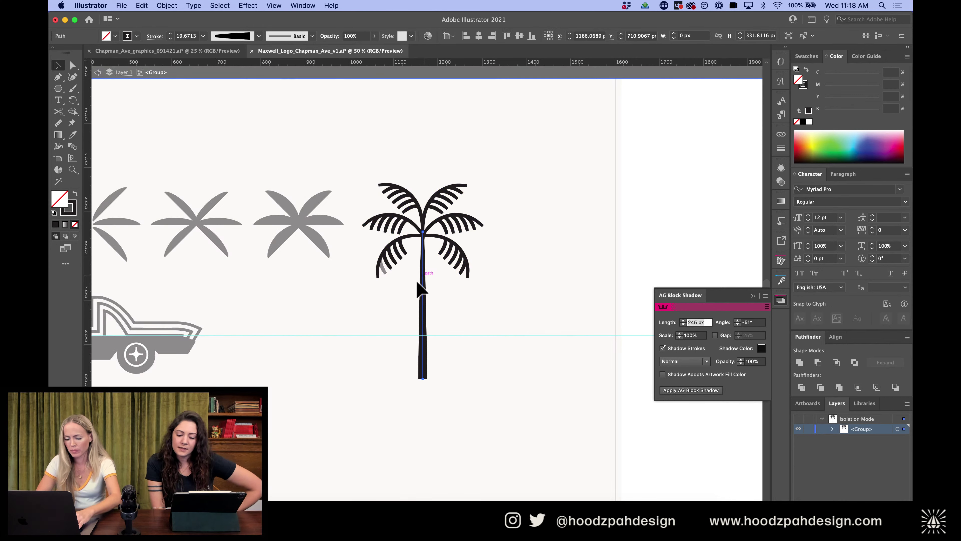
Copy the tapered trunk out of the detailed palm's group and shift the pasted copy to the left of that palm
key(super+c)
double_click(392, 305)
key(super+f)
key(shift+Left)
key(shift+Left)
key(shift+Left)
key(shift+Left)
key(shift+Left)
key(shift+Left)
key(shift+Left)
key(shift+Left)
key(shift+Left)
key(shift+Left)
key(shift+Left)
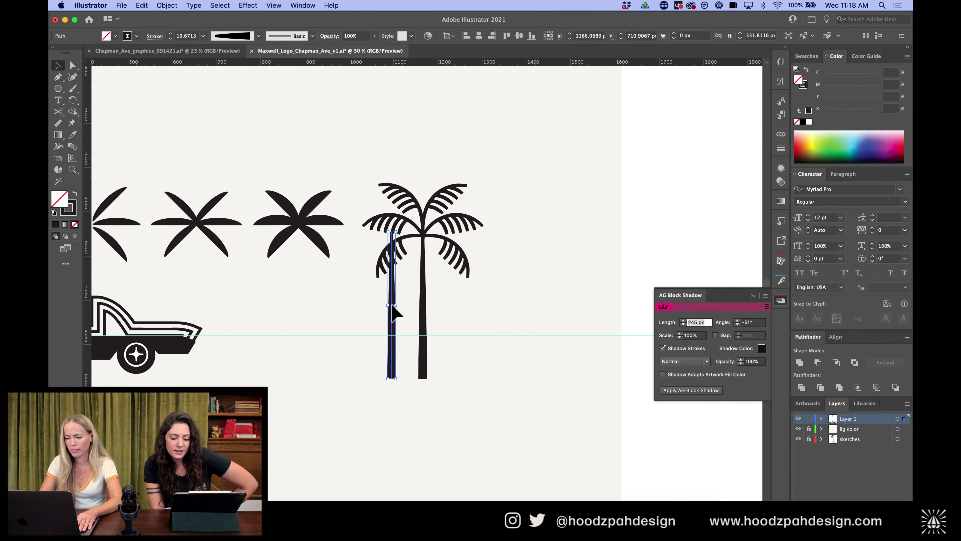
Center the copied trunk beneath the third palm head, at X about 886 px
drag(389, 300, 298, 293)
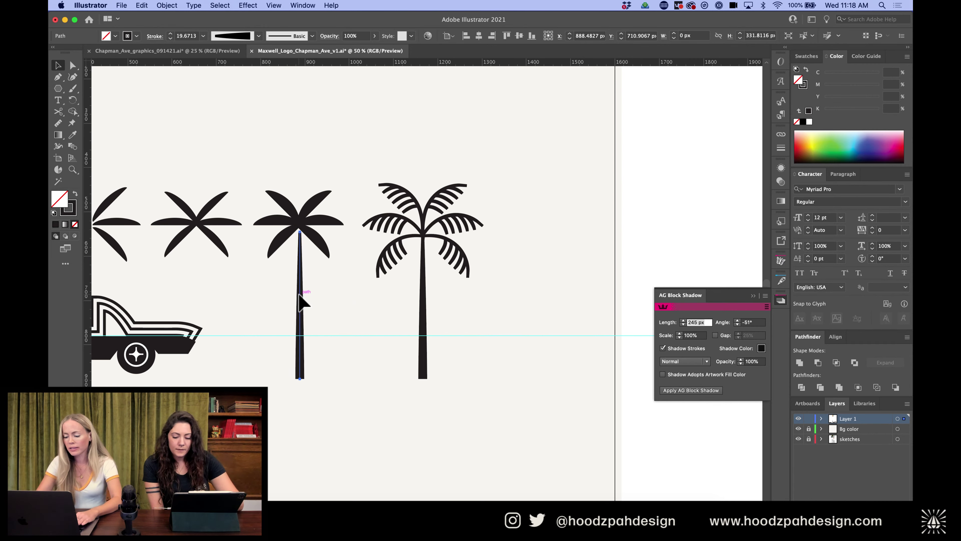
key(super+equal)
key(Left)
key(Left)
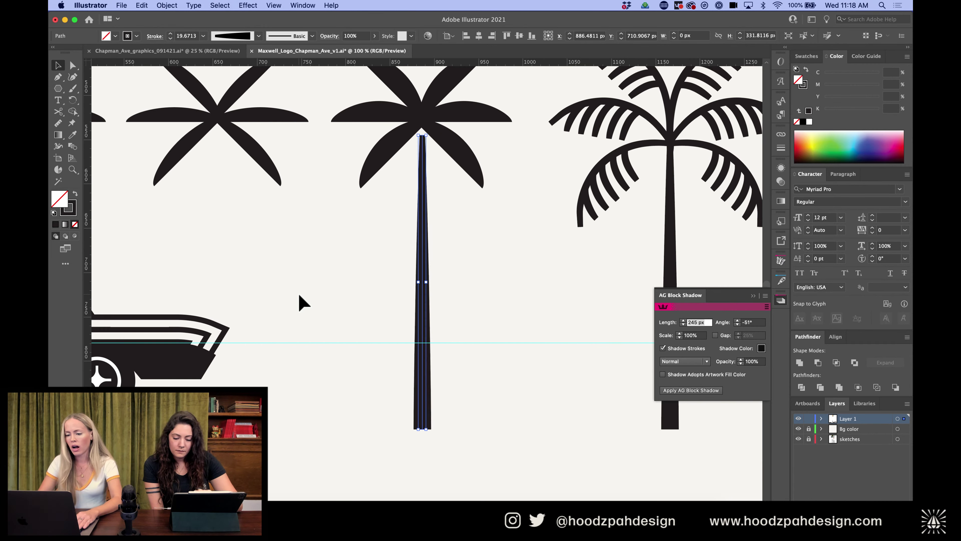
Extend the copied trunk's upper anchor point upward so it reaches the center of the third palm's fronds
key(a)
click(372, 96)
click(470, 178)
drag(422, 142, 423, 107)
click(480, 282)
key(super+minus)
key(super+minus)
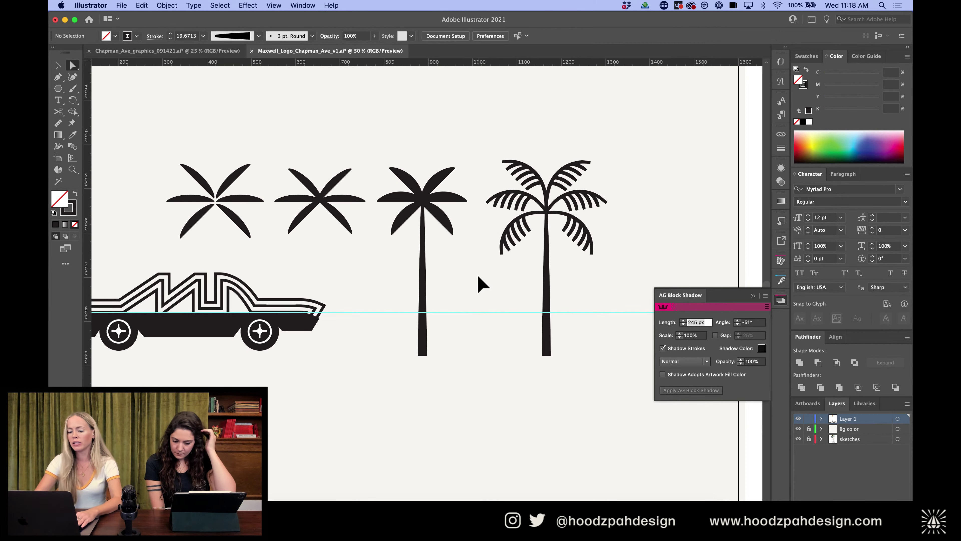
key(v)
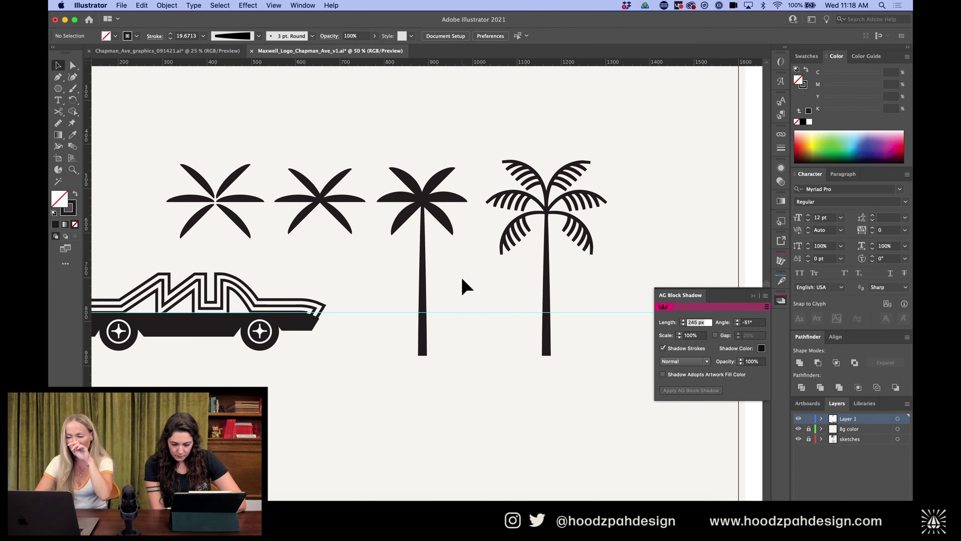
Compare the four palm variations with one another and with the car artwork
key(super+equal)
key(super+equal)
key(super+equal)
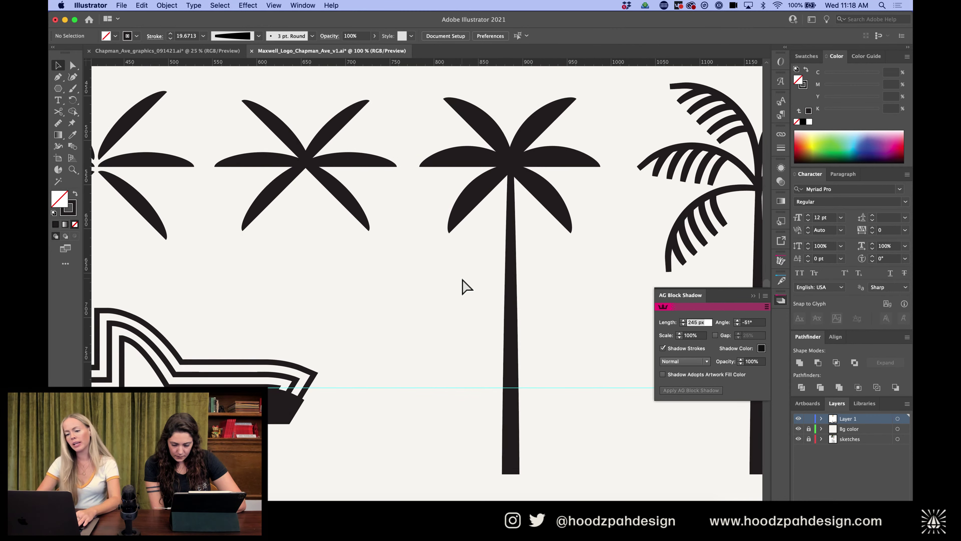
key(super+minus)
key(super+minus)
key(super+minus)
key(super+minus)
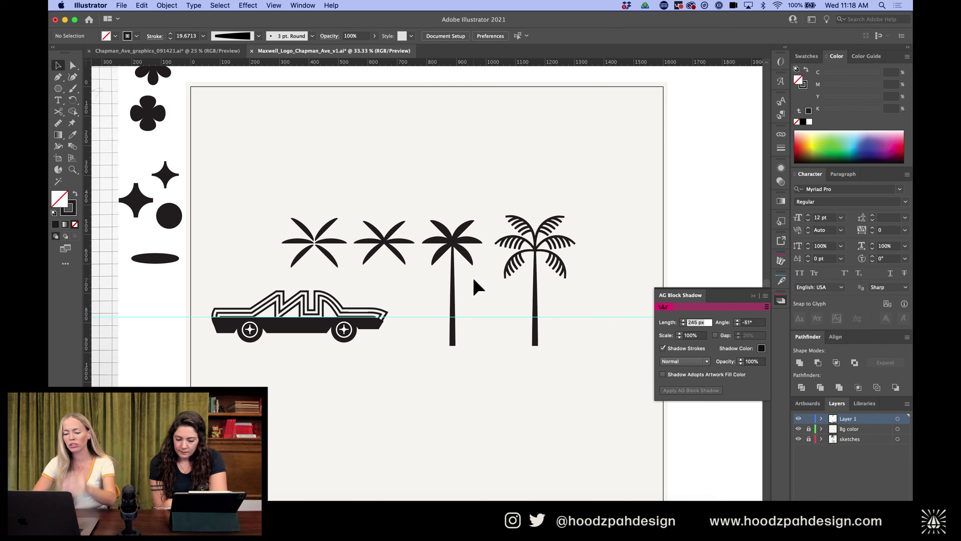
click(445, 287)
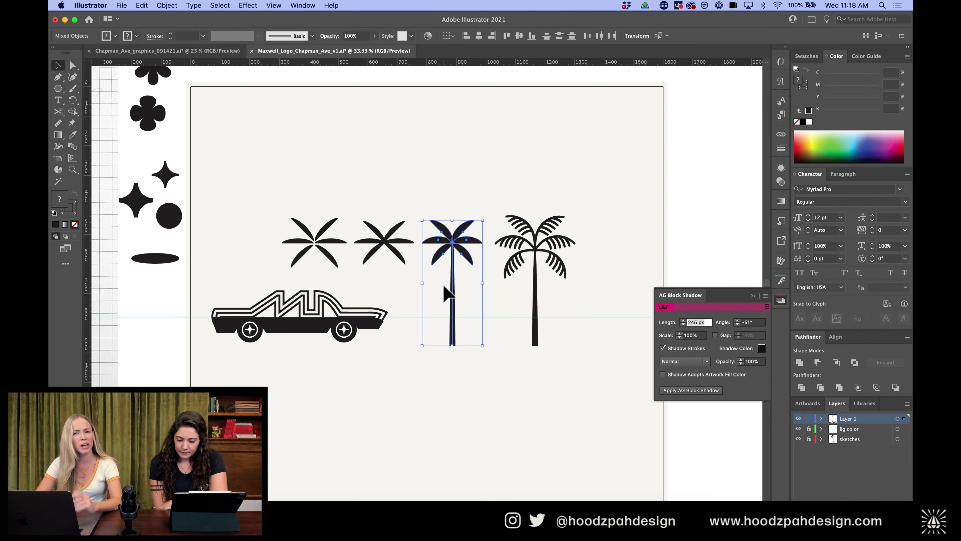
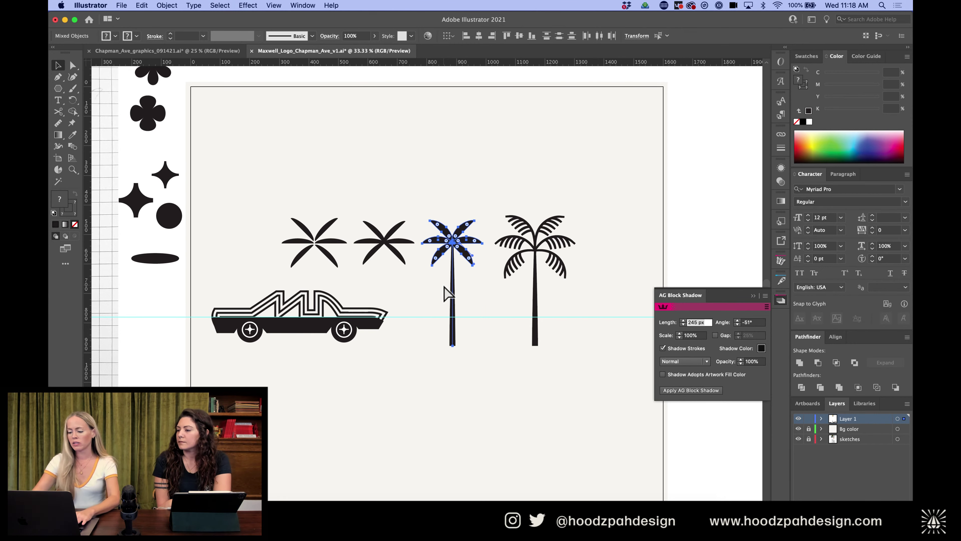
key(super+equal)
key(super+equal)
click(399, 316)
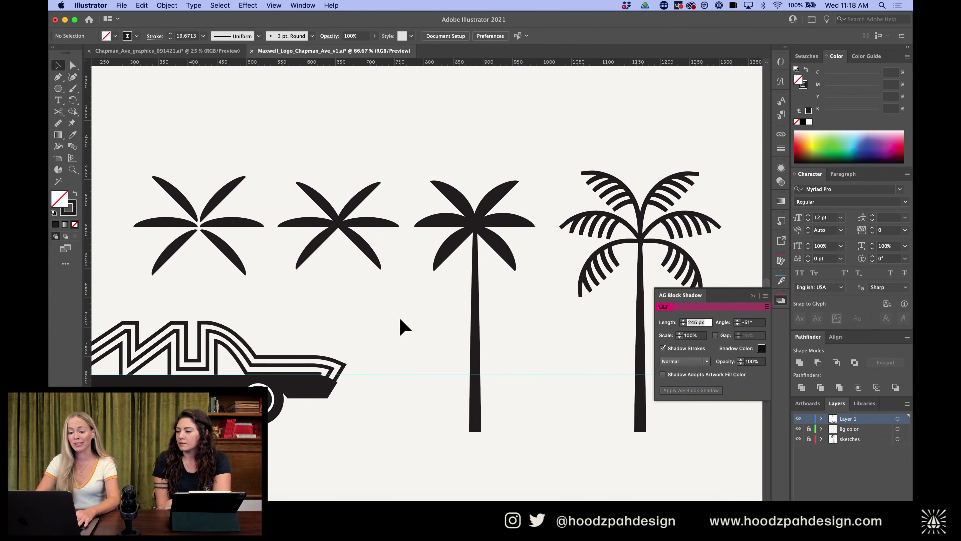
scroll(399, 317, down, 2)
scroll(399, 317, left, 2)
key(super+minus)
key(super+minus)
key(super+minus)
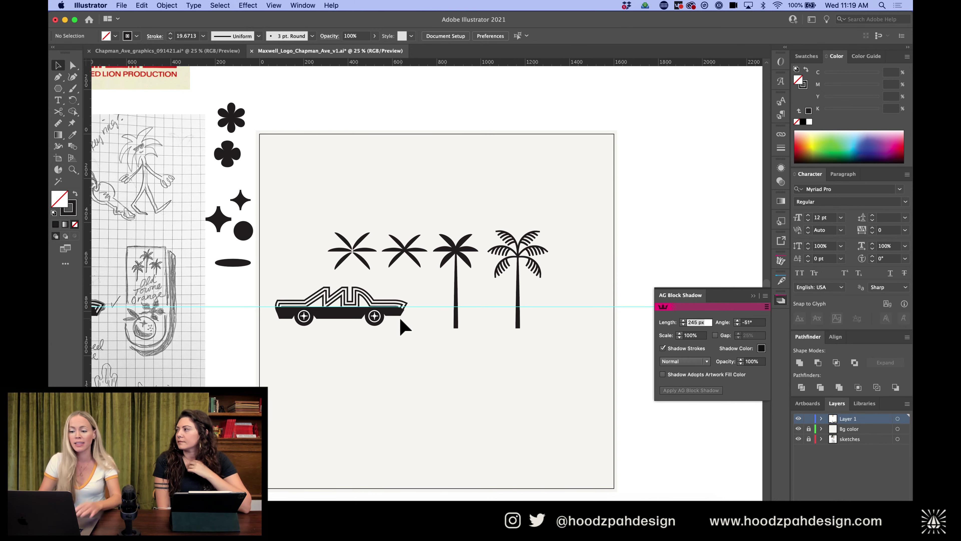
key(super+equal)
key(super+equal)
scroll(400, 317, left, 2)
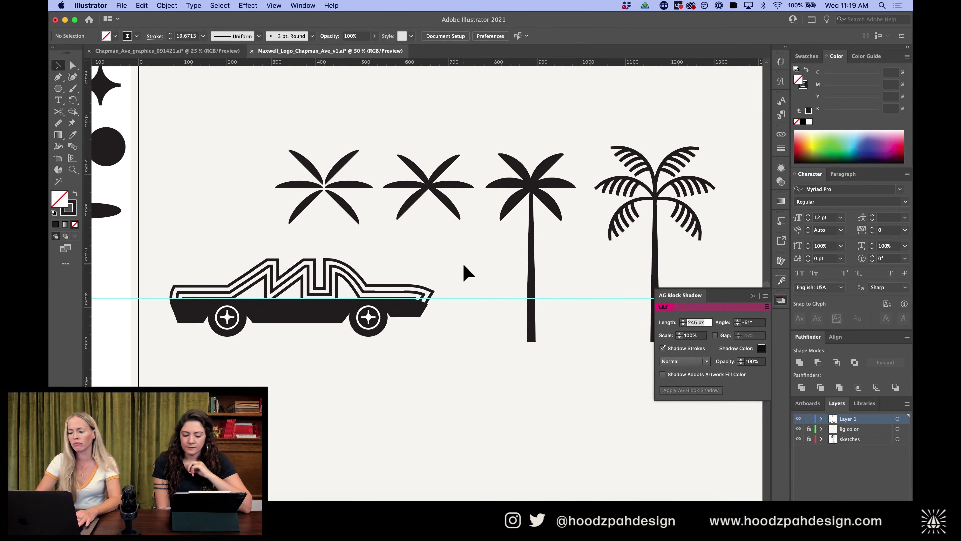
click(538, 180)
click(491, 279)
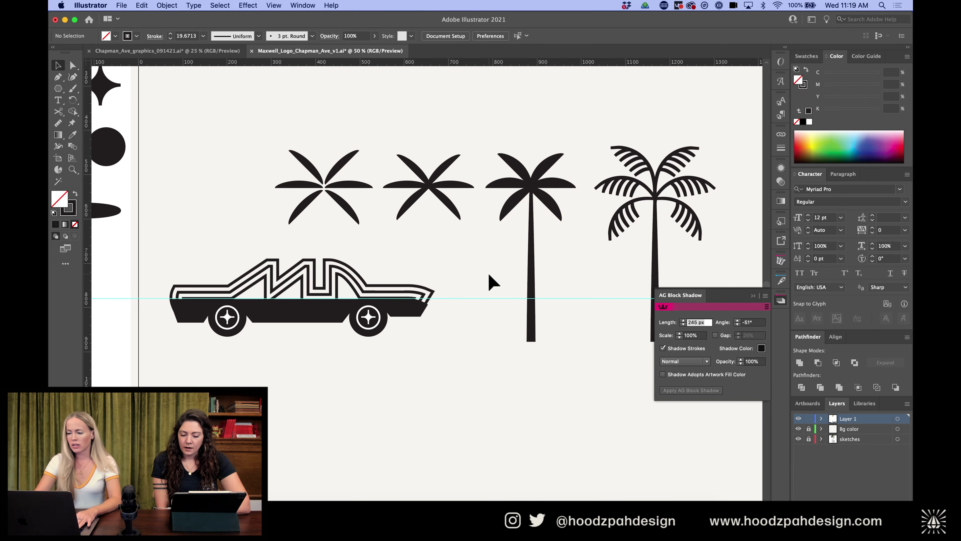
key(super+minus)
key(super+minus)
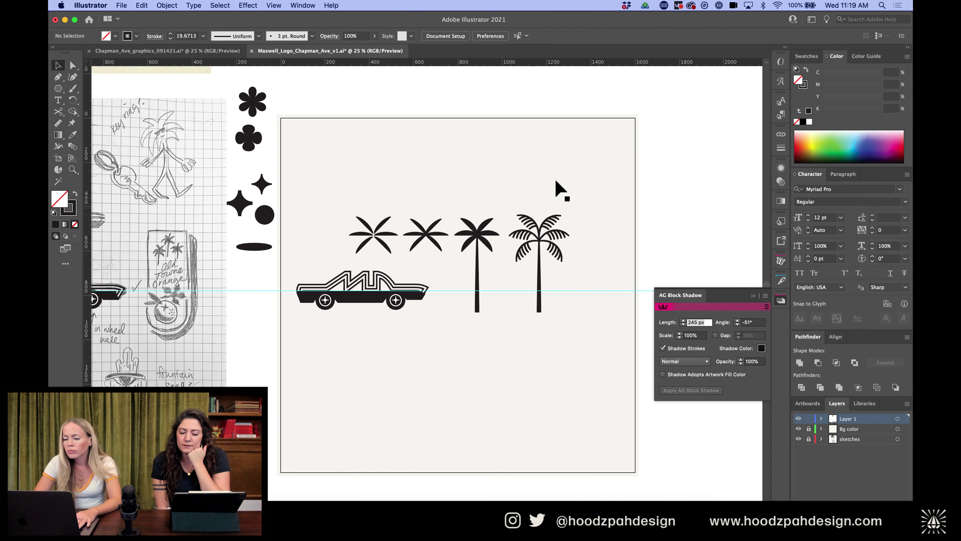
Try to scale the four palm designs down together
drag(587, 168, 348, 258)
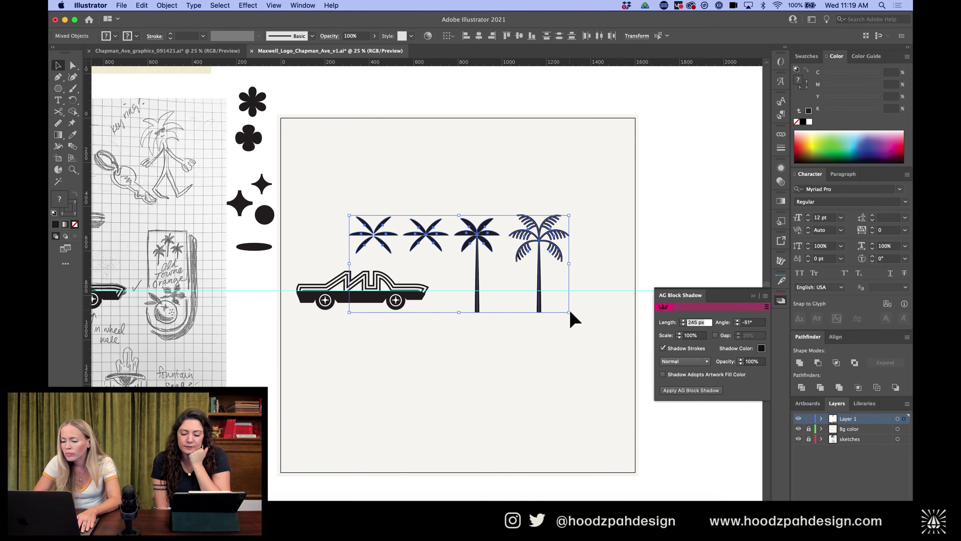
drag(569, 312, 515, 294)
key(super+equal)
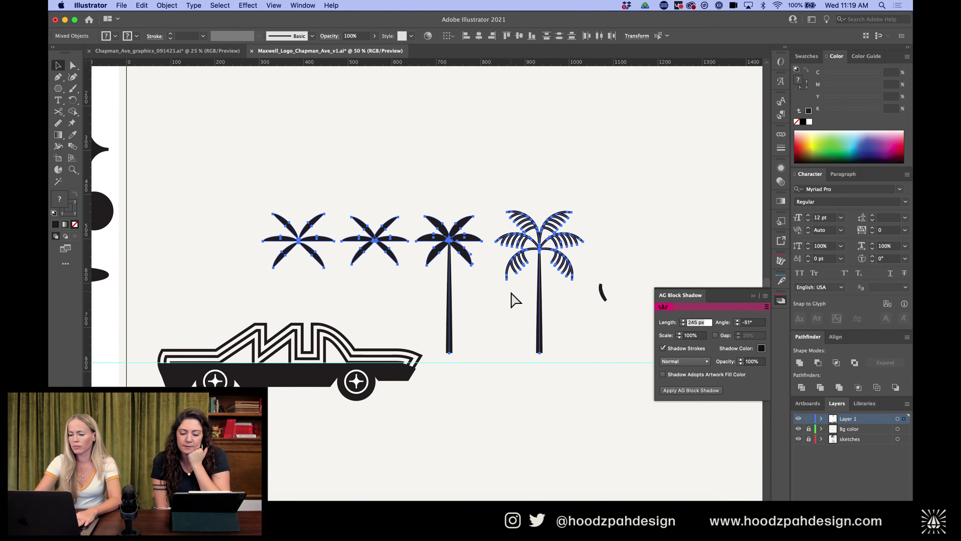
key(super+z)
key(super+shift+z)
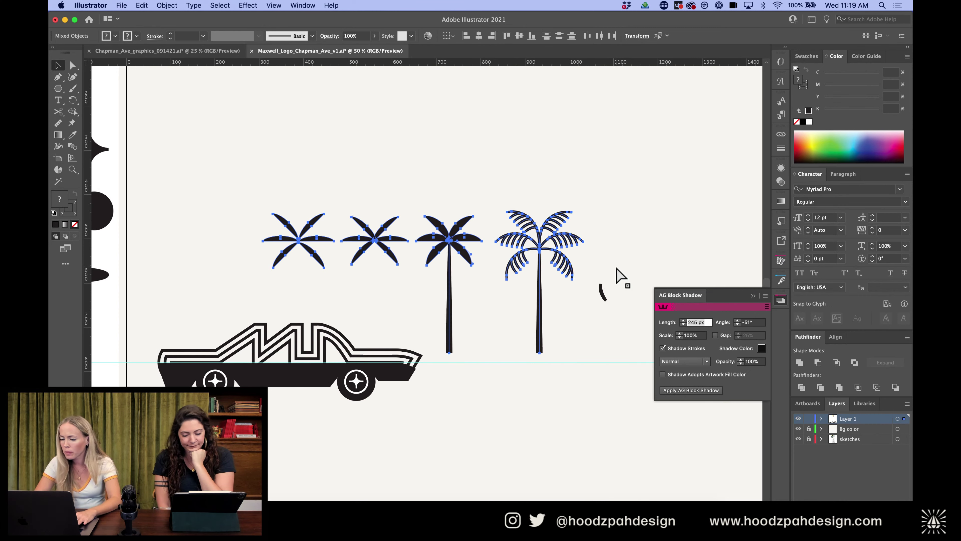
key(super+z)
Delete the ungrouped leaflet stroke from the detailed palm's lower-left frond
click(613, 299)
click(613, 299)
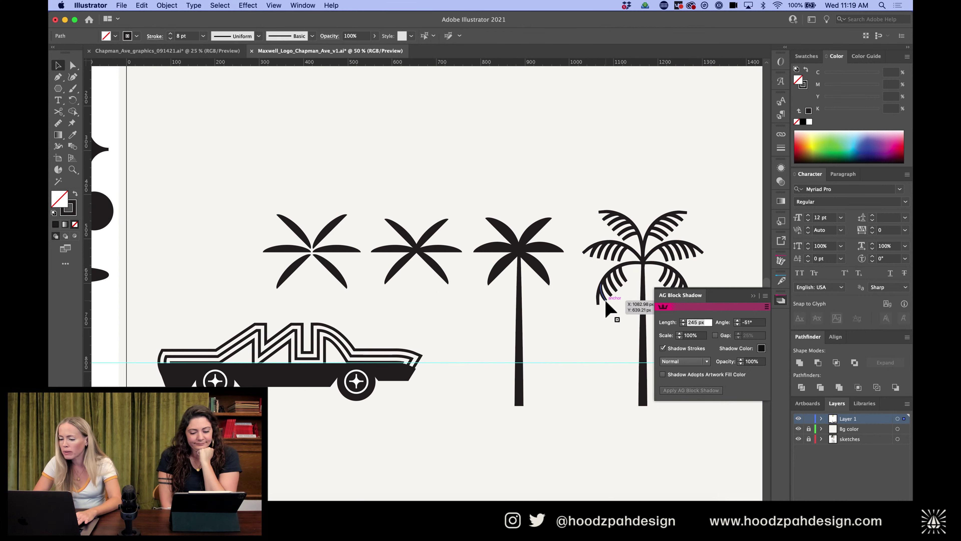
key(super+equal)
key(super+equal)
key(super+equal)
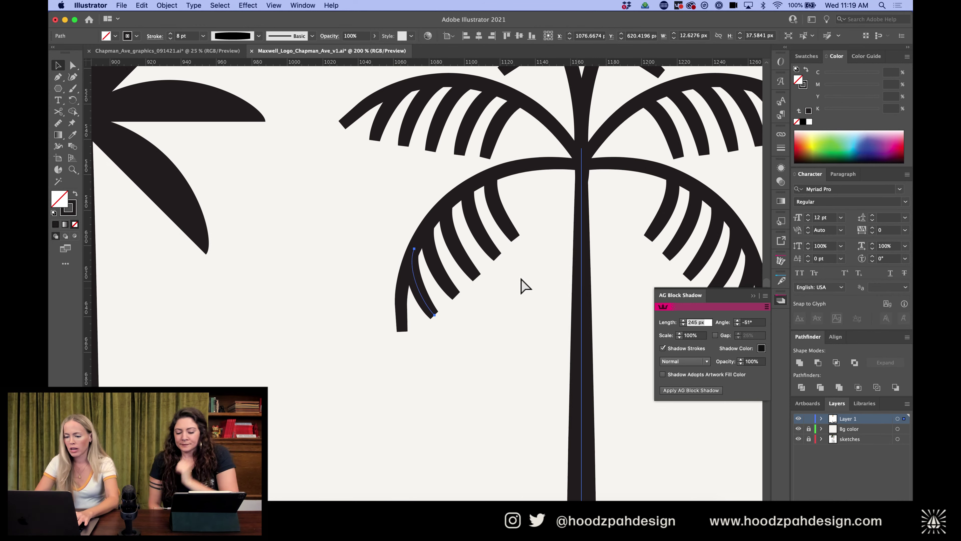
click(445, 280)
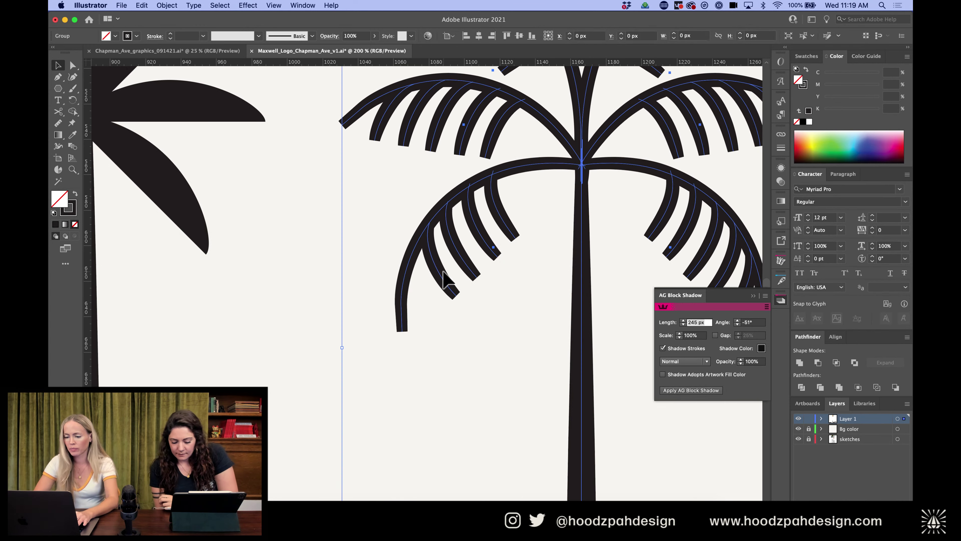
click(449, 358)
key(super+minus)
key(super+minus)
key(super+minus)
key(super+minus)
key(super+minus)
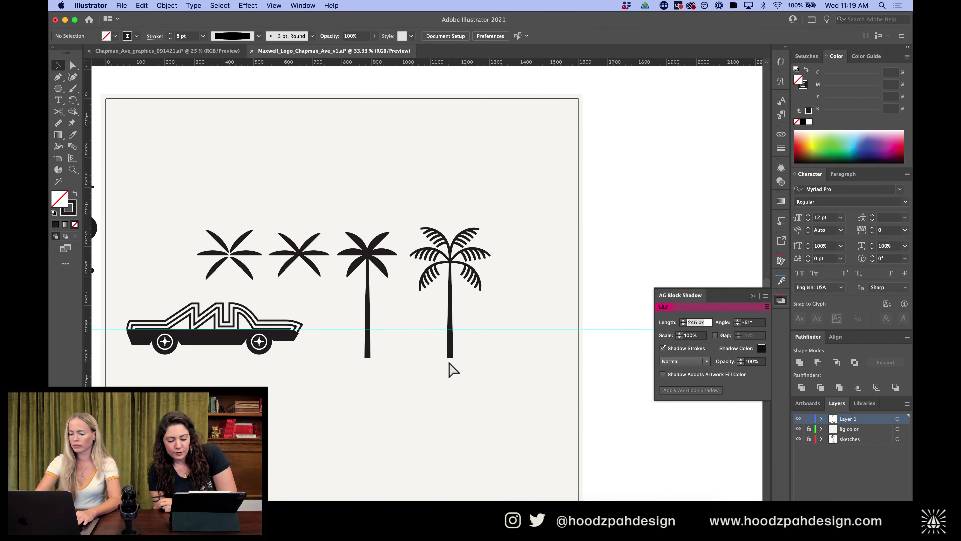
Group the third palm's solid fronds with its trunk
scroll(483, 255, left, 5)
scroll(483, 255, down, 1)
click(475, 240)
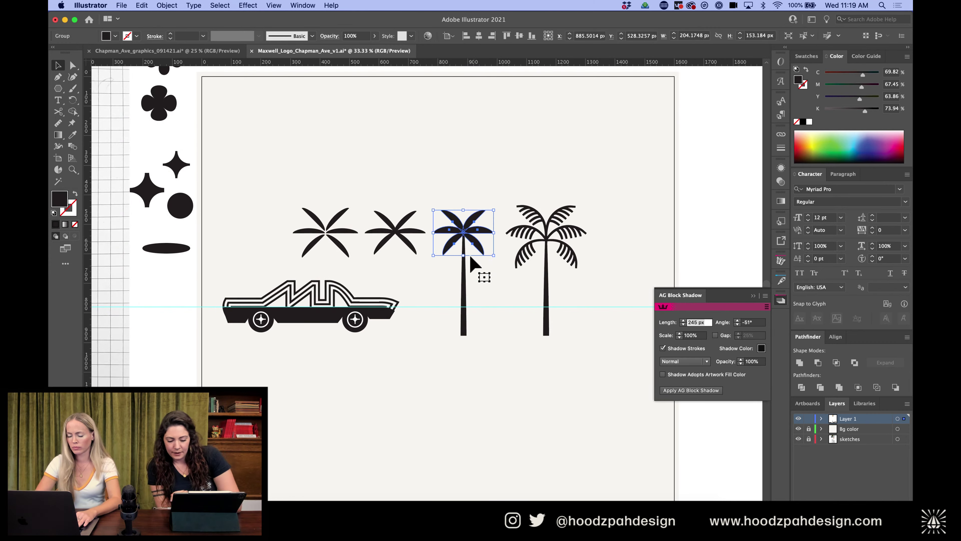
click(463, 276)
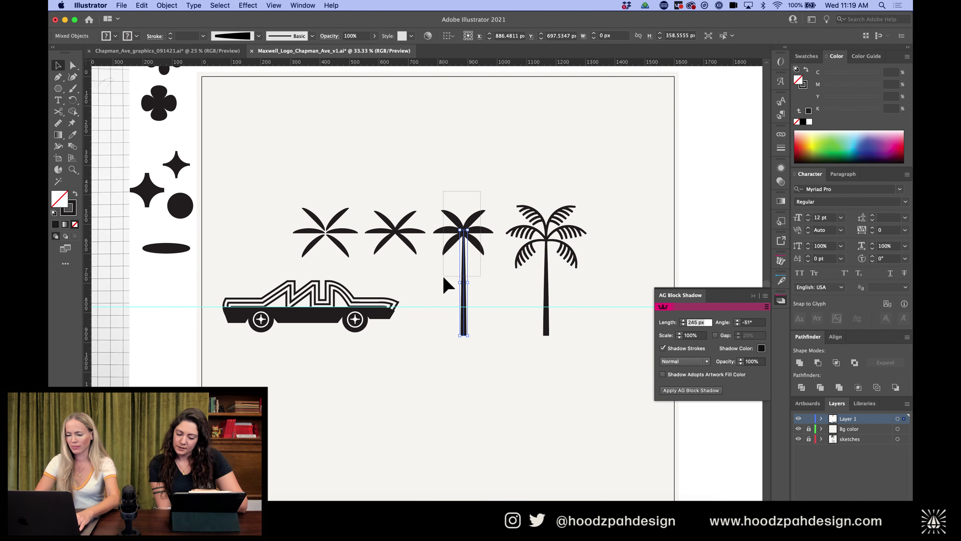
drag(445, 281, 496, 296)
click(469, 282)
scroll(470, 282, left, 5)
scroll(469, 282, down, 1)
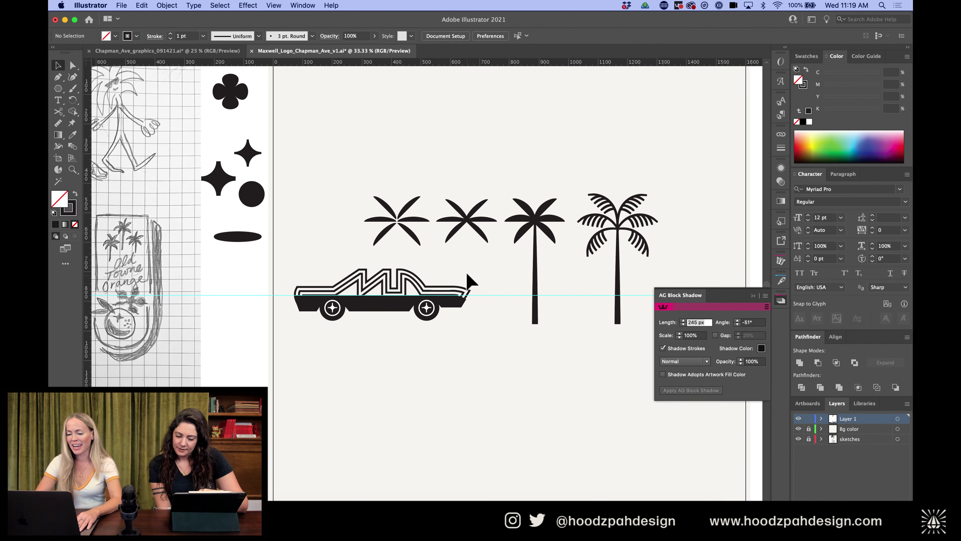
Move the two trunkless palm heads off the artboard, past its right edge
drag(379, 240, 484, 229)
scroll(483, 229, right, 7)
scroll(484, 229, up, 2)
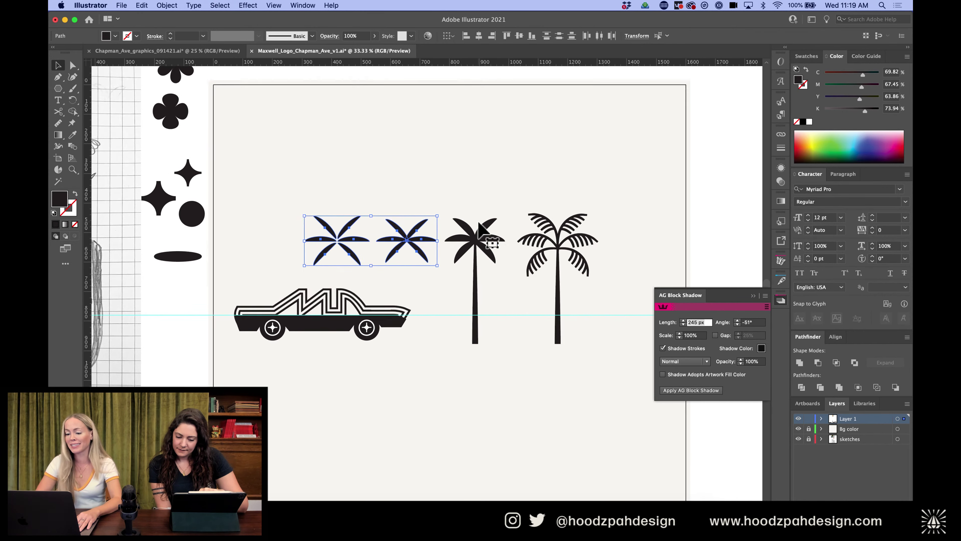
drag(373, 253, 746, 184)
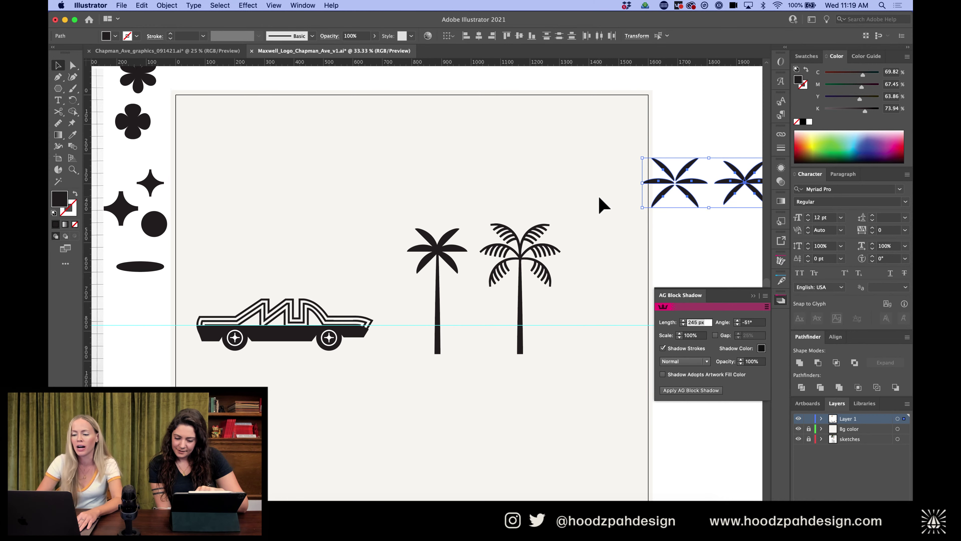
drag(663, 170, 686, 170)
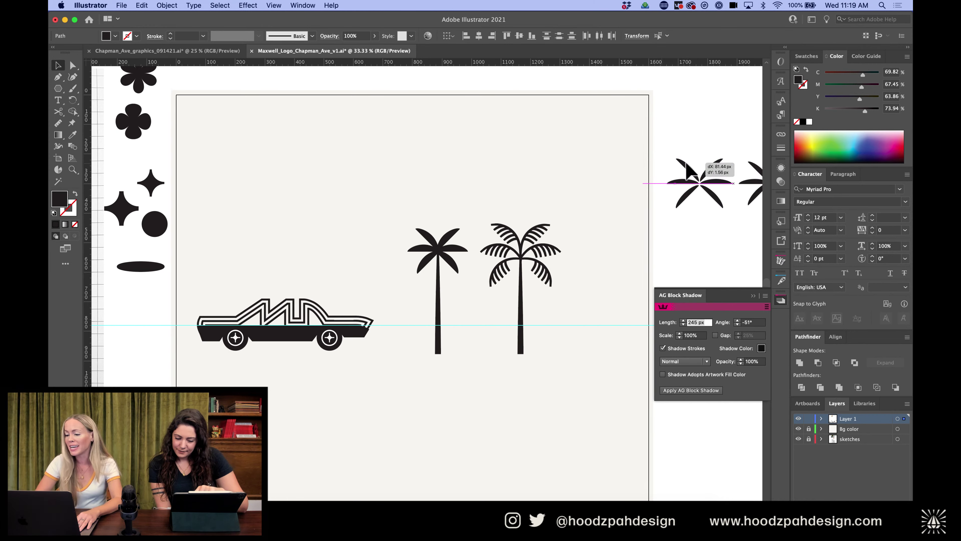
Place the grouped solid palm above the right half of the car
click(530, 178)
drag(457, 213, 337, 258)
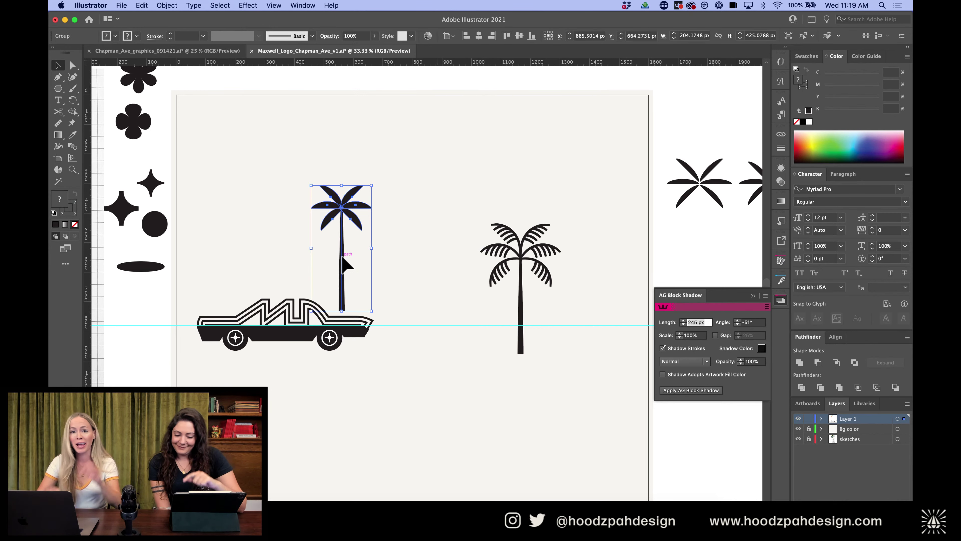
key(super+equal)
key(super+equal)
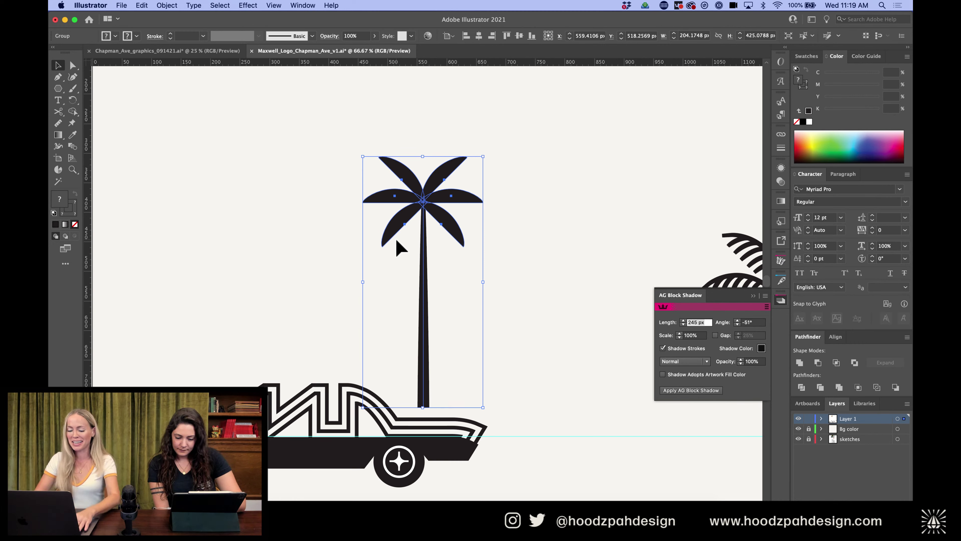
Shorten the solid palm's trunk by lowering all frond anchor points, leaving the palm about 355 px tall
key(a)
drag(515, 122, 343, 279)
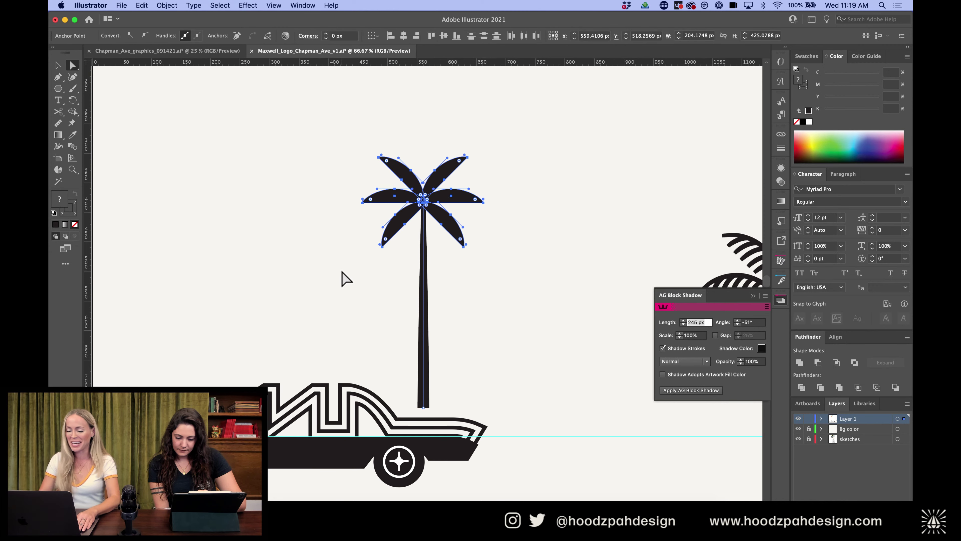
key(shift+Down)
key(shift+Down)
key(shift+Down)
key(shift+Down)
key(shift+Down)
key(shift+Down)
key(shift+Down)
key(shift+Down)
key(shift+Down)
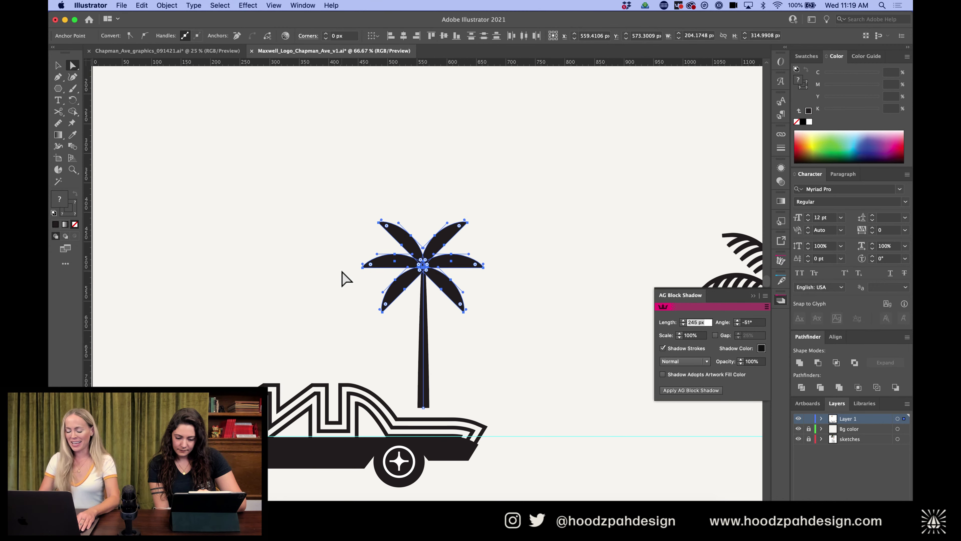
key(v)
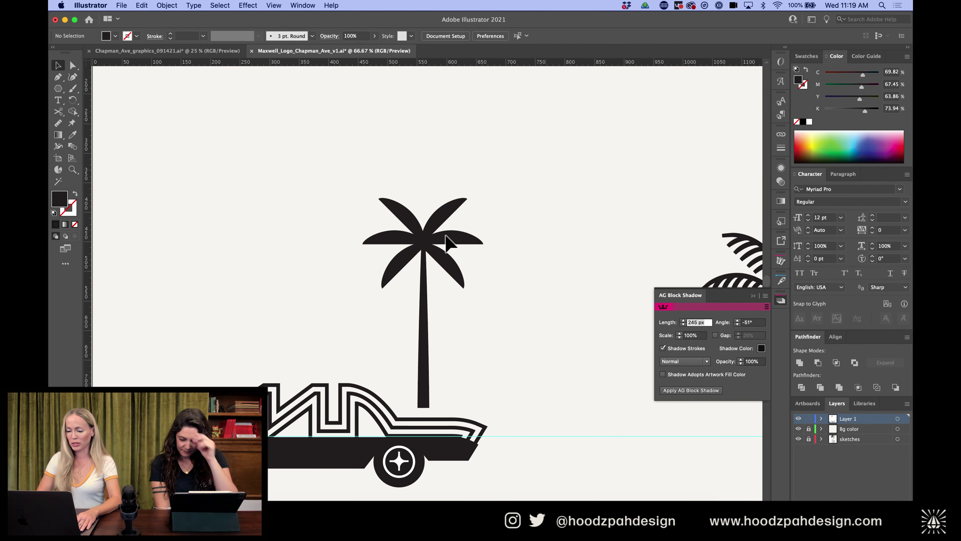
Move the line-frond palm closer to the solid palm, just past the front of the car
scroll(483, 233, down, 5)
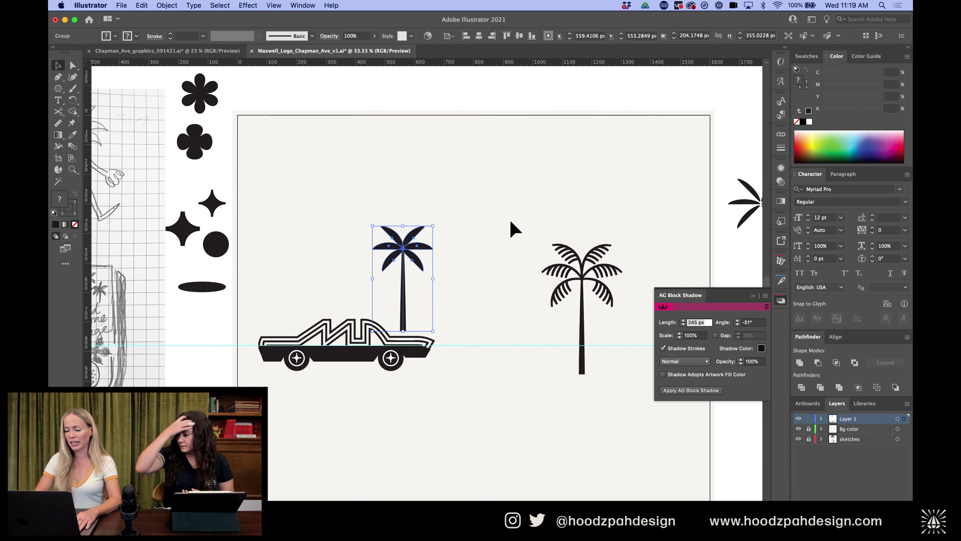
click(436, 270)
scroll(439, 277, up, 2)
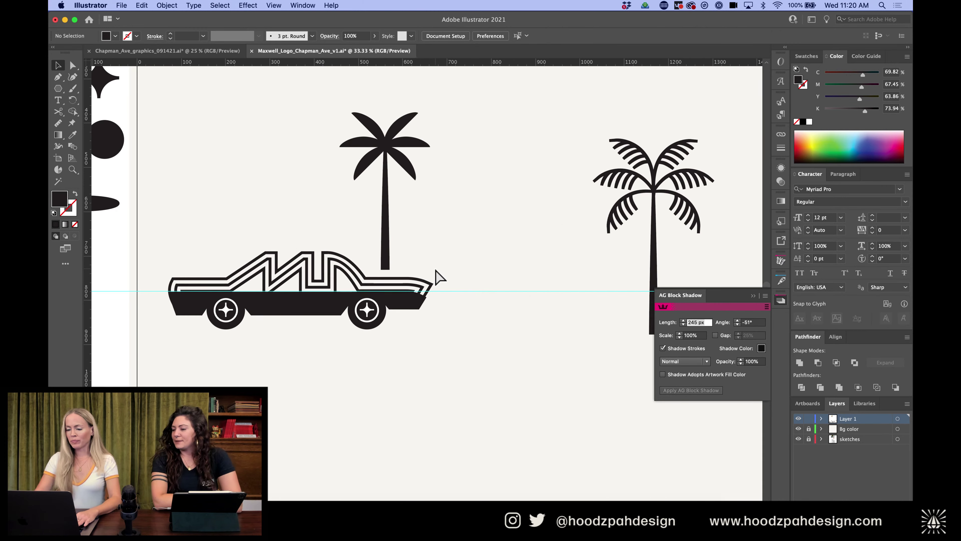
click(646, 200)
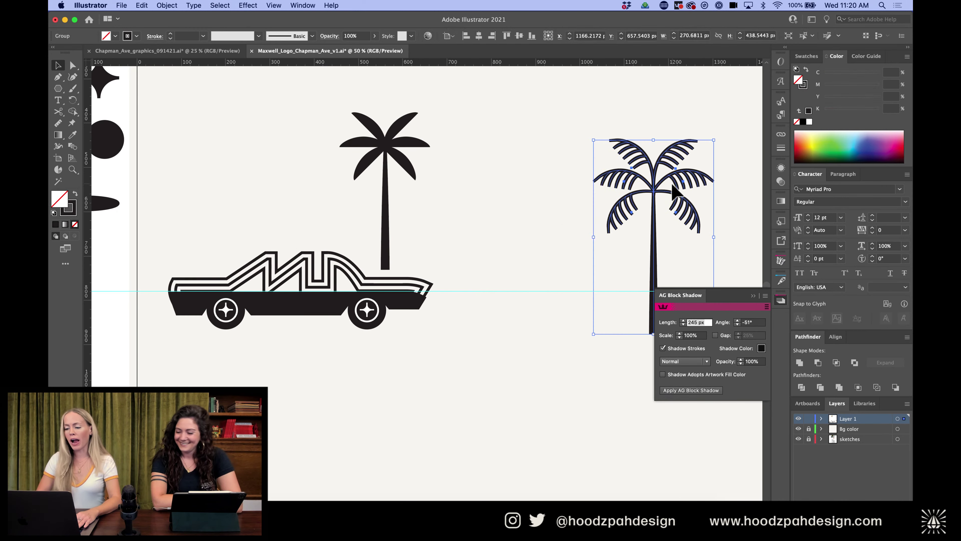
drag(673, 185, 565, 152)
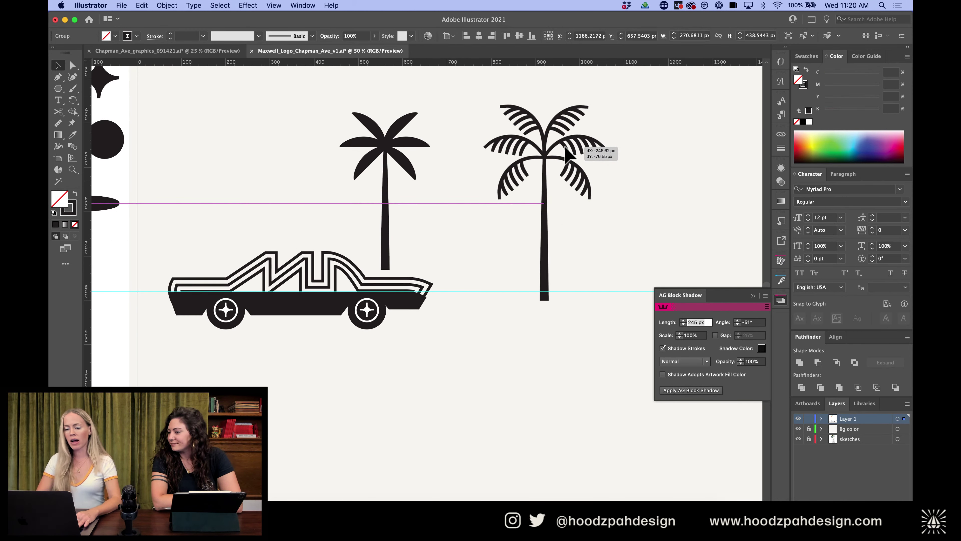
Review the spare palm heads, the solid palm over the car and the reference logos beside the artboard
scroll(566, 154, left, 3)
scroll(566, 154, right, 10)
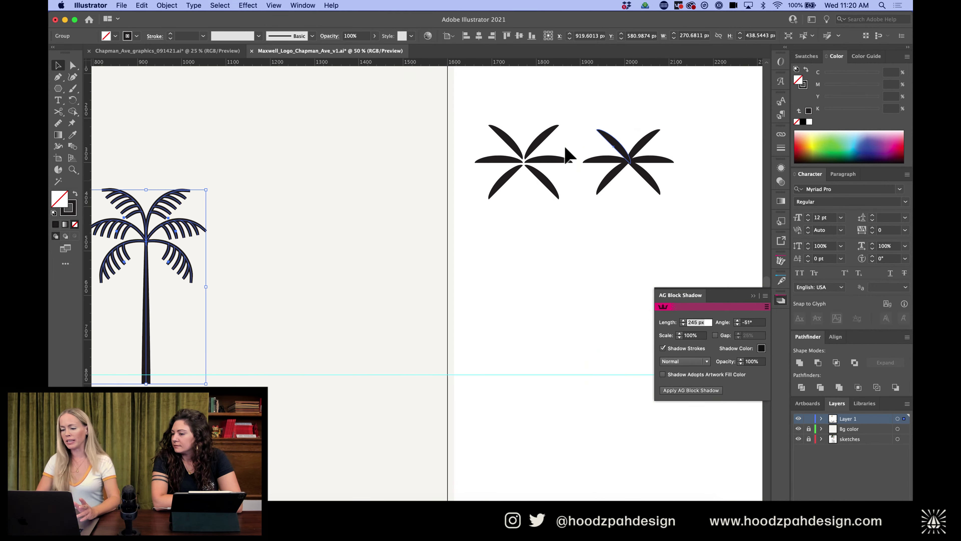
scroll(569, 154, left, 7)
scroll(568, 155, up, 2)
scroll(568, 153, left, 4)
scroll(567, 154, down, 2)
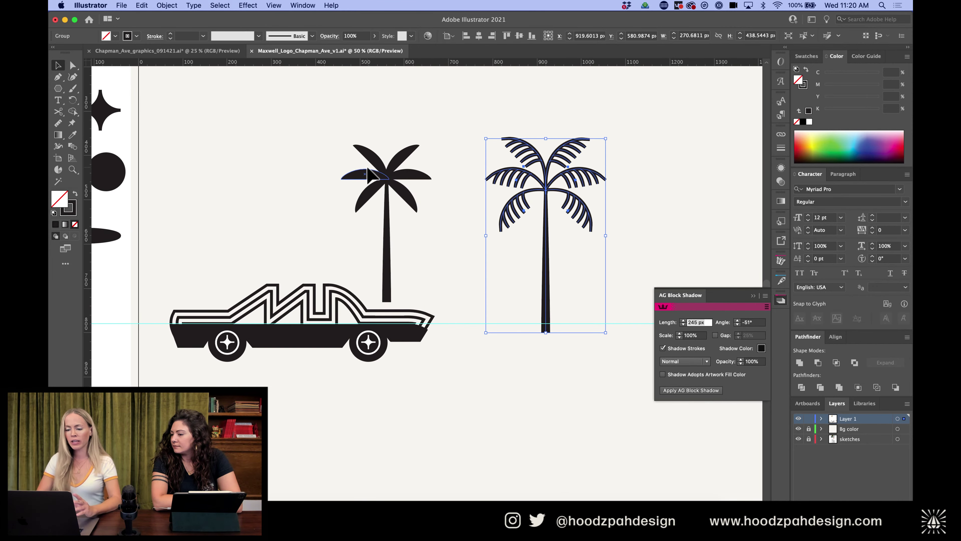
click(369, 175)
key(super+minus)
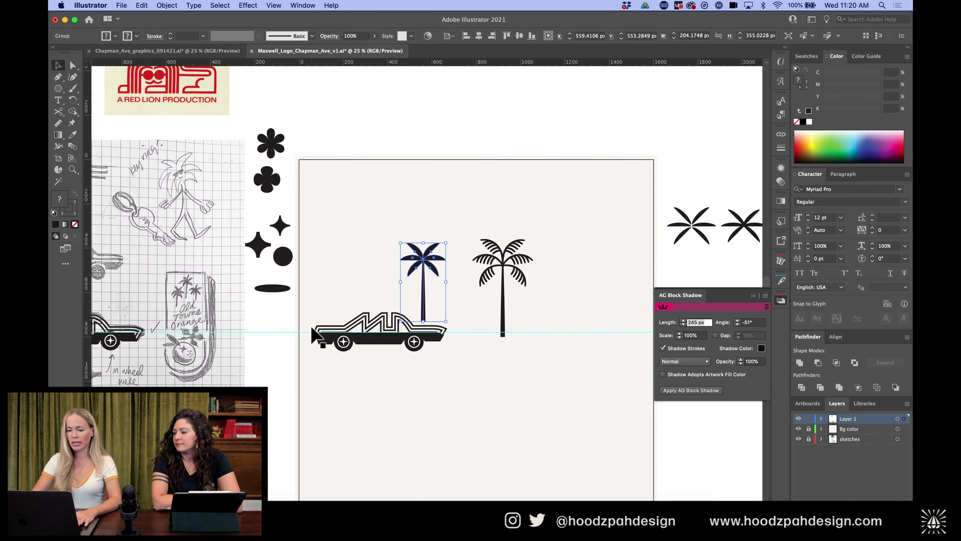
scroll(313, 334, up, 4)
scroll(313, 334, left, 2)
scroll(288, 154, up, 3)
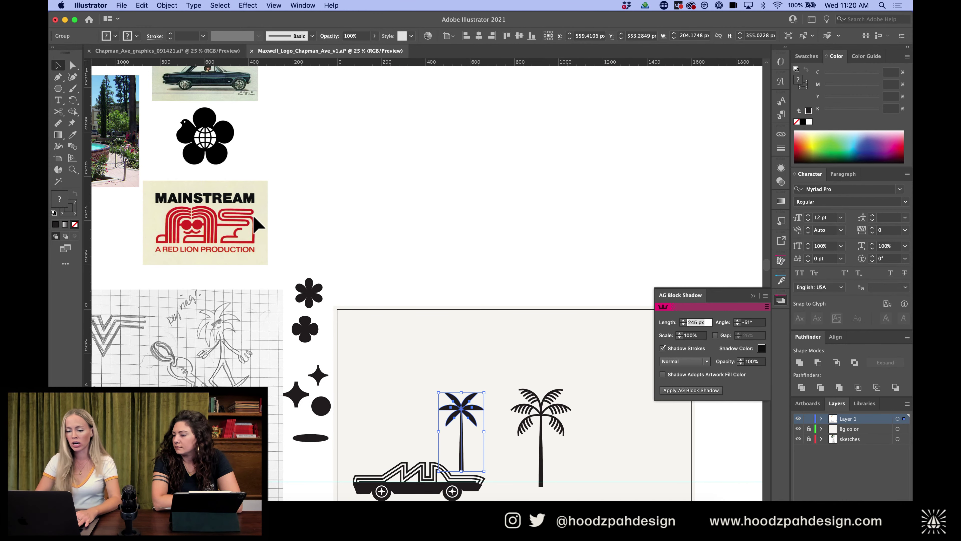
scroll(381, 268, down, 5)
Duplicate the line-frond palm horizontally to its right
click(525, 309)
scroll(526, 308, right, 3)
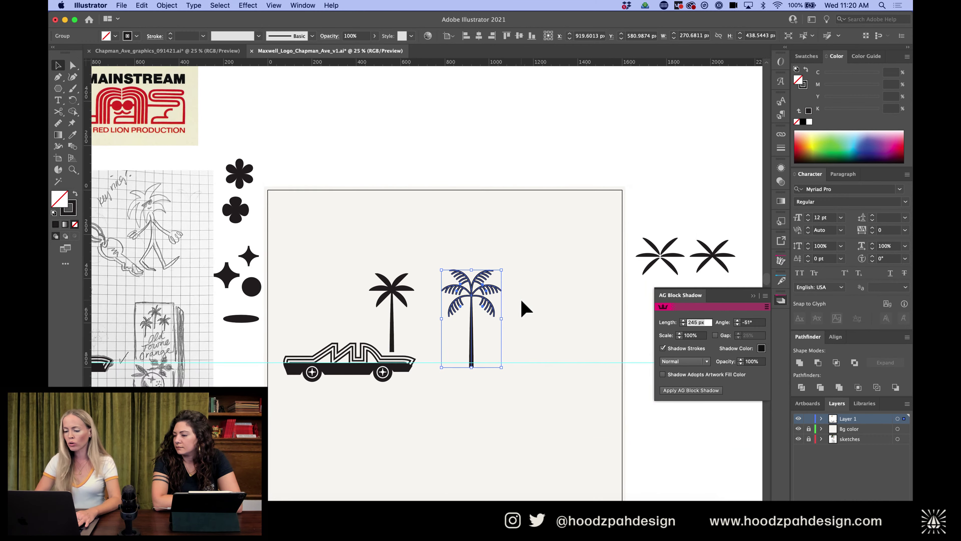
drag(473, 297, 569, 297)
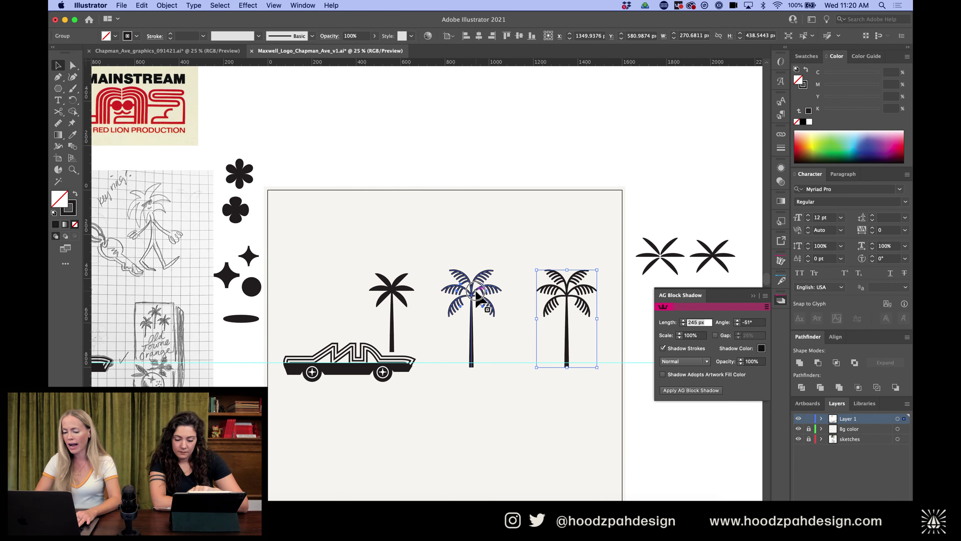
Inside the original line-frond palm's group, set the stroke width profile of all fronds to Uniform, leaving out the trunk
click(477, 297)
key(super+equal)
key(super+equal)
key(super+equal)
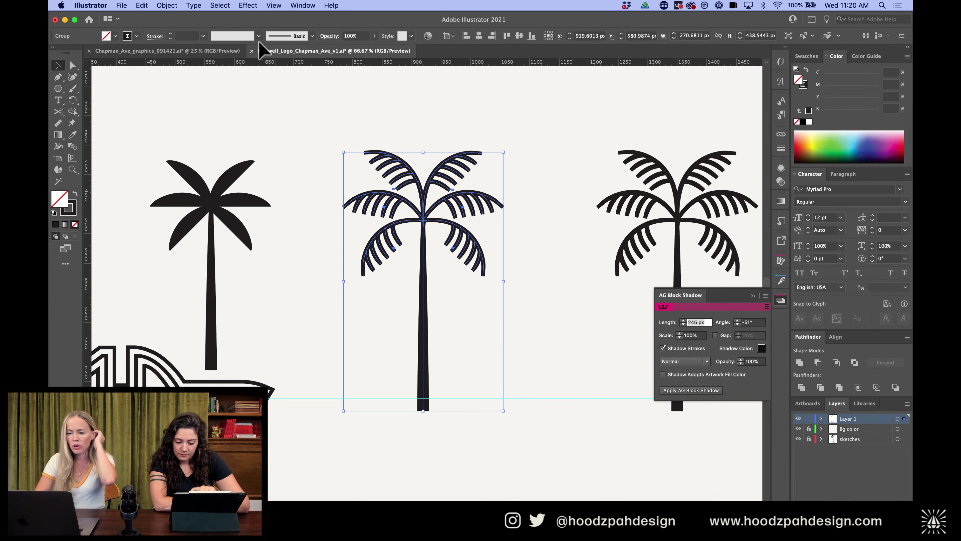
click(259, 37)
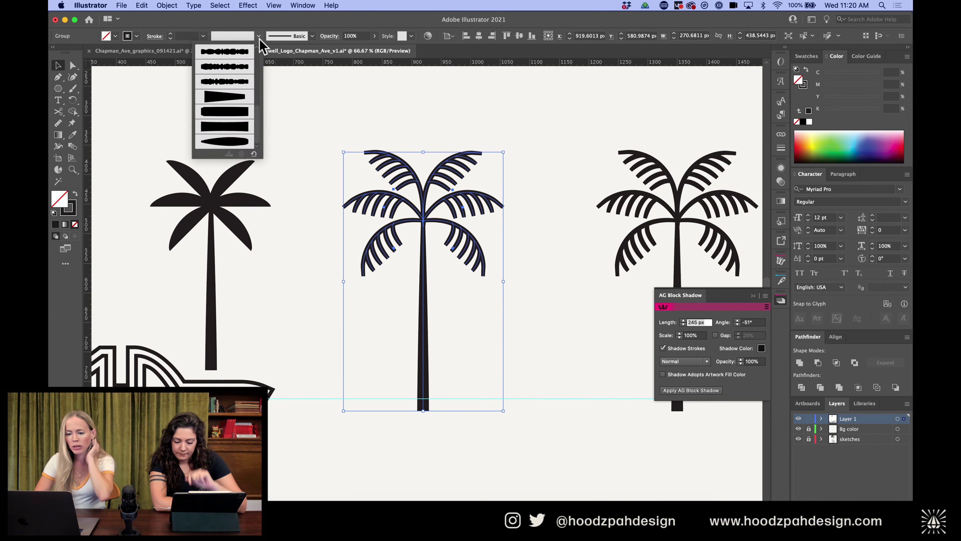
click(382, 121)
double_click(439, 188)
key(super+a)
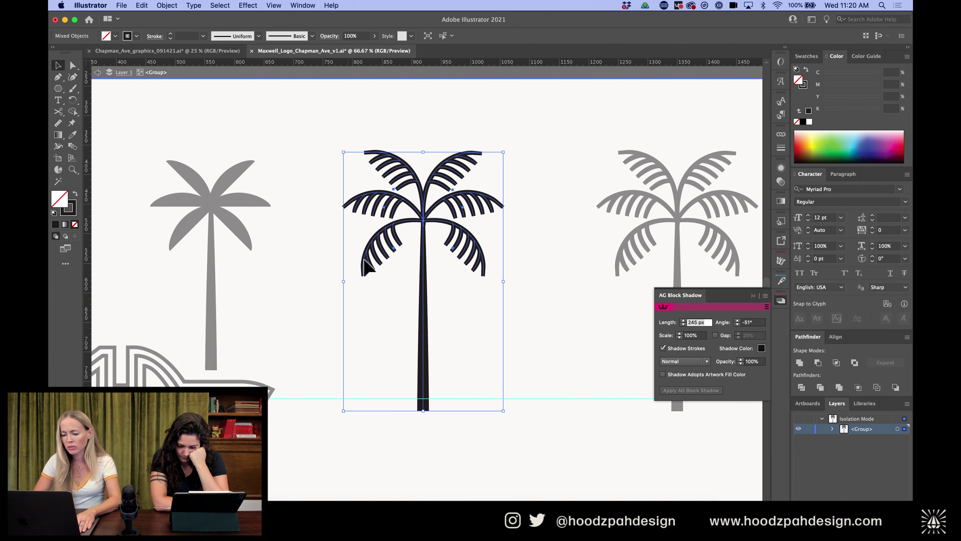
shift+click(424, 291)
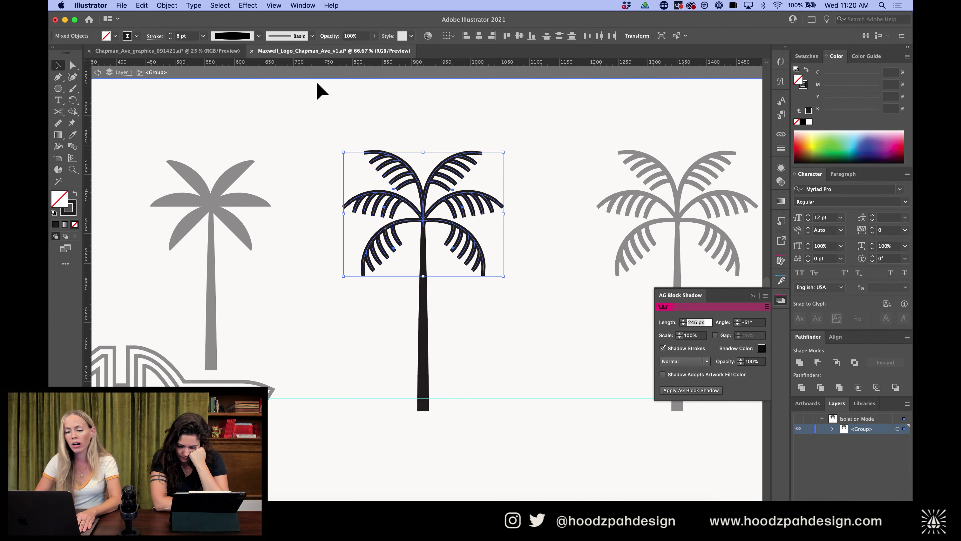
click(247, 36)
scroll(232, 80, up, 5)
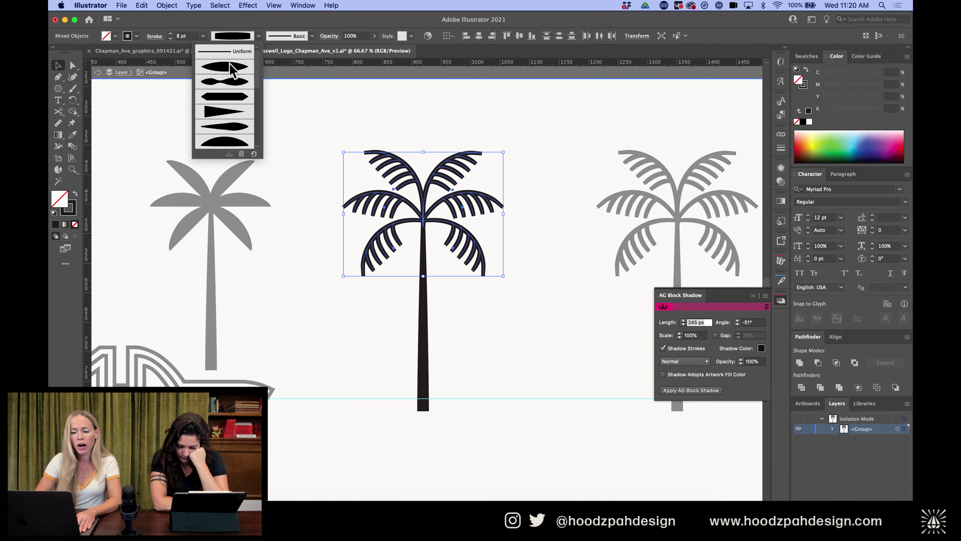
click(231, 61)
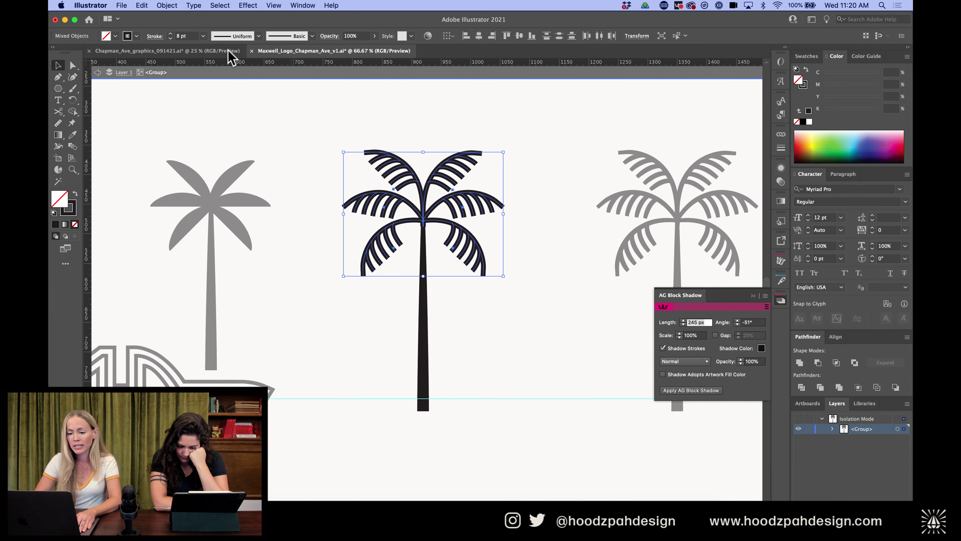
double_click(471, 127)
Scale the original line-frond palm down proportionally to about 214 × 346 px, keeping its base in place
key(super+minus)
key(super+minus)
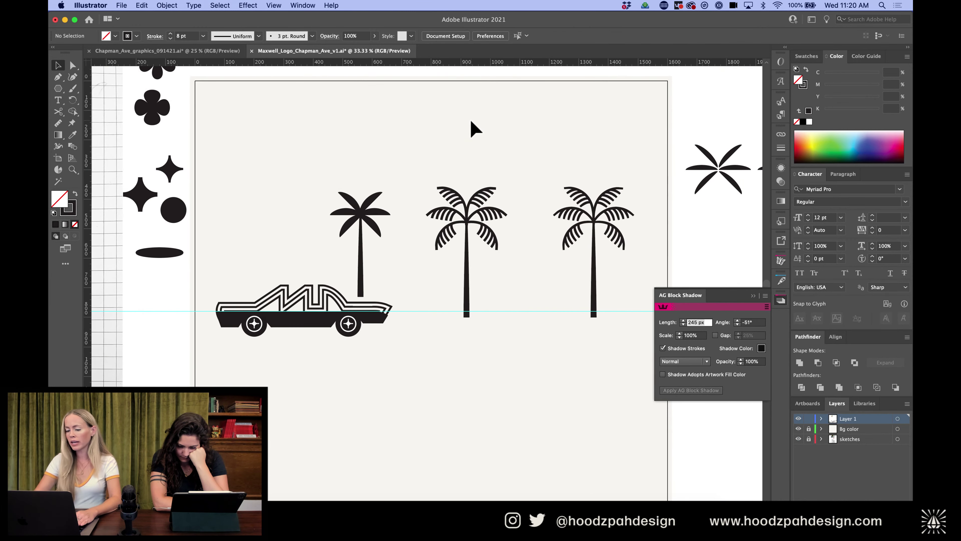
key(super+equal)
click(506, 179)
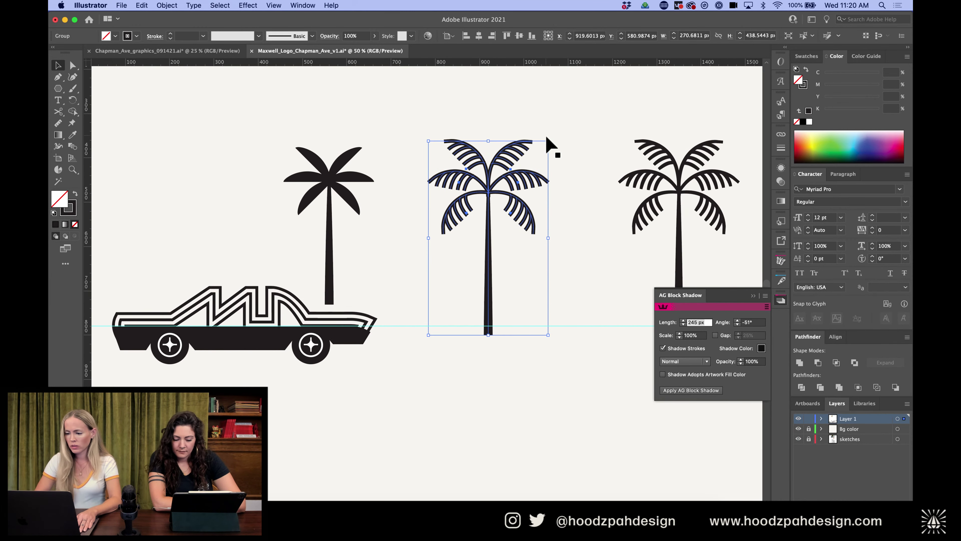
drag(548, 141, 397, 289)
Match the reduced palm's frond strokes to the car's 6 pt line using the Eyedropper, excluding the trunk
double_click(447, 236)
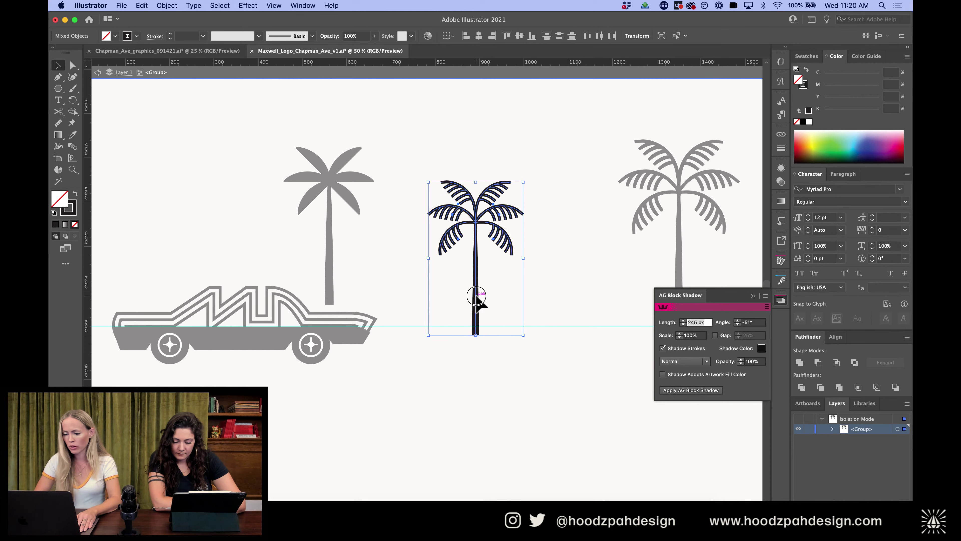
shift+click(476, 299)
key(i)
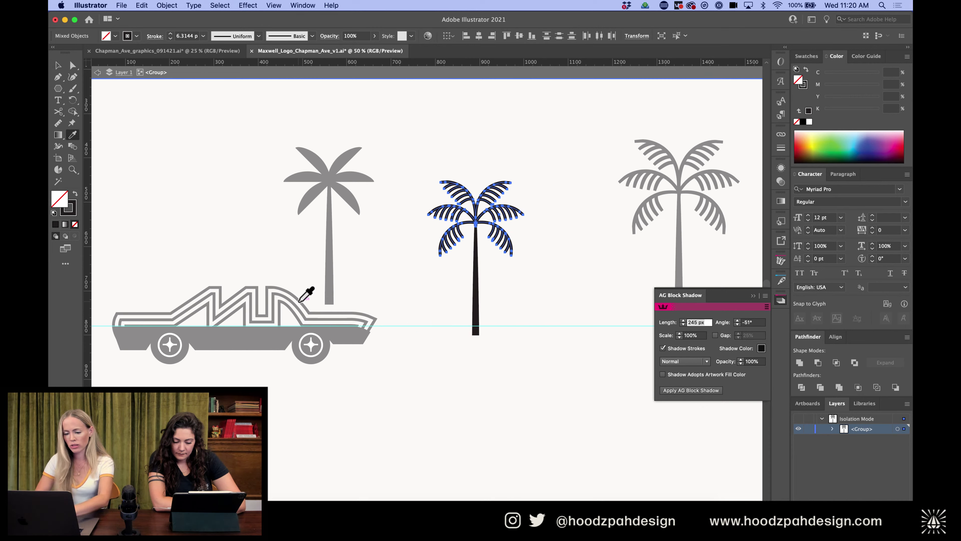
click(299, 301)
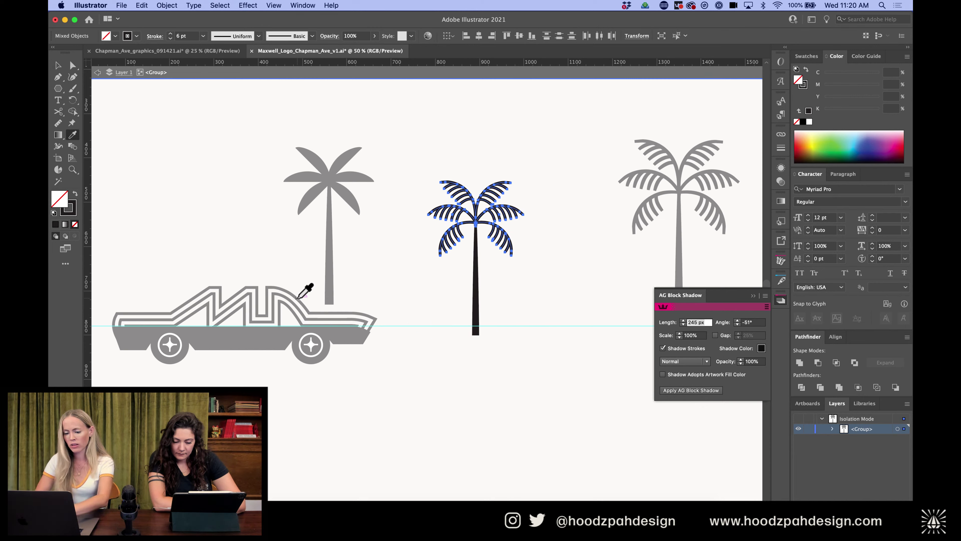
key(v)
double_click(364, 275)
Try the reduced line-frond palm directly beside the solid palm, with their fronds overlapping near the front of the car
key(super+minus)
key(super+minus)
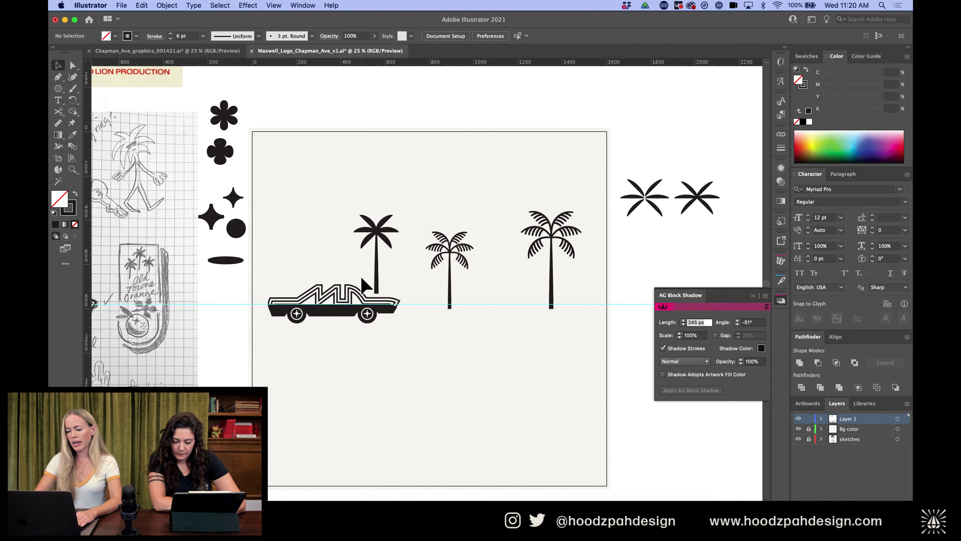
click(454, 262)
drag(455, 262, 423, 261)
key(super+equal)
key(super+equal)
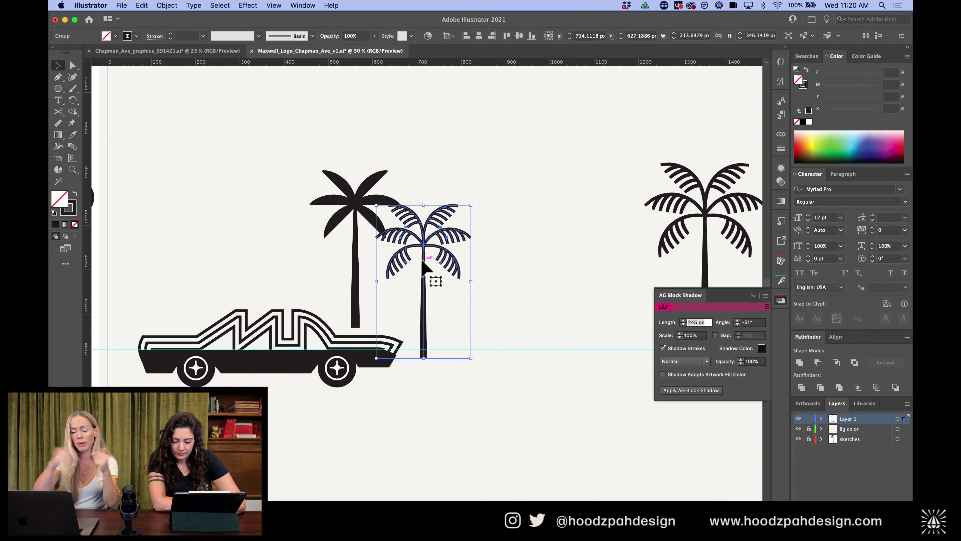
key(super+equal)
key(super+equal)
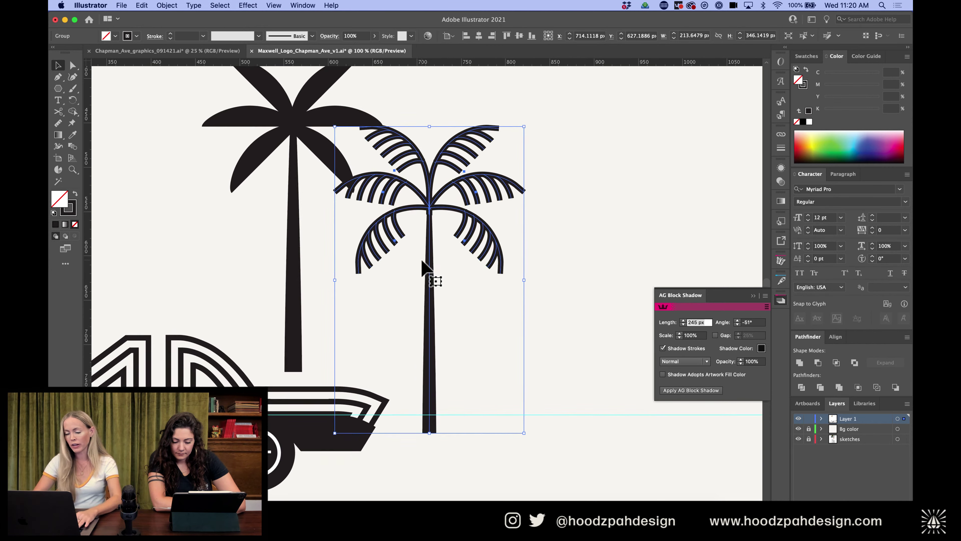
Move the reduced line-frond palm away to the right, clear of the solid palm and the car
scroll(369, 146, left, 3)
click(369, 145)
key(super+minus)
key(super+minus)
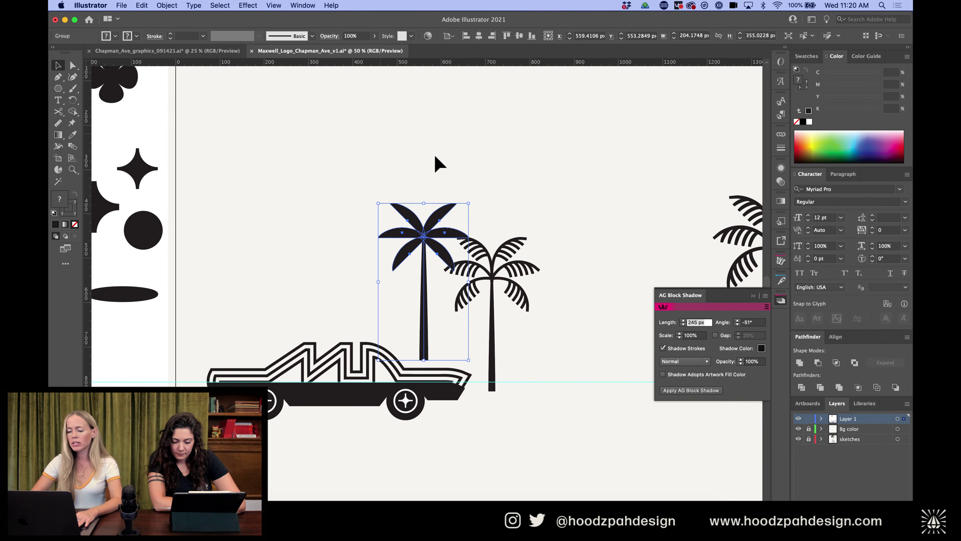
drag(494, 261, 609, 255)
Examine the solid palm and its placement above the car
click(438, 242)
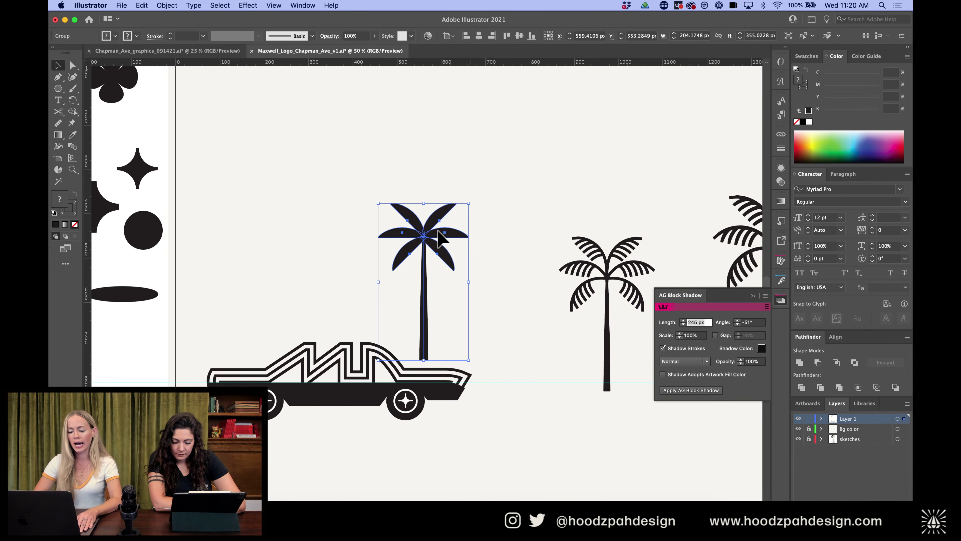
key(super+equal)
key(super+equal)
scroll(514, 250, down, 3)
key(super+minus)
key(super+minus)
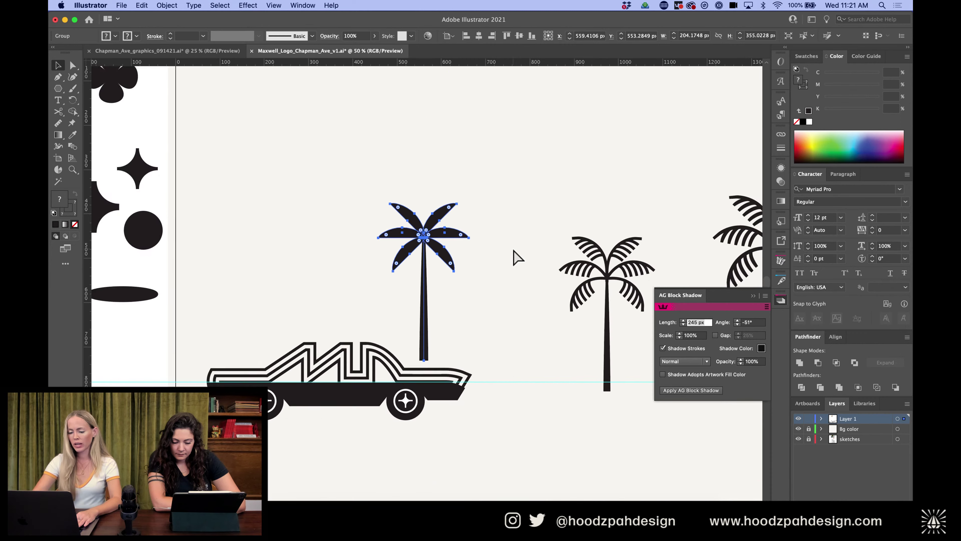
key(super+minus)
scroll(515, 256, down, 3)
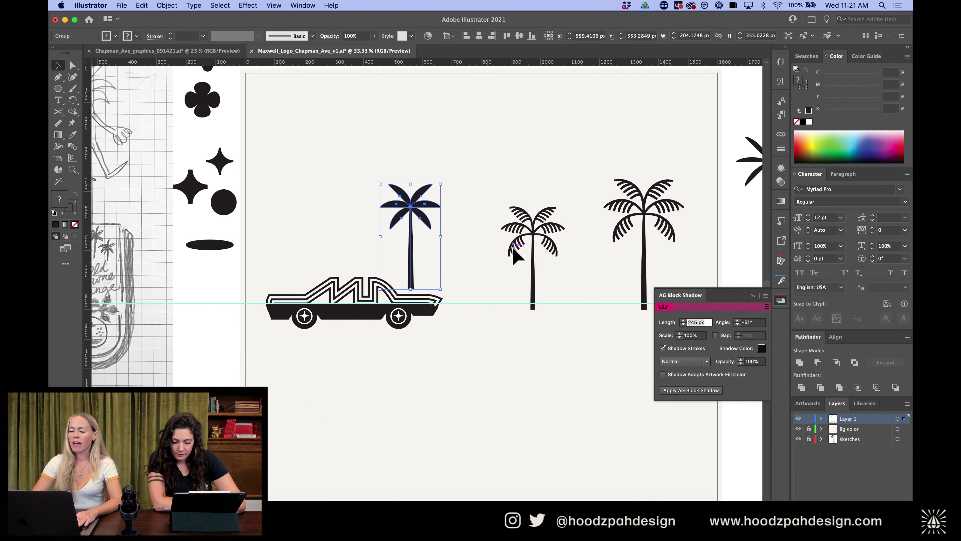
Create an offset path of 10 px with miter joins around the car's solid lower body
click(403, 308)
key(super+equal)
key(super+equal)
key(super+equal)
key(super+equal)
key(super+equal)
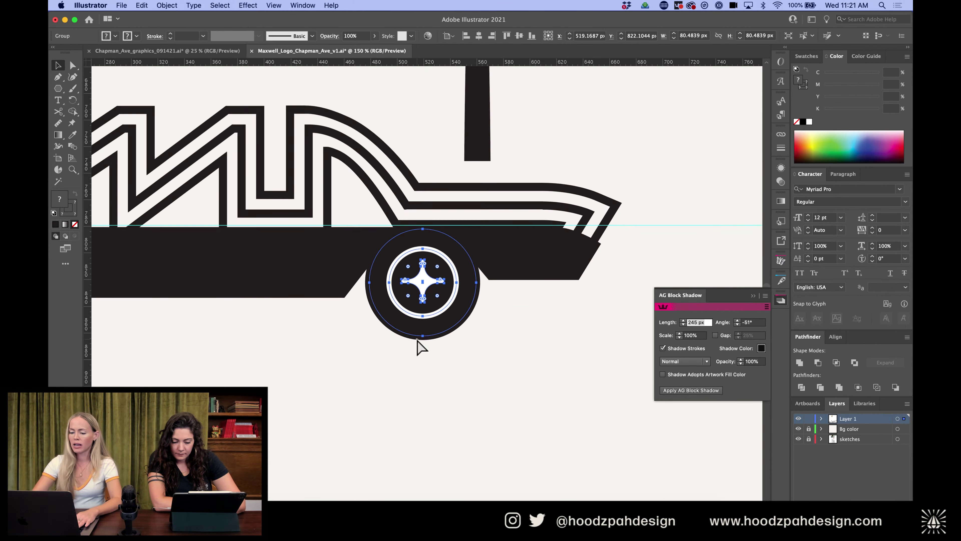
click(553, 245)
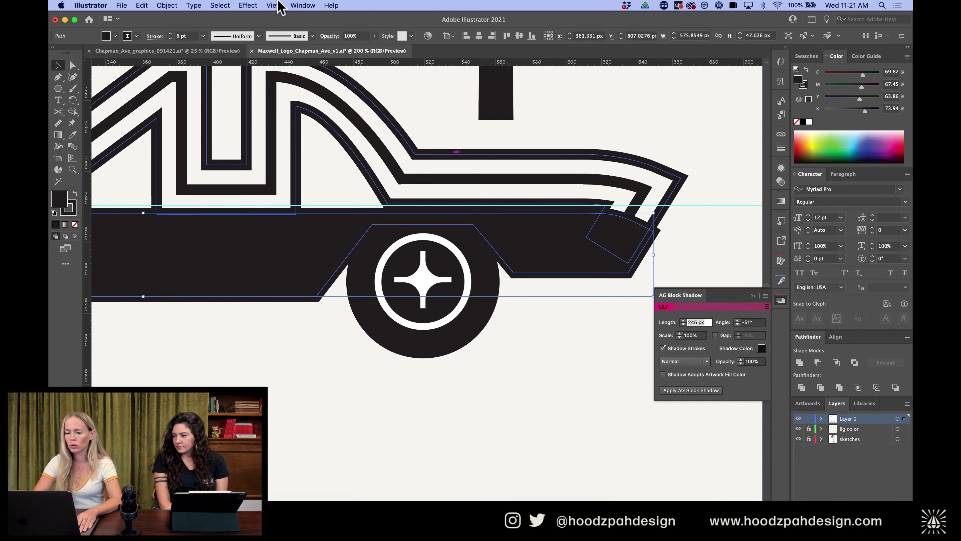
click(166, 6)
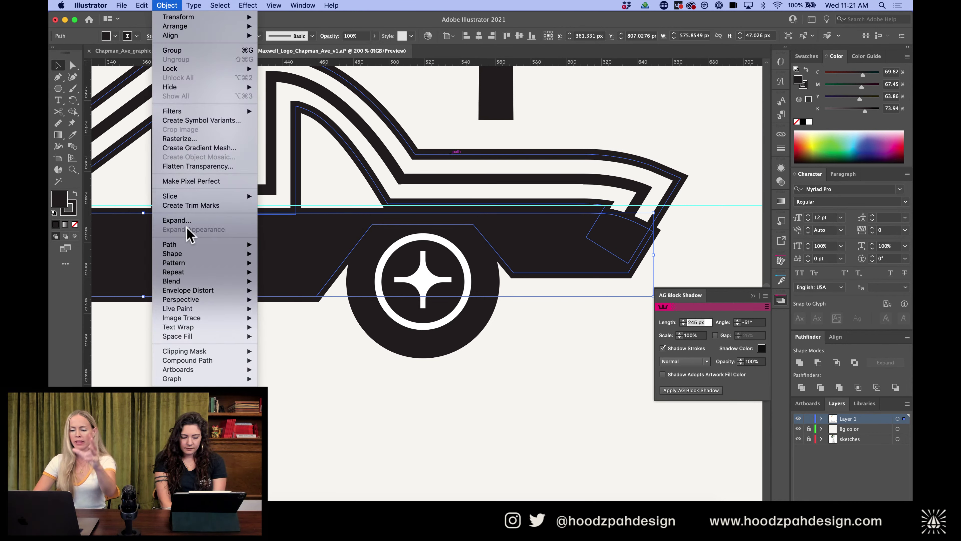
mouse_move(187, 245)
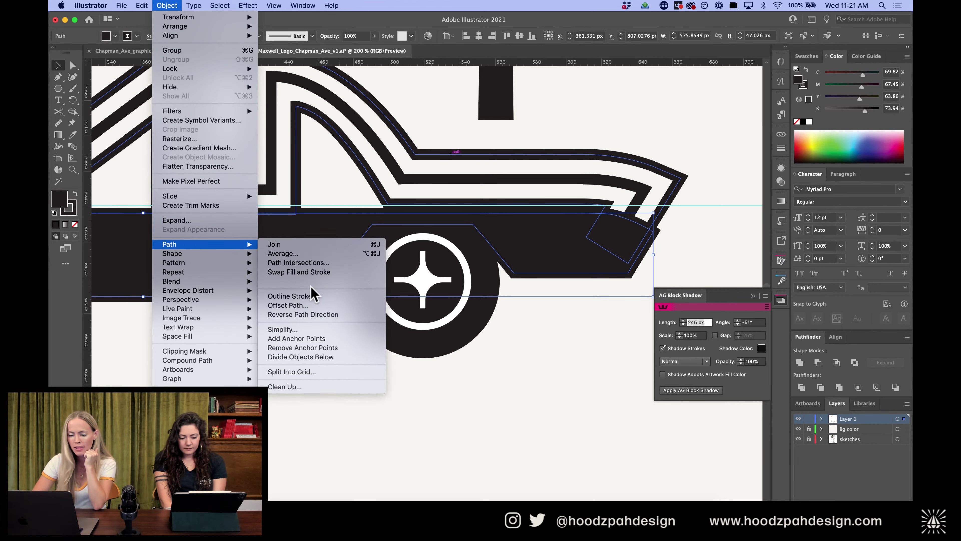
click(299, 305)
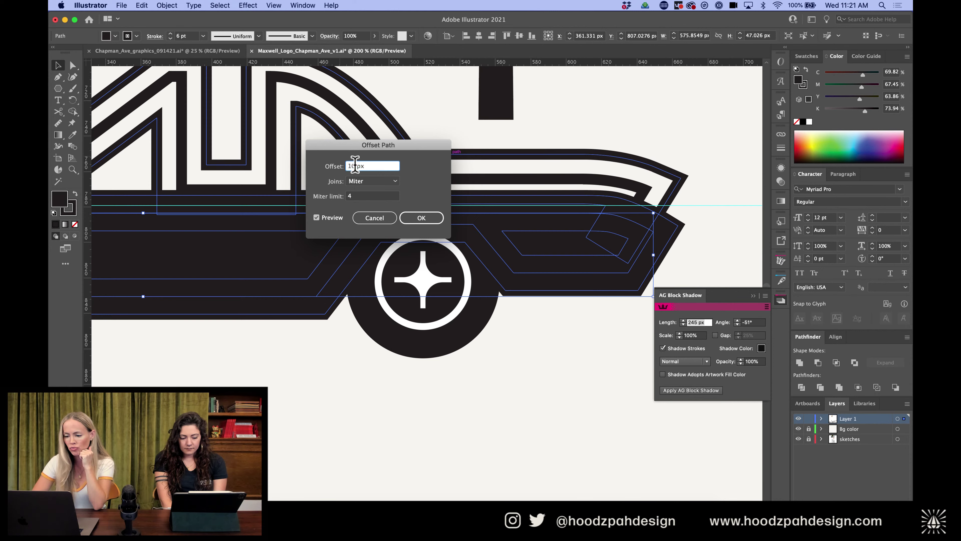
click(421, 218)
Cut the offset outline at the lower corners of the front wheel arch and delete the rest of the outer outline
key(c)
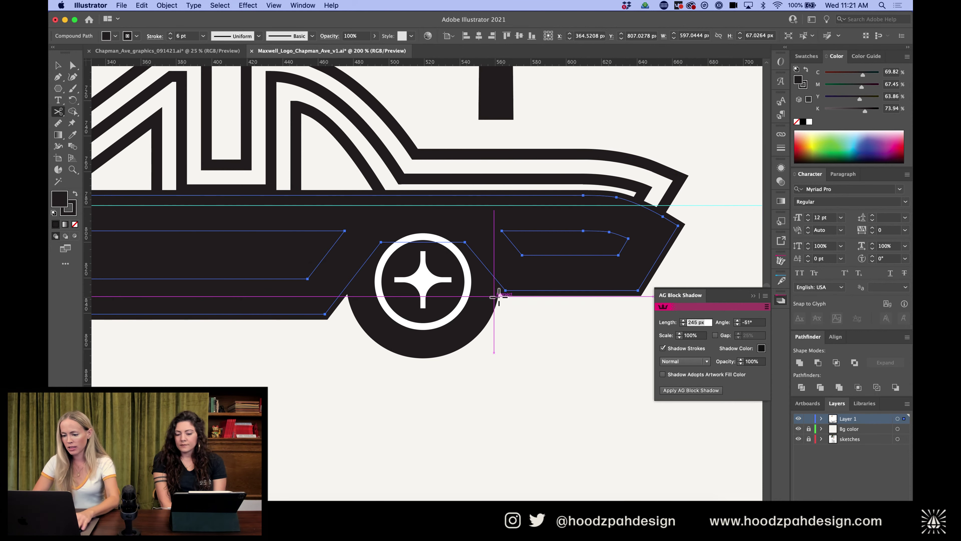
click(325, 314)
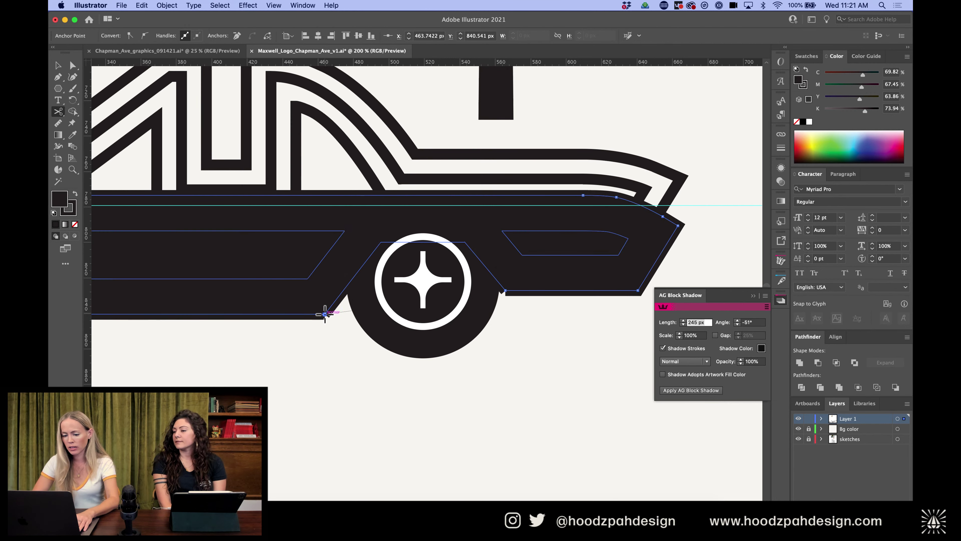
key(a)
click(286, 325)
click(291, 314)
key(Delete)
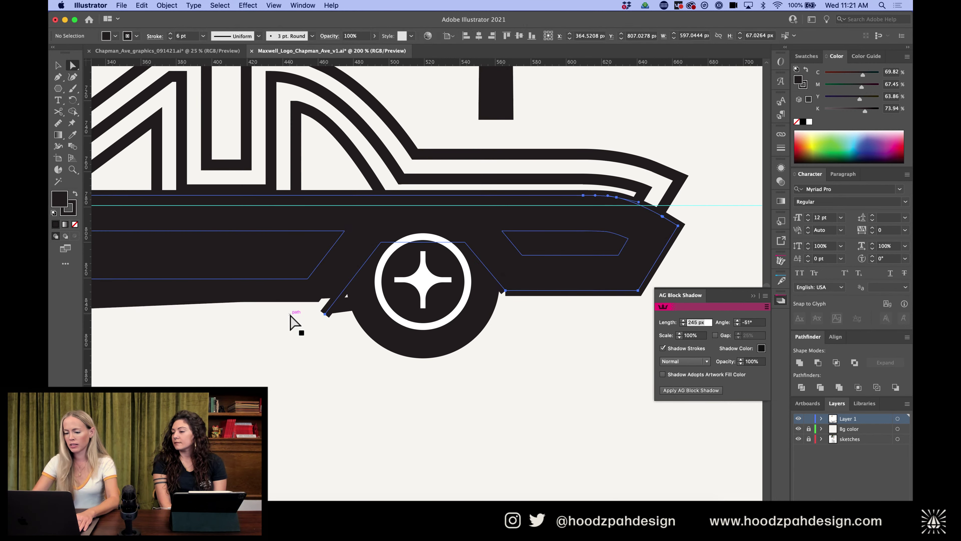
key(Delete)
Close the remaining front wheel-arch segment with a Pen curve that passes below the wheel
key(p)
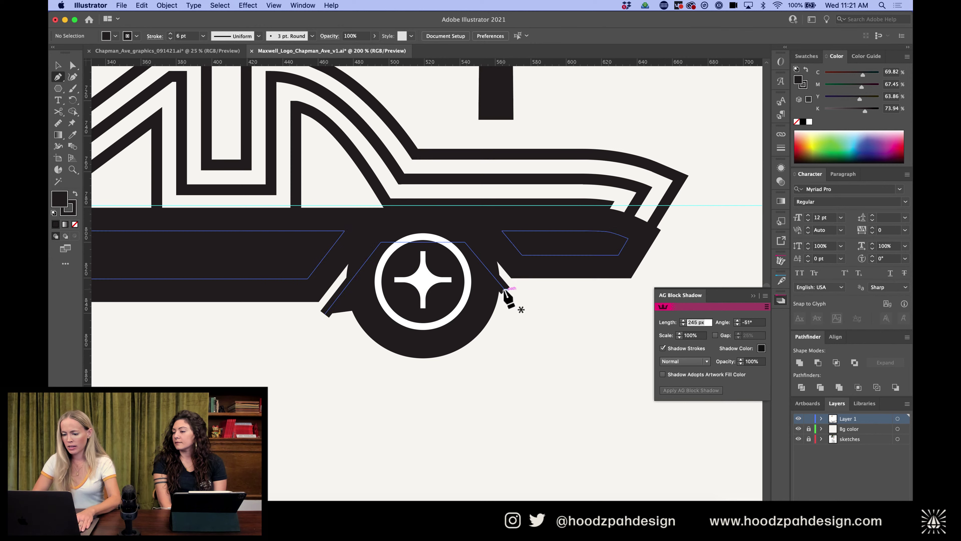
click(506, 290)
drag(434, 376, 353, 377)
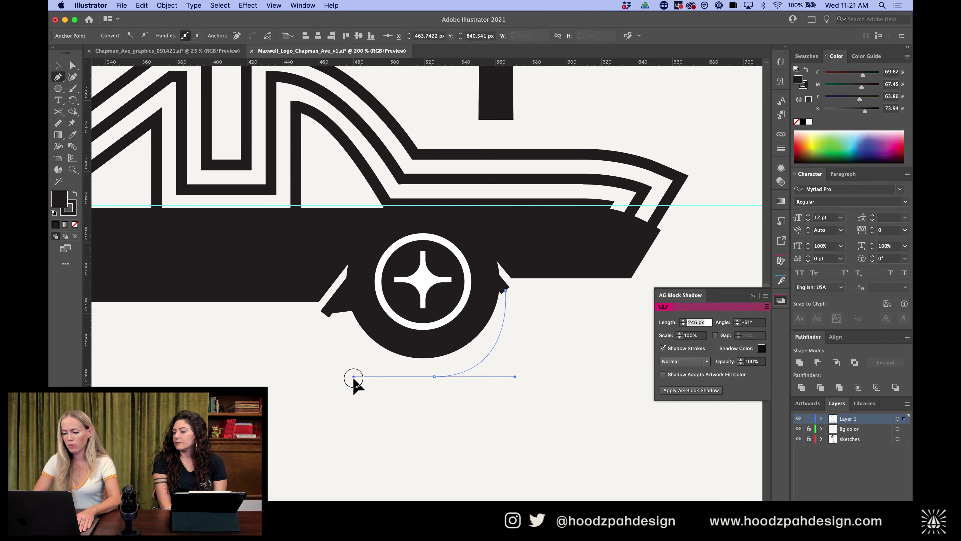
click(324, 314)
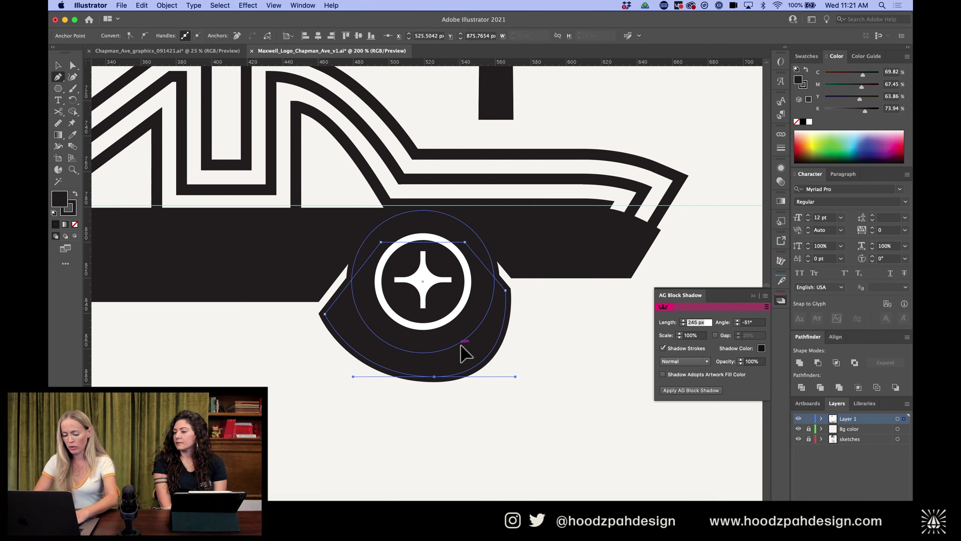
Separate the wheel-arch shape from its compound path and delete the leftover inner offset shapes
key(v)
double_click(484, 341)
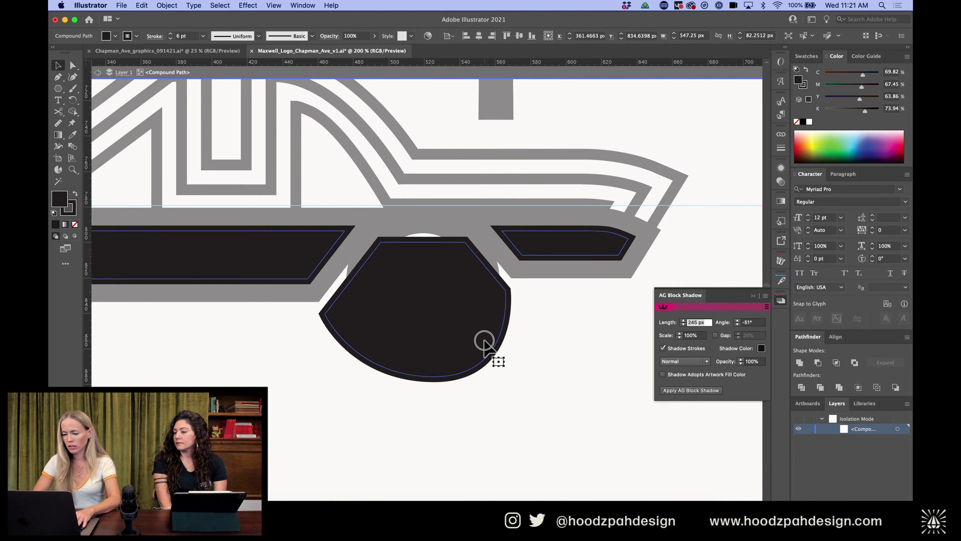
key(super+z)
key(super+z)
key(super+z)
key(super+minus)
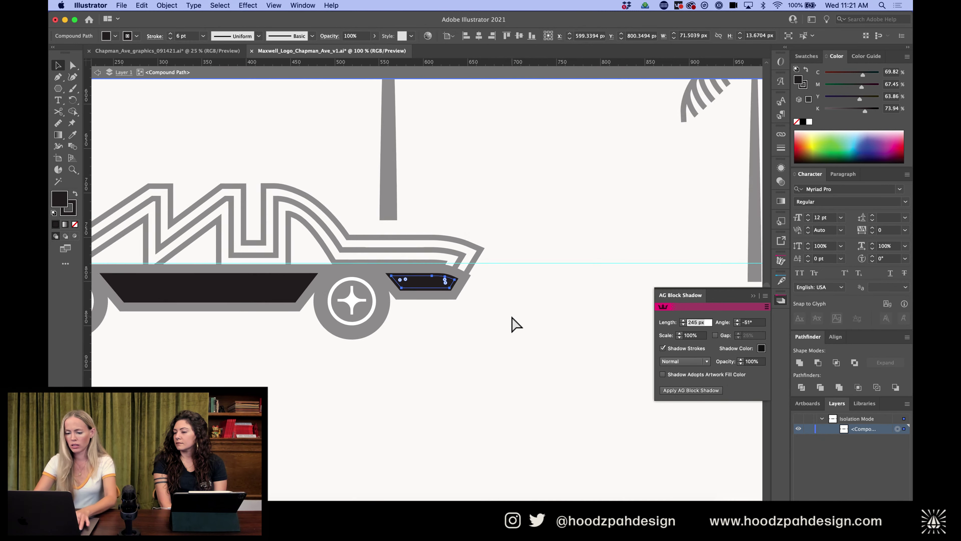
key(Delete)
double_click(510, 353)
Mask the front wheel with the closed wheel-arch shape, leaving a light gap between the tire and the body
click(382, 316)
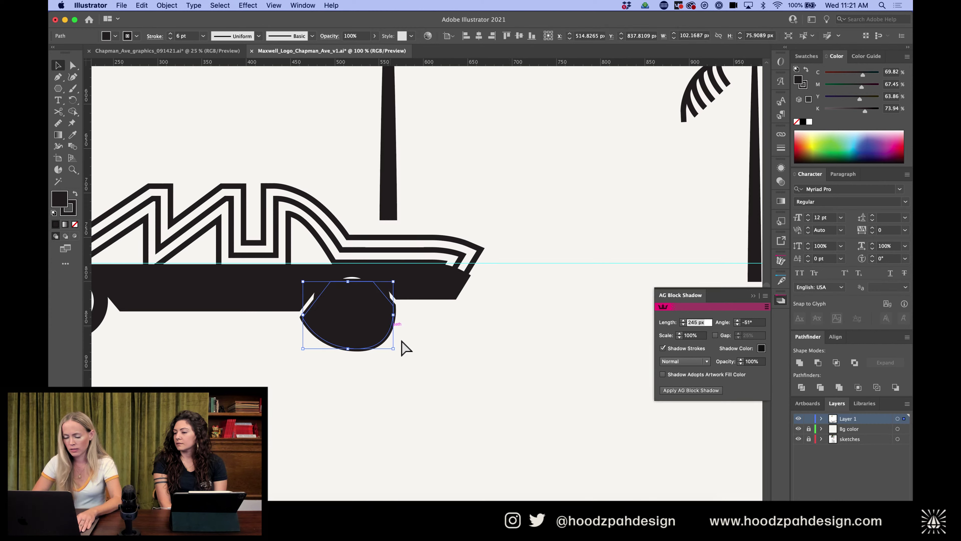
key(Delete)
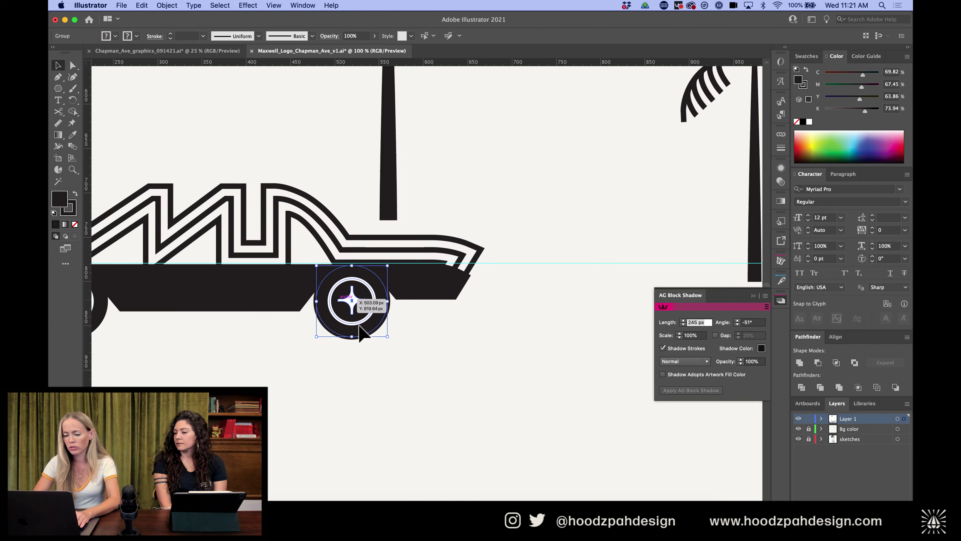
click(356, 308)
key(super+z)
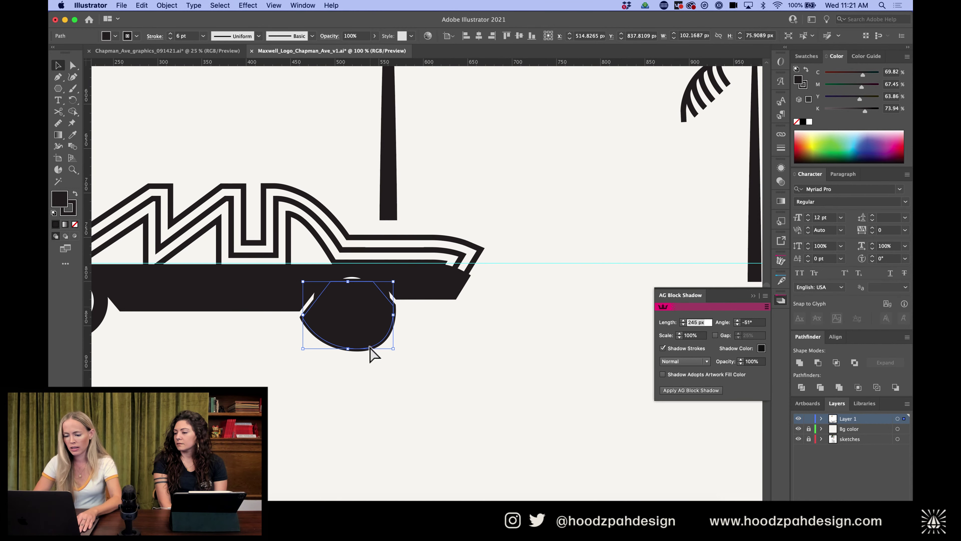
click(373, 380)
drag(353, 380, 348, 298)
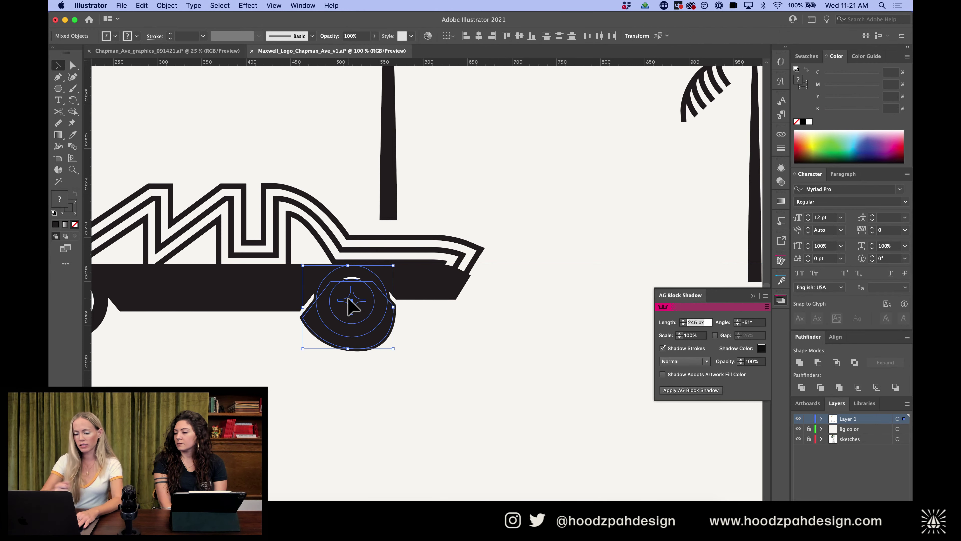
key(Delete)
click(402, 336)
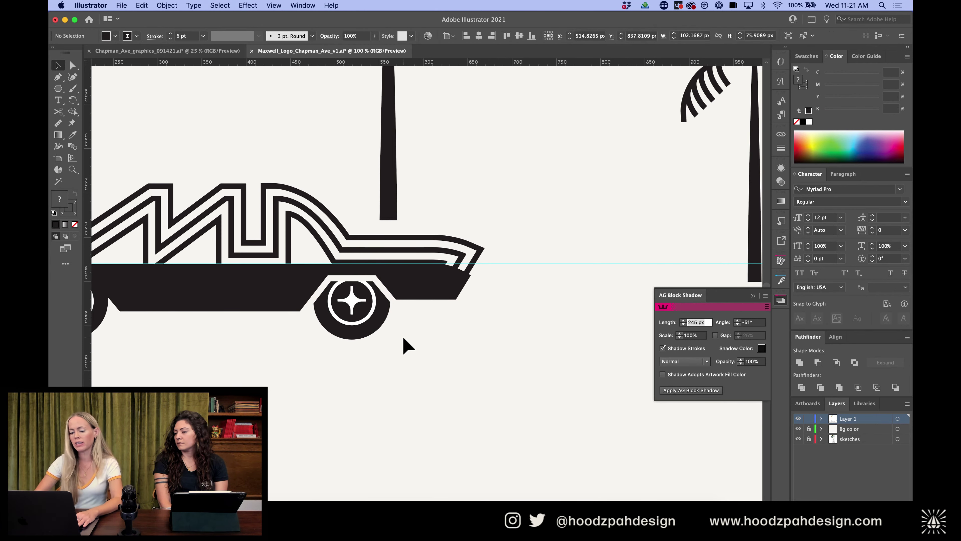
Examine the gap around the masked front wheel, both on the whole car and close up beside the rear wheel
key(super+minus)
key(super+minus)
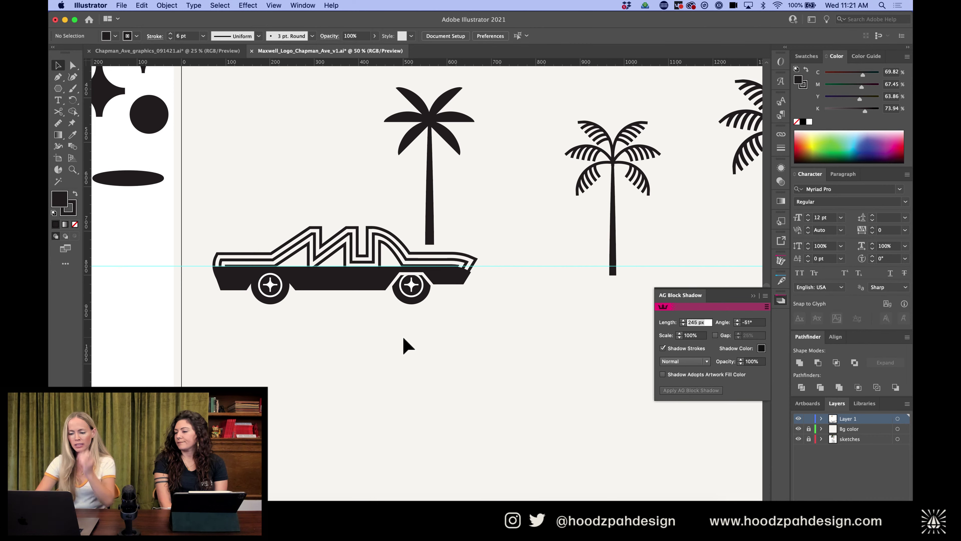
scroll(403, 337, left, 2)
key(super+equal)
key(super+equal)
key(super+equal)
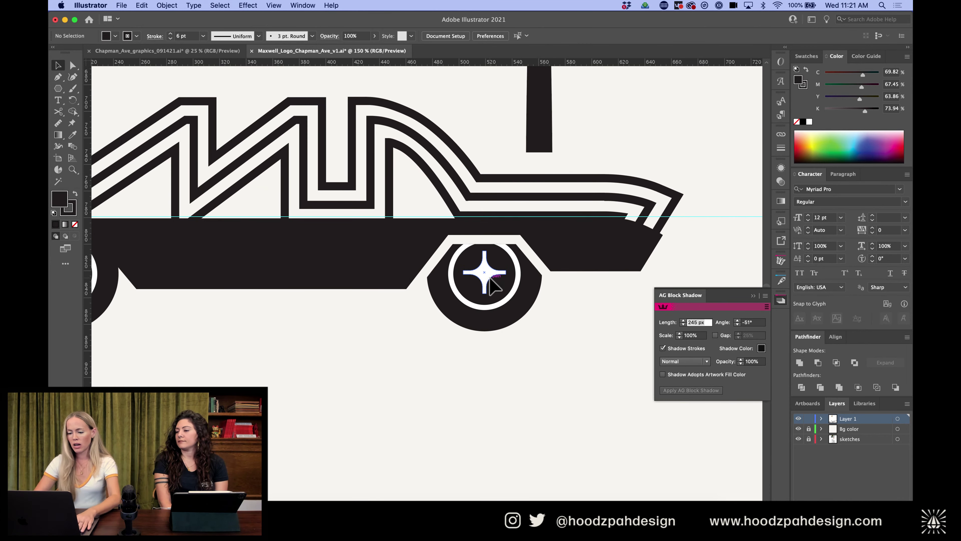
key(a)
scroll(465, 348, left, 3)
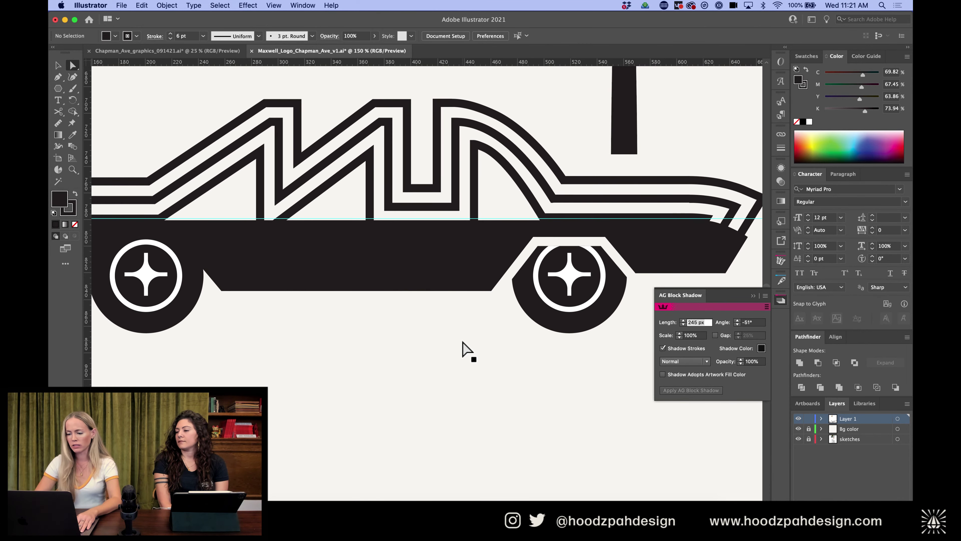
Try to adjust the position of the front wheel's tire, hub ring and star inside its clip group
key(v)
double_click(556, 320)
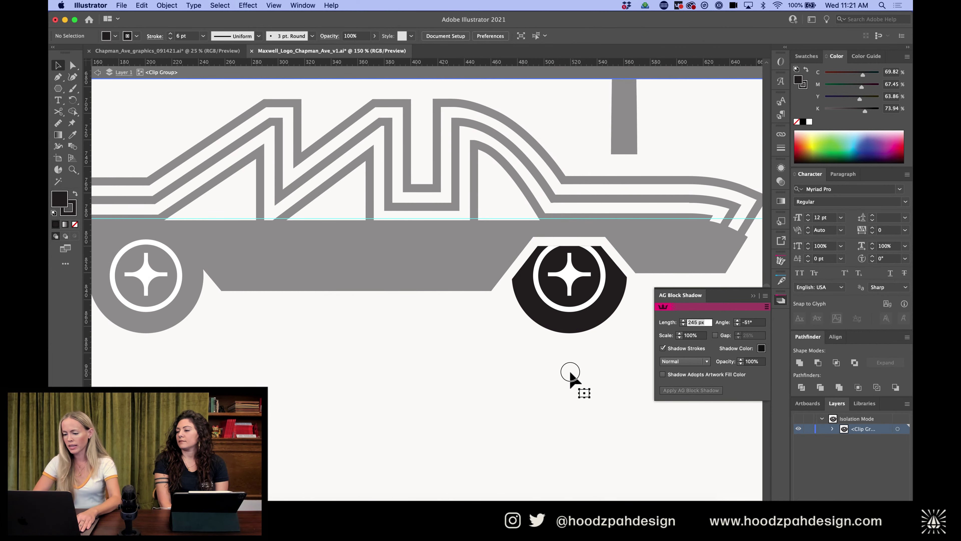
drag(570, 373, 547, 311)
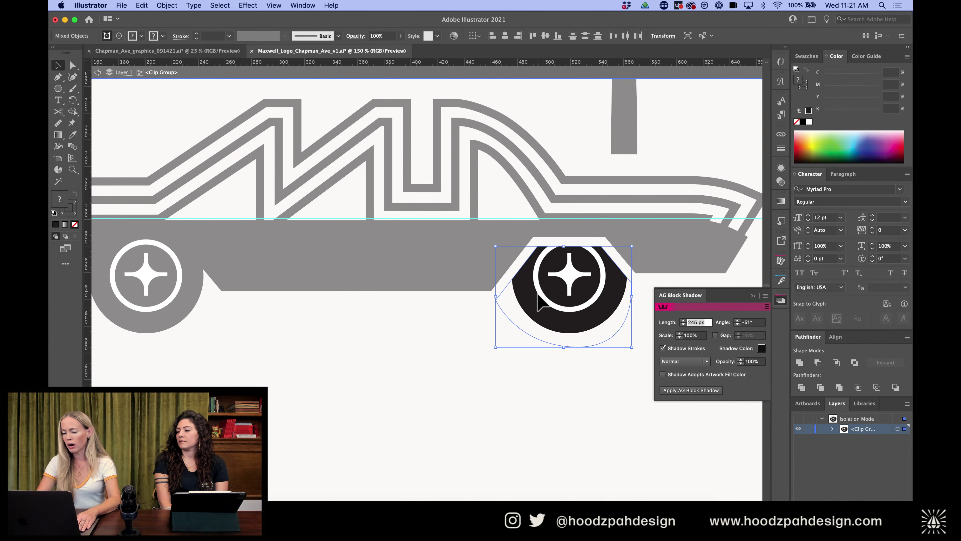
double_click(577, 284)
click(581, 283)
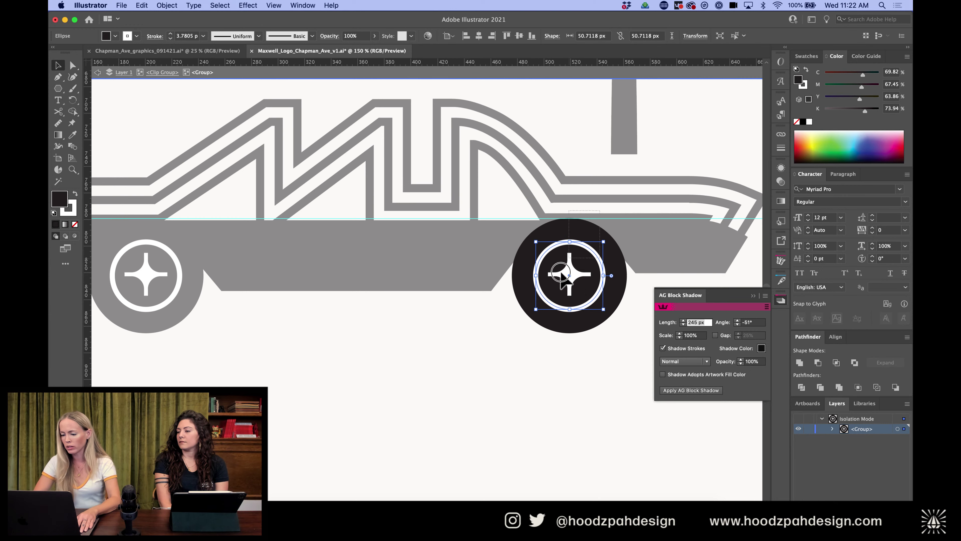
shift+click(562, 282)
click(594, 386)
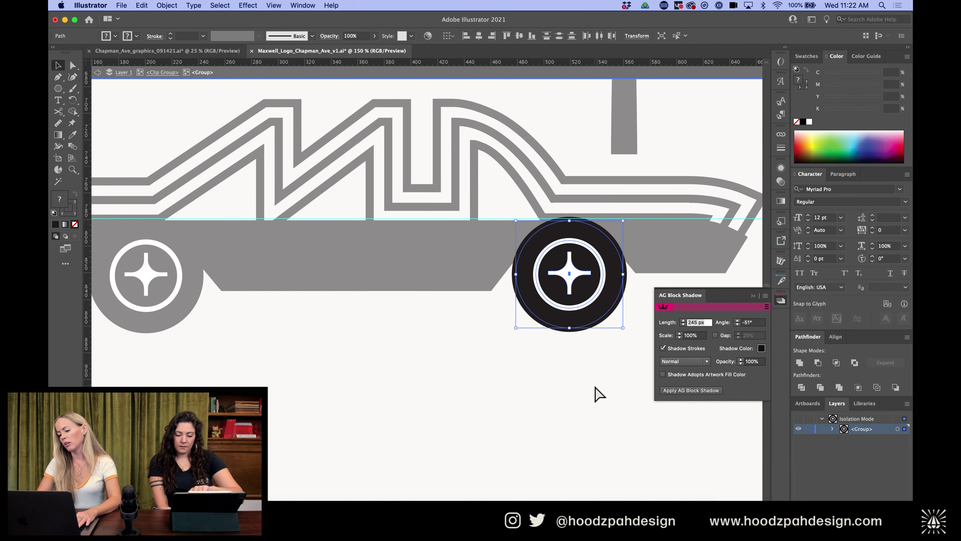
double_click(600, 394)
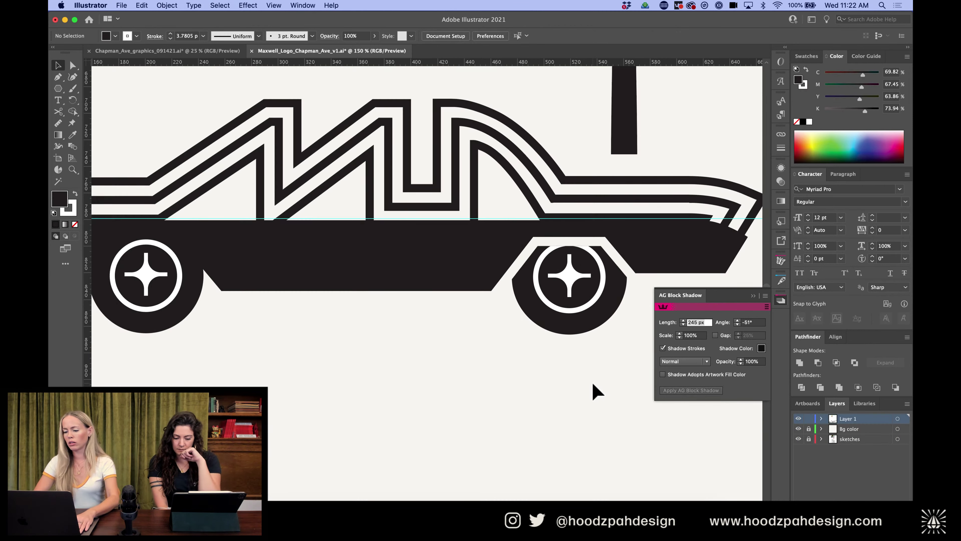
key(super+z)
key(Escape)
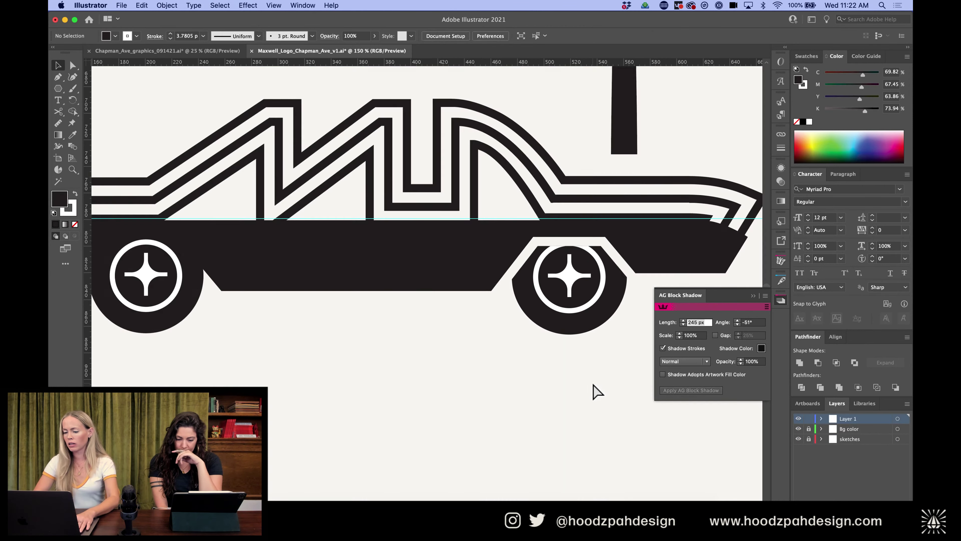
Duplicate the masked front wheel and place the copy over the rear wheel
key(a)
click(579, 317)
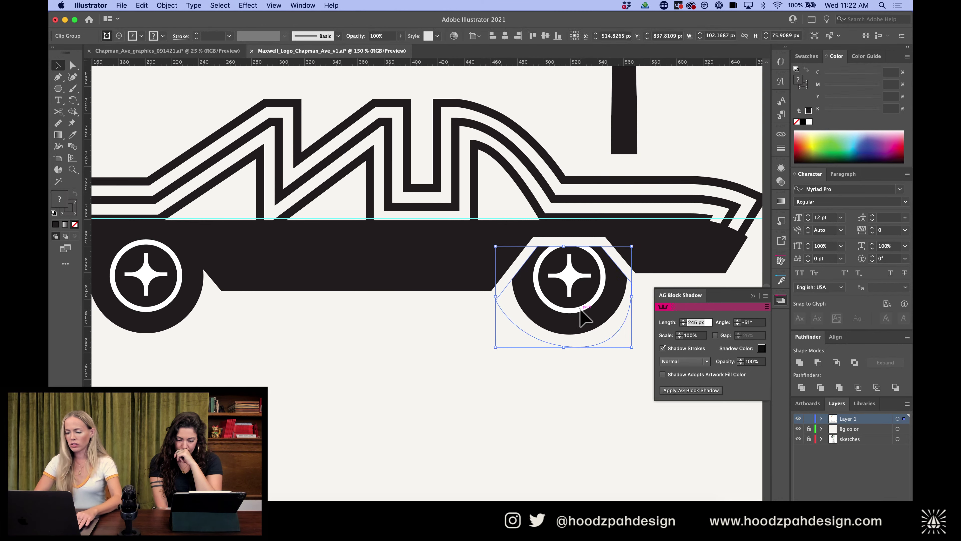
drag(579, 317, 305, 322)
scroll(158, 322, left, 5)
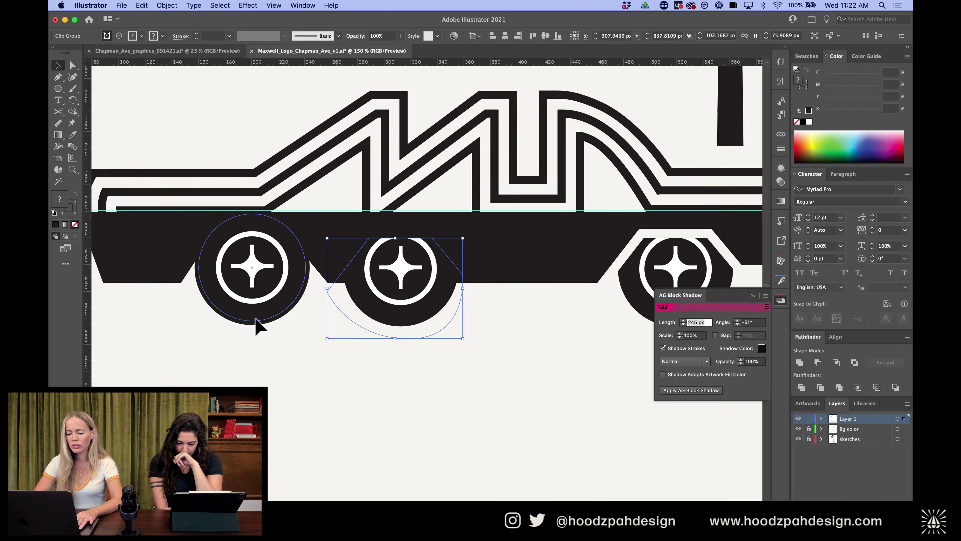
drag(425, 311, 276, 299)
key(Delete)
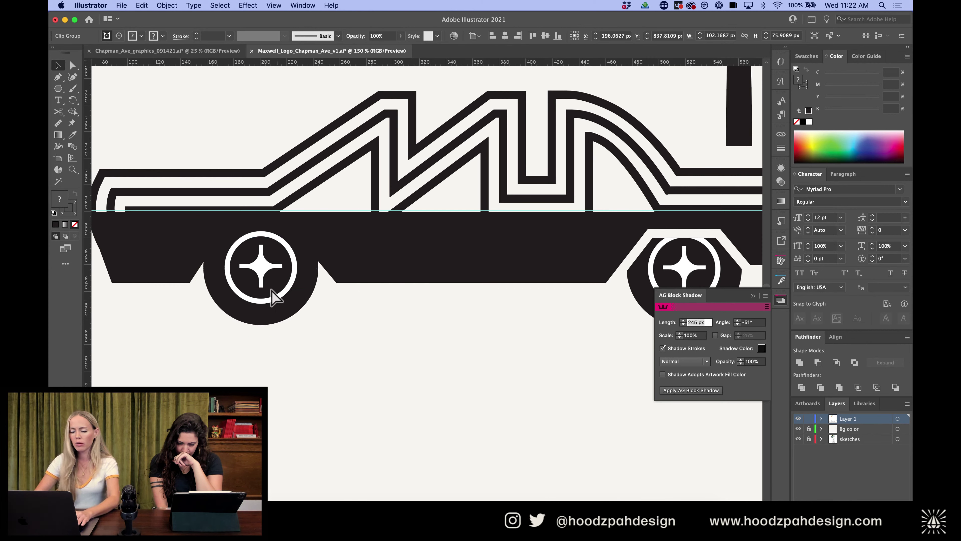
Delete the original rear wheel from beneath the masked copy
click(280, 300)
key(Delete)
key(super+z)
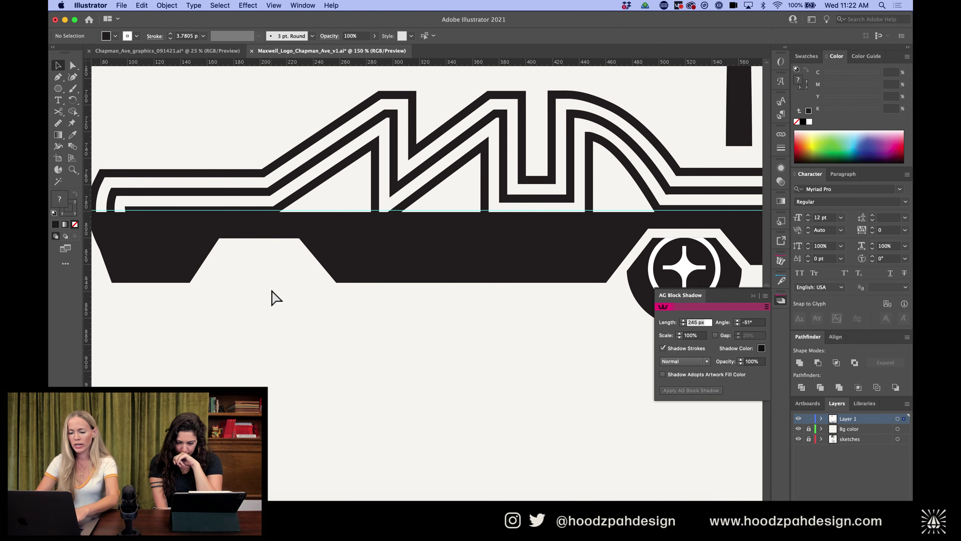
key(Delete)
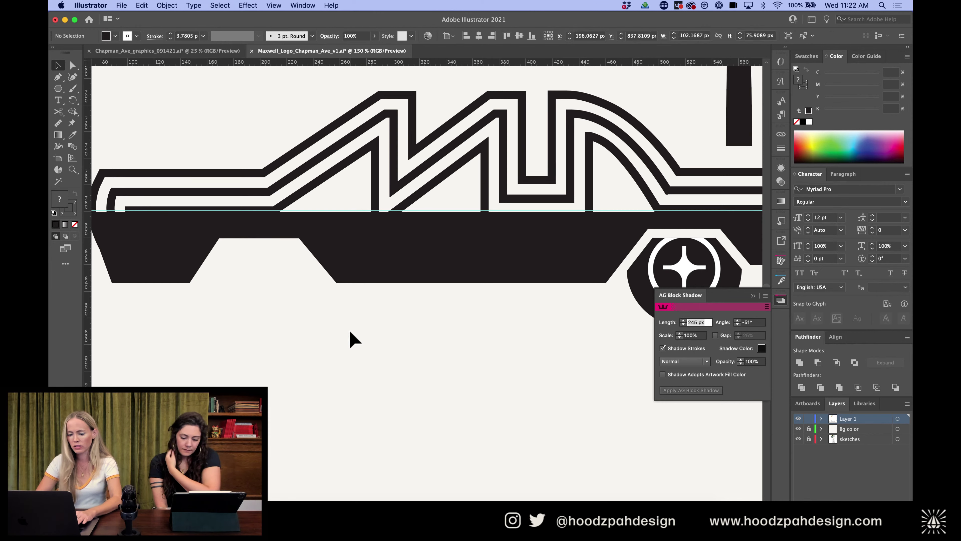
key(super+z)
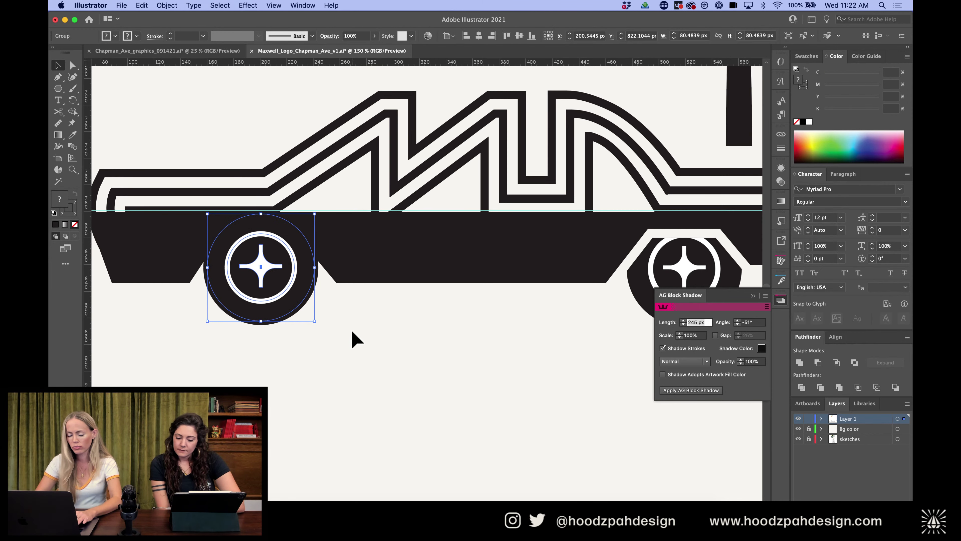
key(Delete)
key(super+z)
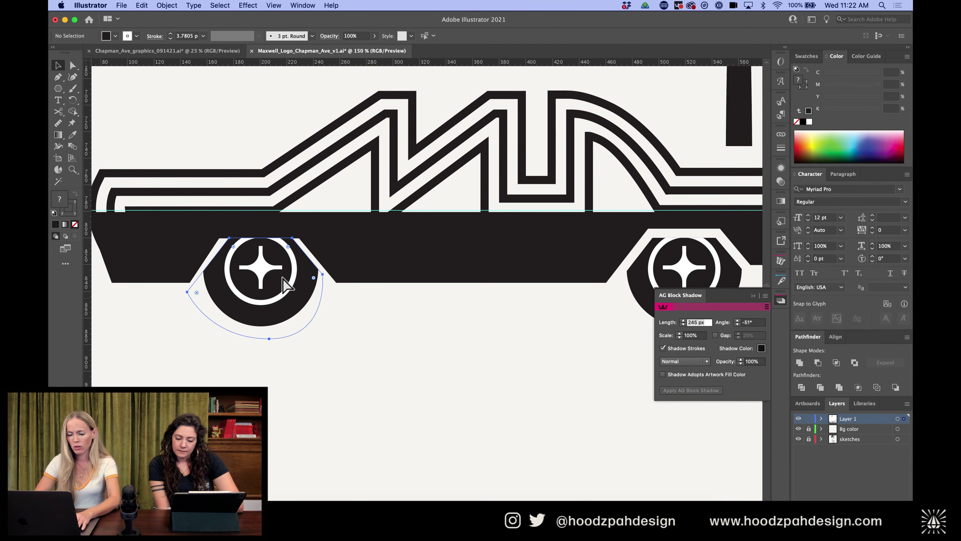
Remove the arch mask from the rear wheel copy, keeping the full wheel in place
double_click(290, 289)
click(293, 293)
key(Delete)
double_click(295, 331)
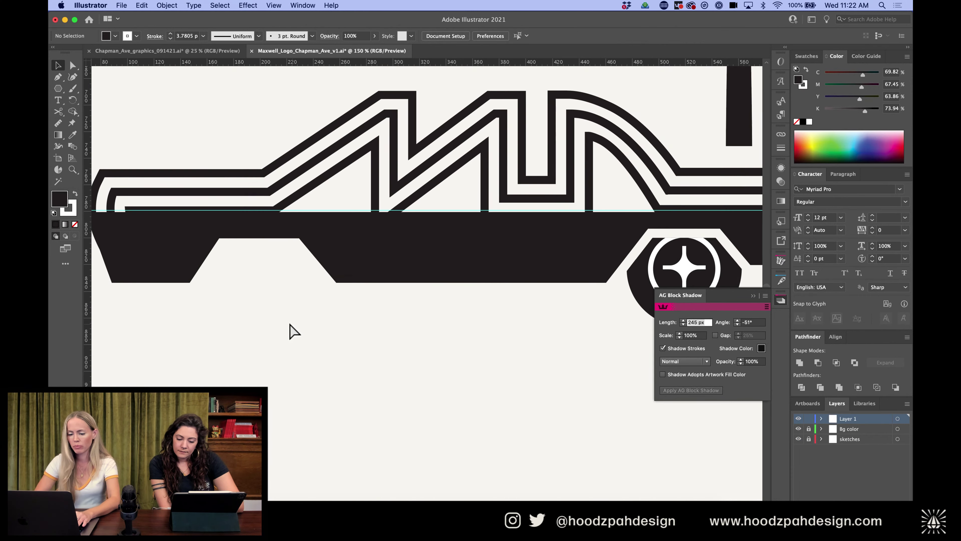
key(super+z)
key(super+z)
key(super+z)
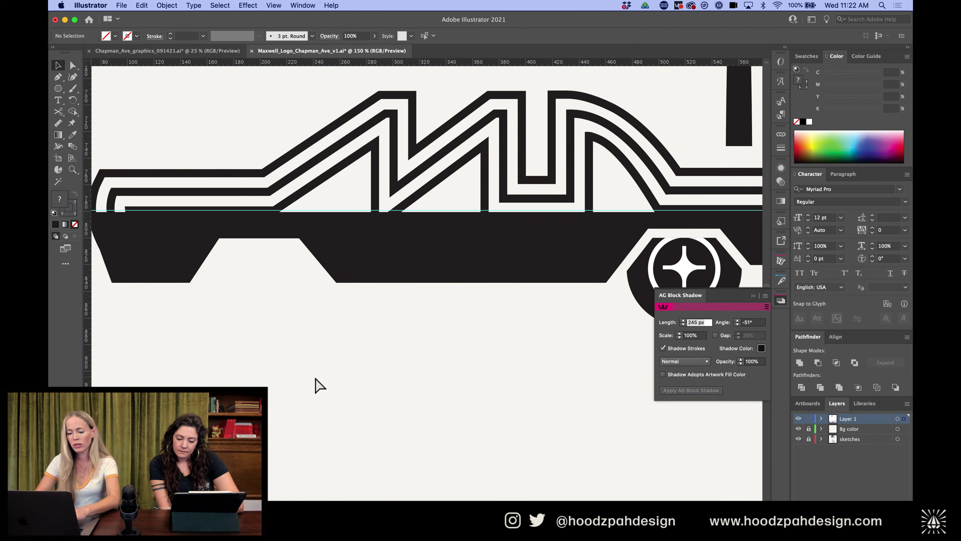
key(super+minus)
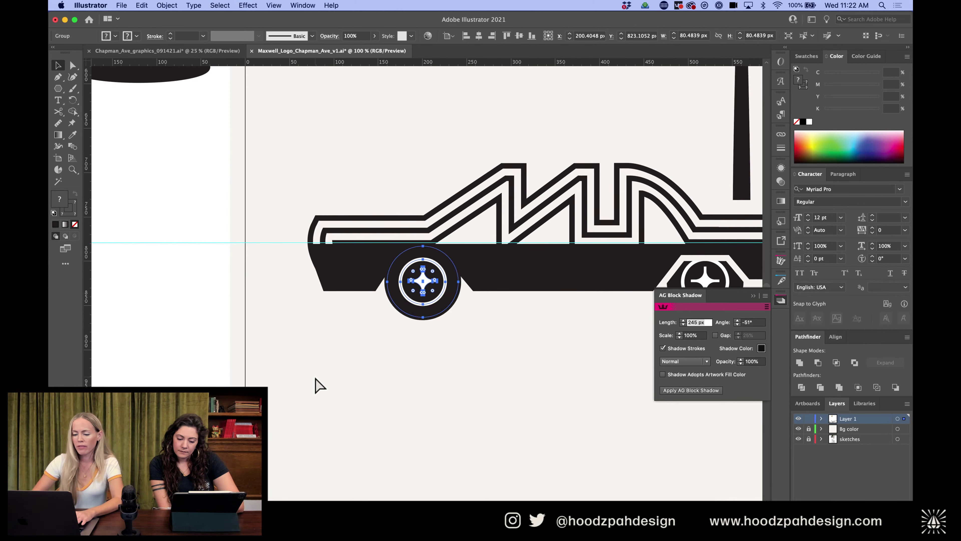
Create an outward offset path from the car's black lower body
click(482, 292)
click(485, 282)
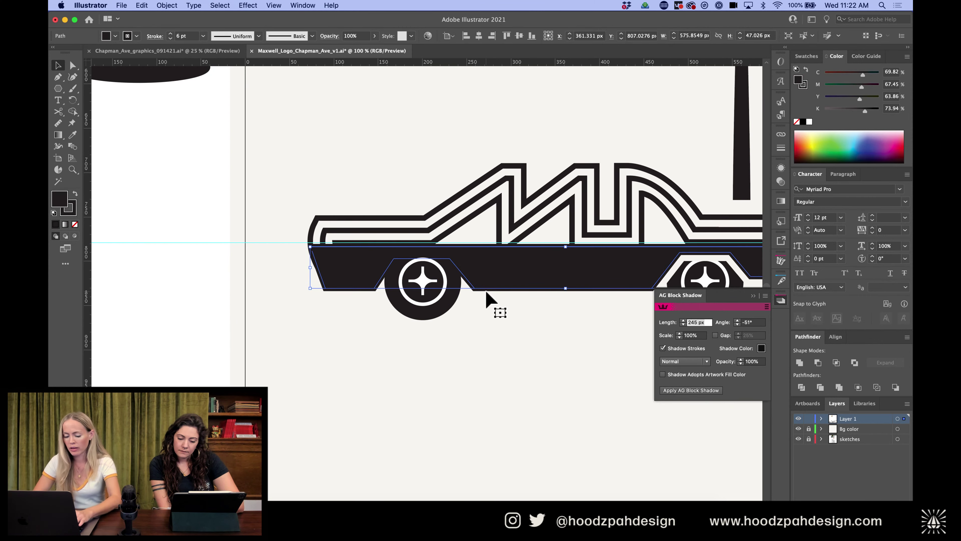
key(a)
key(v)
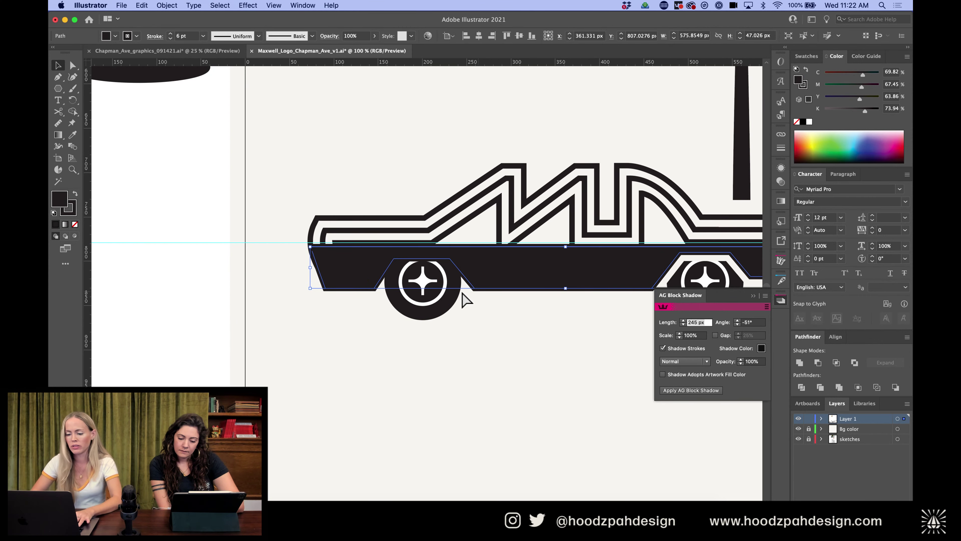
click(167, 5)
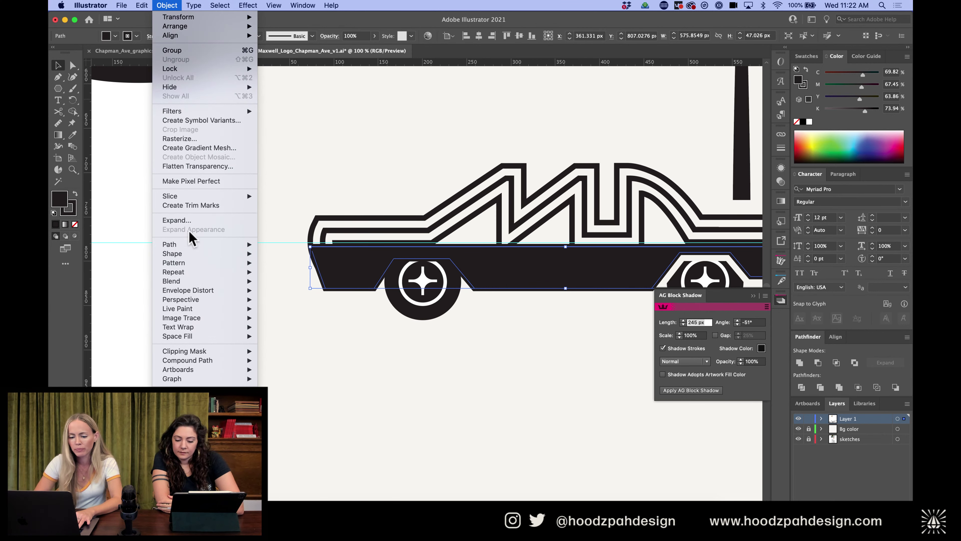
mouse_move(191, 244)
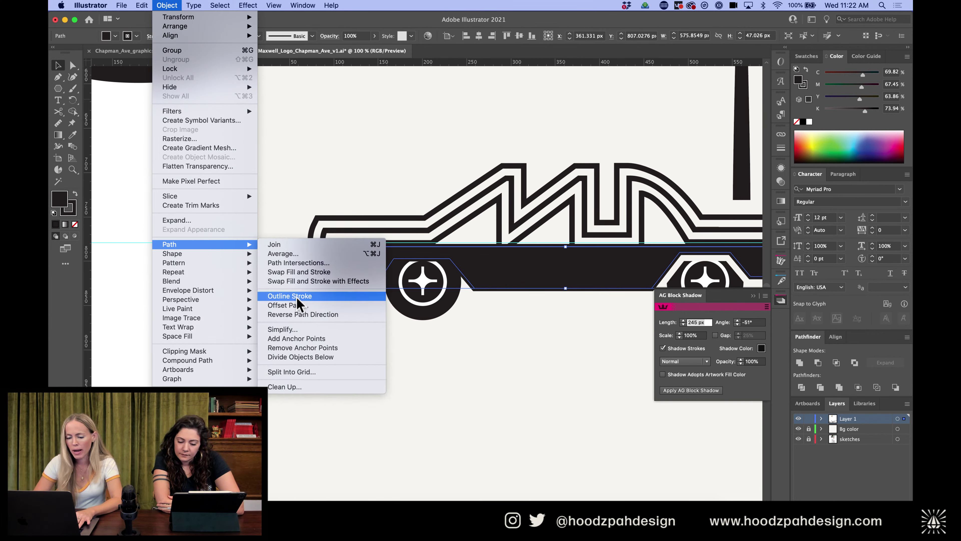
click(306, 305)
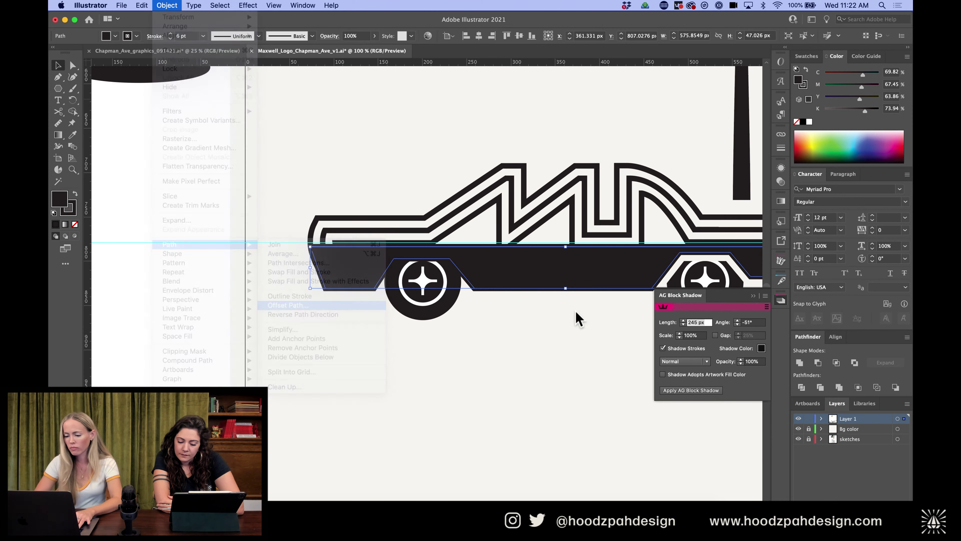
click(426, 222)
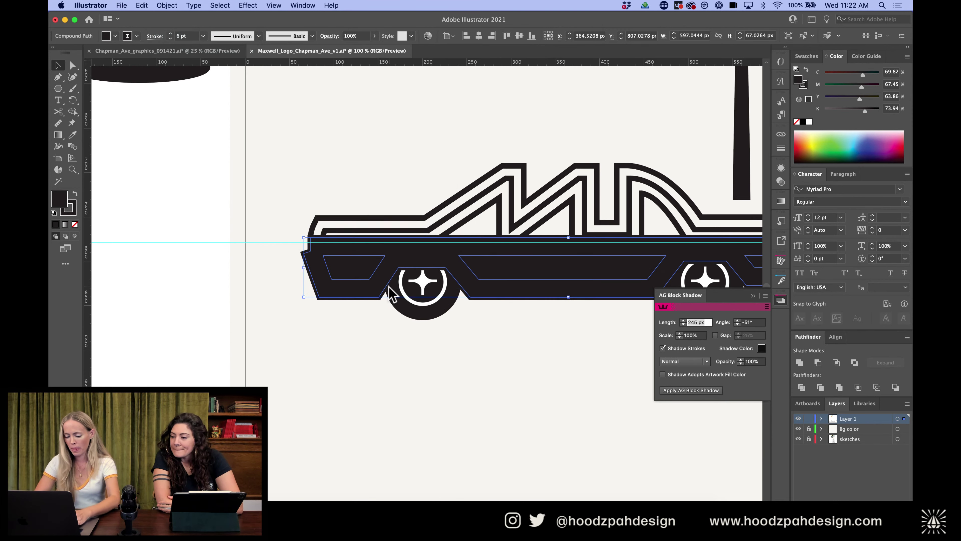
Cut the offset outline at the two lower corners of the rear wheel arch with the Scissors tool
key(c)
click(379, 297)
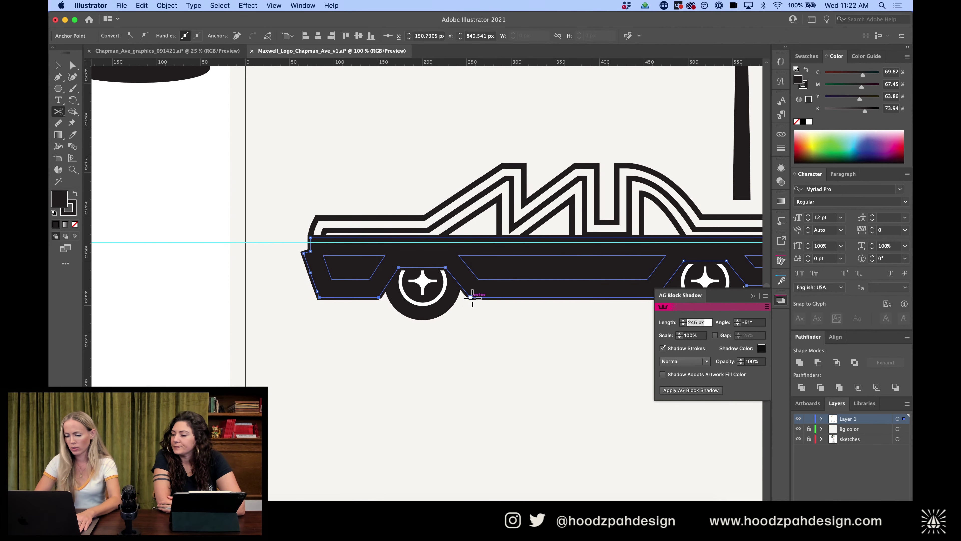
click(471, 296)
Delete the rest of the offset outline and its inner pieces, keeping only the trapezoid over the rear wheel
key(a)
key(v)
double_click(521, 299)
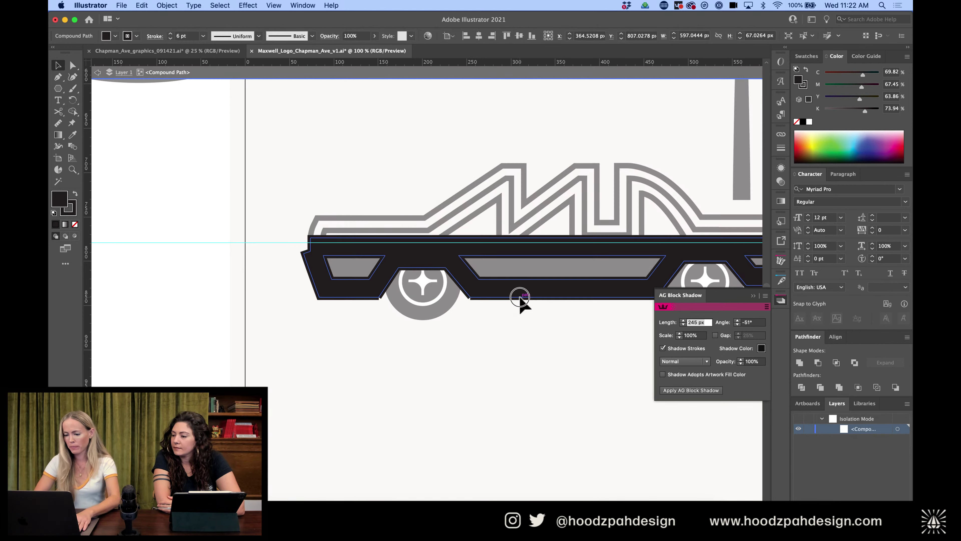
key(super+alt+shift+8)
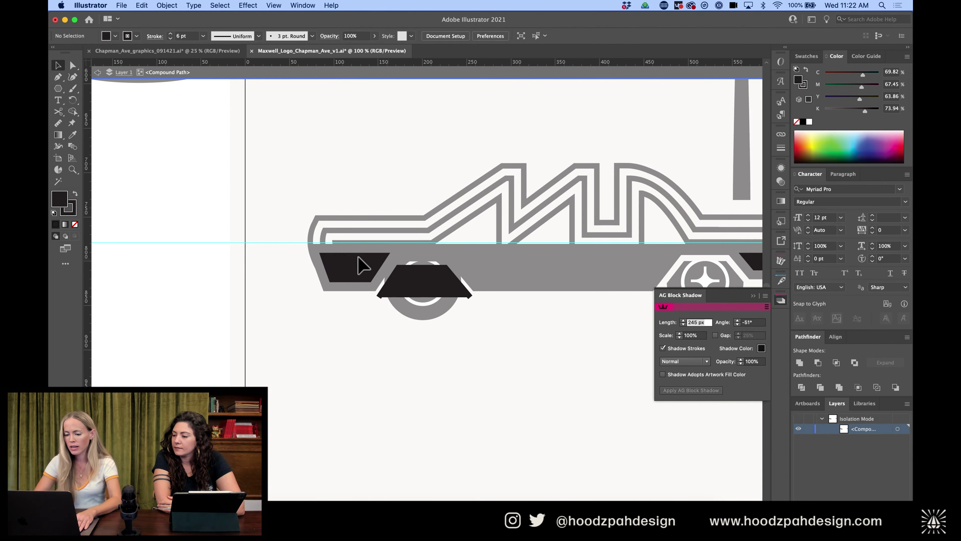
click(356, 267)
key(Delete)
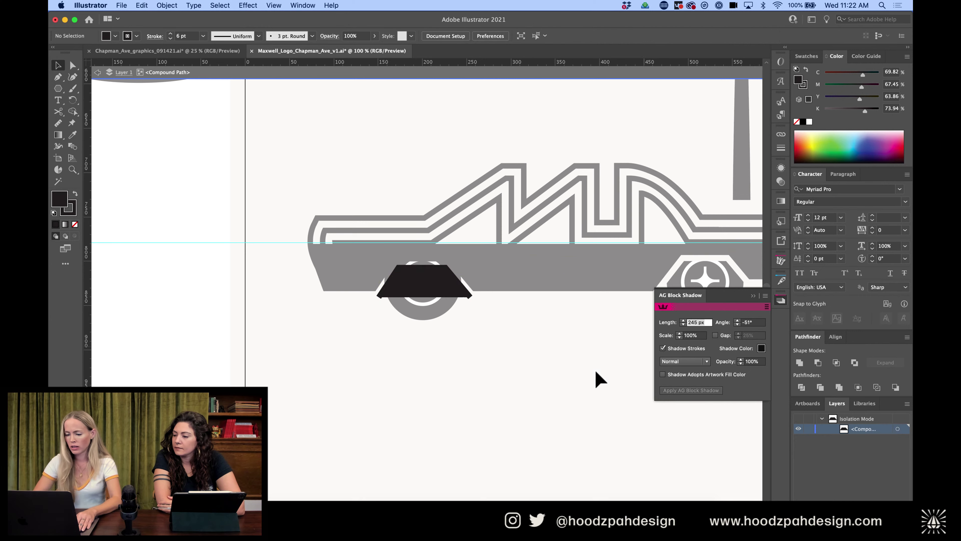
key(Escape)
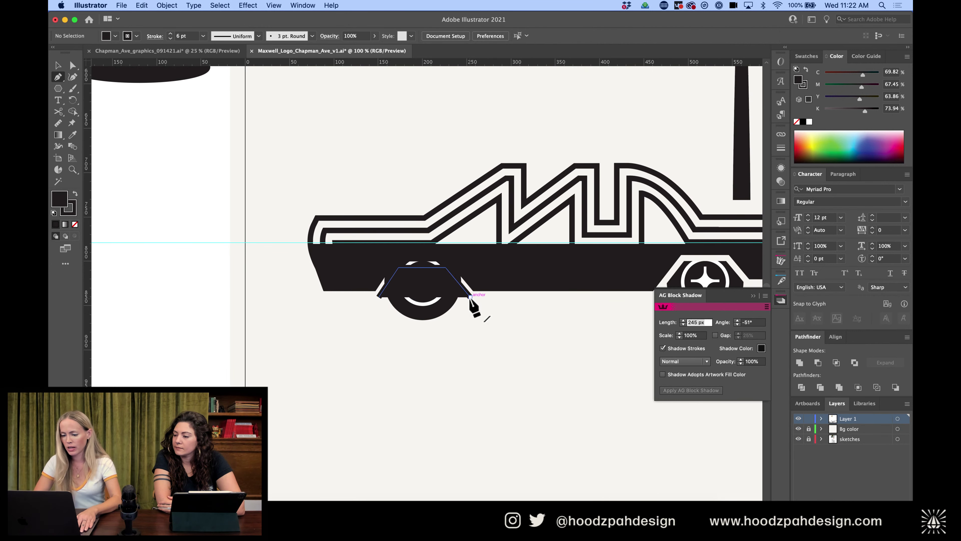
Extend the trapezoid with a curved lower edge running below the rear wheel, using the Pen tool
click(470, 297)
drag(424, 328, 393, 300)
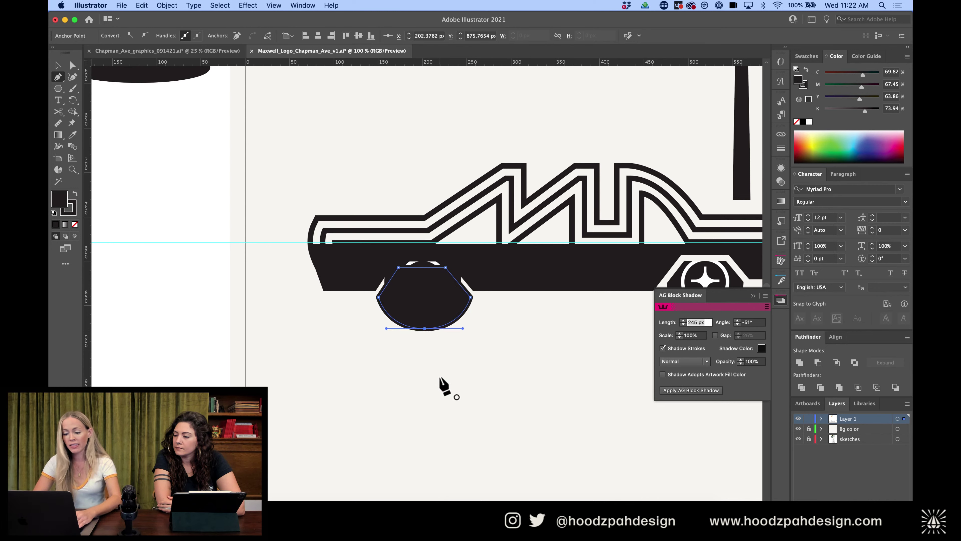
key(v)
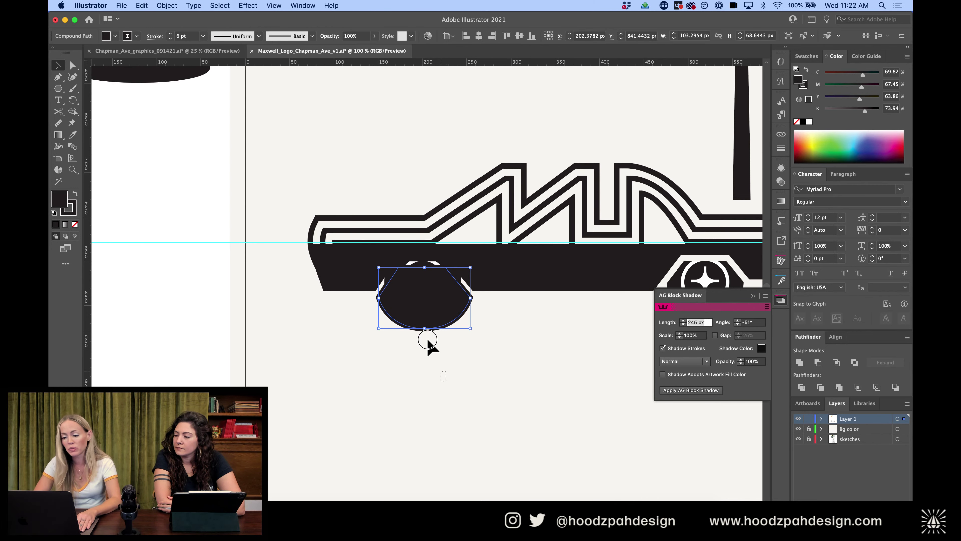
Make a clipping mask from the new arch shape and the rear wheel, leaving a gap to the car body
drag(446, 380, 412, 291)
key(super+shift+bracketleft)
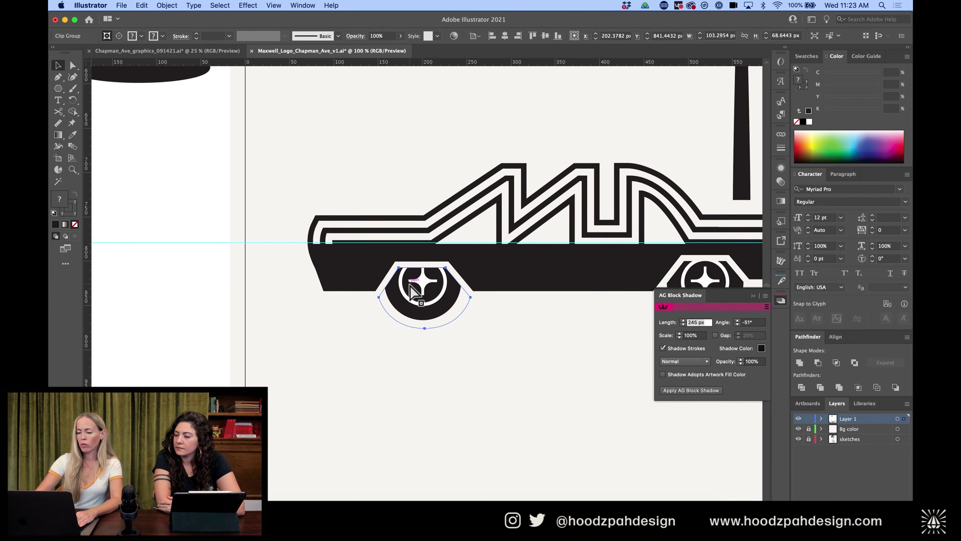
click(515, 343)
Add two-line text reading "Maxwell" and "Auto" below the car
key(super+minus)
key(super+minus)
key(super+minus)
scroll(520, 345, right, 4)
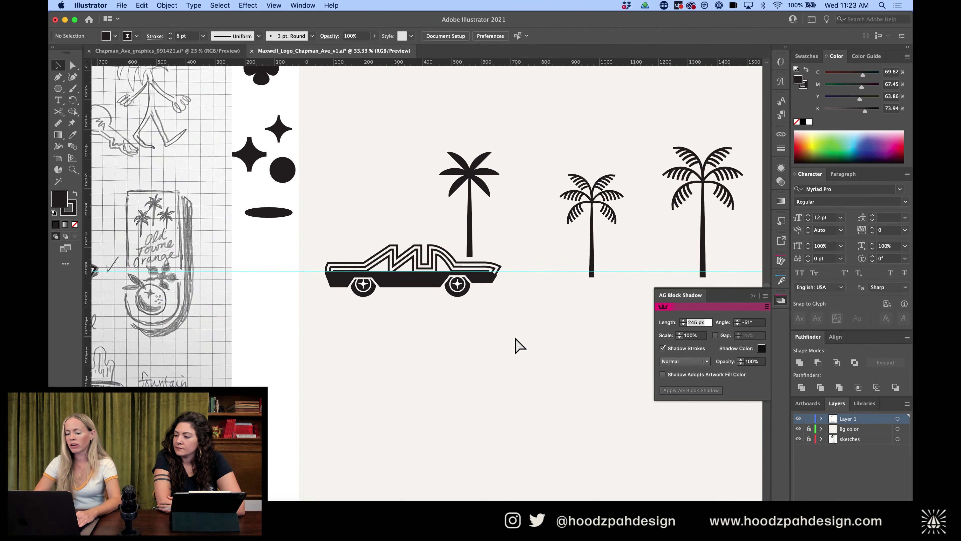
text(t)
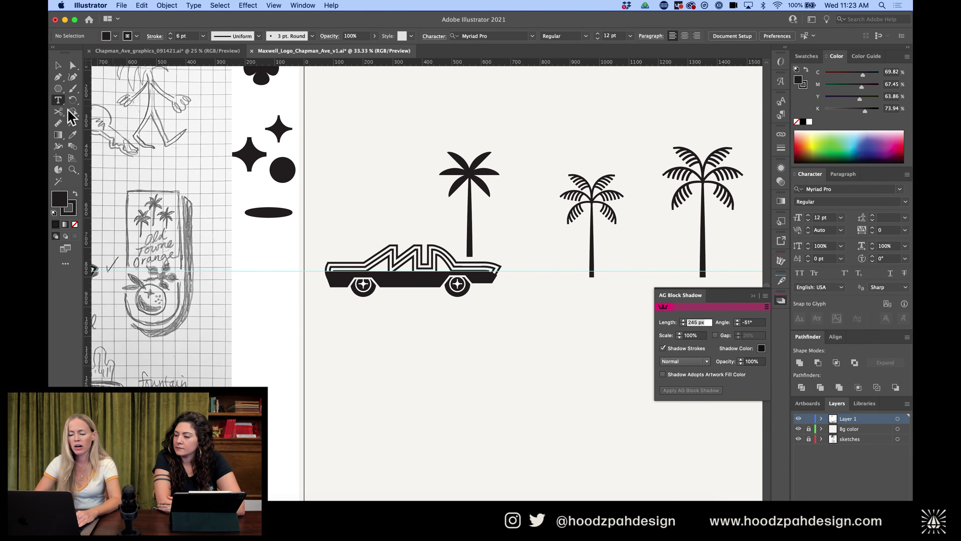
text(Maxwell)
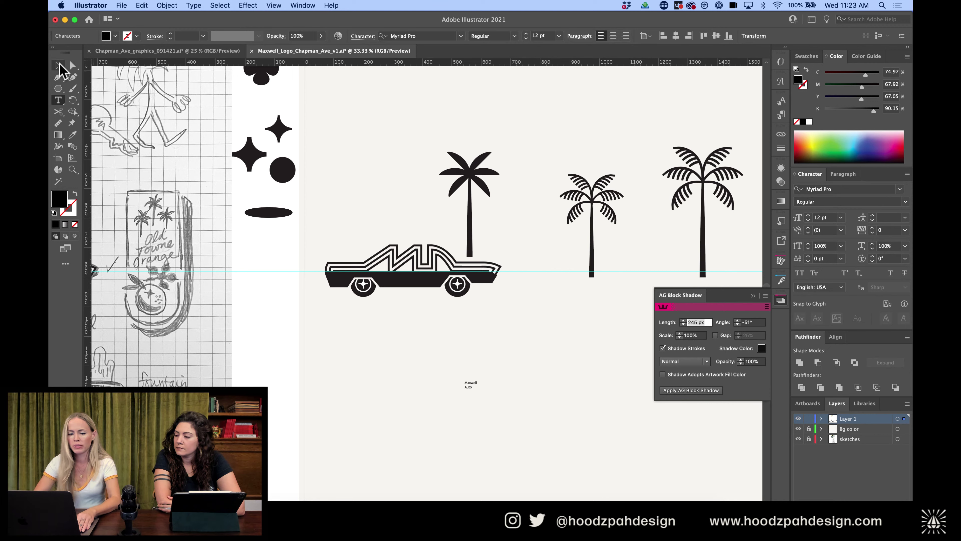
Enlarge the Maxwell Auto text to about 108 pt and set its font to Chapman Ave Fill
click(59, 65)
drag(478, 389, 571, 460)
drag(543, 410, 543, 361)
click(422, 35)
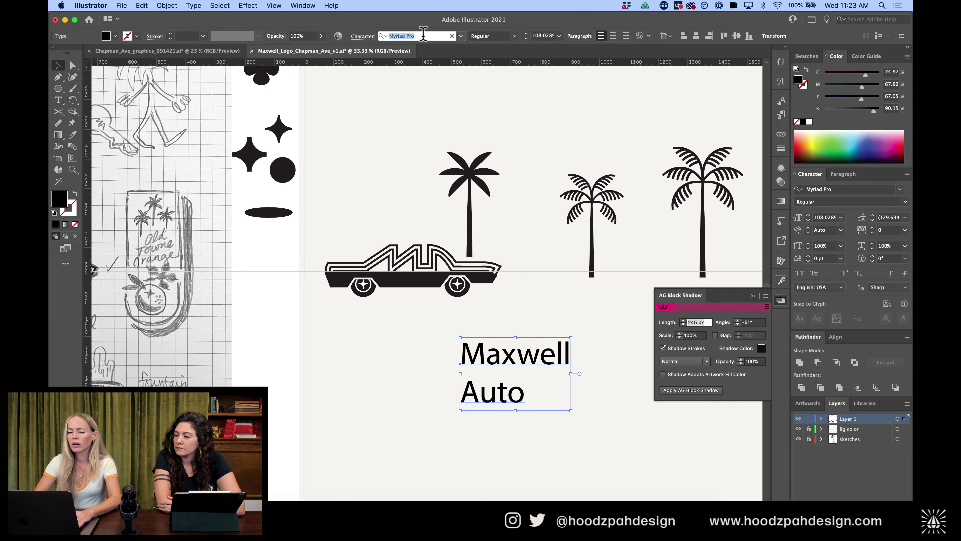
text(chapman)
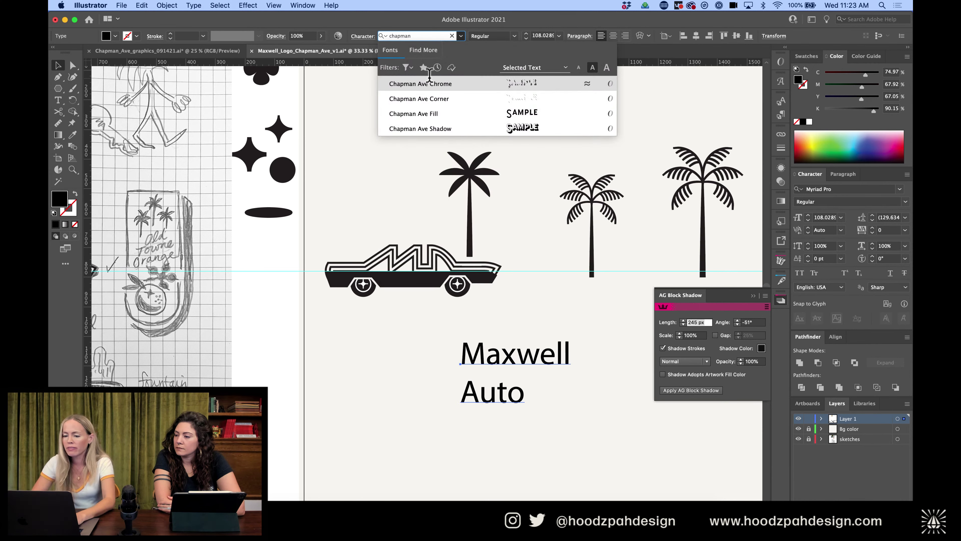
click(431, 114)
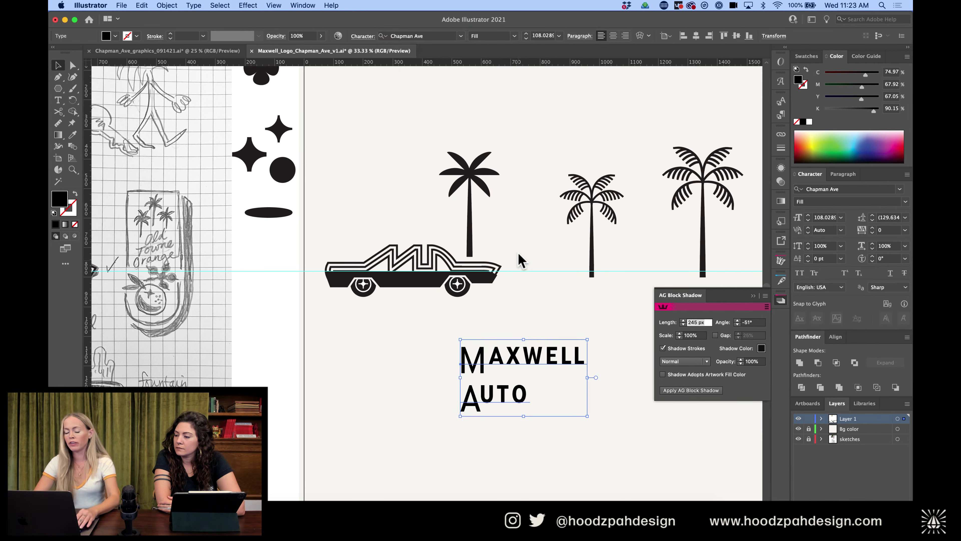
Center-align the Maxwell Auto text and enlarge it to about 160 pt
click(614, 36)
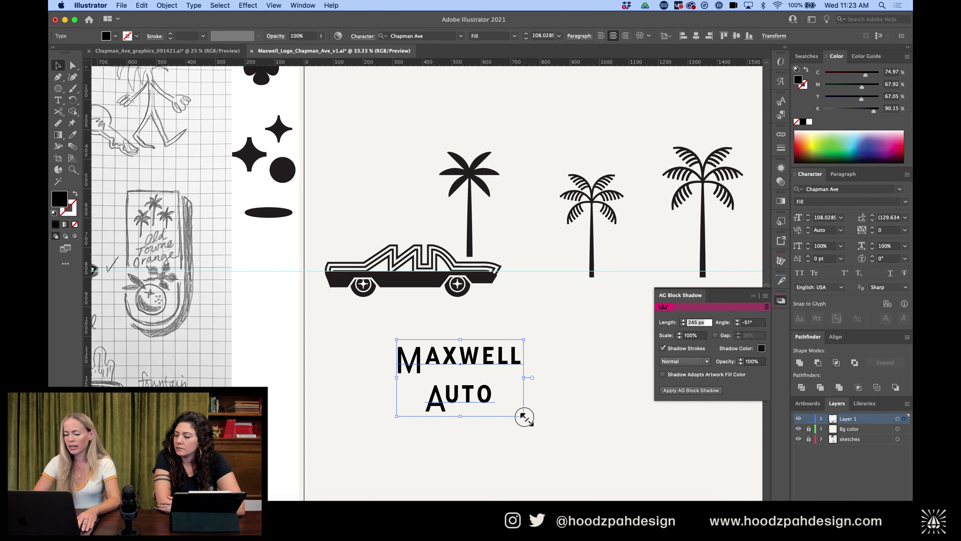
drag(523, 416, 585, 453)
scroll(530, 413, right, 3)
scroll(530, 413, down, 2)
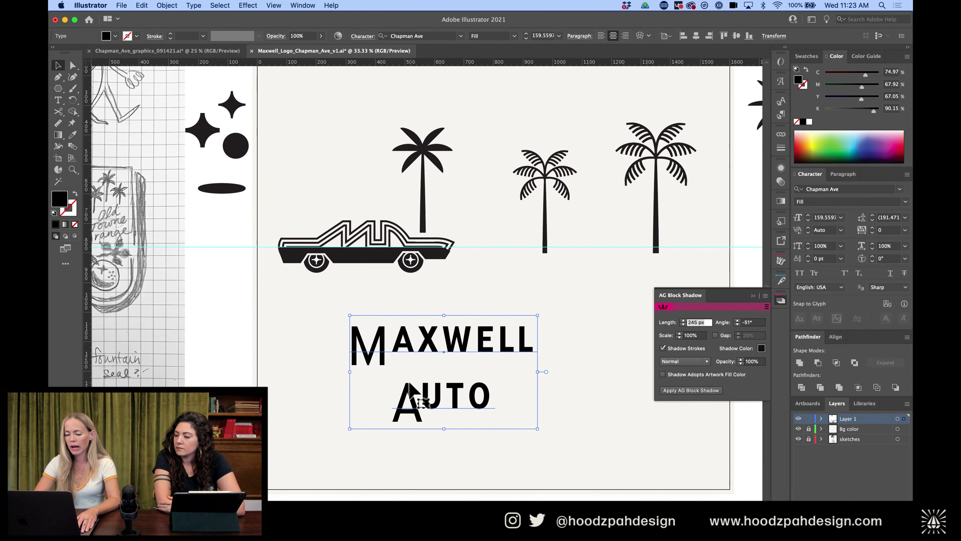
Tighten the leading of the Maxwell Auto text to 160 pt
click(872, 220)
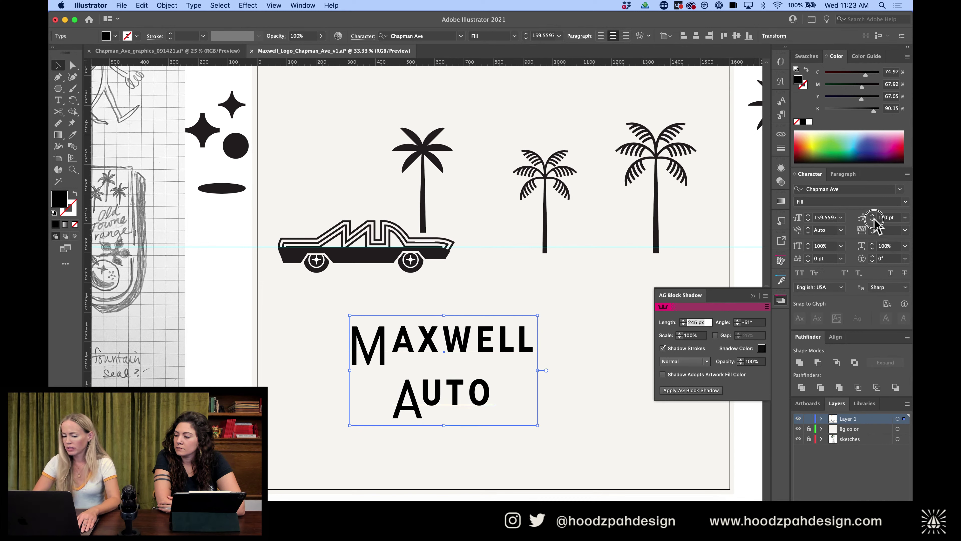
click(872, 220)
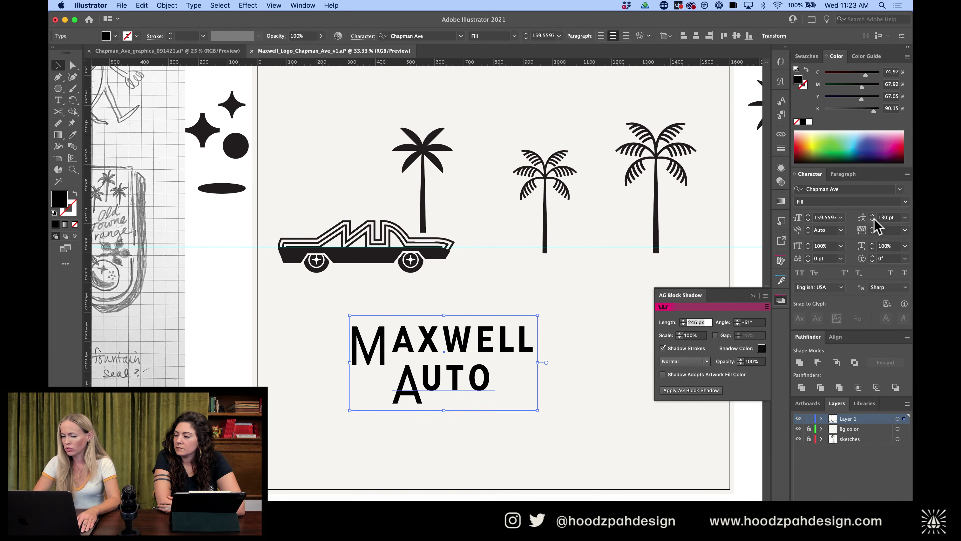
click(872, 220)
click(873, 214)
click(873, 214)
click(872, 214)
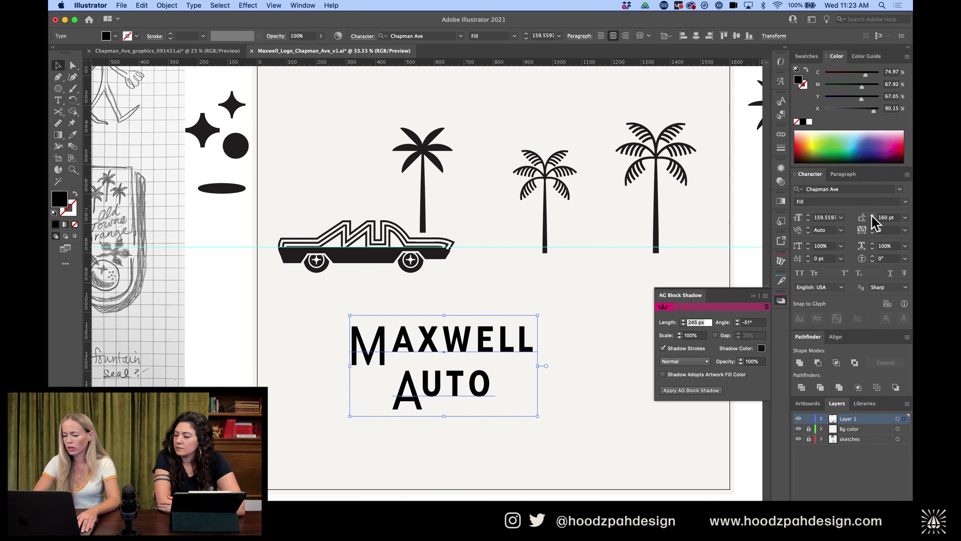
click(872, 215)
Duplicate the Maxwell Auto text alongside the original and space the two versions apart below the artwork
scroll(604, 292, right, 2)
scroll(605, 293, down, 1)
drag(423, 344, 575, 350)
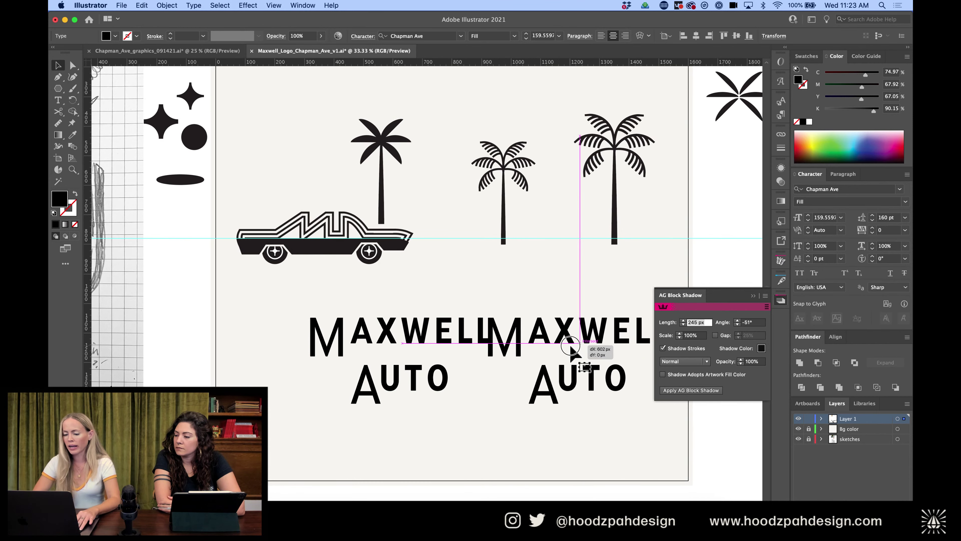
scroll(576, 349, right, 3)
drag(382, 336, 313, 335)
click(480, 329)
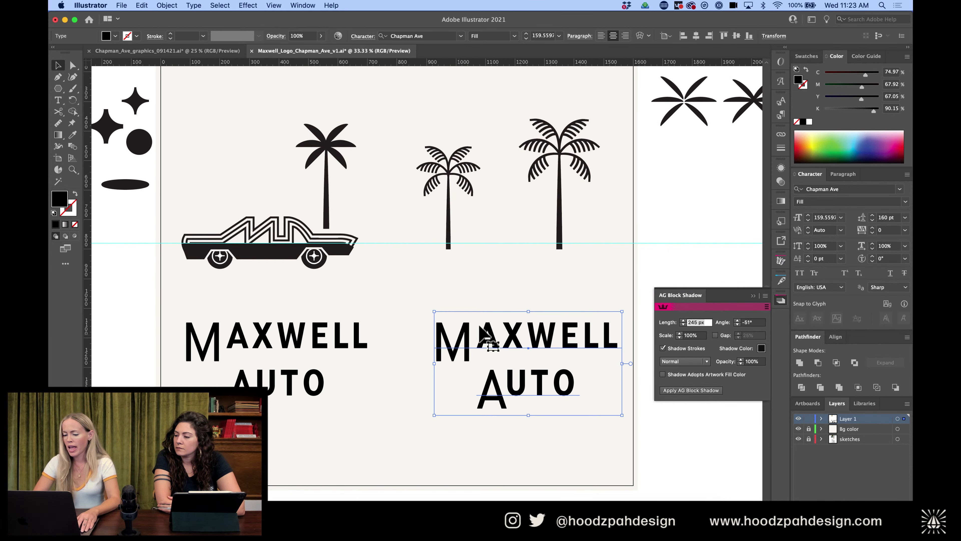
Apply the OpenType stylistic set that adds bars beneath the small letters to the right-hand text copy
click(781, 61)
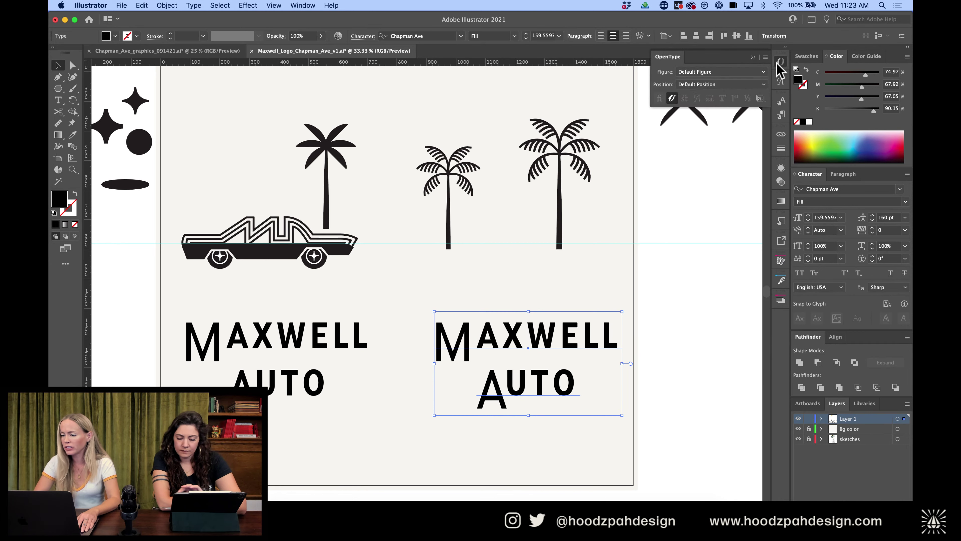
click(759, 98)
click(761, 109)
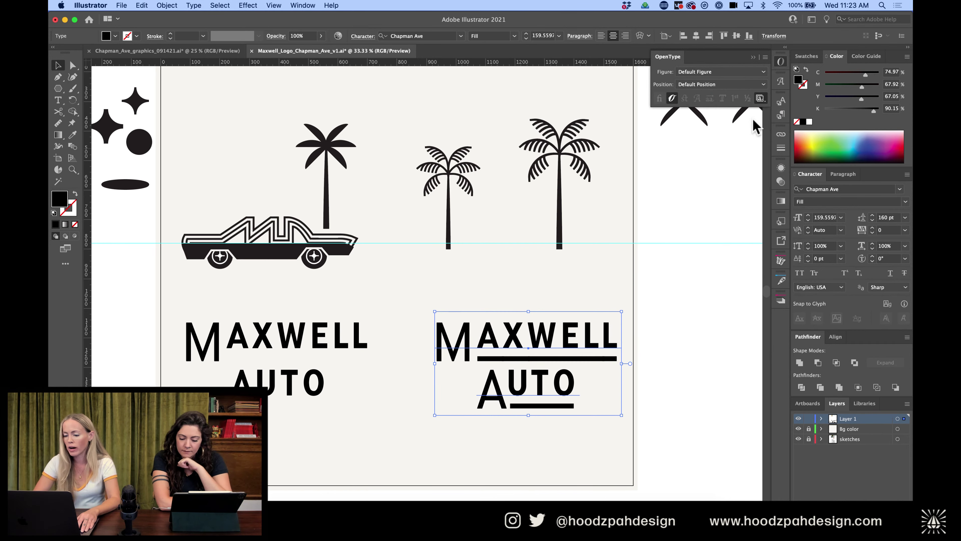
Move the underlined Maxwell Auto text closer to the plain version
click(629, 252)
key(cmd+minus)
scroll(633, 258, left, 2)
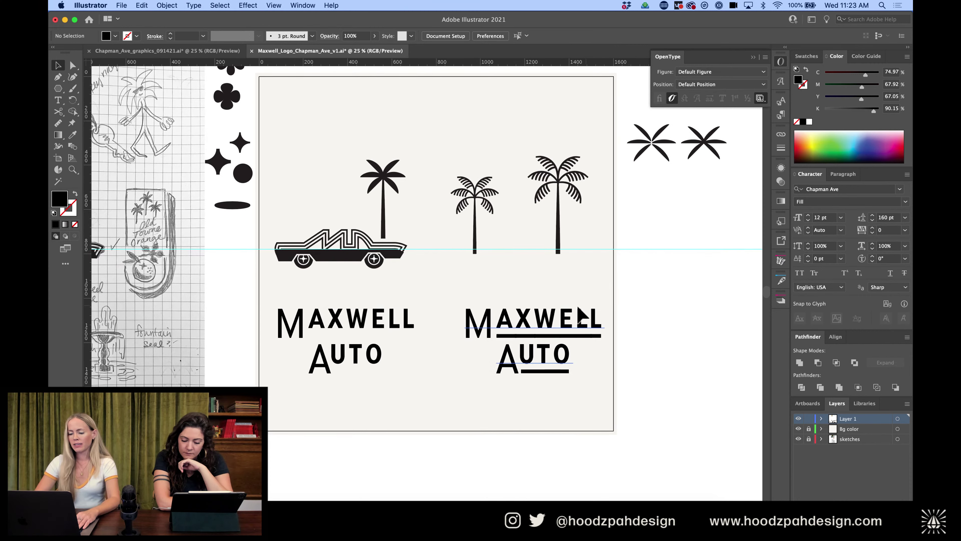
click(555, 326)
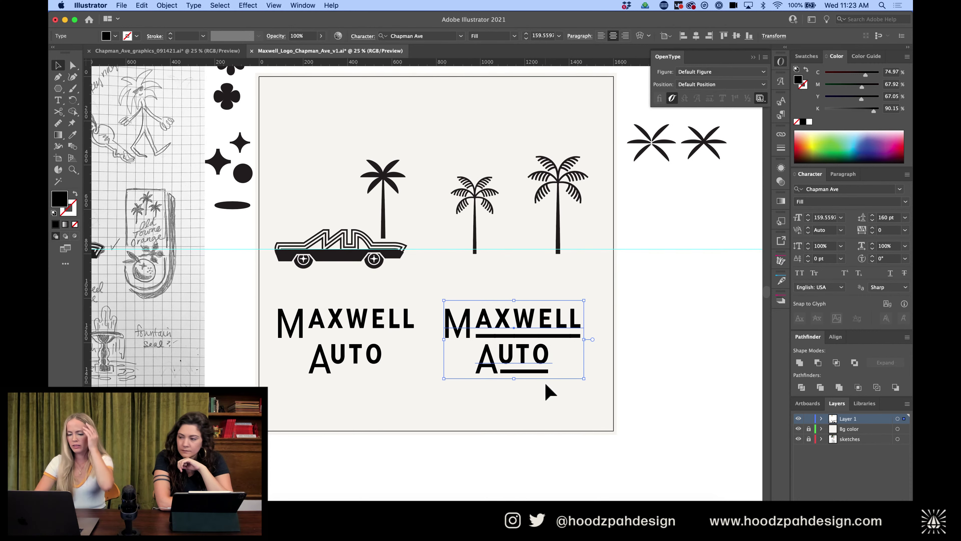
Scale both Maxwell Auto text versions down together to about 140 pt
scroll(551, 392, up, 2)
scroll(551, 392, right, 1)
scroll(646, 380, down, 2)
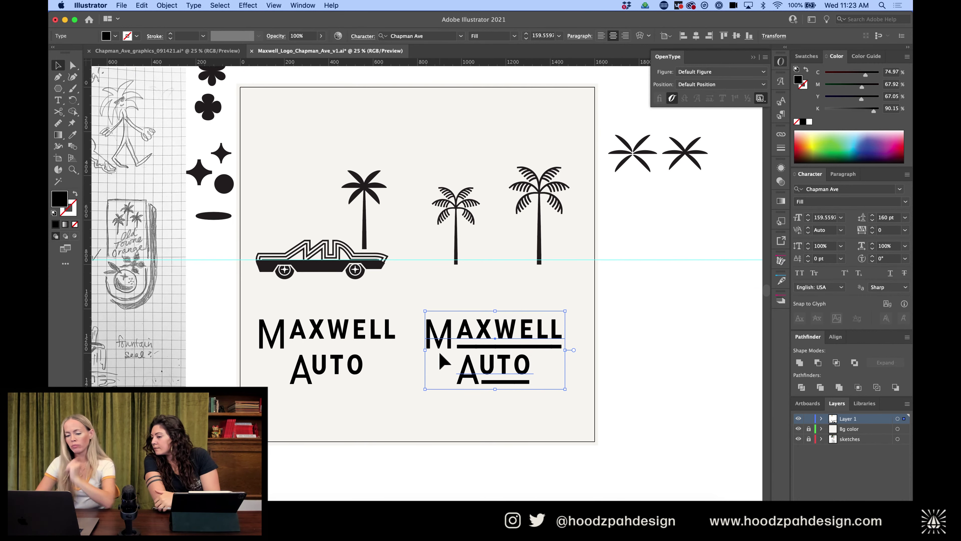
click(400, 336)
click(386, 332)
shift+click(554, 347)
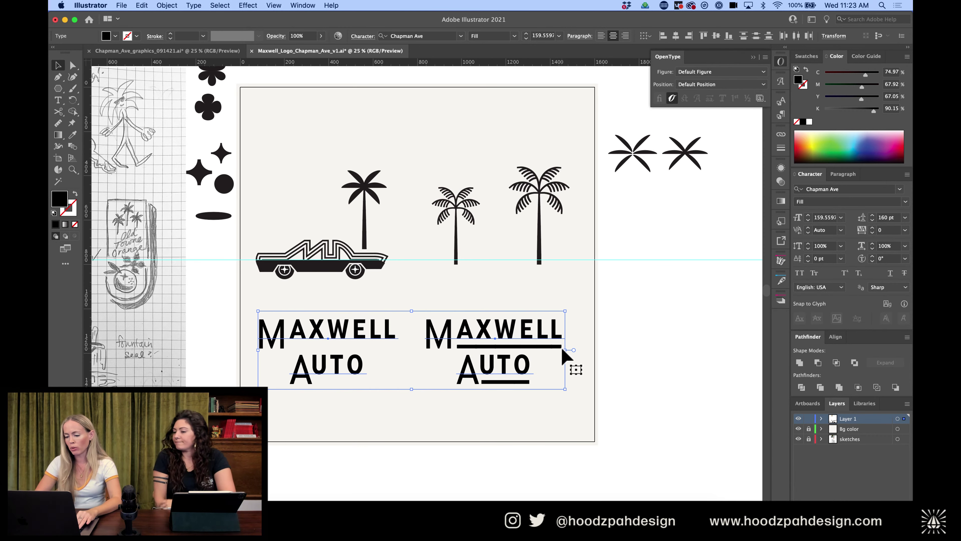
drag(565, 350, 545, 350)
Move the two curved-frond palm trees off the artboard to its right side
drag(569, 136, 449, 299)
drag(462, 208, 675, 275)
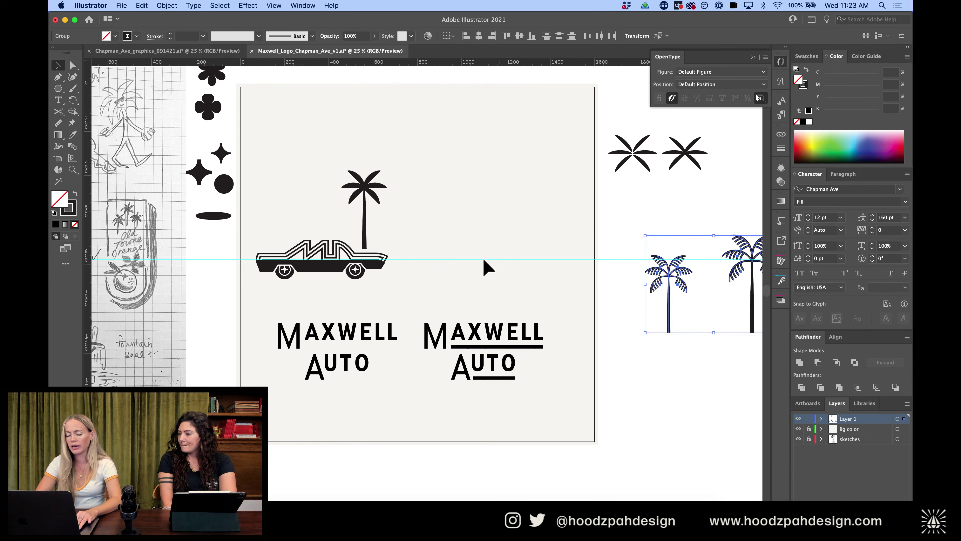
Group the car's outline, body and wheels into one object
click(485, 266)
click(502, 379)
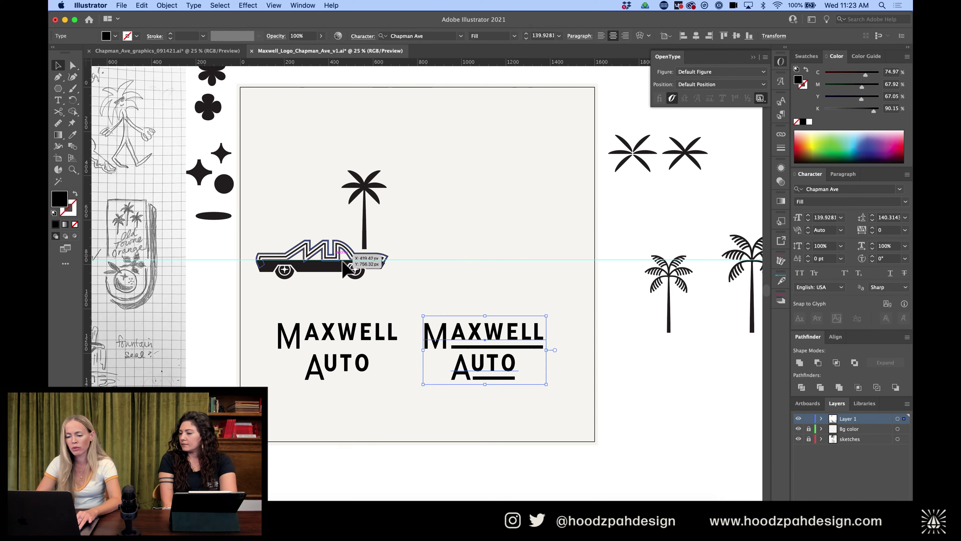
click(340, 250)
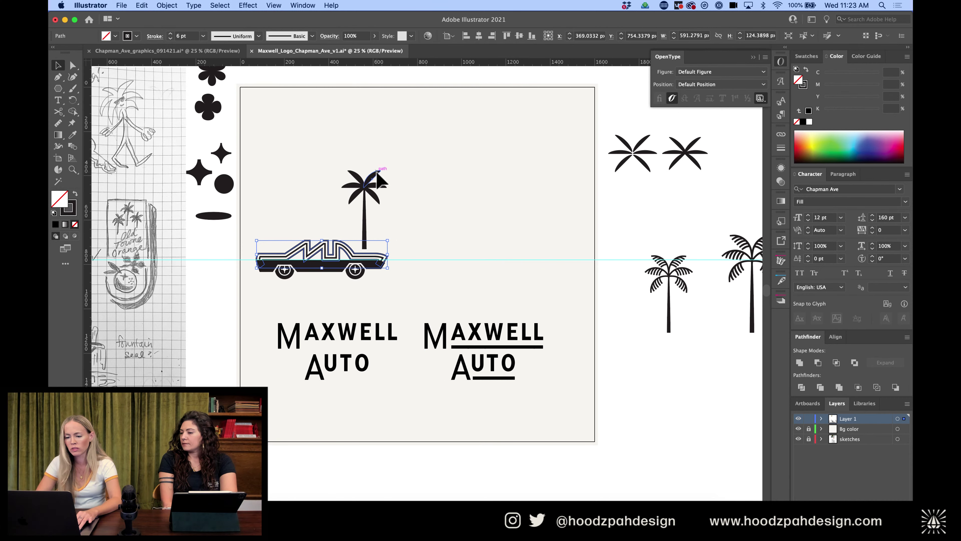
mouse_move(340, 251)
mouse_down()
mouse_move(508, 277)
mouse_move(340, 251)
mouse_up()
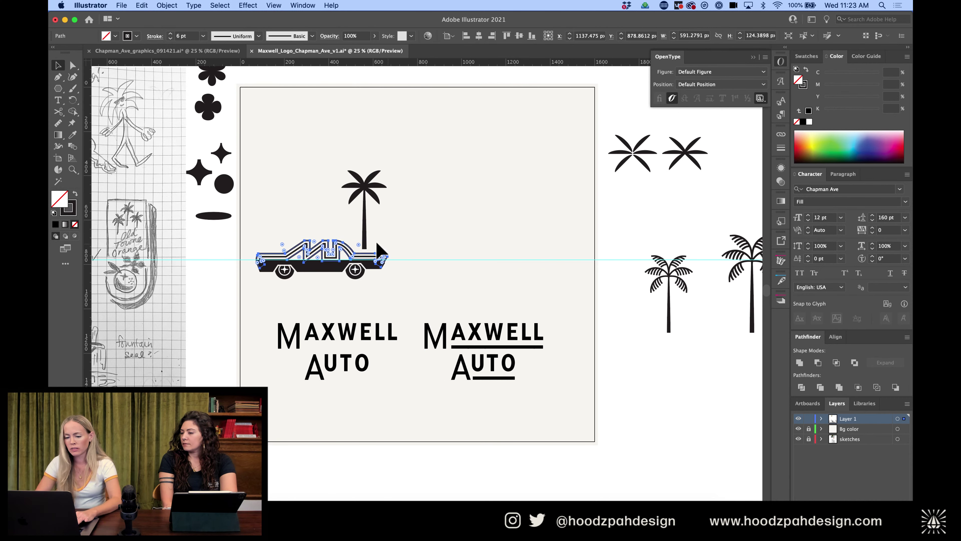
click(312, 227)
drag(256, 283, 376, 212)
click(545, 204)
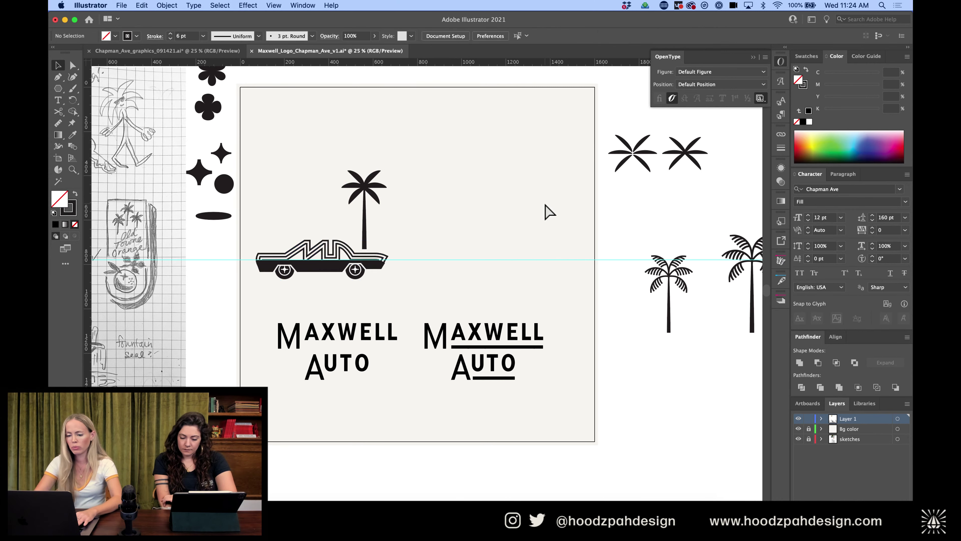
Try drawing a short horizontal line across the car window under the rounded end of the roof
key(super+1)
scroll(545, 205, up, 3)
scroll(545, 205, left, 5)
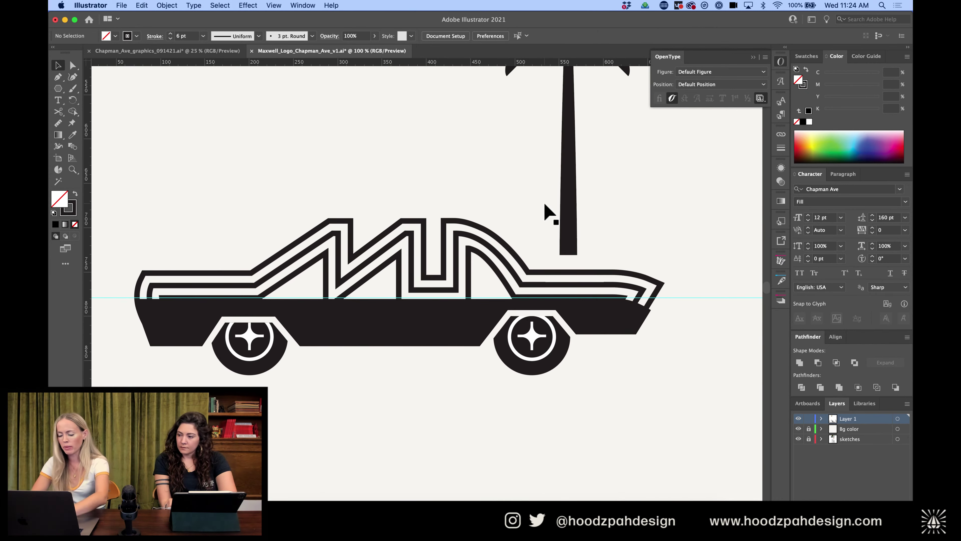
key(p)
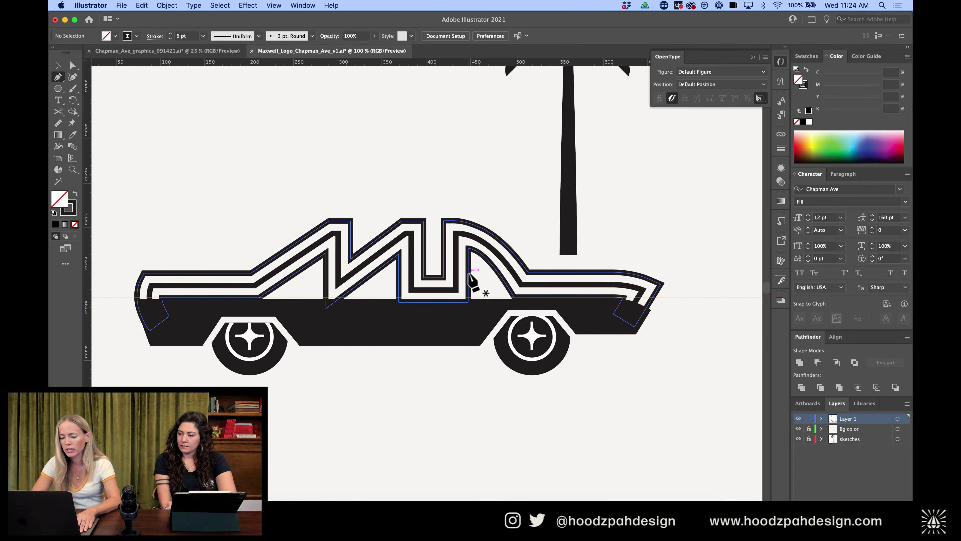
click(469, 272)
click(495, 271)
key(a)
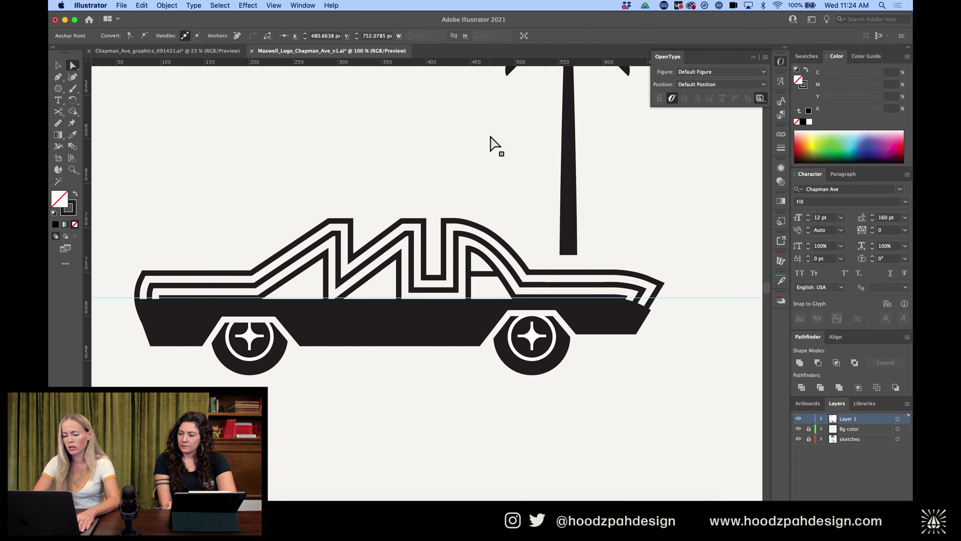
click(490, 144)
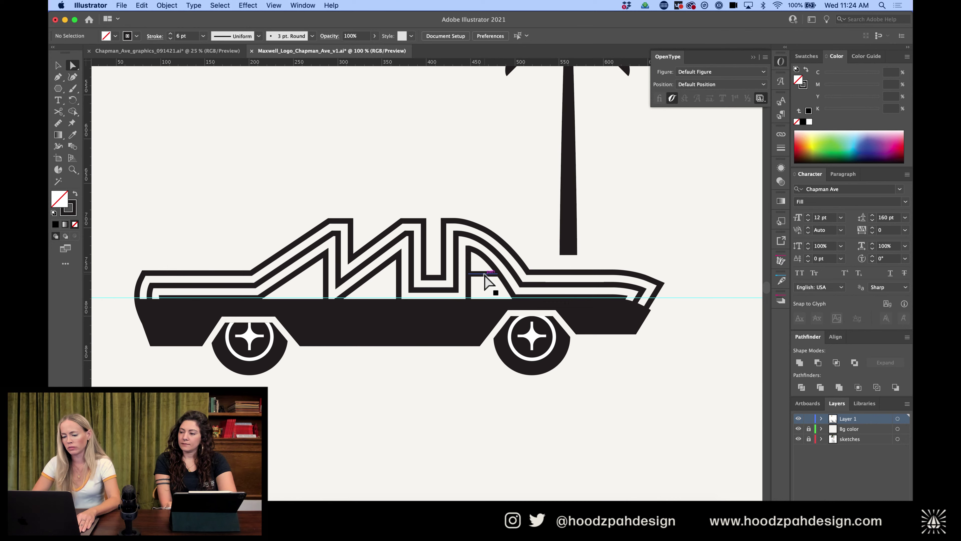
drag(468, 272, 456, 273)
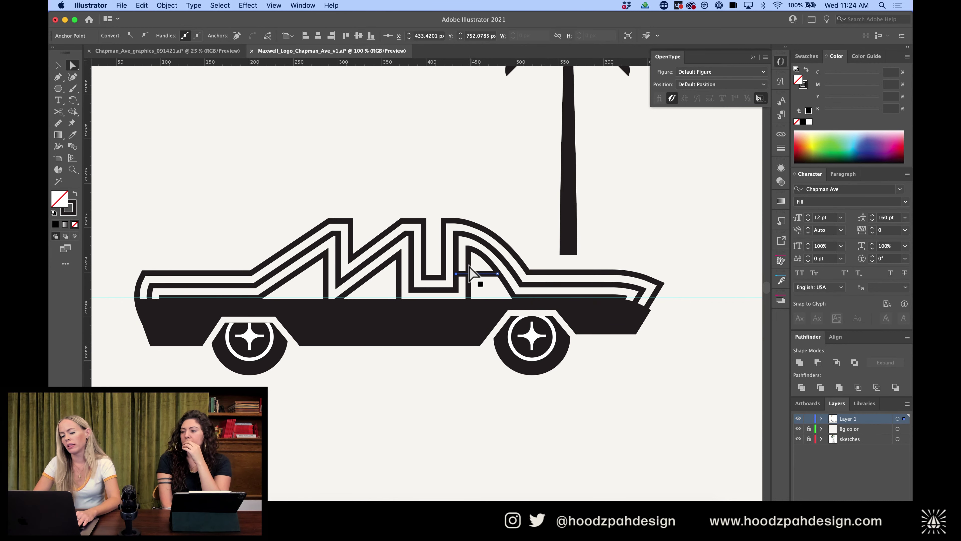
click(469, 273)
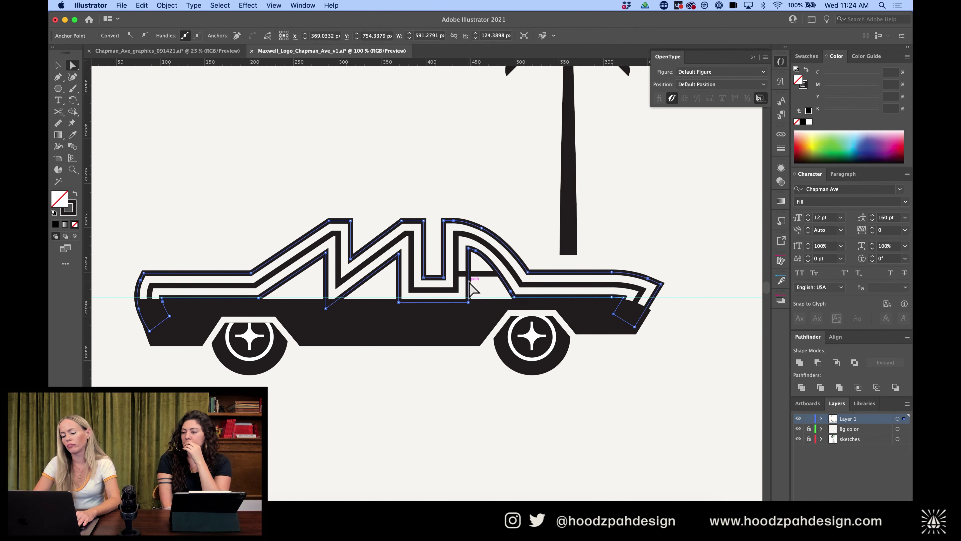
key(super+shift+a)
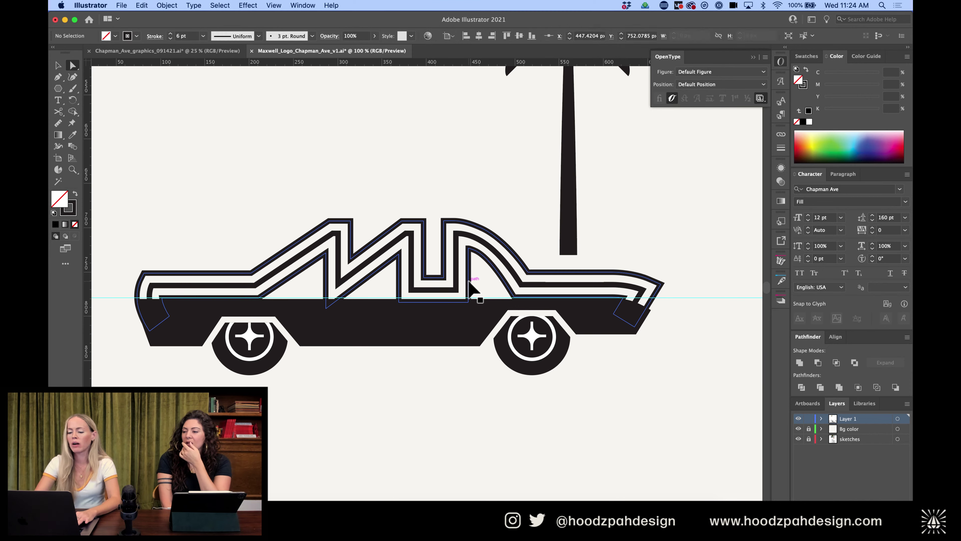
Move the car directly above the underlined Maxwell Auto text
key(super+minus)
key(super+minus)
key(super+minus)
key(super+minus)
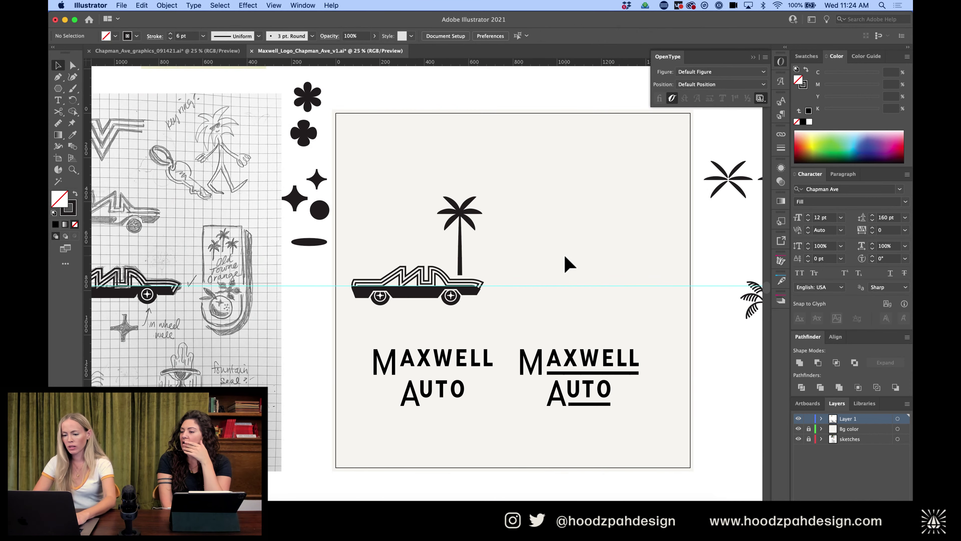
drag(456, 289, 619, 321)
scroll(656, 316, up, 5)
scroll(656, 316, down, 1)
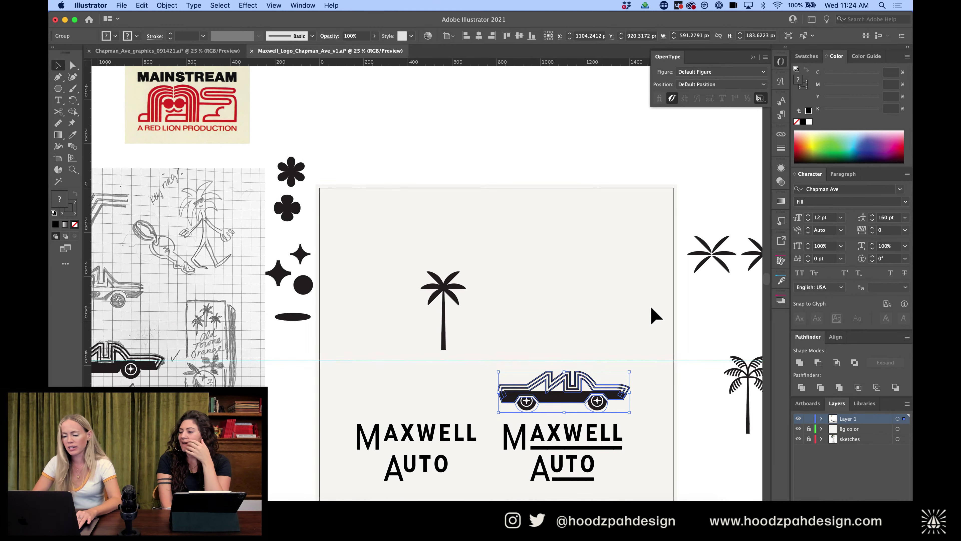
Enlarge the car above the underlined text to about 835 px wide and nudge it upward
scroll(656, 316, down, 3)
drag(626, 330, 654, 341)
key(shift+Up)
key(shift+Up)
key(shift+Up)
click(627, 262)
scroll(627, 262, down, 2)
scroll(627, 262, right, 1)
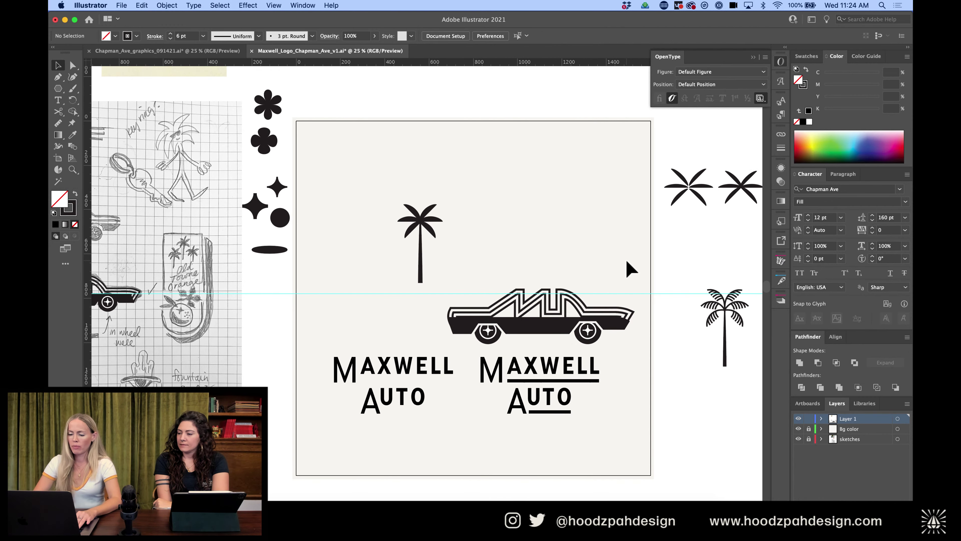
scroll(529, 407, up, 3)
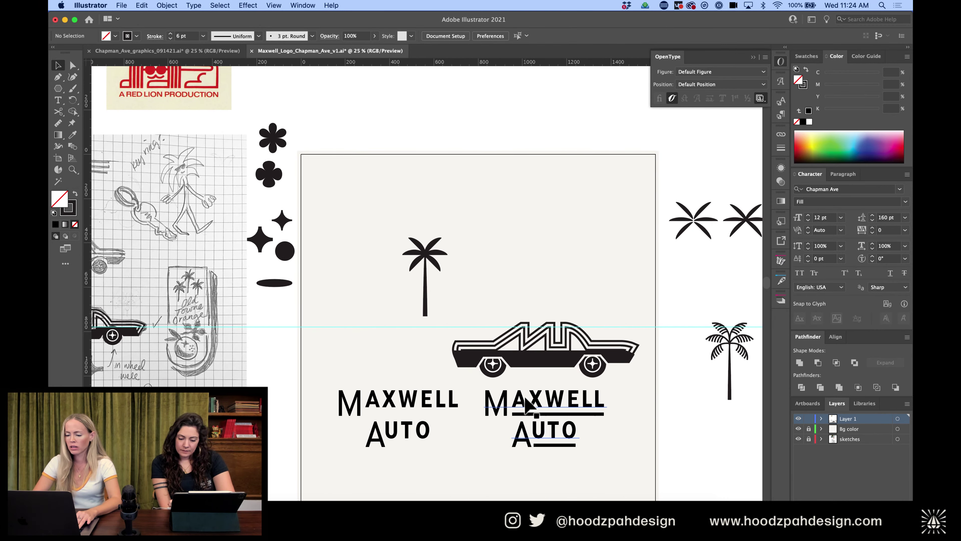
scroll(526, 405, down, 2)
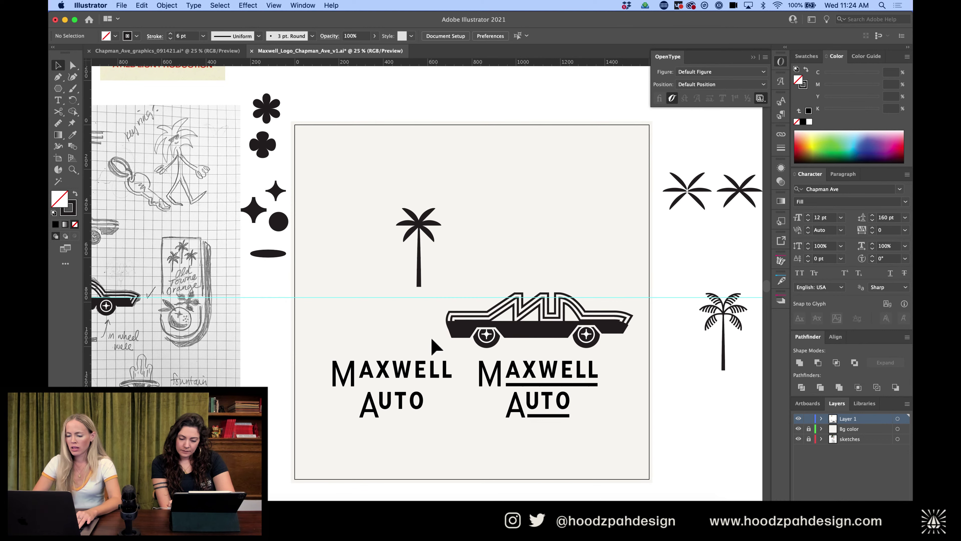
Place a copy of the car beside the palm tree and scale it down to about 640 px wide
click(488, 329)
drag(564, 325, 553, 220)
drag(621, 221, 596, 232)
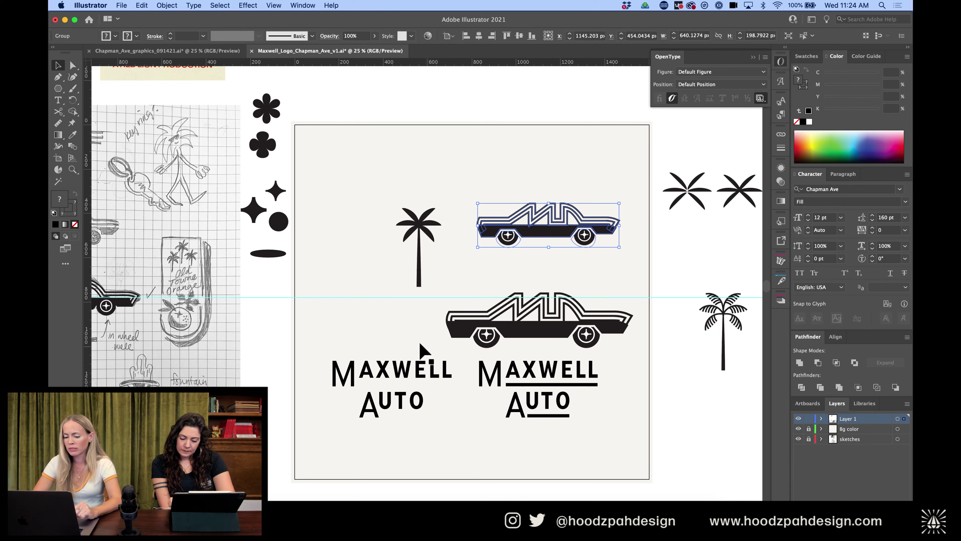
Move the plain Maxwell Auto text off the artboard's right side and shift the large car with the underlined text toward the artboard's horizontal center
drag(423, 343, 348, 462)
drag(382, 369, 715, 415)
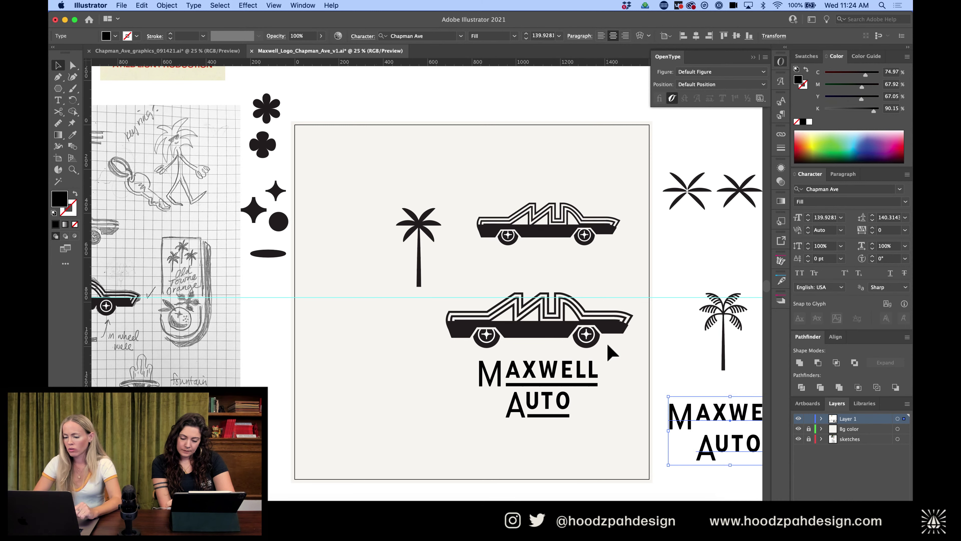
click(539, 346)
drag(544, 329, 466, 329)
key(super+equal)
key(super+equal)
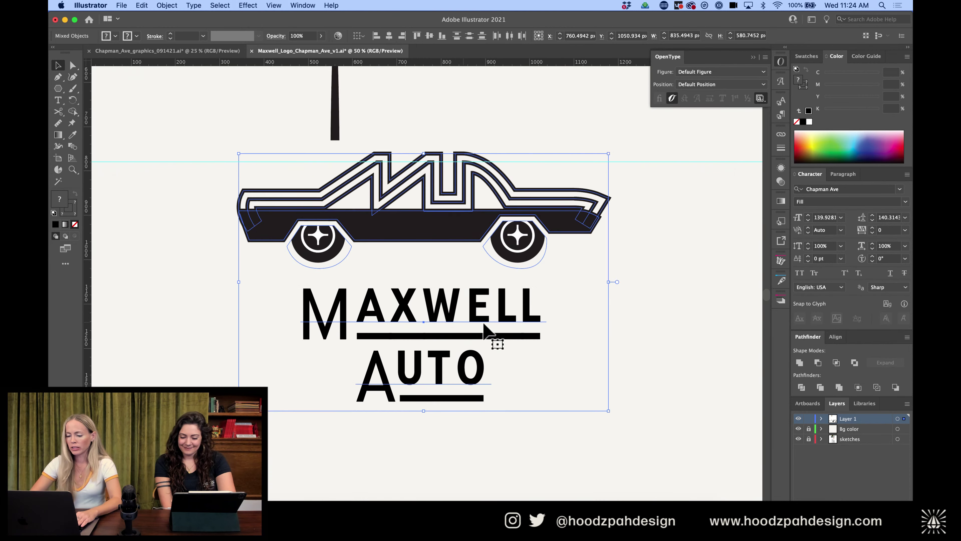
click(583, 373)
scroll(585, 369, down, 3)
key(super+minus)
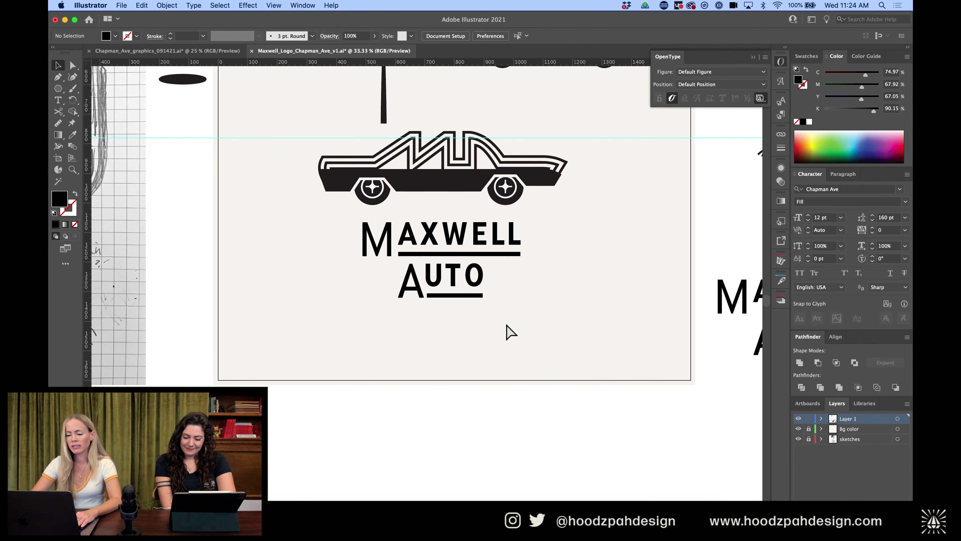
Add the text "Classic Auto Repair" at 40 pt below the underlined Maxwell Auto lettering
click(58, 100)
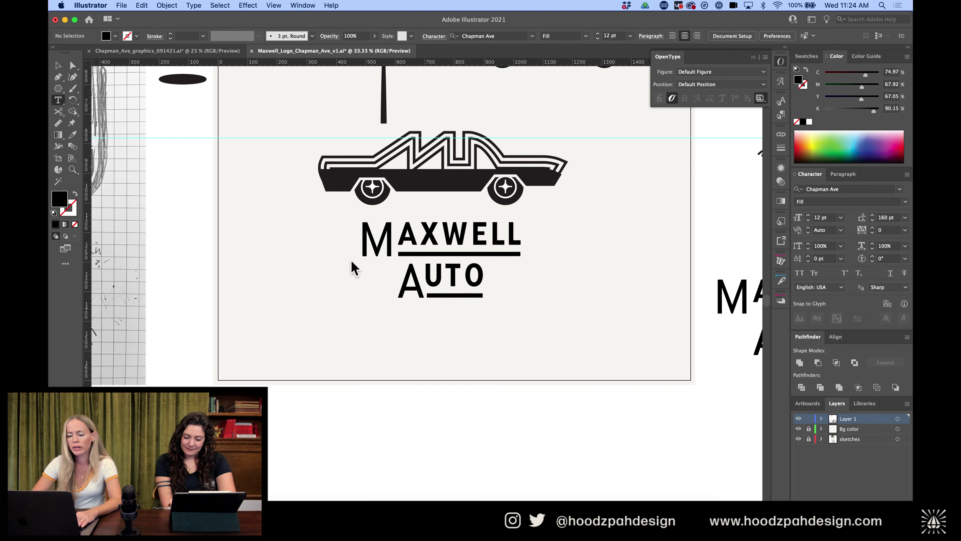
click(431, 337)
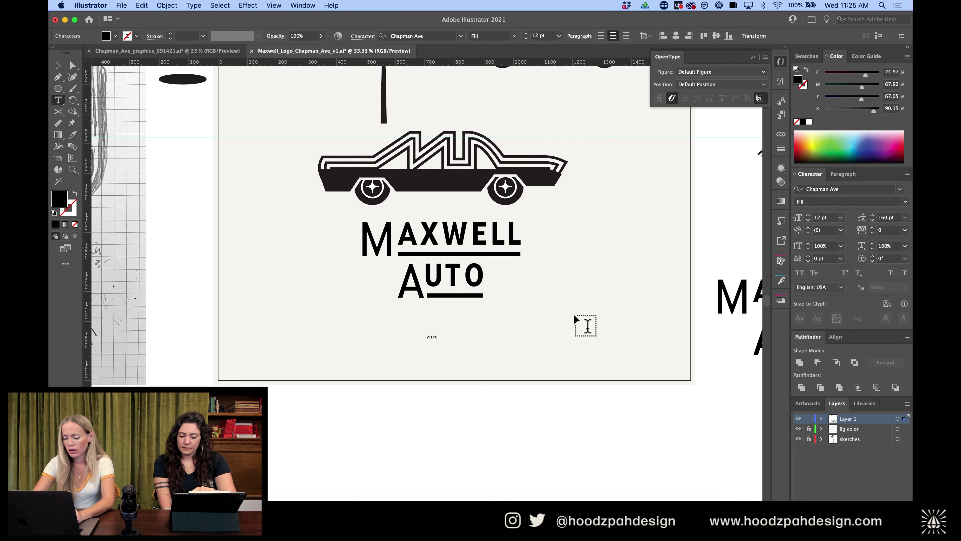
click(58, 66)
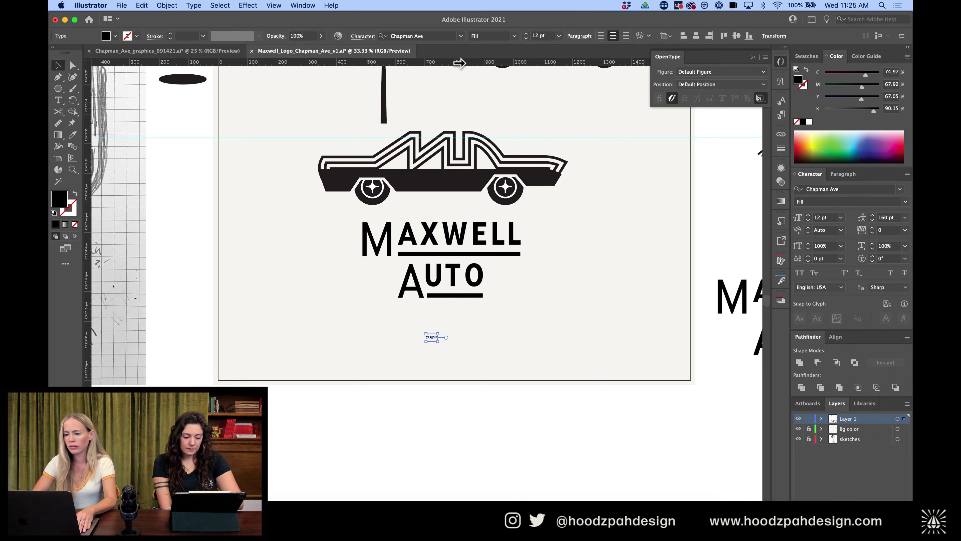
click(537, 35)
text(4)
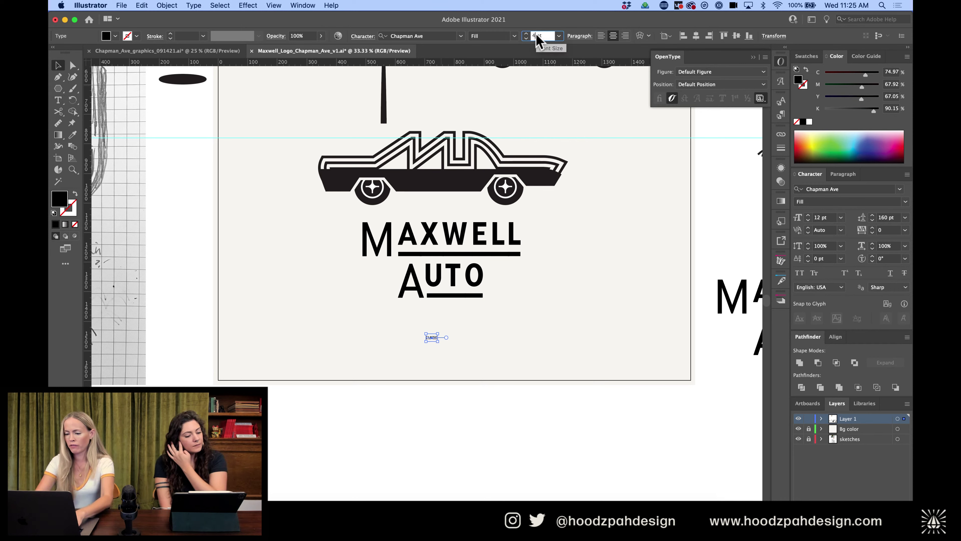
text(0)
key(Return)
double_click(443, 342)
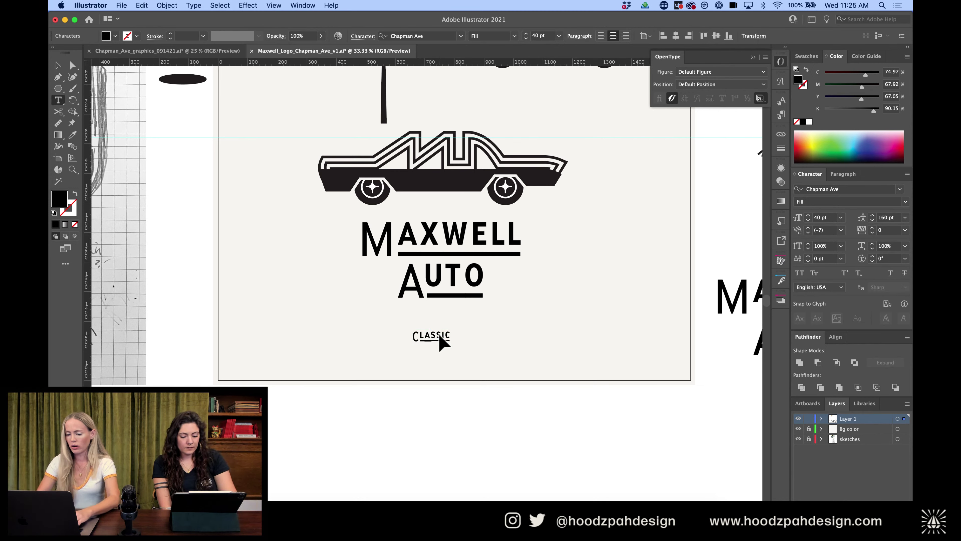
text(AUTO REPAIR)
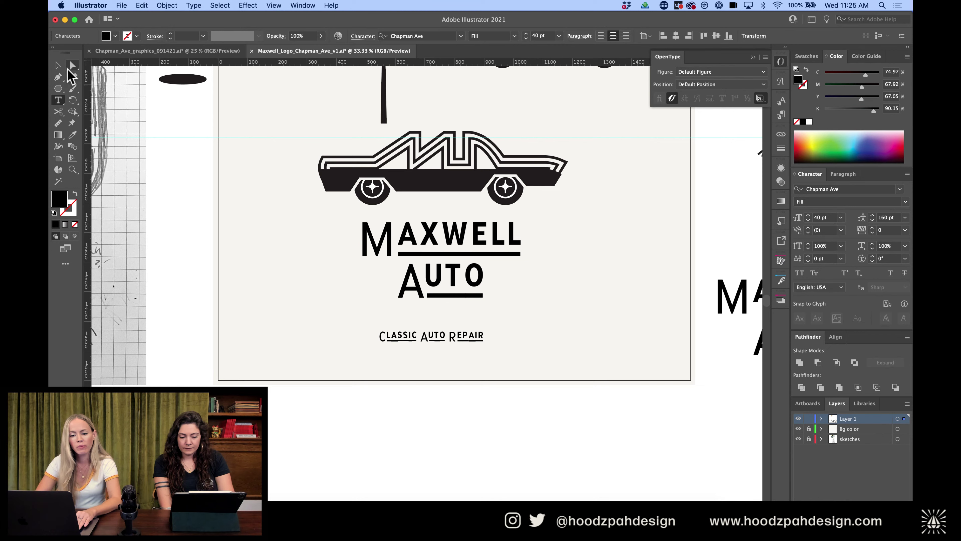
key(Escape)
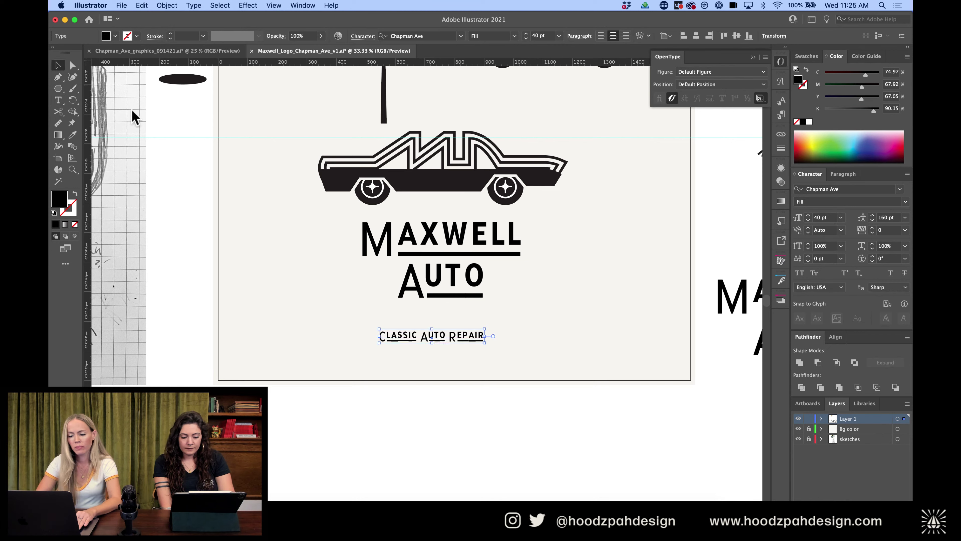
Scale the Classic Auto Repair text up to about 55 pt and set its font to Beverly Drive Right Regular
drag(486, 338, 525, 343)
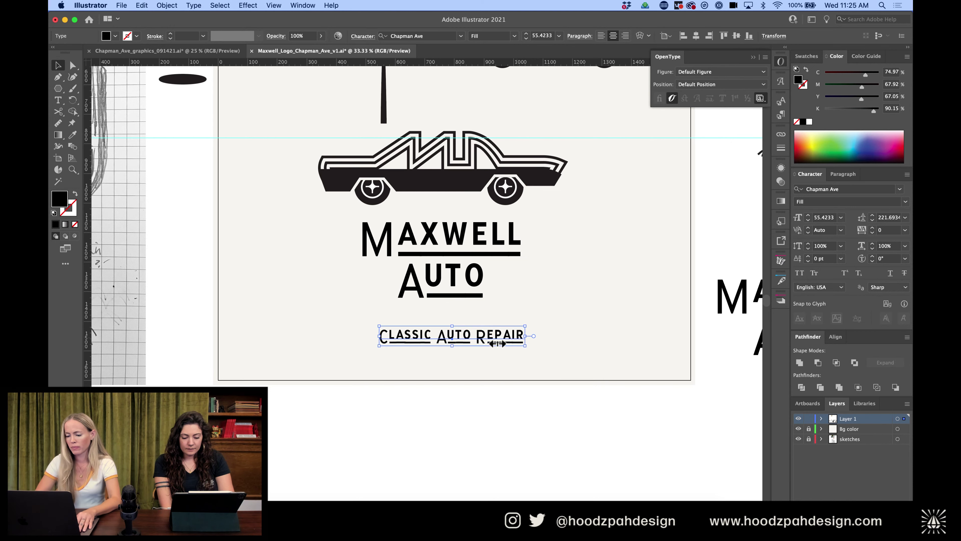
triple_click(487, 339)
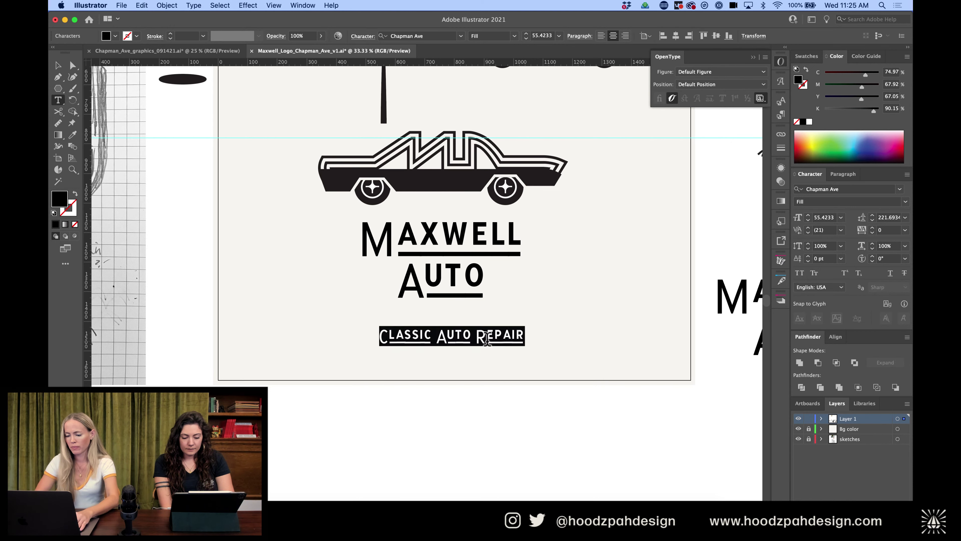
click(58, 65)
click(402, 37)
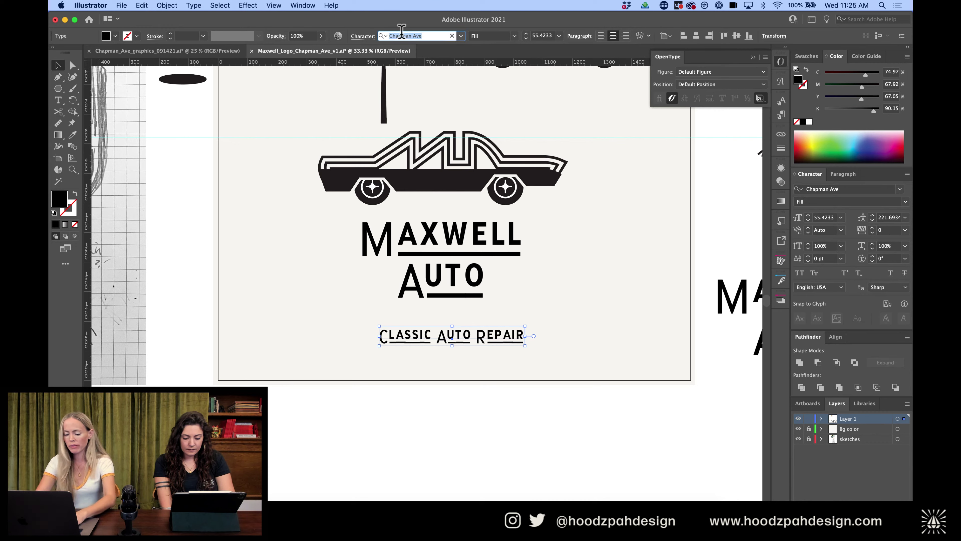
text(bev)
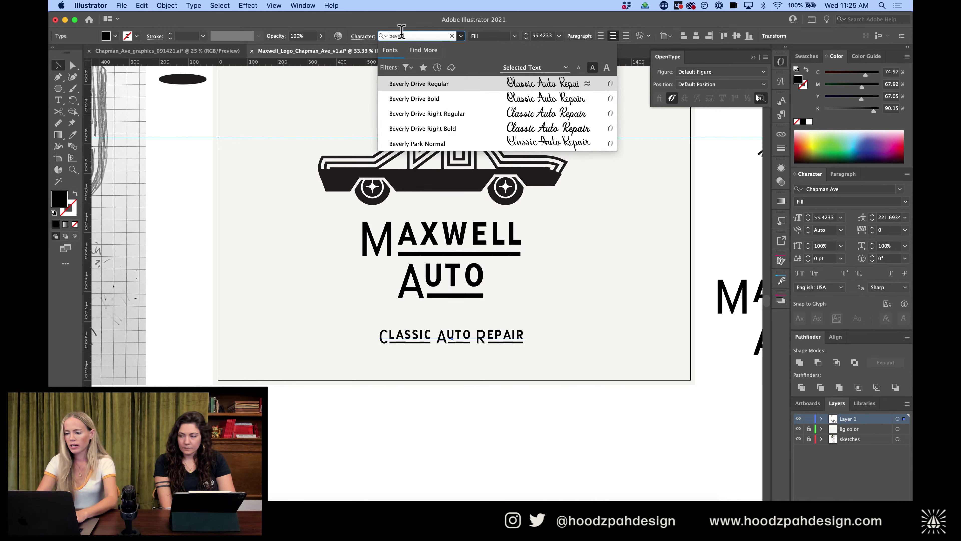
text(e)
click(474, 114)
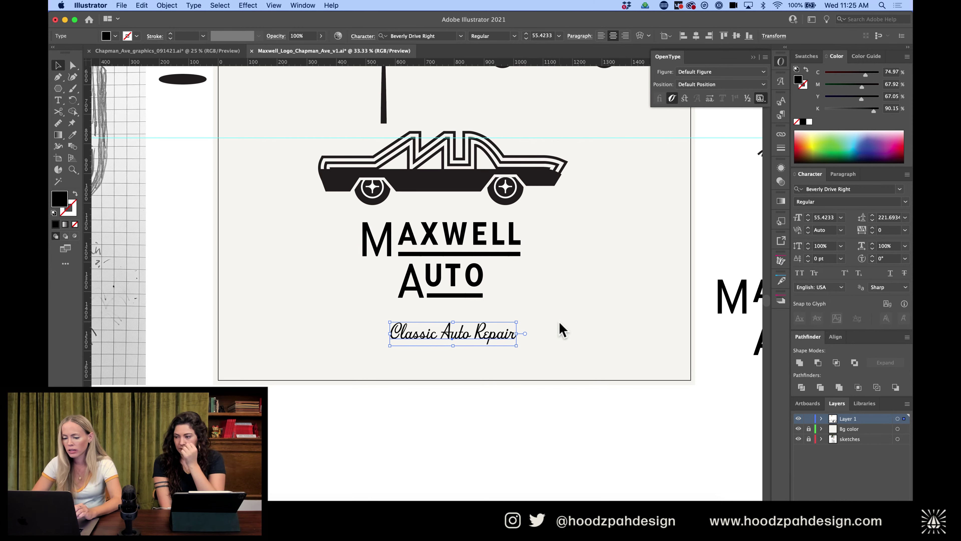
click(563, 330)
Turn off OpenType stylistic Set 1 for the Classic Auto Repair text
click(509, 339)
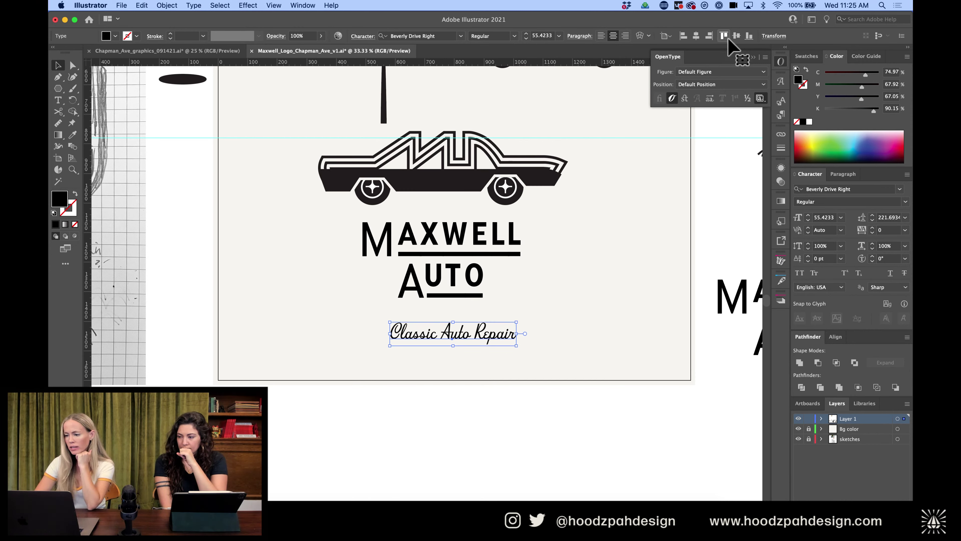
click(760, 98)
click(770, 109)
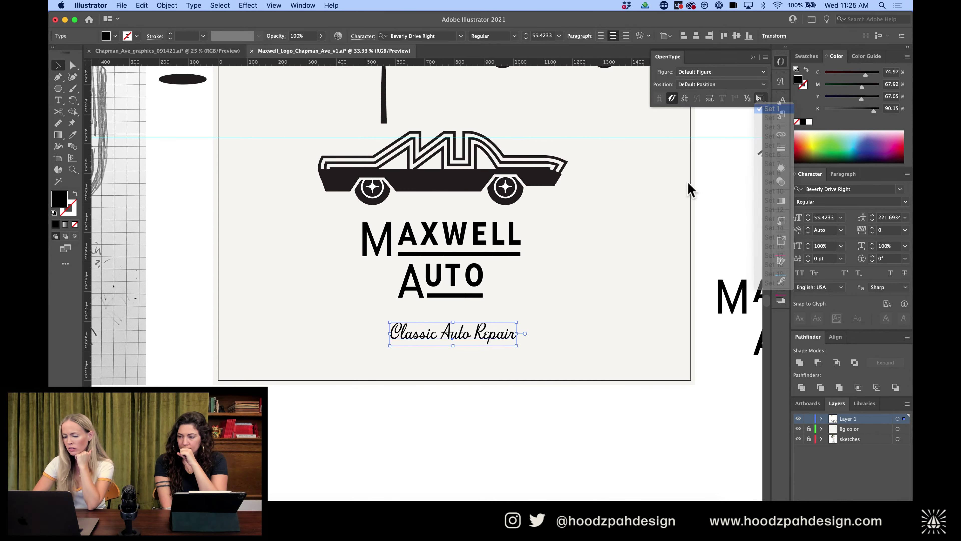
click(572, 330)
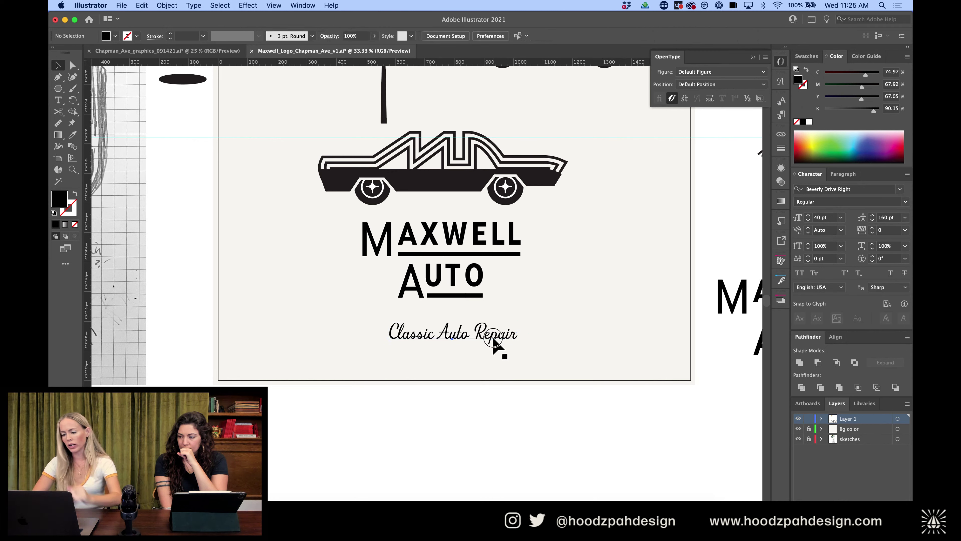
Enlarge the script tagline to about 63 pt directly beneath Auto and extend it to read "Classic Auto Repair & Sales"
drag(496, 343, 517, 322)
click(551, 314)
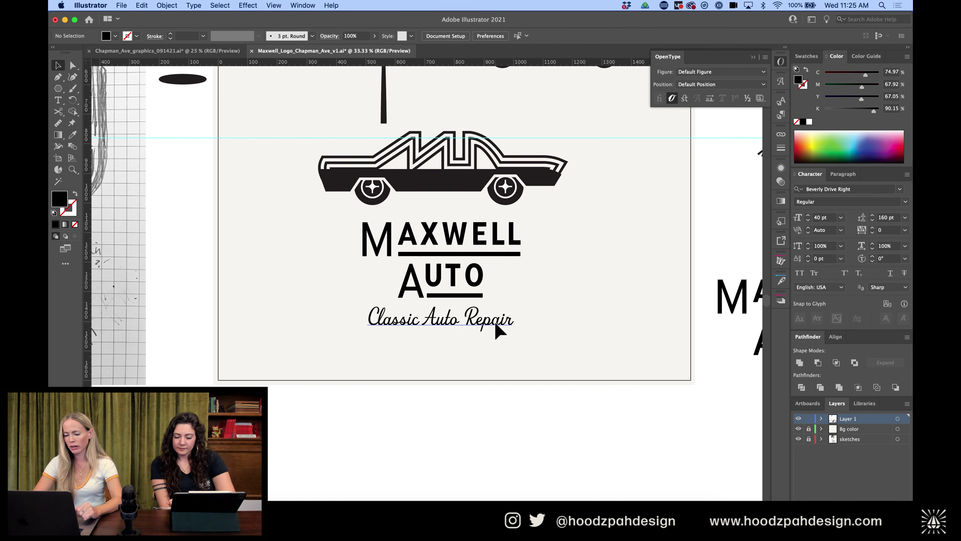
double_click(509, 322)
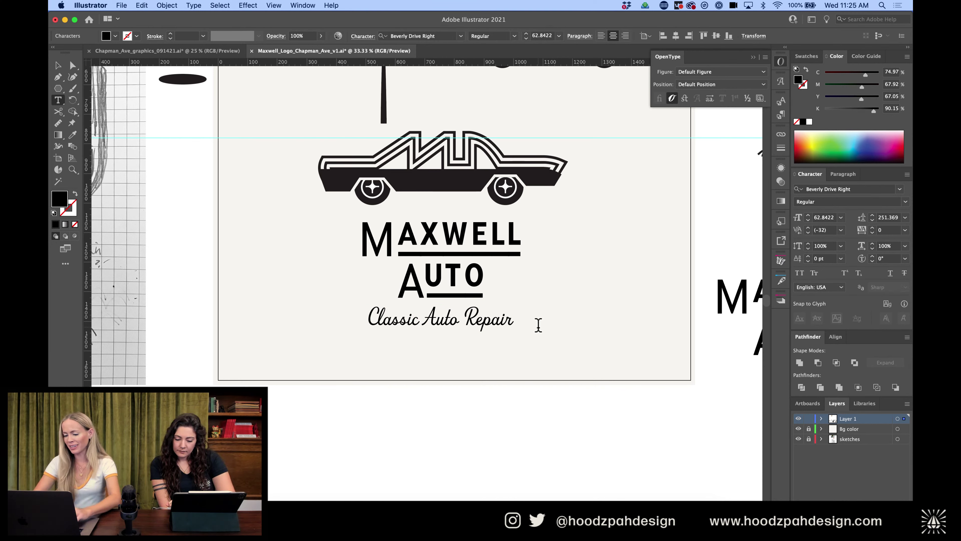
text(& Sales)
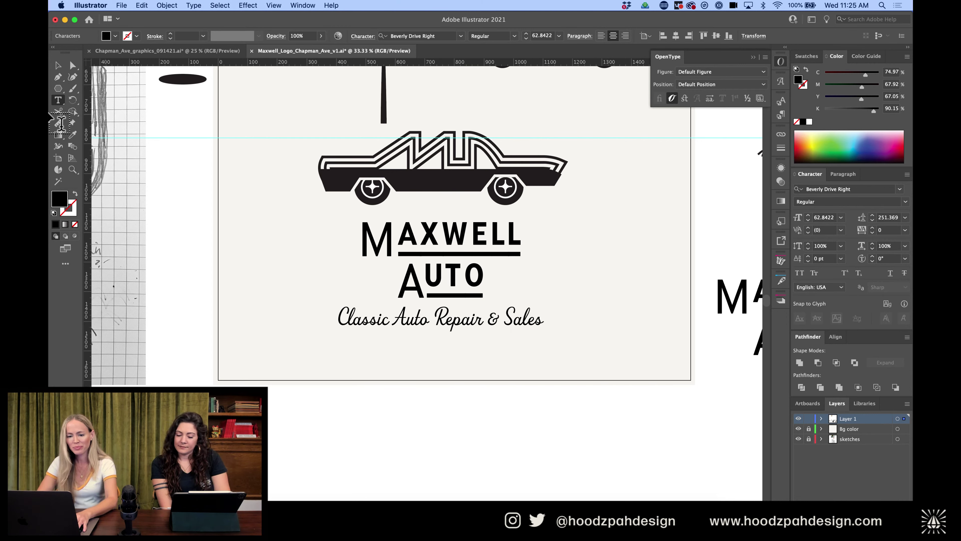
click(58, 65)
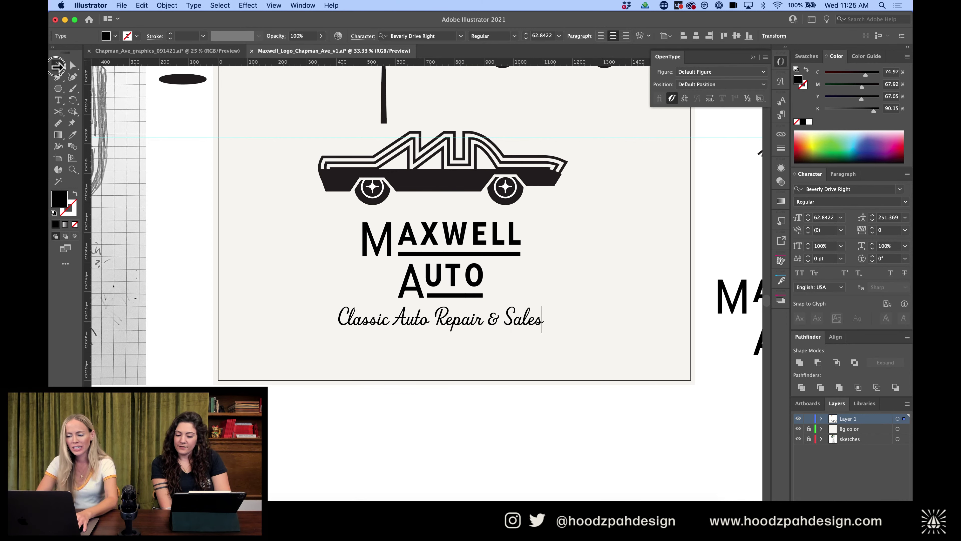
Copy the full Classic Auto Repair & Sales wording and remove the straight text object
triple_click(519, 325)
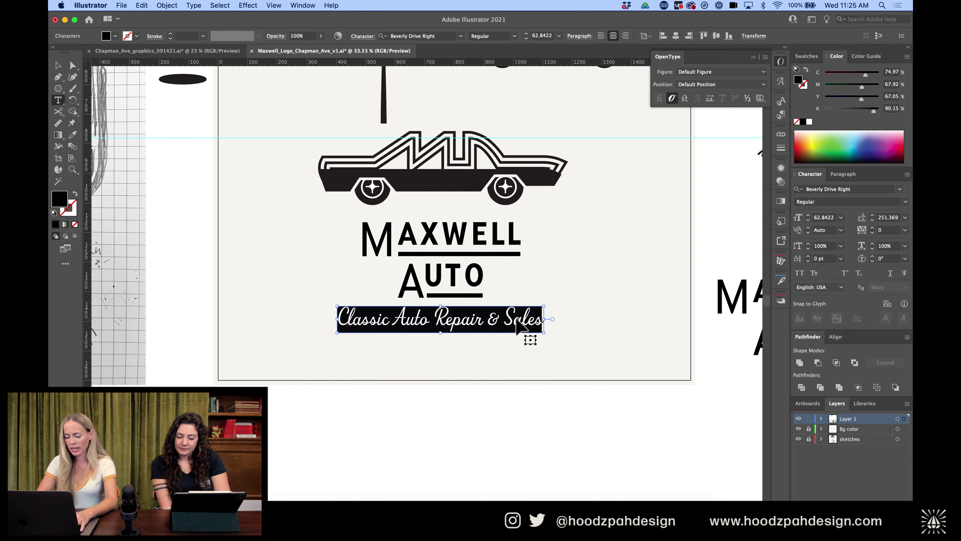
click(58, 66)
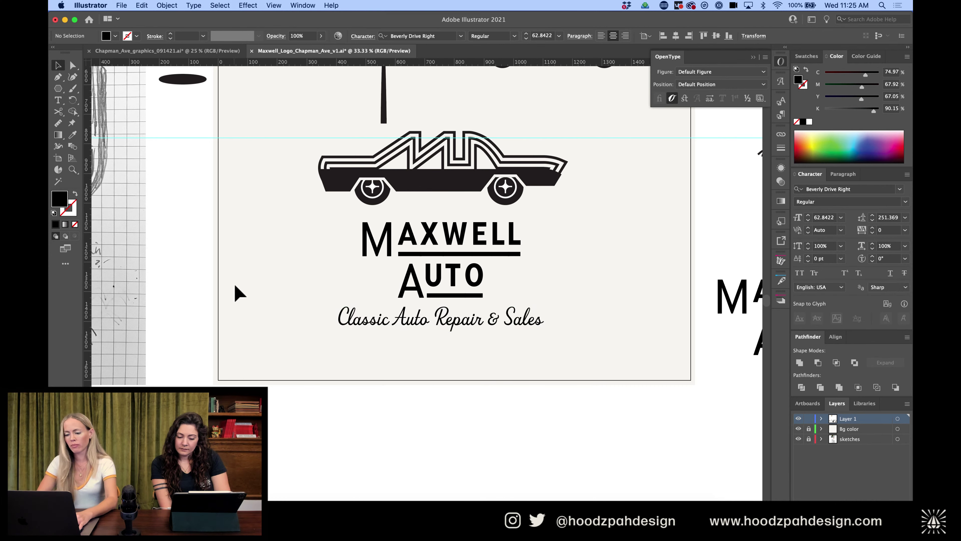
click(446, 326)
key(Delete)
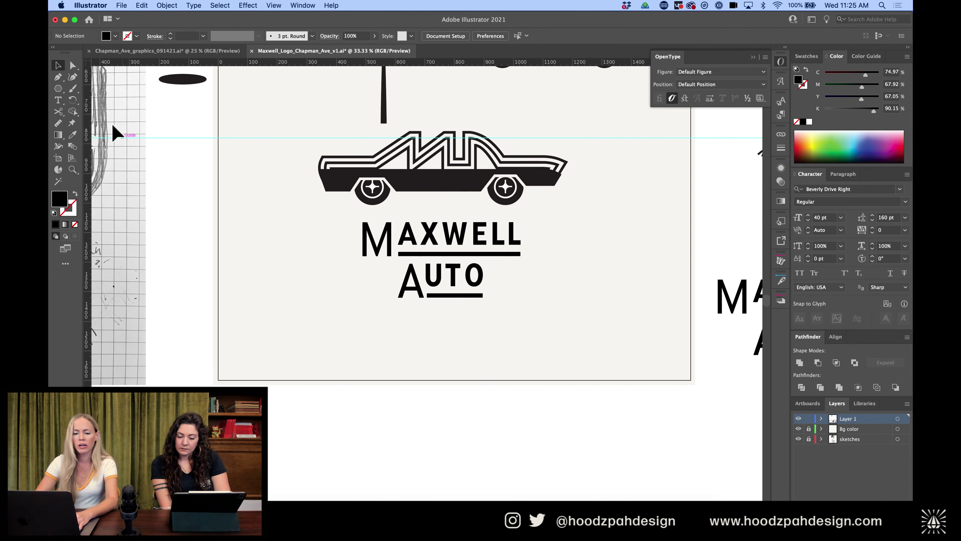
Draw an ellipse about 779 by 307 px below the Auto lettering and cut away its lower half to leave an arch
drag(58, 88, 108, 101)
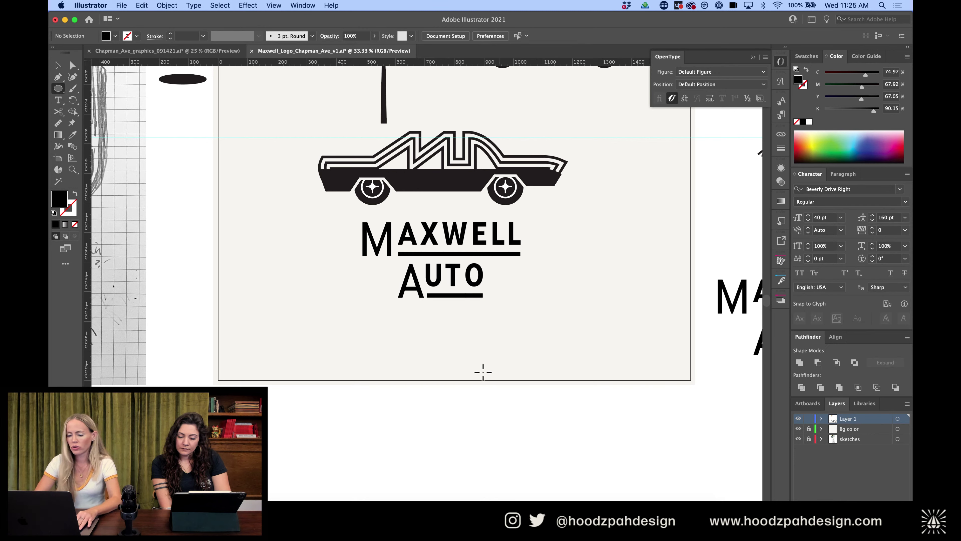
drag(454, 344, 339, 392)
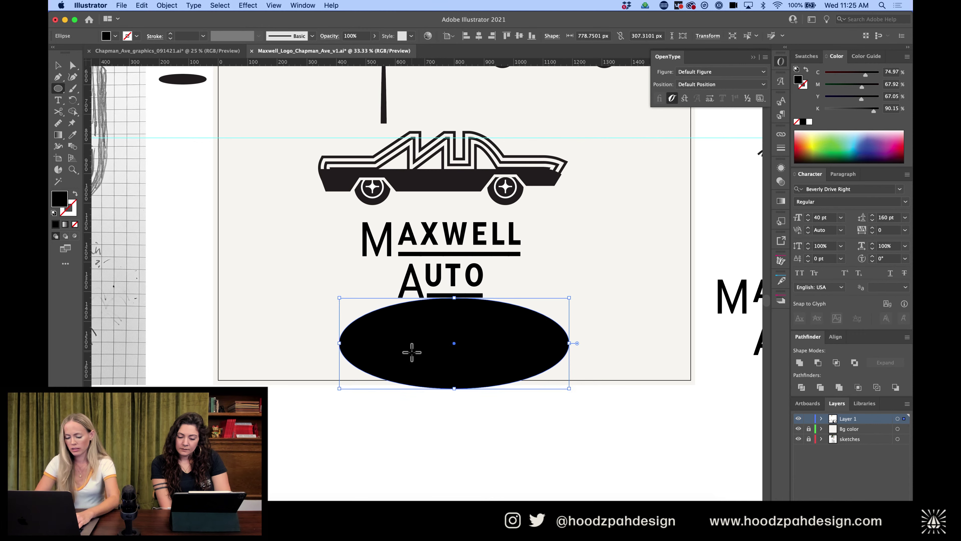
key(c)
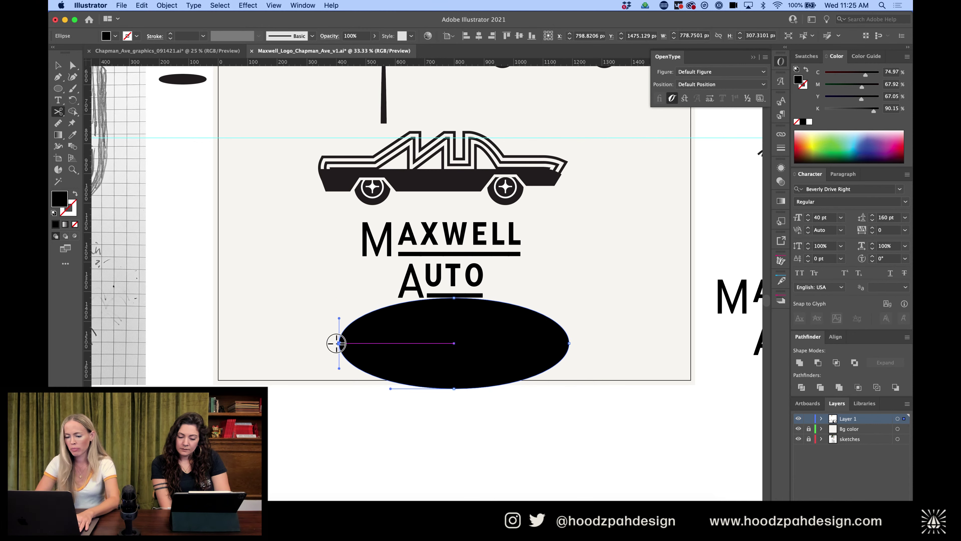
click(338, 343)
click(568, 344)
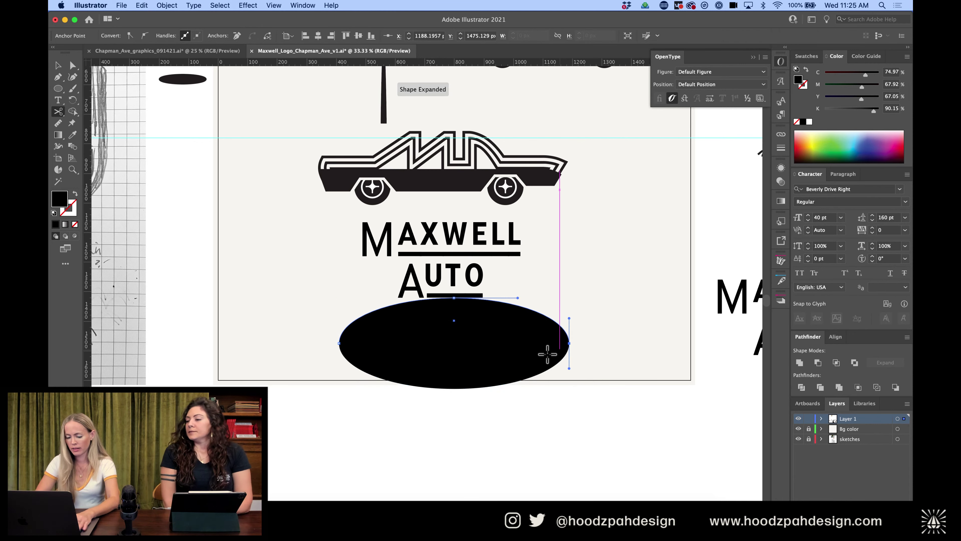
key(v)
click(517, 369)
key(Delete)
click(510, 339)
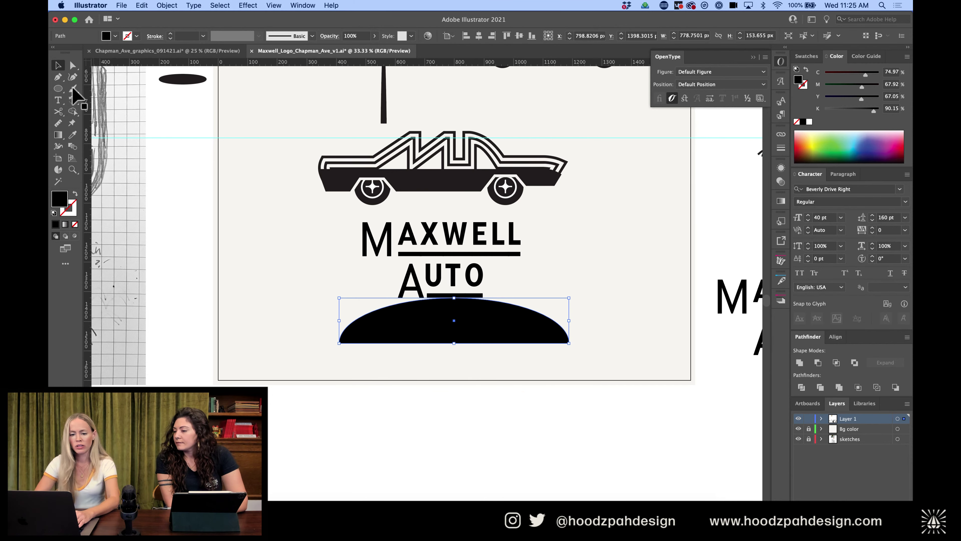
Turn the arch into a type path carrying the copied text Classic Auto Repair & Sales
drag(73, 88, 95, 99)
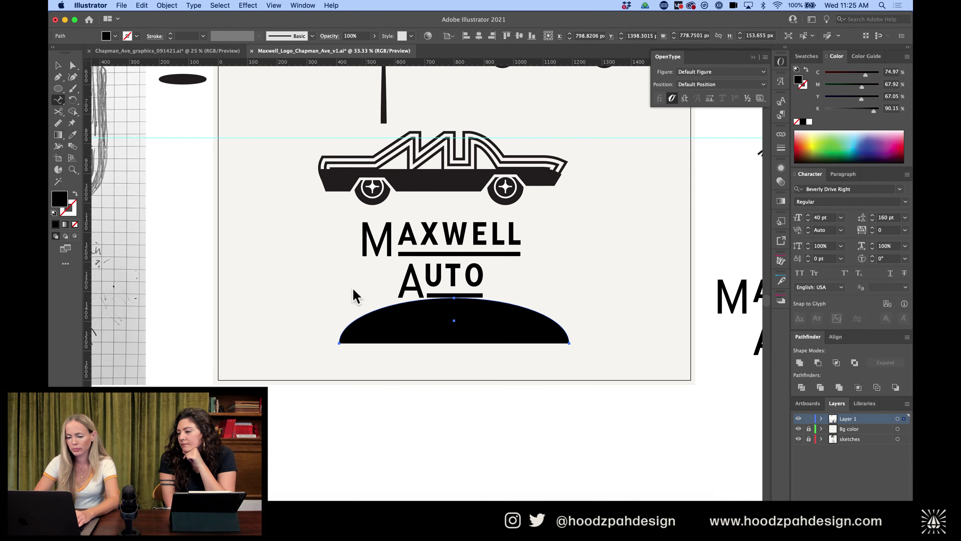
click(354, 324)
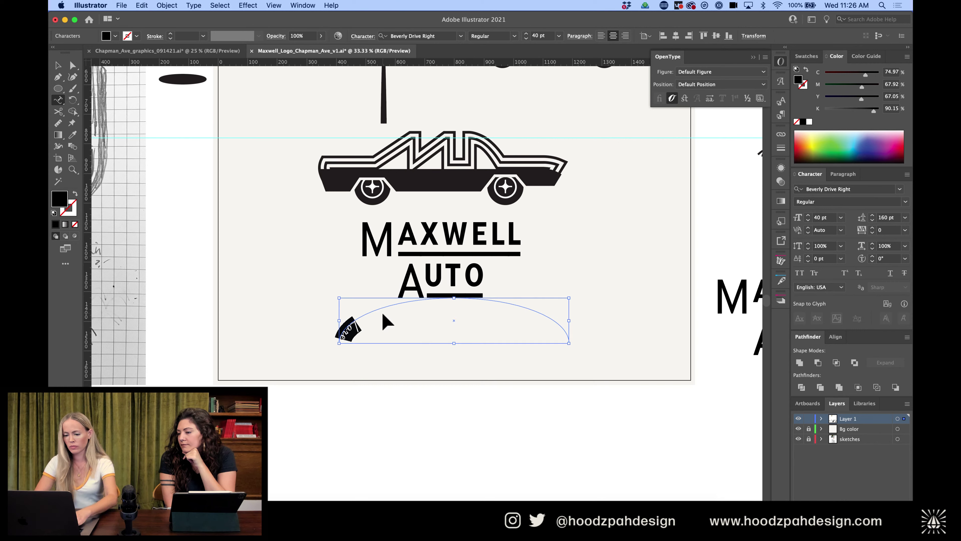
text(M)
Centre the path text upright along the outside of the arch and move it down clear of the Auto underline
click(57, 64)
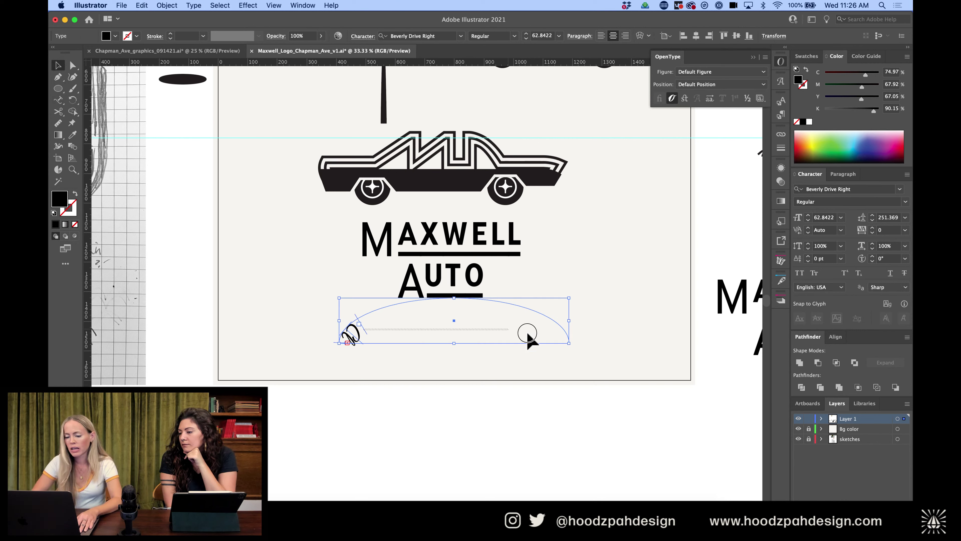
drag(365, 335, 485, 331)
scroll(466, 315, up, 3)
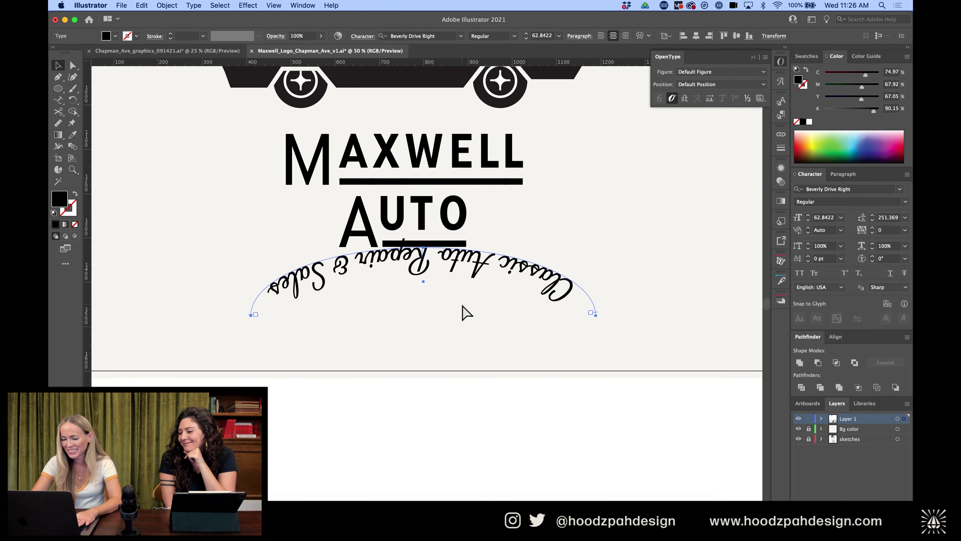
drag(420, 231, 496, 282)
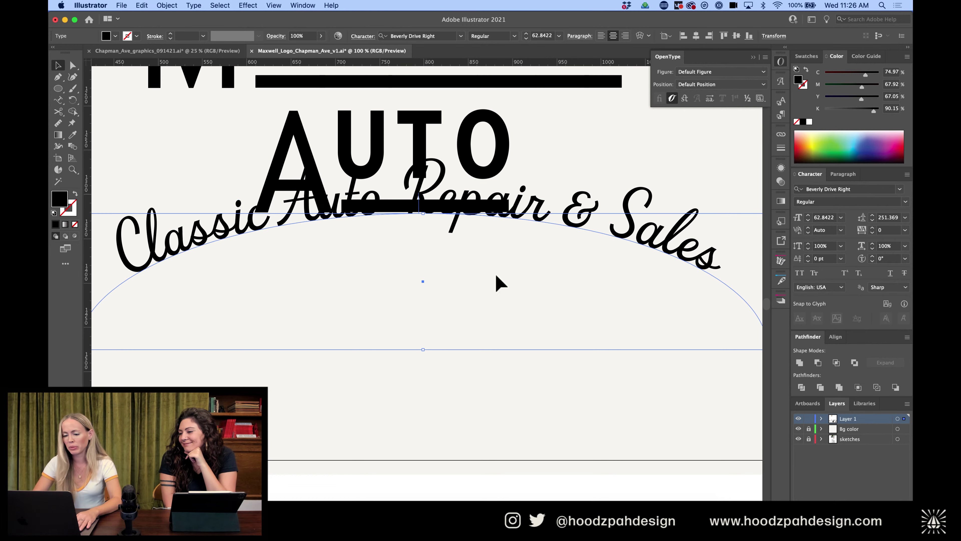
scroll(529, 299, down, 3)
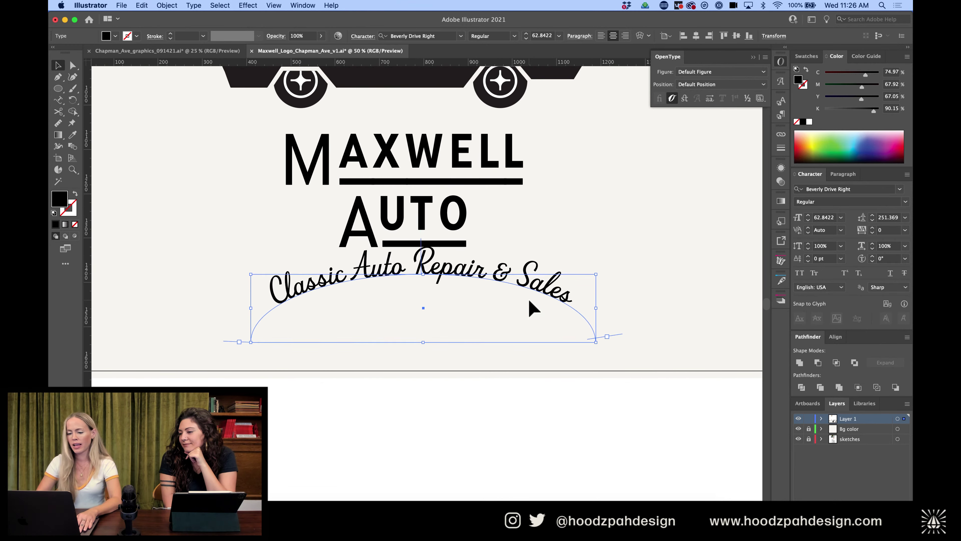
scroll(529, 300, down, 3)
click(499, 318)
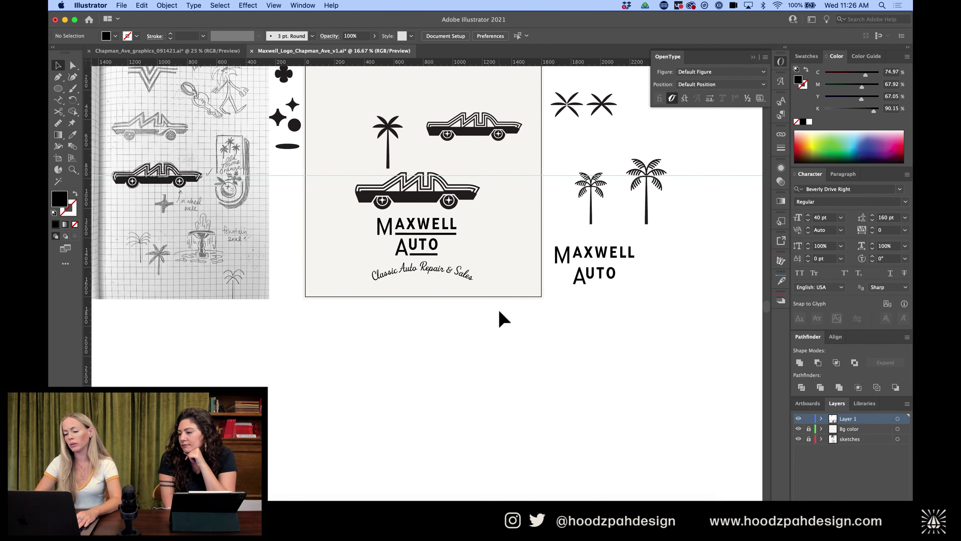
Align the large car, the underlined Maxwell Auto lettering and the arched tagline on their horizontal centers
drag(500, 311, 355, 169)
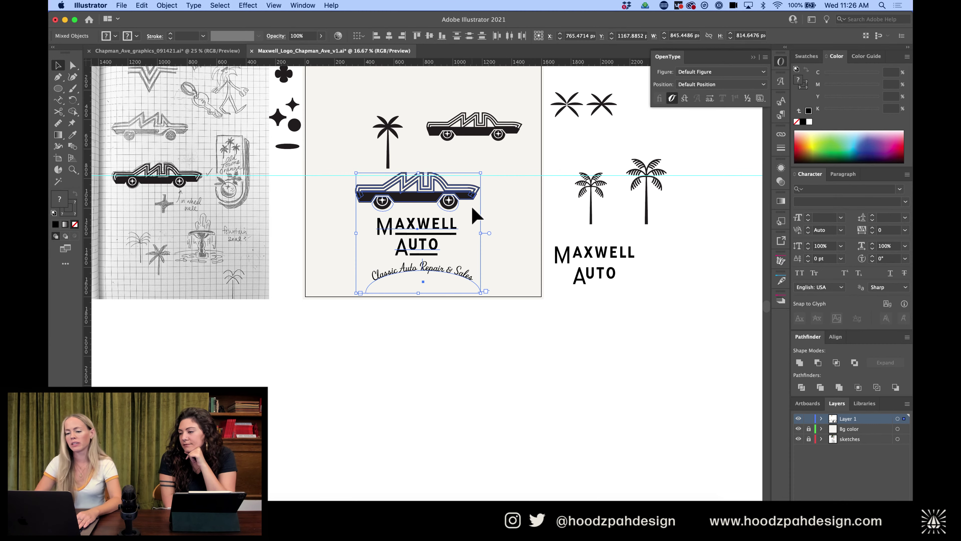
click(389, 35)
click(518, 217)
Move the palm tree from above the large car to the artboard's upper-left corner
key(super+equal)
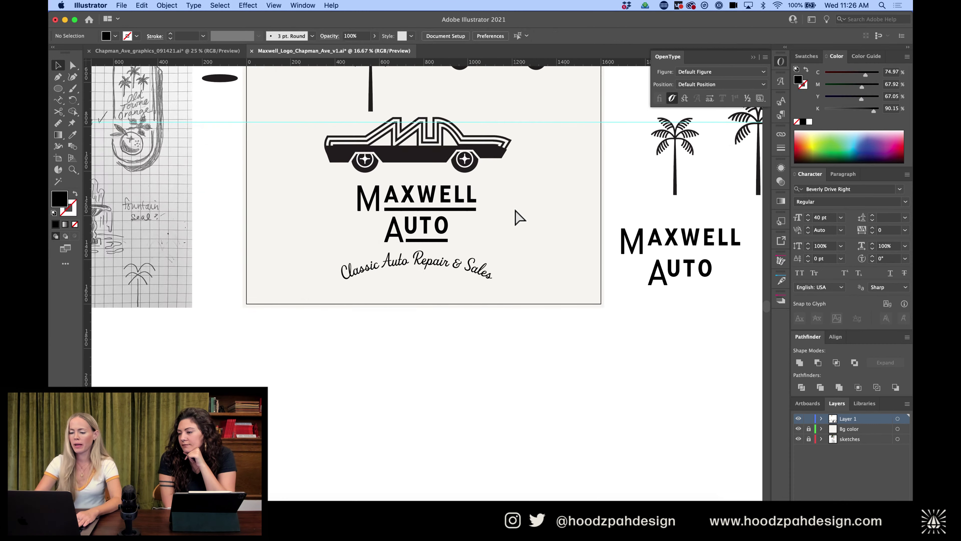
scroll(402, 122, up, 2)
click(376, 97)
scroll(375, 96, up, 4)
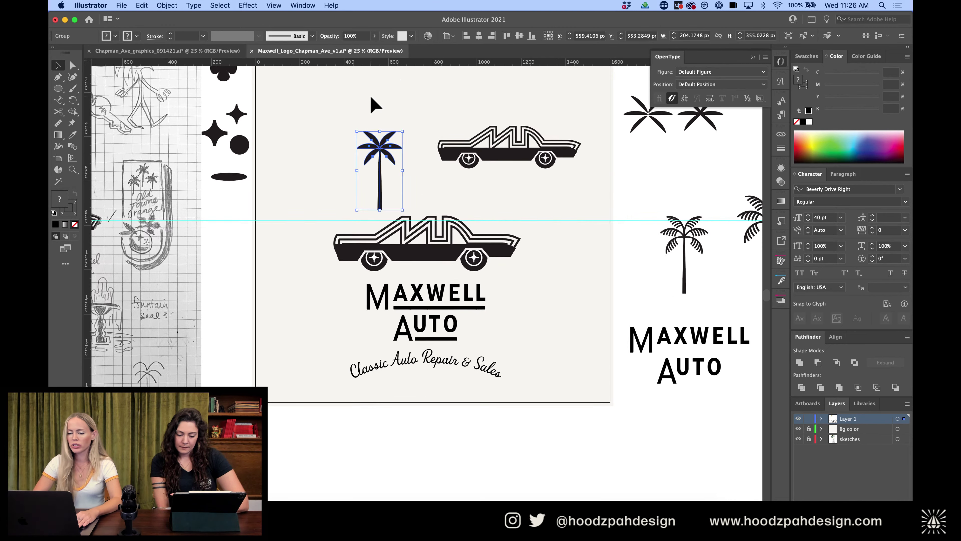
drag(393, 177, 314, 111)
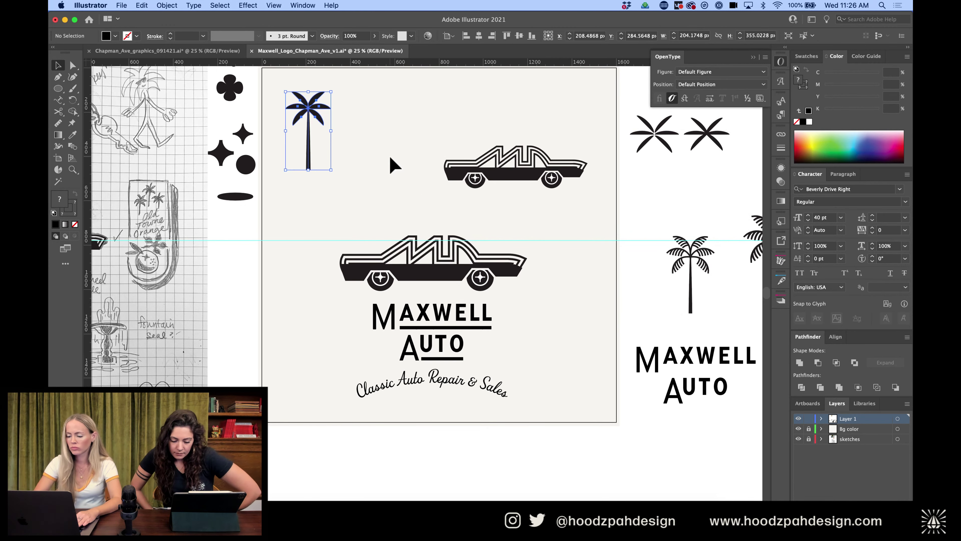
click(389, 155)
Add the point text "Orange, Ca" at 40 pt centered beneath the arched tagline
key(super+equal)
key(super+minus)
key(super+minus)
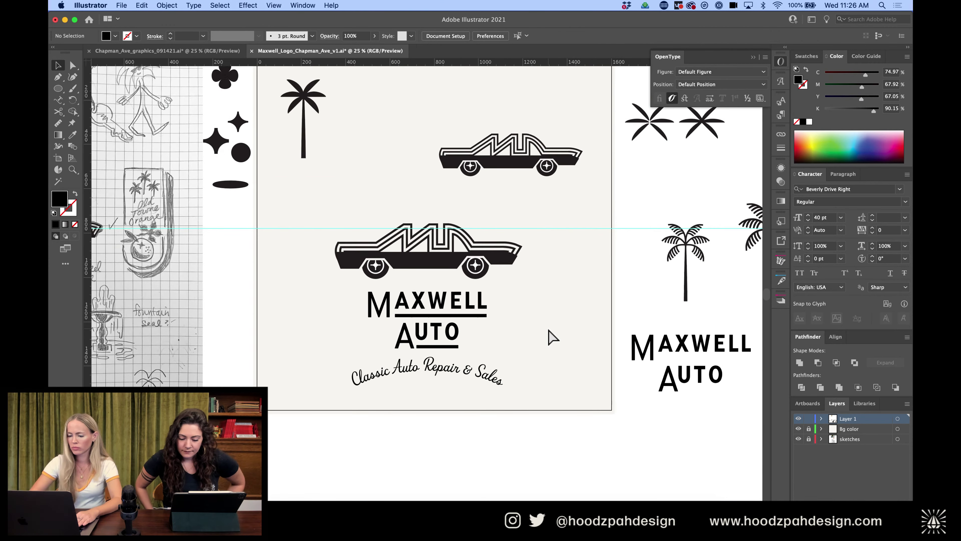
click(491, 379)
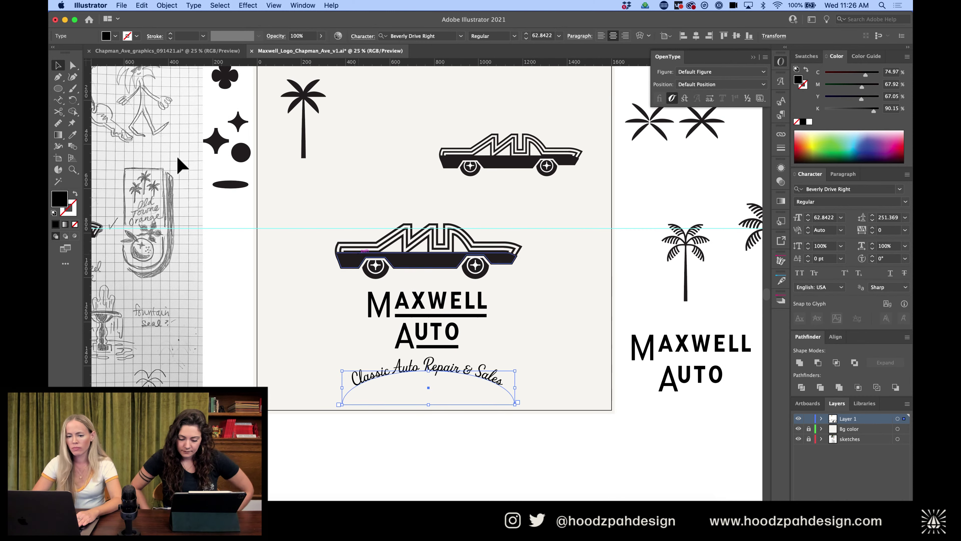
click(60, 100)
click(102, 99)
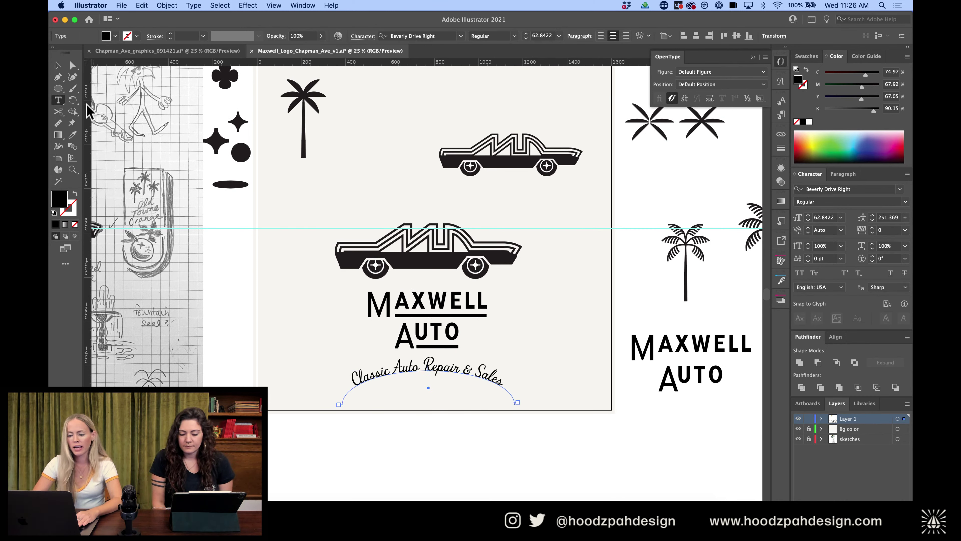
click(431, 402)
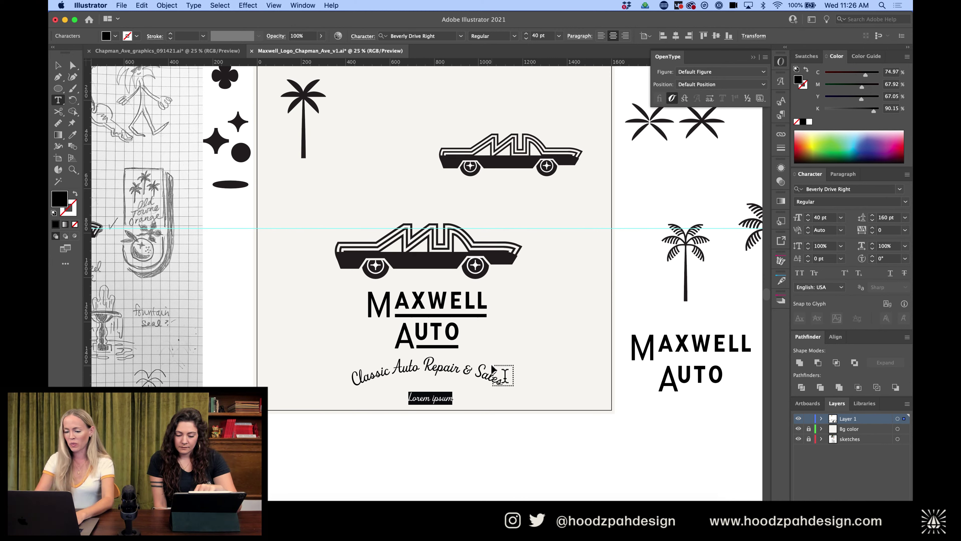
text(Orange)
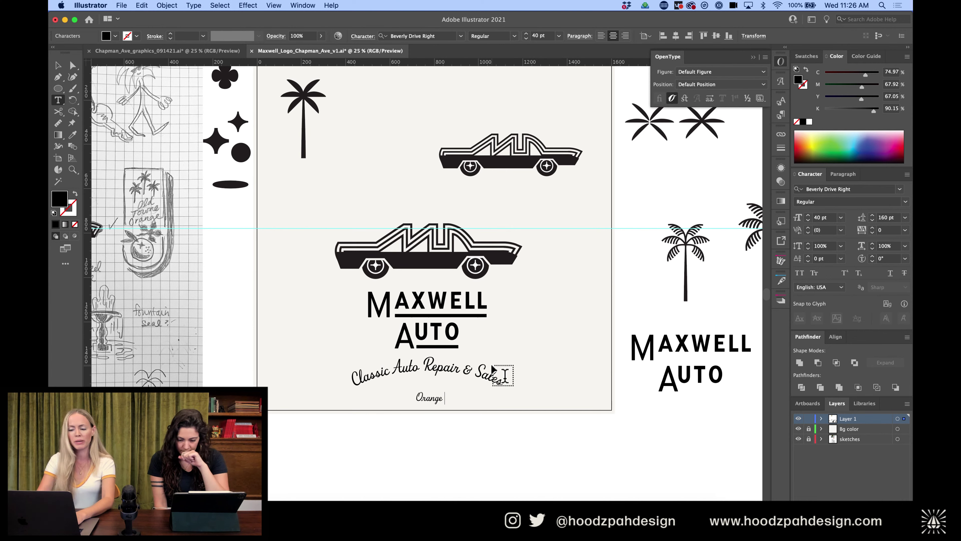
text(, )
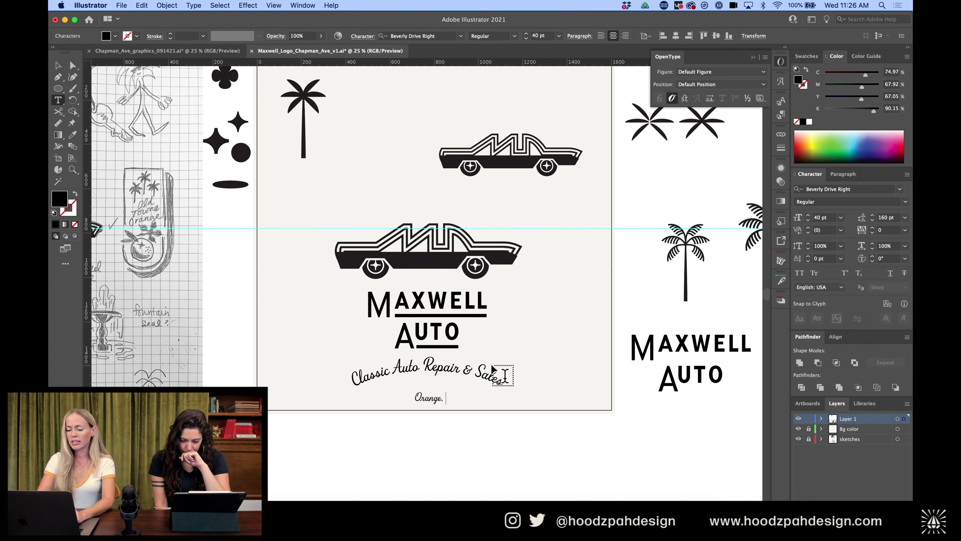
text(Ca)
click(58, 65)
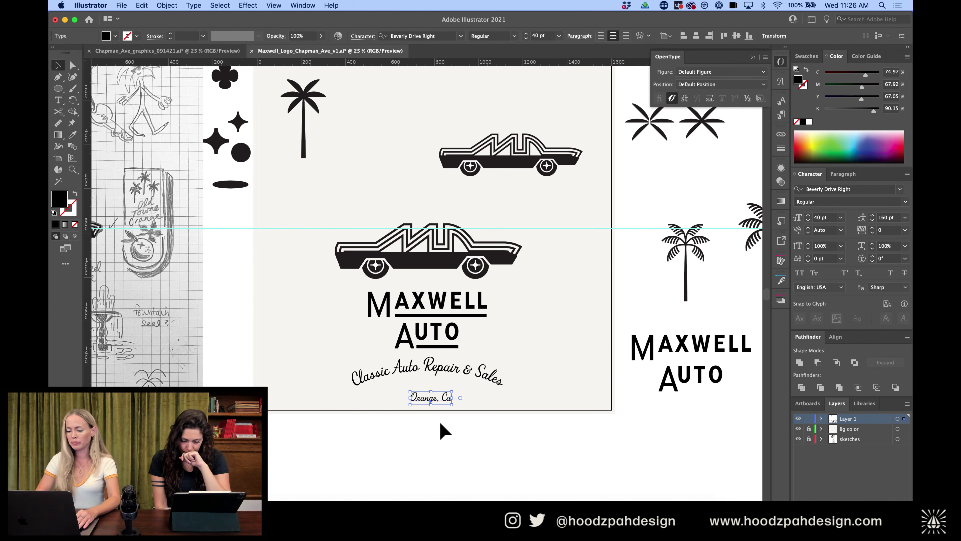
Set the font of the Orange, Ca text to Santa Ana SemiBold
click(424, 35)
text(Santa)
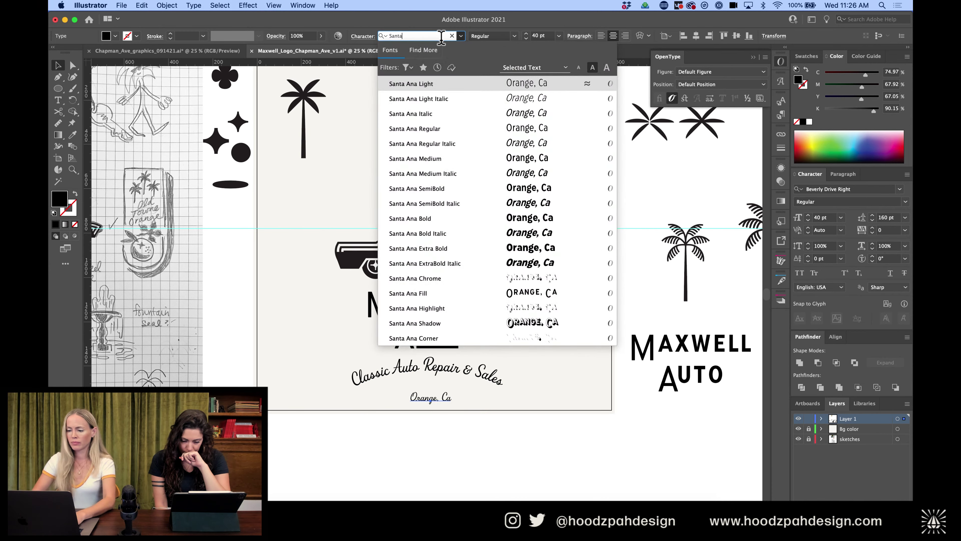
click(459, 191)
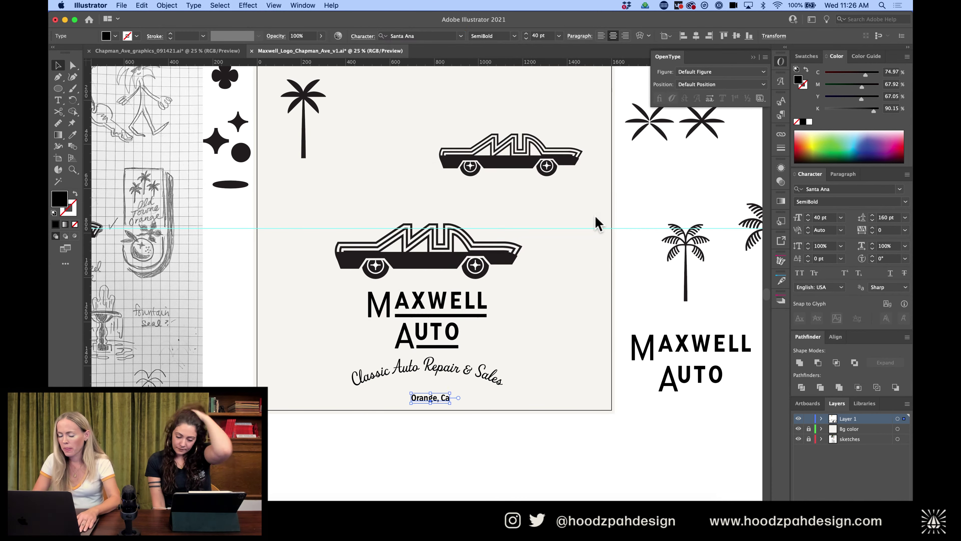
Set the Orange, Ca text in all caps with a tracking of 200
click(800, 273)
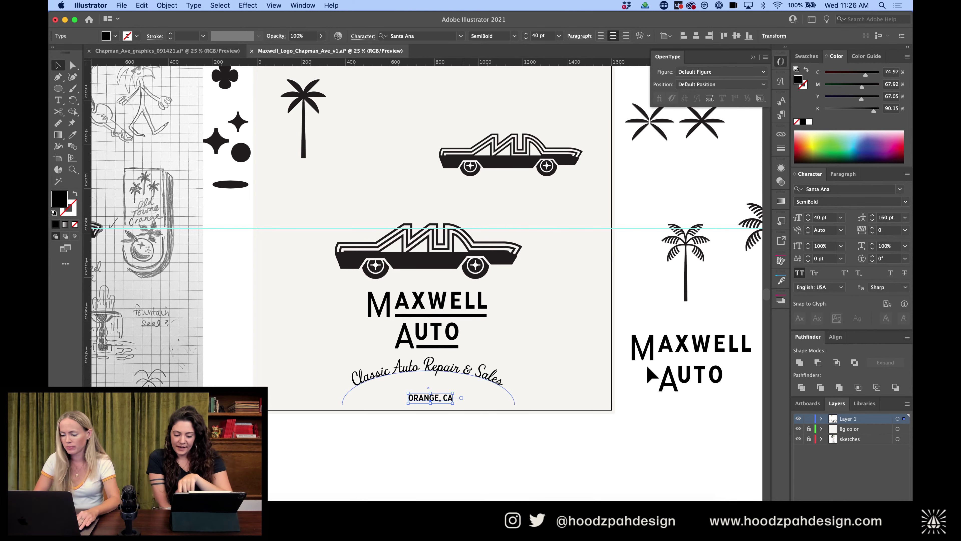
click(888, 231)
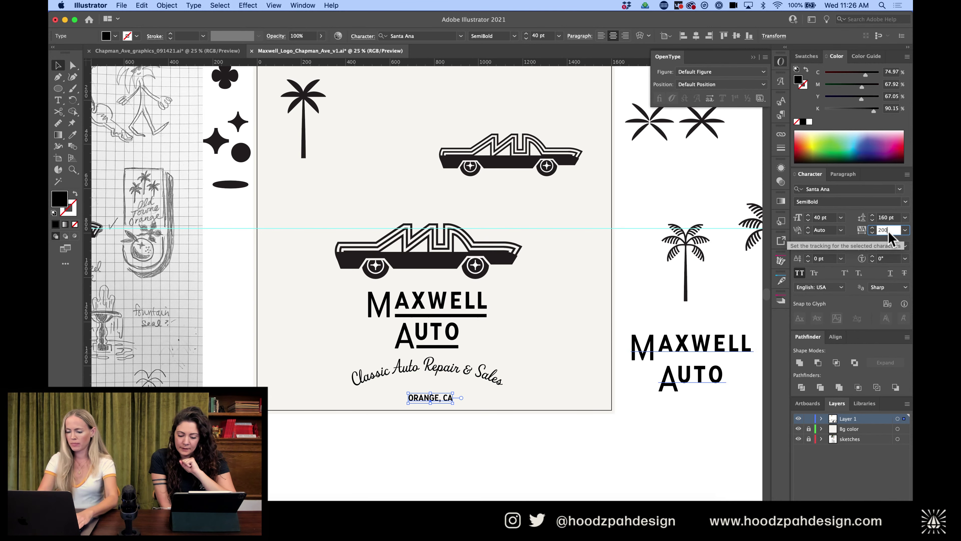
key(Return)
key(super+minus)
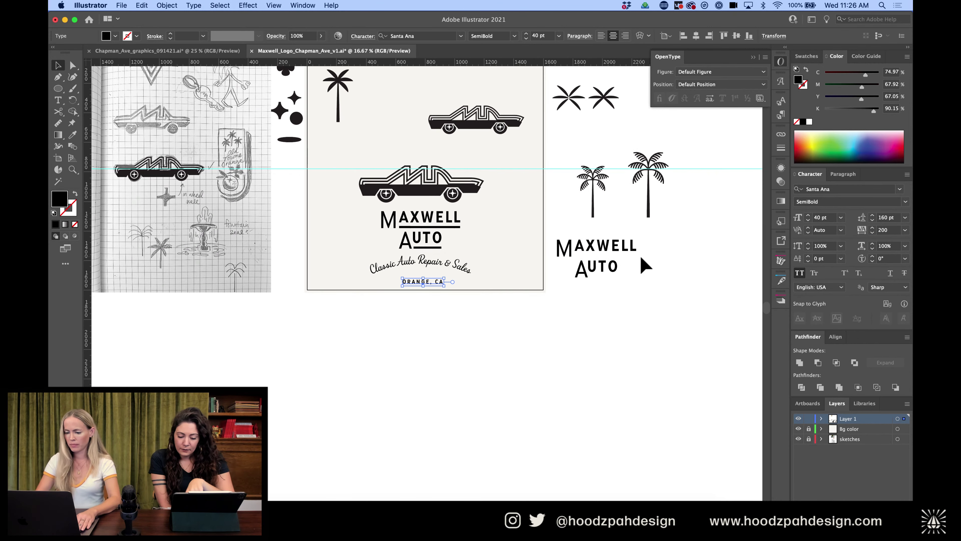
Move the Orange, CA text up so it tucks closely beneath the arched tagline
key(shift+Up)
key(shift+Up)
key(shift+Up)
key(shift+Up)
key(shift+Up)
key(super+equal)
key(super+equal)
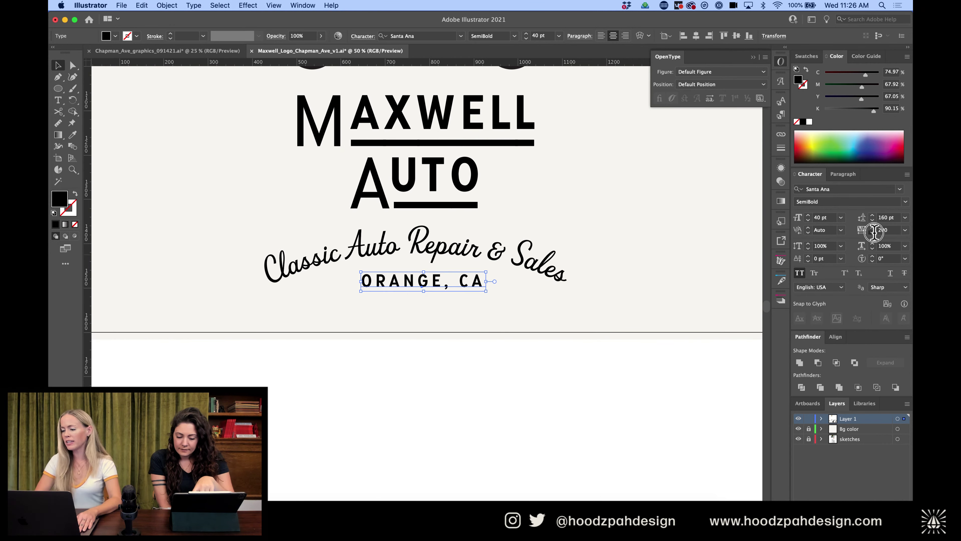
Set the tracking of the Orange, CA text to 140
key(Down)
key(Down)
key(Down)
key(Down)
key(Down)
key(Down)
click(660, 326)
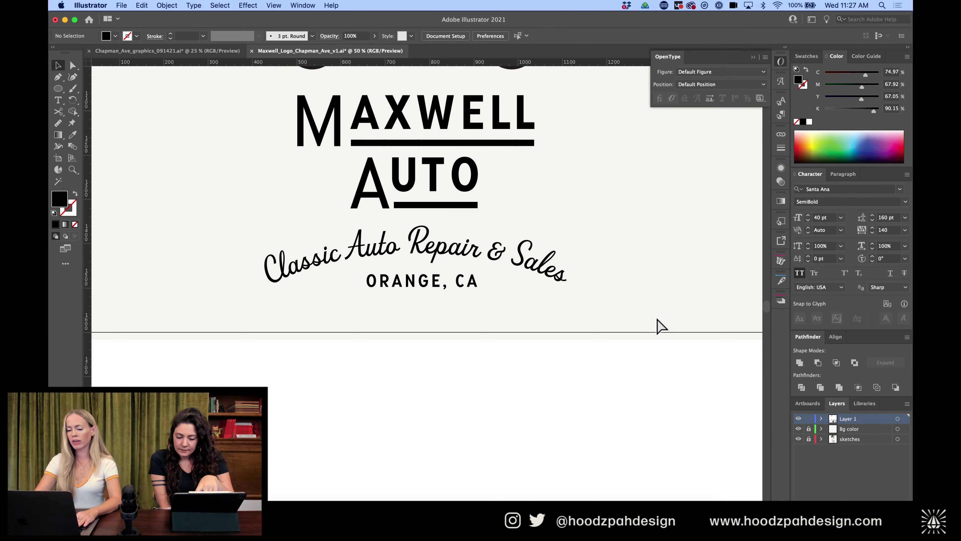
Scale the Orange, CA text up to about 45 pt beneath the arched tagline
key(super+minus)
key(super+minus)
key(super+equal)
key(super+equal)
key(super+equal)
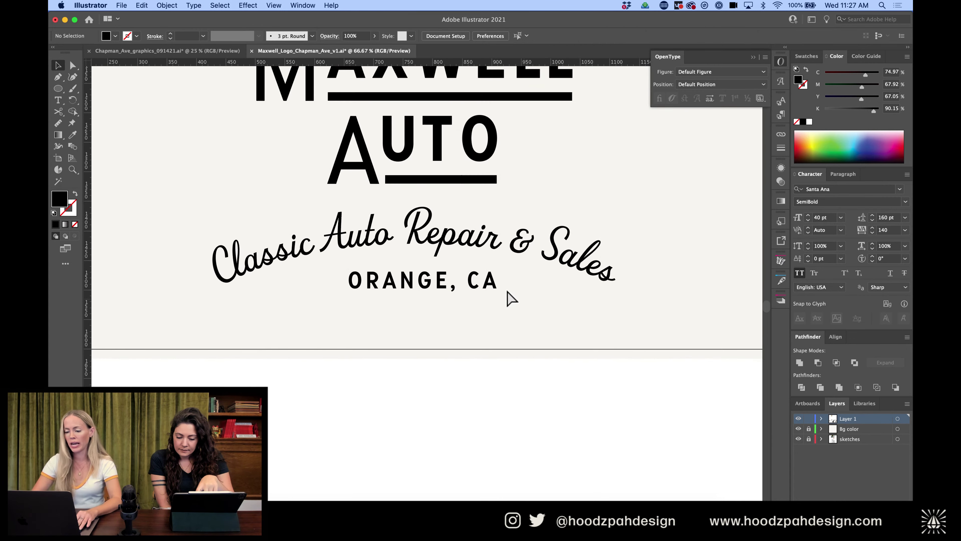
click(491, 285)
drag(507, 284, 515, 280)
key(super+minus)
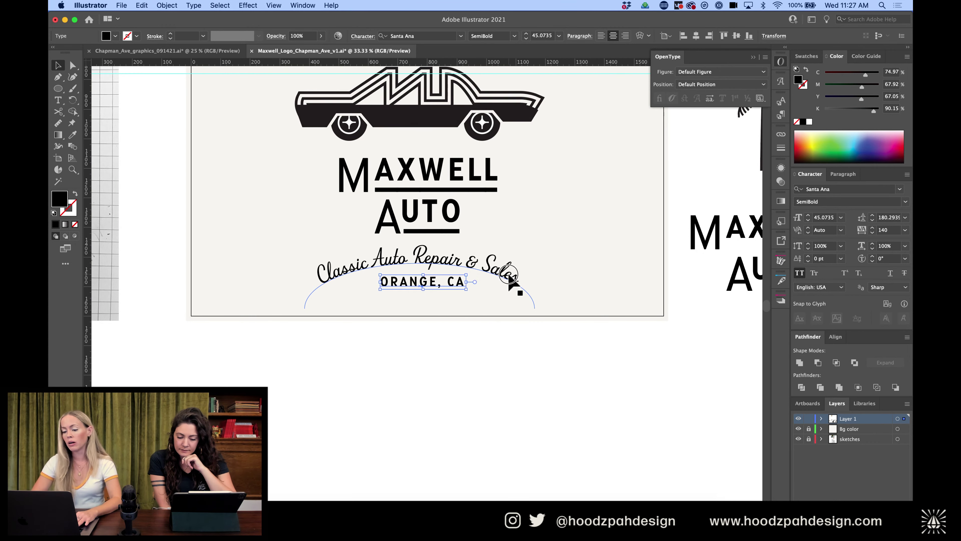
Examine the size and balance of the tagline and Orange, CA line against the car and Maxwell Auto lettering
click(509, 277)
key(super+minus)
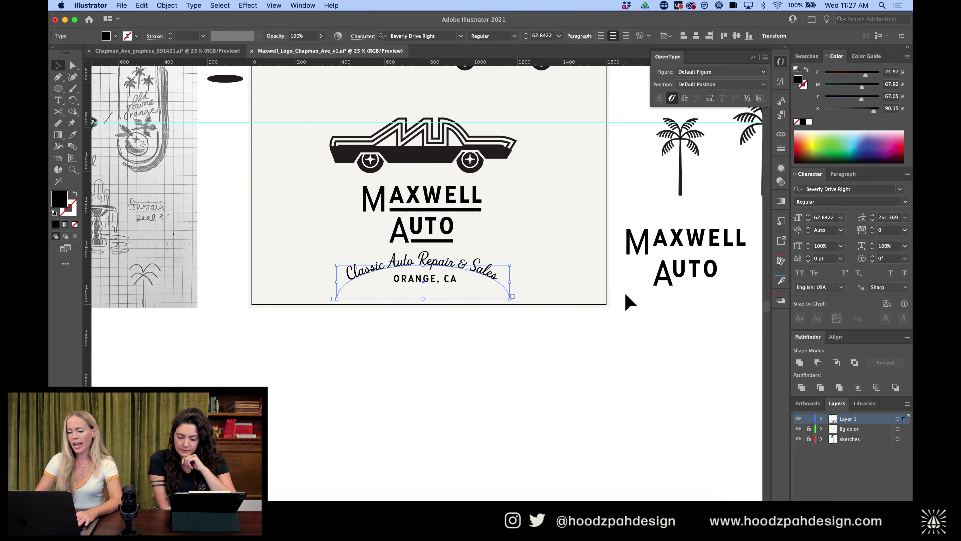
click(576, 246)
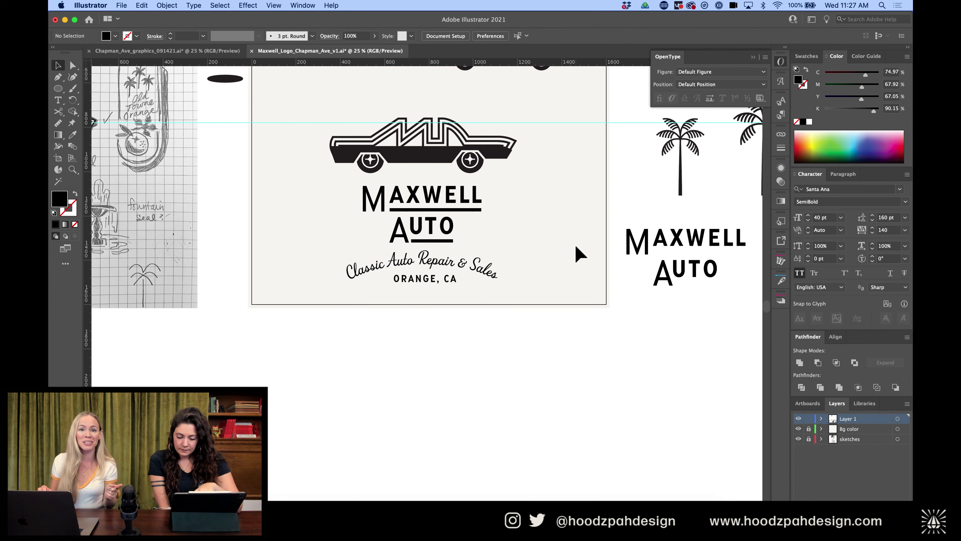
key(super+equal)
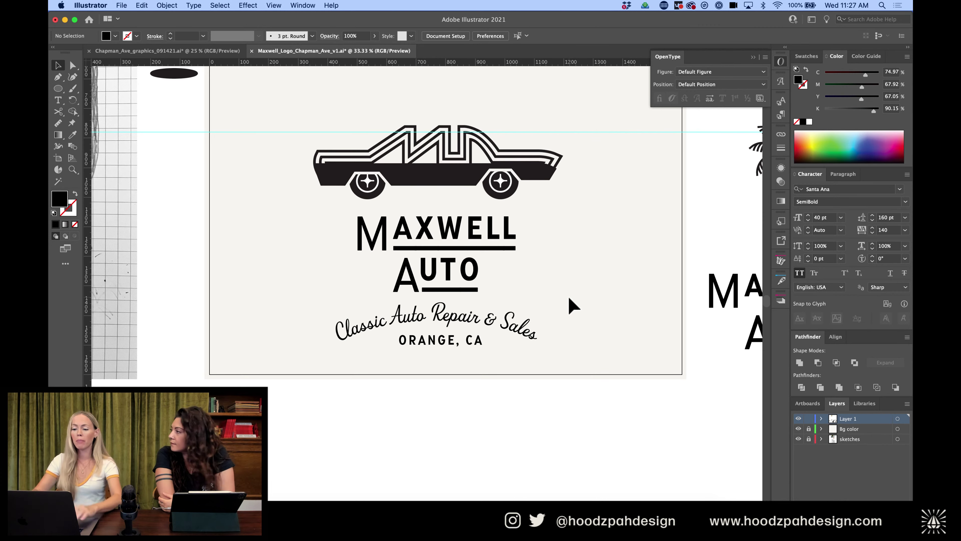
key(super+equal)
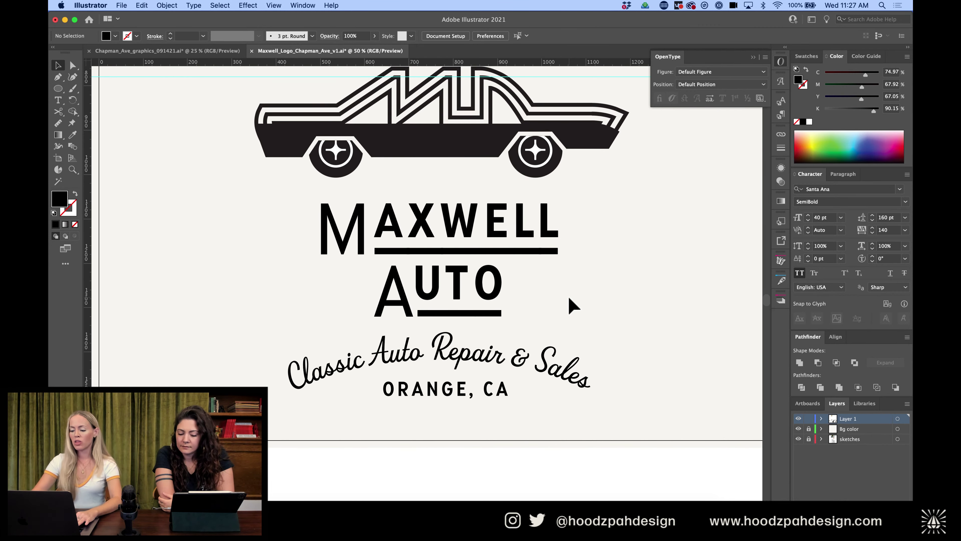
key(super+minus)
key(super+minus)
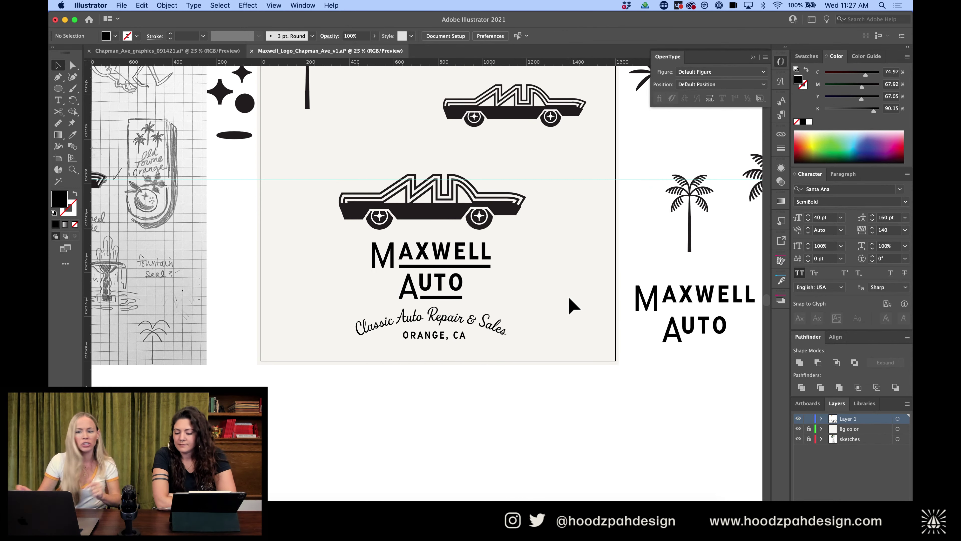
key(super+equal)
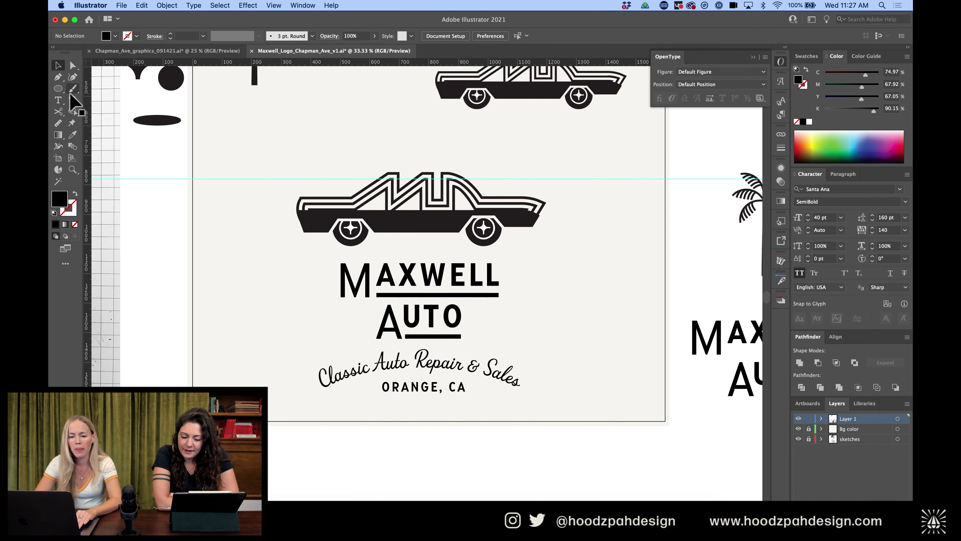
Draw a black upright ellipse about 121 by 172 px and place it to the left of the AUTO lettering
click(58, 88)
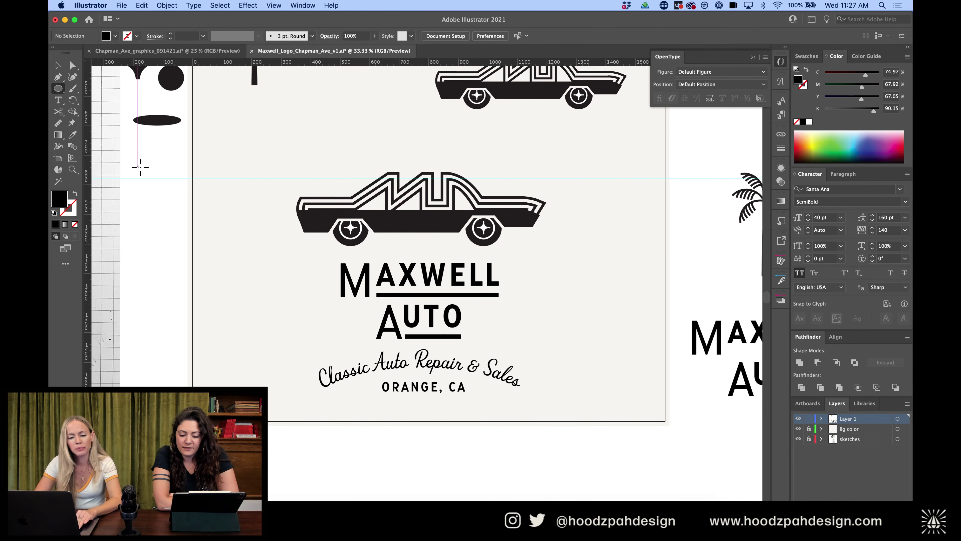
drag(337, 343, 320, 314)
key(v)
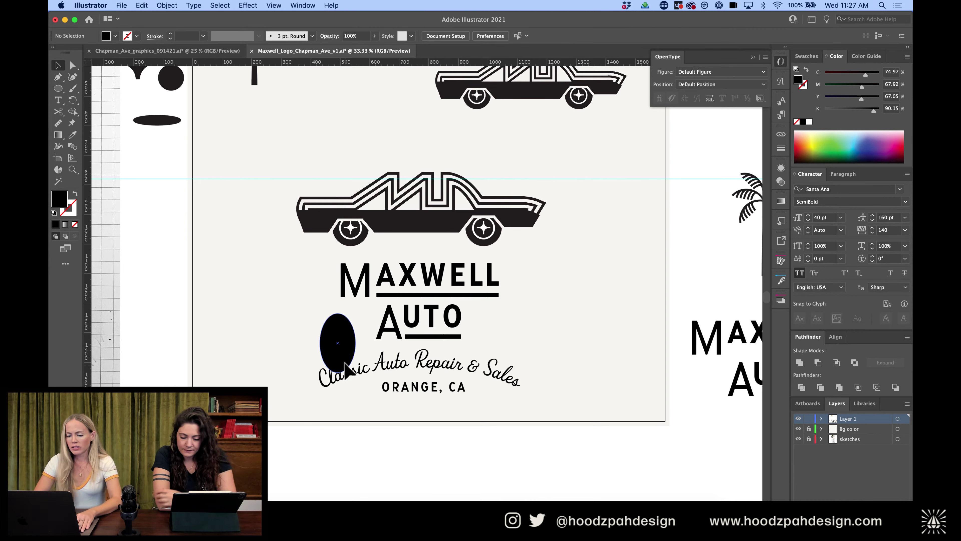
mouse_move(341, 352)
mouse_down()
mouse_move(336, 343)
mouse_move(335, 354)
mouse_up()
key(Right)
key(Right)
key(Right)
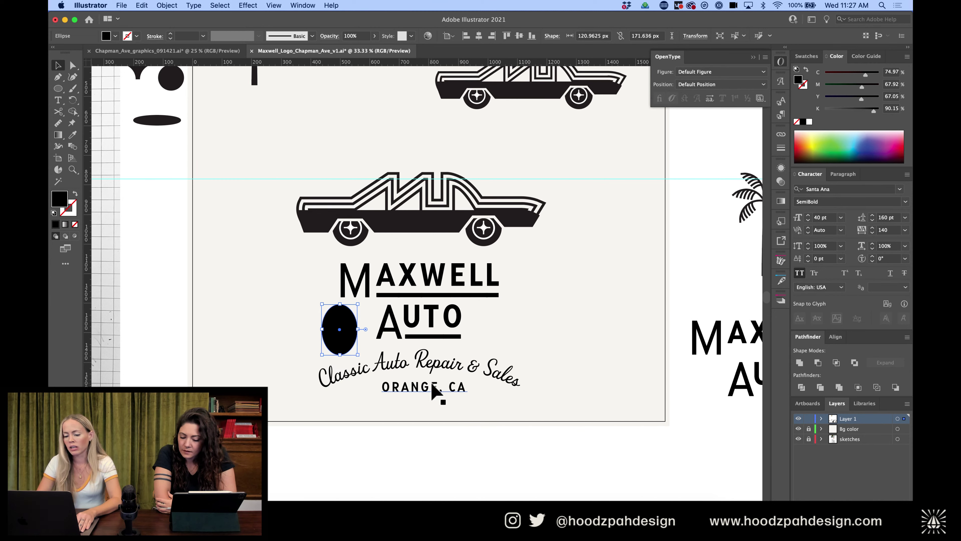
click(425, 418)
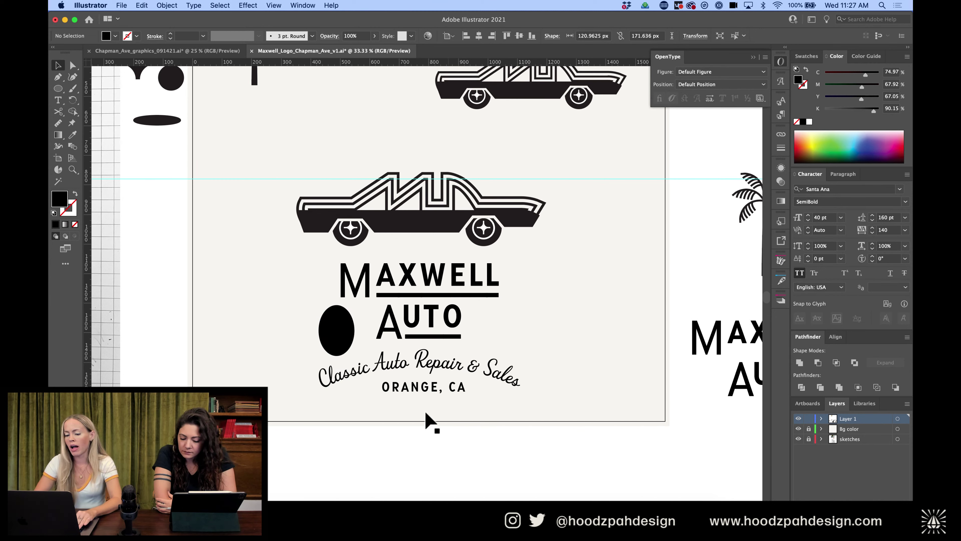
Copy the ellipse to the right side of AUTO and reduce both ellipses to about 159 px tall
drag(335, 328, 508, 330)
shift+click(332, 326)
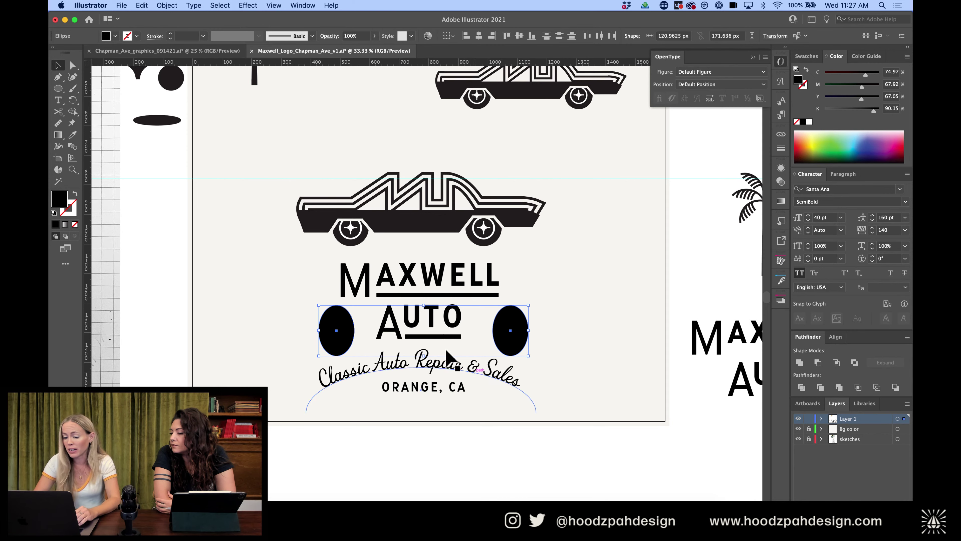
drag(423, 356, 423, 352)
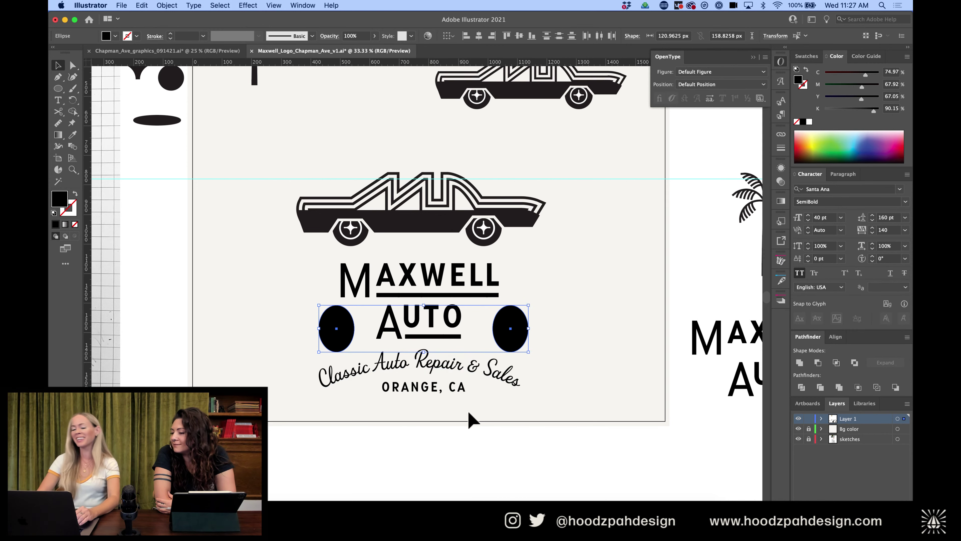
key(super+minus)
key(super+minus)
click(488, 405)
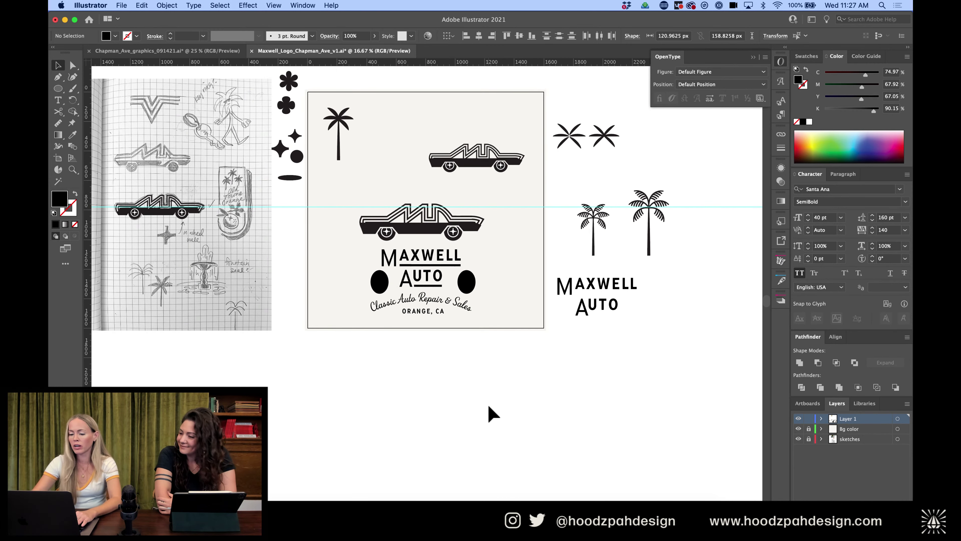
key(super+equal)
key(super+equal)
scroll(490, 409, up, 2)
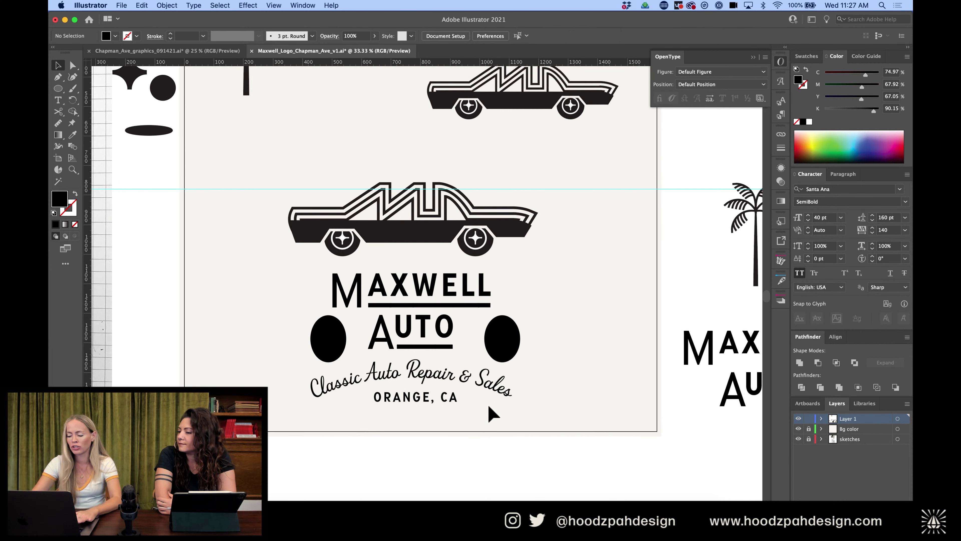
key(super+equal)
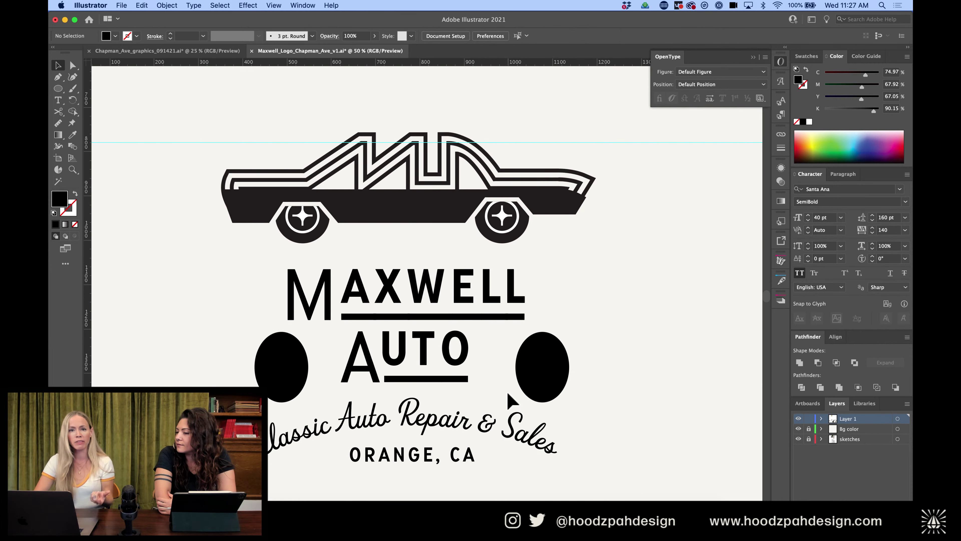
Bring the right ellipse closer to AUTO, then shift both ellipses slightly right to center the pair
click(545, 365)
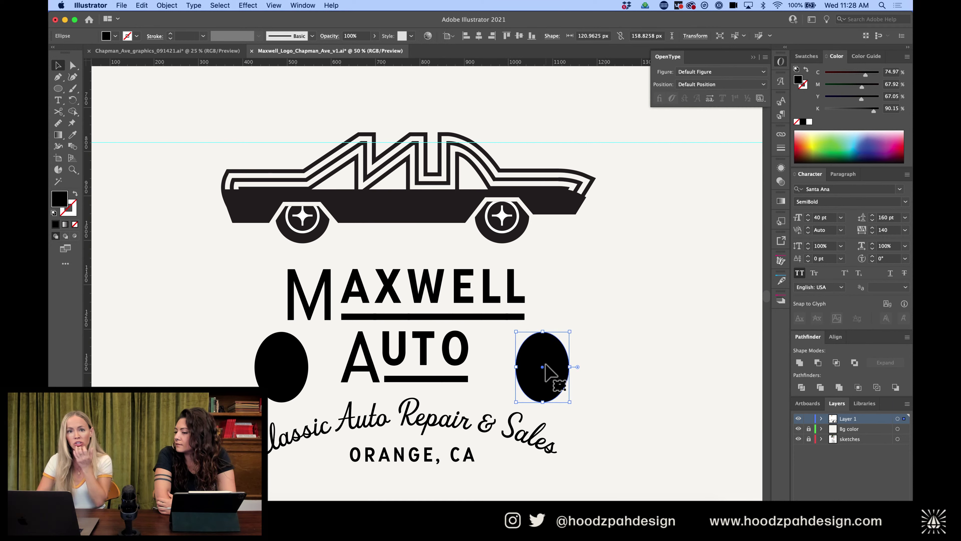
key(super+minus)
key(super+minus)
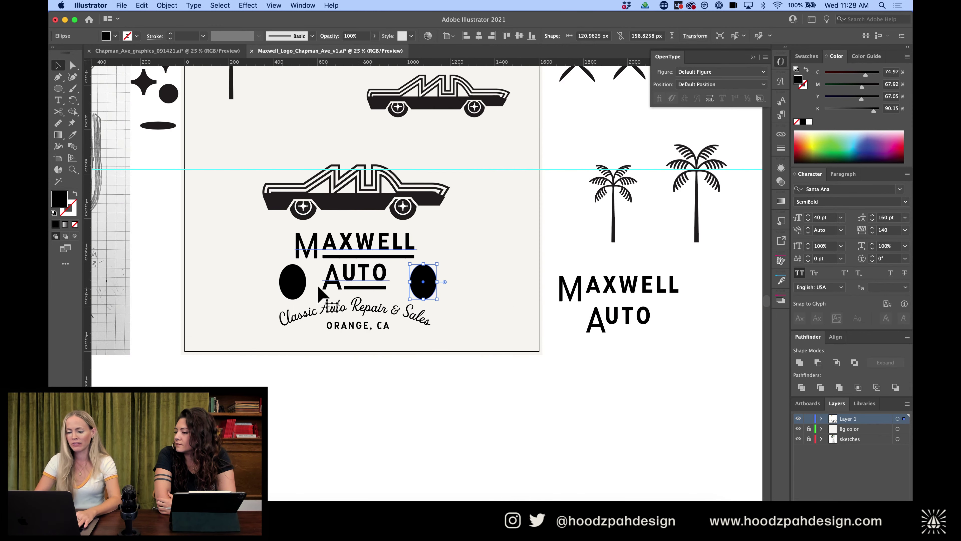
key(super+equal)
key(super+equal)
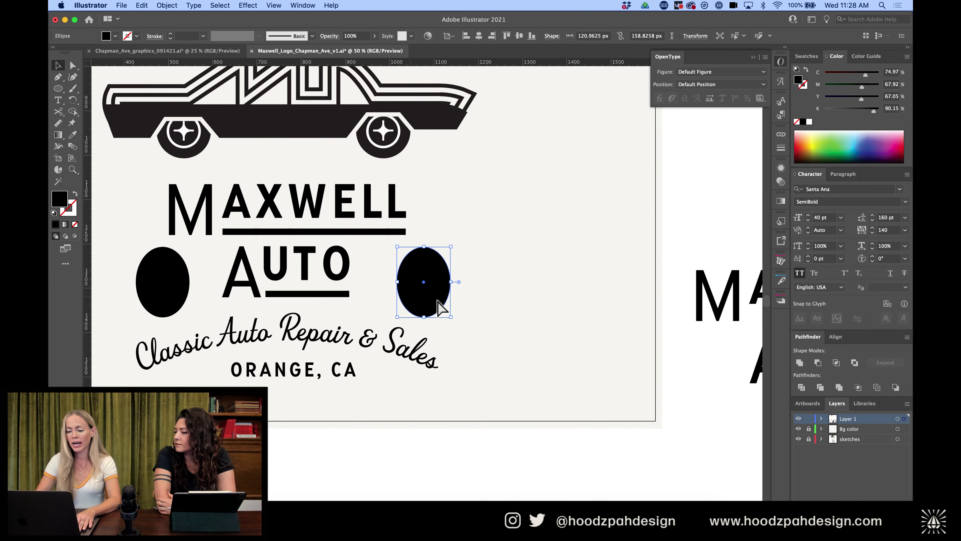
shift+click(166, 284)
key(Right)
key(Right)
key(Right)
key(Right)
key(Right)
key(Right)
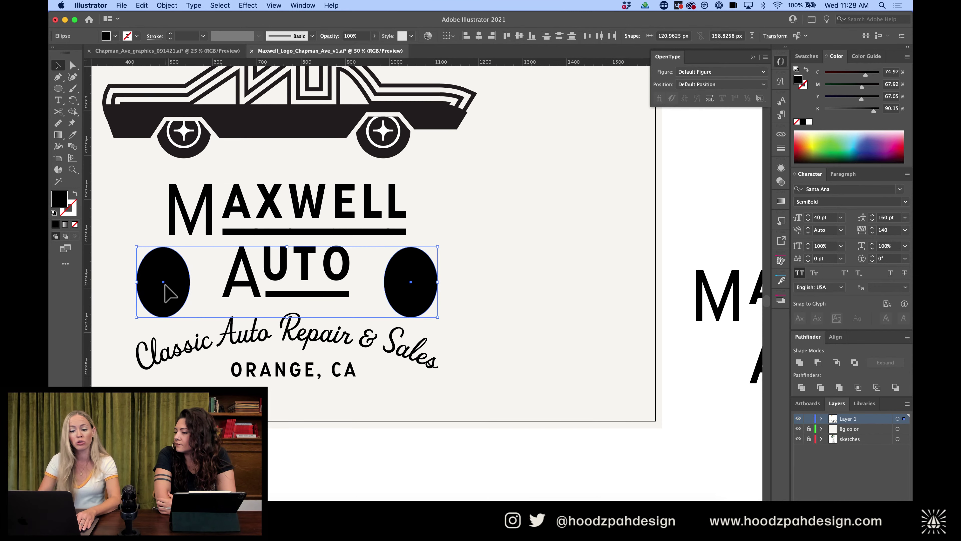
key(Right)
key(Right)
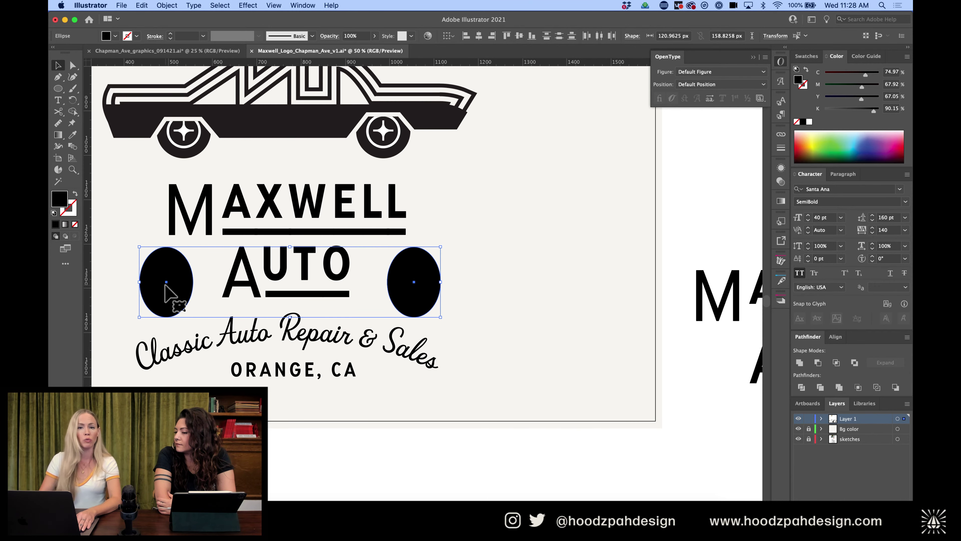
Reduce the height of both ellipses evenly about their centers to about 147 px
key(super+minus)
key(super+minus)
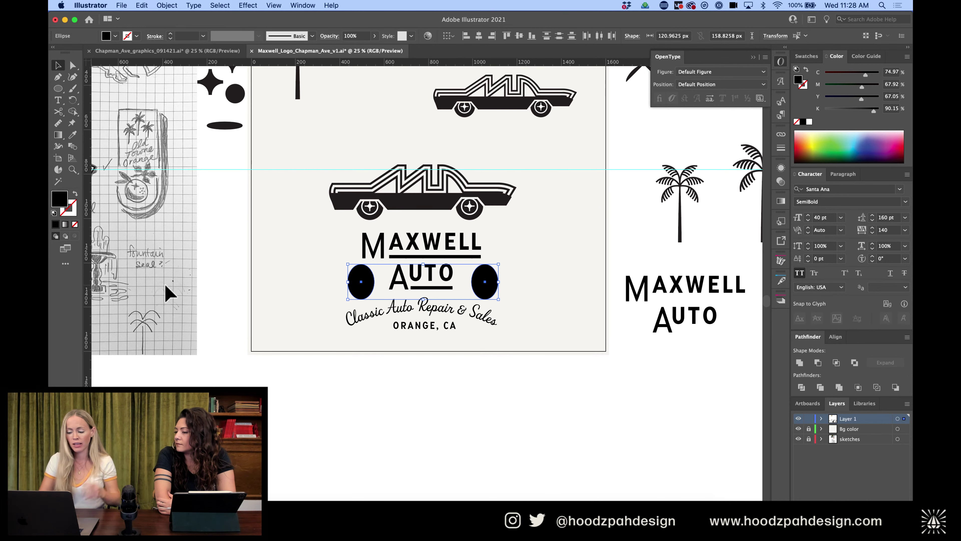
key(super+equal)
key(super+equal)
scroll(283, 330, up, 2)
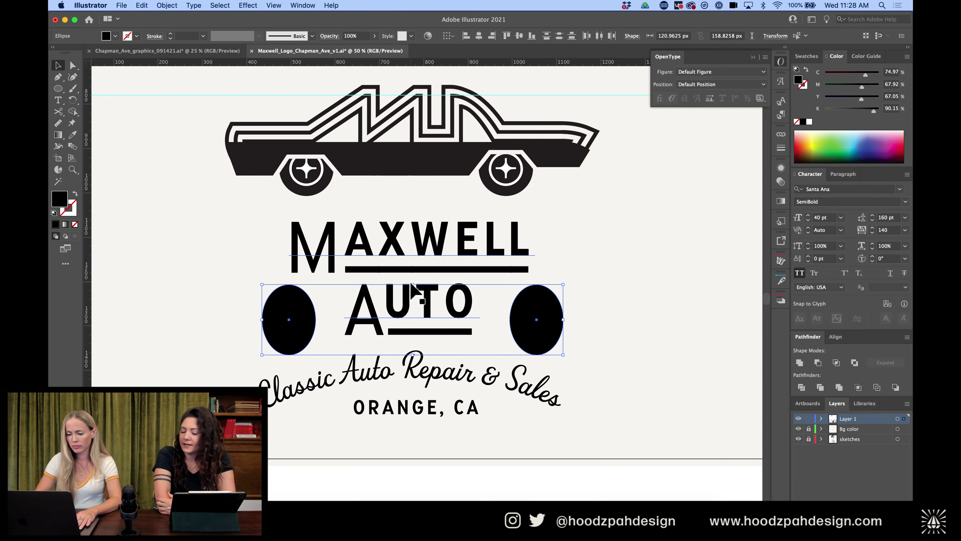
drag(412, 284, 412, 291)
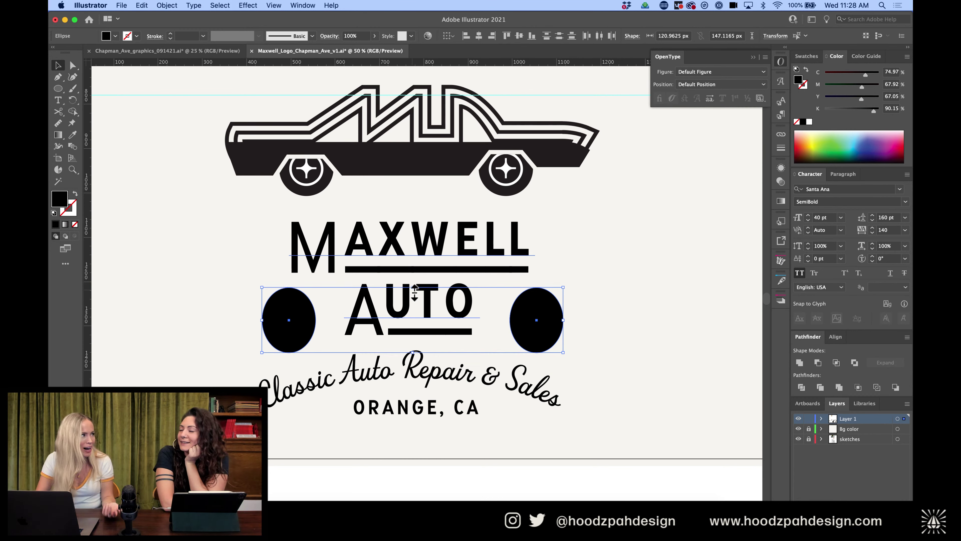
click(598, 349)
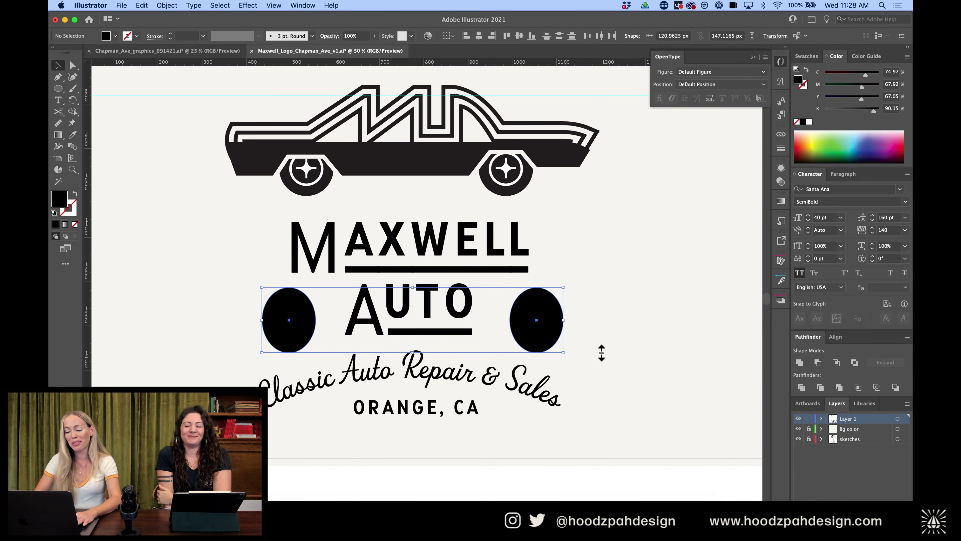
Draw a black rectangle about 97 by 145 px beside the left ellipse
key(super+minus)
key(super+equal)
key(super+equal)
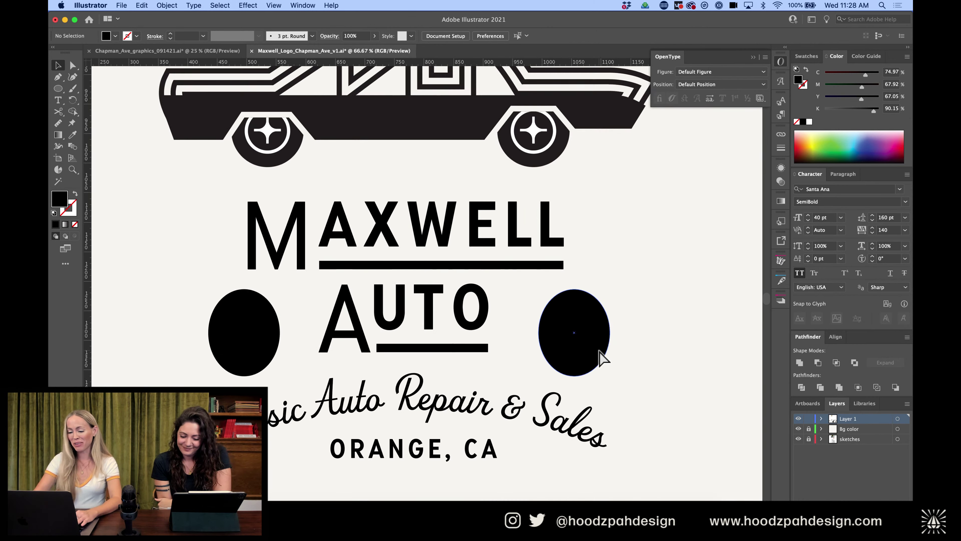
click(571, 330)
drag(58, 89, 91, 87)
mouse_move(156, 240)
mouse_down()
mouse_move(180, 321)
mouse_move(213, 326)
mouse_up()
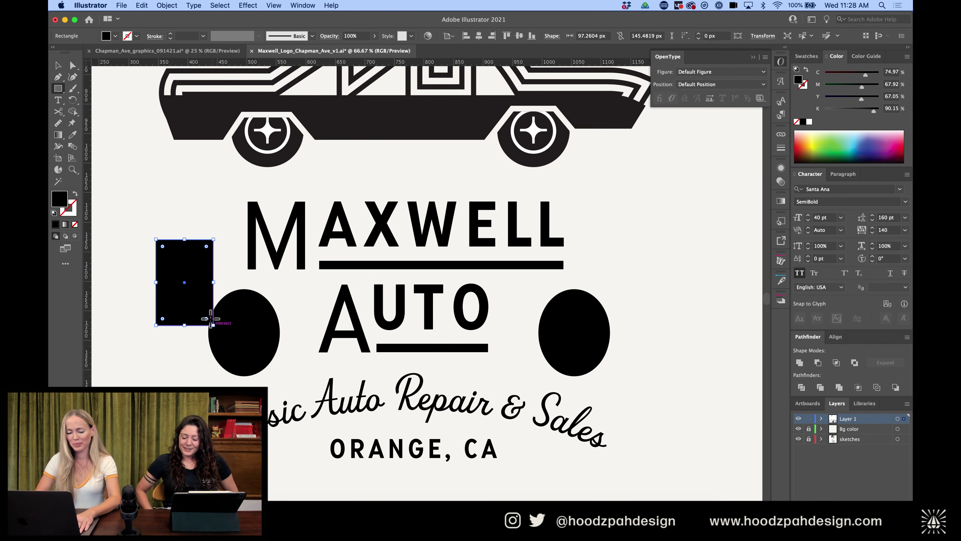
Round the rectangle's corners to a radius of about 40 px and place one copy outside each ellipse
key(a)
drag(208, 247, 198, 274)
key(v)
click(175, 235)
drag(175, 242, 640, 327)
Move both ellipses straight down off the artboard
click(247, 332)
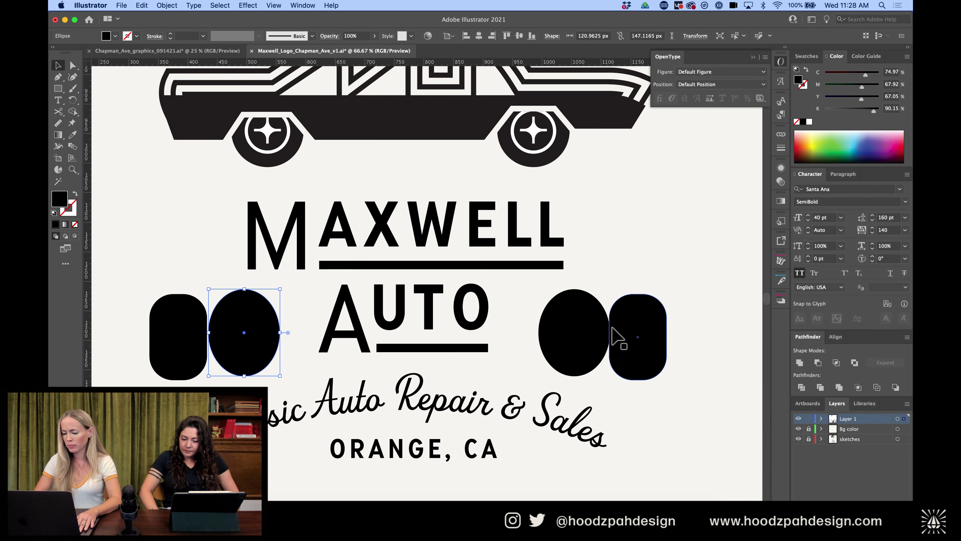
shift+click(569, 342)
key(super+minus)
key(super+minus)
key(super+minus)
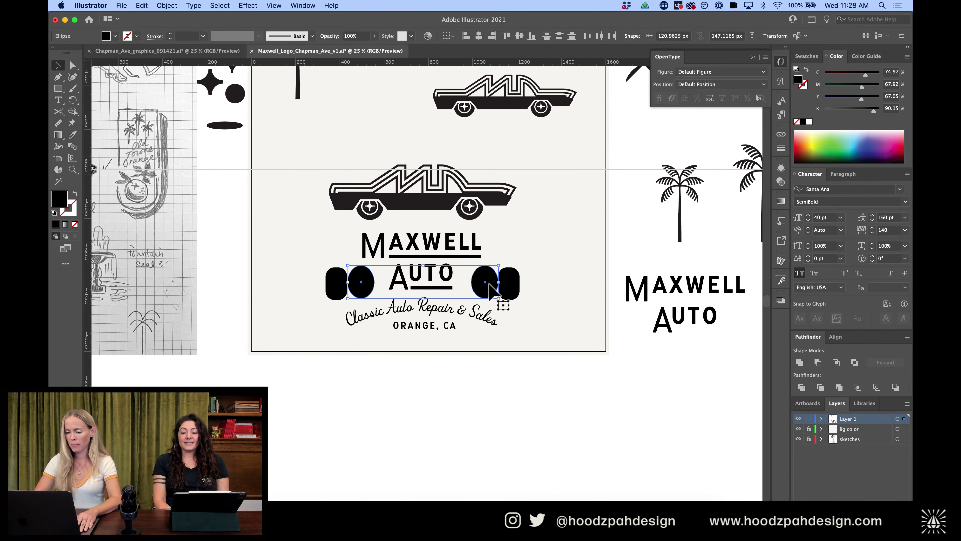
drag(490, 289, 490, 398)
Move the two rounded rectangles inward to flank the AUTO lettering above the ends of the tagline
drag(336, 280, 361, 280)
drag(509, 285, 492, 281)
key(super+equal)
key(super+equal)
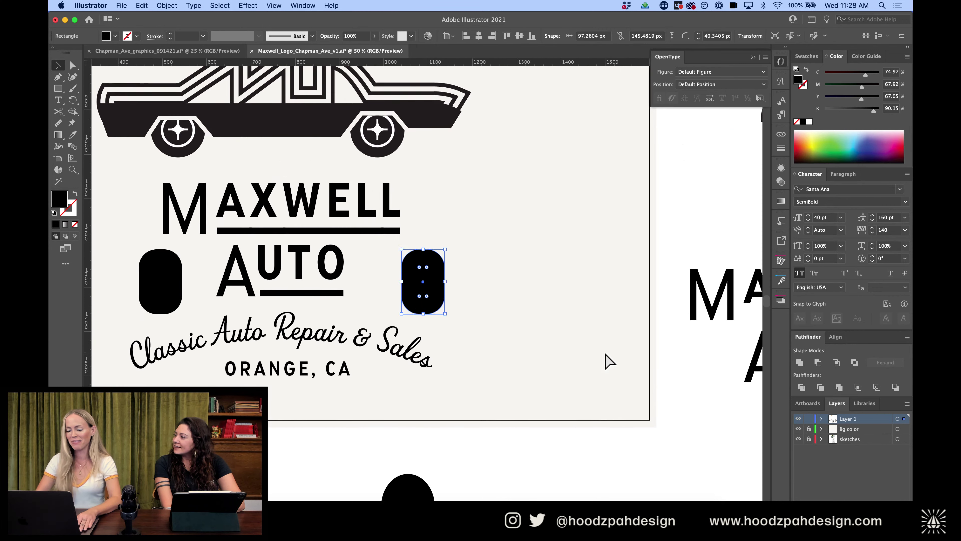
key(shift+Left)
key(shift+Left)
shift+click(164, 283)
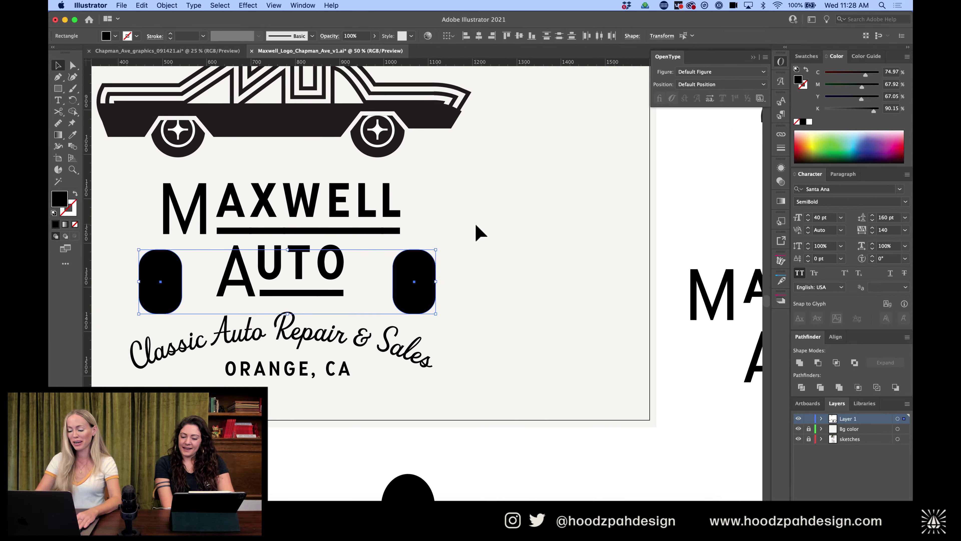
key(super+equal)
key(super+equal)
key(super+minus)
key(super+minus)
key(super+minus)
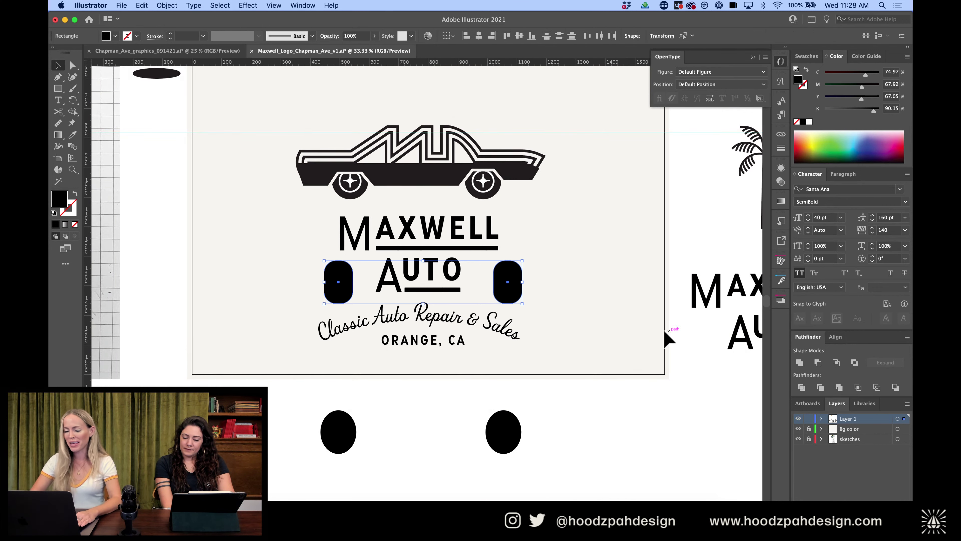
Move the right rounded rectangle closer to the AUTO lettering and shift both rounded rectangles slightly to the right
click(575, 301)
drag(517, 279, 509, 280)
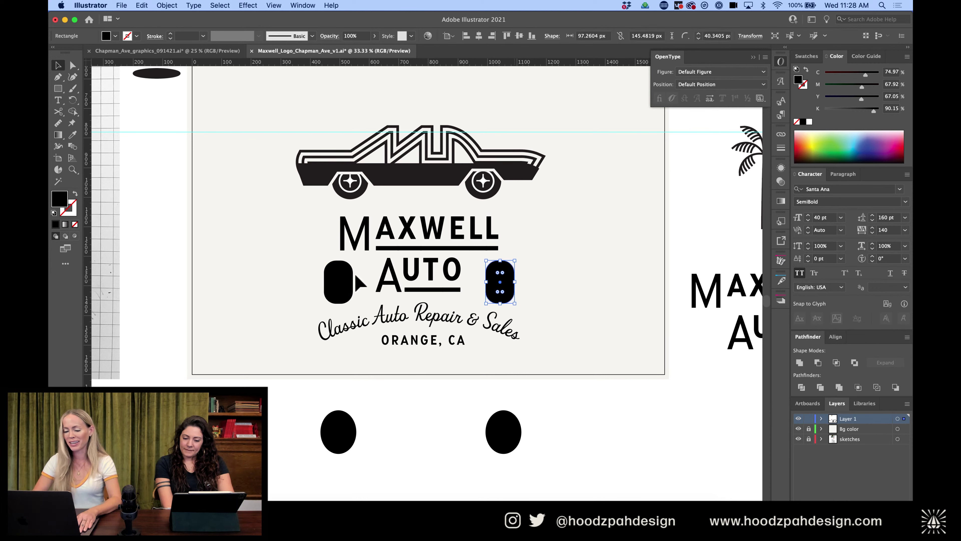
shift+click(337, 283)
drag(337, 283, 340, 283)
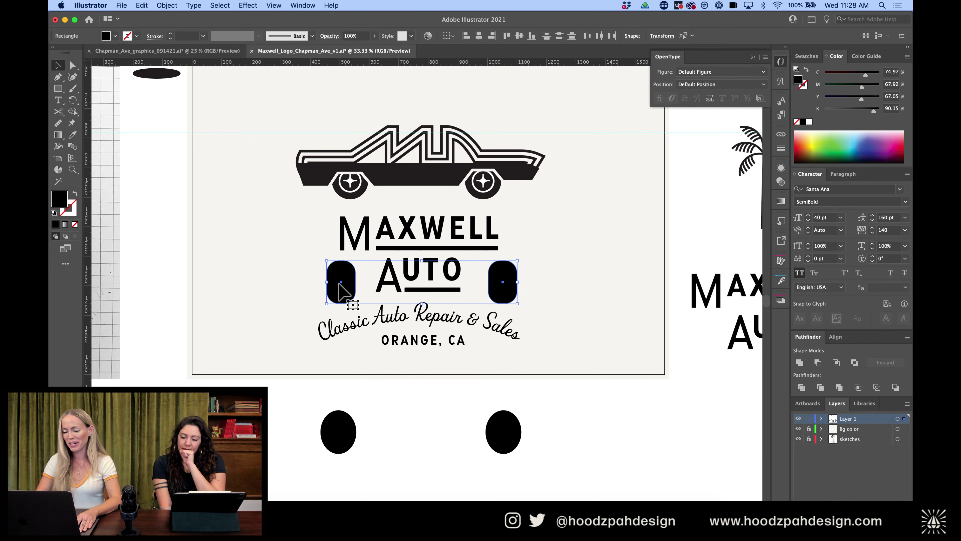
key(a)
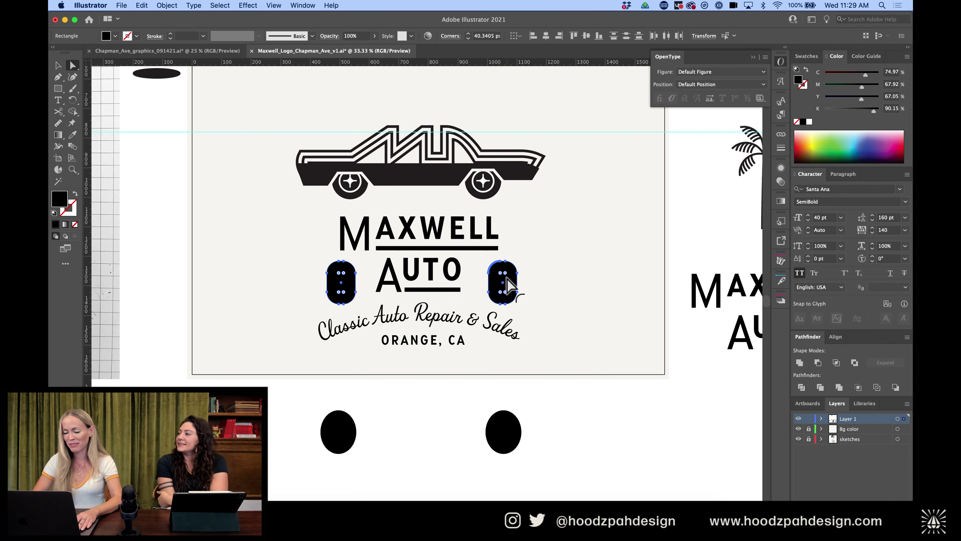
click(568, 284)
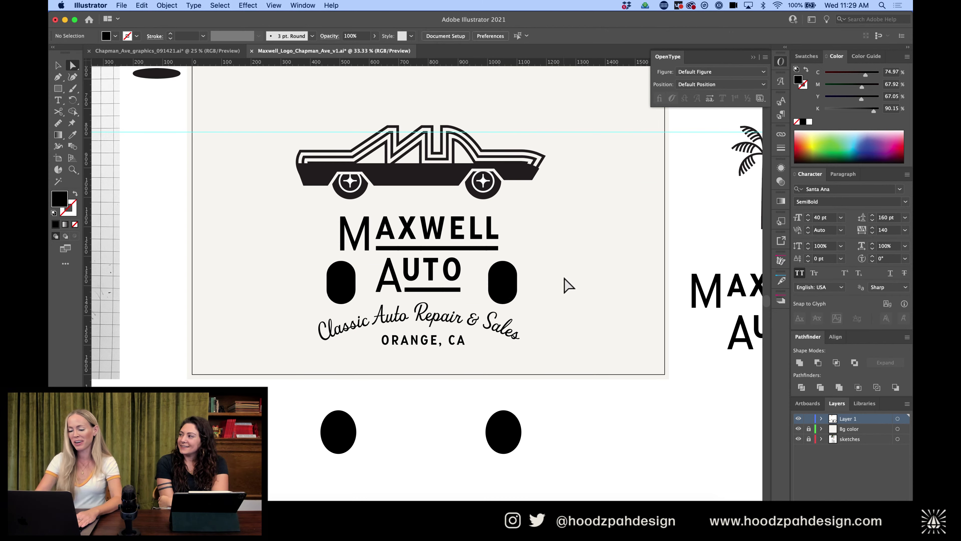
Add a text object in the empty area beside the lettering with the letters C and A stacked on two lines
key(super+minus)
key(super+minus)
key(super+equal)
key(super+equal)
key(super+equal)
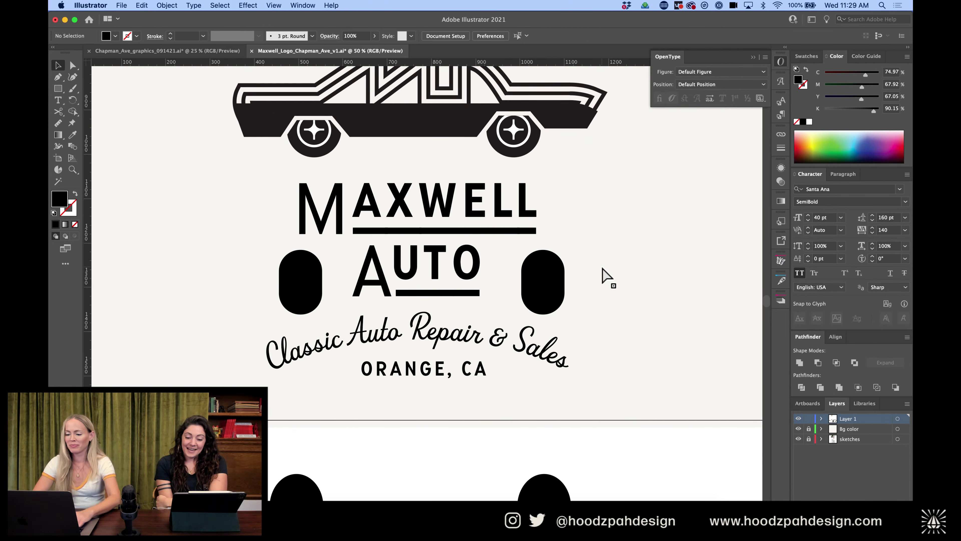
click(547, 280)
click(165, 211)
click(59, 100)
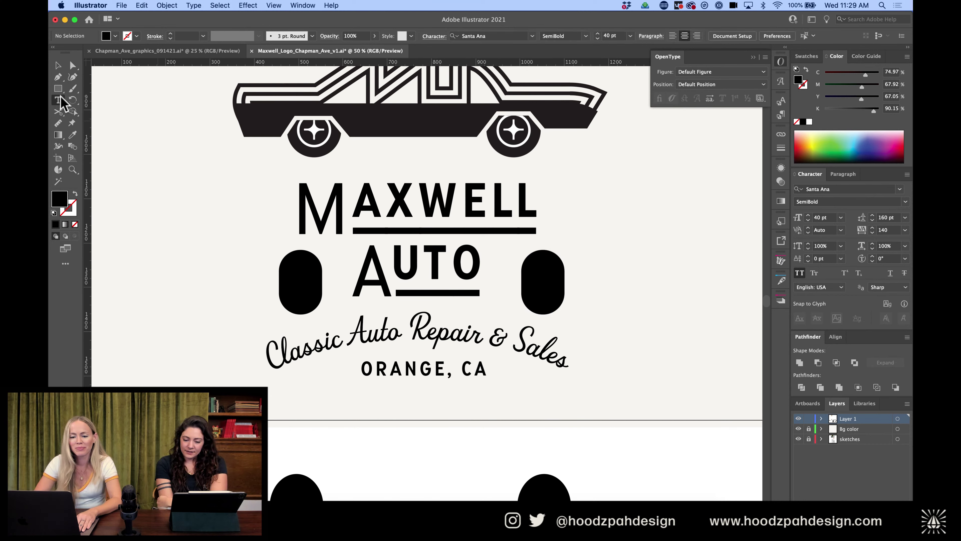
click(187, 220)
key(BackSpace)
text(C )
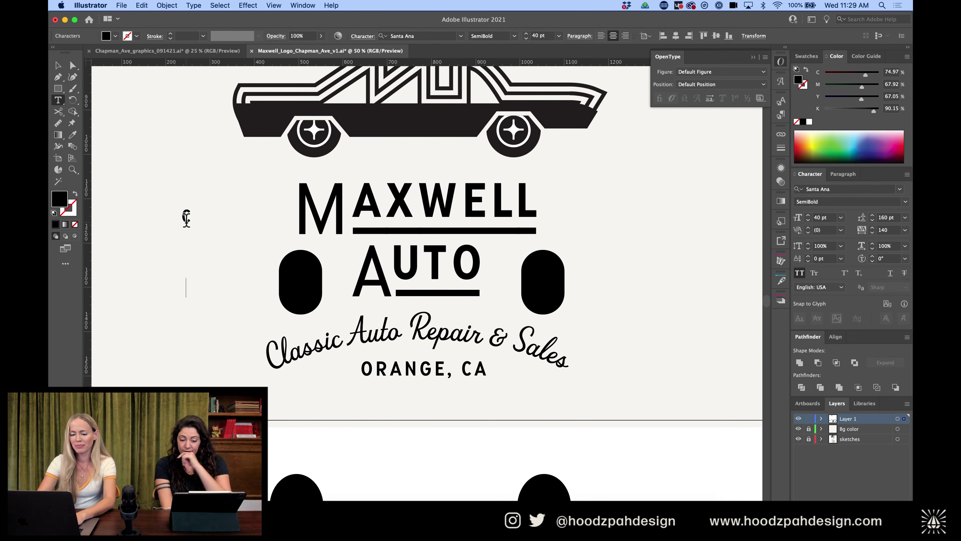
text(A)
key(Escape)
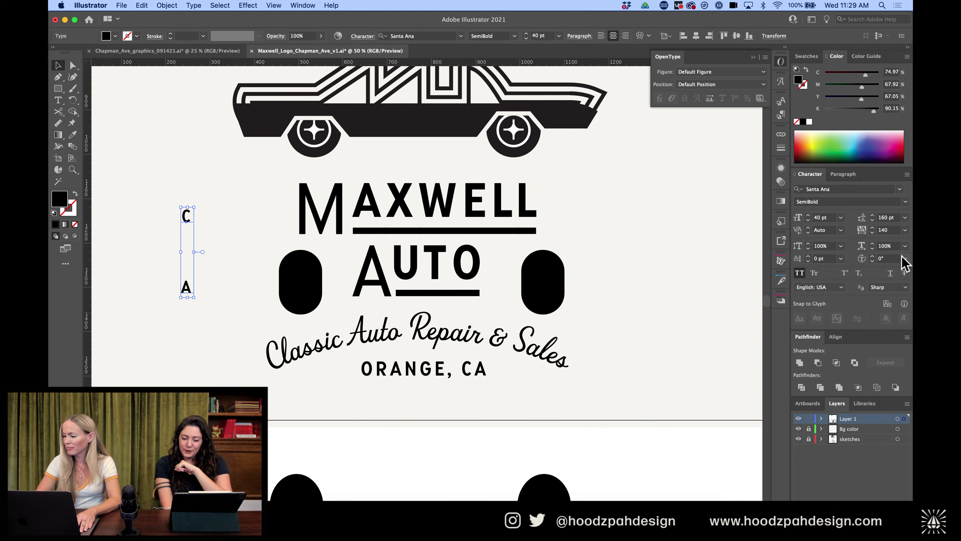
Set the stacked CA letters' leading to 40 pt, then place them on the left rounded rectangle enlarged to about 61 pt
click(883, 217)
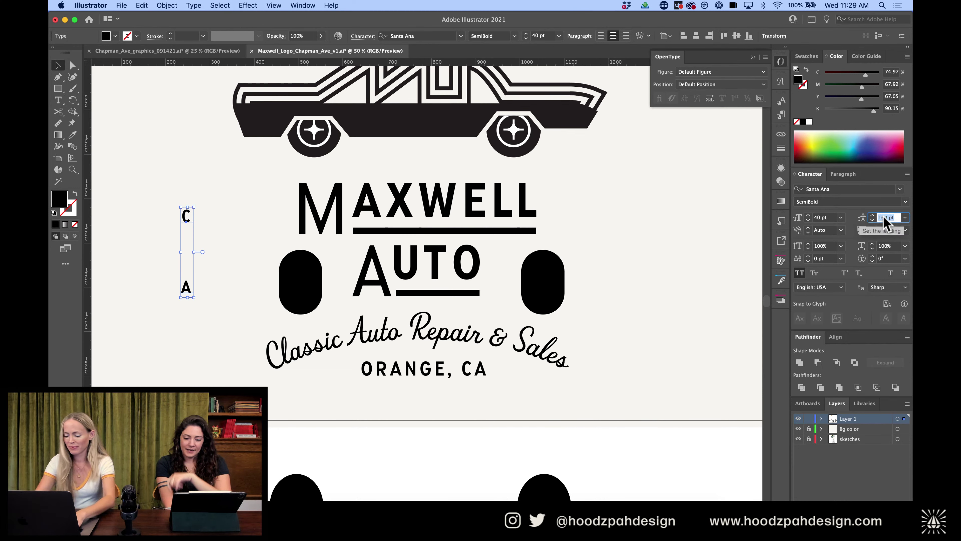
text(40)
key(Return)
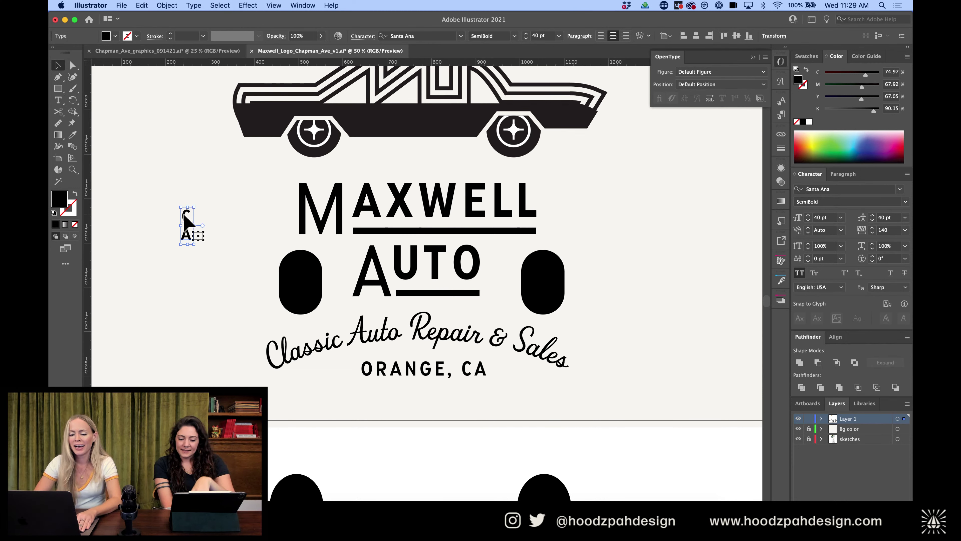
drag(186, 244, 301, 276)
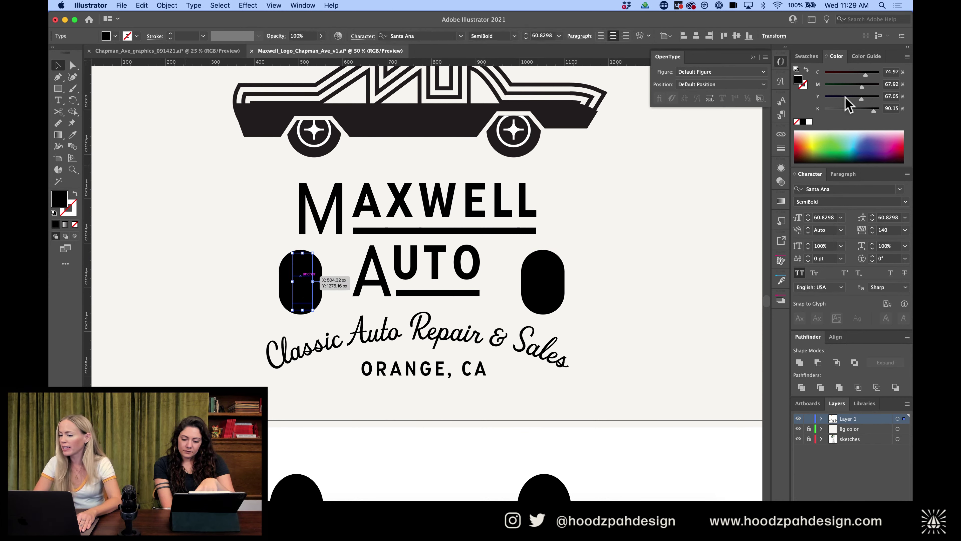
Fill the stacked CA letters with off-white and scale them down to about 52 pt within the left rounded rectangle
click(806, 56)
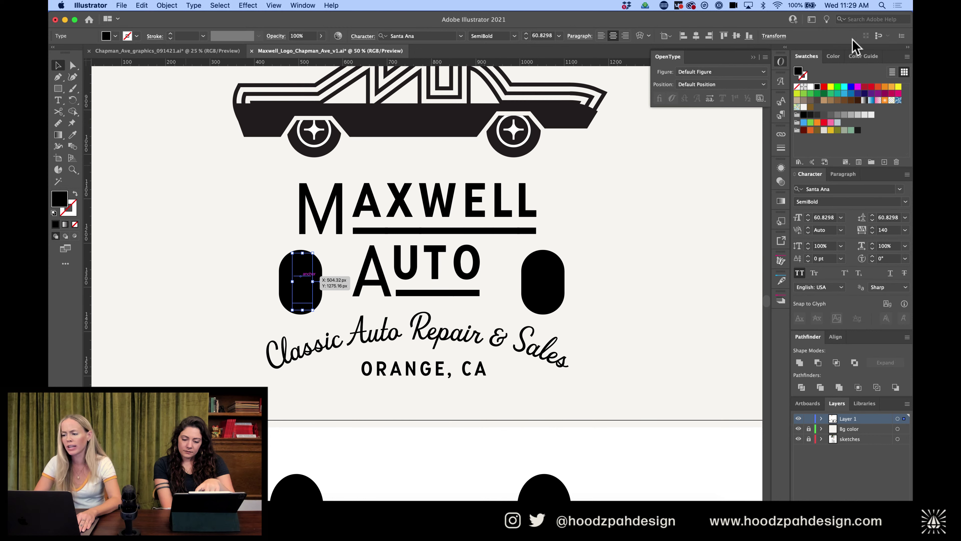
click(810, 108)
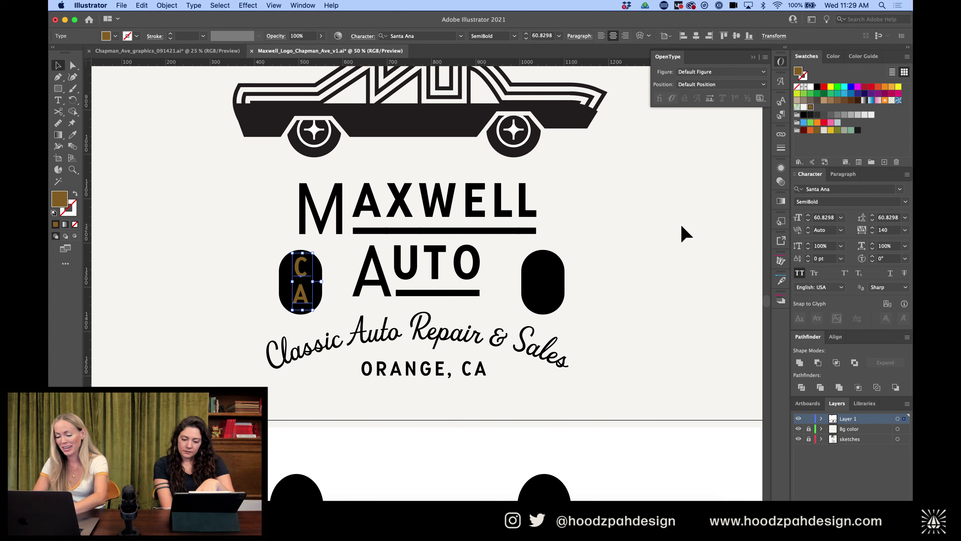
key(super+z)
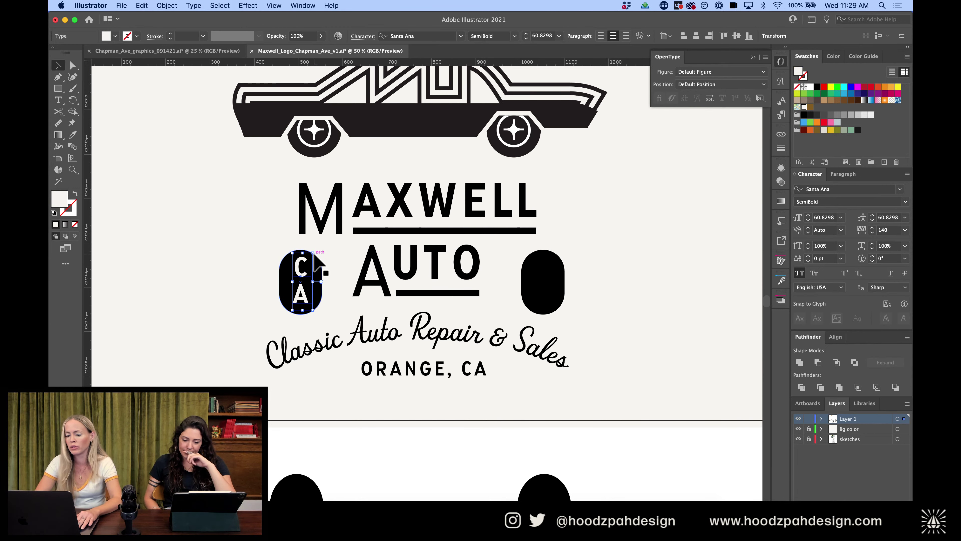
key(super+minus)
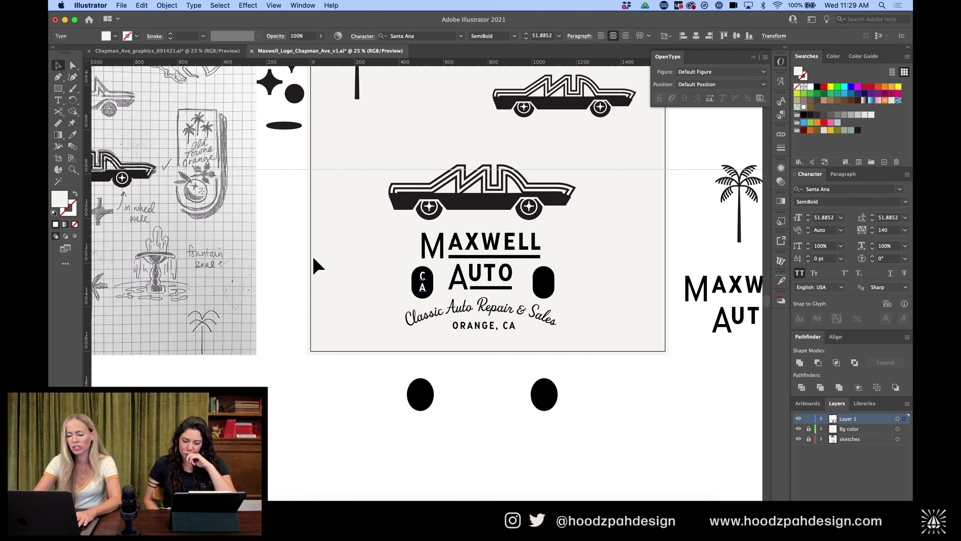
click(601, 299)
key(super+plus)
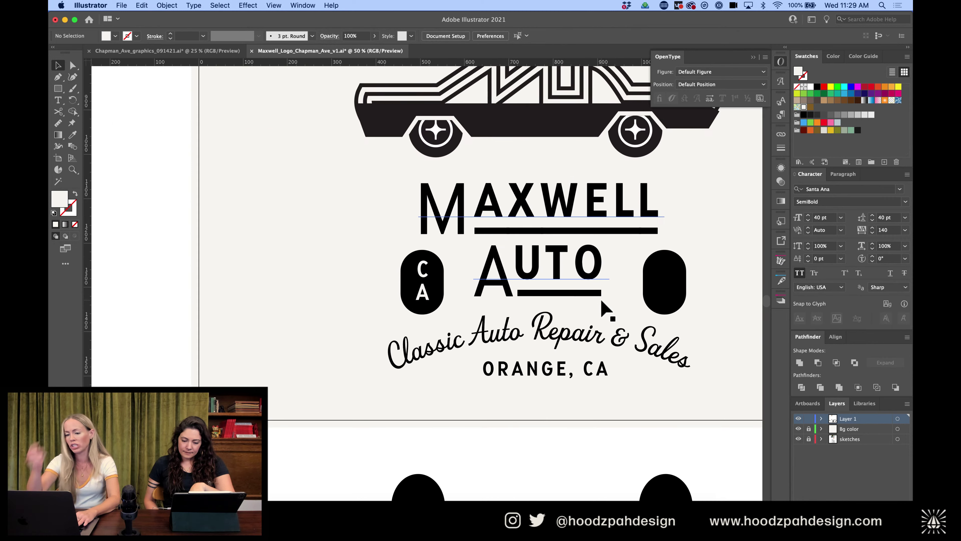
Place a copy of the stacked CA letters on the right rounded rectangle
scroll(601, 299, right, 5)
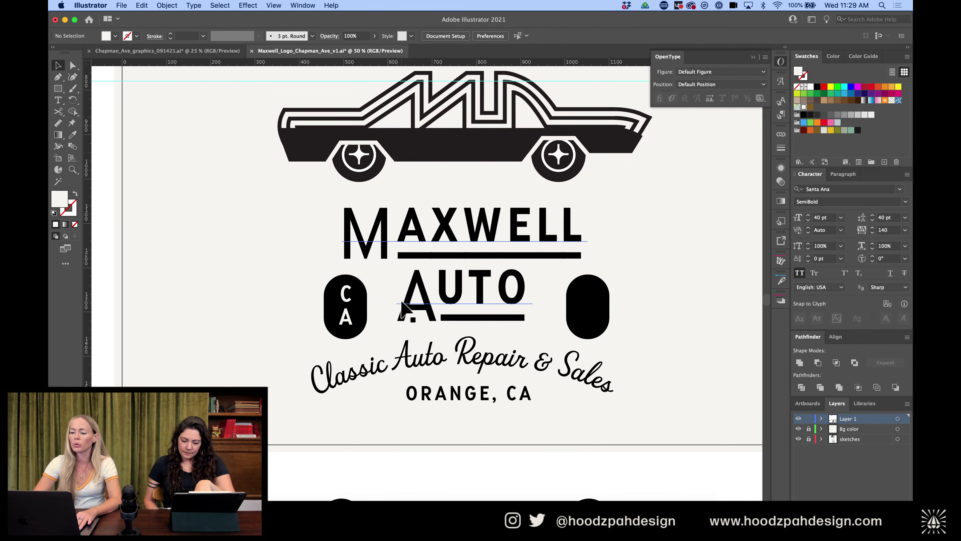
scroll(601, 299, up, 5)
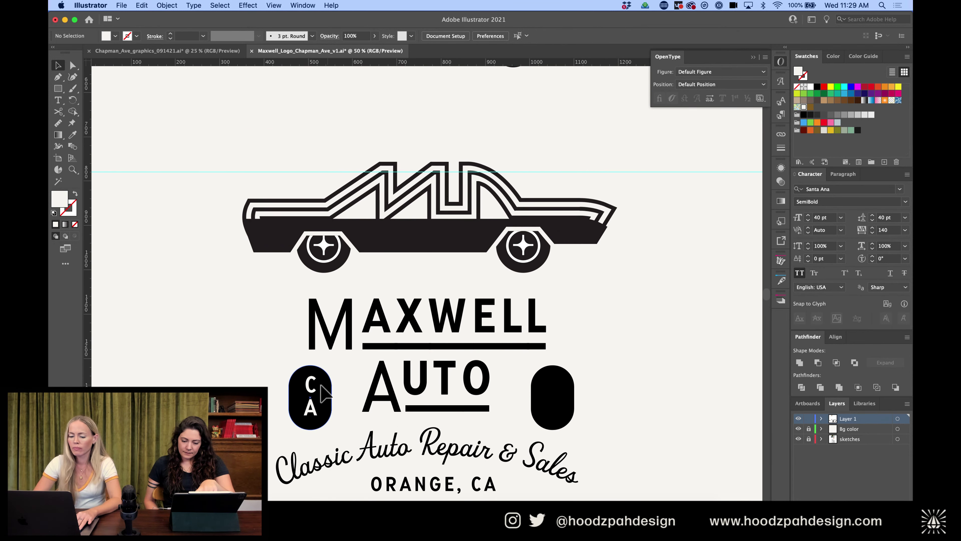
drag(321, 394, 563, 406)
scroll(530, 360, down, 2)
scroll(530, 360, left, 1)
Replace the letters on the left rounded rectangle with O and C stacked on two lines
click(339, 361)
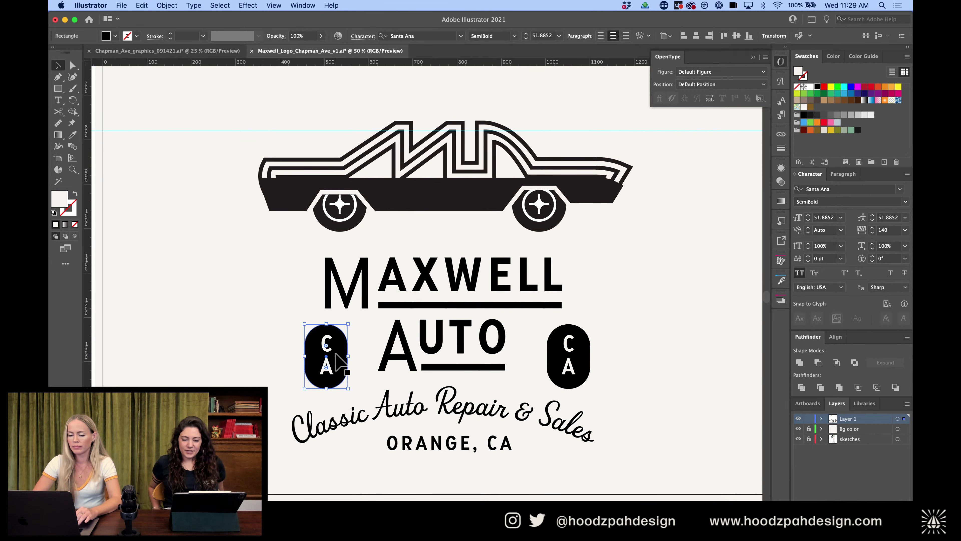
double_click(326, 363)
key(Escape)
click(328, 358)
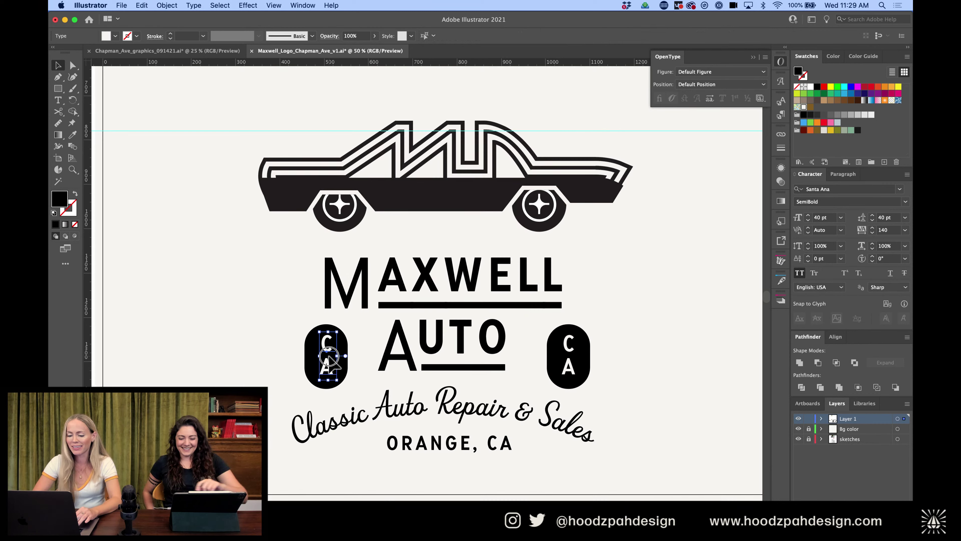
double_click(328, 362)
drag(329, 359, 329, 343)
text(O)
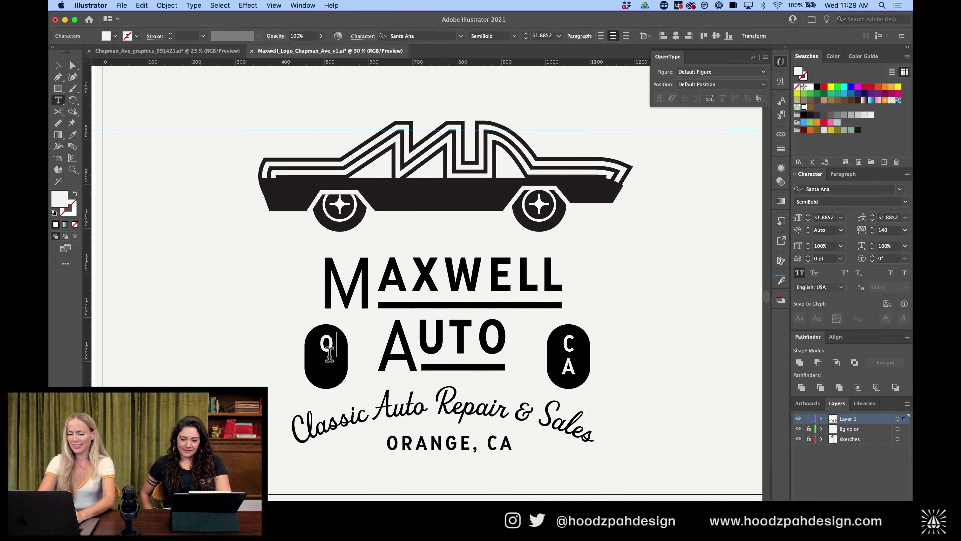
key(Return)
text(C)
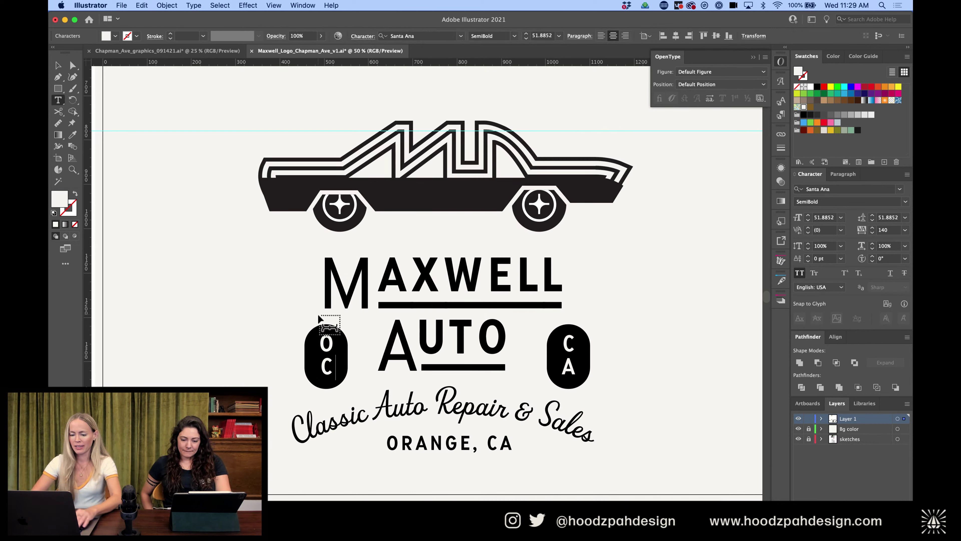
key(Escape)
click(190, 243)
Examine the logo's OC and CA badges against the lettering and tagline, both close up and at reduced size
key(super+minus)
key(super+minus)
key(super+minus)
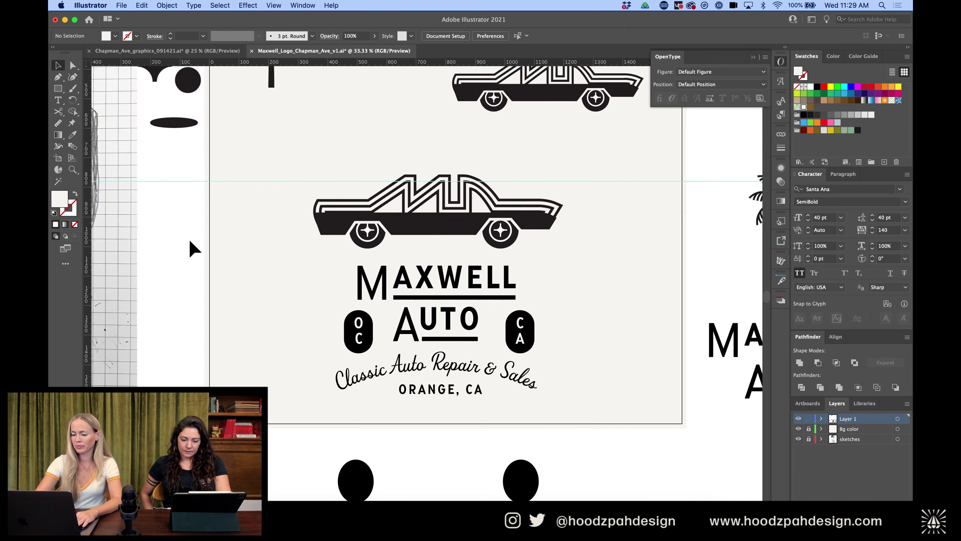
scroll(483, 397, up, 2)
scroll(482, 392, up, 2)
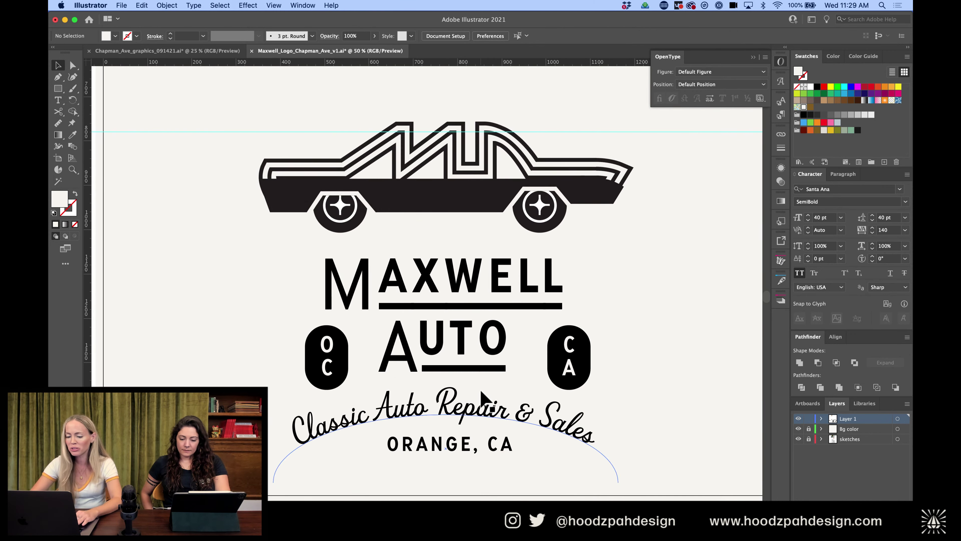
scroll(642, 325, down, 2)
key(super+plus)
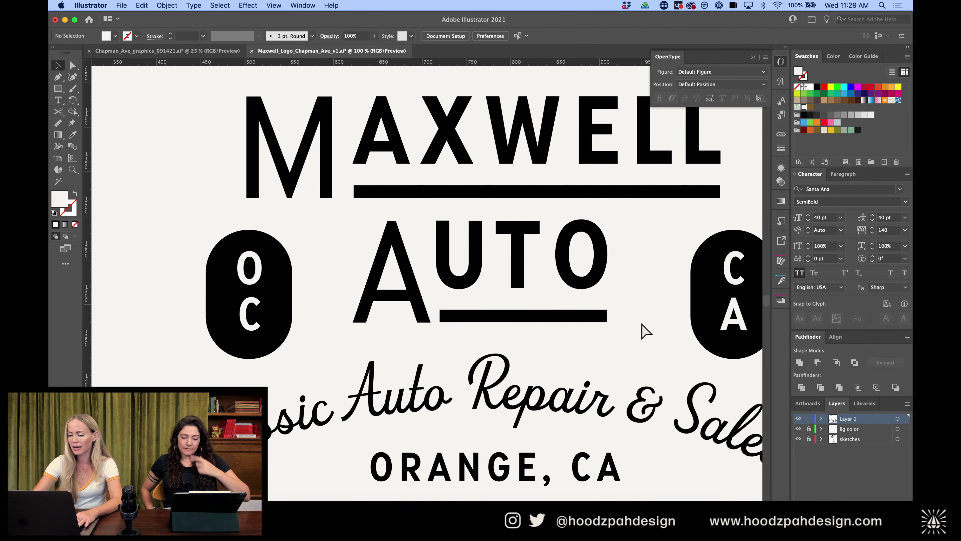
key(super+minus)
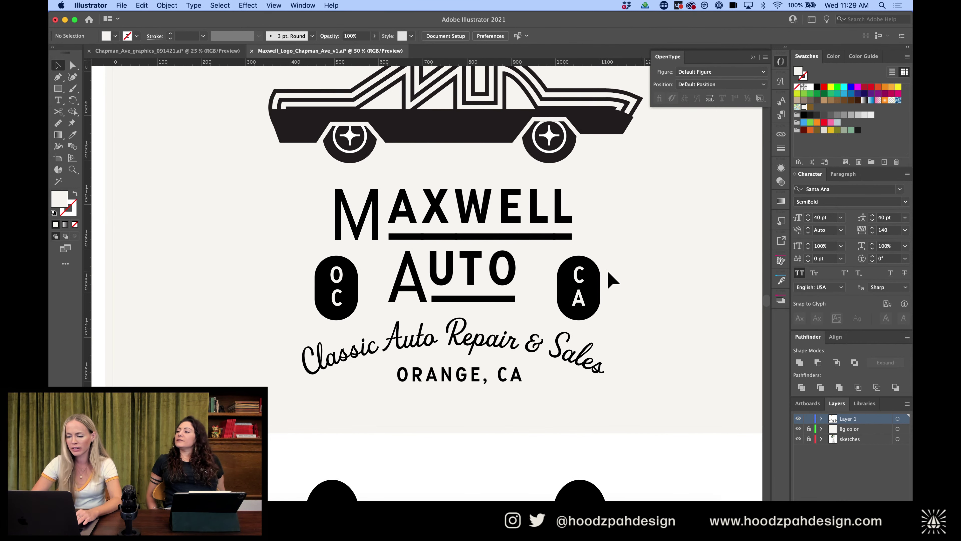
key(super+minus)
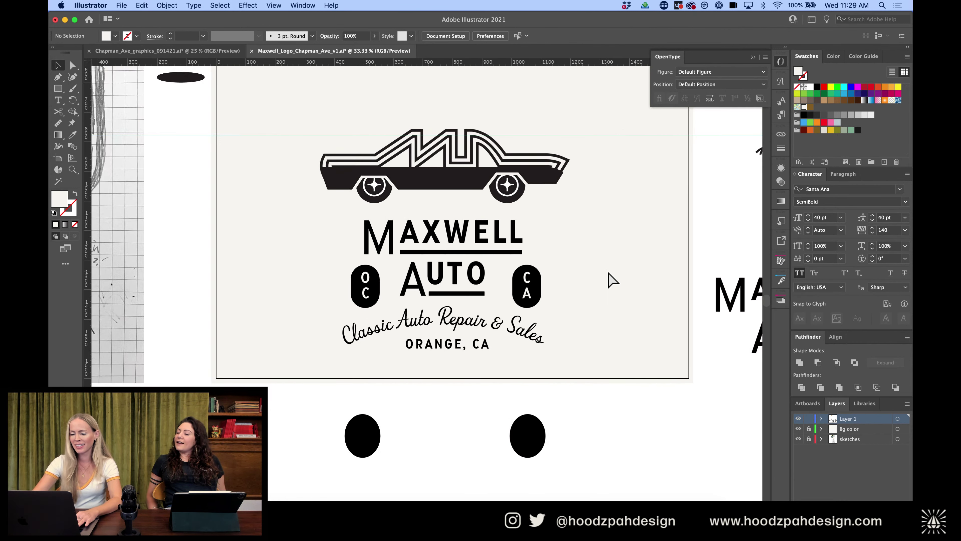
Move the CA badge with its letters inward, closer to the AUTO lettering
scroll(609, 279, up, 2)
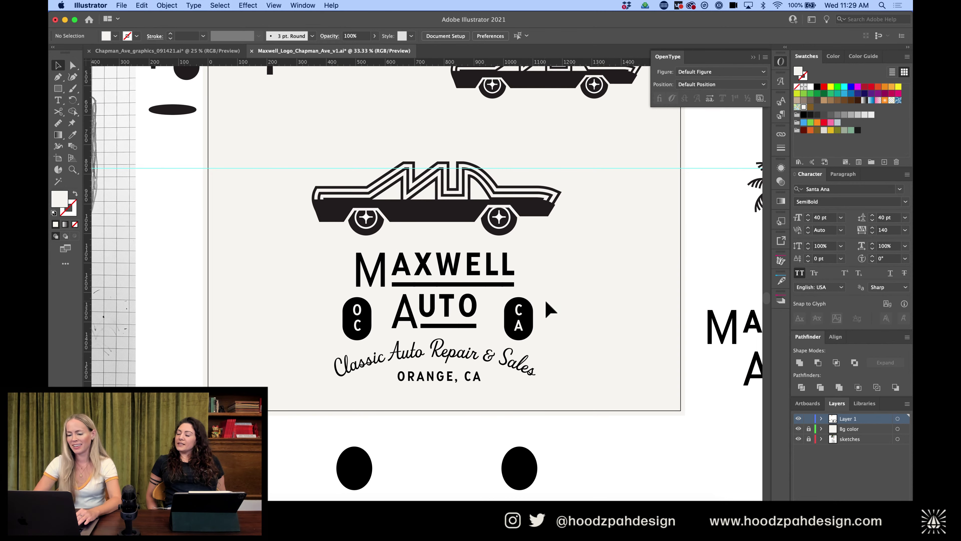
click(513, 325)
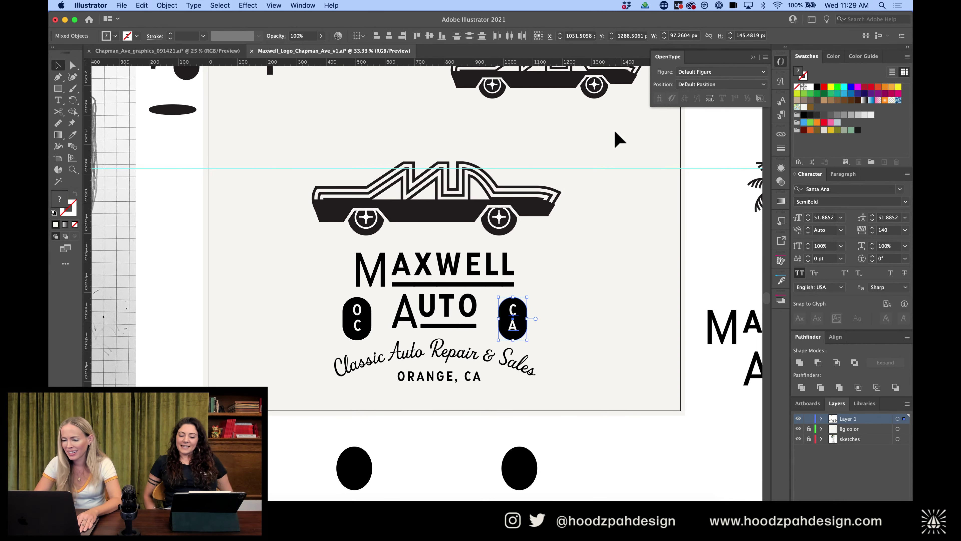
click(524, 230)
click(539, 215)
double_click(540, 215)
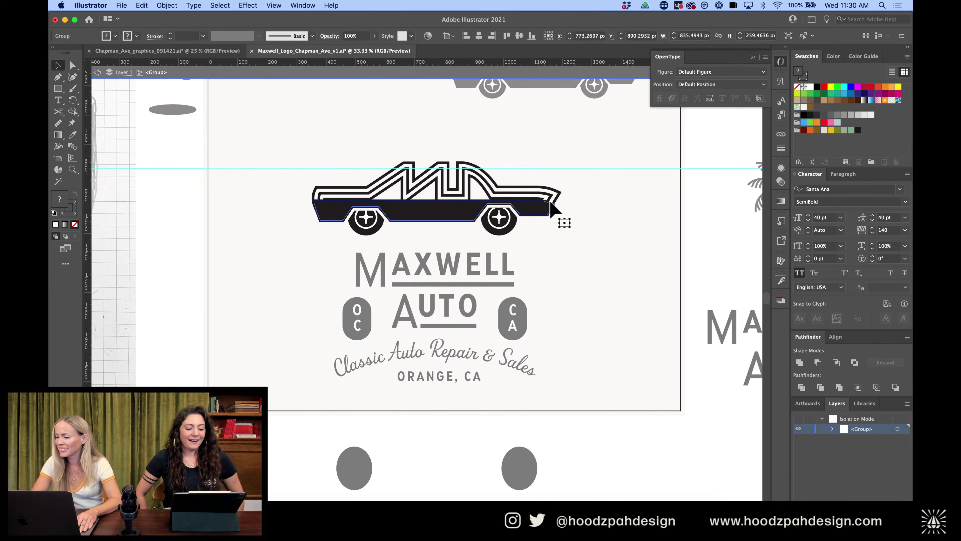
double_click(592, 249)
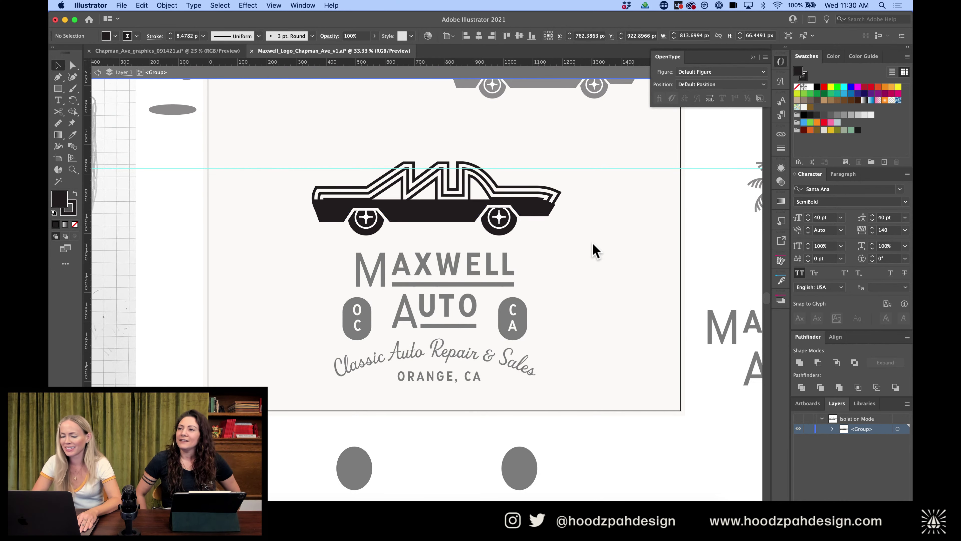
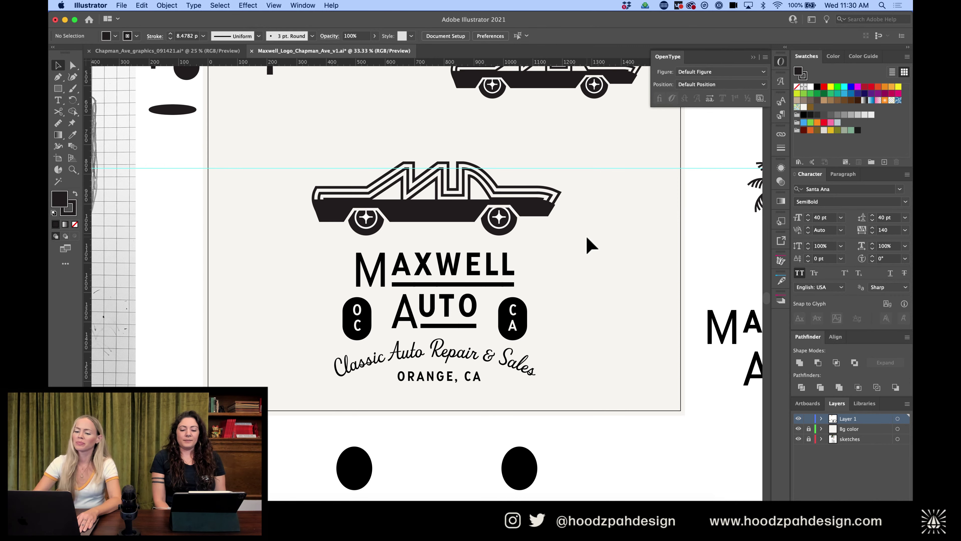
Try placing the palm tree from the upper part of the artboard at the right end of the large car
scroll(587, 238, up, 2)
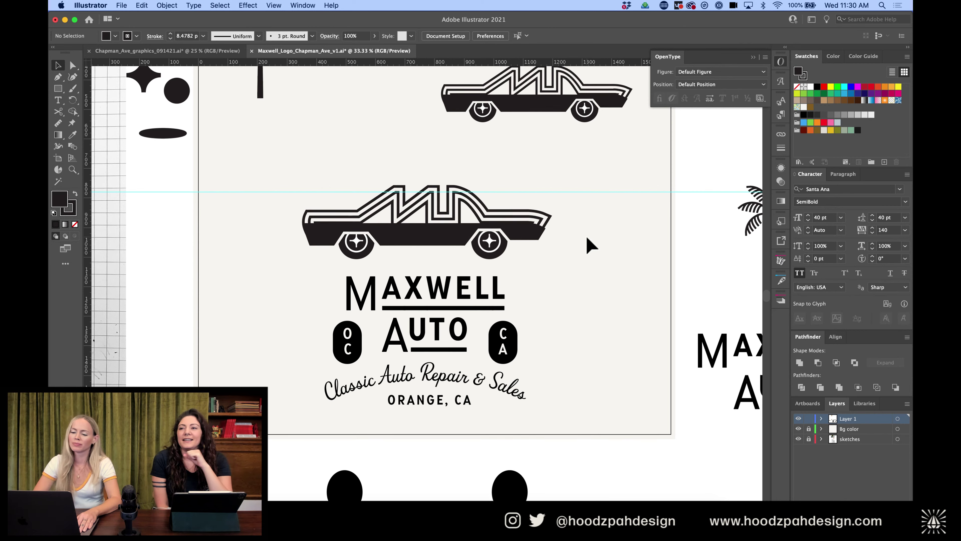
scroll(586, 235, up, 2)
click(261, 97)
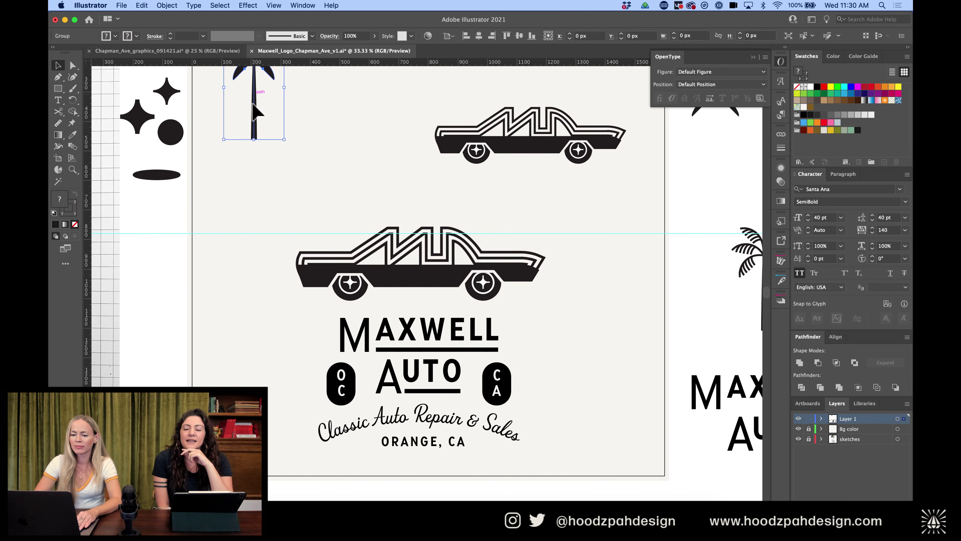
drag(261, 125, 569, 259)
key(super+z)
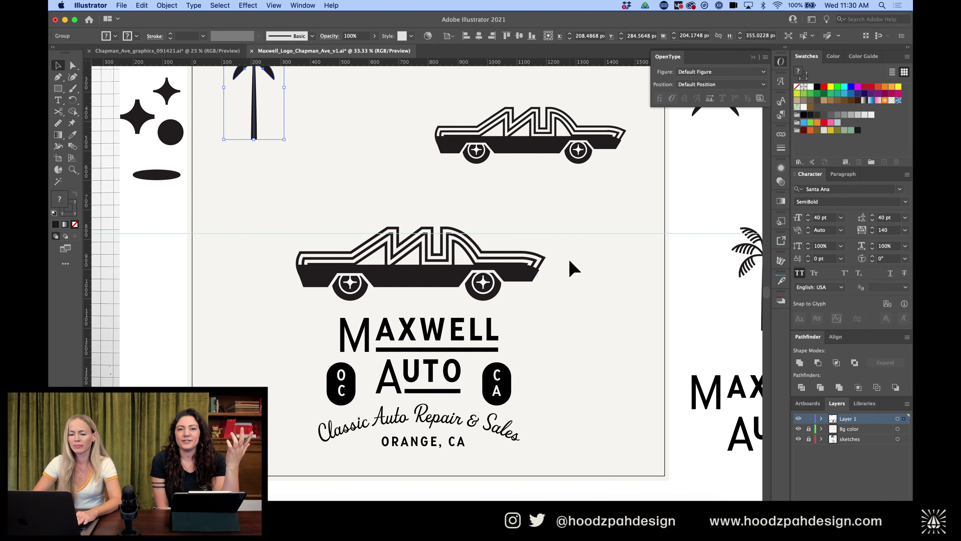
Move the palm tree in the upper part of the artboard down and closer to the small car
scroll(568, 259, up, 5)
click(393, 173)
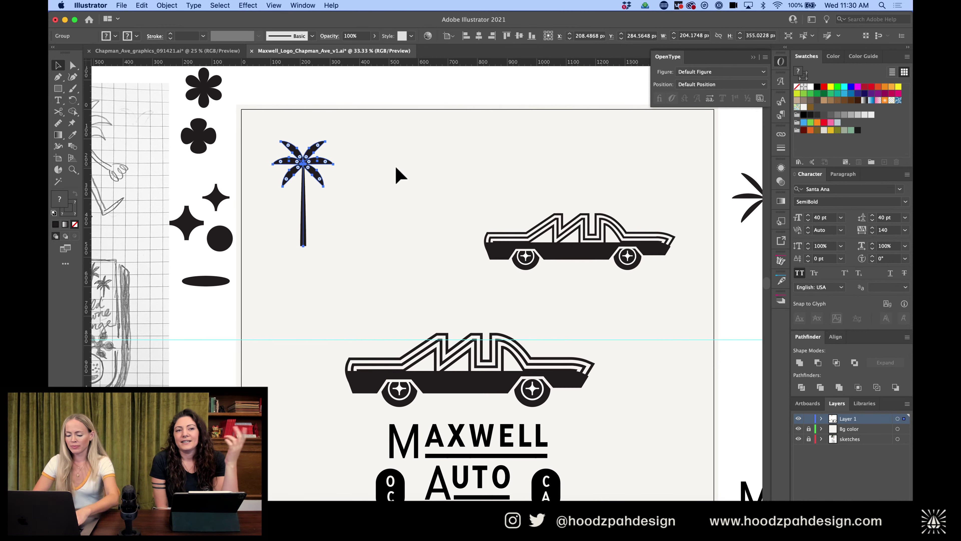
drag(318, 165, 398, 232)
Move the two spare black ovals from below the artboard to the area beside it, above the detailed palm trees
scroll(399, 237, down, 4)
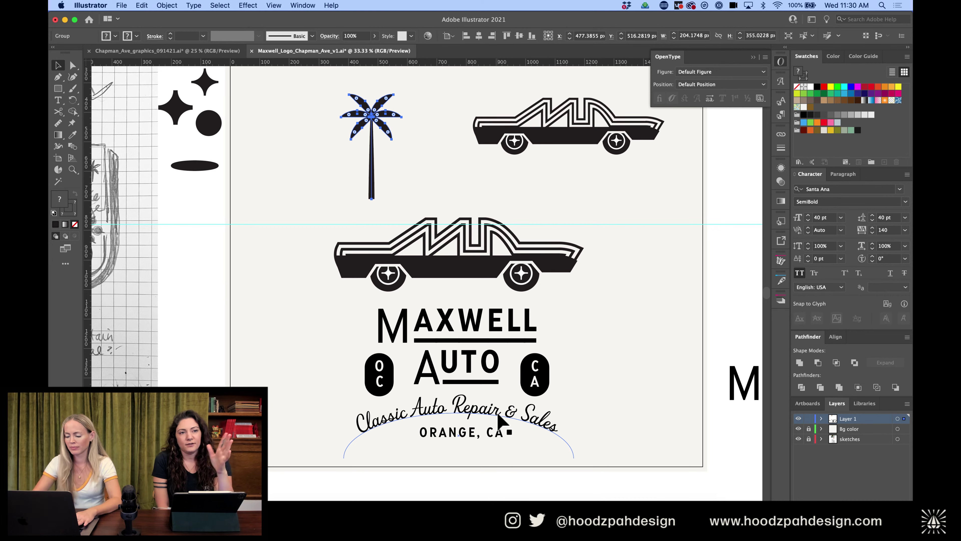
scroll(492, 419, down, 2)
scroll(500, 420, down, 3)
drag(534, 379, 339, 431)
drag(409, 398, 619, 213)
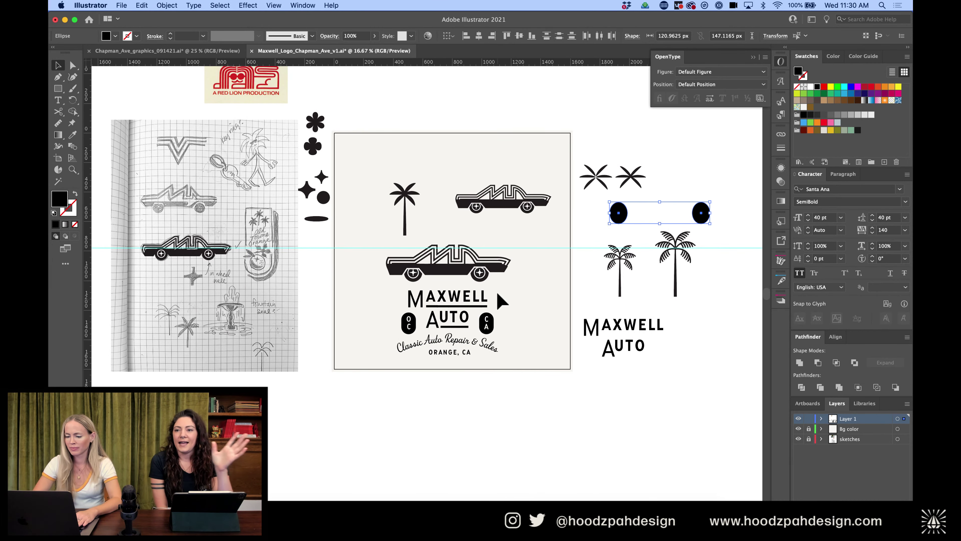
Duplicate the complete logo, with car, lettering, badges and tagline, straight down below the artboard
drag(520, 250, 355, 384)
drag(452, 261, 452, 439)
scroll(454, 443, down, 5)
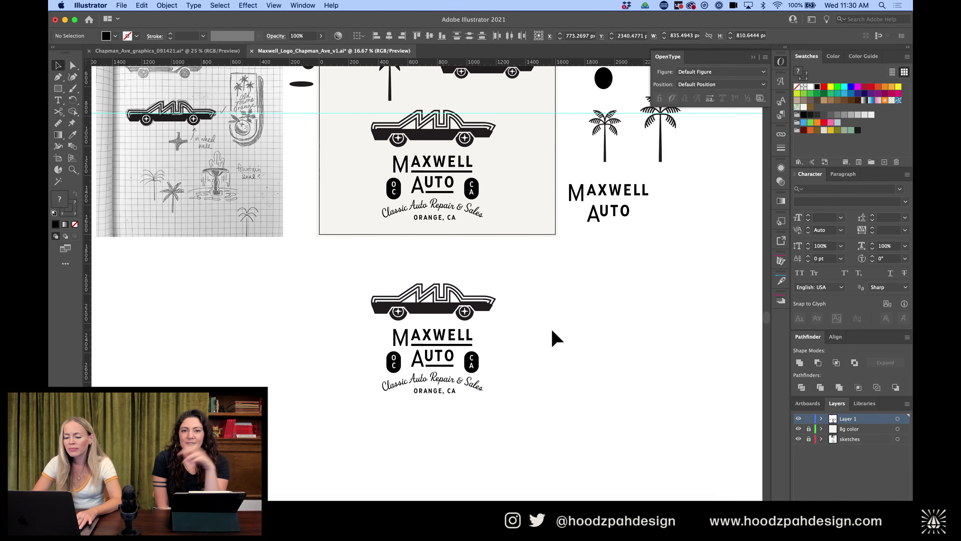
Duplicate the logo copy below the artboard to its right, keeping both copies level
click(549, 335)
drag(508, 287, 329, 447)
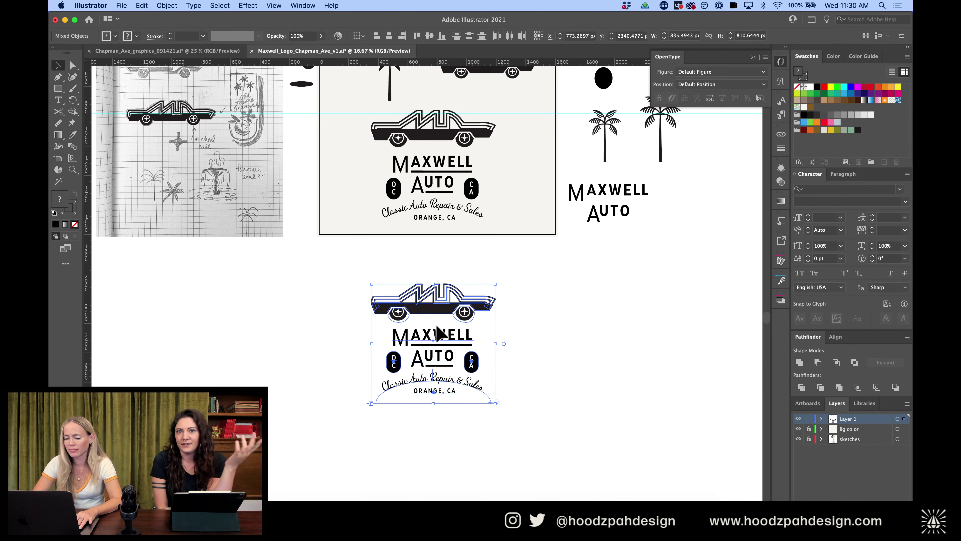
drag(443, 336, 594, 335)
click(440, 424)
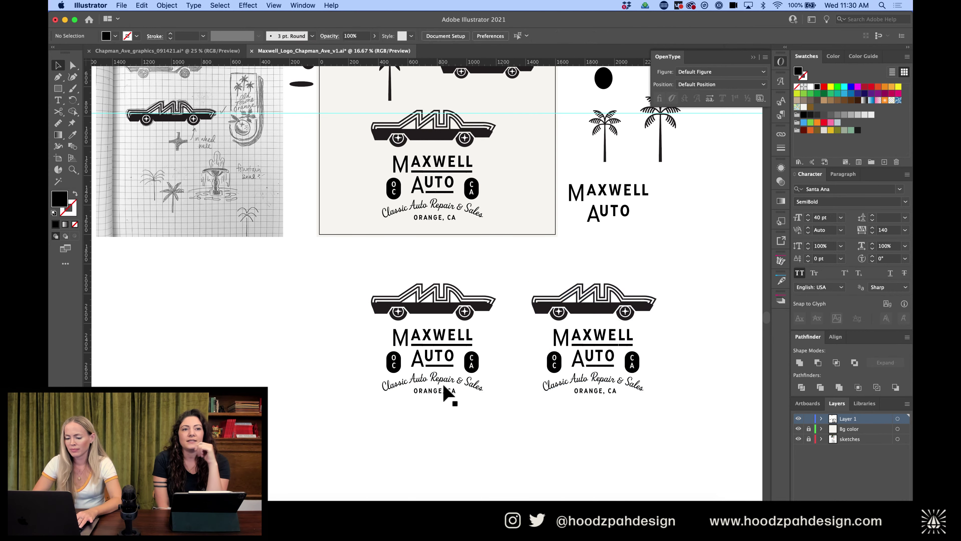
Shorten the arched tagline of the left logo copy to Classic Repair & Sales
click(449, 392)
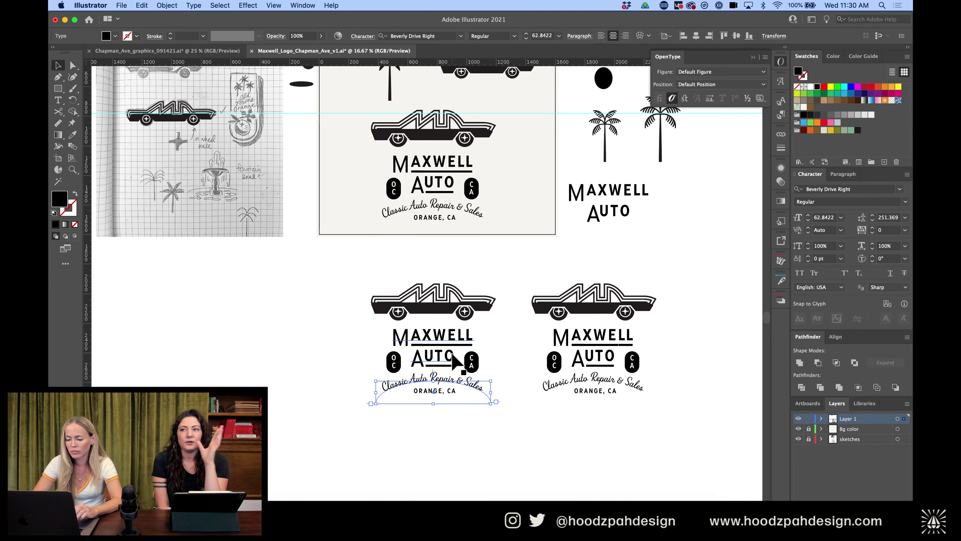
scroll(453, 358, up, 1)
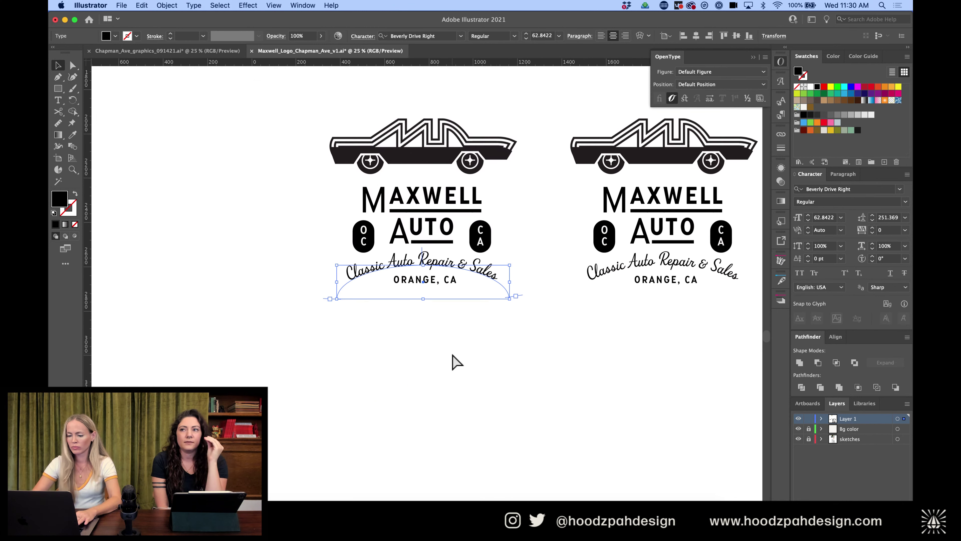
double_click(419, 263)
key(BackSpace)
key(BackSpace)
key(BackSpace)
key(BackSpace)
key(BackSpace)
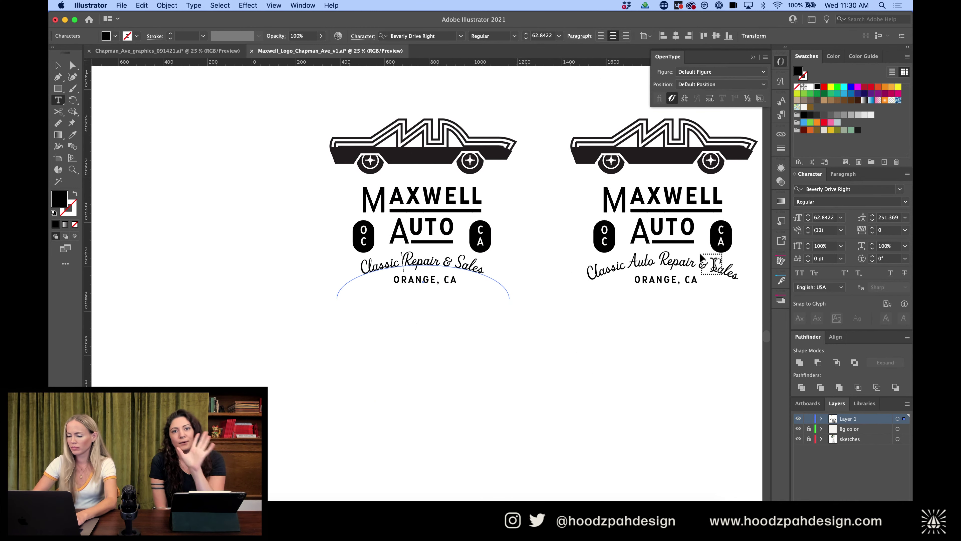
Remove the word Auto from the arched tagline of the right logo copy
click(659, 261)
key(BackSpace)
key(BackSpace)
key(BackSpace)
key(BackSpace)
key(BackSpace)
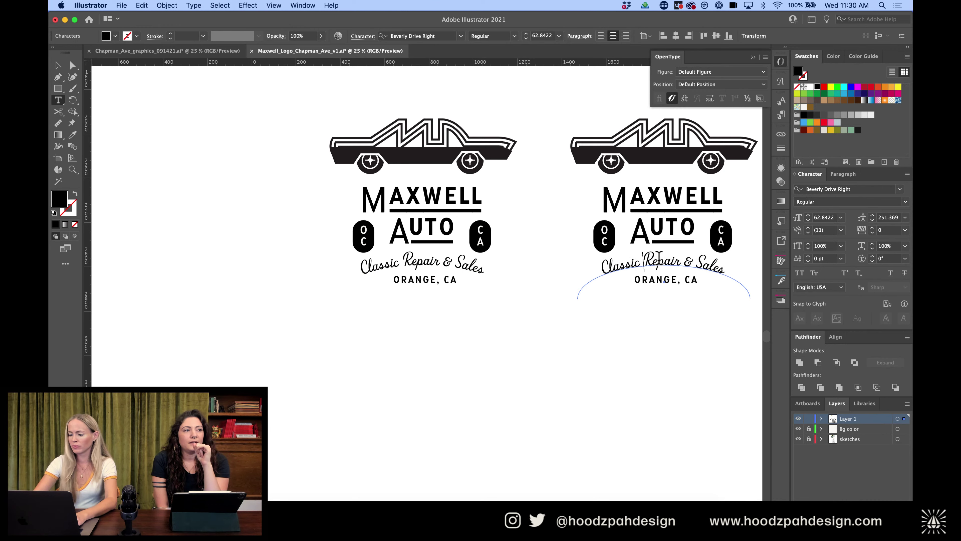
Delete the word Auto from the arched tagline of the original logo on the artboard
scroll(657, 255, up, 5)
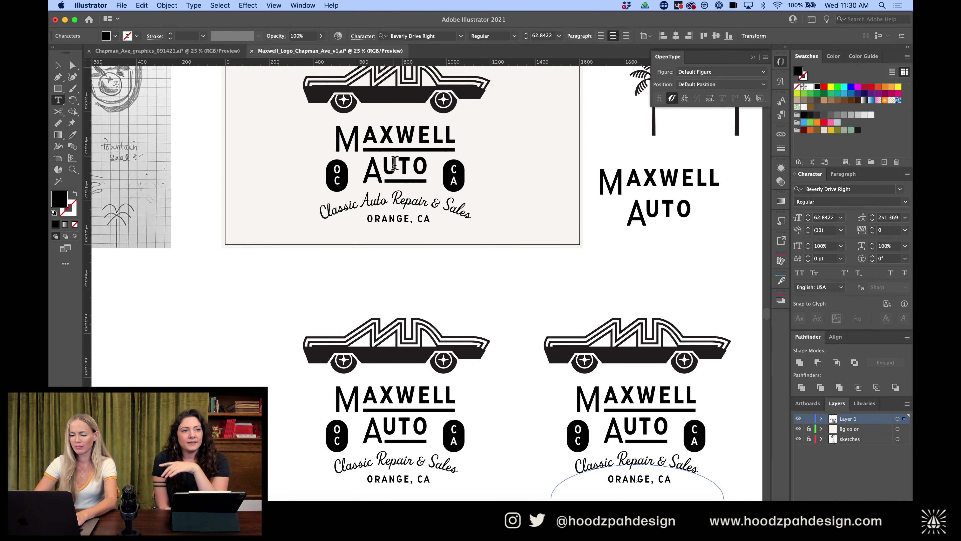
drag(392, 198, 358, 204)
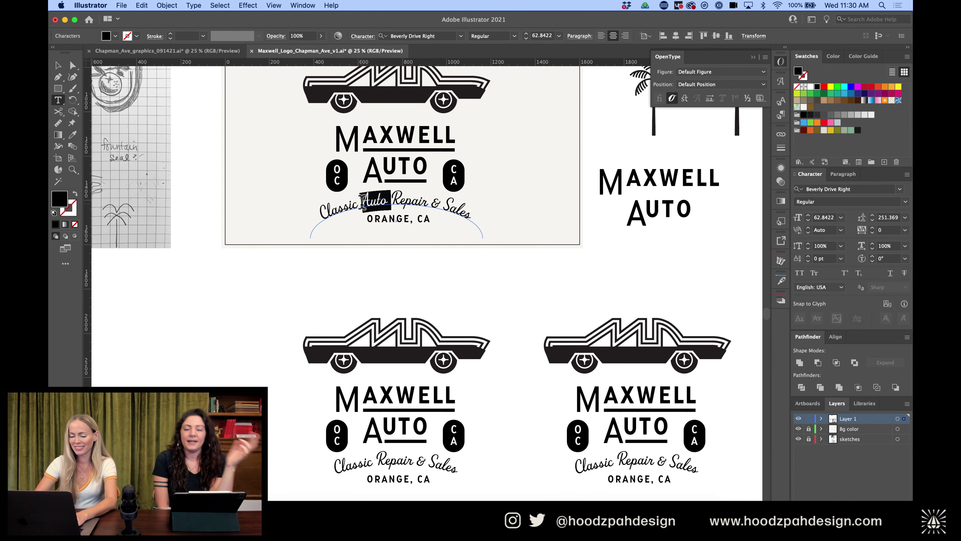
key(BackSpace)
key(Escape)
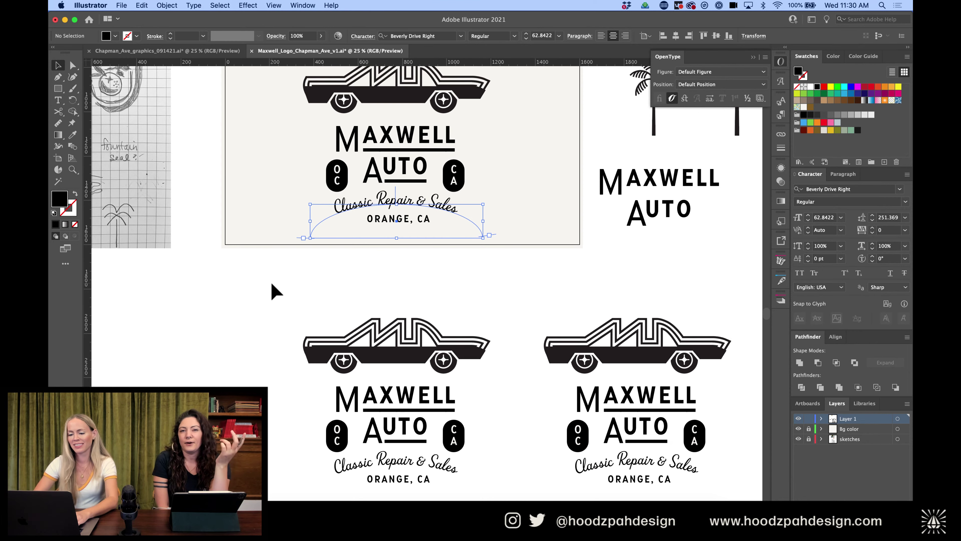
Set the arched tagline of the artboard logo to the Bold style of Beverly Drive Right
click(276, 291)
key(super+minus)
key(super+plus)
key(super+plus)
key(super+plus)
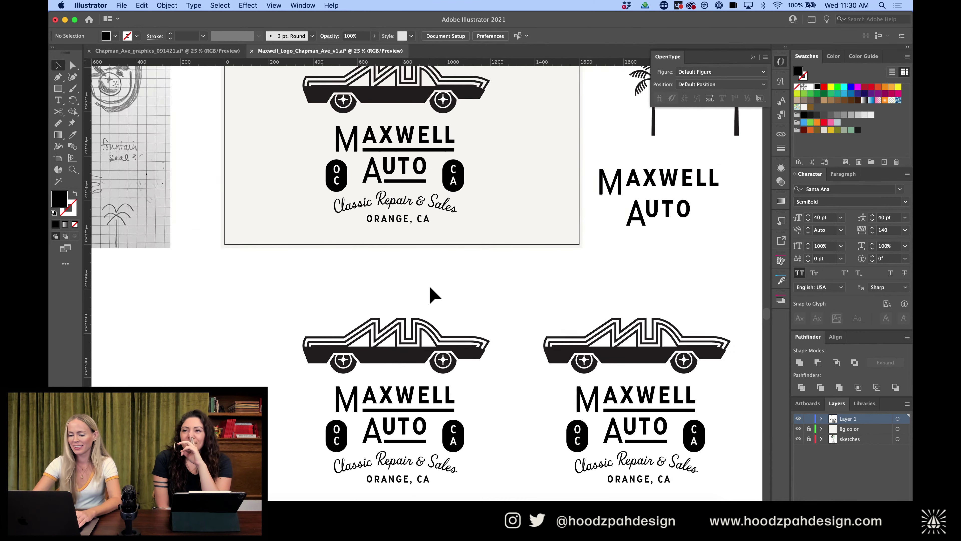
click(434, 178)
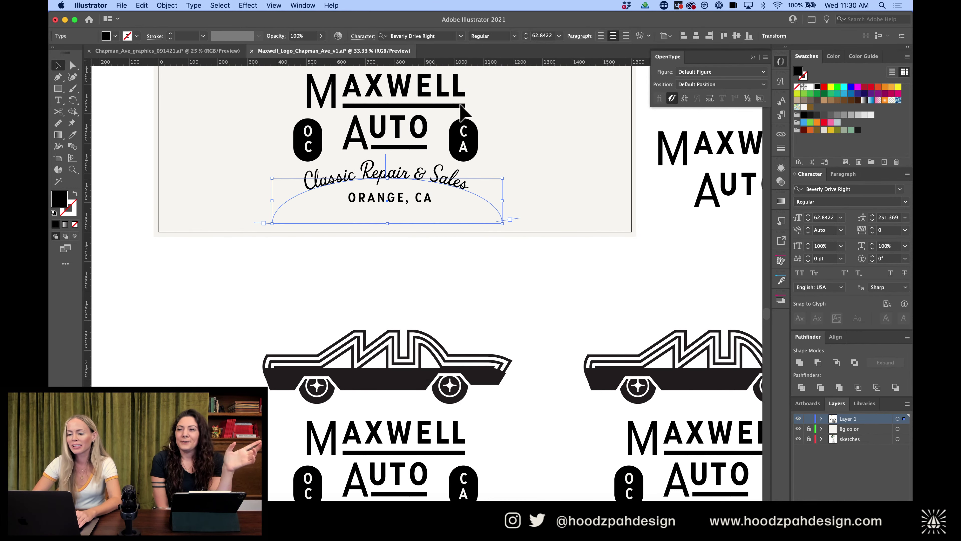
click(514, 36)
click(485, 57)
click(523, 343)
key(super+minus)
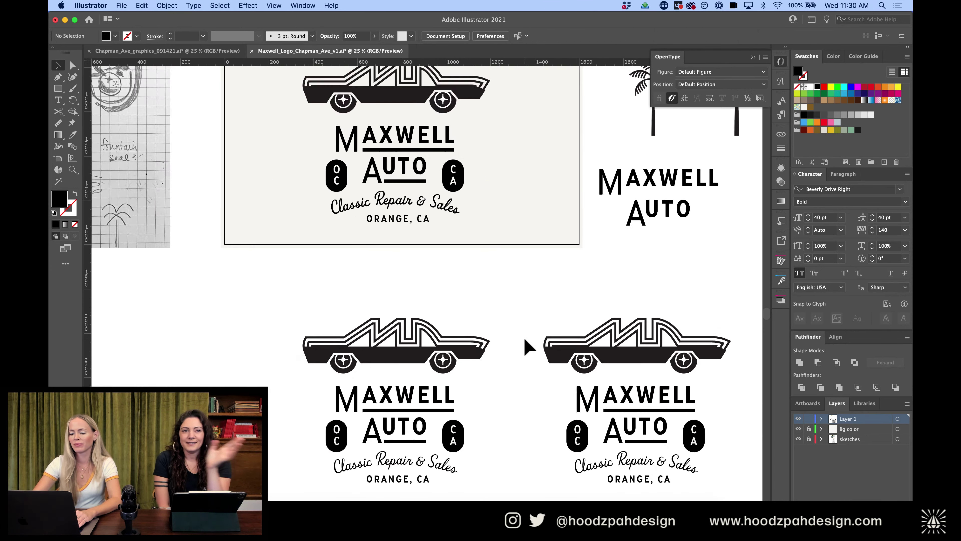
scroll(525, 343, up, 2)
click(439, 246)
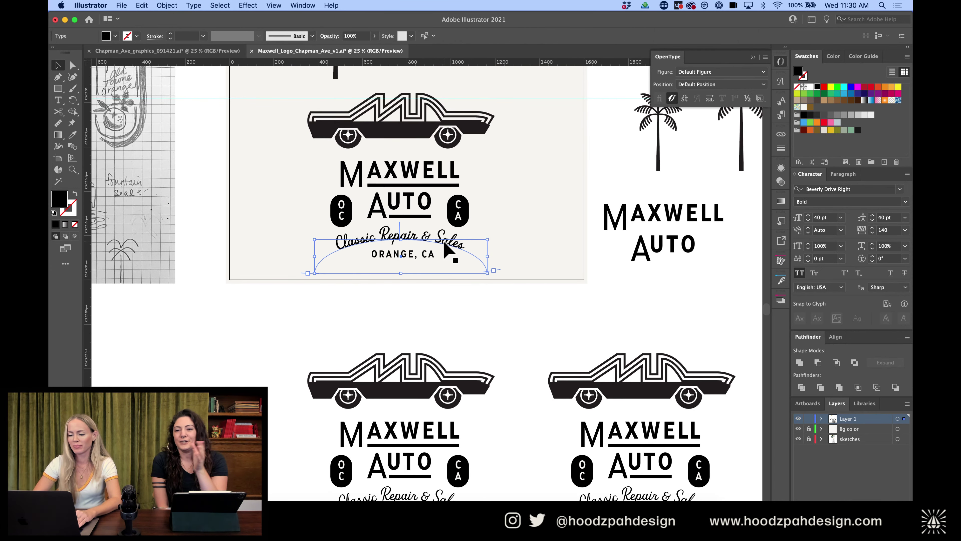
click(513, 254)
Set the taglines of both logo copies below the artboard to Bold
scroll(511, 254, down, 5)
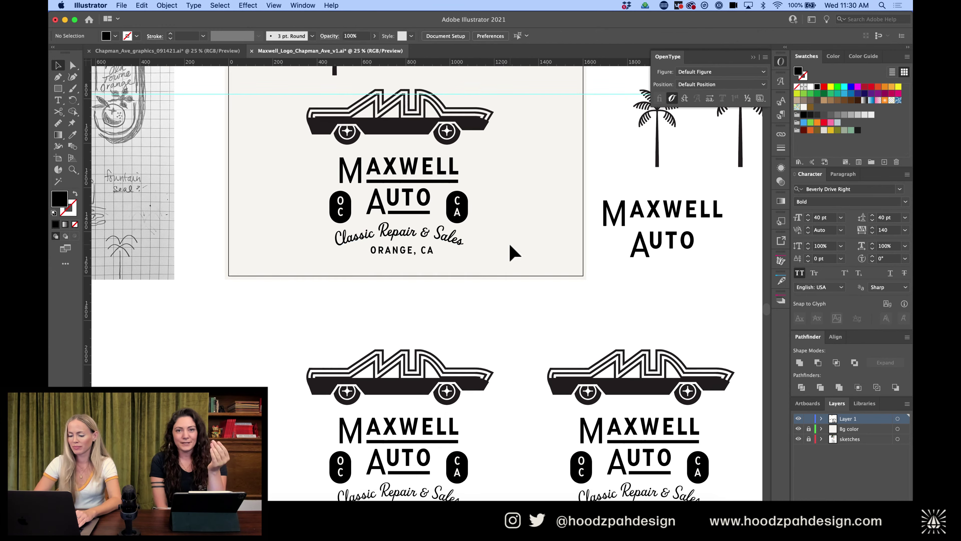
click(354, 421)
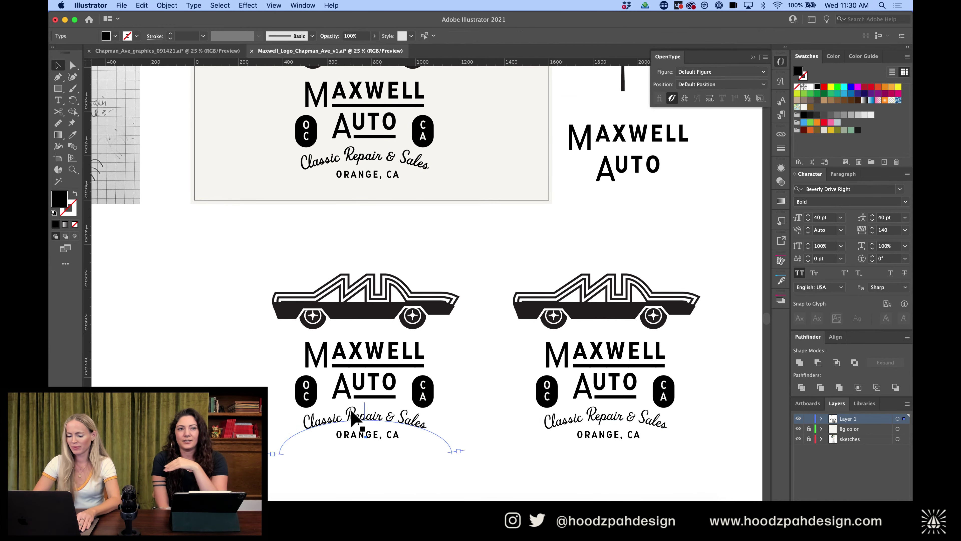
shift+click(624, 430)
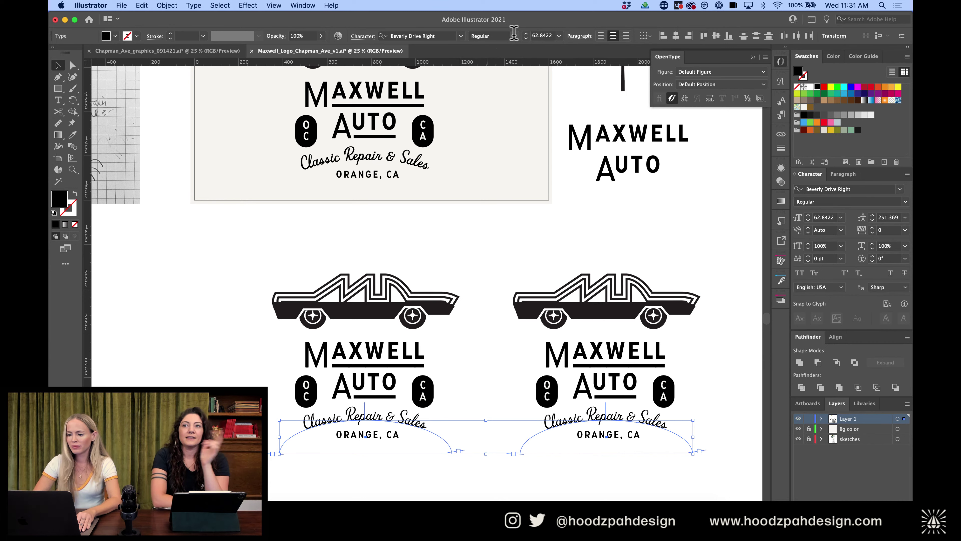
click(480, 273)
Copy the tagline text of the right logo copy and paste it as a separate straight line of text
scroll(482, 267, down, 5)
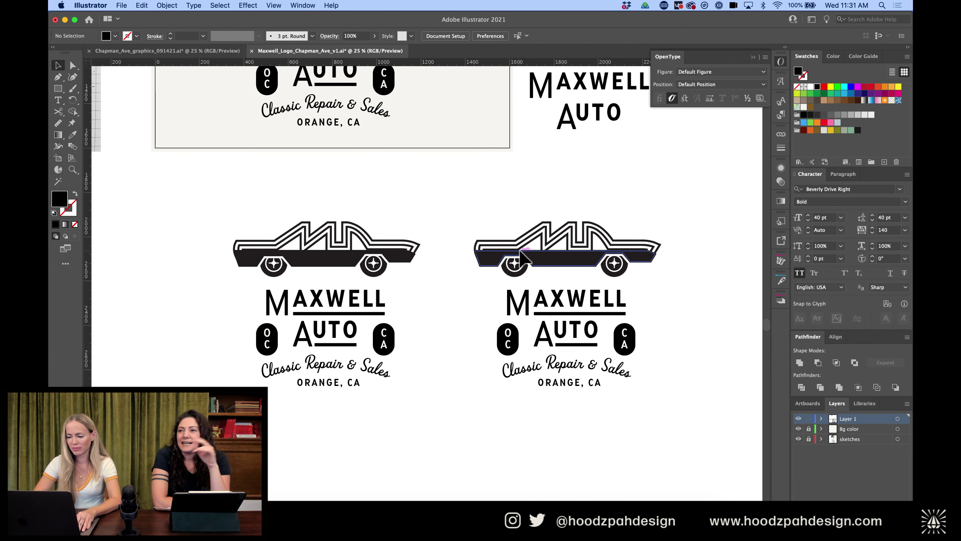
click(600, 364)
double_click(601, 364)
key(super+a)
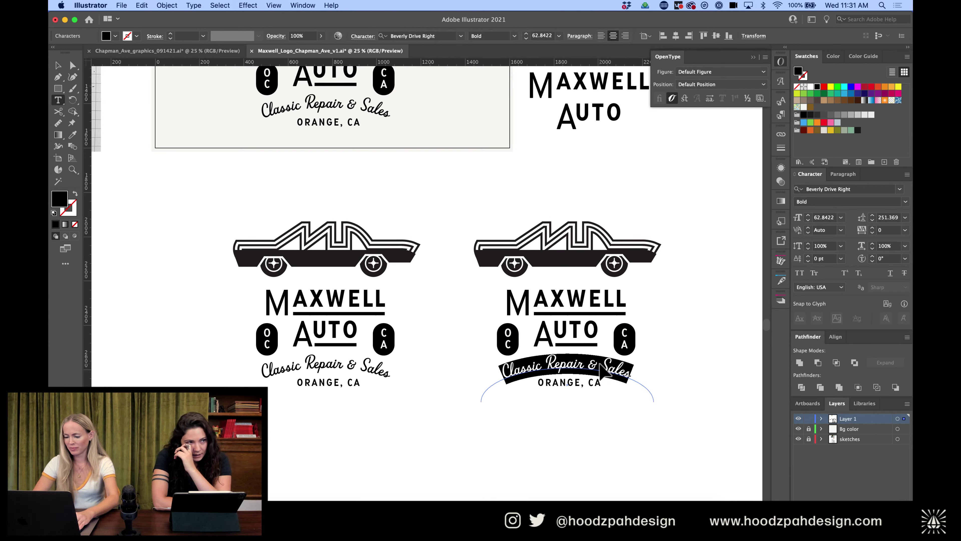
key(super+c)
key(Escape)
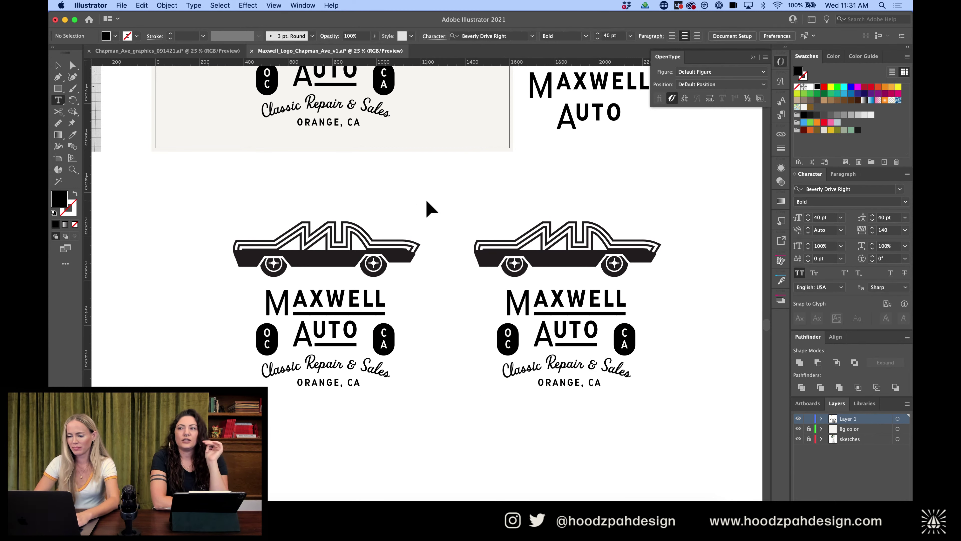
key(super+v)
click(57, 65)
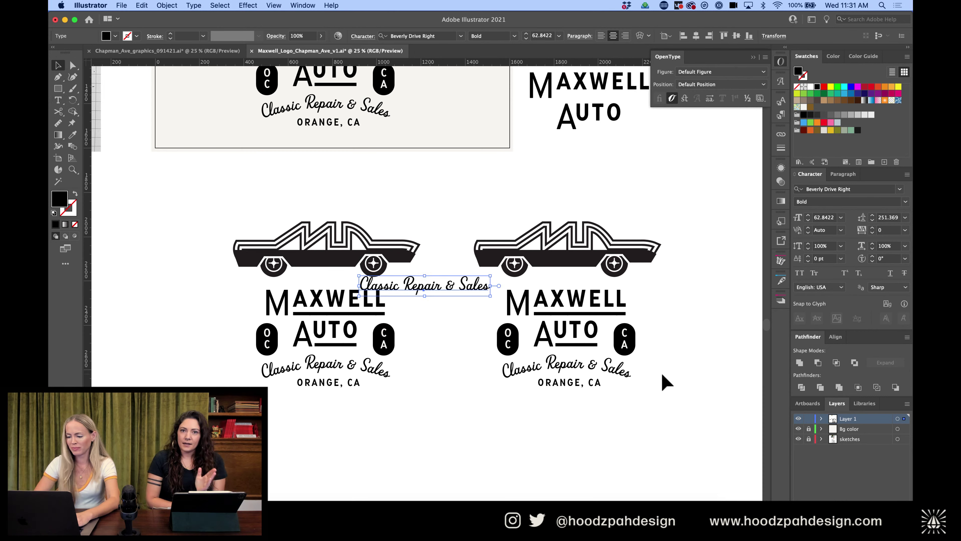
Delete the arched tagline of the right copy and place the straight one between AUTO and ORANGE, CA
click(622, 376)
key(Delete)
drag(435, 297, 580, 370)
click(607, 435)
key(super+equal)
scroll(607, 435, right, 2)
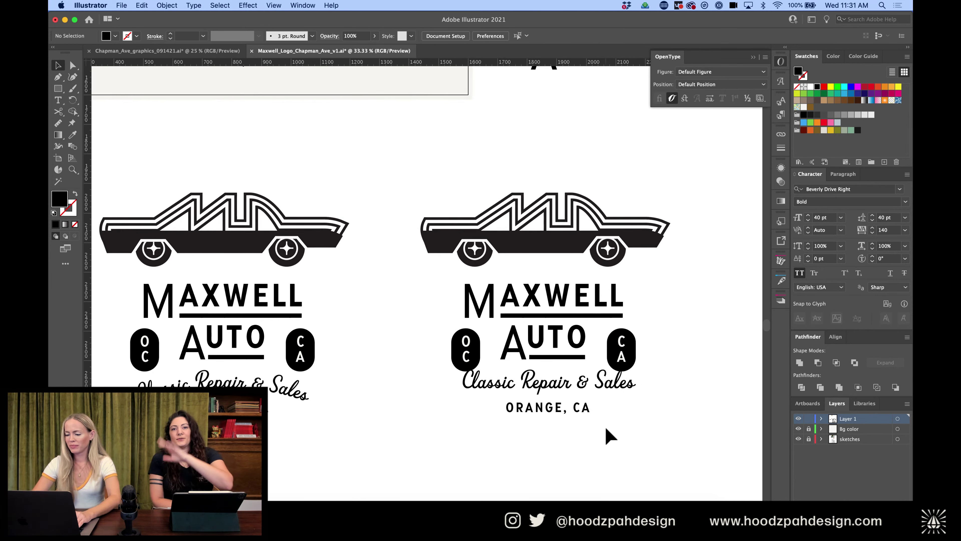
Turn the OC and CA badge shapes of the right copy into unfilled black outlines with a 6 pt stroke
click(625, 342)
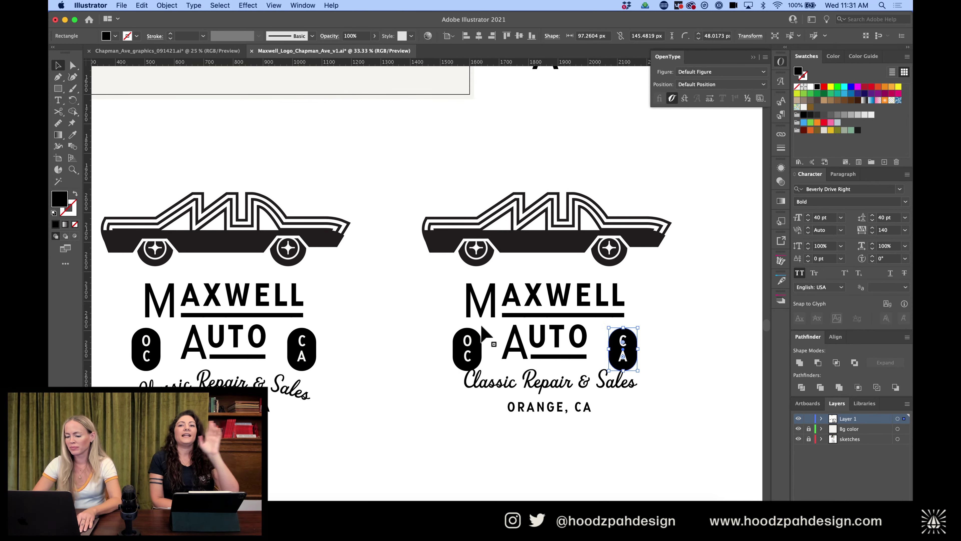
shift+click(479, 337)
click(75, 194)
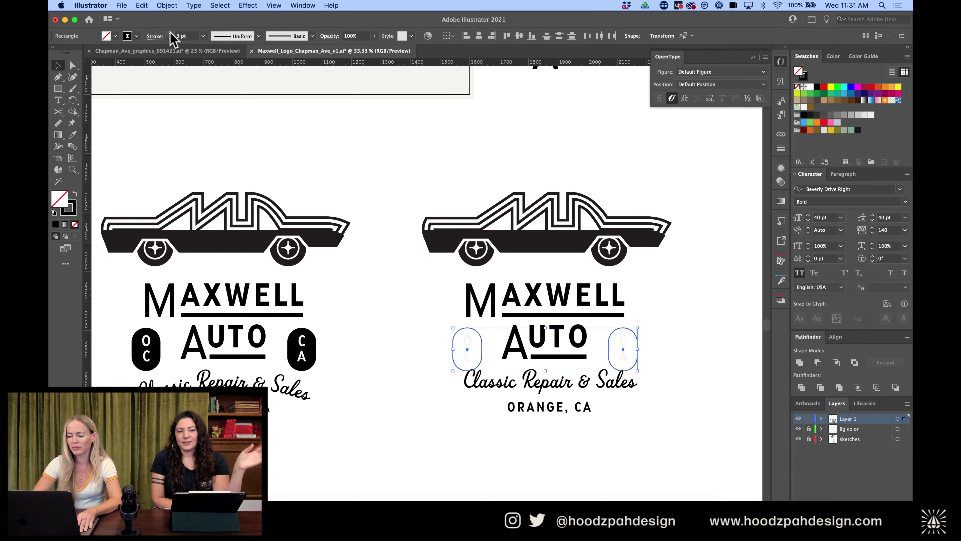
Give the OC and CA letters in the outlined badges a black fill and set them to Santa Ana Bold
click(467, 346)
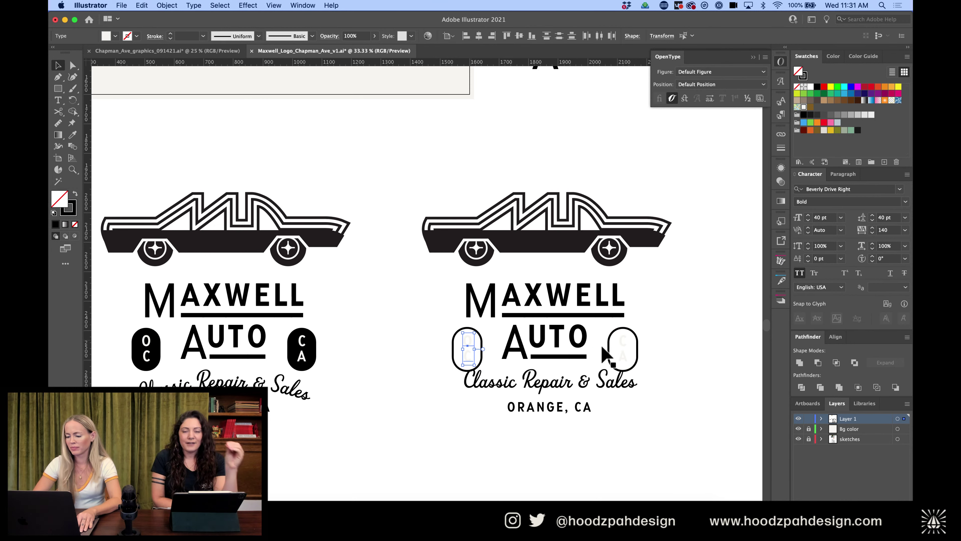
shift+click(622, 347)
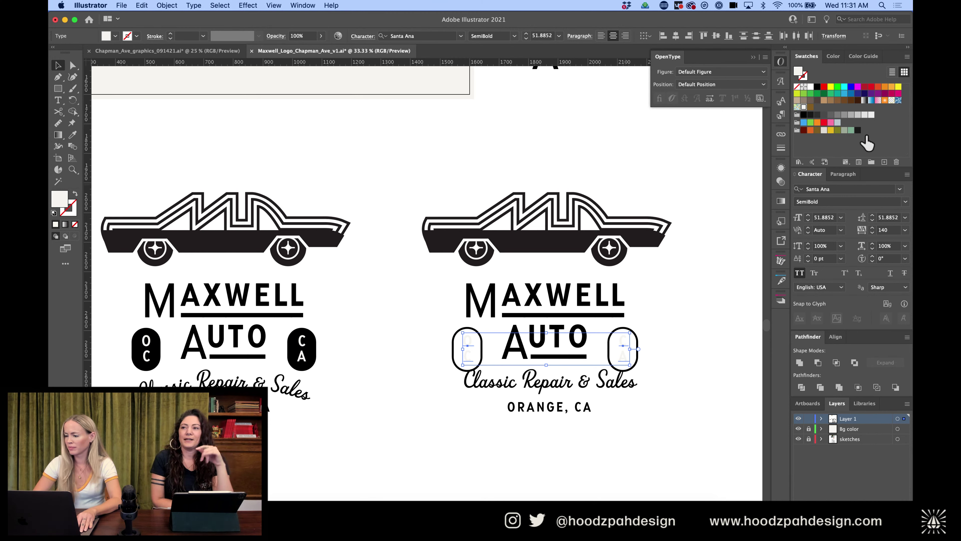
click(858, 130)
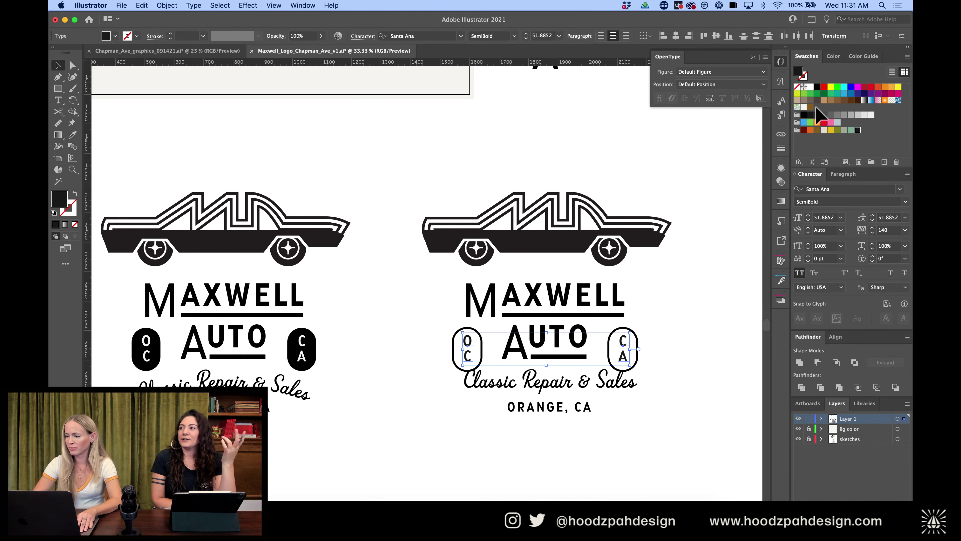
click(513, 37)
click(489, 152)
click(721, 284)
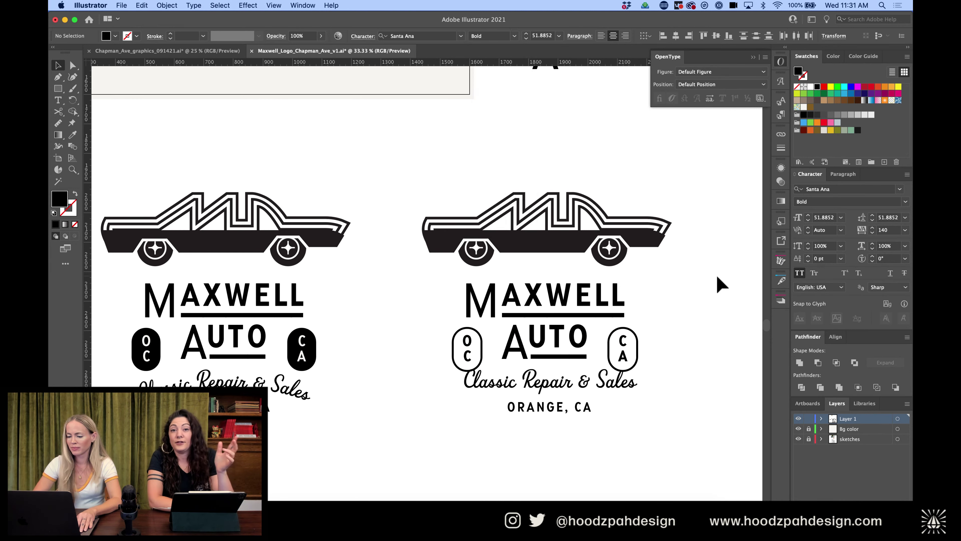
Shrink the outlined OC badge shape of the right logo copy to about 86 px wide and 138 px high
key(super+minus)
key(super+minus)
key(super+equal)
key(super+equal)
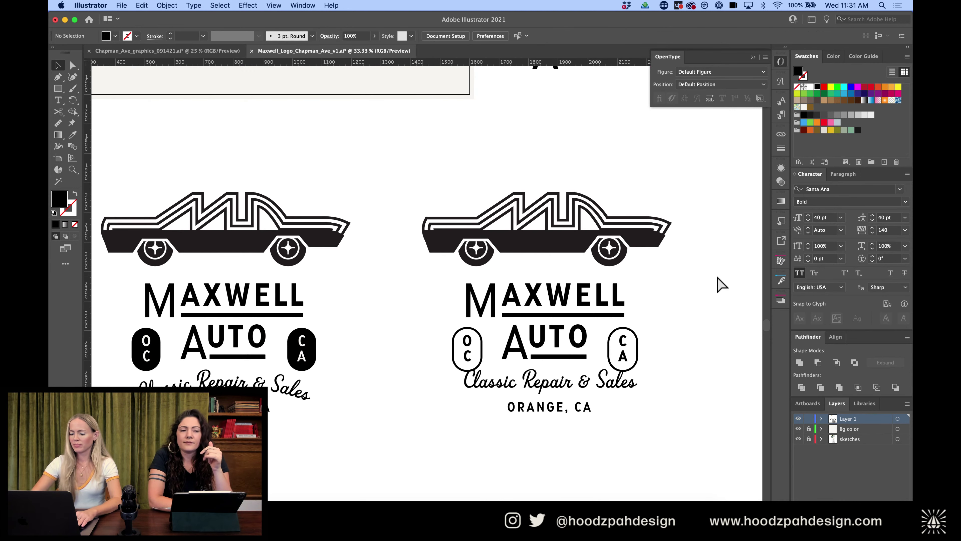
click(638, 366)
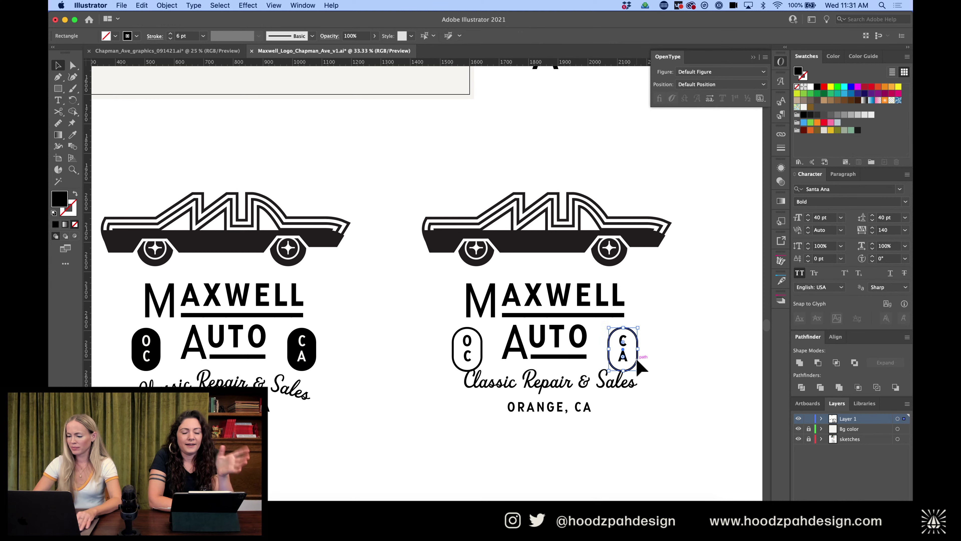
click(484, 342)
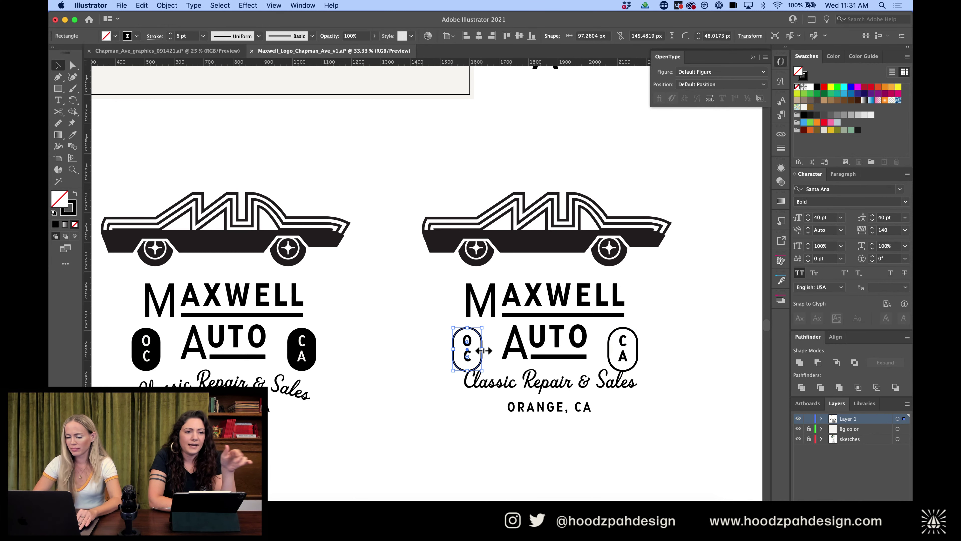
key(super+equal)
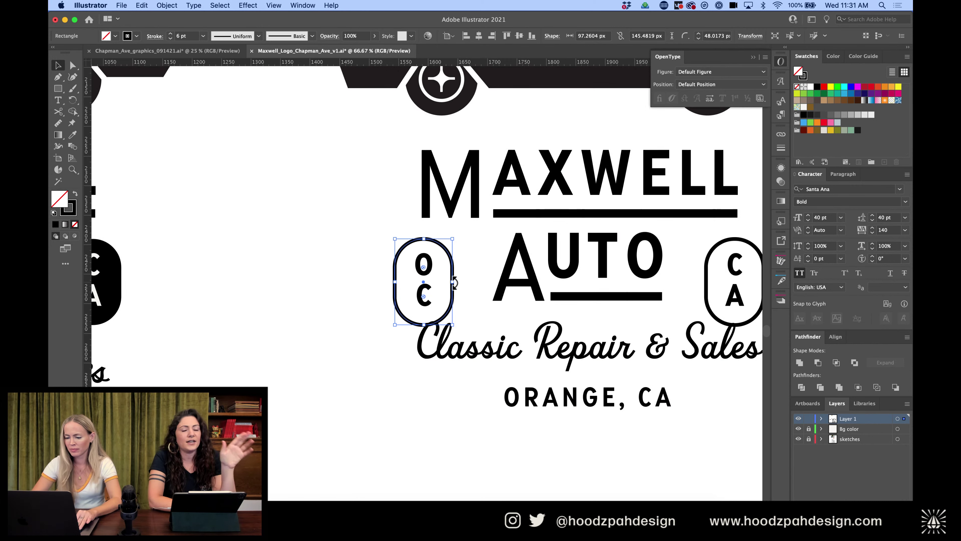
drag(455, 282, 448, 283)
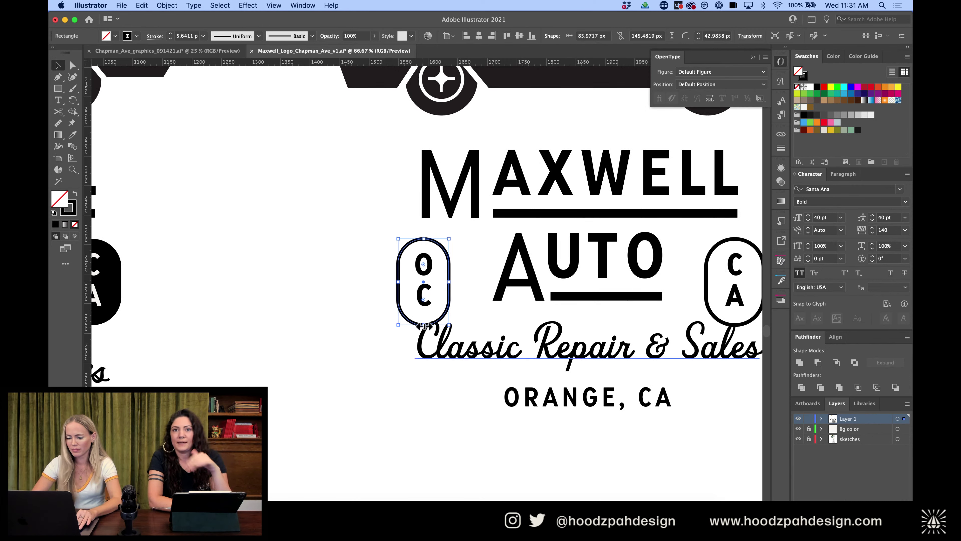
drag(424, 324, 424, 319)
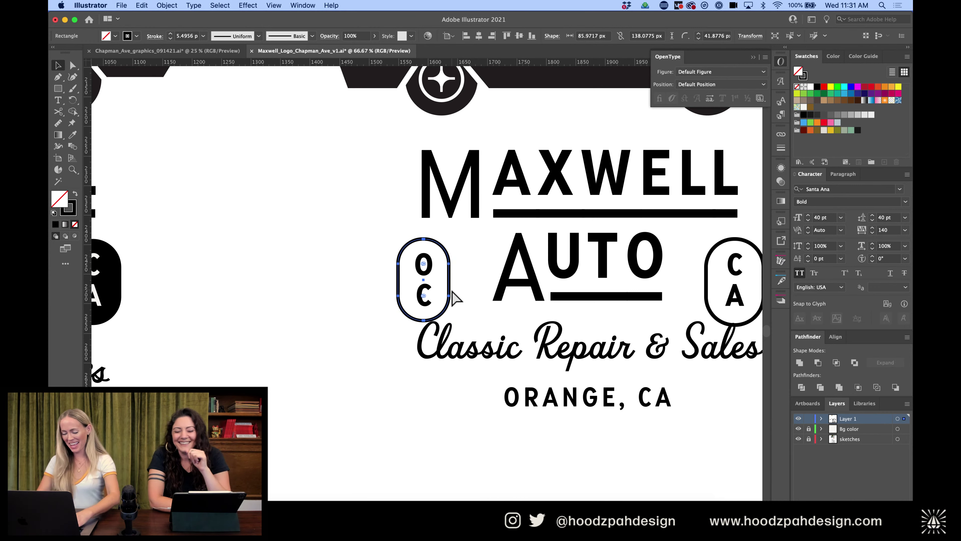
Duplicate the OC badge outline in place and offset the duplicate slightly down and to the right as a drop shadow
key(super+c)
key(super+f)
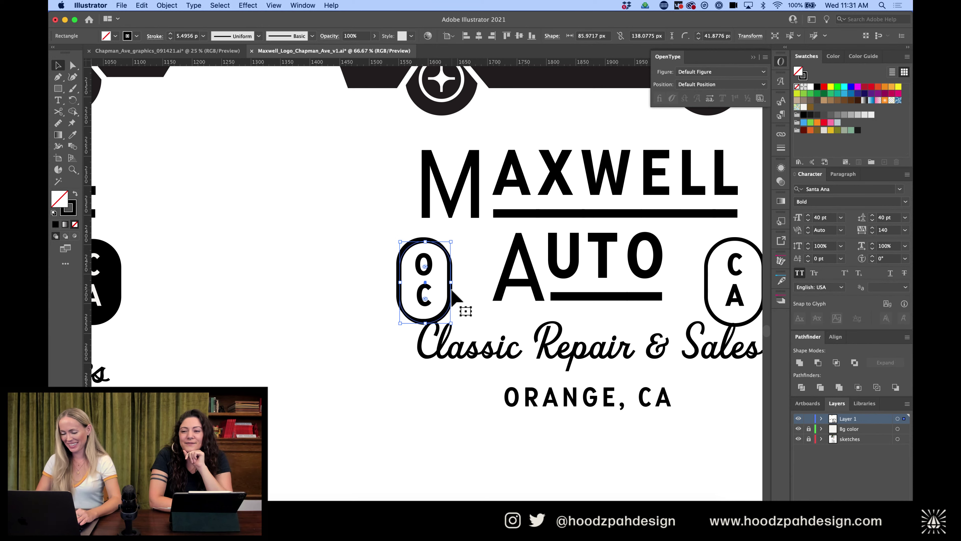
key(shift+Right)
key(shift+Down)
key(shift+Left)
key(shift+Up)
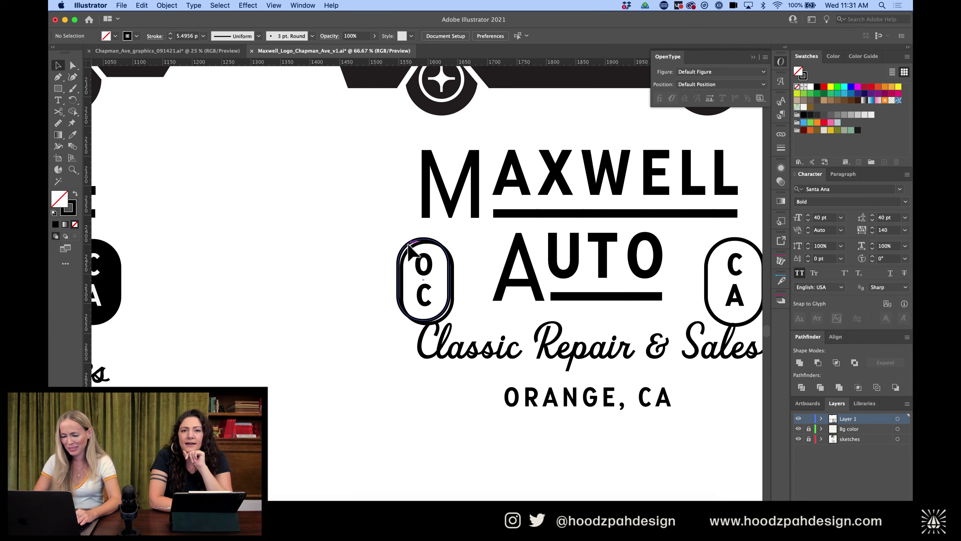
Fill the front OC badge shape with white sampled from the canvas and add that white to the swatches
click(824, 130)
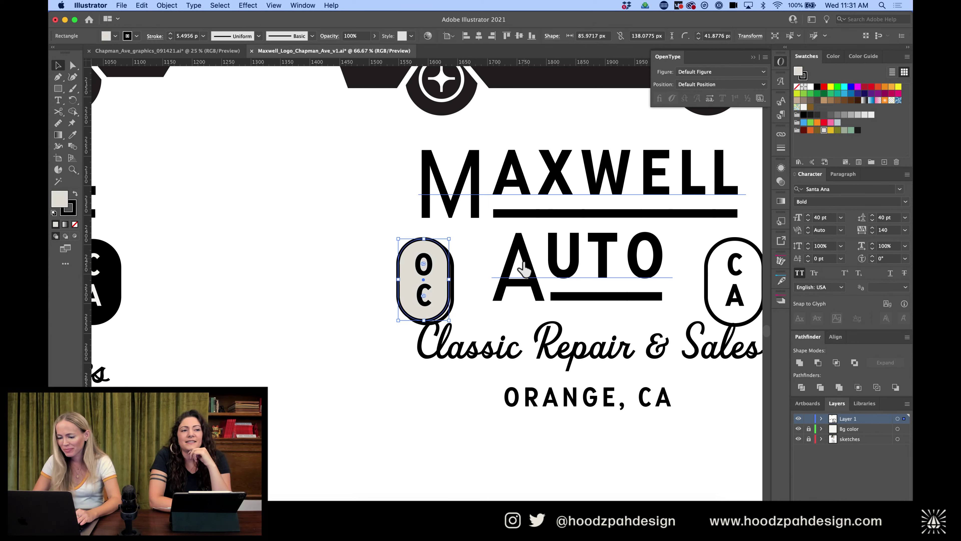
key(i)
click(321, 269)
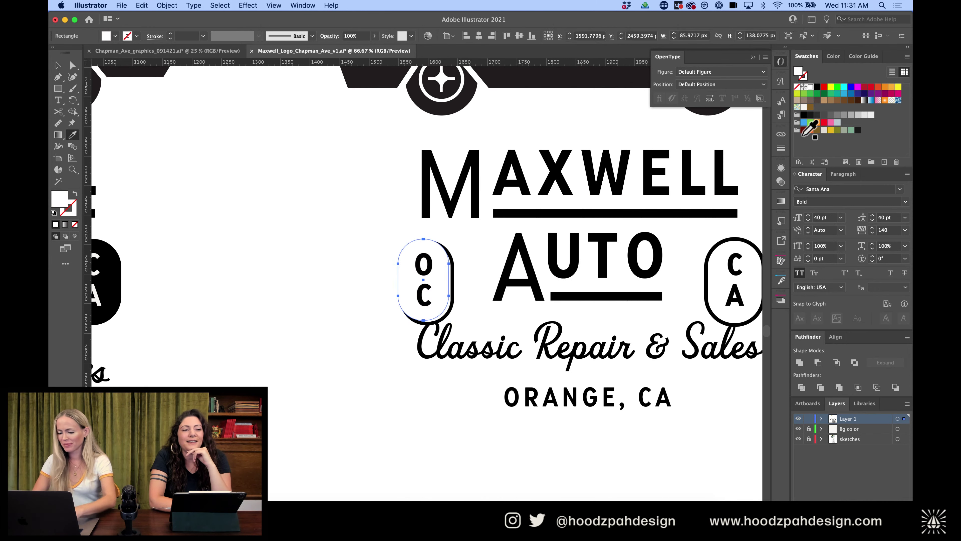
click(815, 108)
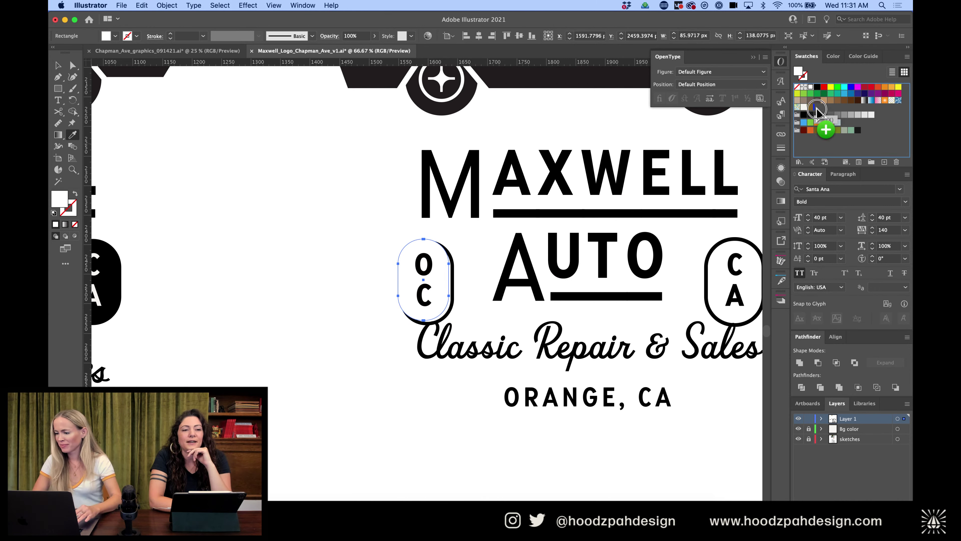
drag(816, 110, 818, 111)
key(v)
click(451, 287)
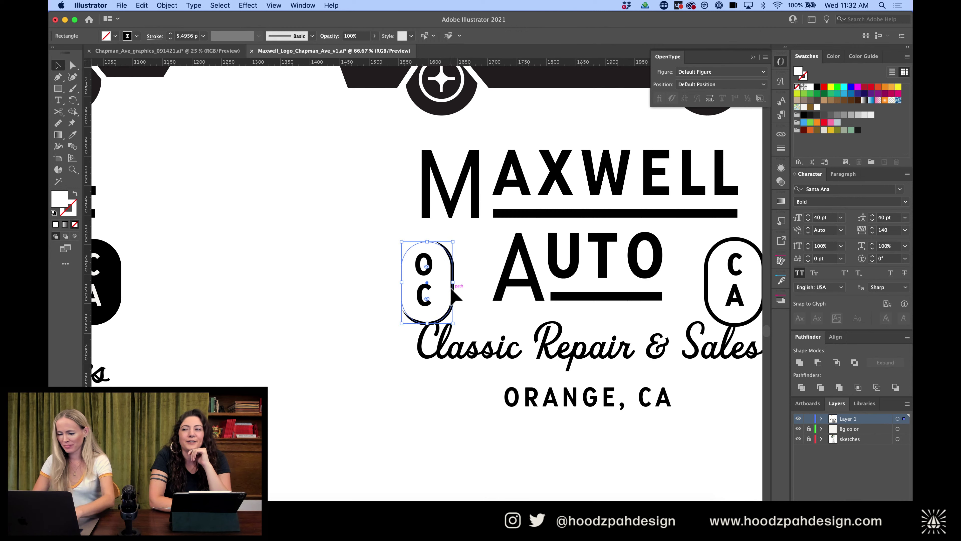
click(447, 294)
key(i)
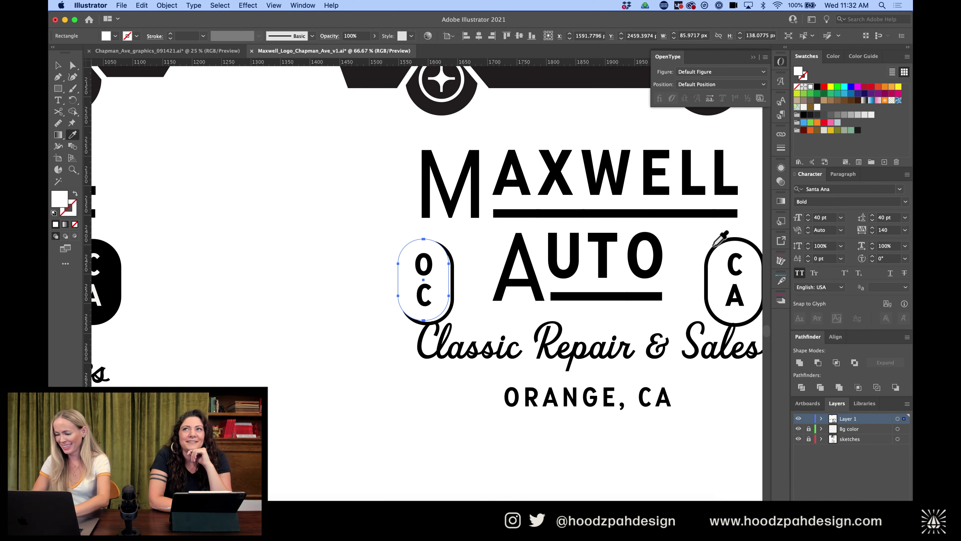
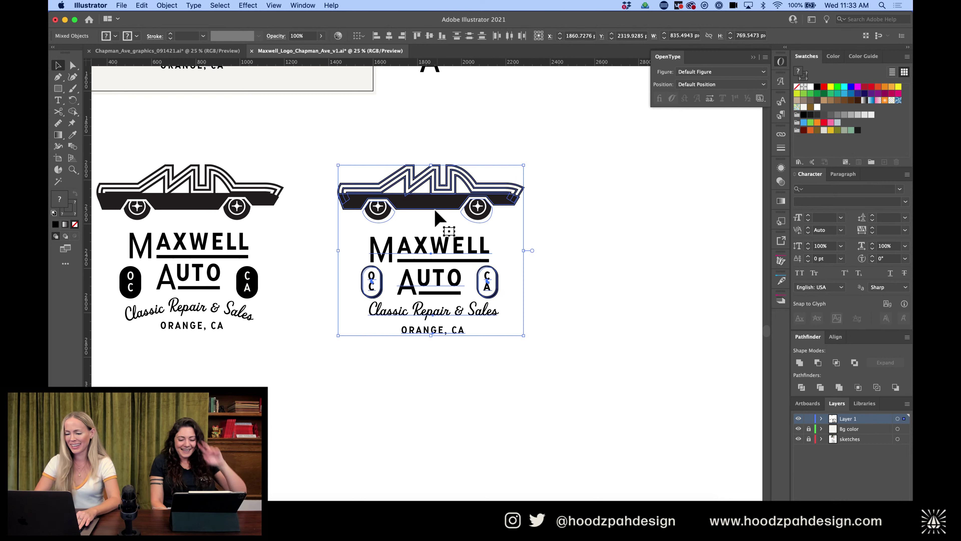
Duplicate the logo version with the shadowed vertical badges to its right
drag(444, 205, 658, 208)
scroll(659, 214, right, 5)
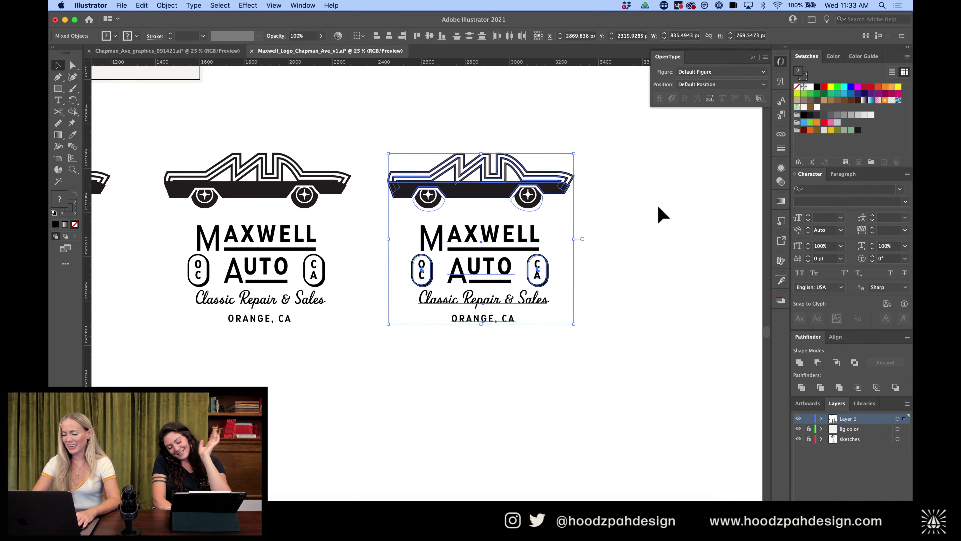
key(super+=)
key(super+=)
key(super+=)
click(678, 390)
Rotate the OC badge shapes of the new copy 90° to horizontal and move the black shadow shape down behind the front shape
scroll(681, 390, down, 3)
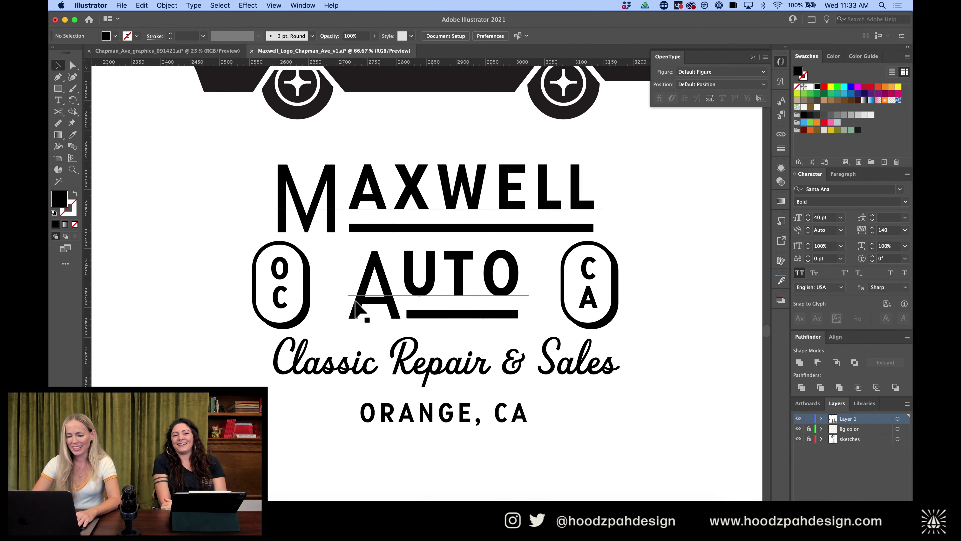
click(301, 287)
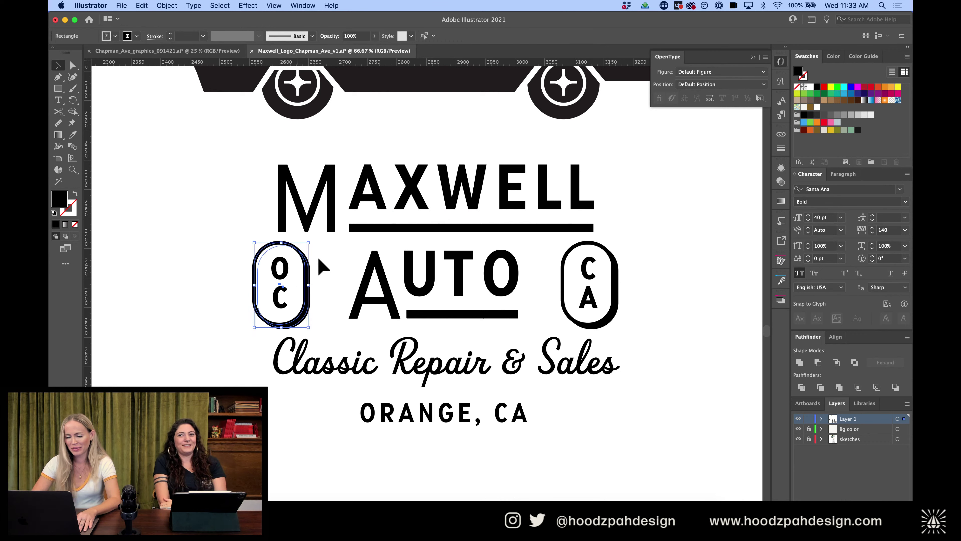
drag(315, 250, 228, 253)
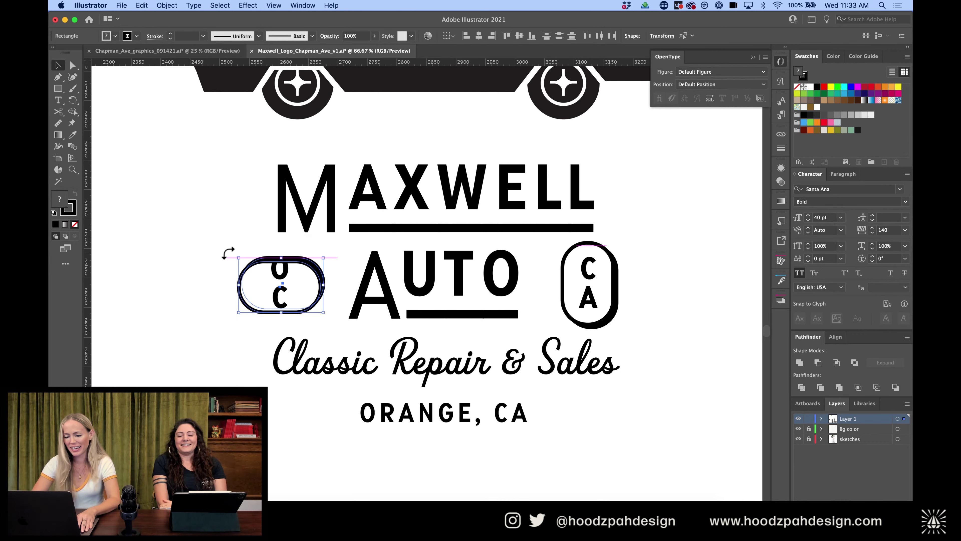
click(338, 255)
click(320, 275)
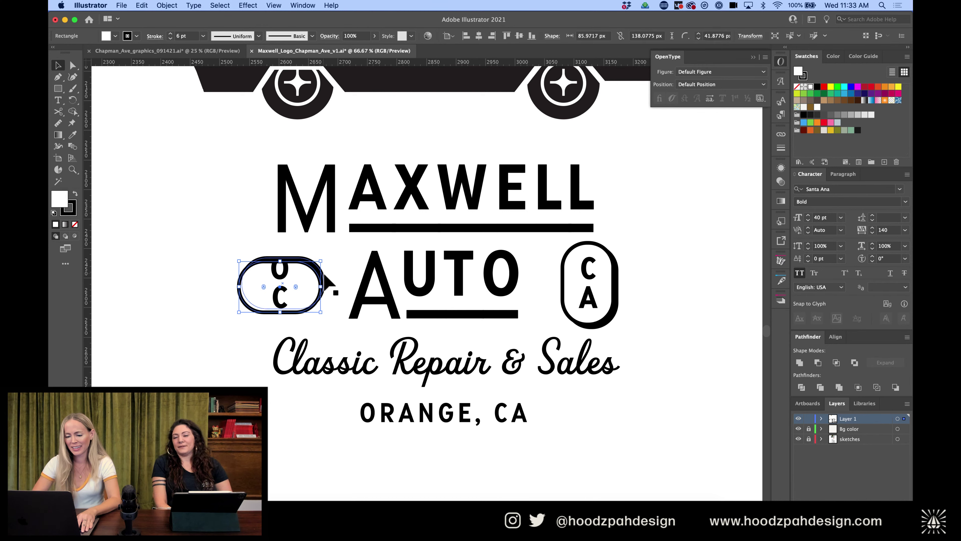
click(327, 269)
click(321, 271)
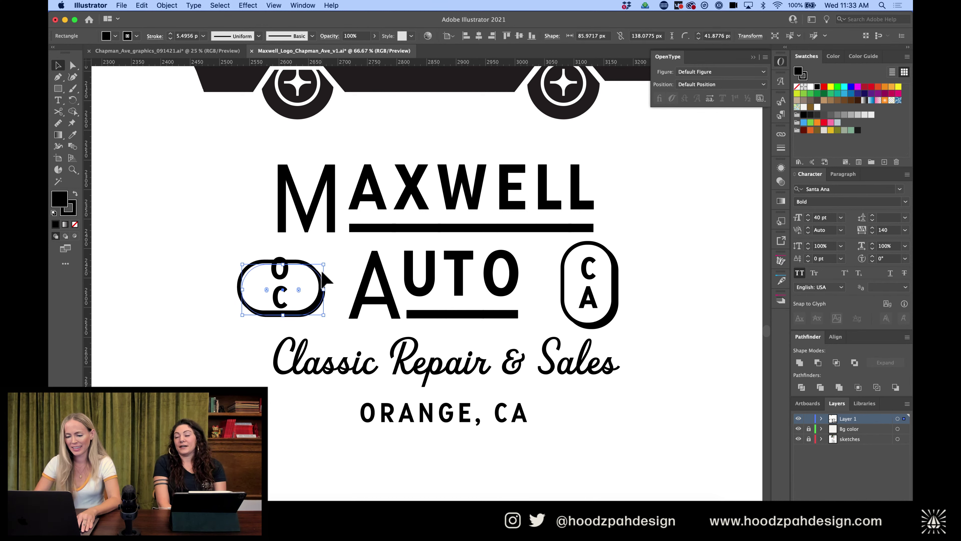
click(223, 236)
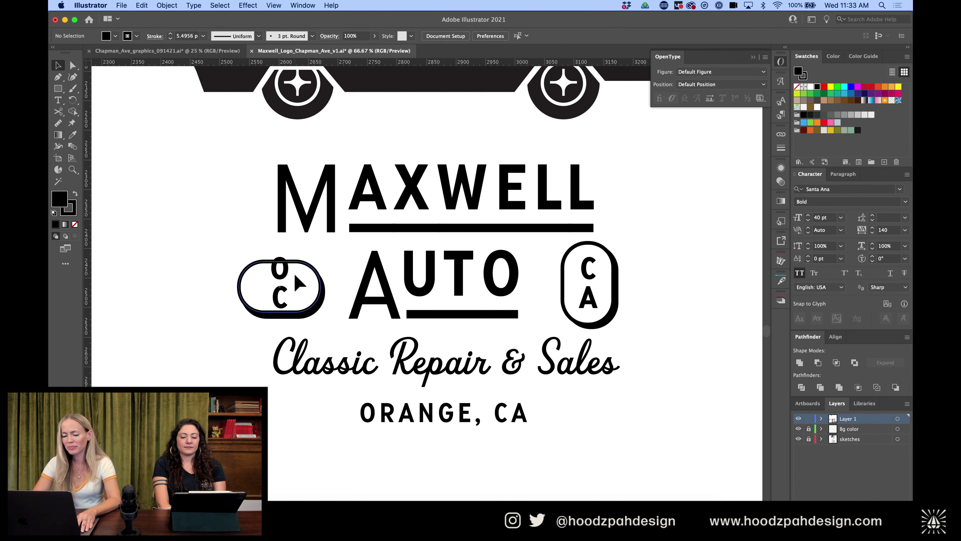
click(304, 279)
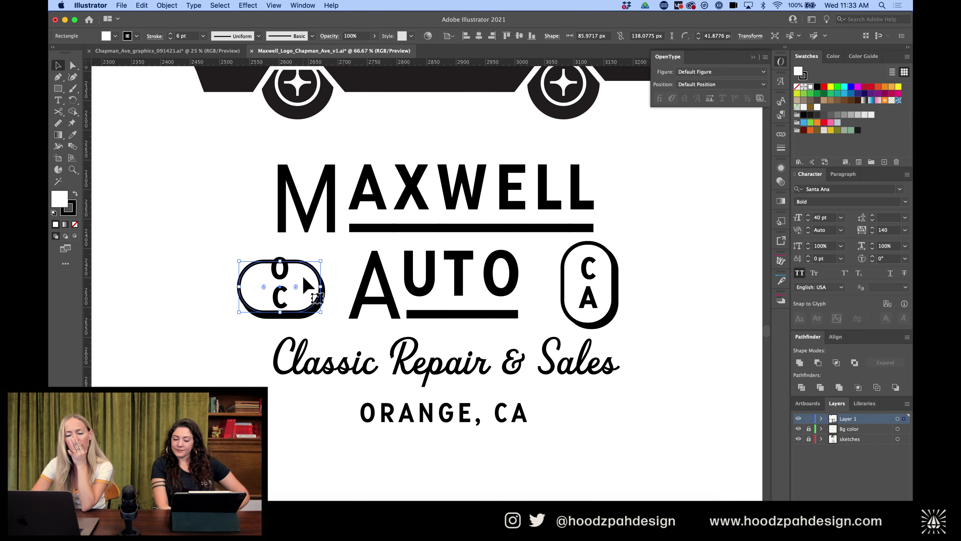
Put the stacked OC letters on a single line and move them down into the middle of the horizontal badge
double_click(279, 269)
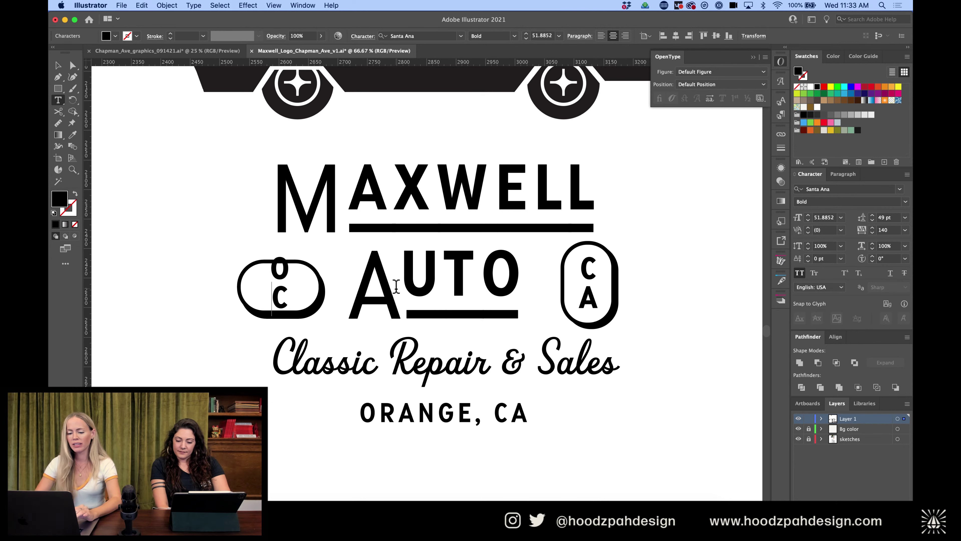
key(BackSpace)
click(58, 64)
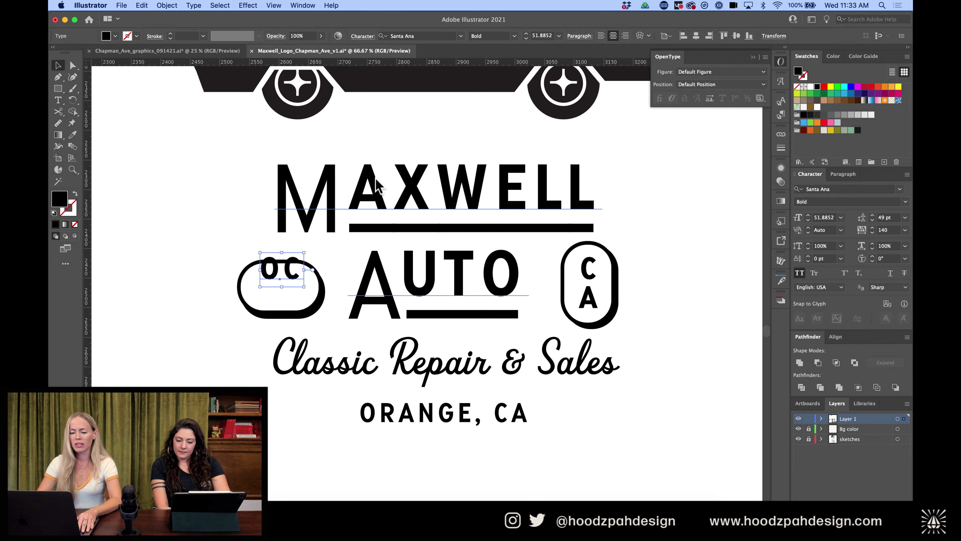
key(shift+Down)
key(shift+Down)
key(shift+Down)
key(shift+Down)
Enlarge the OC text in the horizontal badge to about 56.5 pt
key(super+minus)
key(super+minus)
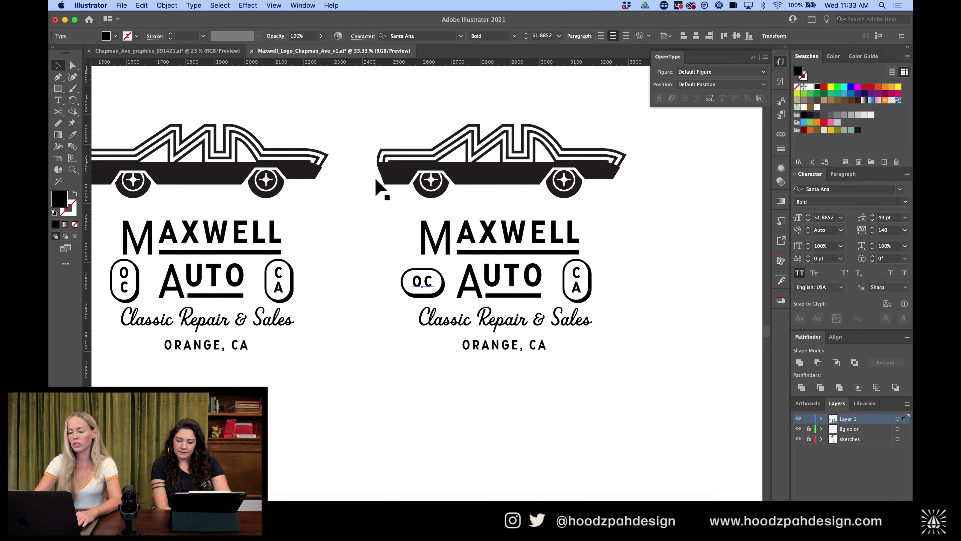
key(super+equal)
key(super+equal)
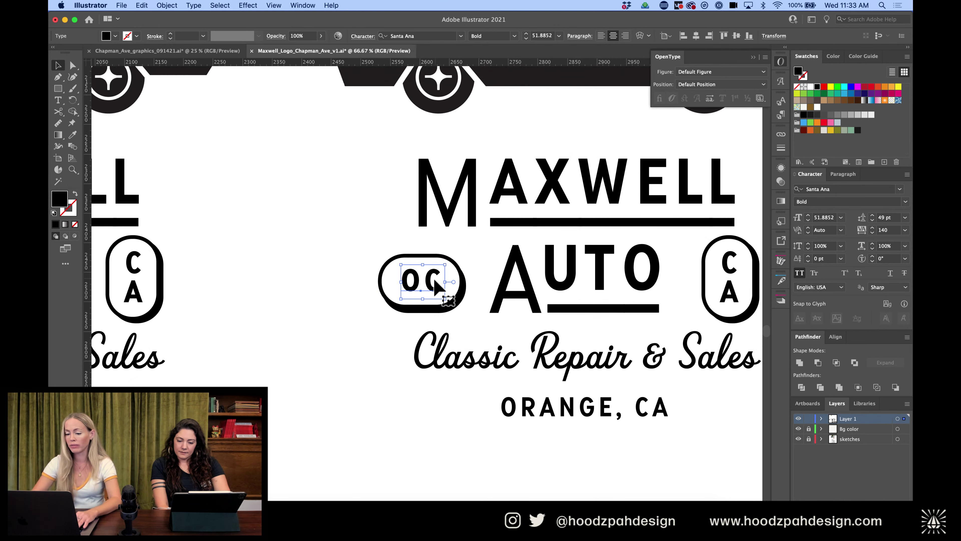
click(404, 284)
drag(401, 281, 398, 283)
key(super+minus)
key(super+minus)
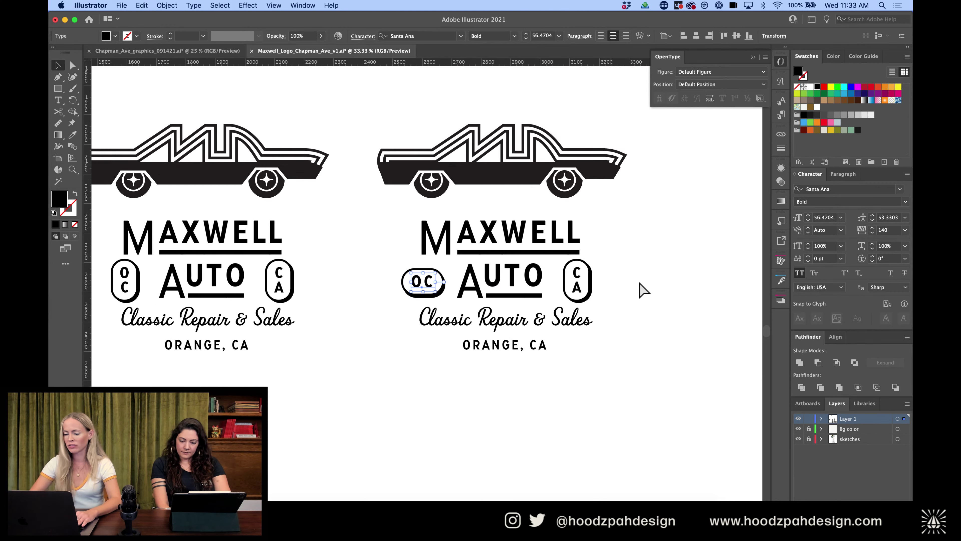
Delete the vertical CA badge of the new copy and place a duplicate of the horizontal OC badge on that side of AUTO
click(579, 295)
key(Delete)
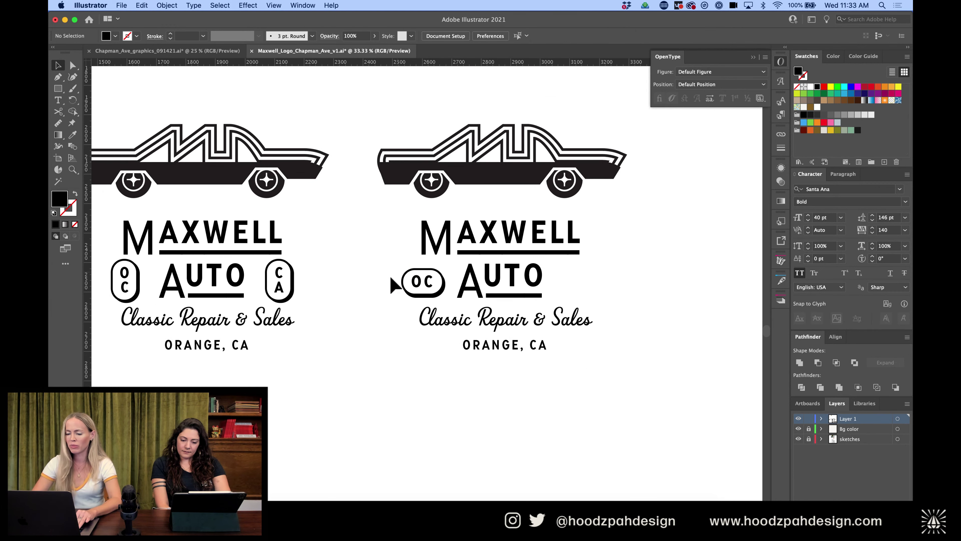
drag(406, 284, 578, 287)
click(583, 288)
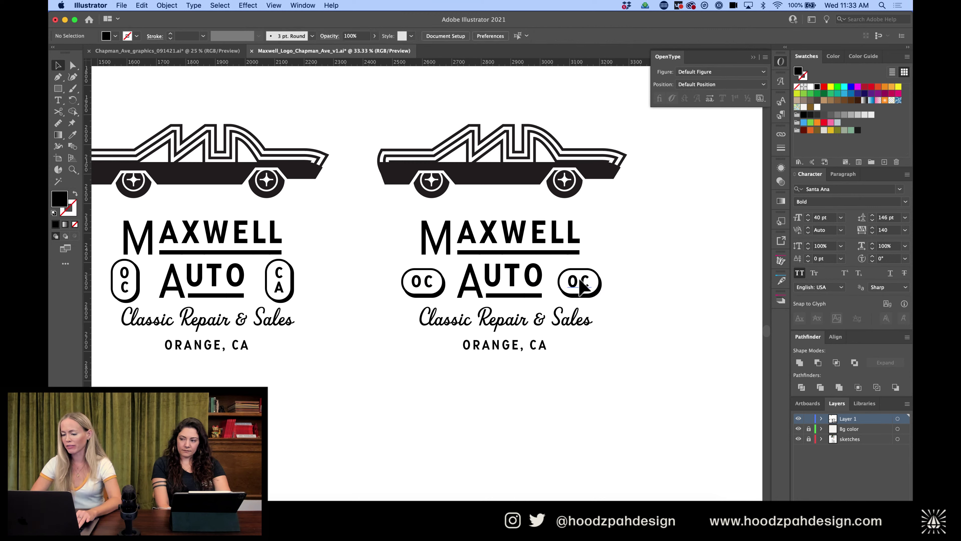
Change the text of the duplicated horizontal badge to CA
double_click(579, 282)
key(super+a)
text(CA)
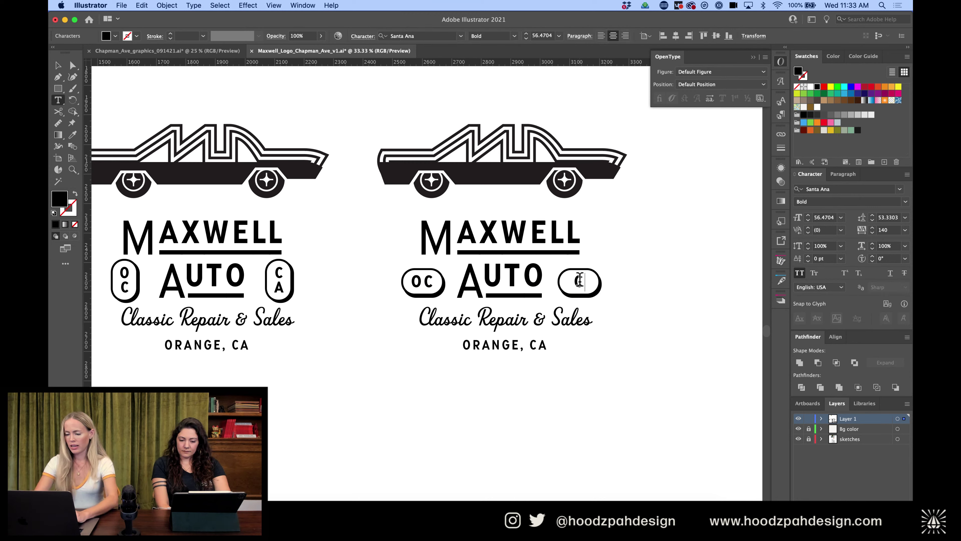
key(Escape)
click(695, 262)
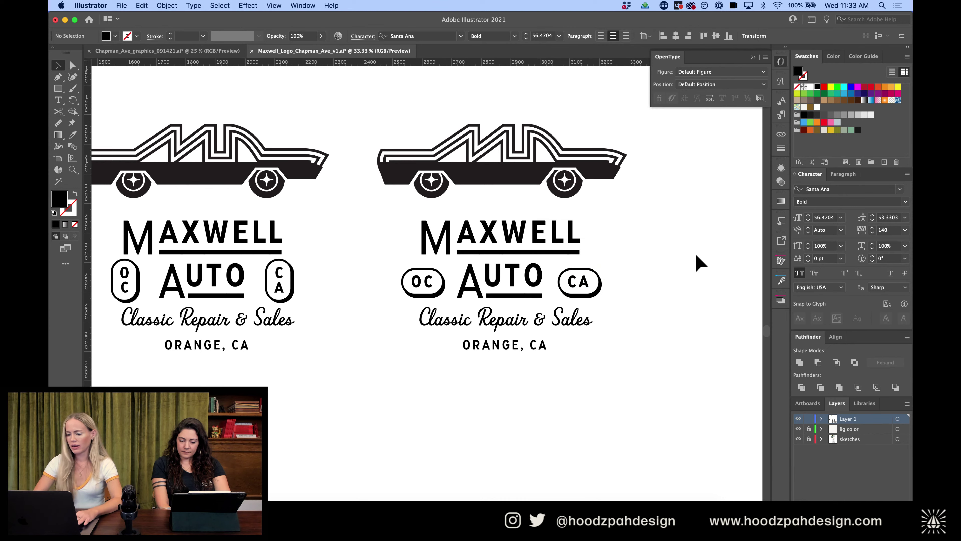
Duplicate the logo version with the horizontal OC and CA badges to its right
key(super+minus)
key(super+minus)
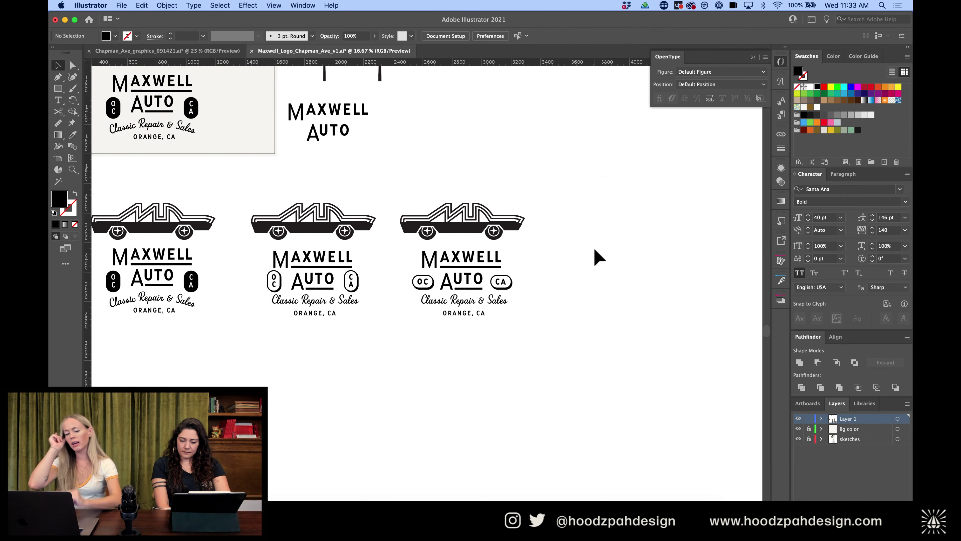
scroll(573, 232, up, 3)
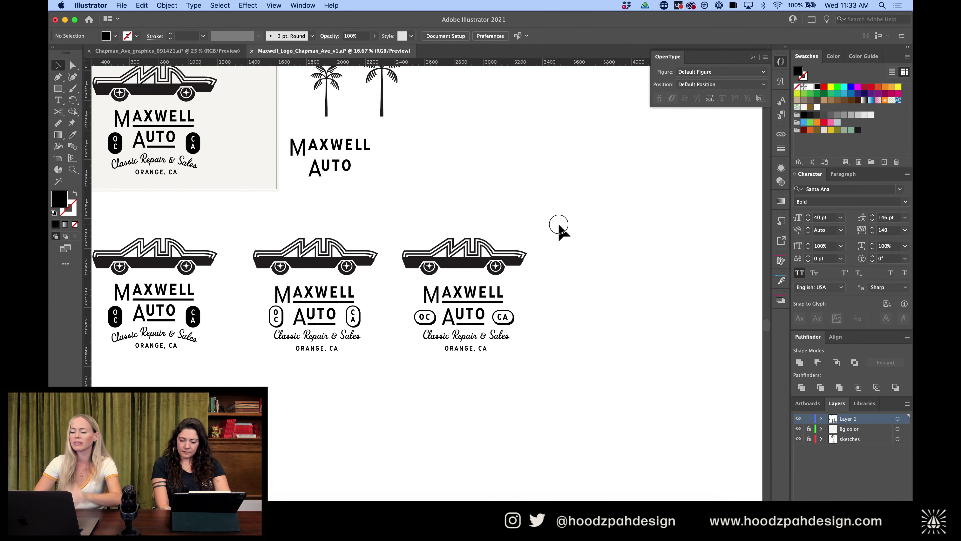
drag(559, 225, 417, 390)
drag(457, 314, 595, 261)
scroll(635, 337, right, 5)
scroll(635, 337, down, 2)
click(640, 341)
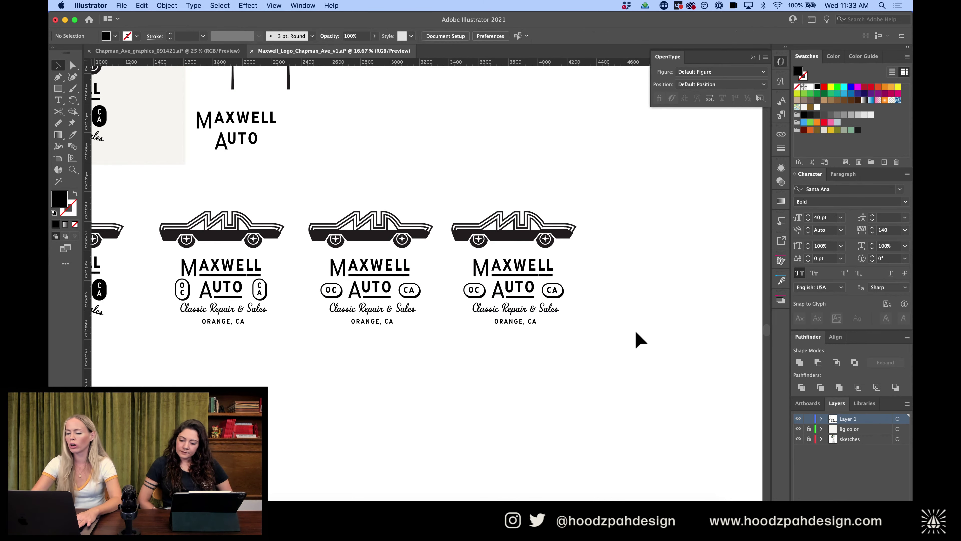
Select the Classic Repair & Sales tagline in the newest logo copy
key(super+equal)
key(super+equal)
key(super+equal)
click(614, 357)
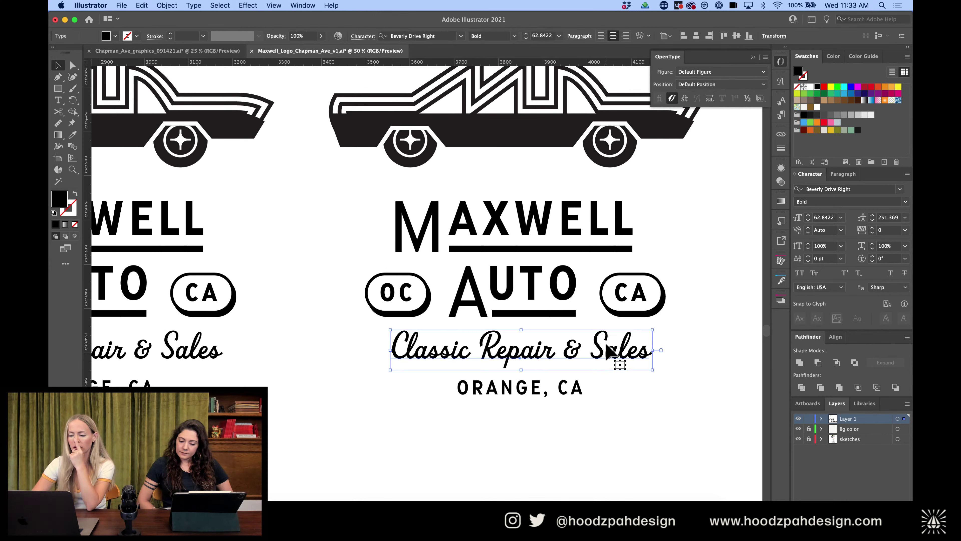
Set the "Classic Repair & Sales" tagline of the second logo in Albertus Nova Regular
click(460, 35)
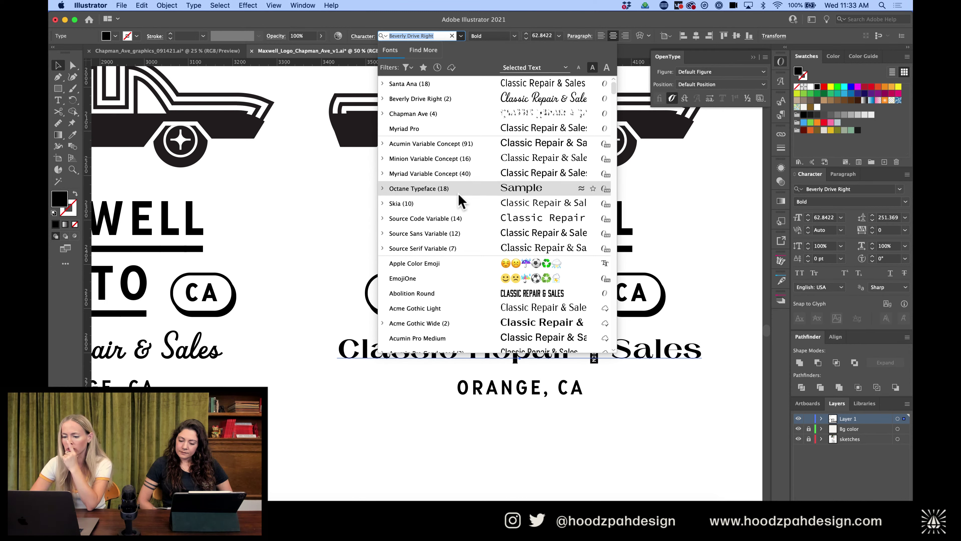
scroll(461, 201, down, 5)
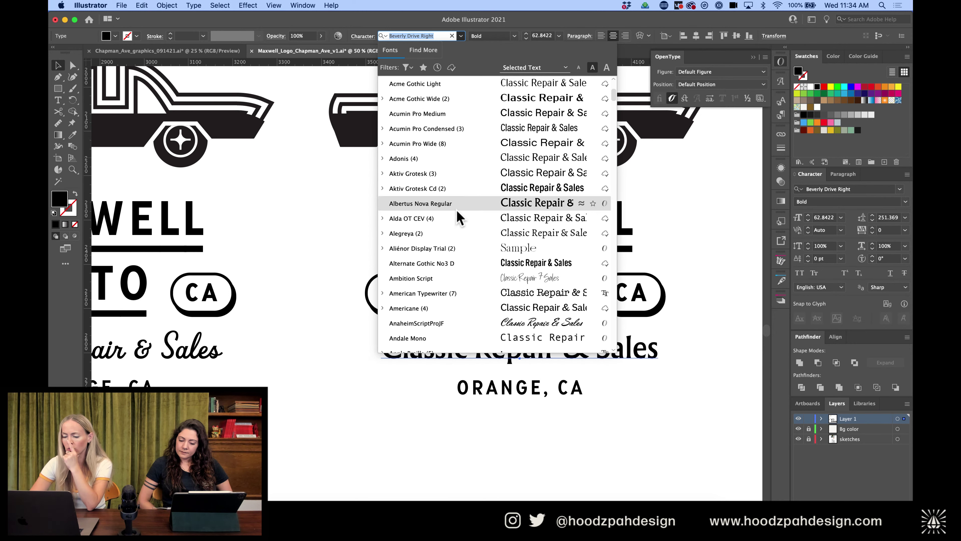
click(457, 208)
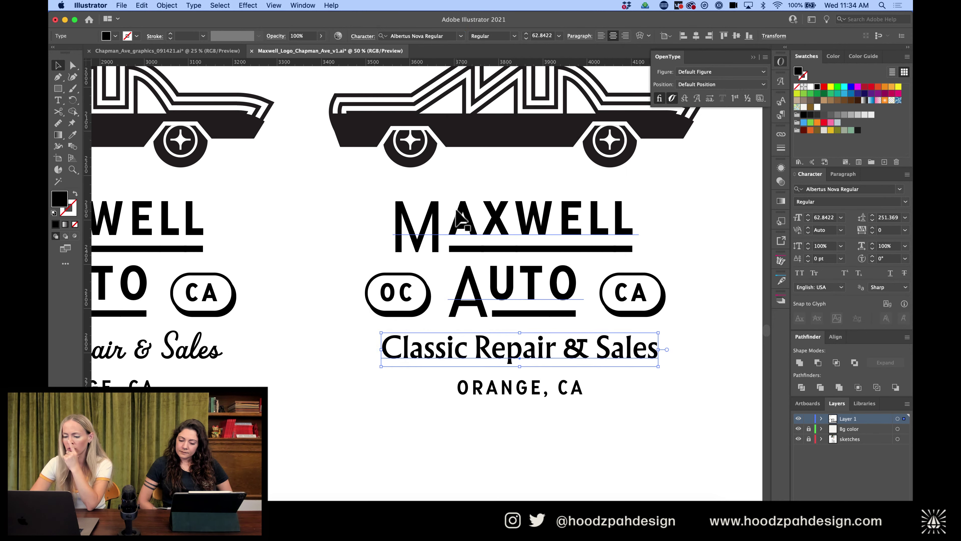
key(super+minus)
key(super+minus)
click(616, 271)
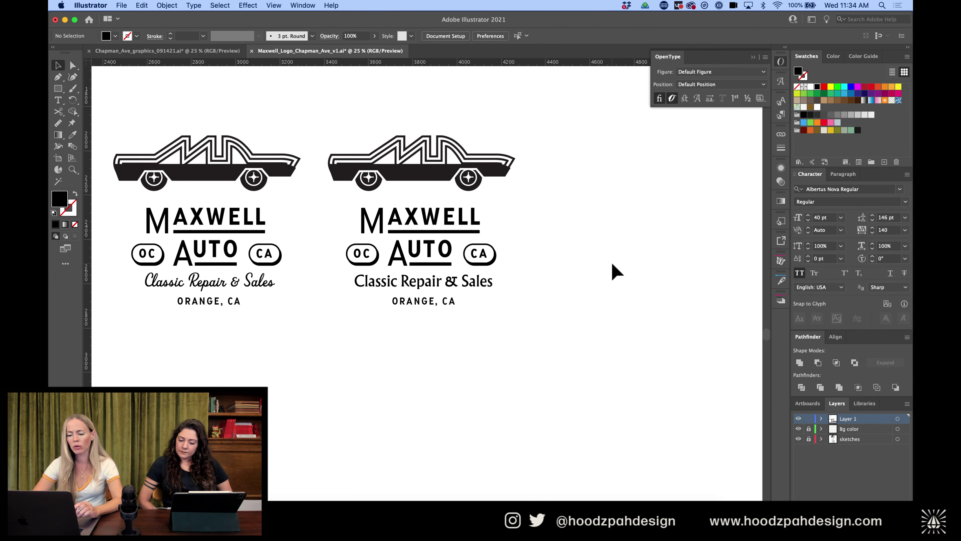
Place two stacked copies of the Albertus Nova tagline below the "ORANGE, CA" line of the second logo
click(488, 284)
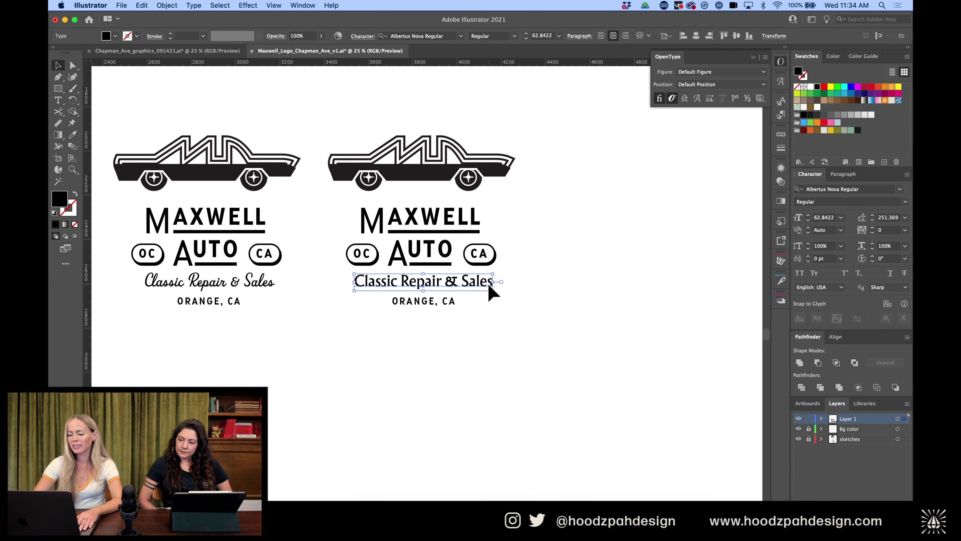
key(super+equal)
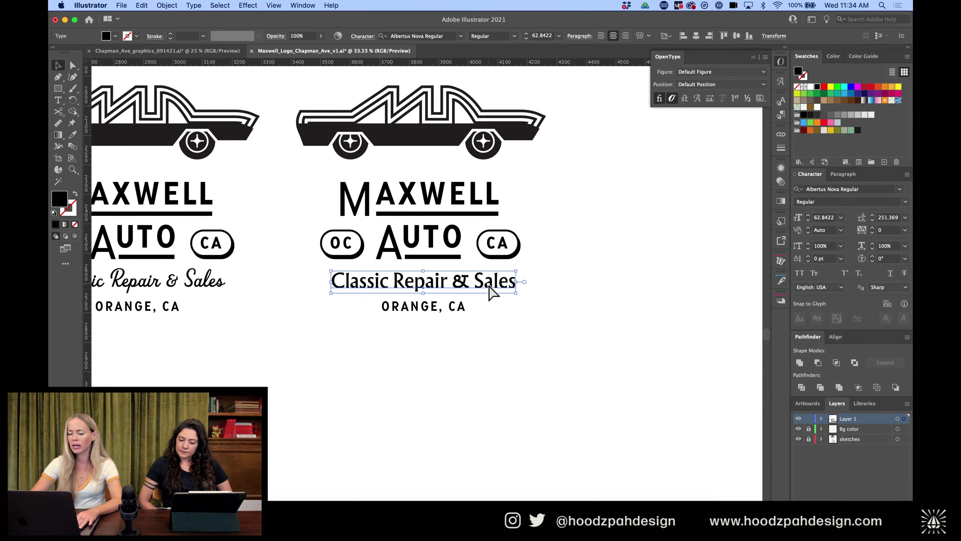
drag(492, 291, 493, 379)
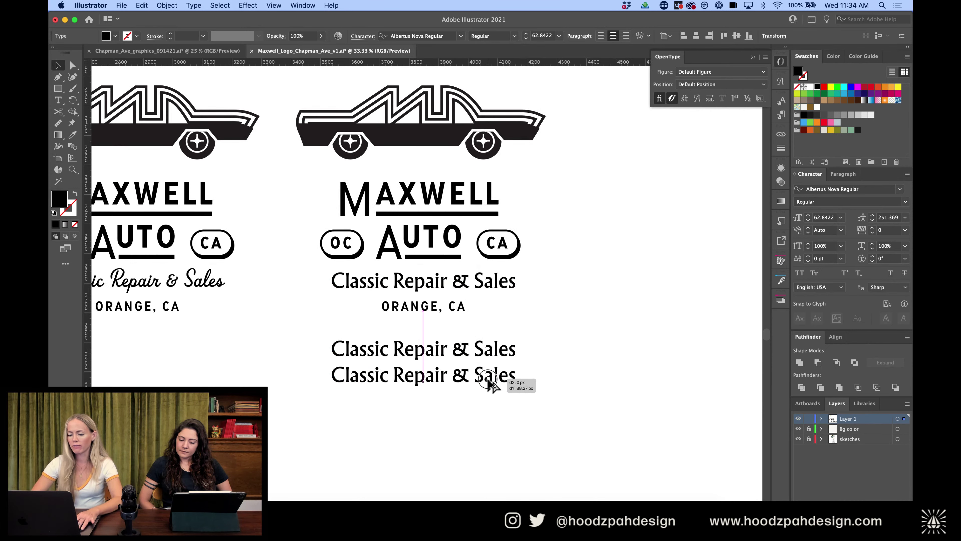
Set the upper tagline copy in AureaUltra Roman and duplicate it below the other copy
click(497, 337)
click(461, 35)
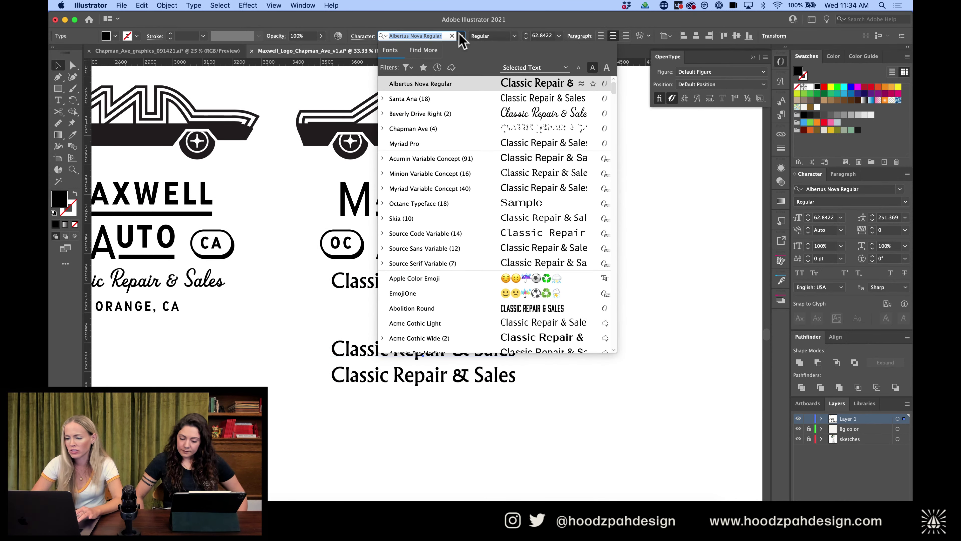
scroll(461, 242, down, 10)
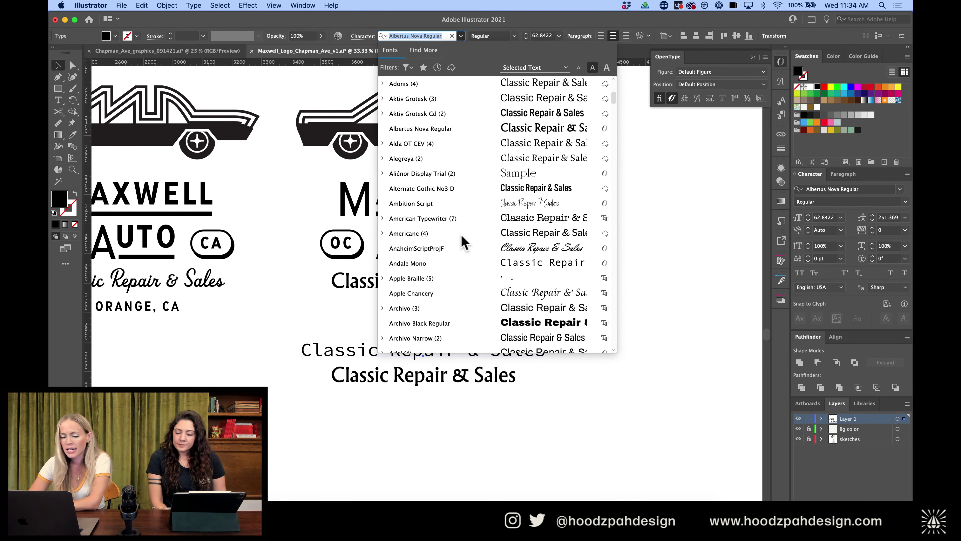
scroll(464, 243, down, 10)
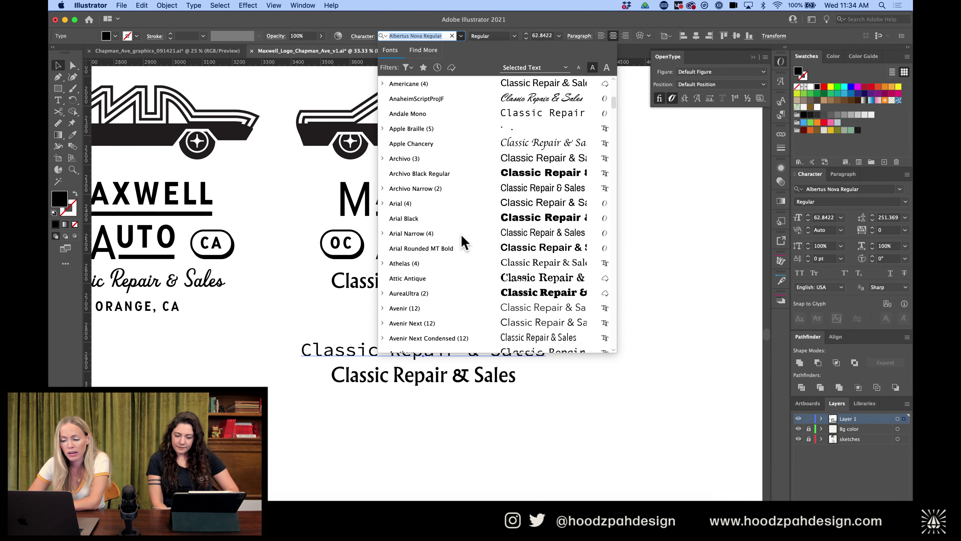
scroll(463, 242, down, 1)
scroll(464, 242, down, 3)
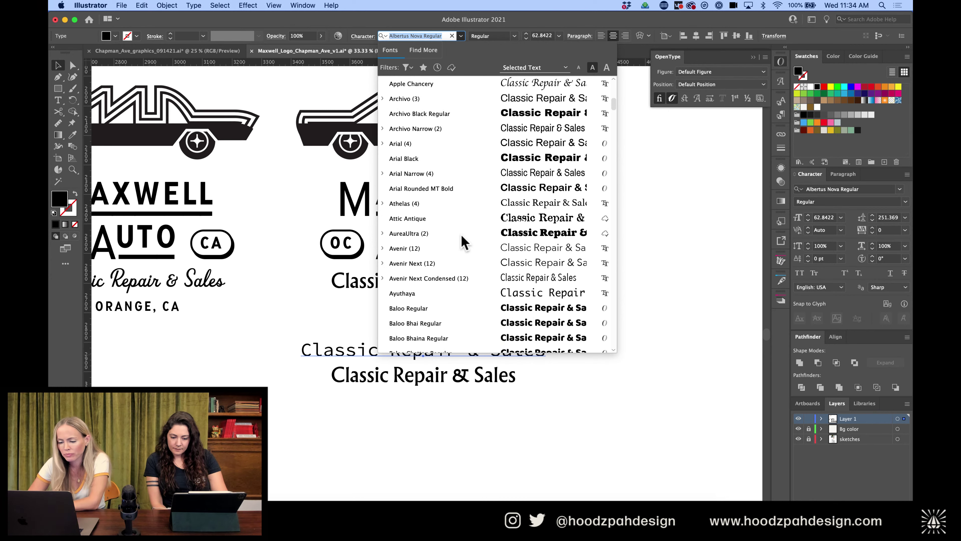
click(462, 237)
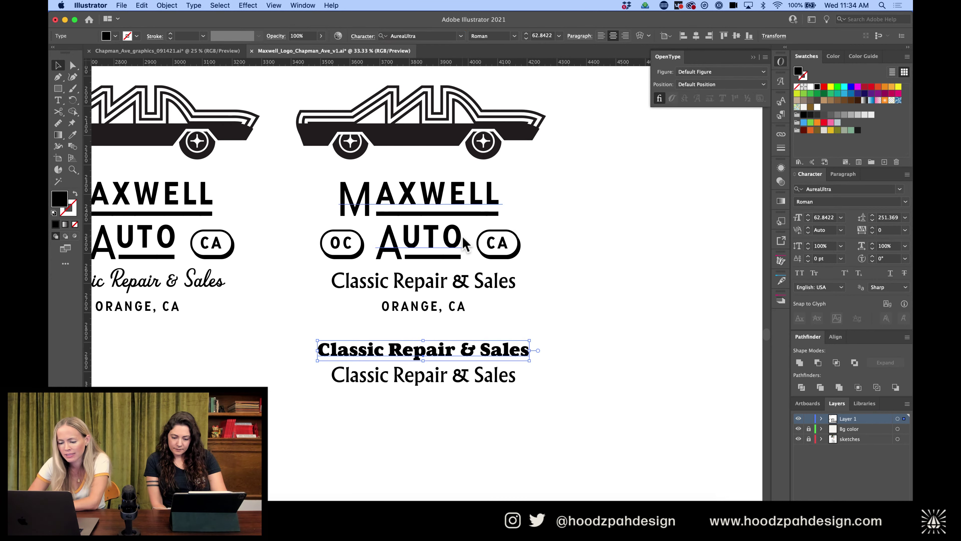
click(547, 349)
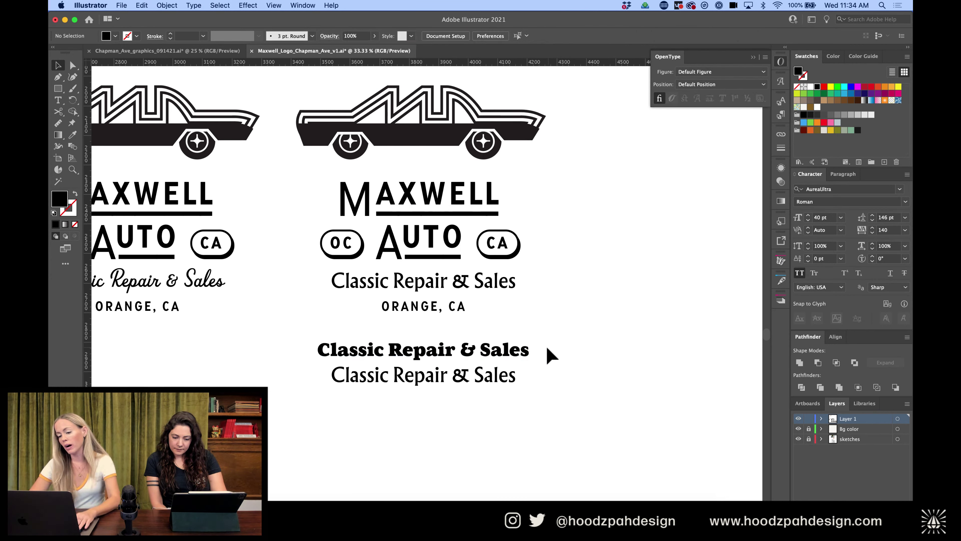
drag(521, 357, 519, 408)
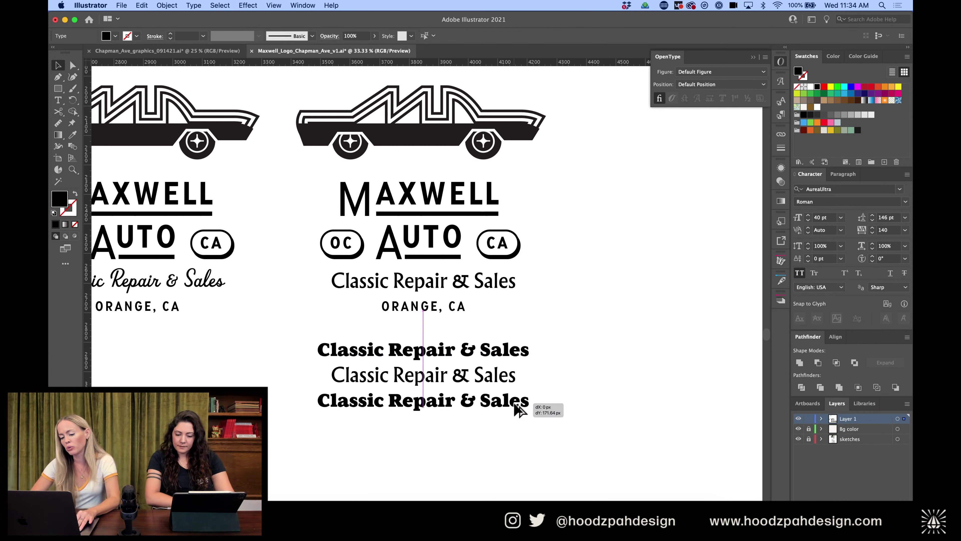
Try the Bely Display font on the middle tagline copy, then undo the change
click(500, 381)
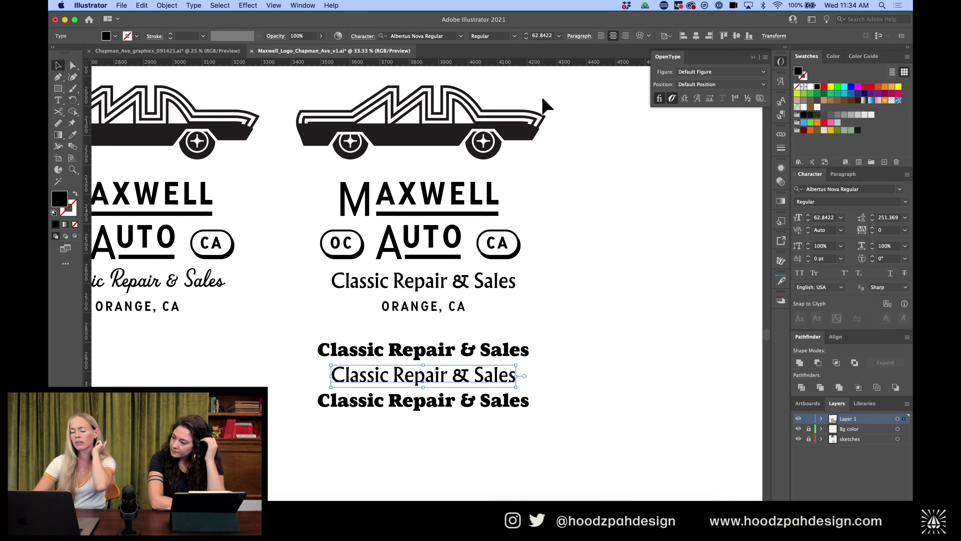
click(461, 35)
scroll(443, 190, down, 3)
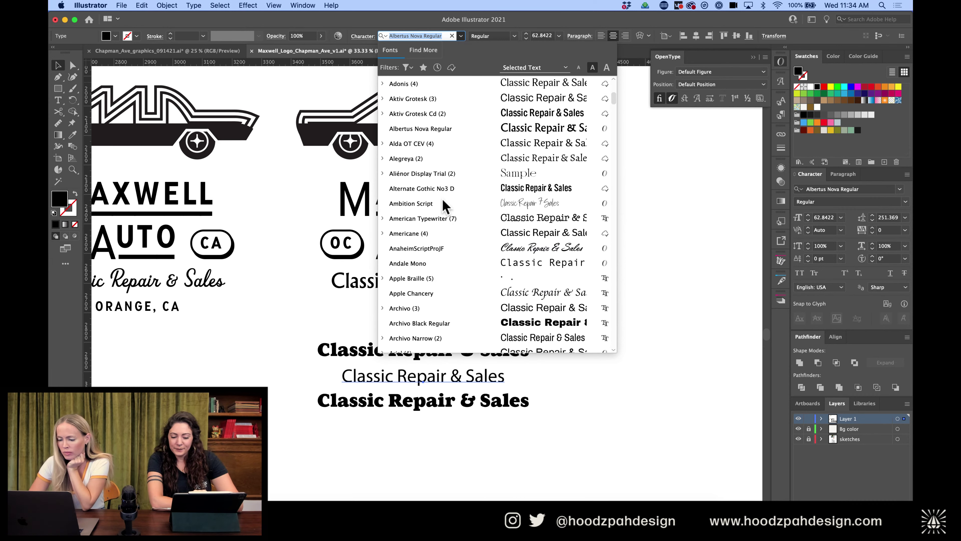
scroll(443, 206, down, 5)
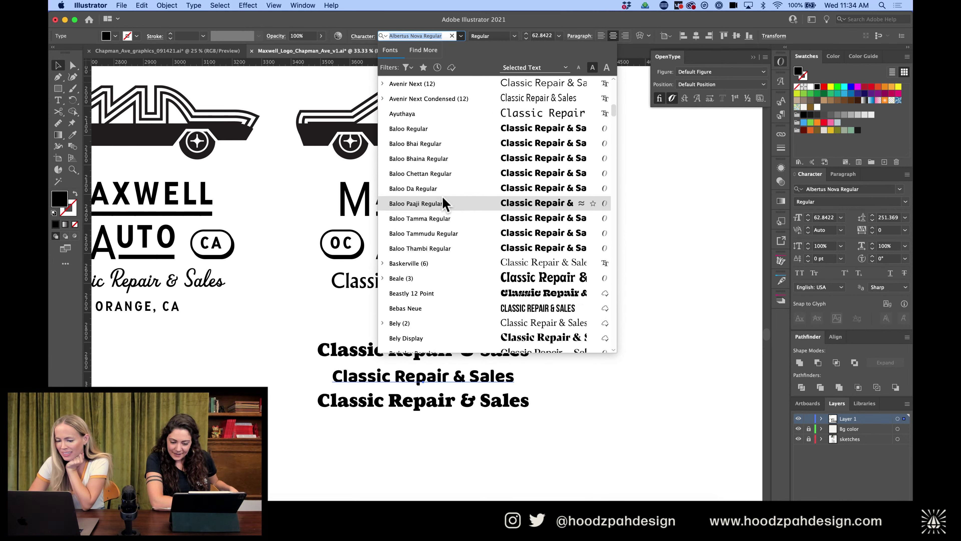
scroll(444, 204, down, 2)
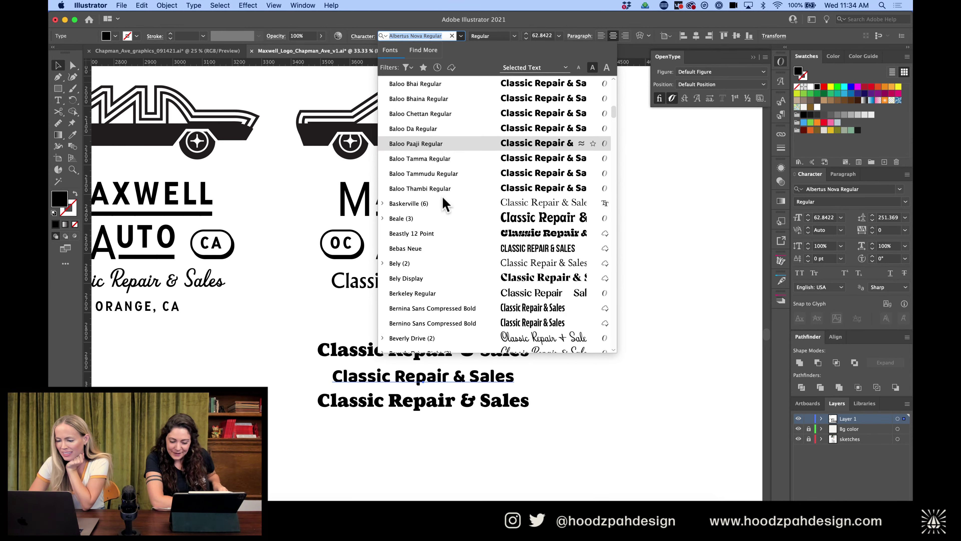
click(457, 280)
click(620, 268)
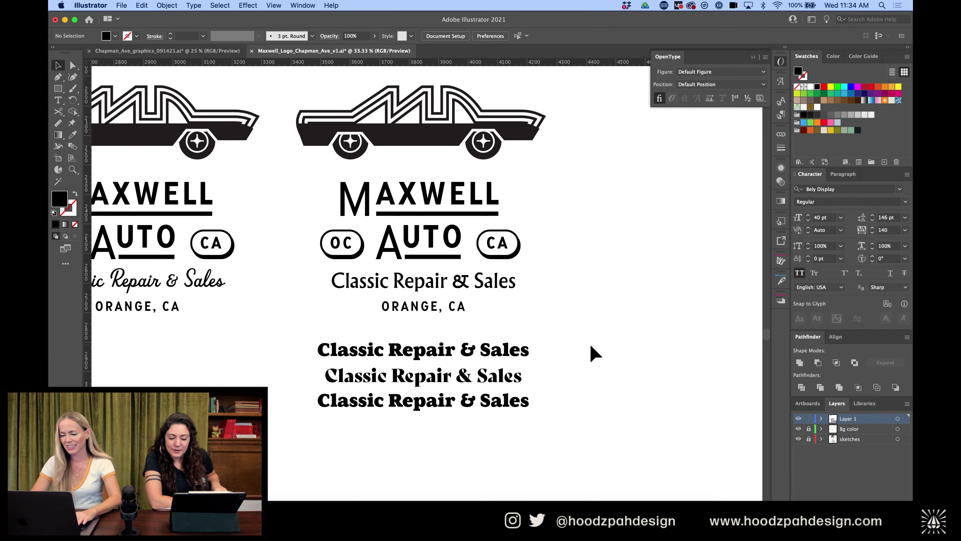
key(super+z)
scroll(595, 354, up, 2)
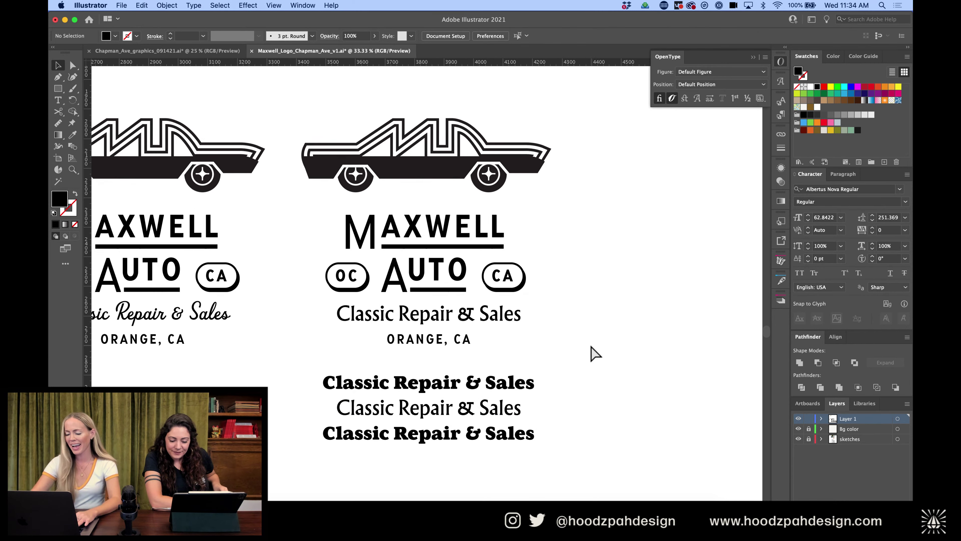
Copy the white pill outline of the second logo's CA badge into the empty space beside the badge
key(super+equal)
drag(617, 265, 730, 268)
scroll(730, 269, right, 5)
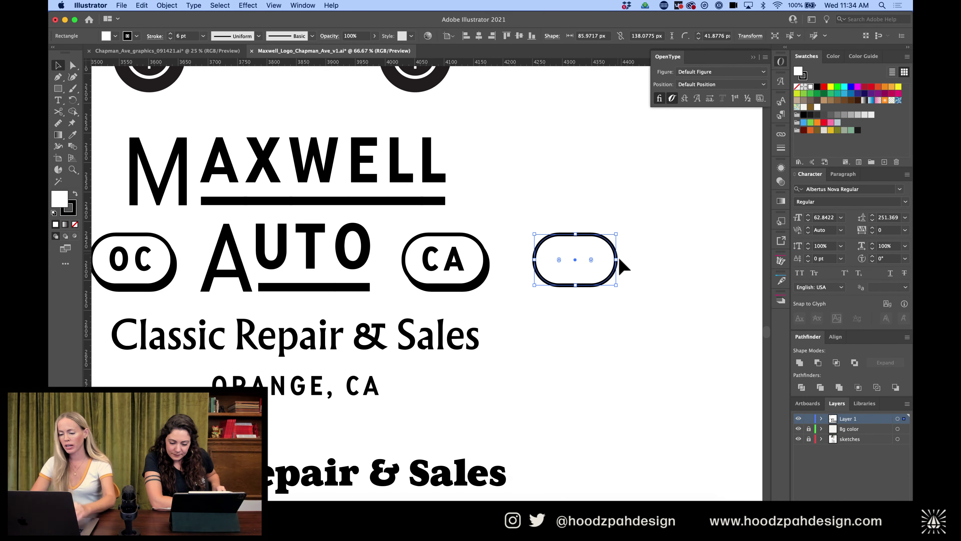
key(a)
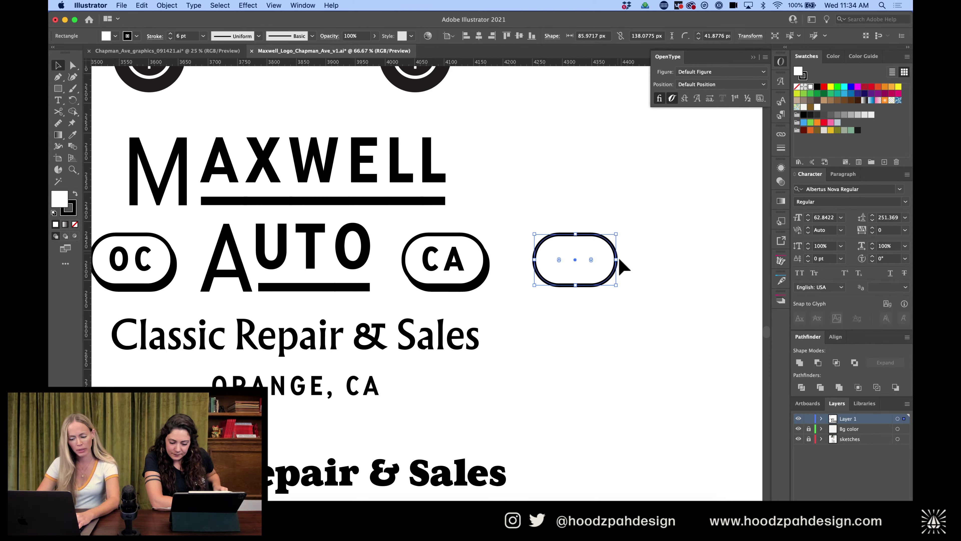
key(v)
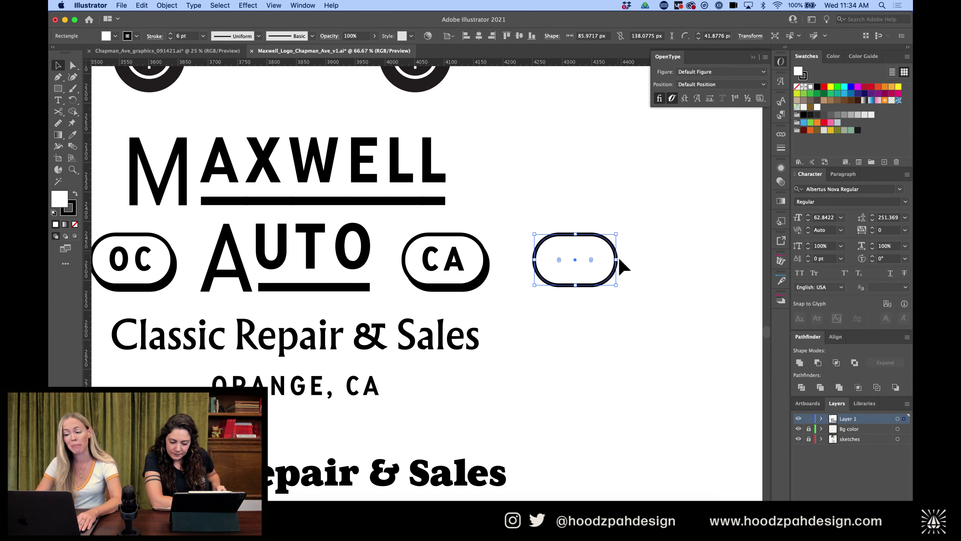
Duplicate the blank pill with an offset down and to the right, and fill the rear shape black as a drop shadow
key(alt+shift+Down)
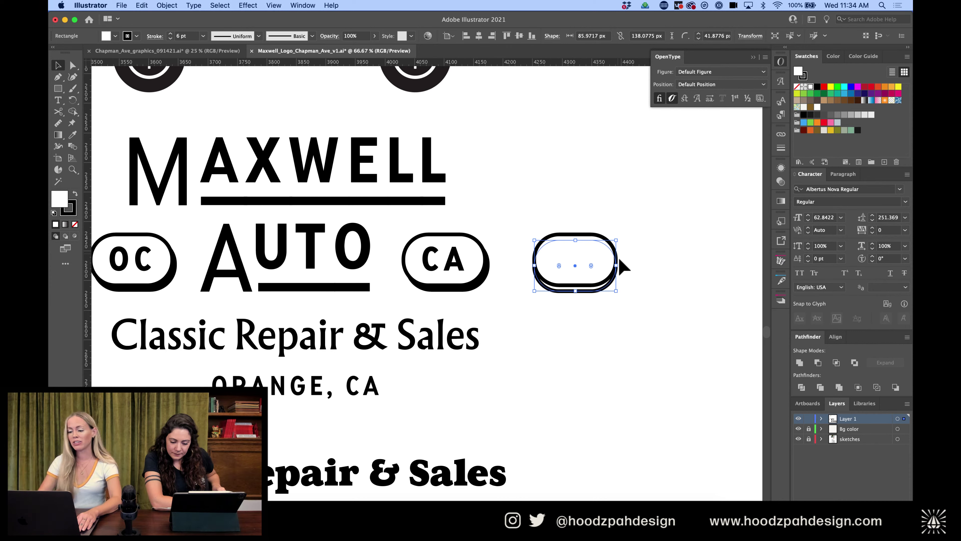
key(shift+Right)
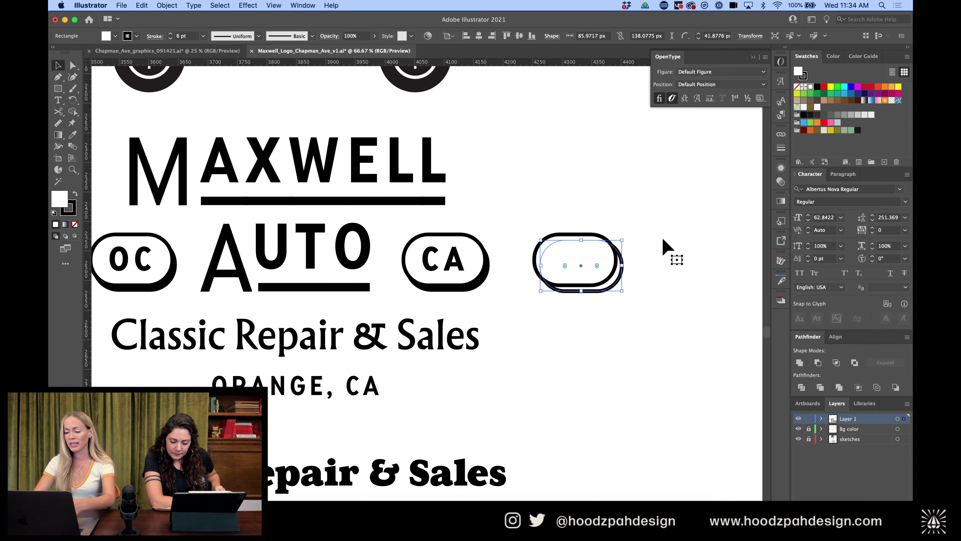
key(i)
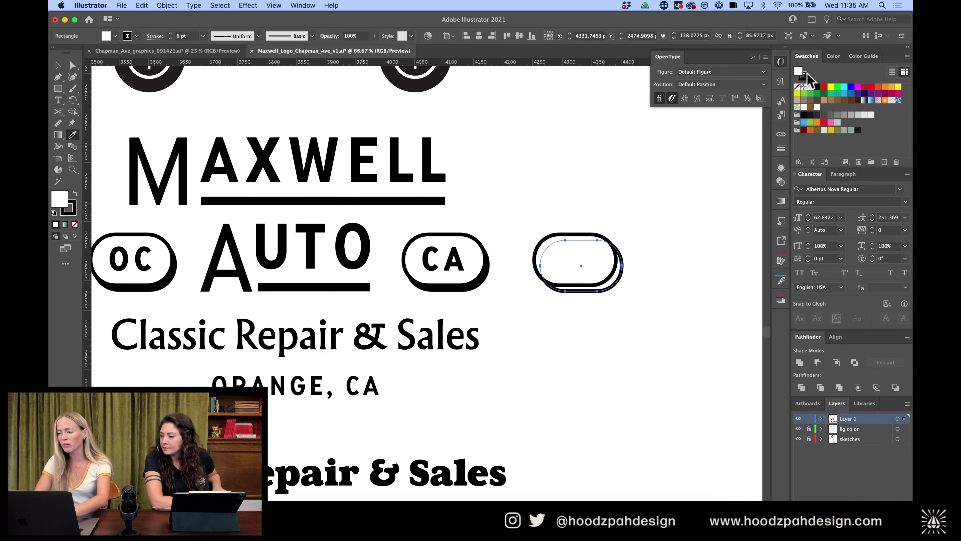
click(817, 87)
key(v)
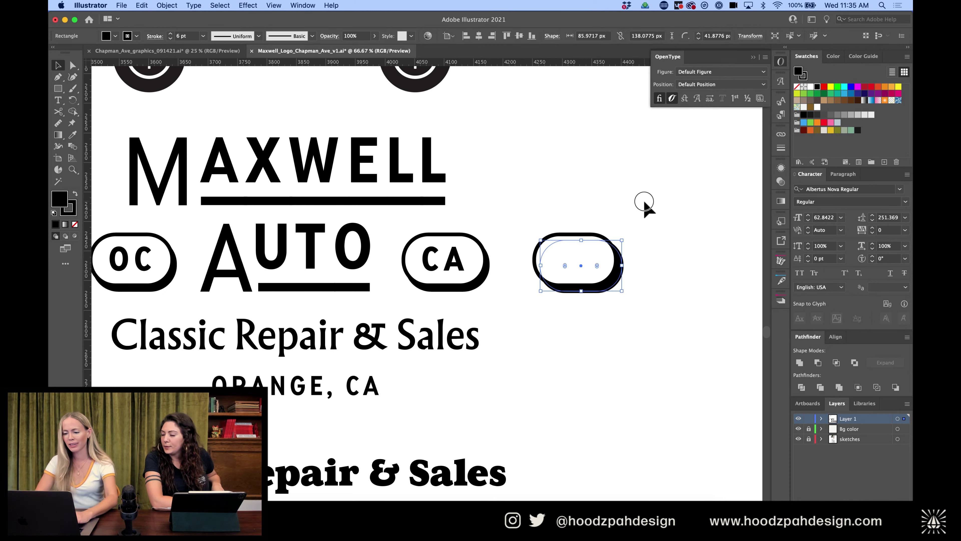
click(645, 203)
key(super+minus)
key(super+equal)
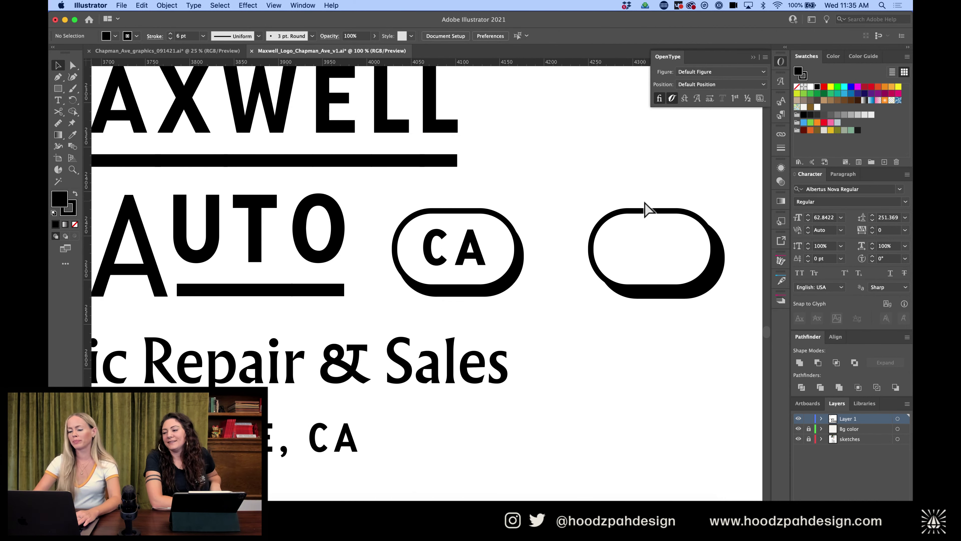
Try to duplicate the second logo's Albertus Nova tagline into the empty space beside the logo, then undo the copy
scroll(609, 251, down, 5)
key(super+minus)
key(super+minus)
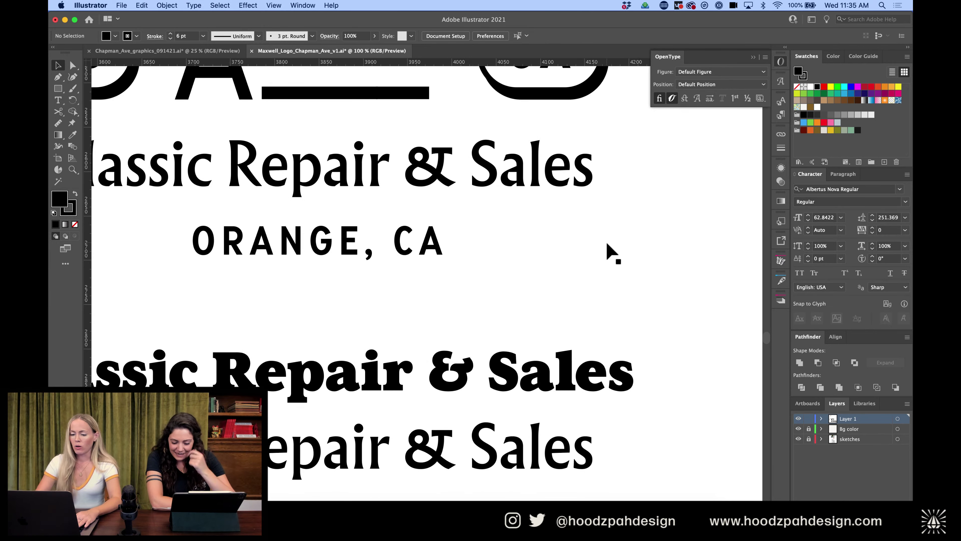
scroll(482, 244, up, 3)
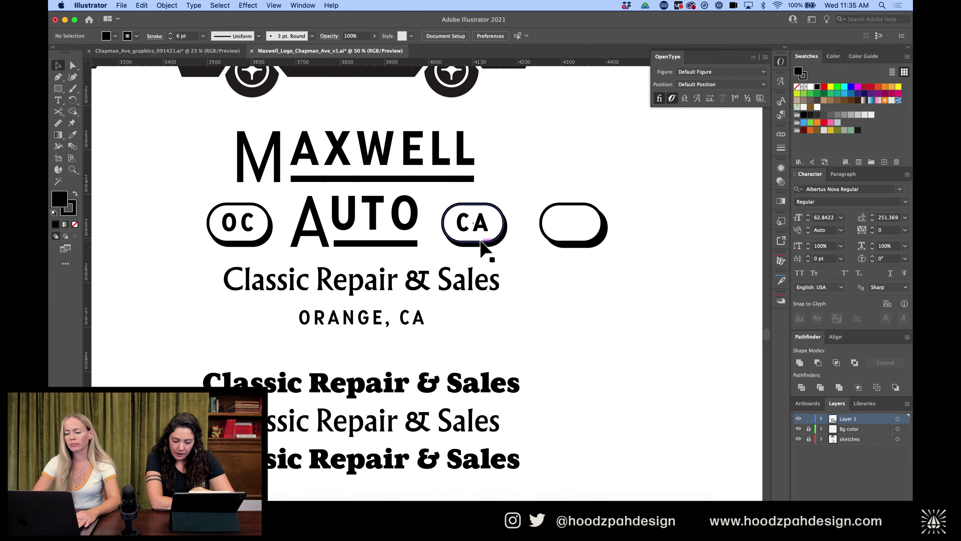
click(463, 292)
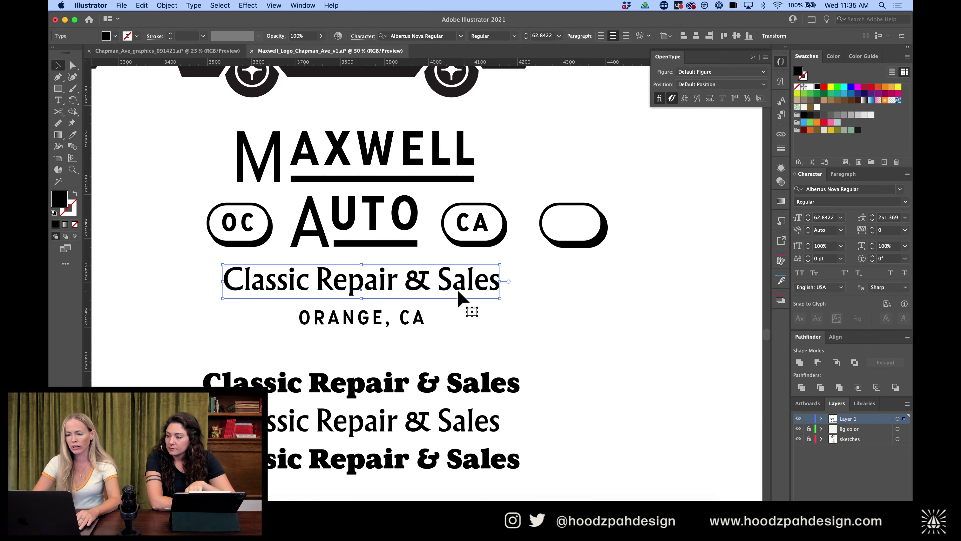
scroll(380, 284, down, 2)
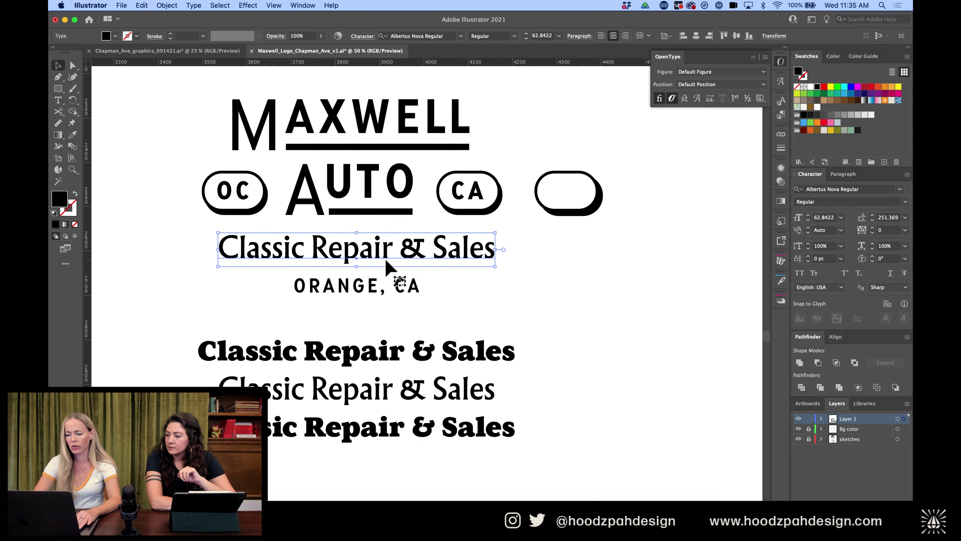
alt+drag(367, 252, 710, 345)
key(super+z)
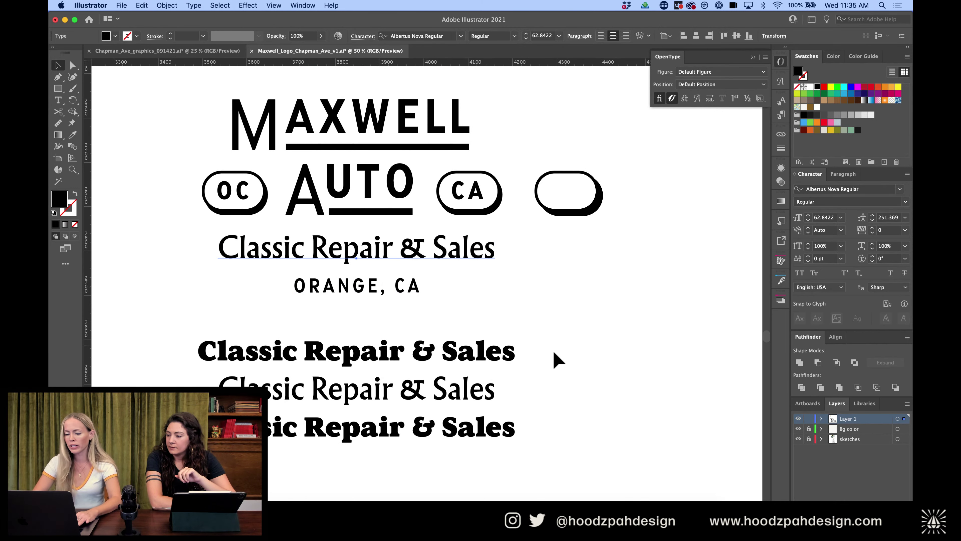
Delete the blank pill and its drop shadow beside the CA badge
key(super+minus)
key(super+minus)
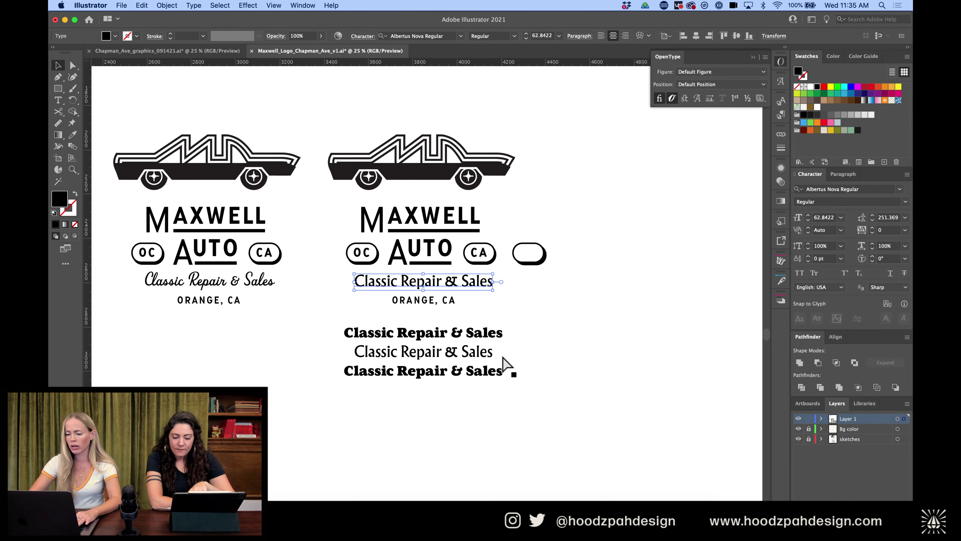
drag(579, 221, 529, 283)
key(Delete)
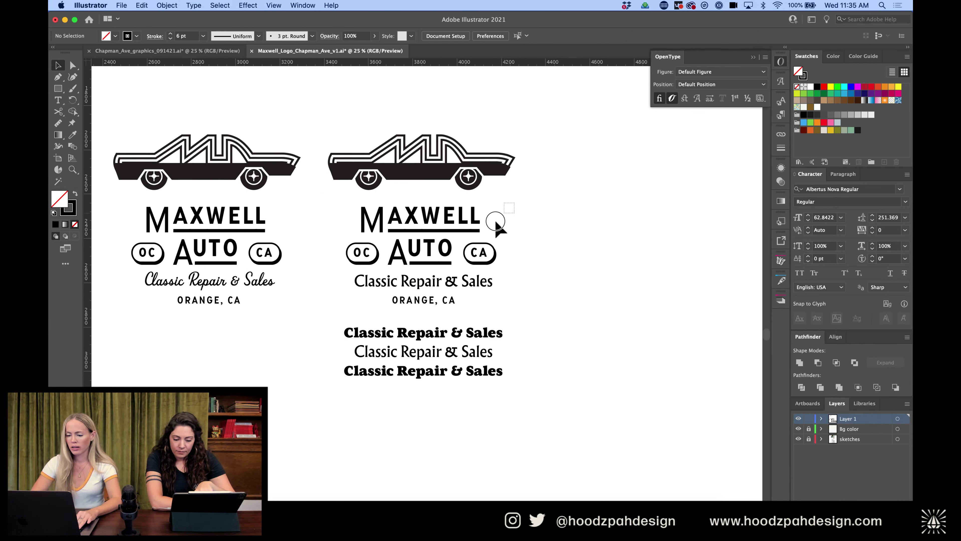
Set the "ORANGE, CA" line under the Albertus Nova tagline to Santa Ana Extra Bold
click(450, 303)
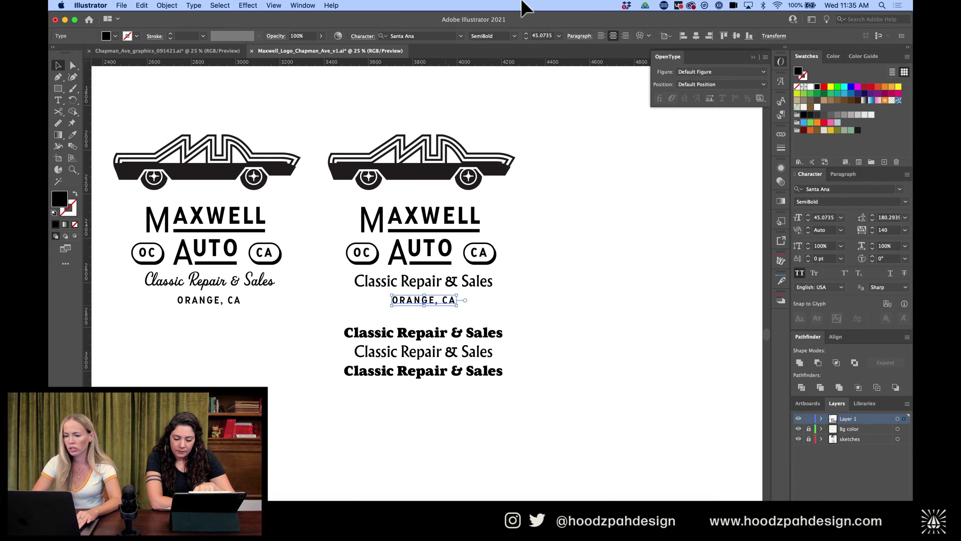
click(515, 36)
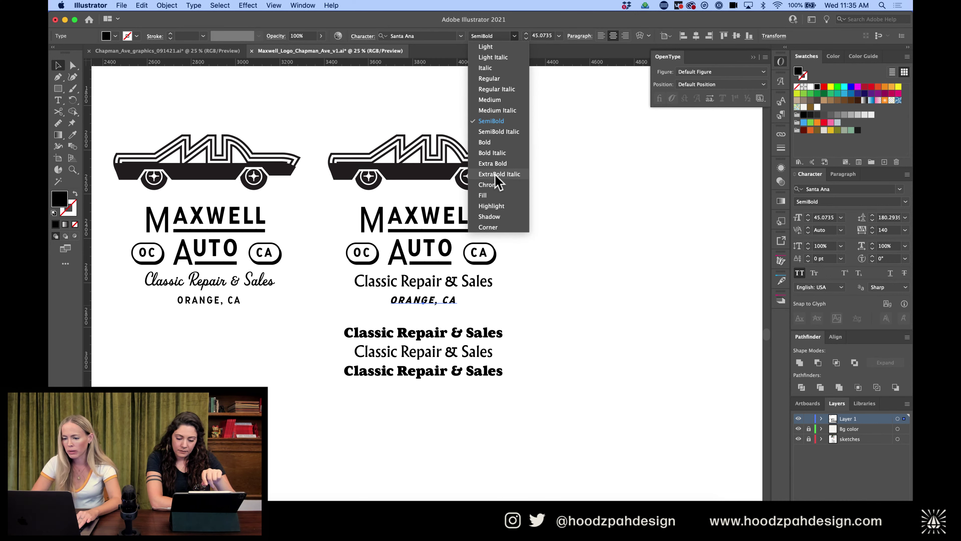
click(496, 165)
click(588, 246)
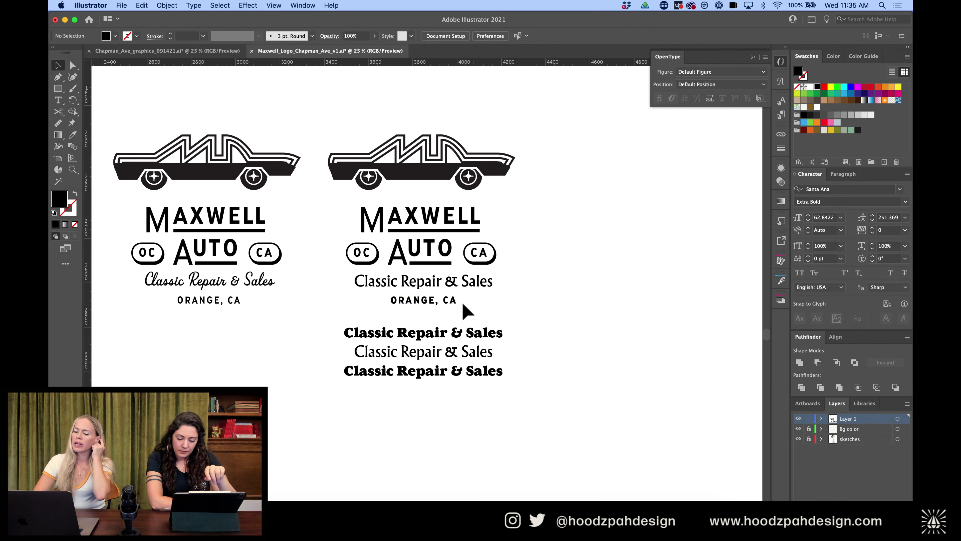
Change the second logo's "ORANGE, CA" line to the Bold weight of Santa Ana
click(446, 300)
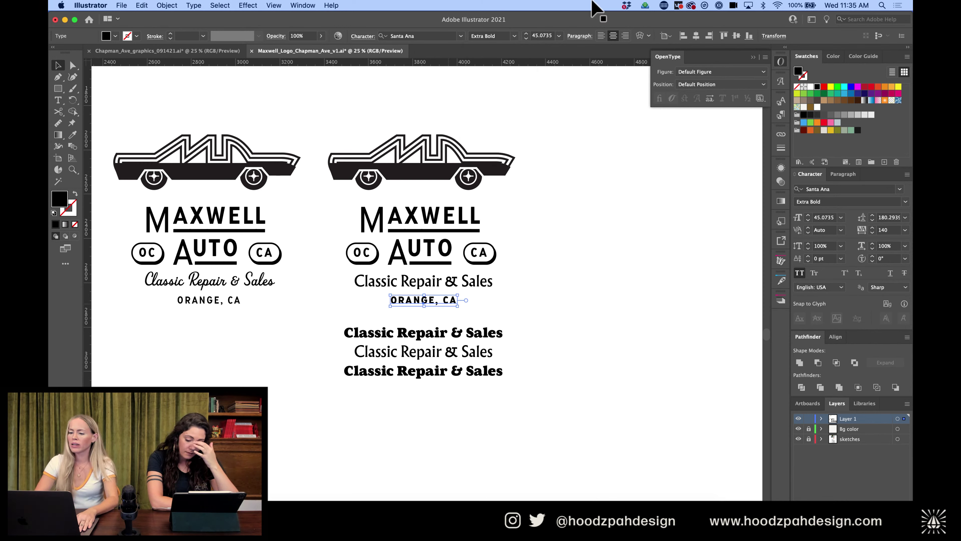
click(515, 35)
click(495, 155)
click(569, 244)
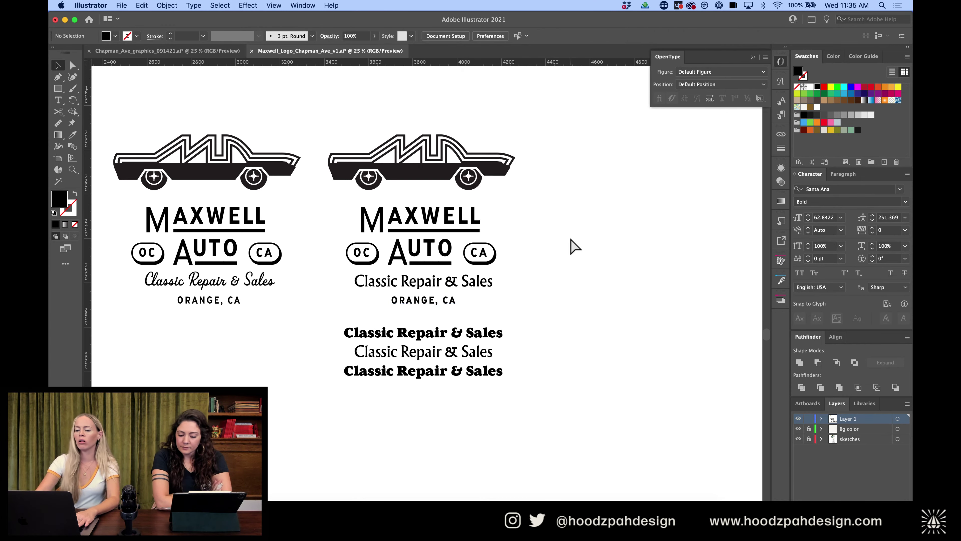
Delete the "ORANGE, CA" line beneath the second logo's "Classic Repair & Sales" tagline
key(super+minus)
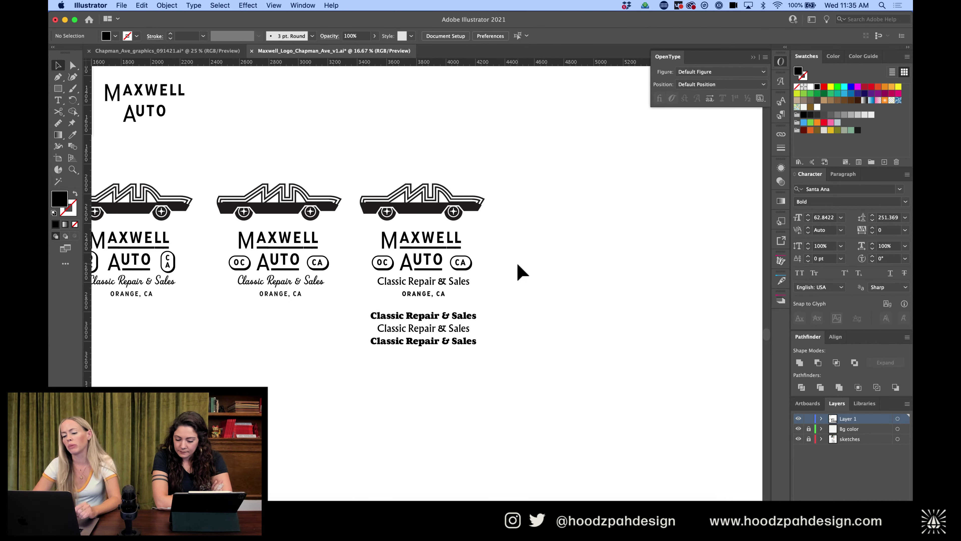
key(super+equal)
key(super+equal)
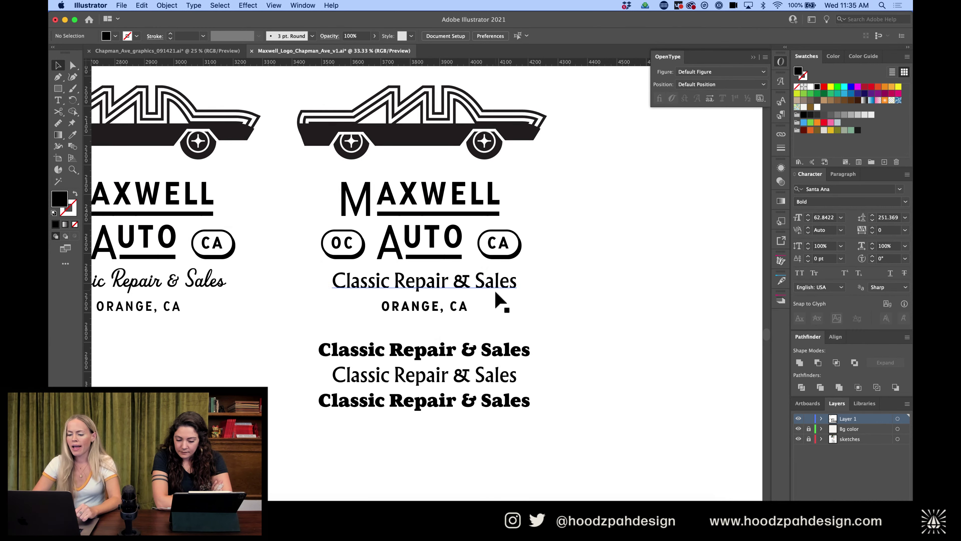
click(469, 310)
key(Delete)
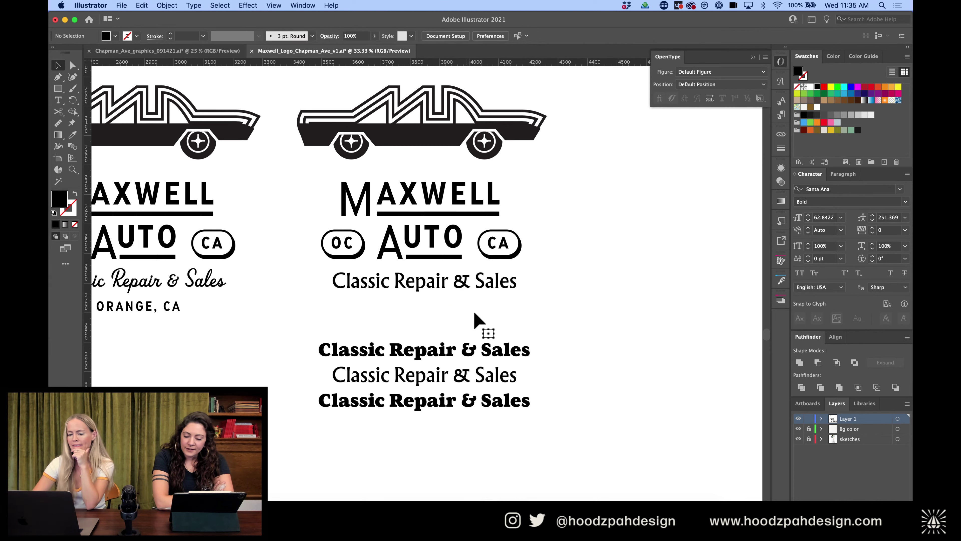
Move the three stacked tagline samples about 357 px straight down, away from the second logo
key(super+minus)
key(super+minus)
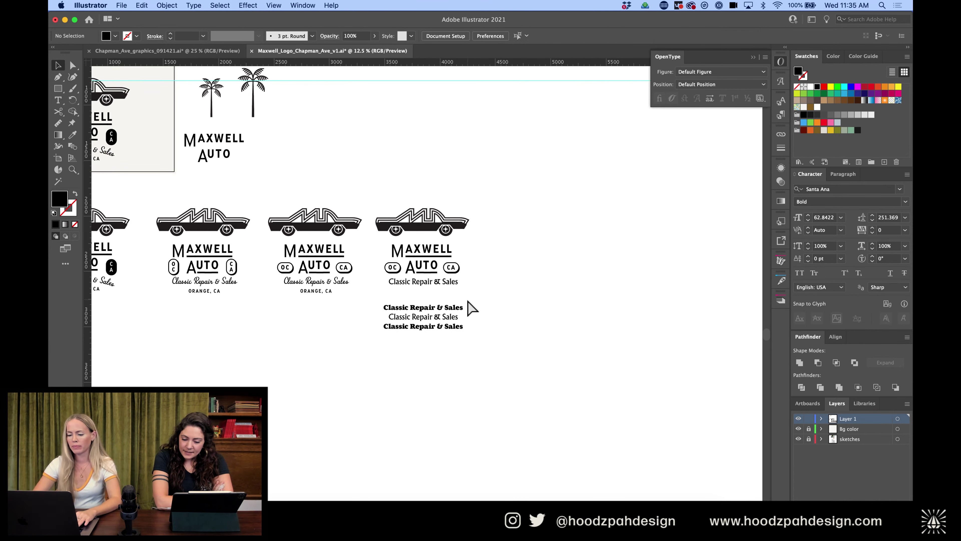
drag(467, 300, 402, 345)
drag(436, 313, 437, 353)
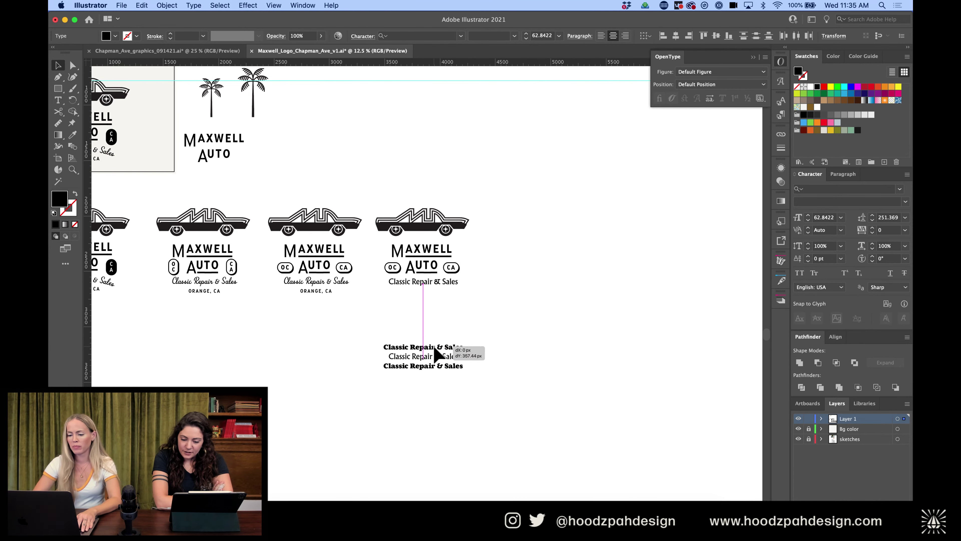
click(522, 274)
Duplicate the whole logo with the Albertus Nova tagline horizontally into the empty space beside it
key(super+equal)
scroll(520, 265, up, 1)
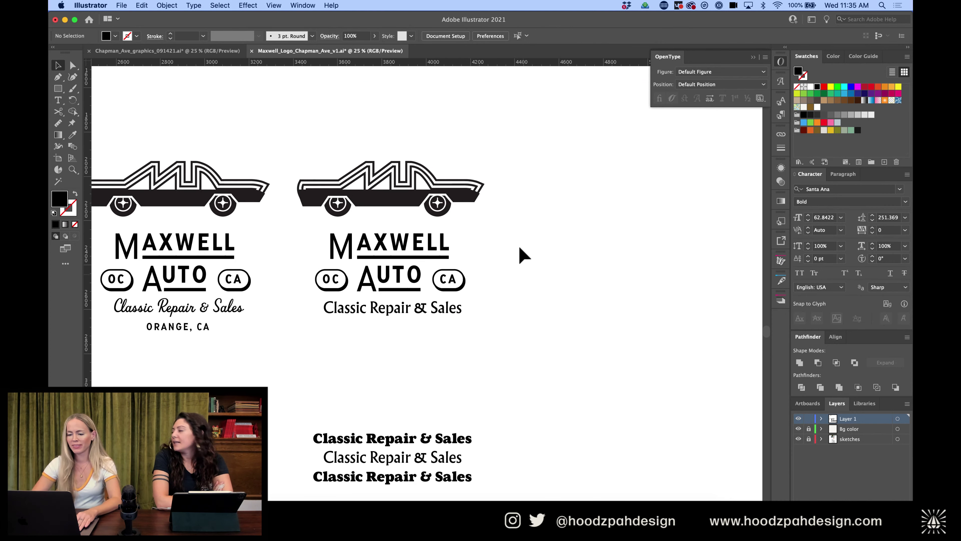
drag(507, 119, 317, 331)
drag(397, 189, 614, 188)
click(511, 125)
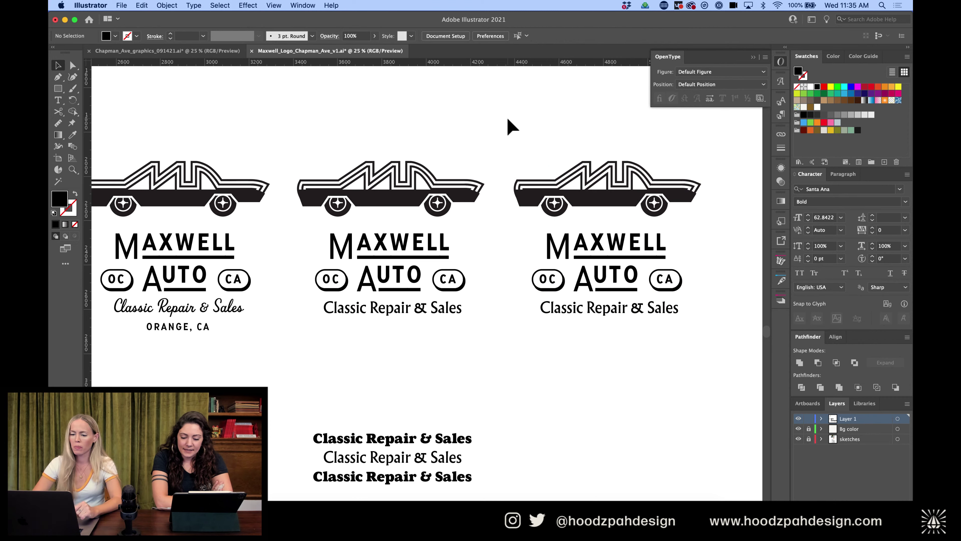
Compare the row of Maxwell Auto logo variations with the artboard version, and examine the newest copy up close
key(super+minus)
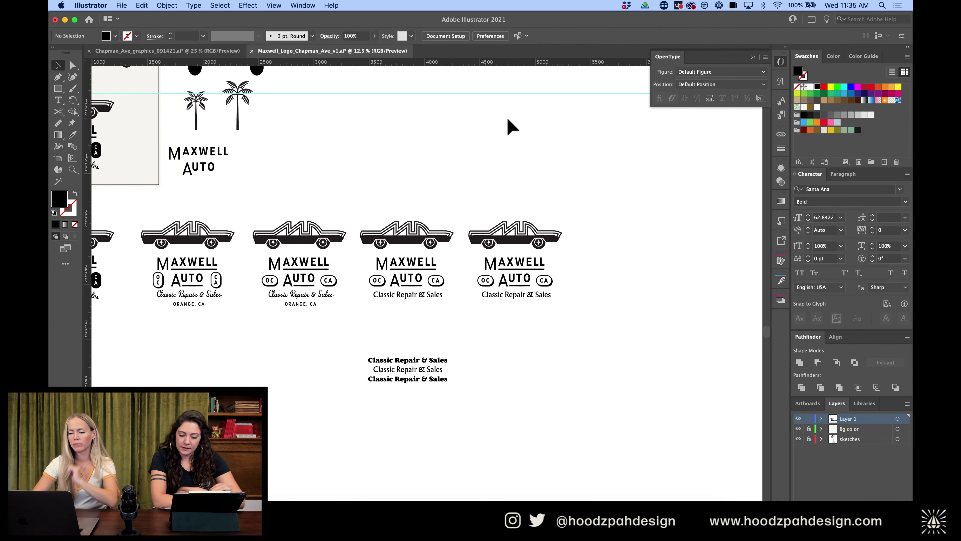
scroll(507, 125, up, 3)
scroll(508, 125, left, 5)
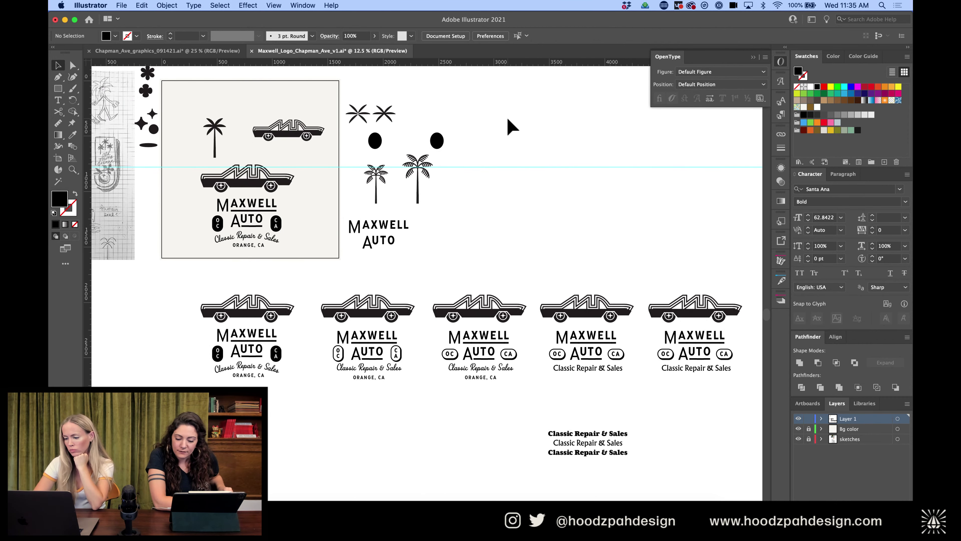
scroll(507, 125, right, 4)
scroll(508, 125, down, 1)
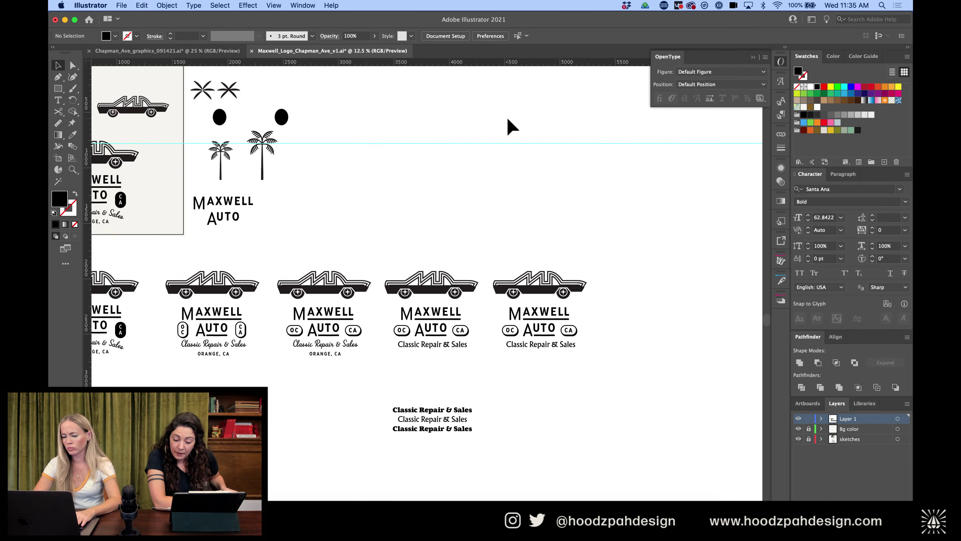
scroll(508, 125, right, 3)
key(super+plus)
key(super+plus)
key(super+plus)
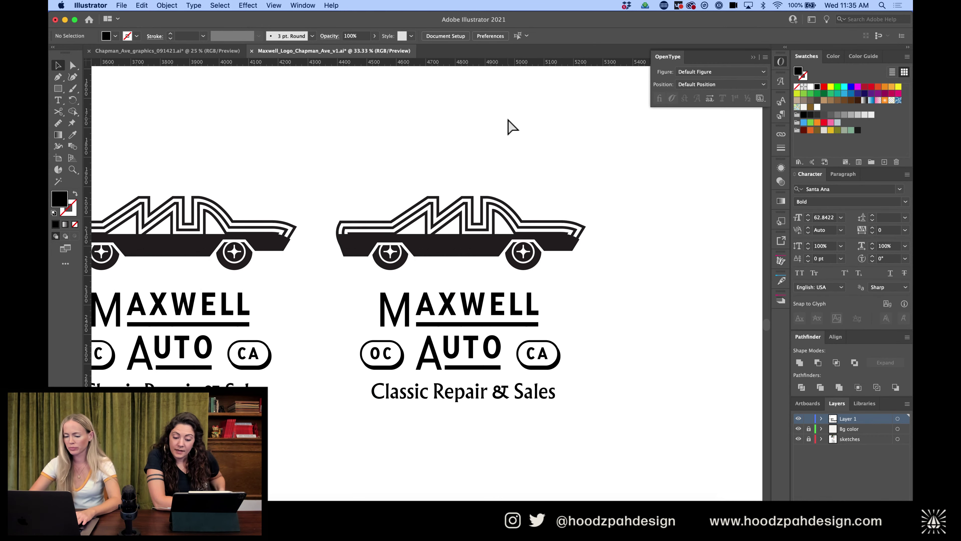
Cut the newest logo copy and paste it in front at the same position
click(476, 398)
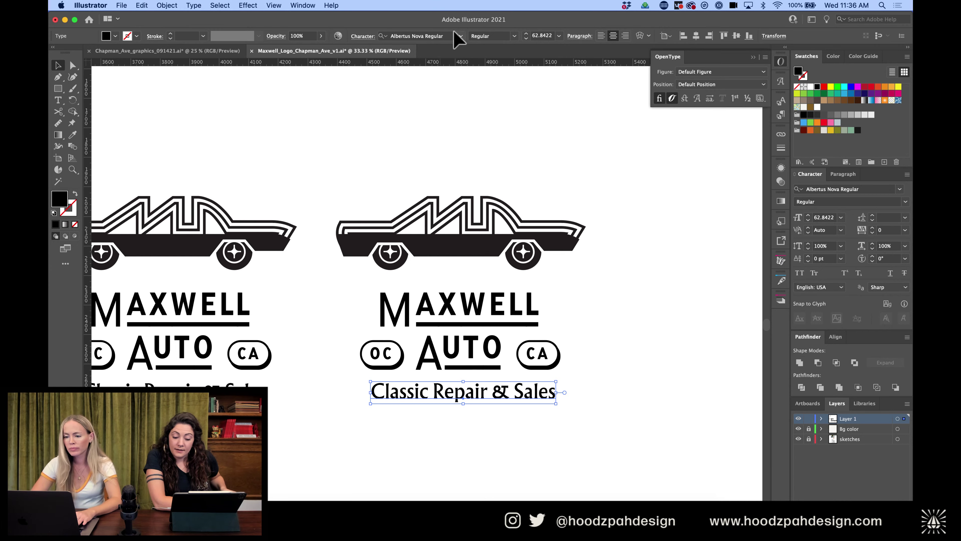
scroll(345, 314, down, 6)
scroll(346, 315, up, 4)
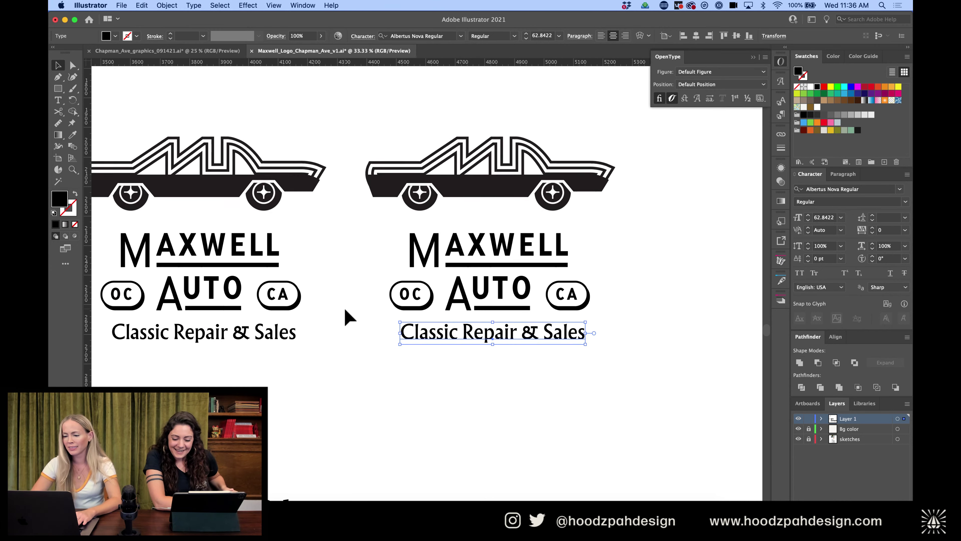
drag(565, 111, 401, 384)
key(super+x)
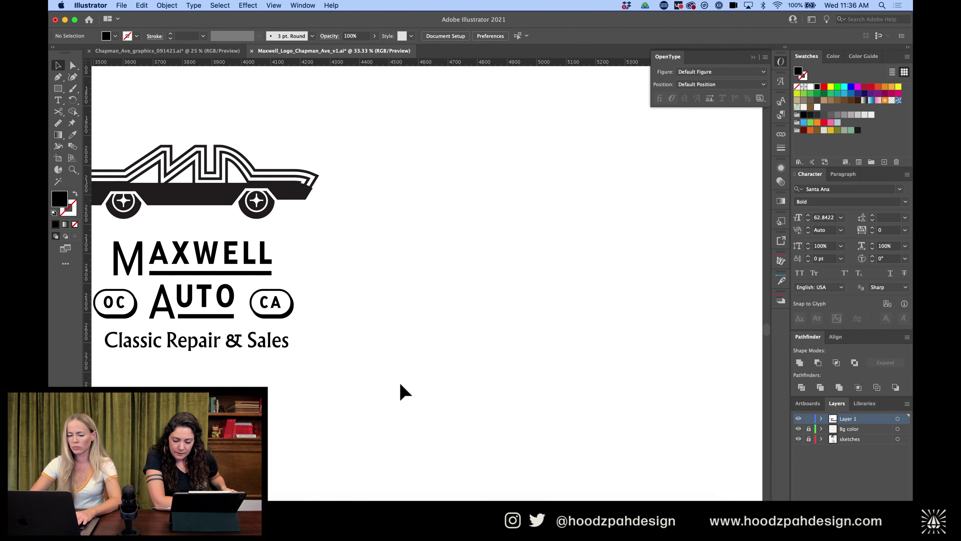
key(super+f)
click(577, 227)
click(585, 185)
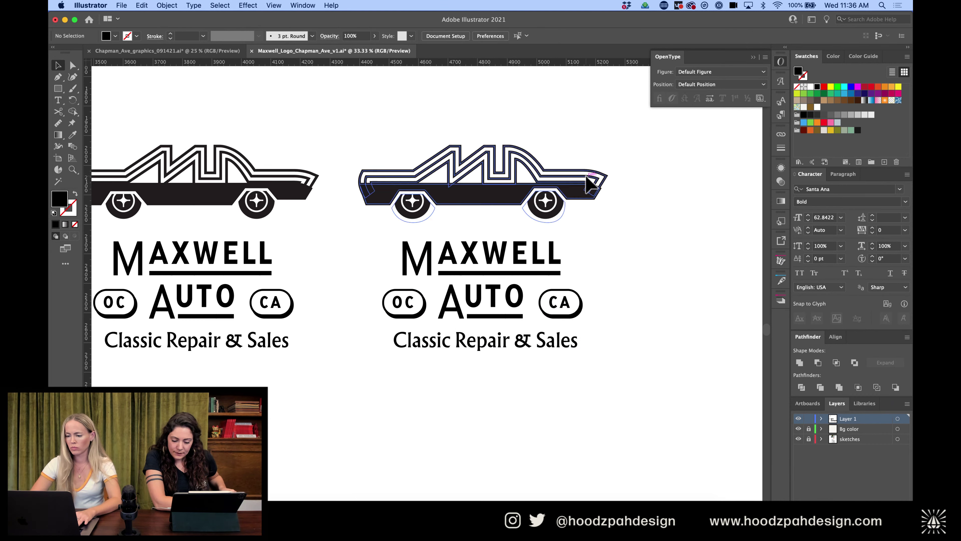
Try to move the newest logo's car down below its tagline, then undo the changes
drag(562, 173, 569, 441)
click(558, 342)
key(super+z)
key(super+z)
click(644, 380)
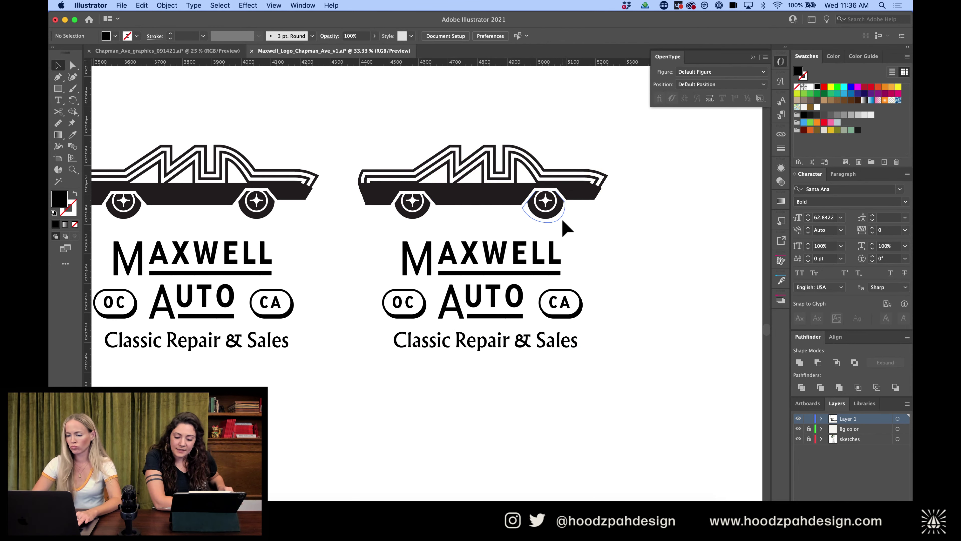
Nudge the newest logo's car down slightly, closer to the Maxwell lettering
click(562, 220)
click(624, 275)
key(super+minus)
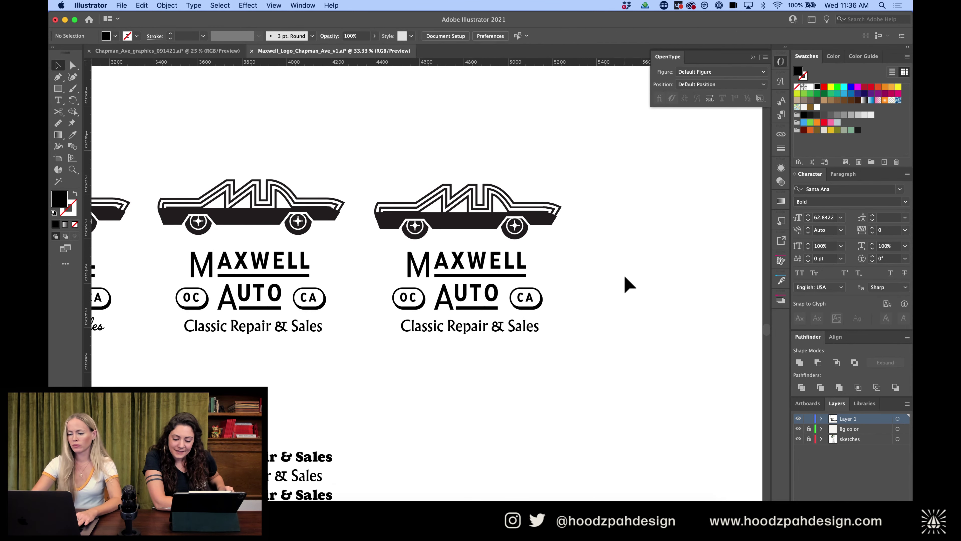
Move the three stacked tagline samples up and across into the space between the last two logos
key(super+minus)
scroll(624, 275, down, 5)
scroll(624, 275, left, 5)
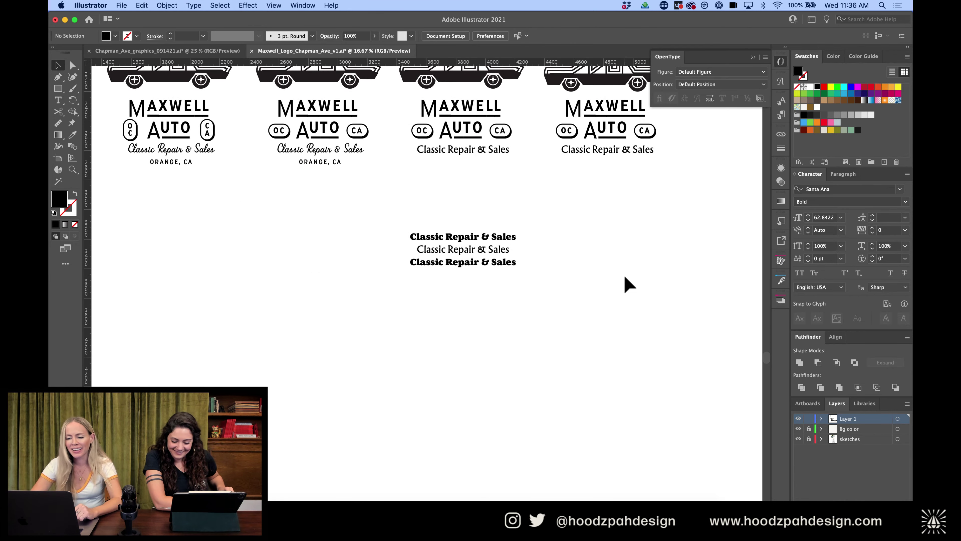
key(super+plus)
scroll(622, 284, up, 4)
scroll(623, 284, right, 9)
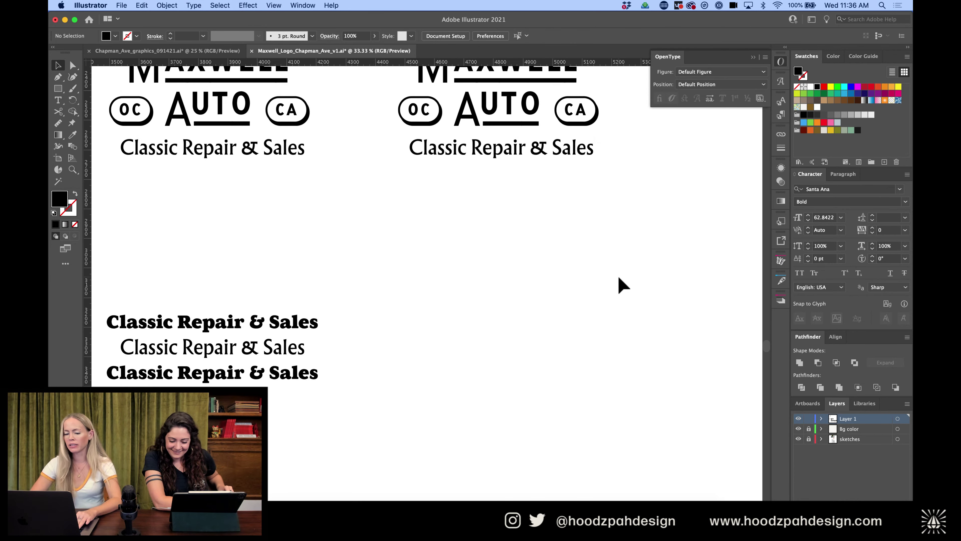
click(316, 364)
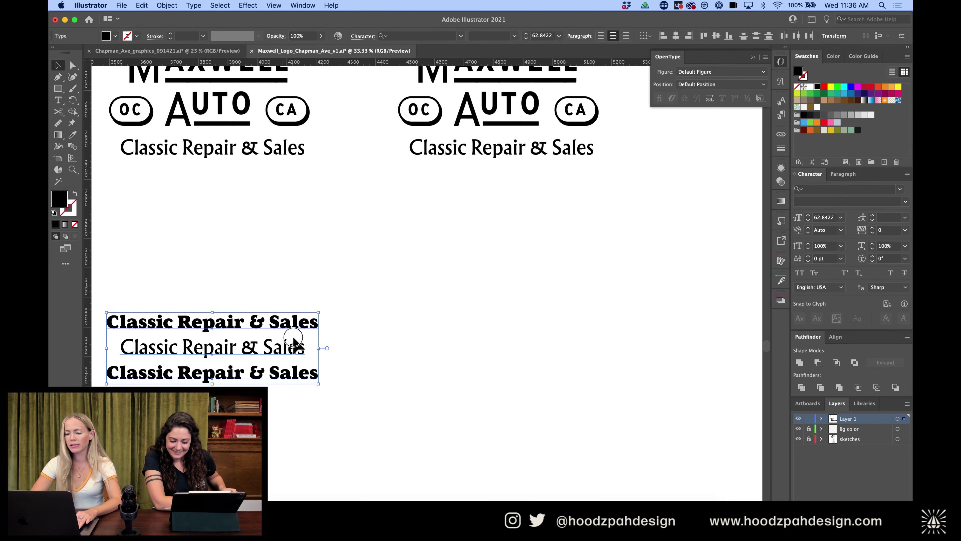
drag(294, 339, 462, 227)
Apply the lowest sample's AureaUltra type style to the newest logo's tagline with the Eyedropper
click(575, 148)
key(i)
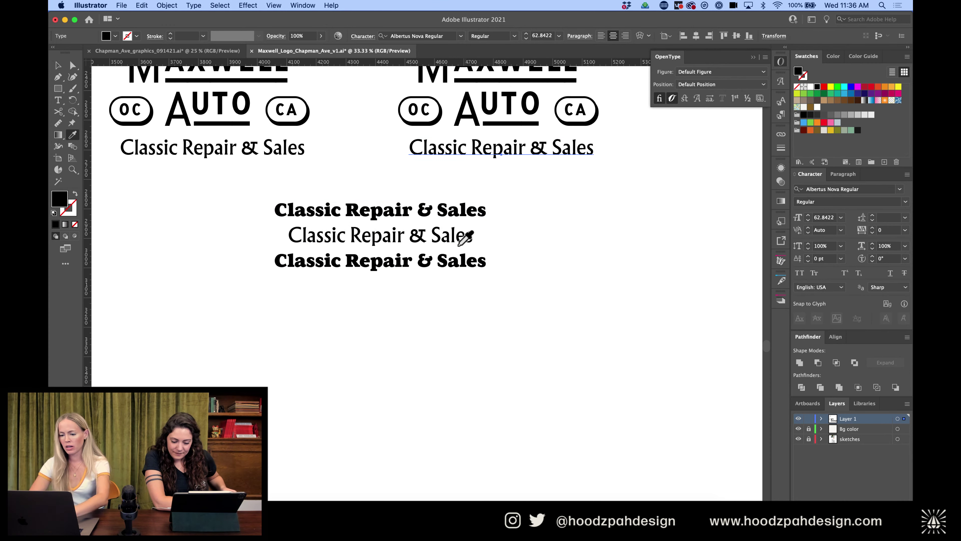
click(456, 261)
key(v)
click(530, 218)
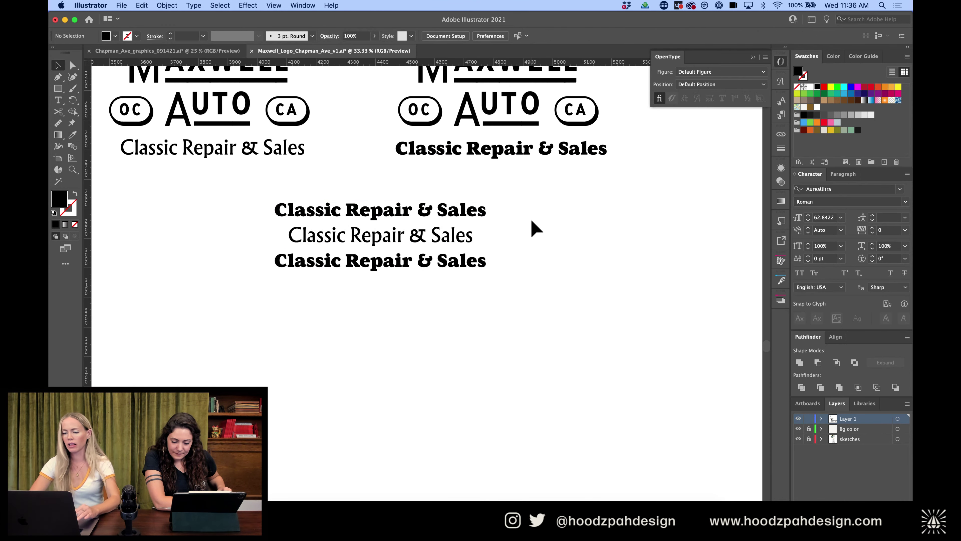
Move the three stacked tagline samples further down to clear space beneath the last two logos
scroll(531, 218, up, 5)
click(448, 348)
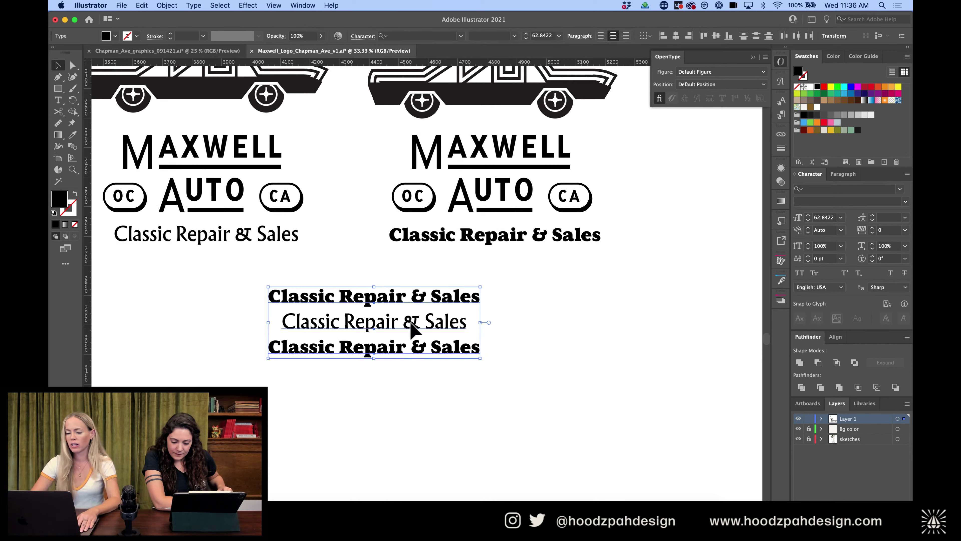
drag(413, 328, 419, 400)
Browse the font previews and set the newest logo's "Classic Repair & Sales" tagline to Briller Bold
click(512, 240)
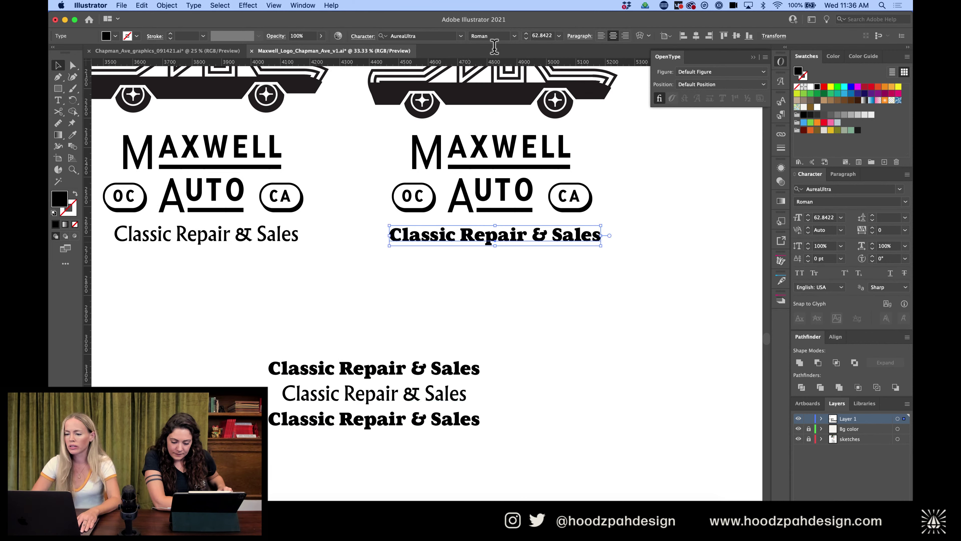
click(461, 37)
scroll(439, 214, up, 5)
scroll(440, 215, down, 3)
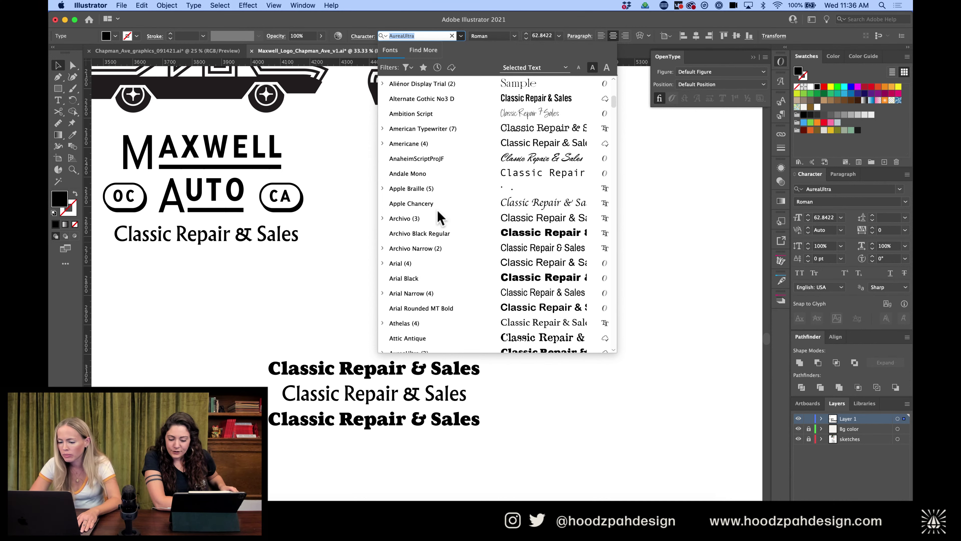
scroll(440, 217, down, 5)
scroll(440, 217, down, 4)
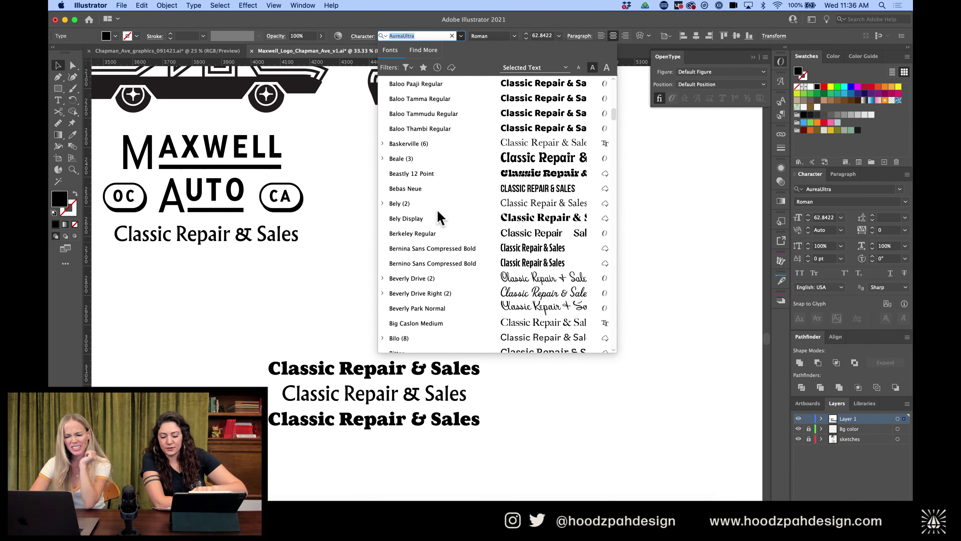
scroll(440, 218, down, 7)
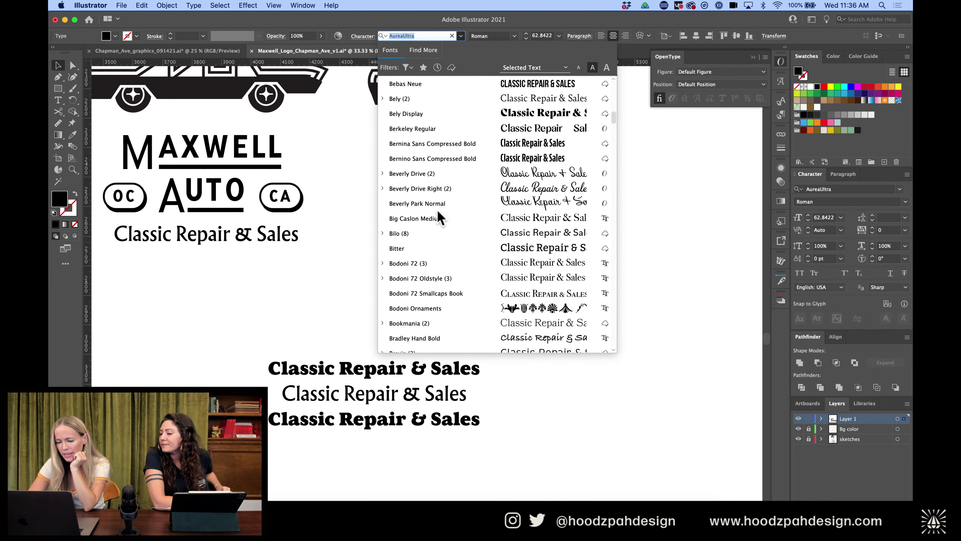
scroll(439, 252, down, 10)
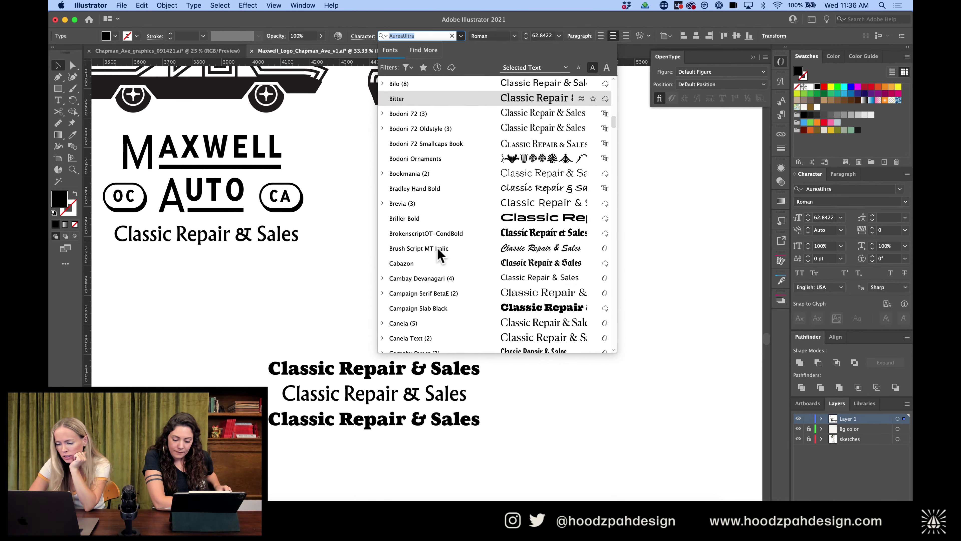
click(447, 219)
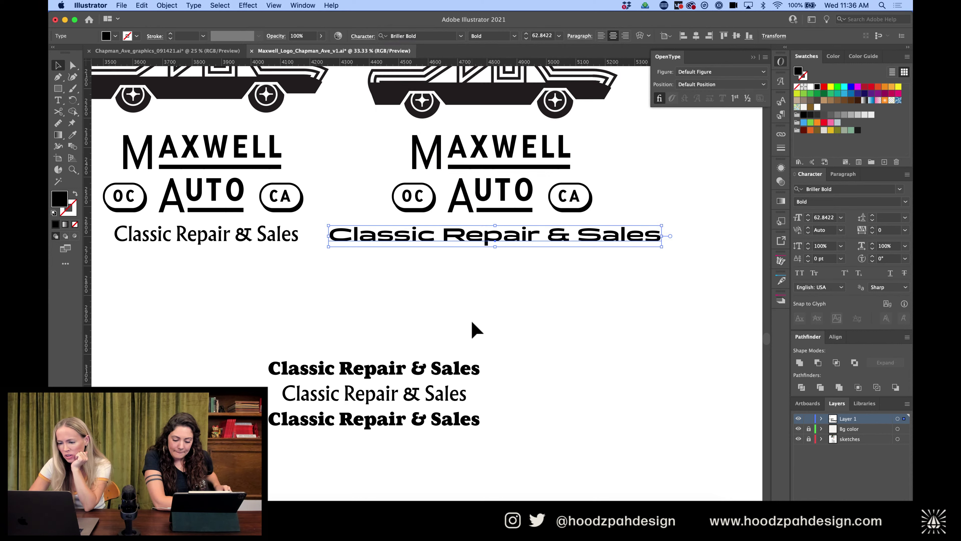
Break the newest logo's tagline into two lines before "& Sales" and remove the stray space starting the second line
double_click(542, 233)
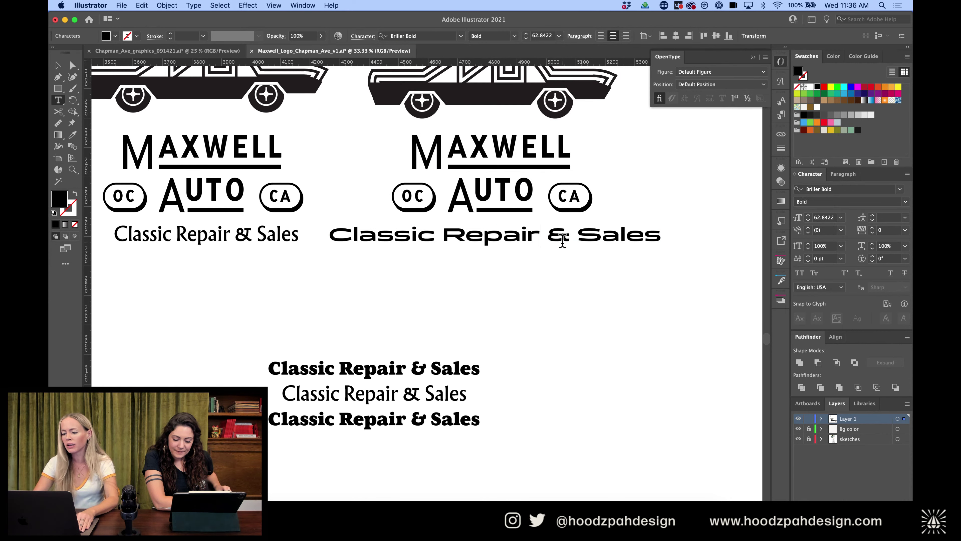
key(Return)
key(BackSpace)
key(Return)
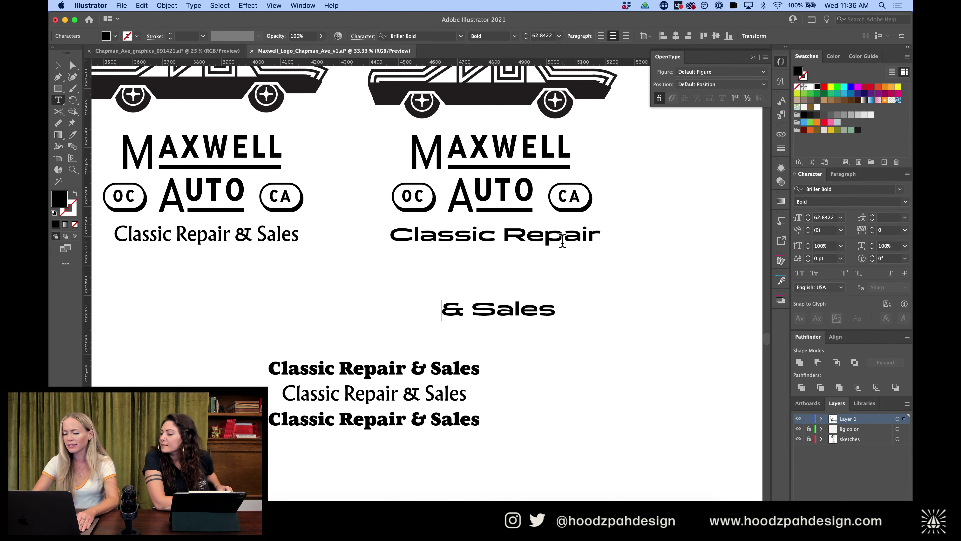
key(Delete)
Set the leading of the whole two-line Briller Bold tagline to 71 pt and deselect it
key(super+a)
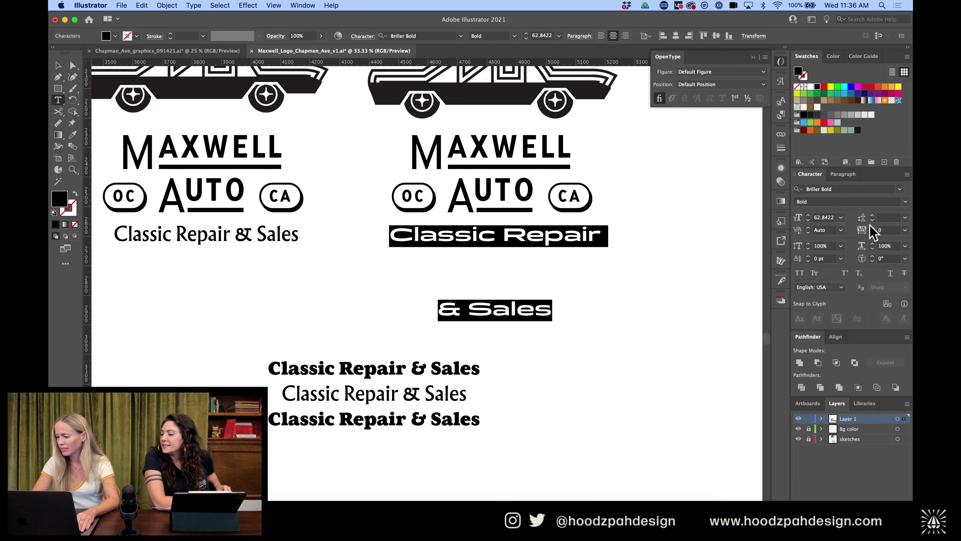
text(5)
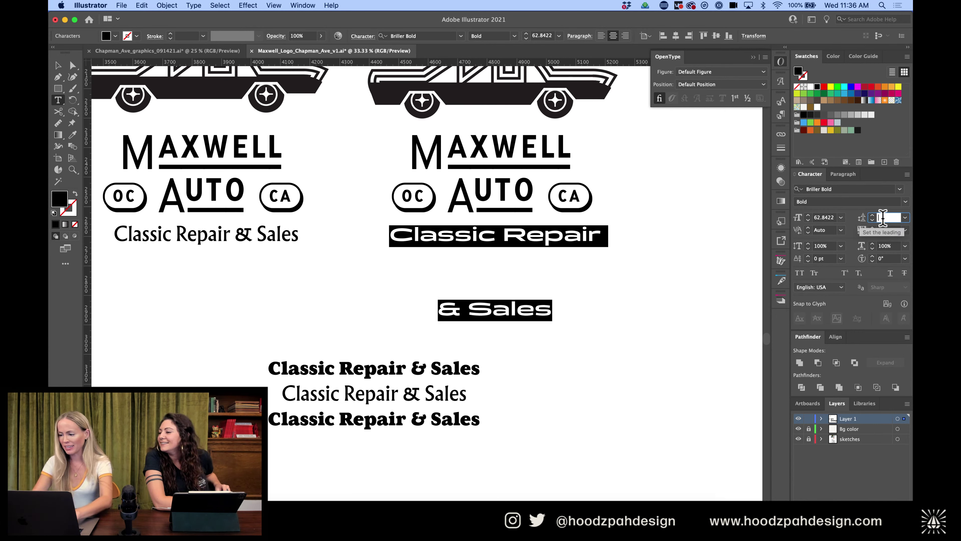
key(Return)
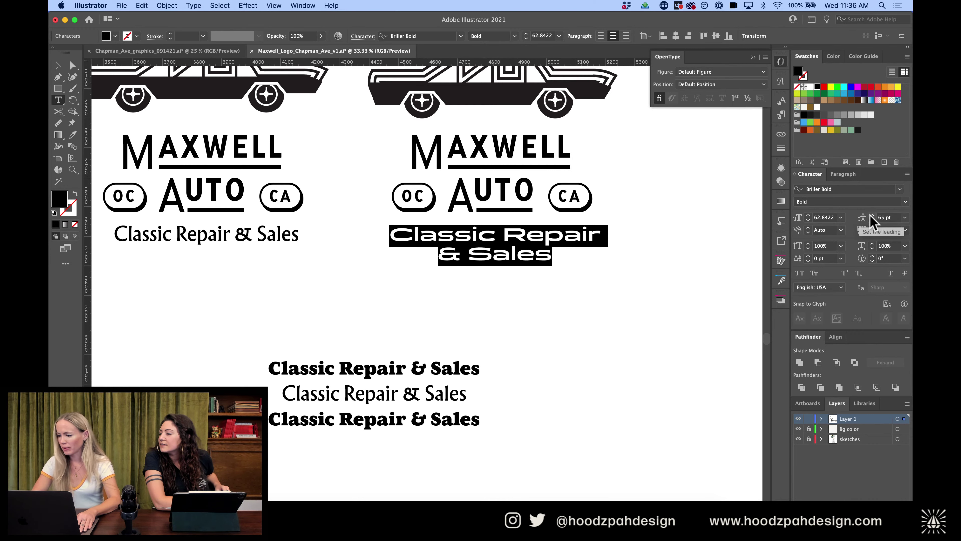
click(873, 215)
click(872, 215)
click(872, 215)
click(872, 215)
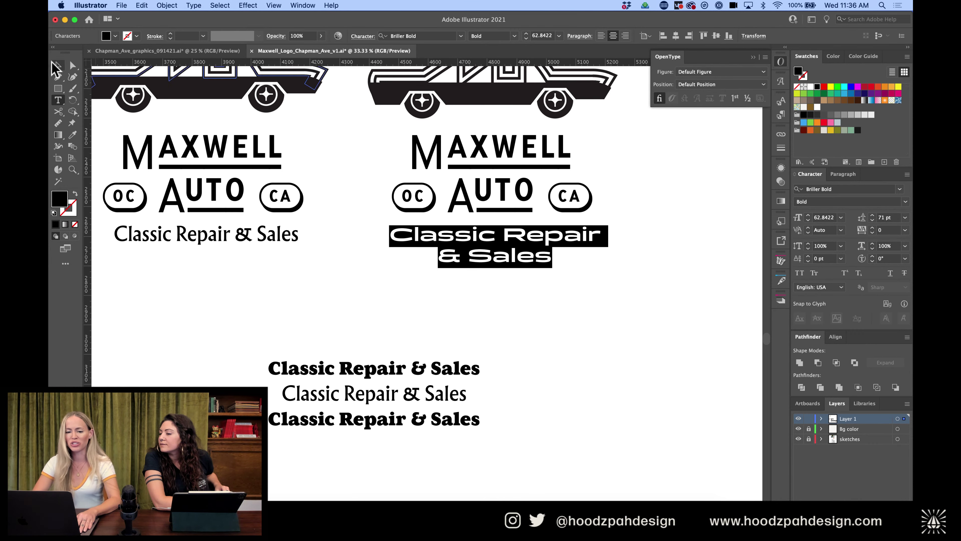
click(53, 65)
click(702, 336)
Duplicate the complete logo with the two-line tagline and space the copy out to the right of the original
scroll(702, 335, up, 4)
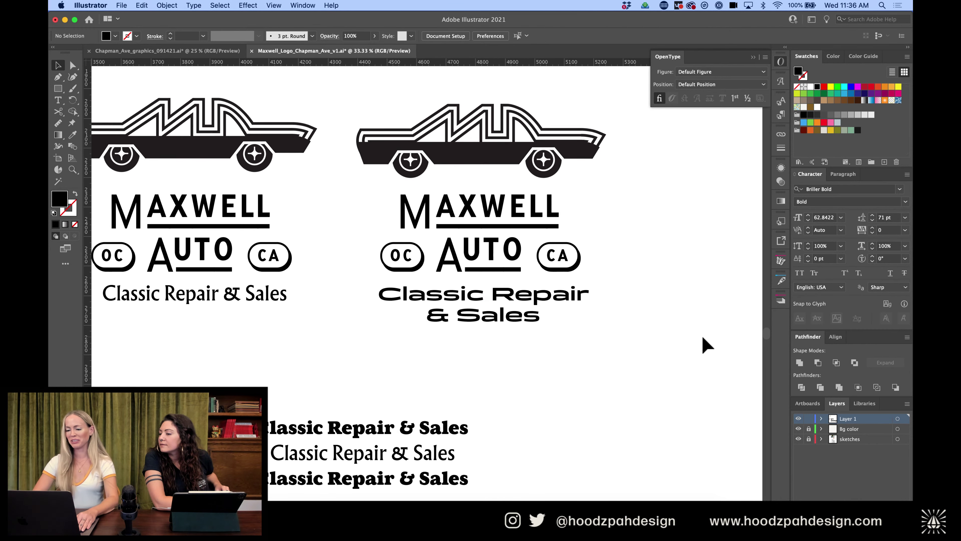
scroll(702, 336, right, 2)
scroll(702, 336, up, 1)
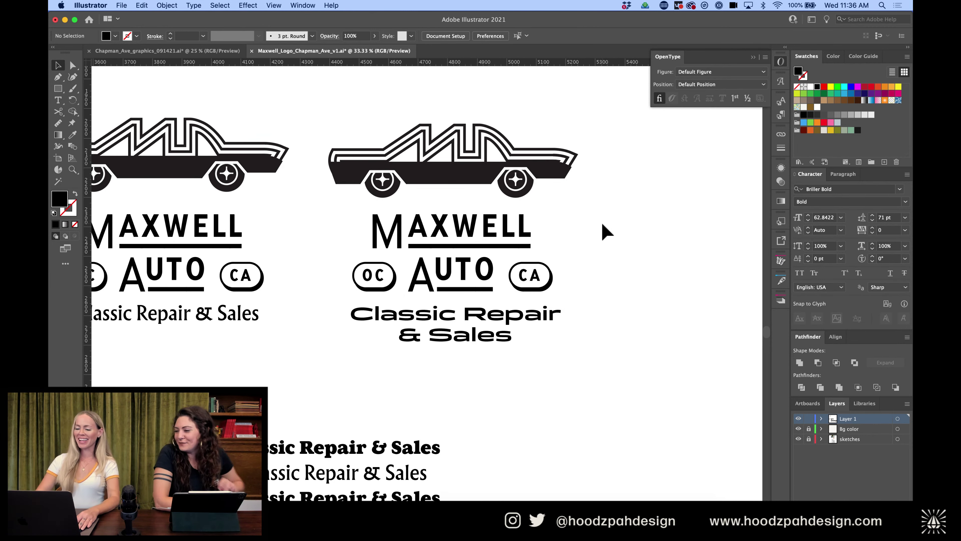
scroll(602, 224, up, 1)
scroll(602, 224, right, 1)
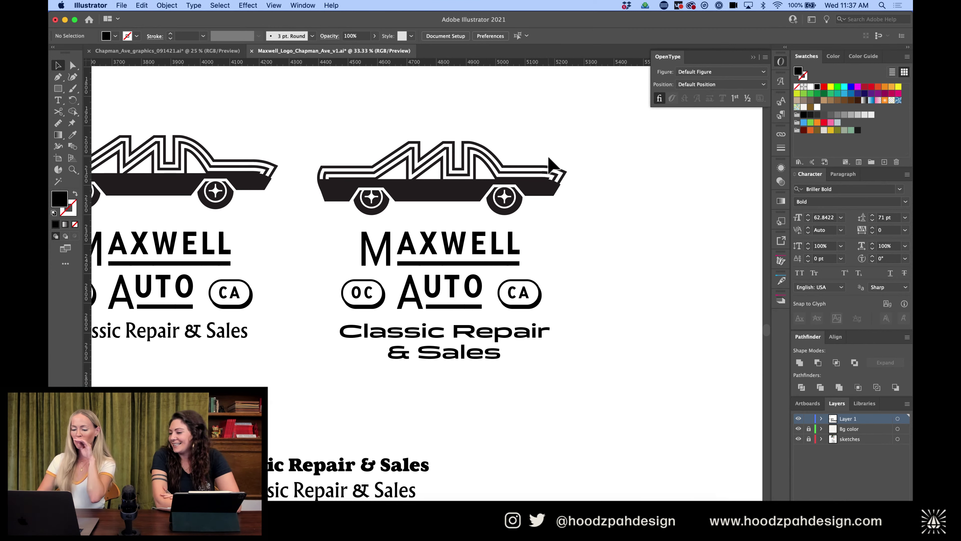
drag(550, 144, 354, 375)
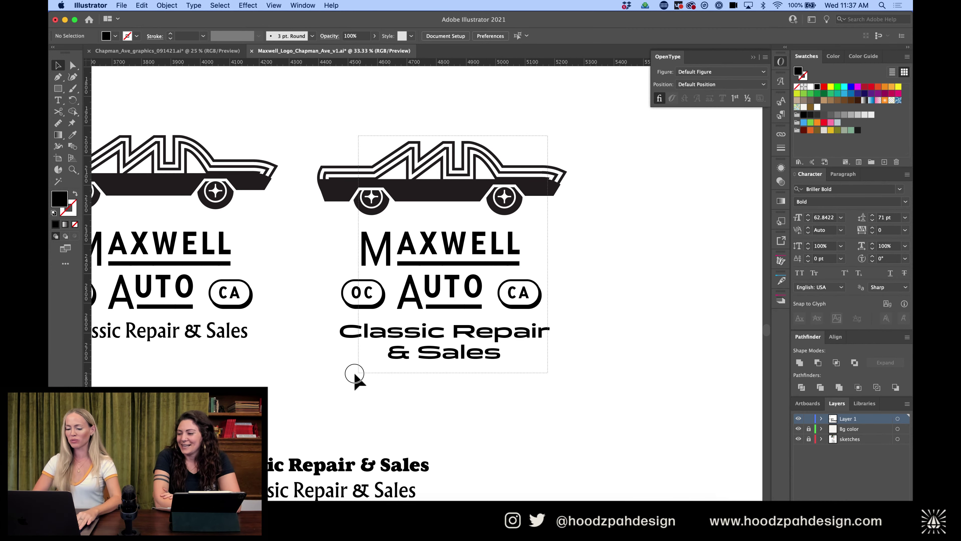
drag(414, 250, 675, 250)
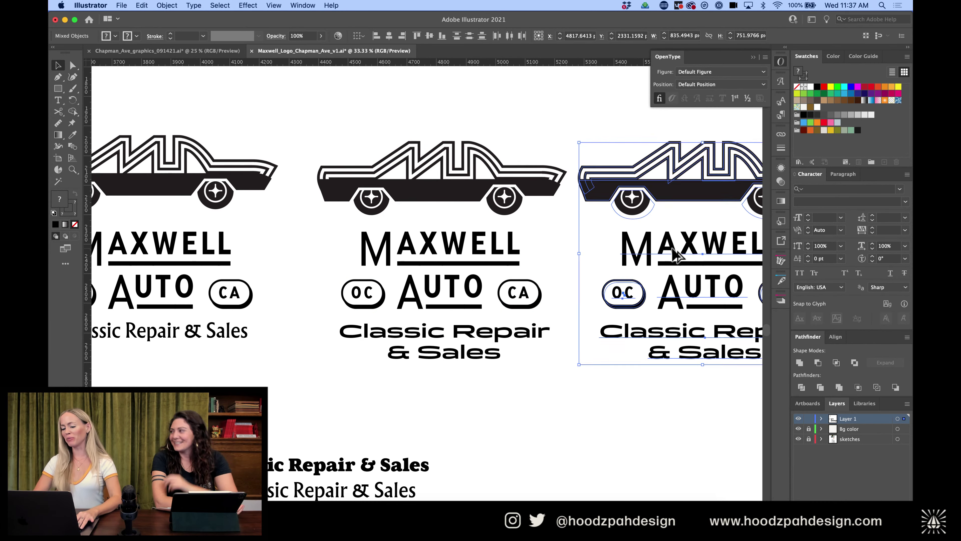
scroll(676, 253, right, 15)
scroll(675, 253, up, 2)
key(shift+Right)
key(shift+Right)
key(shift+Right)
key(shift+Right)
key(shift+Right)
key(shift+Right)
key(shift+Right)
key(shift+Right)
key(shift+Right)
key(shift+Right)
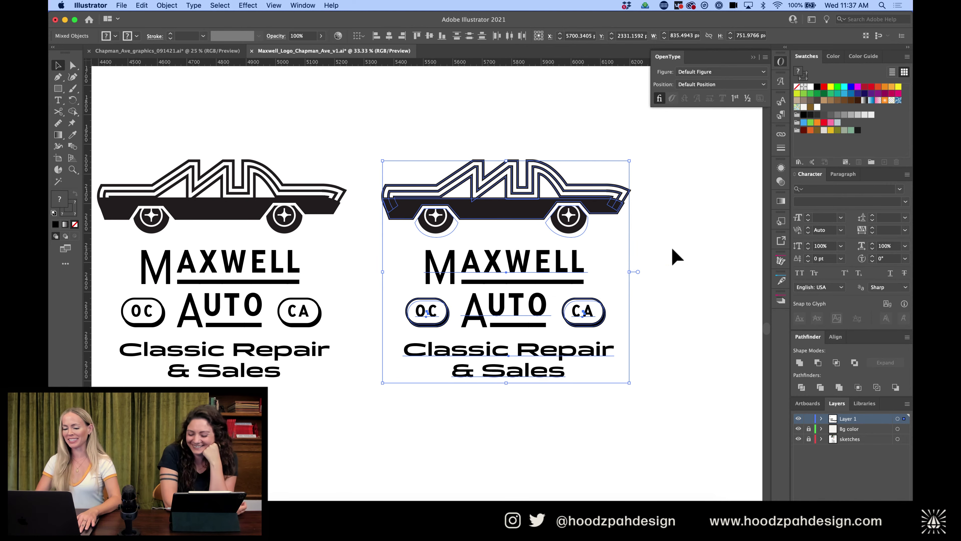
Round the roofline corners of the copied car's outlines to a radius of about 6.55 px
key(super+equal)
scroll(677, 258, up, 4)
scroll(678, 257, left, 2)
key(a)
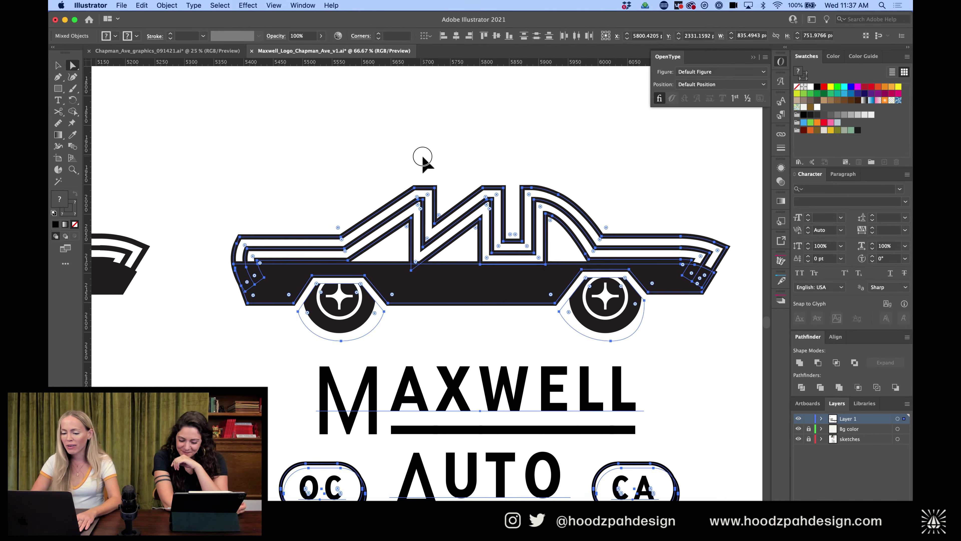
click(423, 161)
click(461, 215)
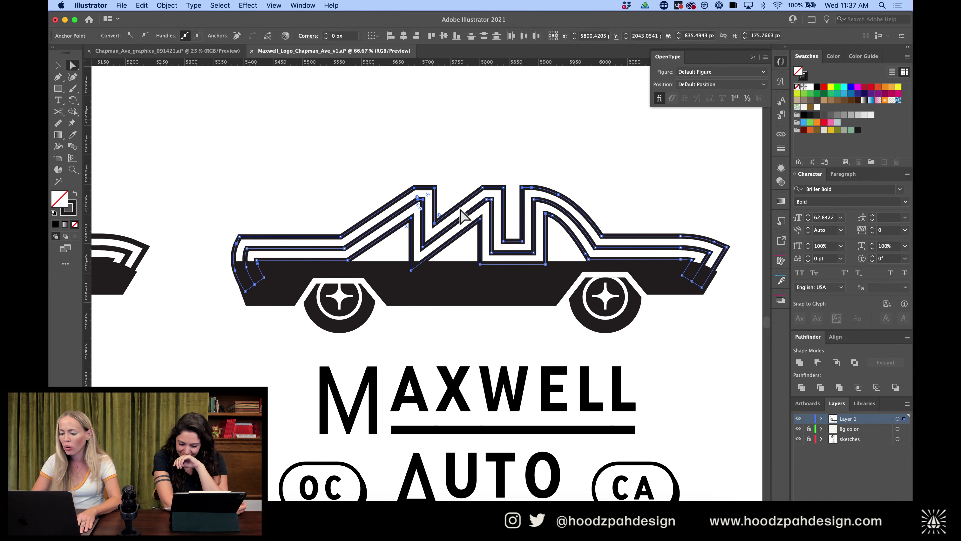
key(v)
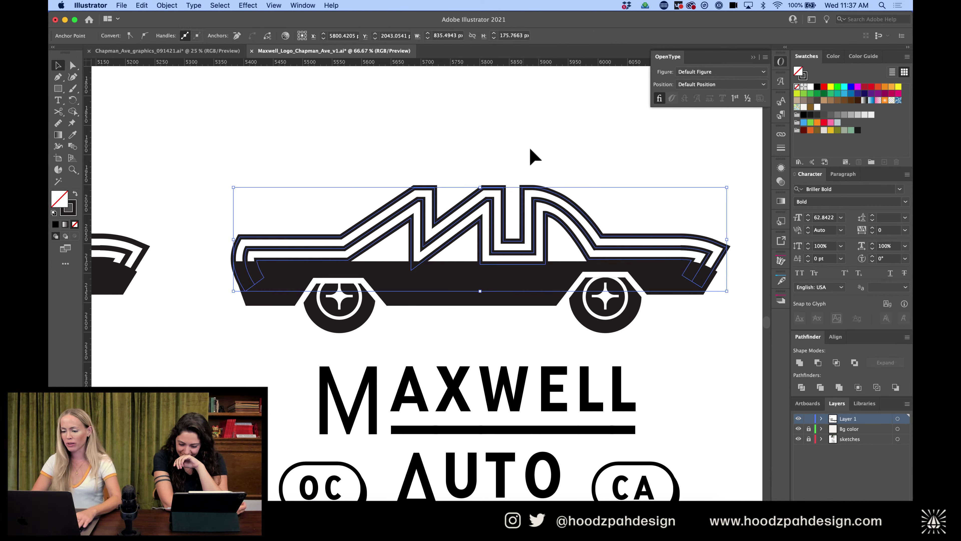
click(353, 258)
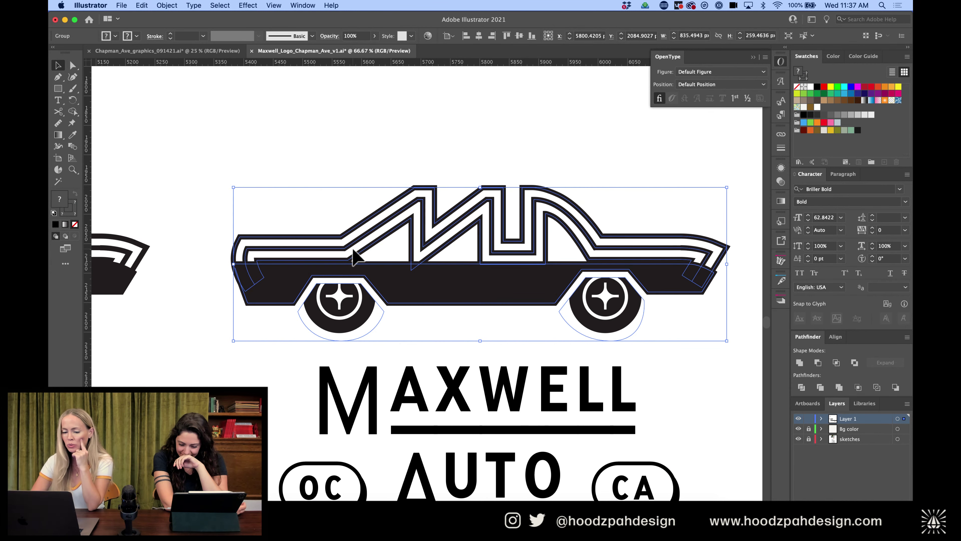
key(a)
drag(575, 145, 371, 228)
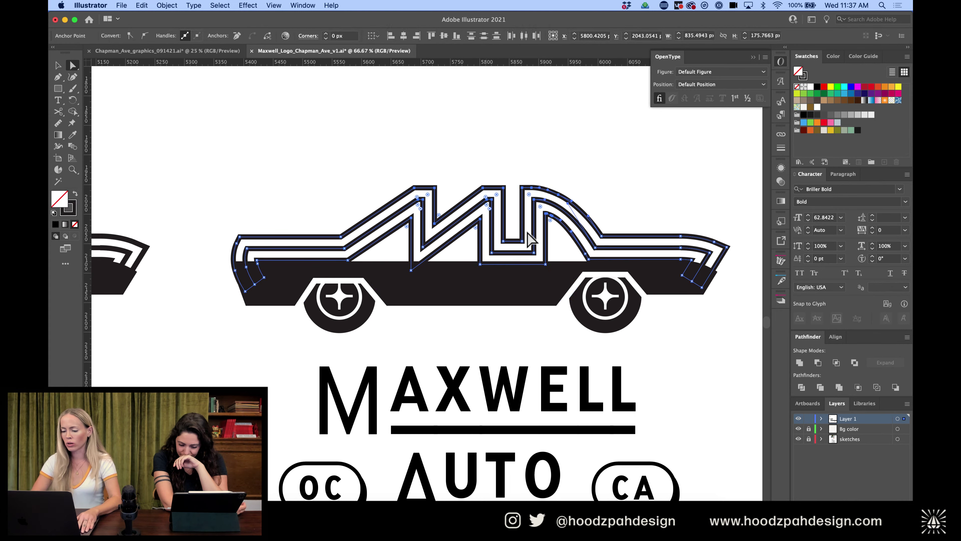
scroll(537, 237, down, 5)
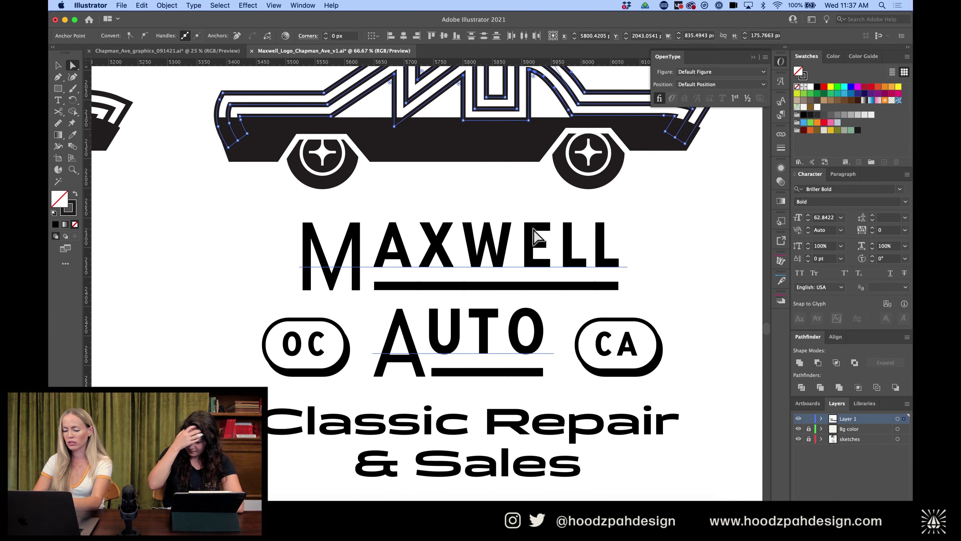
scroll(537, 236, up, 2)
scroll(538, 237, up, 4)
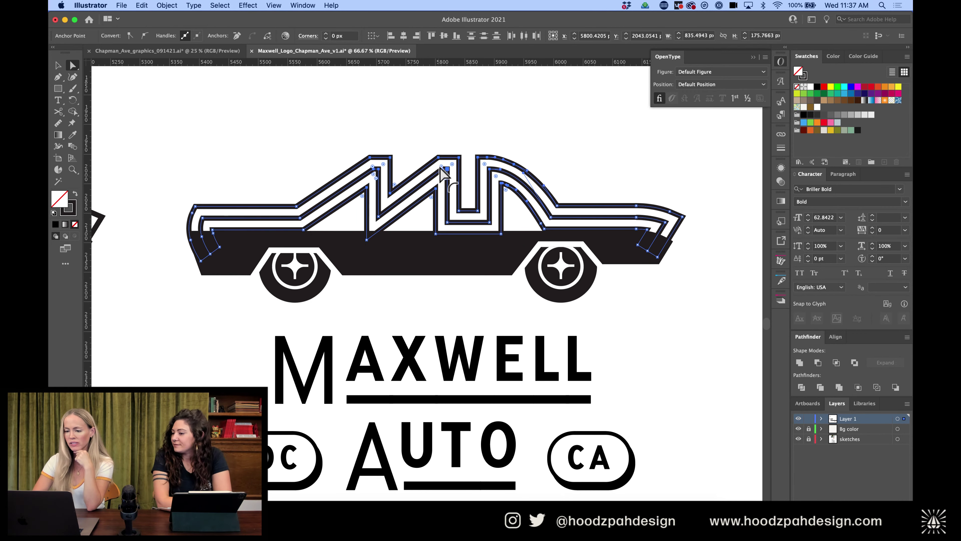
double_click(325, 34)
click(326, 33)
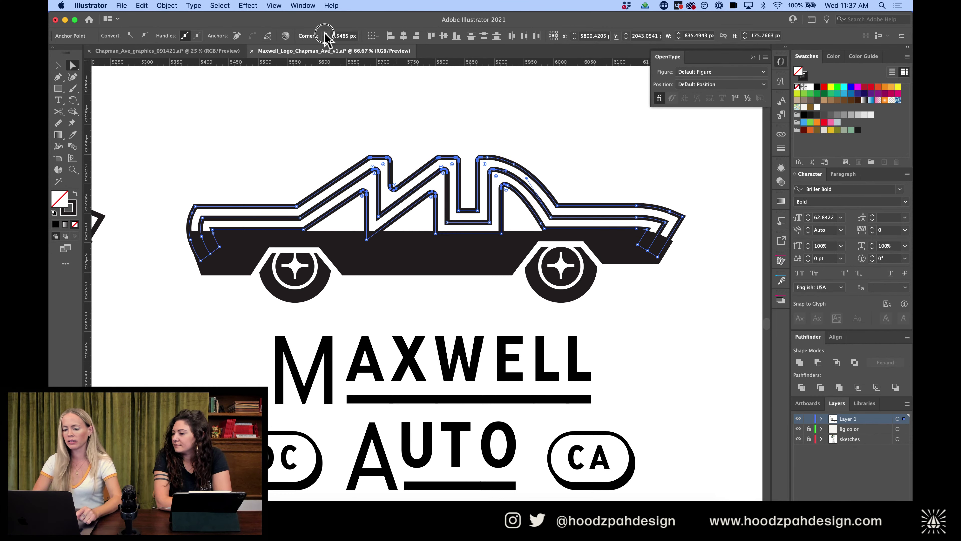
click(501, 140)
key(super+minus)
key(super+minus)
key(super+minus)
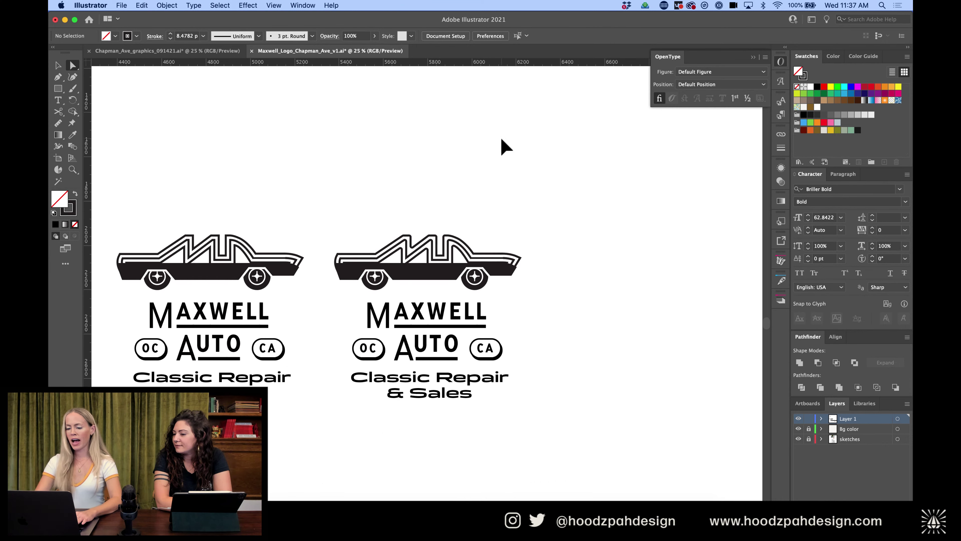
Reduce the corner radius of the two pointed window peaks on the innermost roof line to about 1 px
key(super+plus)
key(super+plus)
key(super+plus)
key(super+plus)
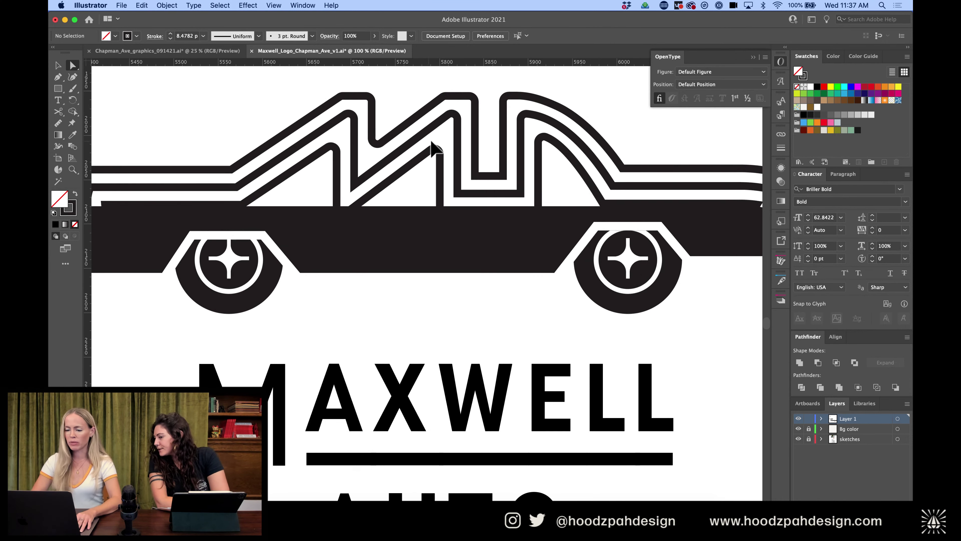
click(441, 154)
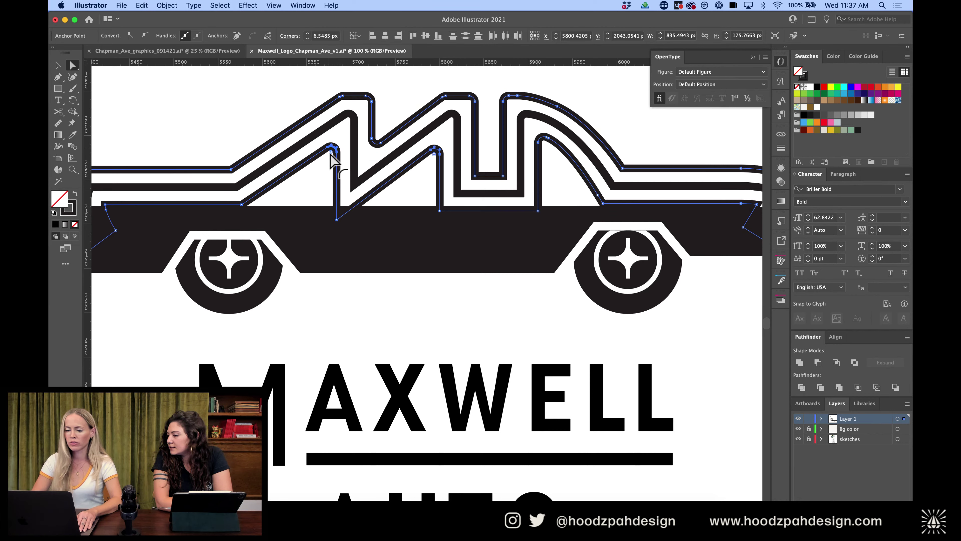
mouse_move(332, 153)
mouse_down()
mouse_move(349, 150)
mouse_move(341, 146)
mouse_up()
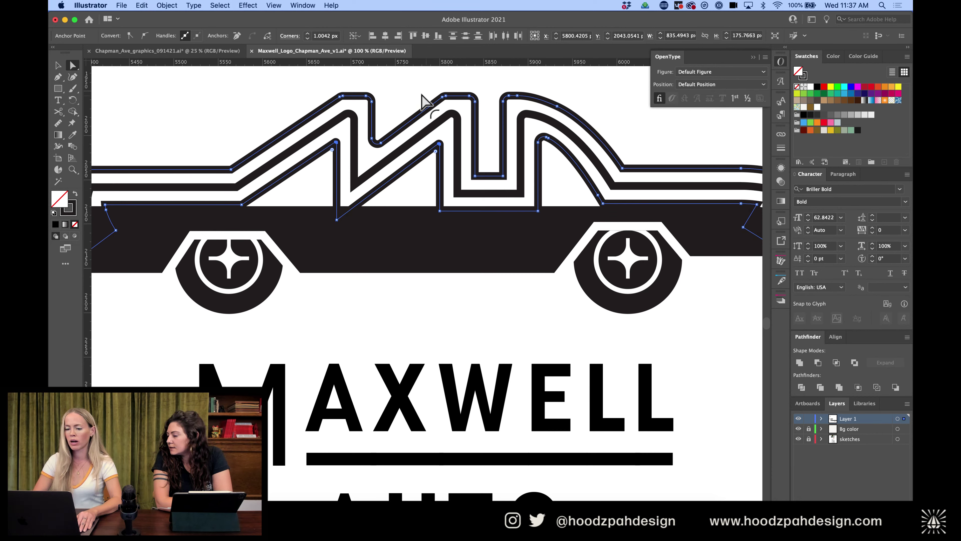
click(437, 113)
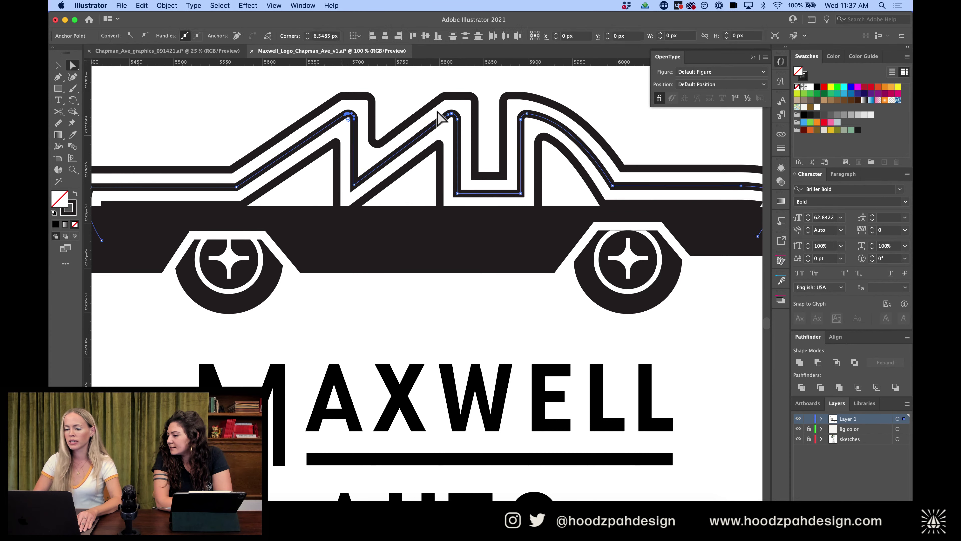
click(454, 126)
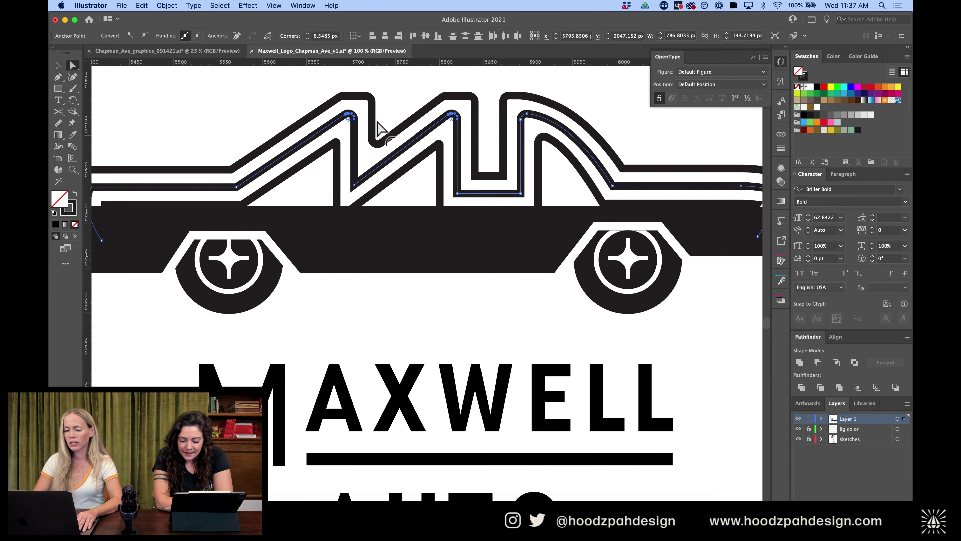
click(437, 90)
scroll(439, 90, down, 3)
scroll(439, 90, up, 1)
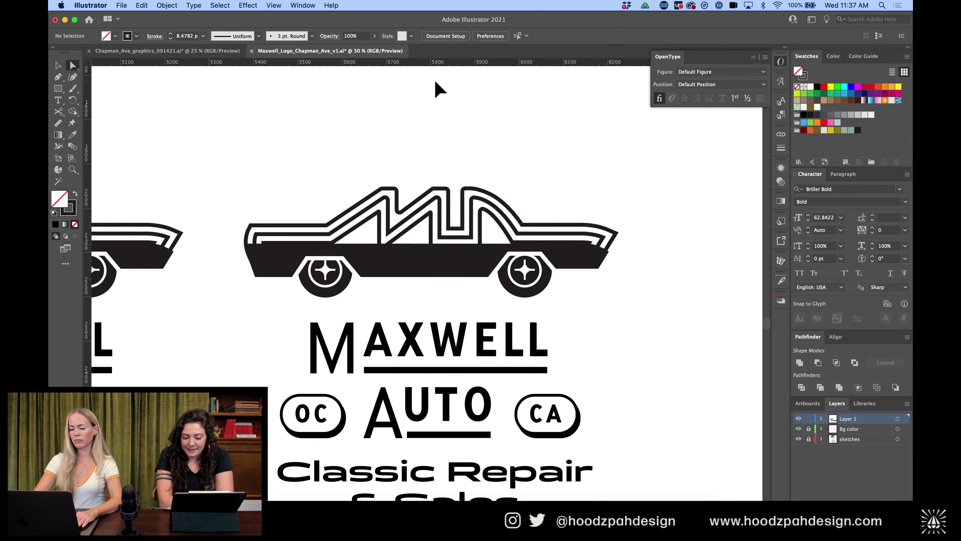
Increase the radius of the left corners on the outer outline's two roof peaks to about 19.7 px
scroll(439, 90, up, 2)
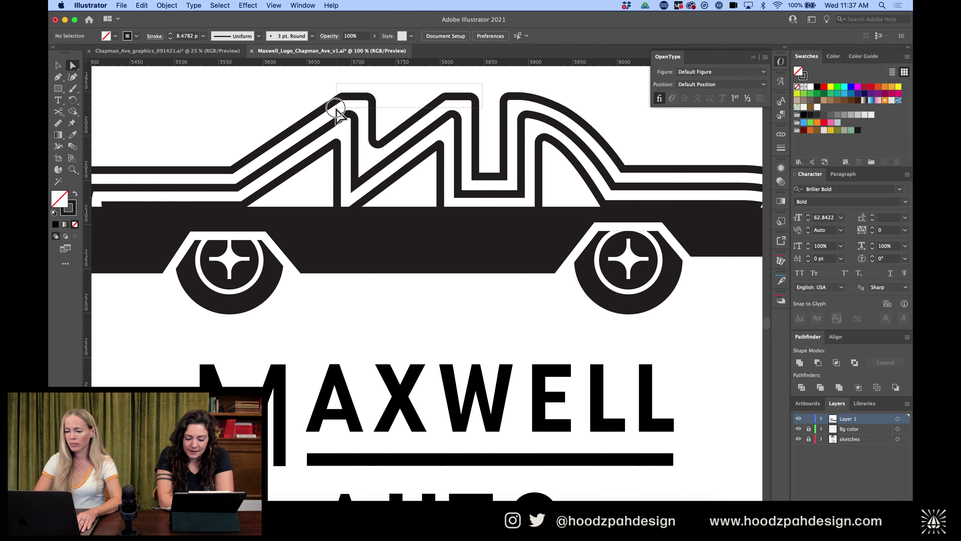
drag(336, 110, 439, 110)
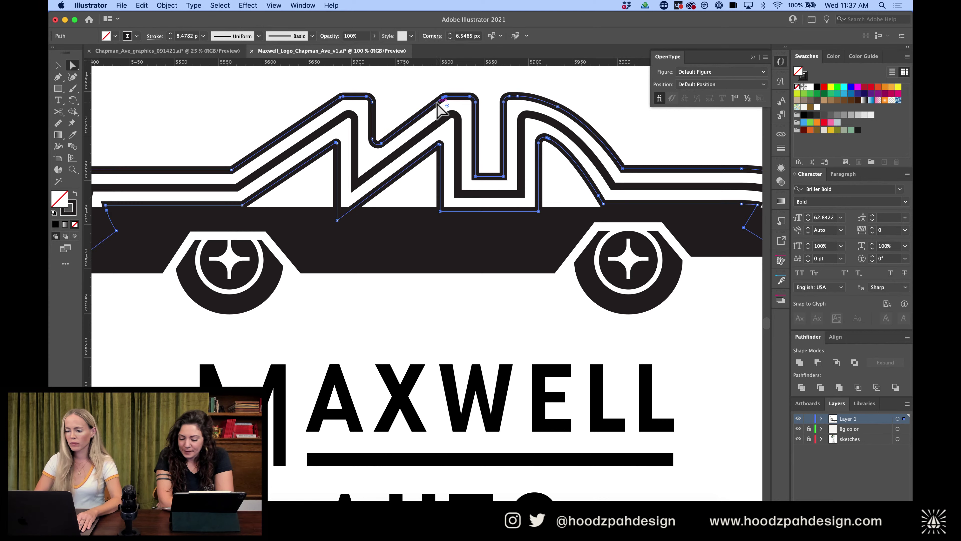
click(438, 103)
drag(342, 106, 358, 146)
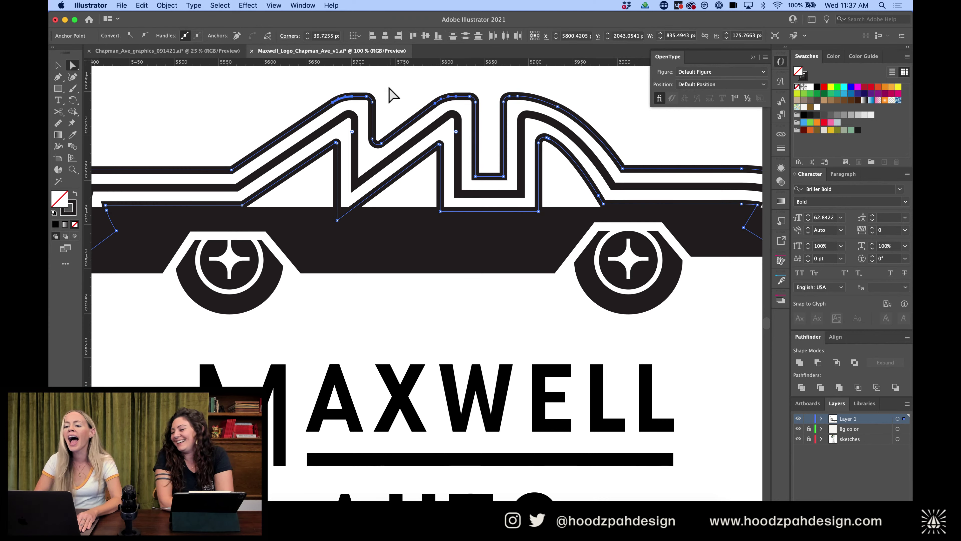
Round the right corners of the outer outline's two roof peaks to a radius of about 13.9 px
click(371, 99)
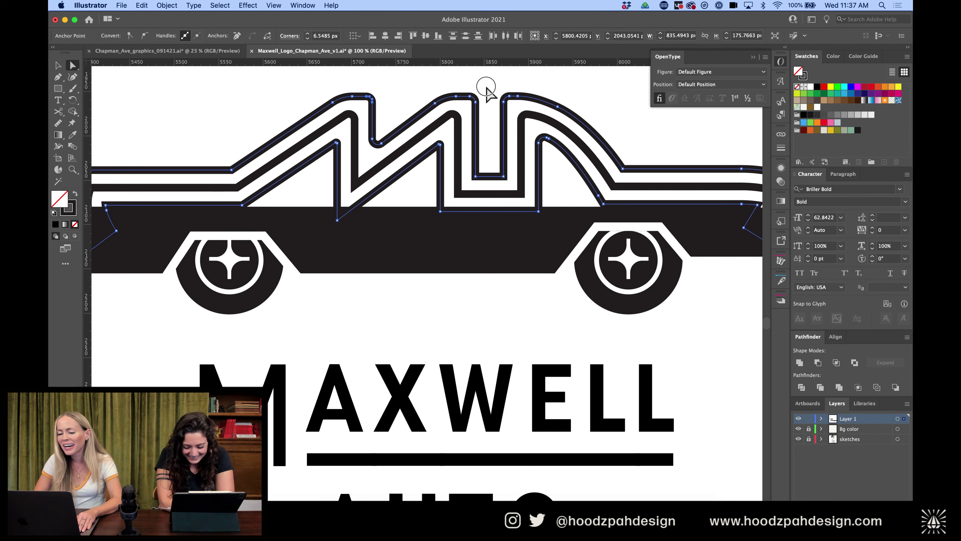
mouse_move(468, 103)
mouse_down()
mouse_move(463, 113)
mouse_move(468, 103)
mouse_up()
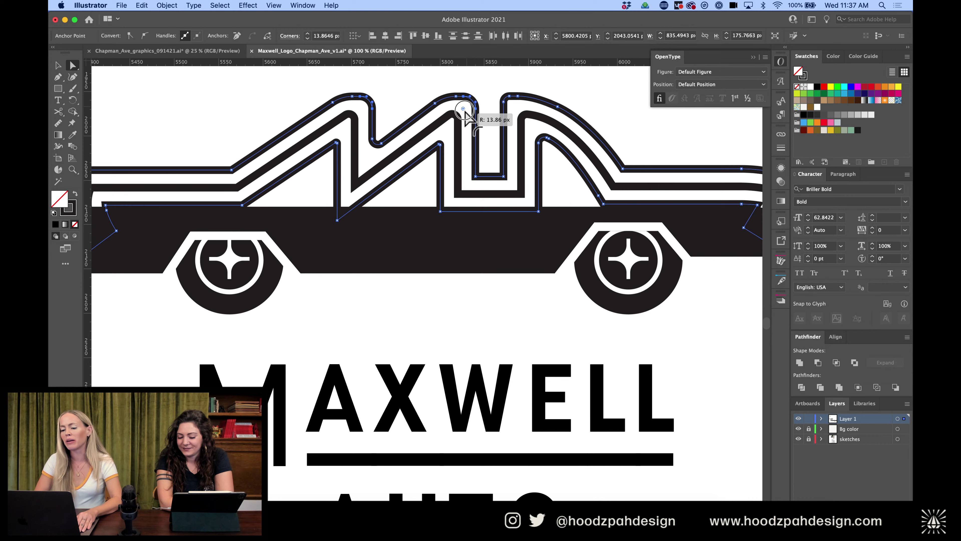
click(489, 99)
key(super+minus)
key(super+minus)
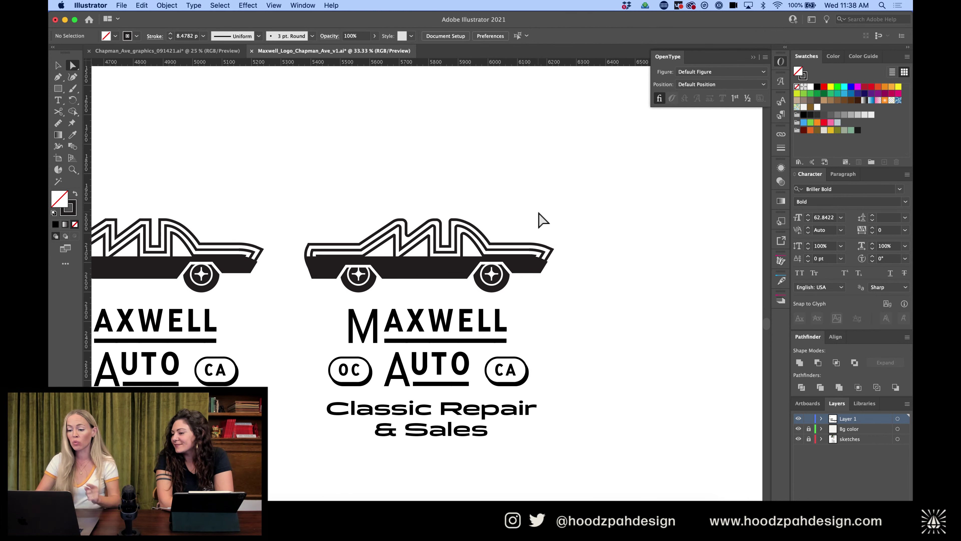
Increase the radius of the outer outline's corner at the front of the rear roof curve to about 12.2 px
key(super+equal)
key(super+equal)
scroll(541, 219, up, 3)
scroll(542, 220, right, 2)
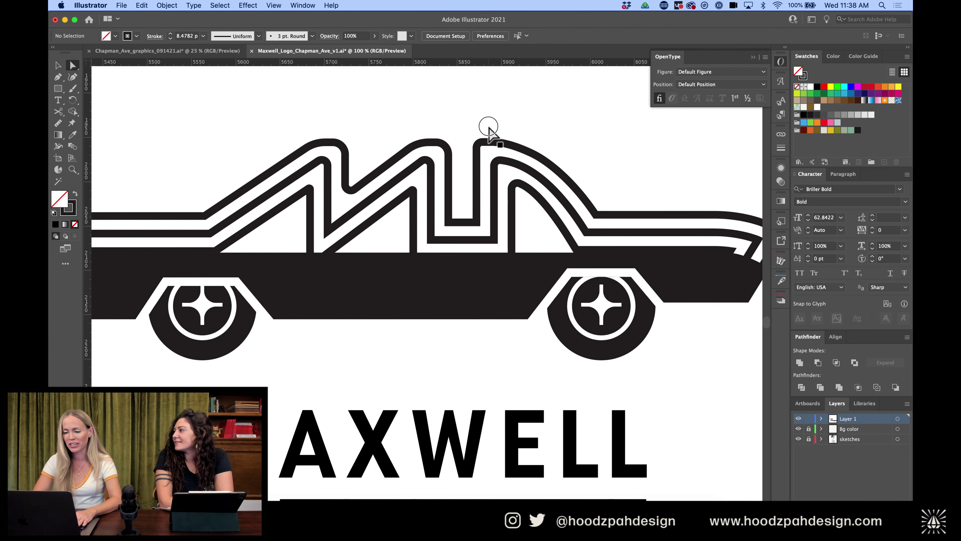
click(478, 145)
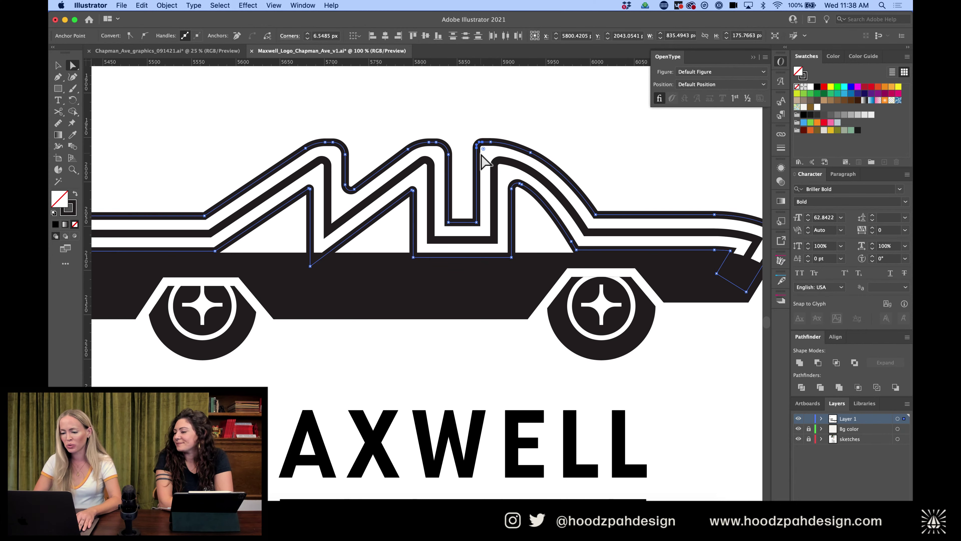
drag(484, 148, 489, 154)
click(512, 125)
key(super+minus)
key(super+minus)
key(super+minus)
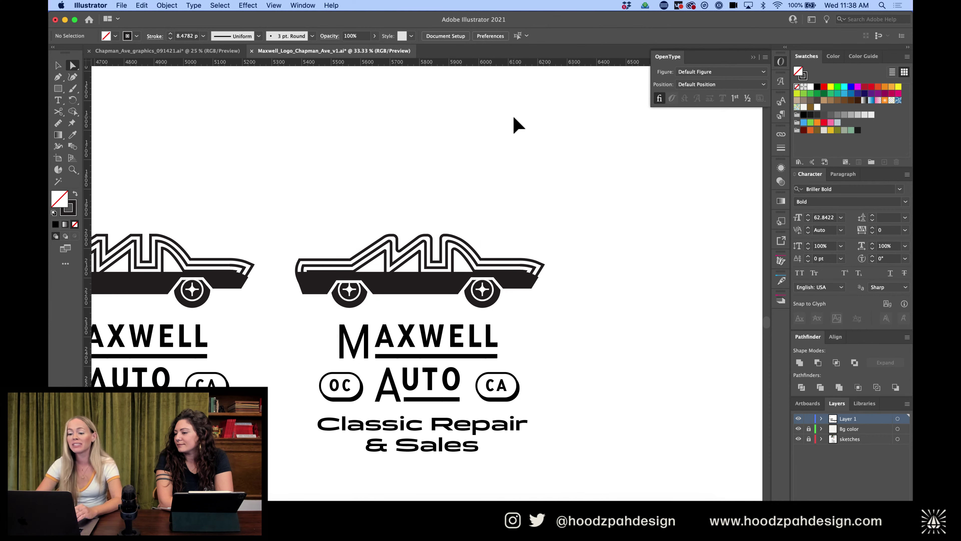
Sharpen the V-shaped notch between the outer outline's two roof peaks to a corner radius of about 0.88 px
key(super+equal)
key(super+equal)
key(super+equal)
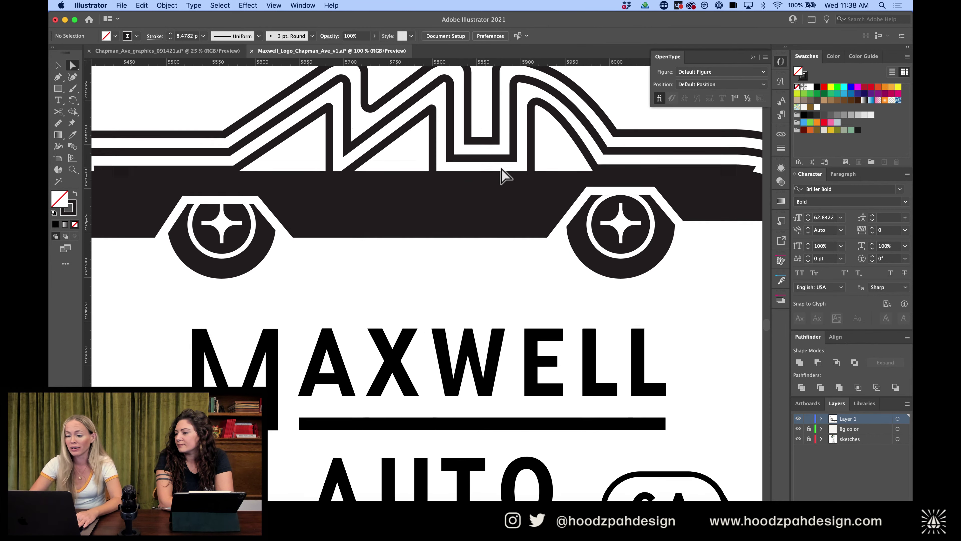
click(359, 210)
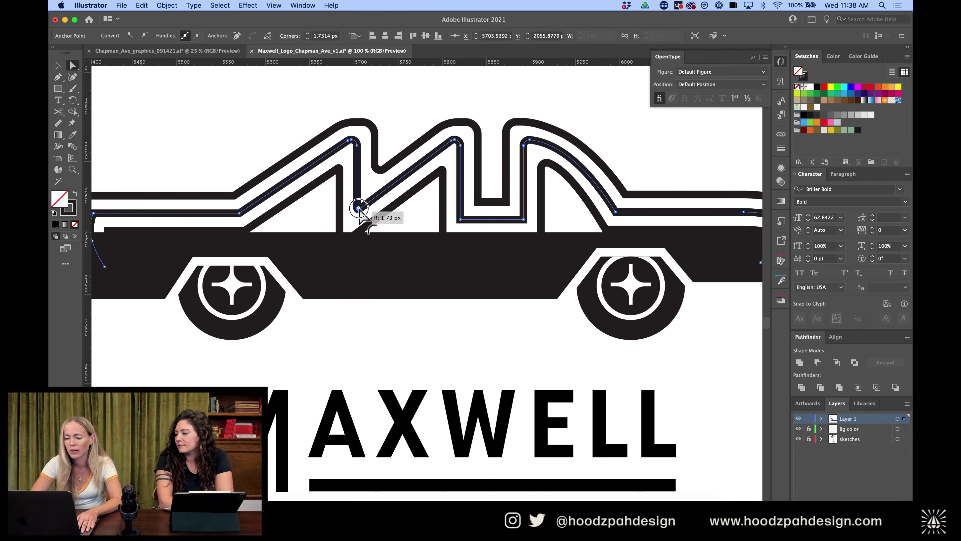
shift+click(379, 163)
drag(384, 158, 376, 174)
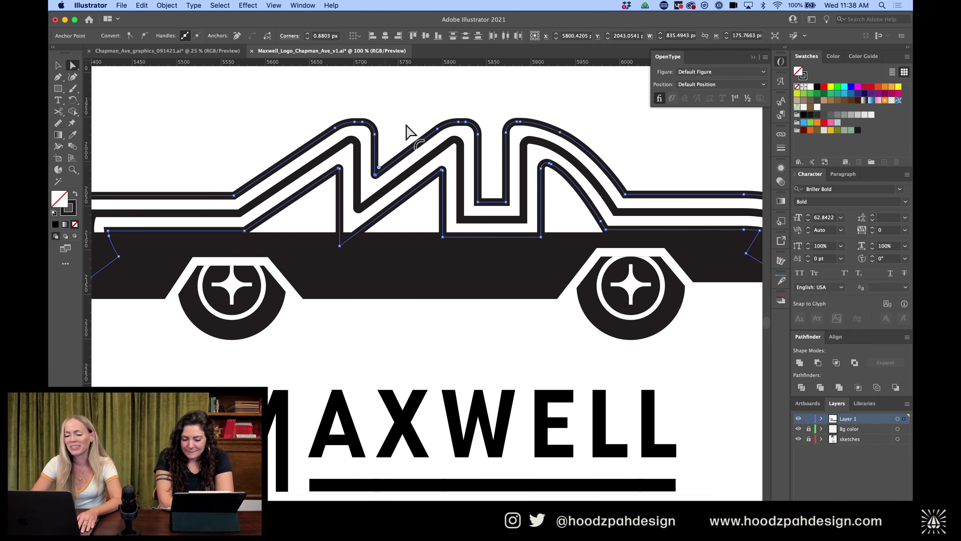
click(406, 125)
key(super+minus)
key(super+minus)
key(super+minus)
key(super+minus)
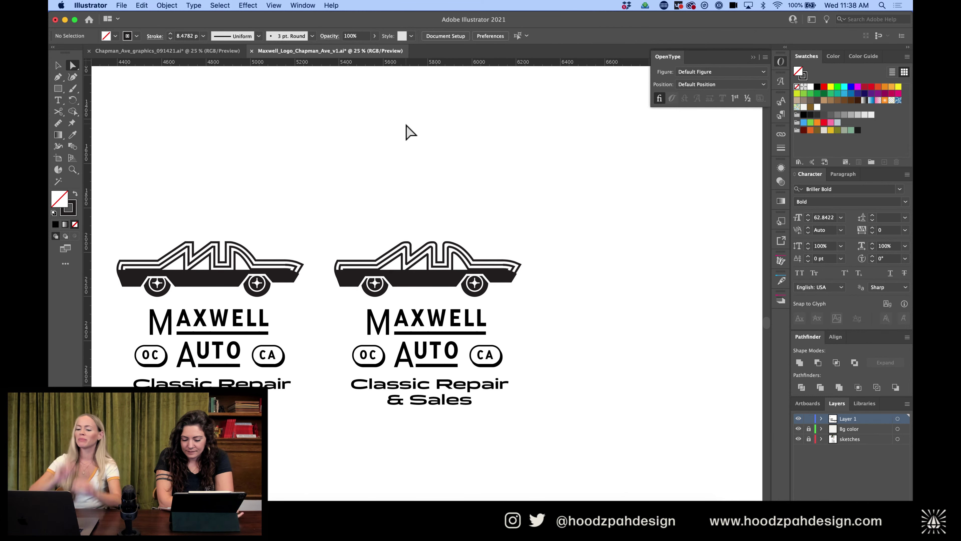
Increase the radius of the right corner on the outer outline's second roof peak to about 20.7 px
scroll(433, 177, down, 1)
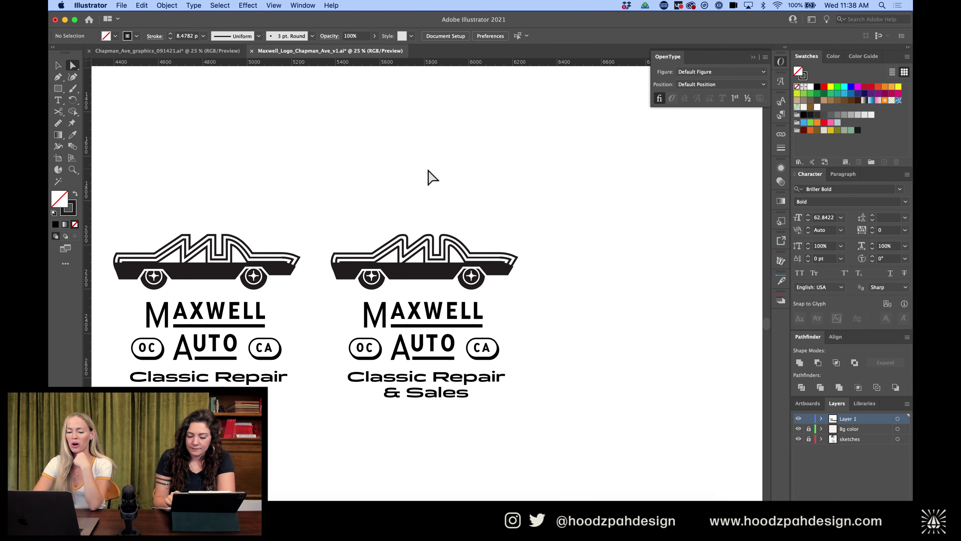
scroll(428, 169, left, 5)
key(super+equal)
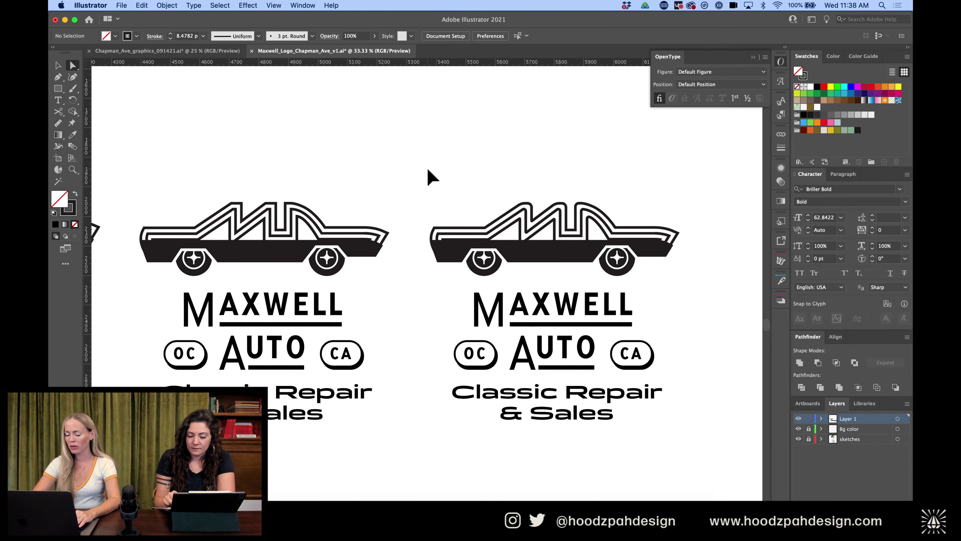
scroll(427, 168, right, 2)
key(super+equal)
key(super+equal)
key(super+equal)
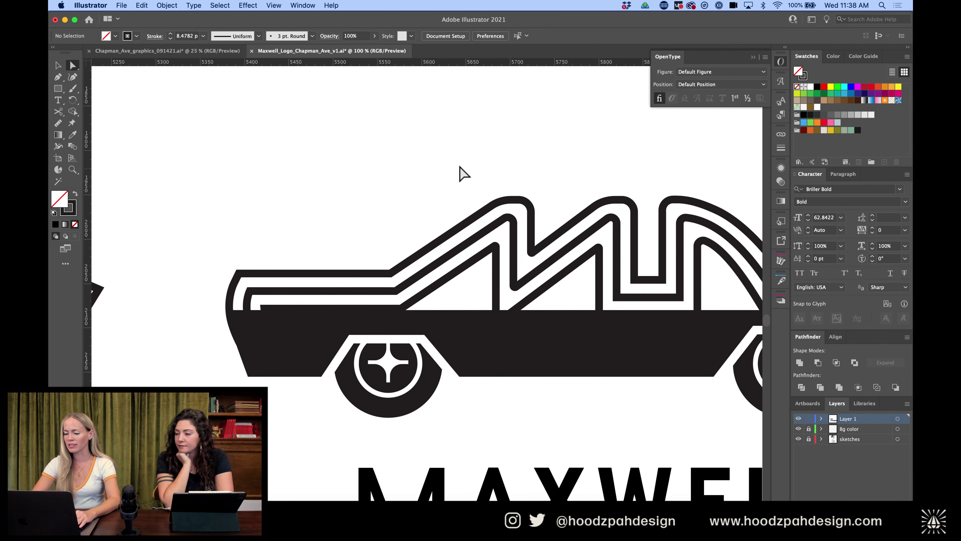
click(626, 207)
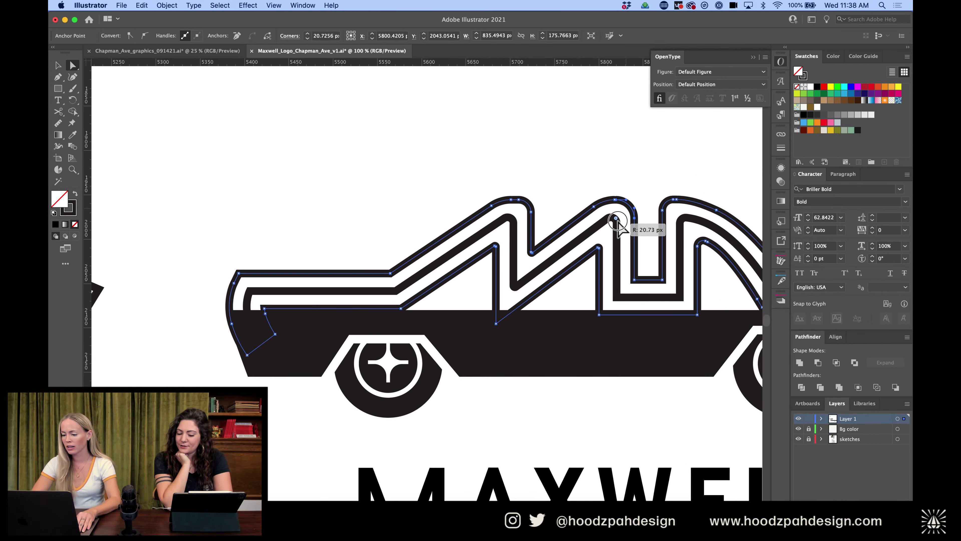
click(635, 189)
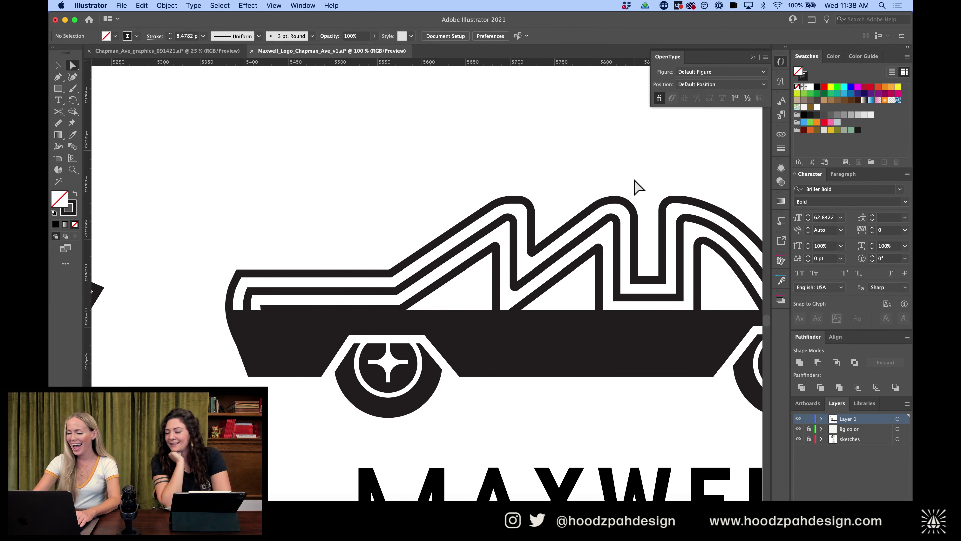
key(super+minus)
key(super+minus)
key(super+minus)
Further round the outer outline's corner where the rear roof curve begins, beside the U-shaped gap
key(super+equal)
key(super+equal)
key(super+equal)
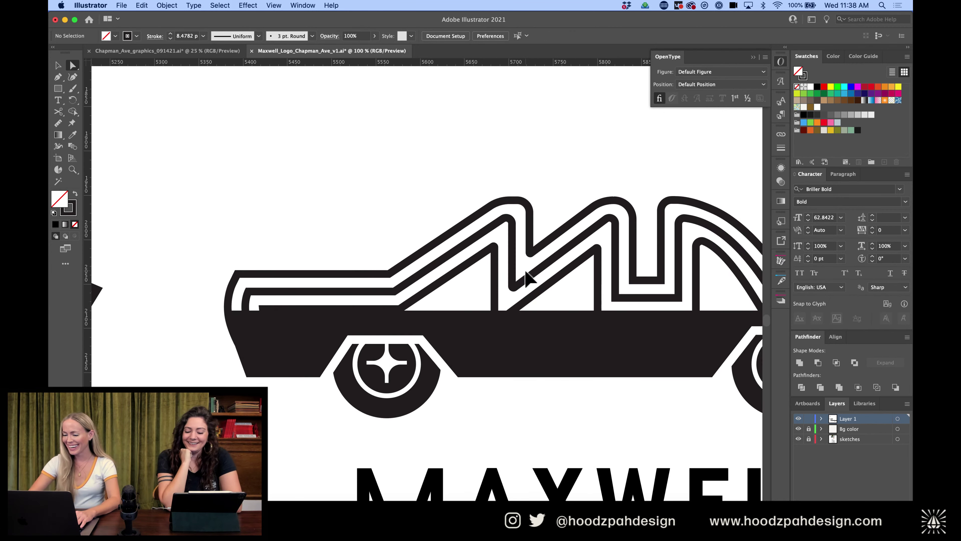
scroll(654, 193, right, 2)
click(625, 227)
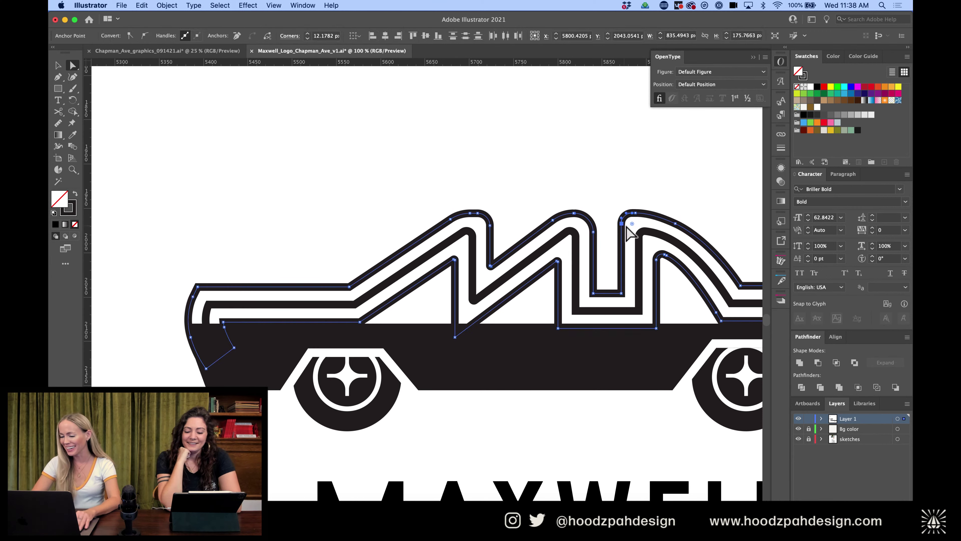
click(644, 202)
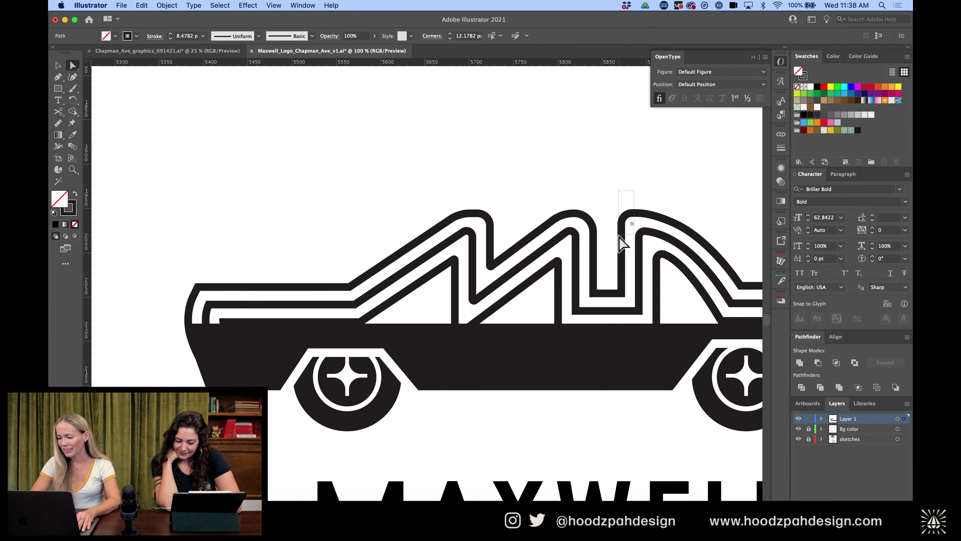
click(625, 227)
click(655, 199)
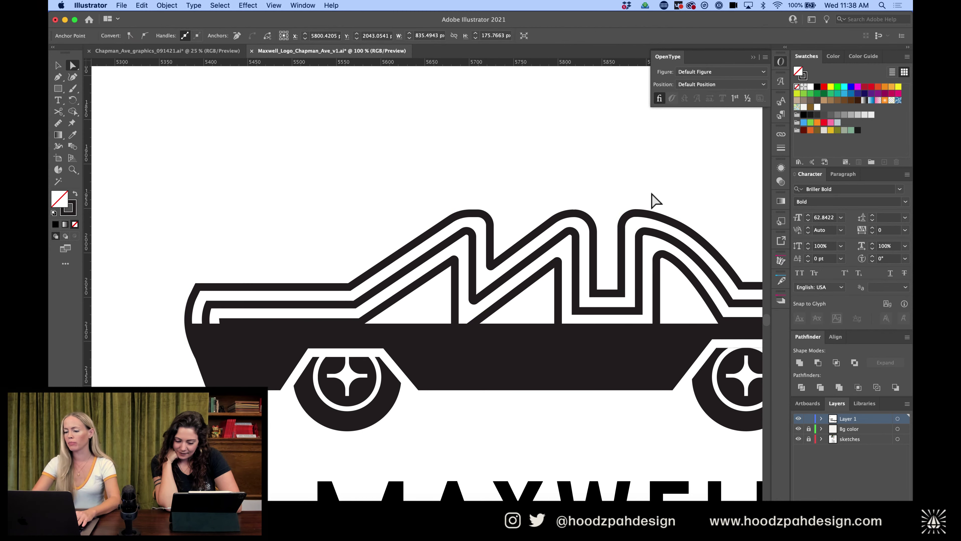
key(super+minus)
key(super+minus)
key(super+minus)
key(super+minus)
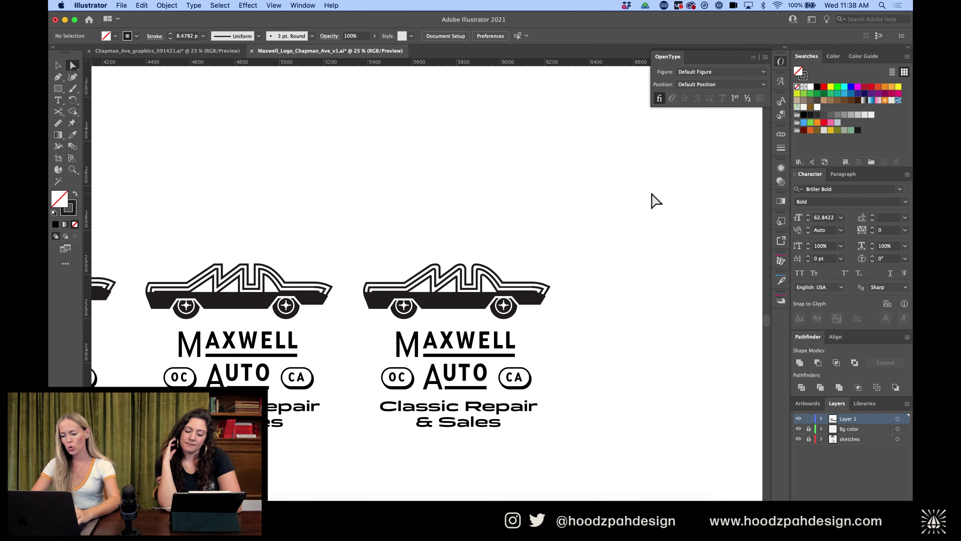
Copy the white four-point star from the rounded car's right wheel and place the copy centred below its Classic Repair & Sales tagline
key(v)
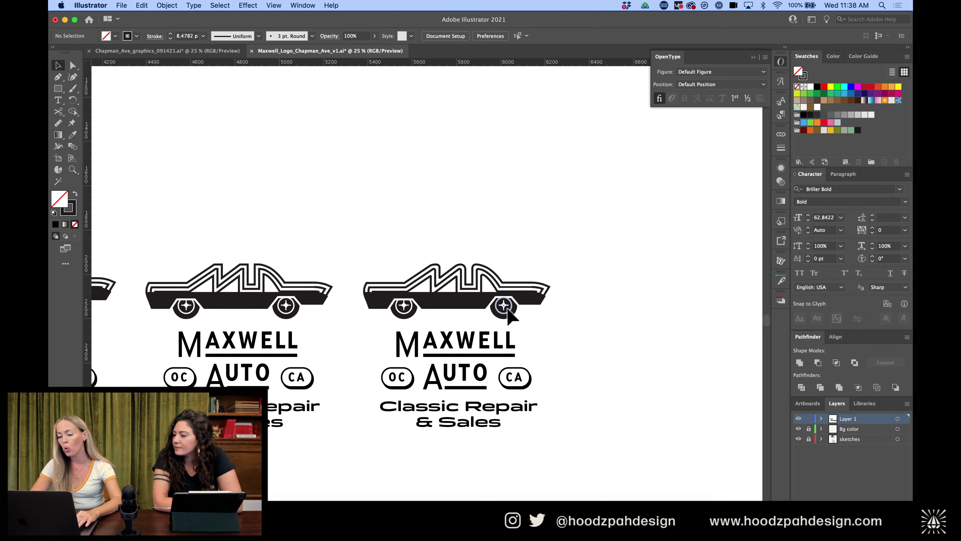
scroll(583, 335, down, 3)
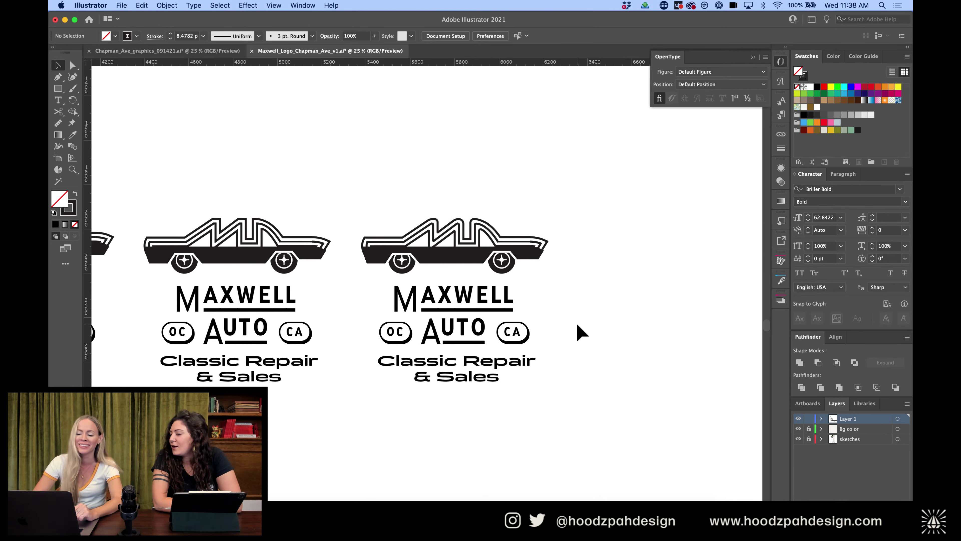
double_click(503, 260)
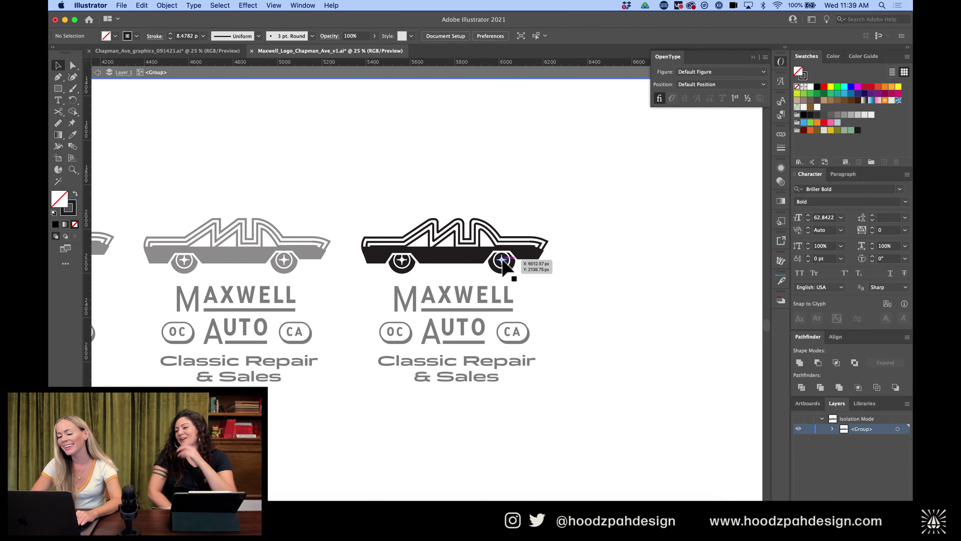
double_click(502, 260)
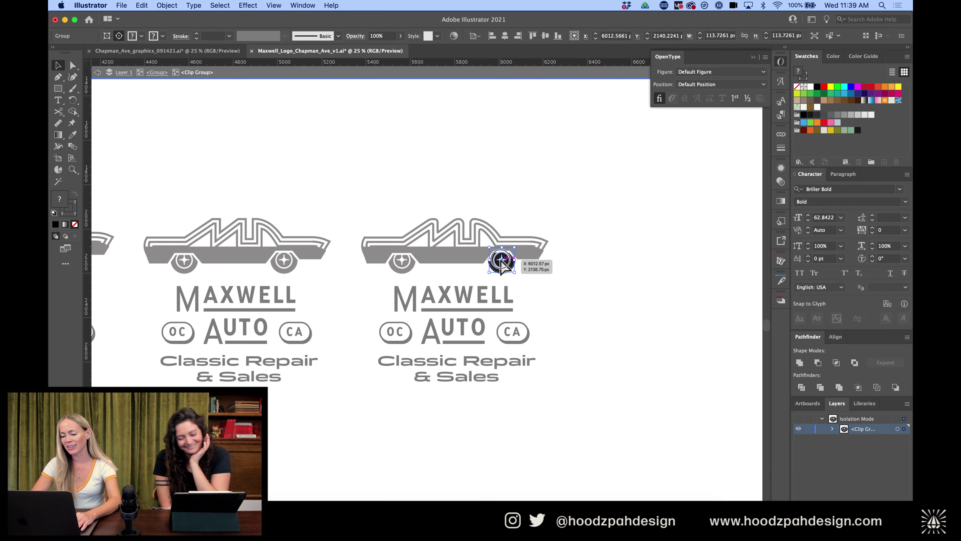
double_click(501, 260)
key(Escape)
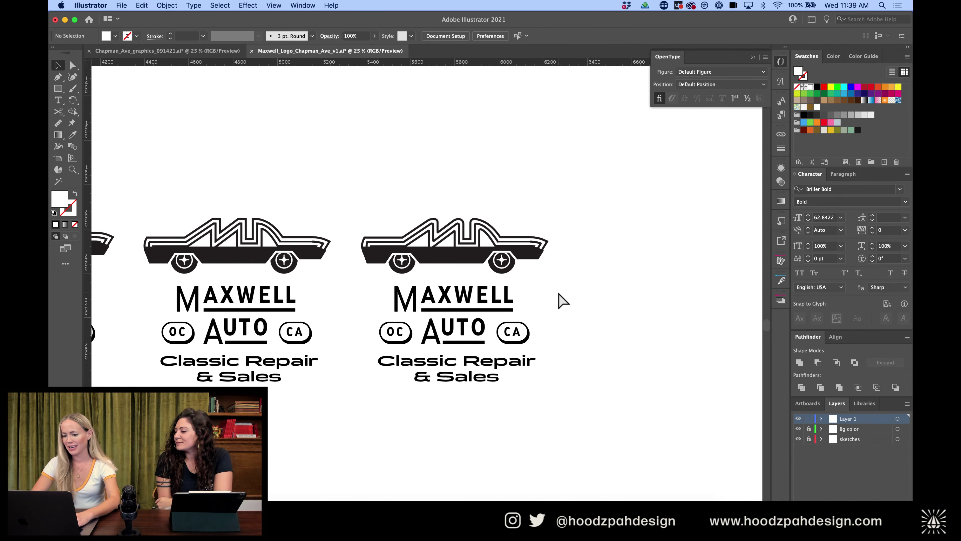
drag(501, 261, 458, 403)
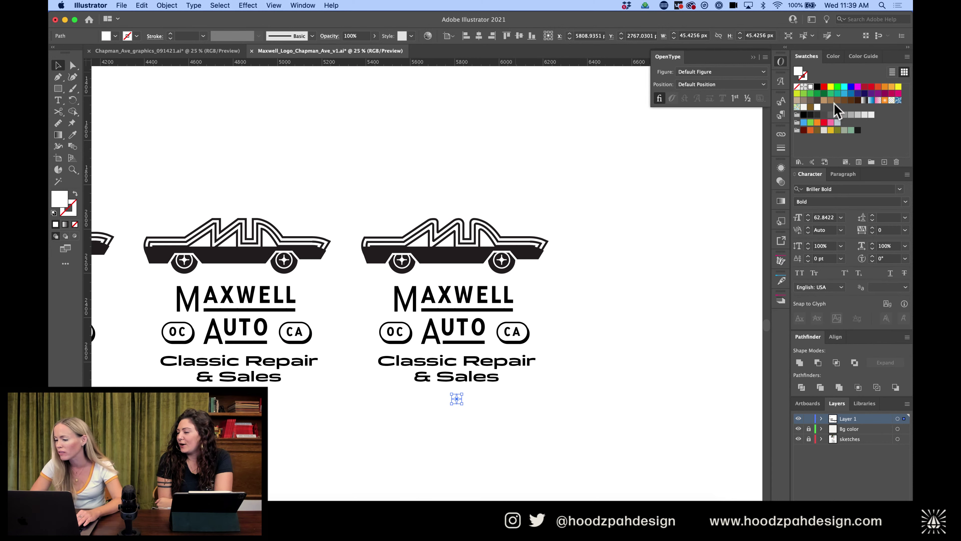
Fill the copied star with black and enlarge it slightly below the tagline
click(817, 87)
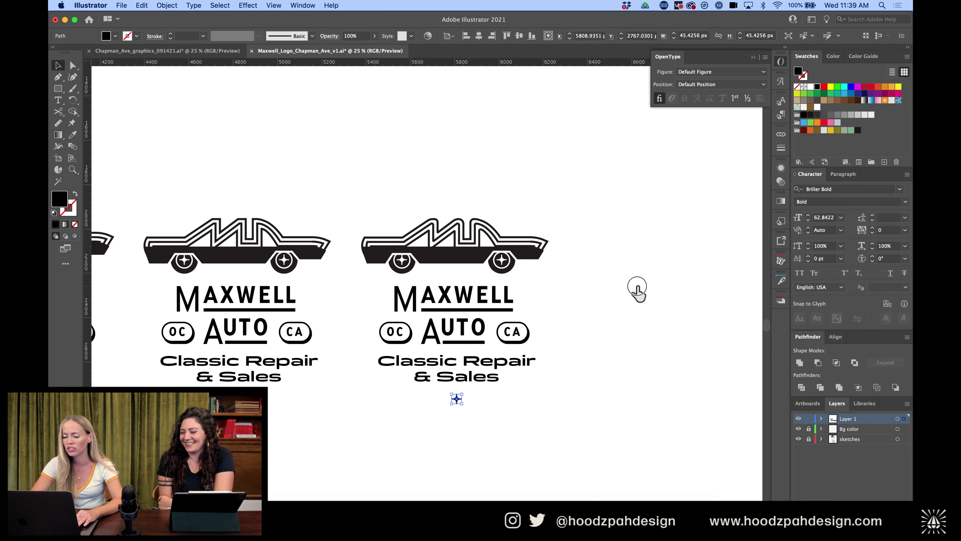
drag(455, 399, 467, 402)
click(516, 410)
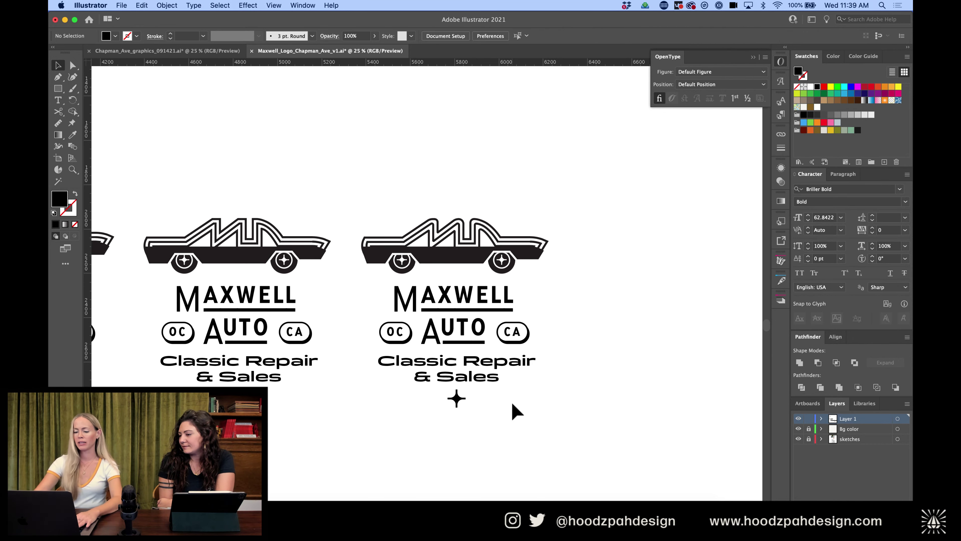
Add the text label "A" above the logo version with the sharp-cornered roofline and two-line tagline
key(super+minus)
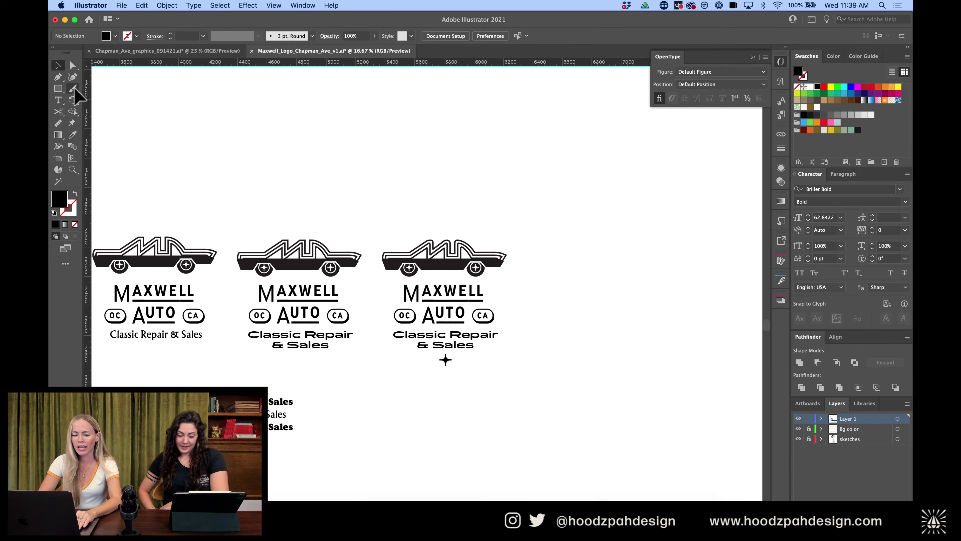
click(58, 100)
click(288, 203)
text(A)
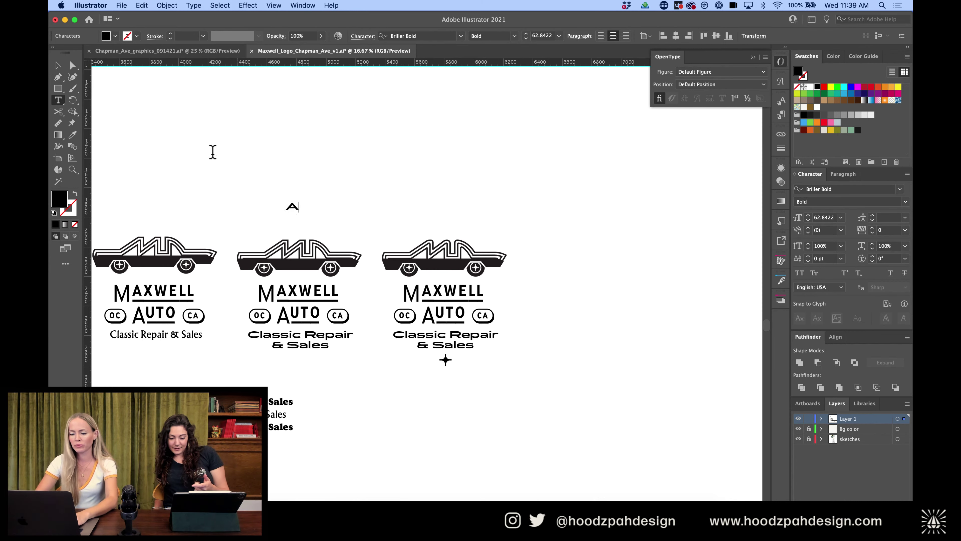
key(Escape)
click(305, 186)
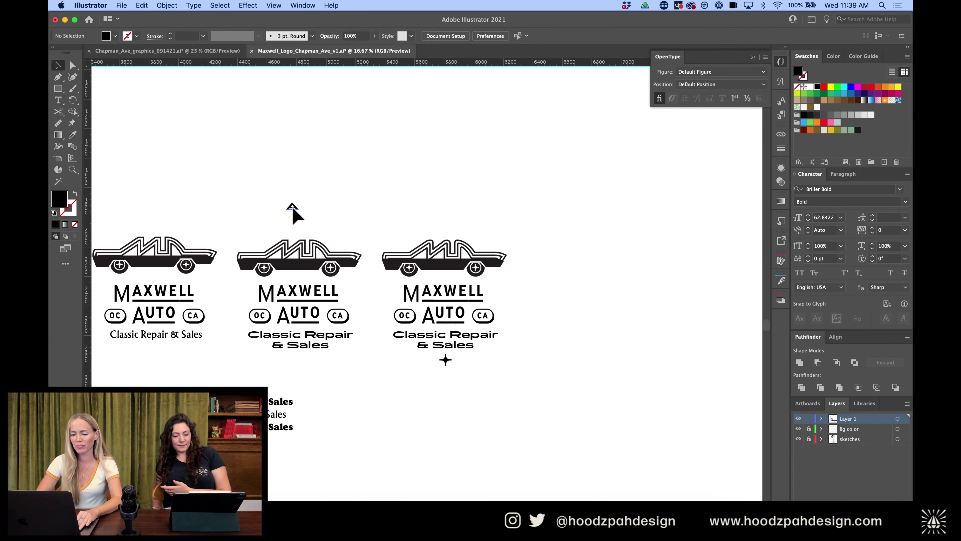
Duplicate the A label above the rounded-roofline logo version and change its text to "B"
drag(292, 206, 444, 213)
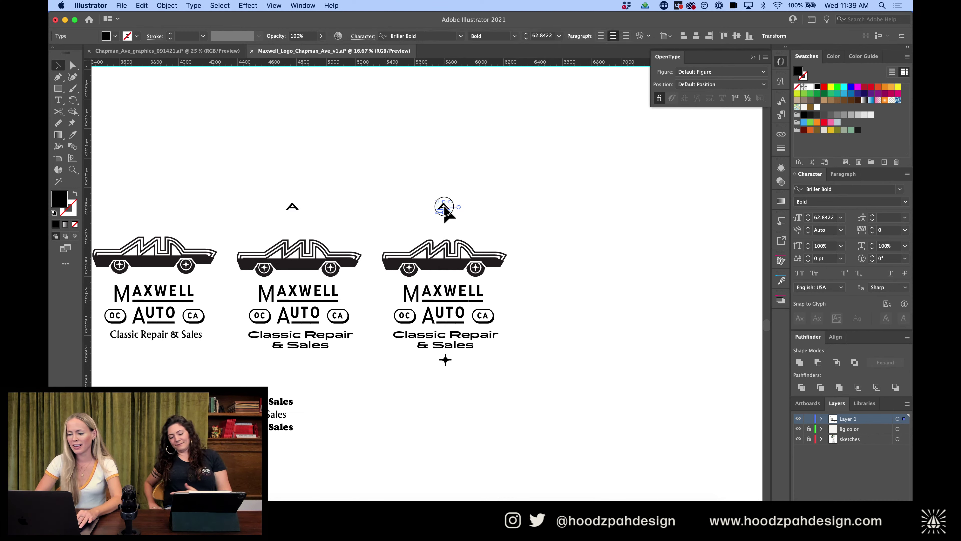
double_click(447, 206)
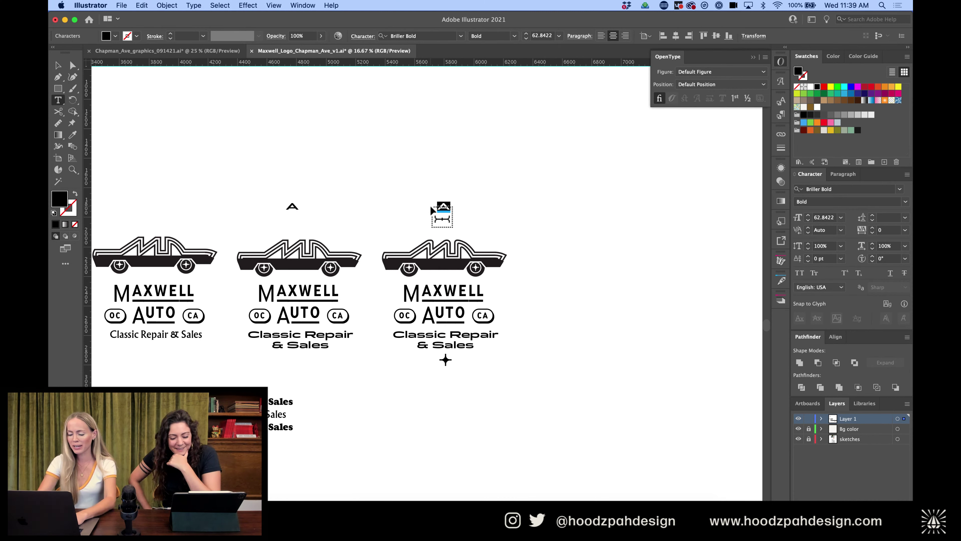
text(B)
click(58, 65)
click(366, 144)
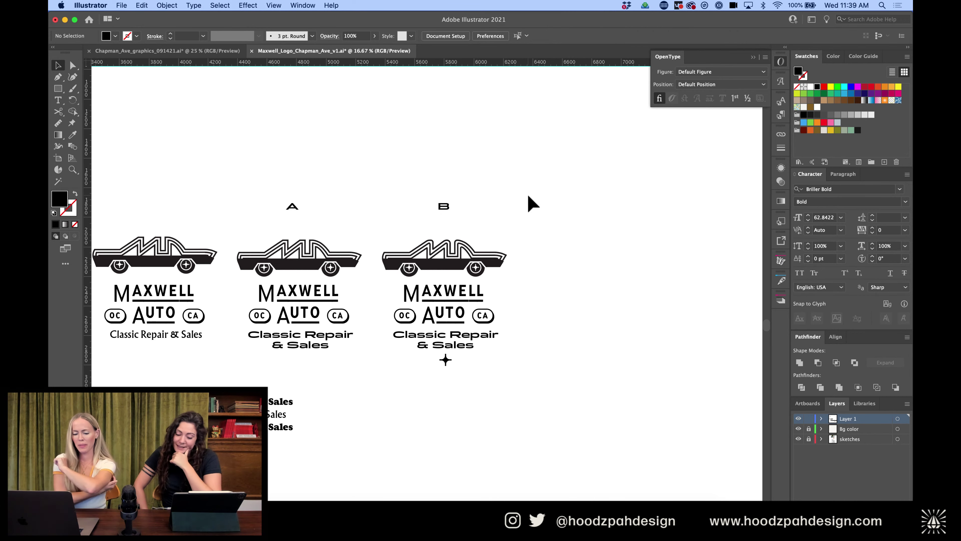
Move the block of Classic Repair & Sales font samples straight down, farther away from the logos
scroll(532, 203, left, 2)
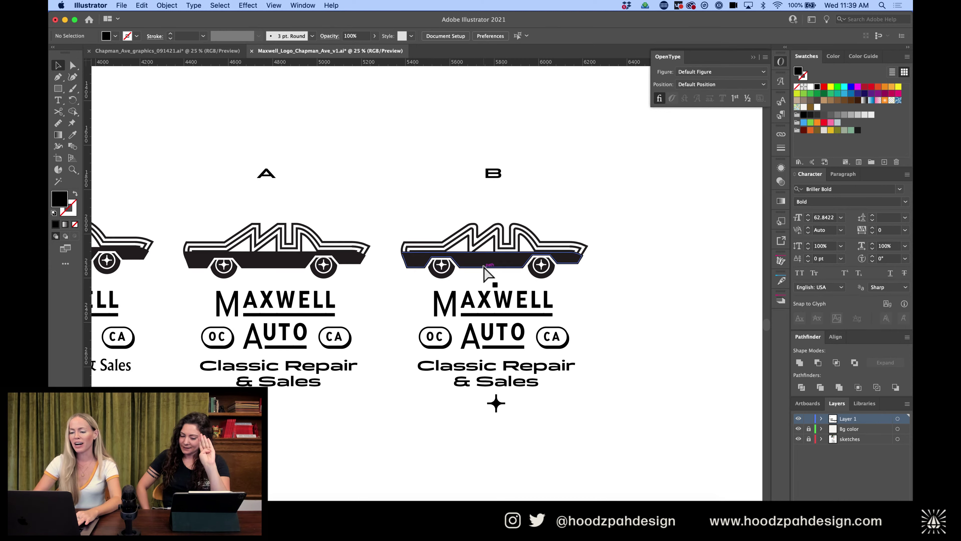
scroll(484, 269, down, 3)
scroll(484, 269, left, 3)
click(300, 411)
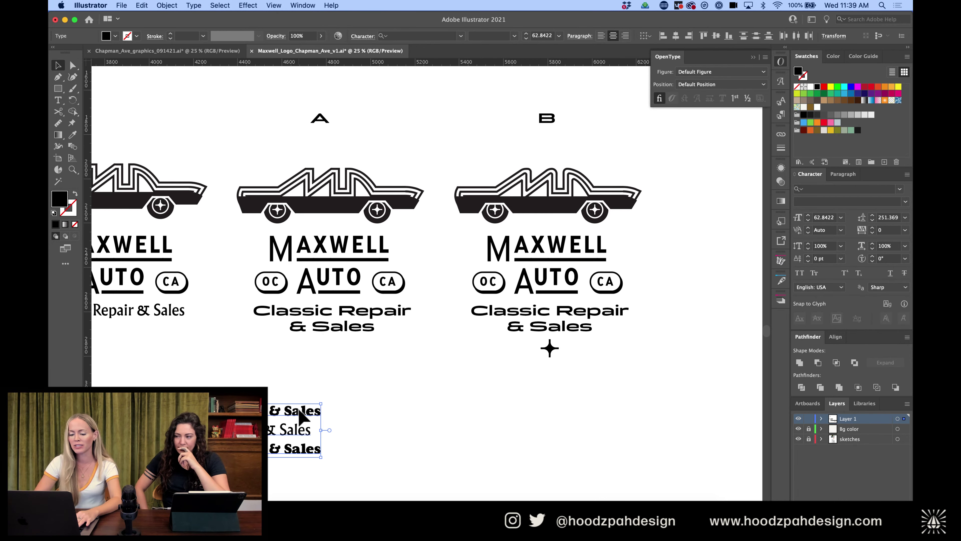
drag(298, 414, 299, 461)
click(360, 433)
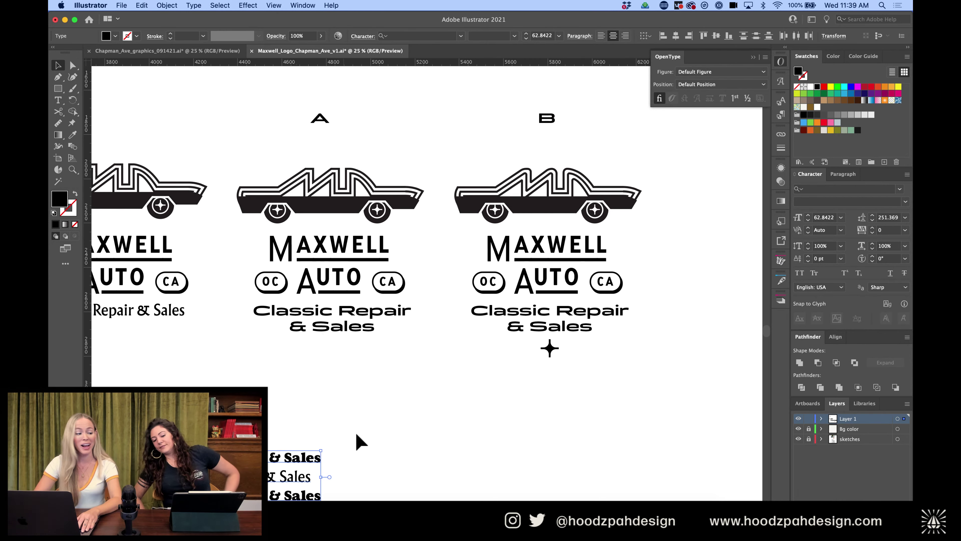
key(super+minus)
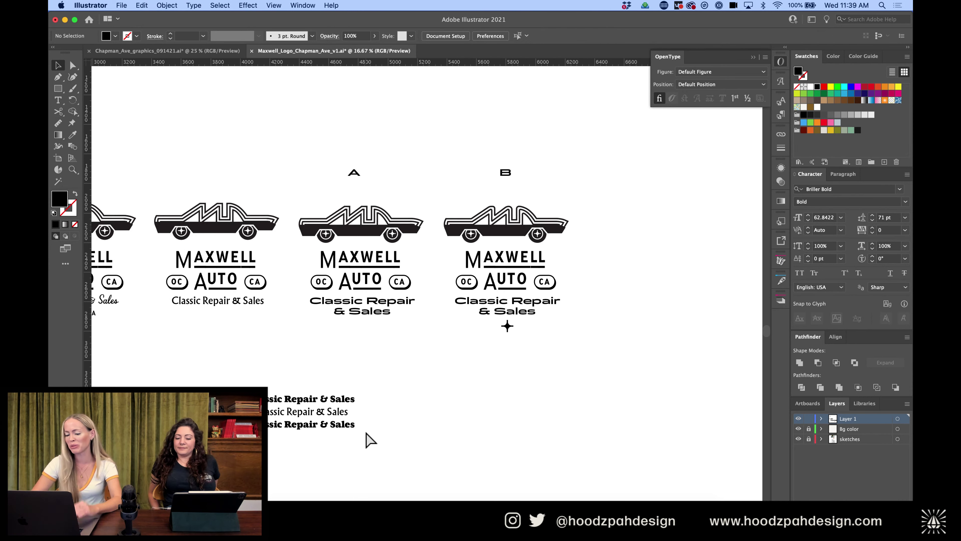
scroll(370, 440, left, 3)
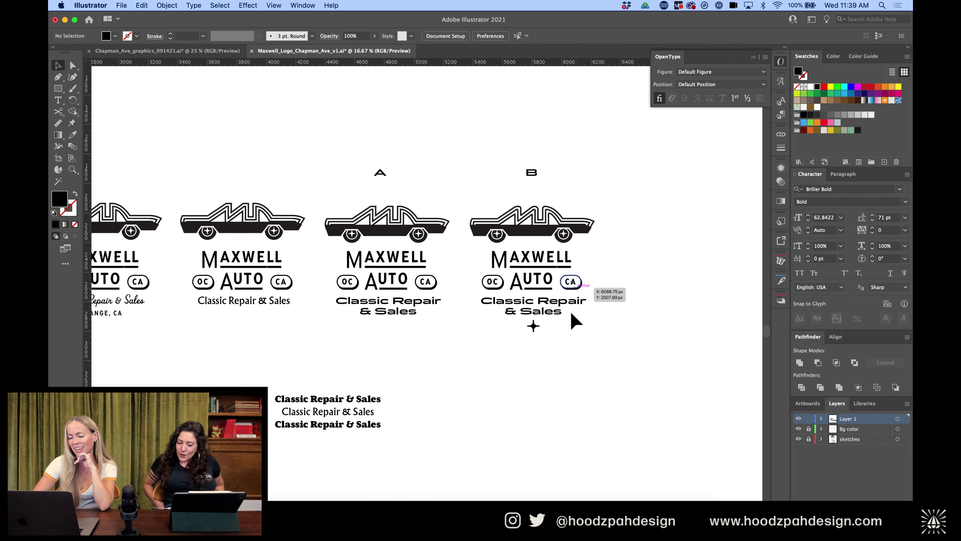
click(533, 326)
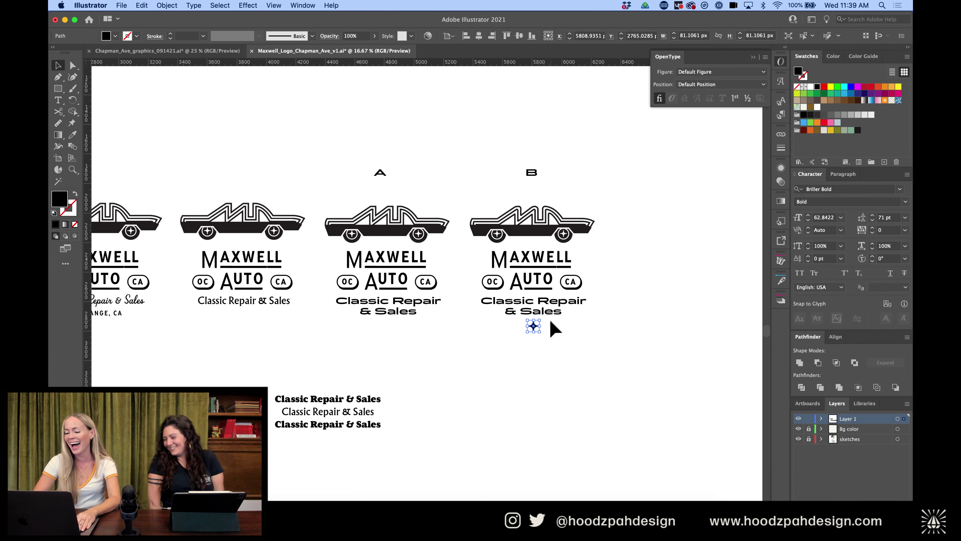
shift+click(553, 311)
click(613, 331)
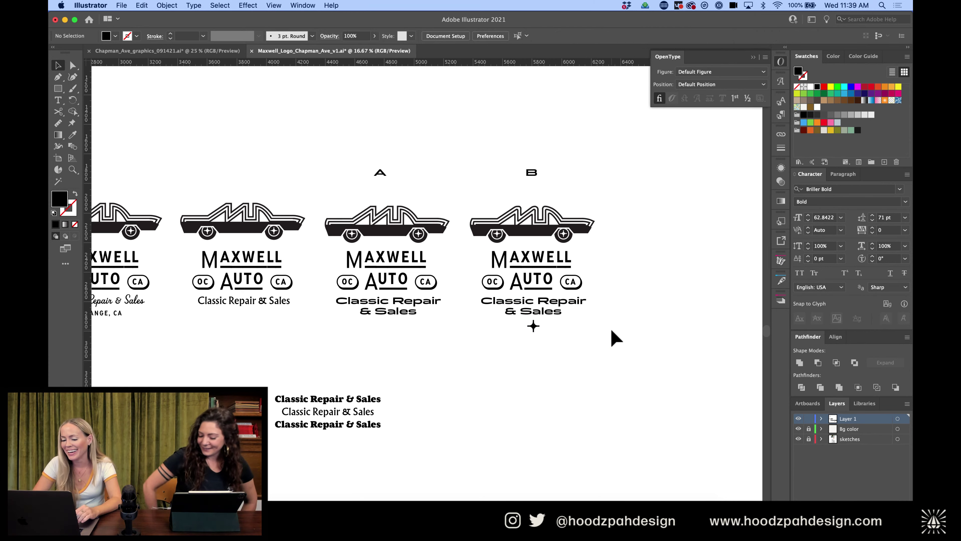
drag(617, 143, 456, 365)
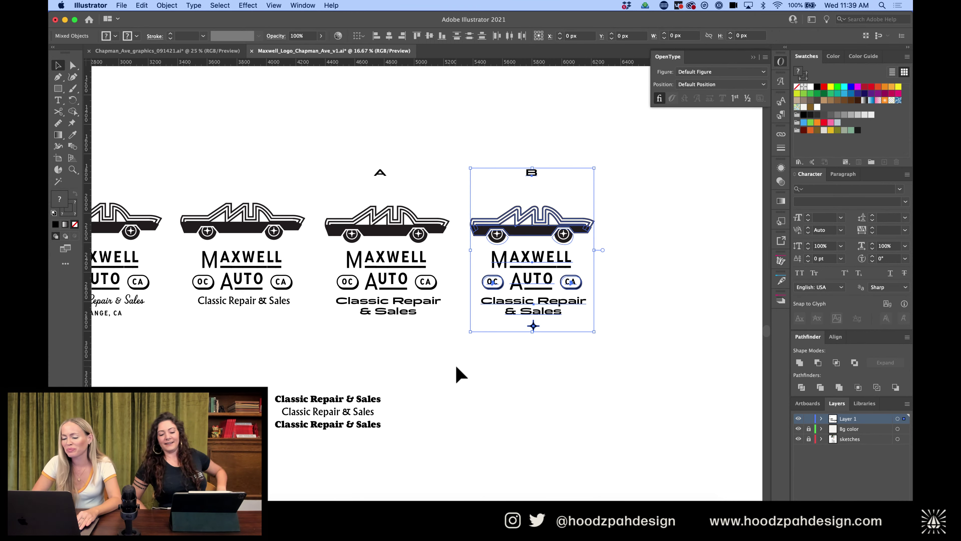
scroll(457, 365, right, 2)
scroll(455, 364, down, 2)
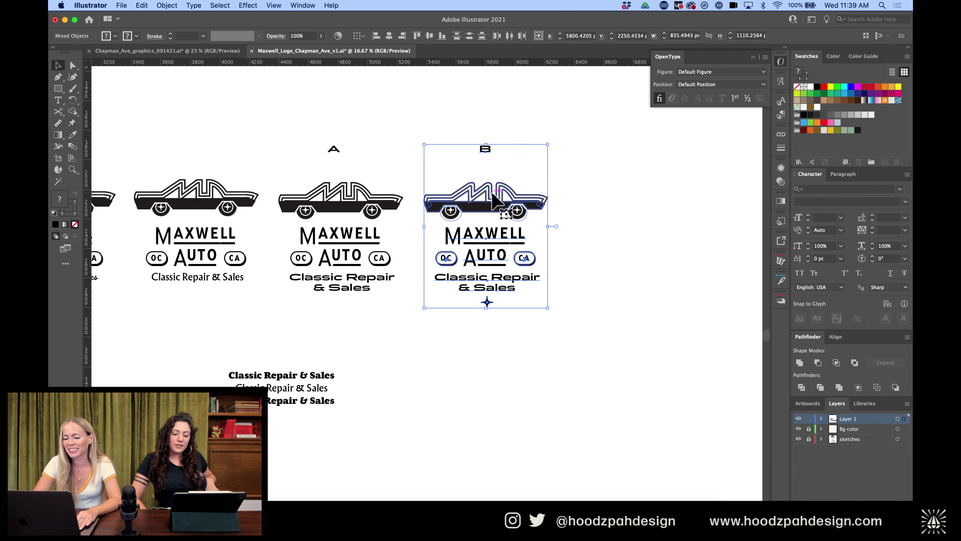
click(616, 235)
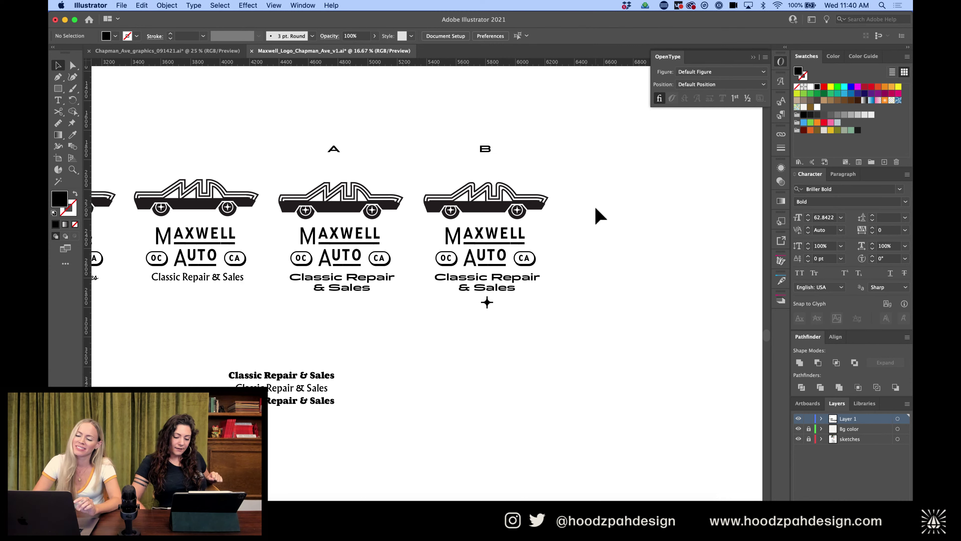
drag(542, 114, 589, 180)
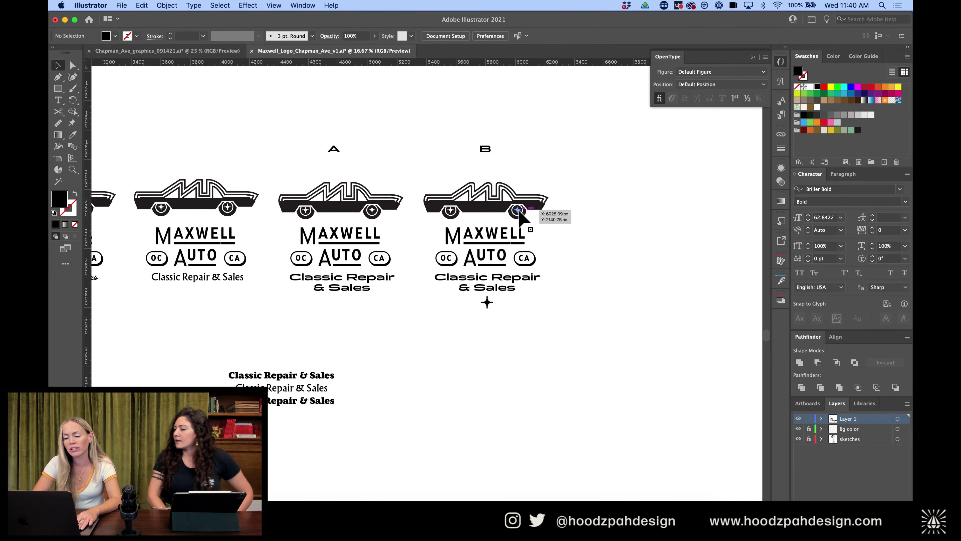
Duplicate the complete B logo version, including its label and star, straight down below the original
drag(556, 131, 400, 344)
drag(572, 111, 409, 334)
drag(496, 214, 496, 399)
click(623, 363)
scroll(622, 363, down, 4)
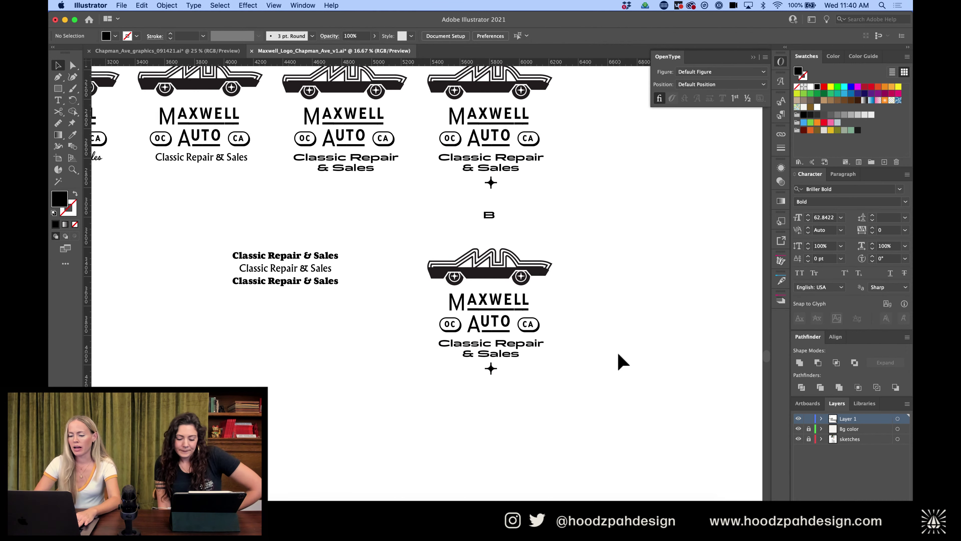
Change the label above the lower logo copy to "C"
click(486, 214)
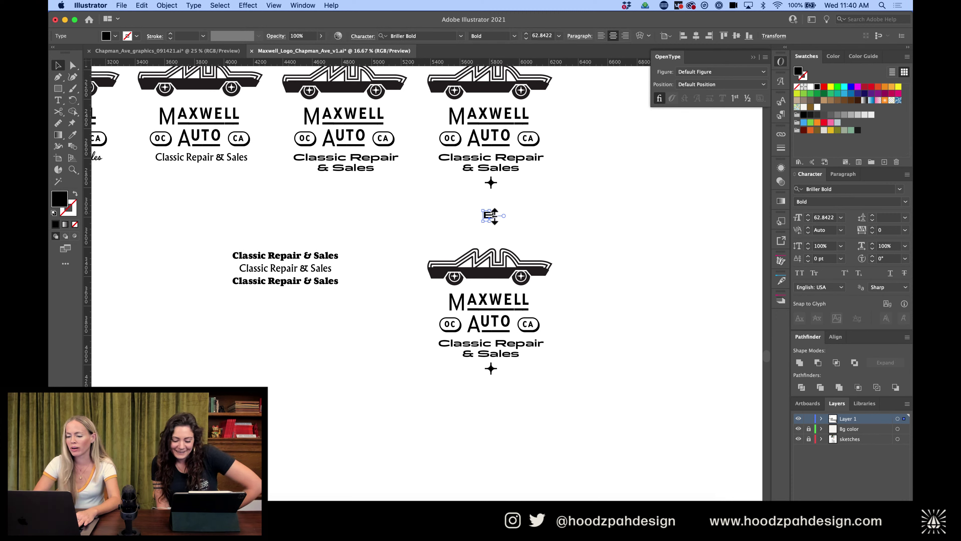
double_click(489, 216)
text(c)
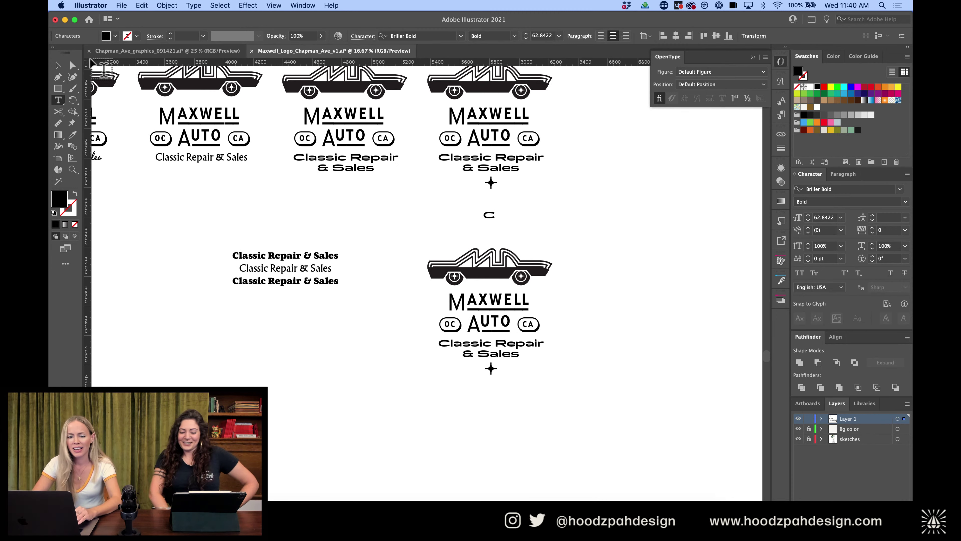
click(58, 65)
Set the font of version C's "Classic Repair & Sales" tagline to Halogen and check which styles are available
click(524, 347)
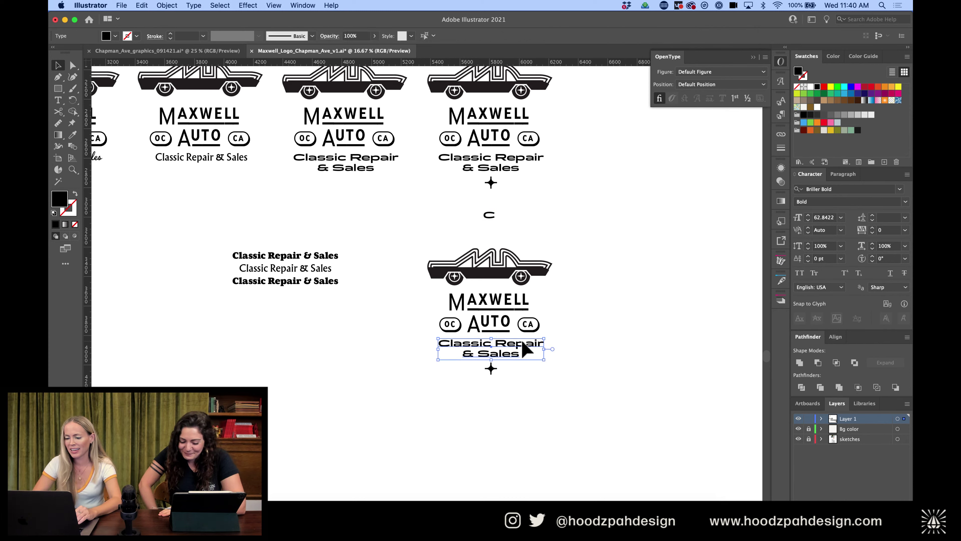
click(460, 36)
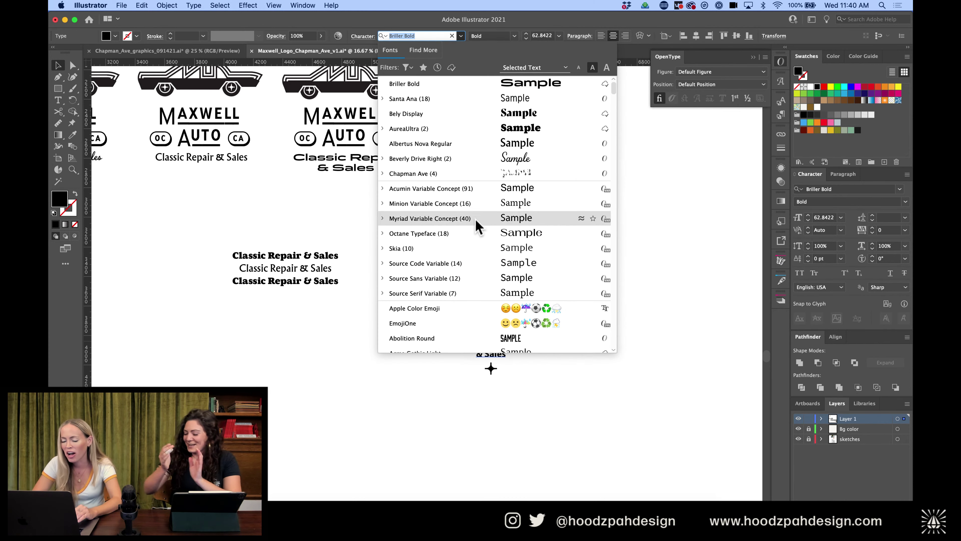
scroll(479, 227, up, 5)
scroll(478, 226, down, 15)
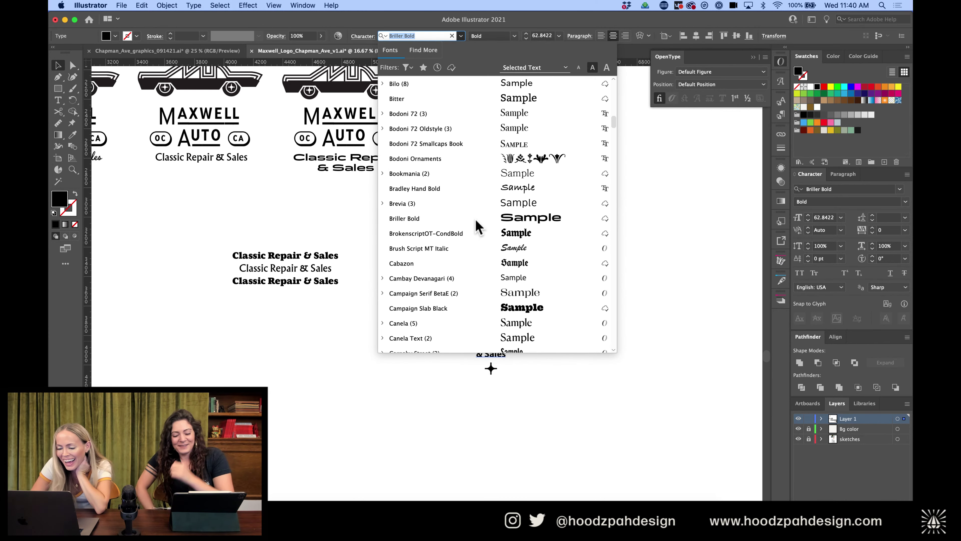
scroll(479, 226, down, 15)
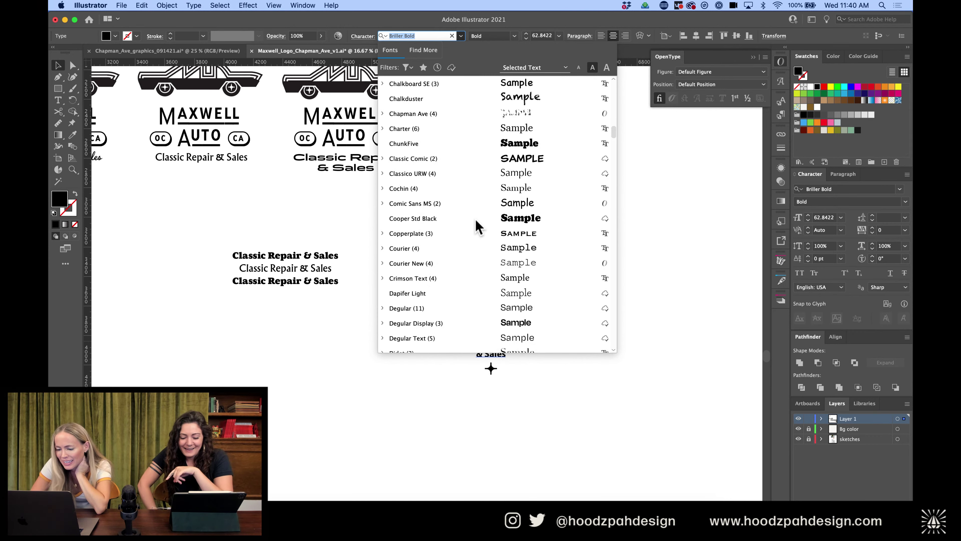
scroll(479, 227, down, 13)
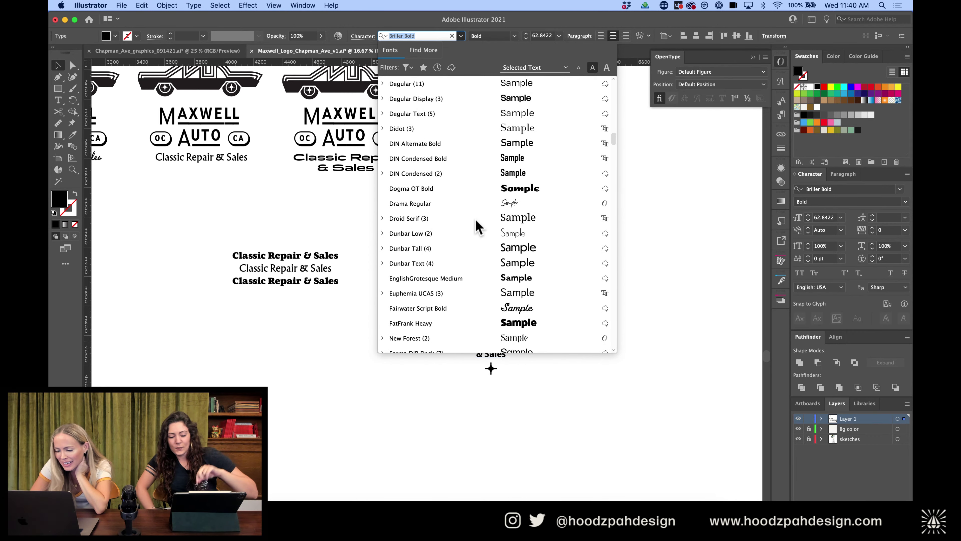
scroll(479, 226, down, 13)
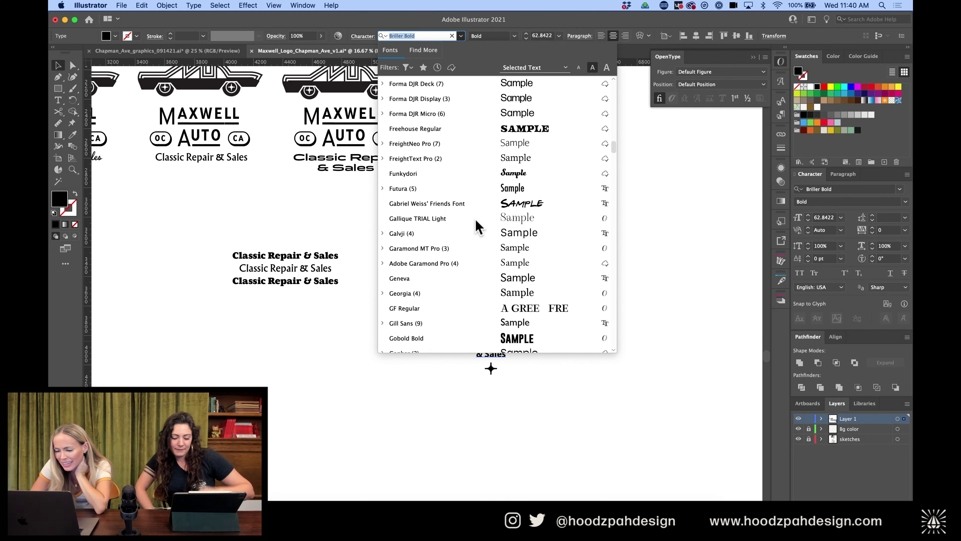
scroll(478, 226, down, 7)
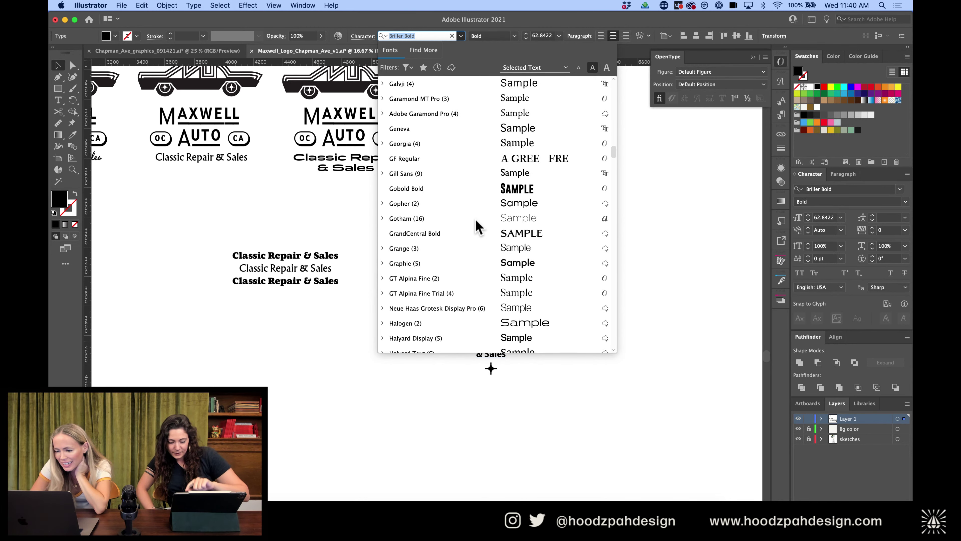
click(519, 279)
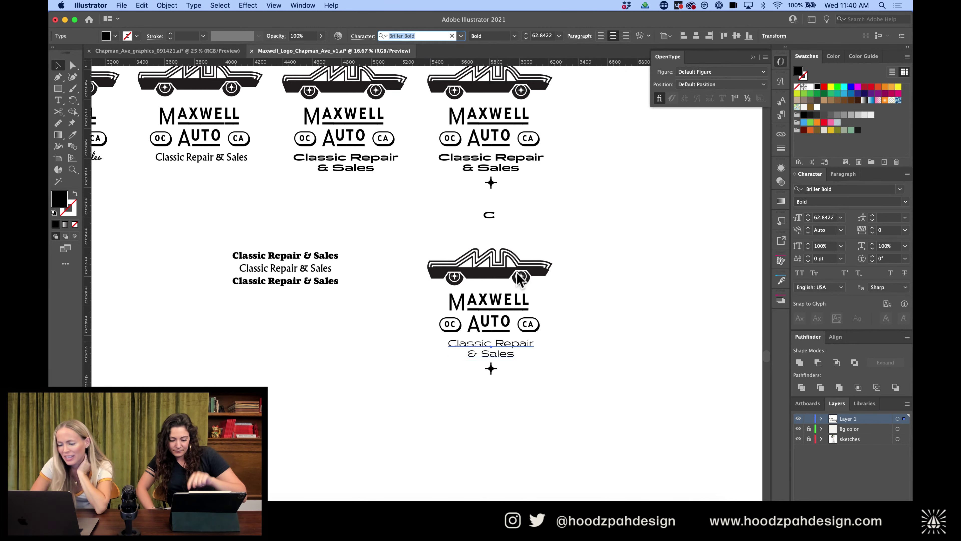
key(super+equal)
key(super+equal)
scroll(541, 293, up, 2)
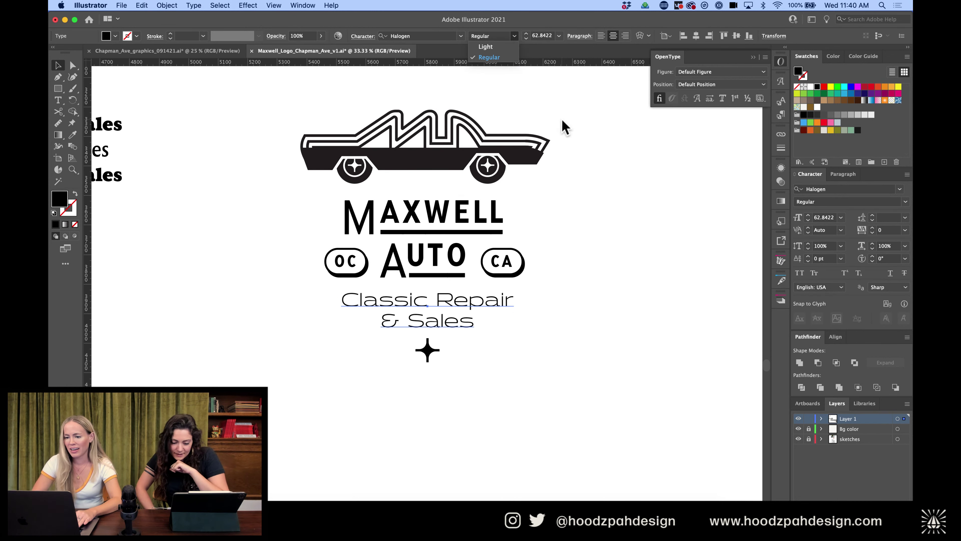
click(536, 314)
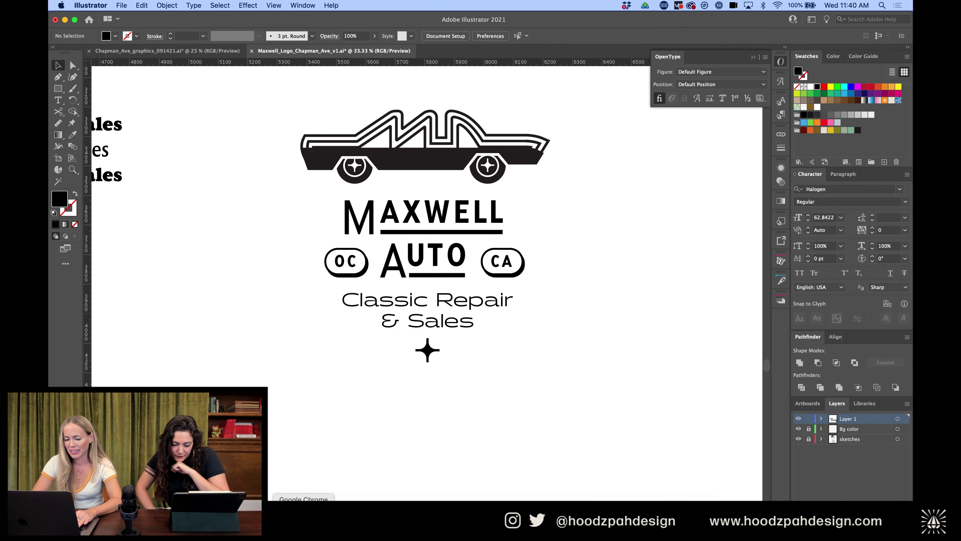
Switch to Chrome and open fonts.adobe.com in a new tab
click(304, 517)
key(super+t)
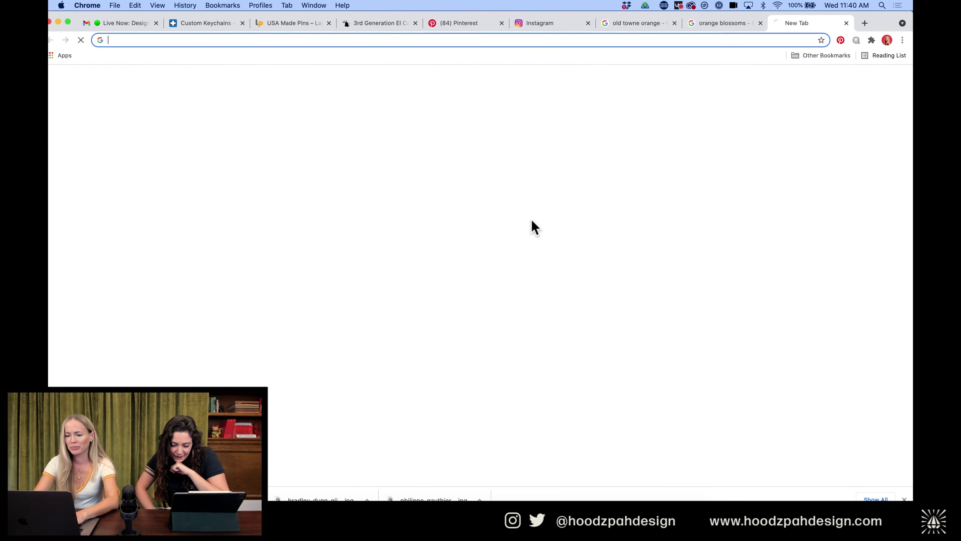
text(fonts.adobe)
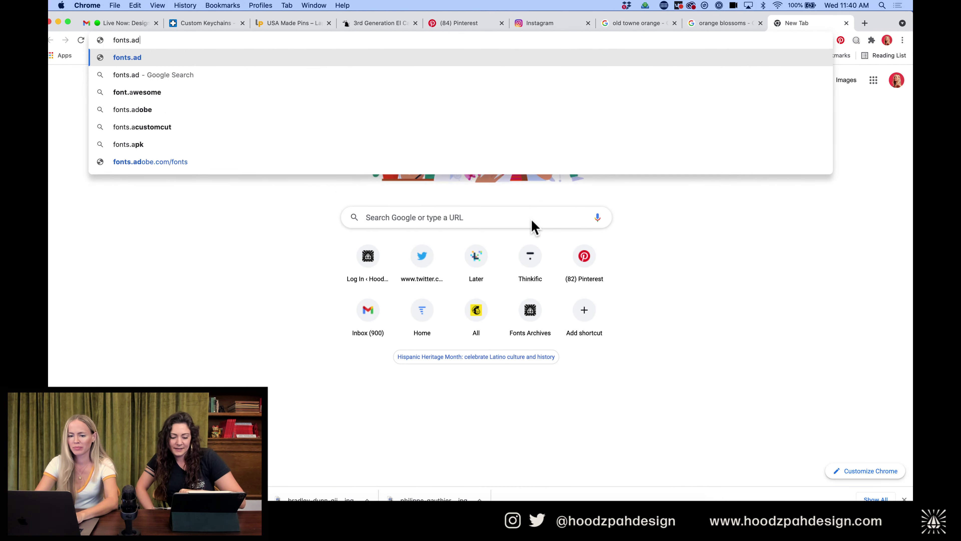
text(.com)
key(Return)
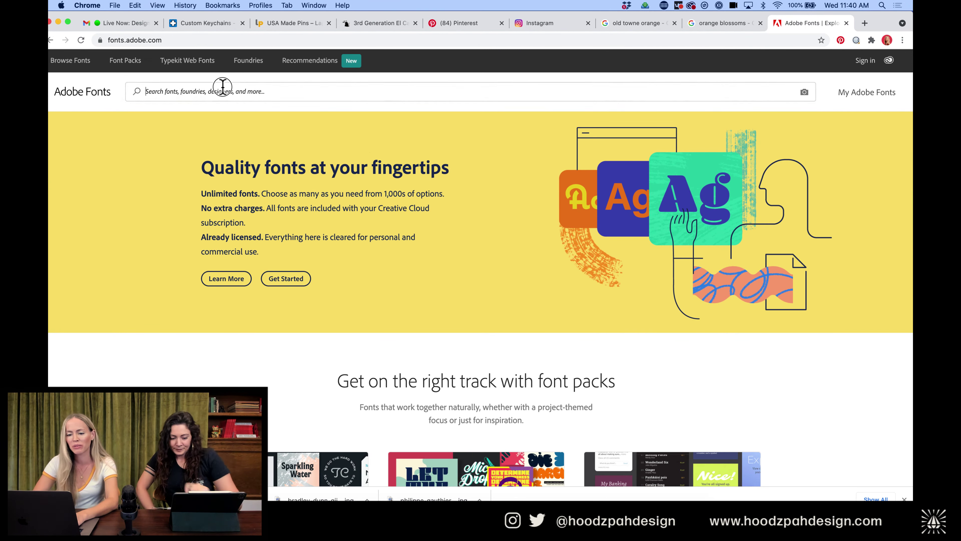
Search Adobe Fonts for "halogen" and open the Halogen family page
click(229, 91)
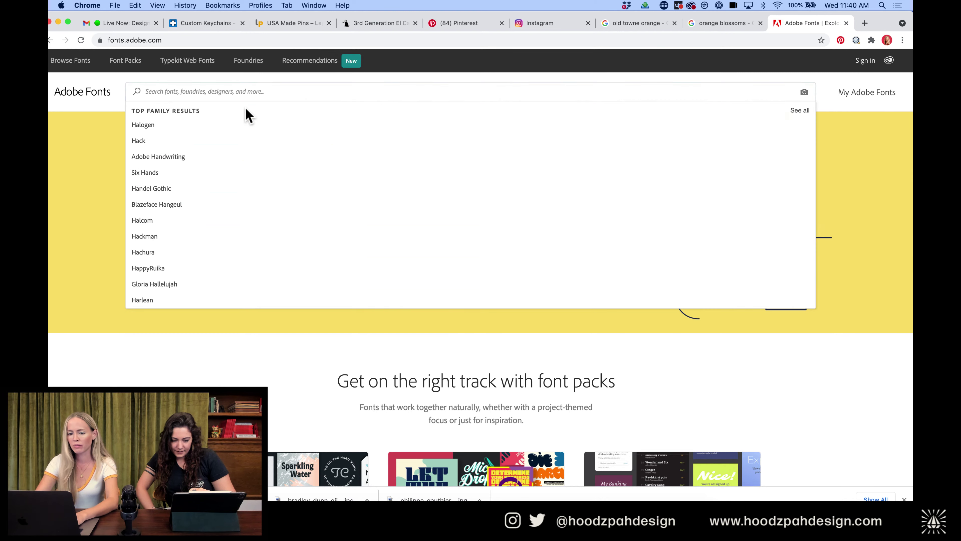
text(haloge)
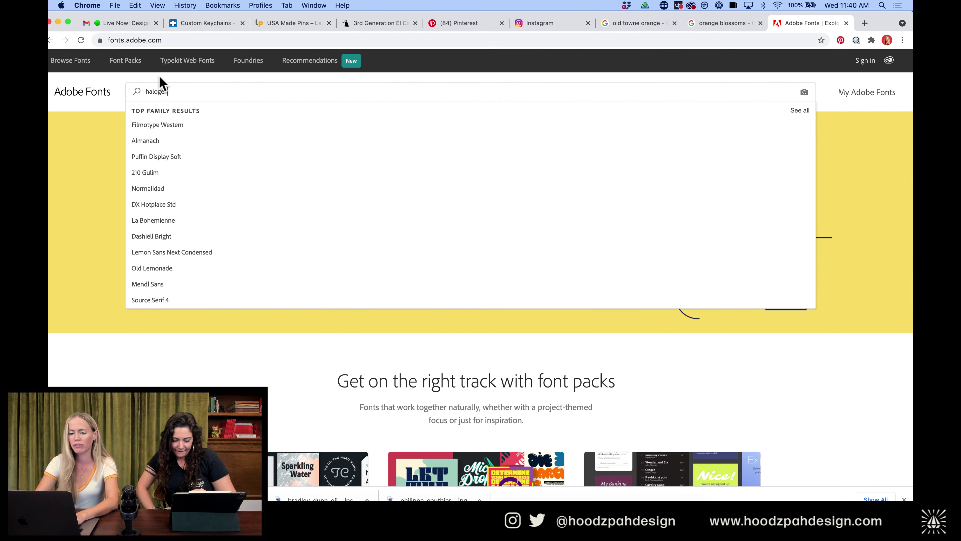
text(n)
click(156, 125)
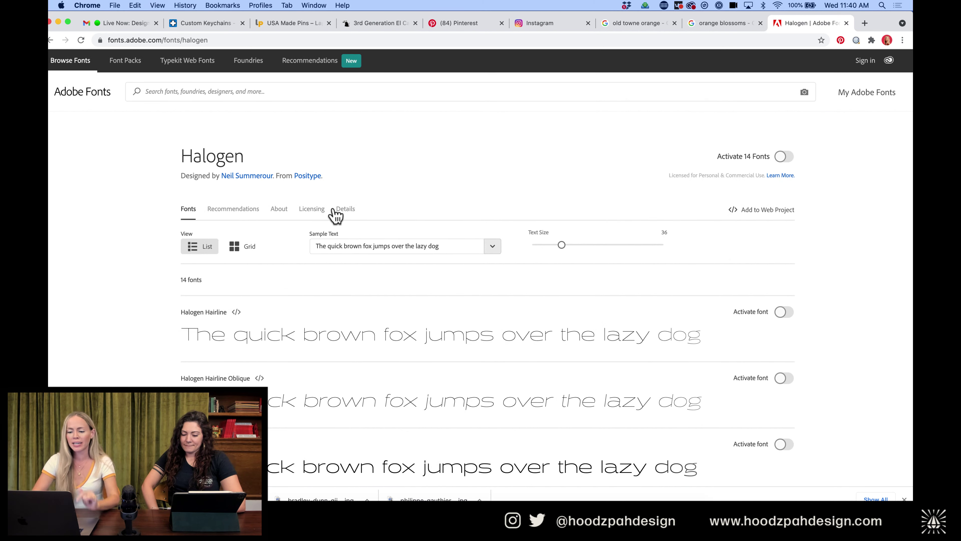
Request activation of Halogen Medium and sign in to Adobe Fonts with the saved account e-mail and password
scroll(522, 302, down, 10)
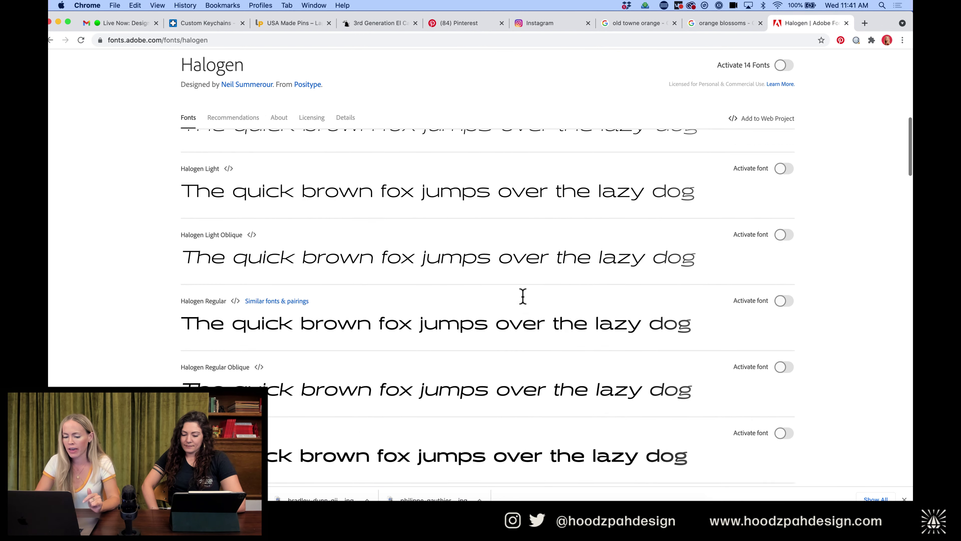
scroll(523, 296, down, 2)
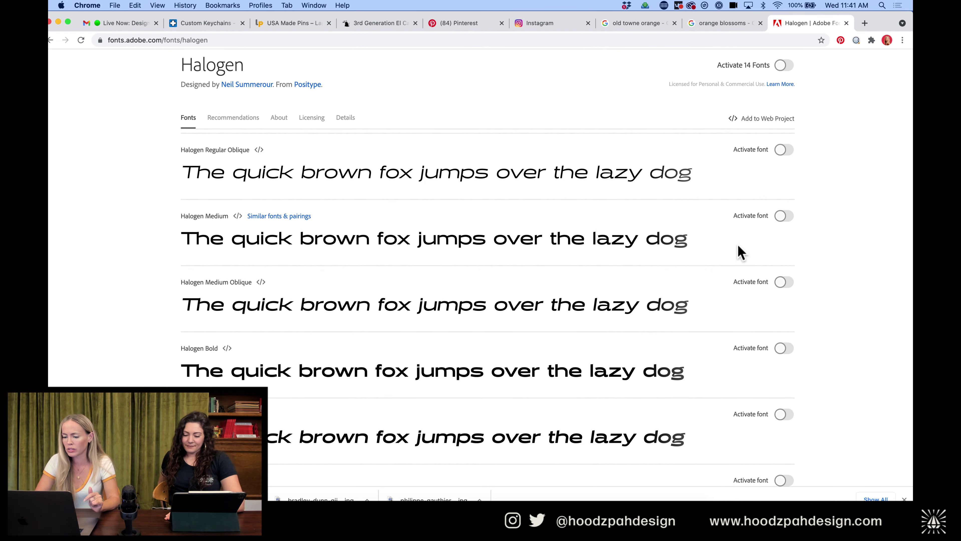
click(783, 217)
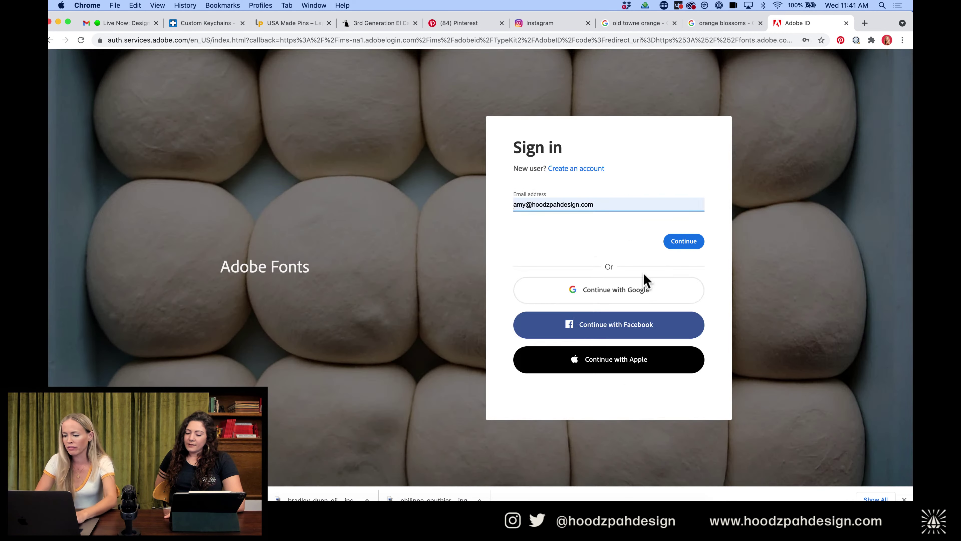
click(681, 243)
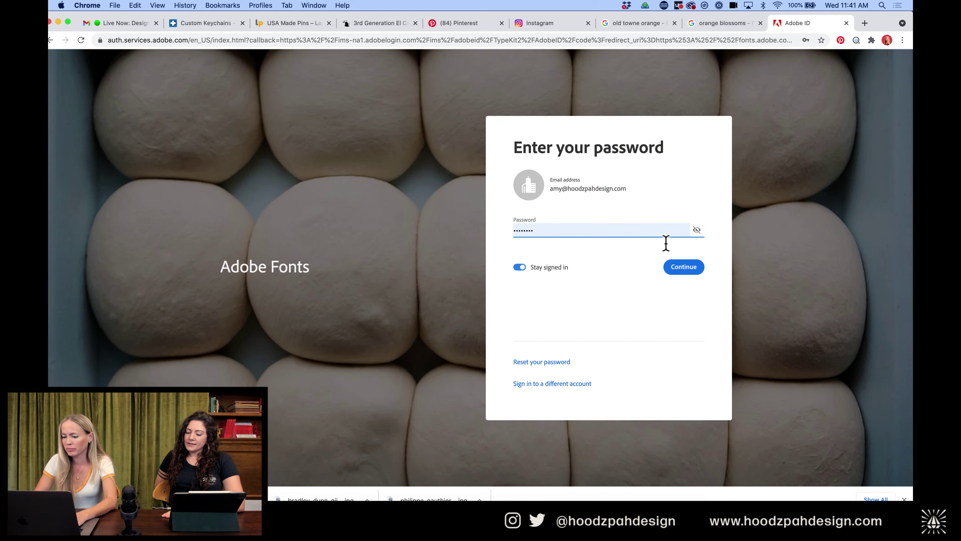
click(683, 269)
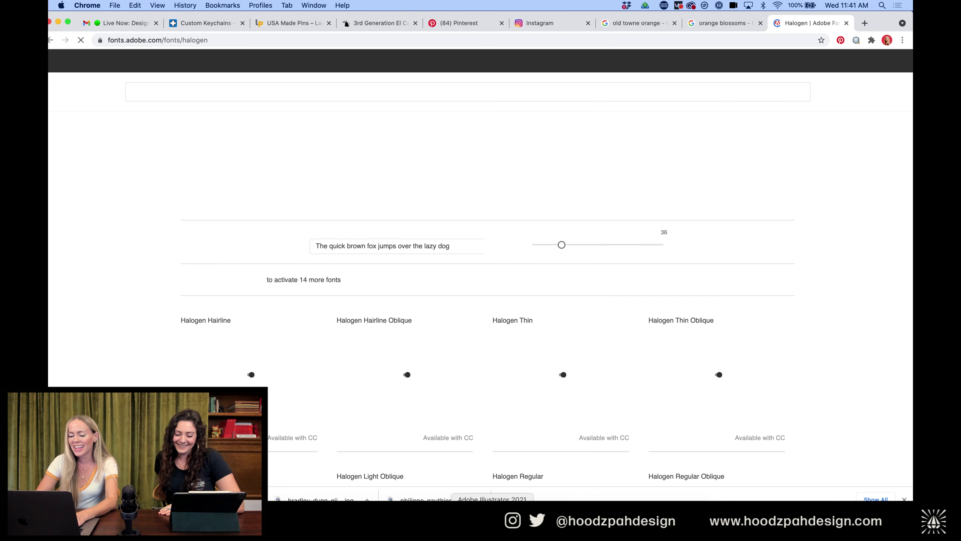
Switch back to Illustrator, recheck the Halogen styles offered for version C's tagline, and compare versions A, B and C together
key(super+Tab)
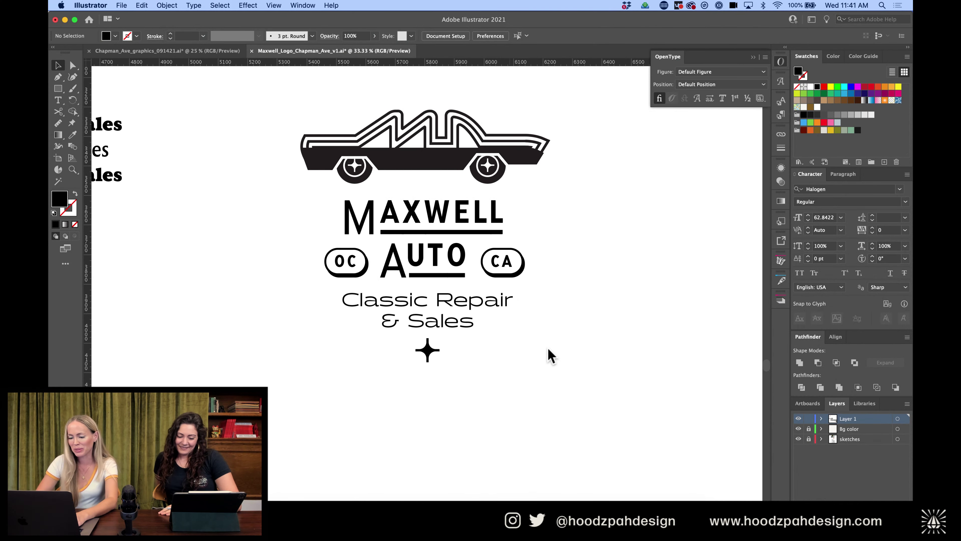
click(473, 319)
click(514, 36)
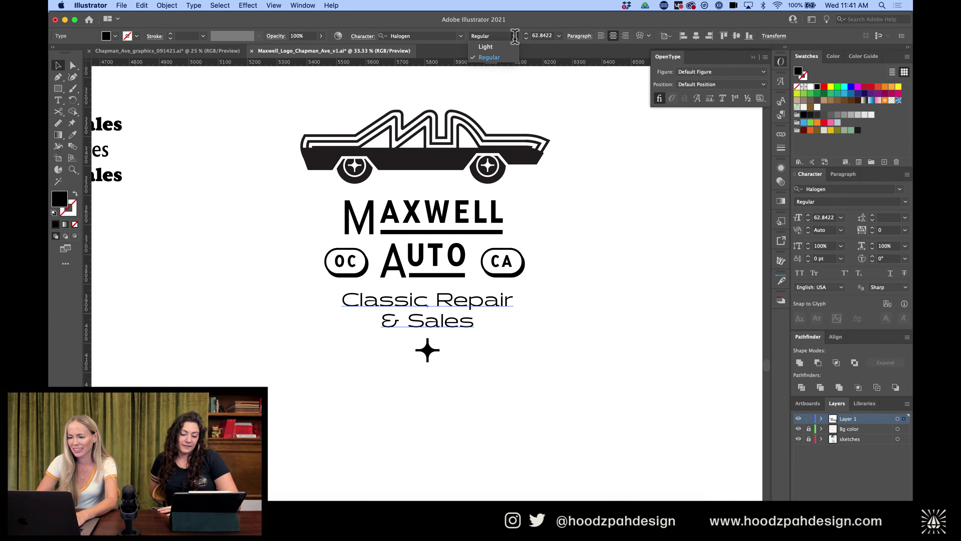
click(621, 182)
key(super+minus)
key(super+minus)
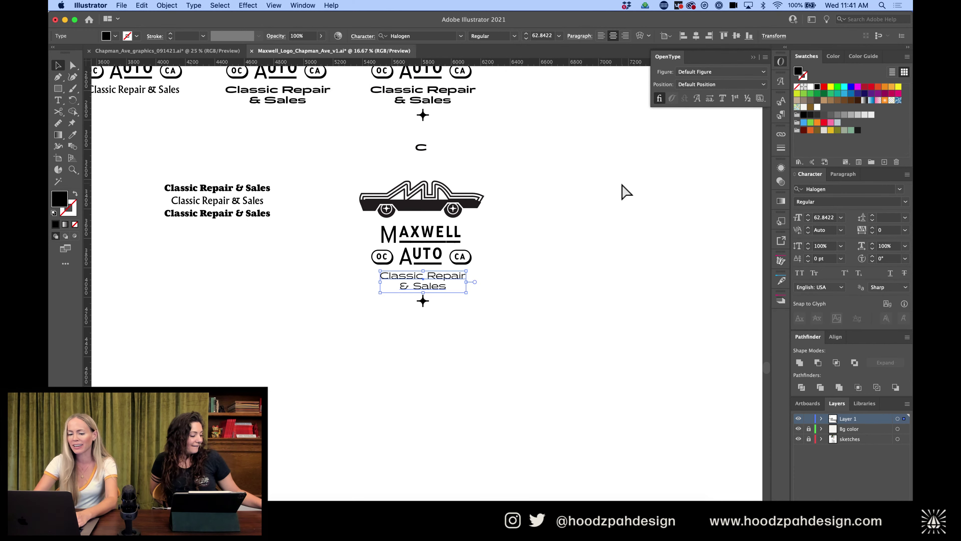
scroll(621, 181, up, 5)
scroll(621, 182, up, 1)
scroll(624, 192, up, 3)
scroll(625, 191, left, 4)
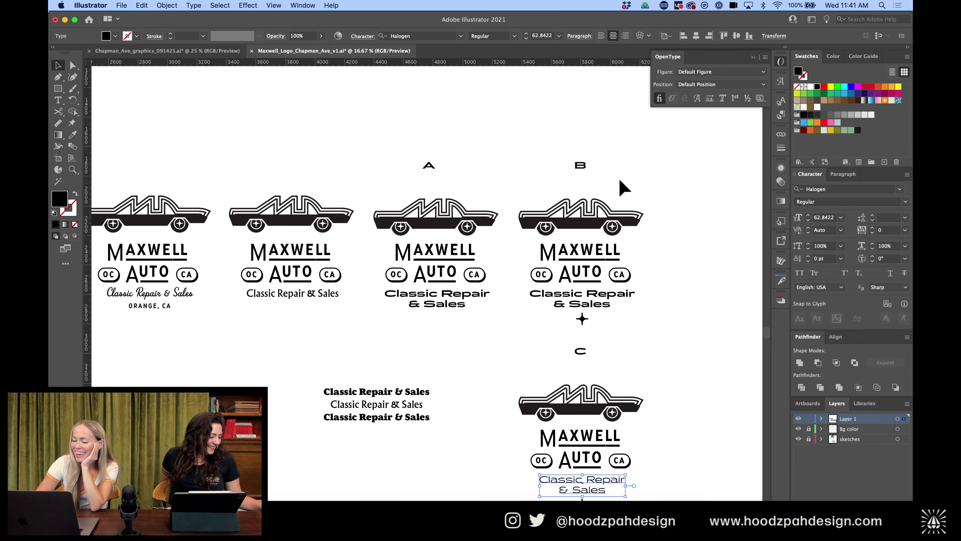
Copy version B's star accent beneath version A's tagline
click(492, 175)
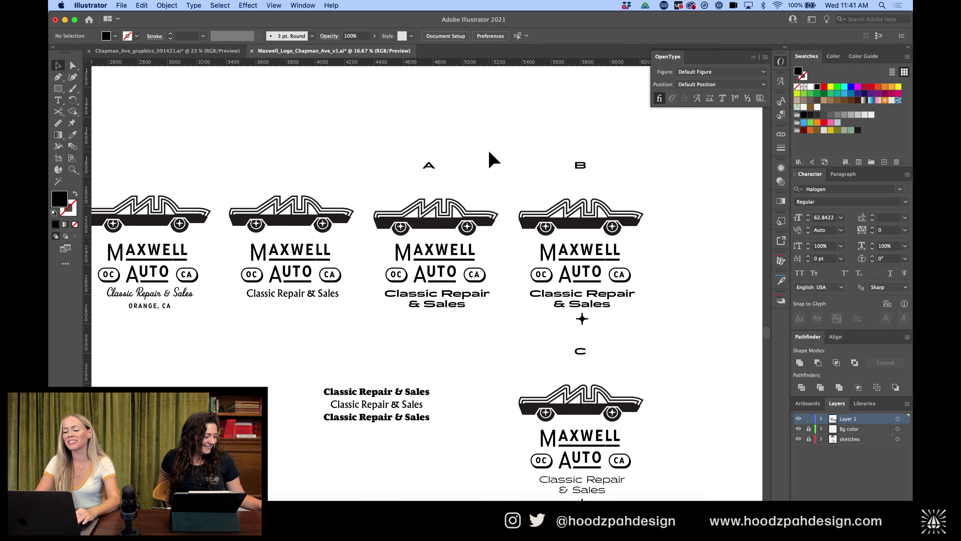
scroll(490, 157, down, 2)
scroll(490, 157, right, 1)
scroll(492, 158, down, 3)
scroll(492, 158, right, 2)
scroll(492, 158, up, 2)
scroll(492, 158, left, 1)
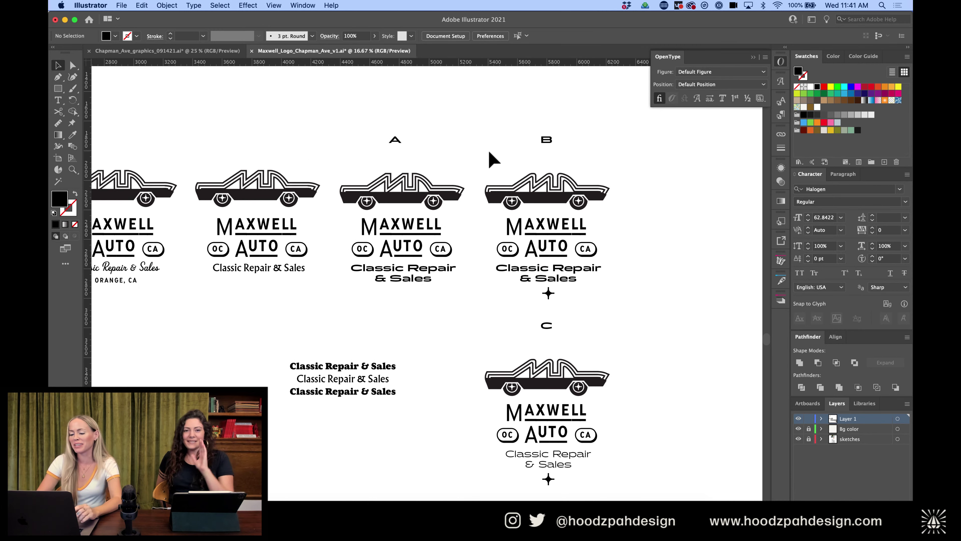
scroll(492, 158, down, 2)
scroll(492, 158, right, 1)
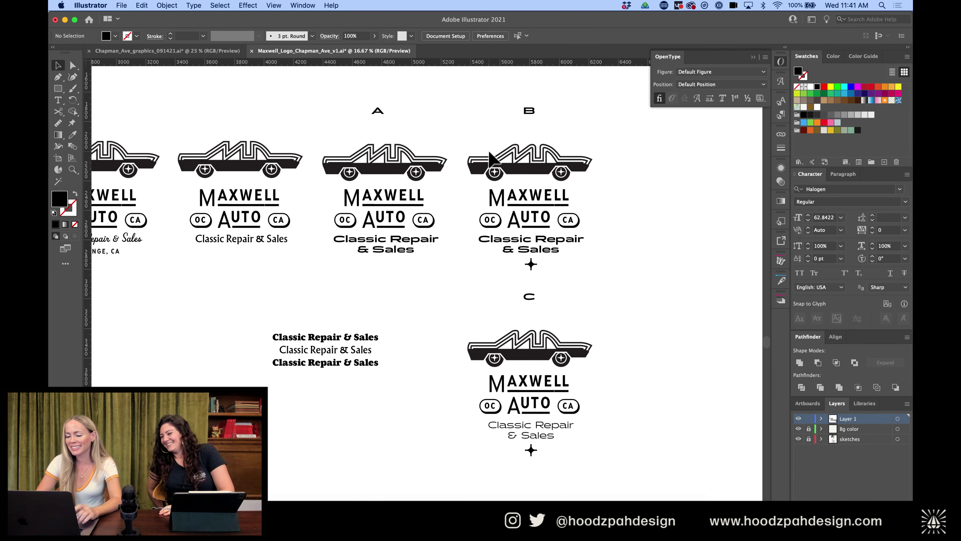
drag(531, 266, 390, 269)
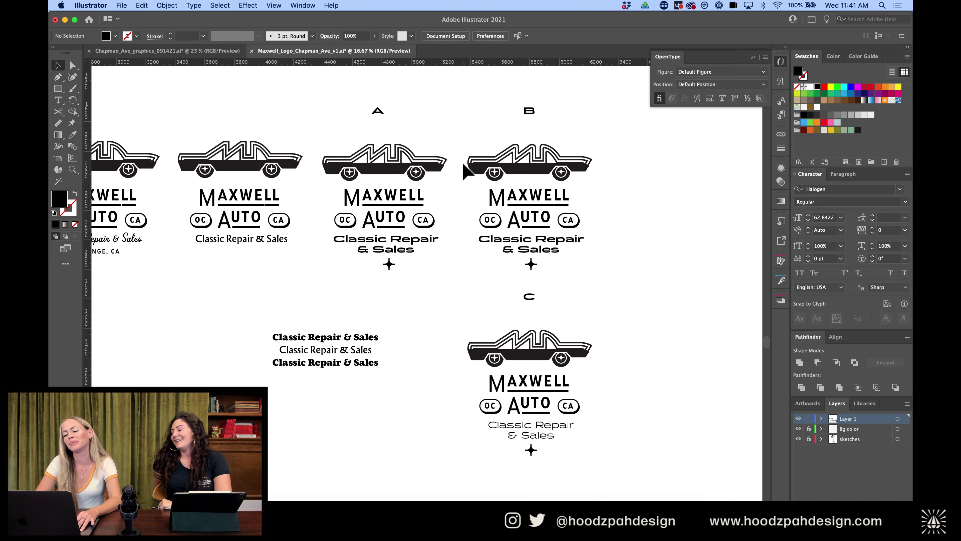
scroll(468, 172, up, 2)
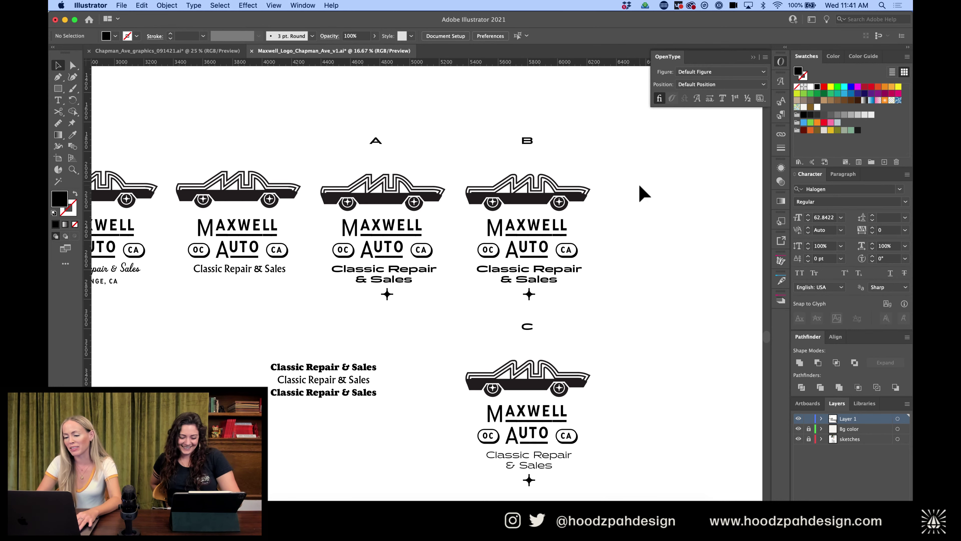
Adjust the rounding of the rear window corner on the roofline path of version B's car
scroll(643, 194, up, 2)
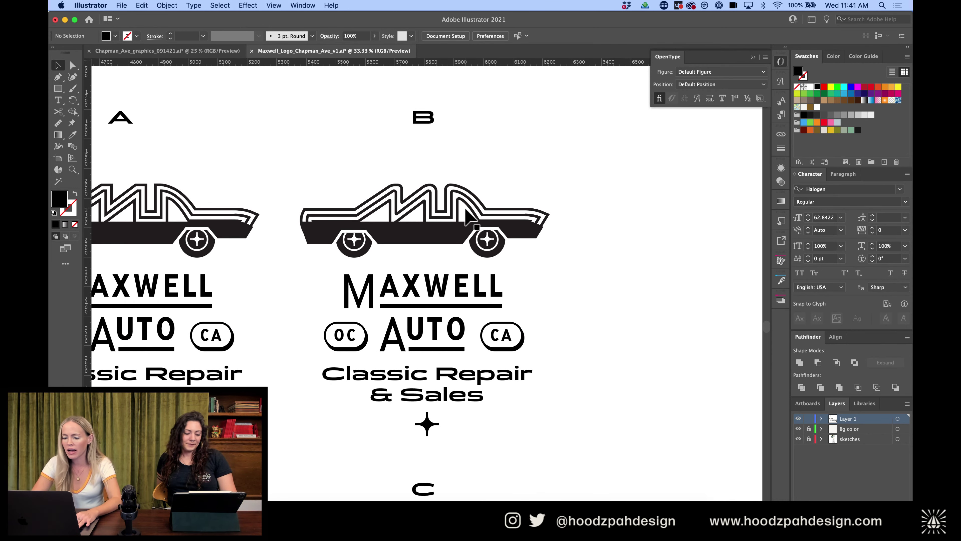
scroll(487, 206, up, 2)
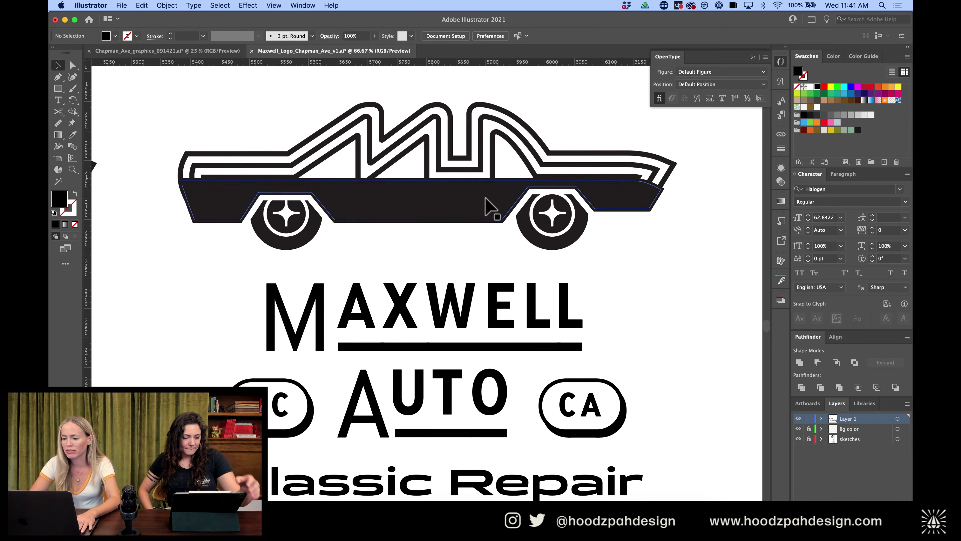
click(499, 143)
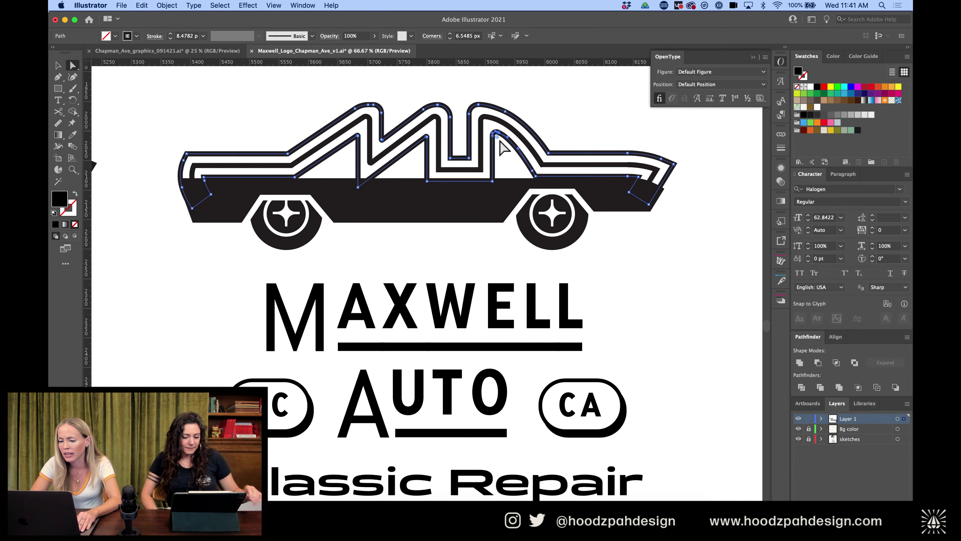
drag(498, 140, 494, 133)
click(543, 102)
key(super+minus)
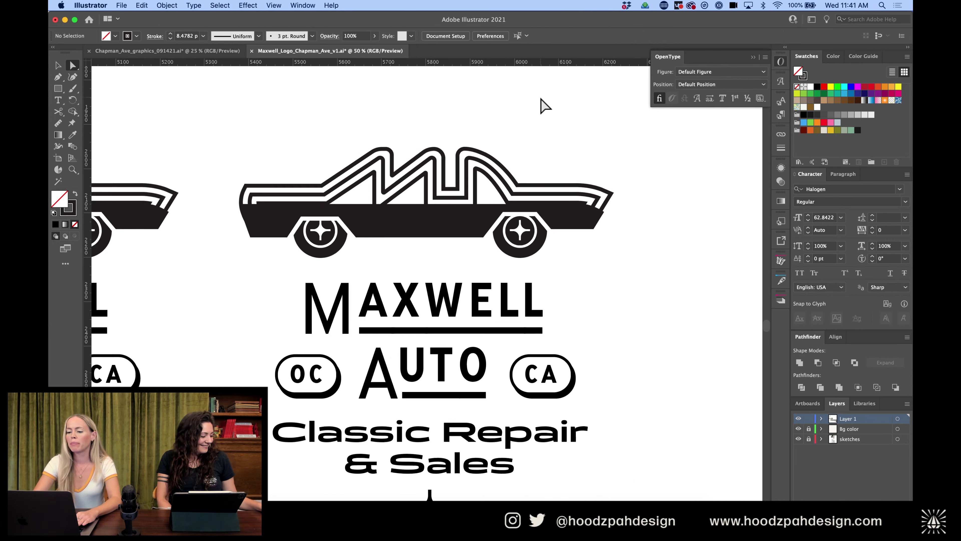
Draw a short horizontal line about 167 px long between the first and second logos in the progression row
key(super+minus)
scroll(548, 145, left, 5)
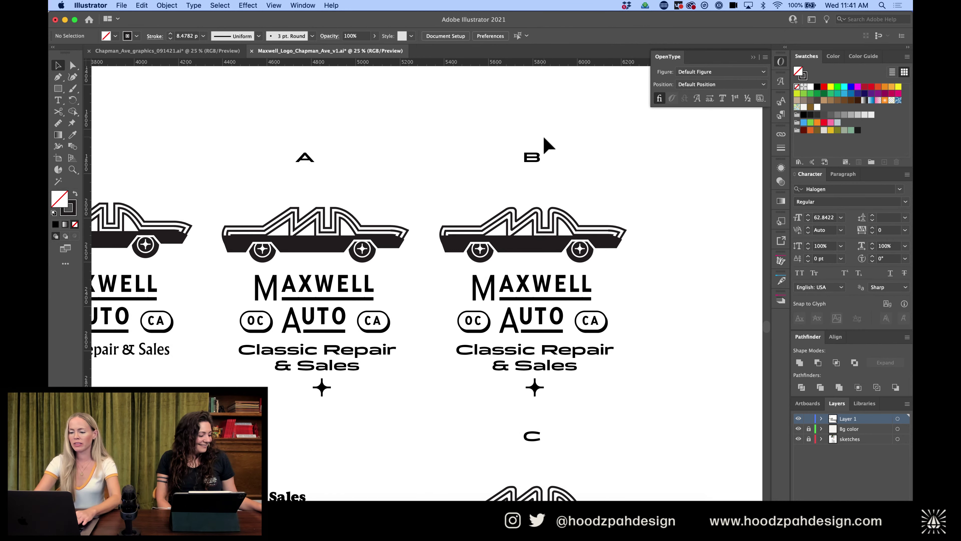
key(super+minus)
key(super+minus)
key(super+minus)
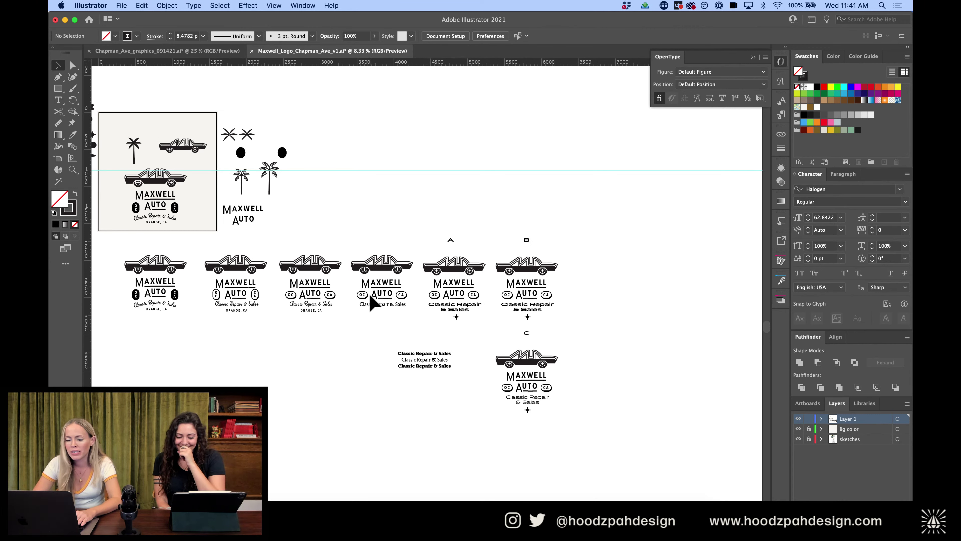
key(p)
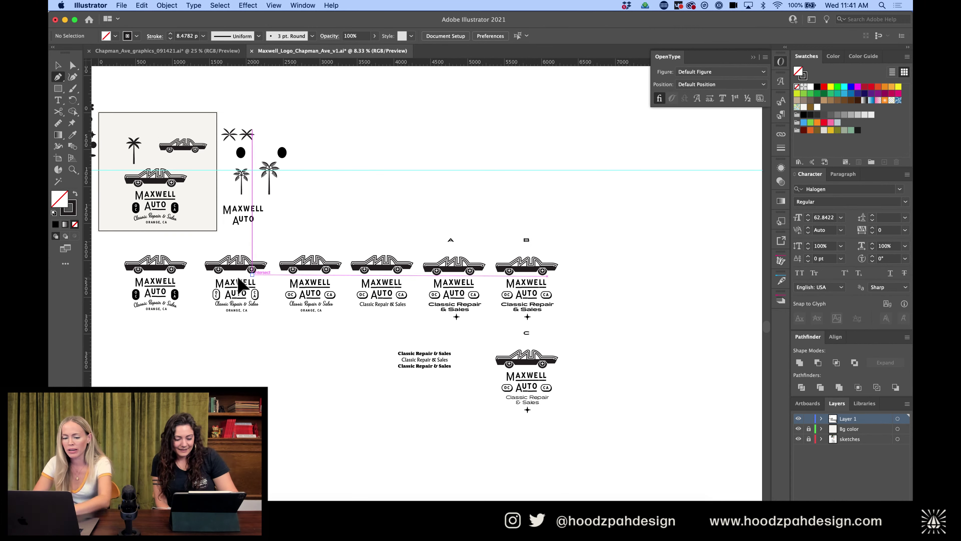
click(187, 281)
key(v)
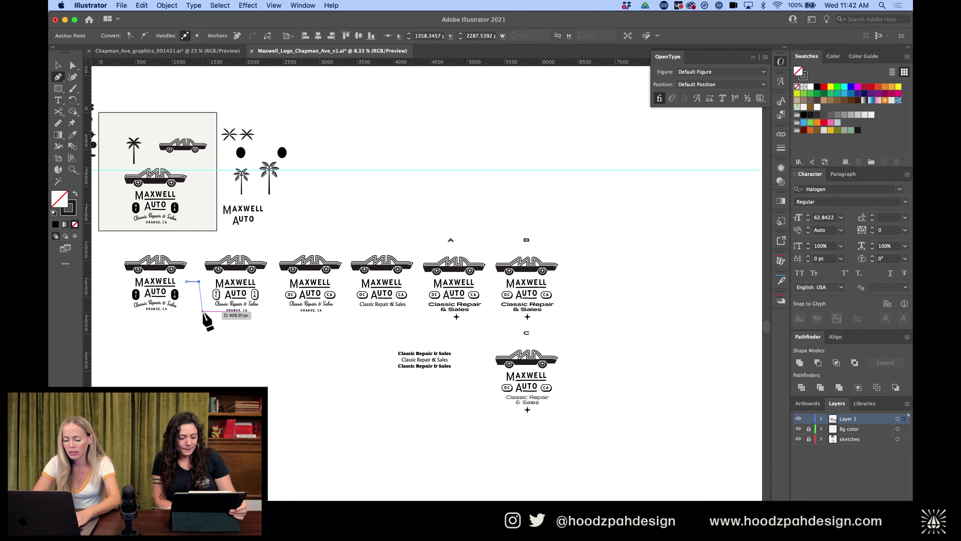
click(192, 280)
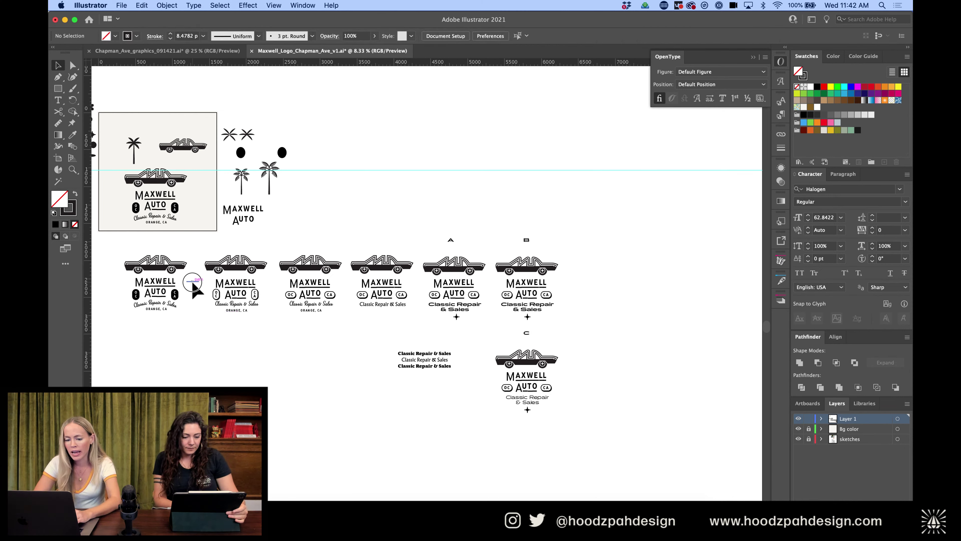
Color the short line's stroke orange and add the Arrow 1 arrowhead to its right end
click(802, 75)
click(810, 130)
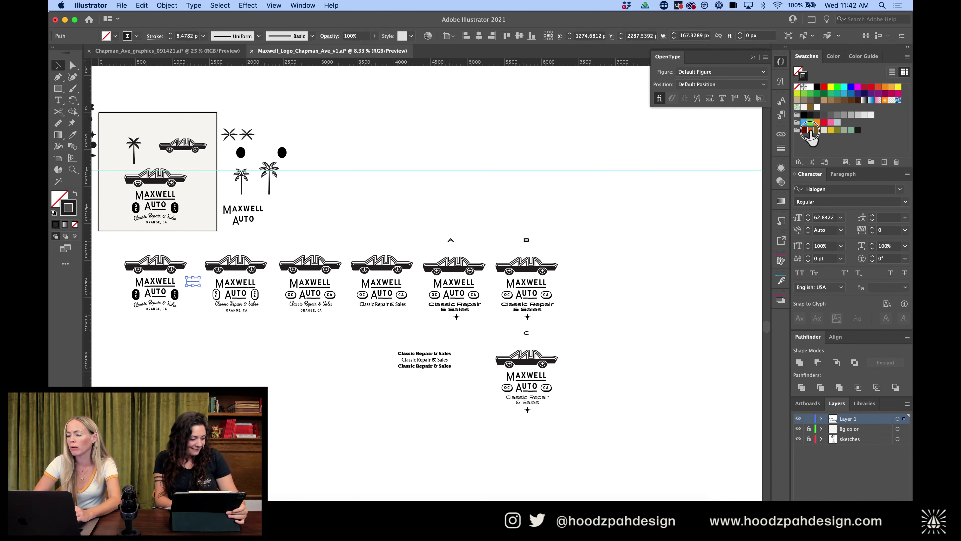
click(781, 150)
click(749, 237)
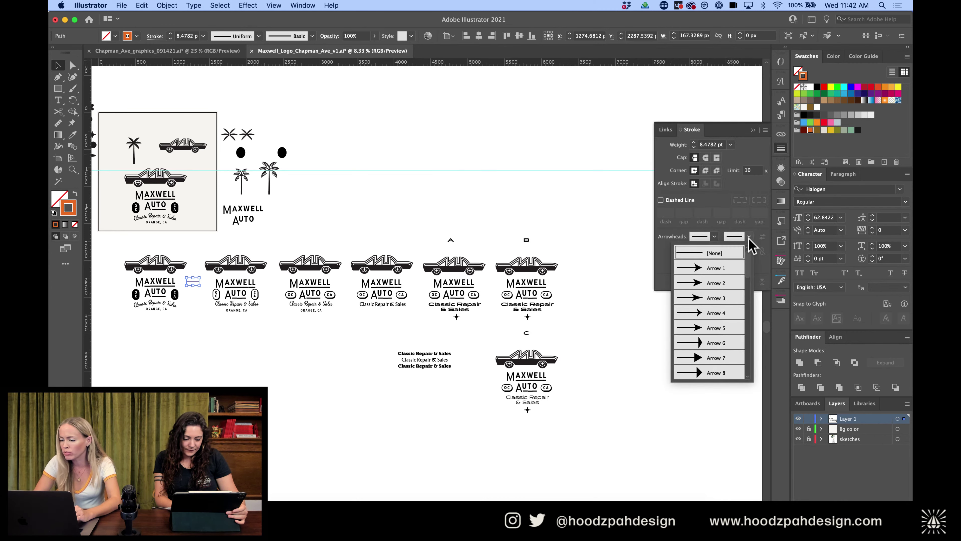
click(716, 270)
click(468, 220)
Duplicate the orange arrow to the right at equal spacing between the second, third and fourth logos and before version A
key(super+equal)
scroll(468, 221, left, 5)
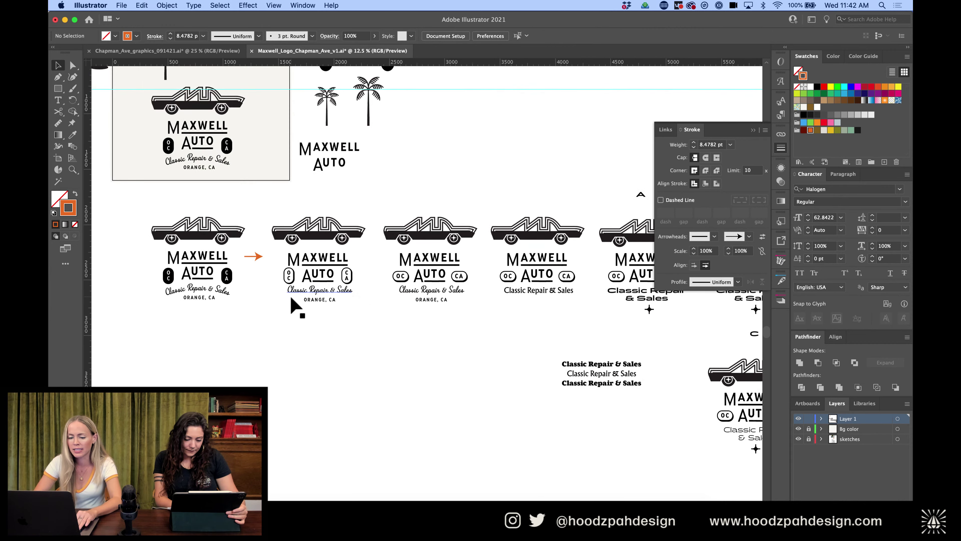
drag(256, 257, 377, 258)
key(super+d)
scroll(427, 278, right, 5)
key(super+d)
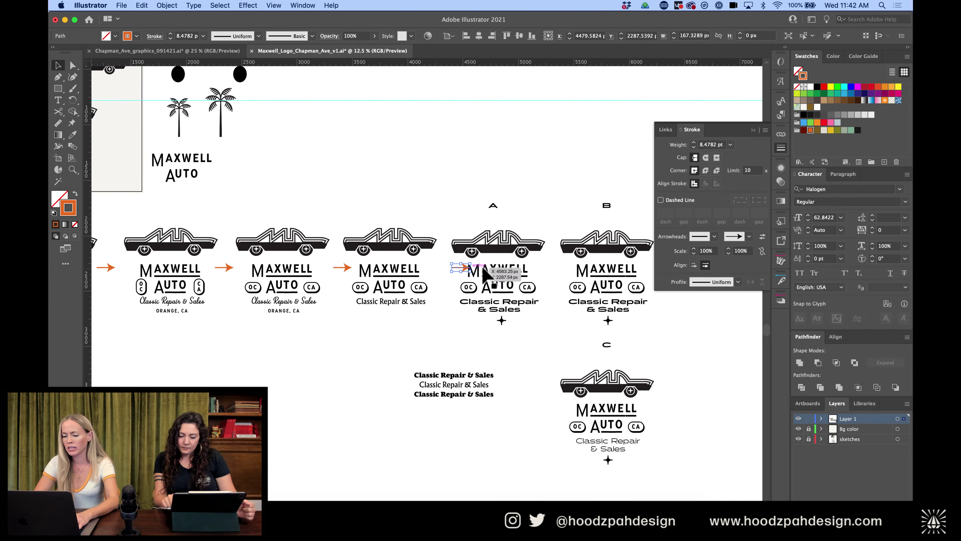
Move the arrow before version A left into its gap and copy it between versions A and B
key(shift+Left)
key(shift+Left)
key(shift+Left)
key(shift+Left)
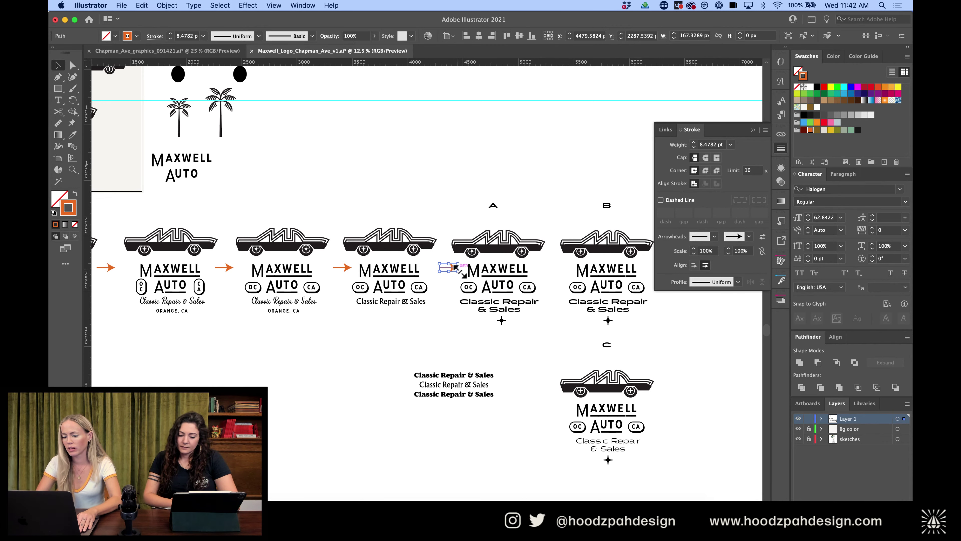
click(449, 157)
drag(451, 271, 559, 272)
Select version C's tagline and check which Halogen font styles are offered
scroll(563, 271, down, 3)
scroll(563, 271, right, 2)
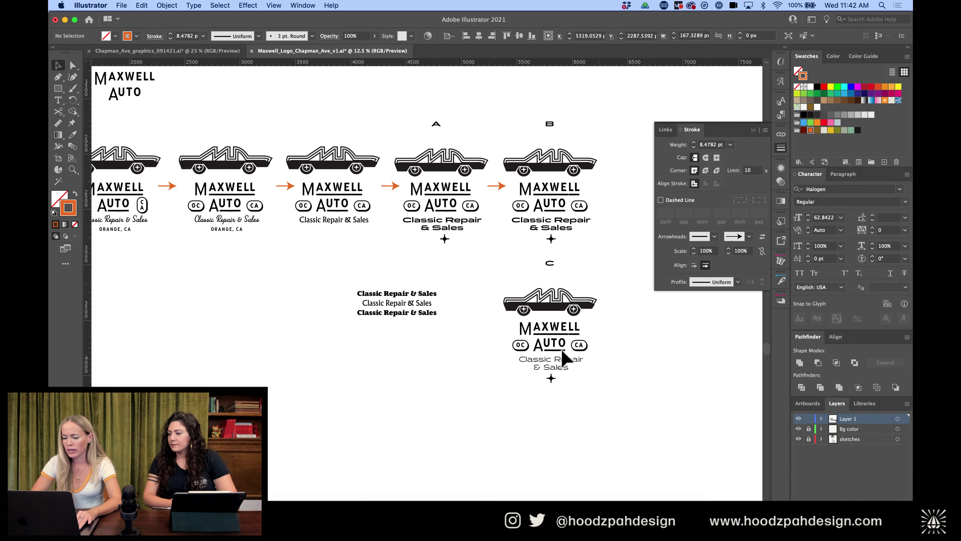
click(562, 363)
click(510, 34)
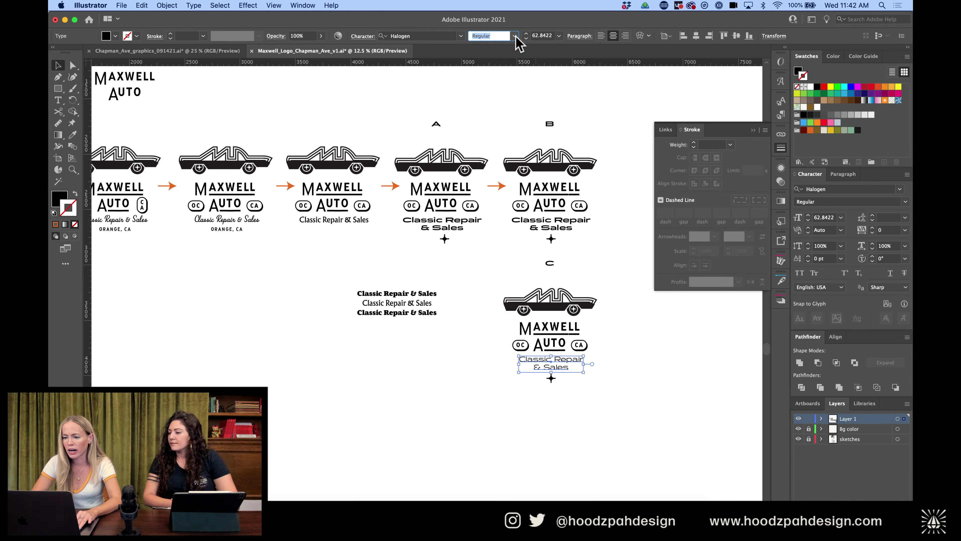
click(509, 109)
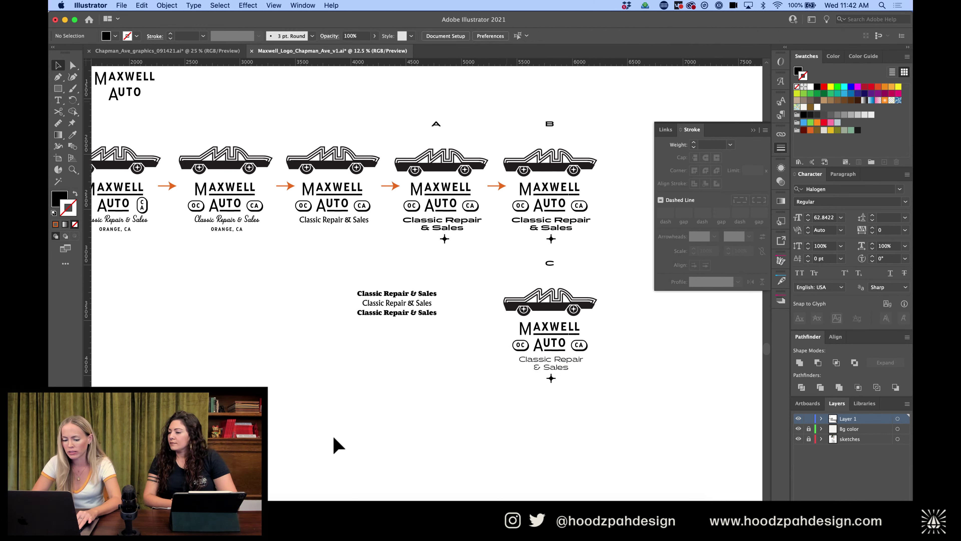
Switch to Chrome and examine the styles and their availability on the Adobe Fonts Halogen page
click(316, 507)
scroll(582, 157, down, 6)
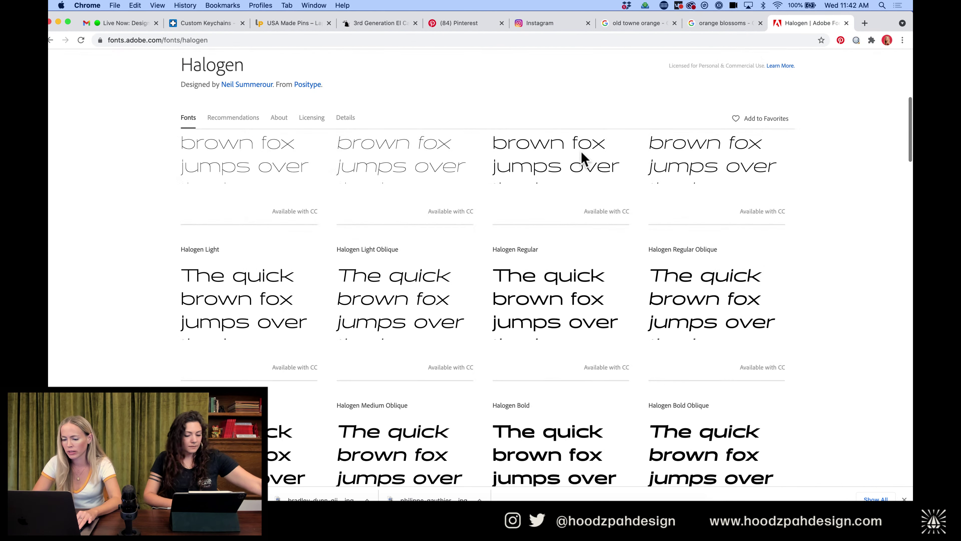
scroll(602, 288, down, 4)
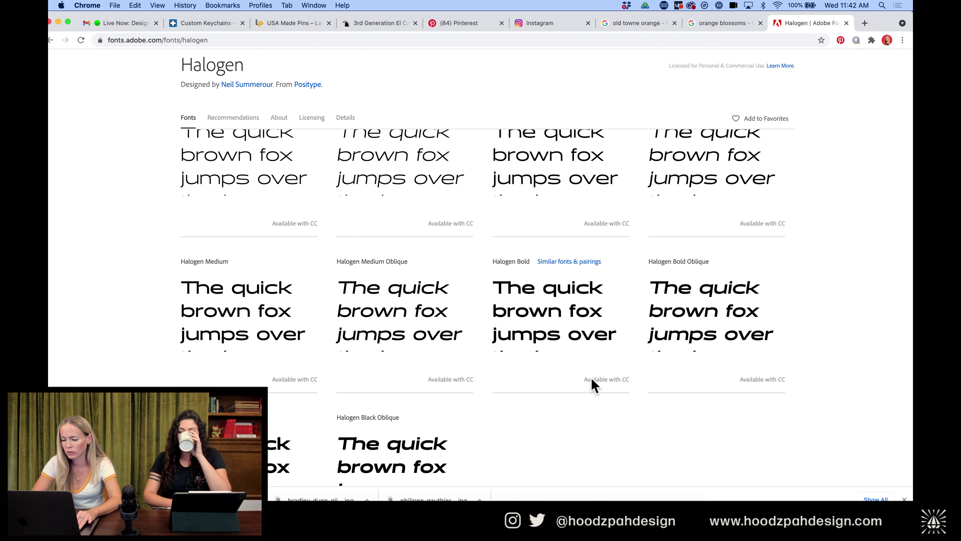
scroll(599, 377, up, 4)
scroll(600, 377, down, 5)
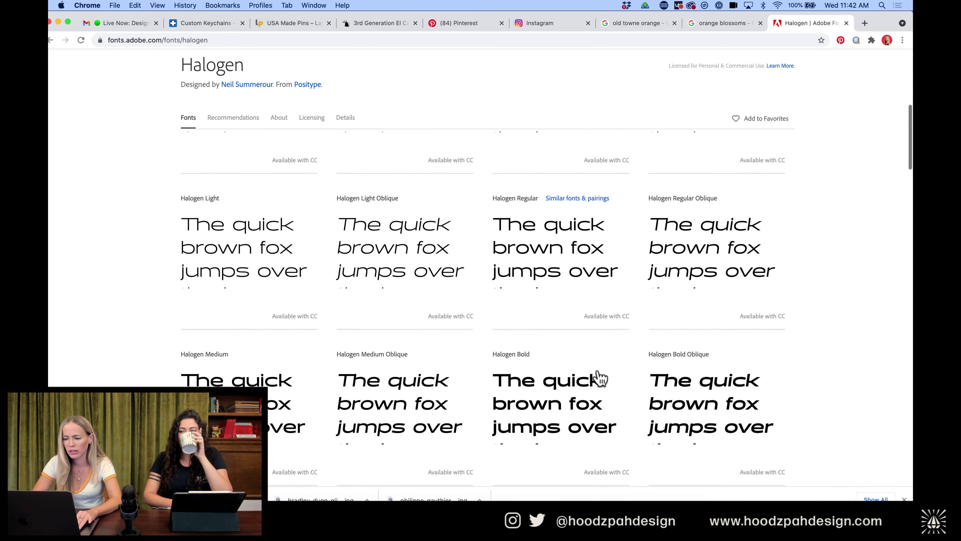
scroll(600, 377, down, 5)
scroll(599, 376, up, 15)
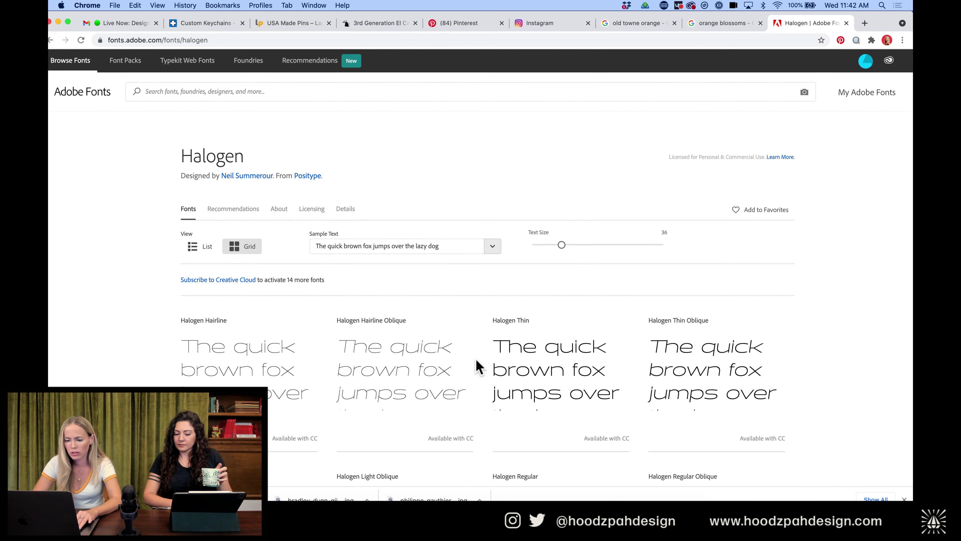
scroll(477, 366, down, 5)
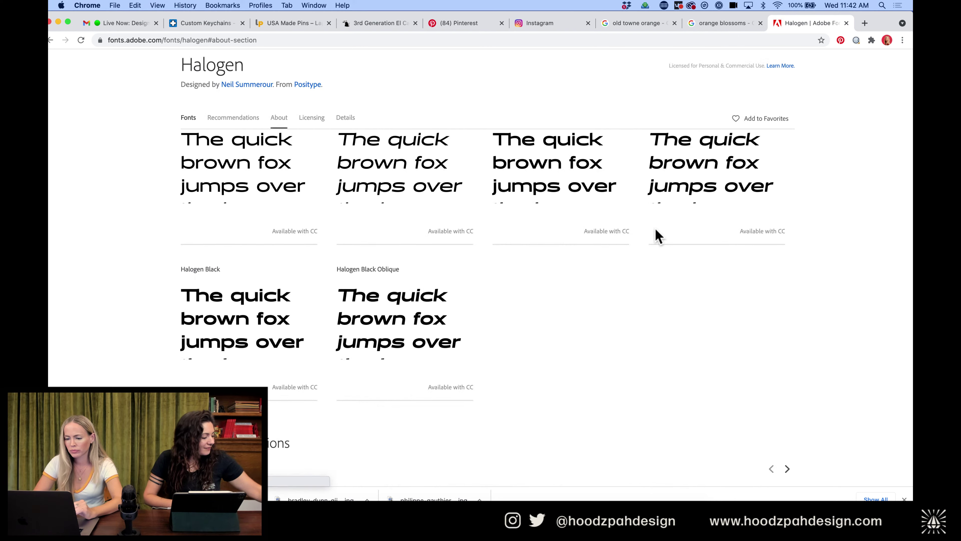
scroll(654, 233, up, 3)
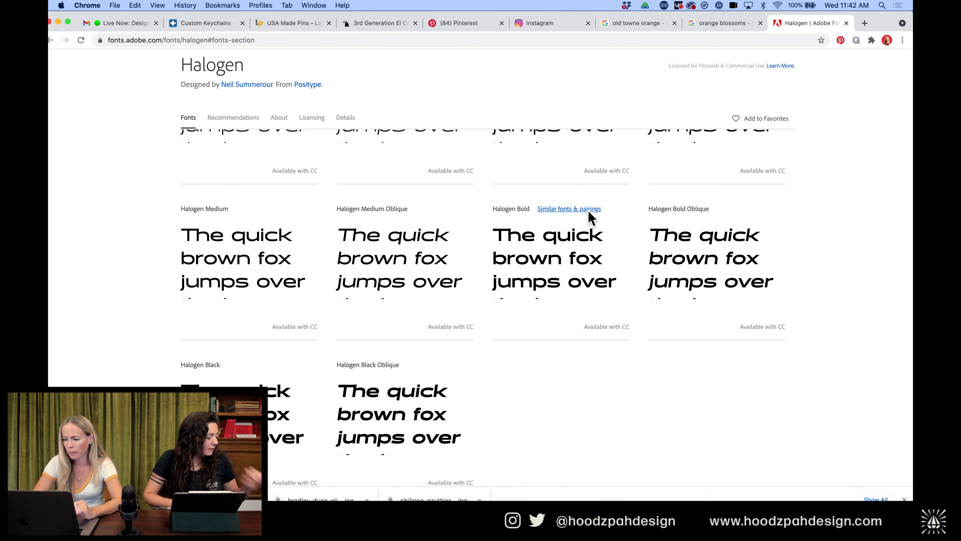
scroll(506, 209, up, 10)
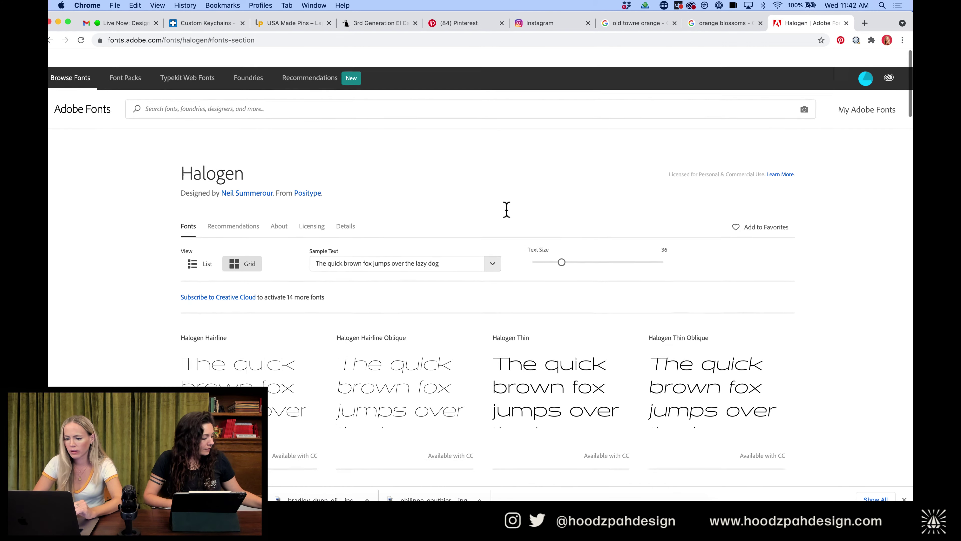
Search Adobe Fonts for "halogen" again and reopen the Halogen family page
click(242, 91)
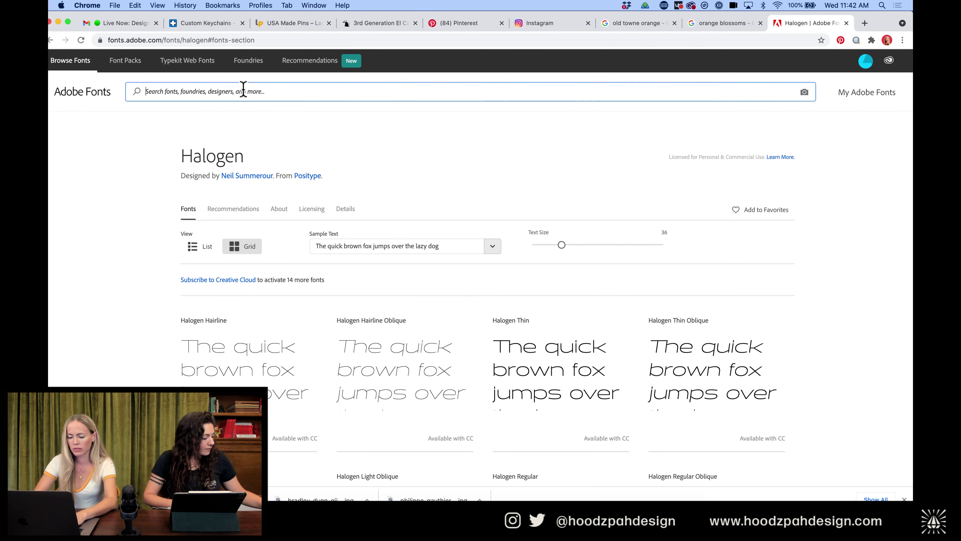
text(halogen)
key(Return)
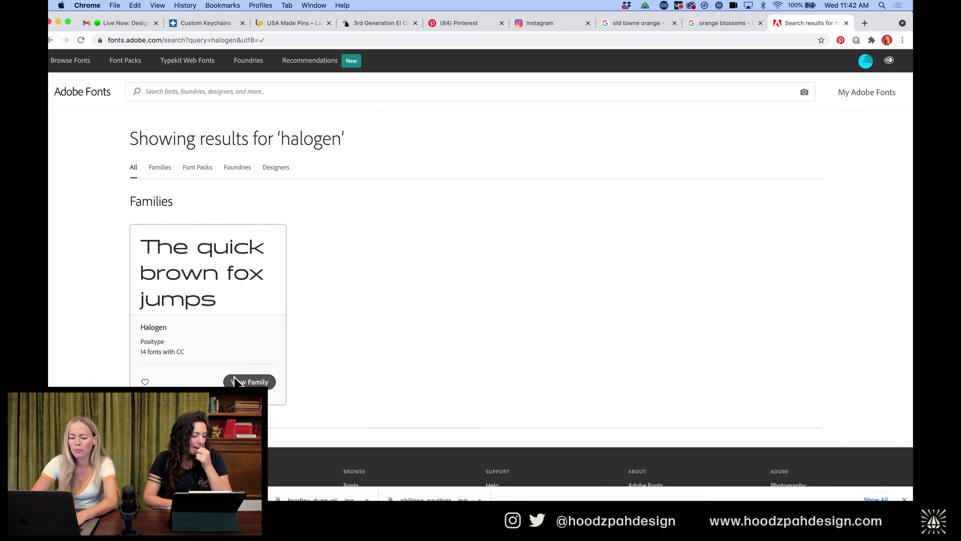
click(242, 381)
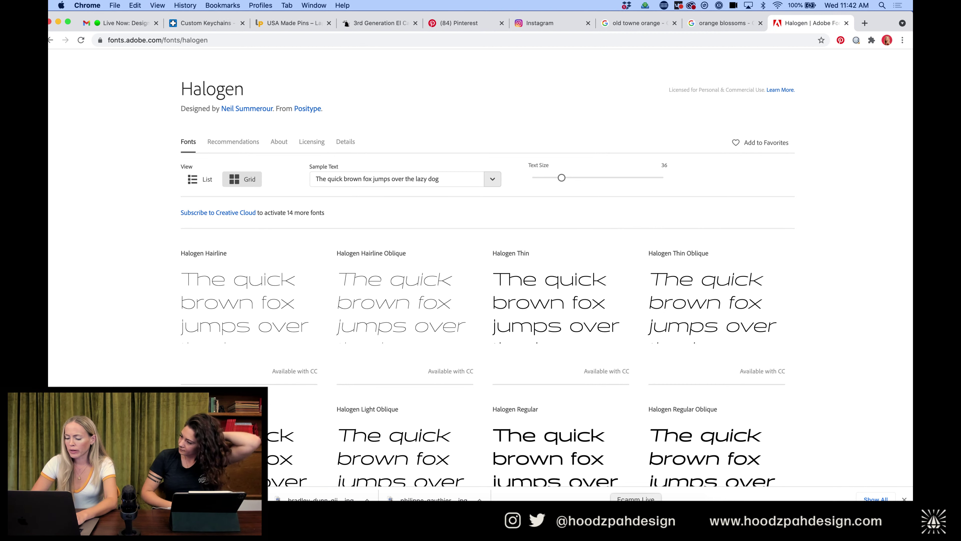
Switch to Illustrator and give version C's Halogen tagline a 1 pt black stroke
click(636, 509)
click(605, 435)
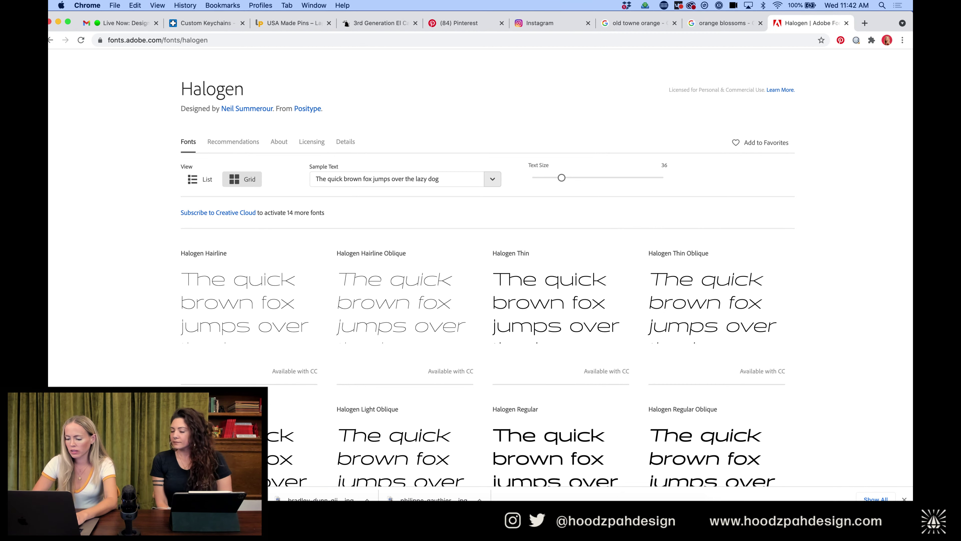
click(493, 510)
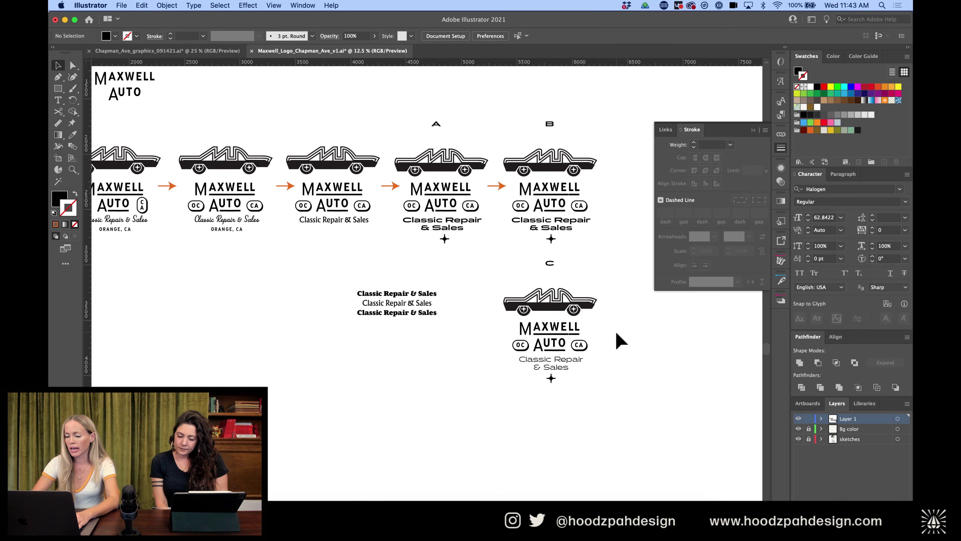
key(super+minus)
click(534, 337)
key(super+equal)
key(super+equal)
key(super+equal)
key(super+equal)
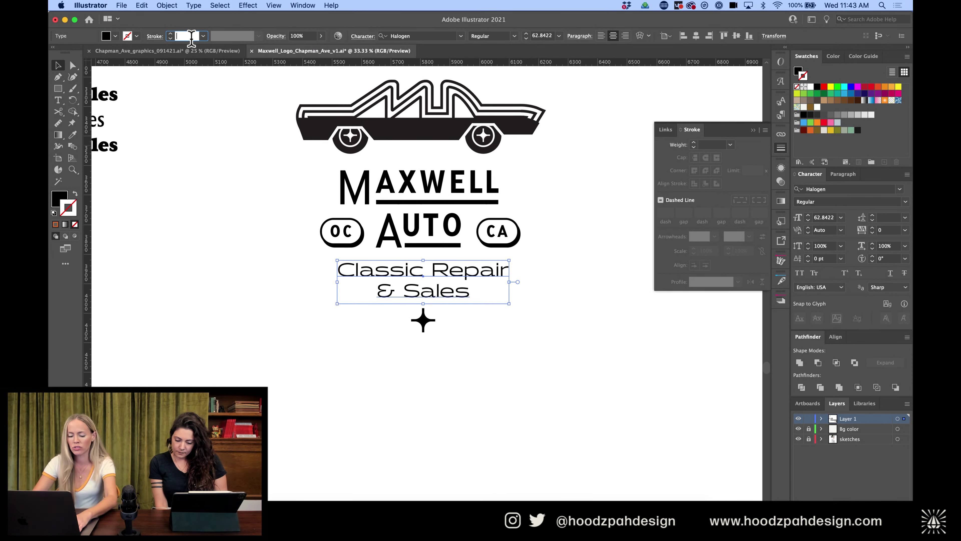
text(1)
key(Return)
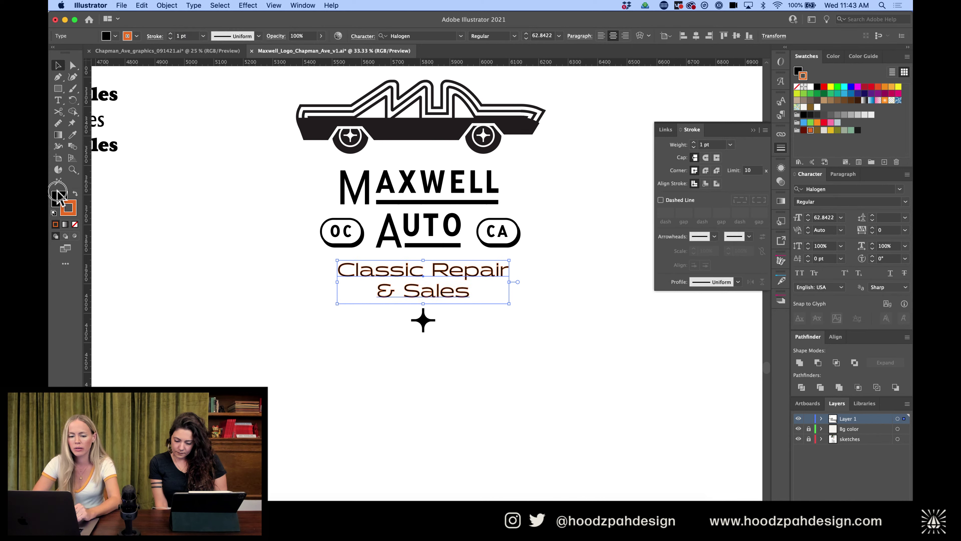
click(58, 194)
click(275, 333)
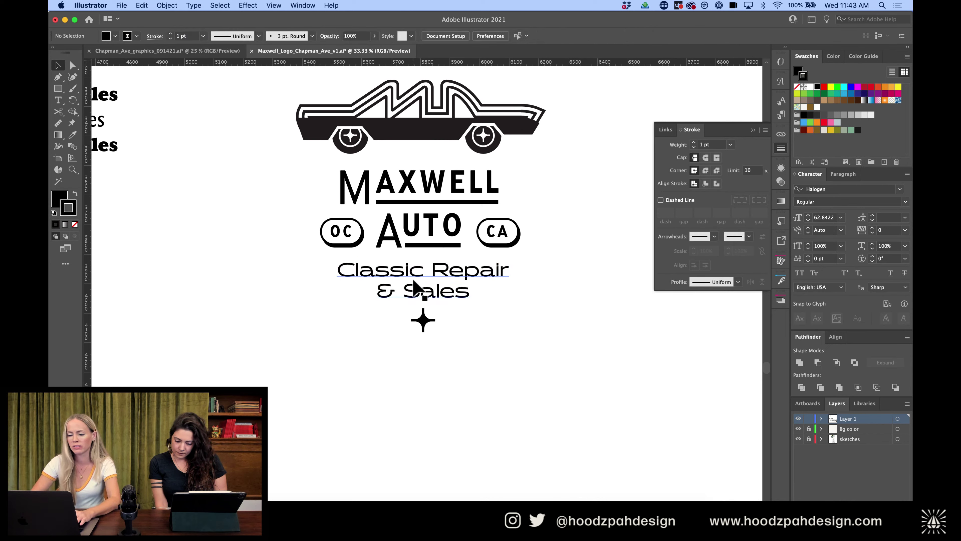
Set version C's "Classic Repair & Sales" tagline in all caps
click(414, 287)
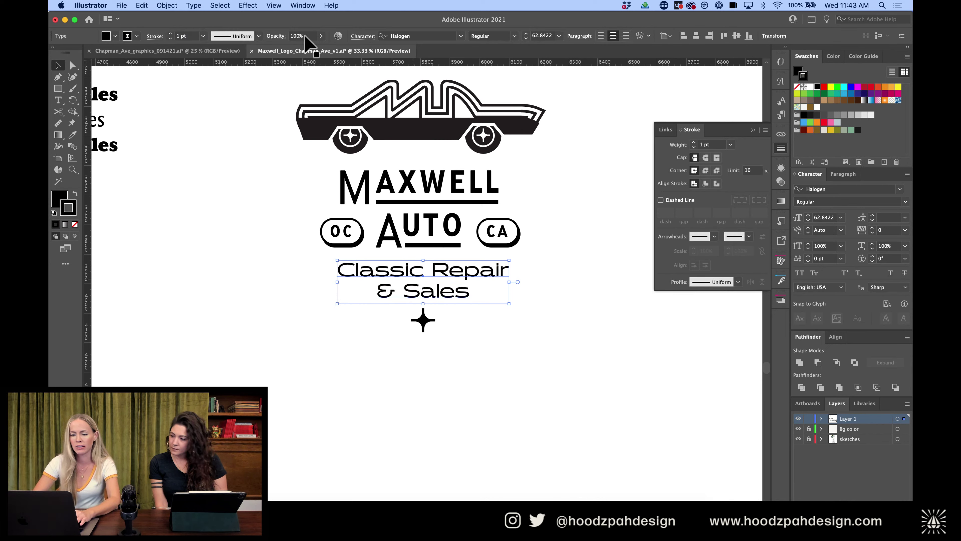
click(799, 273)
click(490, 318)
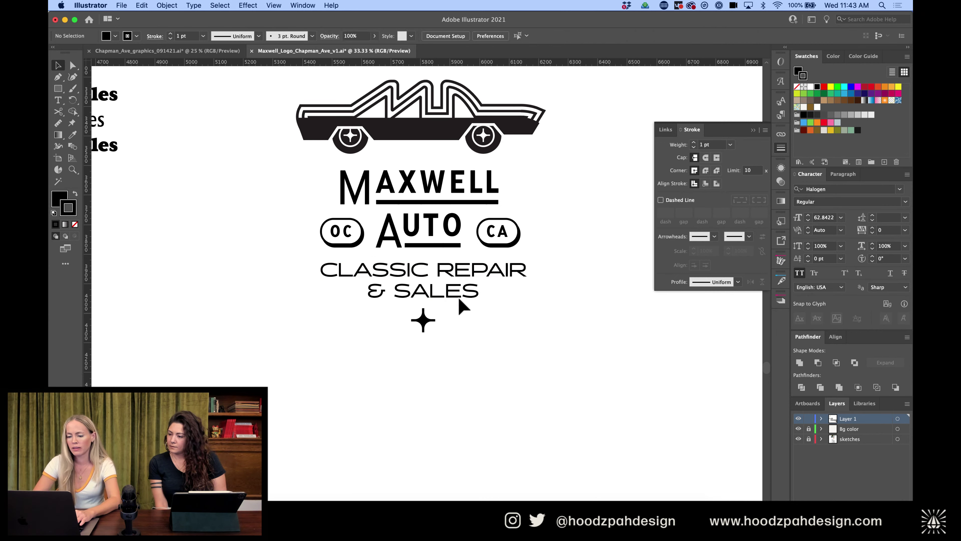
Increase the letter tracking of version C's all-caps tagline to 60
scroll(440, 297, up, 3)
click(437, 398)
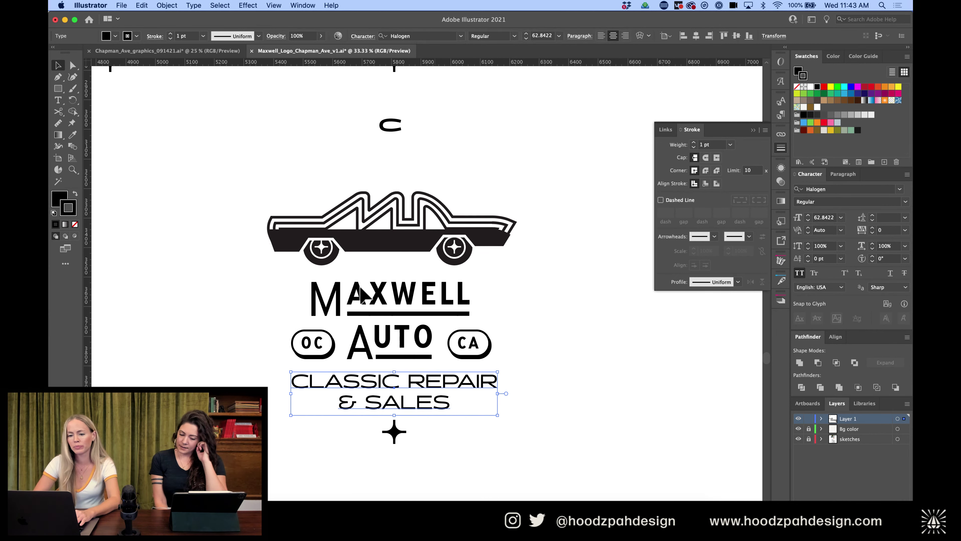
click(878, 230)
key(Up)
key(Up)
key(Up)
key(Up)
key(Up)
key(Up)
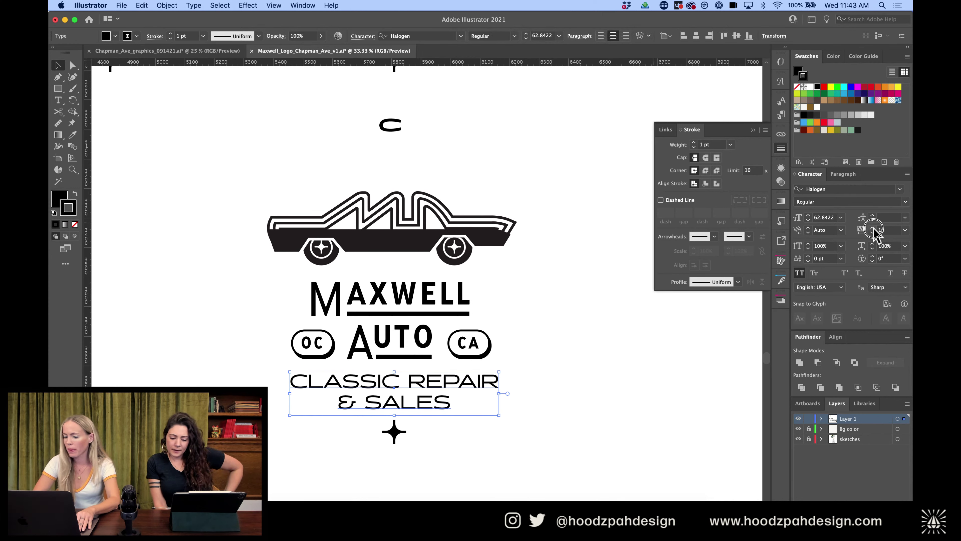
click(204, 174)
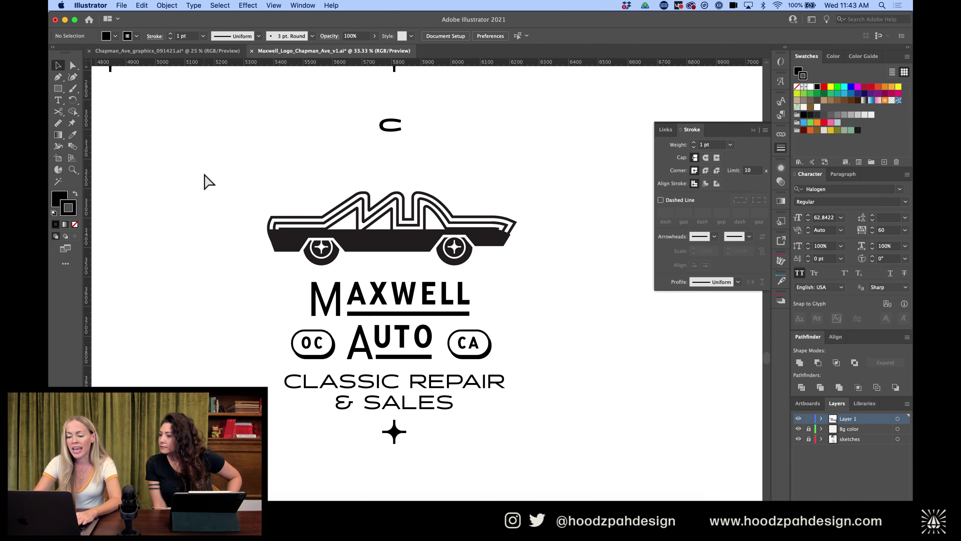
Examine the body panel and outline paths of version C's car, including the anchor where the M meets the body
scroll(203, 174, up, 3)
key(a)
scroll(204, 174, left, 5)
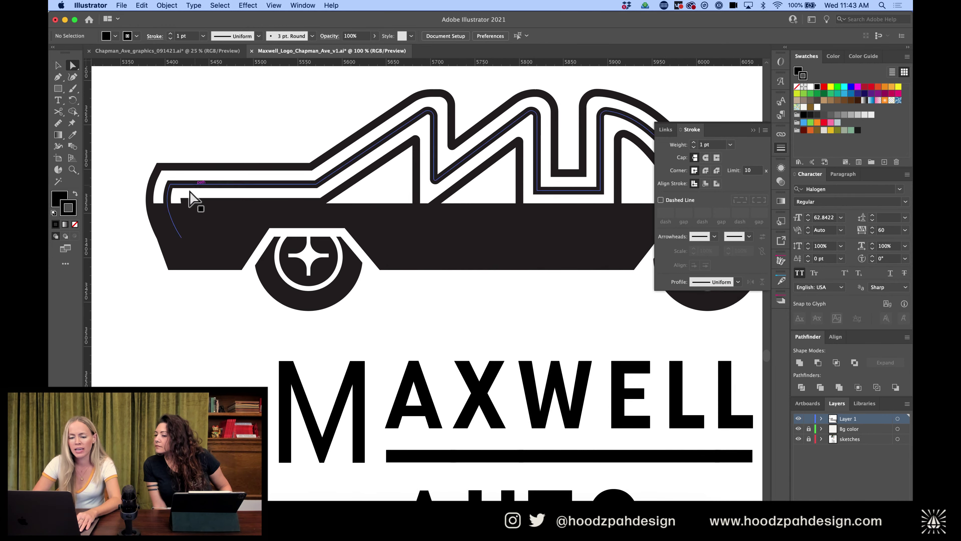
click(180, 208)
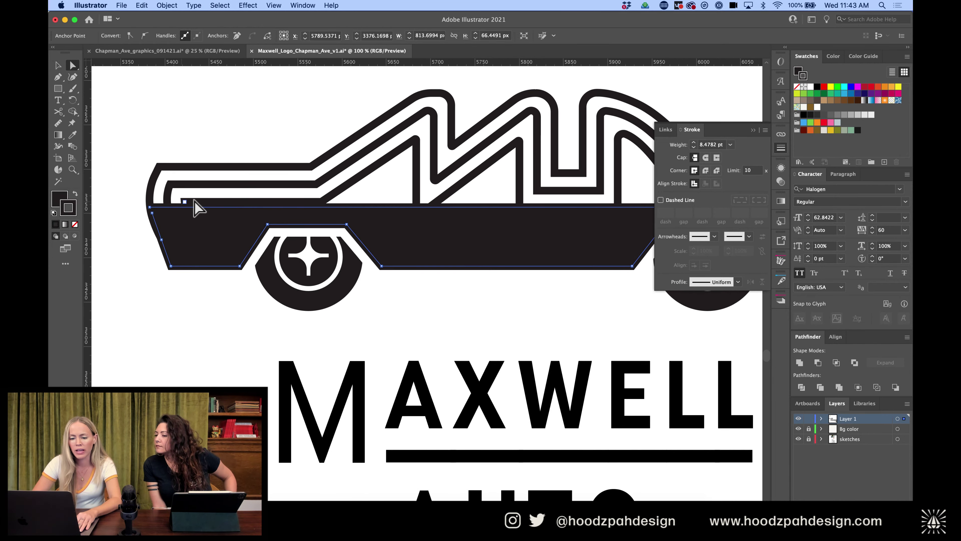
scroll(371, 112, right, 2)
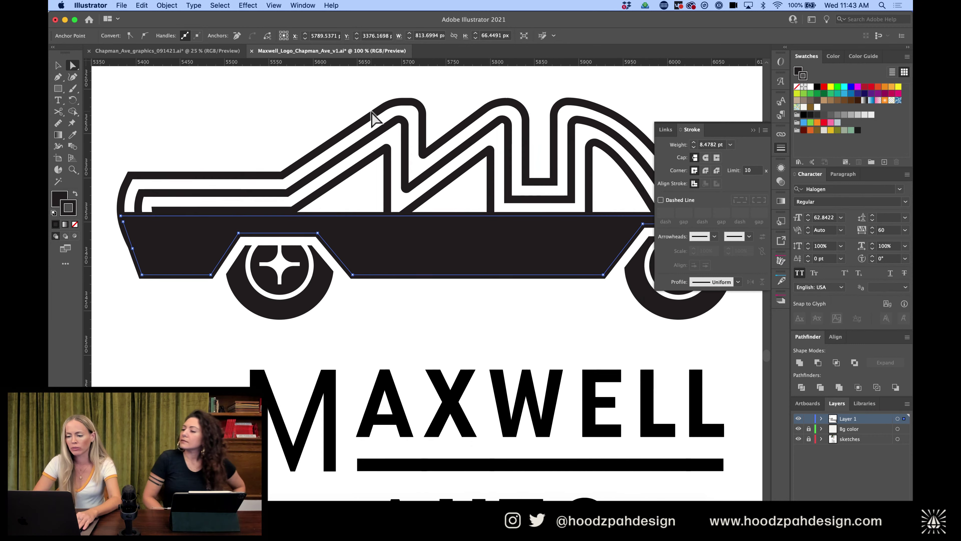
scroll(371, 114, right, 1)
click(386, 200)
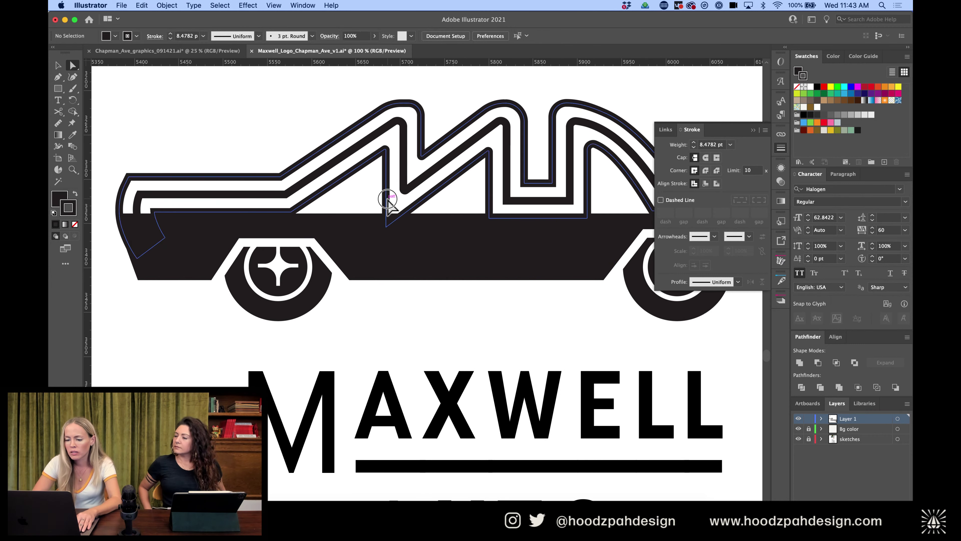
click(386, 228)
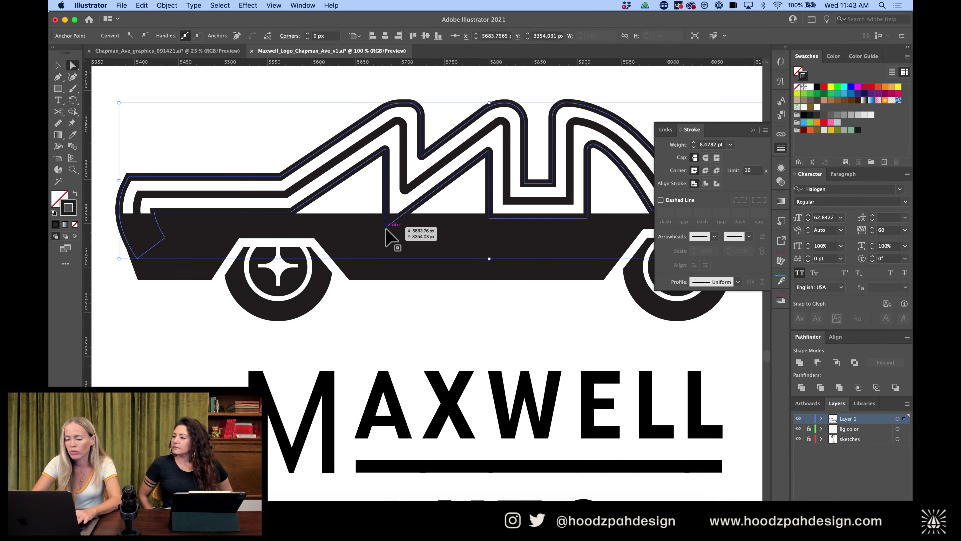
Duplicate version A's complete logo into the empty space above the row of logo versions
key(super+minus)
key(super+minus)
key(super+minus)
scroll(389, 237, up, 10)
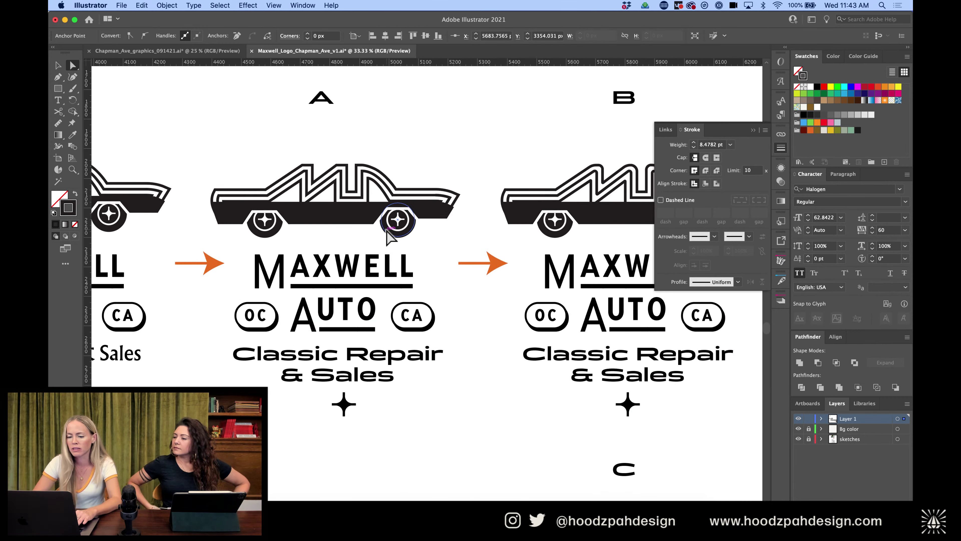
scroll(429, 197, up, 3)
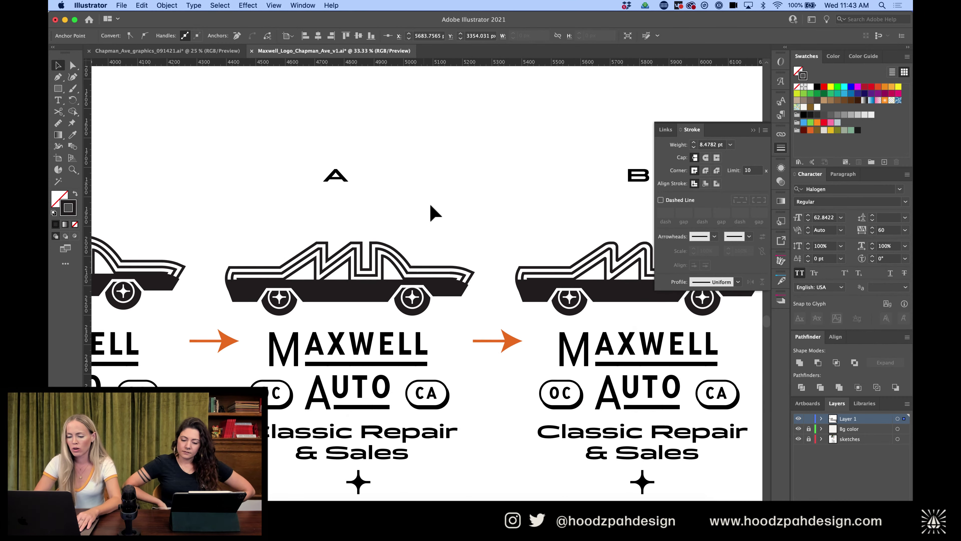
drag(431, 252, 287, 496)
key(super+minus)
key(super+minus)
key(super+minus)
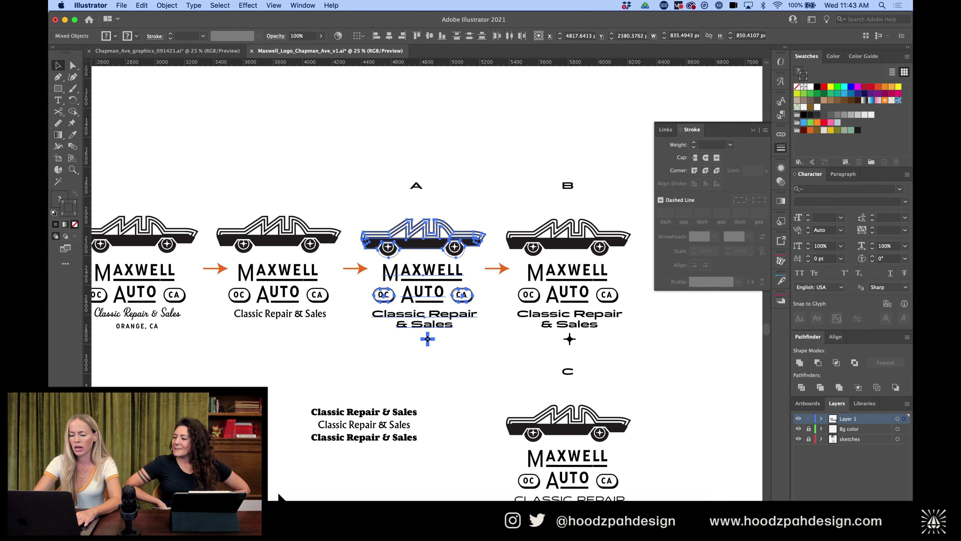
scroll(456, 336, up, 3)
drag(436, 358, 309, 137)
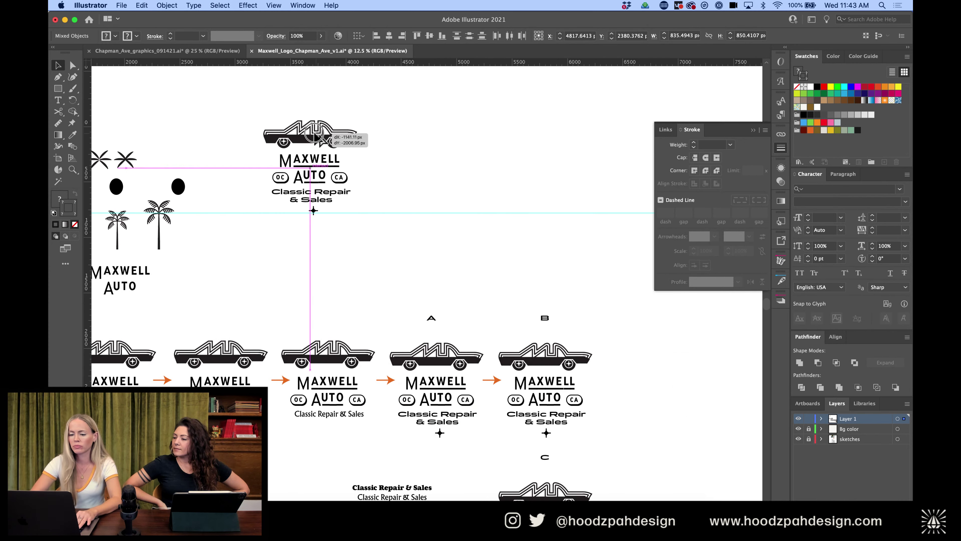
Cut the duplicated version A logo from the empty space above the row
scroll(318, 140, left, 10)
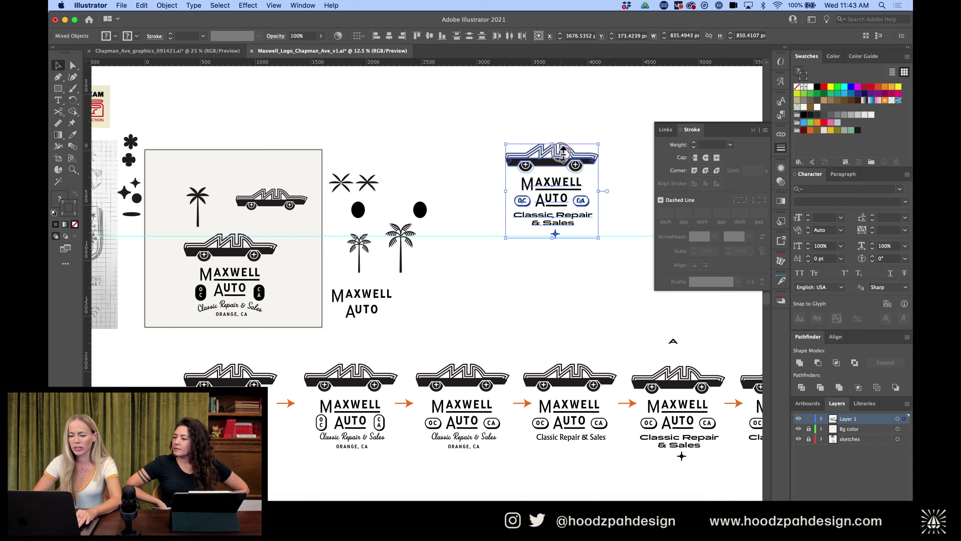
drag(562, 151, 214, 214)
key(Delete)
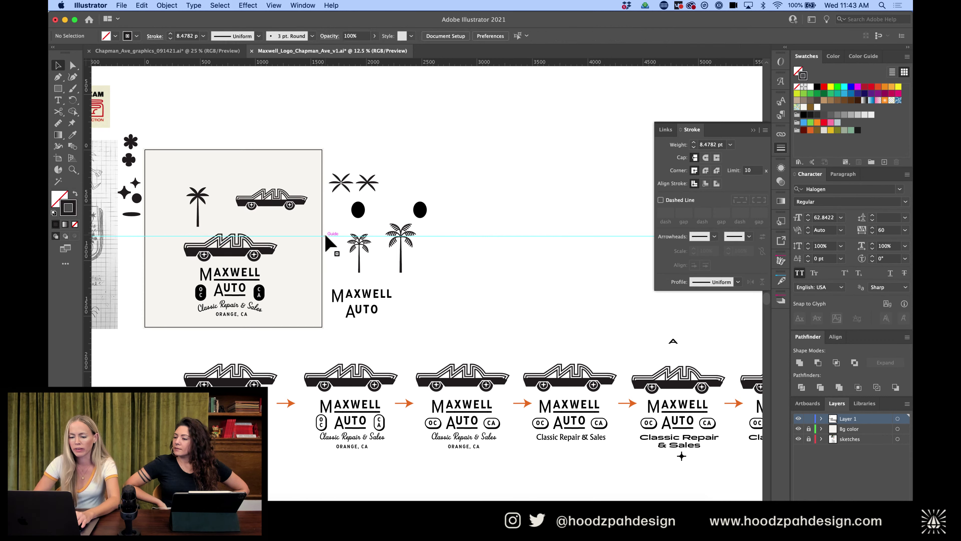
Move the old logo with the script tagline off the artboard, past the loose palm trees
drag(326, 238, 178, 329)
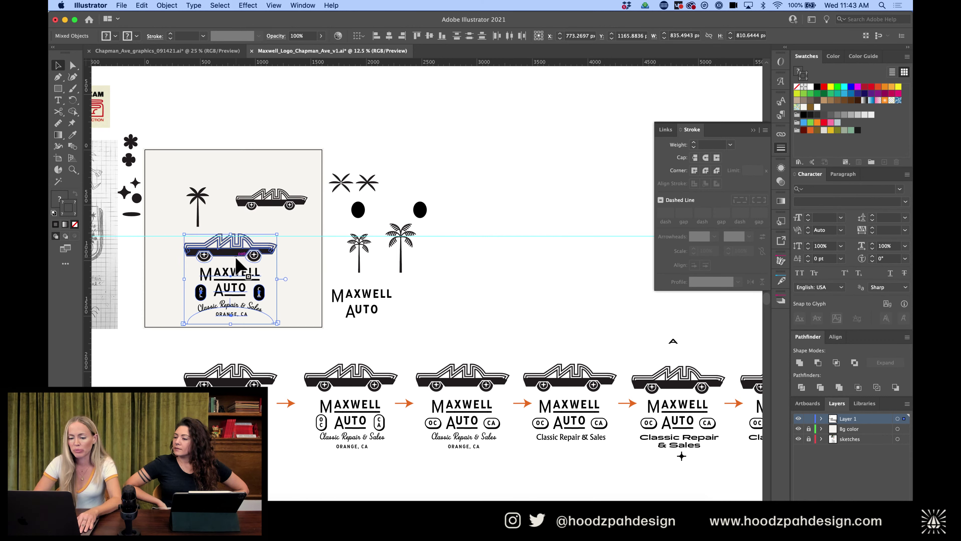
drag(237, 264, 567, 258)
scroll(189, 300, left, 5)
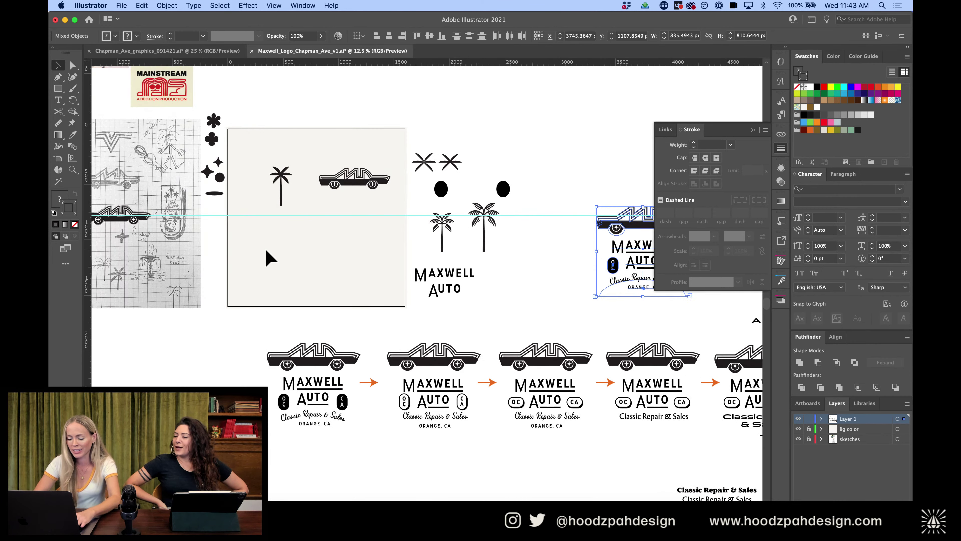
Paste the version A logo onto the artboard in place of the old script-tagline logo
key(super+v)
key(super+equal)
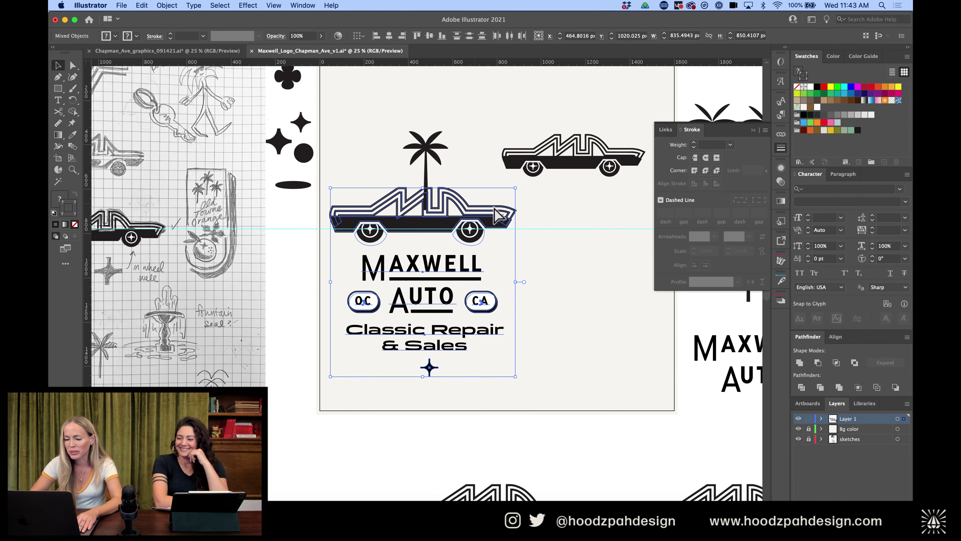
drag(556, 212, 508, 238)
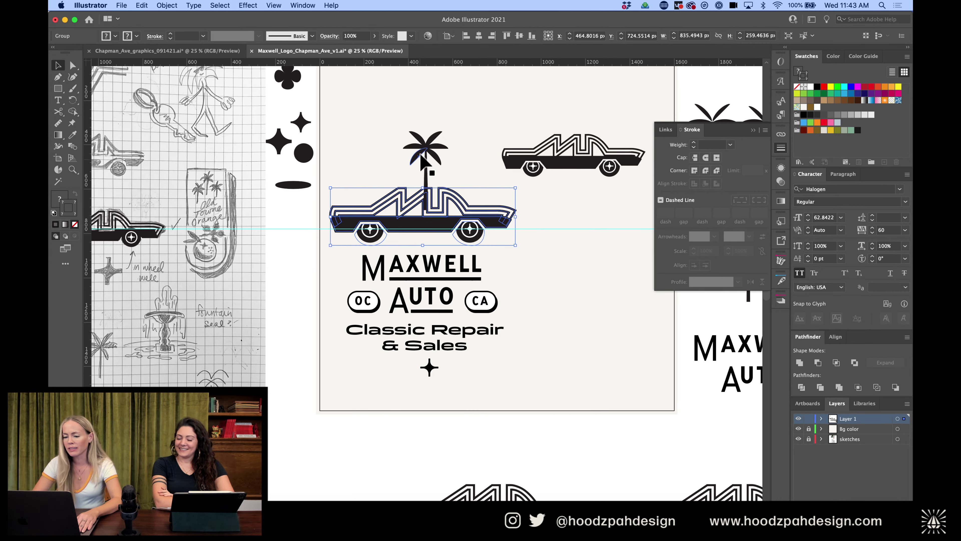
Raise the palm tree clear of the pasted logo's car and move the small spare car off the artboard
drag(422, 161, 420, 112)
scroll(611, 176, right, 4)
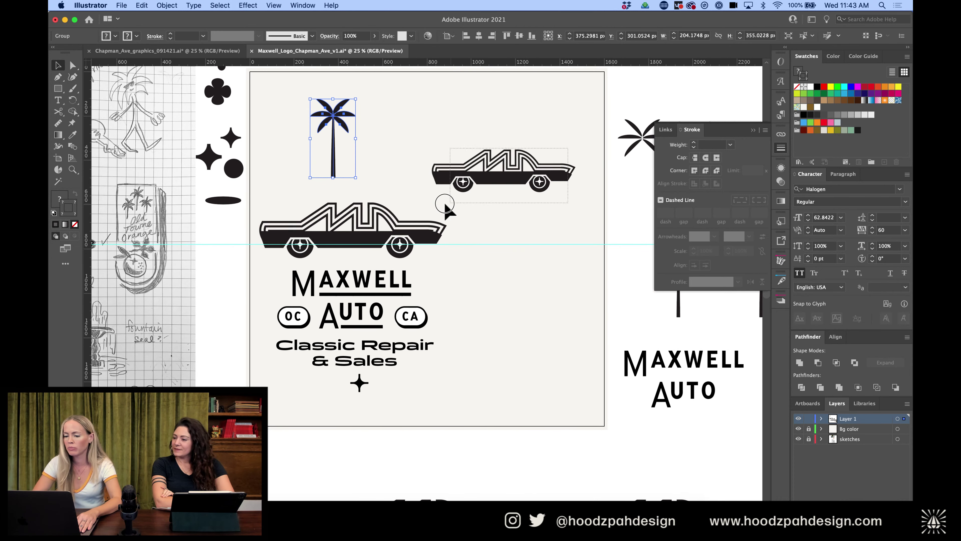
drag(464, 182, 675, 92)
click(510, 187)
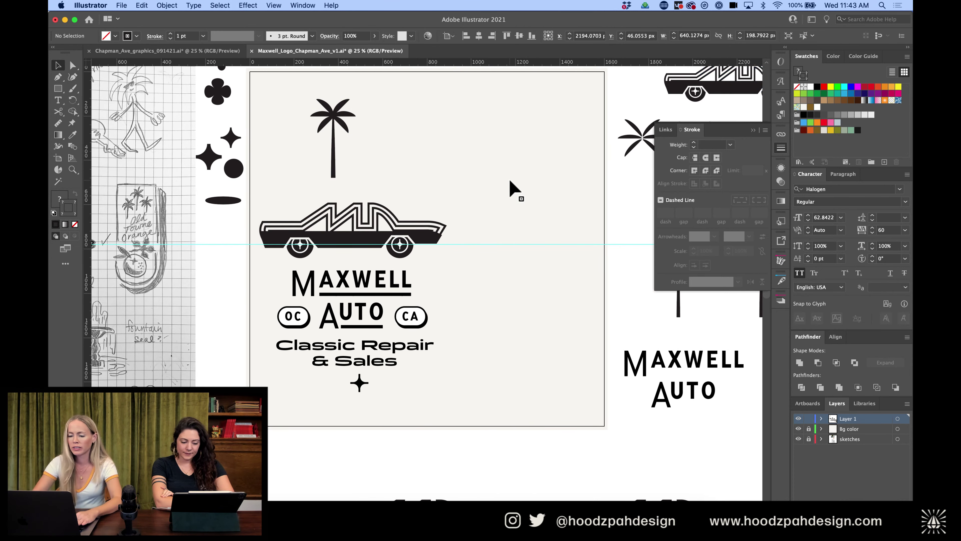
Examine the artboard car's rear body corner, wheel wells and M-shaped roof stripes close up
scroll(509, 187, up, 10)
key(a)
click(487, 151)
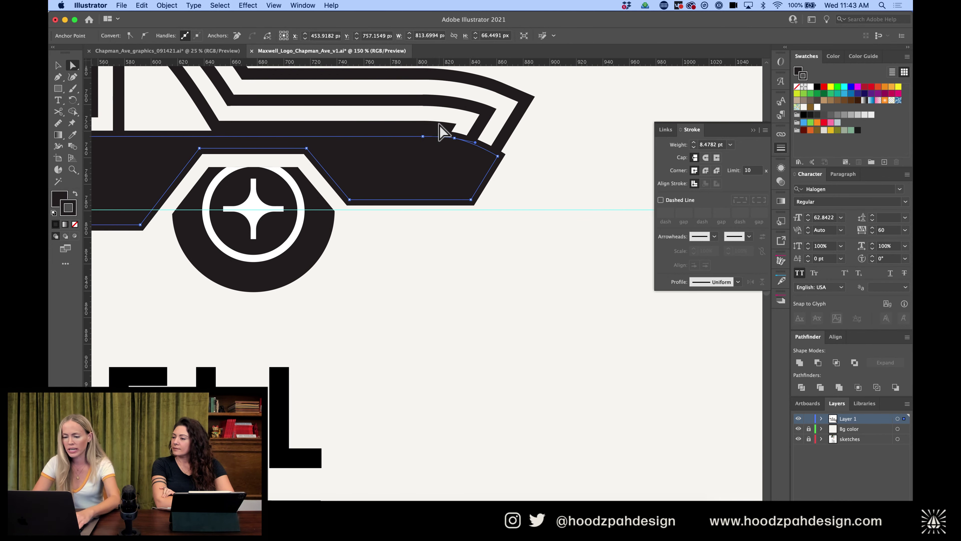
scroll(421, 137, up, 2)
scroll(422, 137, left, 10)
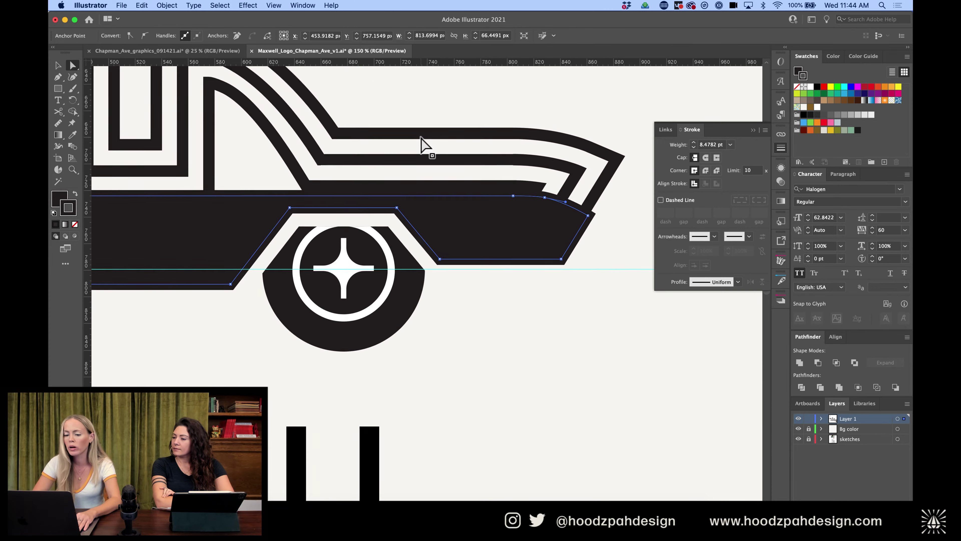
scroll(421, 144, left, 3)
scroll(422, 144, right, 6)
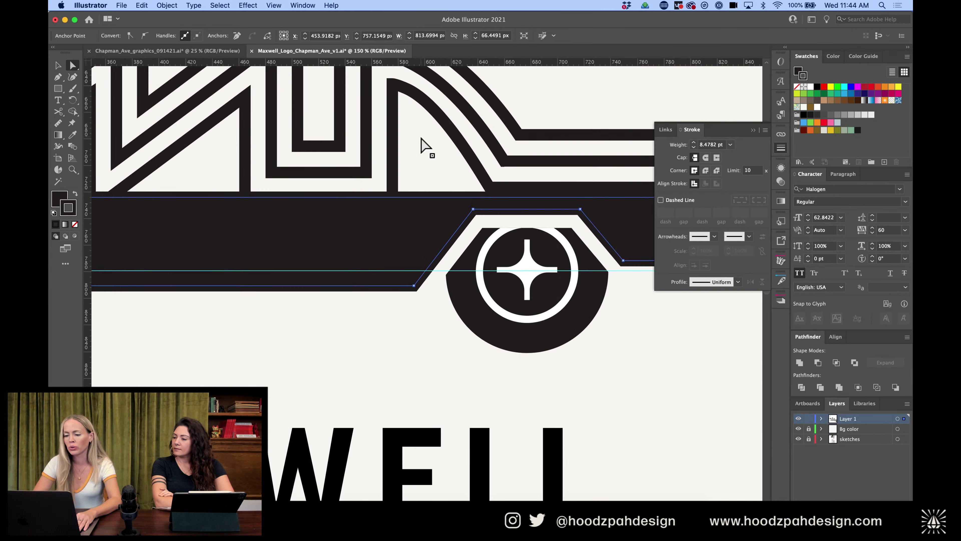
key(super+minus)
key(super+minus)
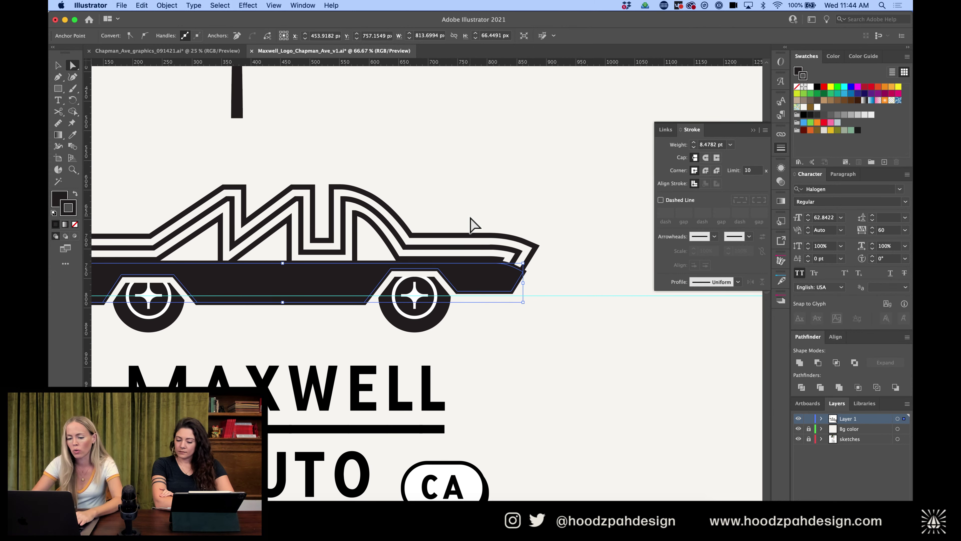
scroll(474, 225, left, 5)
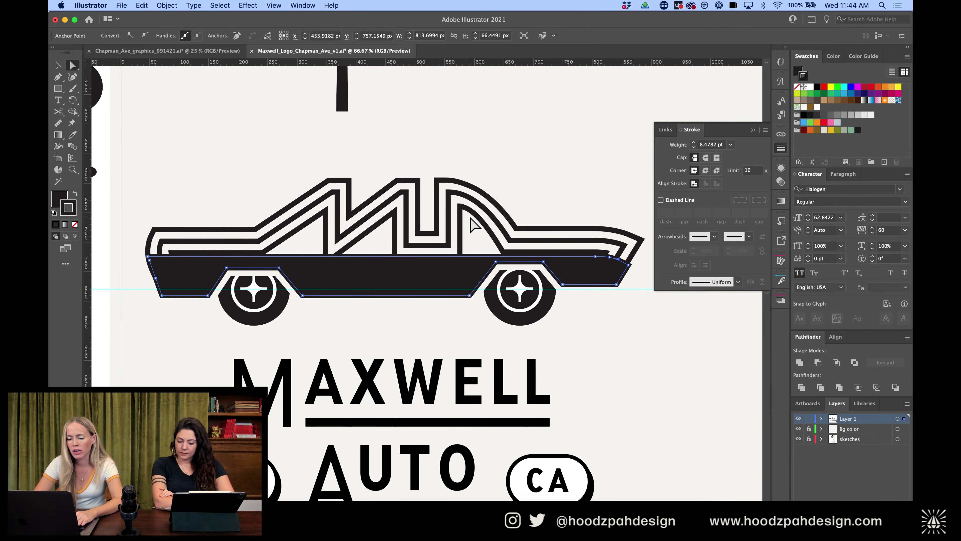
Select the whole logo on the artboard and scale it down proportionally to about 684 × 696 px
key(v)
click(317, 215)
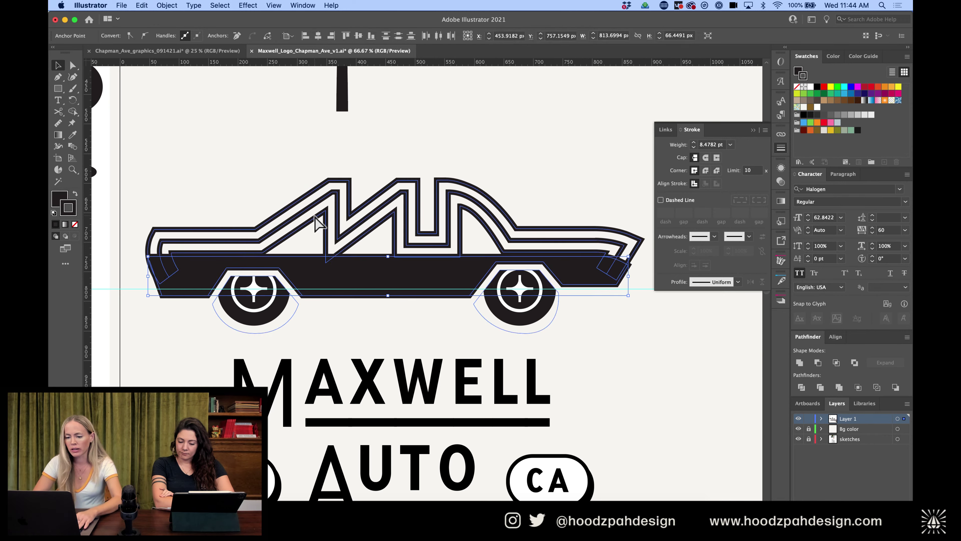
key(super+minus)
key(super+minus)
key(super+minus)
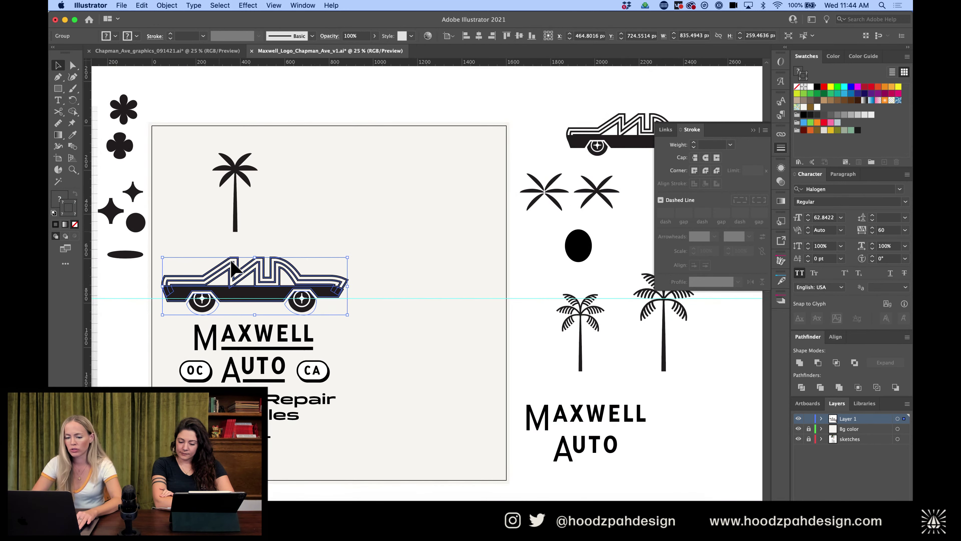
drag(405, 257, 190, 450)
drag(347, 452, 314, 412)
Duplicate the scaled logo into the empty right half of the artboard, level with the original
drag(266, 297, 443, 297)
key(super+equal)
key(super+equal)
key(super+equal)
key(super+shift+a)
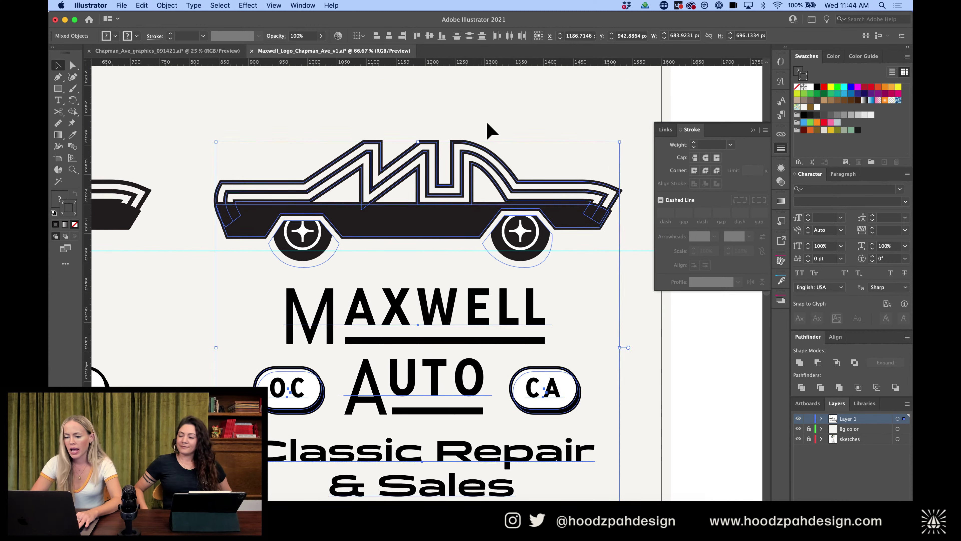
Isolate the duplicate logo's car group and move the rear points of all three M-shaped roof stripes slightly down
double_click(493, 181)
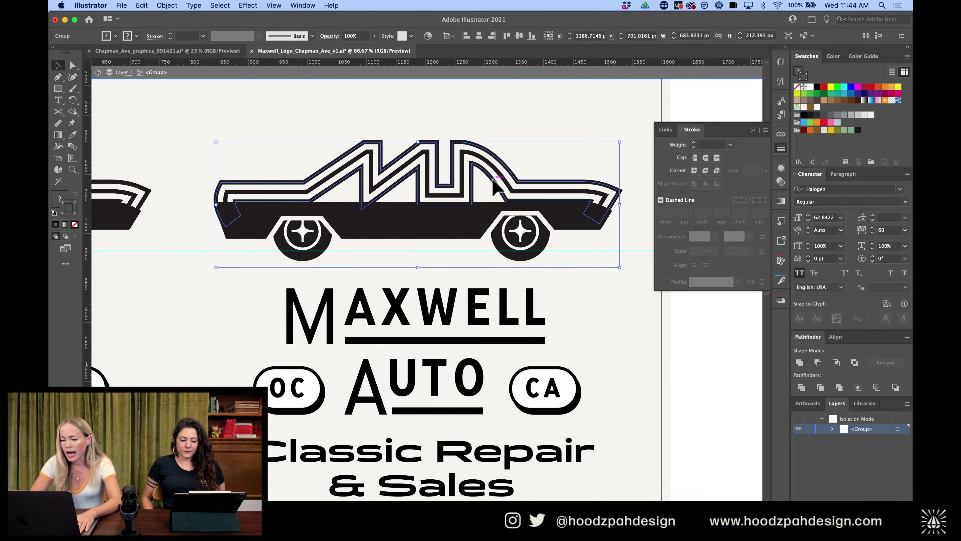
click(494, 181)
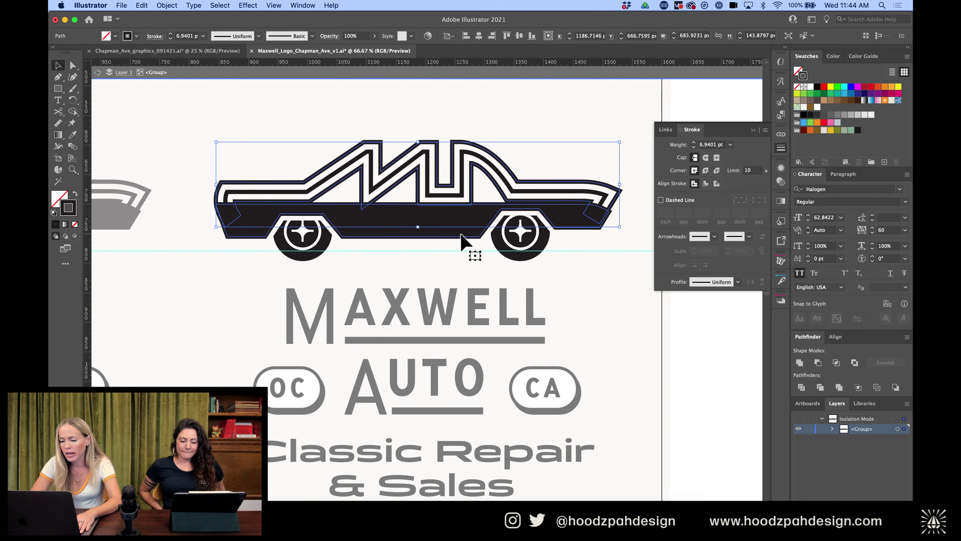
click(267, 216)
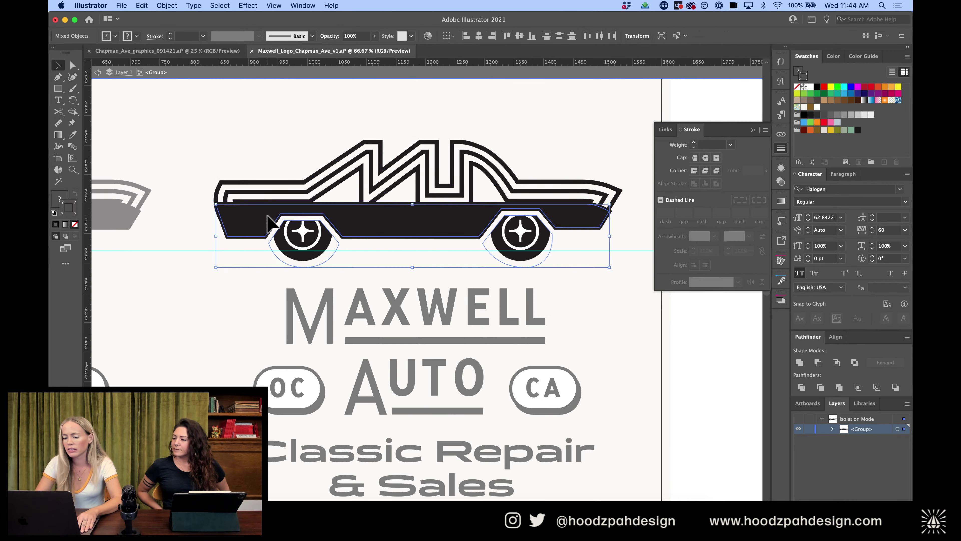
key(super+equal)
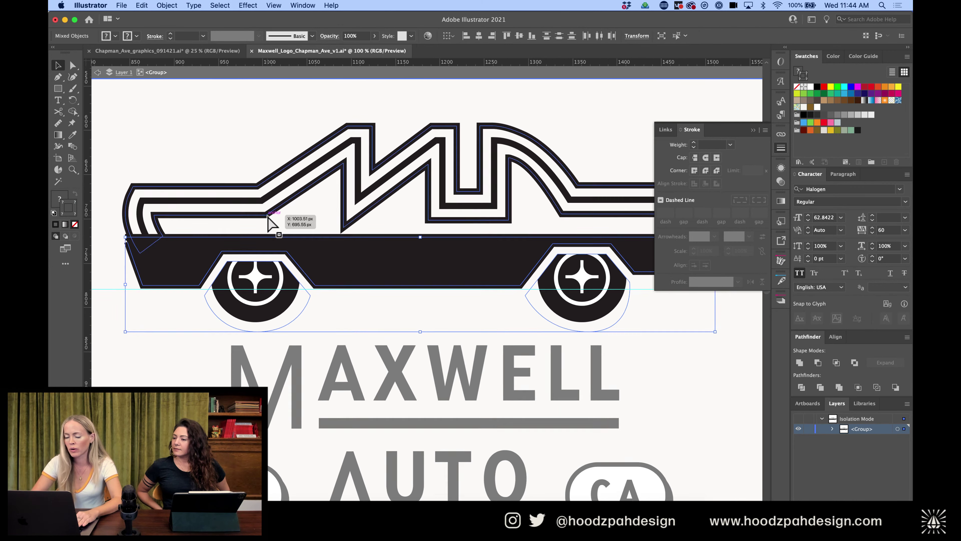
key(a)
click(492, 250)
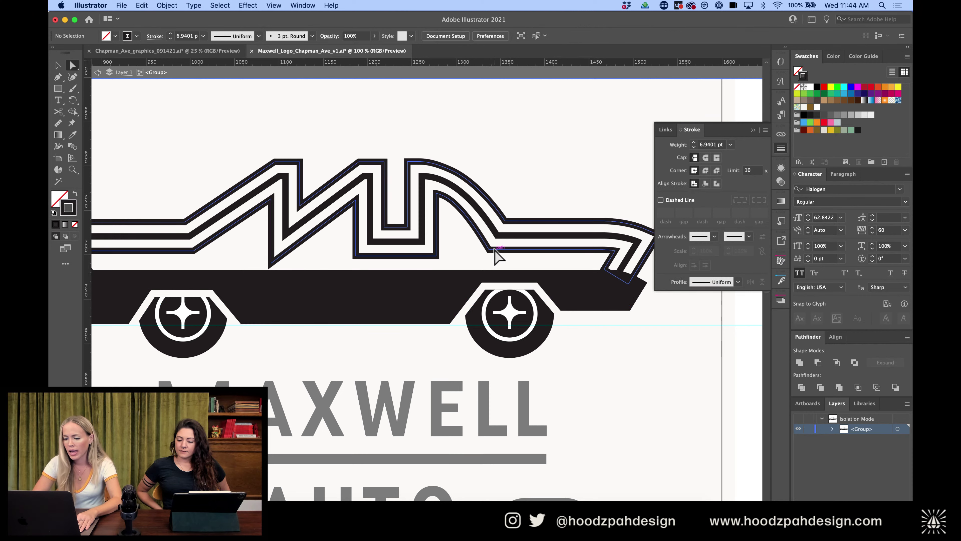
click(490, 249)
scroll(558, 263, right, 3)
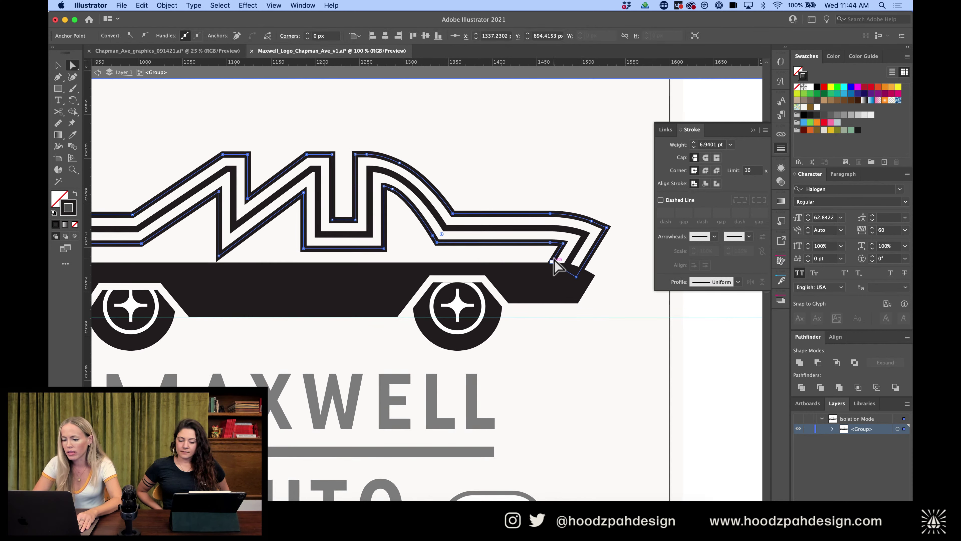
drag(631, 206, 424, 249)
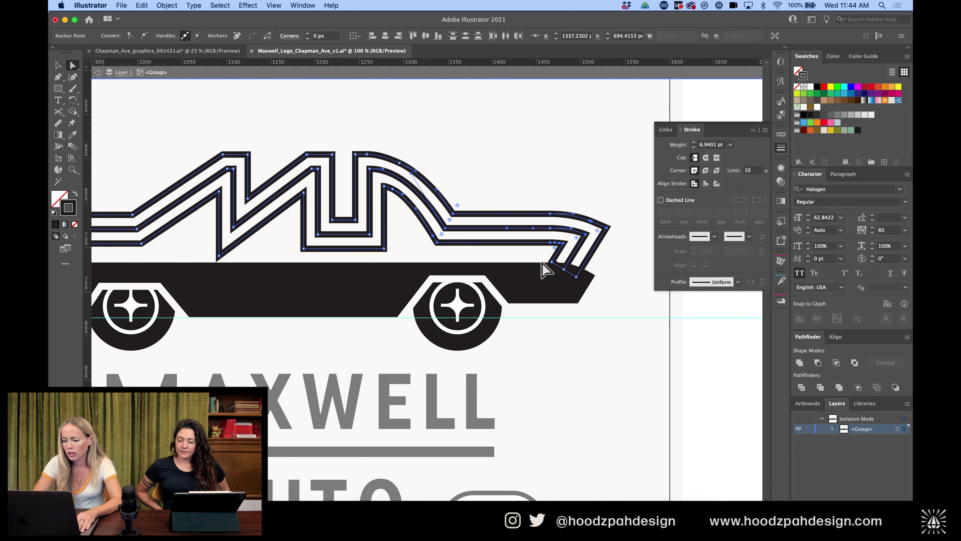
drag(608, 228, 607, 237)
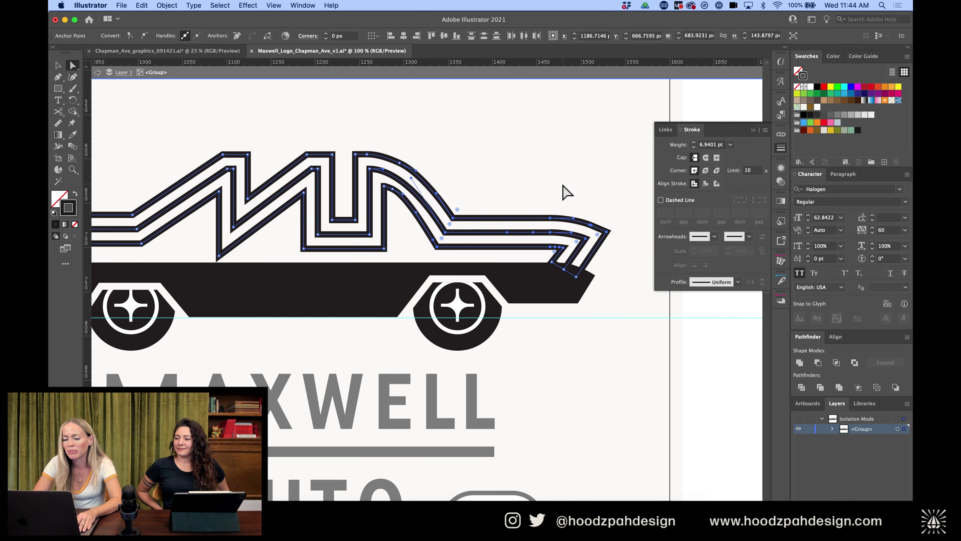
Place a horizontal guide along the base of the car's M stripes and align the lowest rear stripe with it
double_click(506, 113)
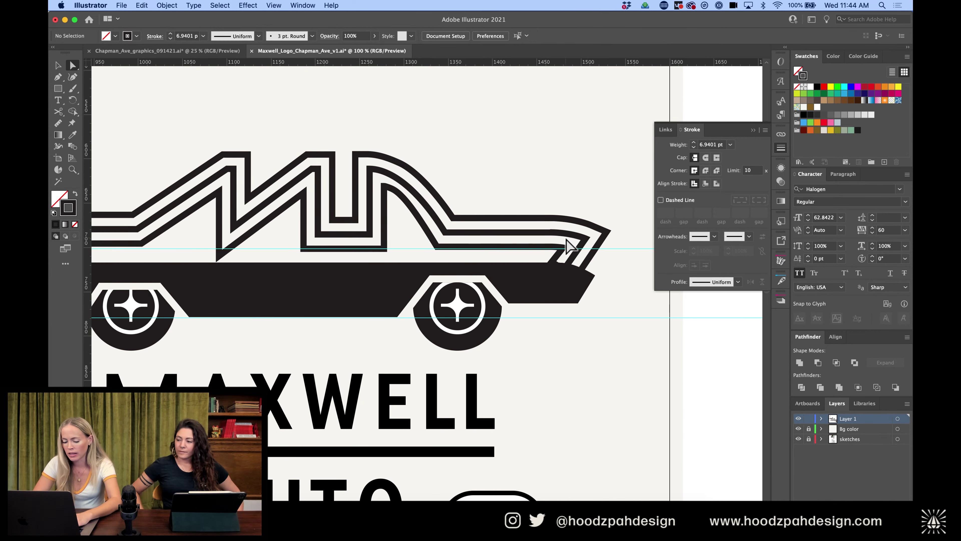
double_click(555, 242)
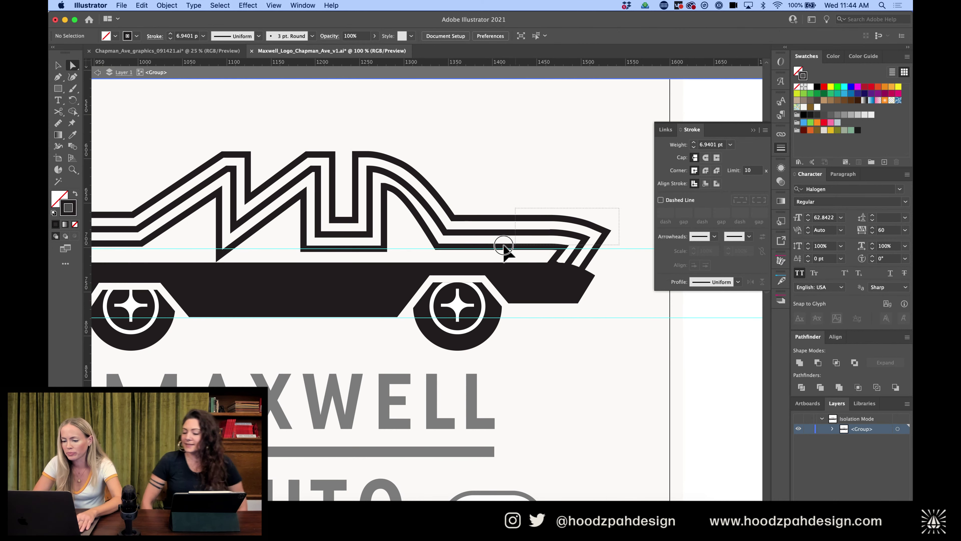
drag(431, 257, 596, 290)
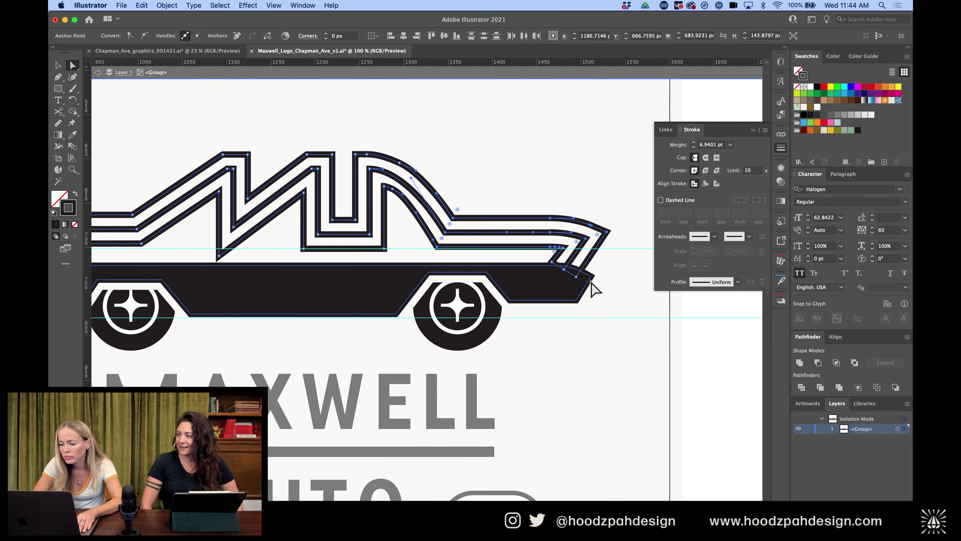
shift+click(583, 270)
key(super+equal)
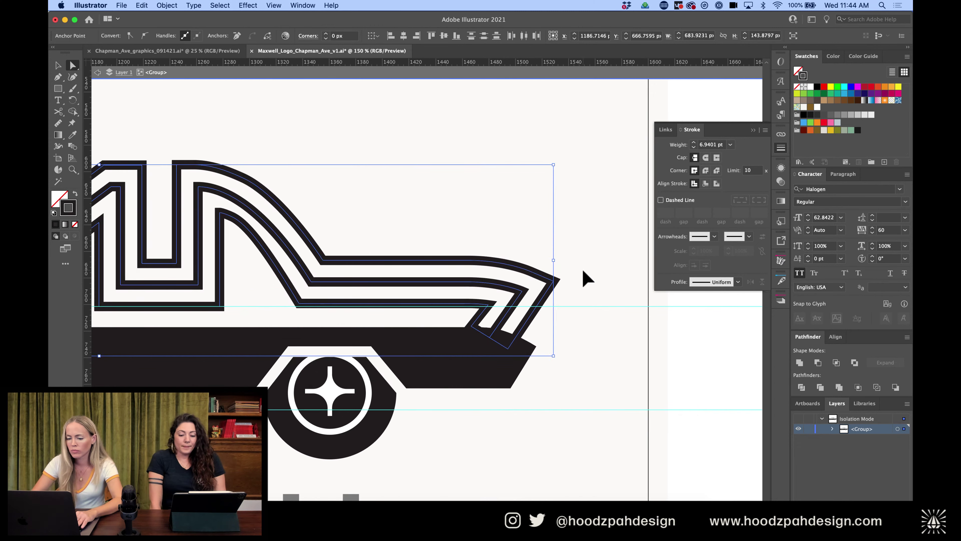
drag(299, 303, 299, 305)
Delete the outer and inner M stripes of the duplicate car, keeping only the centre stripe path
scroll(376, 221, left, 5)
scroll(375, 221, down, 2)
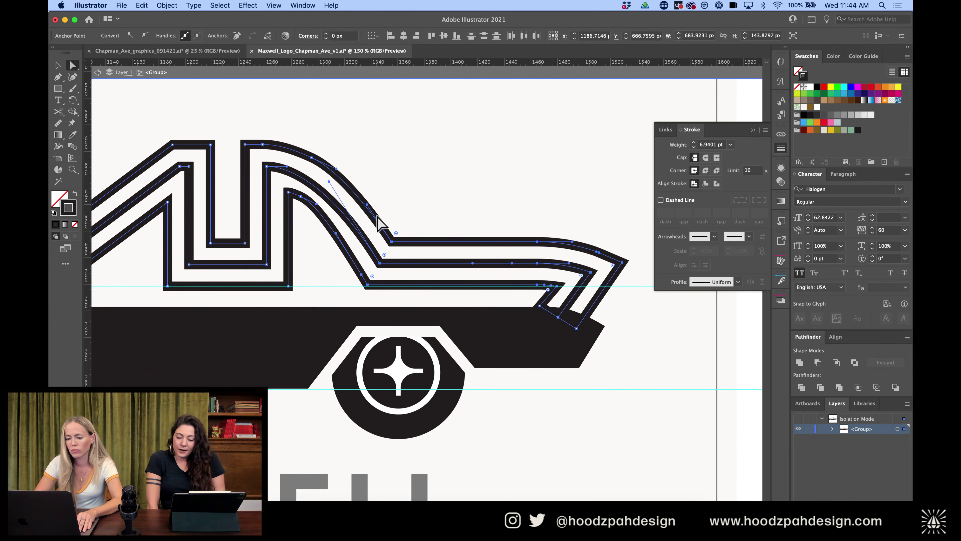
click(408, 208)
click(326, 195)
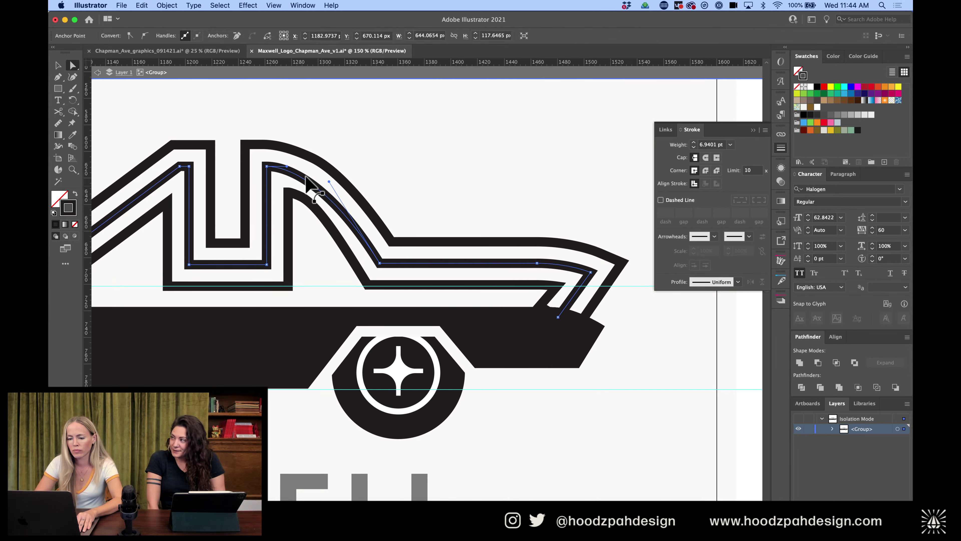
scroll(315, 172, down, 5)
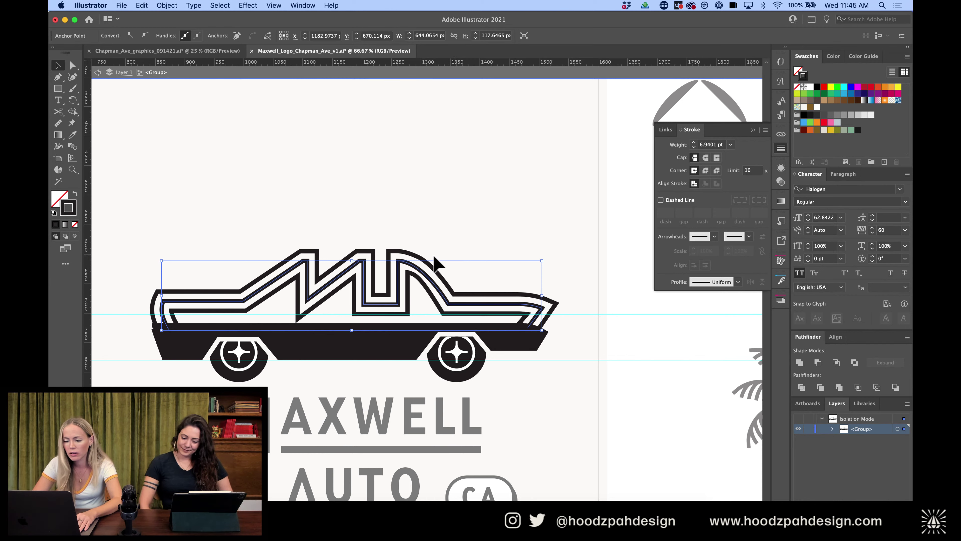
key(super+z)
key(super+z)
key(super+z)
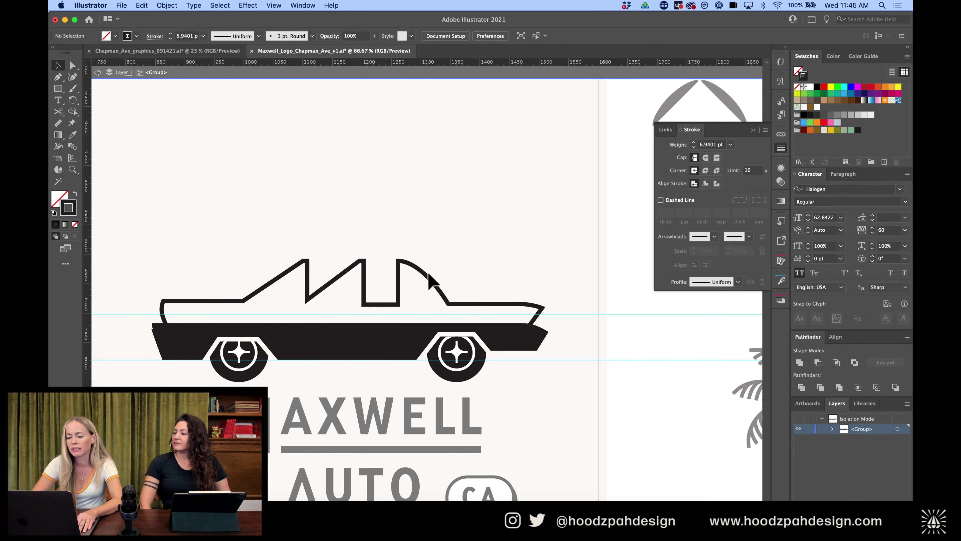
Set up an Offset Path of 14 px with miter joins on the remaining centre stripe, with the preview on
click(427, 273)
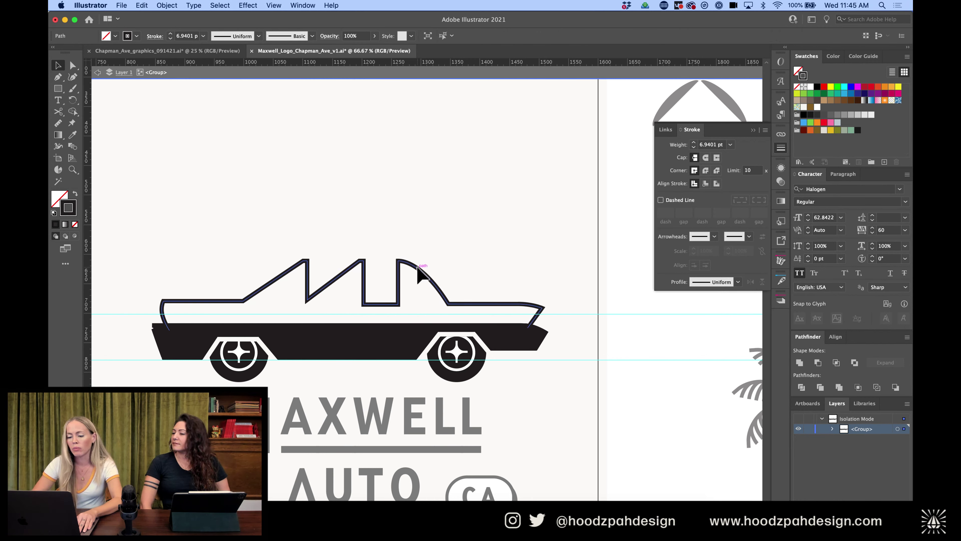
click(168, 5)
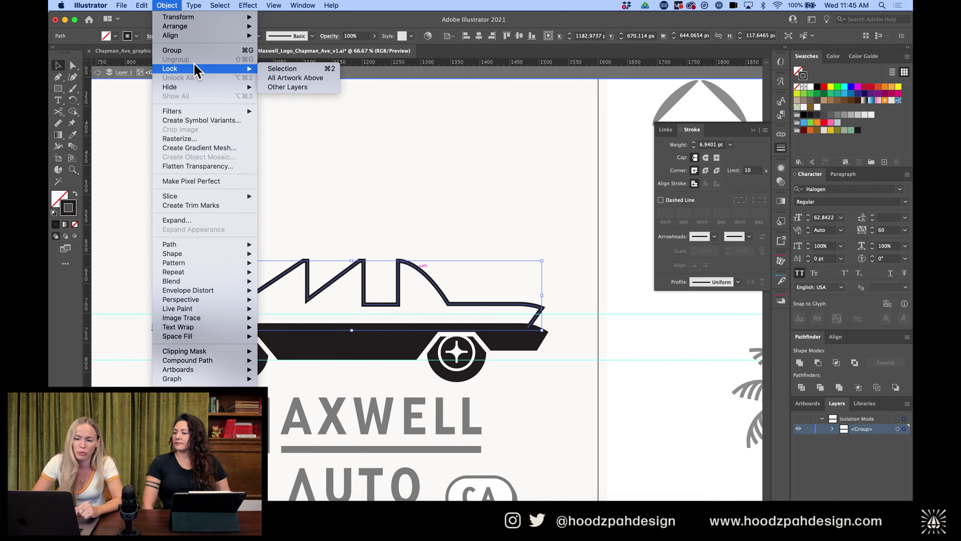
mouse_move(197, 21)
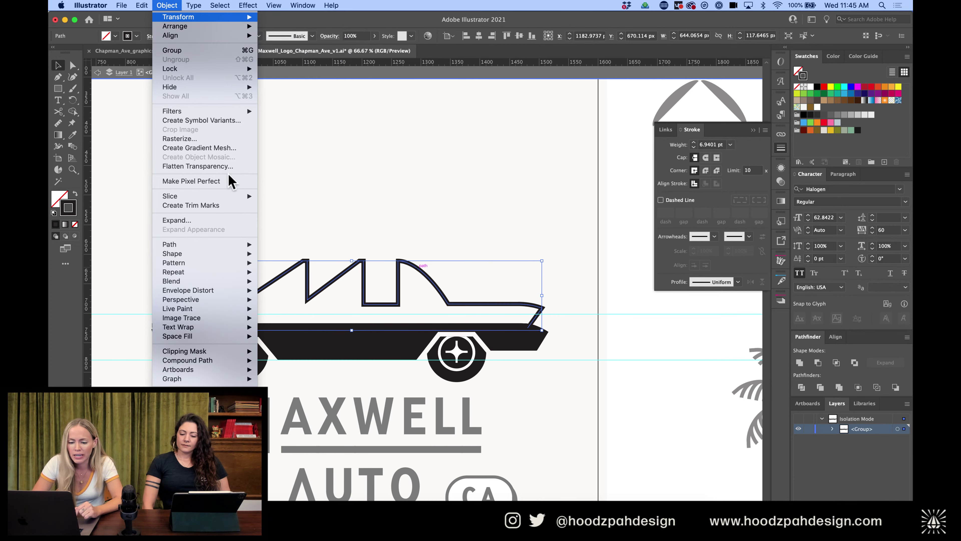
mouse_move(227, 246)
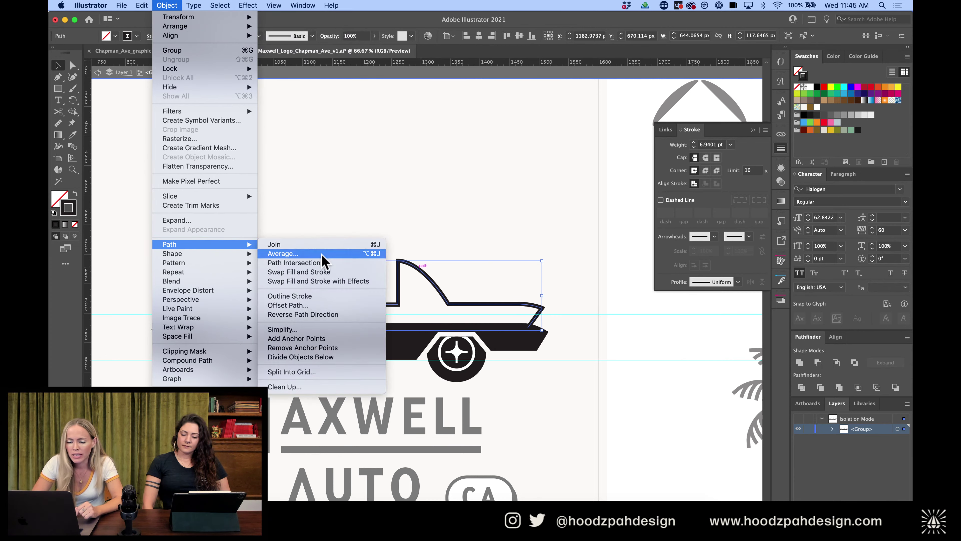
click(319, 305)
text(1)
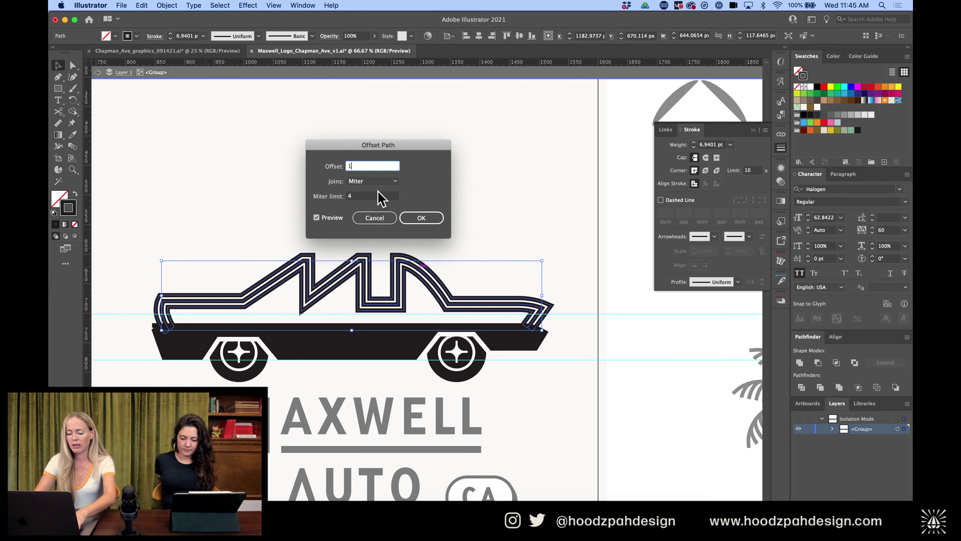
text(4)
key(Tab)
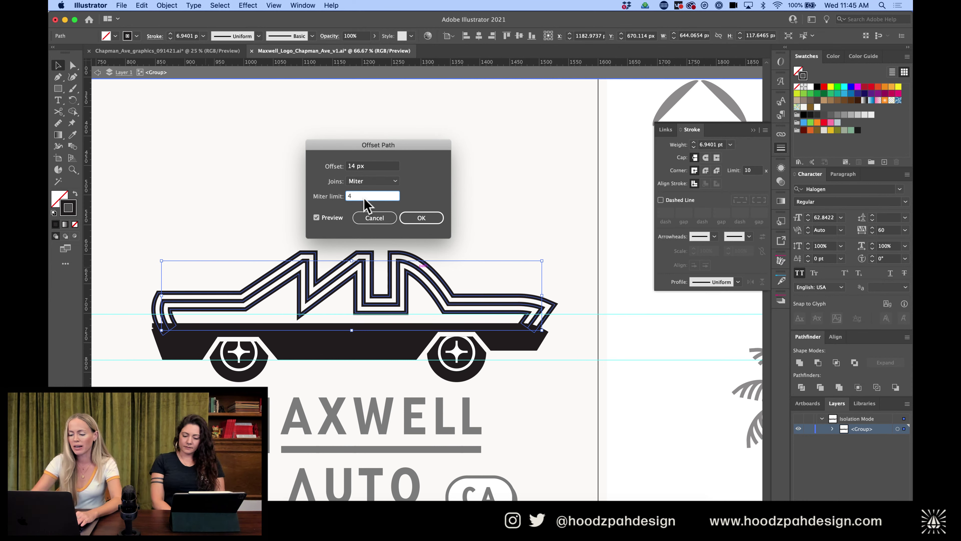
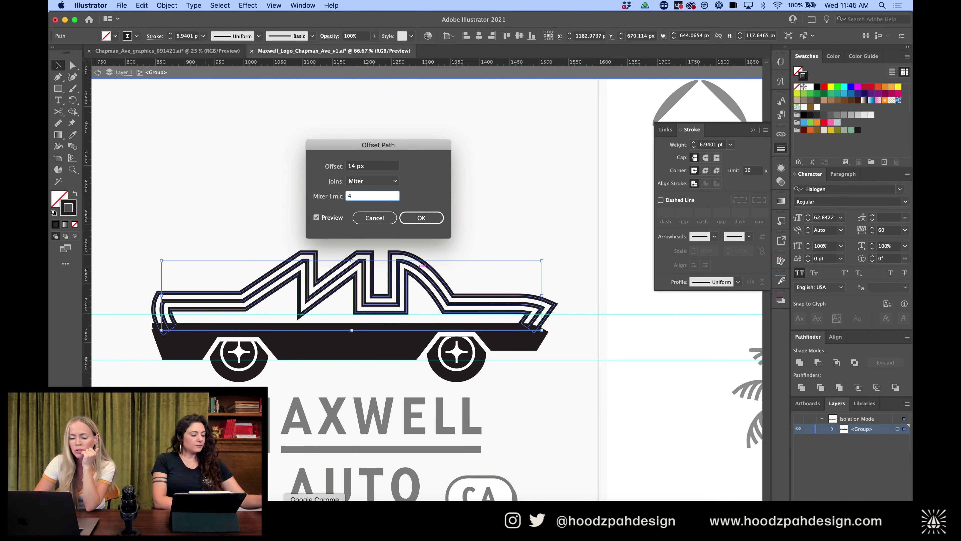
Switch to Chrome, search Google Drive for "type" and open the document "How to Make a Font: Resources for Type Design"
click(315, 509)
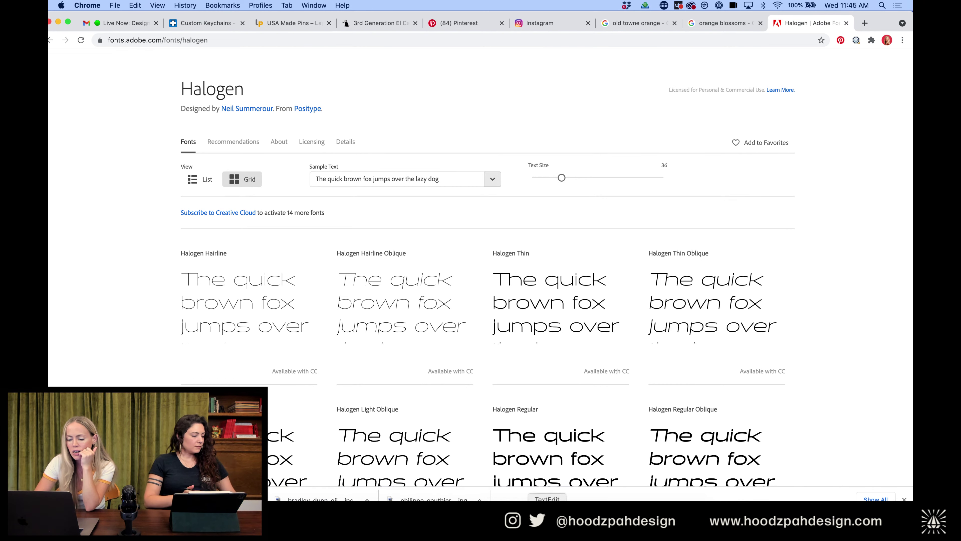
key(super+t)
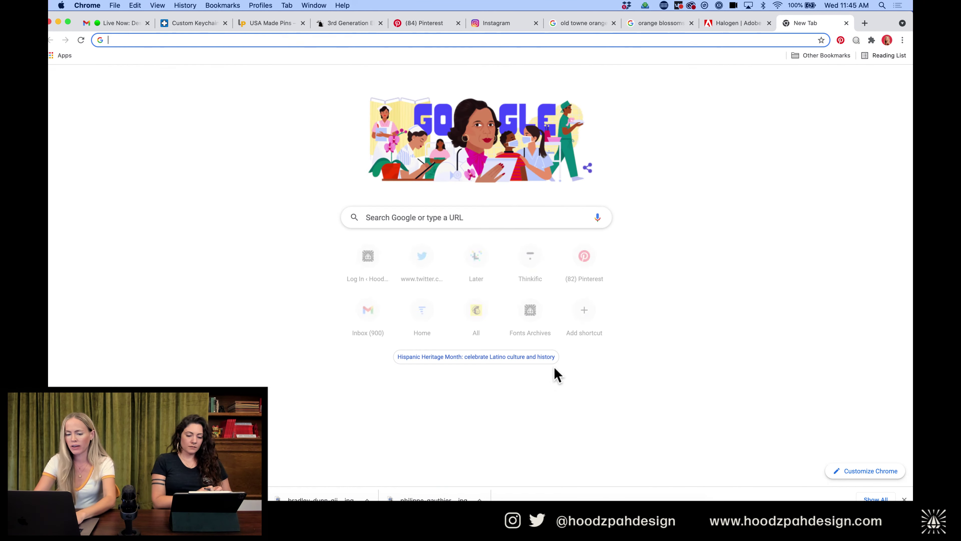
text(drive.google.com)
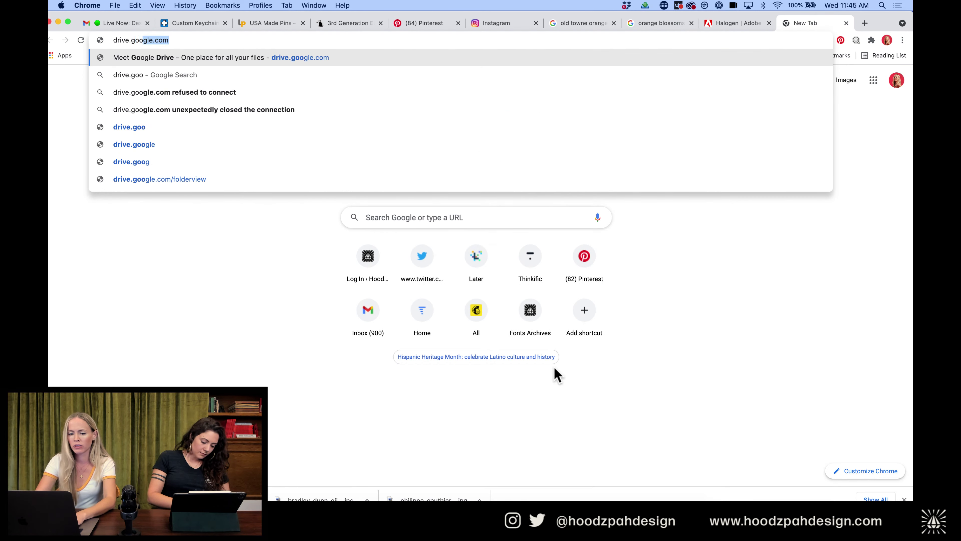
key(Return)
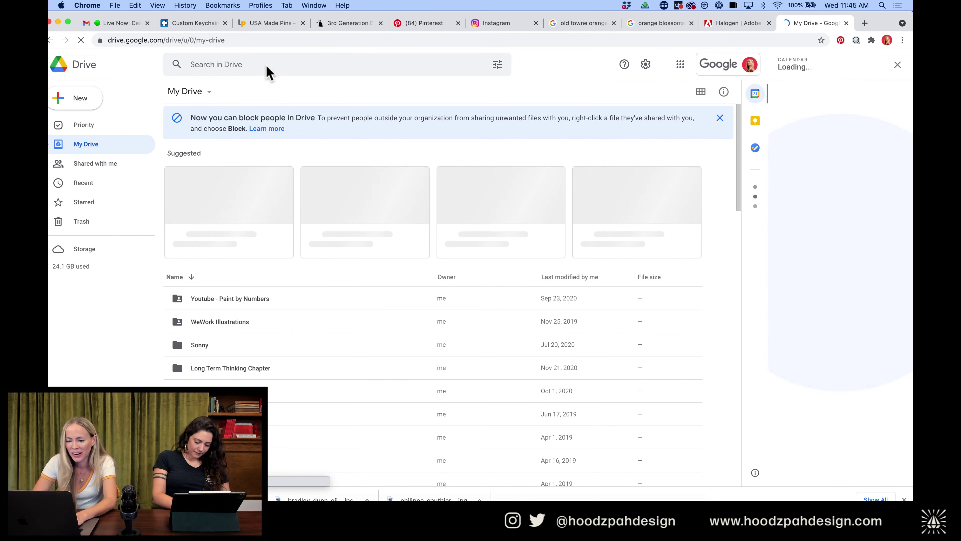
click(266, 65)
text(type)
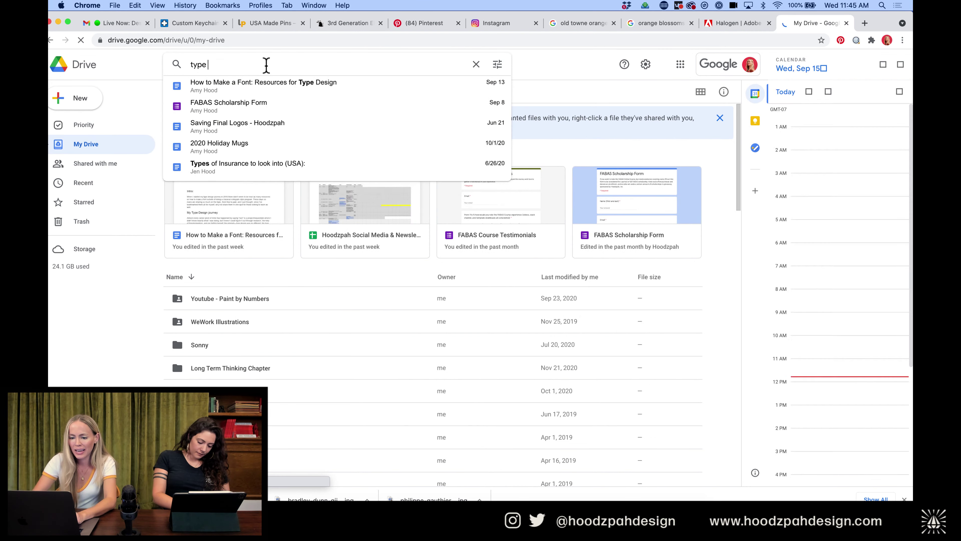
click(316, 84)
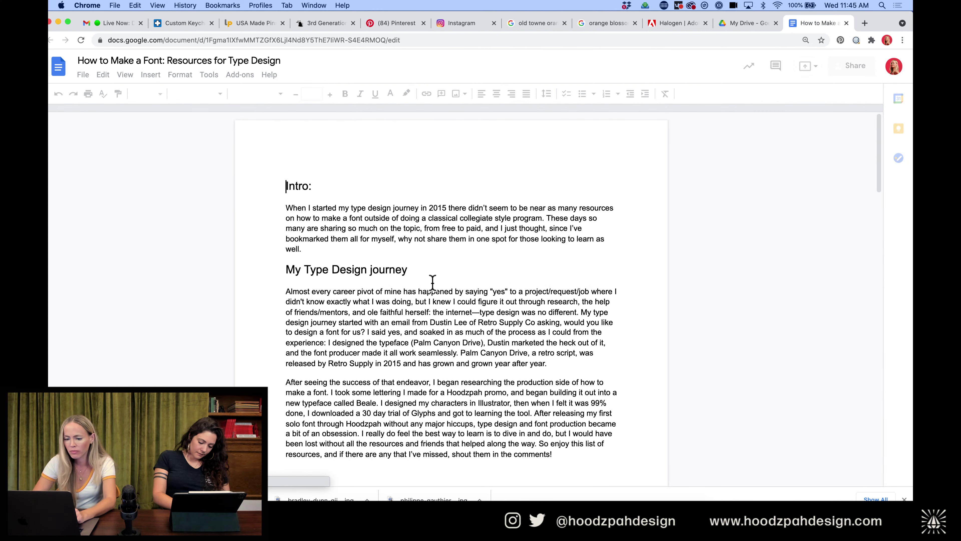
Copy the font name checker link from the document's Resources section and open namecheck.fontdata.com in a new tab
scroll(433, 282, down, 20)
scroll(433, 282, up, 4)
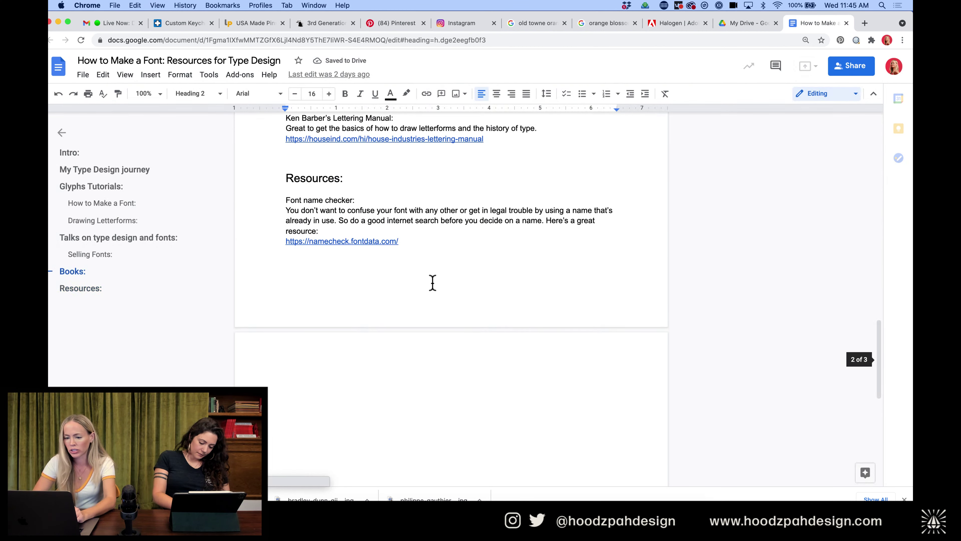
drag(402, 245, 249, 244)
key(super+c)
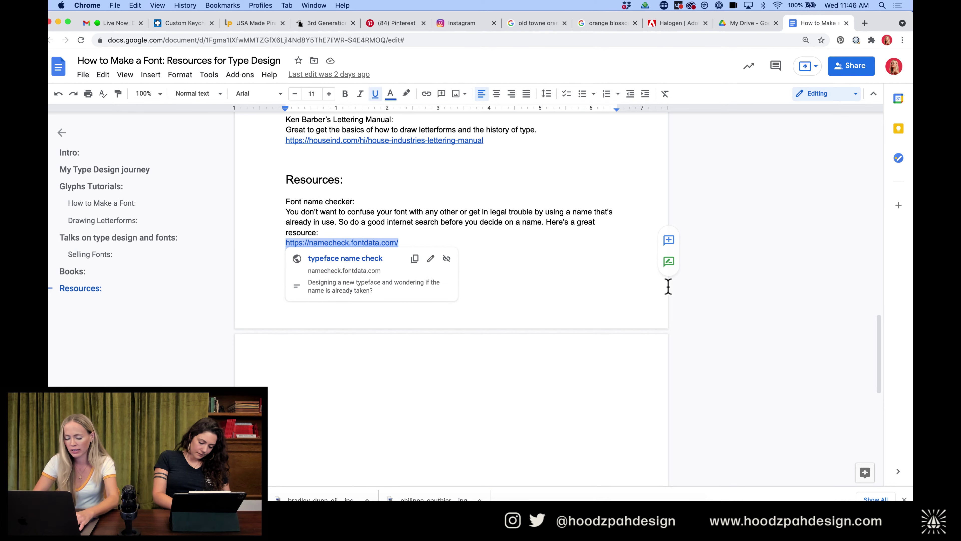
key(super+t)
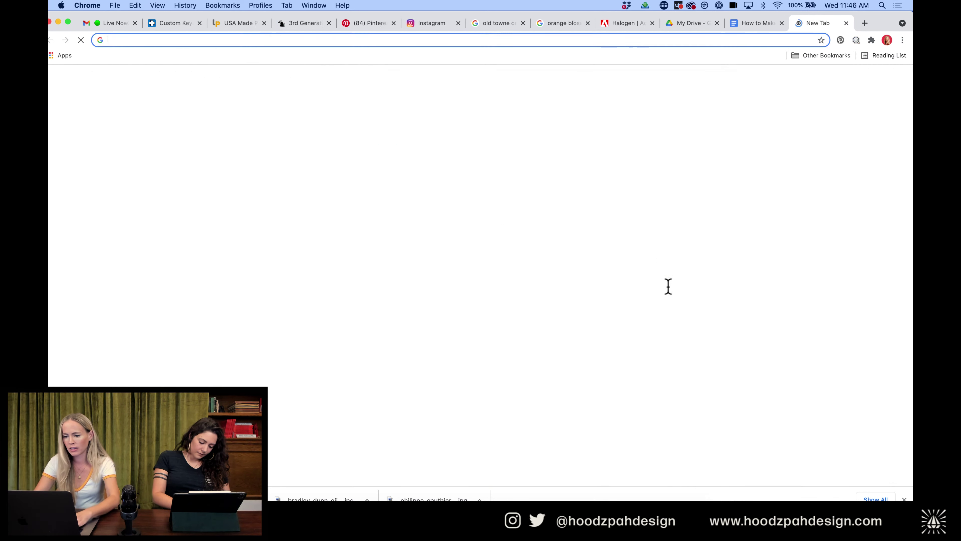
key(super+v)
key(Return)
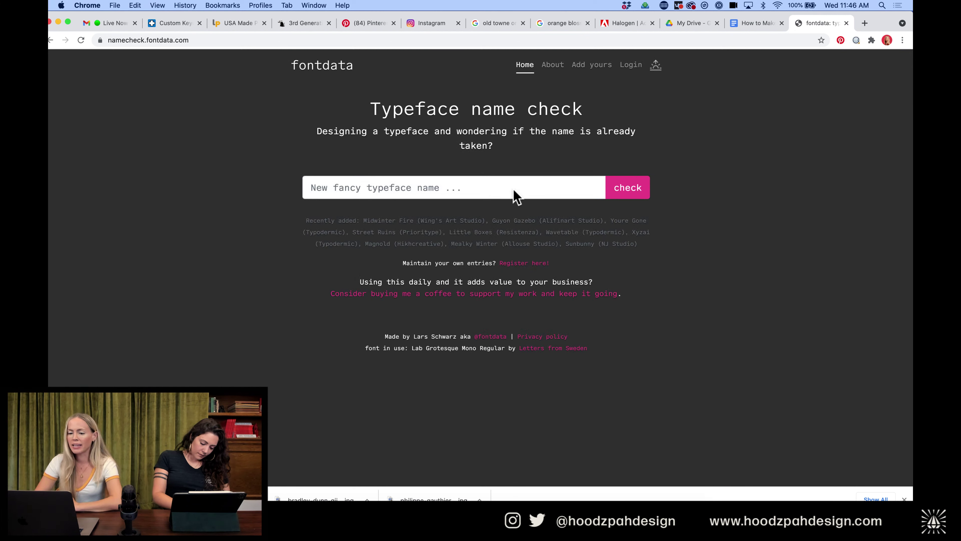
Check whether the typeface name "Chapman" is already taken
click(514, 190)
text(Chapman)
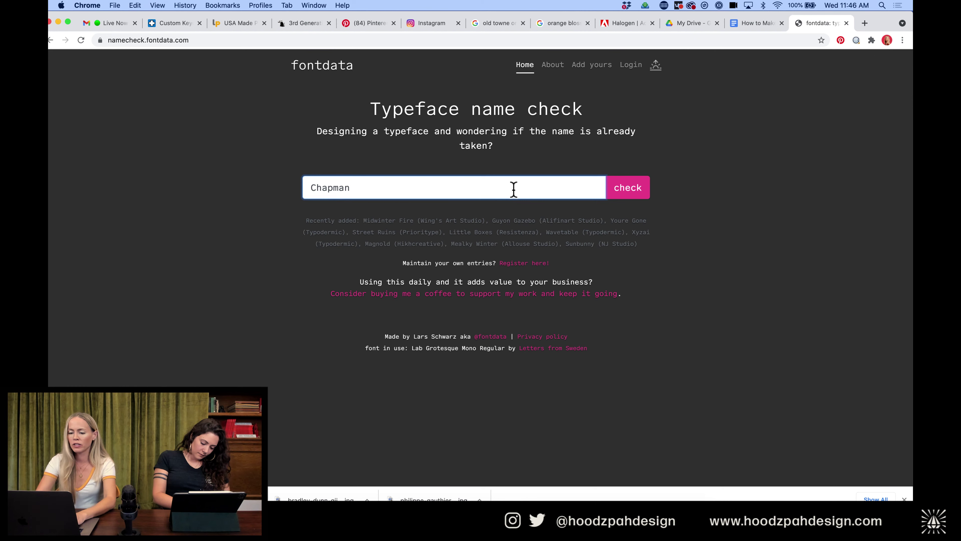
click(627, 187)
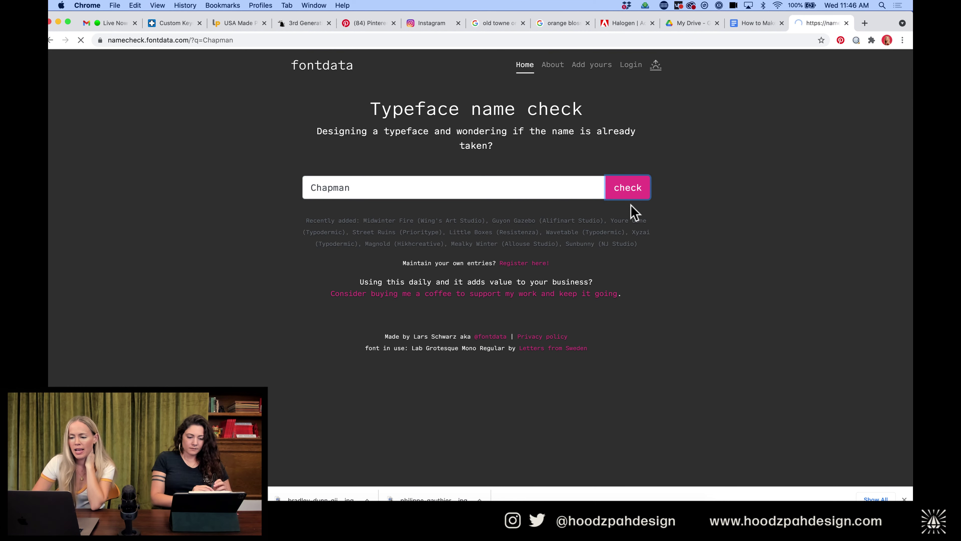
Review the EU trade marks, exact matches and partial matches listed for the typeface name Chapman
scroll(636, 289, down, 3)
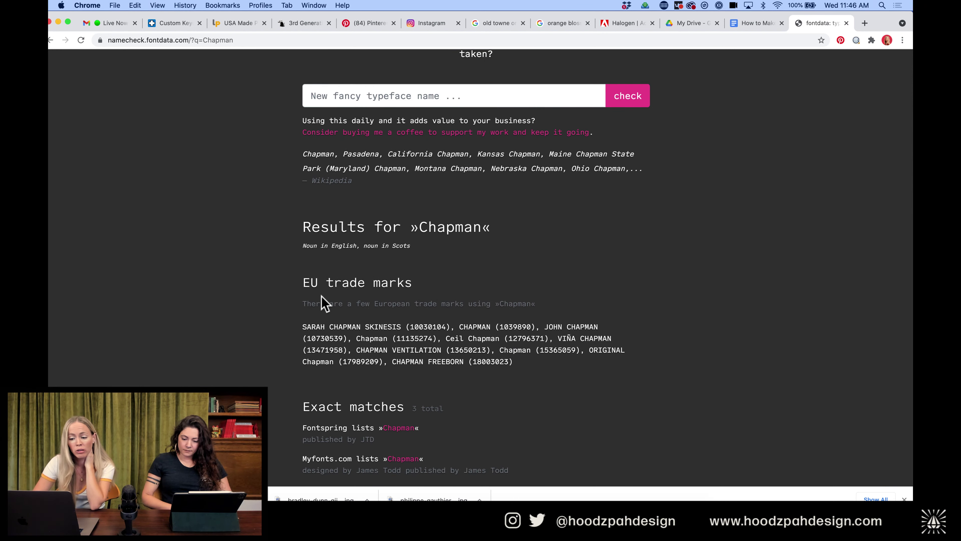
scroll(597, 265, down, 2)
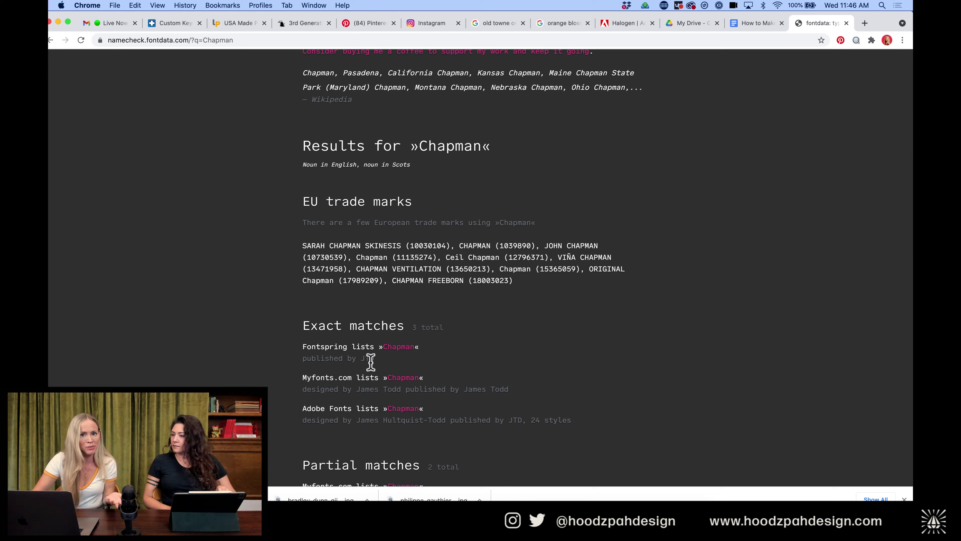
scroll(491, 343, down, 2)
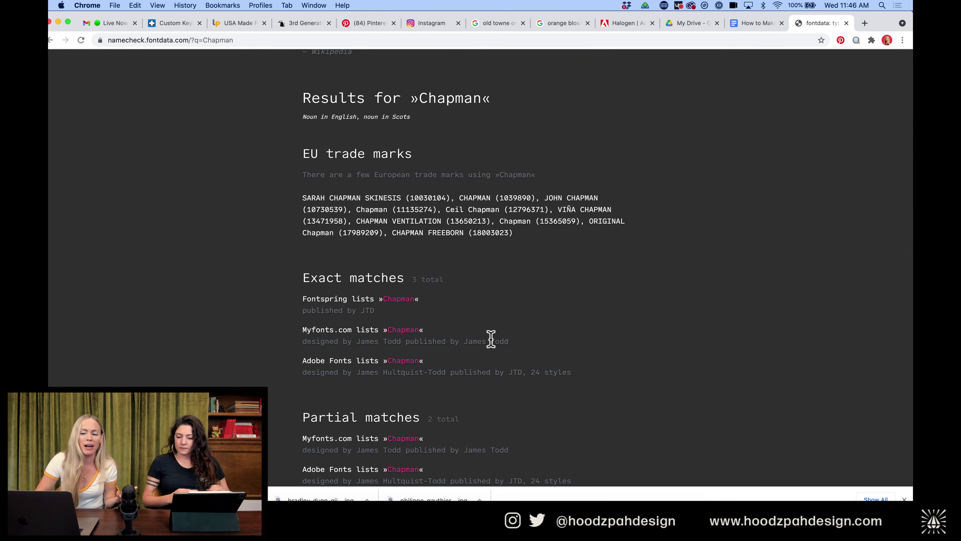
scroll(491, 339, up, 5)
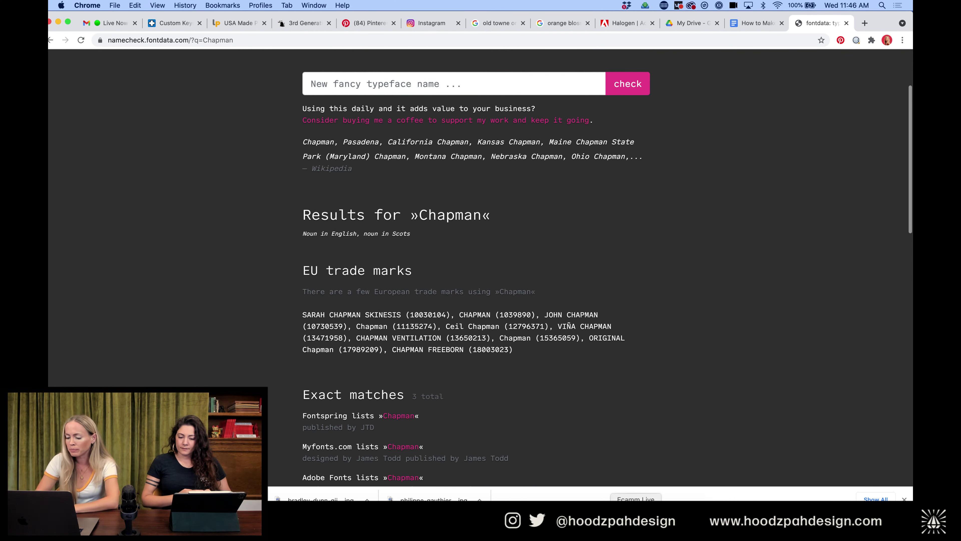
Switch back to Illustrator and apply the 14 px Offset Path to the car's centre stripe
key(super+Tab)
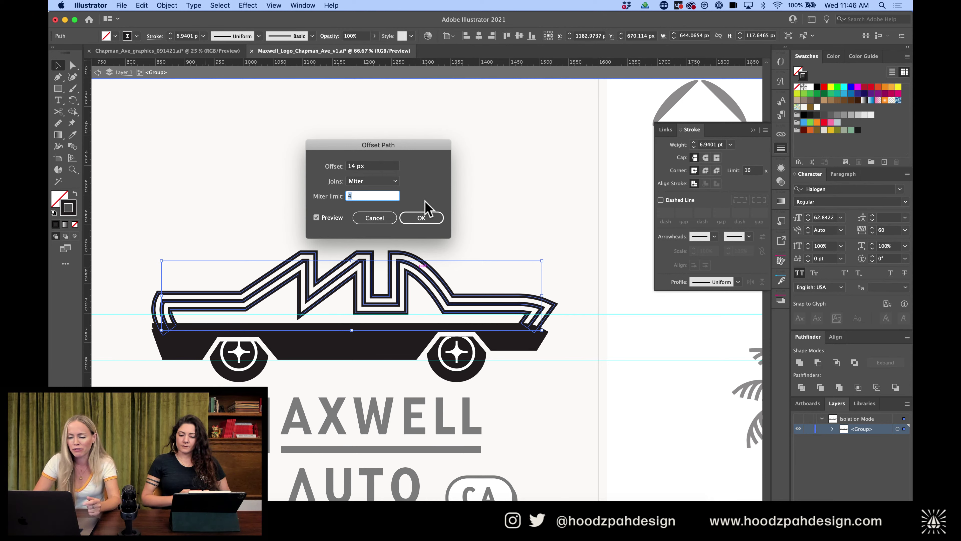
click(424, 219)
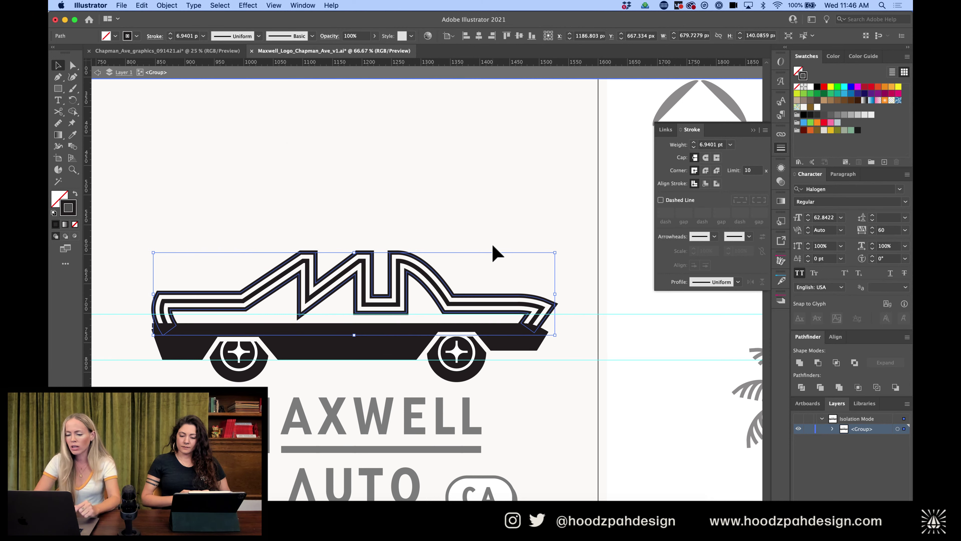
drag(356, 297, 356, 304)
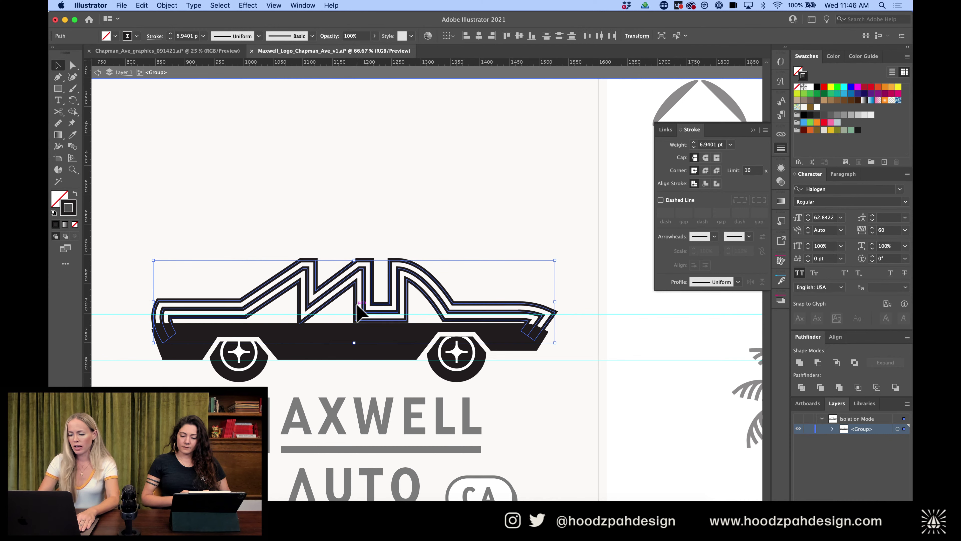
key(super+z)
key(super+z)
key(super+z)
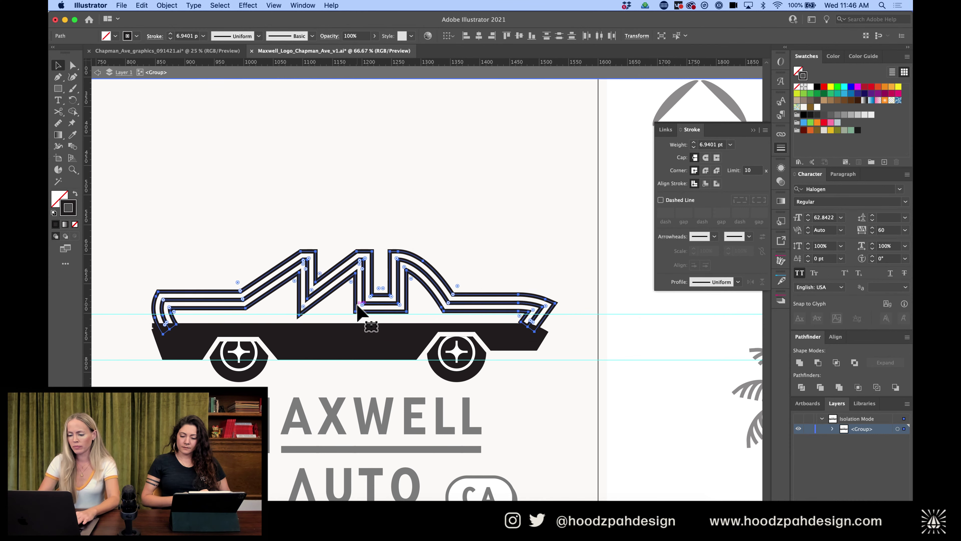
key(Down)
key(Down)
key(Down)
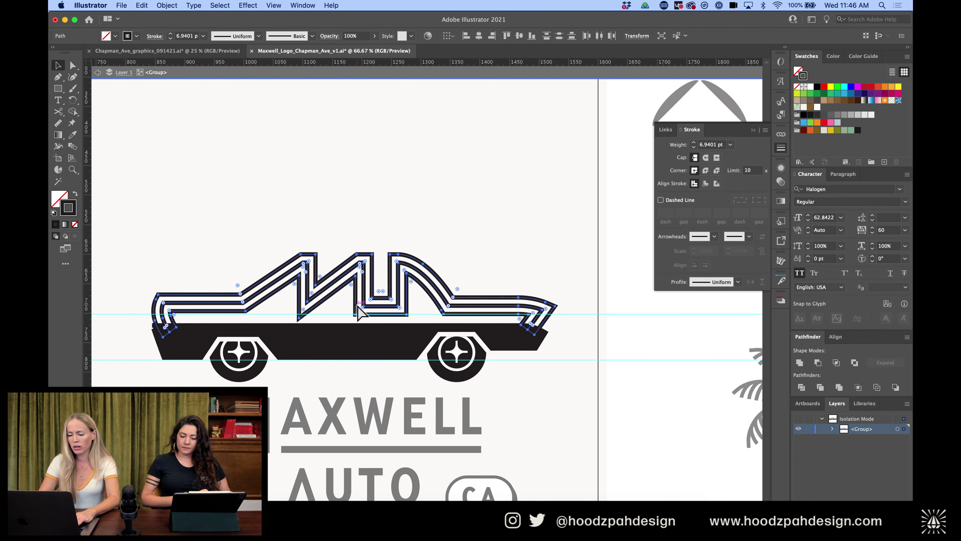
key(super+z)
key(super+z)
key(super+z)
key(super+z)
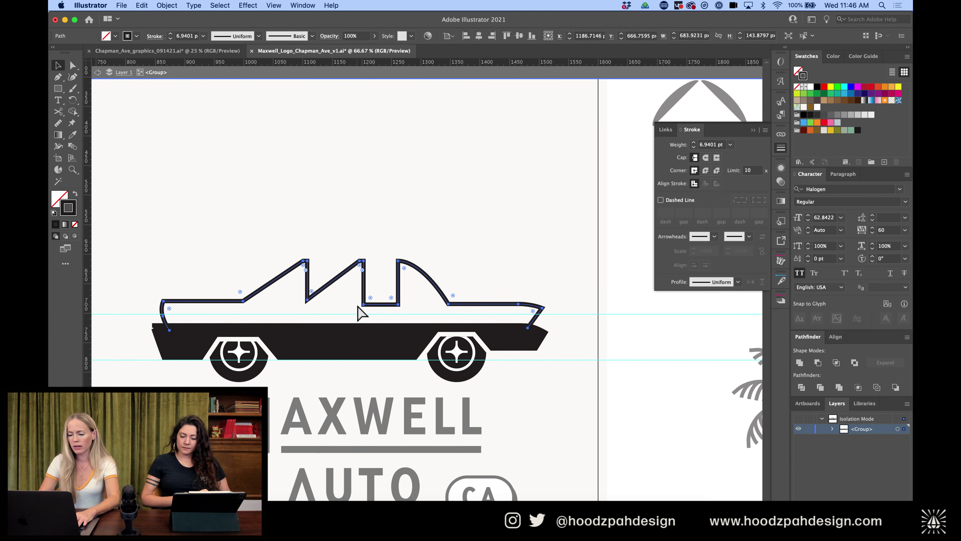
key(super+shift+z)
Move the set of M stripes down until the lowest stripe meets the top edge of the car's black body
key(shift+Down)
key(shift+Down)
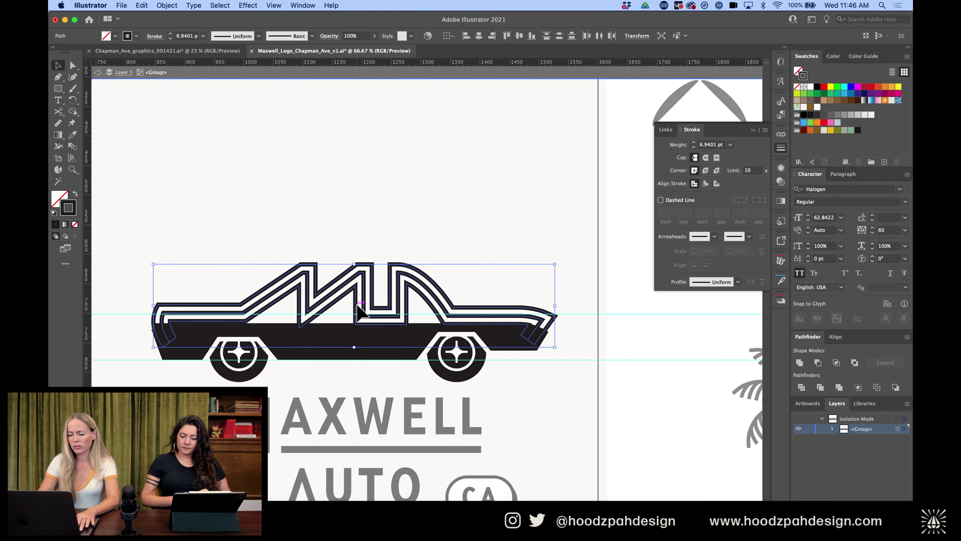
click(457, 208)
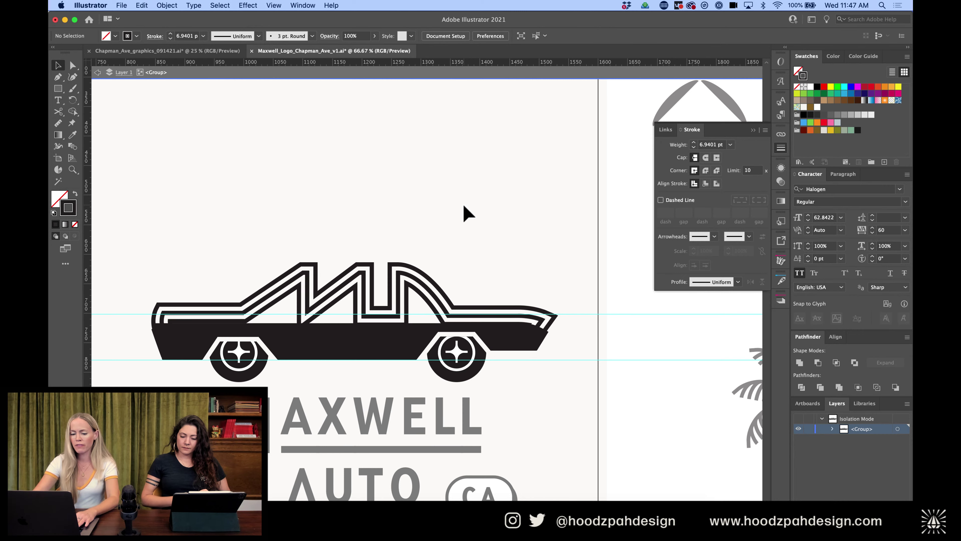
key(super+equal)
drag(463, 204, 336, 299)
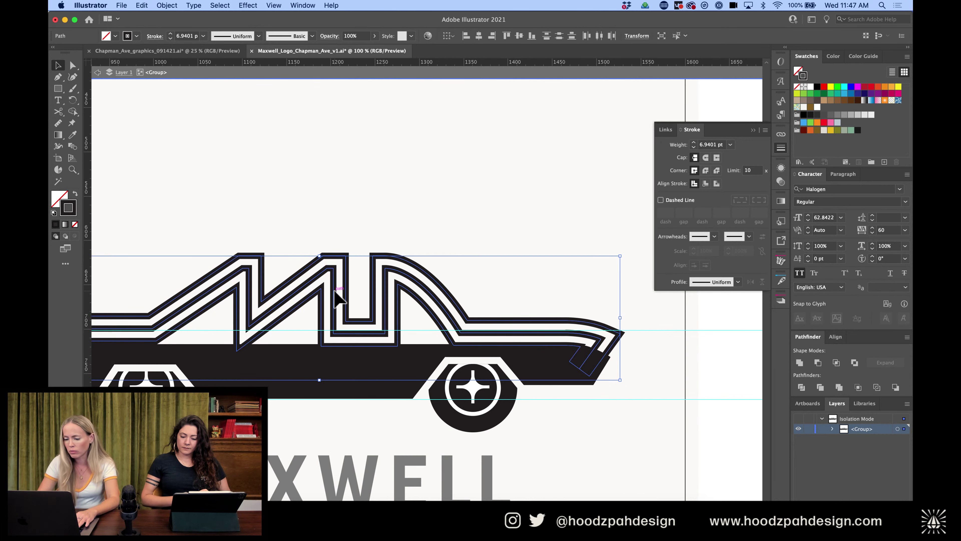
key(Down)
key(Down)
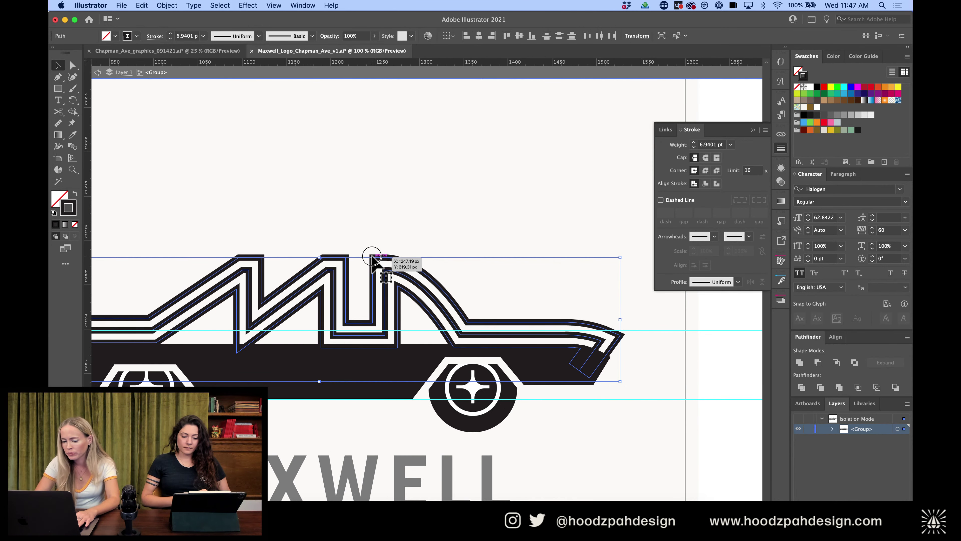
click(395, 190)
Shift the lowest stripe's horizontal anchor points down to line up with the top edge of the car body
scroll(395, 190, left, 5)
scroll(395, 190, down, 2)
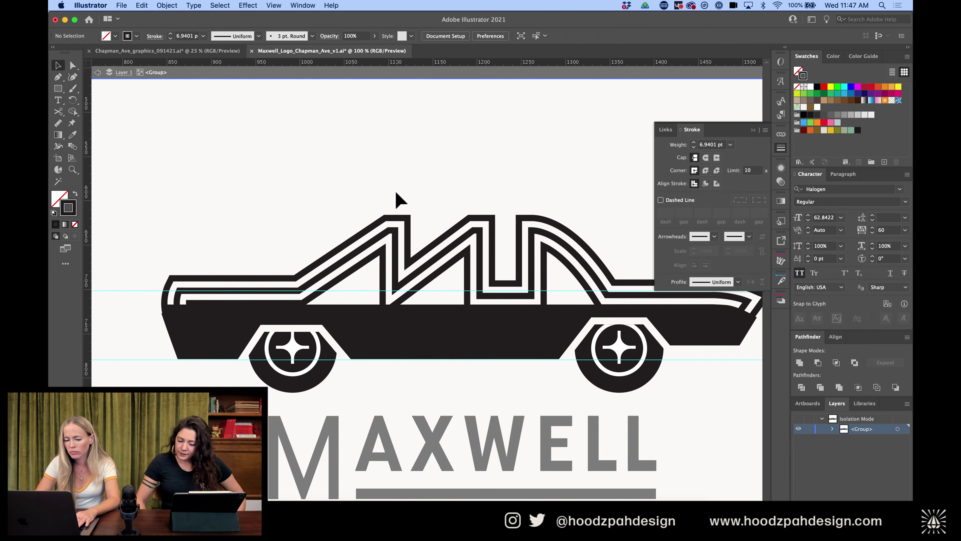
key(a)
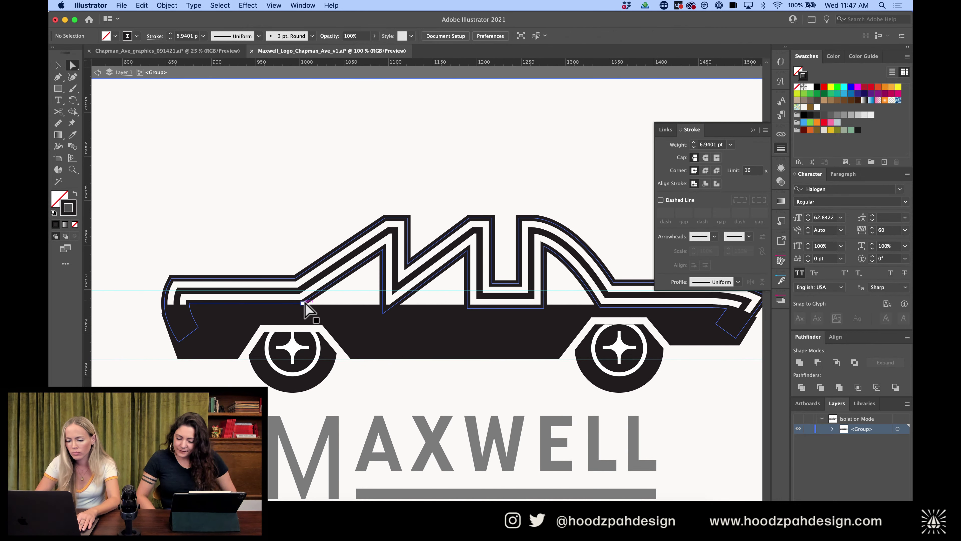
click(297, 292)
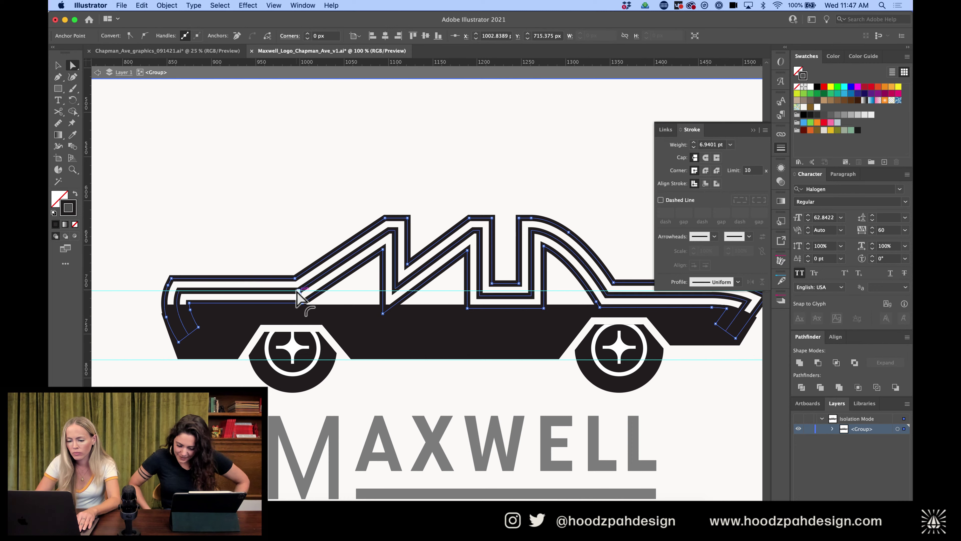
drag(297, 292, 189, 302)
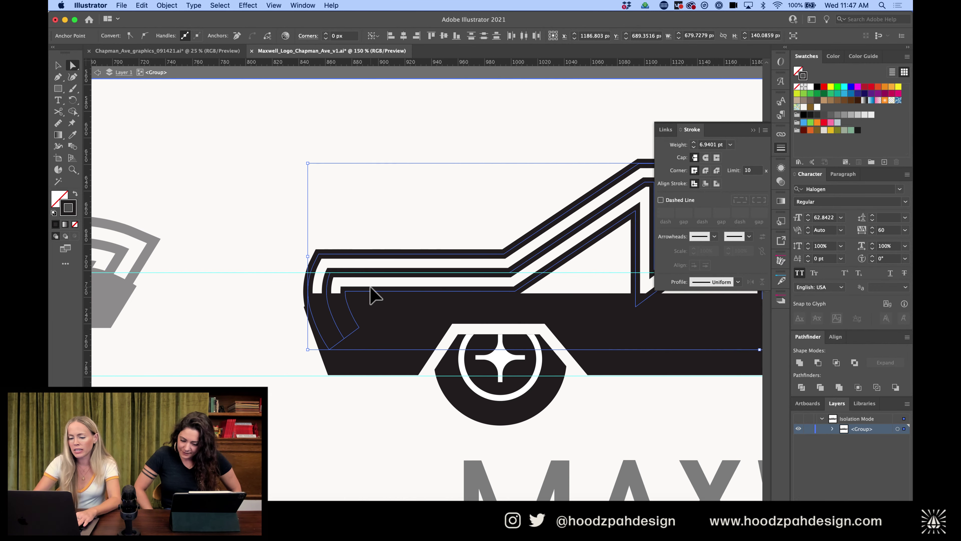
key(super+equal)
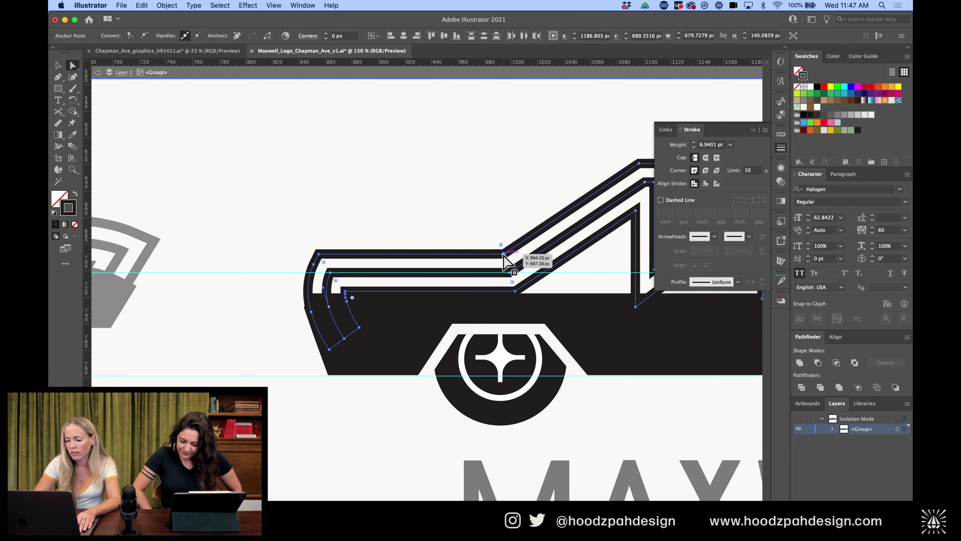
scroll(517, 280, right, 2)
scroll(516, 280, up, 1)
scroll(516, 280, right, 2)
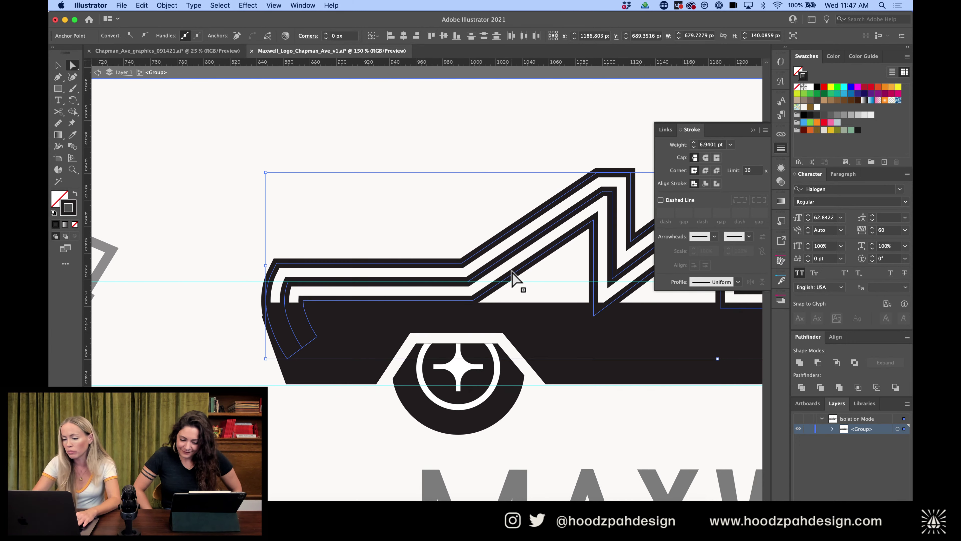
key(super+equal)
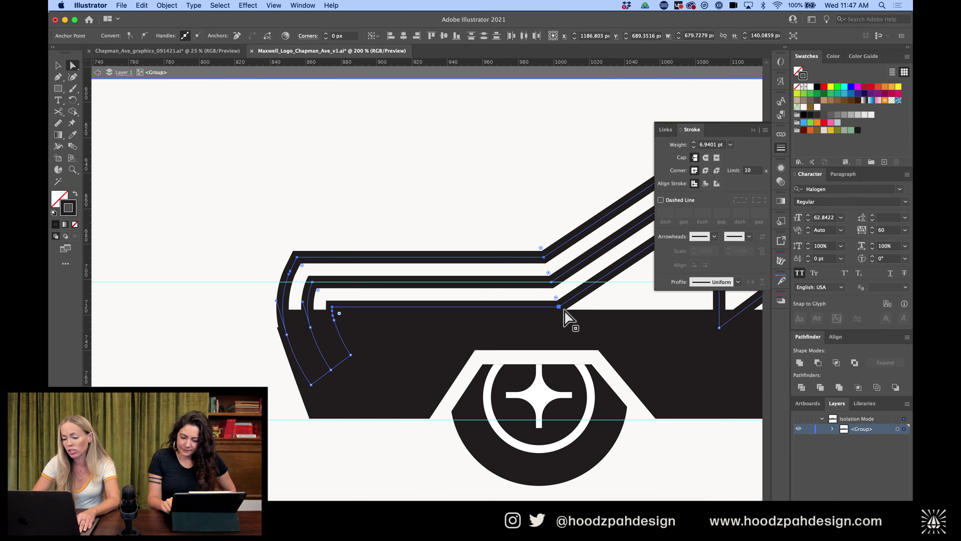
drag(563, 309, 558, 321)
key(super+minus)
key(super+minus)
key(super+minus)
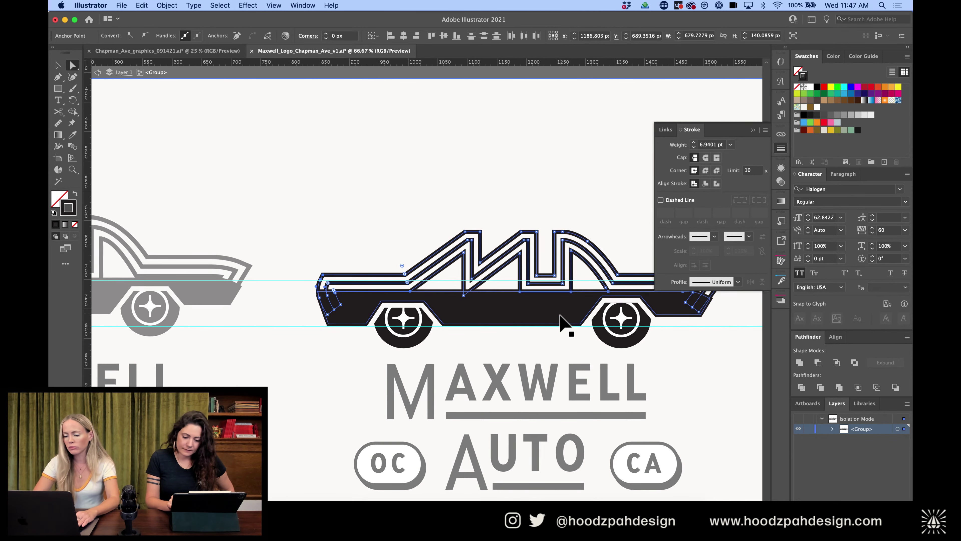
click(532, 215)
Select the M stripes' upper anchor points together with the body's top edge and nudge them up slightly
scroll(533, 215, right, 3)
key(v)
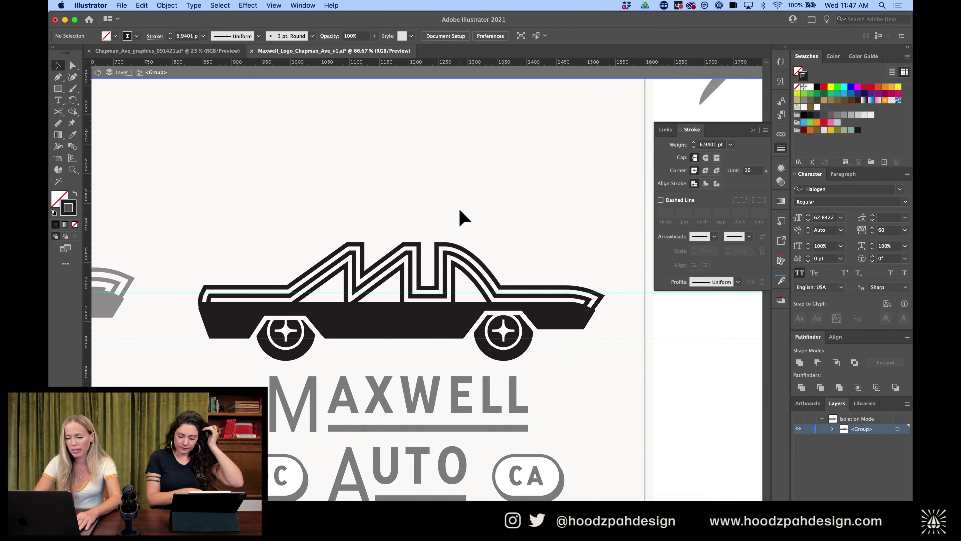
click(313, 236)
key(super+minus)
key(super+minus)
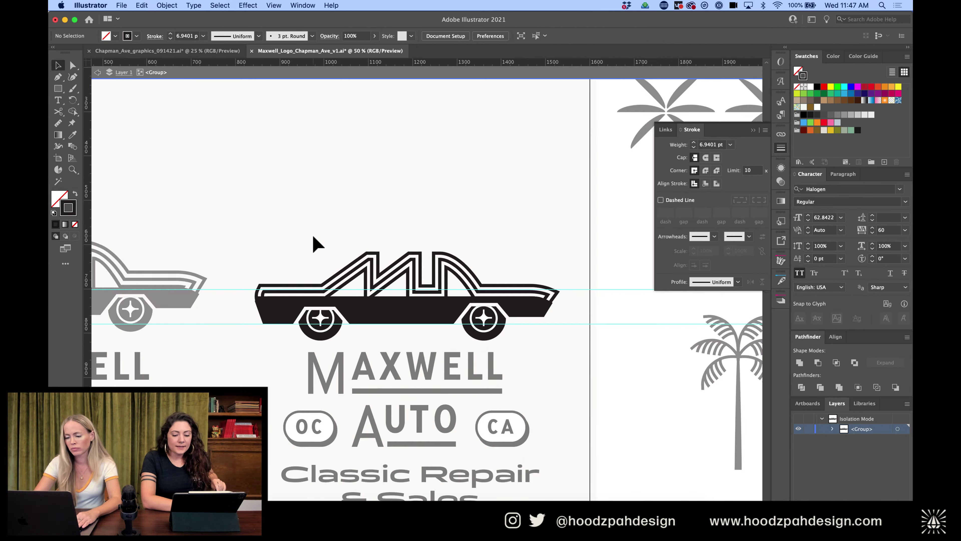
key(a)
drag(533, 233, 287, 303)
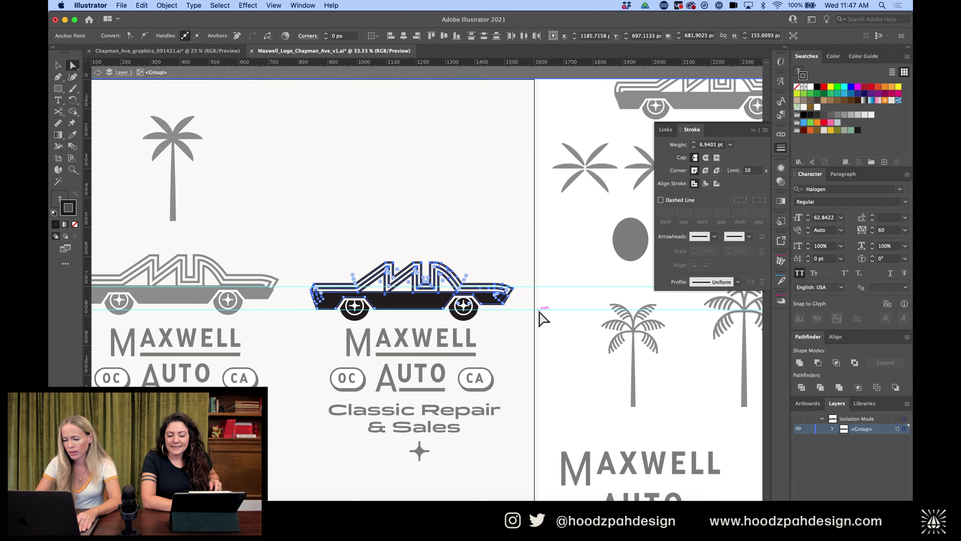
key(super+plus)
key(Up)
key(Up)
key(Up)
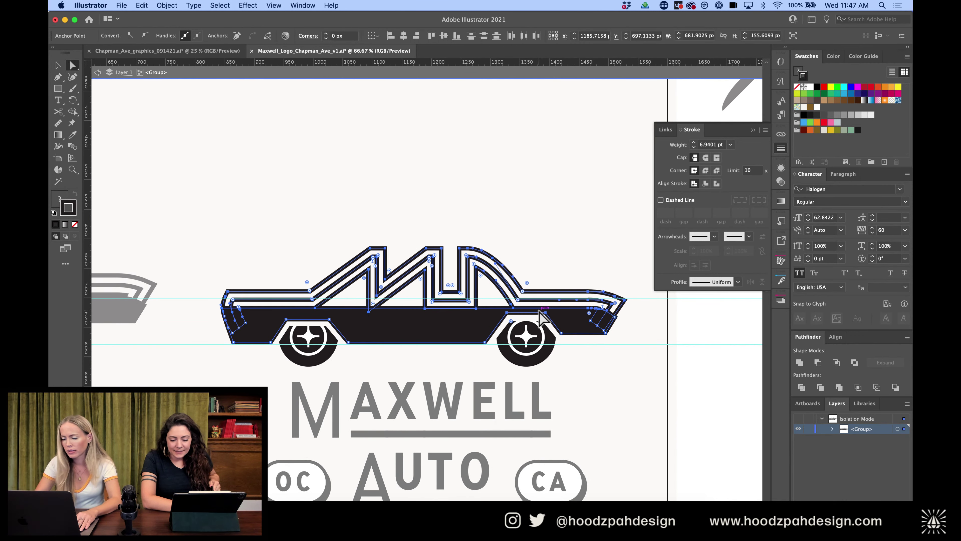
Adjust the stripes' anchor points at the car's pointed right end so the outer stripe sits flush with the body's slanted edge
click(633, 248)
scroll(629, 246, down, 2)
scroll(630, 246, up, 6)
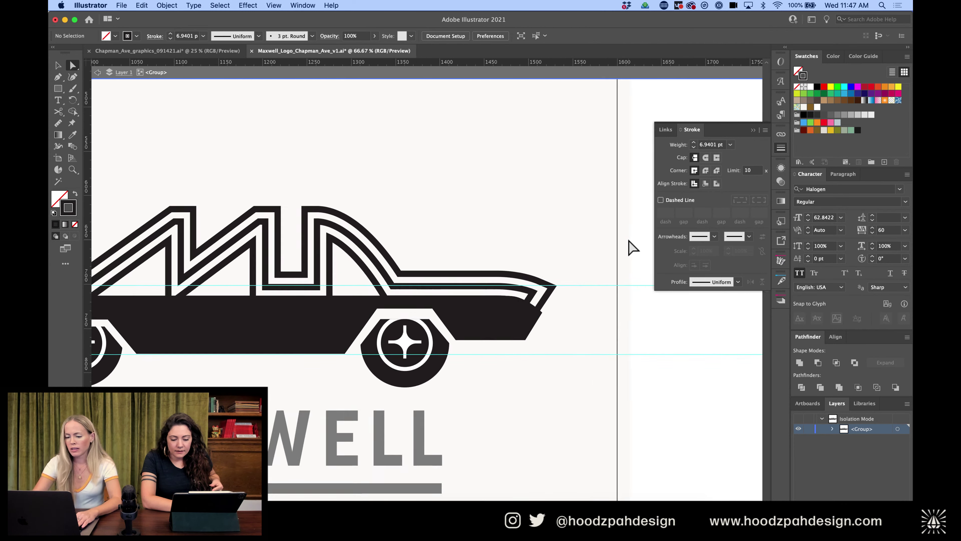
click(593, 286)
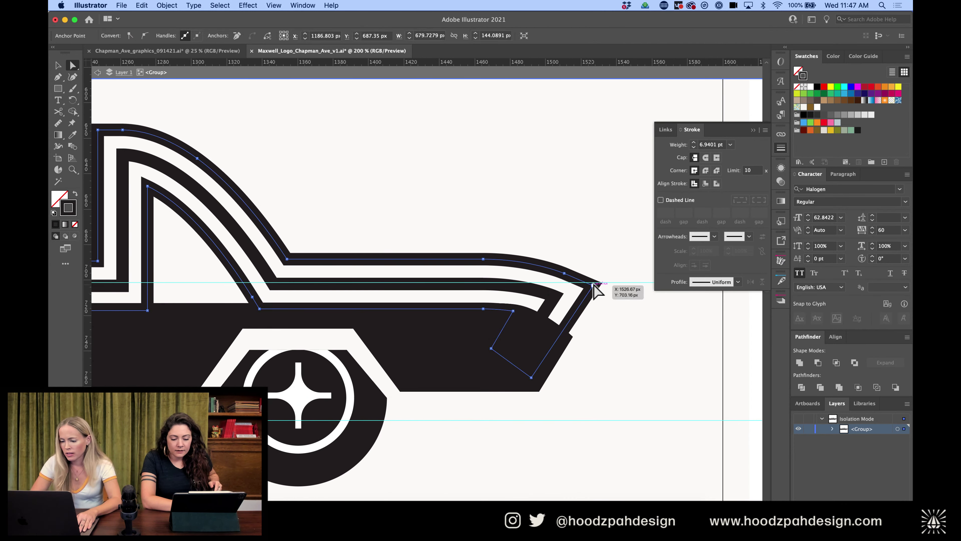
click(531, 377)
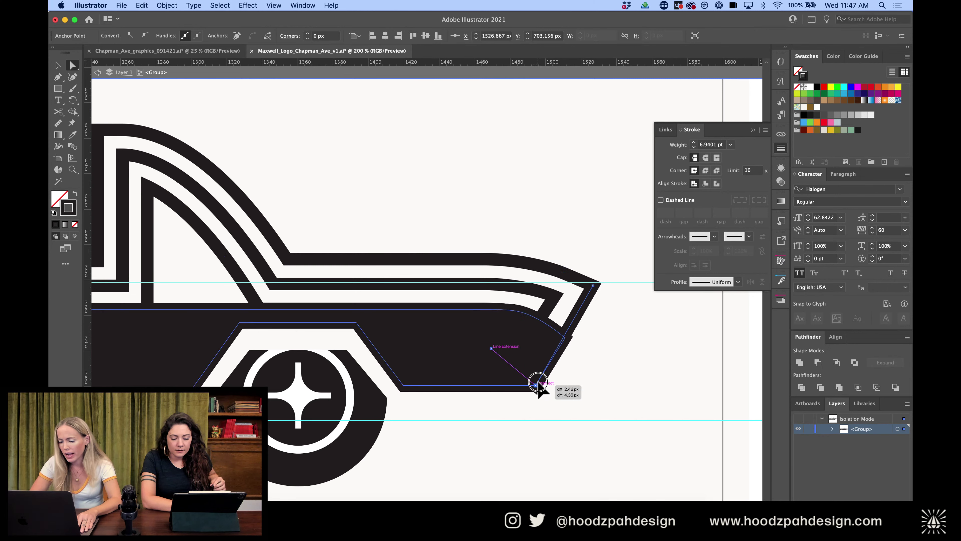
click(556, 300)
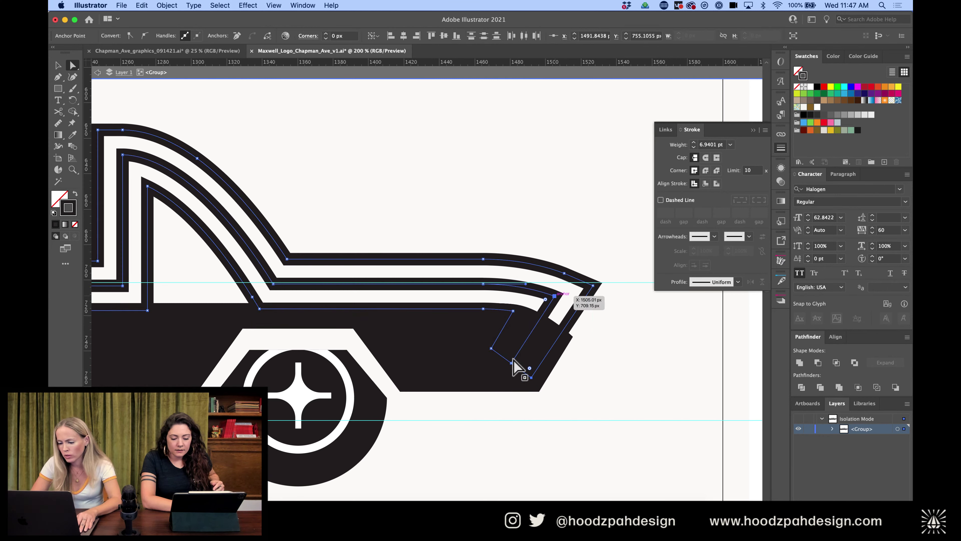
click(499, 356)
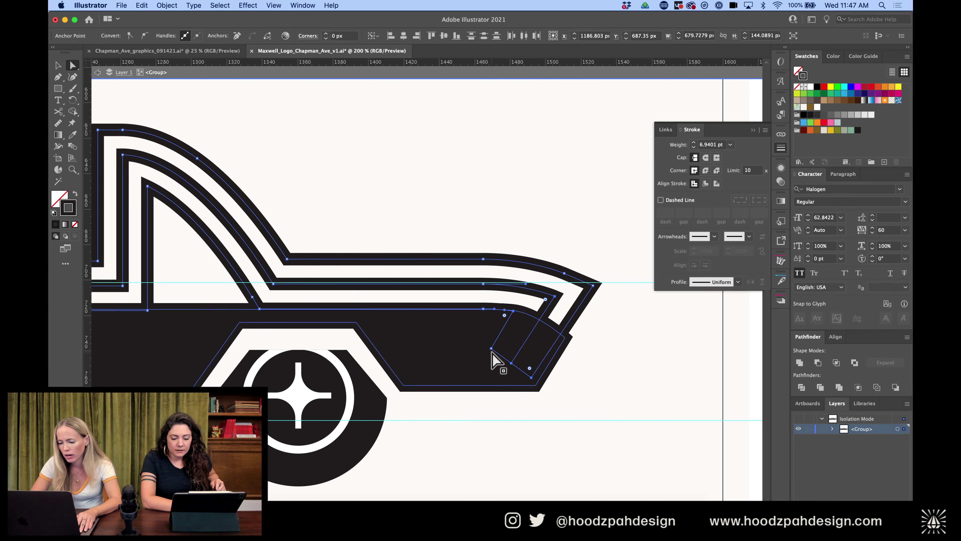
drag(595, 288, 598, 290)
click(594, 251)
Extend the middle stripe's curve handle horizontally to reshape its bend near the car's pointed right end
key(super+minus)
key(super+equal)
key(super+equal)
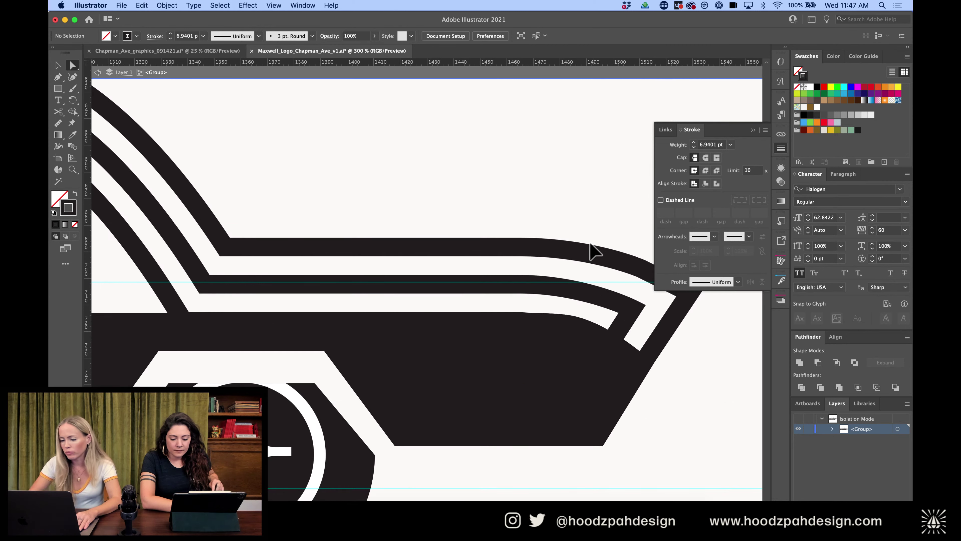
click(570, 289)
drag(583, 283, 603, 282)
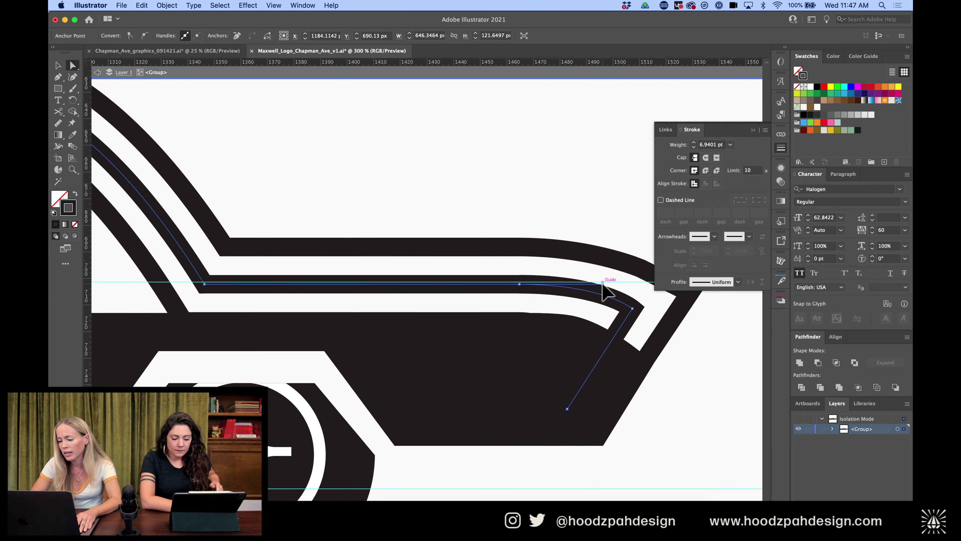
Try to slide the body's top-edge anchor point near the pointed right end horizontally to the left
click(579, 323)
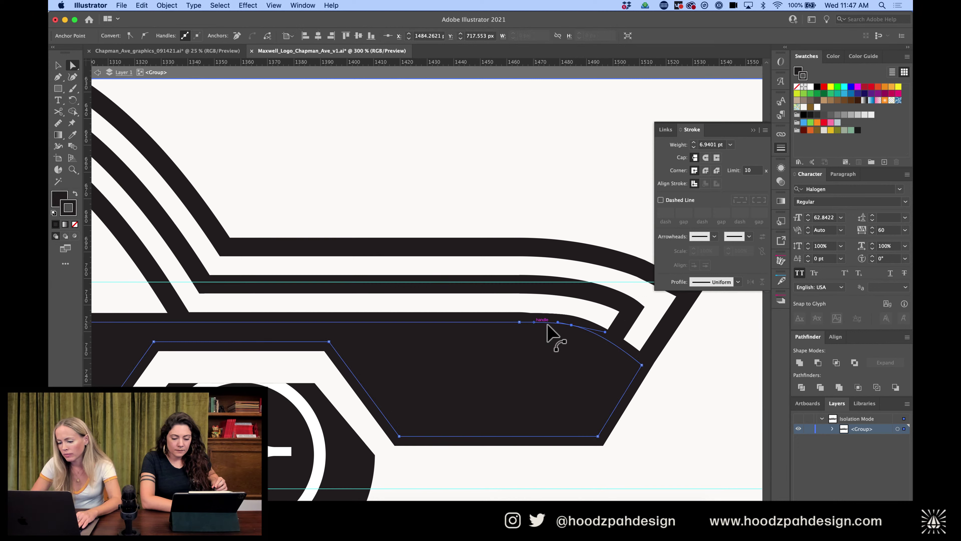
drag(572, 325, 561, 325)
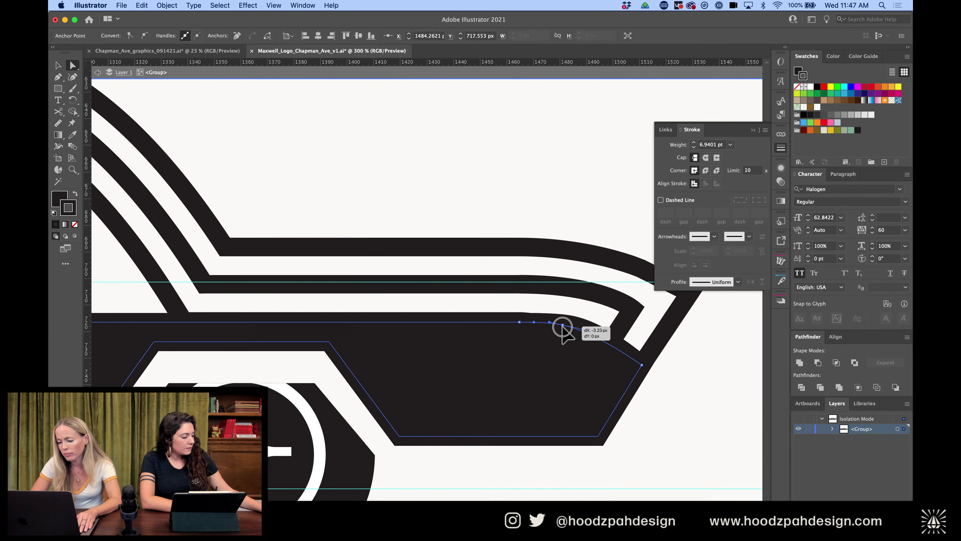
key(super+z)
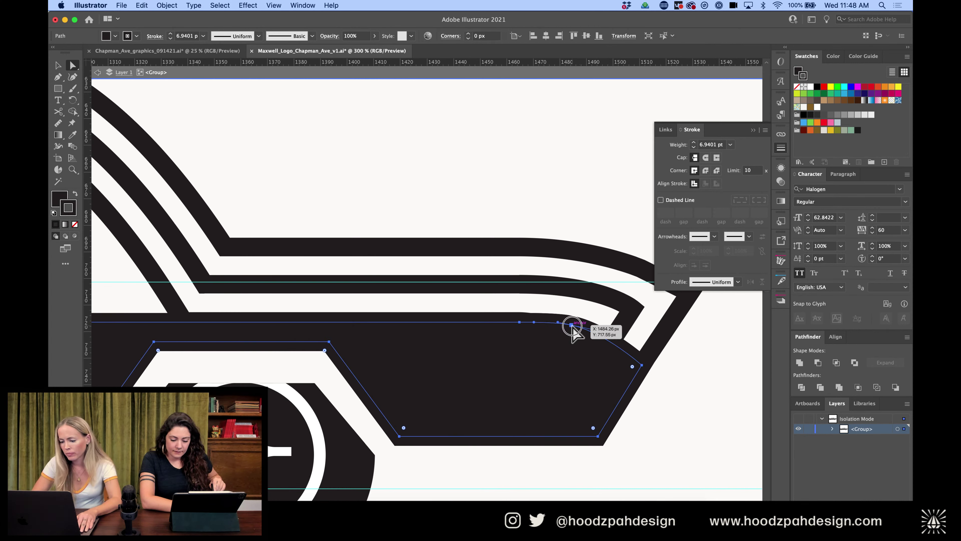
click(572, 325)
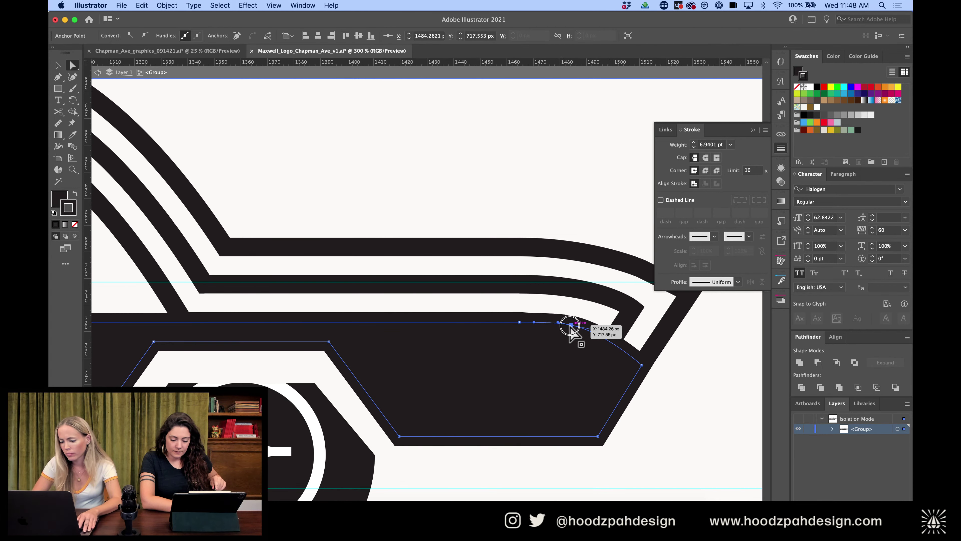
drag(570, 326, 564, 327)
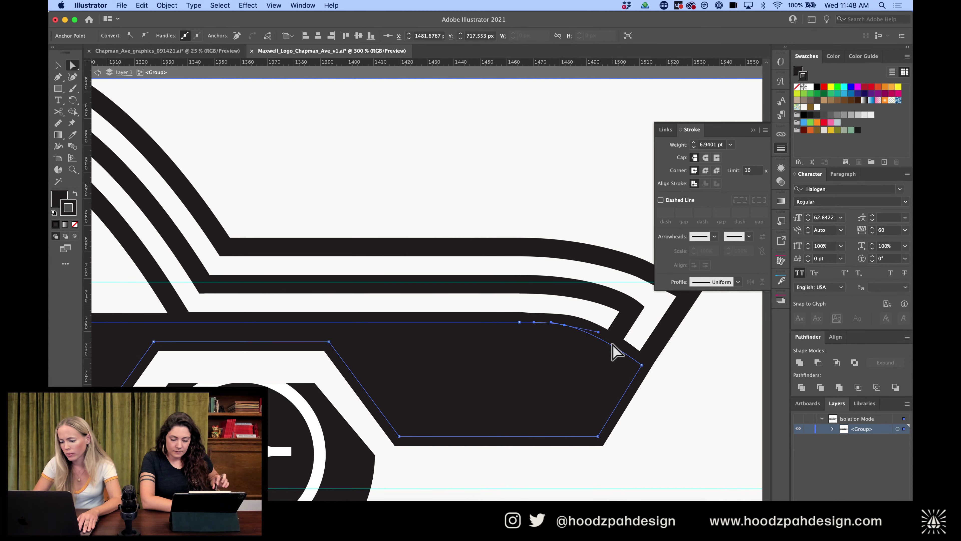
key(super+z)
key(super+z)
key(super+z)
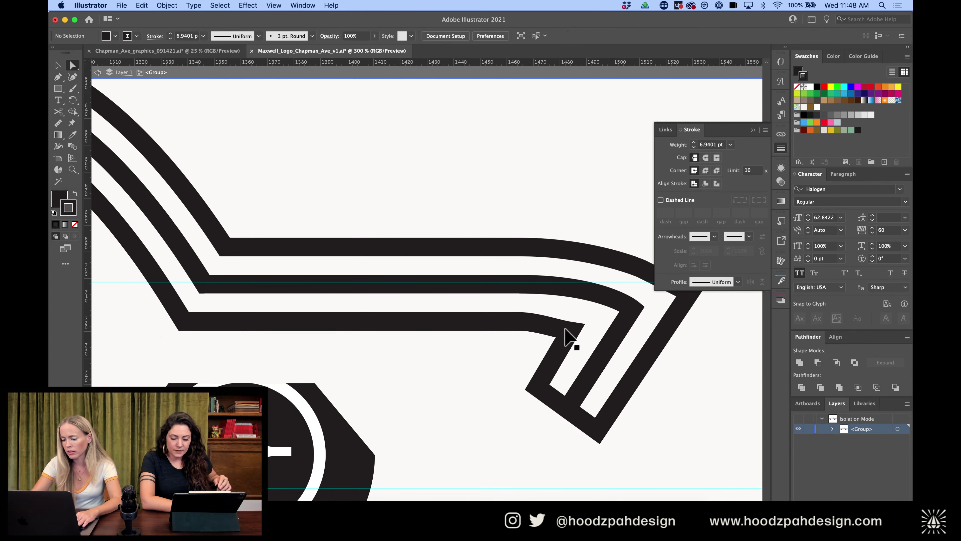
key(shift+super+z)
key(shift+super+z)
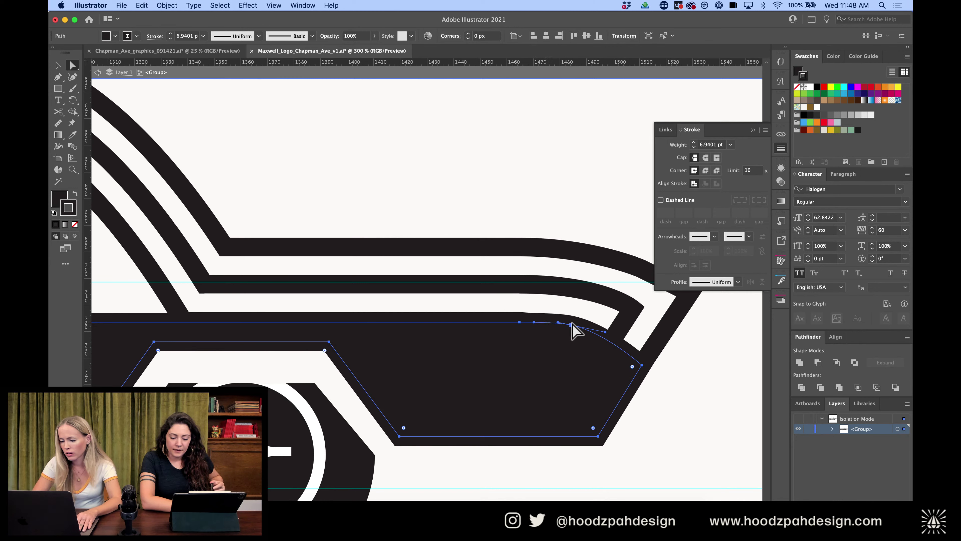
Adjust the curve points on the body's top edge near the pointed right end and exit the car group's isolation
drag(571, 324, 609, 333)
drag(533, 321, 538, 322)
key(v)
drag(551, 171, 460, 302)
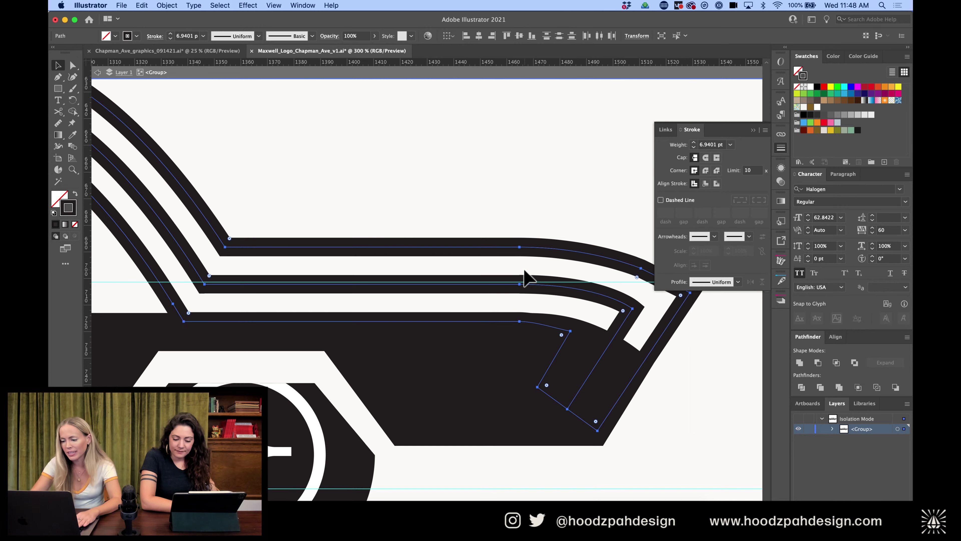
scroll(526, 278, down, 6)
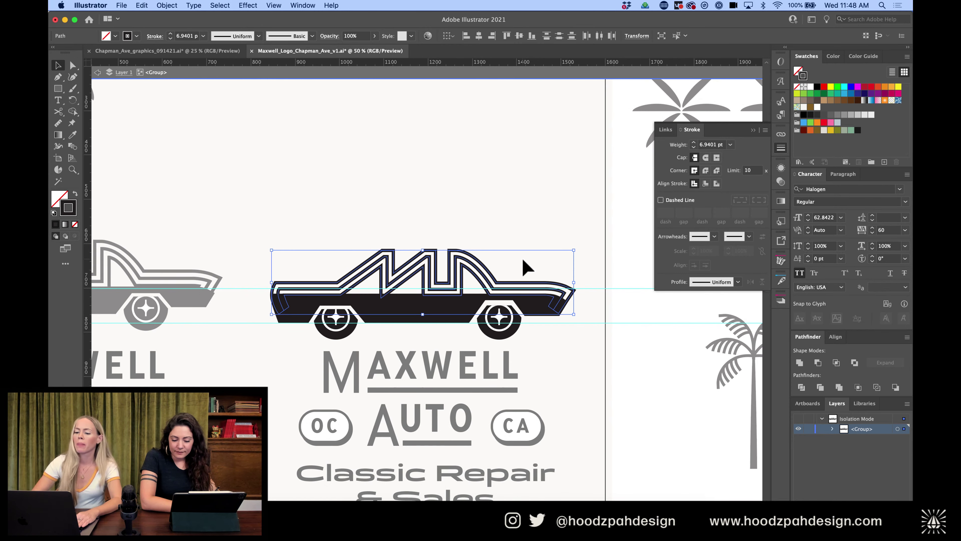
double_click(524, 267)
Examine the duplicate car's body and stripes against the whole logo layout, then inspect its left end up close
key(a)
click(514, 303)
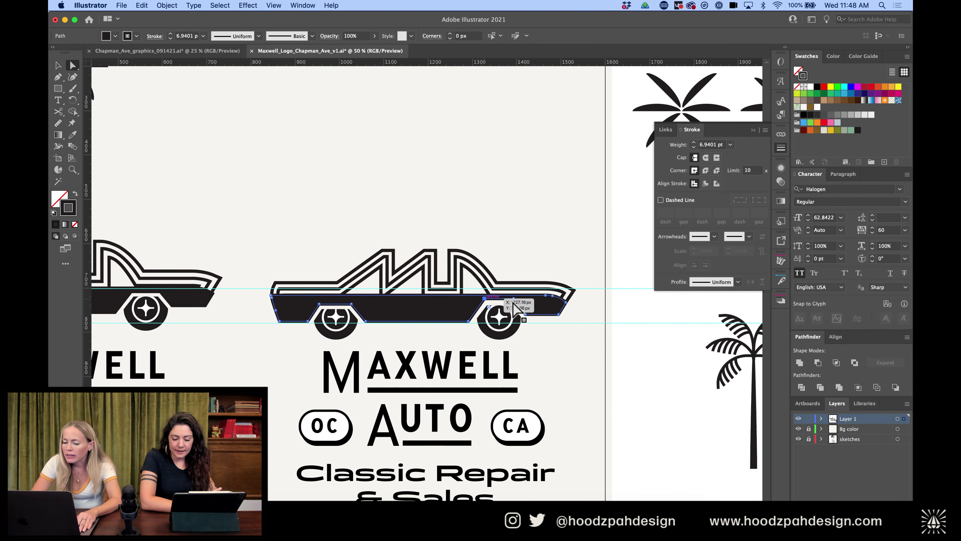
click(514, 302)
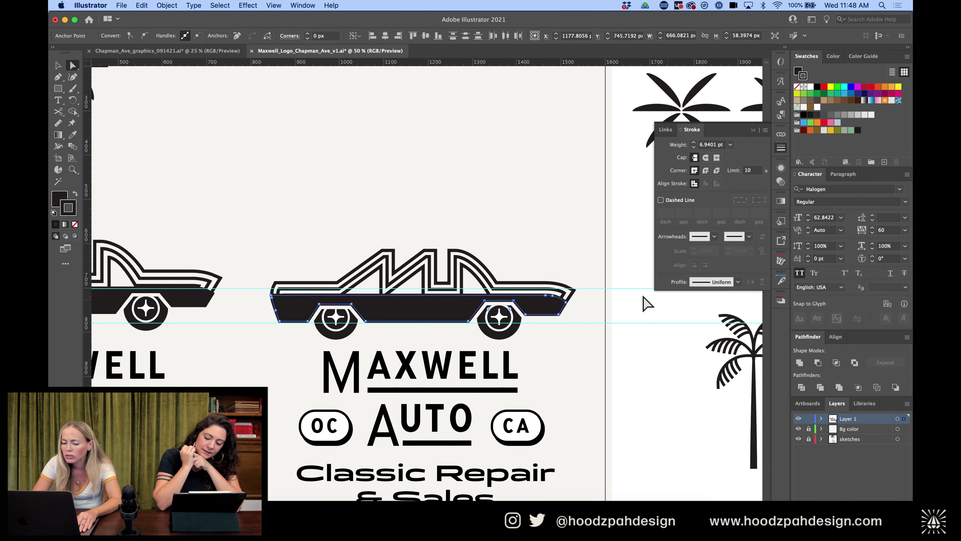
click(532, 248)
key(super+minus)
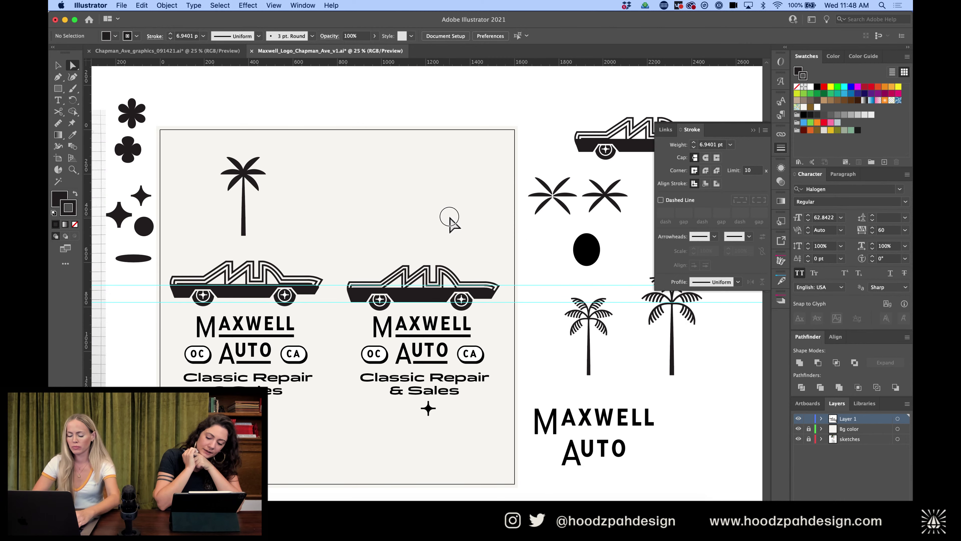
key(super+plus)
key(super+plus)
key(super+plus)
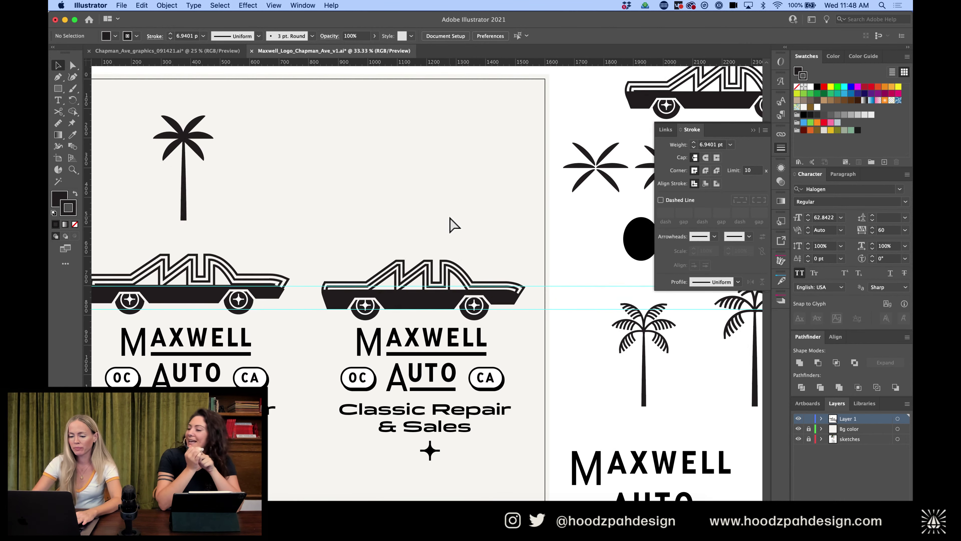
scroll(453, 223, right, 3)
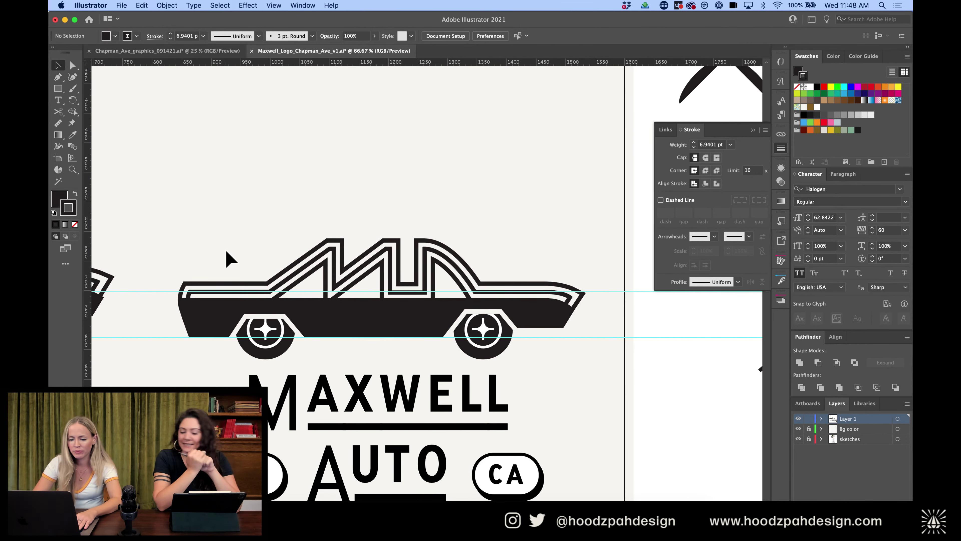
scroll(229, 260, up, 3)
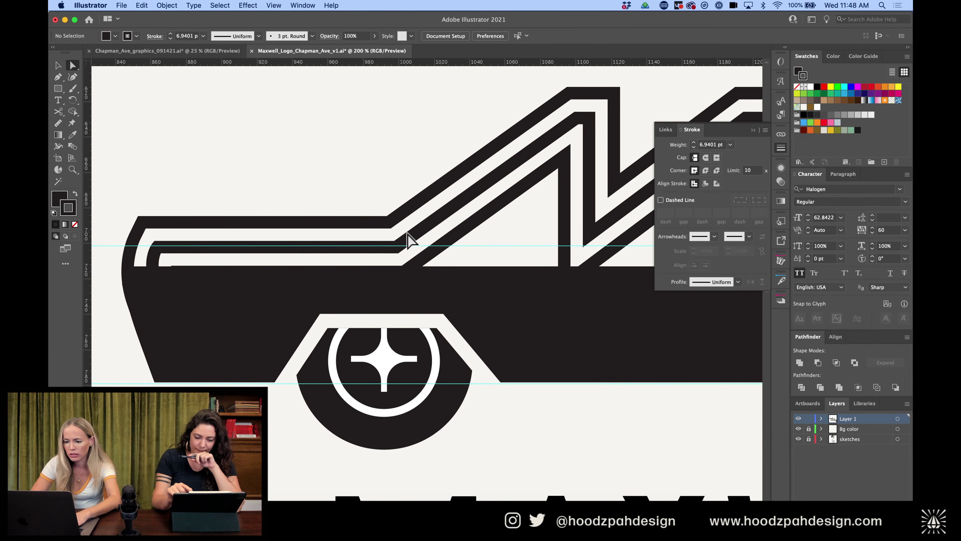
Isolate the duplicate car's middle stripe and inspect its course along the M between the neighbouring stripes
click(415, 232)
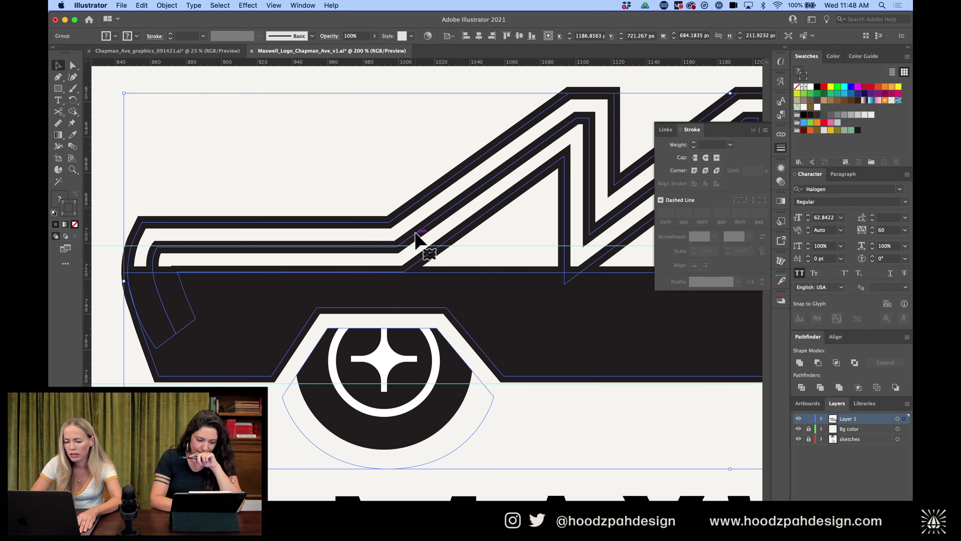
double_click(415, 233)
key(a)
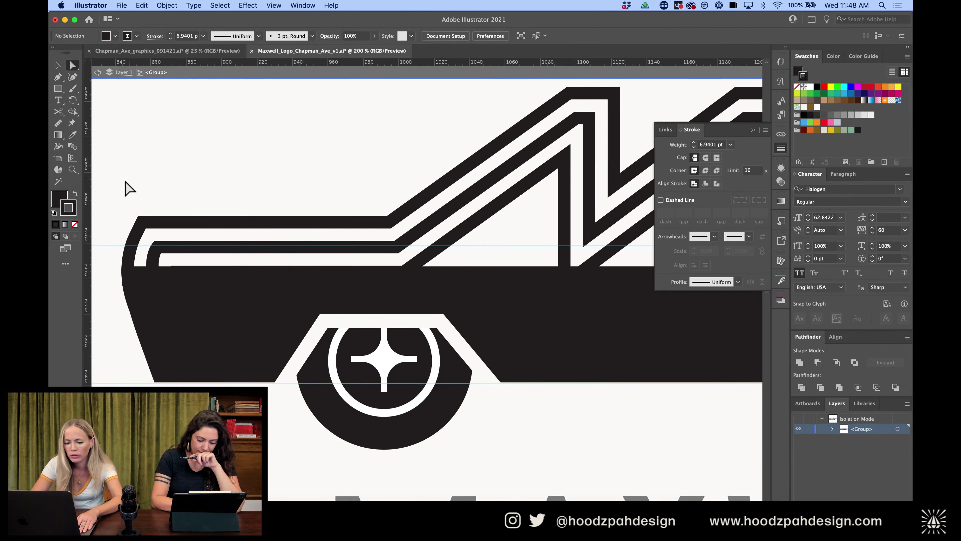
key(v)
double_click(301, 247)
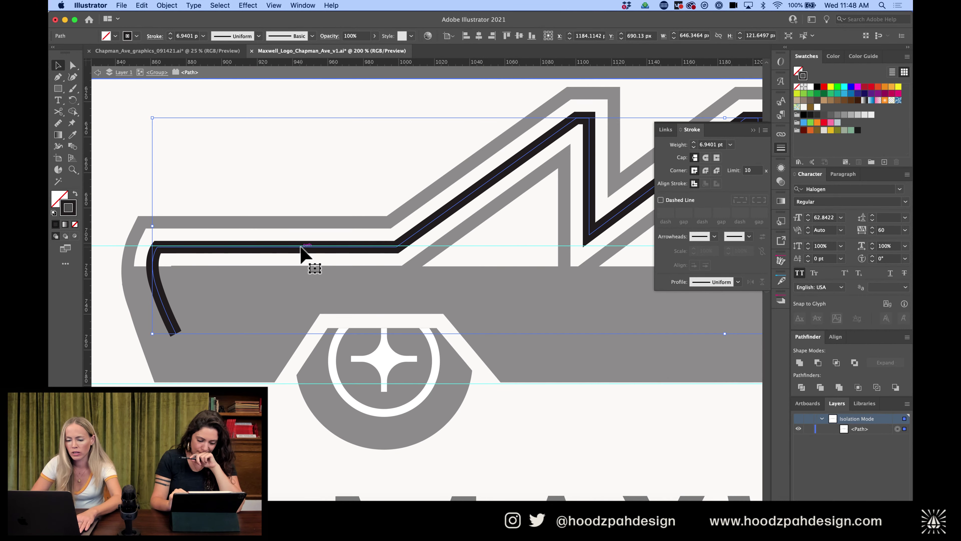
scroll(297, 224, right, 10)
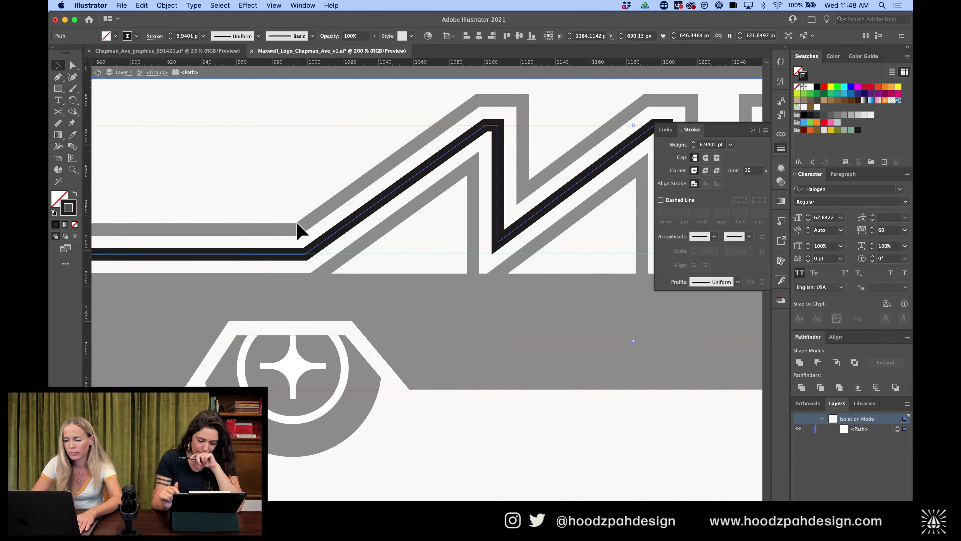
scroll(297, 225, left, 5)
scroll(297, 226, up, 2)
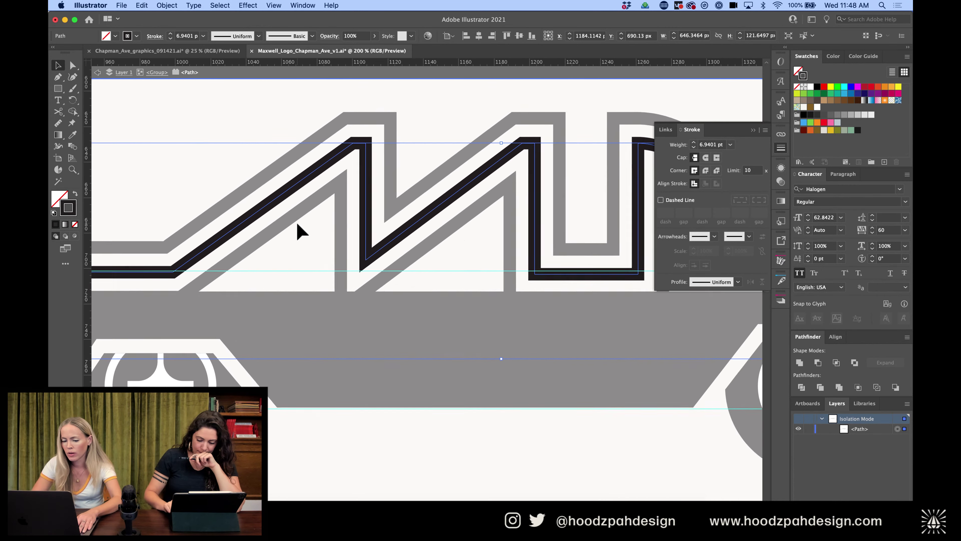
click(420, 141)
double_click(420, 141)
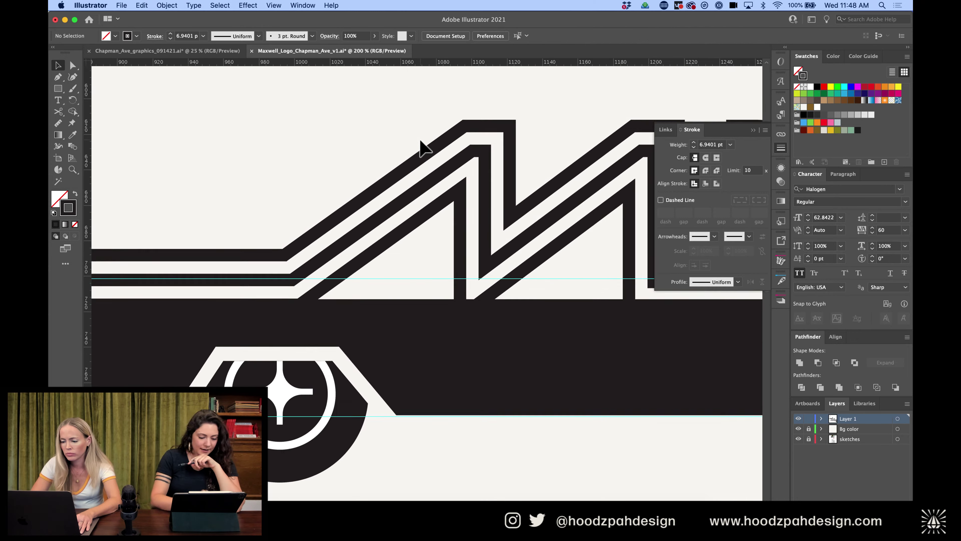
Move the duplicate car group slightly upward
scroll(392, 251, left, 3)
drag(473, 328, 473, 325)
scroll(440, 322, left, 5)
scroll(440, 322, down, 1)
key(a)
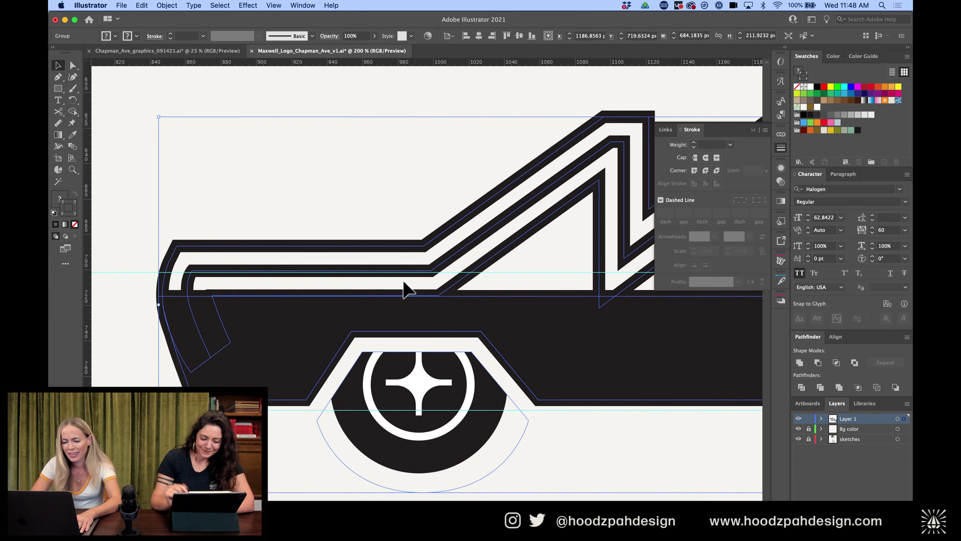
key(v)
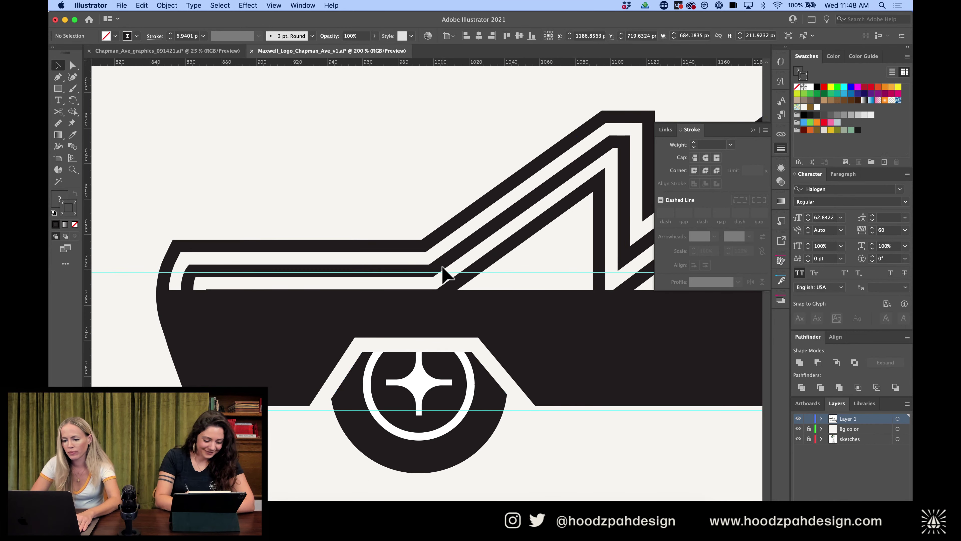
double_click(442, 266)
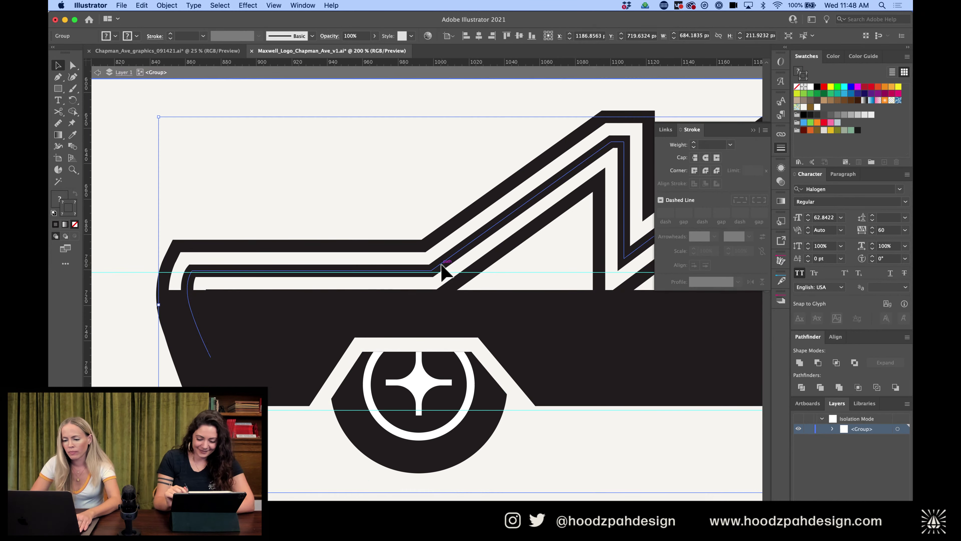
double_click(305, 274)
key(a)
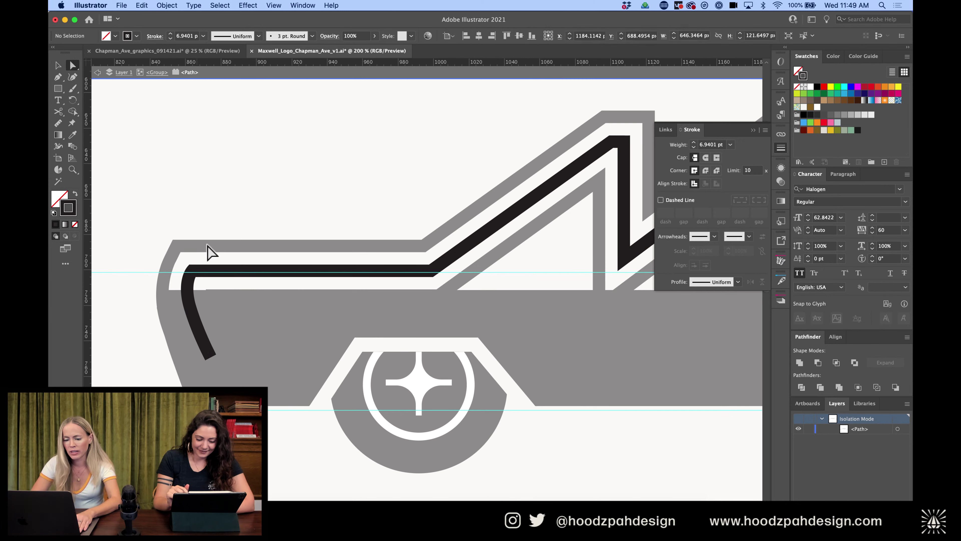
double_click(209, 254)
click(229, 257)
key(v)
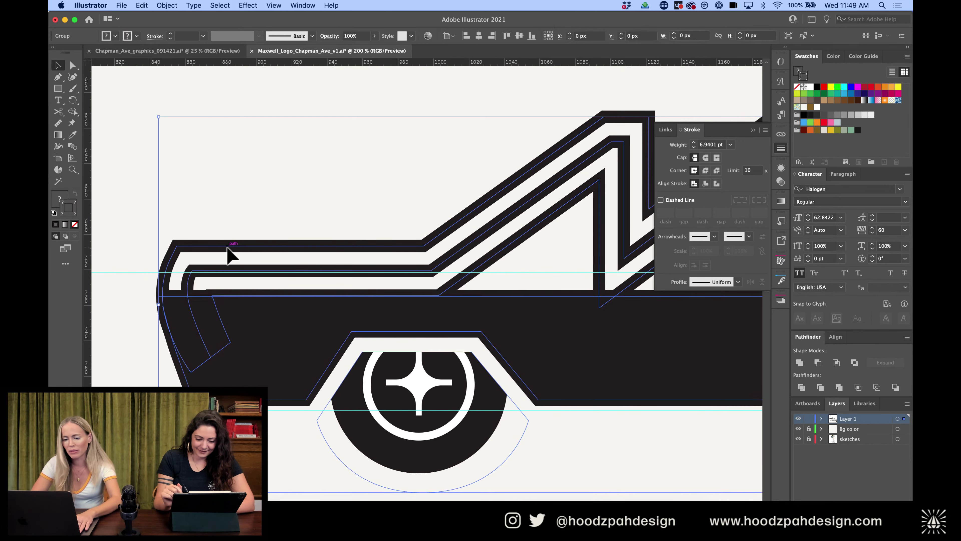
Inside the car group, group the outer stripe outline with the middle stripe and isolate that nested group for point editing
double_click(229, 257)
key(a)
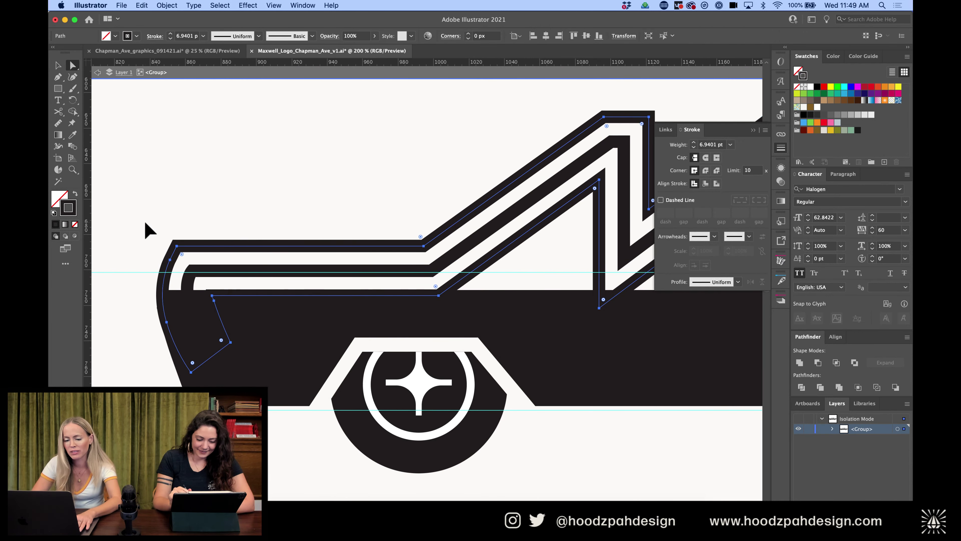
shift+click(346, 279)
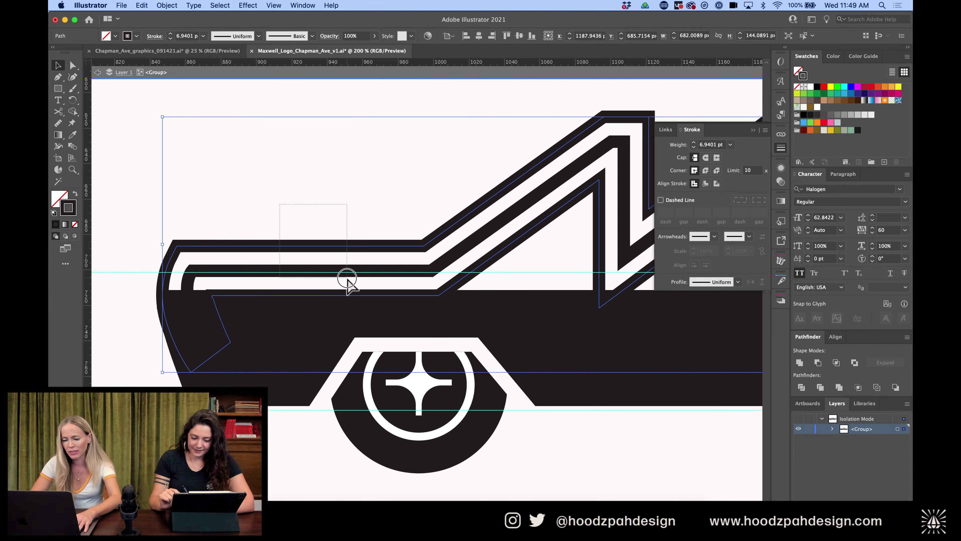
key(v)
click(348, 279)
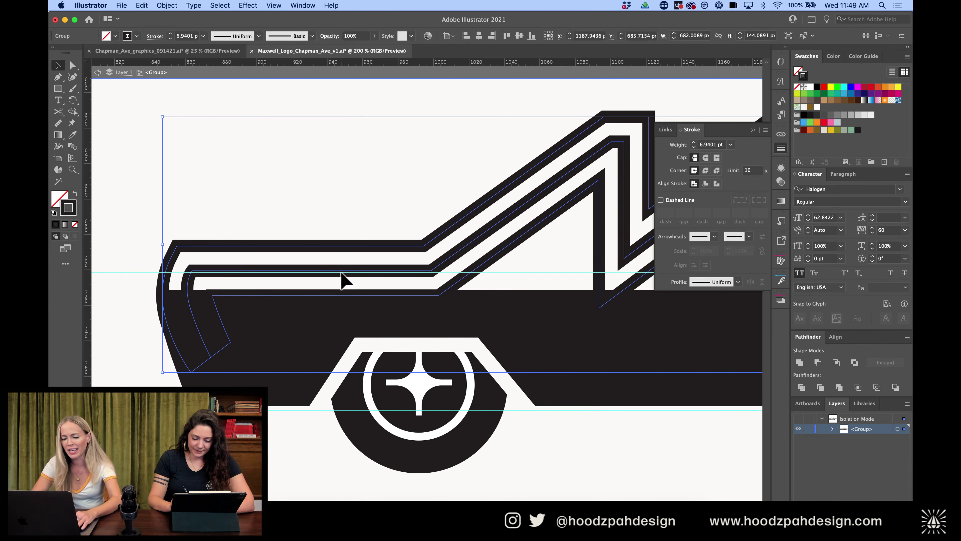
double_click(347, 279)
key(a)
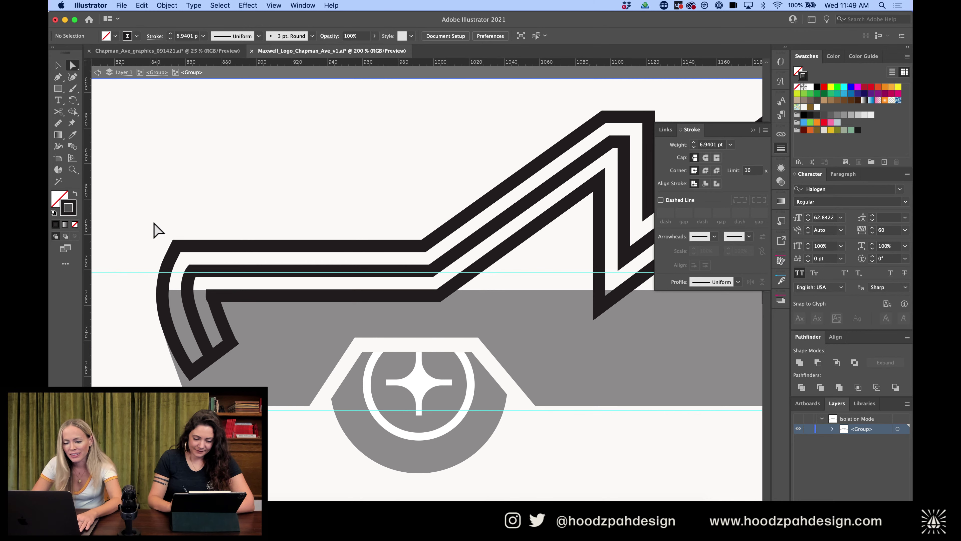
Try moving the anchor points at the left ends of the right car's three stripes slightly up and down
drag(153, 221, 446, 375)
scroll(446, 374, right, 3)
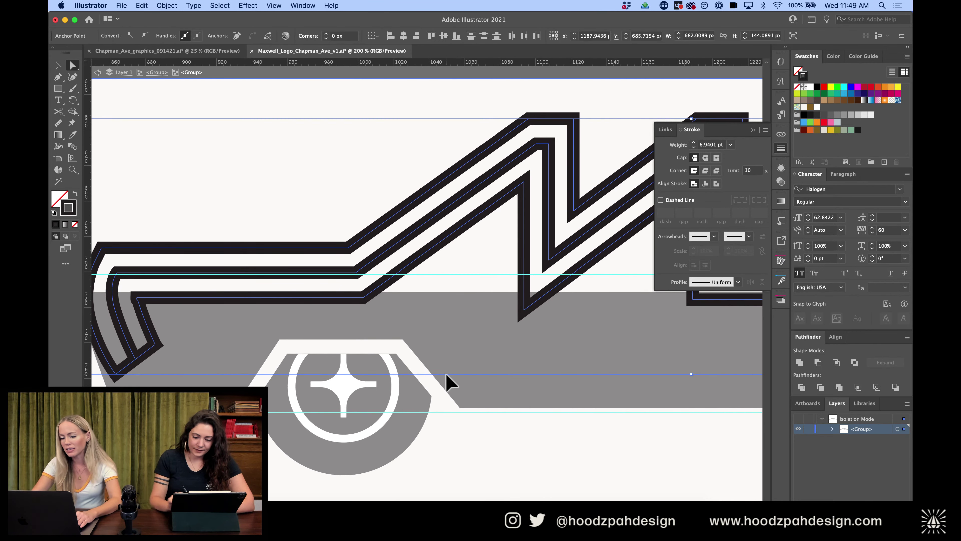
drag(364, 298, 364, 302)
scroll(365, 312, right, 3)
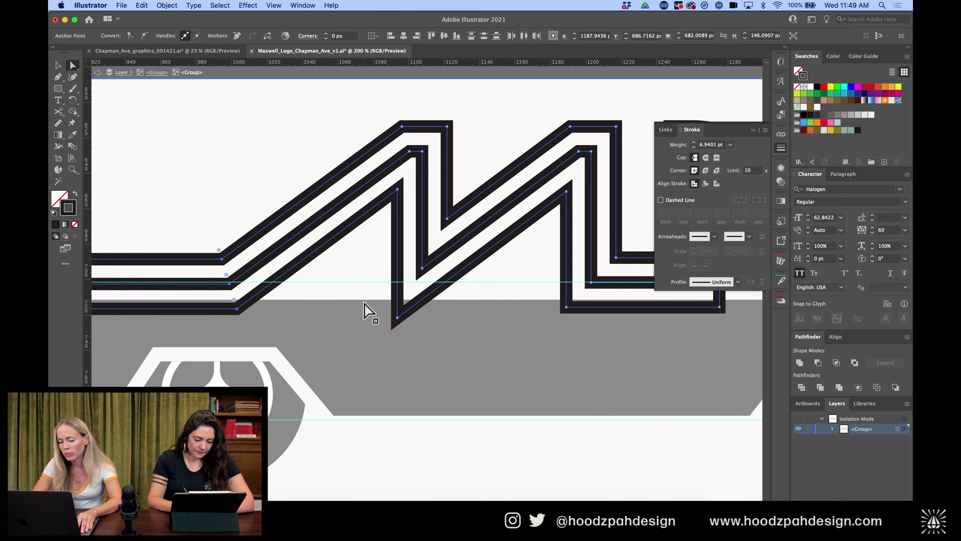
drag(237, 309, 239, 308)
Hide the Stroke panel and try nudging the three stripes' left anchor points so the uppermost stripe's centre line meets the horizontal guide
scroll(239, 308, up, 2)
scroll(240, 314, right, 10)
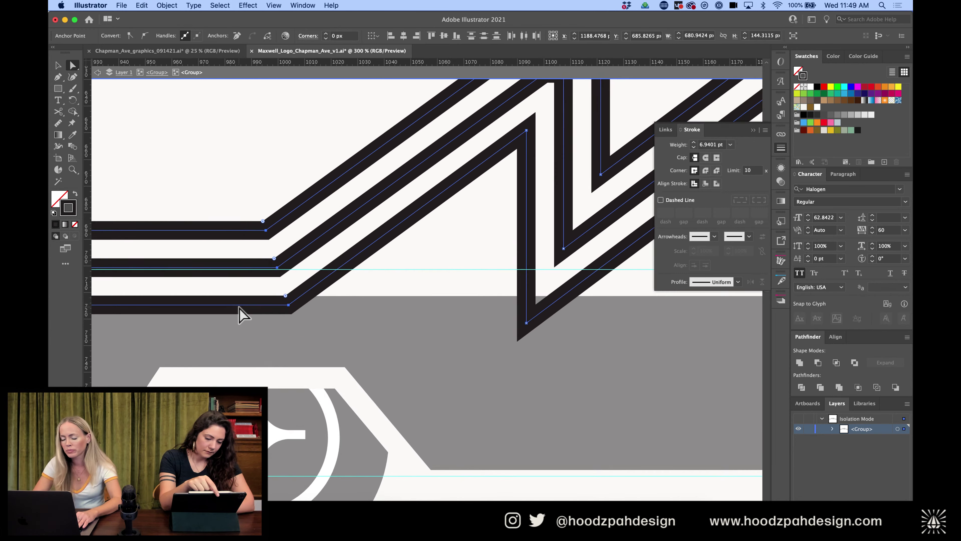
scroll(333, 182, right, 1)
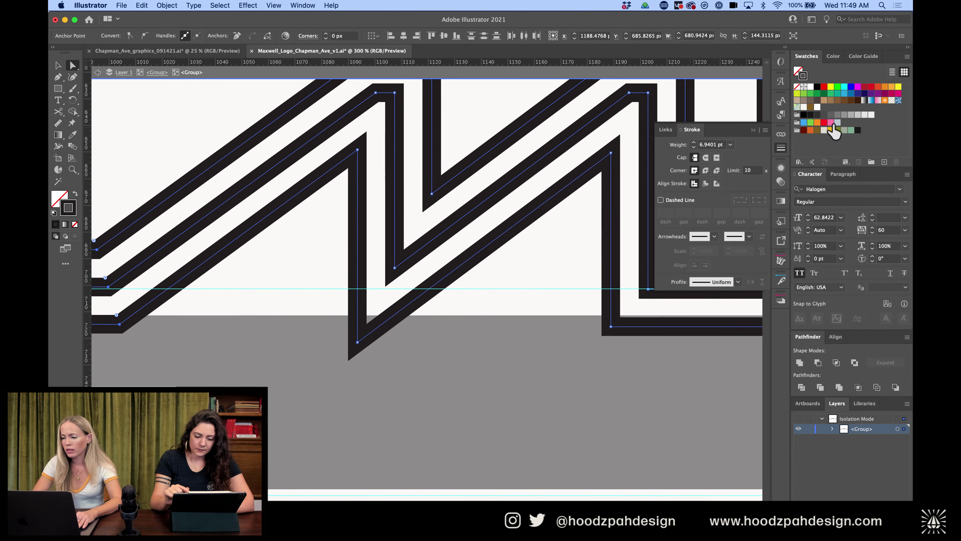
click(753, 130)
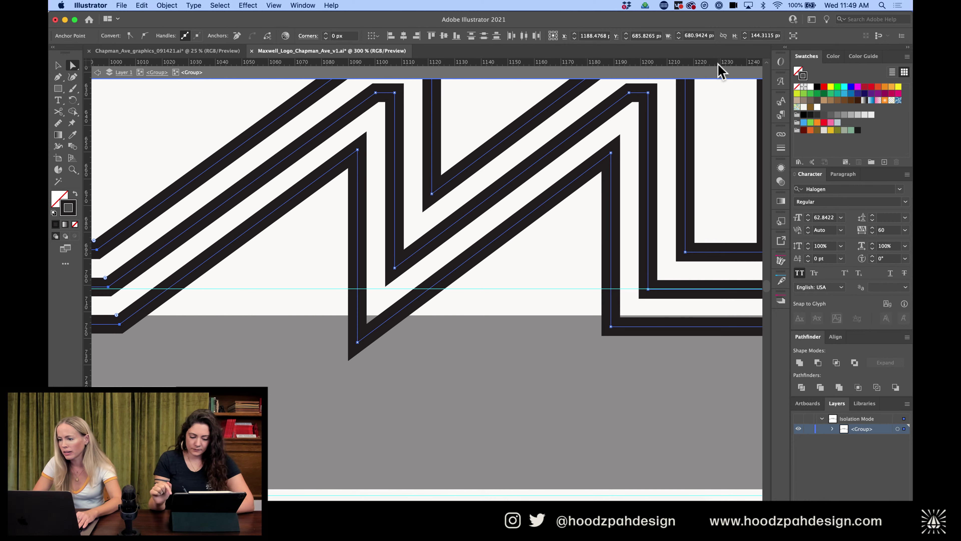
scroll(389, 318, left, 5)
scroll(388, 318, down, 1)
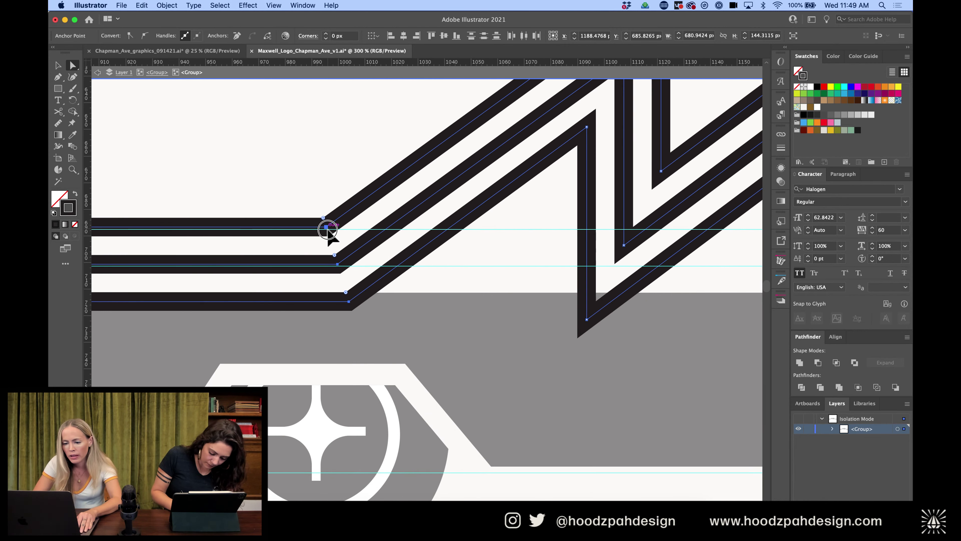
drag(328, 230, 328, 229)
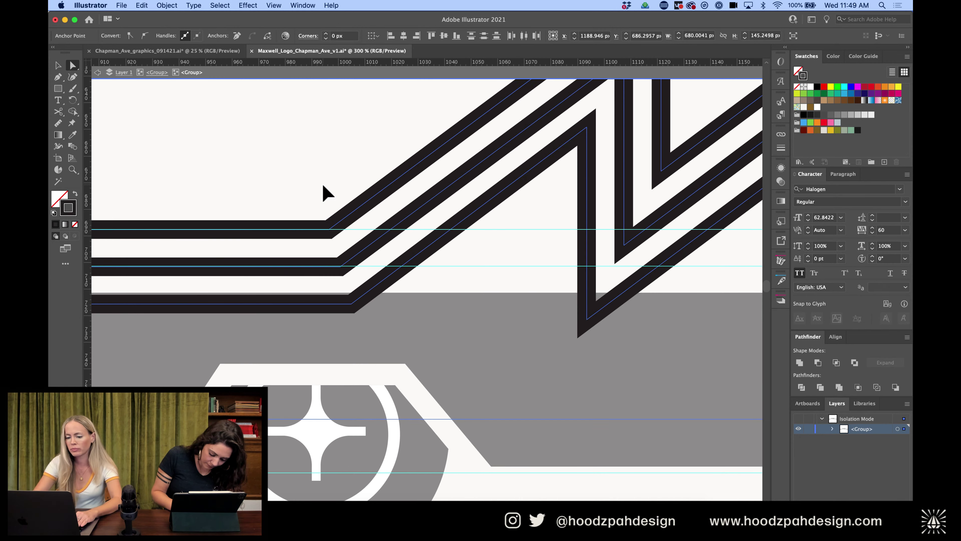
key(super+minus)
key(super+minus)
key(super+minus)
key(super+minus)
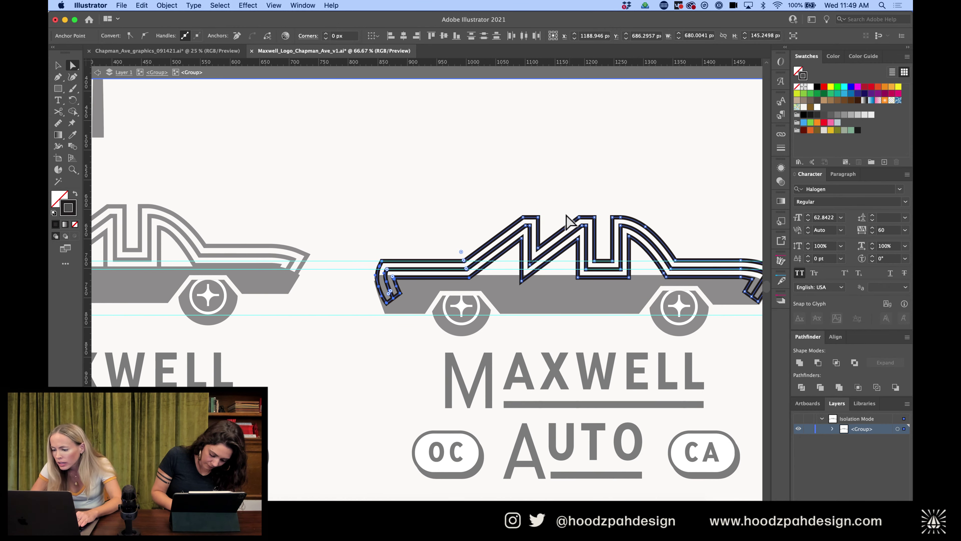
Undo the stripe anchor adjustments and the path offset, going back to the single roofline path
click(468, 281)
click(468, 279)
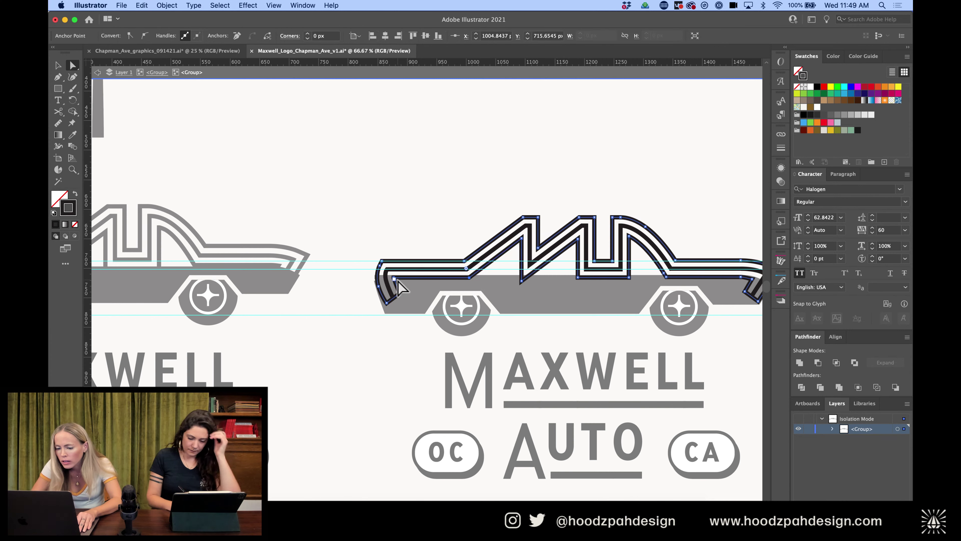
shift+click(394, 278)
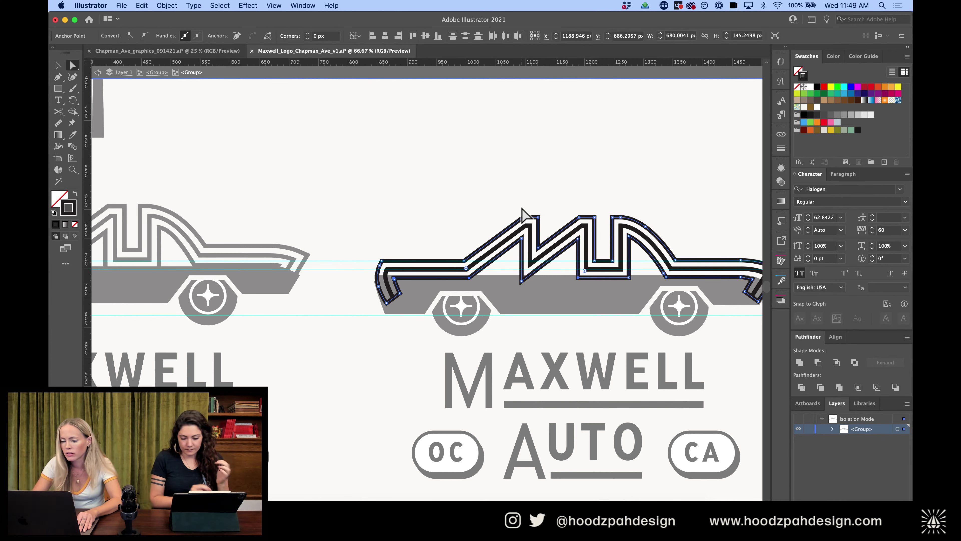
key(super+z)
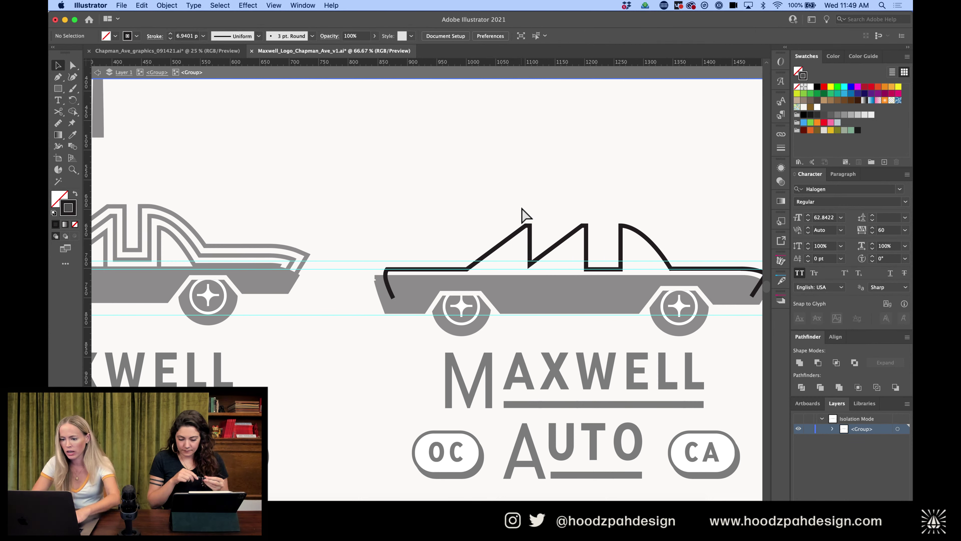
Isolate the right car's single roofline path and apply Offset Path to form the parallel outer and inner stripes
double_click(512, 234)
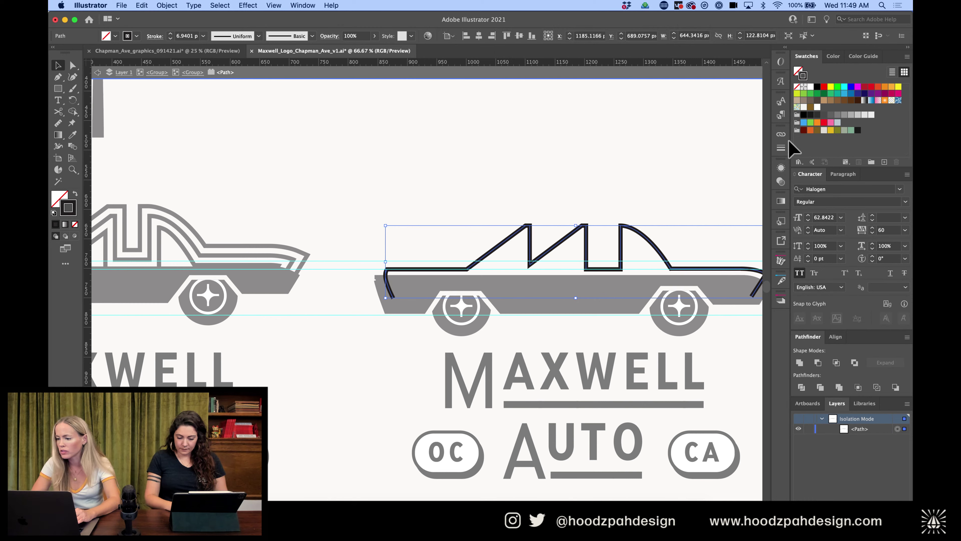
click(783, 148)
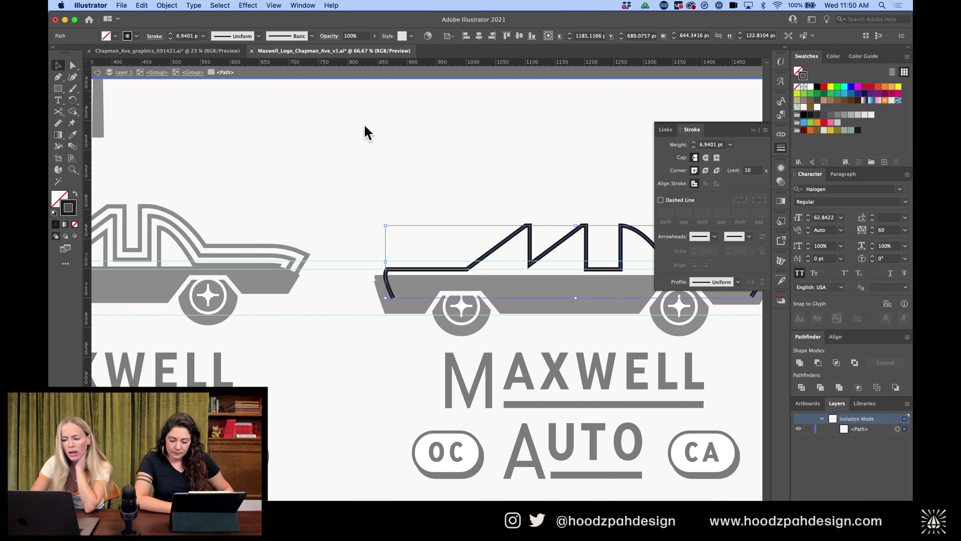
click(753, 130)
click(174, 6)
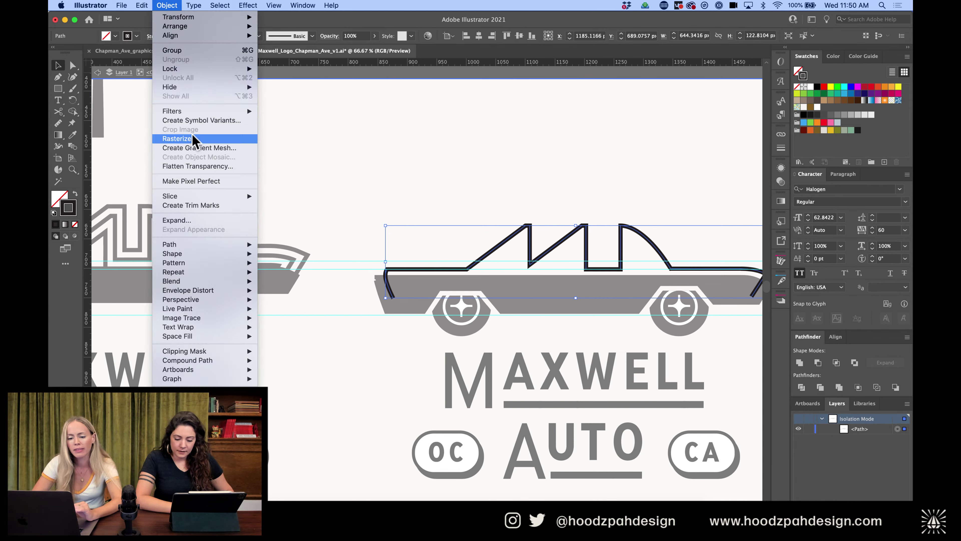
mouse_move(204, 247)
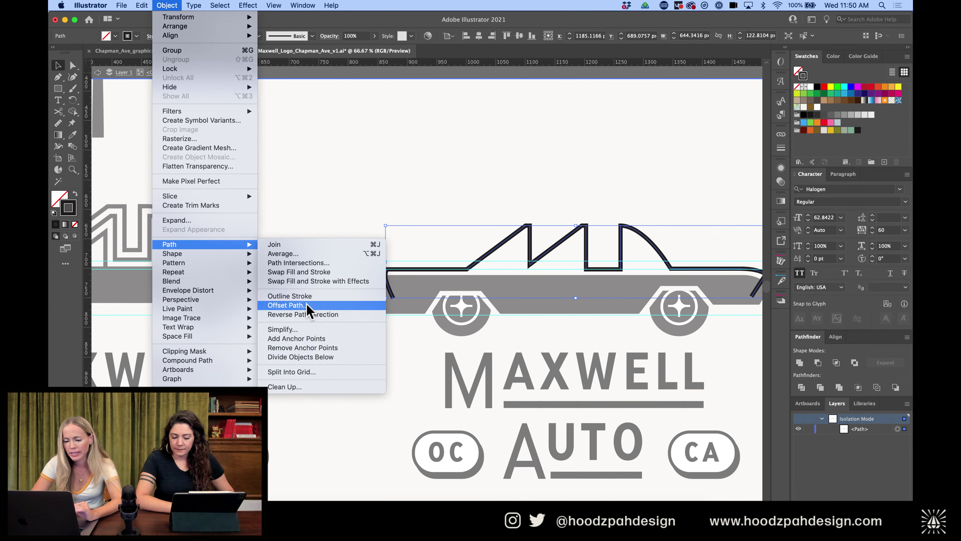
click(287, 305)
click(423, 218)
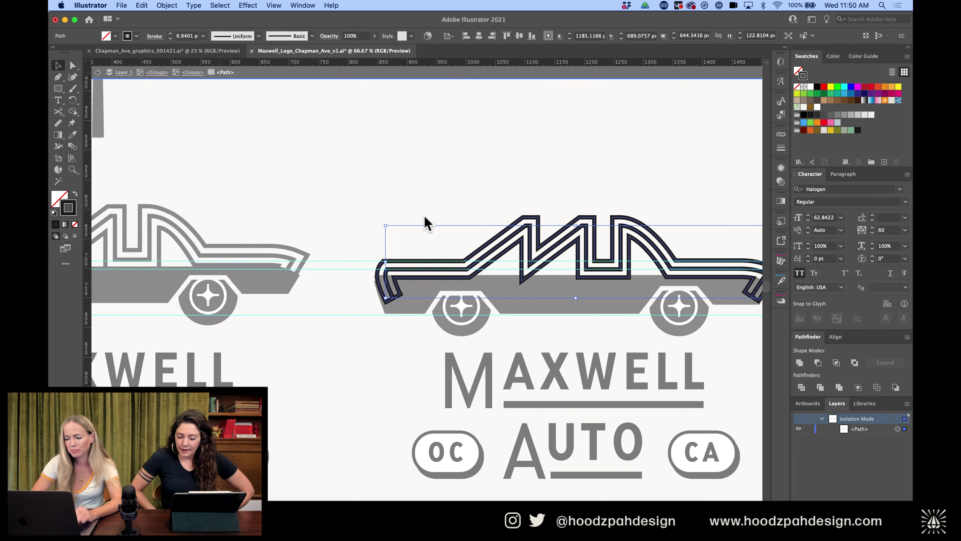
Leave isolation mode and move the car body's upper-left corner anchor to about X 849 px, Y 715 px, in line with the outer stripe
double_click(394, 378)
key(a)
click(393, 314)
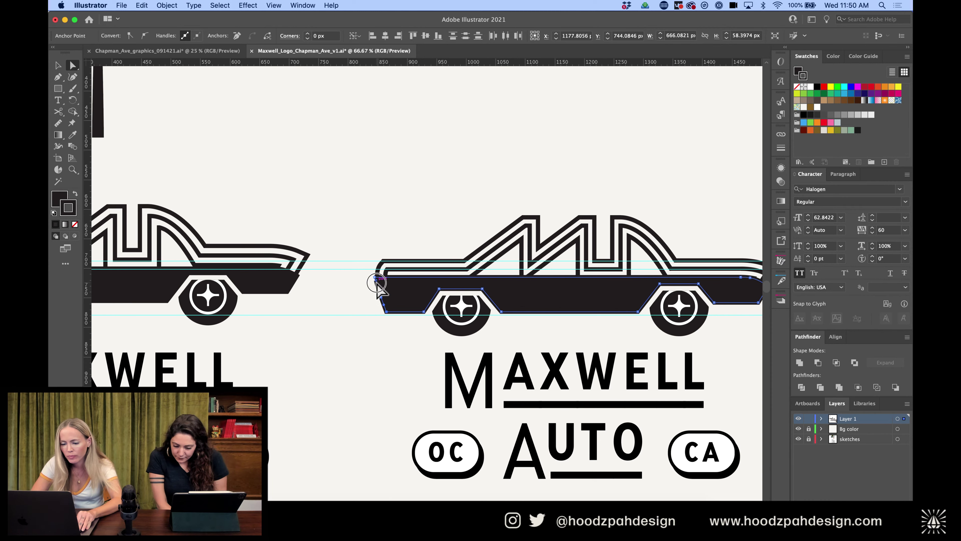
scroll(376, 282, up, 5)
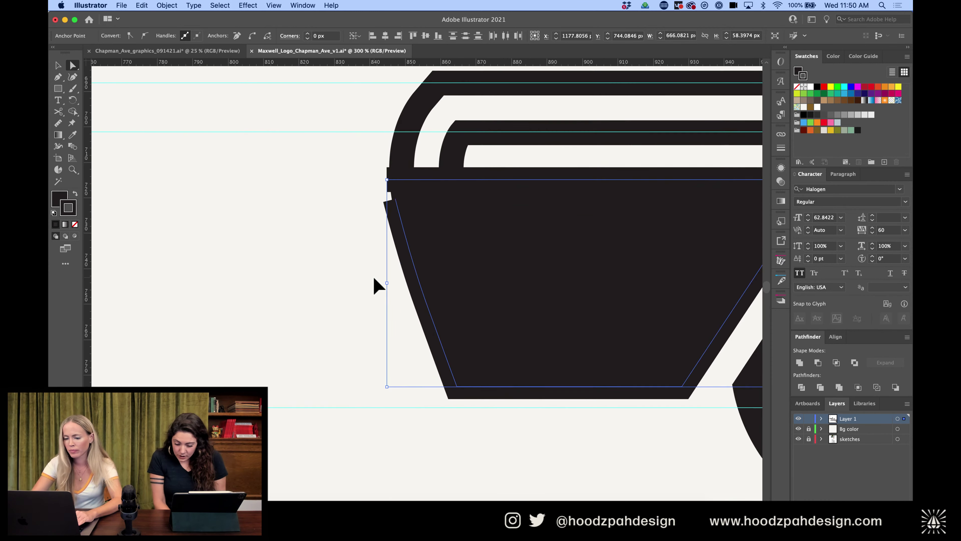
click(388, 178)
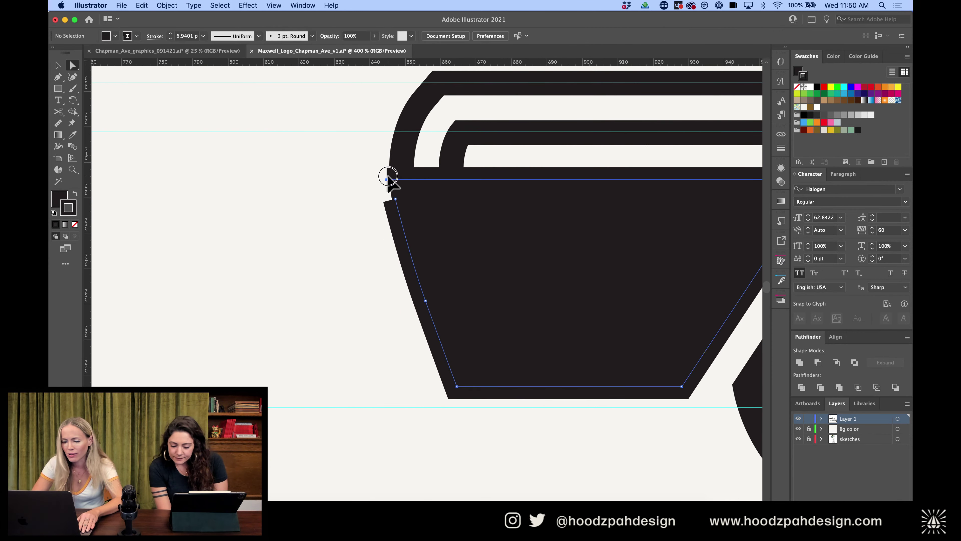
drag(388, 177, 402, 180)
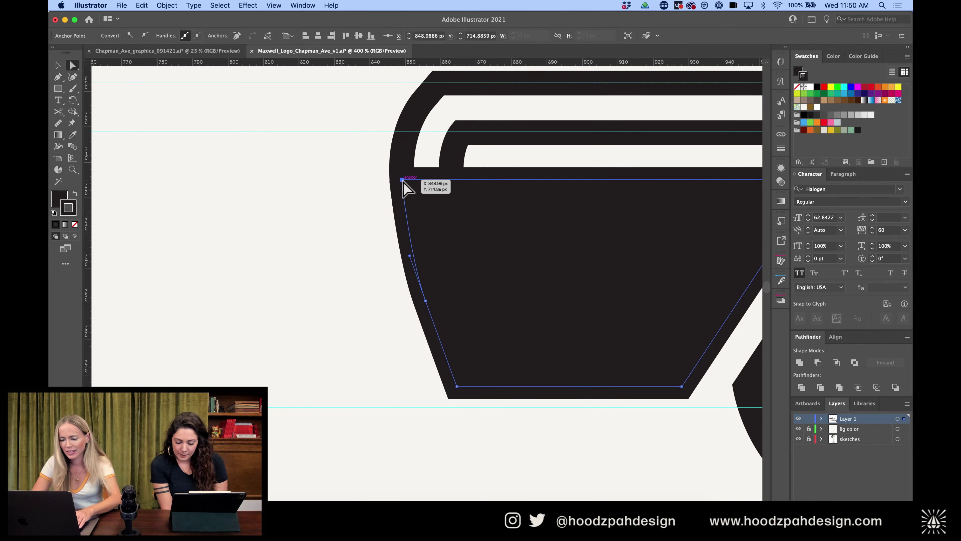
Move the left car off the artboard into the spare artwork on its right, below the other spare car
key(v)
key(super+minus)
key(super+minus)
key(super+minus)
key(super+minus)
key(super+minus)
key(super+minus)
key(super+minus)
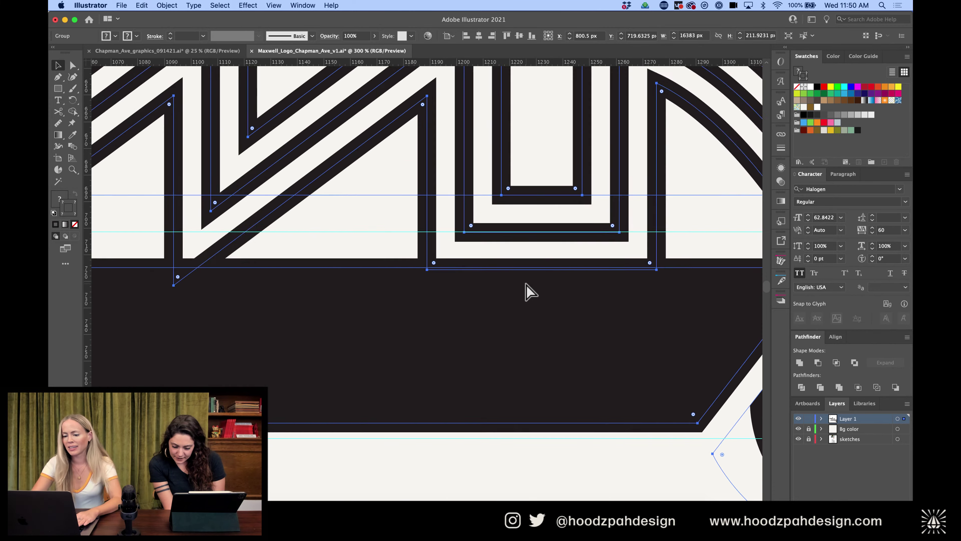
click(585, 276)
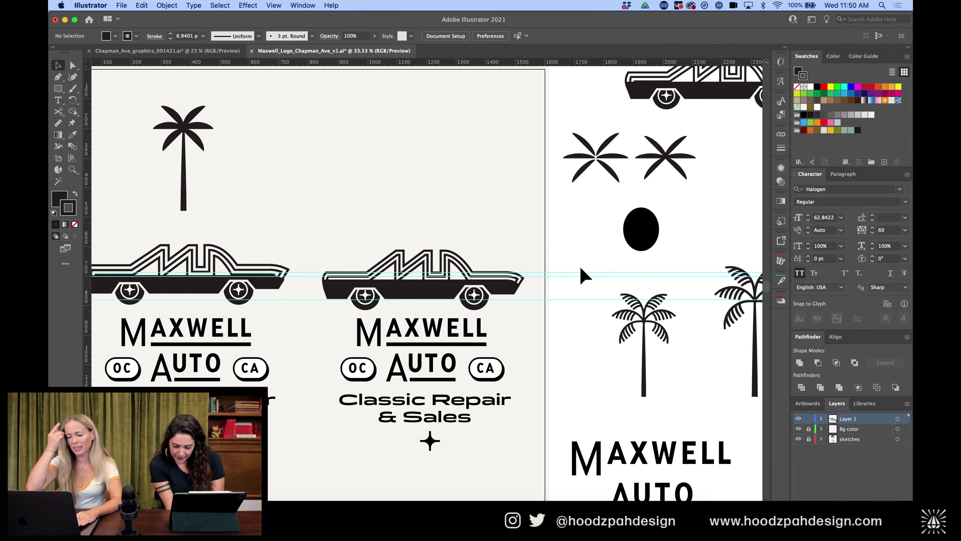
key(super+minus)
drag(306, 245, 744, 206)
click(451, 237)
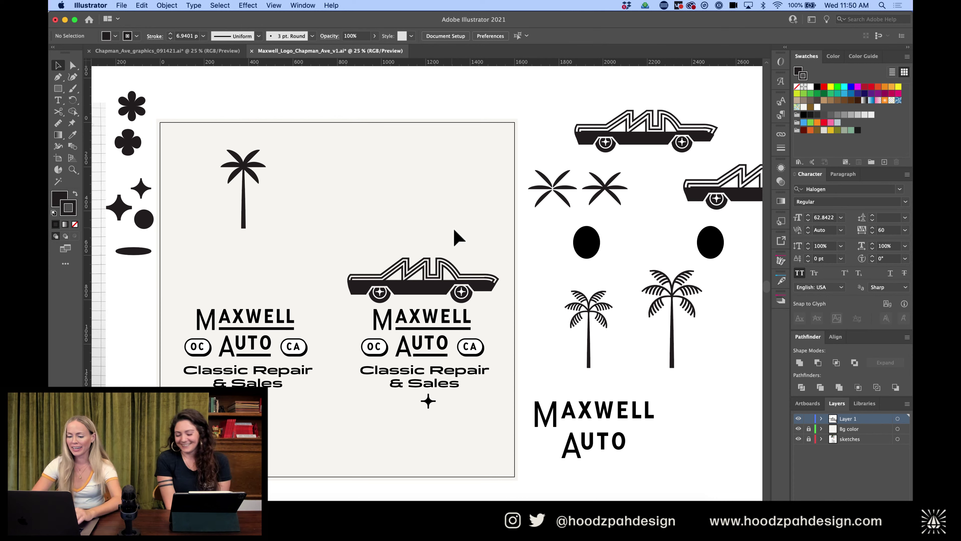
Select the OC and CA badge shapes in the right-hand logo and make their fill colour active
key(a)
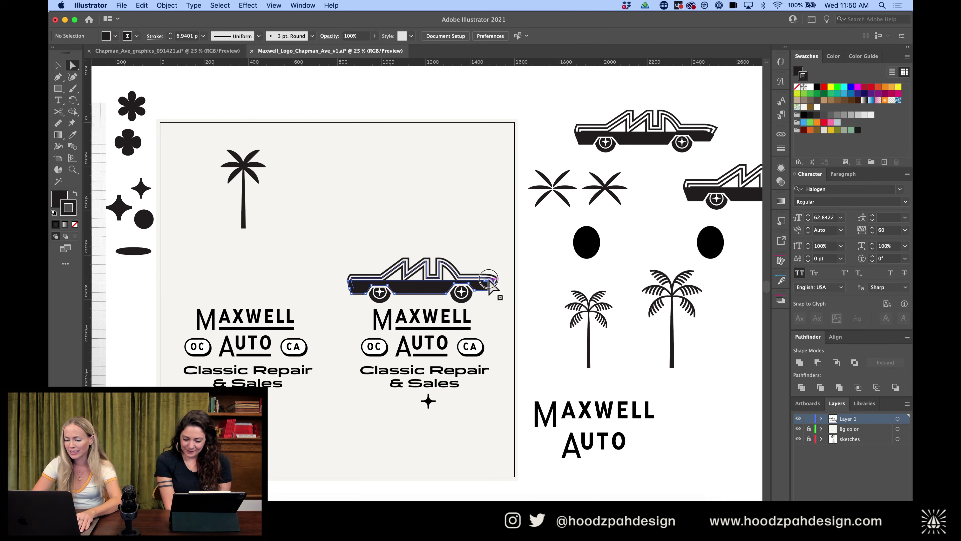
click(480, 342)
shift+click(369, 344)
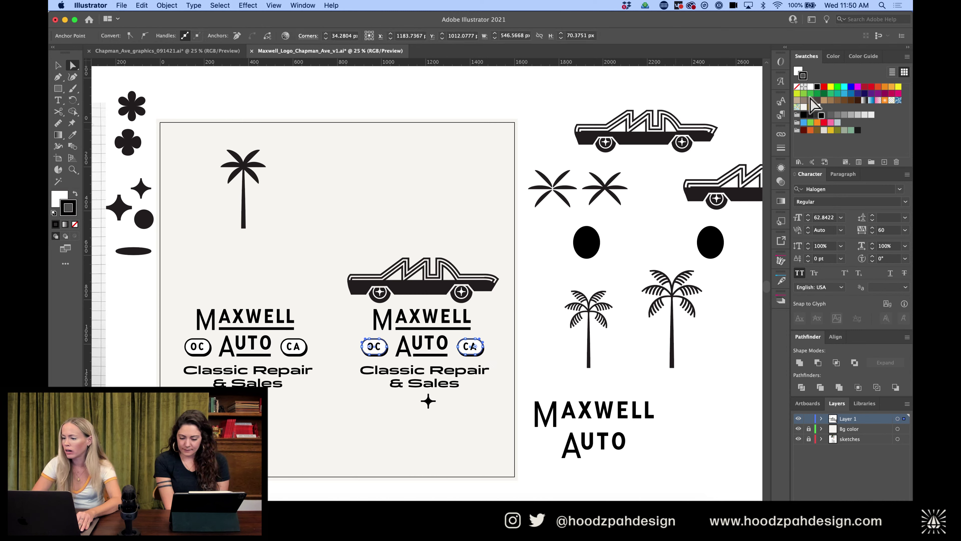
click(798, 72)
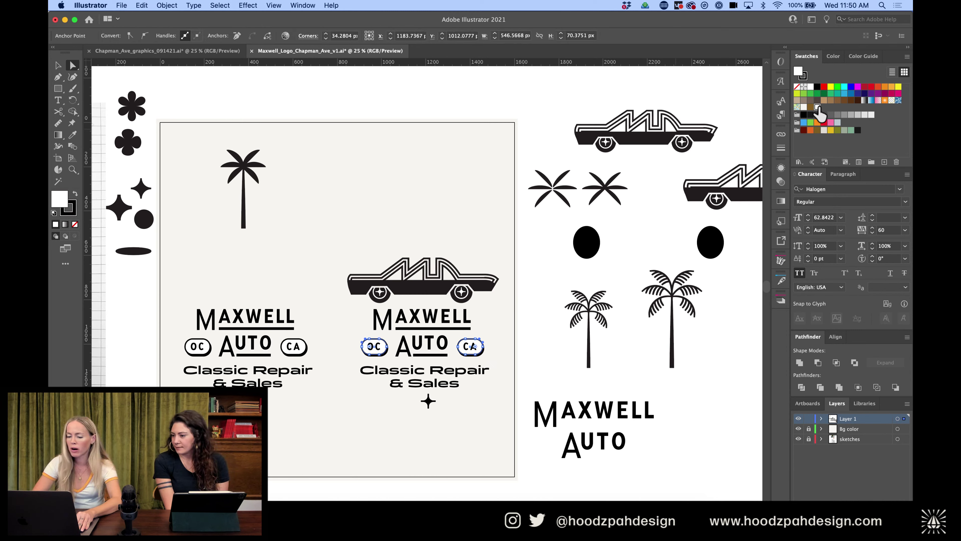
click(459, 213)
Move the left Maxwell Auto text lockup off the artboard to the spare artwork on its right
key(v)
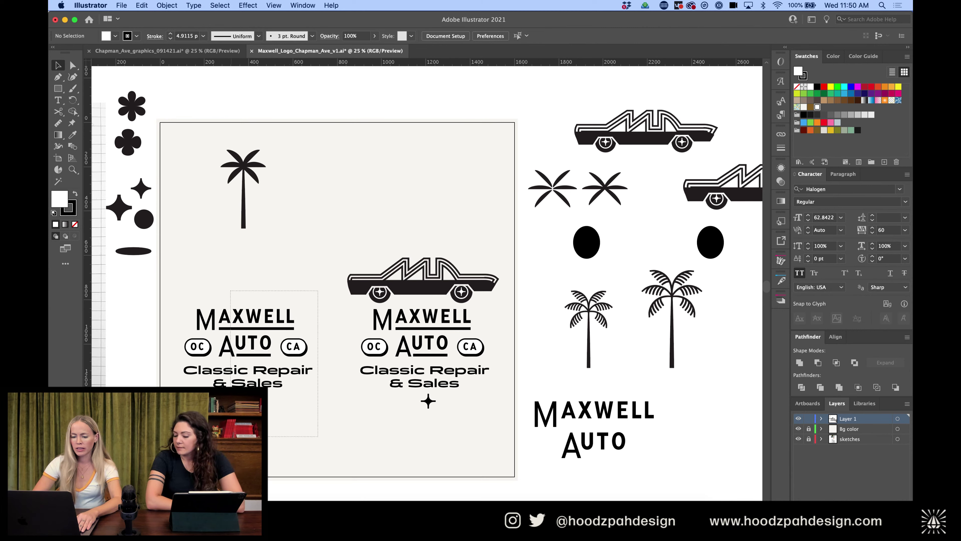
drag(244, 321, 738, 374)
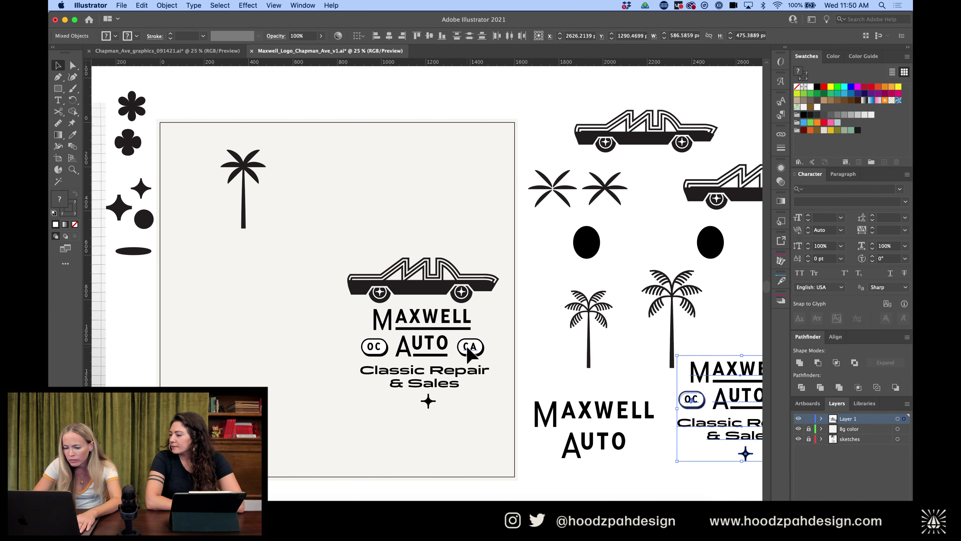
Fill the OC and CA badge shapes of the remaining logo with the off-white swatch that matches the background
key(a)
key(super+equal)
key(super+equal)
key(super+equal)
key(super+equal)
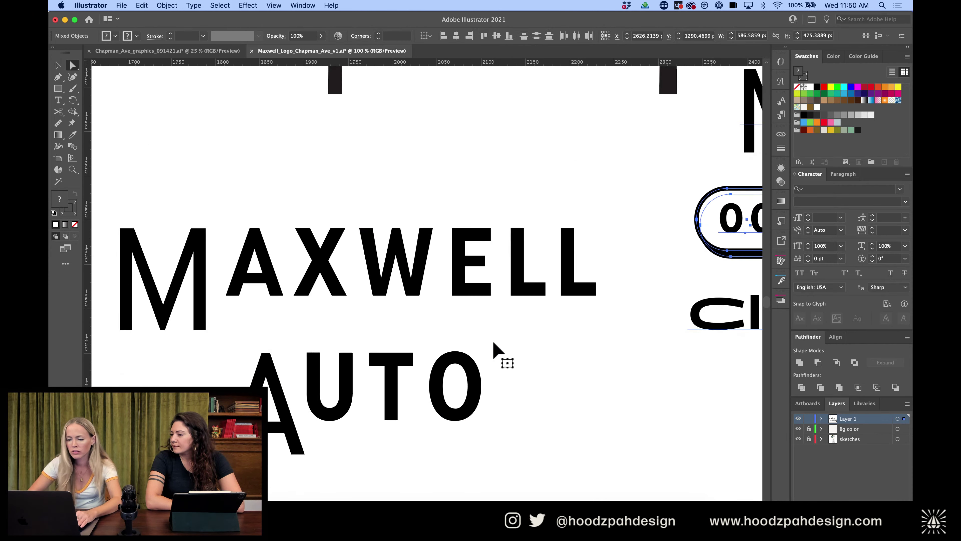
scroll(488, 330, left, 10)
scroll(485, 314, up, 5)
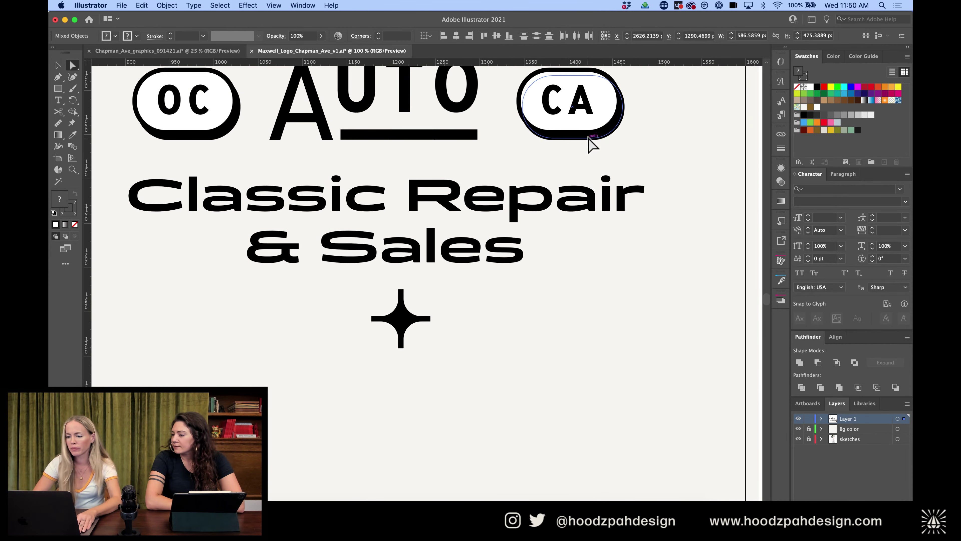
click(605, 100)
shift+click(237, 109)
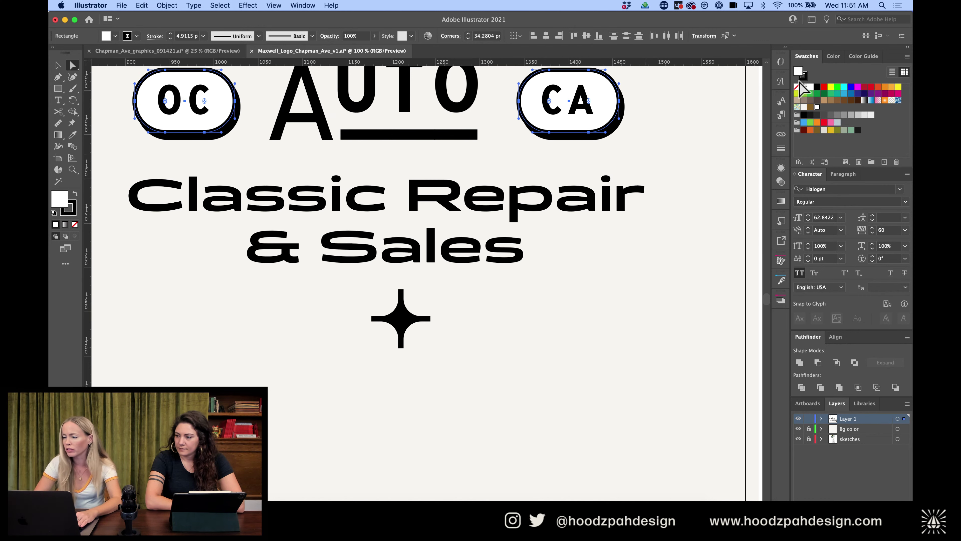
click(803, 110)
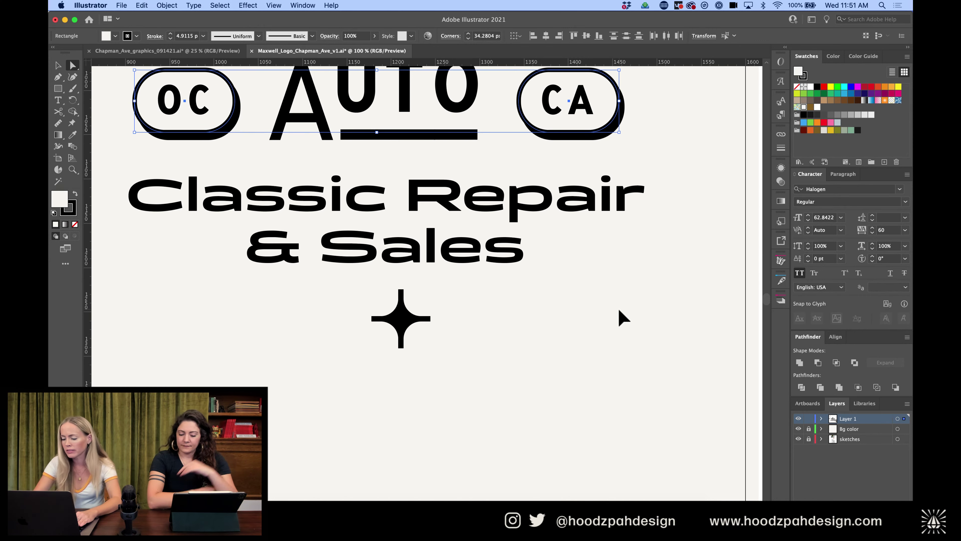
key(super+minus)
key(super+minus)
key(super+minus)
key(super+minus)
click(547, 259)
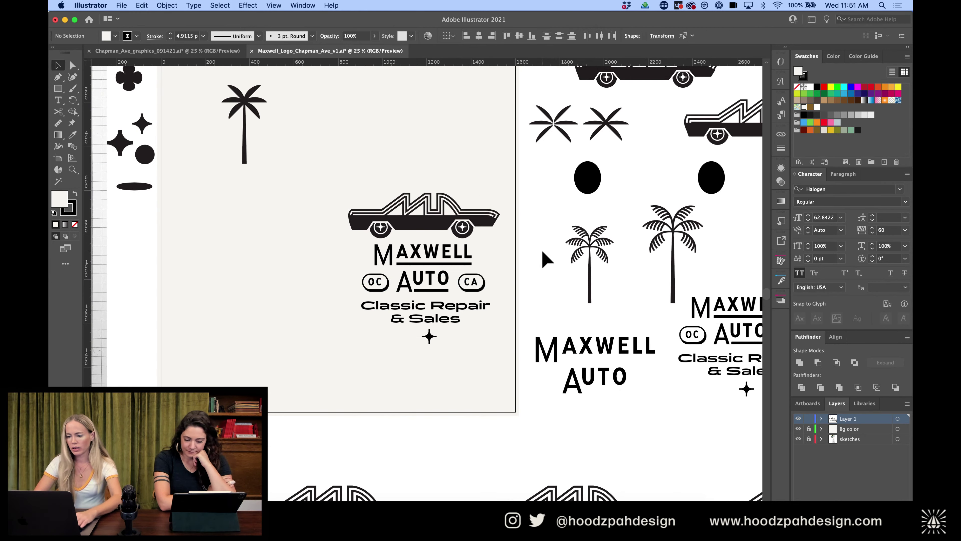
Examine the walking palm tree character with sunglasses on the sketch page up close
scroll(547, 259, up, 2)
scroll(546, 259, left, 2)
key(super+minus)
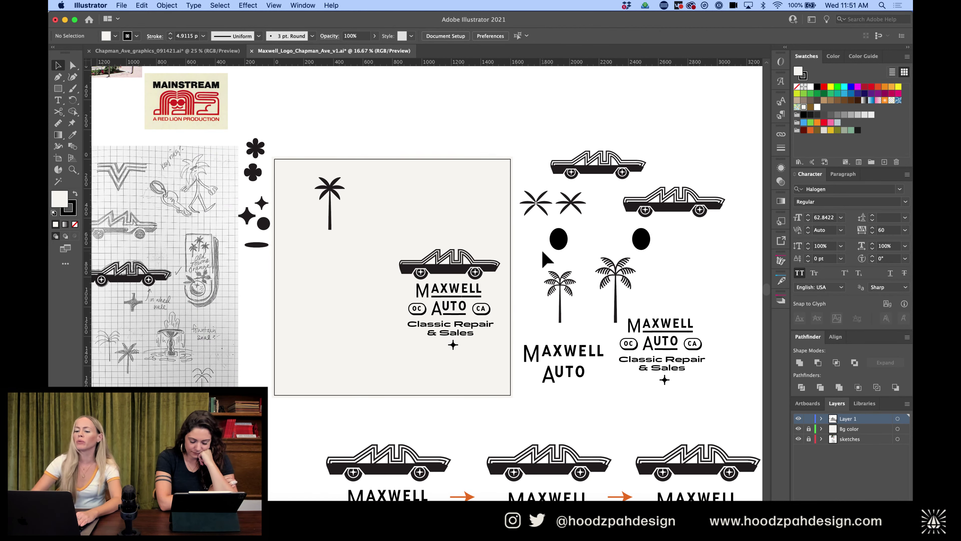
click(326, 223)
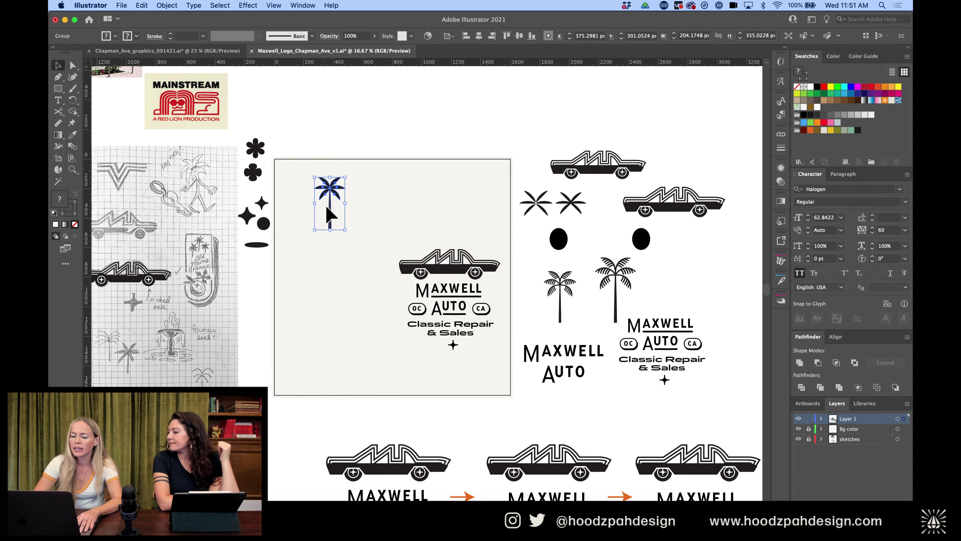
scroll(332, 213, left, 5)
key(z)
mouse_move(311, 161)
mouse_down()
mouse_move(466, 236)
mouse_move(570, 238)
mouse_up()
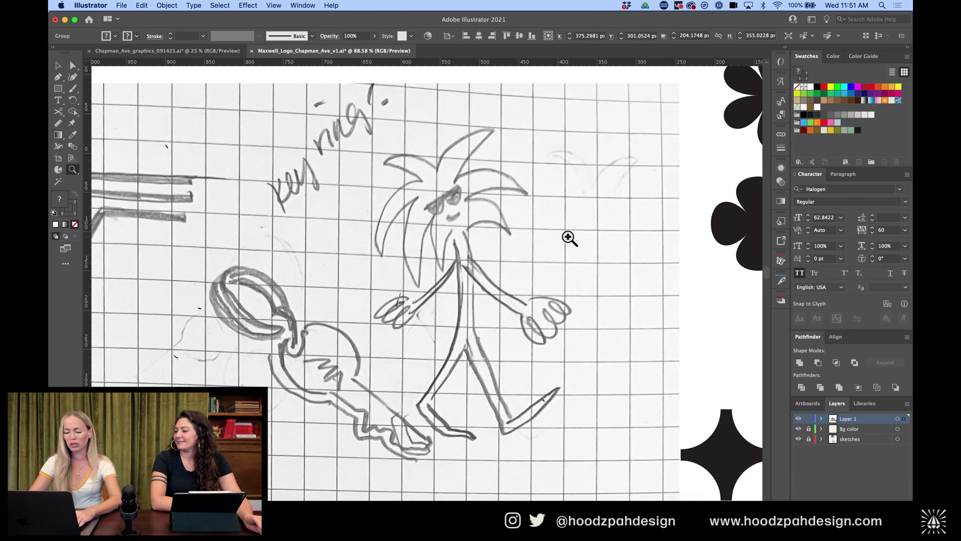
key(super+minus)
key(super+minus)
key(super+minus)
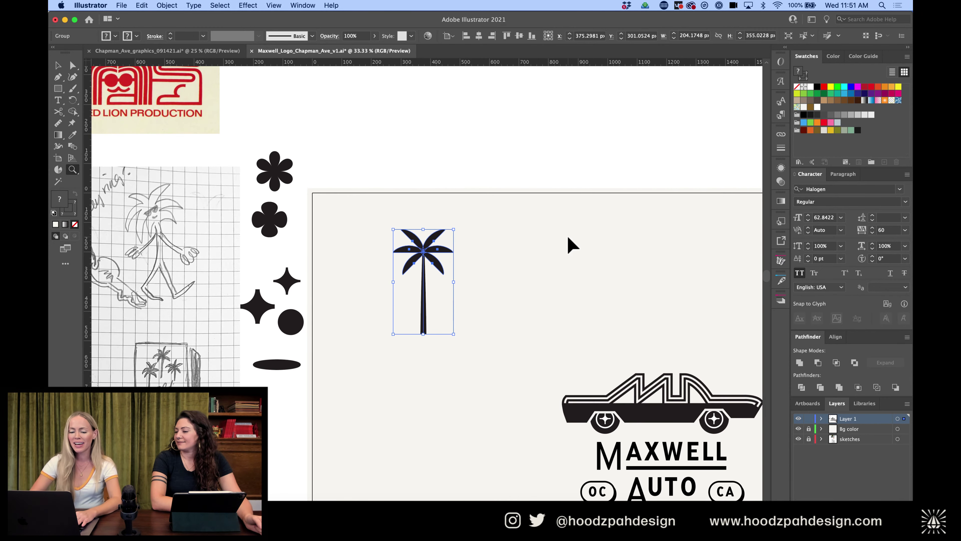
drag(311, 226, 480, 258)
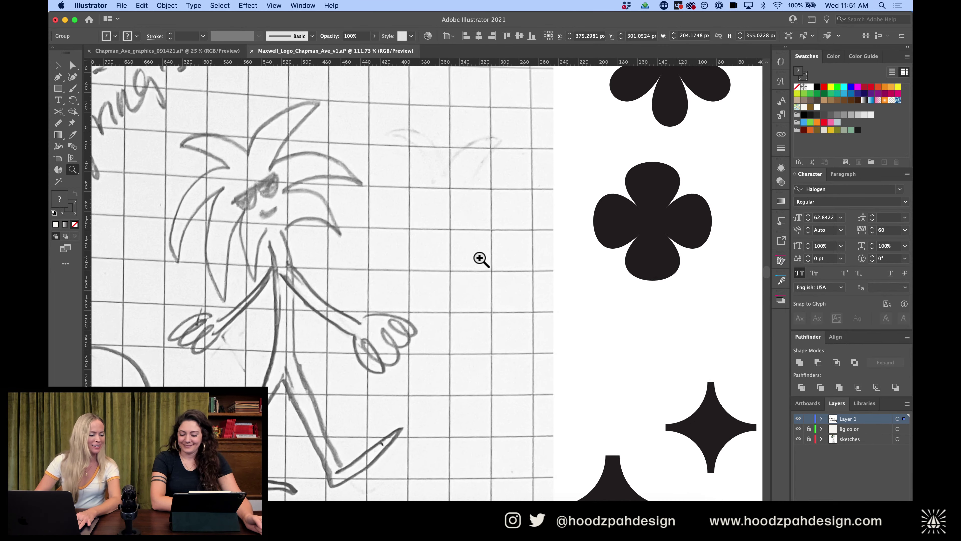
key(v)
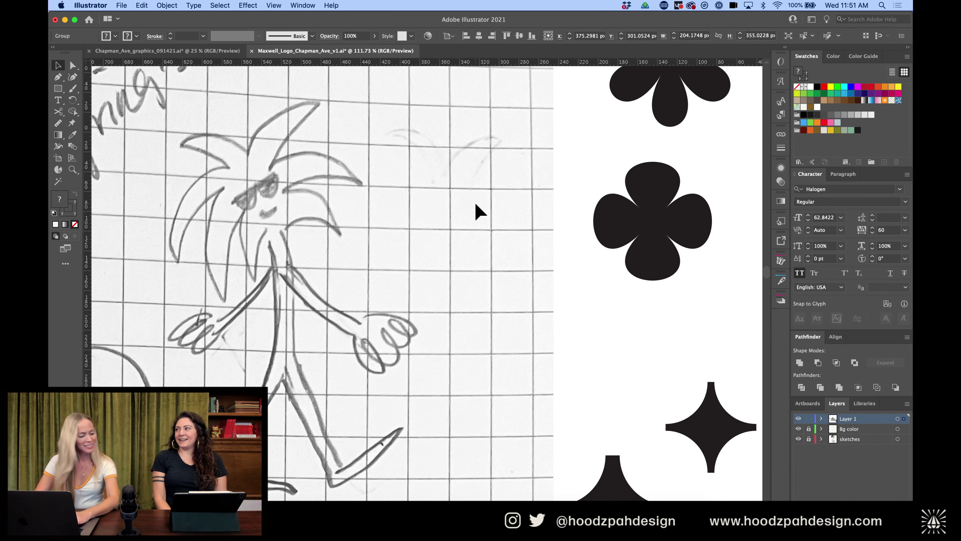
click(552, 180)
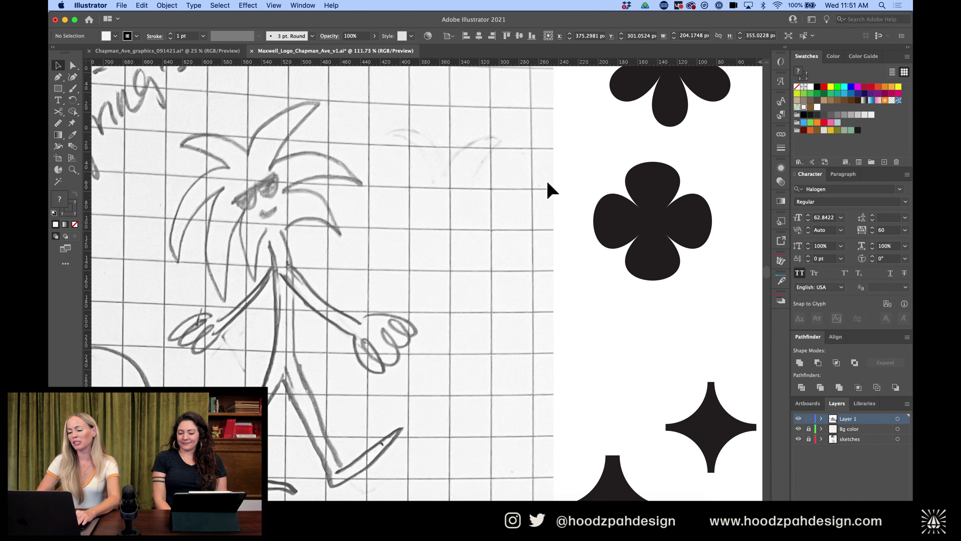
Copy one striped roofline path out of the car group into the empty space above the car and select it
key(super+minus)
key(super+minus)
key(super+minus)
scroll(547, 183, right, 15)
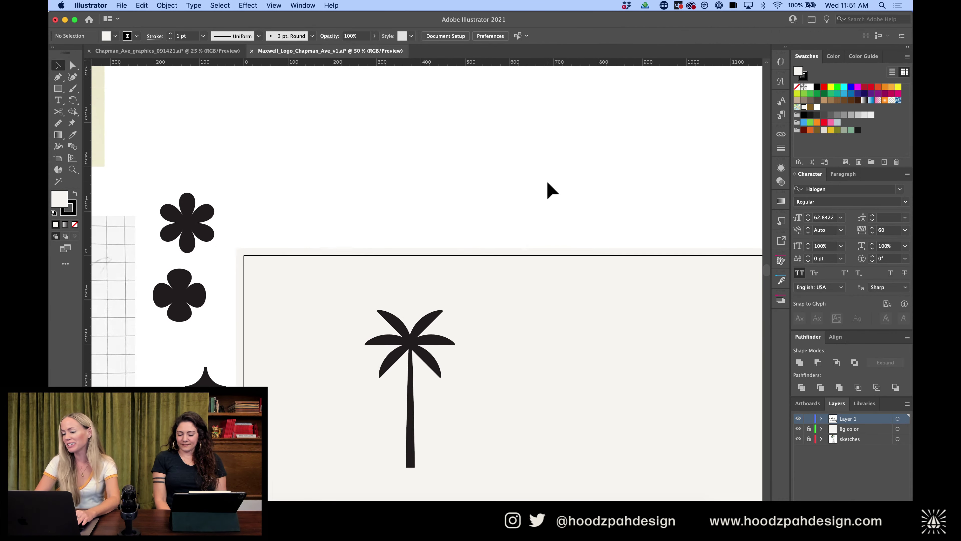
scroll(547, 182, right, 5)
scroll(547, 182, down, 8)
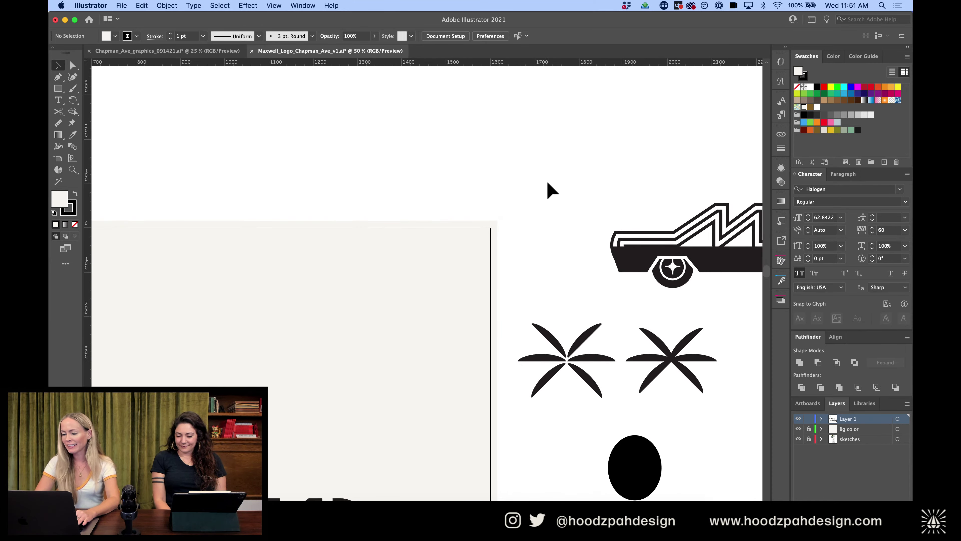
double_click(349, 404)
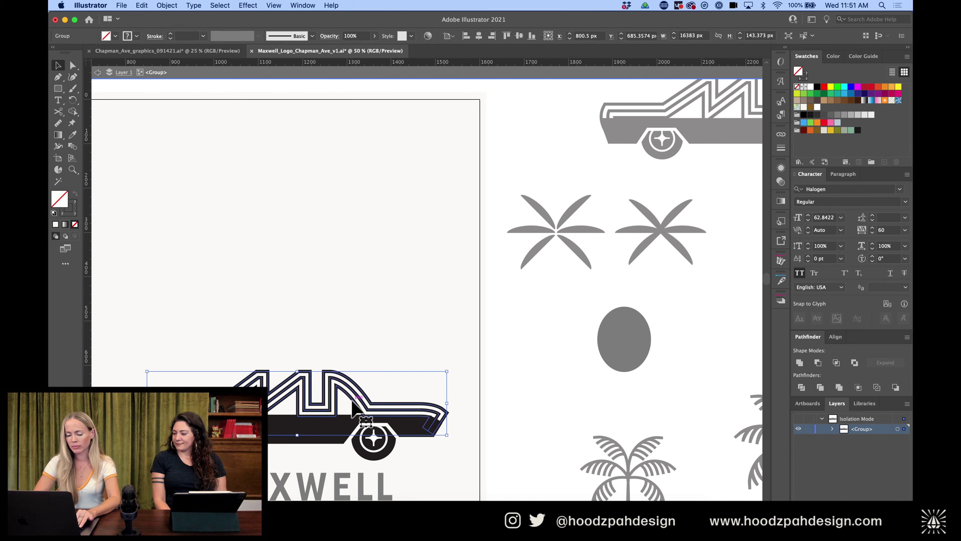
click(375, 301)
drag(344, 390, 348, 236)
double_click(347, 237)
key(super+z)
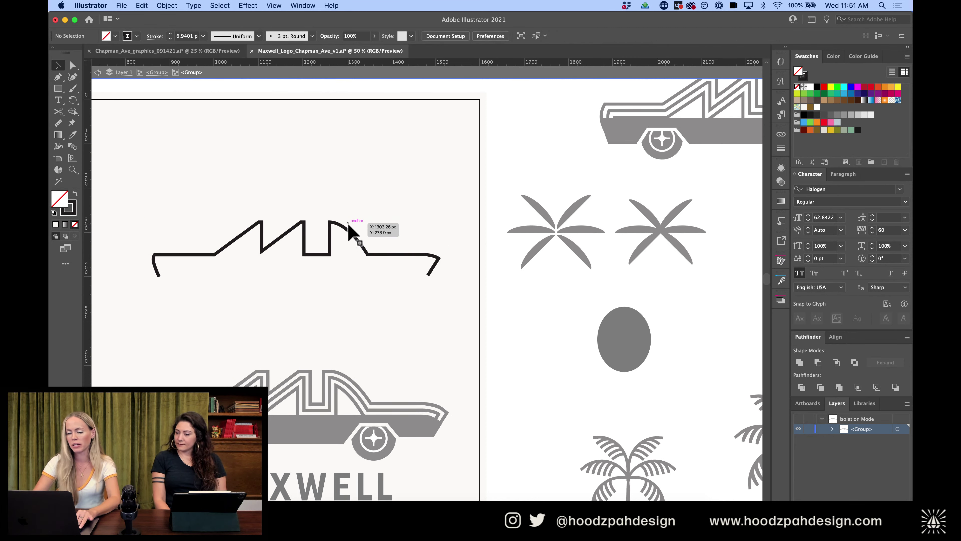
click(350, 236)
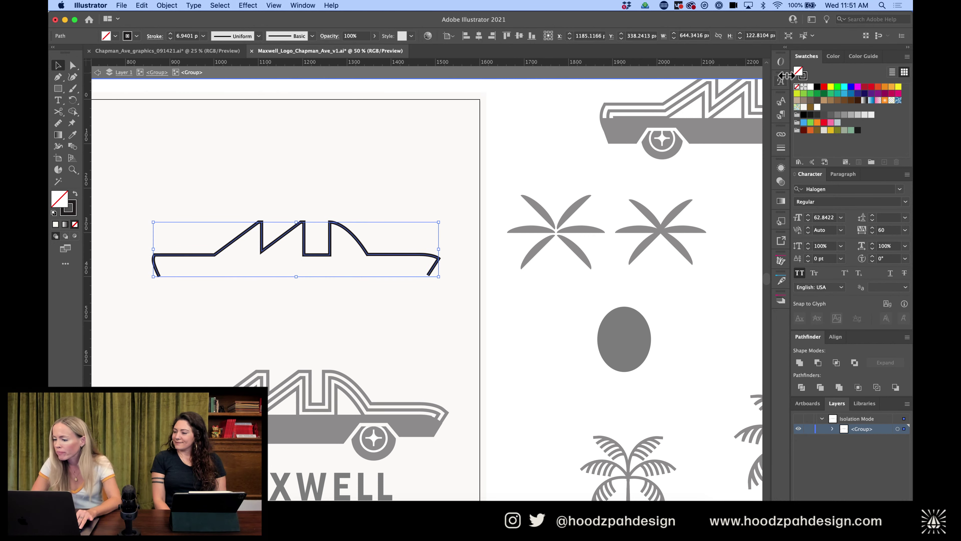
Open the Ink Outlines brush-stroke effect for the copied roofline path and cancel it without applying
click(781, 168)
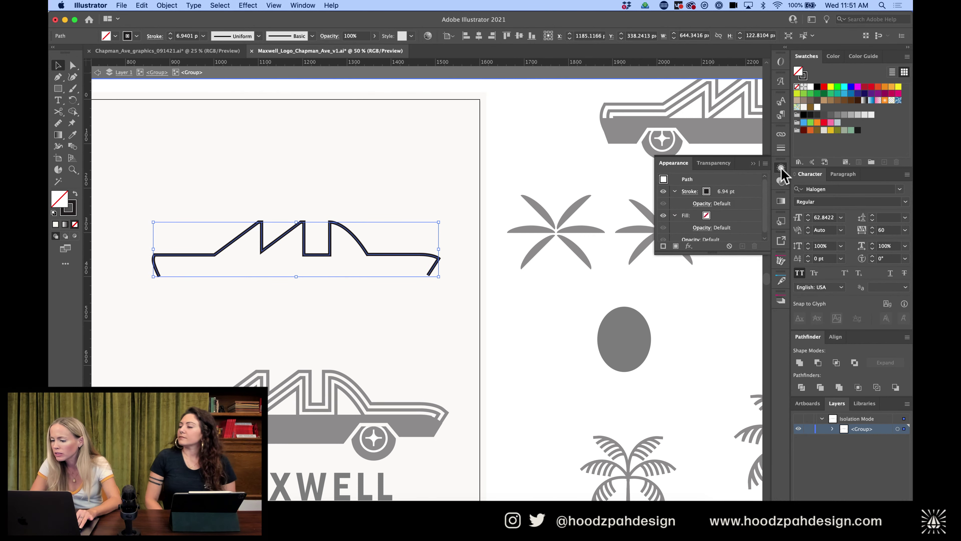
click(764, 163)
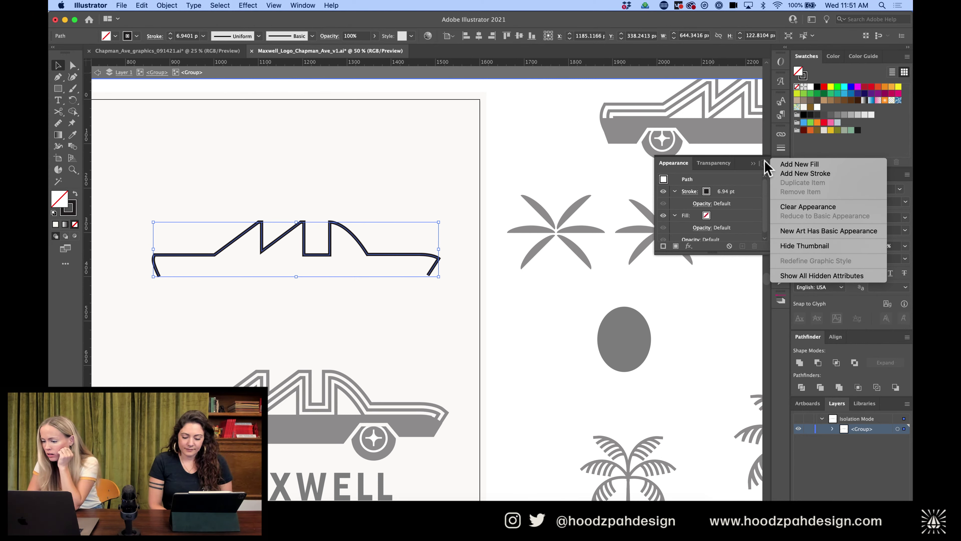
click(723, 184)
scroll(723, 206, down, 1)
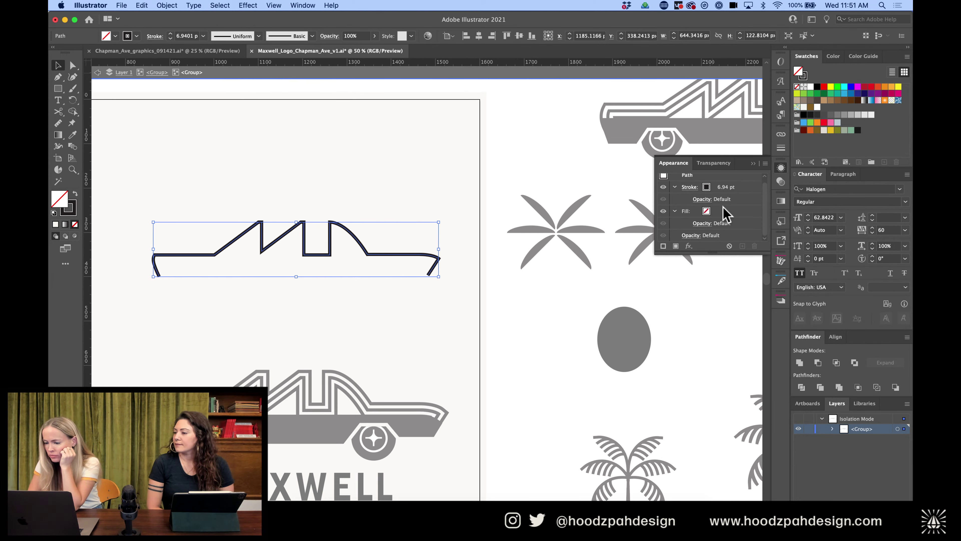
click(689, 247)
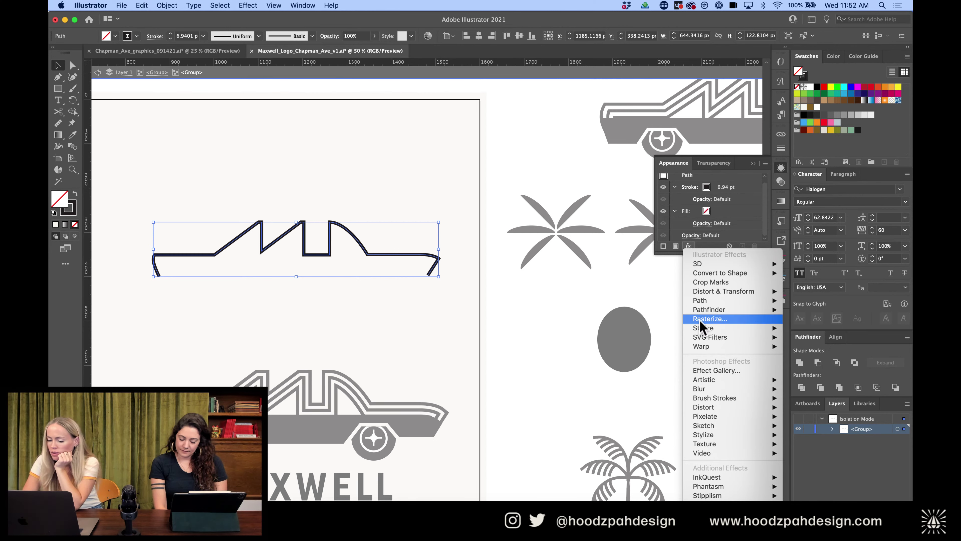
mouse_move(702, 391)
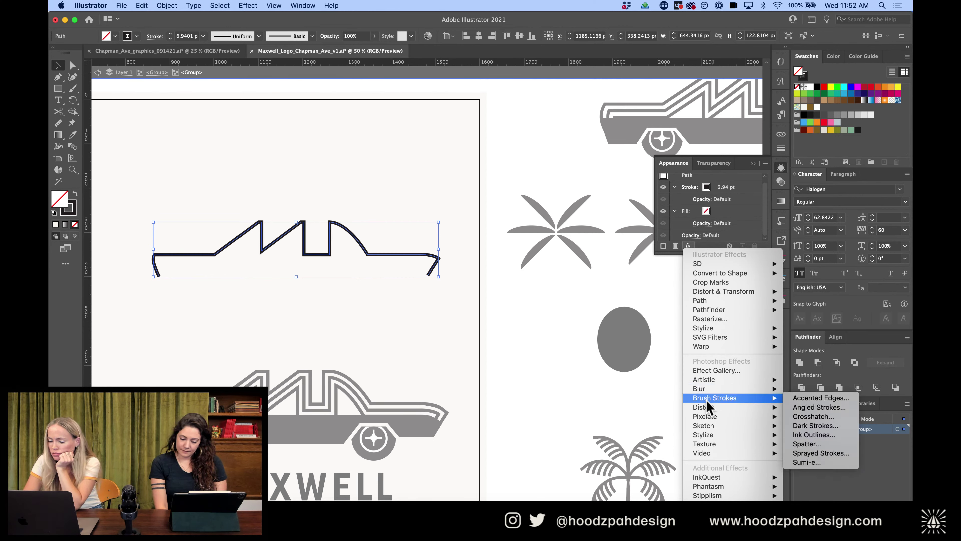
click(811, 435)
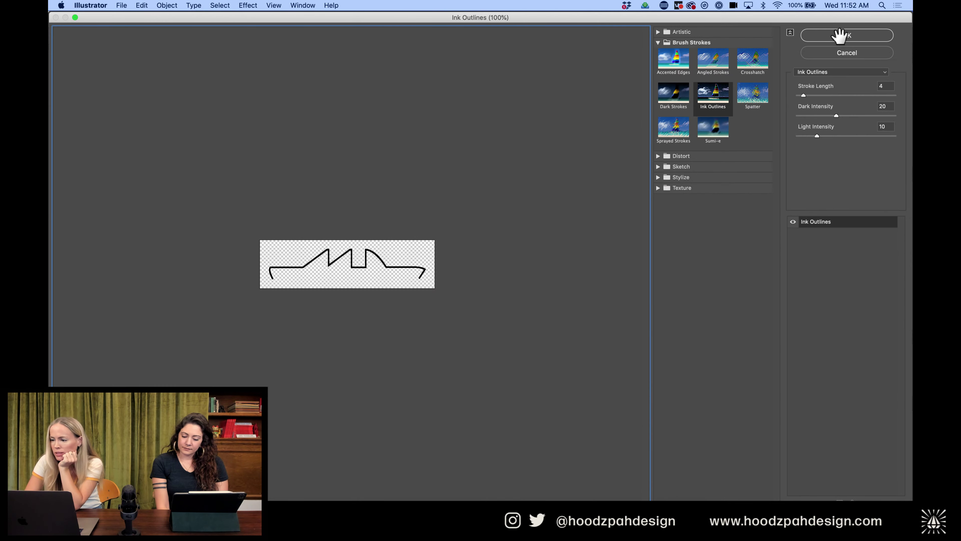
click(841, 54)
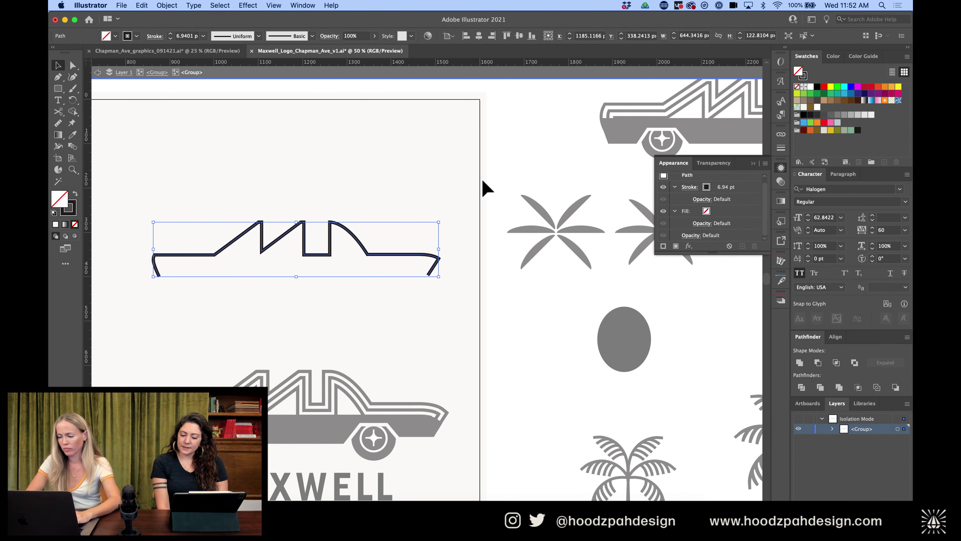
Delete the copied roofline path above the car and leave the group's isolation mode
double_click(506, 187)
click(410, 256)
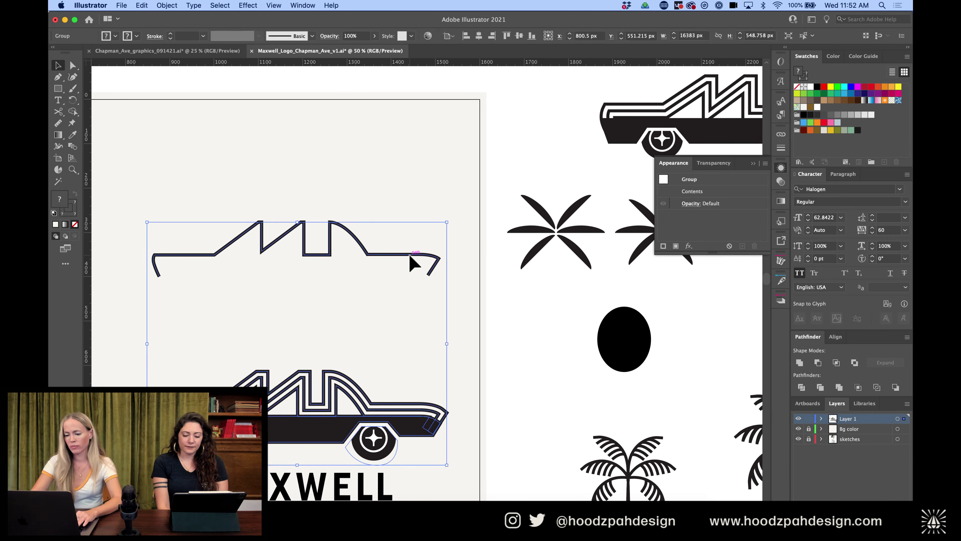
double_click(409, 256)
key(Delete)
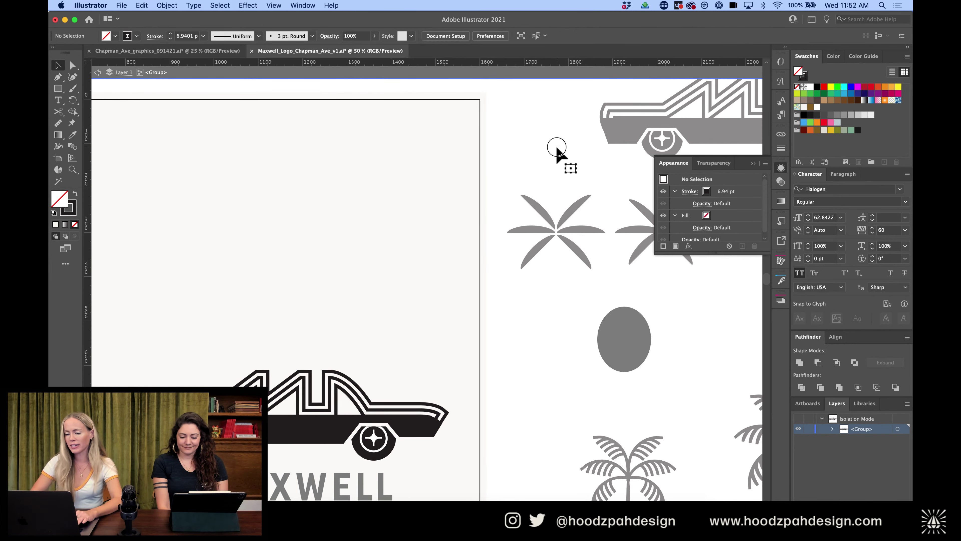
double_click(556, 148)
Group the car, lettering, badges, tagline and star of the Maxwell Auto logo and move the group up about 210 px
key(super+minus)
key(super+minus)
scroll(559, 154, left, 5)
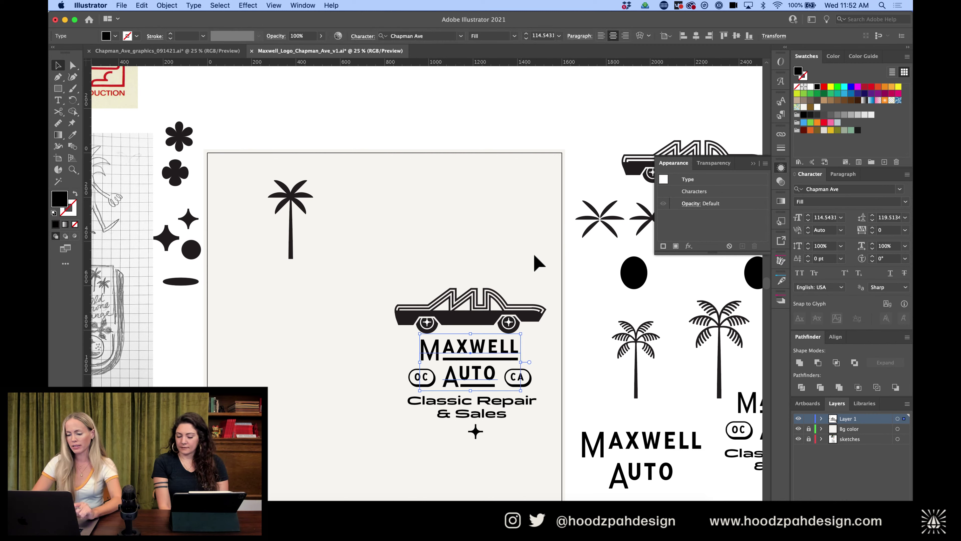
drag(534, 244, 424, 459)
key(super+g)
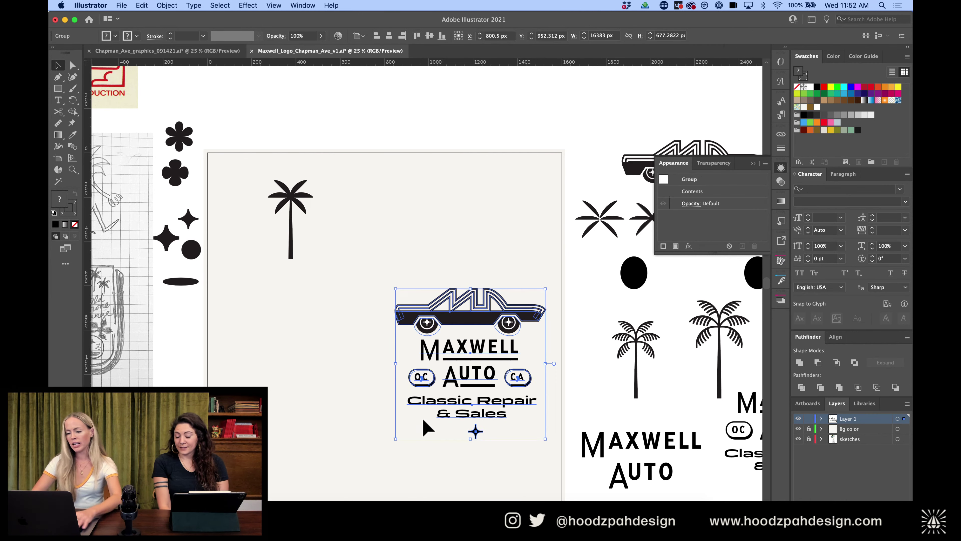
drag(468, 322, 468, 276)
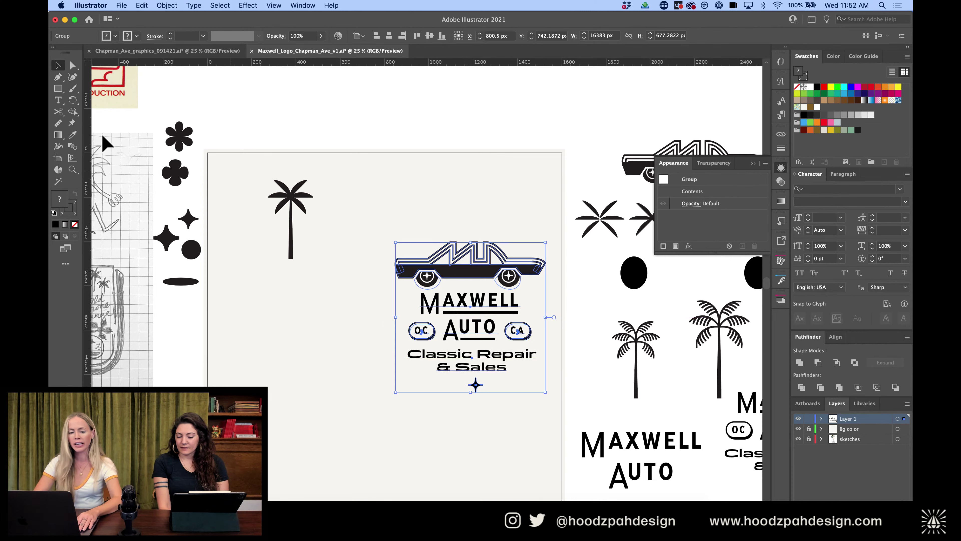
click(58, 89)
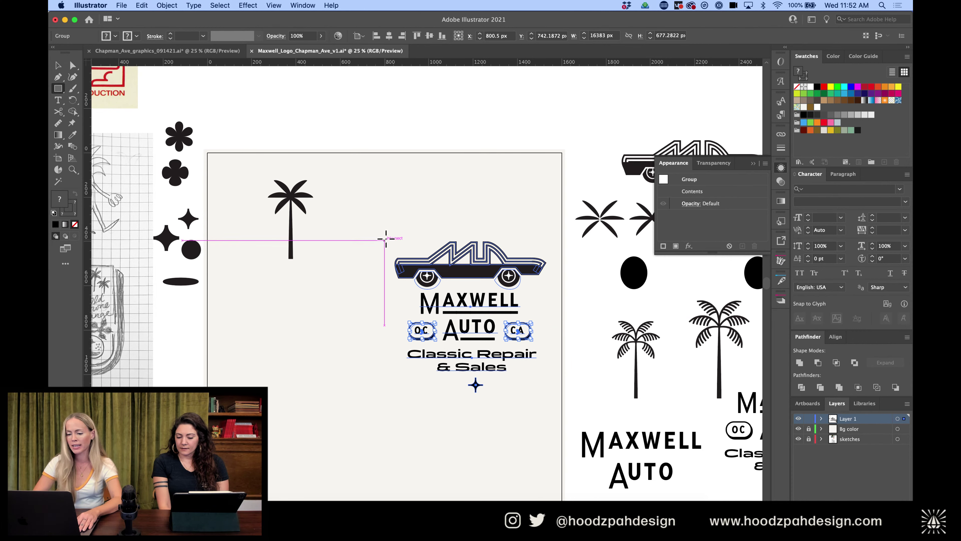
drag(386, 223, 575, 413)
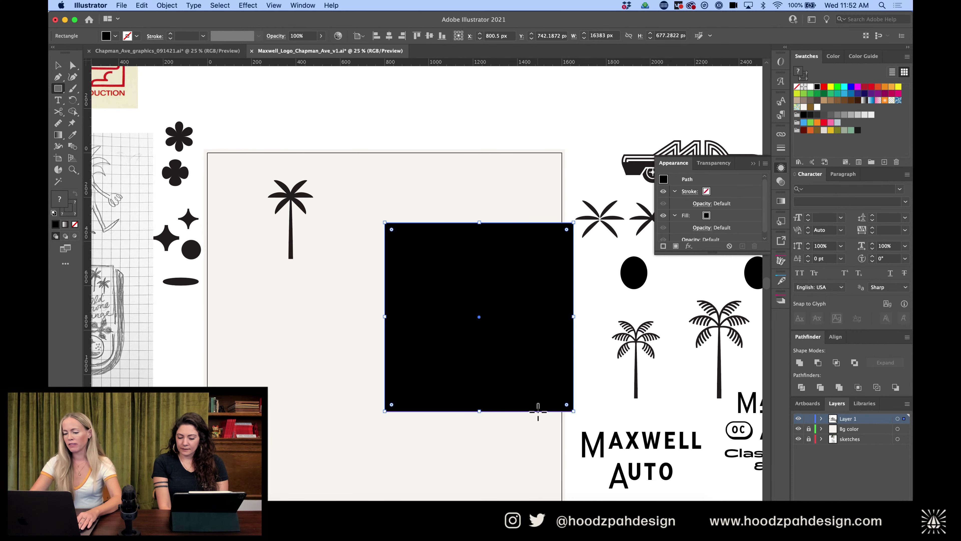
key(Delete)
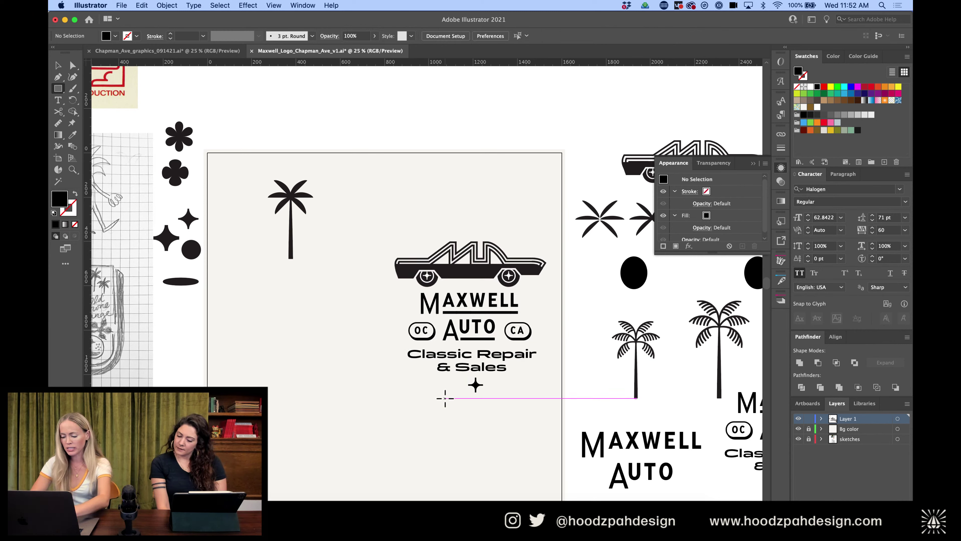
Add a text line with the shop's phone number just below the Classic Repair & Sales tagline
key(t)
click(416, 395)
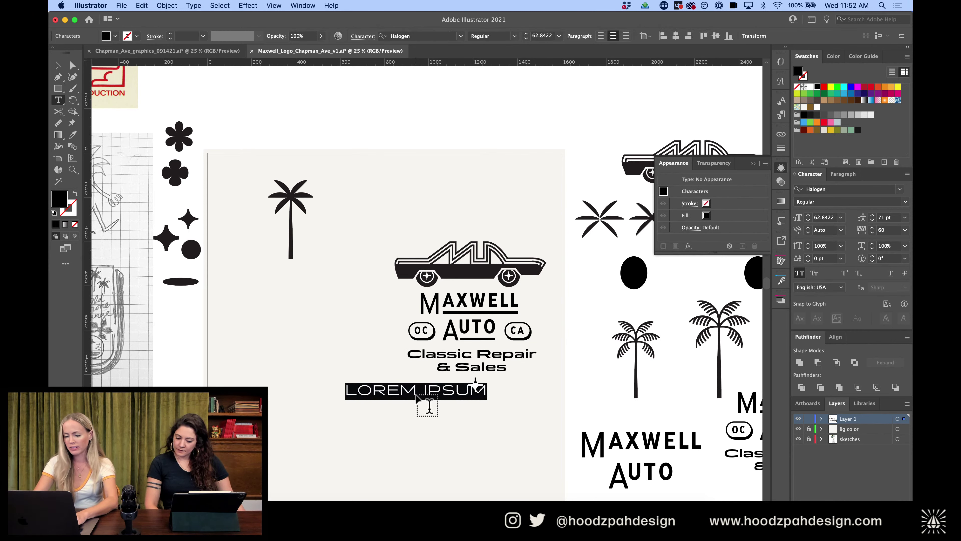
text(9494)
key(BackSpace)
text(.)
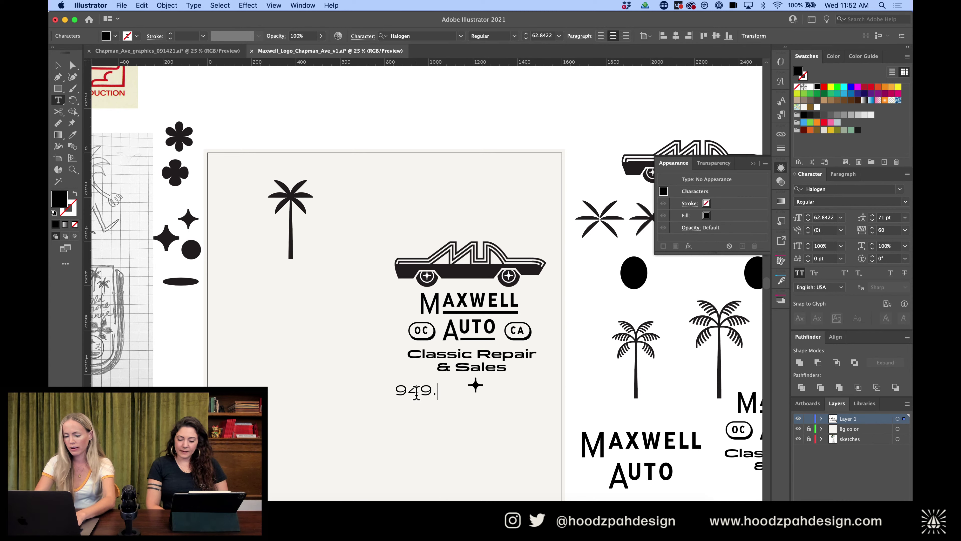
text(555.5555)
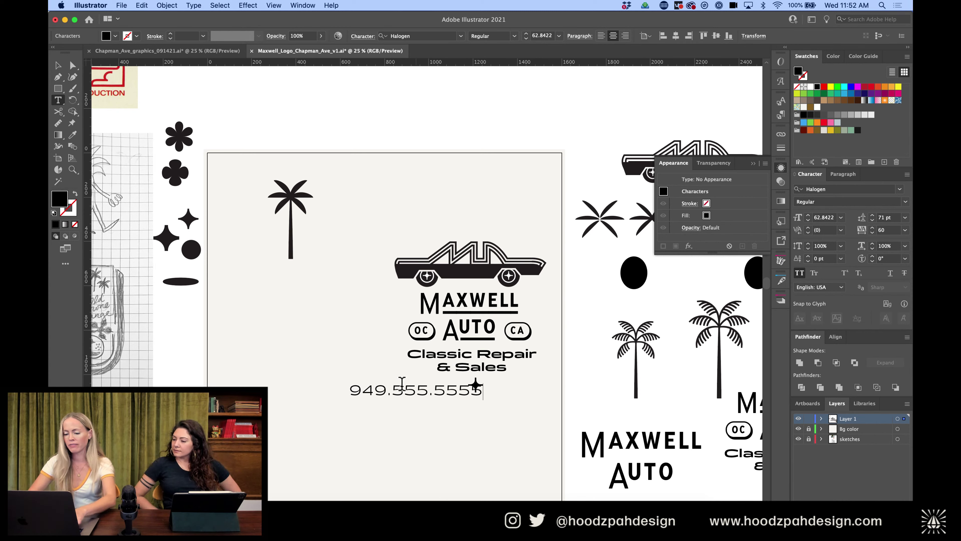
click(57, 65)
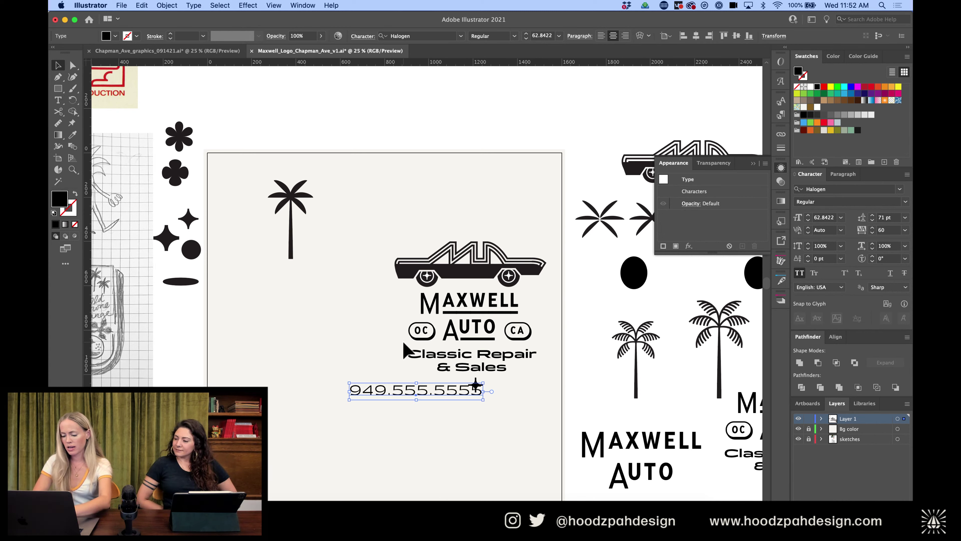
Match the phone number's type style to the OC badge lettering, using Santa Ana Bold at 46.2258 pt
key(i)
click(429, 327)
key(v)
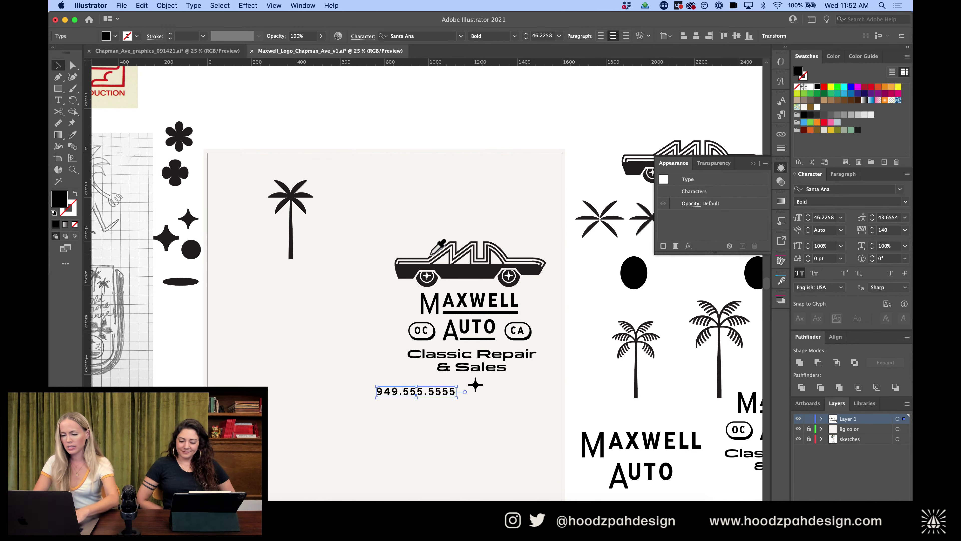
Move the phone number so it sits centred beneath the star at the bottom of the logo
key(shift+Up)
key(shift+Up)
key(shift+Up)
key(Down)
key(Right)
key(Right)
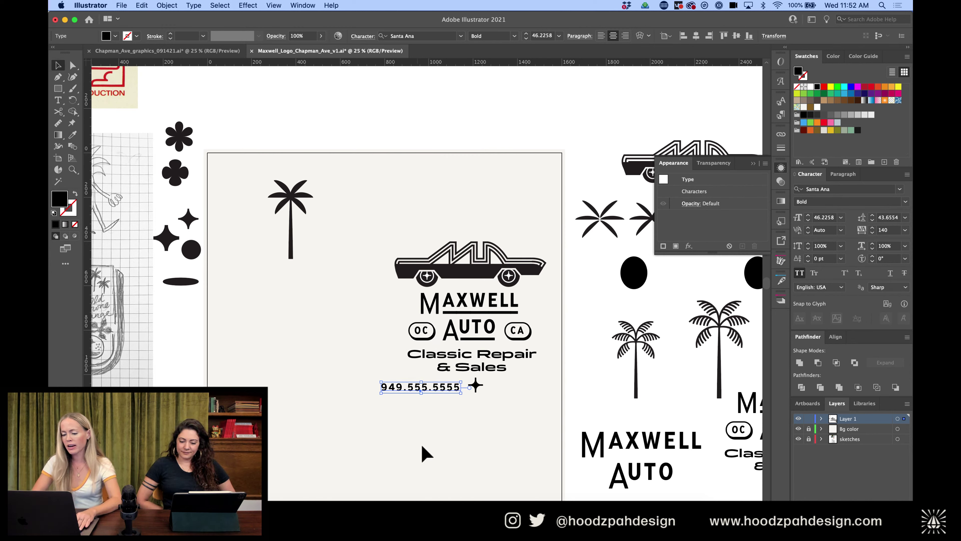
click(440, 443)
drag(442, 389, 494, 402)
click(521, 387)
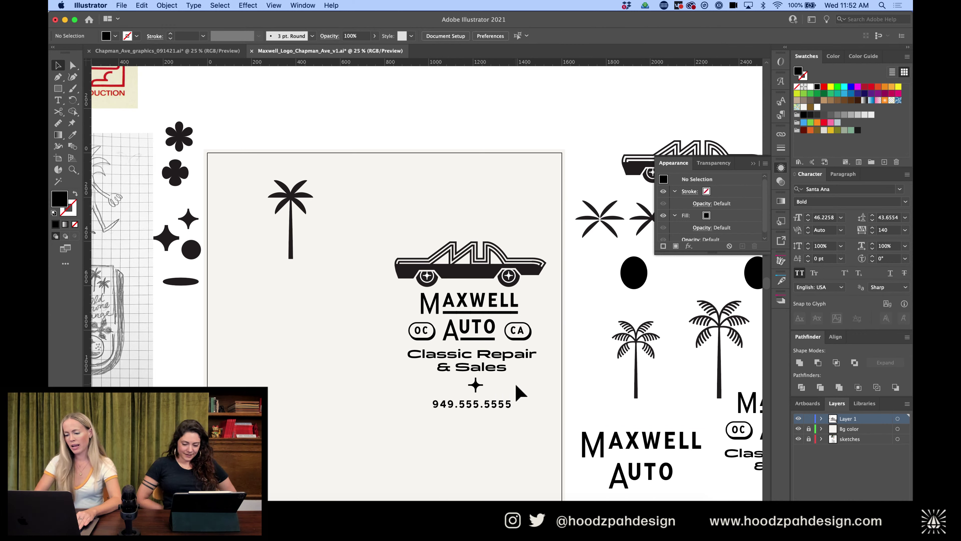
click(490, 407)
Move the phone number line out of the logo to the blank area just above the artboard
click(302, 207)
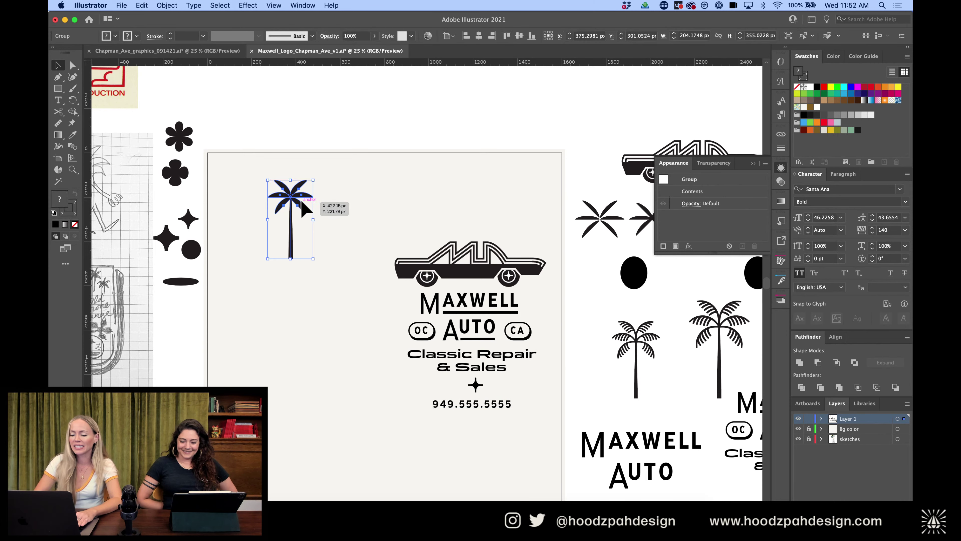
drag(472, 403, 530, 115)
key(super+equal)
scroll(347, 232, left, 10)
scroll(347, 232, down, 5)
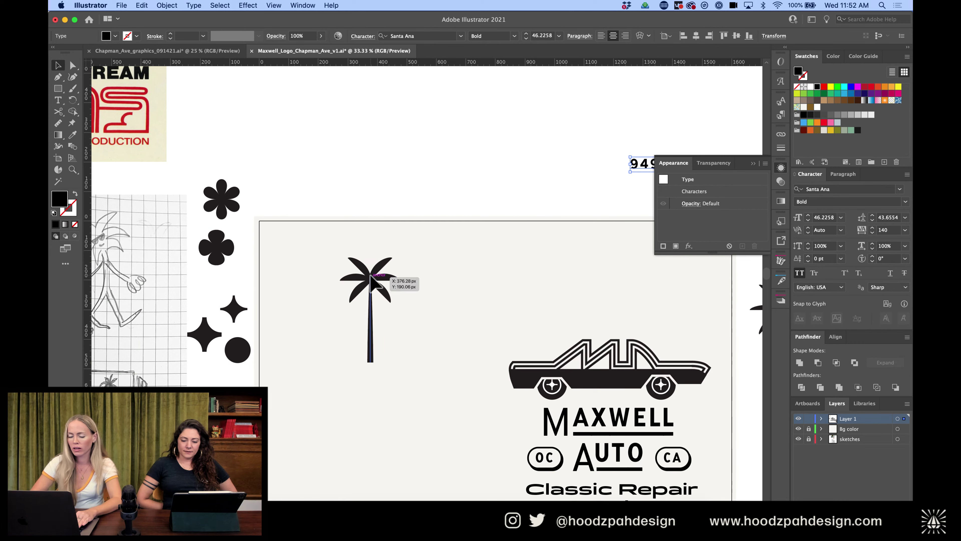
Duplicate the palm tree straight below the original, about 516 px lower
click(374, 339)
scroll(376, 346, down, 3)
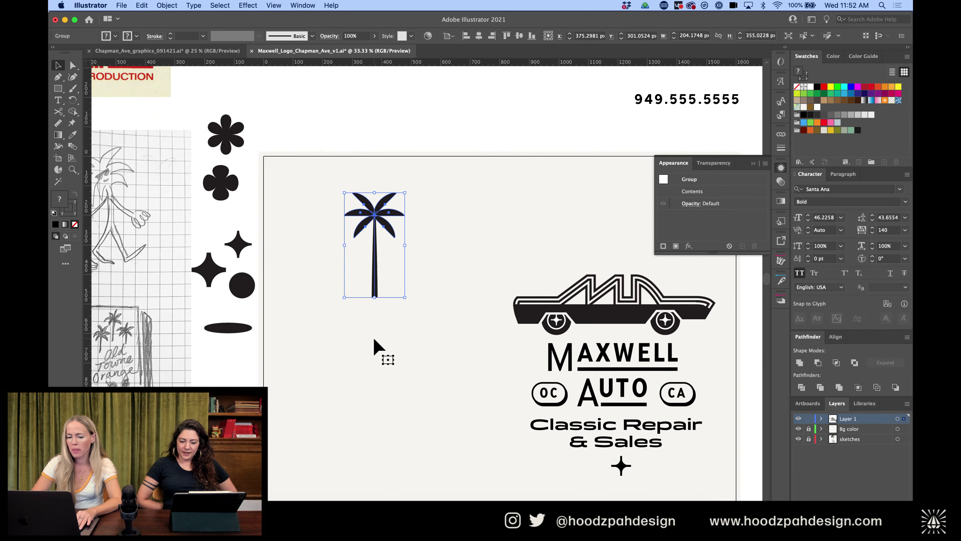
drag(374, 213, 375, 364)
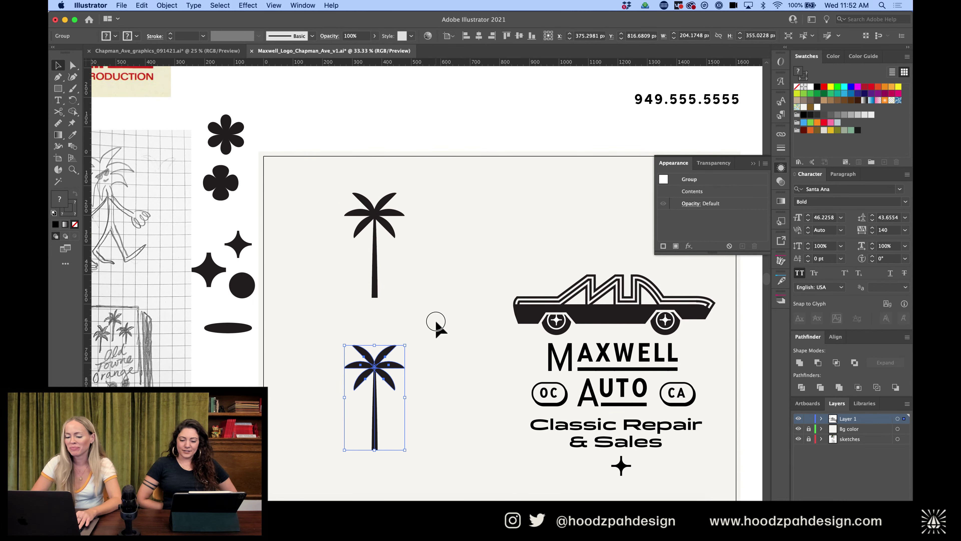
click(436, 322)
key(a)
click(396, 365)
click(420, 317)
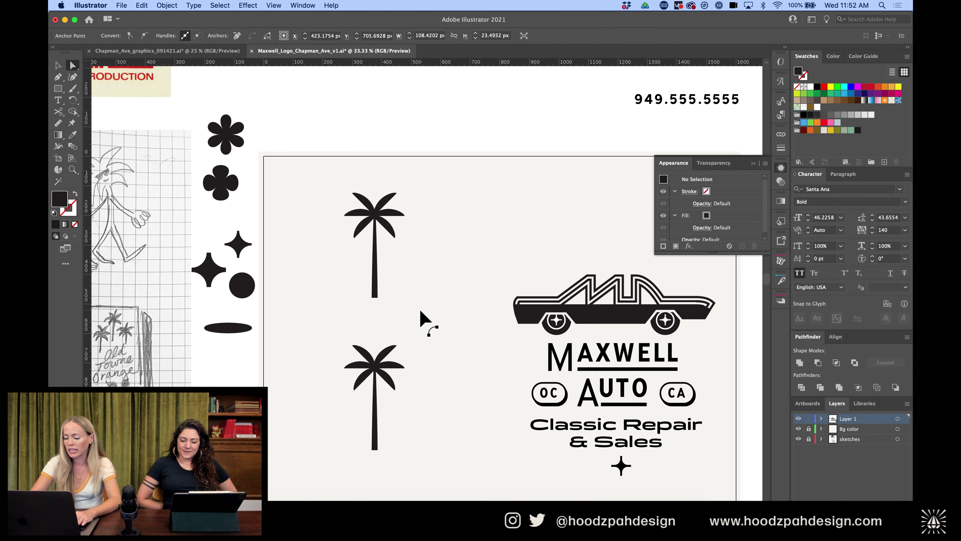
Start a black Pen tool shape between the palm trees and the car, outlining a curved uppermost frond that points left
key(super+equal)
key(super+equal)
key(p)
click(468, 337)
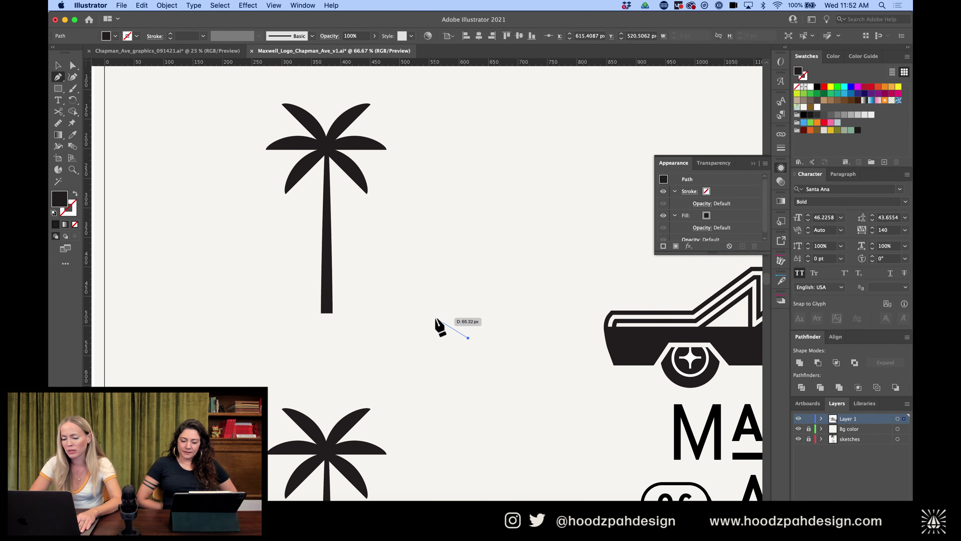
drag(435, 318, 412, 319)
drag(432, 336, 416, 364)
click(454, 347)
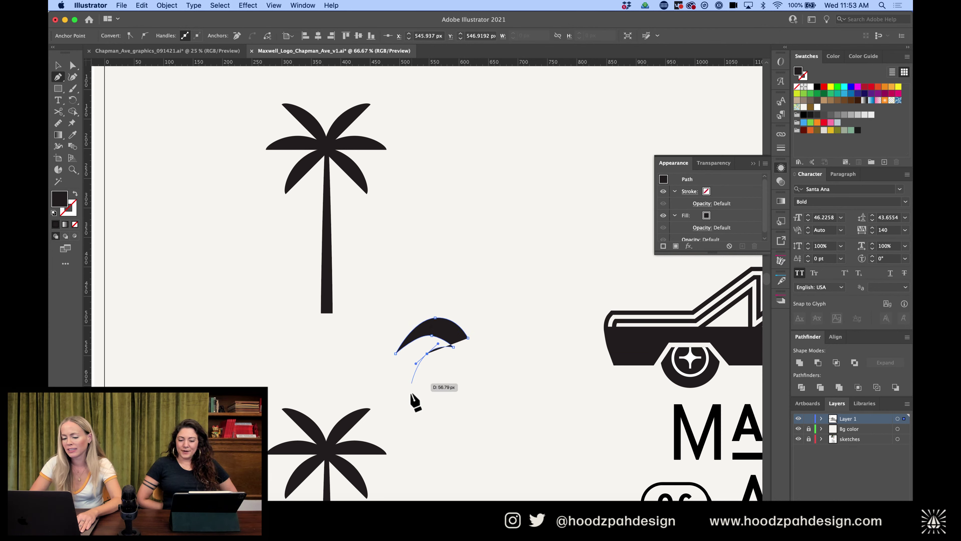
Outline two more curved fronds beneath the first one and close the shape as the left half of a palm crown
click(411, 398)
drag(414, 398, 457, 372)
key(alt)
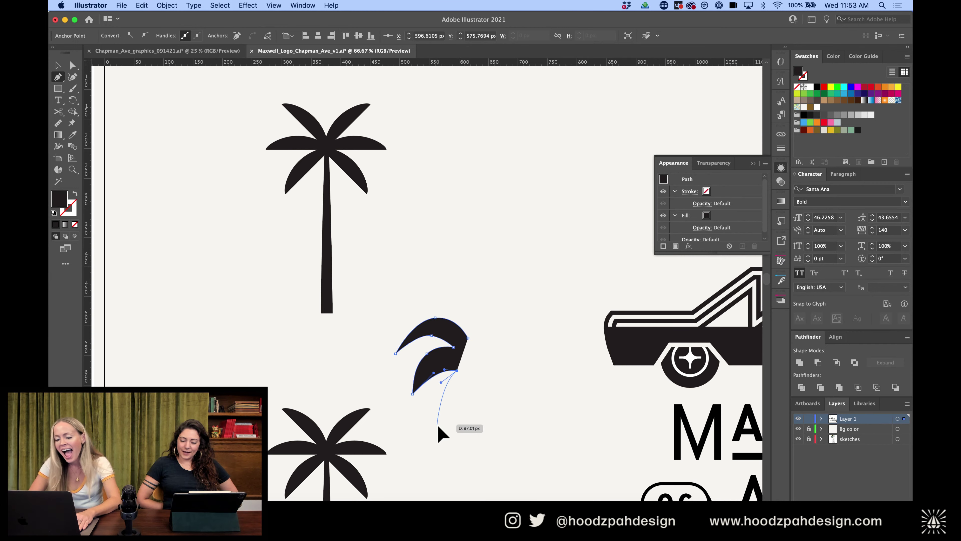
mouse_move(441, 427)
mouse_down()
mouse_move(456, 411)
mouse_move(442, 427)
mouse_move(445, 442)
mouse_up()
alt+click(447, 441)
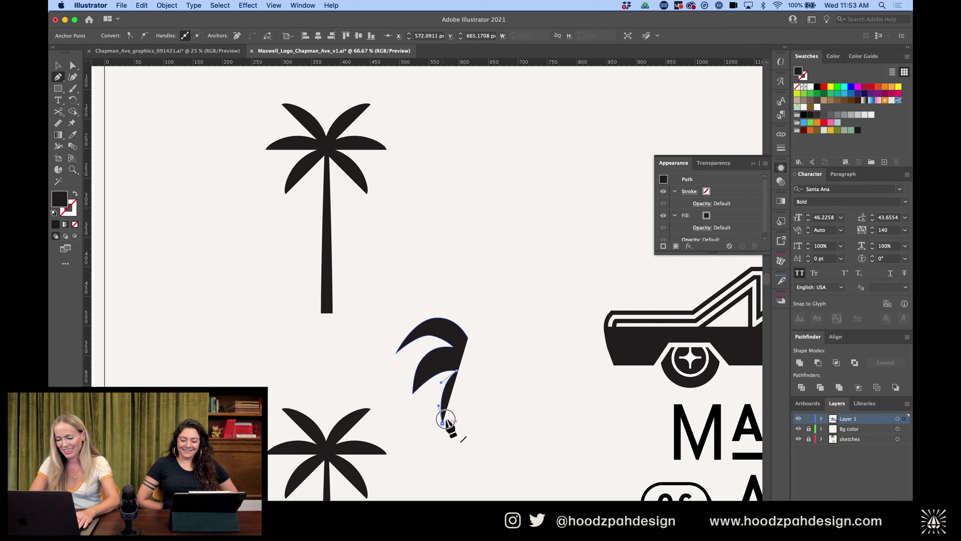
mouse_move(486, 378)
mouse_down()
mouse_move(511, 384)
mouse_move(502, 382)
mouse_up()
mouse_move(468, 337)
mouse_down()
mouse_move(494, 361)
mouse_move(470, 338)
mouse_up()
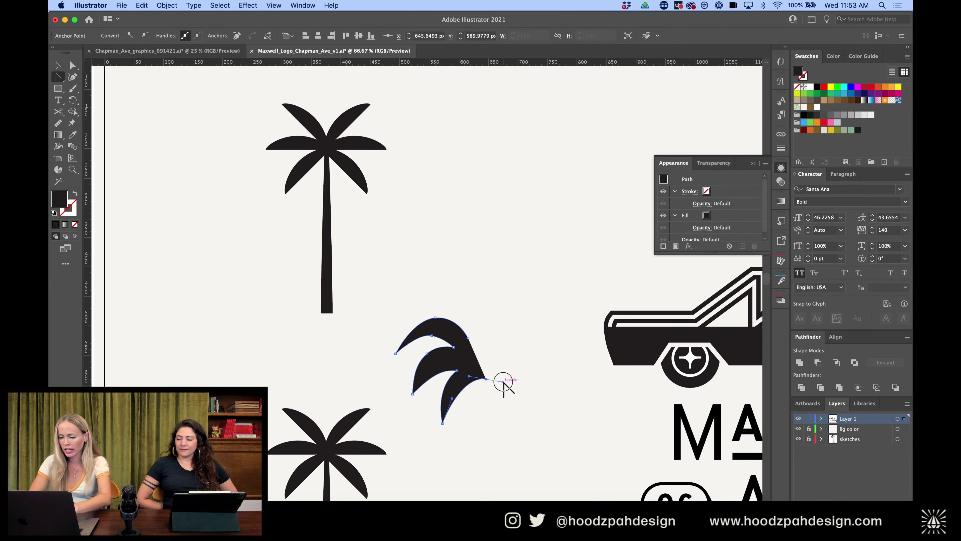
Refine the half crown by moving its upper-right corner and top curve outward and shortening the tip of the upper frond
drag(487, 379, 441, 318)
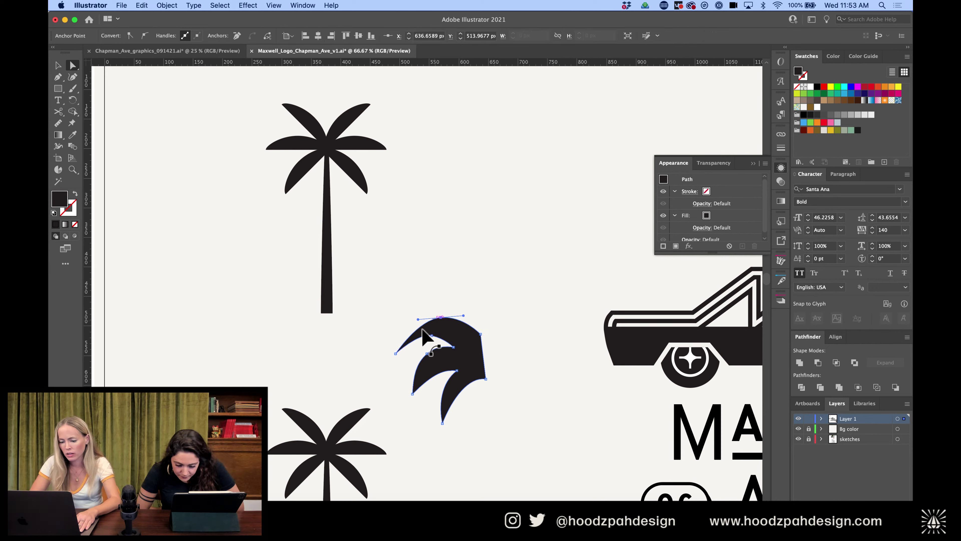
drag(396, 353, 439, 340)
click(496, 252)
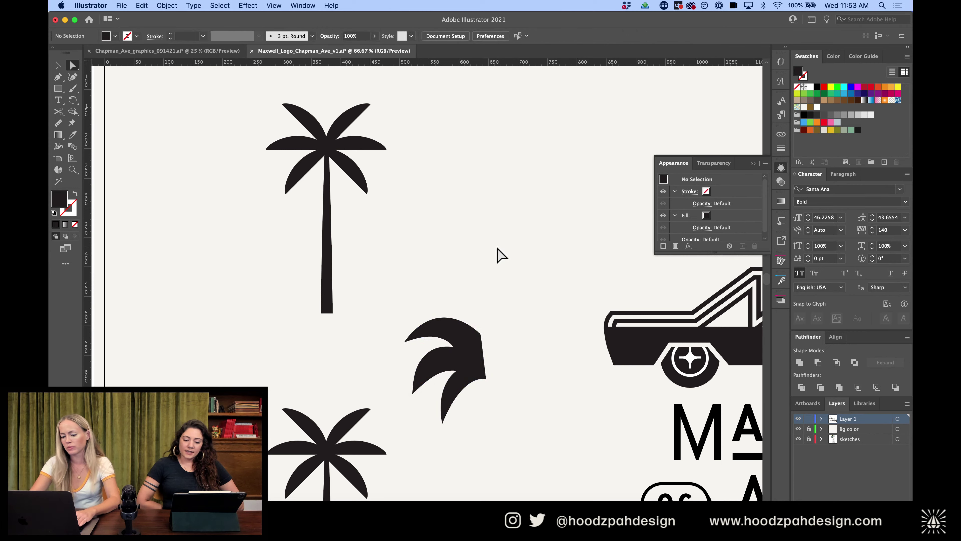
key(super+equal)
key(super+equal)
click(530, 403)
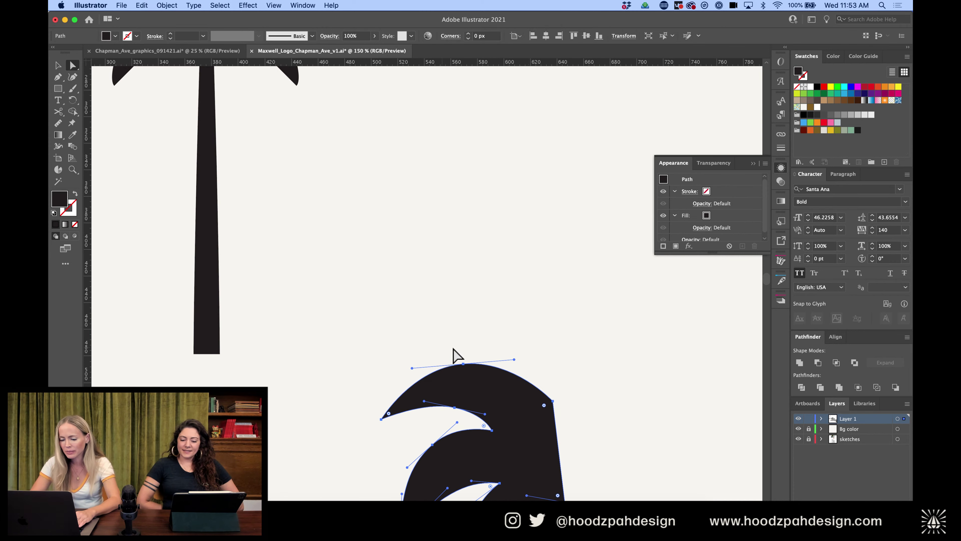
key(super+minus)
key(super+minus)
key(super+minus)
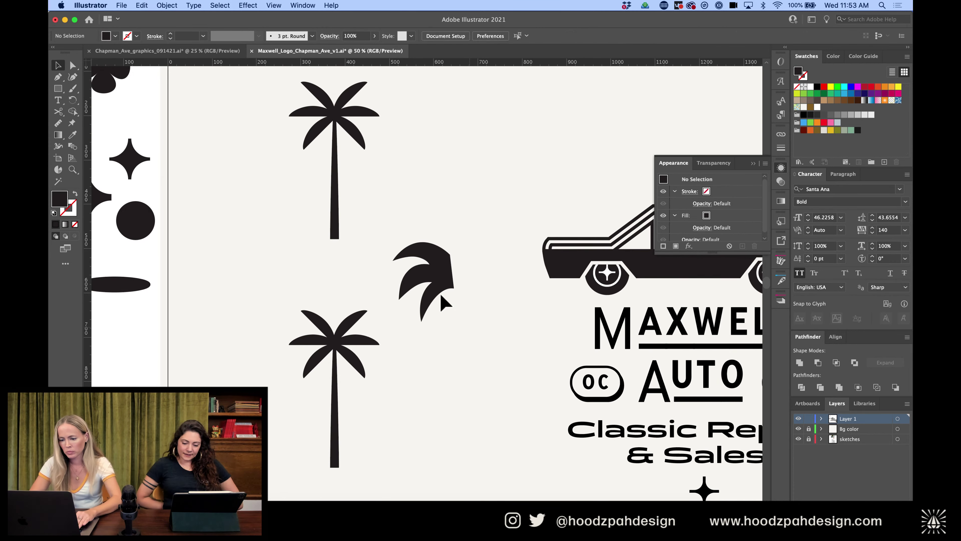
Duplicate the half crown to the right and reflect the copy left to right to complete the palm crown
drag(448, 291, 492, 291)
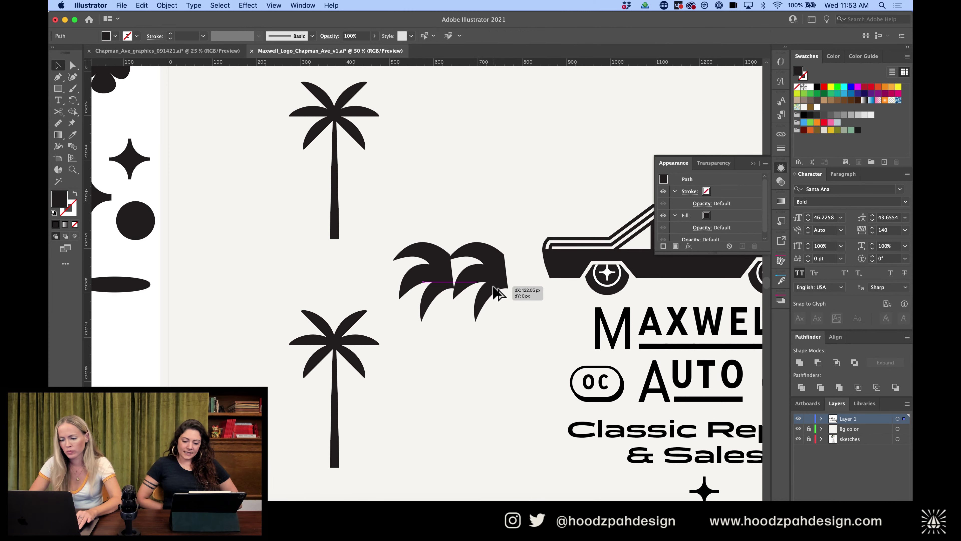
click(167, 6)
mouse_move(178, 17)
click(294, 54)
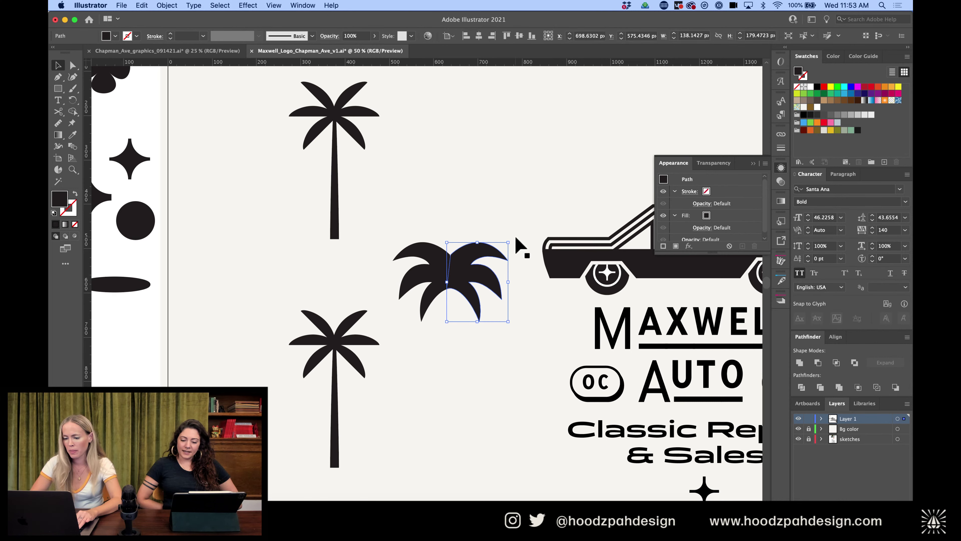
Rotate the mirrored half crown slightly counter-clockwise and nudge it upward
drag(512, 237, 511, 236)
key(Up)
key(Up)
key(Up)
key(Up)
key(Up)
key(Up)
key(Up)
key(Up)
key(Up)
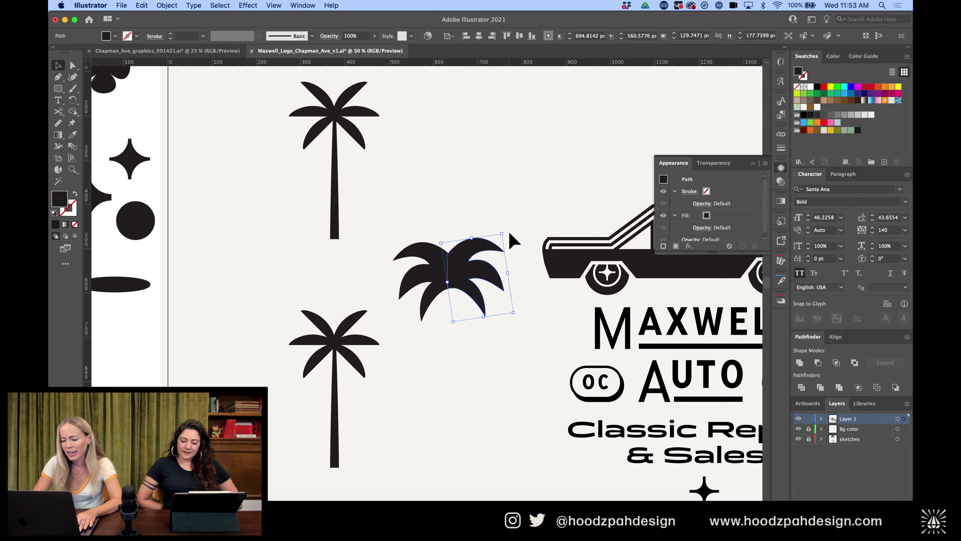
click(515, 221)
Shift the mirrored half crown about 3 px left so it overlaps the original half
key(super+1)
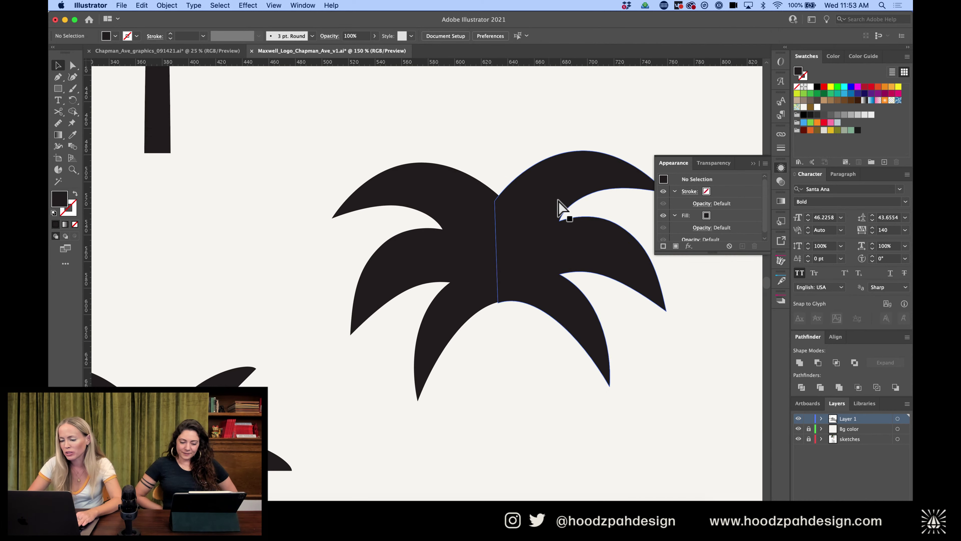
click(558, 201)
drag(558, 208, 554, 207)
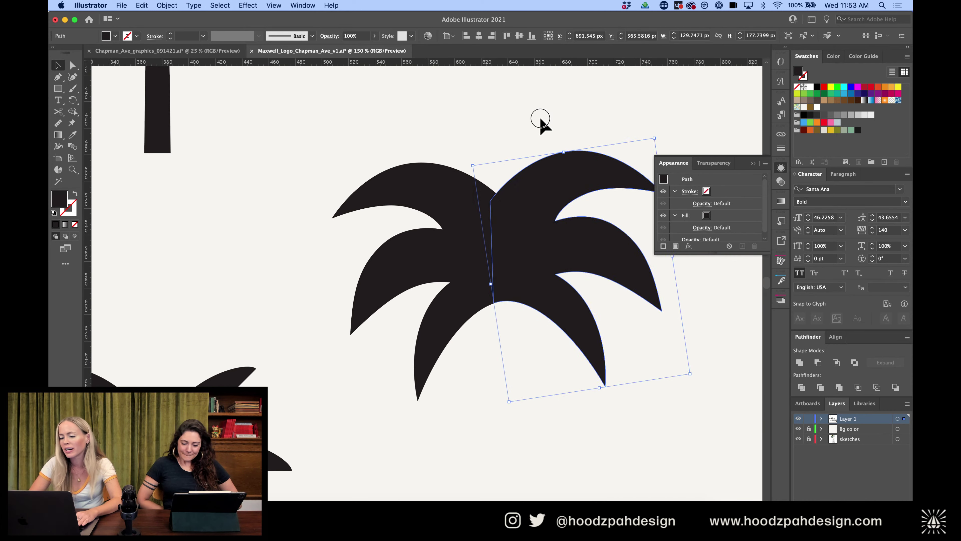
Examine the combined palm crown's size and shape against the palm trees and the car logo
key(super+minus)
key(super+minus)
key(super+minus)
drag(492, 183, 411, 353)
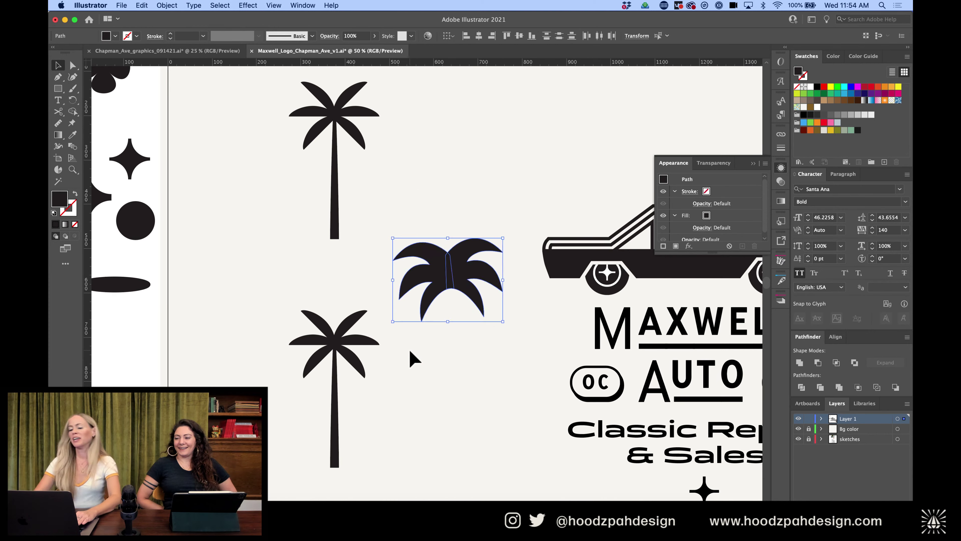
key(a)
key(super+minus)
key(super+minus)
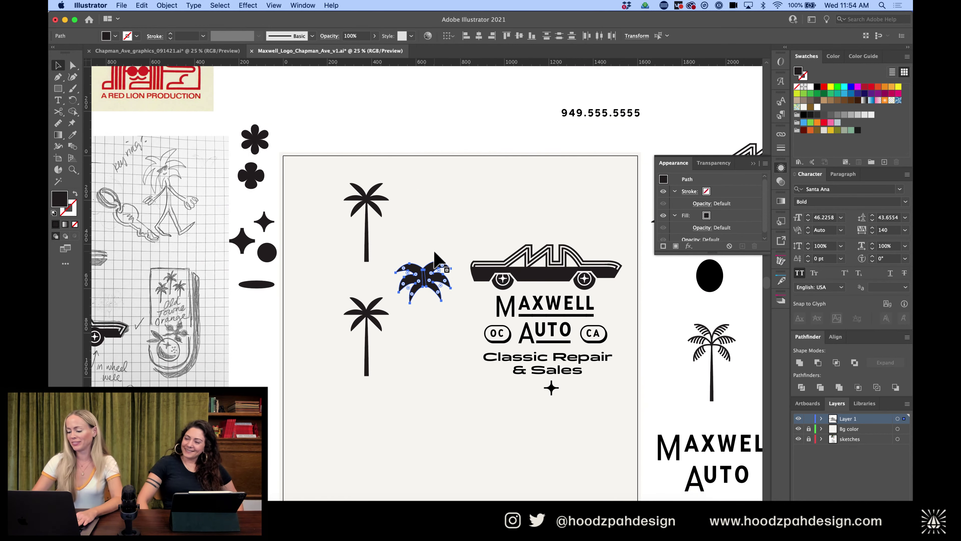
key(super+equal)
key(super+equal)
key(super+equal)
key(v)
click(439, 214)
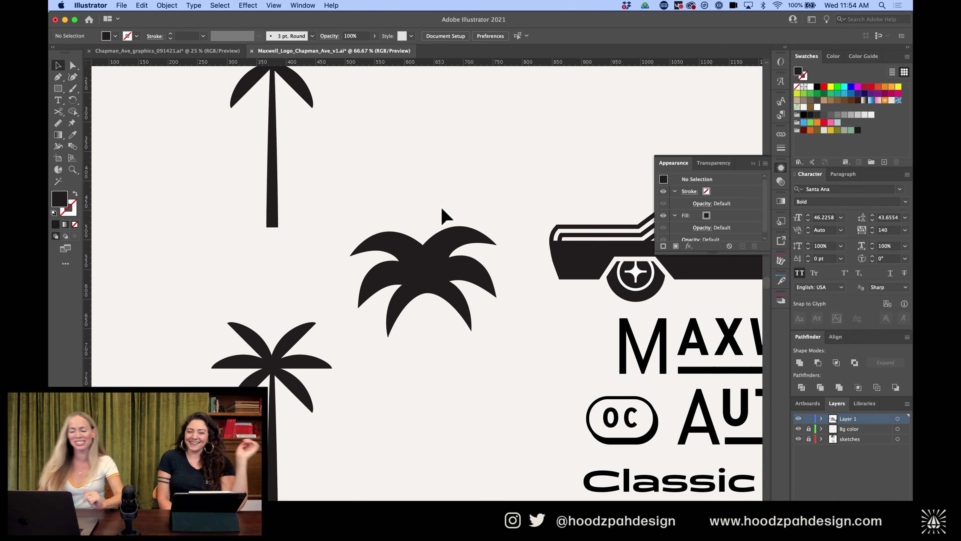
Move the tip of the crown's left middle frond about 3 px further left
key(super+equal)
key(a)
drag(466, 161, 371, 337)
click(340, 325)
click(325, 320)
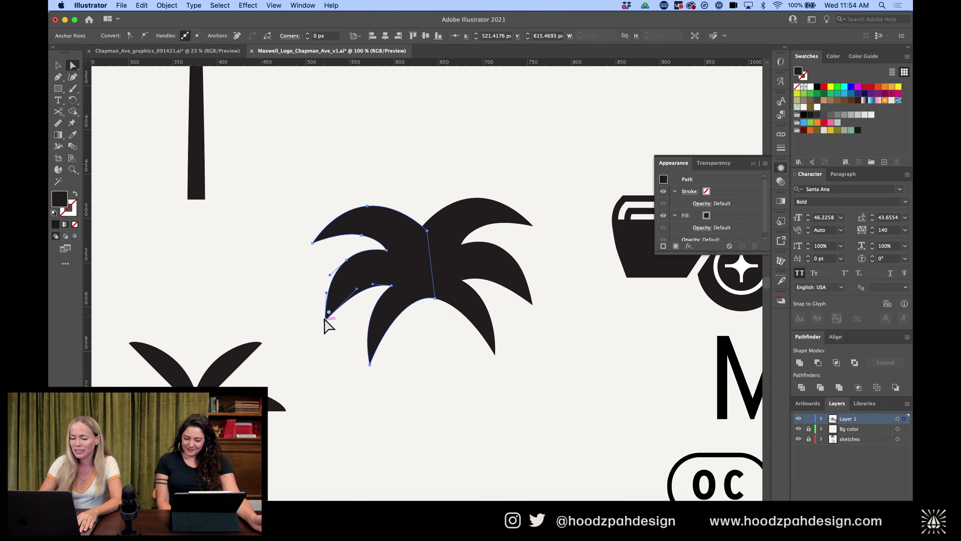
drag(324, 320, 322, 321)
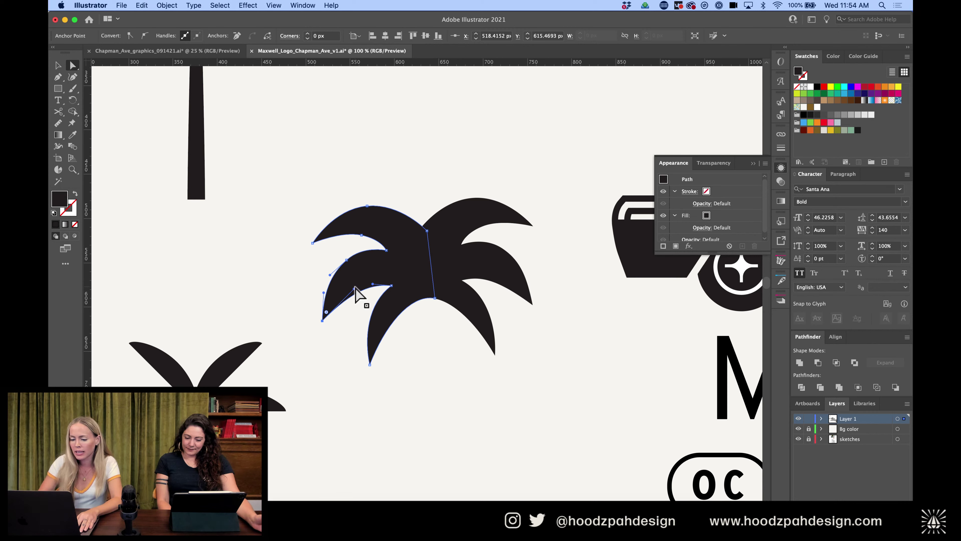
click(469, 192)
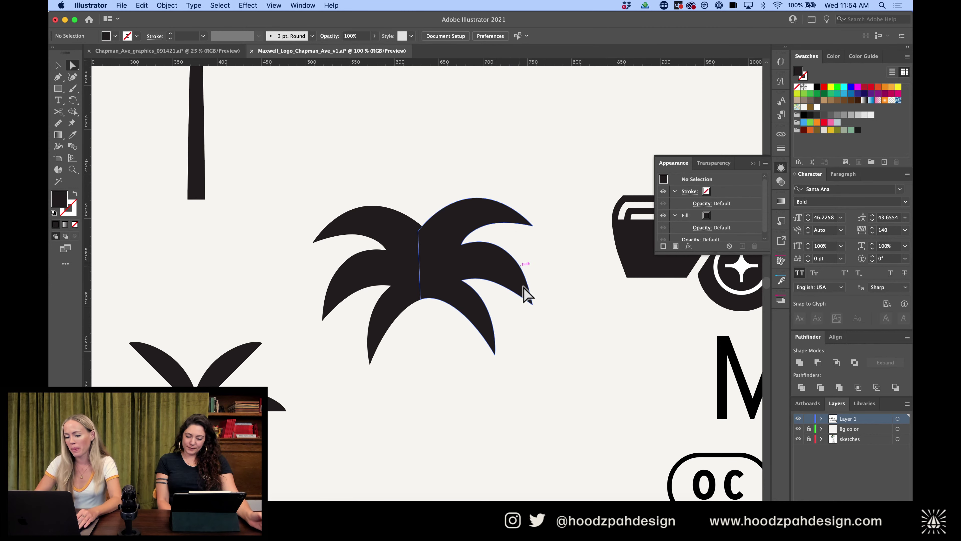
Pull the tip of the crown's right middle frond slightly outward and up
drag(531, 304, 531, 306)
click(549, 237)
key(super+minus)
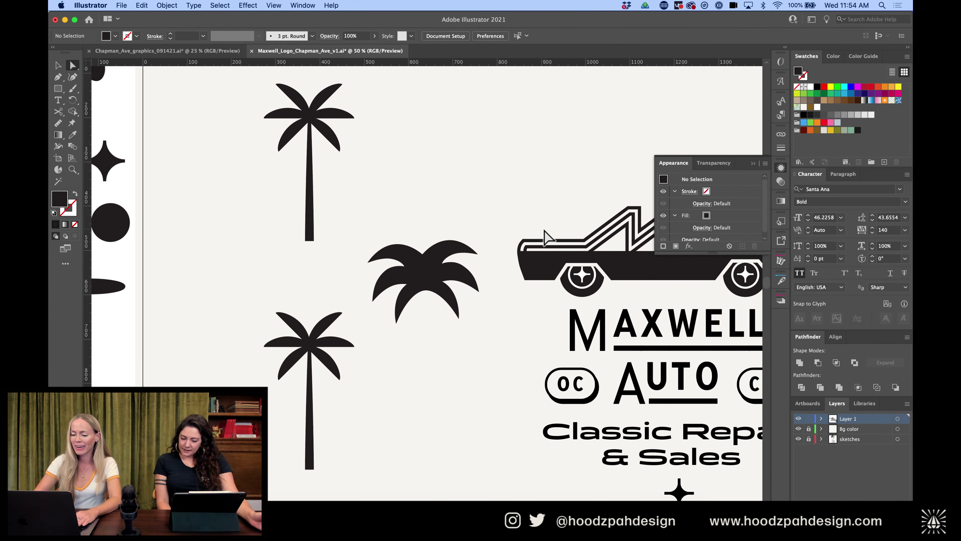
key(super+equal)
key(super+equal)
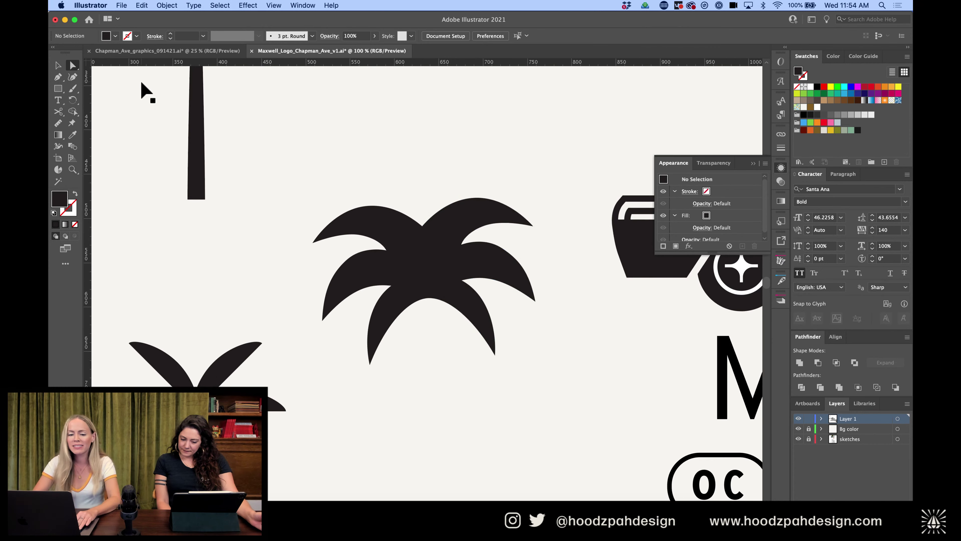
Draw a black trapezoid lens above the palm crown, about 47 px wide and 27 px tall, narrower at its base
click(61, 88)
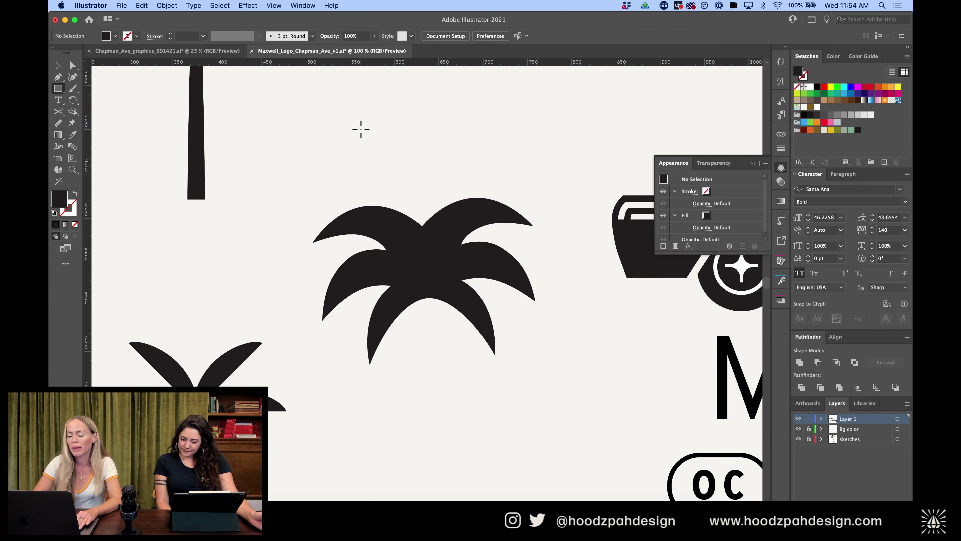
drag(361, 129, 370, 157)
key(a)
click(402, 156)
shift+click(395, 157)
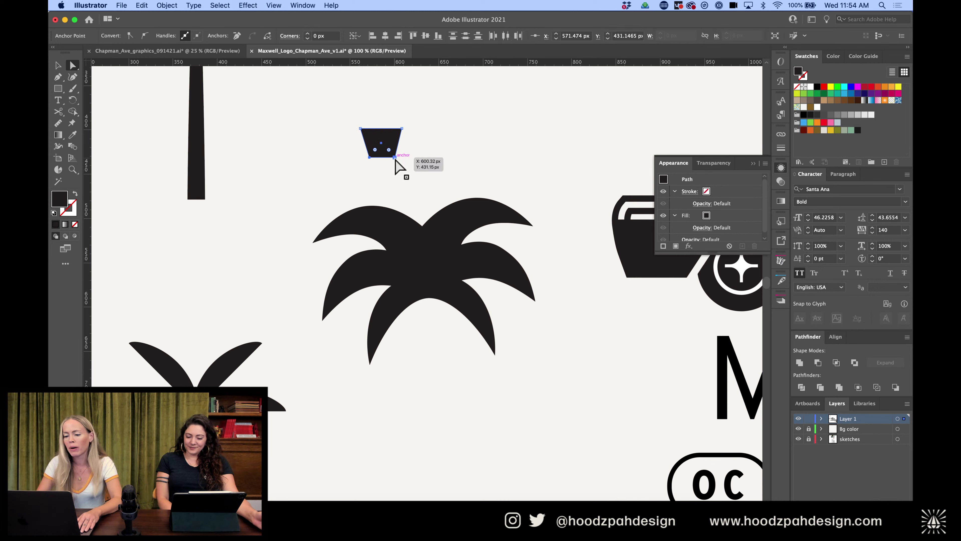
key(shift+Up)
click(419, 157)
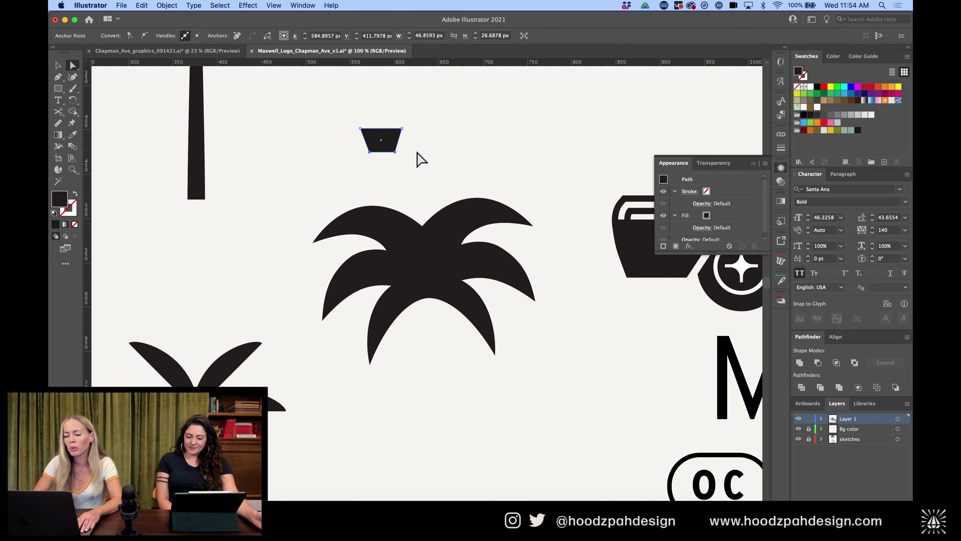
Widen the lens's base by moving its bottom-left corner 2 px to the left
click(370, 152)
key(Left)
key(Left)
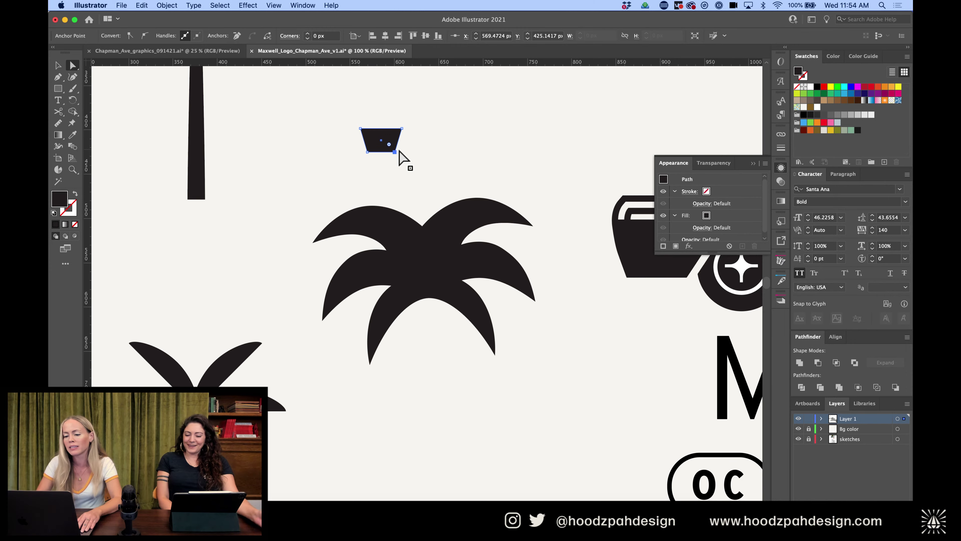
click(420, 142)
Duplicate the lens about 56 px to the right and reflect the copy across the vertical axis
key(super+equal)
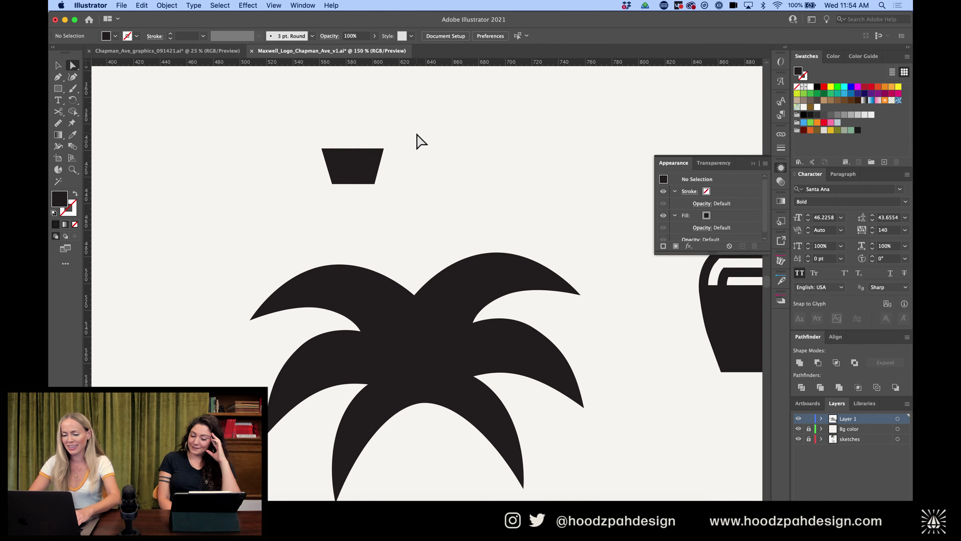
key(v)
drag(343, 163, 418, 163)
click(167, 5)
mouse_move(227, 17)
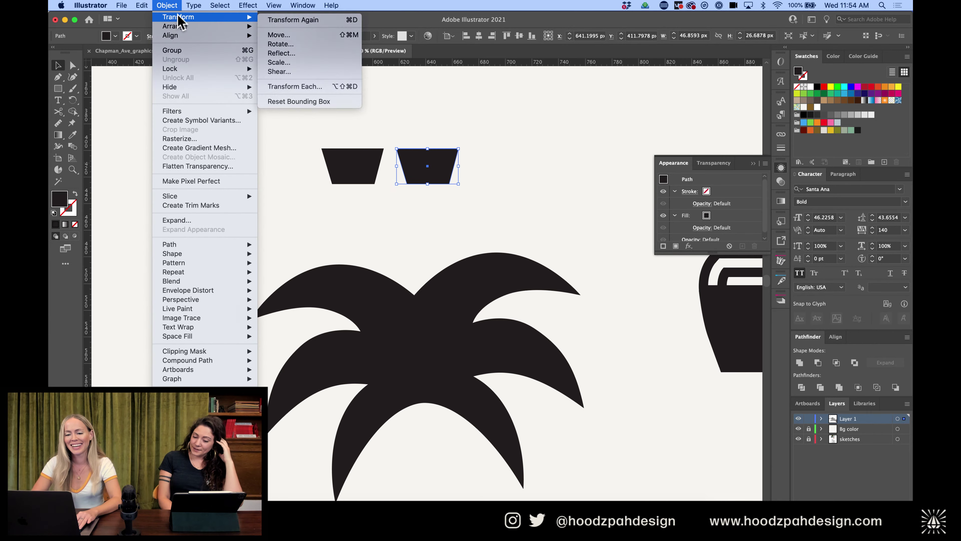
click(281, 53)
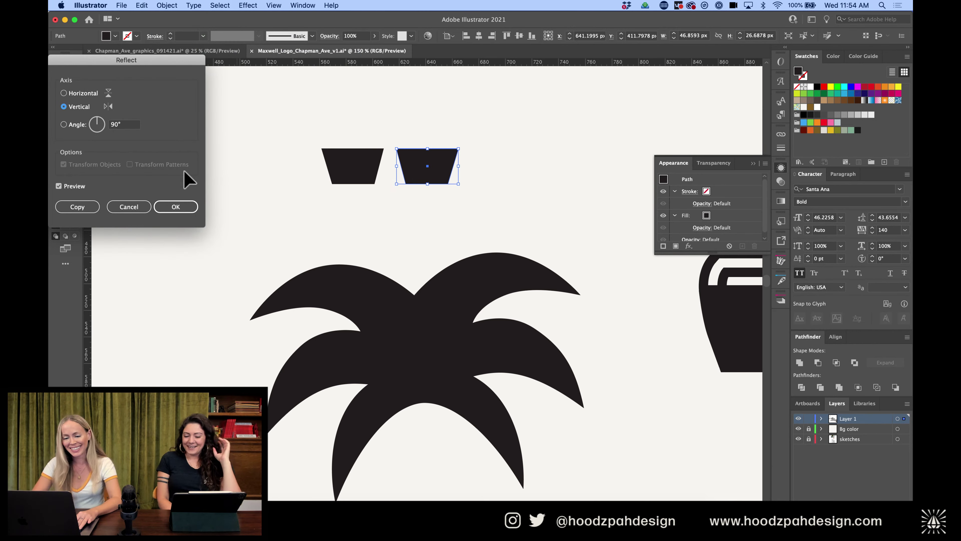
click(176, 206)
click(389, 151)
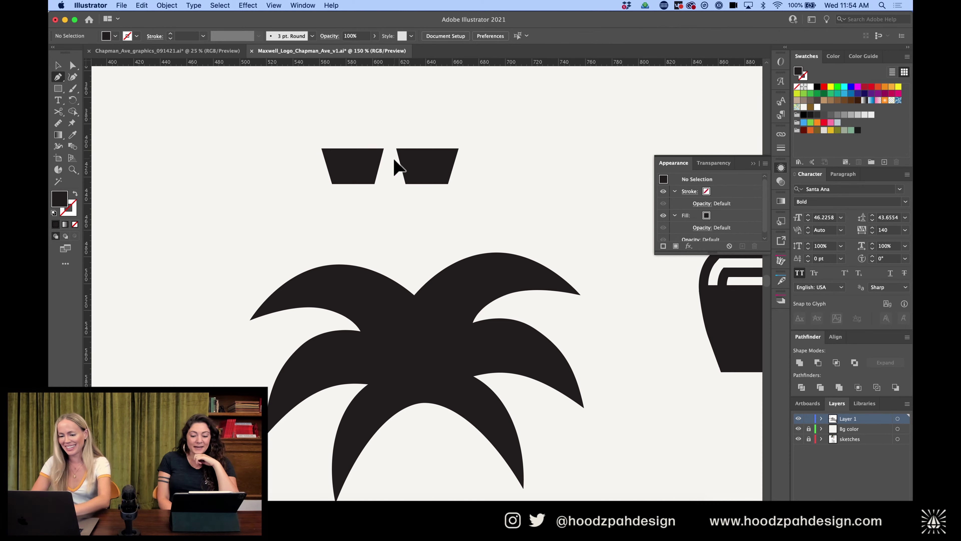
Draw a shallow upward-arched bridge path between the two lenses, about 28 px wide and 4 px tall
click(371, 166)
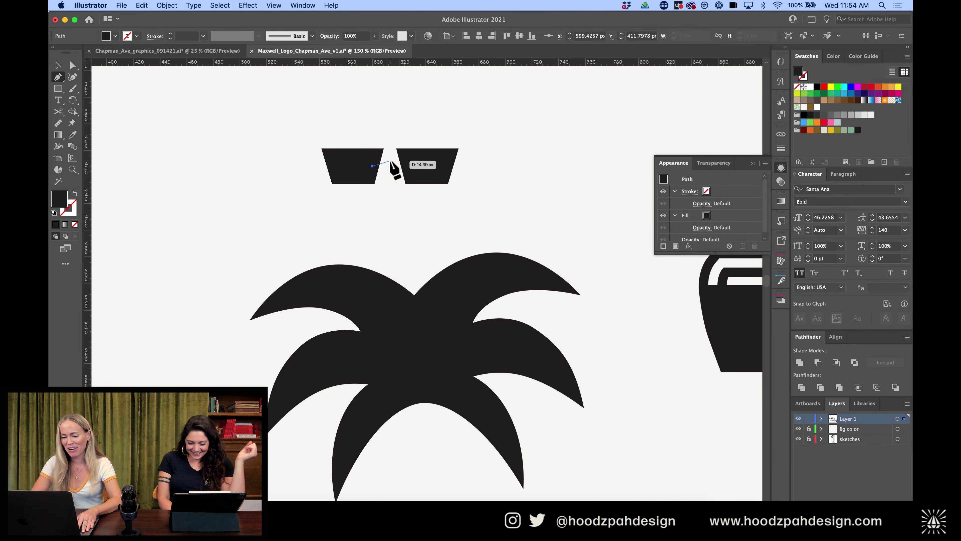
drag(390, 161, 409, 166)
click(409, 166)
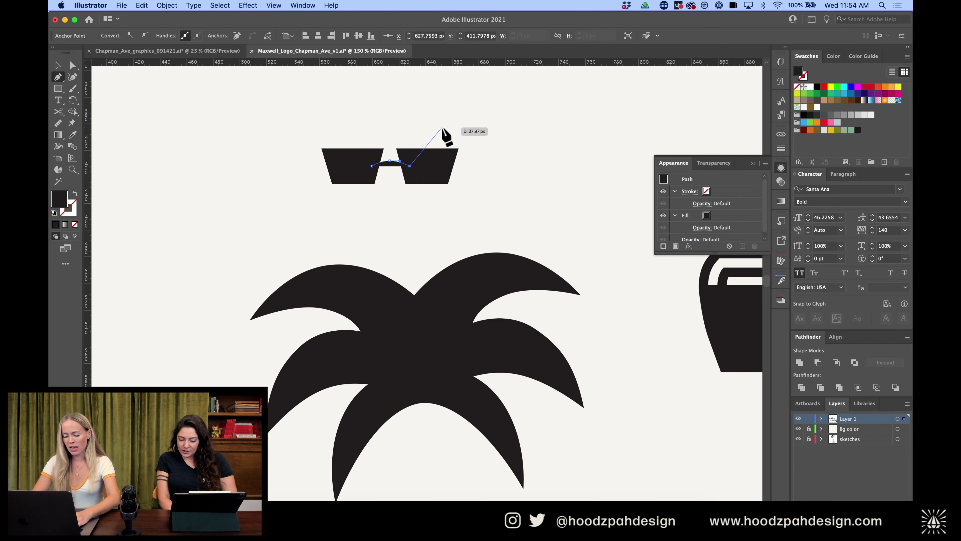
super+click(437, 132)
key(v)
Swap the bridge's fill and stroke so it has no fill, and set its black stroke to 5 pt
click(394, 164)
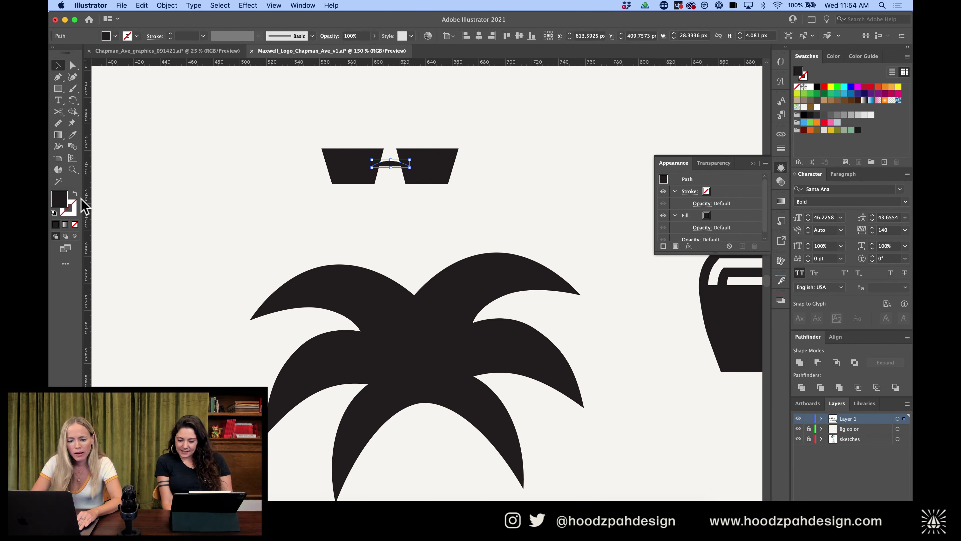
click(75, 194)
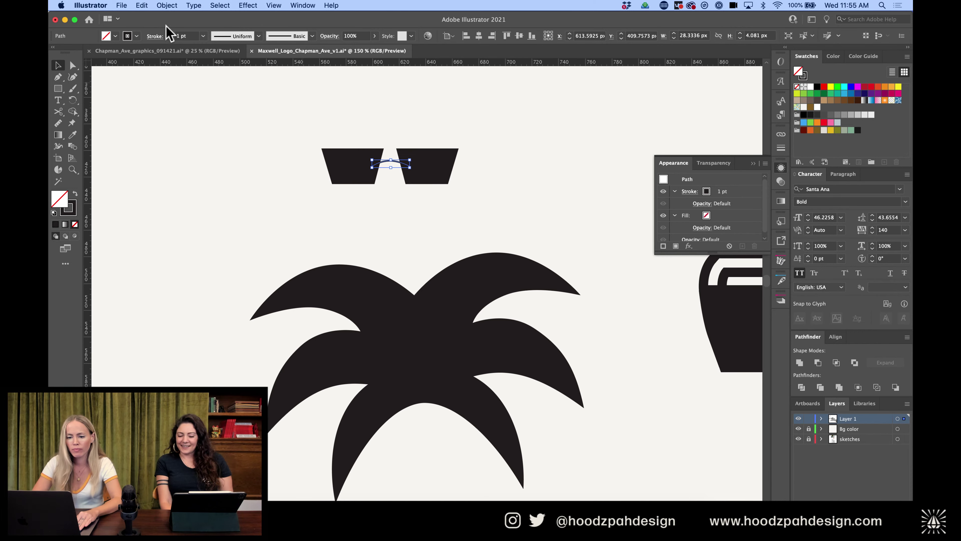
click(170, 34)
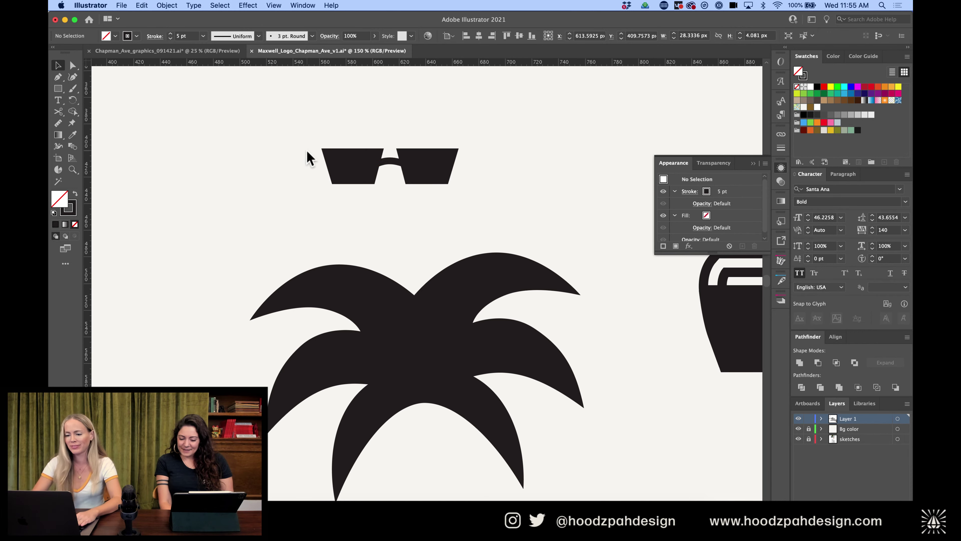
click(307, 157)
key(super+minus)
key(super+equal)
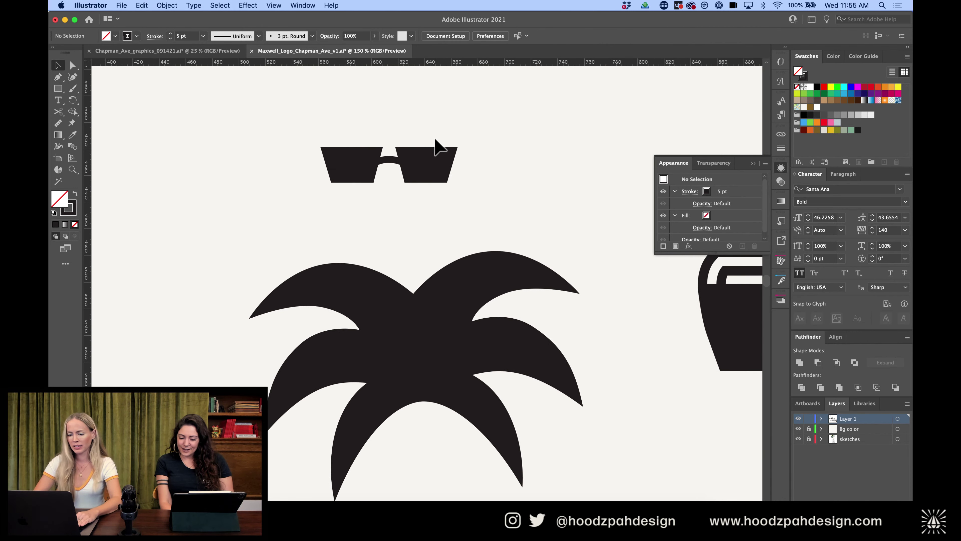
Convert the bridge's stroke to an outlined shape with Outline Stroke
drag(437, 139, 377, 176)
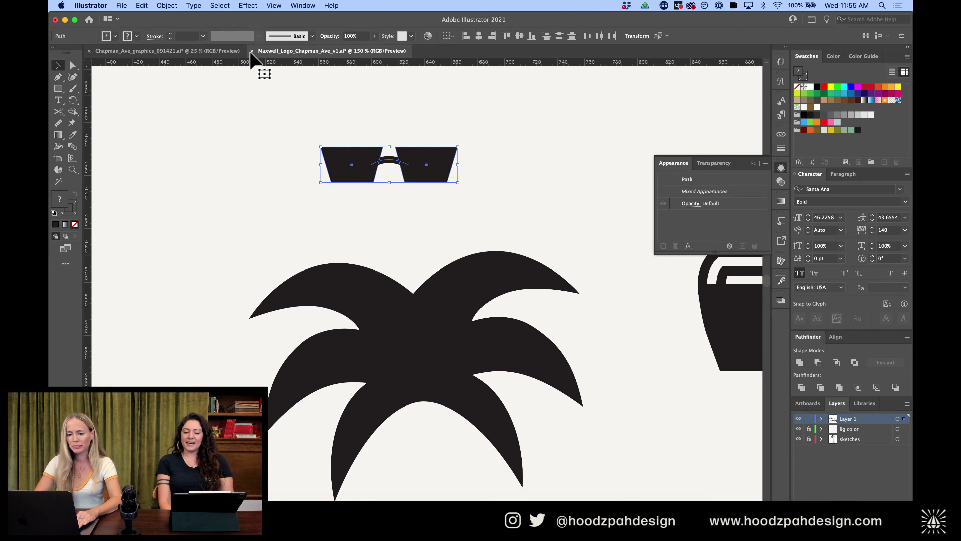
click(323, 151)
click(384, 165)
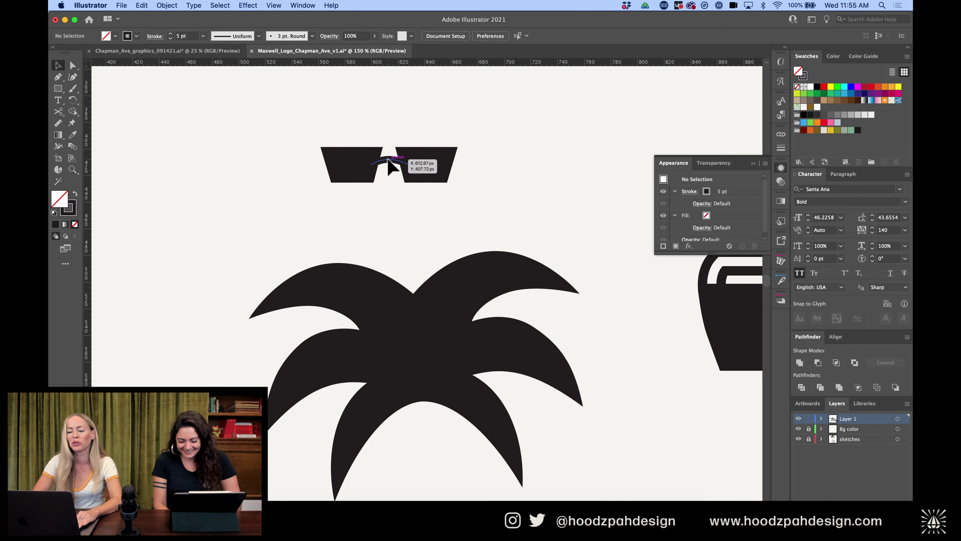
click(167, 5)
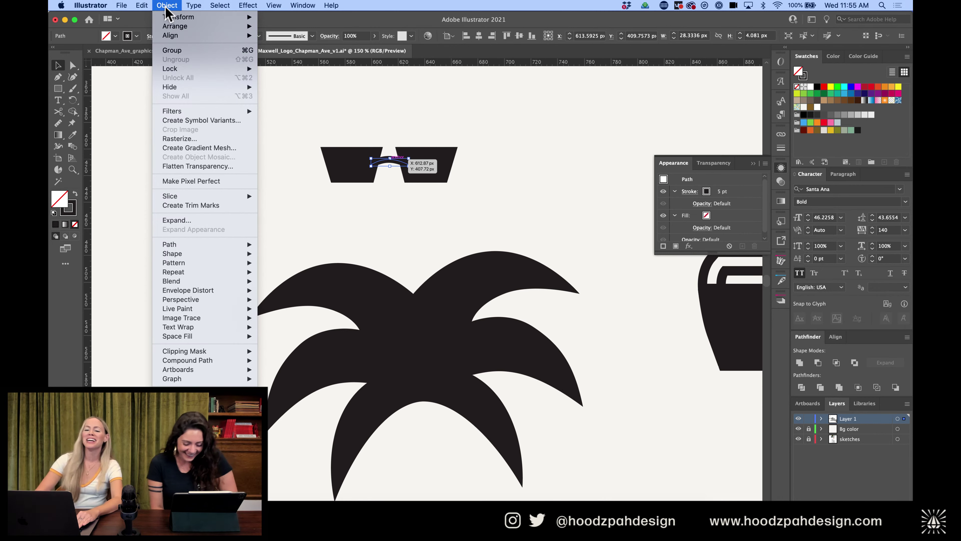
mouse_move(170, 17)
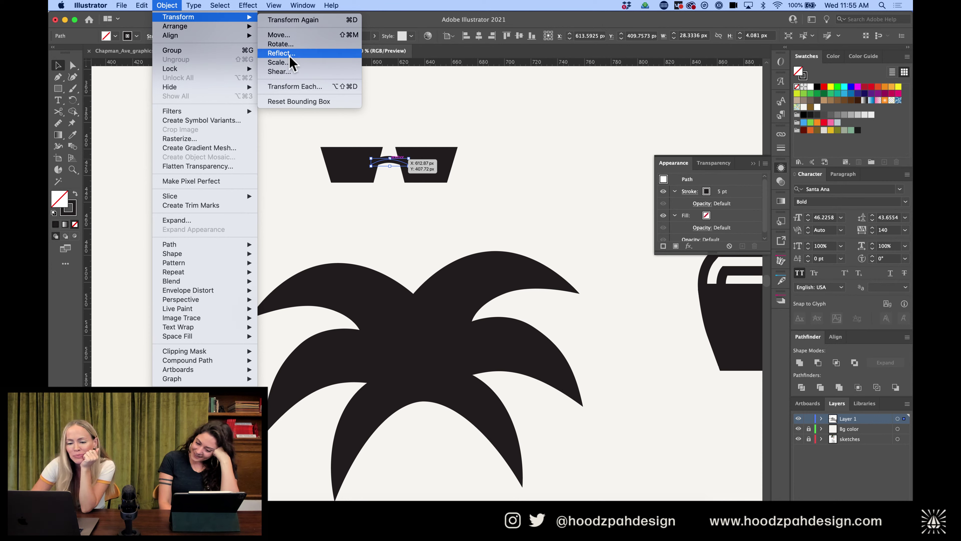
mouse_move(191, 200)
mouse_move(189, 244)
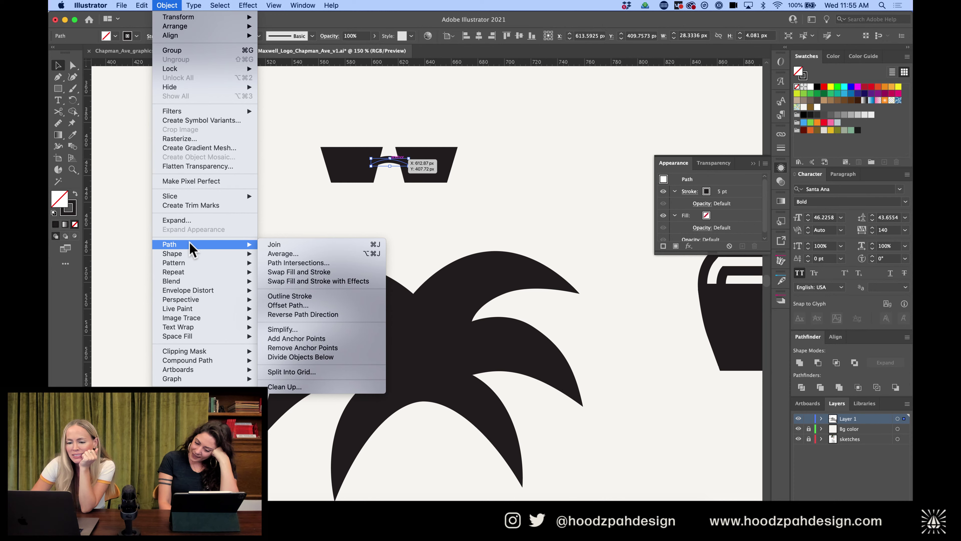
click(290, 296)
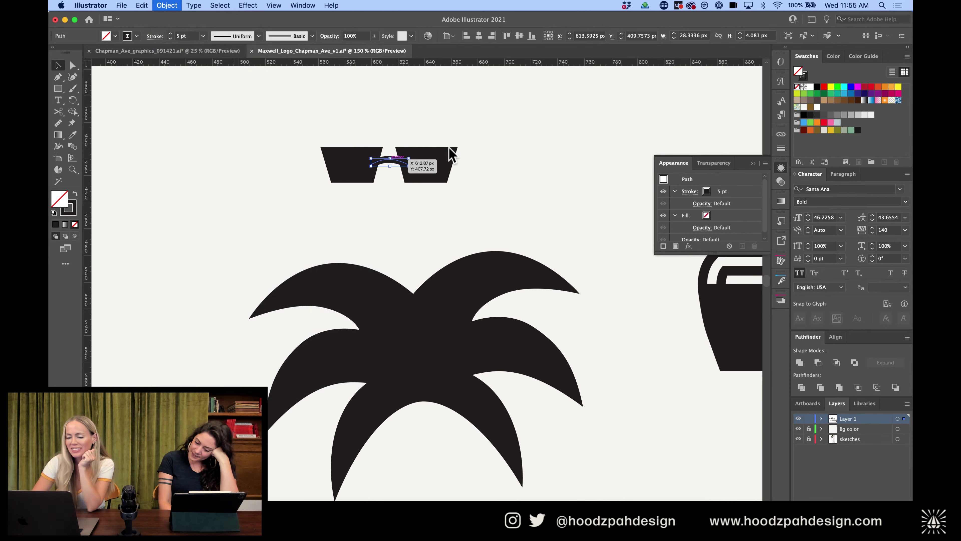
Move both lenses and the bridge down onto the middle of the palm crown and fill them with off-white
click(467, 138)
click(420, 167)
mouse_move(420, 167)
mouse_down()
mouse_move(435, 328)
mouse_move(458, 355)
mouse_up()
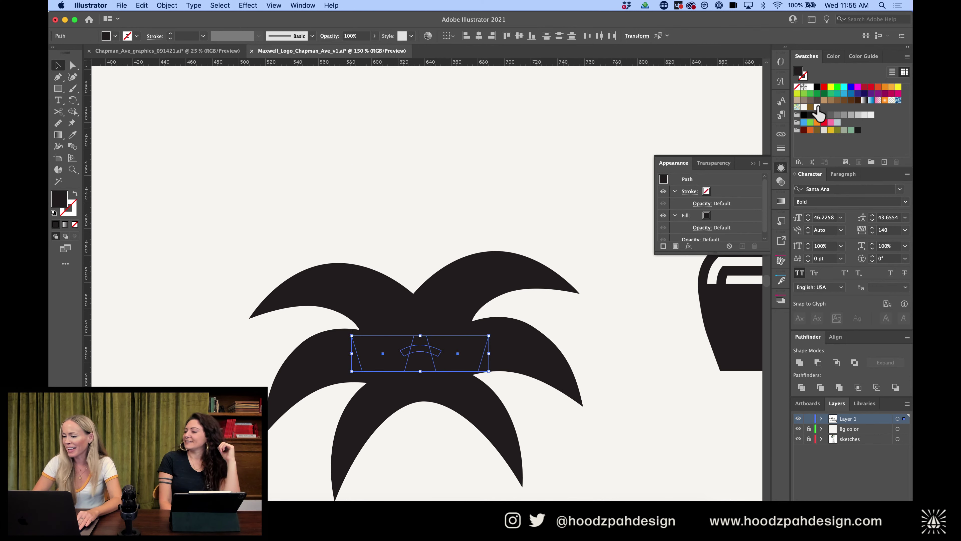
click(804, 107)
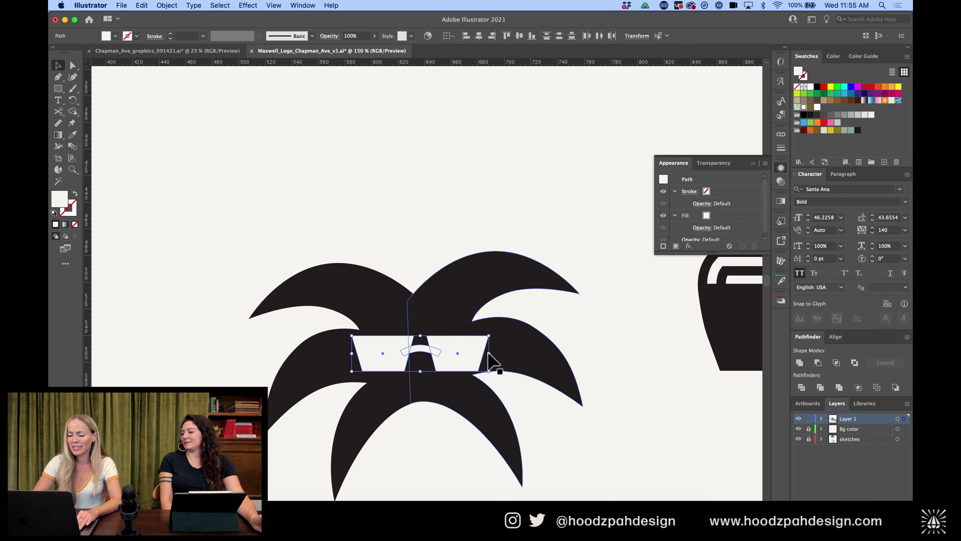
Scale the off-white glasses down to about 79 px wide, centered high on the palm crown, and group them
drag(488, 354, 448, 330)
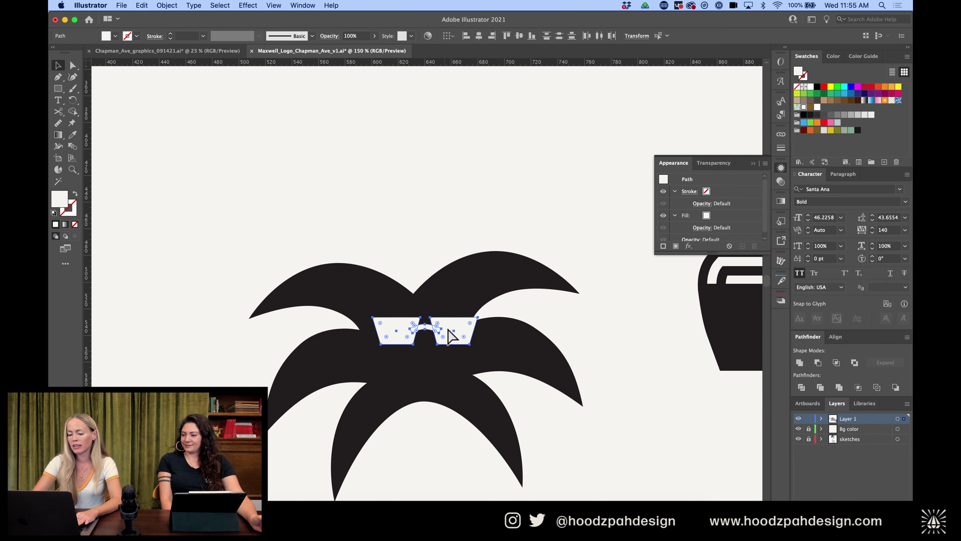
key(super+minus)
key(super+minus)
click(477, 230)
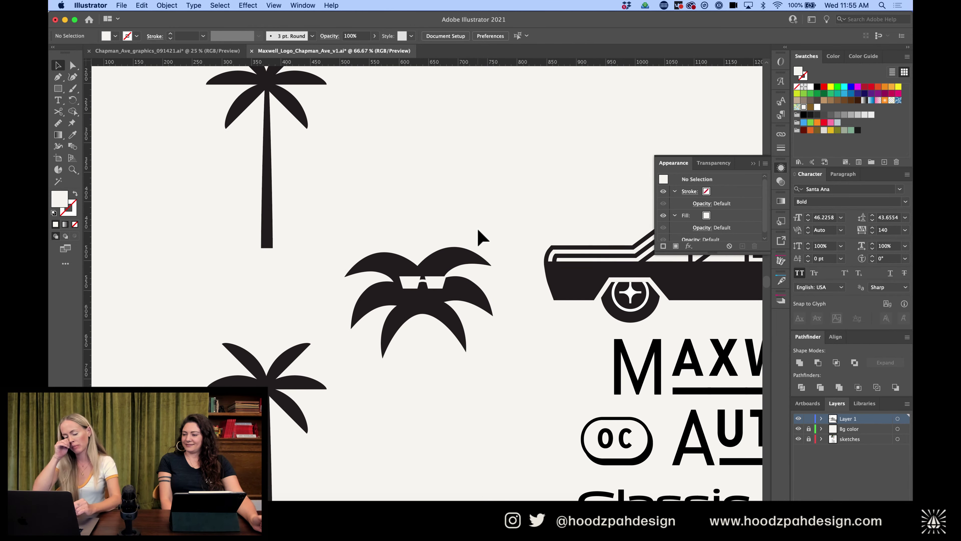
key(super+plus)
key(super+plus)
key(super+plus)
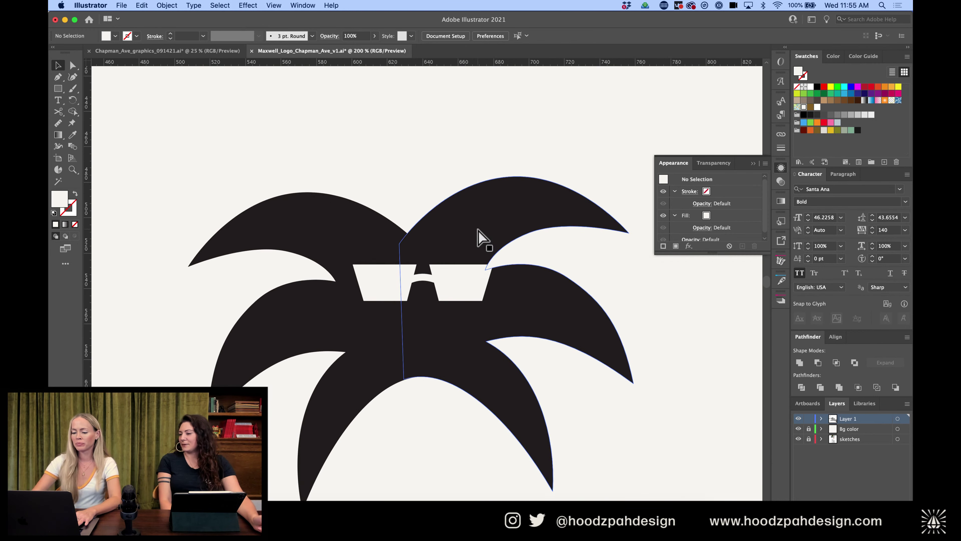
Duplicate the off-white glasses about 74 px straight up, above the crown, and fill the copy with black
click(460, 281)
drag(459, 280, 451, 150)
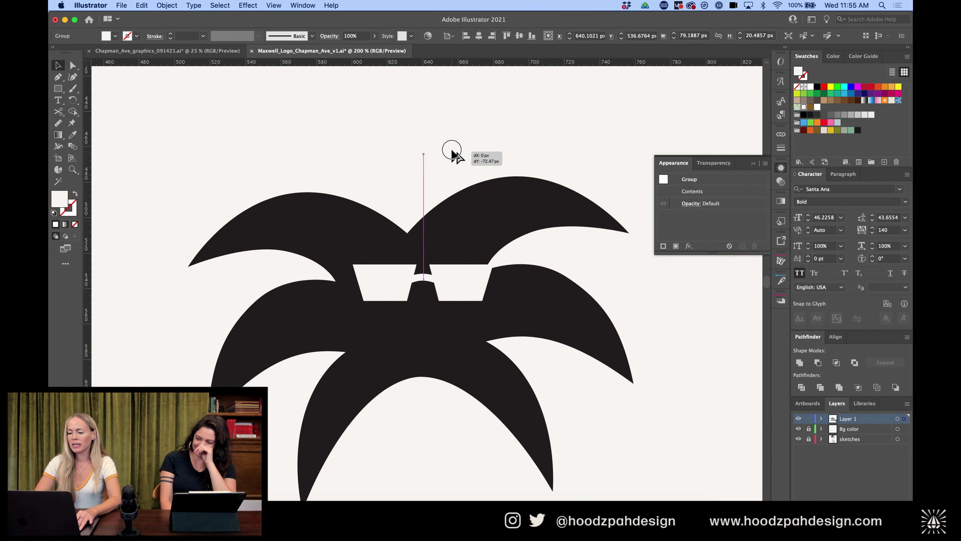
click(816, 87)
Try to round the corners of the grouped black glasses
key(a)
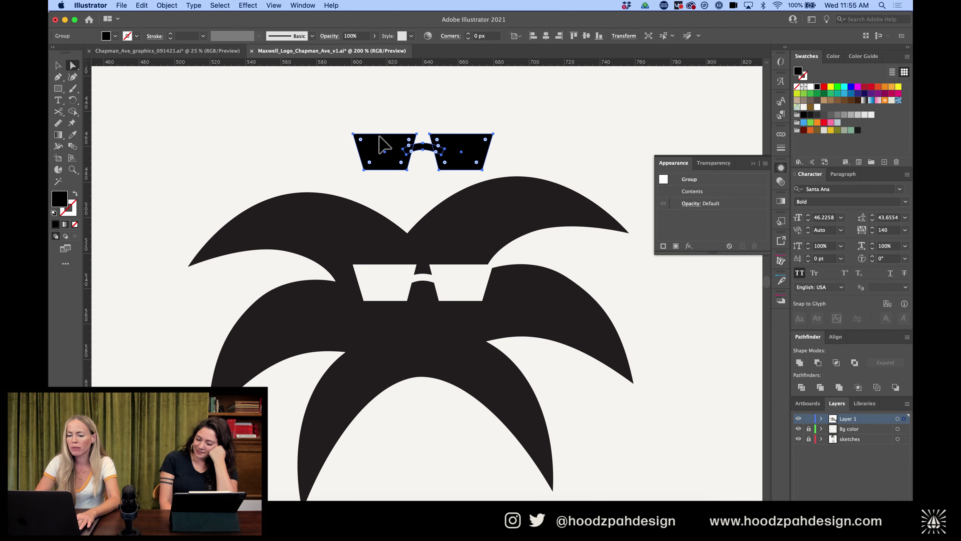
mouse_move(364, 142)
mouse_down()
mouse_move(376, 149)
mouse_move(369, 147)
mouse_up()
click(454, 123)
key(v)
click(457, 135)
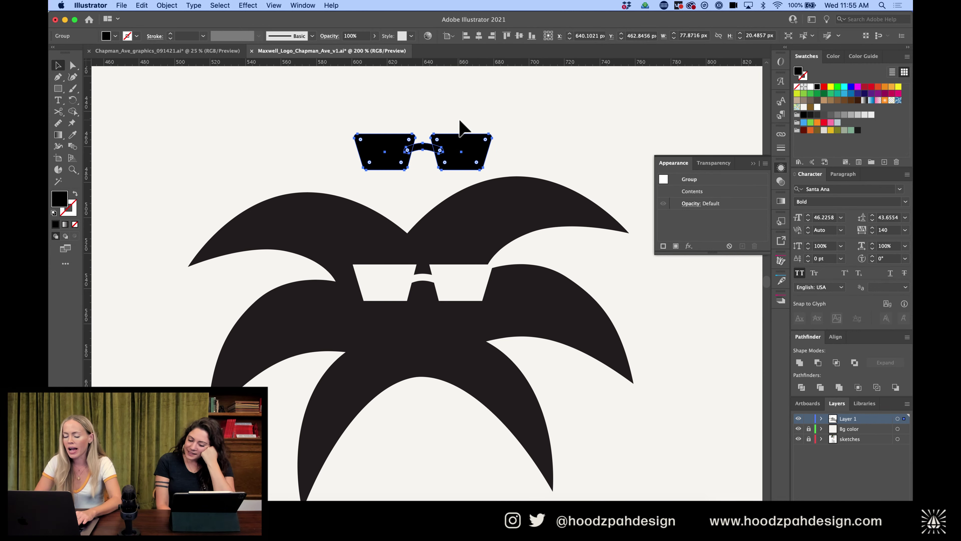
Unite the black glasses' lenses and bridge into one shape
click(799, 362)
key(super+equal)
key(super+equal)
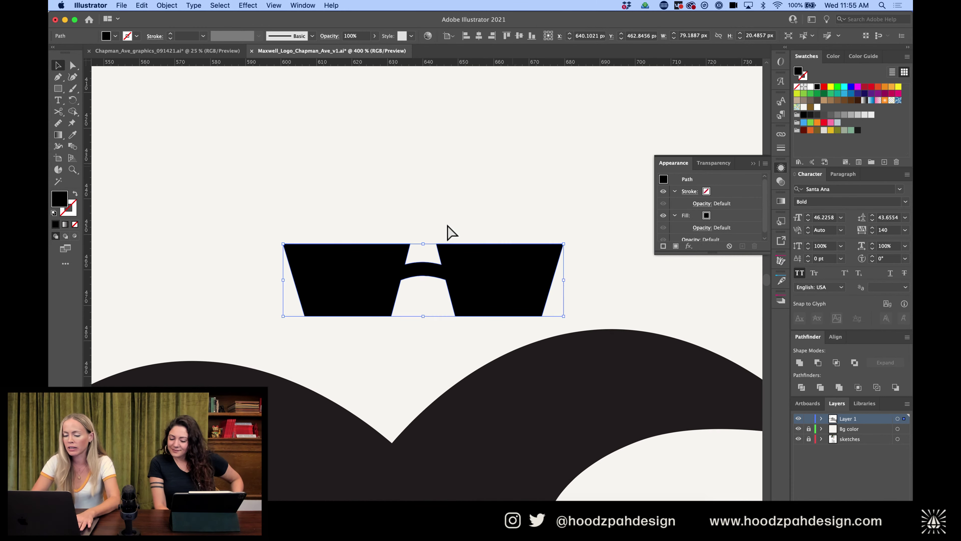
Try to round every corner of the united black glasses, including the bridge joints, by about 1.9 px
key(a)
drag(402, 249, 402, 252)
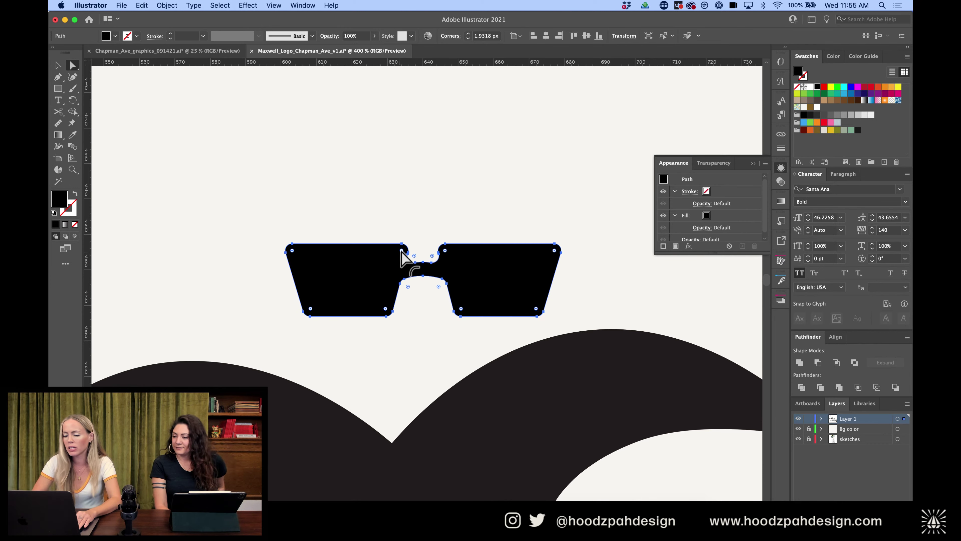
click(453, 181)
key(super+minus)
key(super+minus)
key(super+minus)
key(super+minus)
key(super+plus)
key(super+plus)
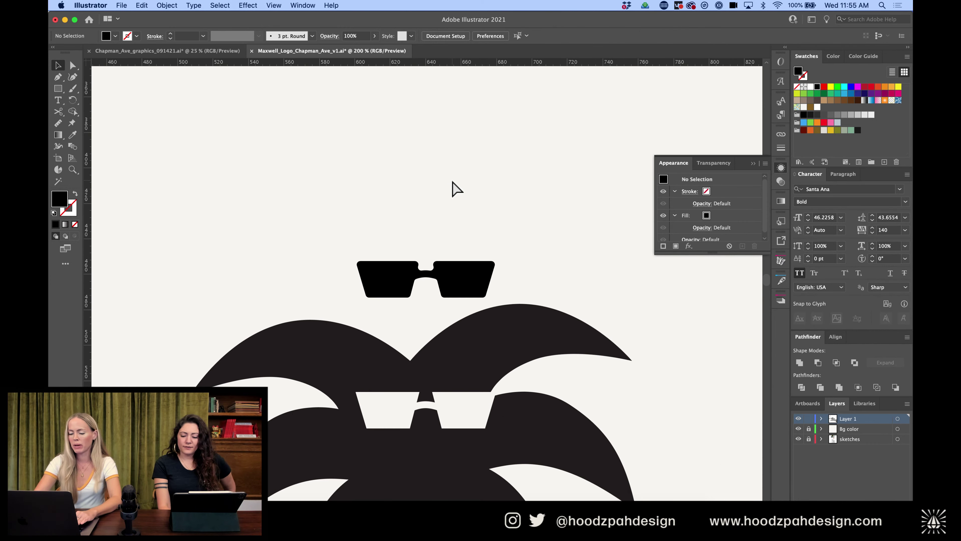
key(super+plus)
key(super+plus)
key(super+plus)
Isolate the united black glasses for editing and select the outer corner points of both lenses, leaving out the bridge joints
click(447, 223)
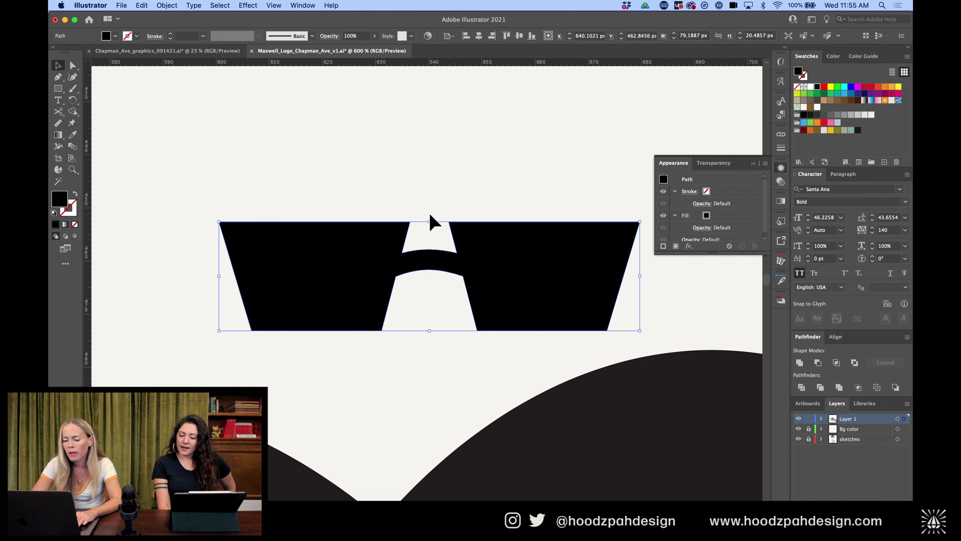
double_click(371, 246)
key(a)
drag(435, 201, 198, 240)
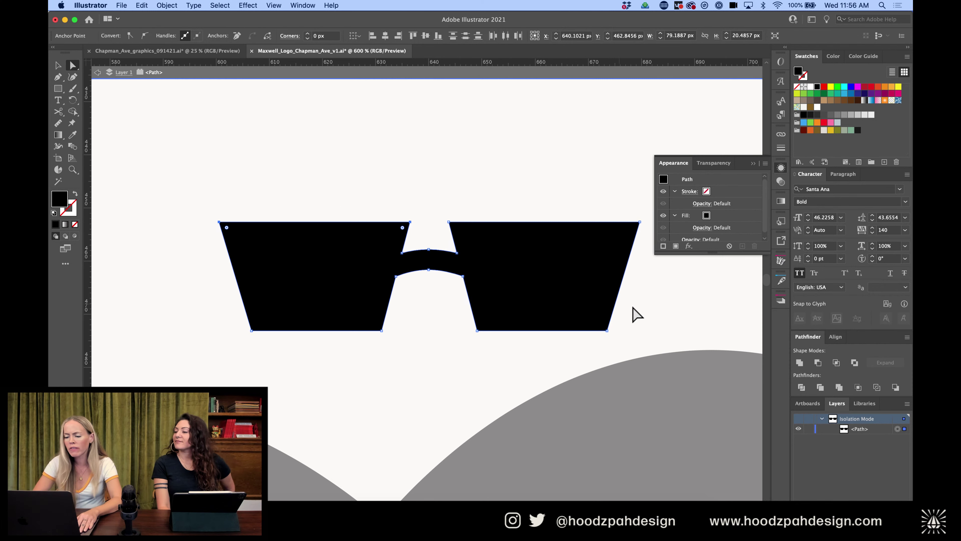
drag(637, 314, 152, 386)
drag(428, 194, 652, 252)
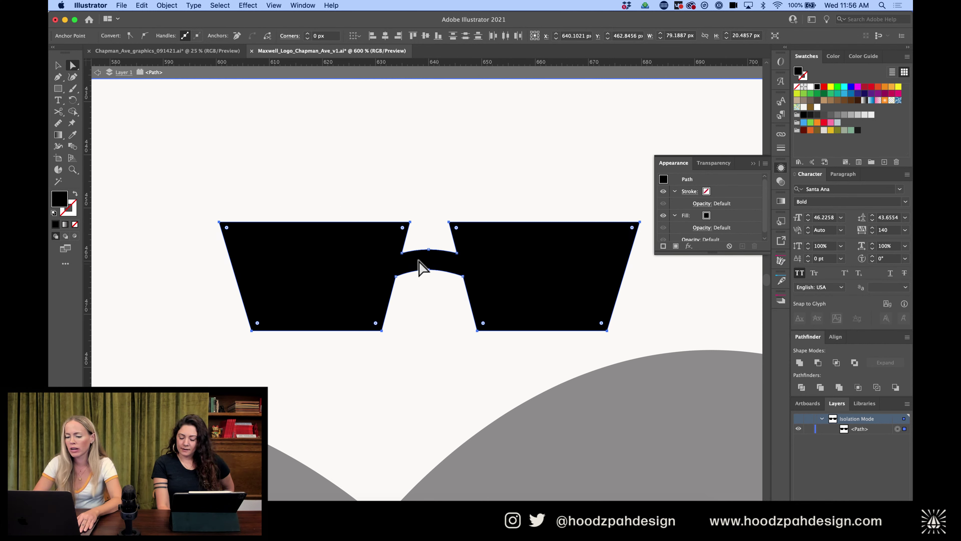
Try to round the two upper points where the bridge meets the lenses
click(402, 253)
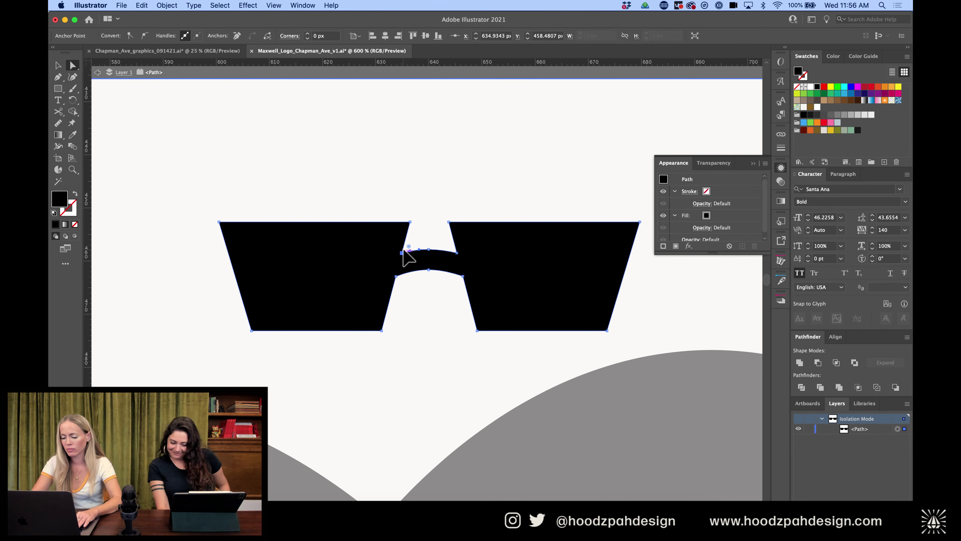
shift+click(457, 253)
drag(409, 246, 441, 172)
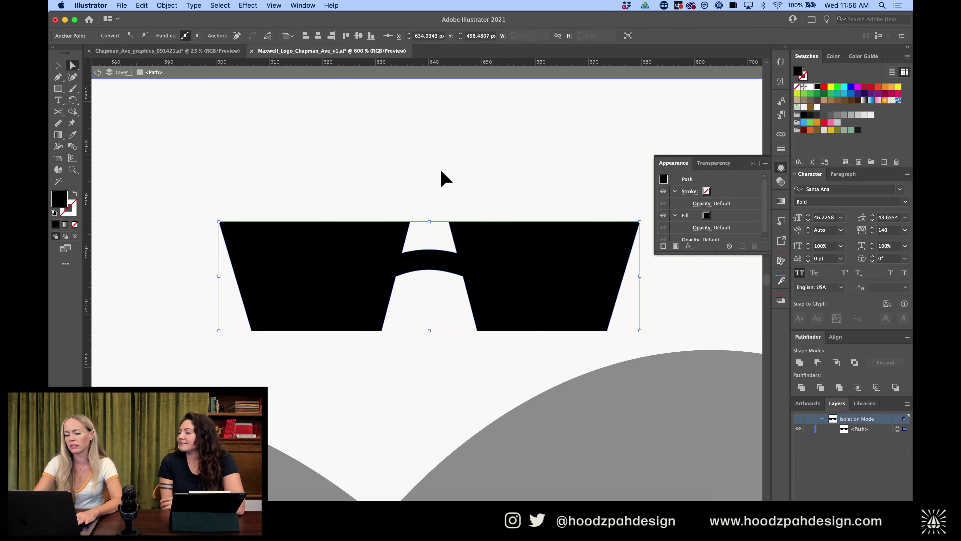
key(super+0)
key(super+equal)
key(super+equal)
key(super+equal)
key(super+equal)
key(super+equal)
key(super+equal)
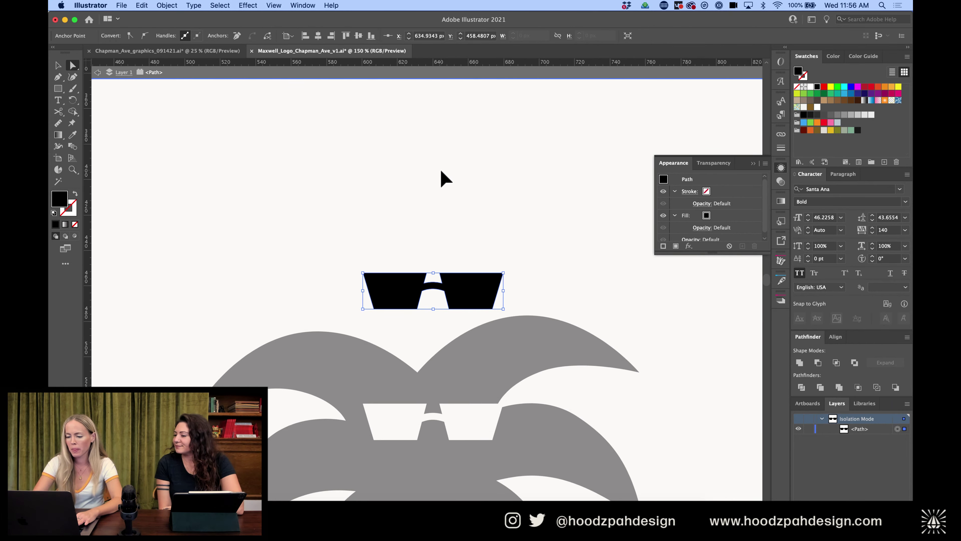
Round only the corner points of both lenses by about 3.1 px, keeping the bridge joints sharp
drag(546, 260, 486, 317)
right_click(450, 266)
click(426, 262)
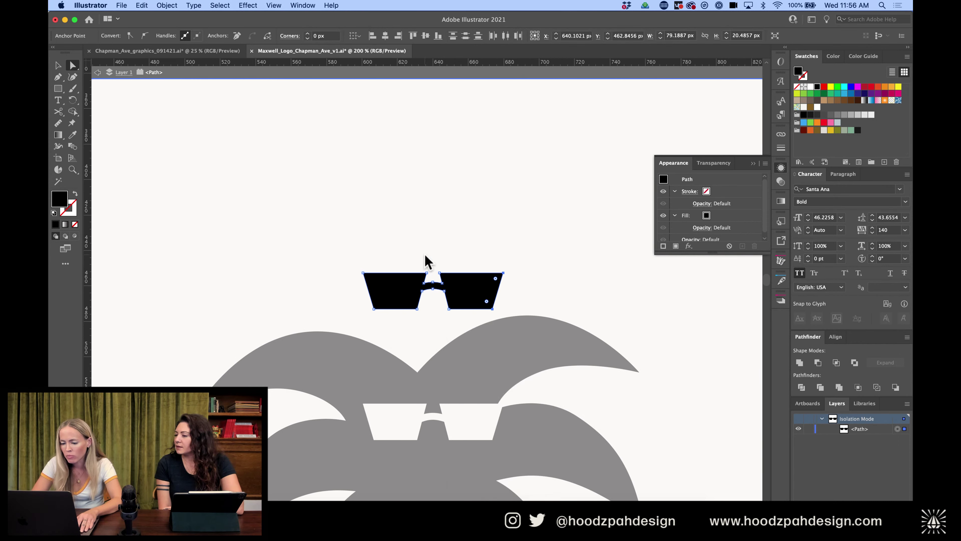
click(511, 261)
drag(482, 327, 447, 267)
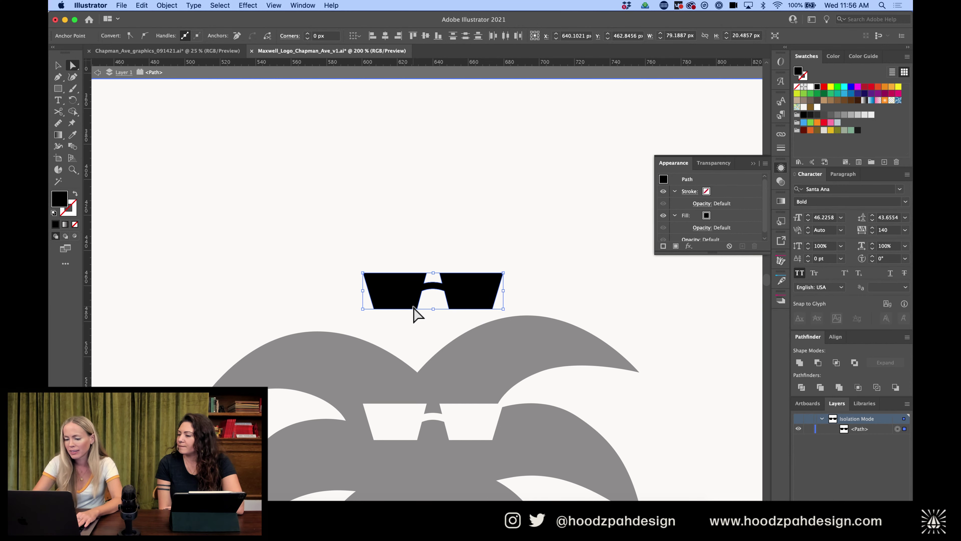
key(super+equal)
drag(409, 268, 404, 265)
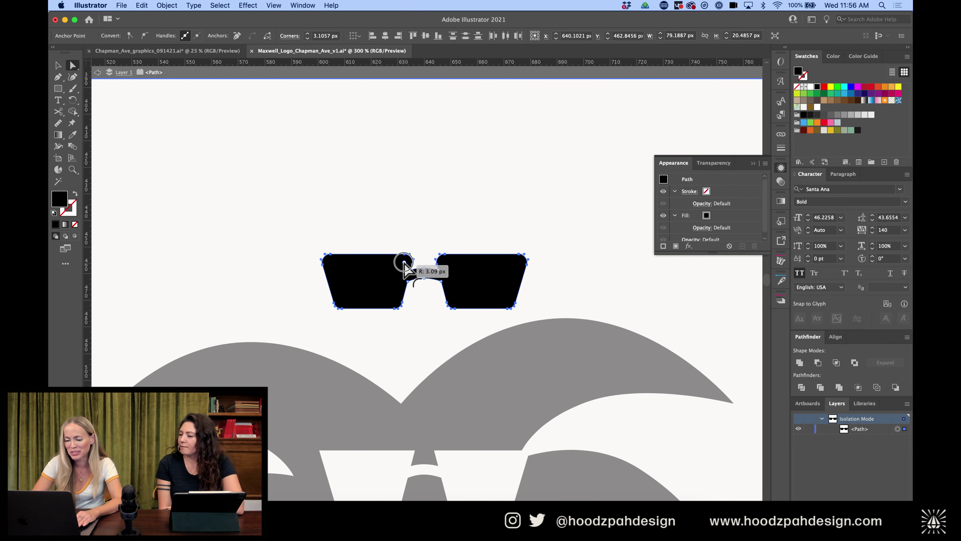
click(434, 221)
key(super+1)
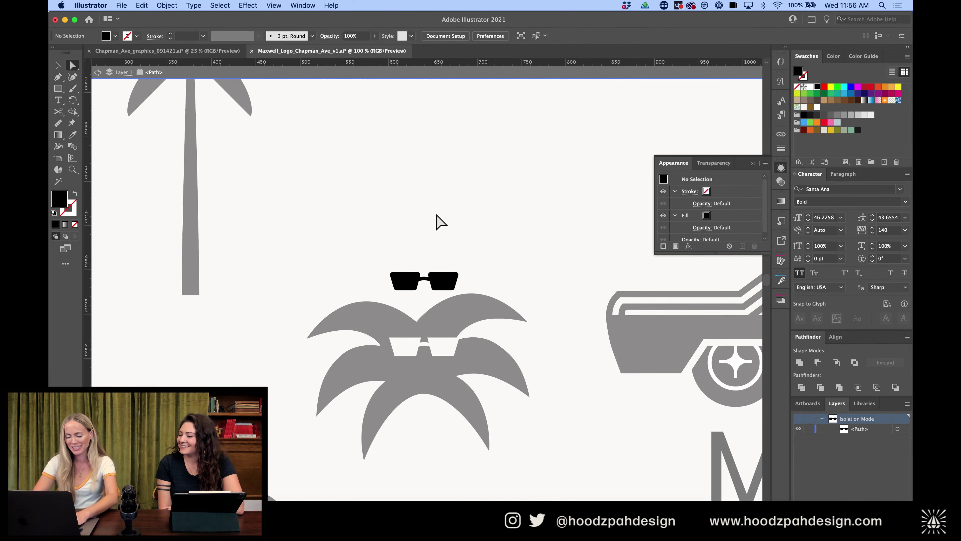
Leave isolation mode and move the rounded black glasses slightly up, farther above the crown
key(v)
double_click(437, 231)
click(448, 287)
drag(449, 288, 447, 279)
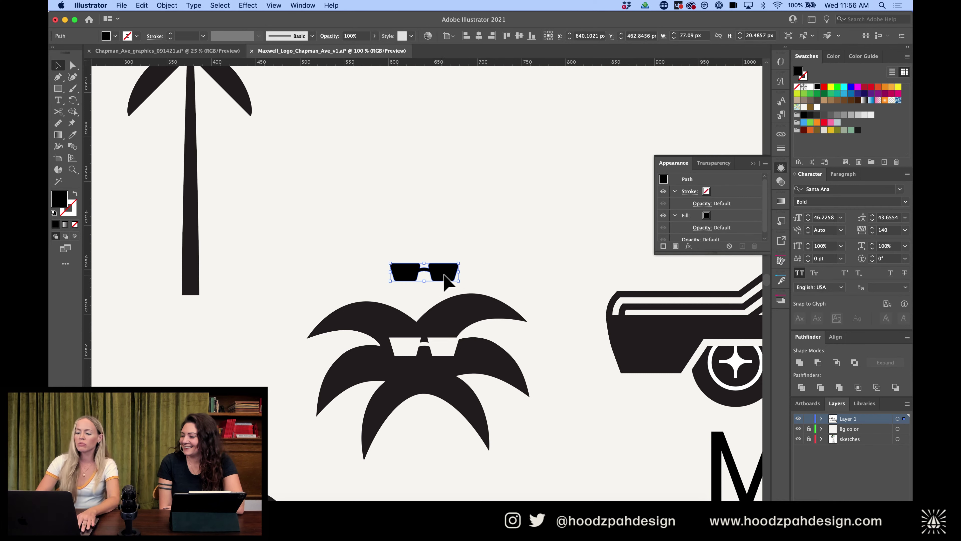
click(471, 246)
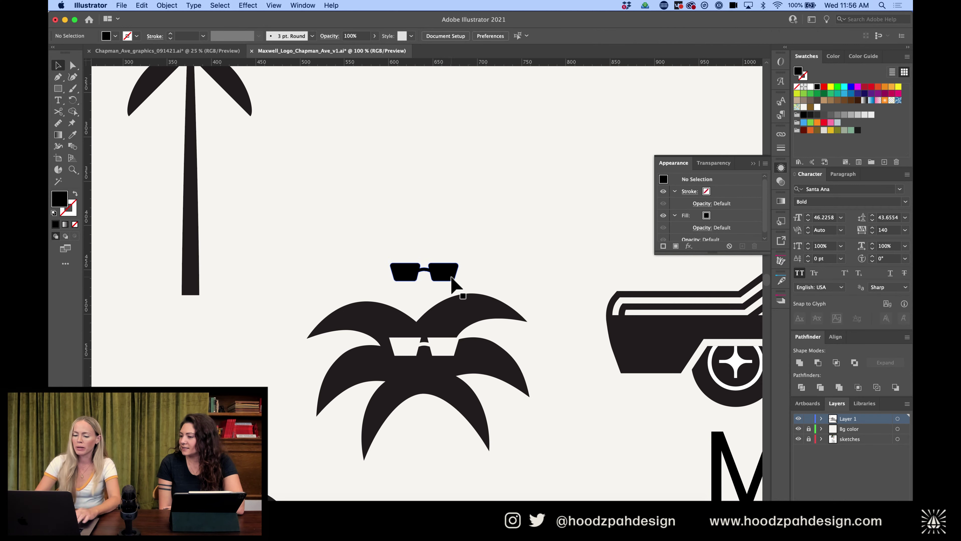
Duplicate both halves of the palm crown straight up, placing the copy above the original crown
key(super+equal)
drag(489, 326, 489, 146)
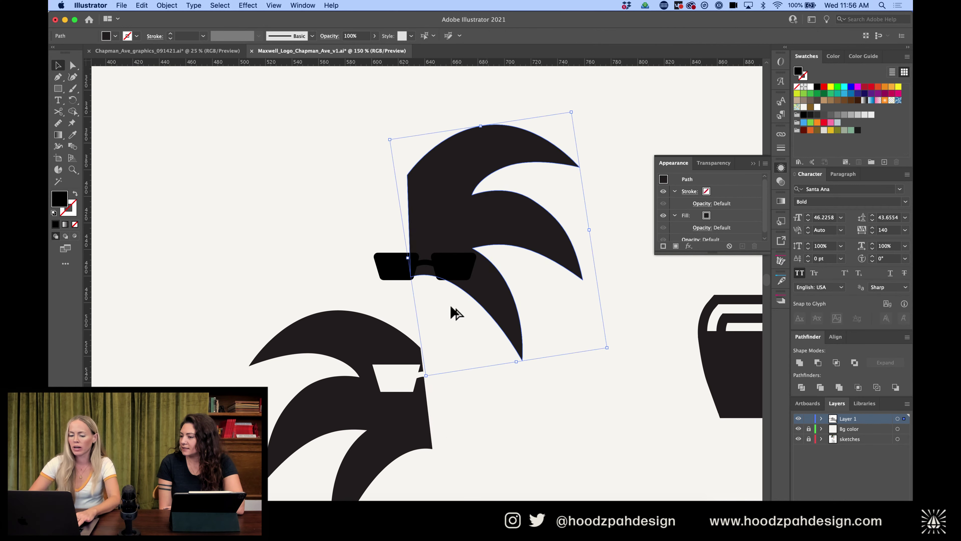
key(super+z)
drag(461, 315, 461, 95)
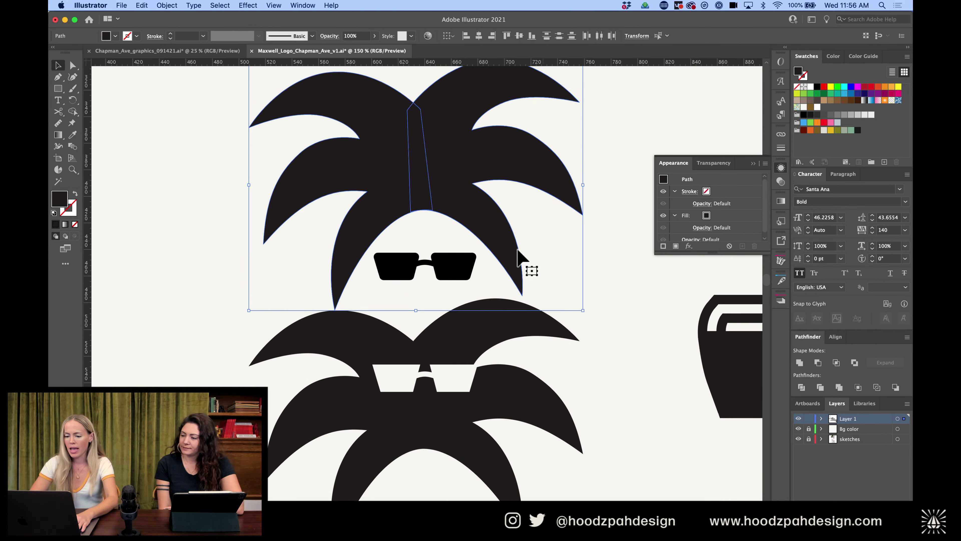
Move the rounded black glasses onto the centre of the upper crown and fill them with the off-white swatch
click(453, 260)
drag(453, 261, 455, 136)
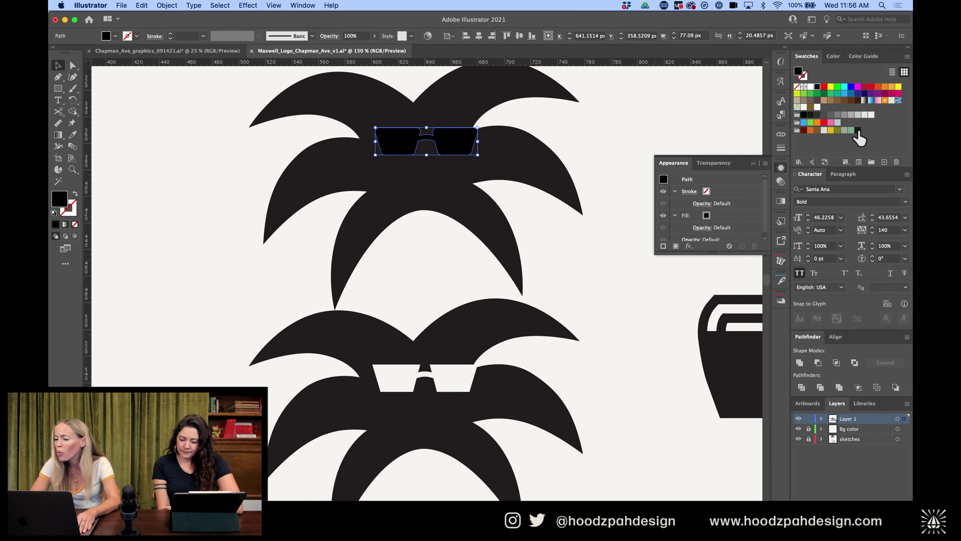
click(803, 108)
click(618, 135)
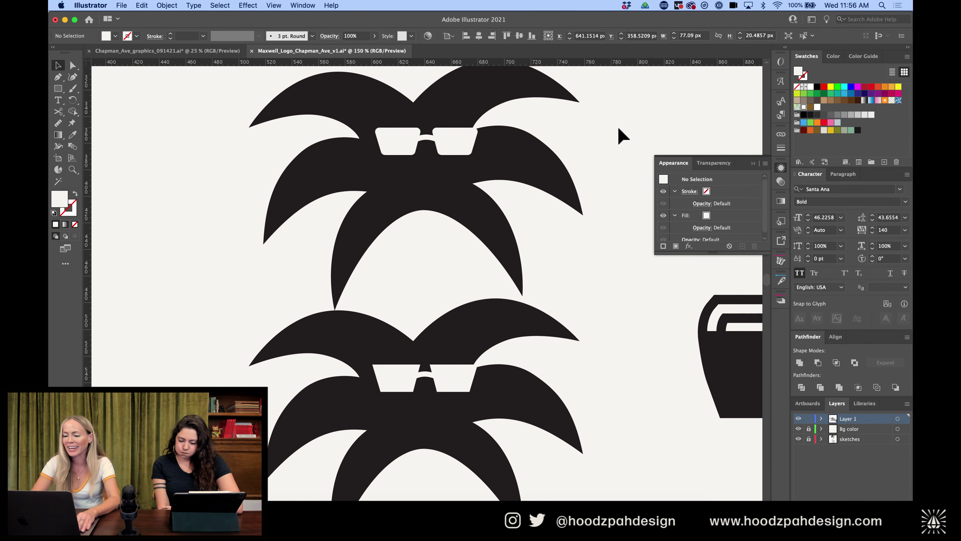
Duplicate the crown with the rounded glasses above itself and delete the glasses from the new top copy
key(super+minus)
key(super+minus)
key(super+minus)
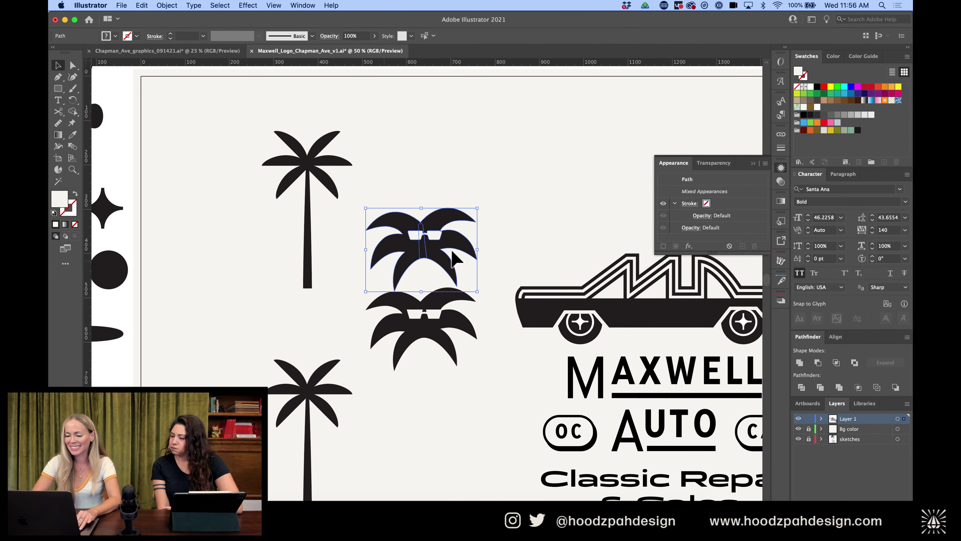
drag(446, 246, 446, 171)
key(super+plus)
key(super+plus)
key(super+plus)
key(super+plus)
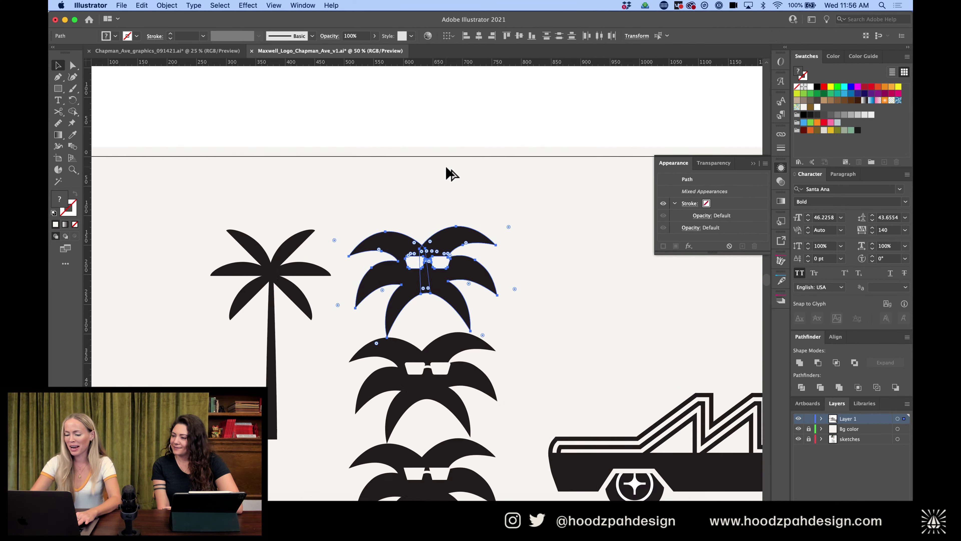
click(451, 112)
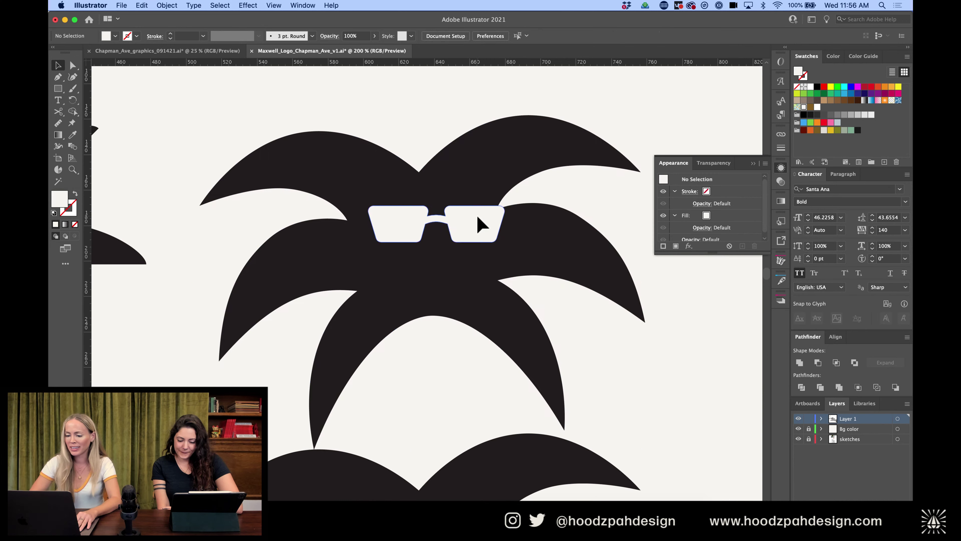
click(405, 216)
key(Delete)
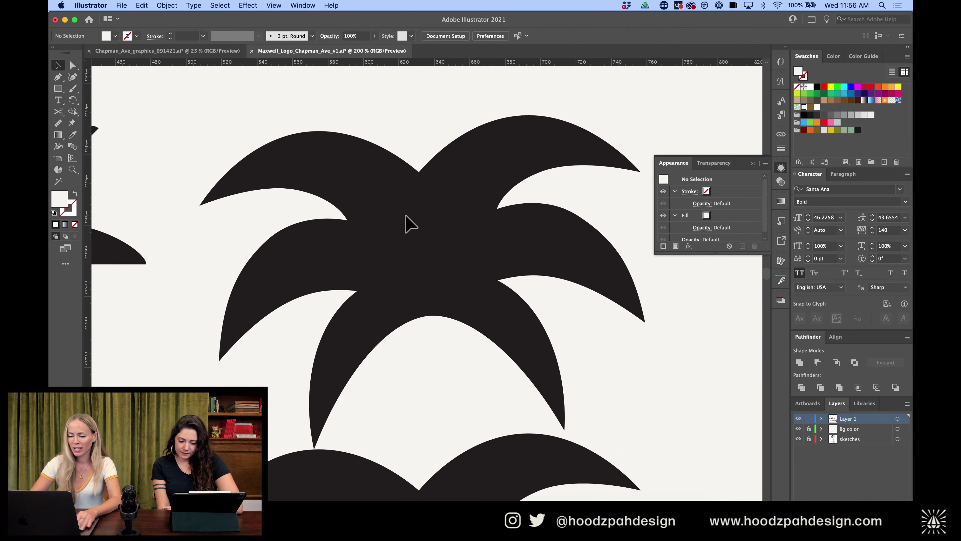
Draw an off-white circle about 31 px in diameter near the centre of the top crown
drag(58, 91, 103, 104)
drag(389, 236, 364, 207)
key(shift+Right)
key(shift+Right)
key(shift+Left)
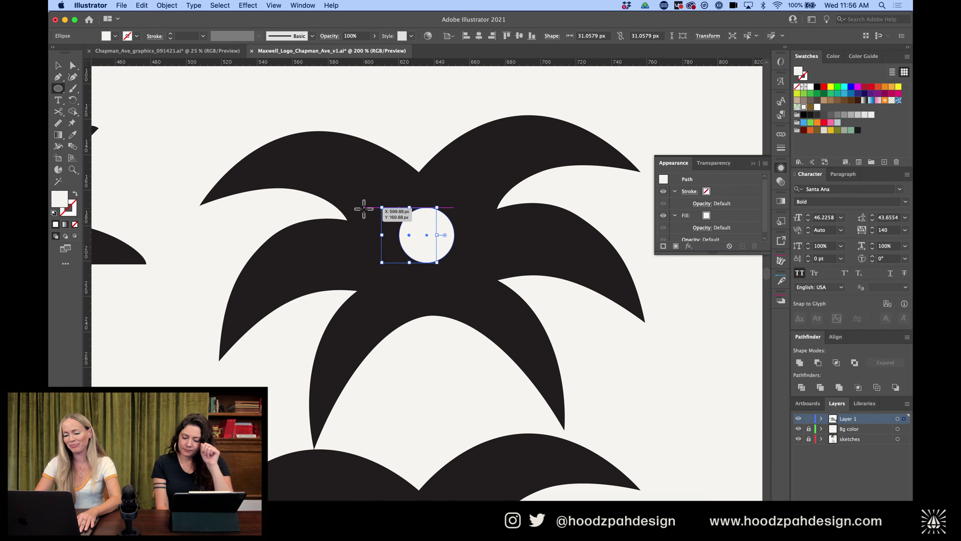
Nudge the circle left as the left lens and duplicate it horizontally to the right as the second lens
key(v)
key(Left)
key(Left)
key(Left)
key(Left)
key(Left)
key(Left)
key(Left)
key(Left)
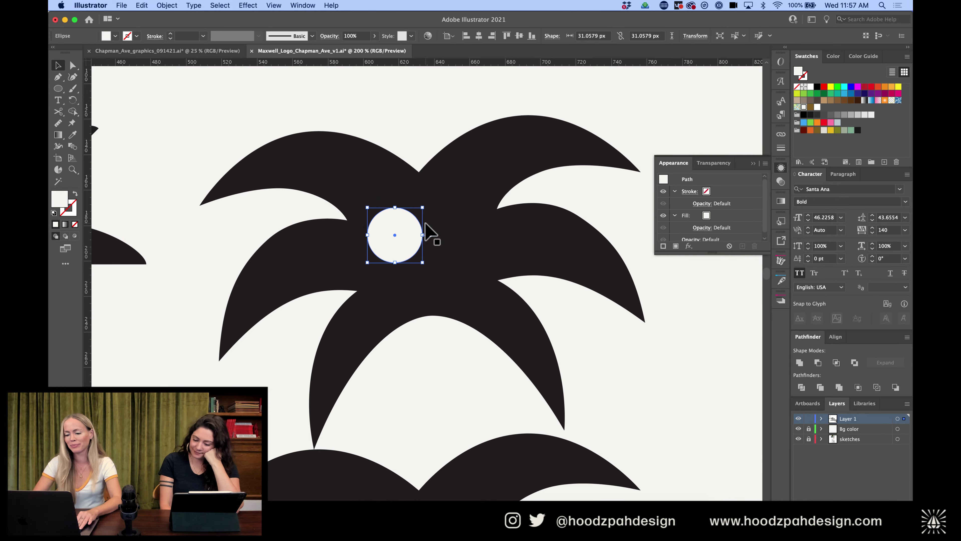
drag(404, 232, 474, 231)
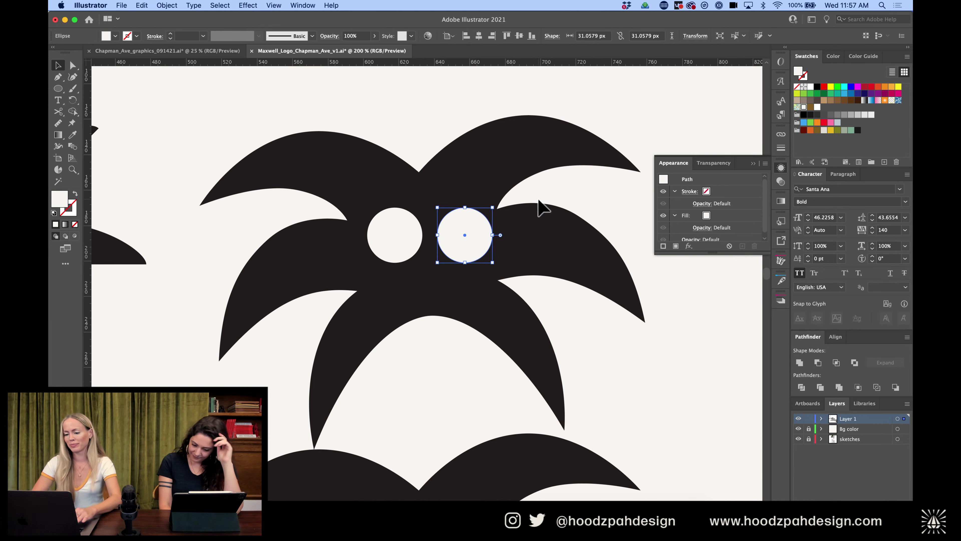
click(545, 197)
Draw a slightly arched path with the Pen tool connecting the two round lenses as a bridge
key(p)
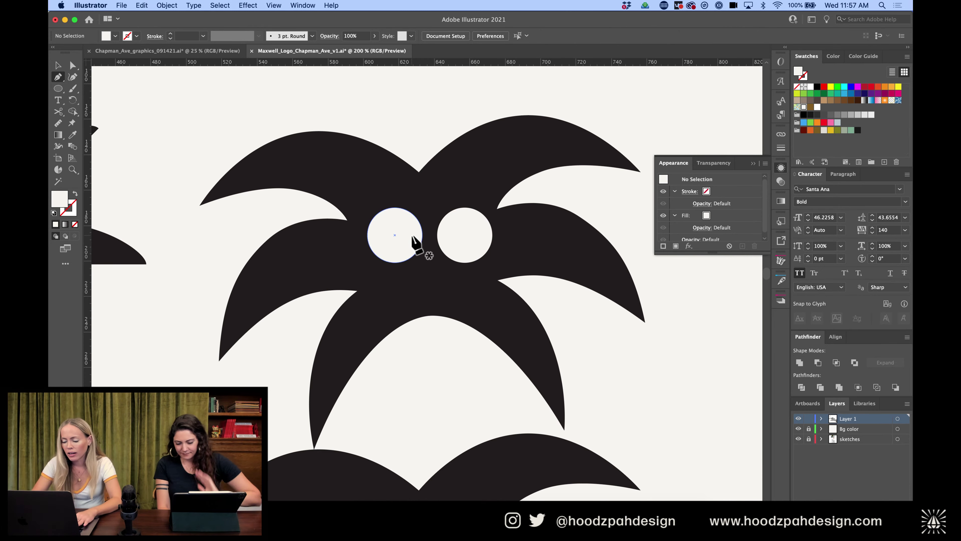
key(super+equal)
key(super+equal)
click(394, 186)
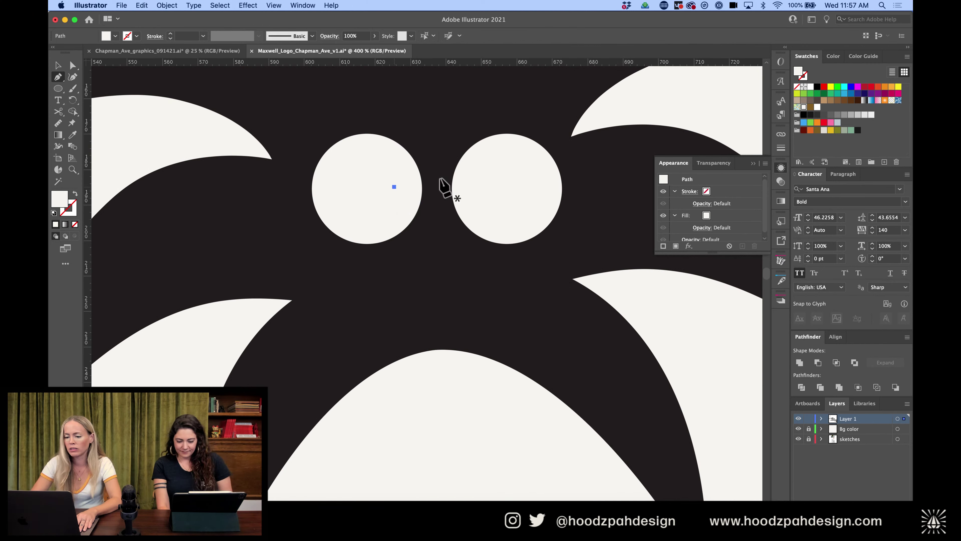
drag(437, 177, 459, 177)
click(481, 187)
key(v)
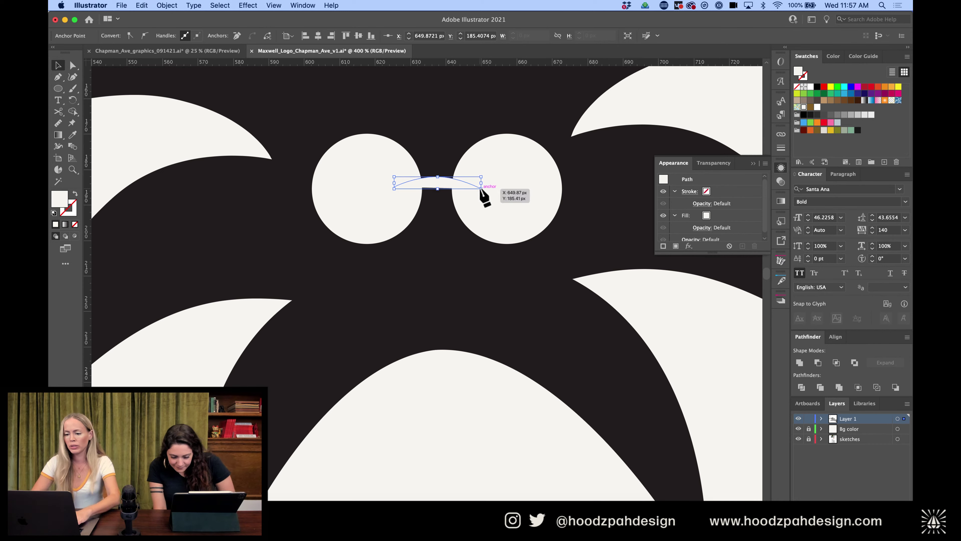
Turn the bridge into an unfilled off-white 3 pt stroke and group it with both round lenses
click(75, 194)
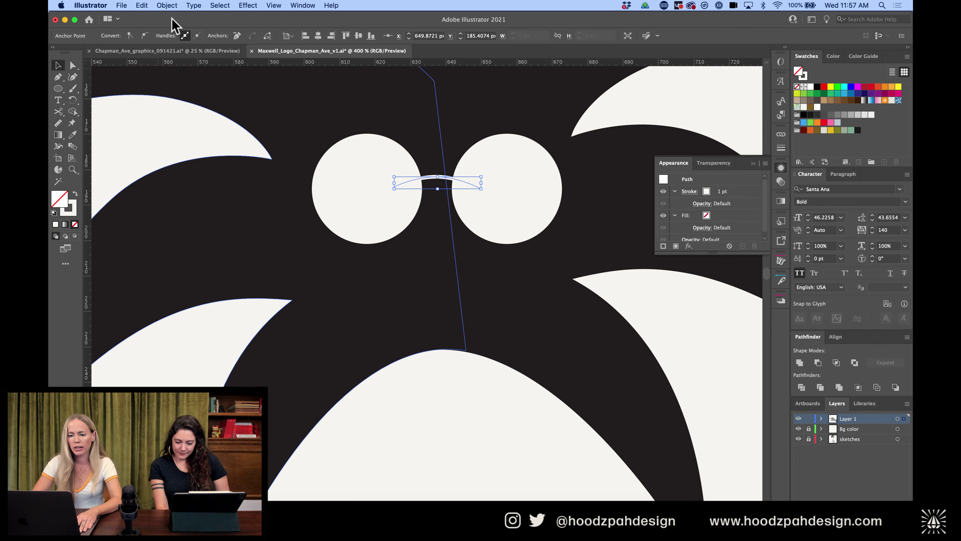
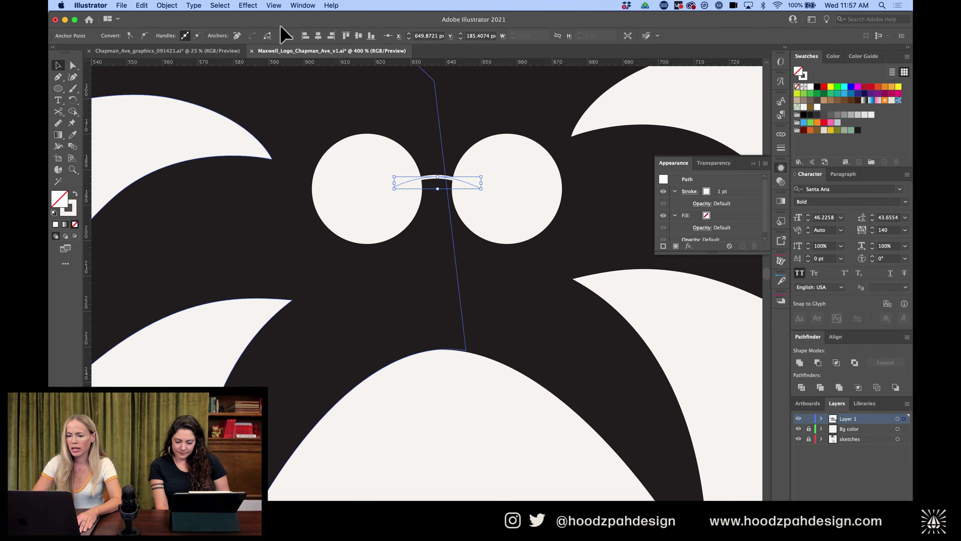
click(781, 149)
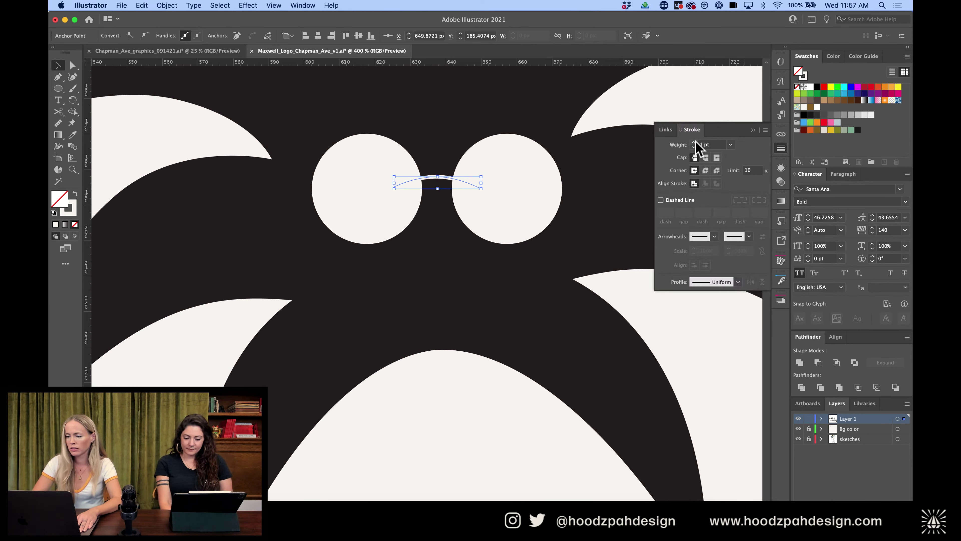
click(525, 191)
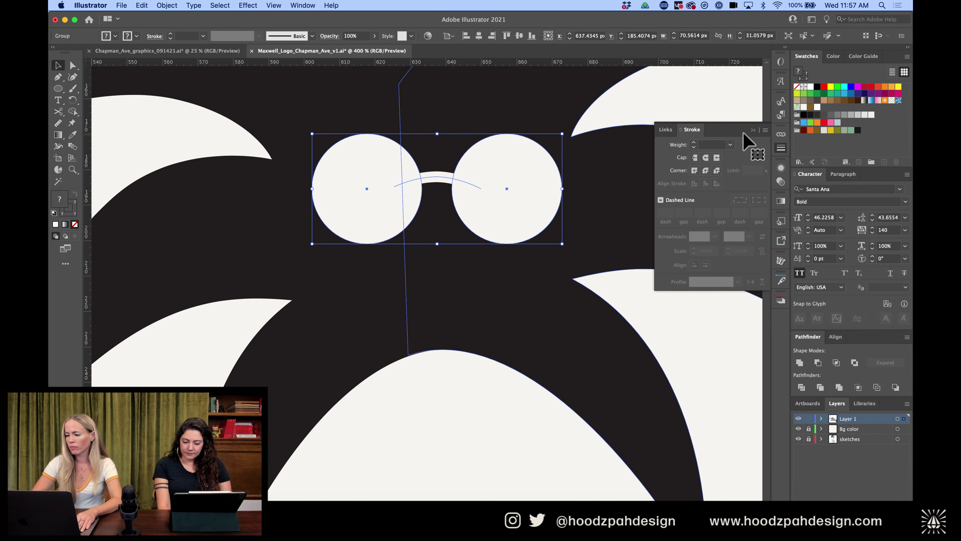
key(super+minus)
key(super+minus)
key(super+minus)
key(super+minus)
key(super+minus)
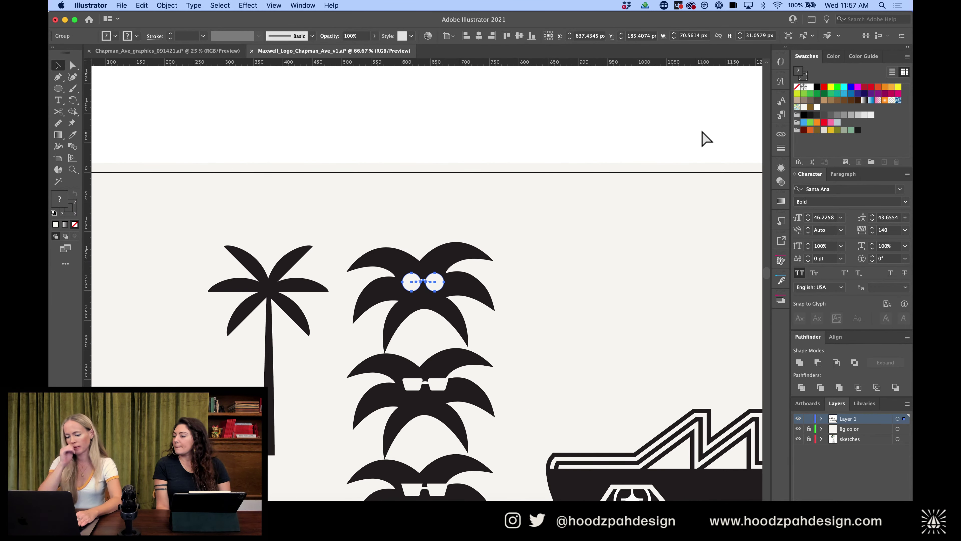
click(650, 188)
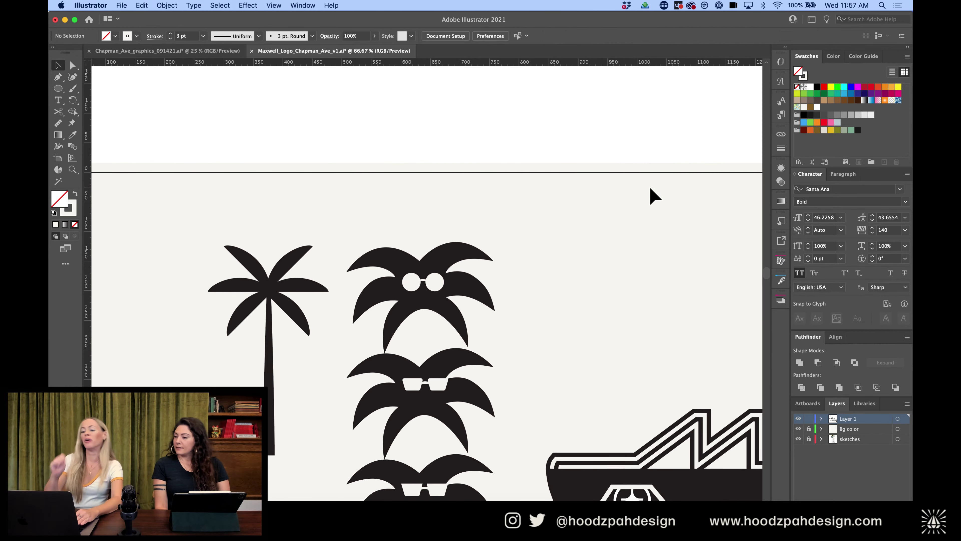
Draw an unfilled circle about 22 px in diameter with the 3 pt off-white stroke just below the round glasses
scroll(650, 189, down, 5)
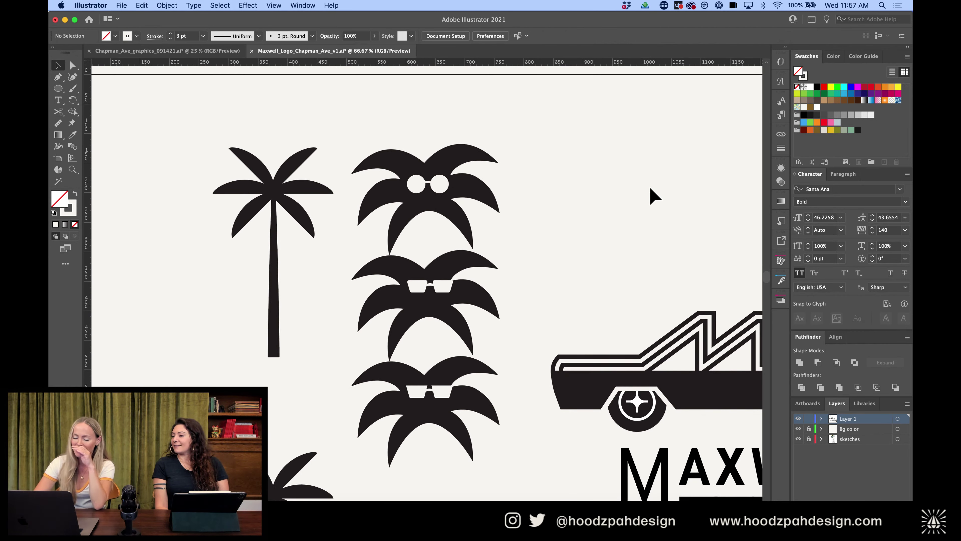
key(super+plus)
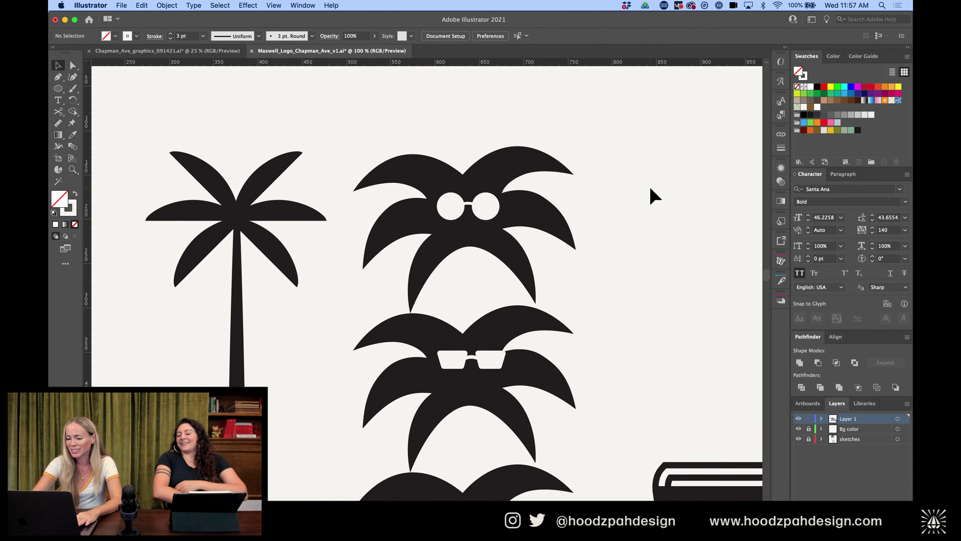
key(super+plus)
key(p)
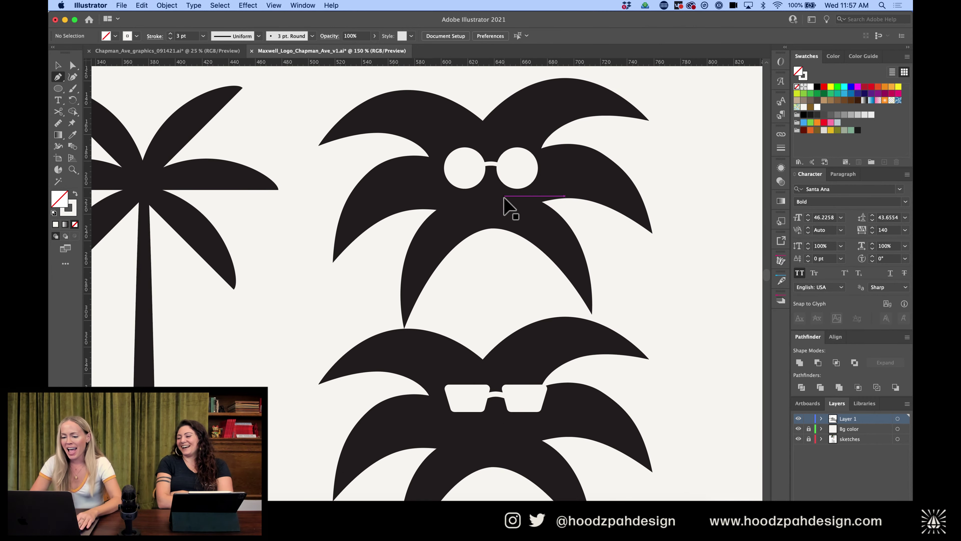
click(58, 88)
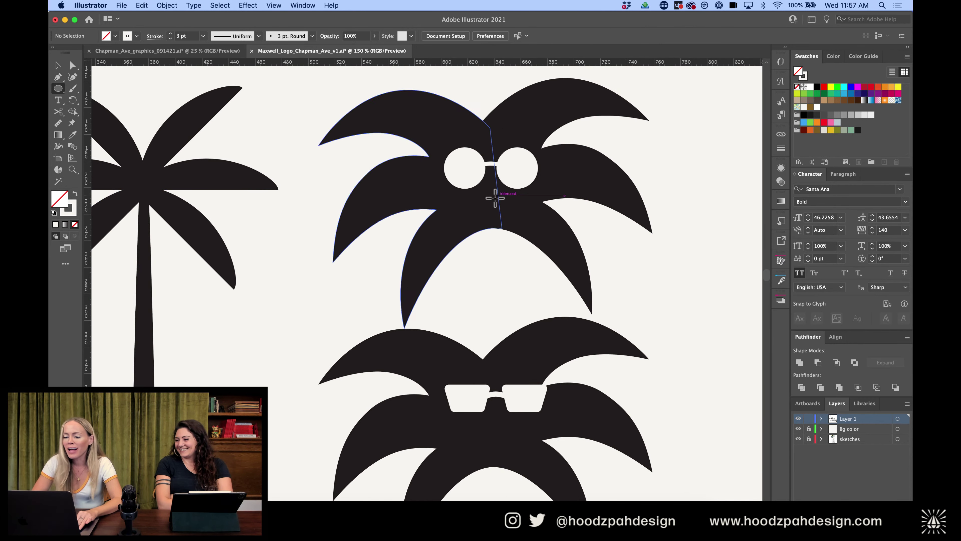
drag(490, 197, 506, 211)
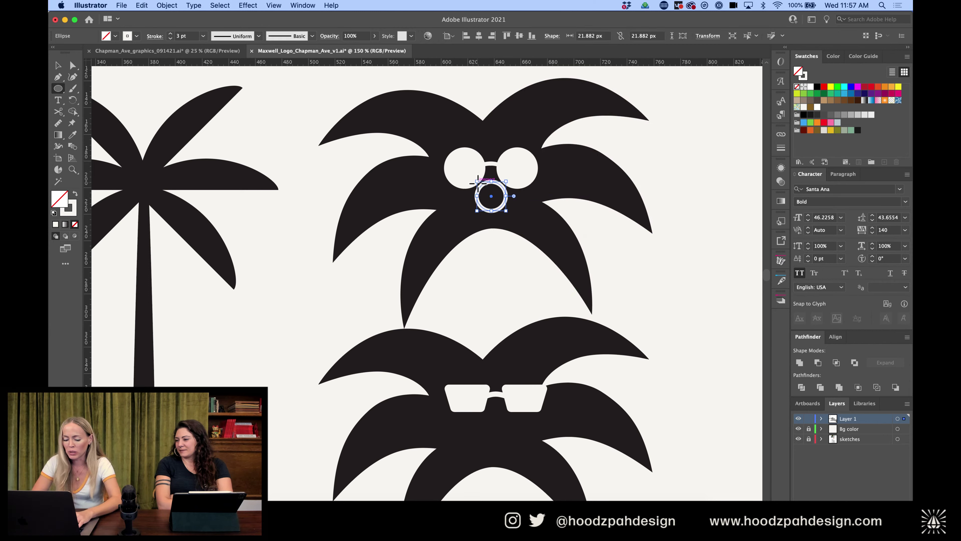
Cut the small circle at its two side points and delete the upper half to leave a smile
key(c)
click(476, 196)
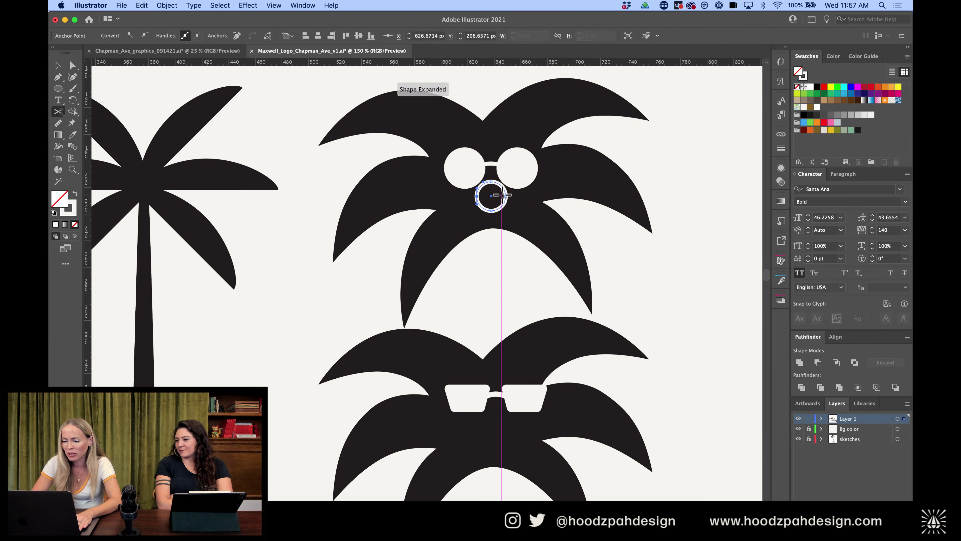
click(506, 196)
key(a)
click(498, 187)
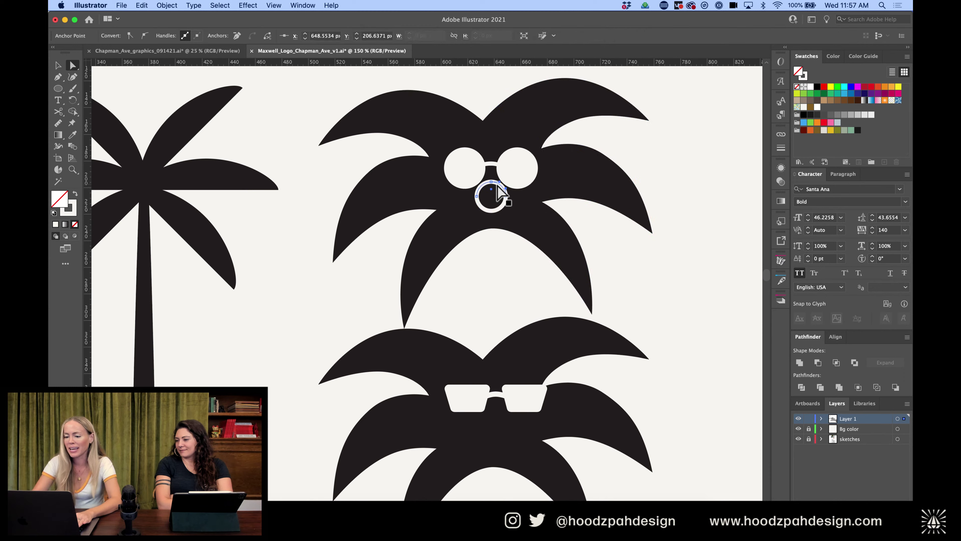
key(Delete)
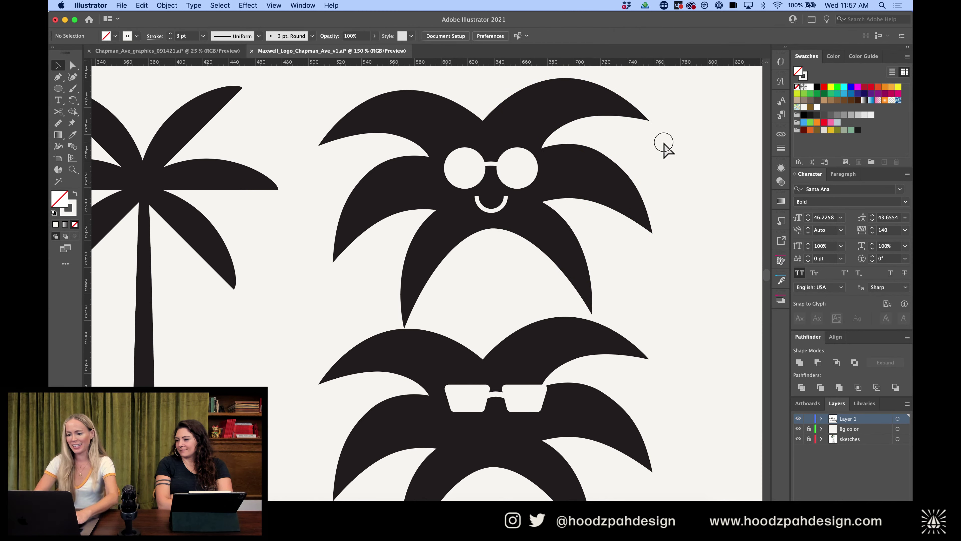
Move the round glasses slightly up on the top crown and shift the smile slightly up and left
click(525, 183)
drag(478, 182, 479, 171)
click(492, 209)
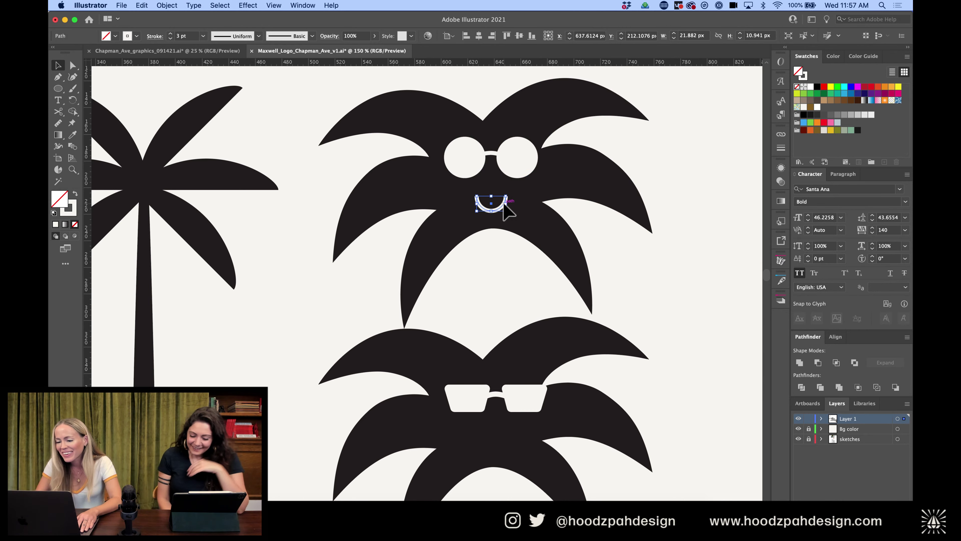
drag(492, 210, 504, 206)
key(shift+Up)
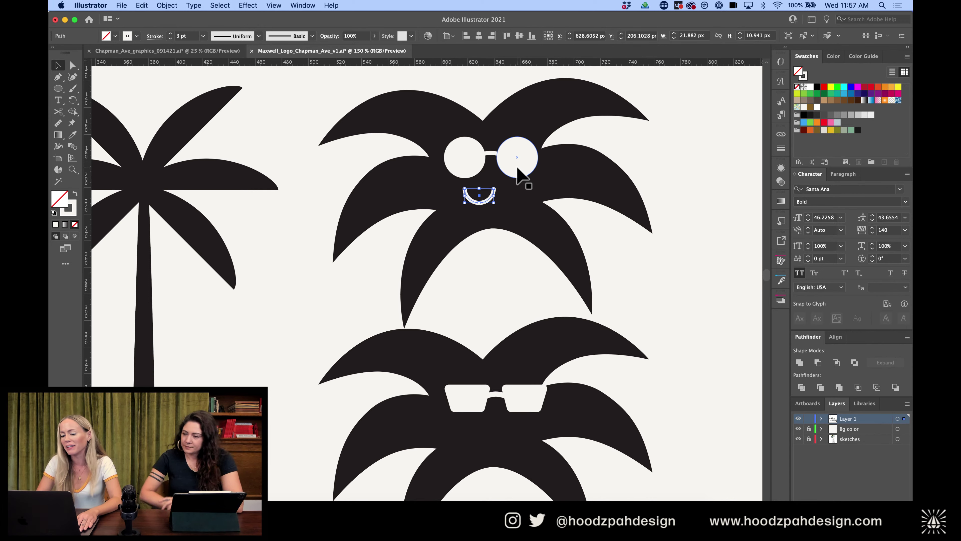
click(642, 154)
key(super+minus)
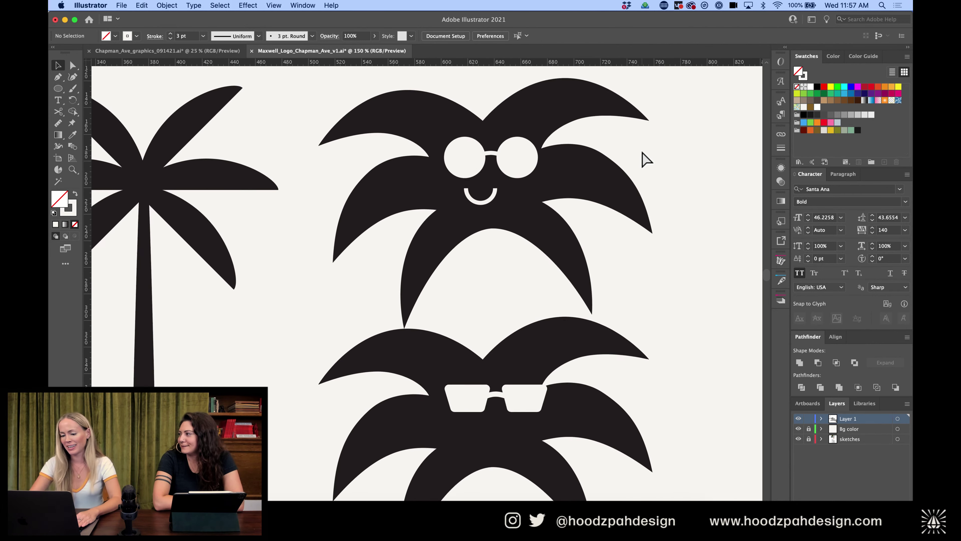
Duplicate the smile about 180 px straight down, below the rounded rectangular glasses on the middle crown
key(super+equal)
click(507, 175)
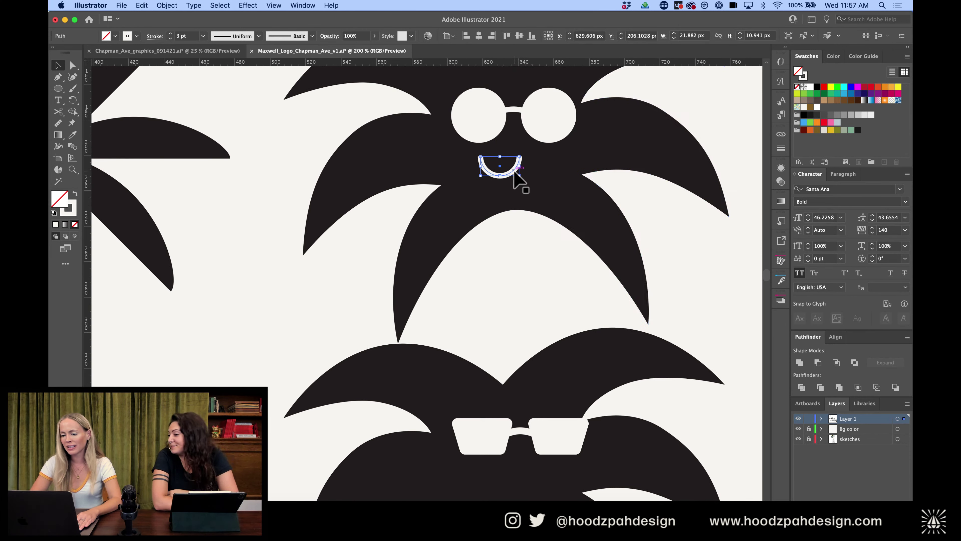
drag(507, 170, 508, 492)
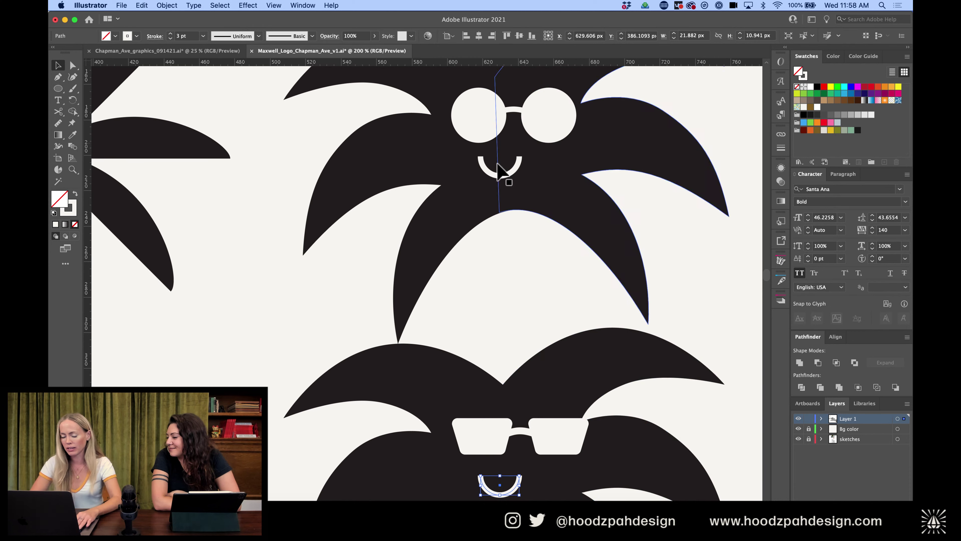
Cut off the left end of the top crown's smile with the Scissors tool to make a lopsided smirk
key(c)
click(481, 164)
key(a)
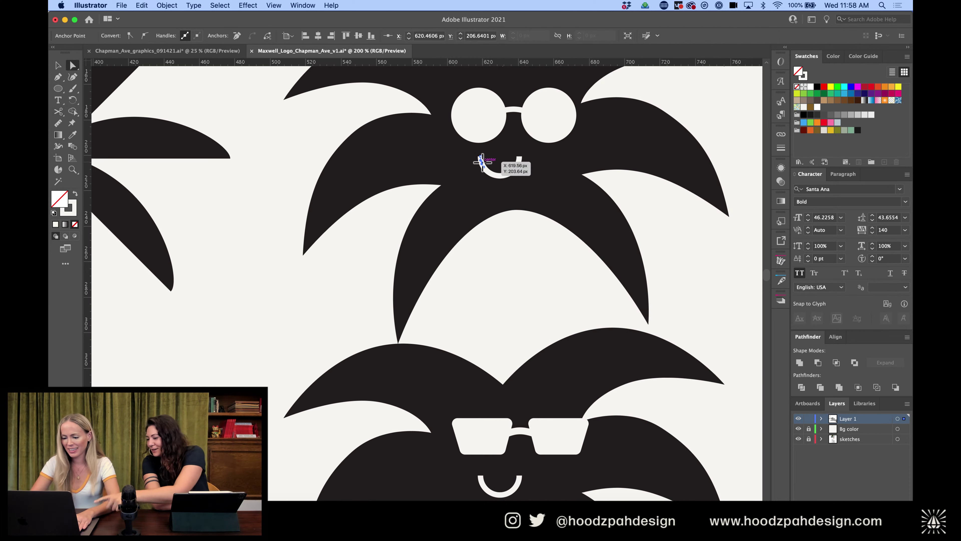
key(super+shift+a)
key(super+minus)
key(super+minus)
key(super+minus)
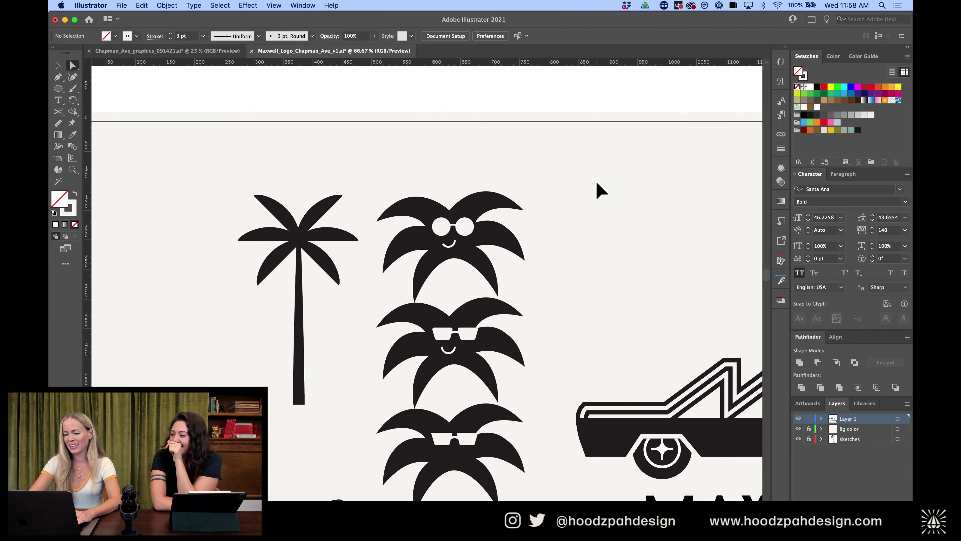
Rotate the smirk on the top crown about 20° clockwise so it sits more level under the round glasses
key(super+equal)
key(super+equal)
key(super+equal)
key(v)
click(517, 169)
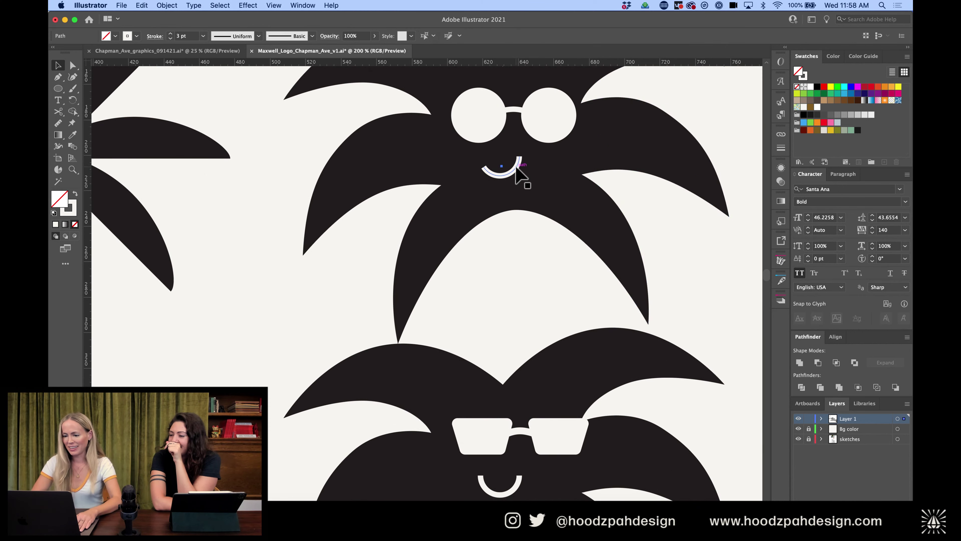
drag(524, 152, 527, 156)
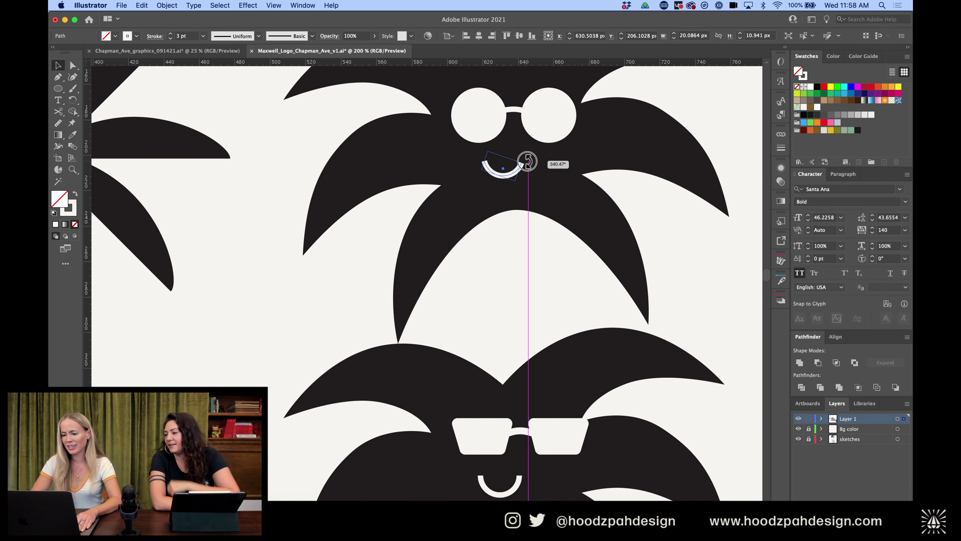
key(super+minus)
key(super+minus)
click(628, 232)
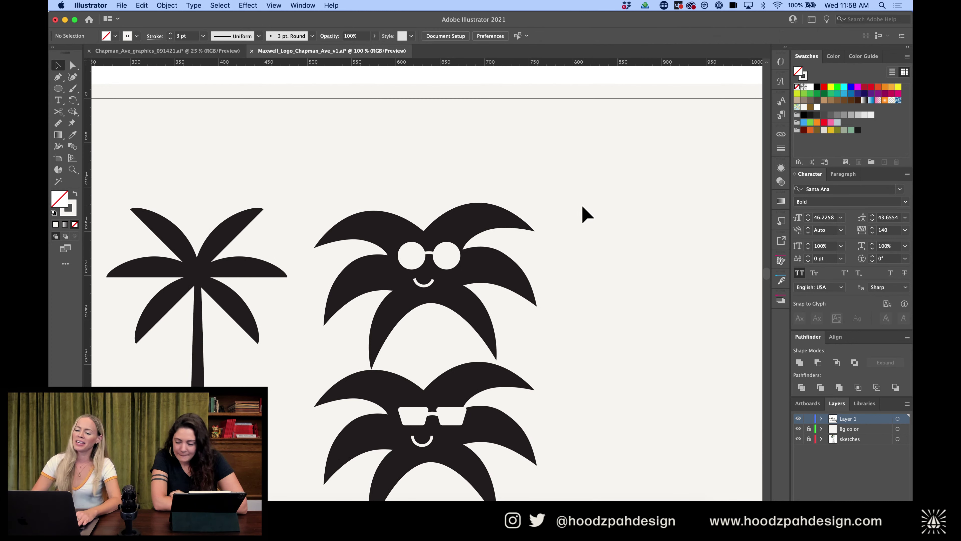
Spread the top crown's leaves by rotating its right half counterclockwise and left half clockwise, and nudge both halves up
click(499, 214)
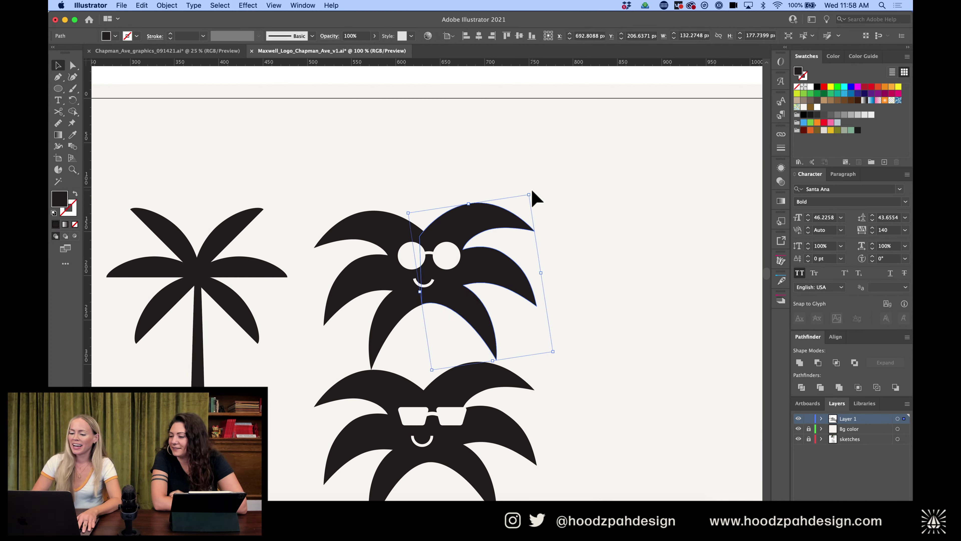
drag(534, 195, 515, 186)
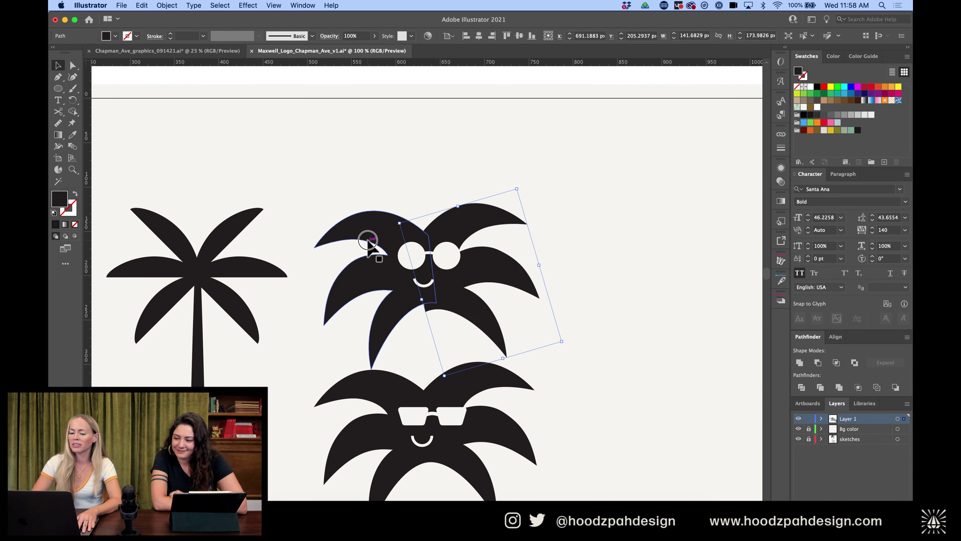
click(367, 240)
drag(440, 209, 447, 225)
click(494, 218)
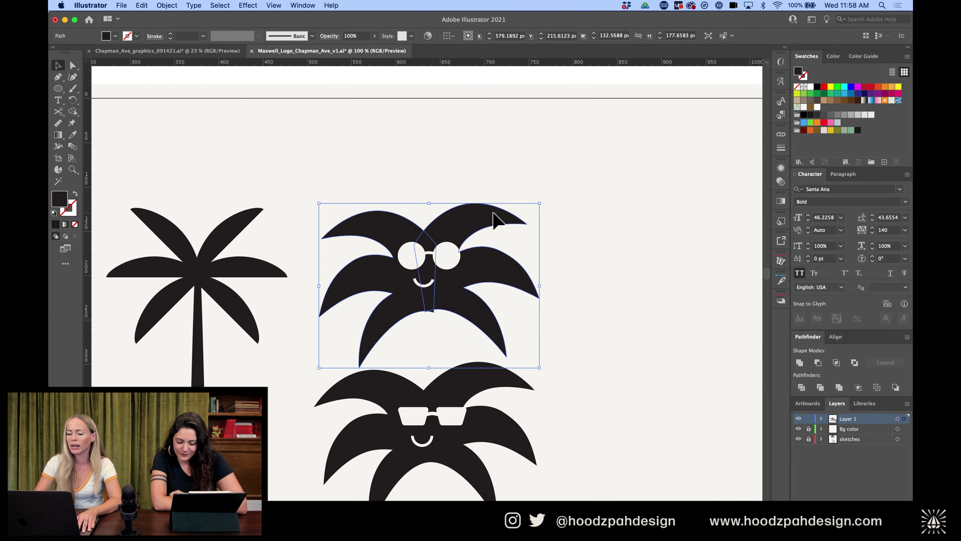
key(shift+Up)
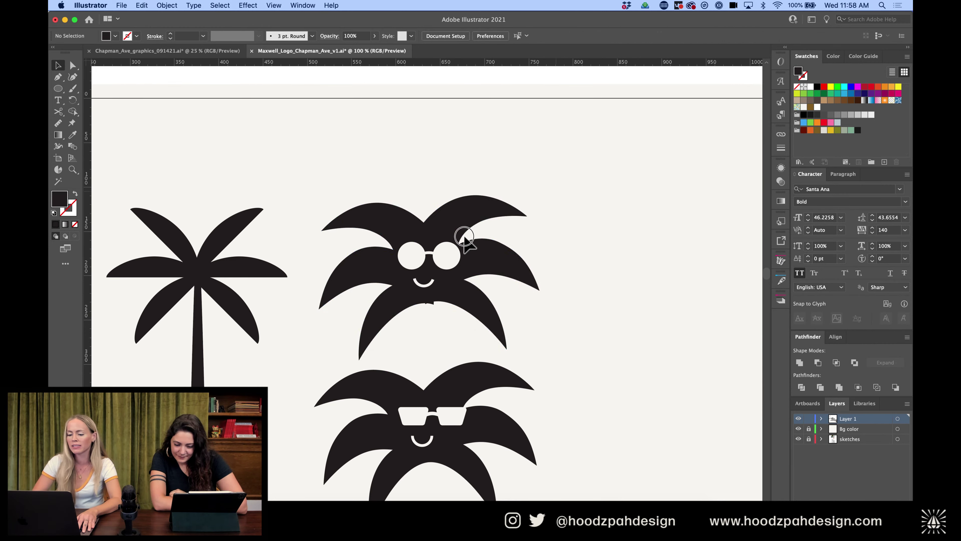
click(361, 307)
key(super+minus)
scroll(356, 301, right, 3)
scroll(357, 301, down, 2)
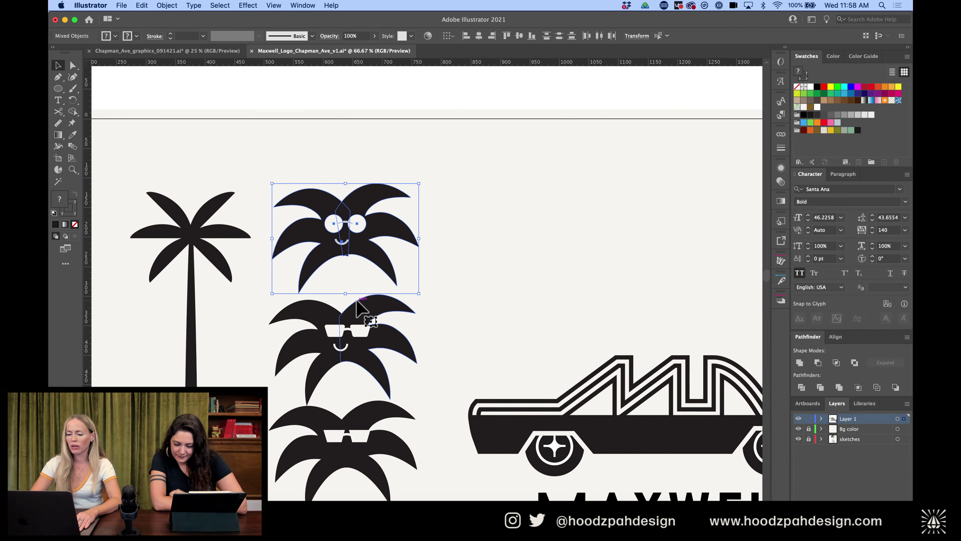
click(489, 188)
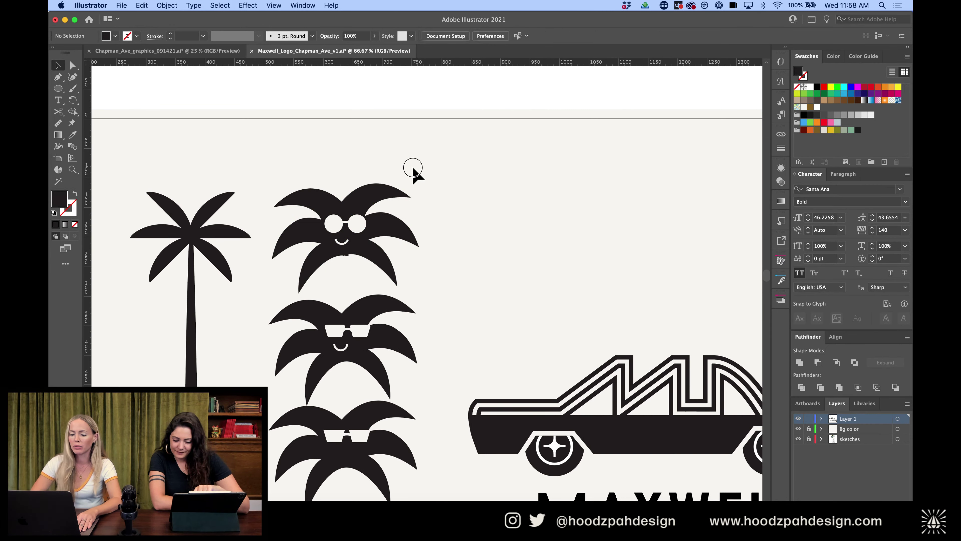
drag(413, 170, 290, 214)
click(476, 178)
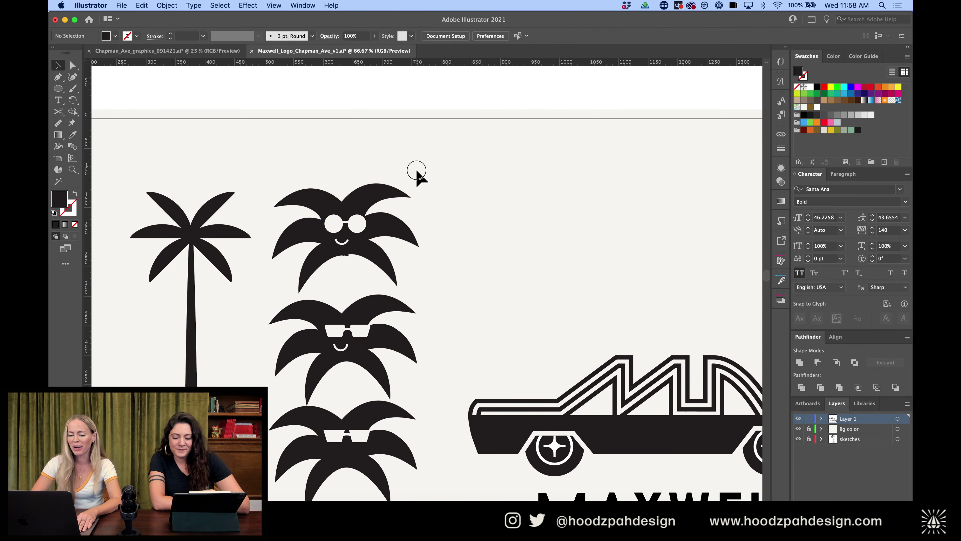
Select the whole round-glasses crown with its face and move it away from the other crowns, above the car
key(super+equal)
drag(457, 125, 275, 243)
drag(308, 207, 632, 178)
key(super+minus)
key(super+minus)
key(super+minus)
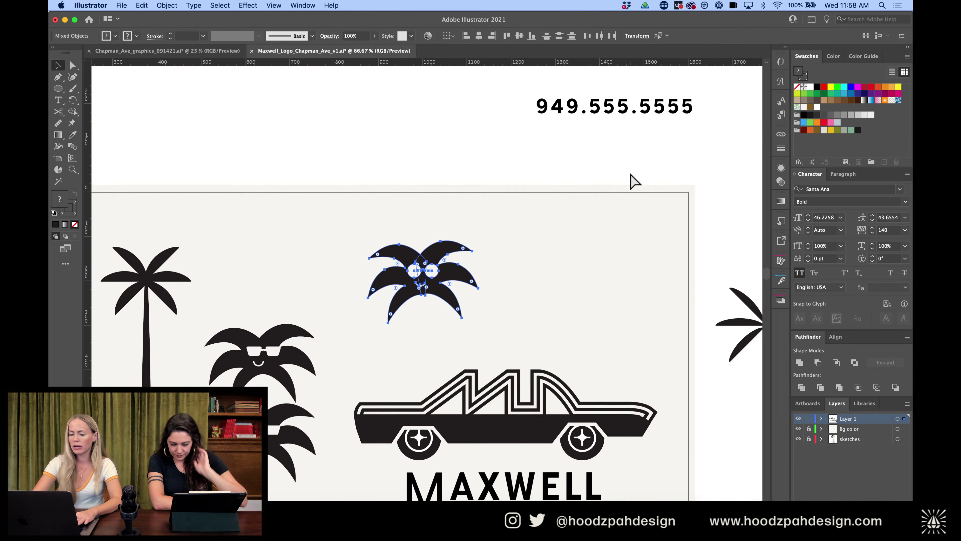
scroll(471, 135, up, 2)
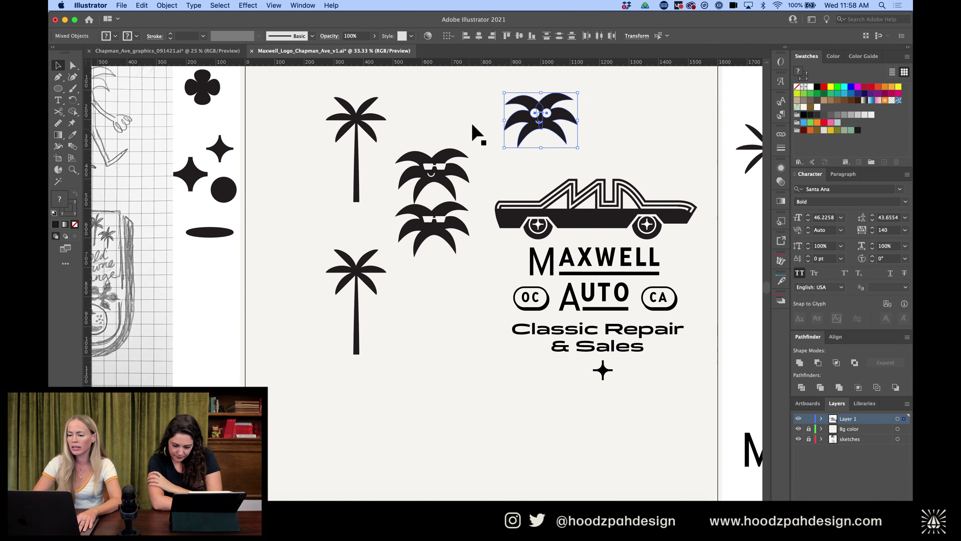
Move the two crowns with rectangular glasses off the artboard, into the empty area above it
drag(476, 113, 420, 100)
scroll(416, 227, up, 2)
scroll(416, 227, right, 2)
scroll(429, 176, up, 2)
scroll(430, 176, right, 2)
click(496, 231)
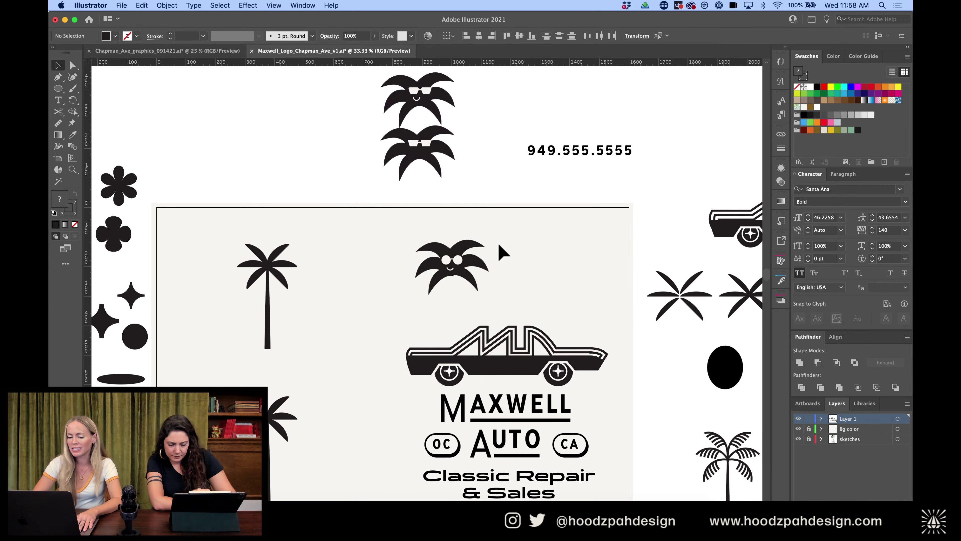
Move the round-glasses crown horizontally into the open space between the upper straight palm tree and the car
click(431, 280)
drag(471, 267, 387, 267)
key(super+equal)
key(super+equal)
scroll(526, 320, right, 5)
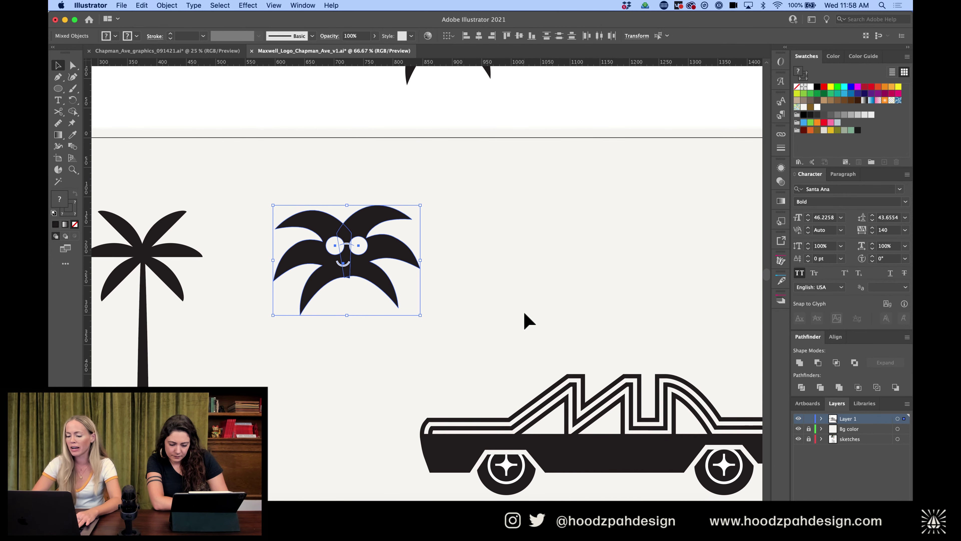
click(525, 320)
scroll(526, 320, down, 3)
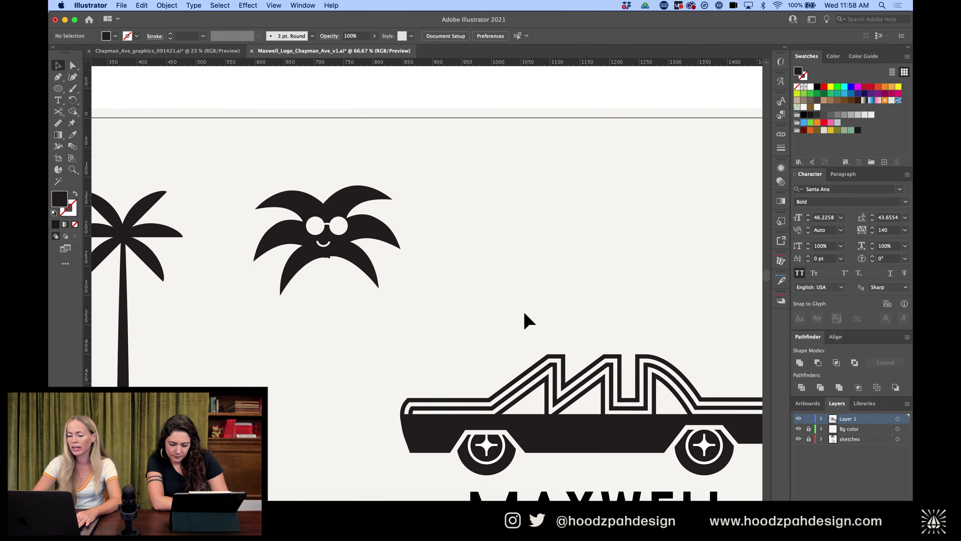
double_click(486, 445)
click(487, 446)
double_click(487, 446)
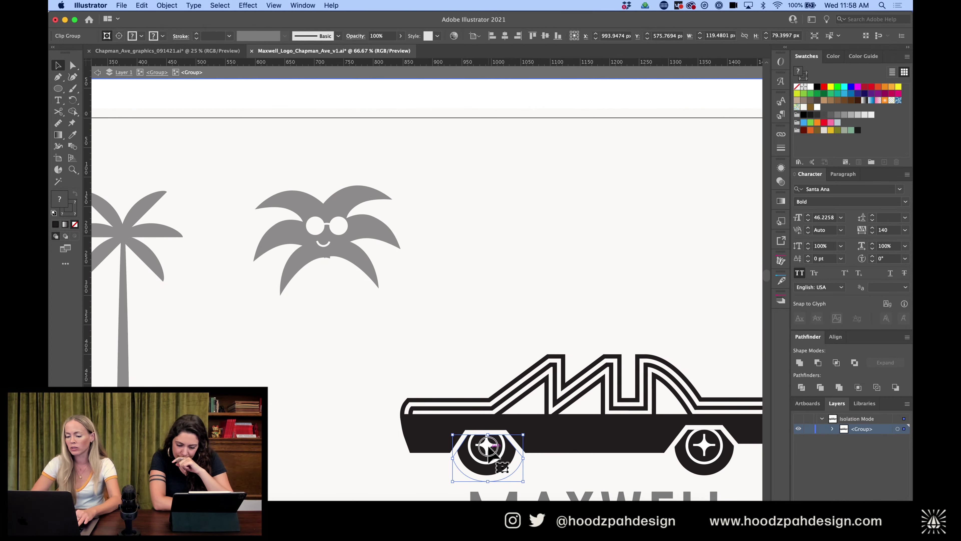
scroll(488, 449, down, 5)
scroll(488, 448, right, 1)
scroll(488, 447, down, 3)
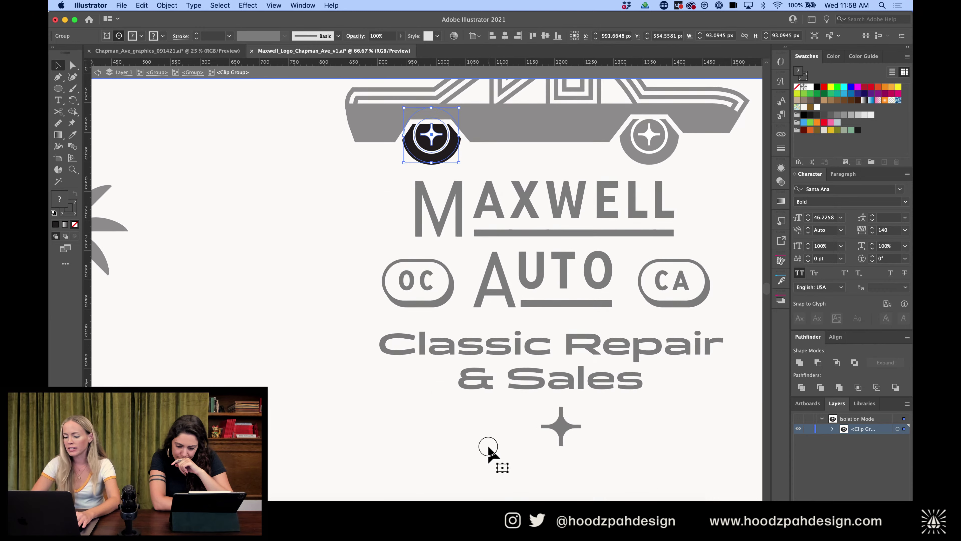
double_click(490, 447)
Copy the four-pointed star below "Classic Repair & Sales" from inside the logo group and paste it outside the group
click(555, 428)
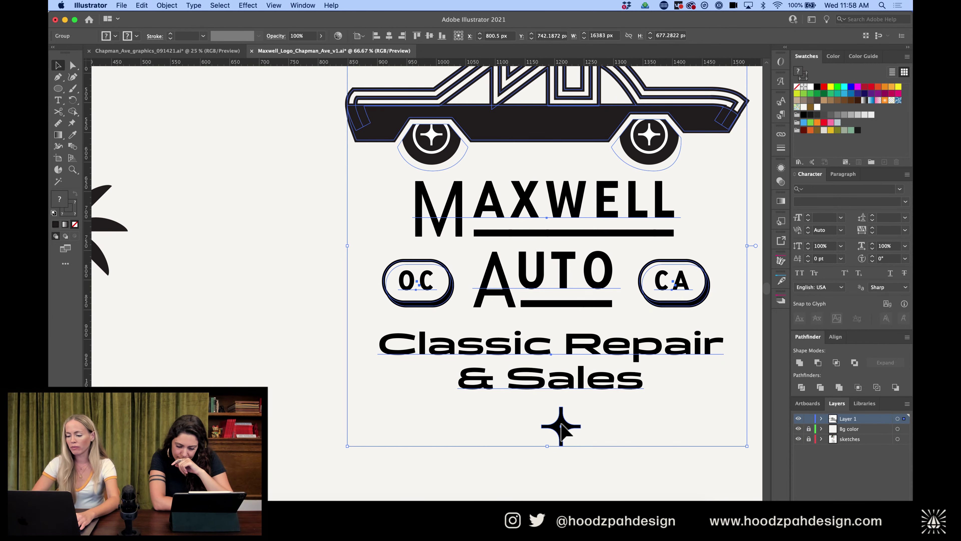
double_click(561, 431)
click(562, 430)
scroll(463, 352, up, 5)
scroll(463, 352, left, 3)
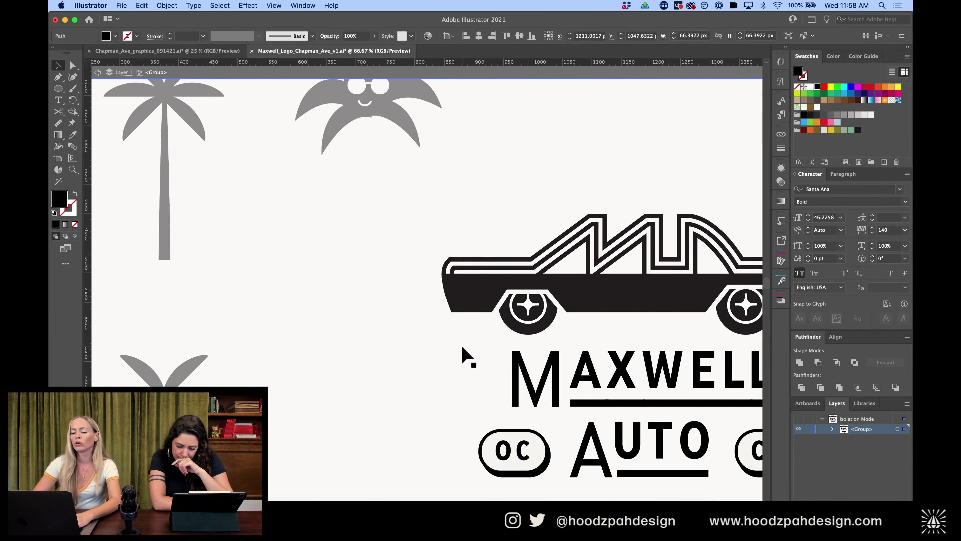
key(Escape)
scroll(508, 189, up, 3)
key(super+v)
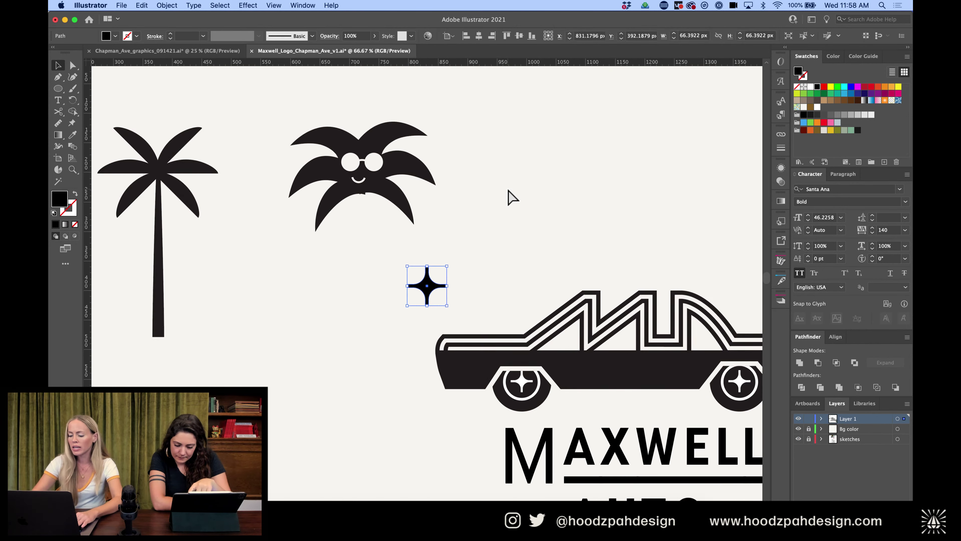
Place the pasted star beside the upper right leaf of the round-glasses crown
key(super+equal)
scroll(513, 197, up, 4)
drag(430, 362, 351, 284)
drag(409, 229, 472, 145)
click(530, 146)
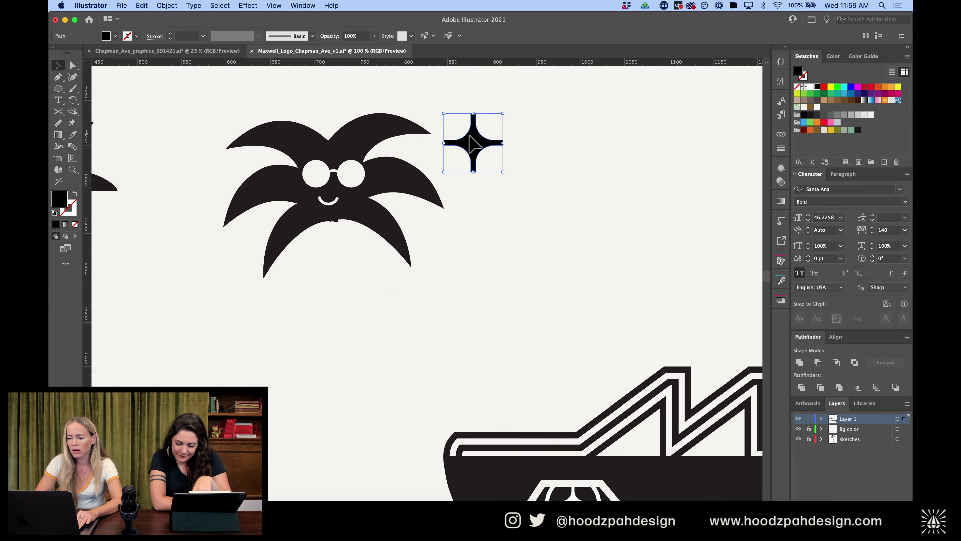
Draw a bent trunk path about 169 by 436 px from the crown's base with the Pen tool, ending in a small foot
key(p)
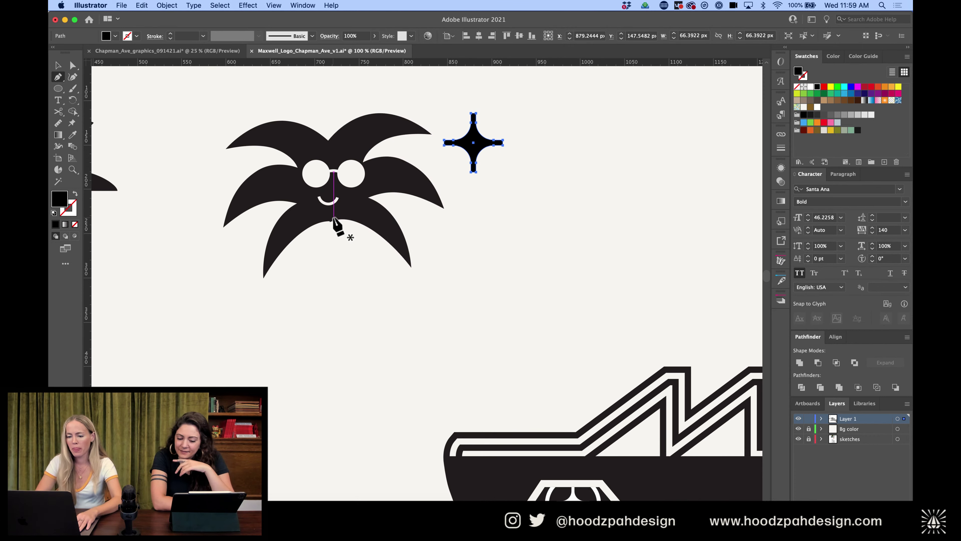
click(334, 217)
drag(365, 381, 371, 466)
scroll(373, 473, down, 5)
scroll(373, 473, left, 2)
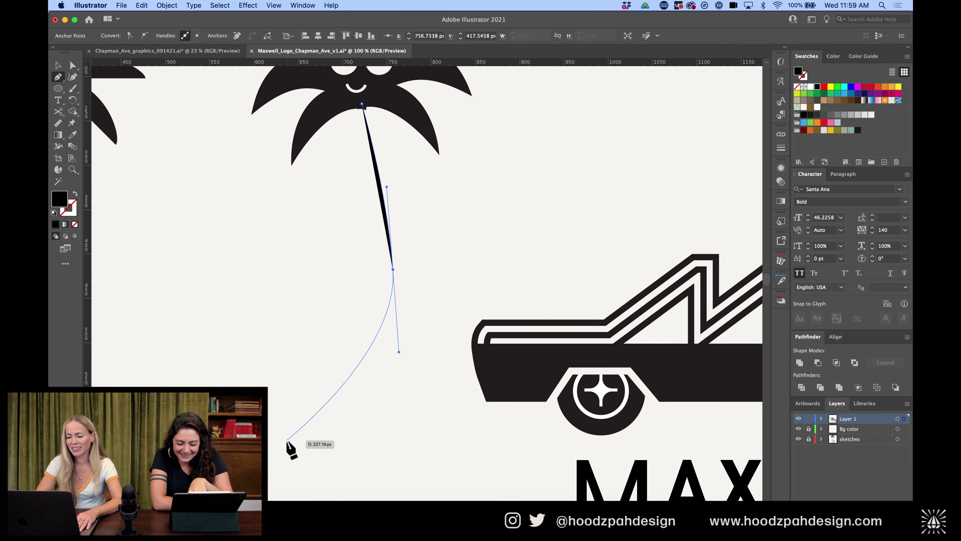
click(249, 456)
scroll(265, 454, down, 3)
scroll(265, 455, right, 1)
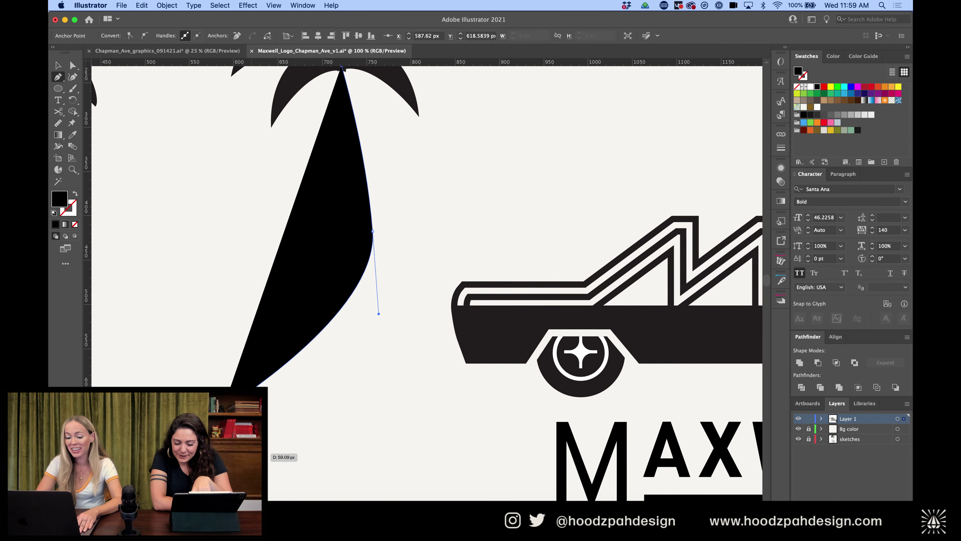
click(251, 452)
click(274, 452)
key(v)
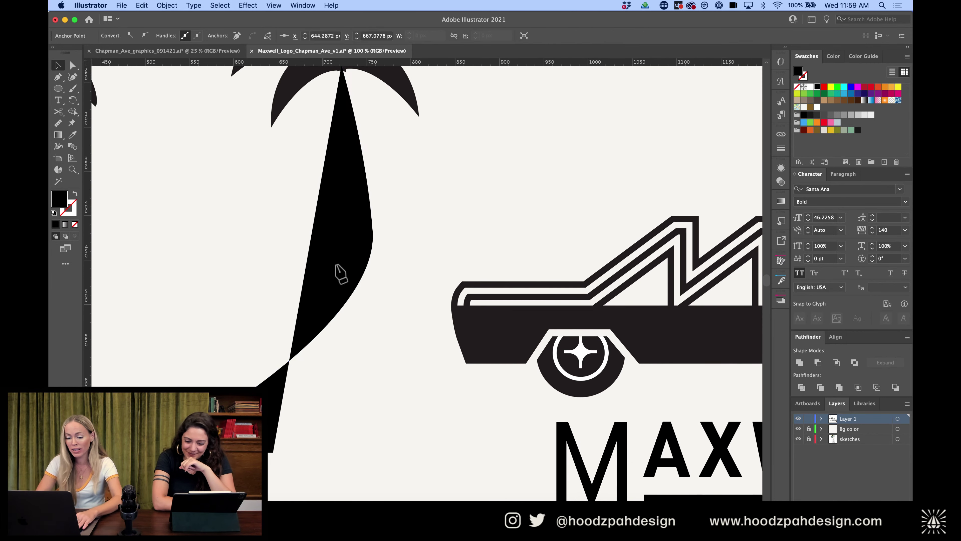
Swap the trunk path's fill for a stroke and sample the straight palm trunk's appearance onto it with the Eyedropper
click(337, 267)
key(super+minus)
key(super+minus)
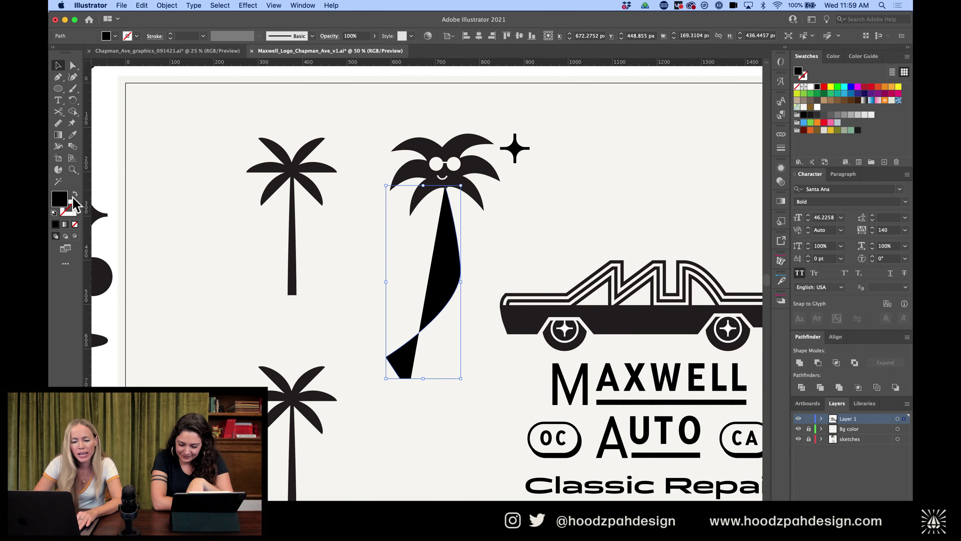
click(75, 193)
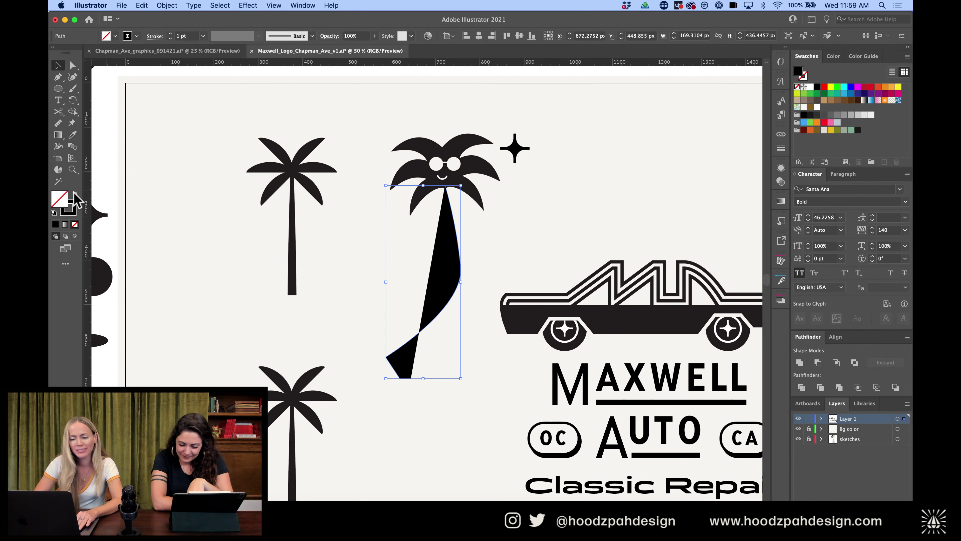
key(i)
click(294, 246)
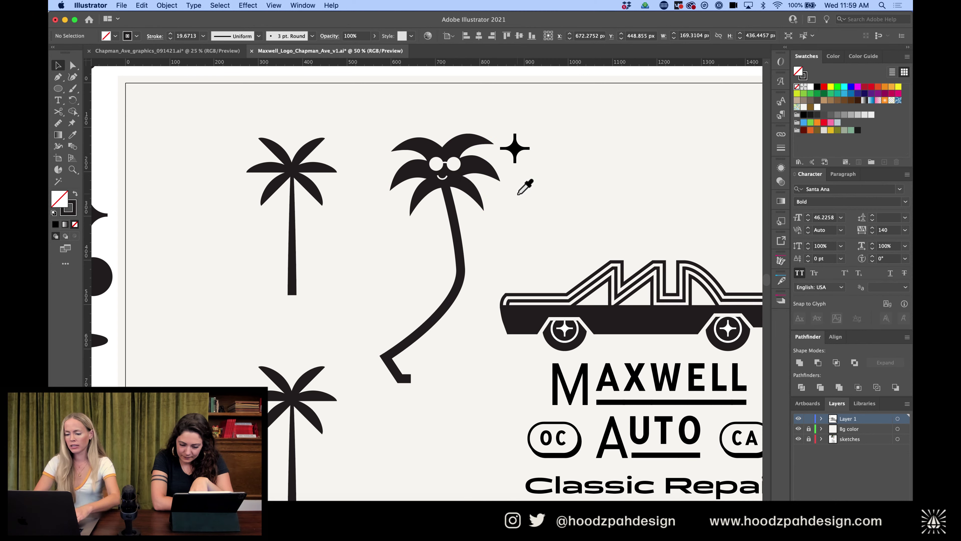
key(v)
click(499, 272)
Cut the trunk path just above its lower bend with the Scissors tool and set the foot piece's stroke to 40 pt
key(c)
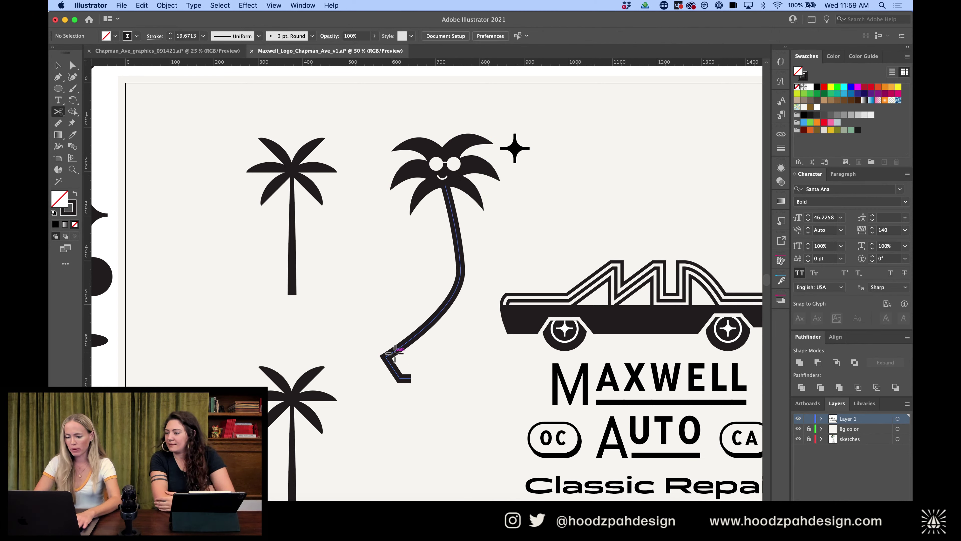
click(407, 342)
key(v)
click(425, 373)
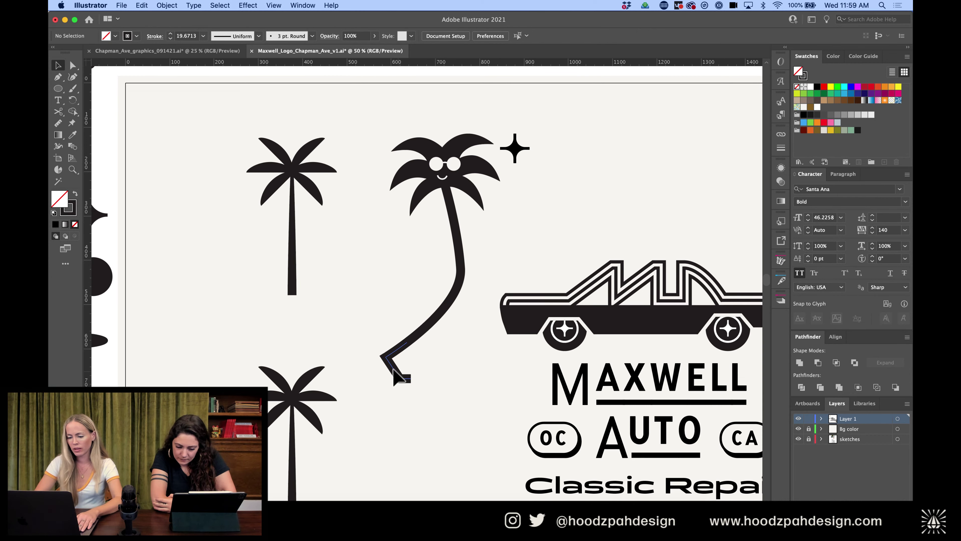
click(390, 365)
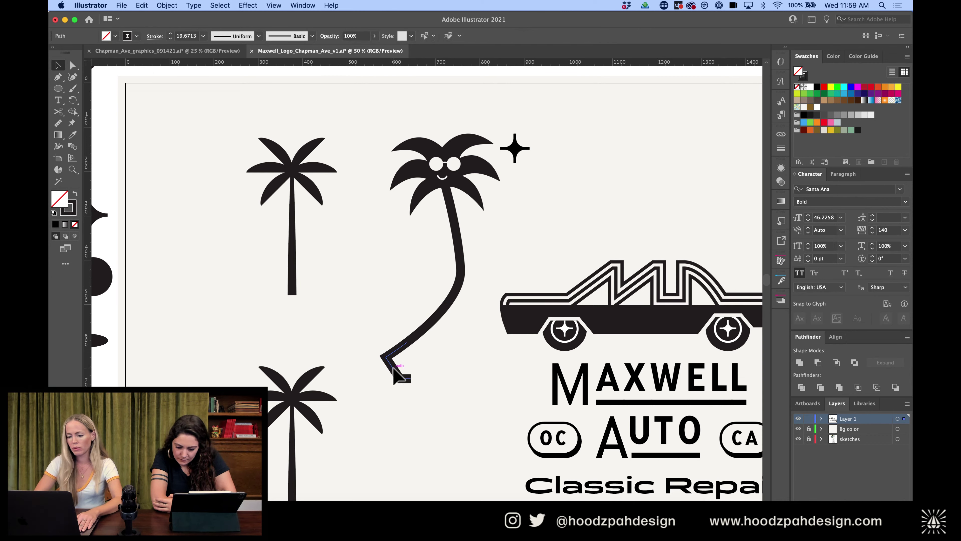
click(170, 33)
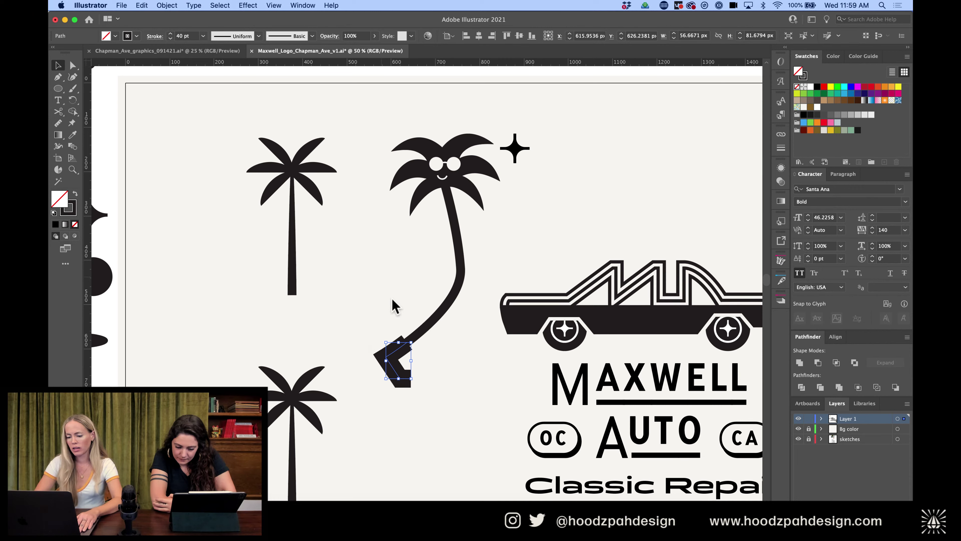
Extend the foot's toe end about 19 px to the right and round the corner leading into the toe
key(a)
click(411, 379)
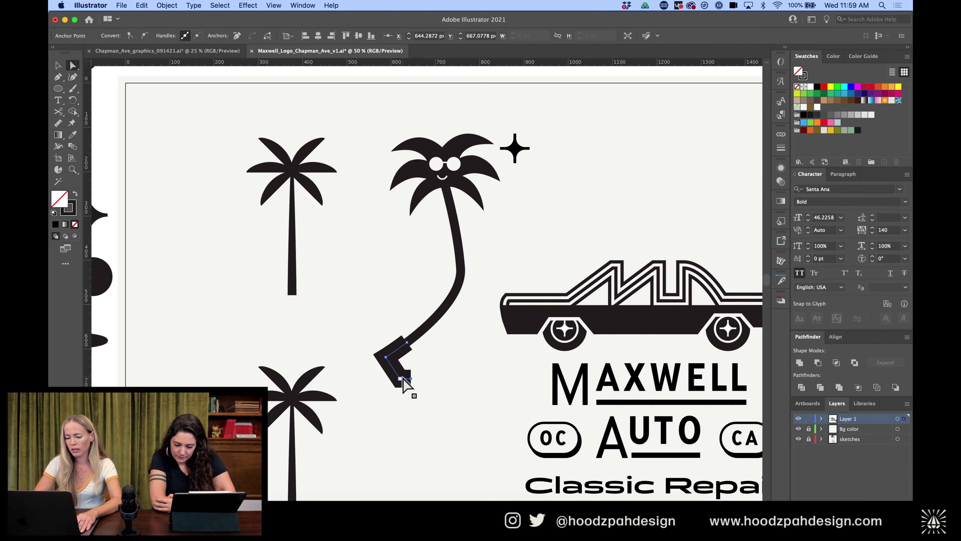
drag(408, 374, 419, 379)
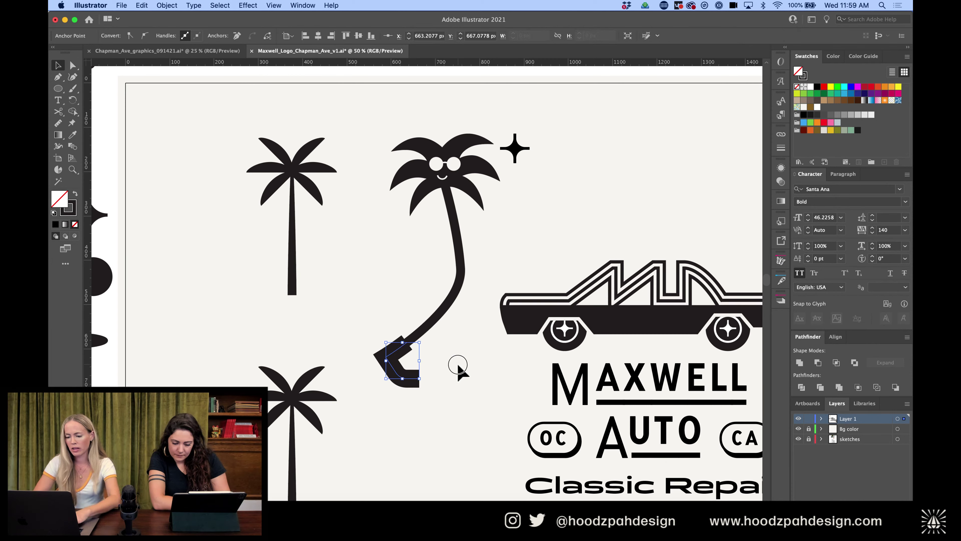
click(419, 378)
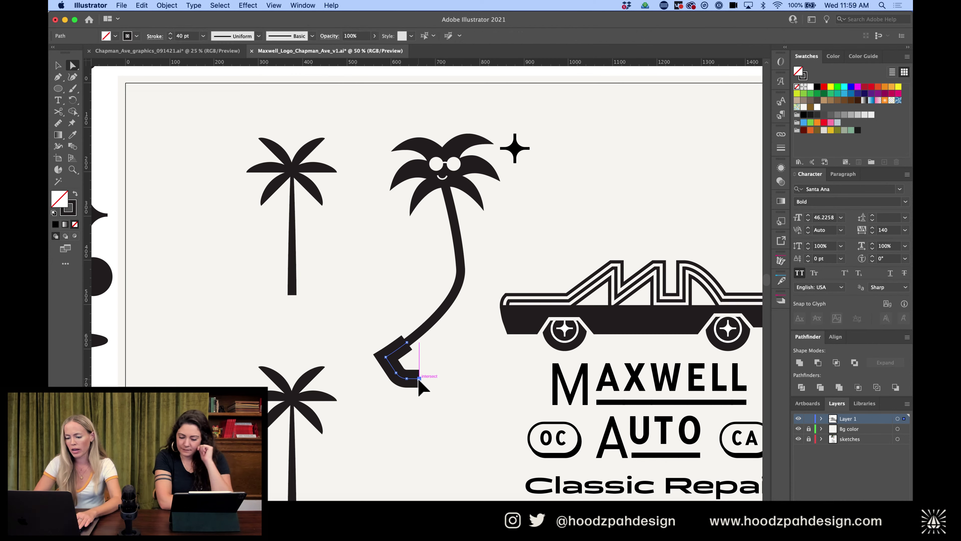
Give the foot path's stroke a round cap and deselect it
click(782, 148)
click(706, 158)
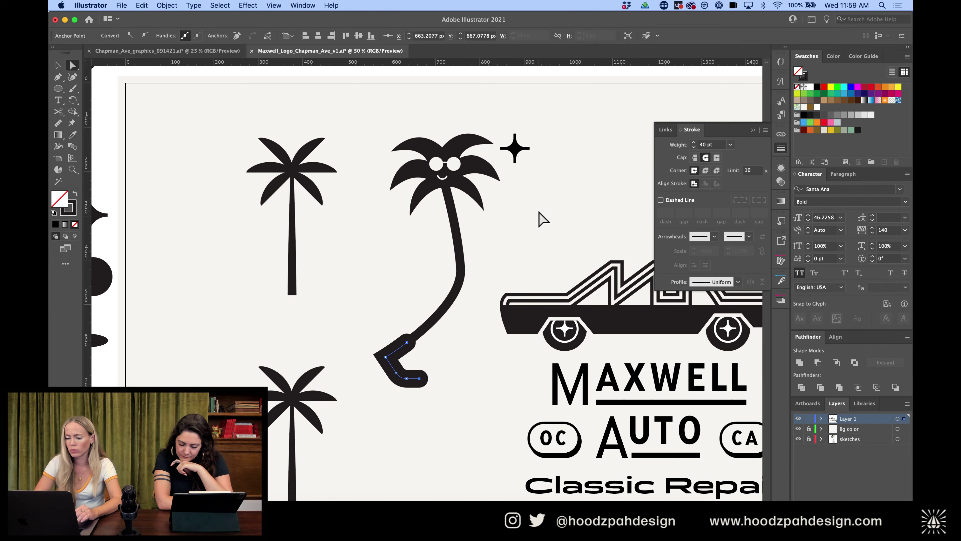
click(540, 213)
scroll(542, 218, right, 3)
scroll(542, 219, up, 1)
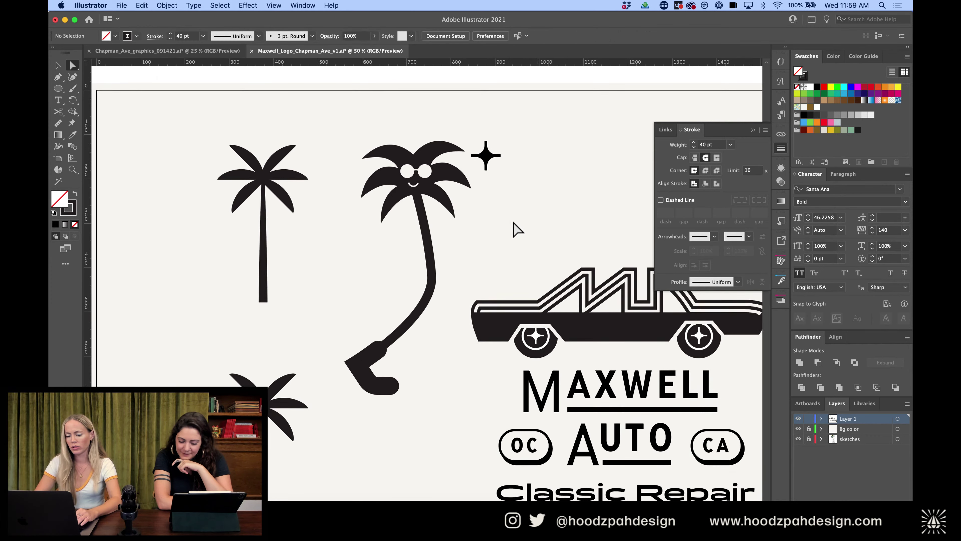
key(v)
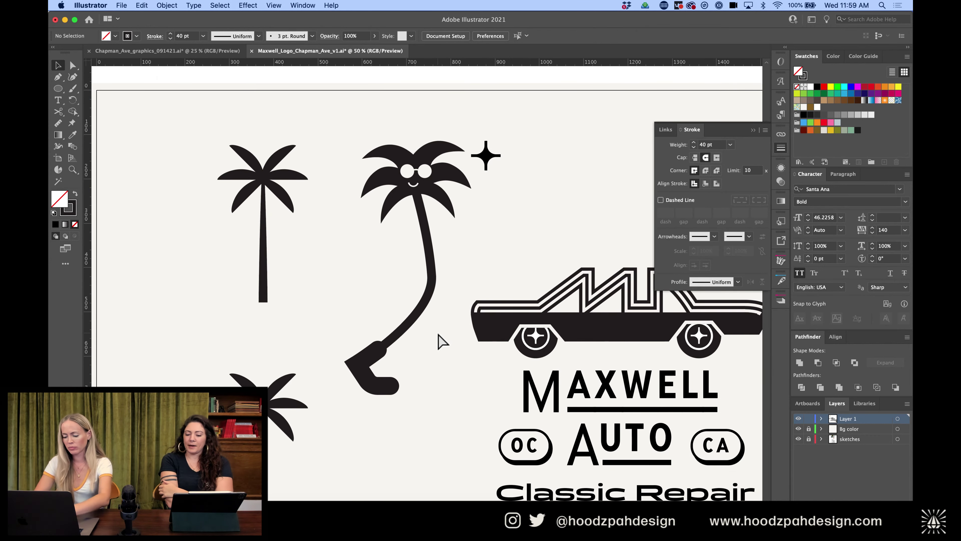
Draw a second leg path about 196 by 232 px from the trunk's bend with the Pen tool, ending in an upturned foot
key(p)
click(431, 280)
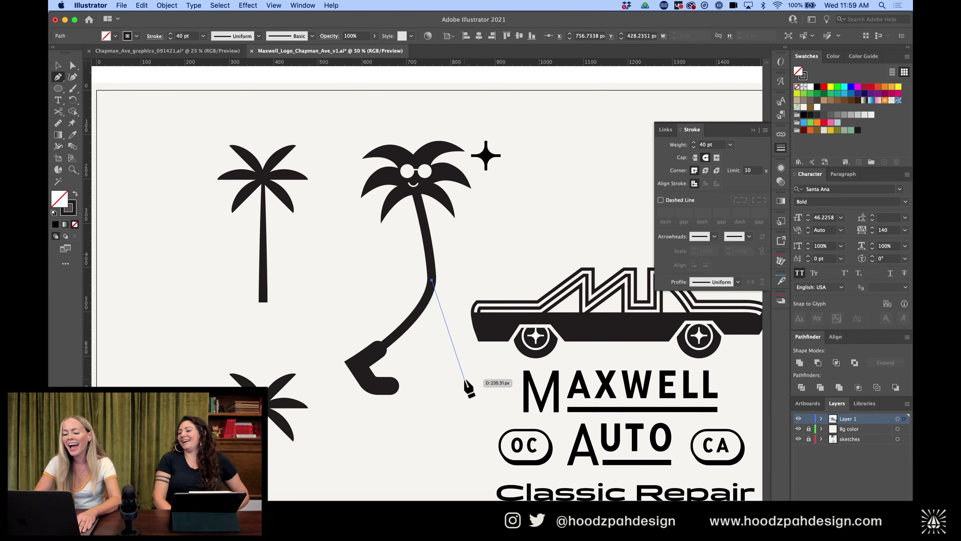
click(490, 382)
click(519, 365)
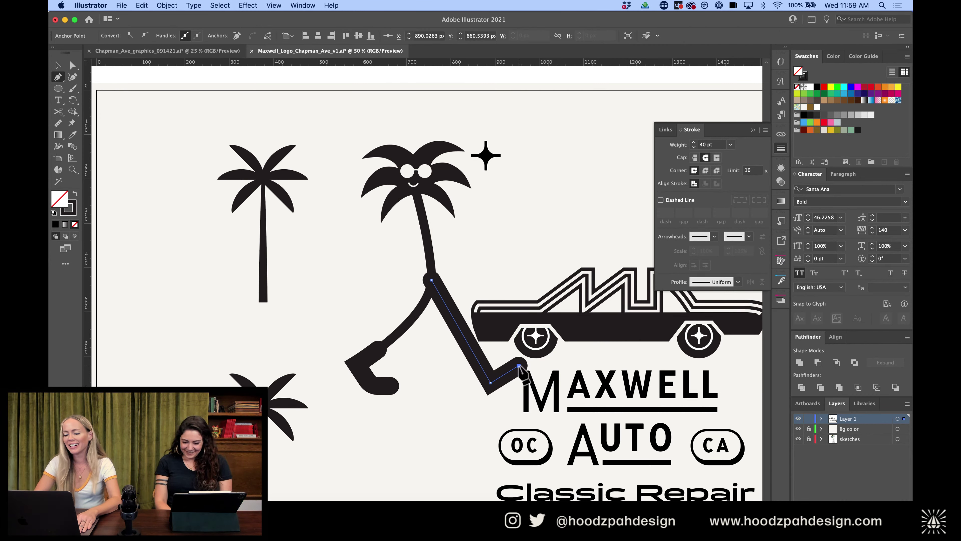
Select the whole walking palm character and move it about 110 px to the left, away from the car
key(v)
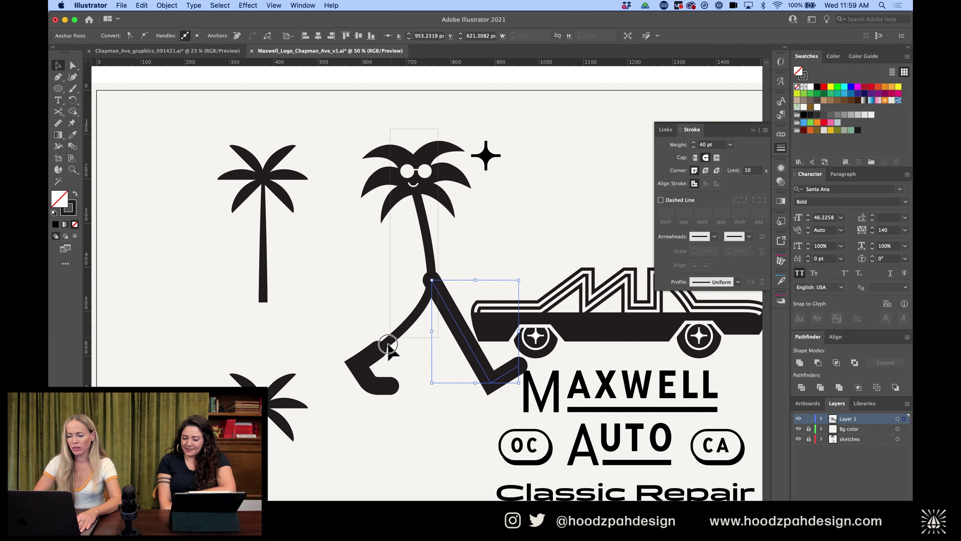
shift+click(364, 386)
key(shift+Left)
key(shift+Left)
key(shift+Left)
key(shift+Left)
key(shift+Left)
key(shift+Left)
key(shift+Left)
key(shift+Left)
key(shift+Left)
key(shift+Left)
key(shift+Left)
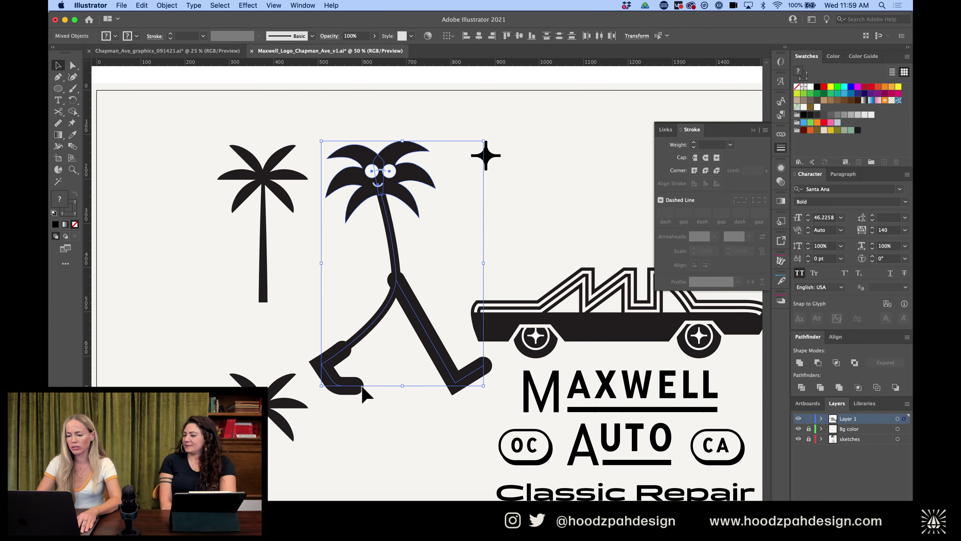
Select the straight upper palm tree and move it about 140 px to the left to give the character room
drag(287, 100, 228, 290)
key(shift+Left)
key(shift+Left)
key(shift+Left)
key(shift+Left)
key(shift+Left)
key(shift+Left)
key(shift+Left)
key(shift+Left)
key(shift+Left)
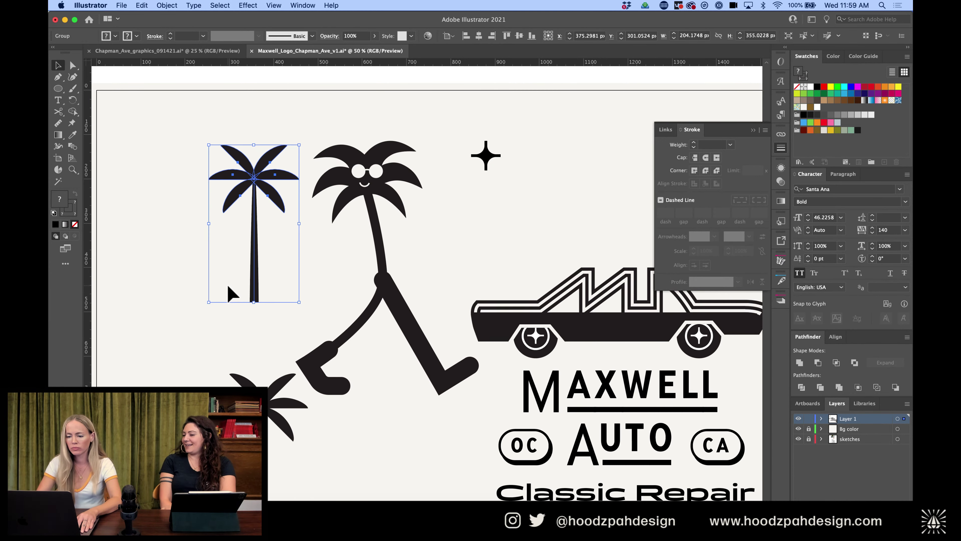
key(shift+Left)
key(shift+Left)
key(shift+Left)
key(shift+Left)
key(shift+Left)
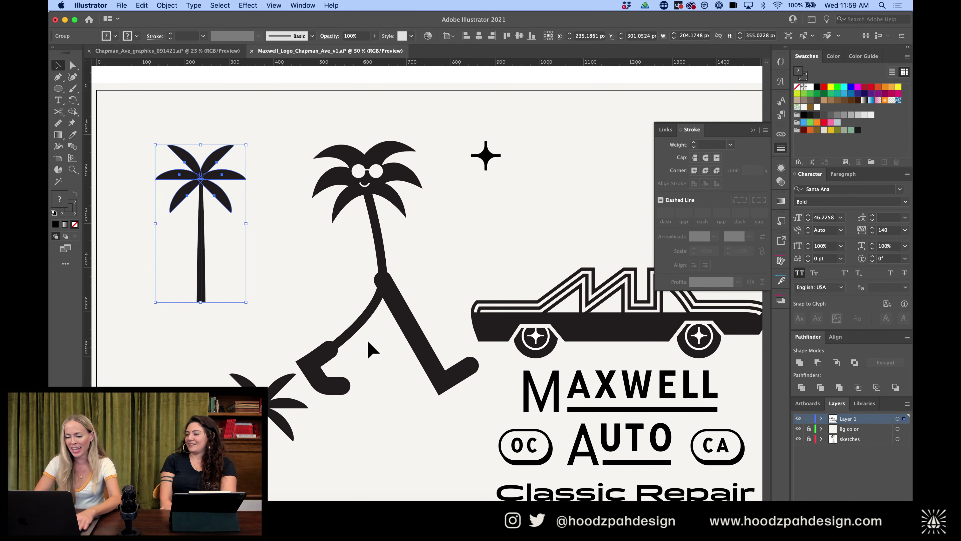
Cut the second leg's path just above the ankle with the Scissors tool
click(417, 347)
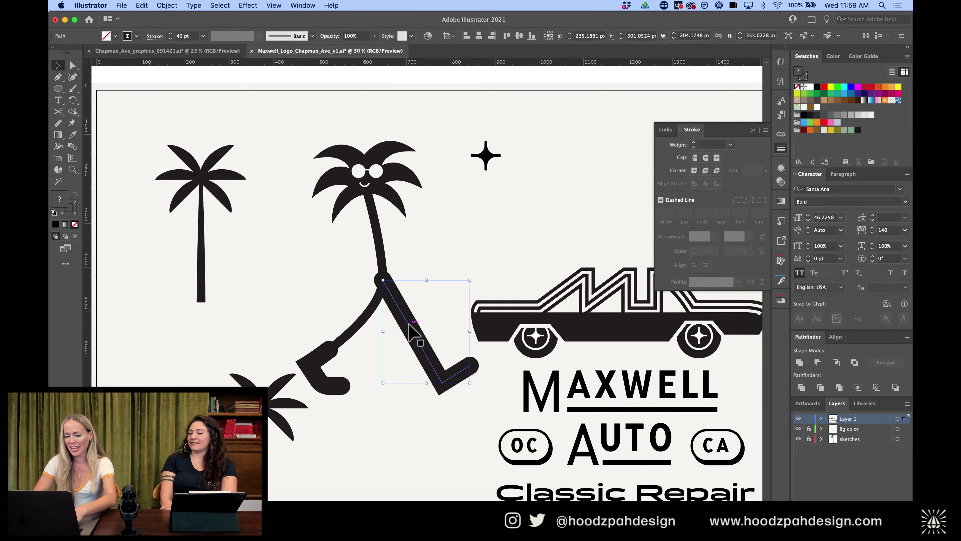
click(418, 348)
key(a)
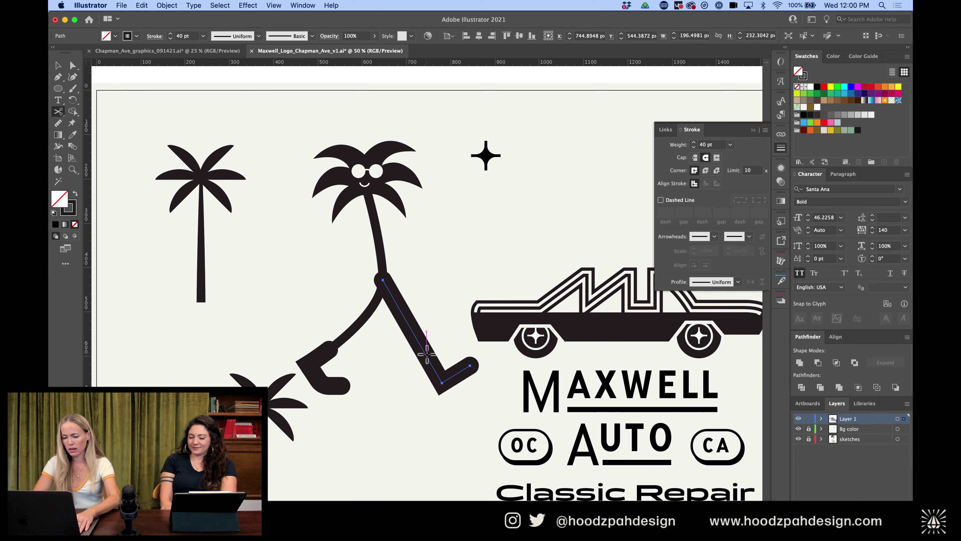
click(416, 337)
Sample the trunk's thin stroke onto the second leg's upper piece with the Eyedropper
click(415, 340)
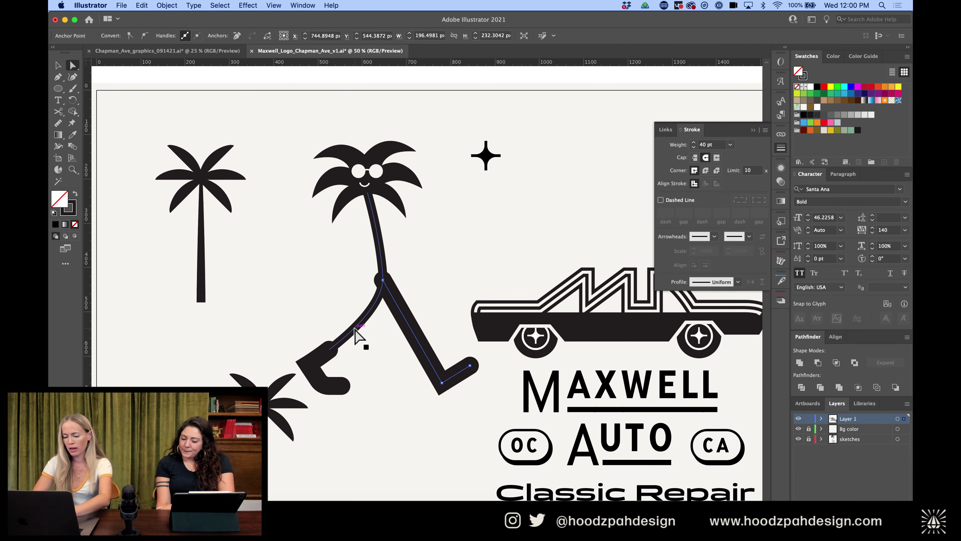
key(i)
click(473, 307)
key(v)
click(443, 316)
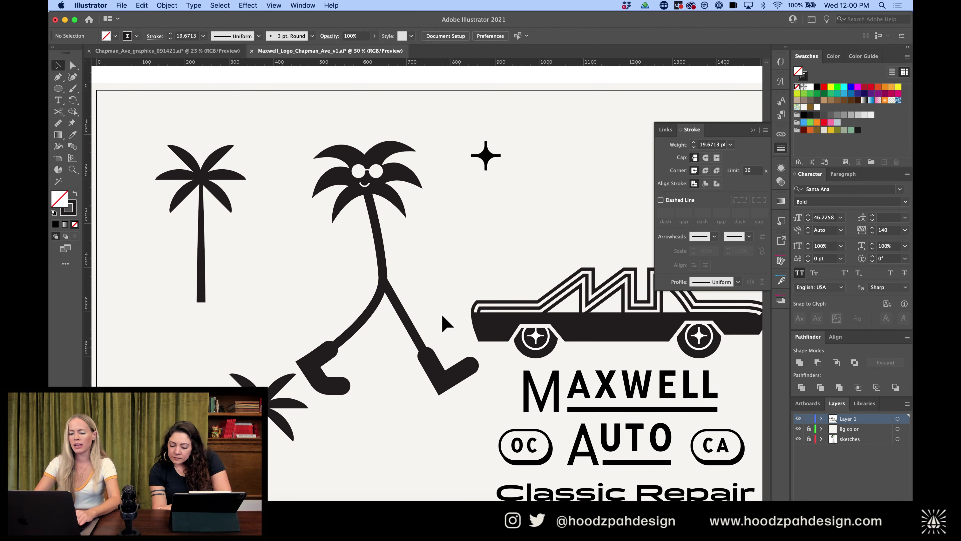
Move the lower straight palm tree to the left, clear of the character's rear foot
scroll(443, 316, down, 1)
drag(354, 381, 282, 380)
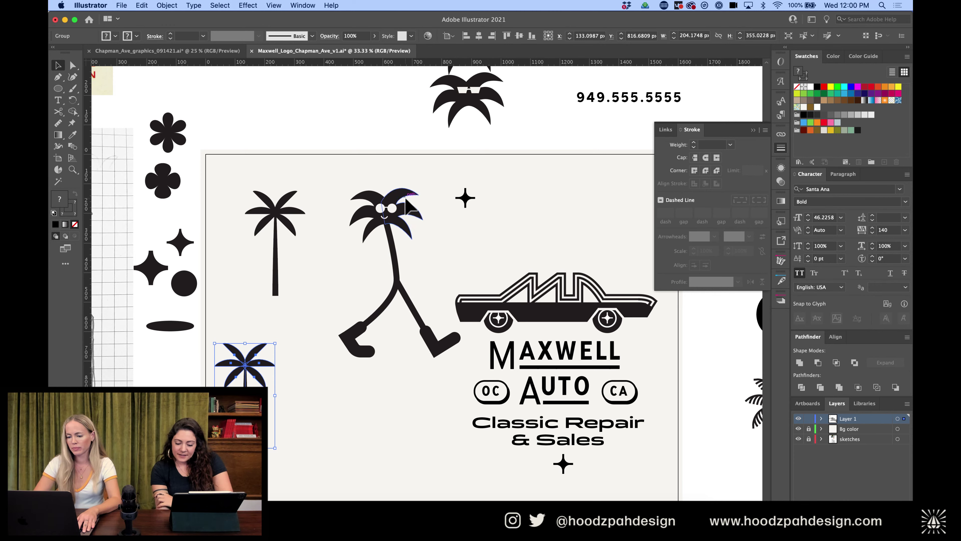
Place a sparkle copy about 23 px wide in the character's right lens and sample the crown's black fill onto it
key(super+equal)
scroll(410, 198, down, 5)
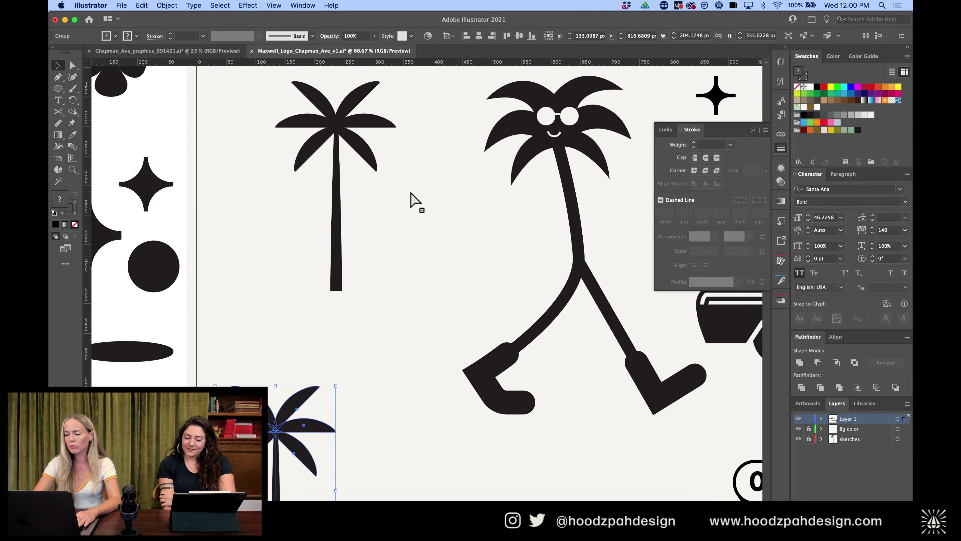
scroll(654, 146, up, 8)
drag(575, 299, 407, 300)
key(super+equal)
key(super+equal)
key(i)
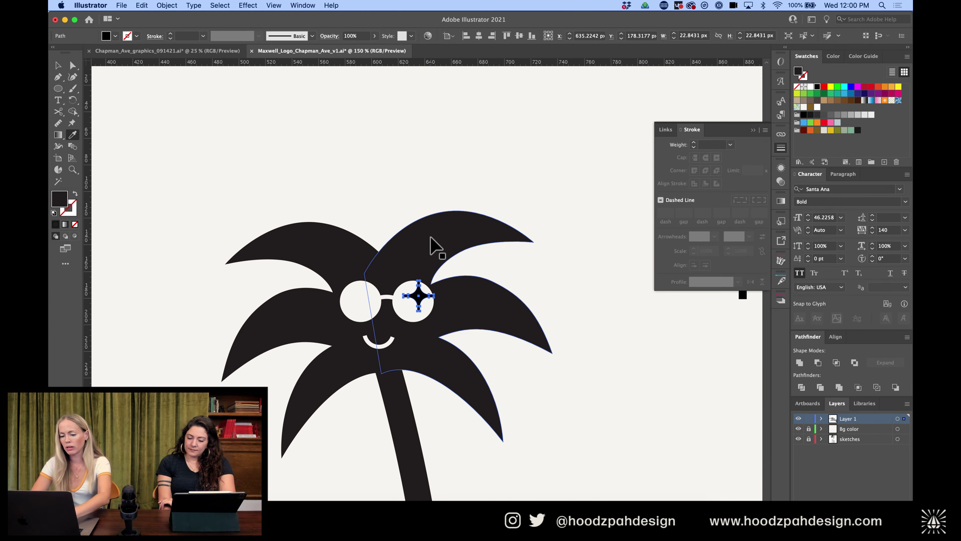
Center the sparkle in the right sunglasses lens and duplicate it into the left lens
key(super+minus)
key(super+minus)
key(super+minus)
key(super+shift+a)
key(v)
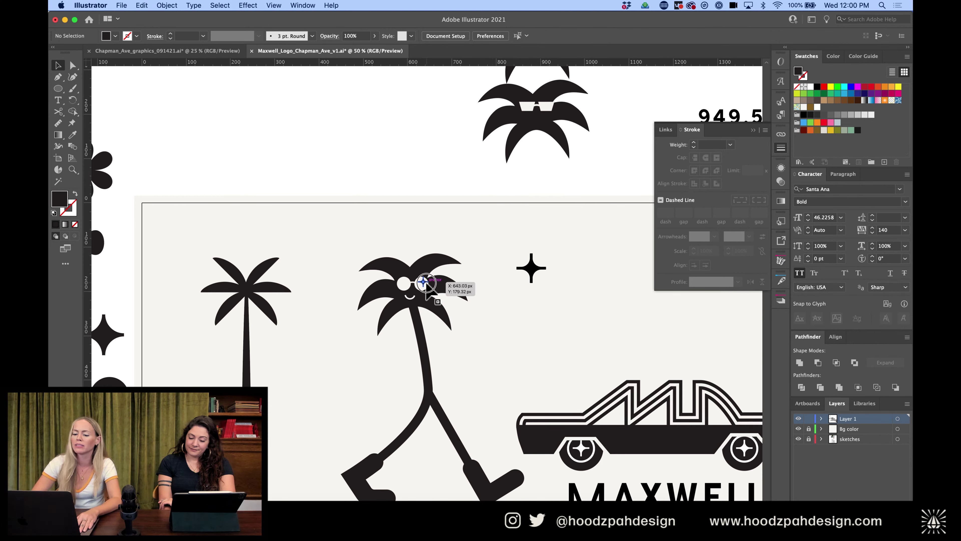
drag(428, 280, 426, 284)
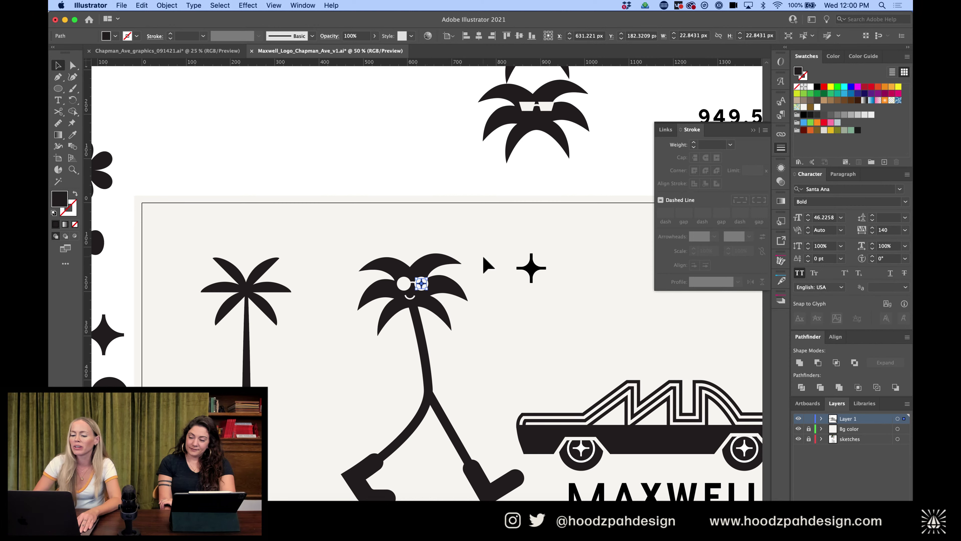
click(487, 265)
drag(426, 285, 407, 289)
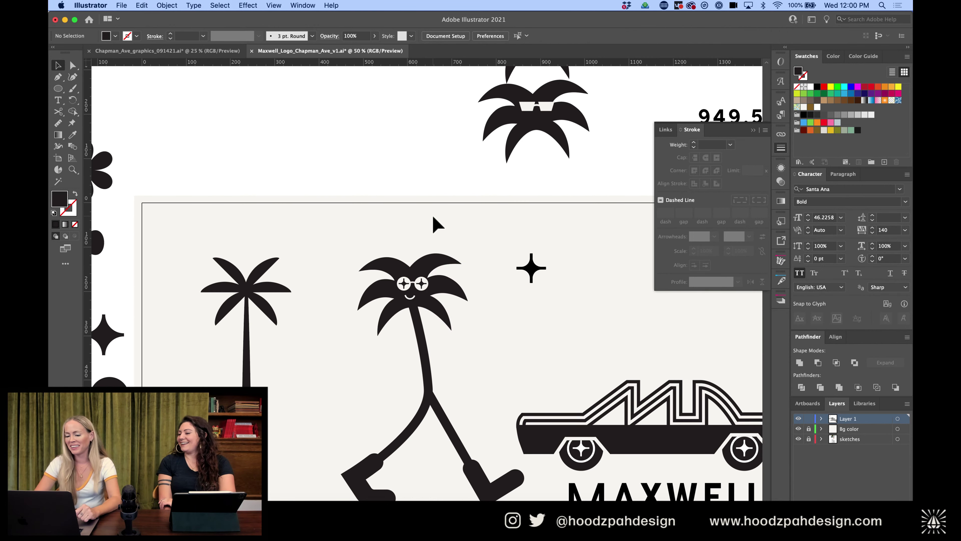
Draw a curved arm about 191 by 144 px from the upper trunk with the Pen tool and sample the leg's stroke onto it
scroll(437, 225, down, 5)
scroll(437, 225, right, 2)
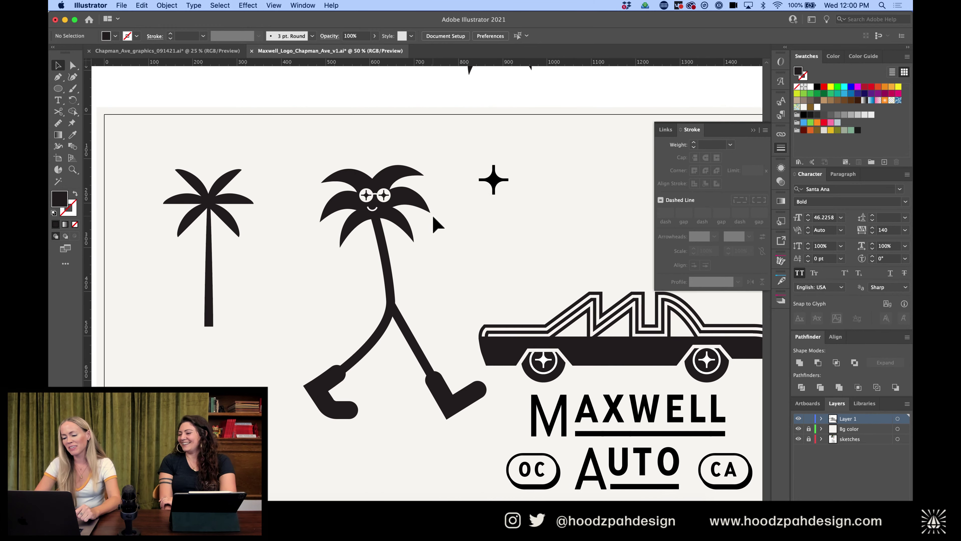
scroll(432, 215, up, 1)
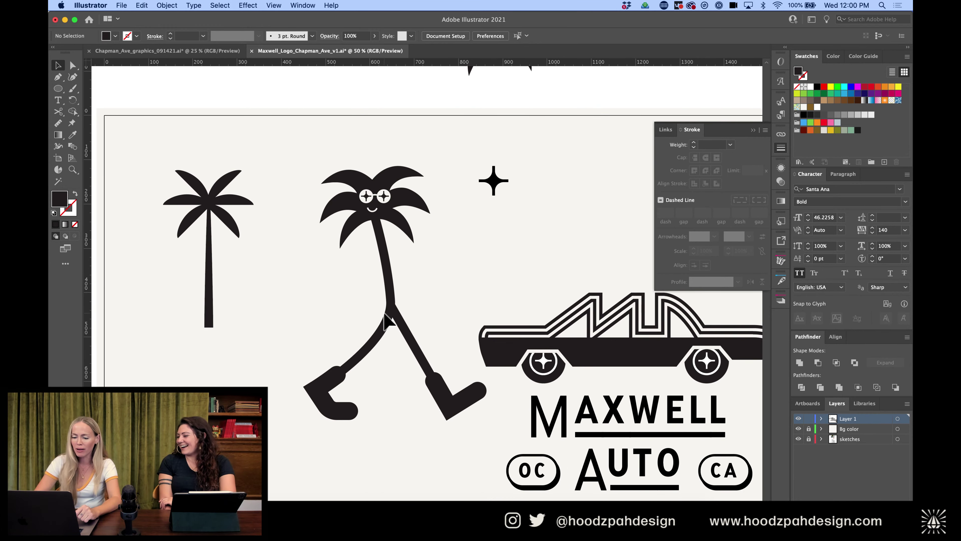
key(p)
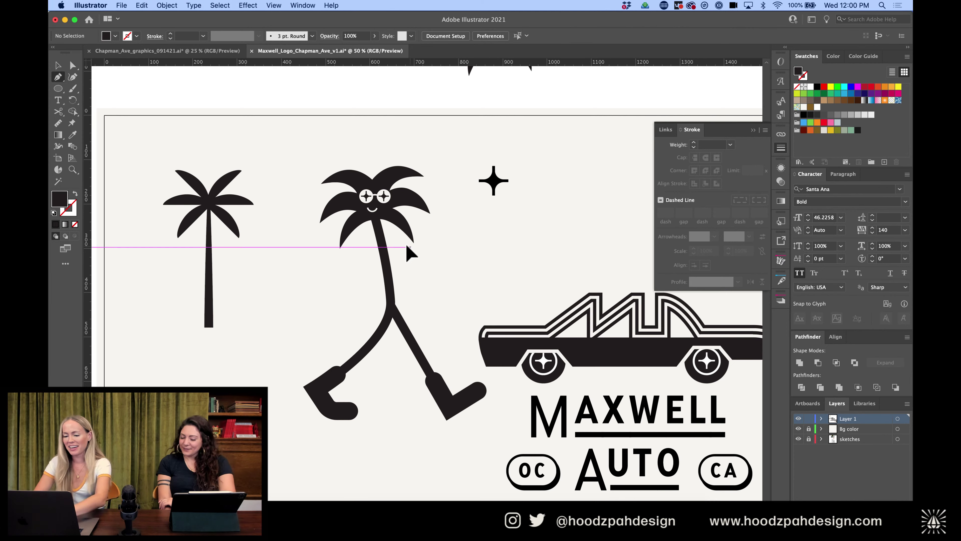
click(377, 232)
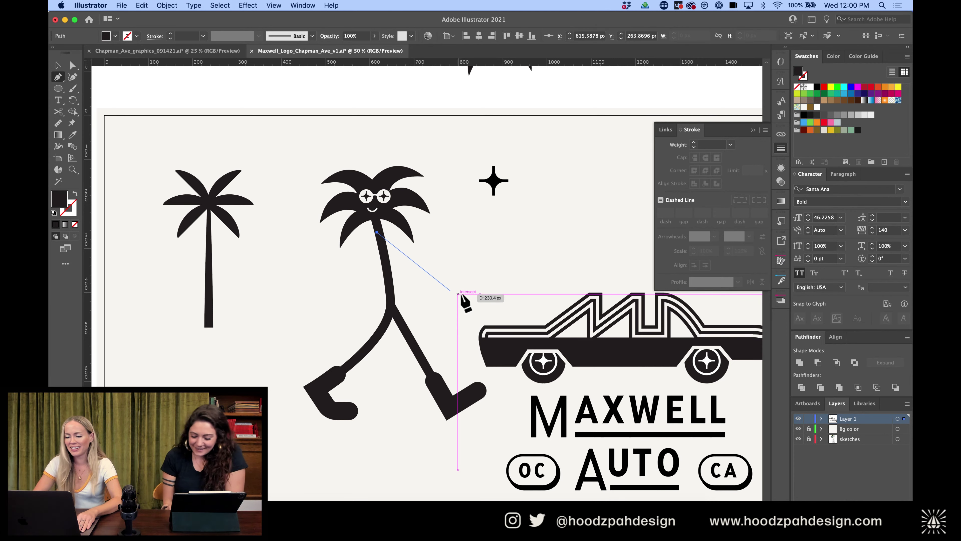
drag(461, 293, 515, 280)
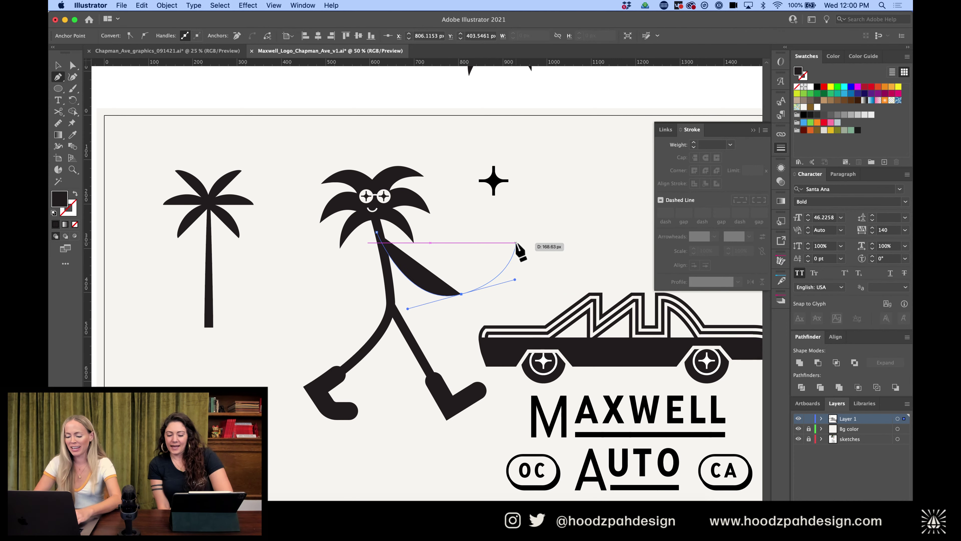
key(i)
click(405, 325)
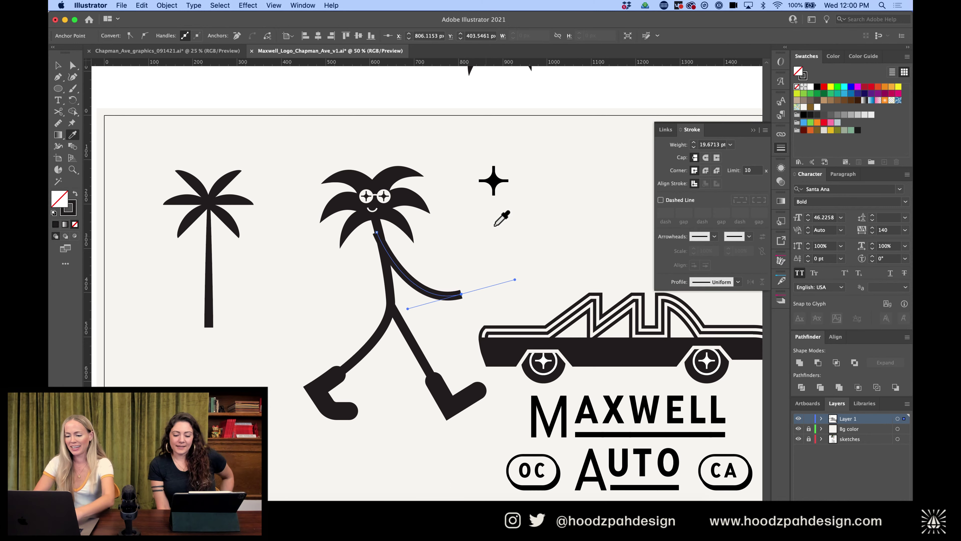
key(v)
click(479, 244)
Shift the arm about 4 px to the right and convert its shoulder anchor into a smooth point aligned with the trunk
key(super+equal)
key(super+equal)
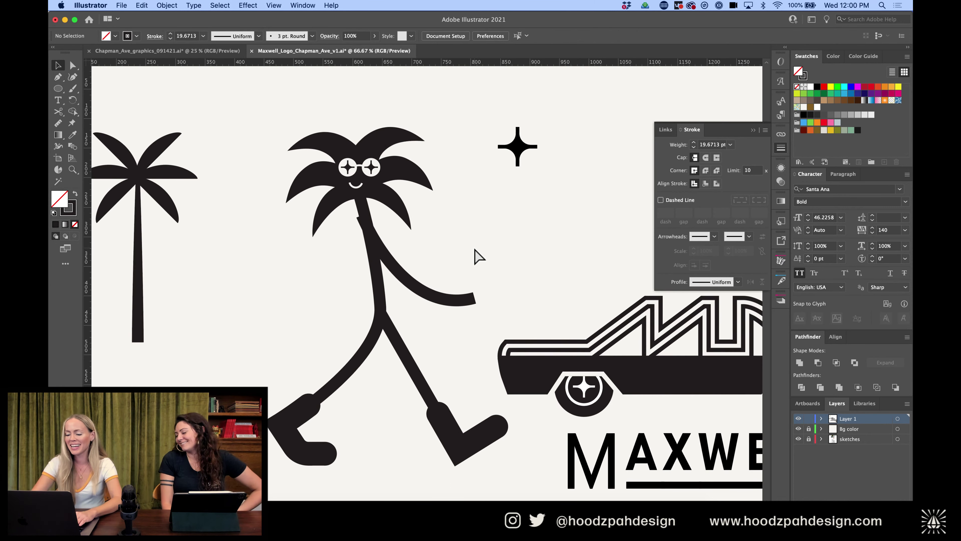
drag(392, 287, 401, 279)
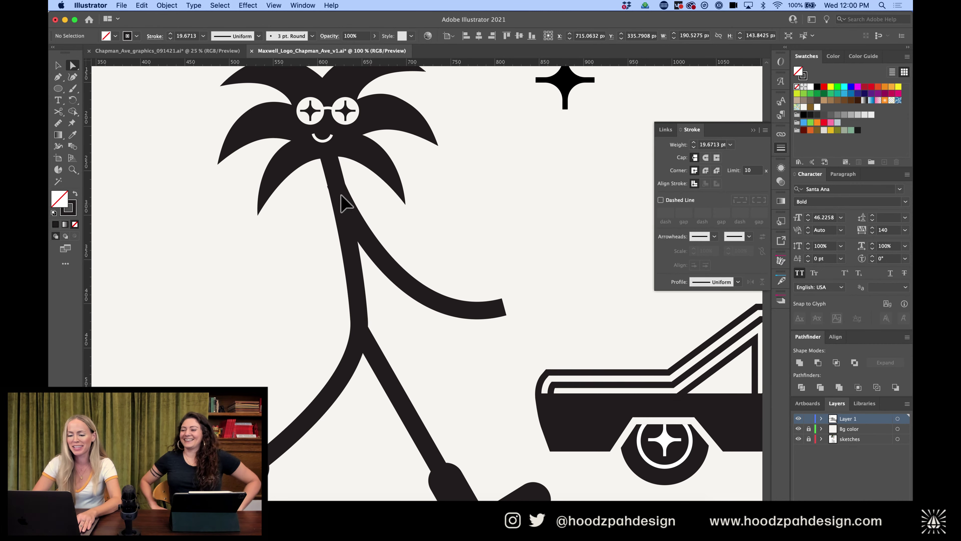
key(super+shift+a)
key(a)
key(shift+c)
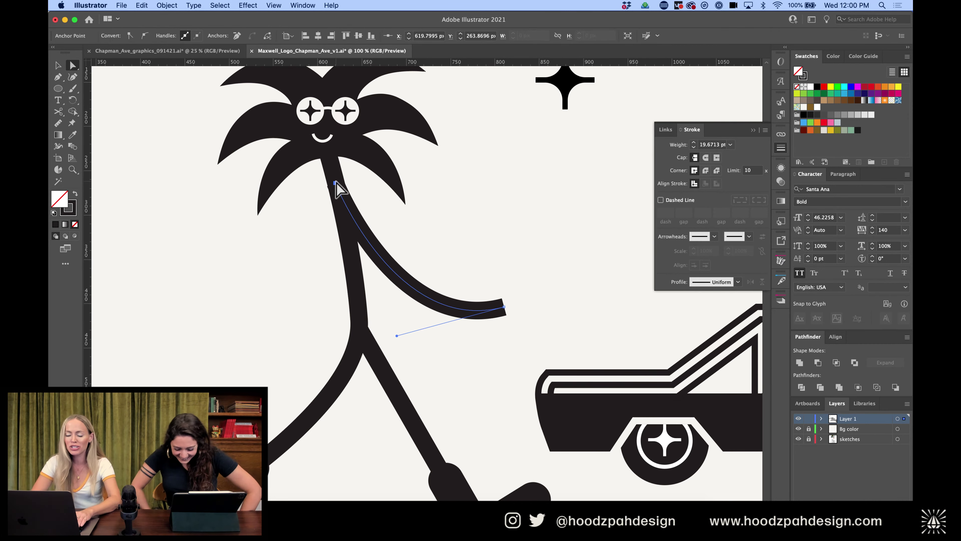
mouse_move(337, 189)
mouse_down()
mouse_move(335, 174)
mouse_move(344, 205)
mouse_up()
key(super+equal)
key(super+equal)
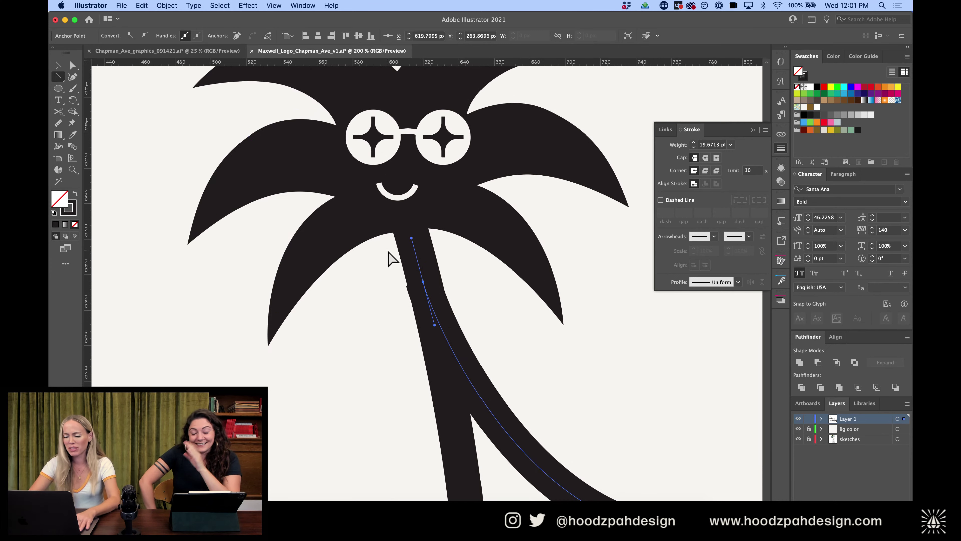
Move the arm's shoulder anchor to about X 621.7, Y 268.6 px and adjust its handle so the joint blends into the trunk
key(a)
click(493, 328)
drag(423, 280, 427, 290)
key(super+equal)
key(super+equal)
key(super+equal)
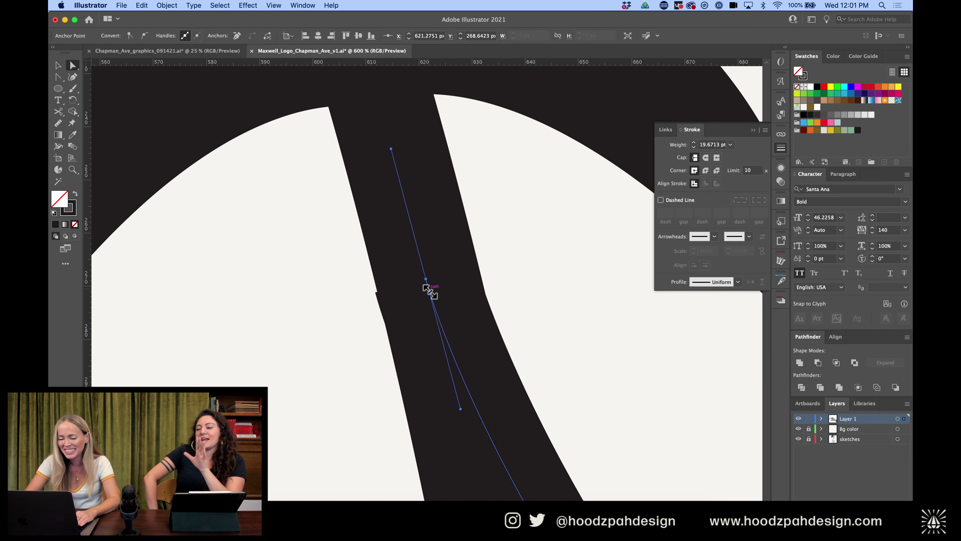
drag(460, 408, 454, 419)
mouse_move(425, 284)
mouse_down()
mouse_move(442, 292)
mouse_move(429, 280)
mouse_up()
key(super+minus)
key(super+minus)
key(super+minus)
key(super+minus)
key(super+minus)
key(super+minus)
key(super+minus)
click(426, 281)
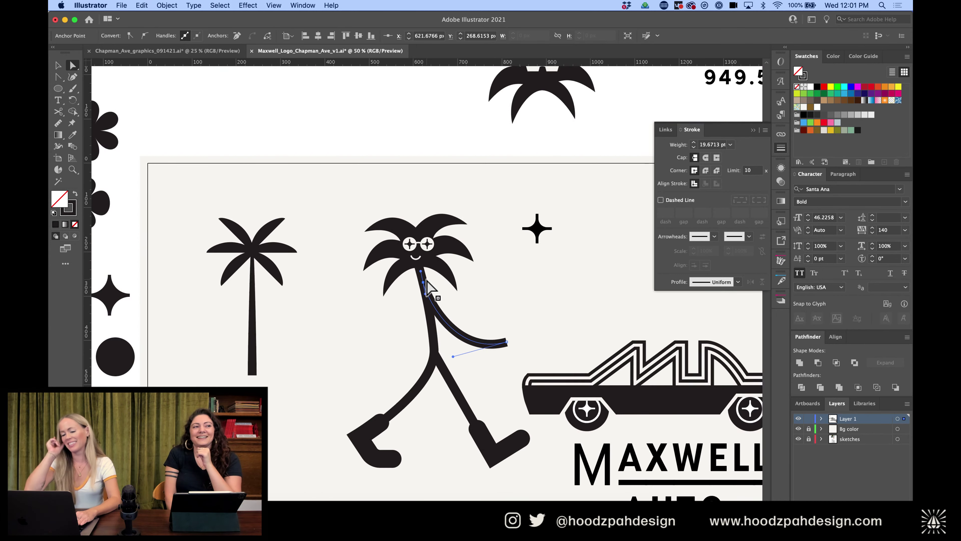
click(518, 272)
Duplicate the curved arm to the left of the trunk and reflect the copy across the vertical axis
key(v)
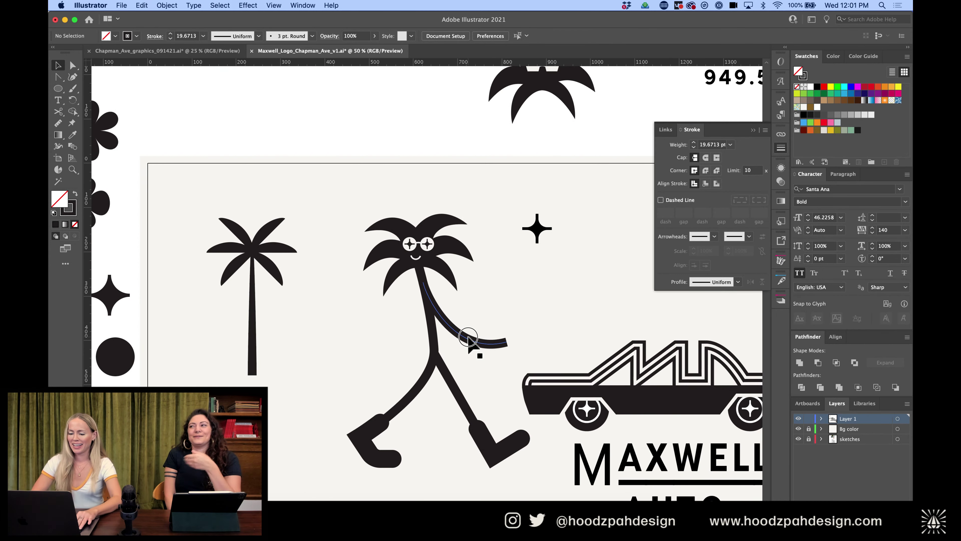
drag(468, 338, 393, 339)
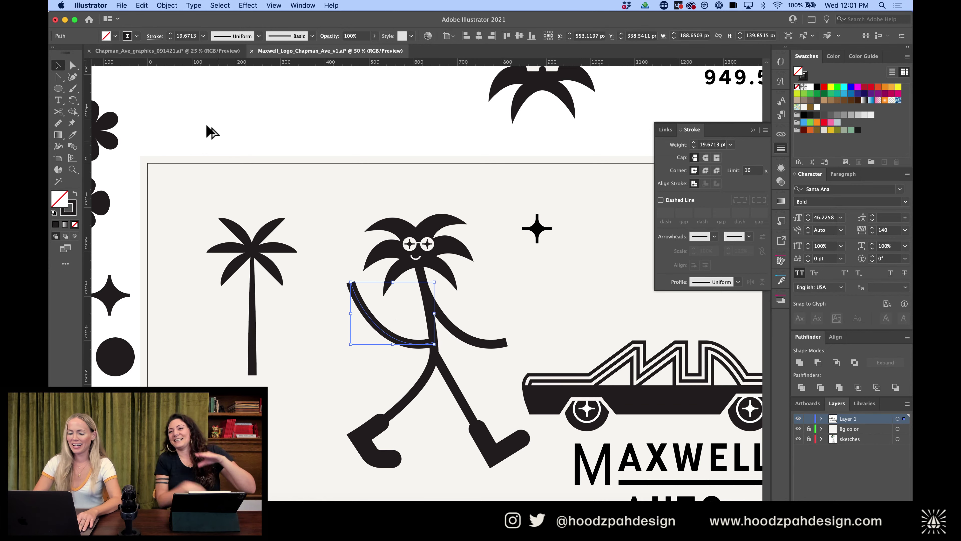
click(167, 6)
click(166, 5)
click(165, 6)
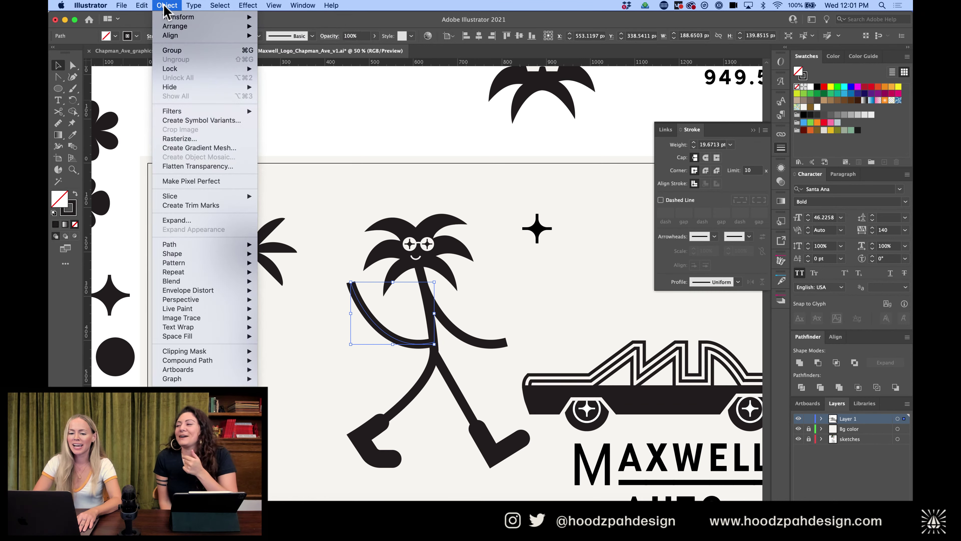
mouse_move(178, 17)
click(295, 59)
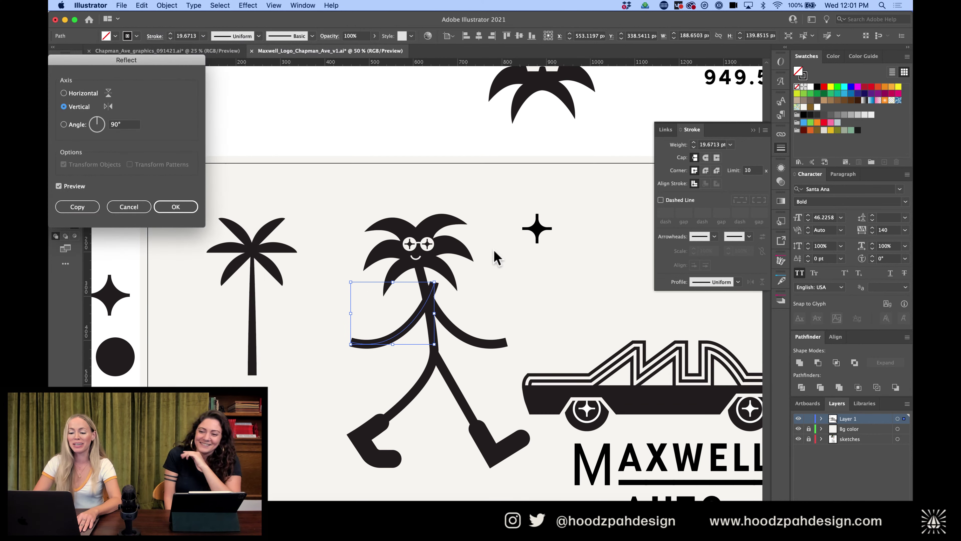
click(175, 207)
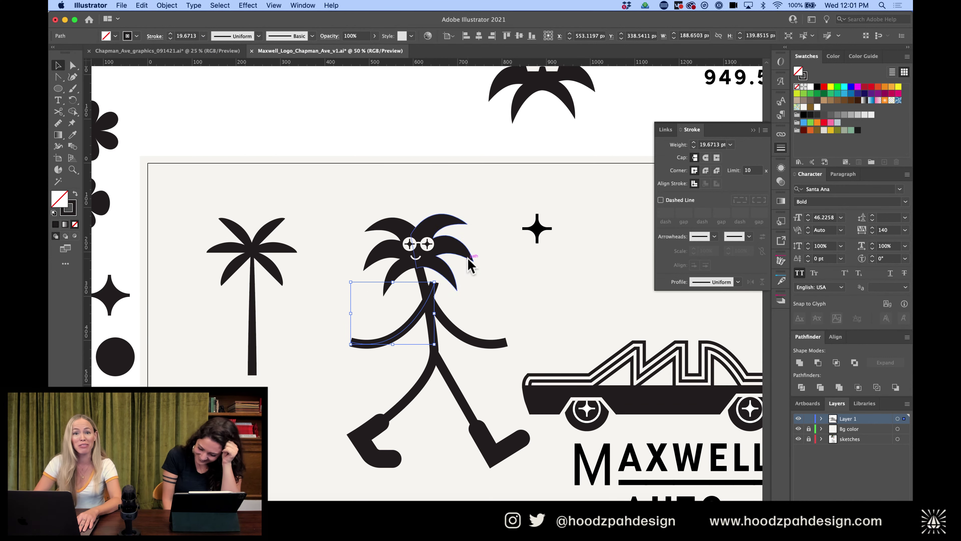
Move the mirrored arm's shoulder anchor to about X 621.7, Y 268.6 px so it joins the other arm on the trunk
key(a)
key(super+equal)
key(super+equal)
key(a)
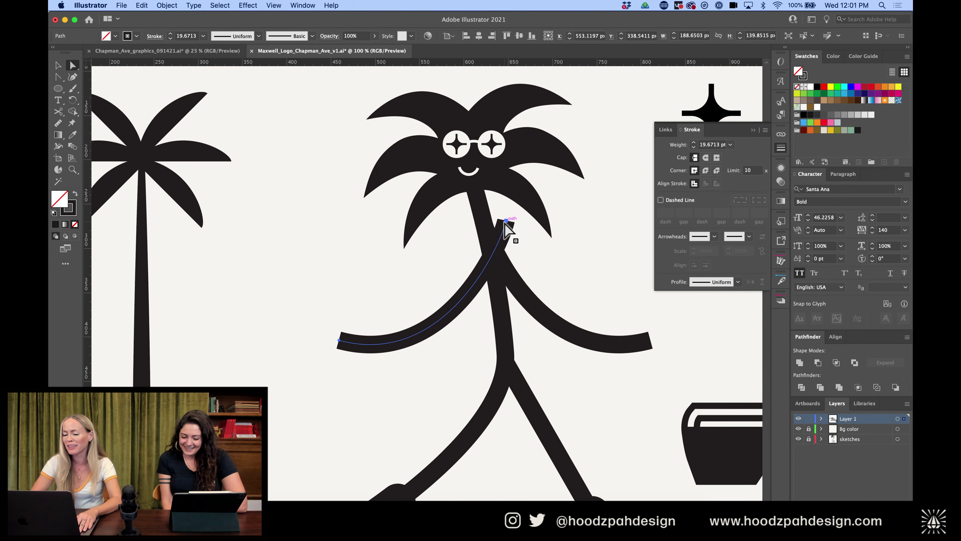
drag(506, 220, 485, 221)
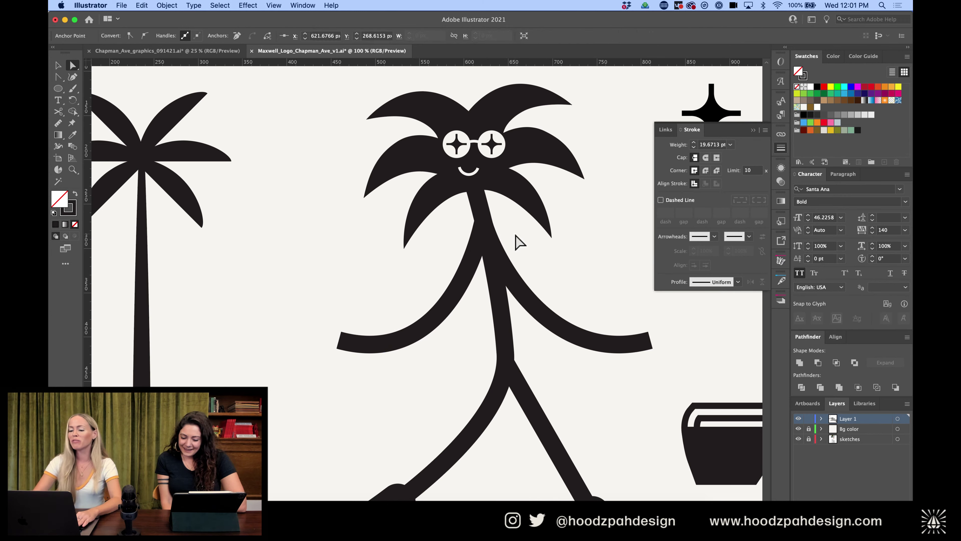
key(super+shift+a)
key(super+minus)
key(super+minus)
key(super+minus)
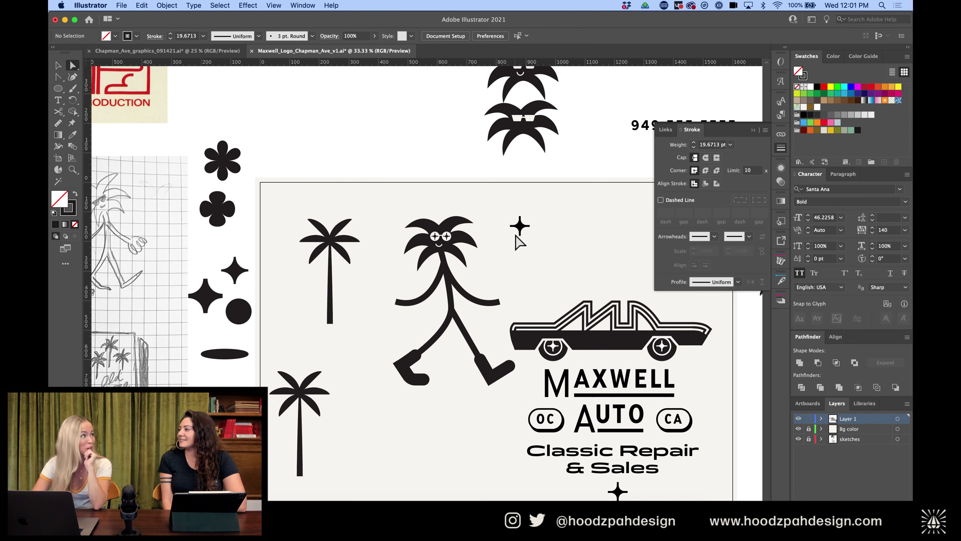
Reshape the left arm by moving its hand-end anchor to about X 491.2, Y 453.5 px and raising its handle for a gentler curve
key(super+equal)
key(super+equal)
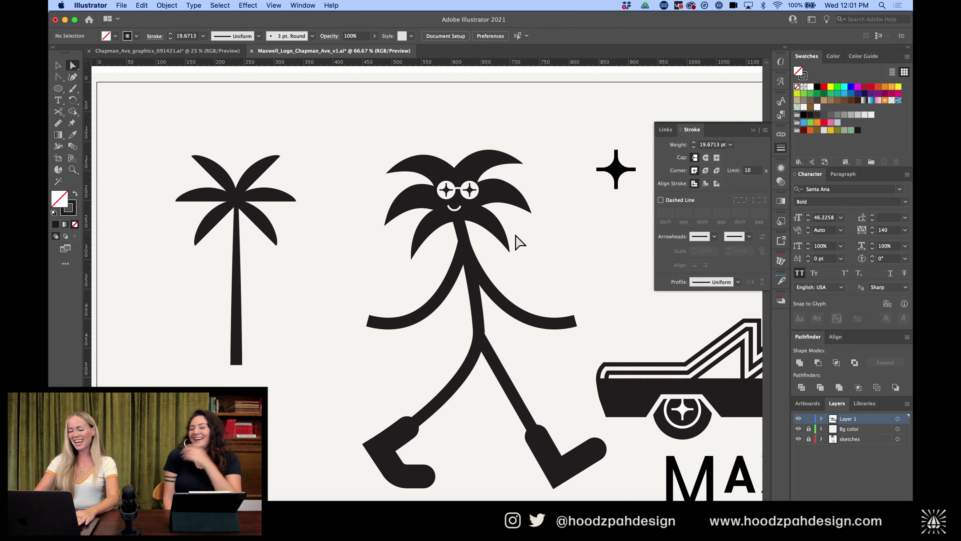
drag(369, 322, 386, 334)
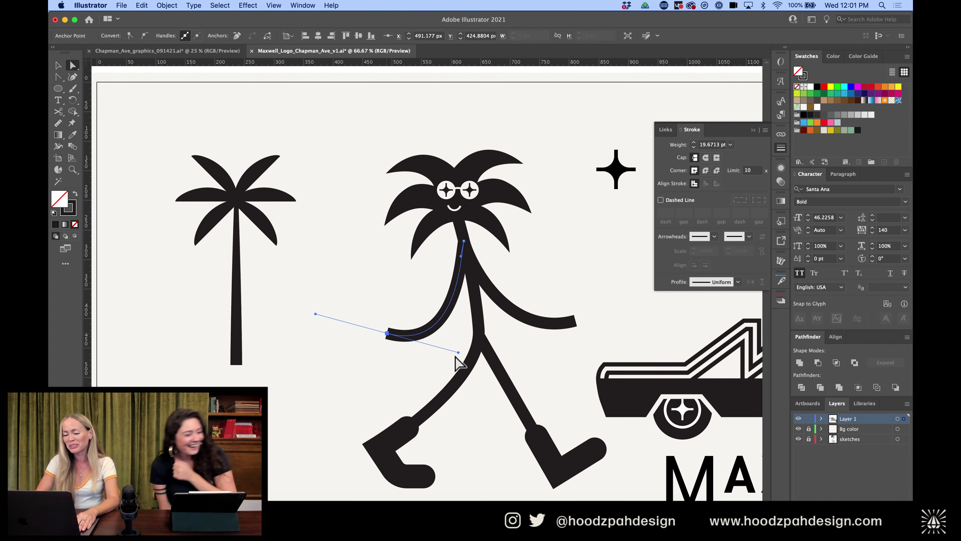
click(445, 344)
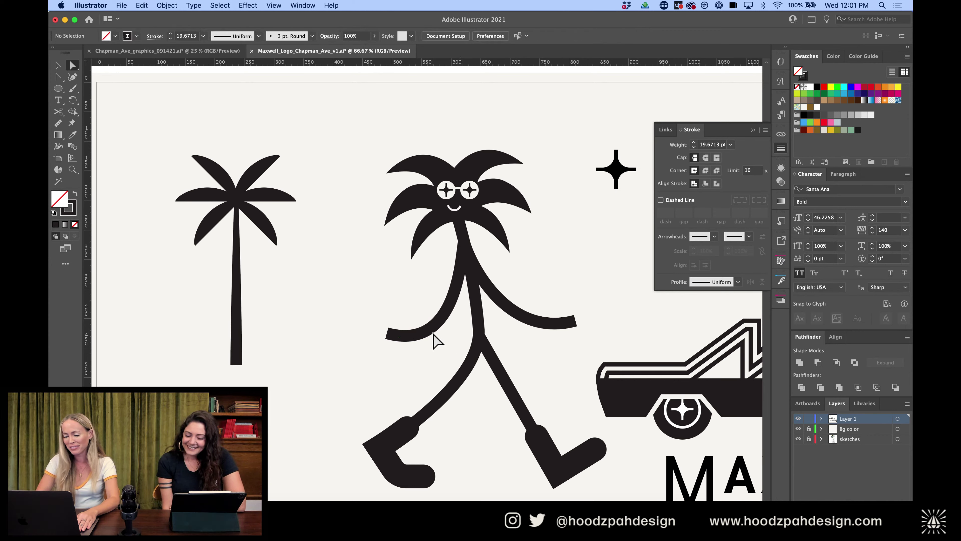
click(431, 331)
drag(458, 351, 453, 323)
drag(387, 333, 387, 350)
drag(453, 339, 453, 335)
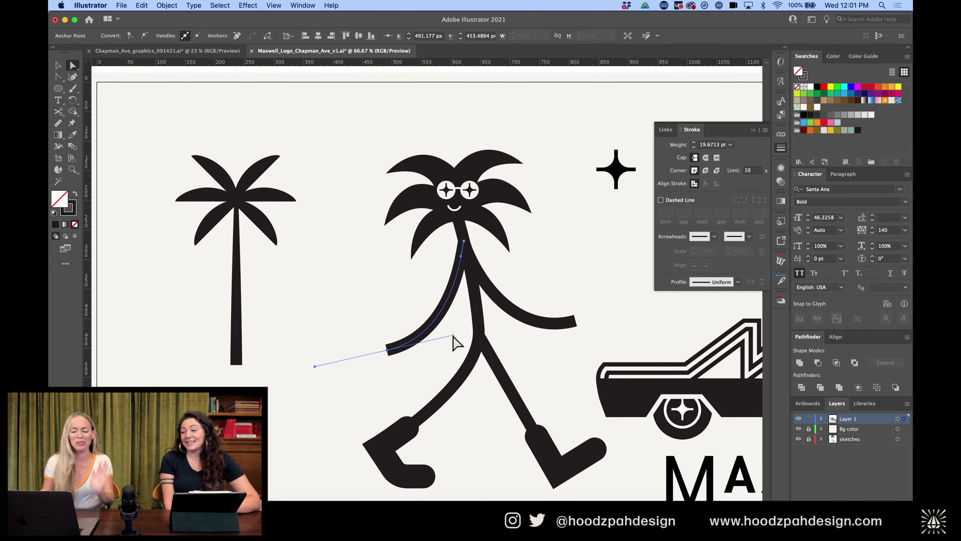
Review the curves of both arms up close and against the whole character on the artboard
key(super+minus)
key(super+equal)
key(super+equal)
scroll(453, 335, right, 3)
scroll(453, 335, up, 3)
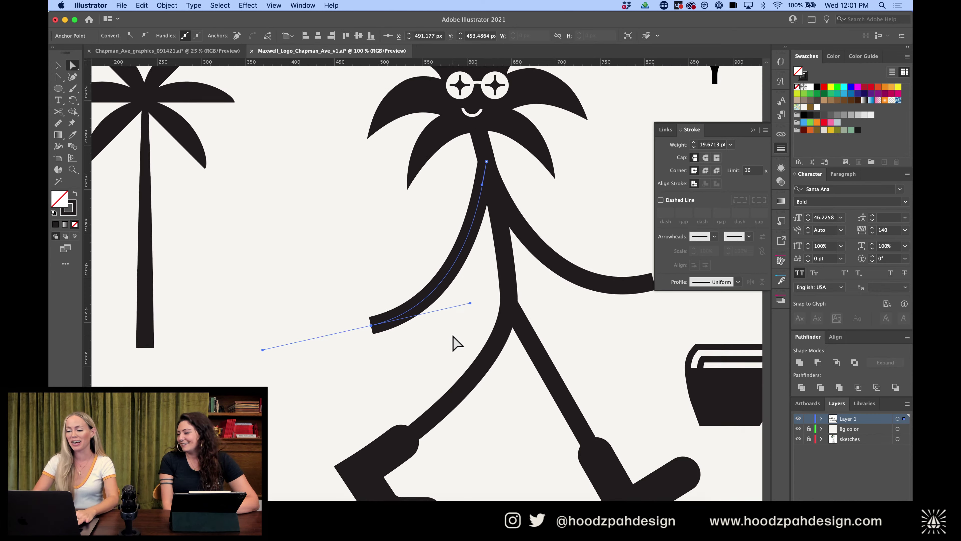
click(577, 231)
key(super+minus)
key(super+minus)
key(super+minus)
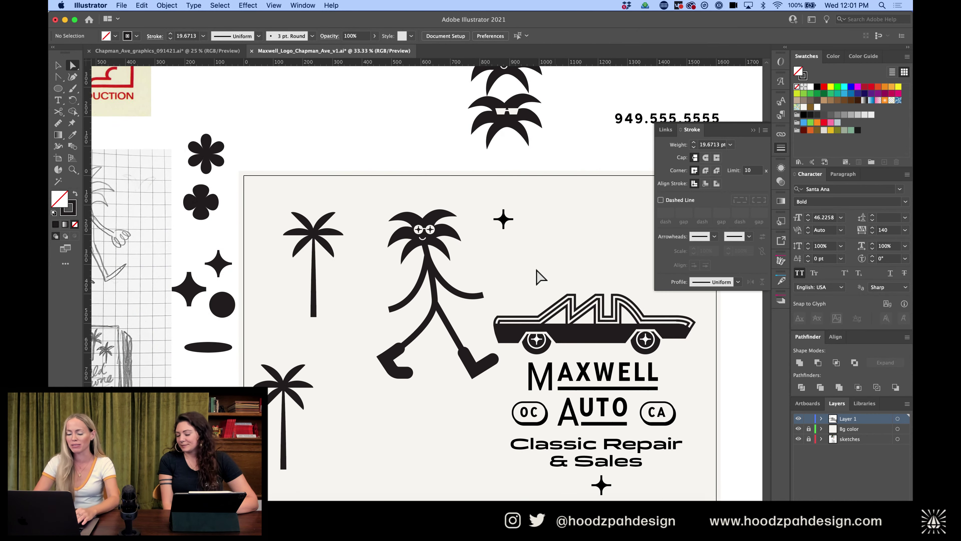
Paint a curved thumb stroke about 30 by 42 px at the end of the right arm with the Paintbrush
key(super+equal)
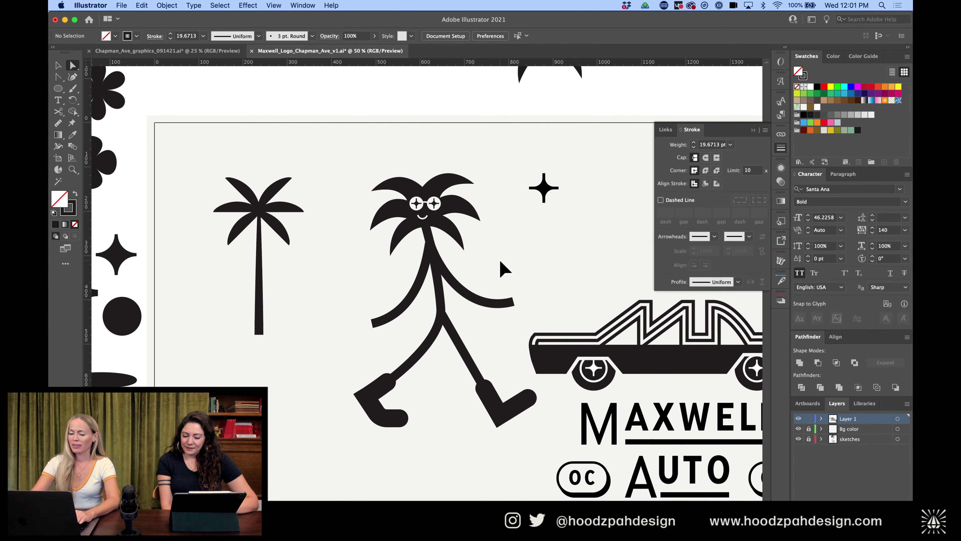
key(super+equal)
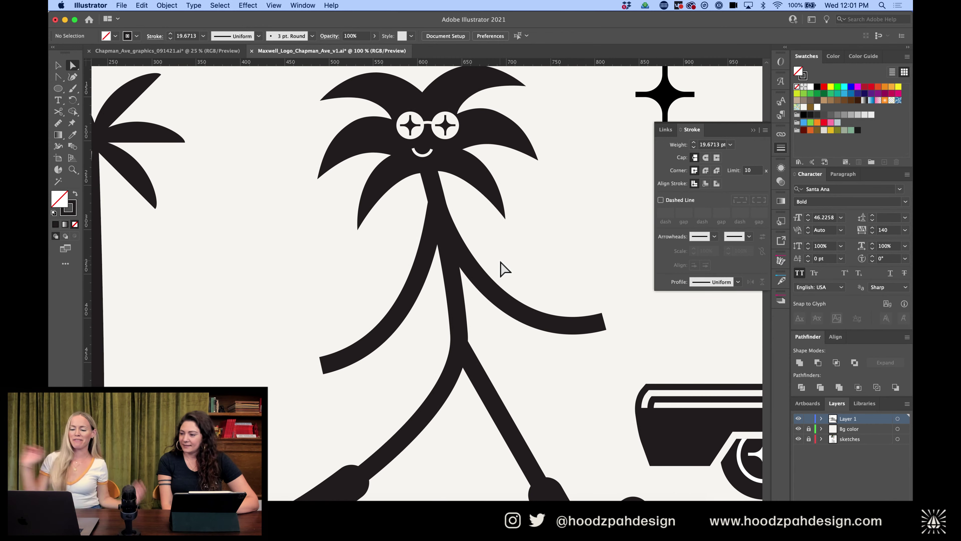
scroll(575, 273, right, 5)
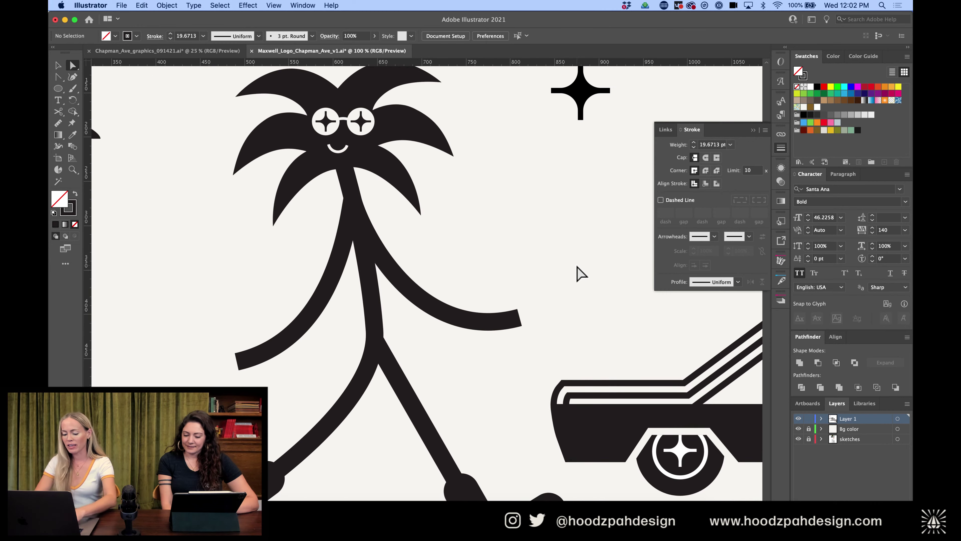
key(b)
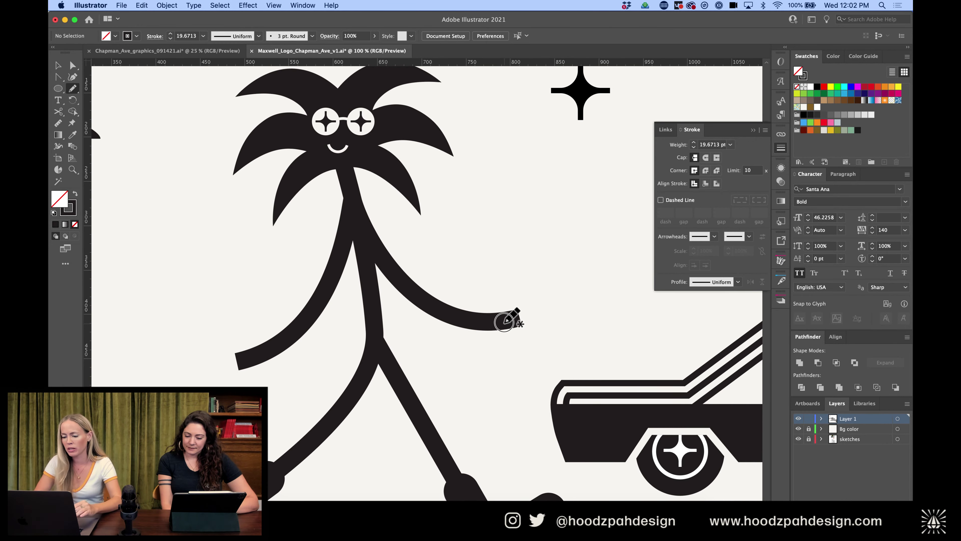
drag(504, 323, 531, 286)
Try two curved finger strokes beside the thumb with the Paintbrush and undo them
drag(517, 320, 559, 295)
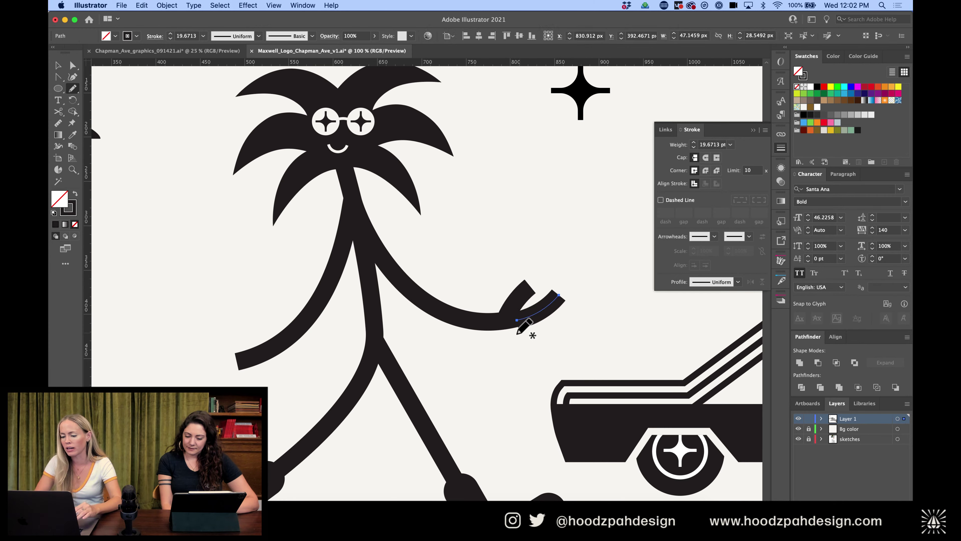
drag(518, 325, 562, 316)
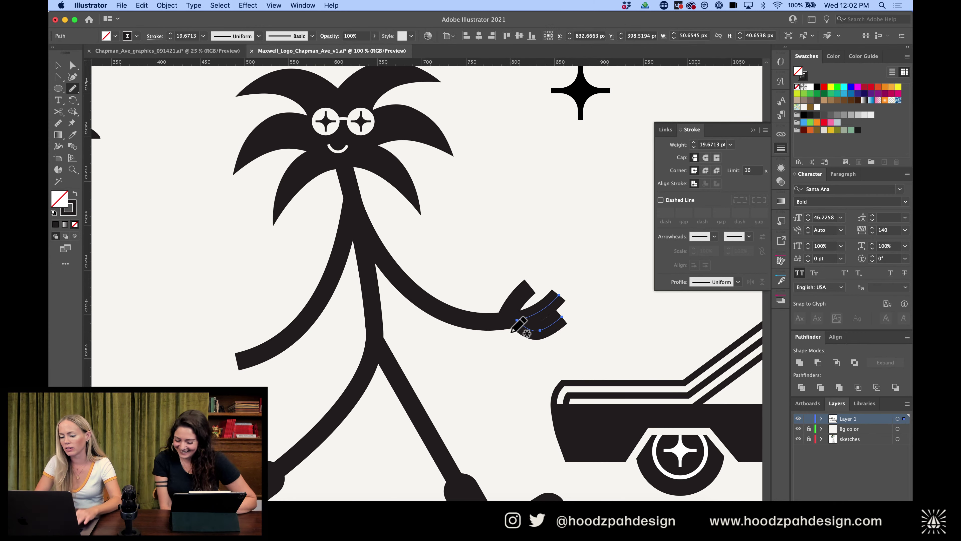
key(super+equal)
key(super+z)
key(super+z)
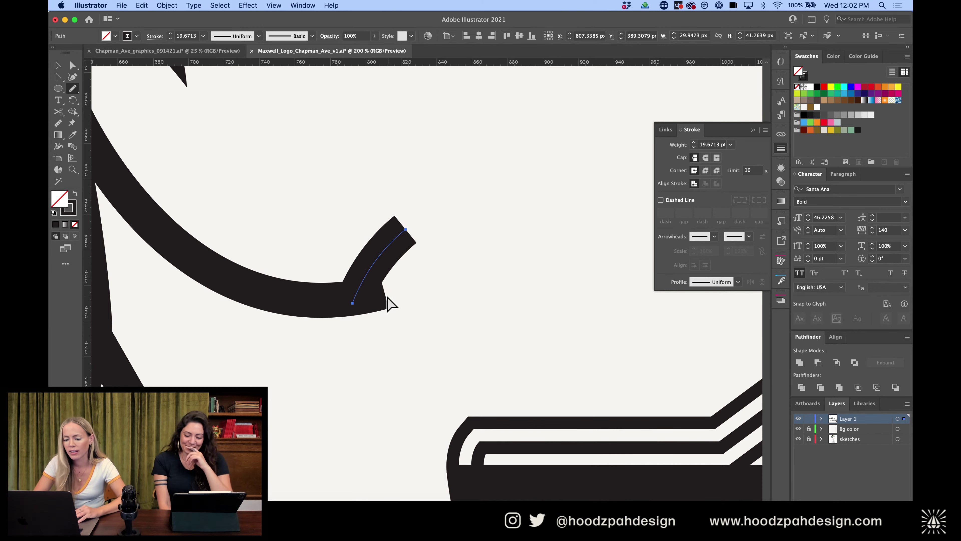
Paint three curved finger strokes below the thumb, redoing the third, plus a lowest stroke about 50 by 29 px
drag(365, 297, 433, 275)
mouse_move(354, 316)
mouse_down()
mouse_move(417, 333)
mouse_move(467, 296)
mouse_up()
mouse_move(336, 331)
mouse_down()
mouse_move(349, 328)
mouse_move(412, 378)
mouse_move(471, 355)
mouse_up()
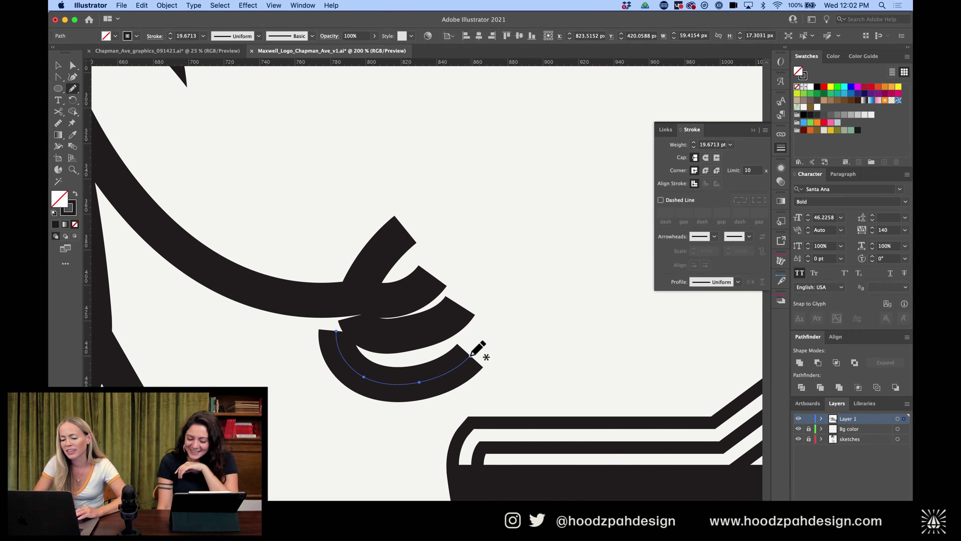
key(super+z)
mouse_move(340, 329)
mouse_down()
mouse_move(400, 364)
mouse_move(444, 352)
mouse_up()
drag(314, 341, 402, 391)
Shift the second finger stroke below the thumb about 3 px left, closer to the palm, and clear the selection
key(v)
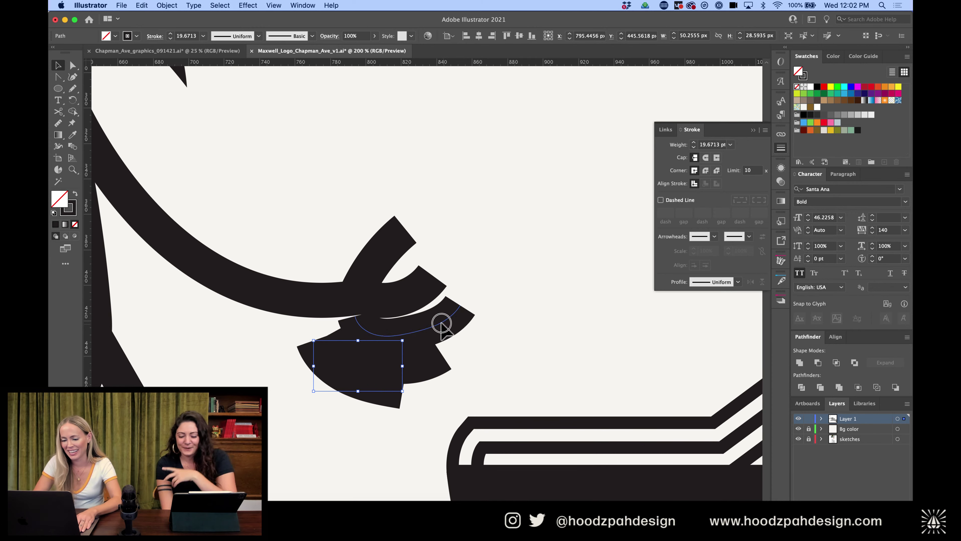
drag(440, 321, 438, 323)
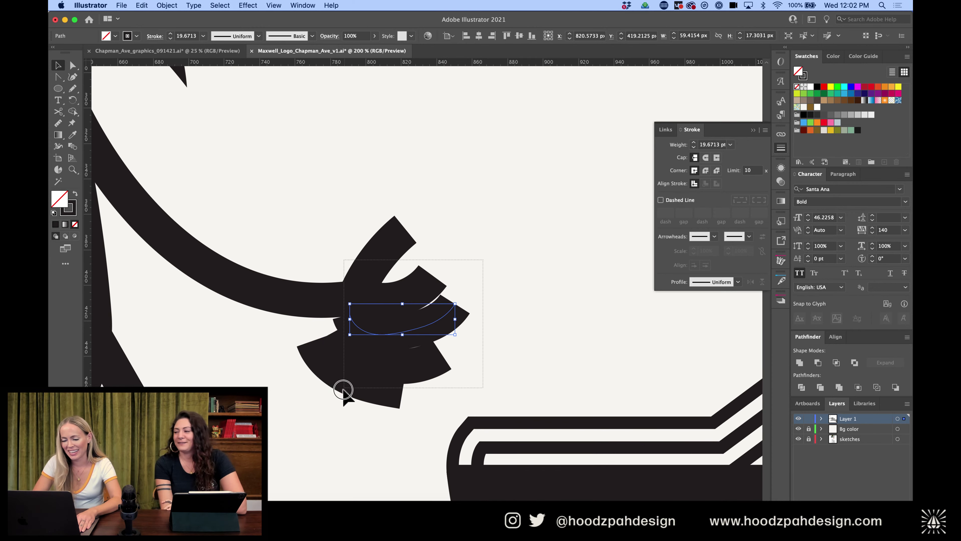
key(super+a)
key(super+shift+a)
Extend the lowest finger stroke up to the wrist with the Pencil tool, forming a palm curve about 49 by 57 px
key(a)
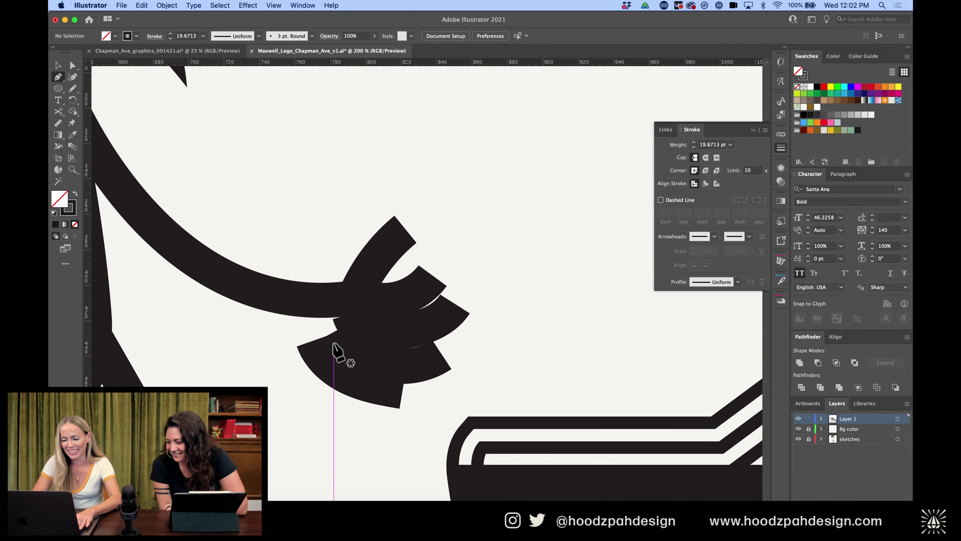
click(331, 363)
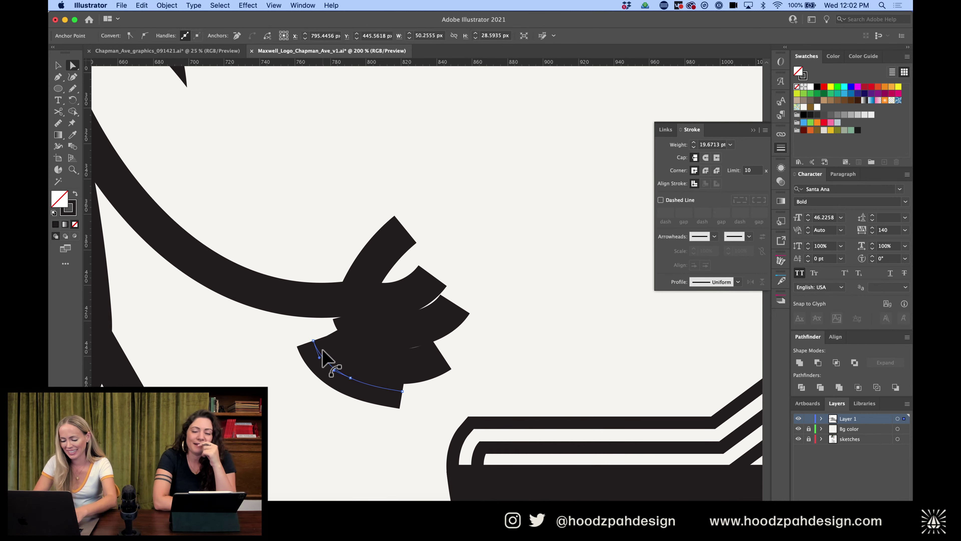
key(n)
mouse_move(326, 360)
mouse_down()
mouse_move(315, 330)
mouse_move(347, 291)
mouse_up()
Apply round caps to the hand's thumb, finger and palm strokes, leaving the arm out of the selection
key(v)
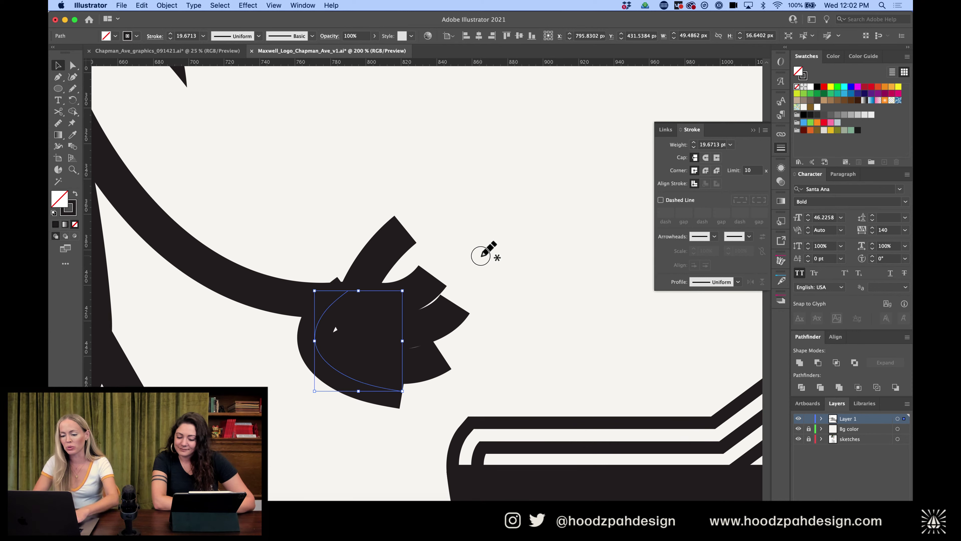
mouse_move(470, 221)
mouse_down()
mouse_move(391, 317)
mouse_move(308, 392)
mouse_up()
shift+click(280, 303)
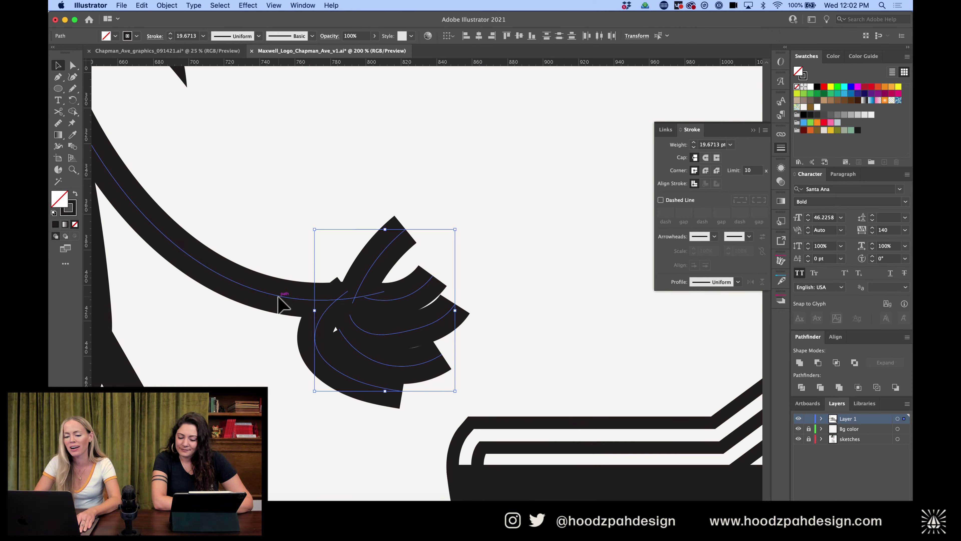
click(803, 76)
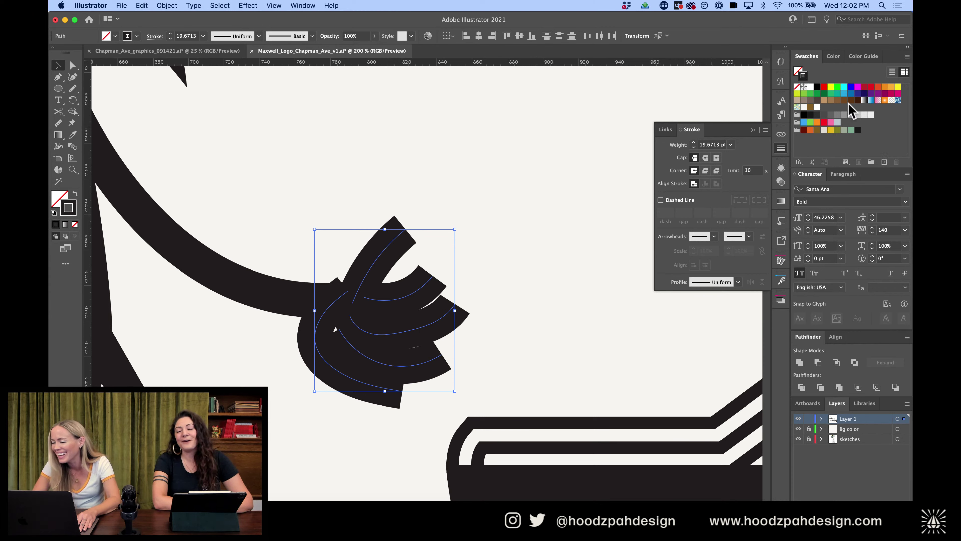
click(780, 148)
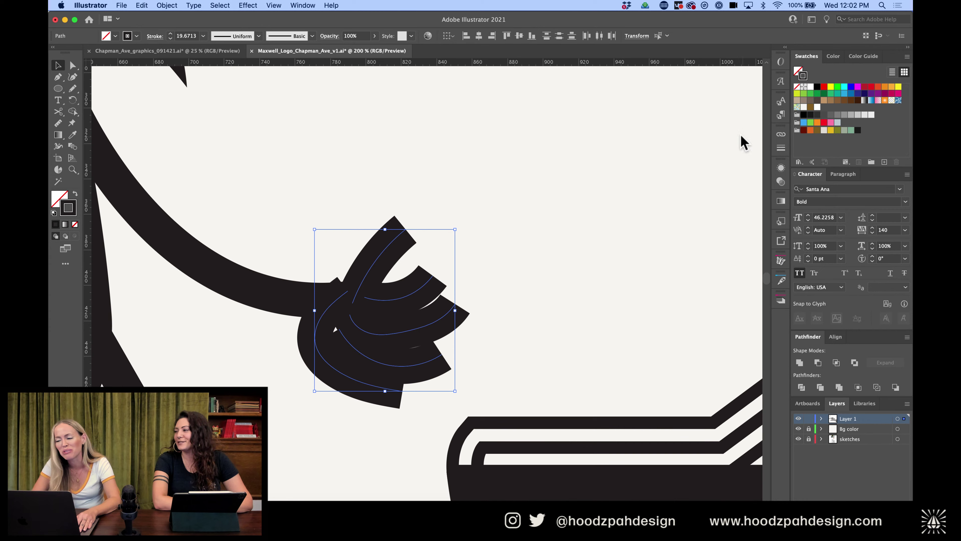
click(781, 148)
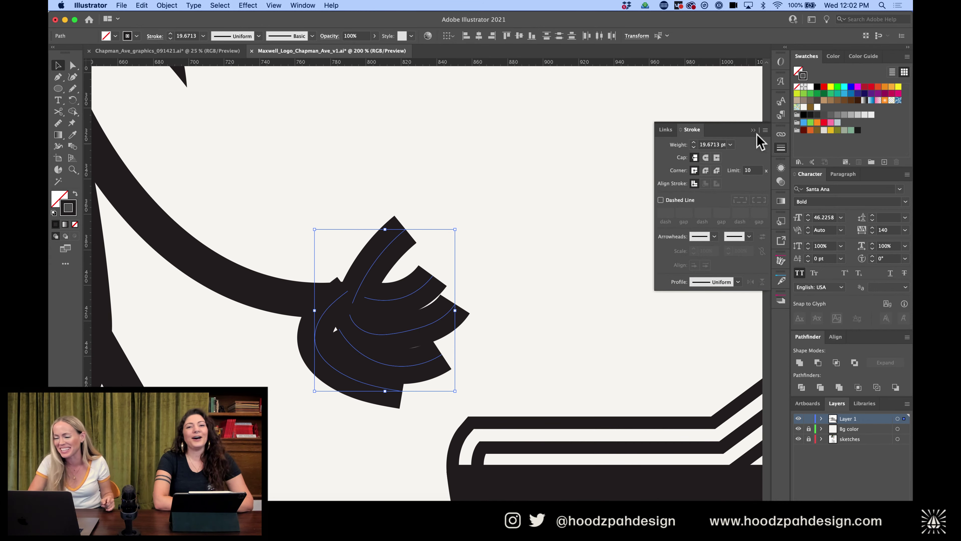
click(706, 158)
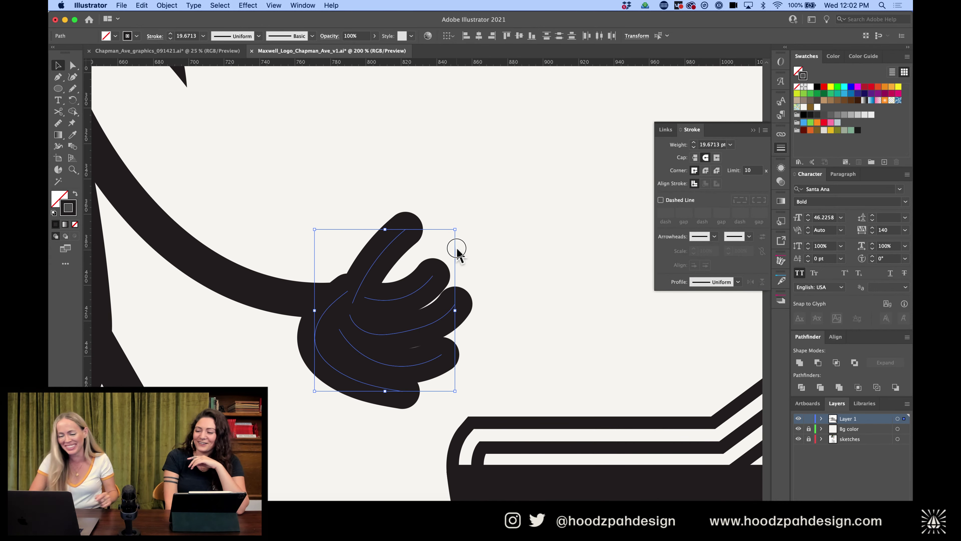
click(509, 246)
Move the palm stroke's upper end anchor to about X 792.4, Y 407.2 px to smooth the bump at the wrist
key(super+minus)
key(super+minus)
key(a)
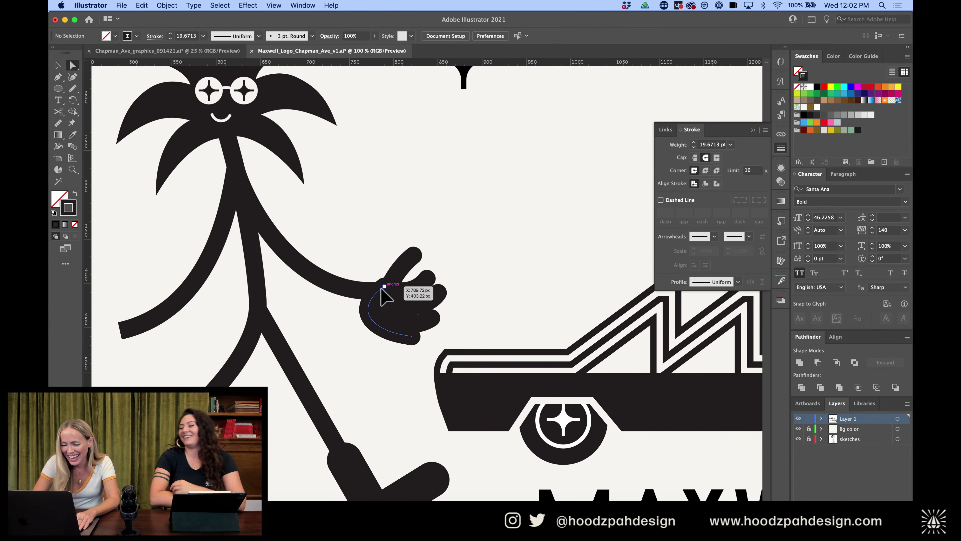
click(385, 291)
key(super+plus)
key(super+plus)
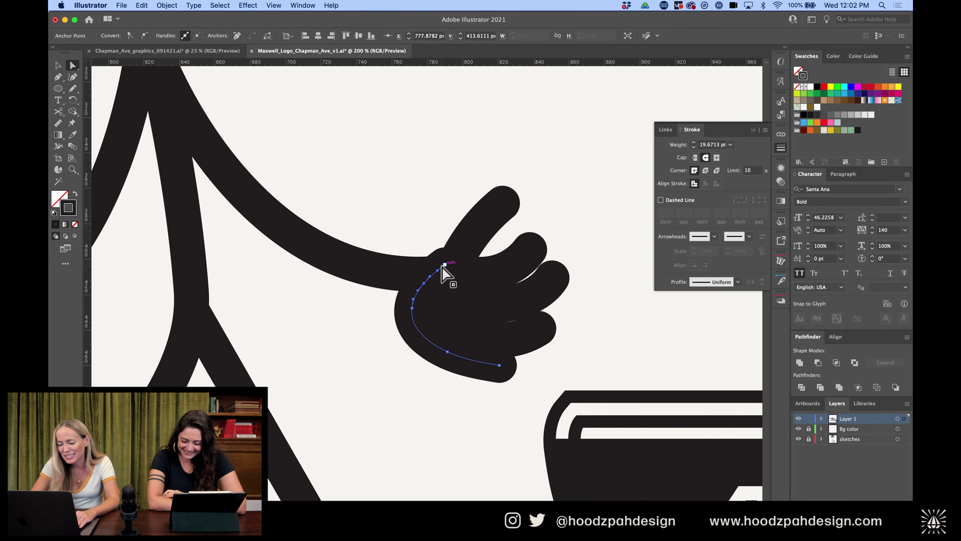
drag(444, 266, 452, 274)
key(super+minus)
key(super+minus)
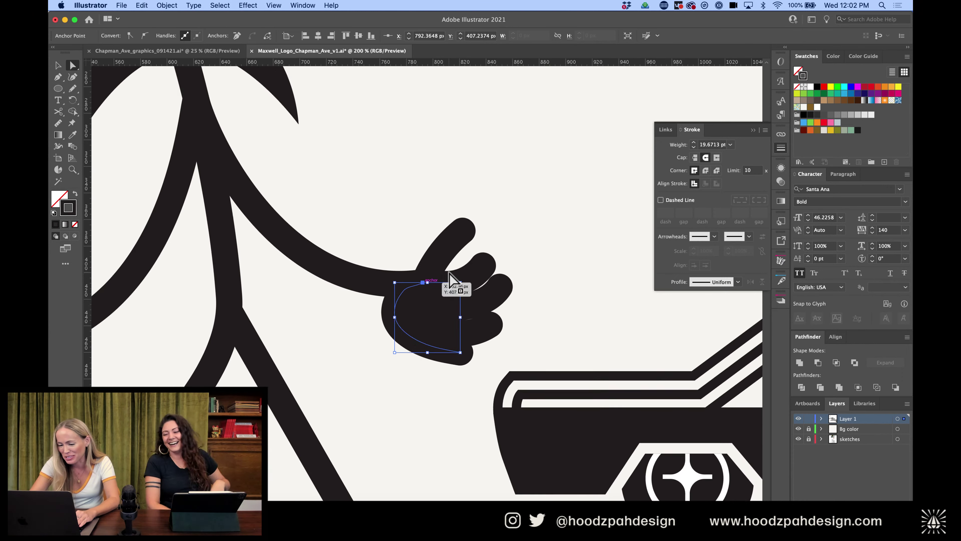
Shift the thumb stroke left and slightly down toward the wrist, centring it at about X 798.8, Y 392.5 px
key(super+plus)
key(super+plus)
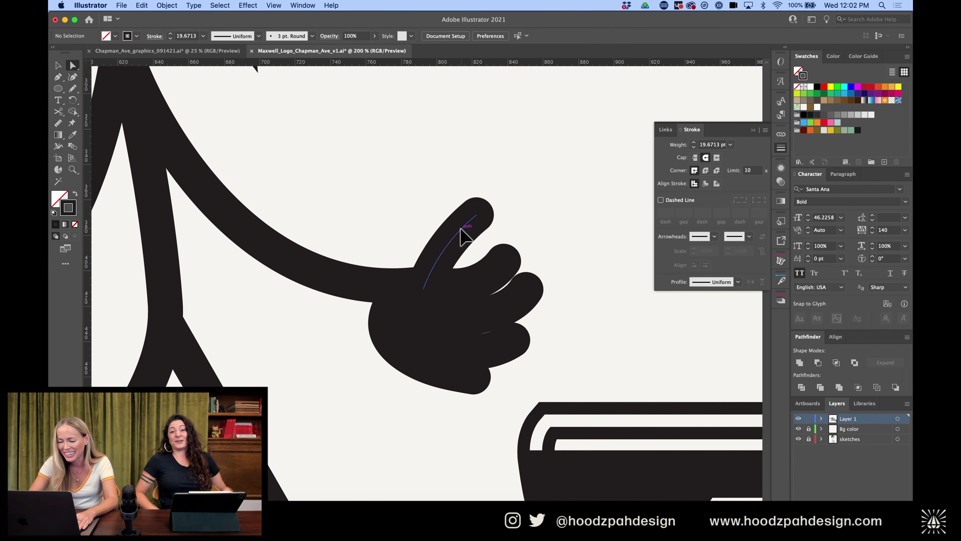
click(450, 250)
key(v)
drag(470, 229, 454, 235)
Lower the hand end of the arm path by moving its end anchor down inside the palm
key(a)
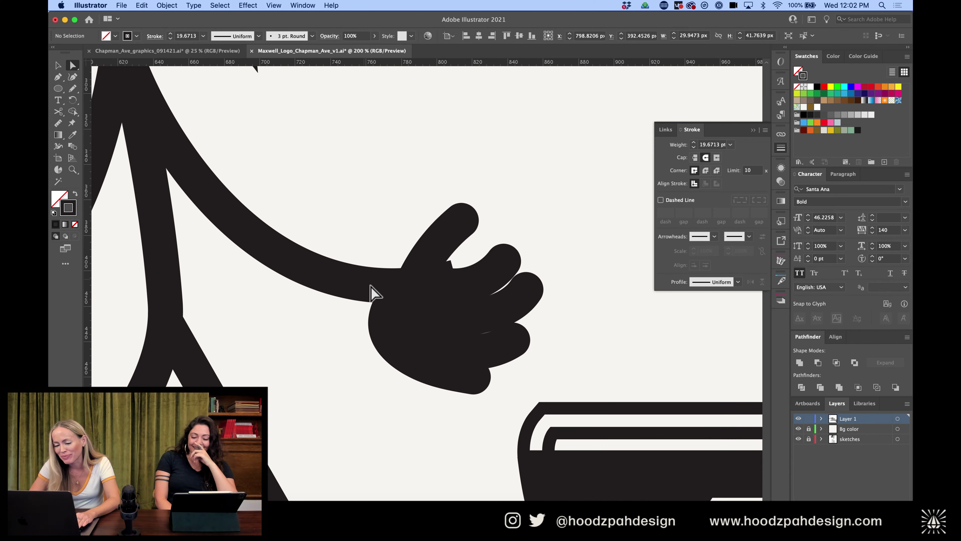
drag(457, 289, 456, 292)
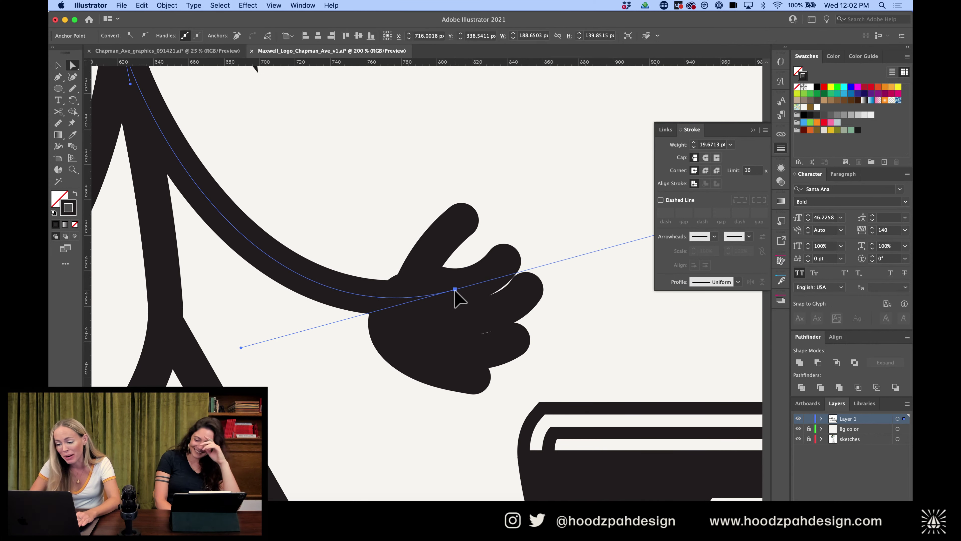
key(super+minus)
Move the second finger's tip anchor slightly outward and down to open the gap beneath the first finger
shift+click(476, 287)
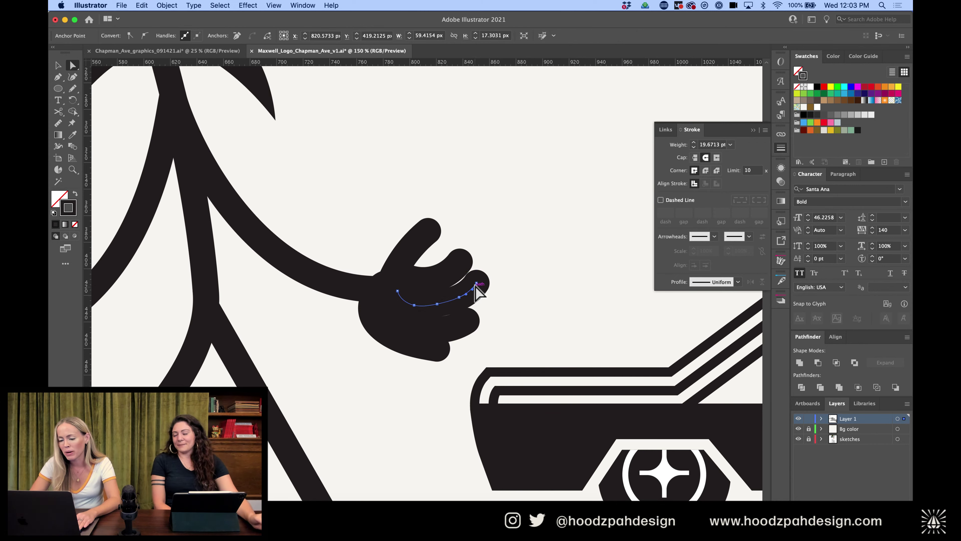
click(476, 284)
key(super+equal)
key(super+equal)
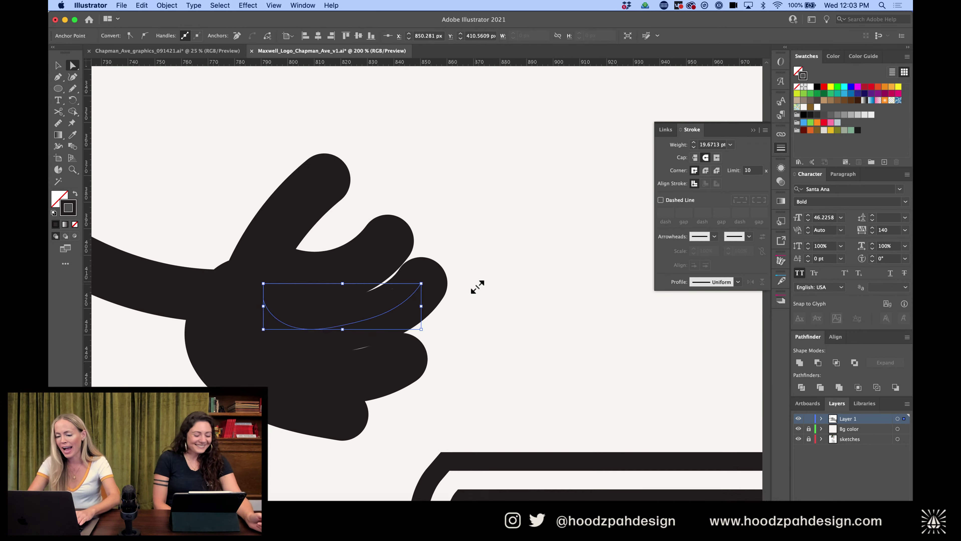
drag(421, 282, 427, 288)
Extend the third finger's tip to about X 848.9, Y 440.2 px and lengthen the lowest finger outward and down, then clear the selection
click(401, 367)
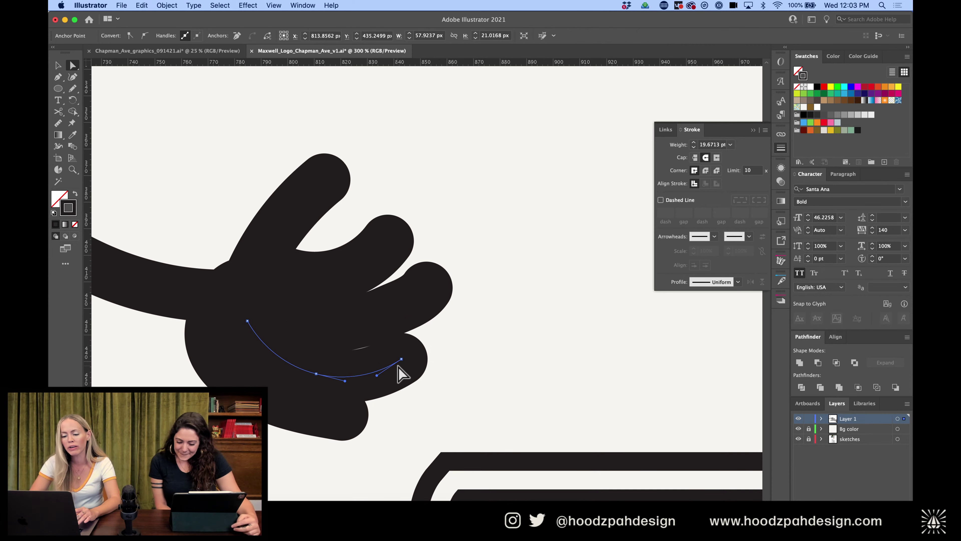
drag(402, 361, 416, 363)
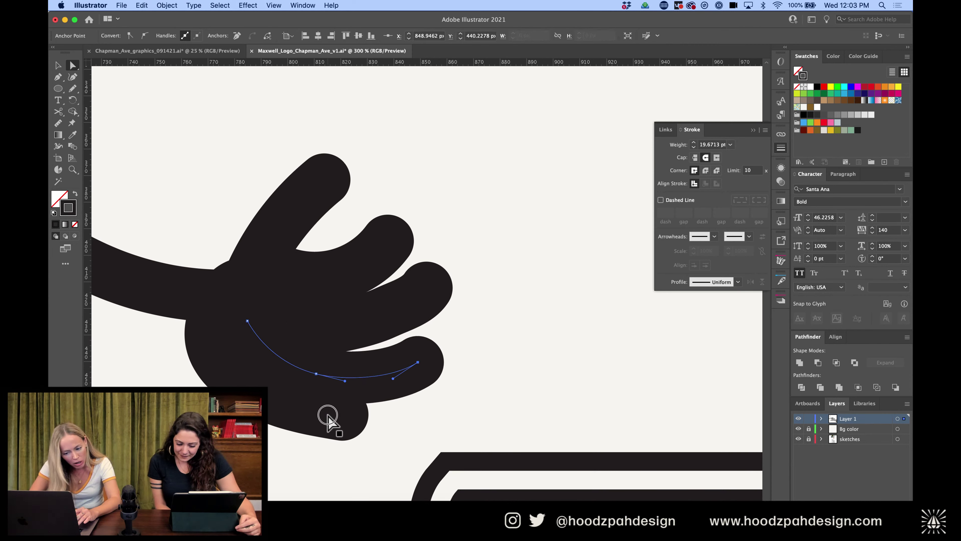
click(342, 415)
drag(342, 415, 367, 425)
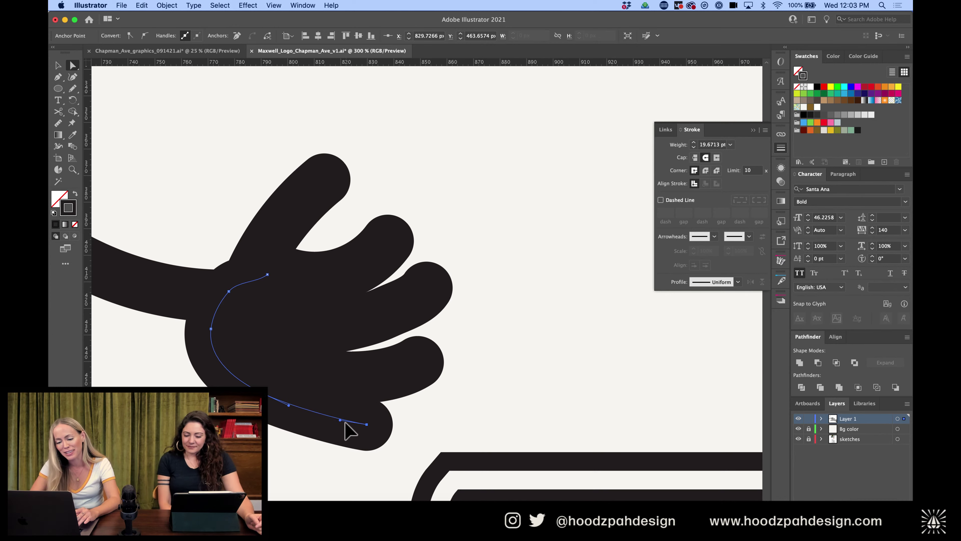
drag(269, 414, 270, 411)
click(471, 369)
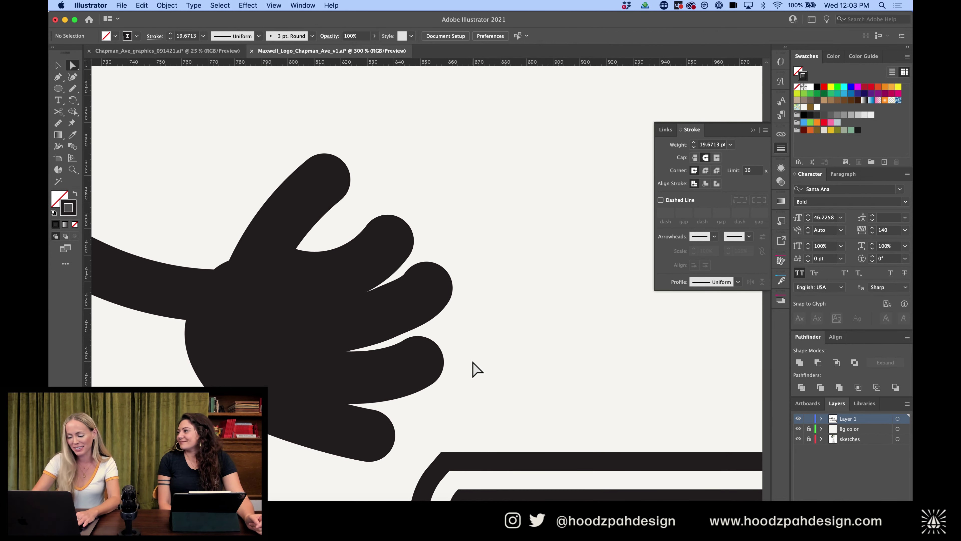
Move the palm stroke's wrist anchor inward to about X 781.8, Y 416.3 px to smooth the wrist, and clear the selection
key(super+1)
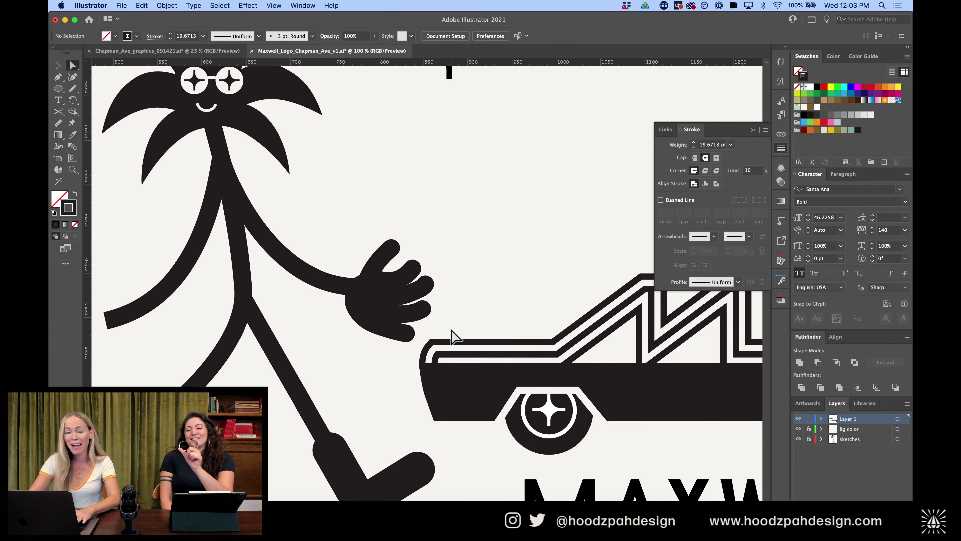
key(super+equal)
key(super+equal)
key(super+equal)
click(233, 291)
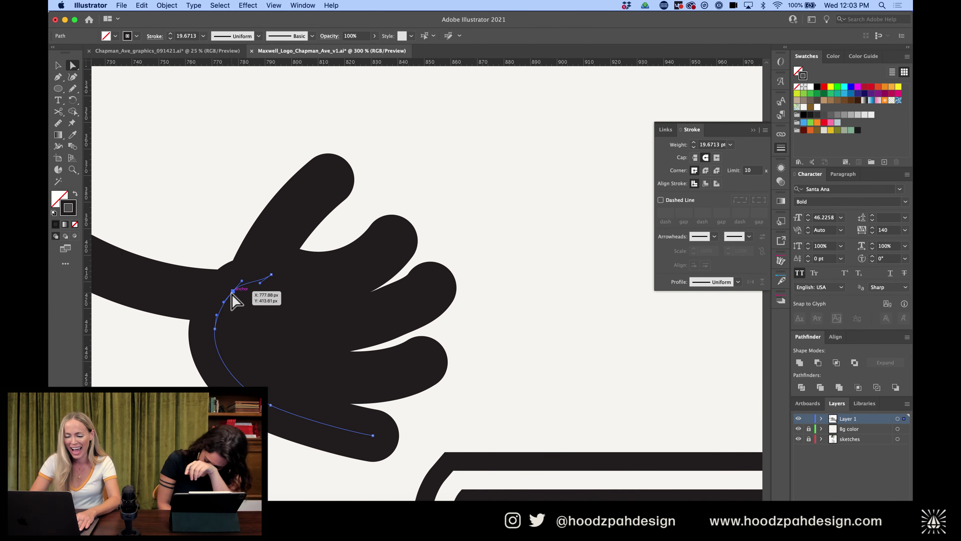
drag(235, 294, 248, 307)
key(super+minus)
key(super+minus)
key(super+minus)
key(super+minus)
key(super+minus)
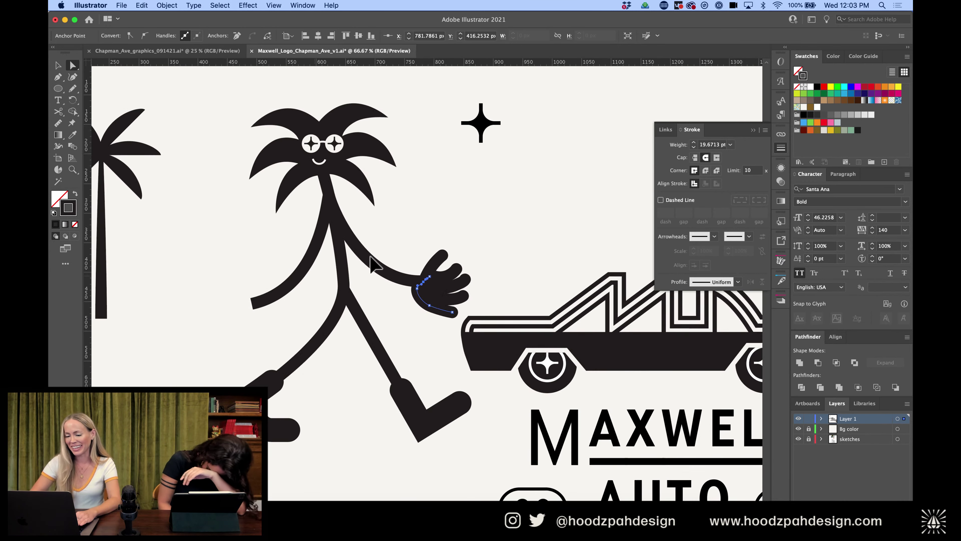
click(476, 244)
Adjust the direction handle at the second finger's tip to refine its curve
key(super+plus)
key(super+plus)
key(super+plus)
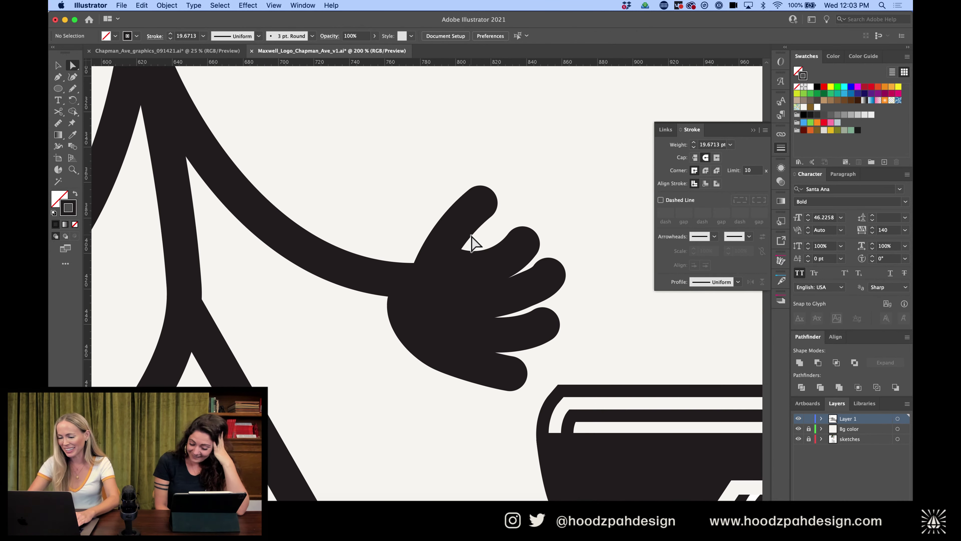
click(549, 280)
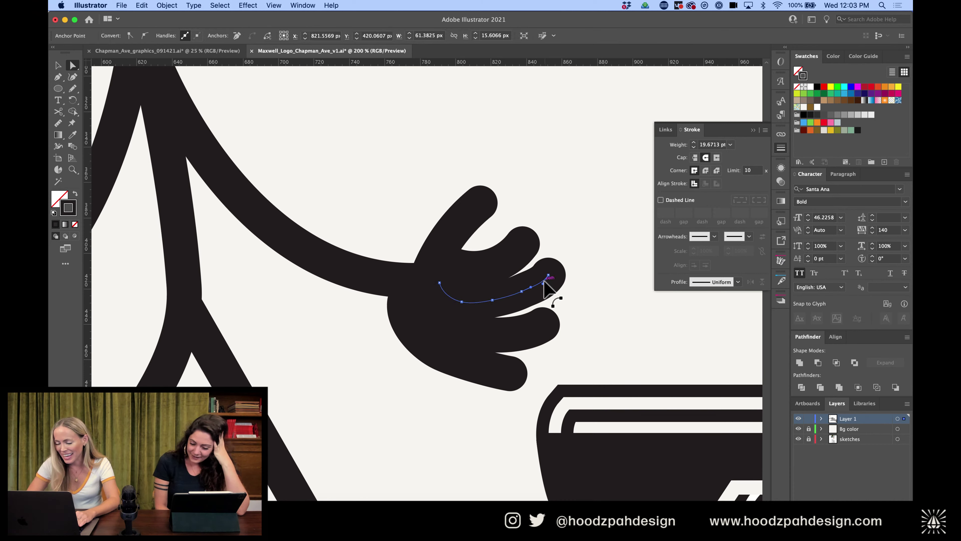
drag(544, 283, 543, 279)
Reshape the first finger by moving its middle anchor to about X 816.1, Y 408.0 px and its base anchor about 6.8 px left
click(517, 253)
click(522, 245)
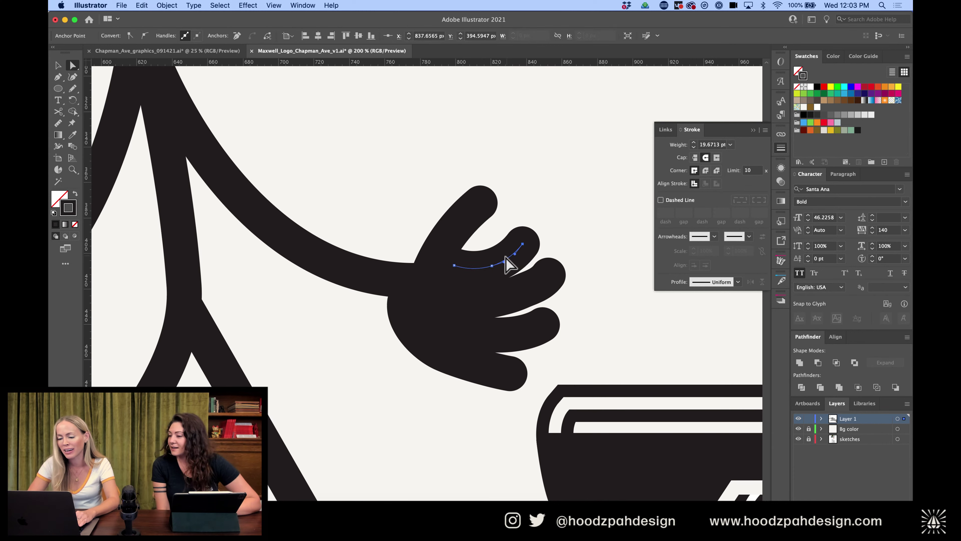
drag(488, 270, 444, 266)
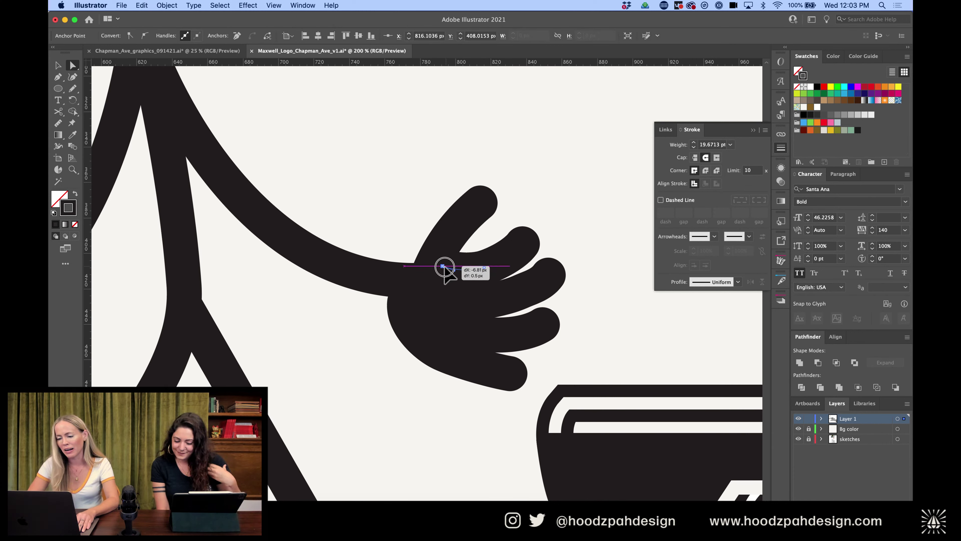
click(574, 228)
key(super+minus)
key(super+minus)
key(super+minus)
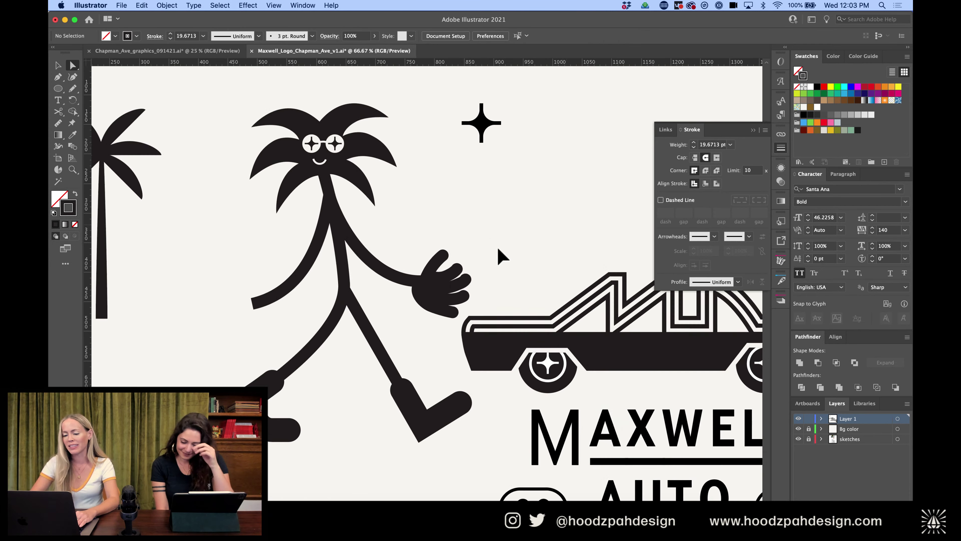
Shift the whole thumb stroke about 10 px left and slightly down toward the wrist, and clear the selection
key(super+equal)
key(super+equal)
click(441, 265)
key(v)
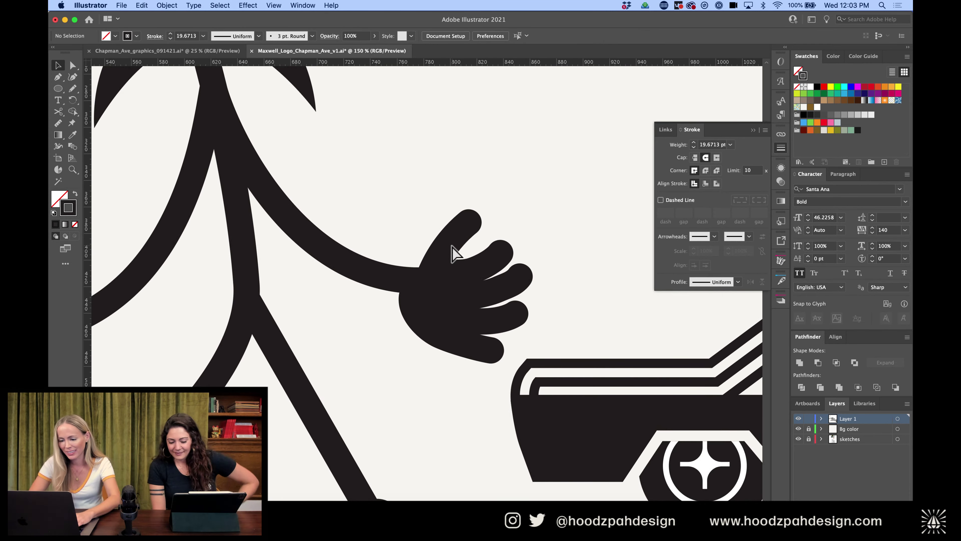
drag(454, 246, 442, 251)
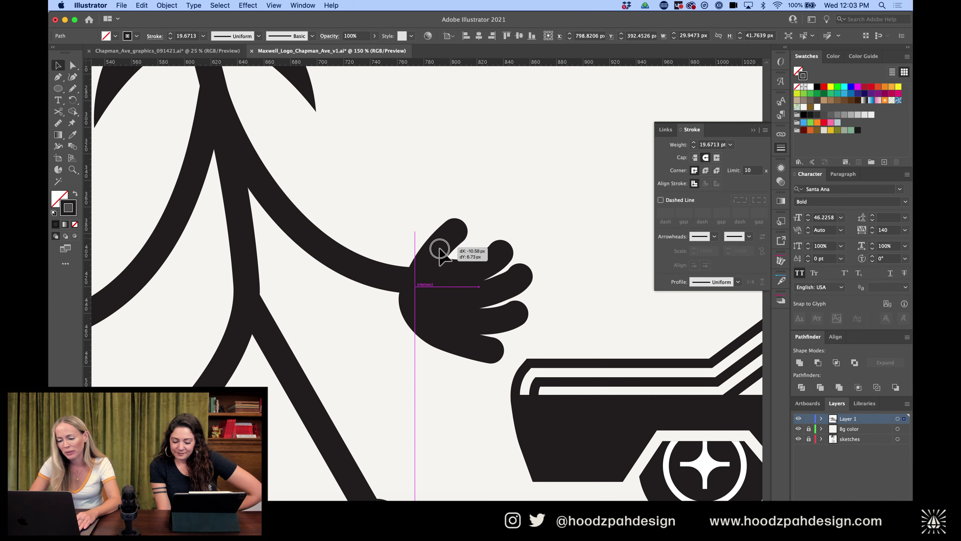
click(498, 199)
key(super+minus)
key(super+minus)
key(super+minus)
key(super+minus)
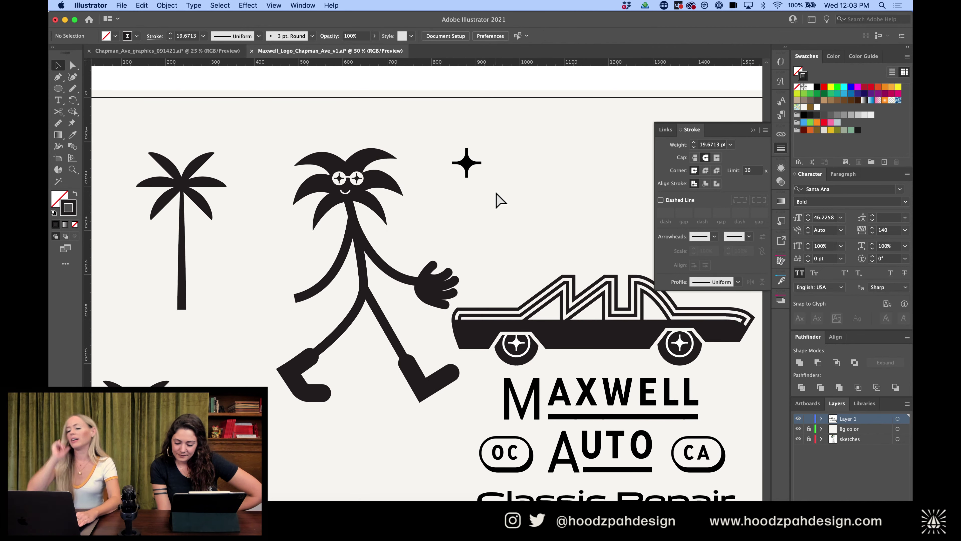
Scale the hand's thumb, finger and palm strokes down together to a stroke weight of about 15.3 pt, leaving the arm unscaled
click(420, 276)
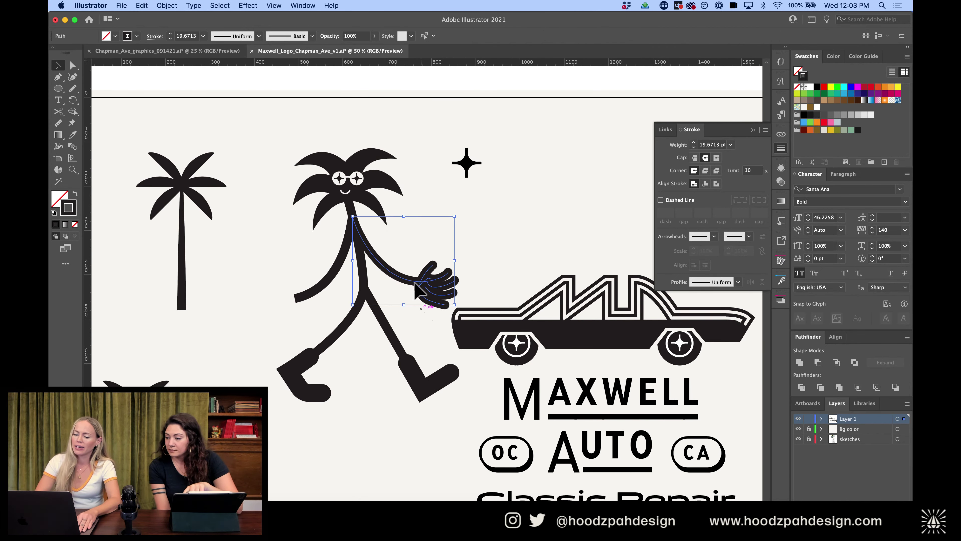
click(452, 295)
drag(452, 306, 447, 304)
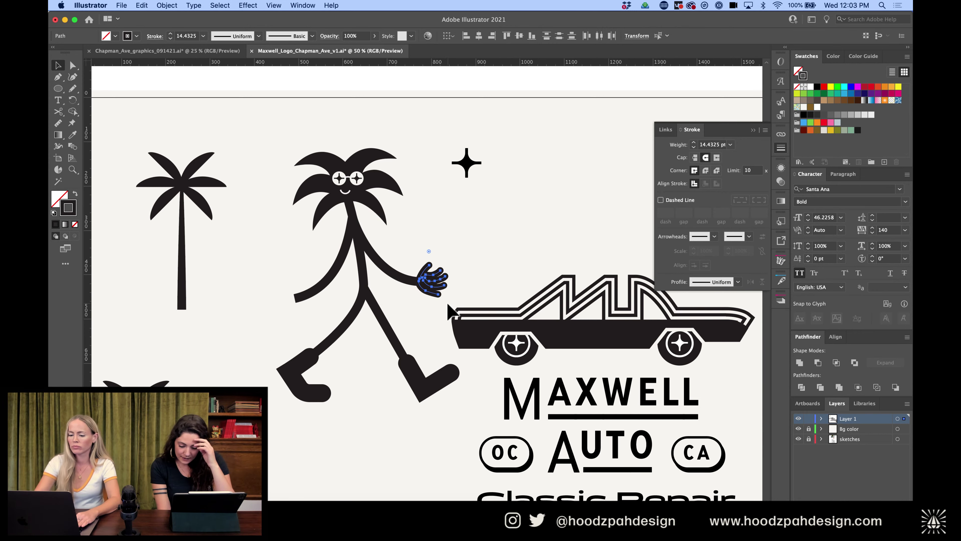
key(super+equal)
key(super+equal)
key(super+equal)
drag(463, 324, 468, 333)
click(490, 322)
Curve the two lowest fingers upward, placing their tips at about X 831.7, Y 425.4 px and X 823.0, Y 445.7 px
key(super+equal)
key(super+equal)
key(super+equal)
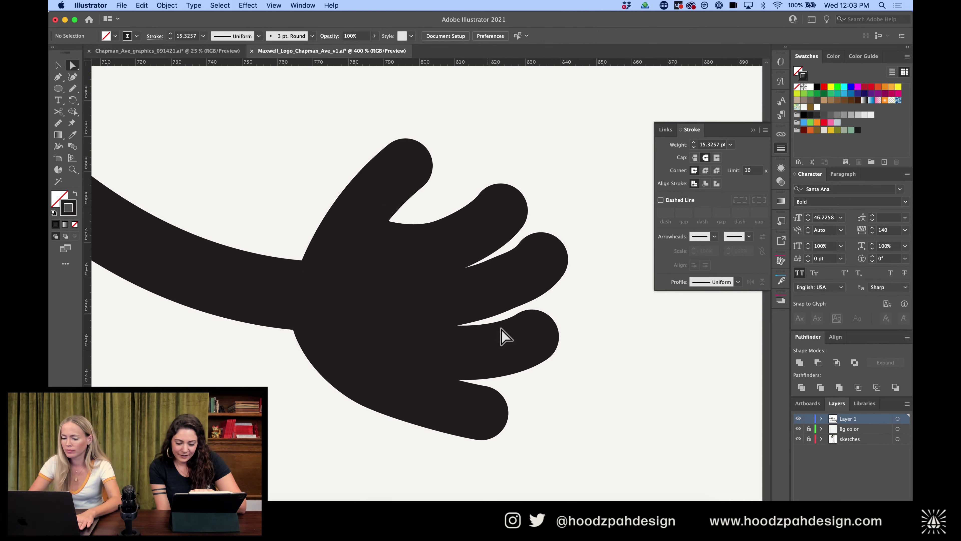
key(a)
click(530, 344)
drag(531, 338, 504, 345)
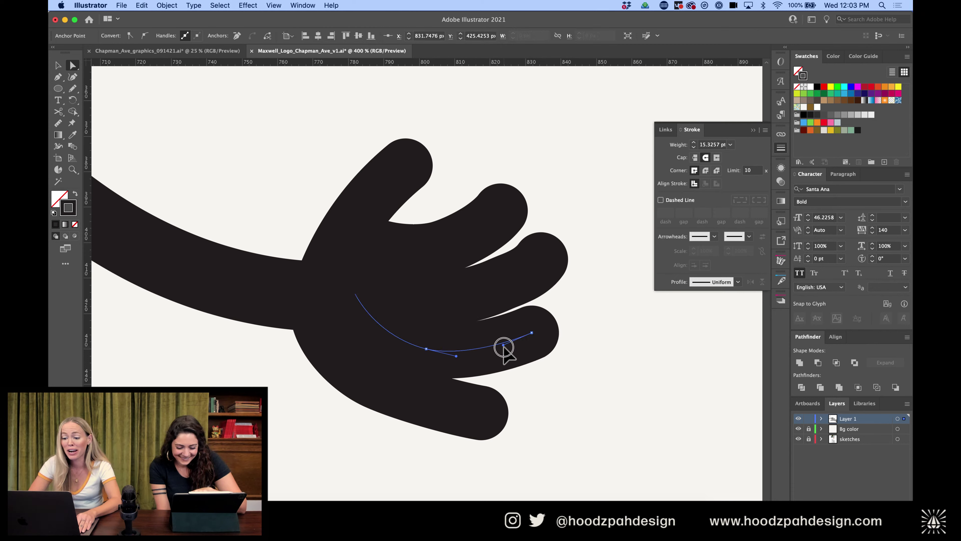
click(483, 416)
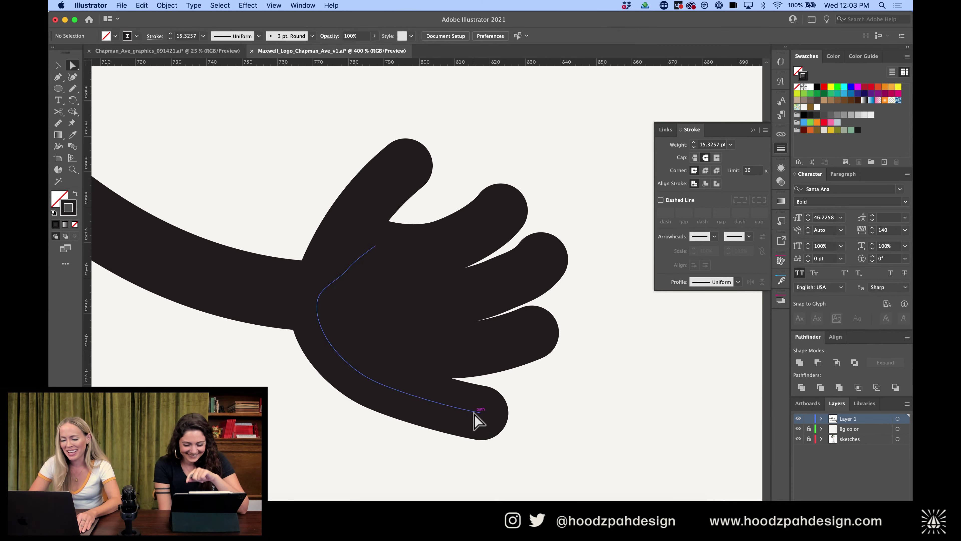
drag(482, 416, 451, 413)
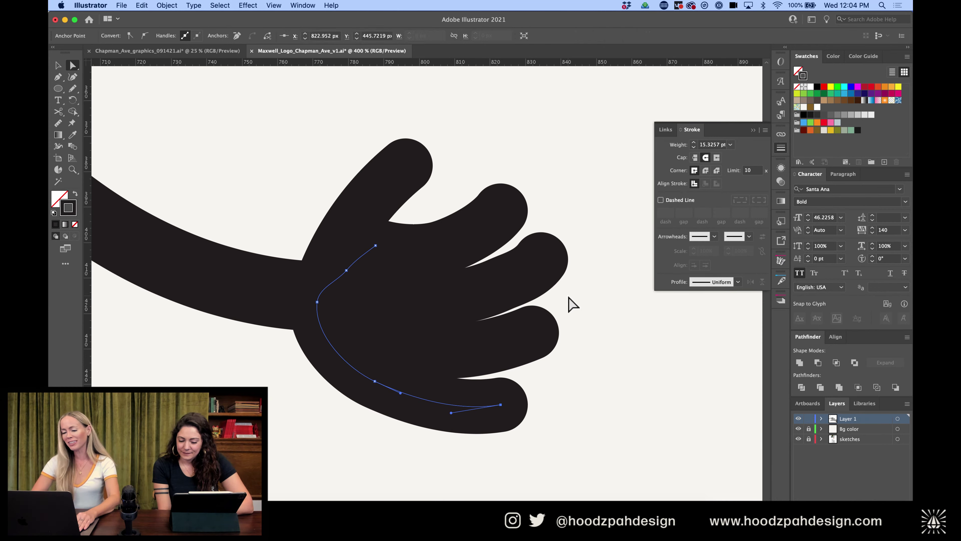
Reshape the second finger with its tip at about X 834.9, Y 402.5 px and middle anchor at about X 823.0, Y 410.8 px
click(514, 279)
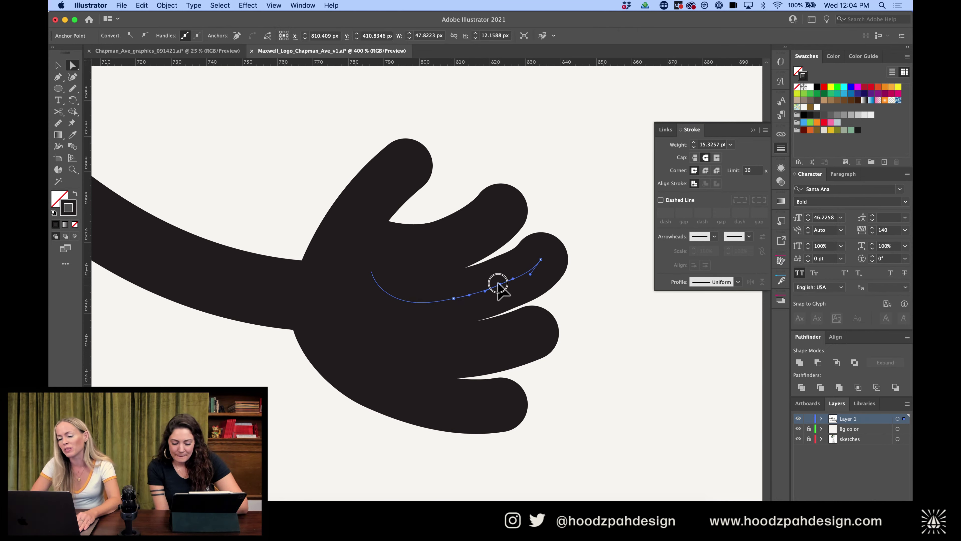
drag(500, 283, 543, 251)
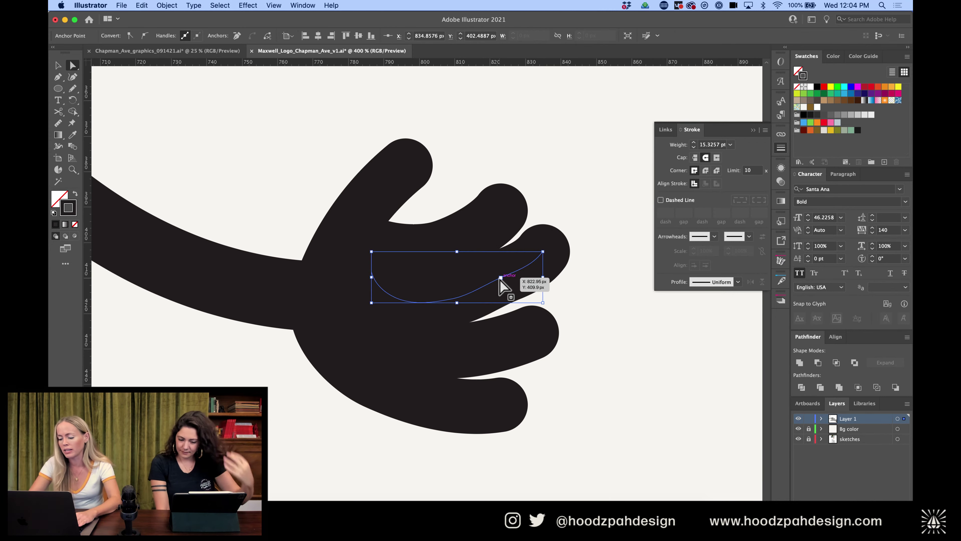
key(super+equal)
key(super+equal)
drag(338, 335, 337, 341)
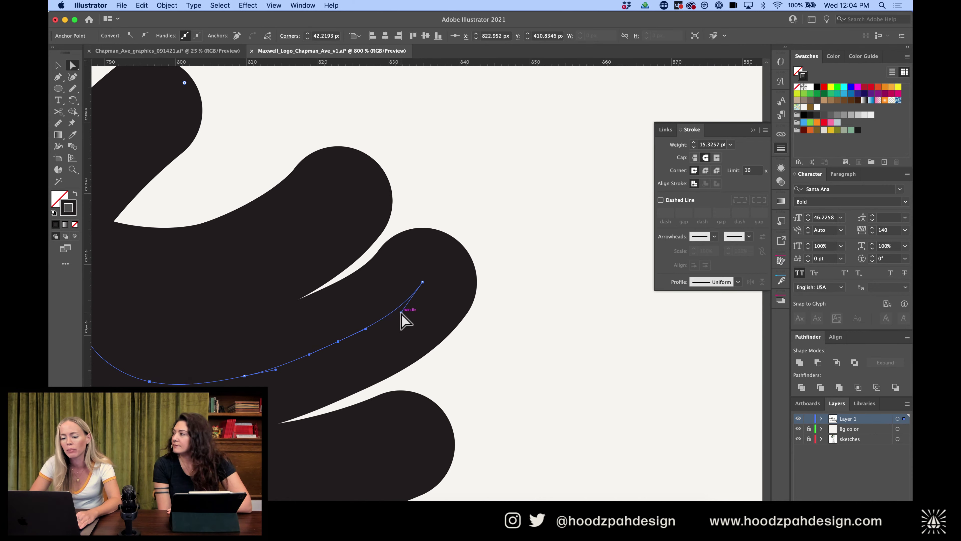
drag(401, 311, 397, 310)
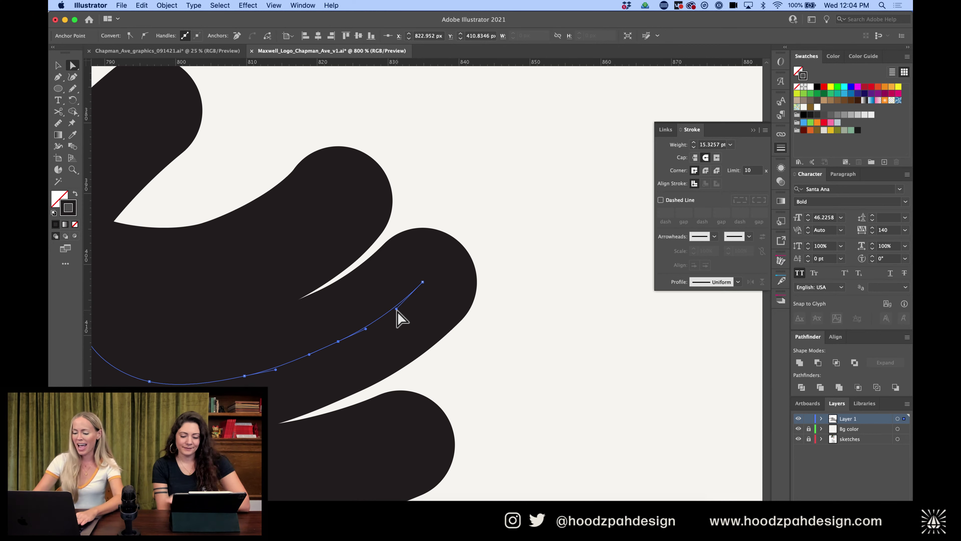
Nudge the first finger's tip anchor up and left by about 1 px to widen the gap below it, and clear the selection
scroll(401, 318, down, 5)
scroll(492, 217, up, 5)
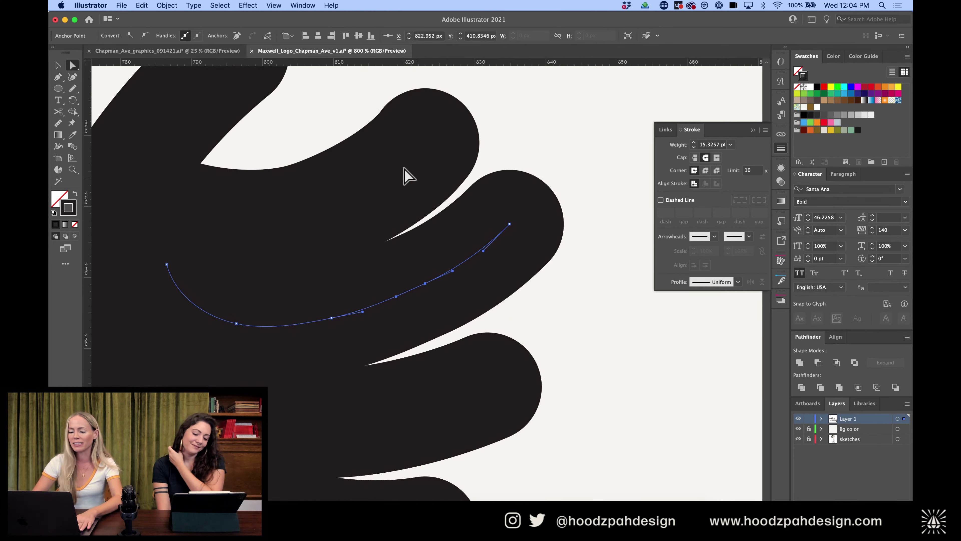
key(super+z)
click(420, 137)
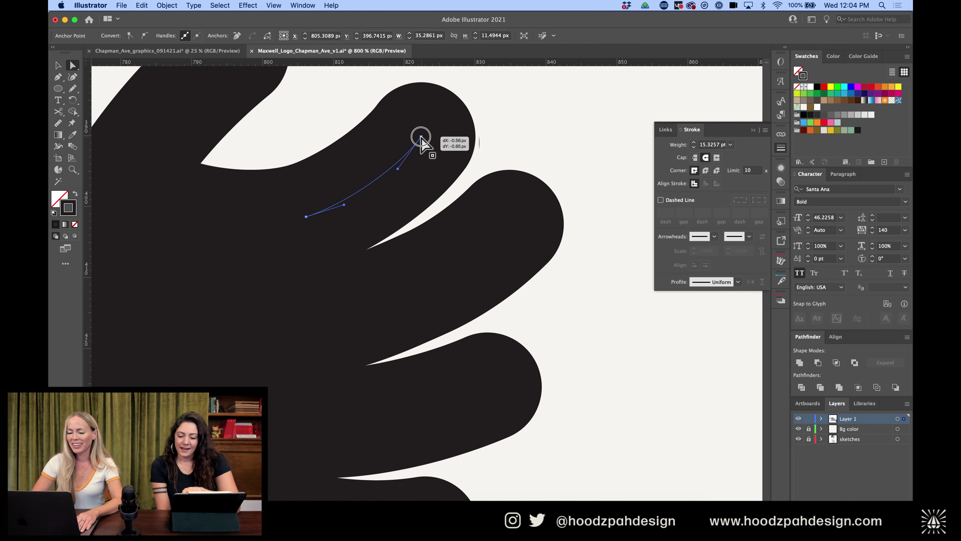
click(520, 137)
scroll(524, 142, down, 8)
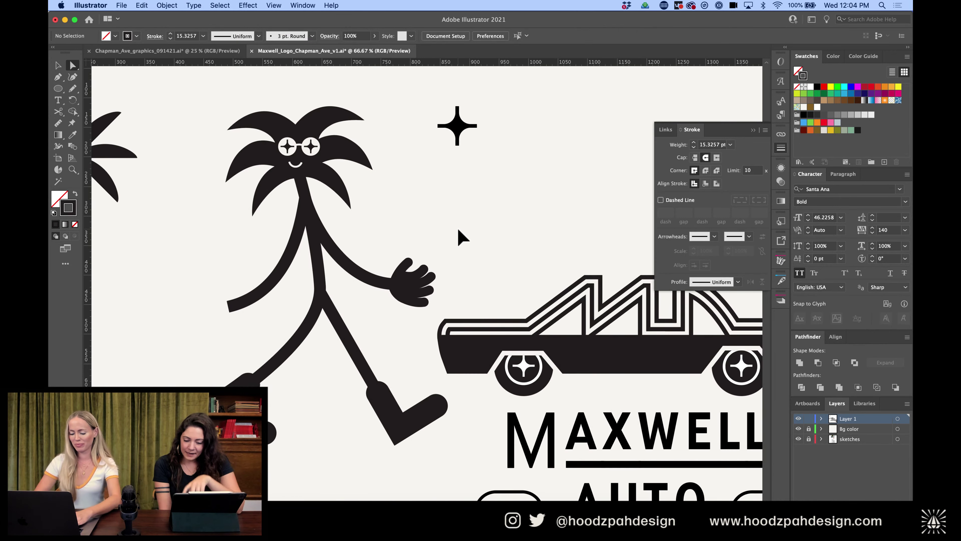
Draw an open outline for the upper half of a surfboard with a swallow tail across the palm's body, using a 19.67 pt stroke
click(402, 279)
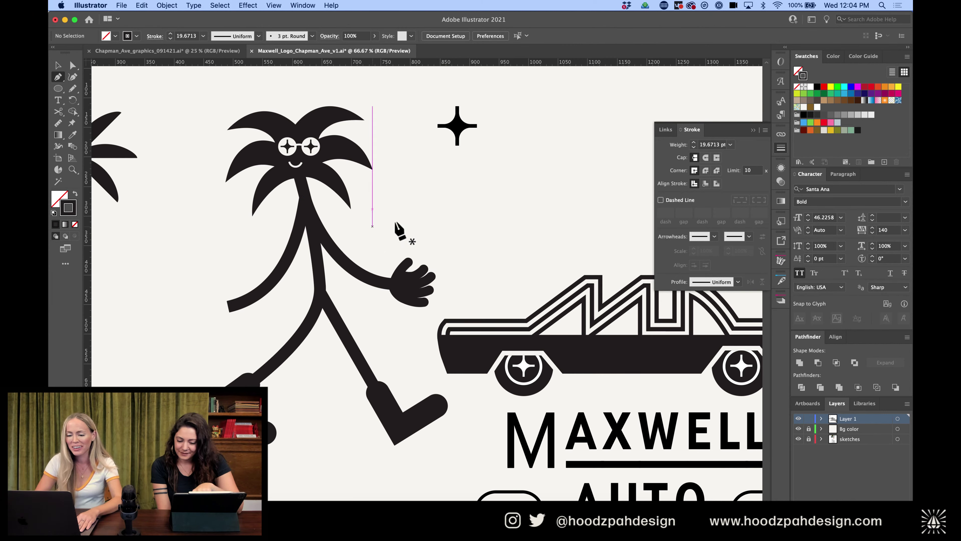
click(439, 223)
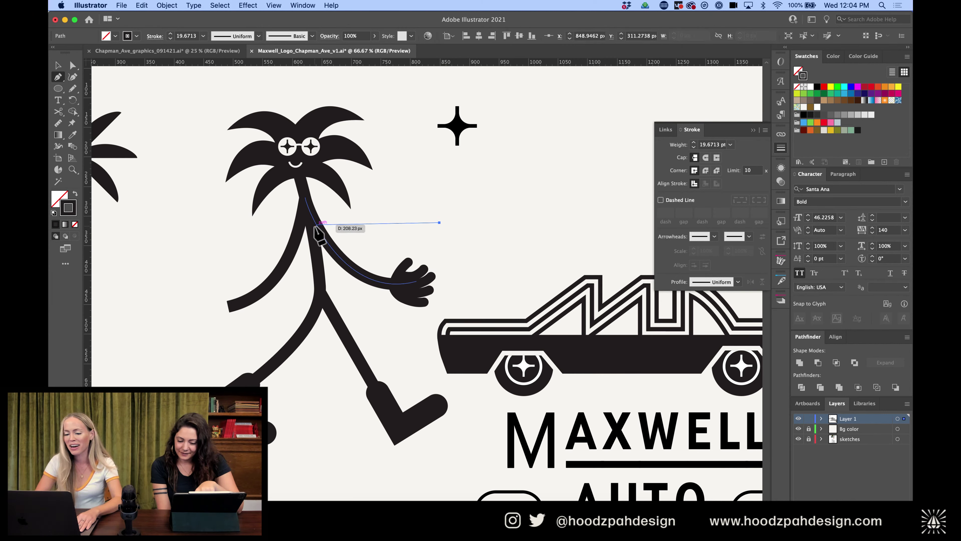
drag(317, 224, 261, 241)
drag(160, 313, 196, 322)
click(204, 321)
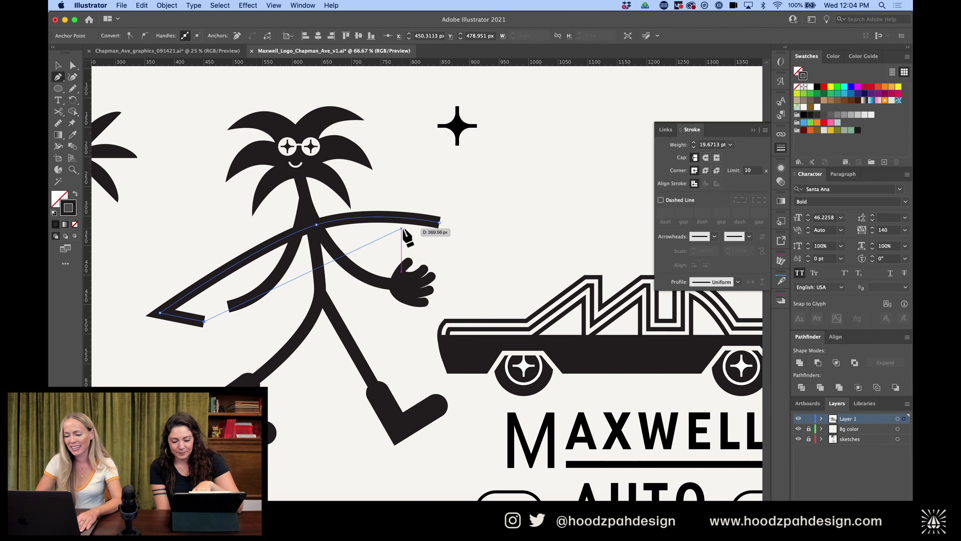
click(439, 223)
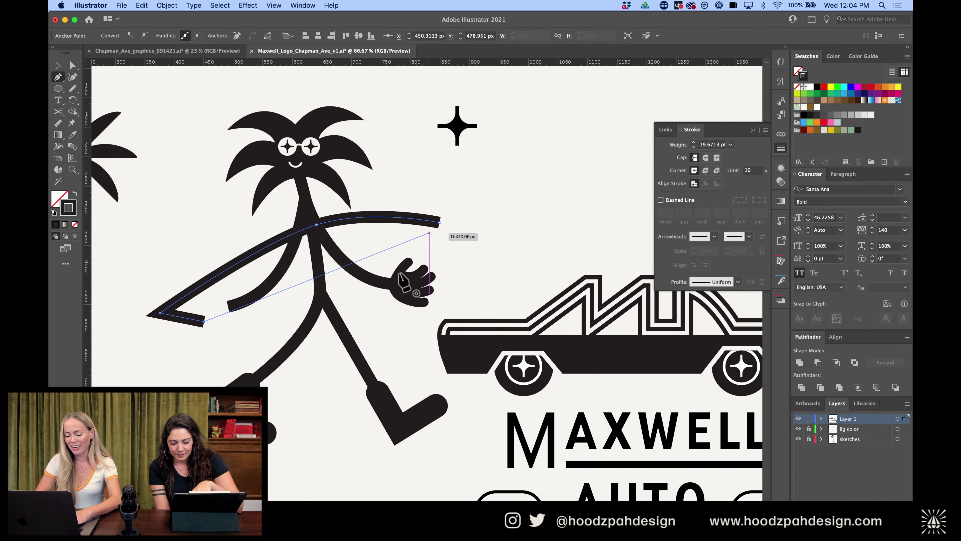
Rotate the surfboard outline clockwise until it lies nearly horizontal and level its two open end anchors at about Y 410.7 px
key(v)
drag(444, 213, 461, 273)
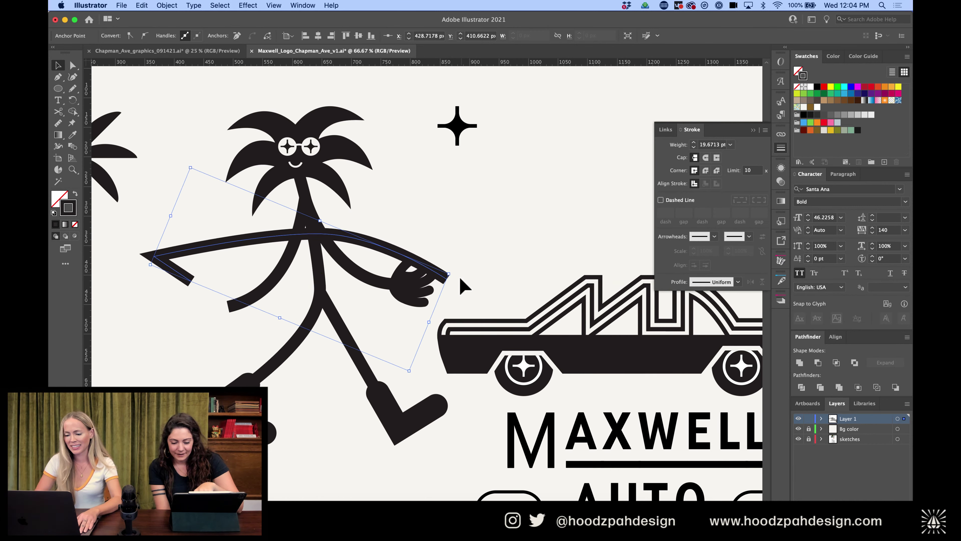
key(a)
click(447, 280)
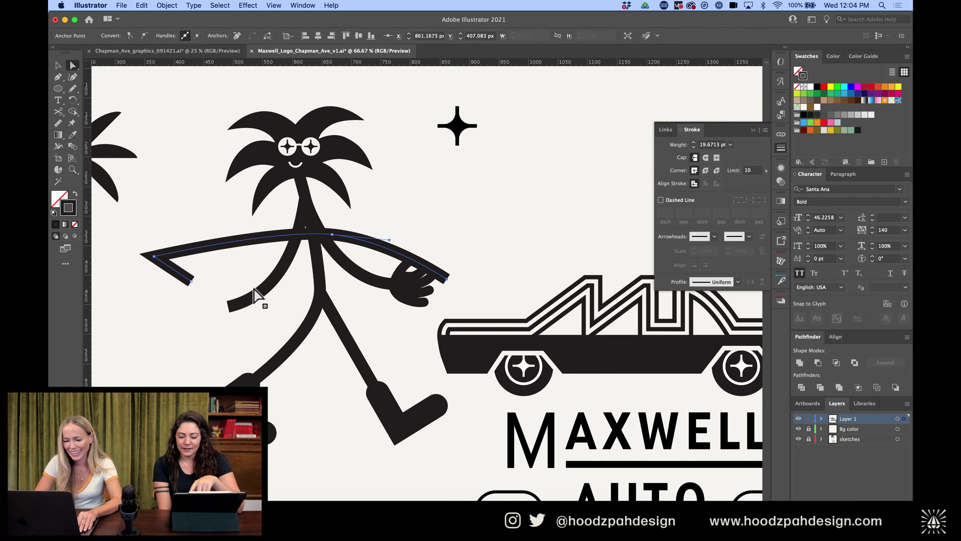
click(193, 285)
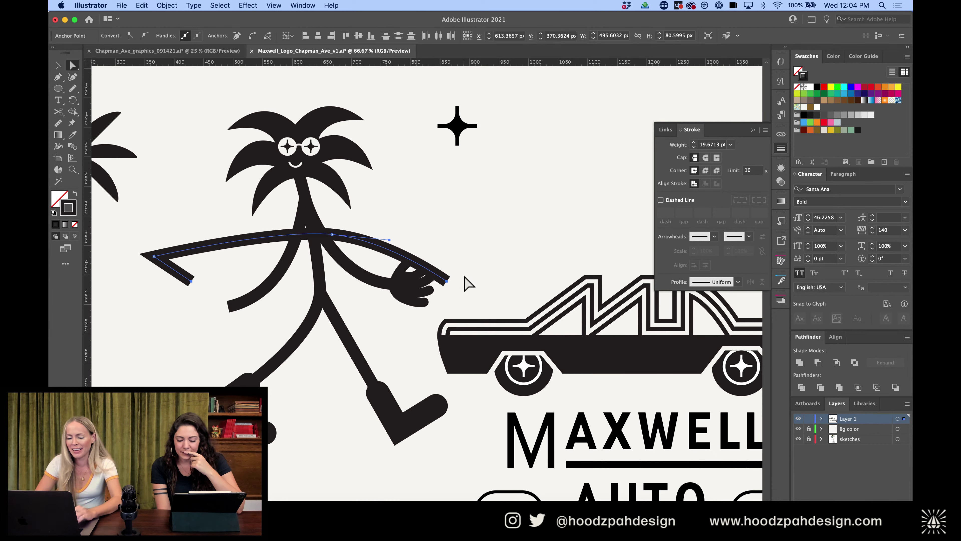
Close the surfboard half with a straight lower edge and duplicate it about 80 px below the original
key(p)
click(446, 282)
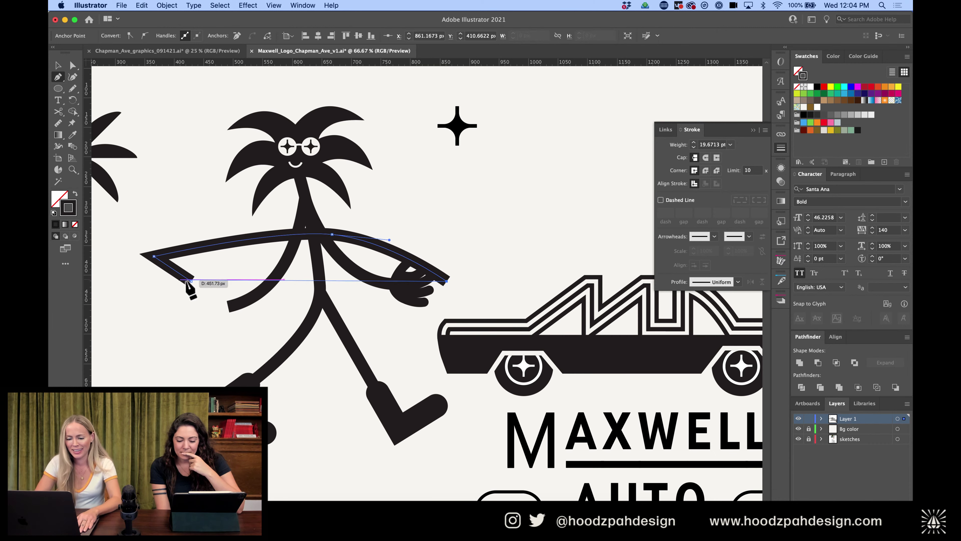
click(191, 281)
key(v)
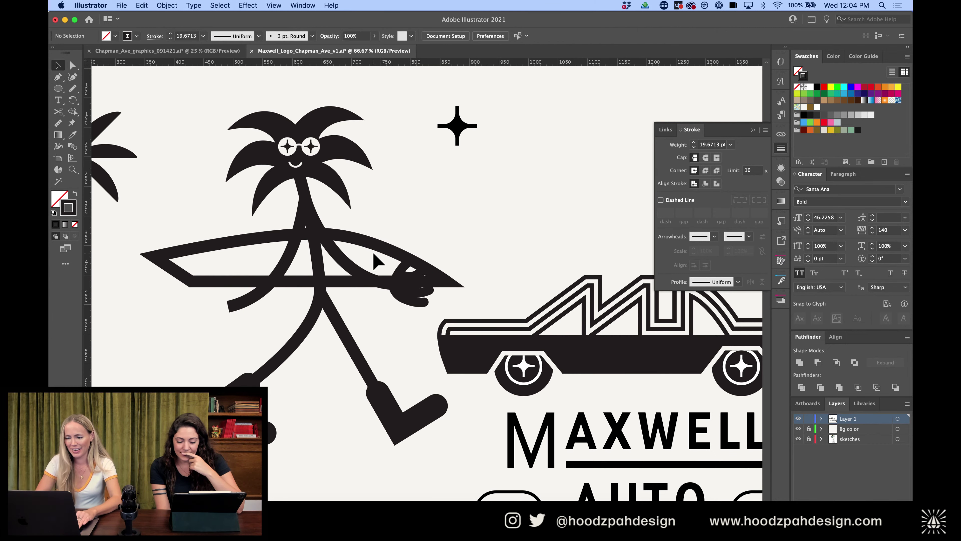
click(376, 261)
drag(379, 245, 377, 291)
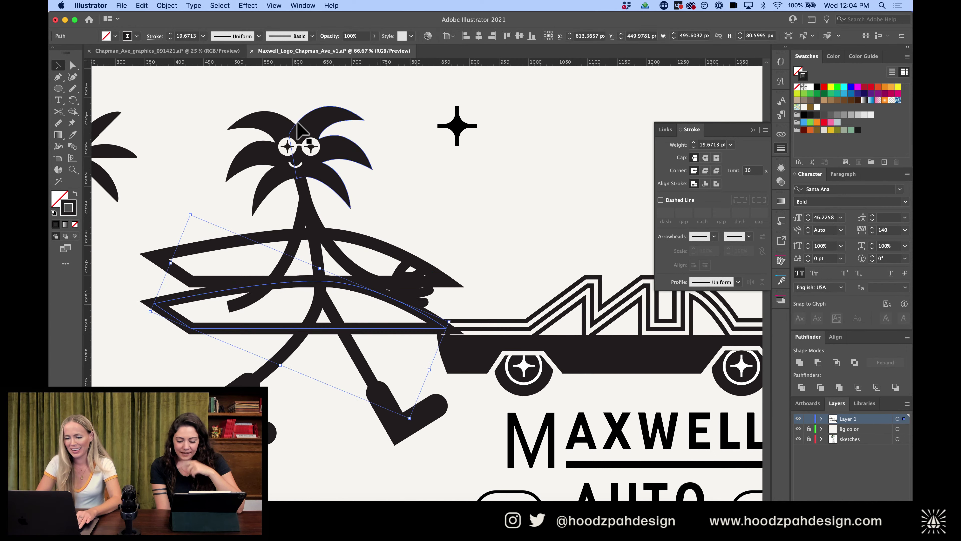
Reflect the duplicated surfboard half across the horizontal axis
click(167, 5)
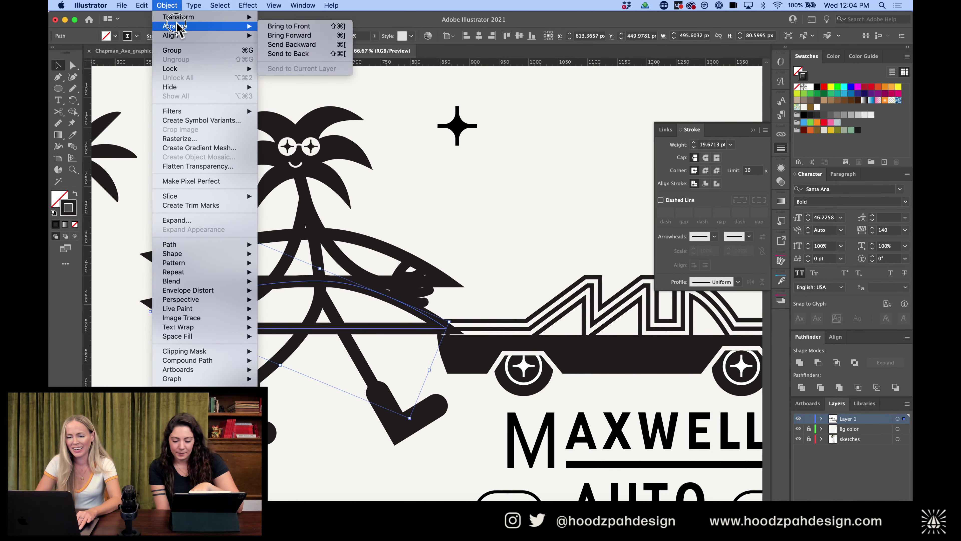
click(169, 6)
click(167, 5)
mouse_move(176, 16)
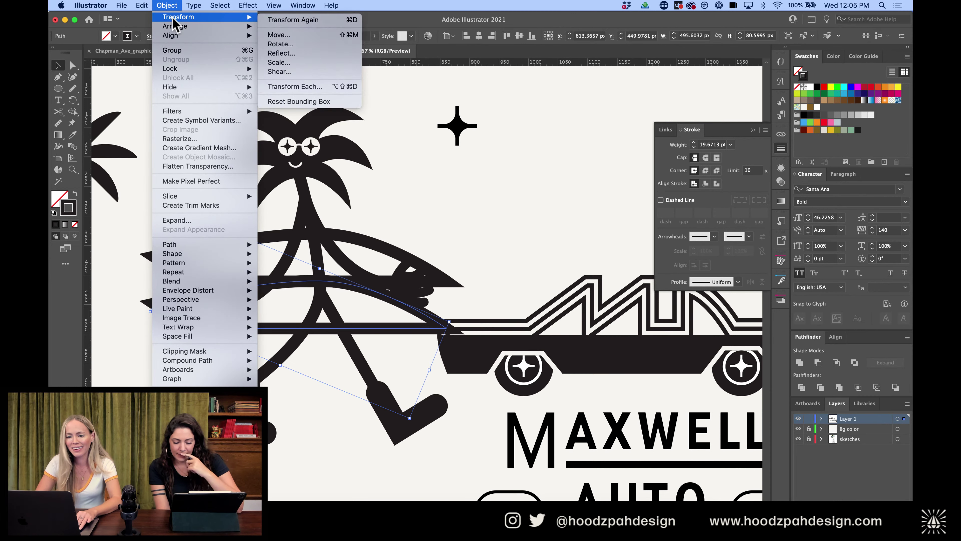
click(302, 53)
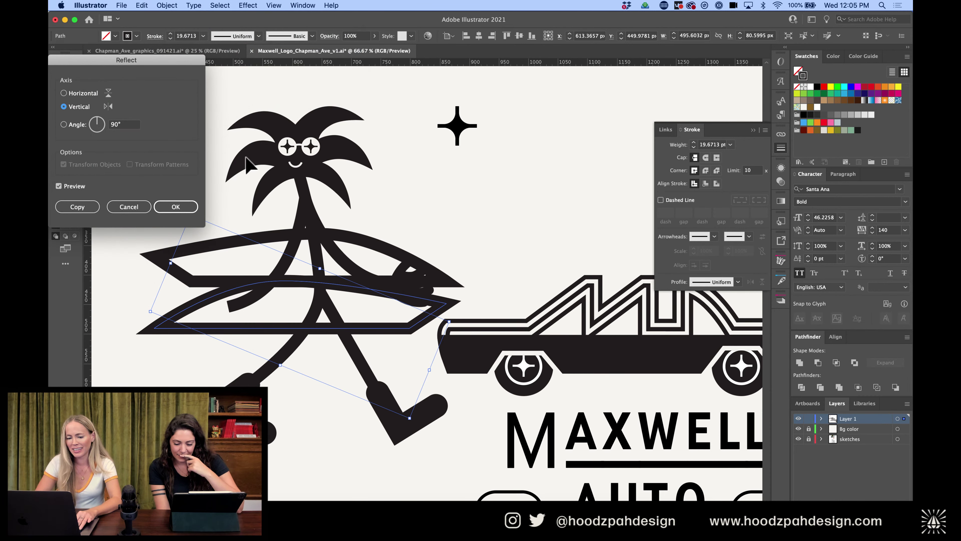
click(75, 94)
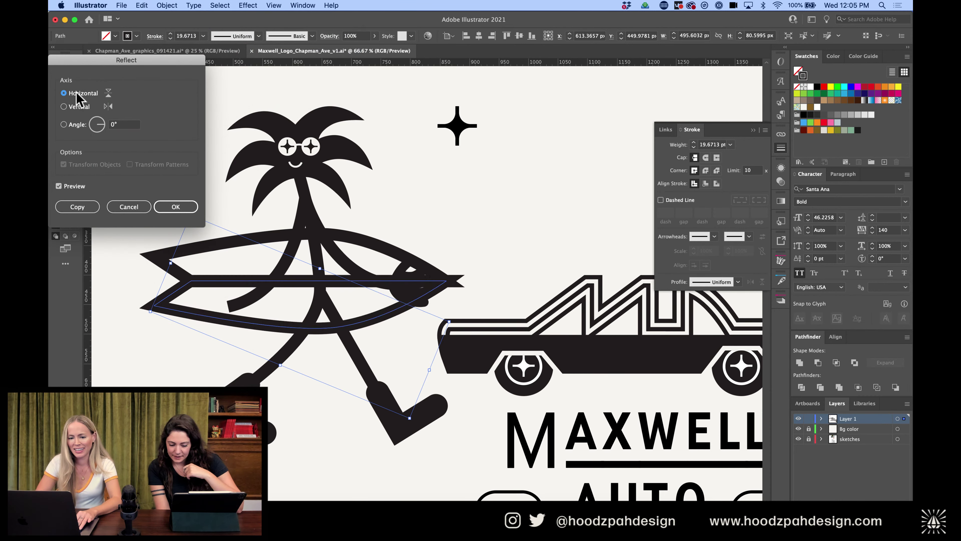
click(187, 206)
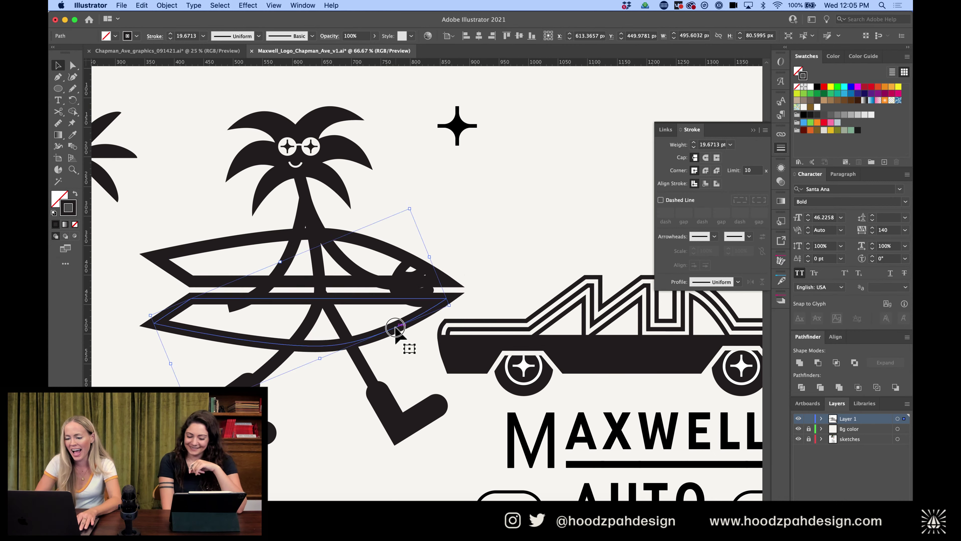
Move the mirrored surfboard half up until its straight edge meets the upper half's straight edge
mouse_move(399, 321)
mouse_down()
mouse_move(394, 313)
mouse_move(394, 324)
mouse_up()
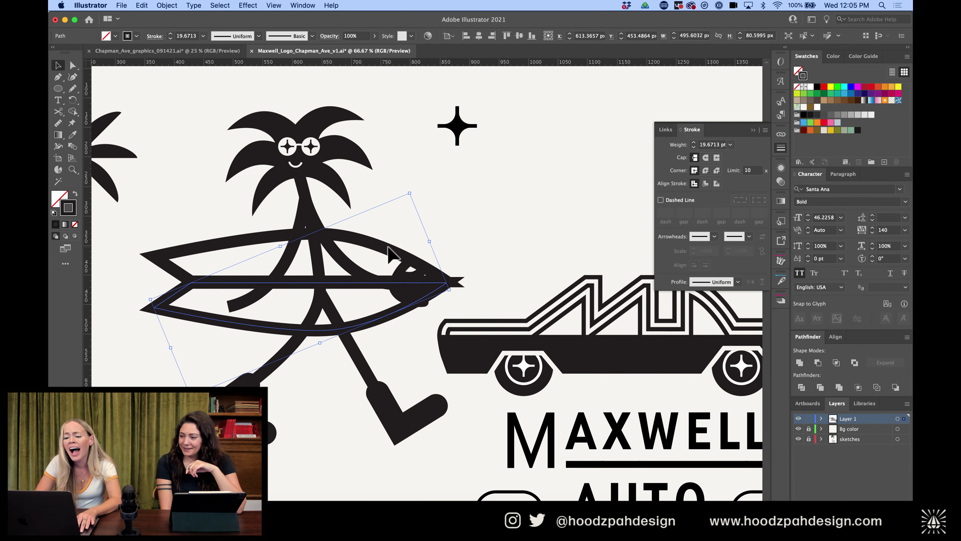
scroll(391, 258, up, 5)
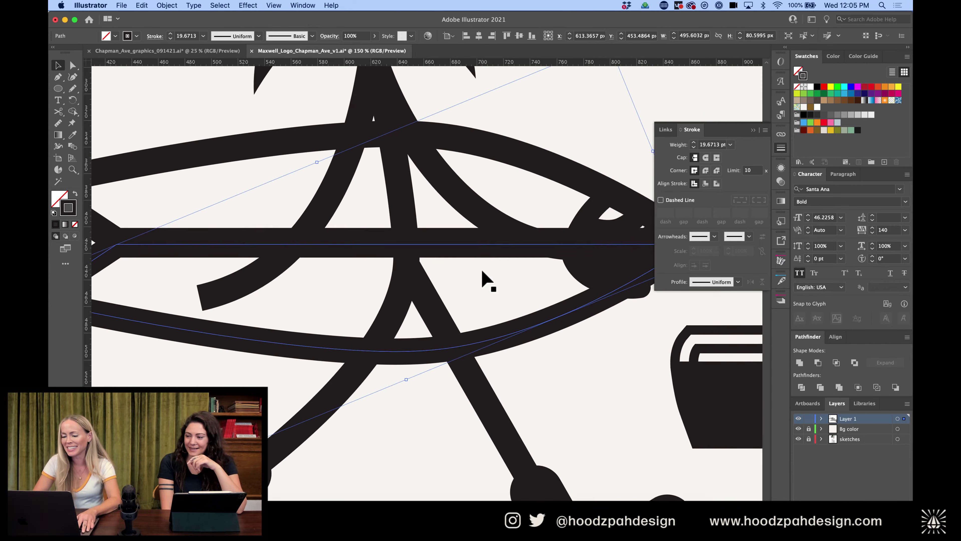
scroll(486, 279, right, 3)
drag(493, 327, 493, 330)
click(501, 185)
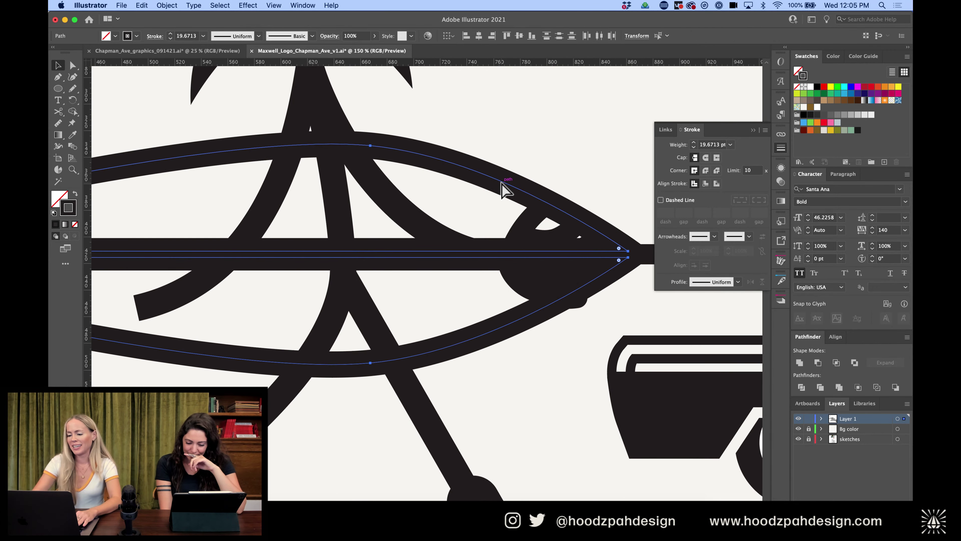
key(super+equal)
click(557, 365)
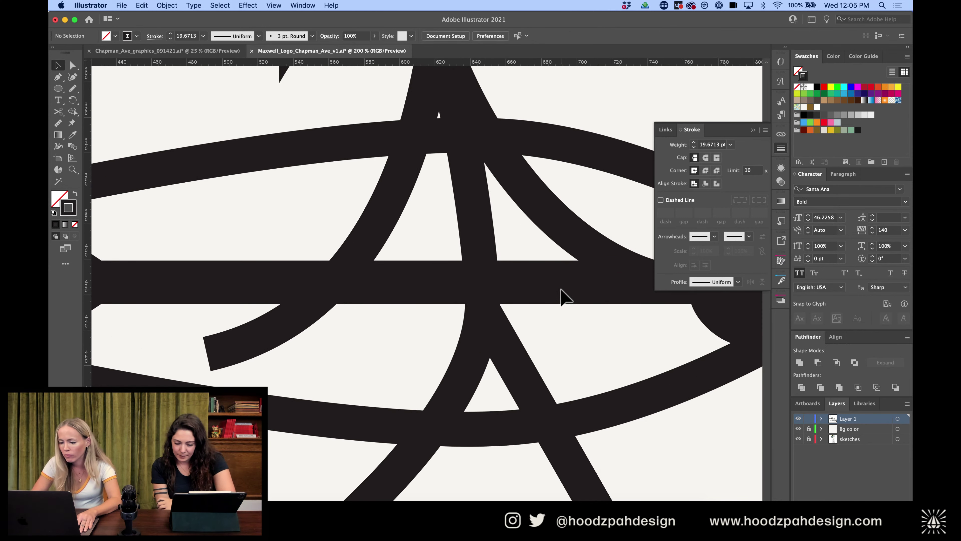
drag(560, 284, 560, 281)
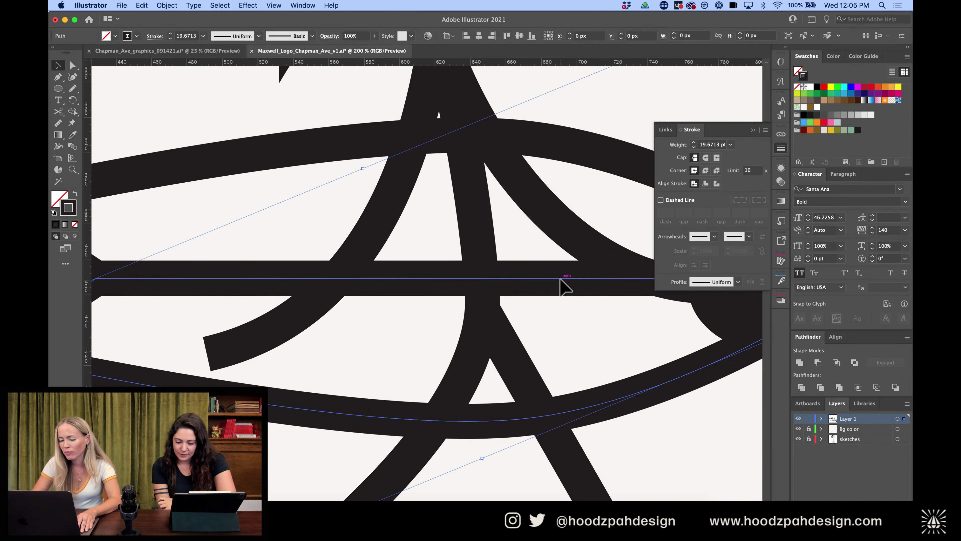
Try to unite the two abutting surfboard halves and inspect the center seam
key(super+minus)
key(super+minus)
key(super+minus)
key(super+minus)
key(super+shift+b)
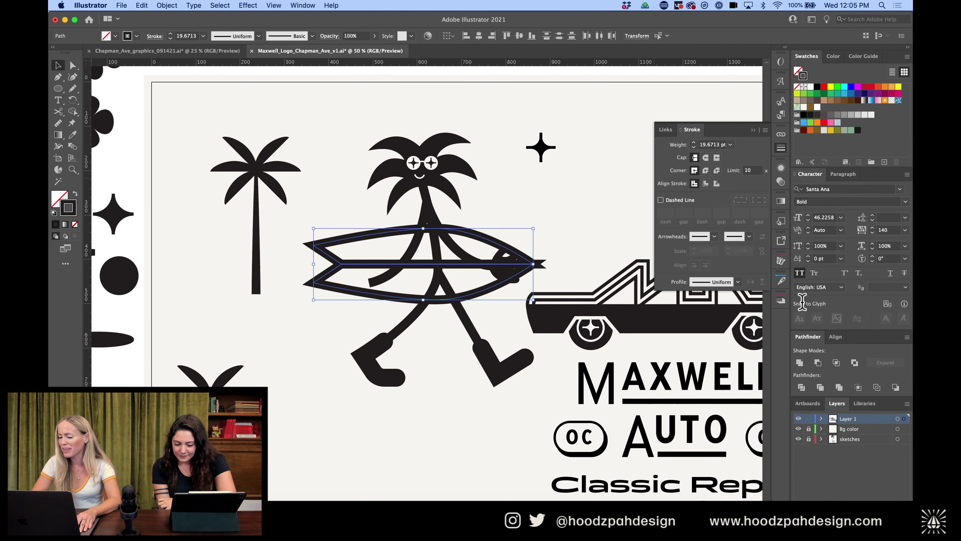
click(800, 362)
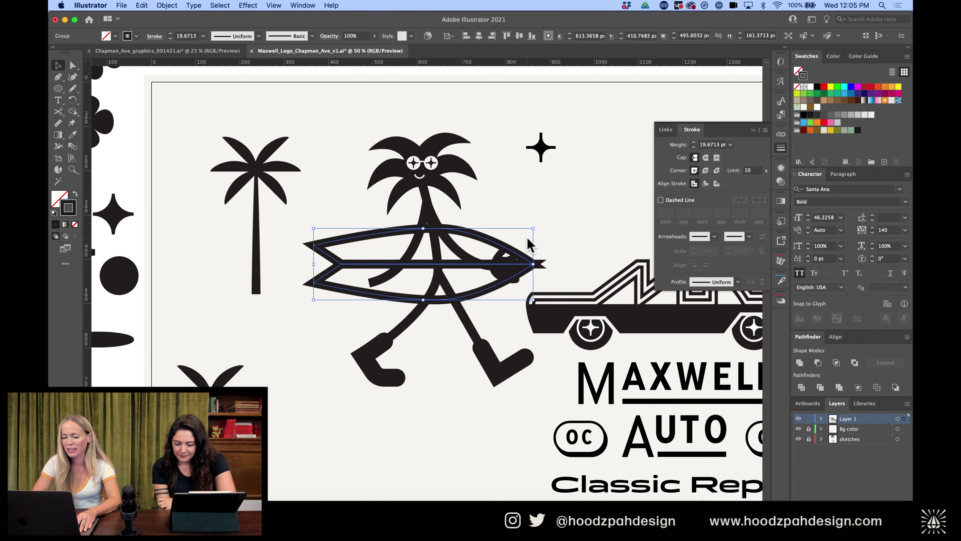
key(super+equal)
key(super+equal)
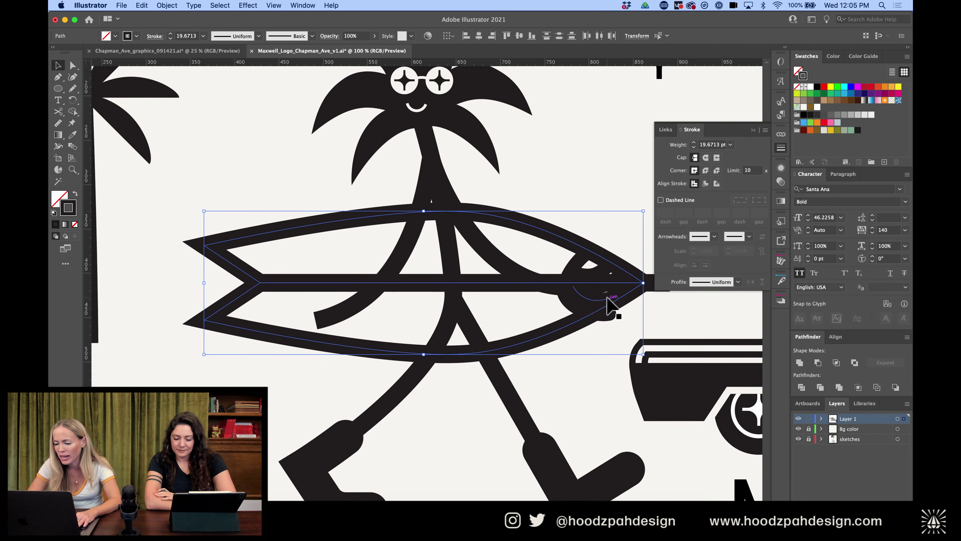
key(super+equal)
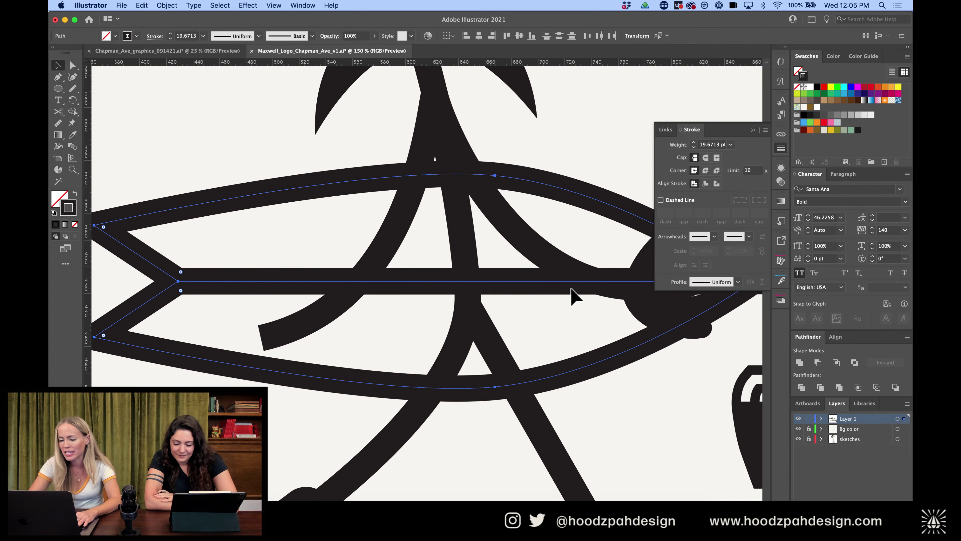
Shift the lower surfboard half up slightly so the two halves overlap, and unite them into one outline about 158.6 px high
key(super+shift+a)
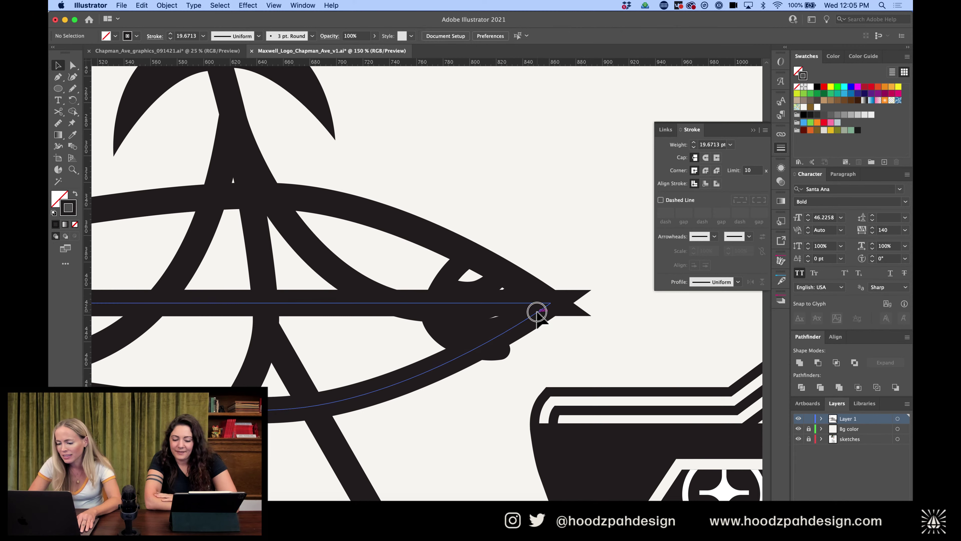
drag(537, 312, 533, 309)
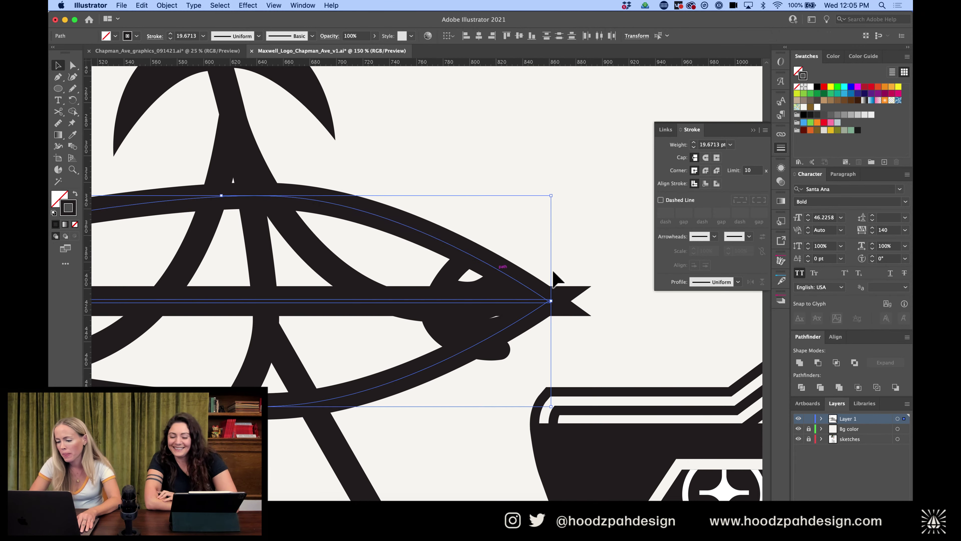
click(799, 363)
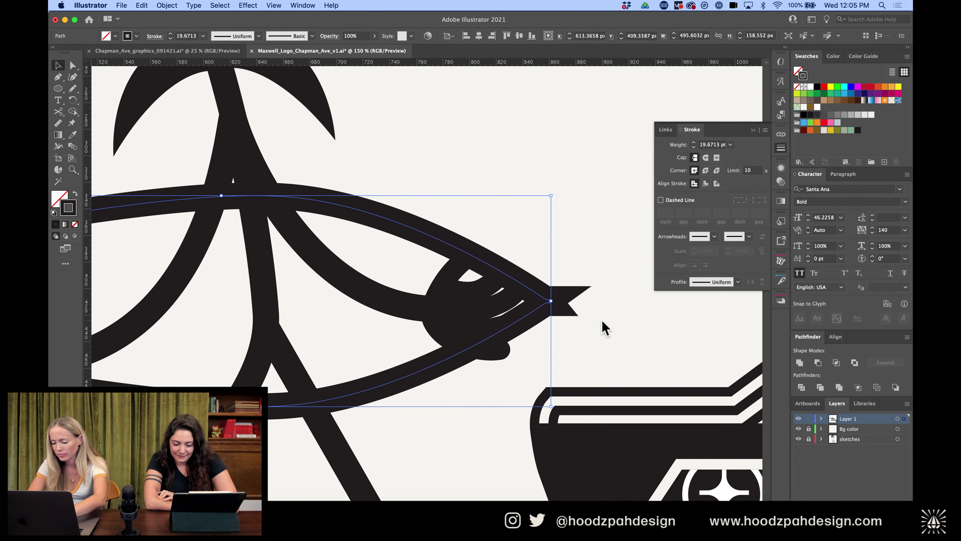
Clean up the doubled anchors at the surfboard's nose and make a single sharp corner at about X 859.3, Y 409.3 px
key(minus)
click(549, 301)
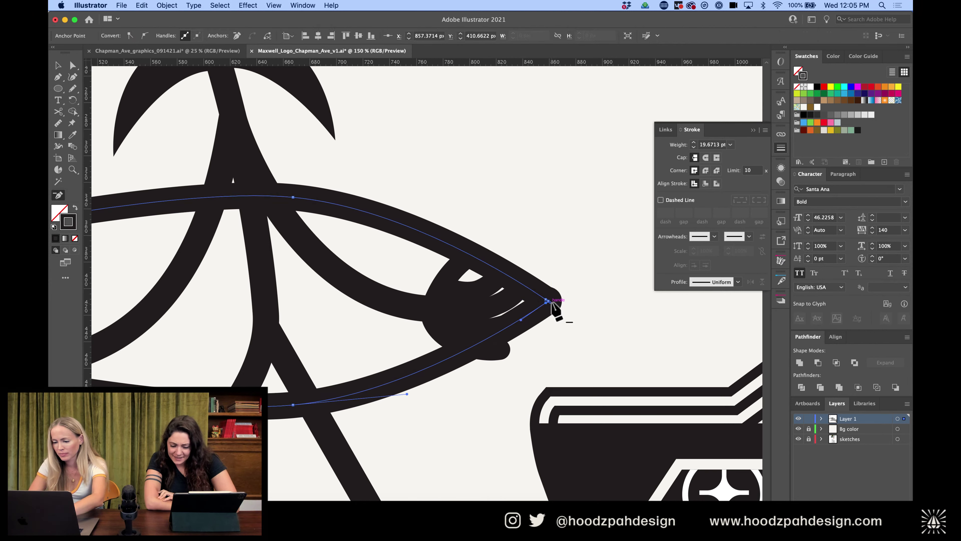
scroll(620, 297, up, 5)
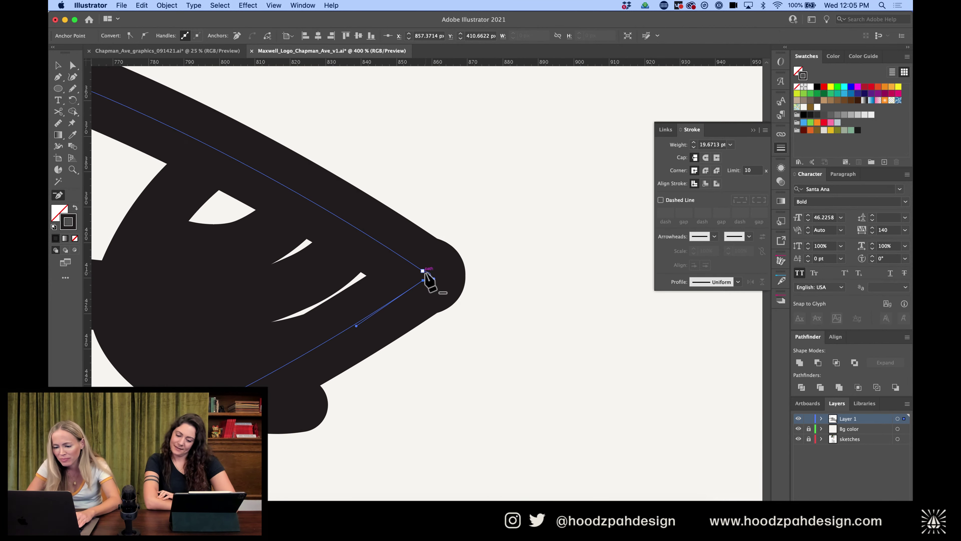
key(shift+c)
click(429, 276)
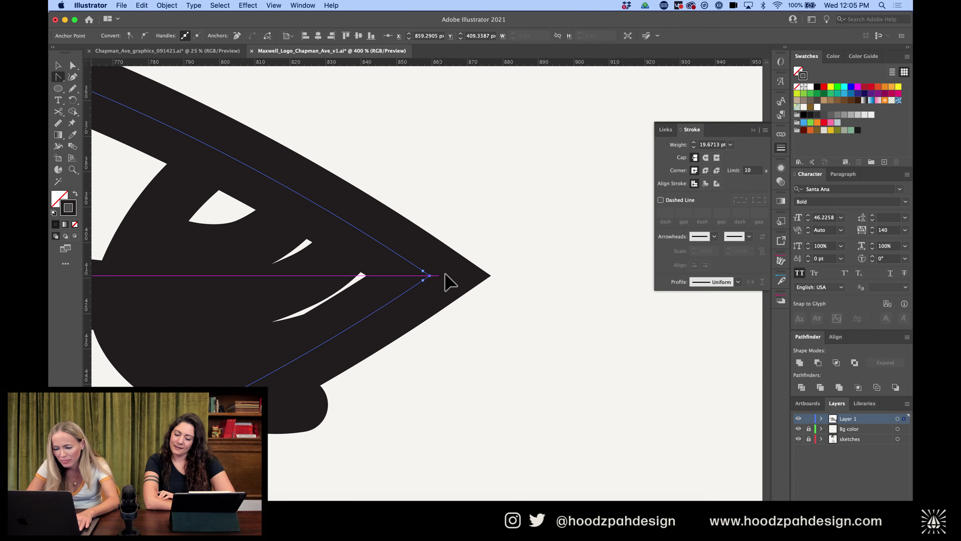
Rotate the surfboard outline on the palm character so its nose tilts upward about 15 degrees, and nudge it up
key(super+minus)
key(super+minus)
key(super+minus)
key(super+minus)
key(super+minus)
key(super+minus)
key(v)
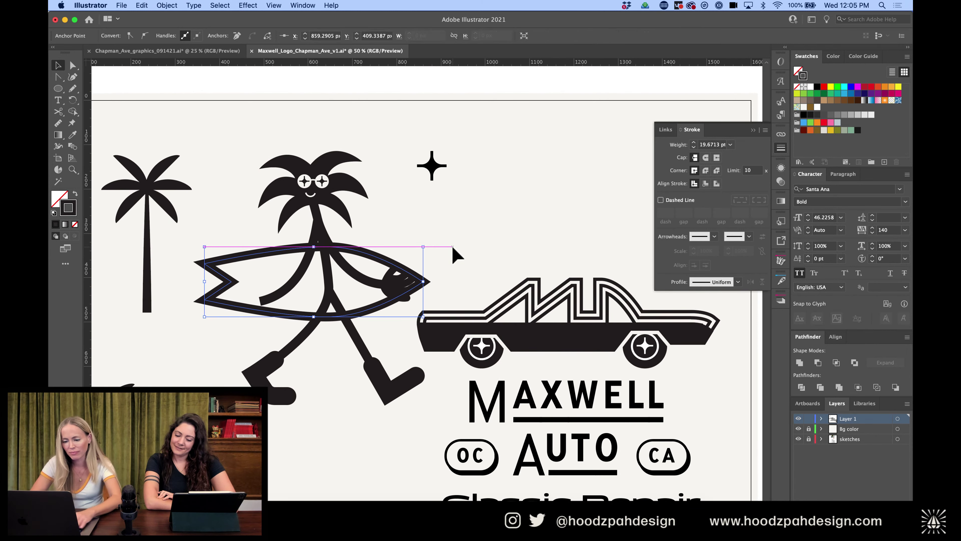
key(super+shift+a)
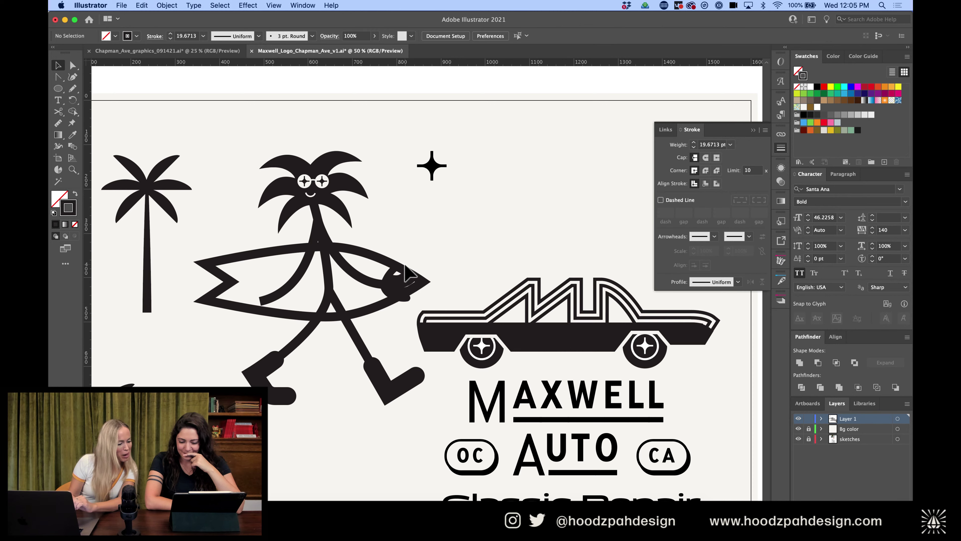
click(424, 275)
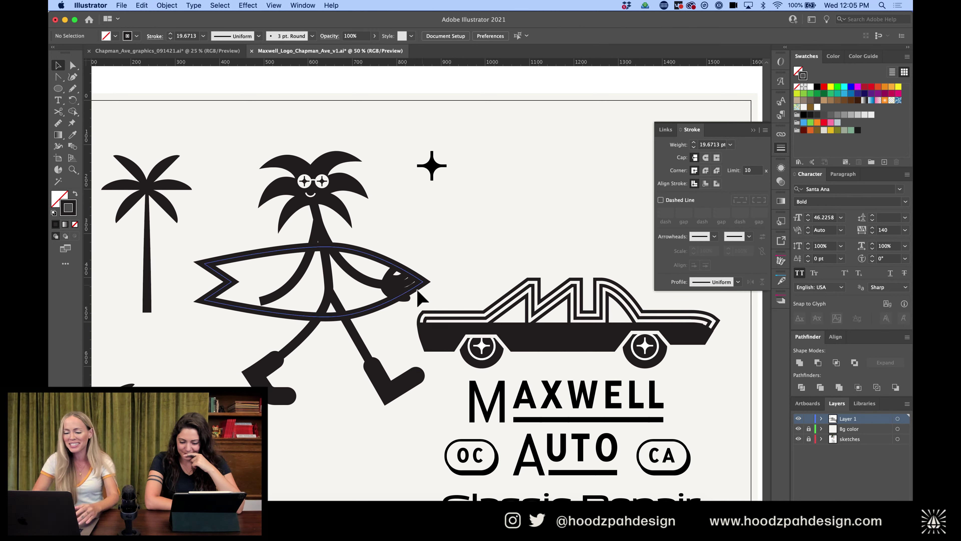
drag(428, 247, 420, 213)
key(shift+Up)
key(shift+Up)
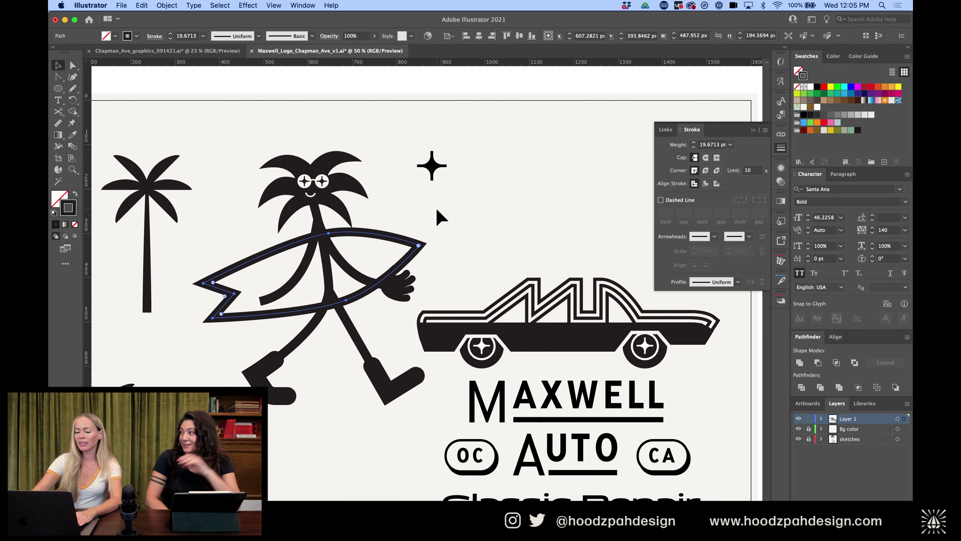
Scale the surfboard outline down proportionally to about 436 by 174 px
key(super+minus)
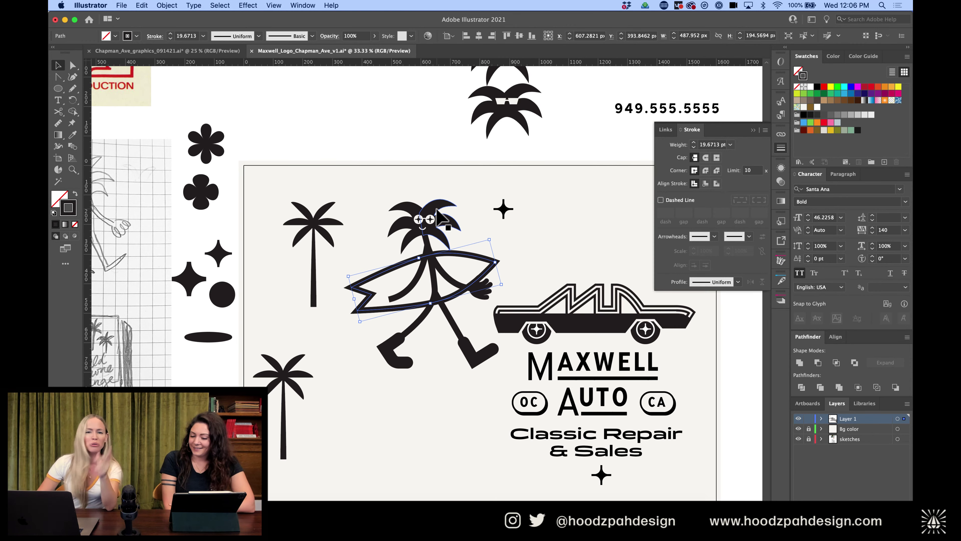
key(super+equal)
key(super+equal)
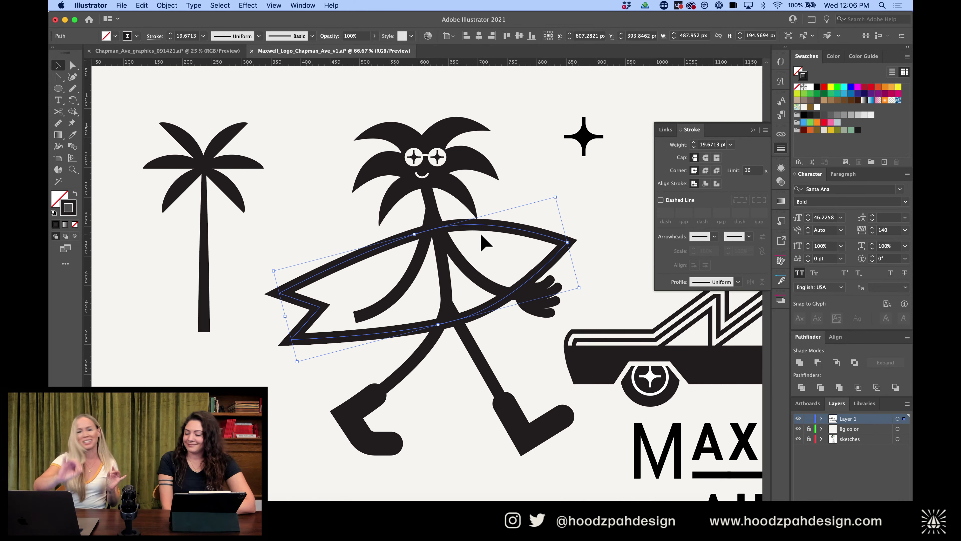
key(super+0)
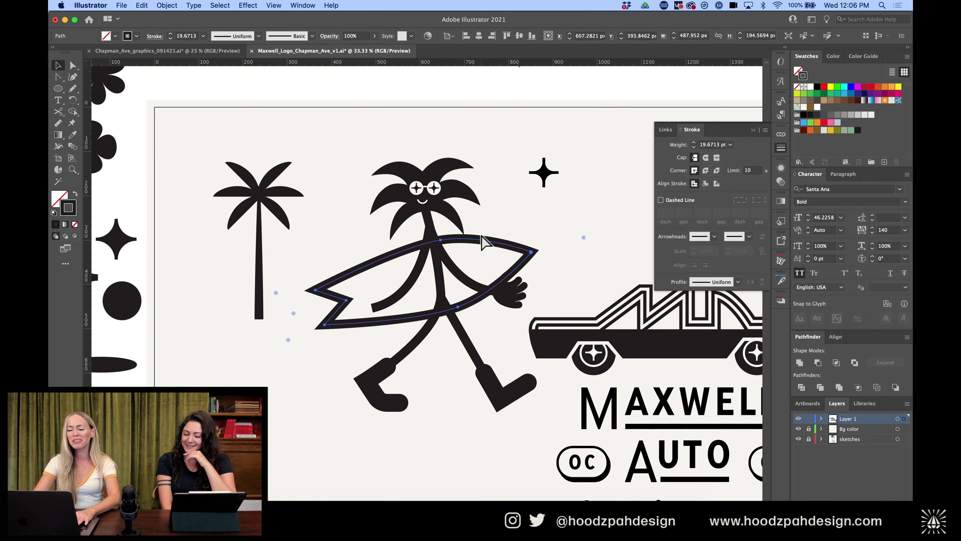
key(super+1)
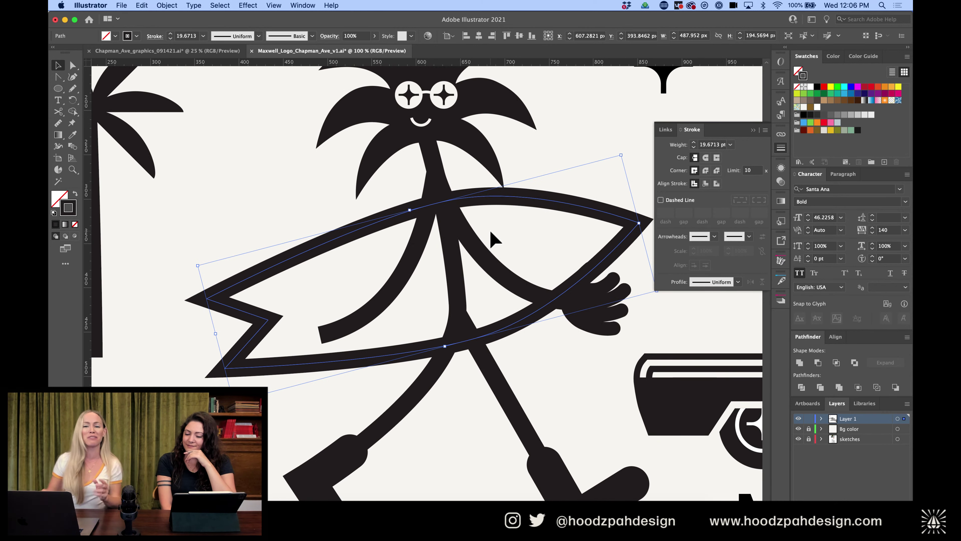
key(super+minus)
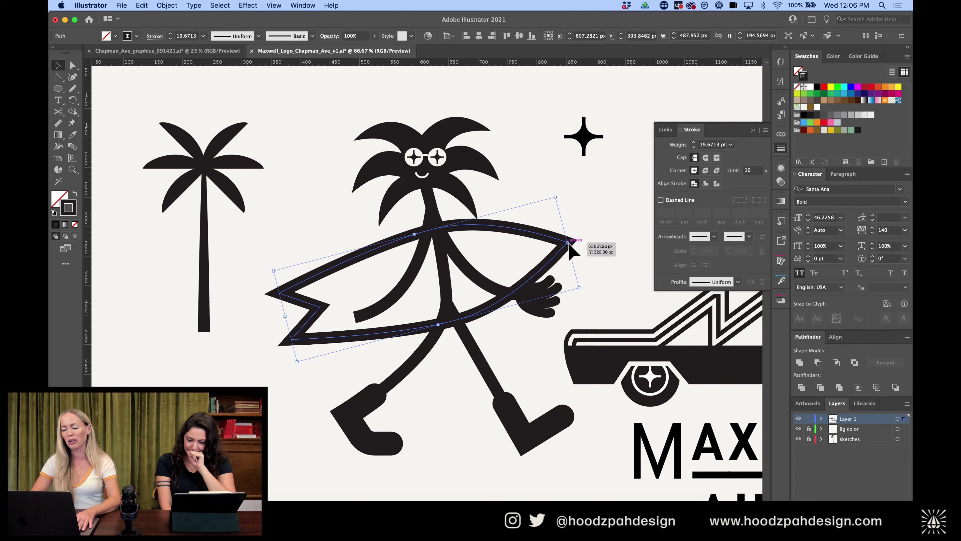
drag(569, 244, 534, 245)
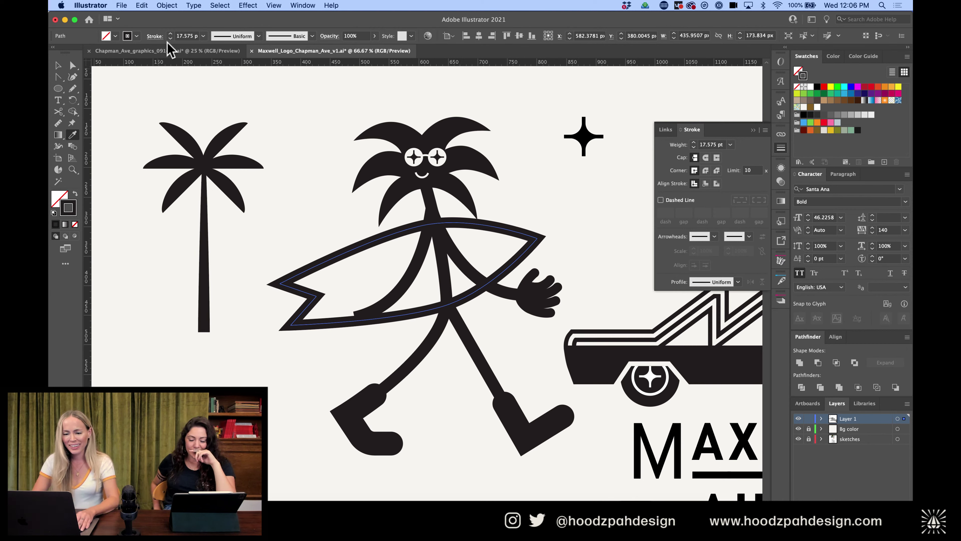
Match the surfboard's stroke to the car's line weight of 6.9401 pt with the Eyedropper
click(171, 38)
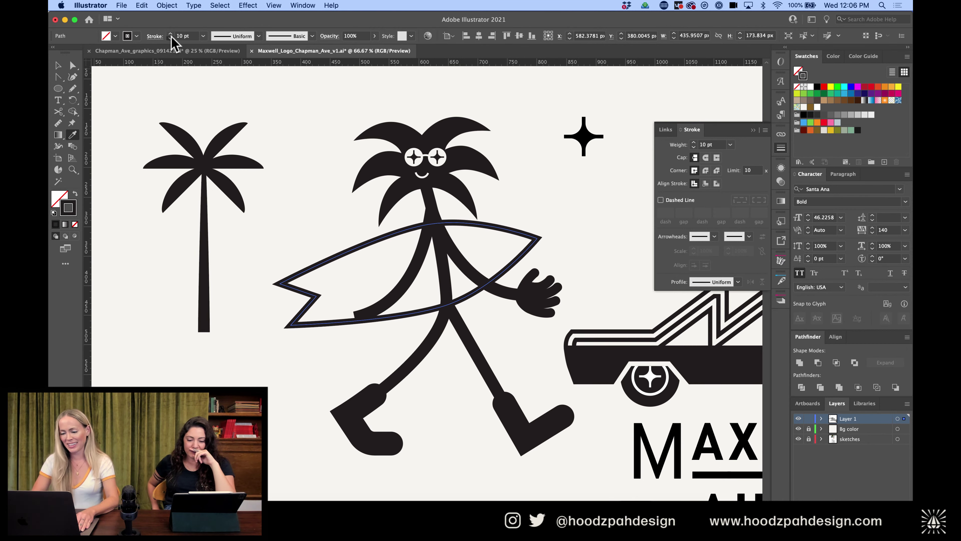
click(663, 324)
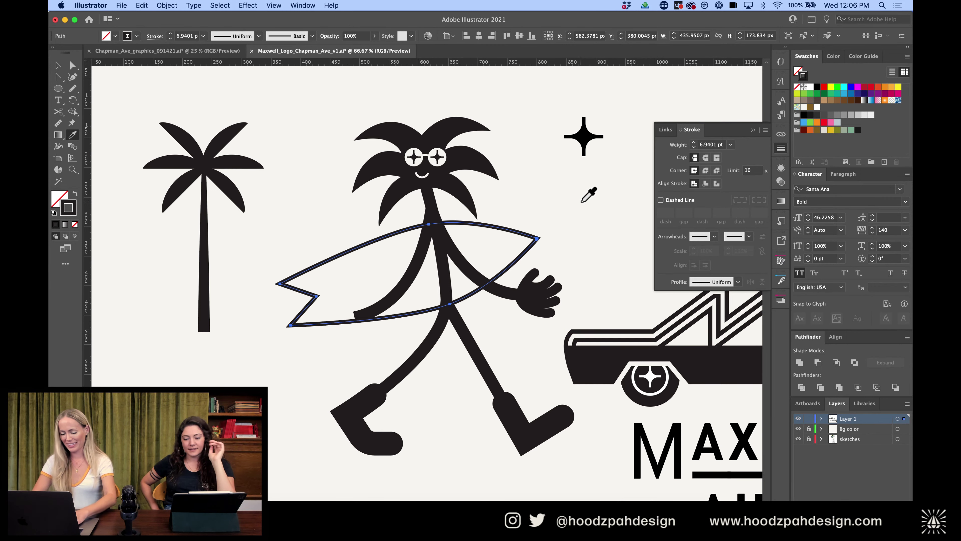
key(v)
click(567, 208)
Draw a straight centre line from the surfboard's nose to the inner point of its tail notch with the Pen tool
scroll(556, 241, right, 2)
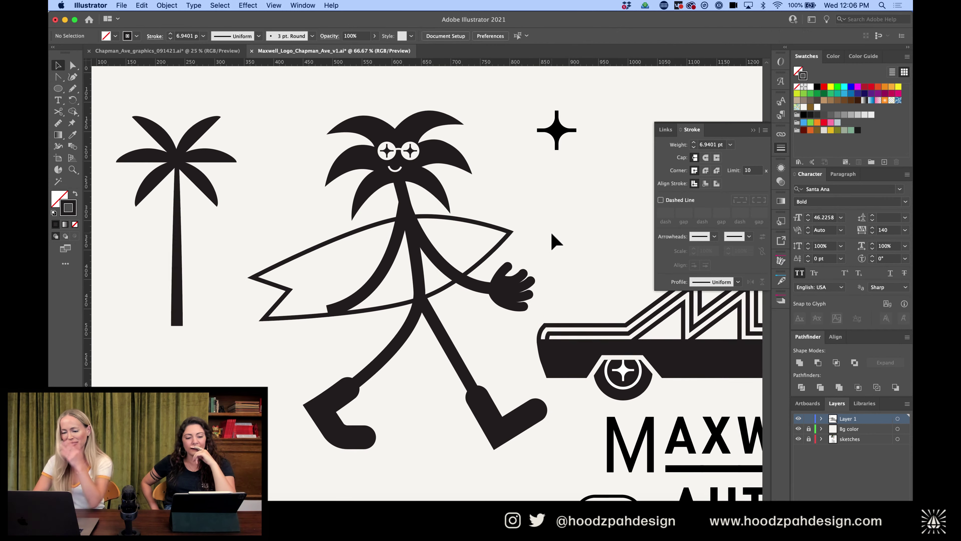
click(503, 247)
click(536, 262)
key(p)
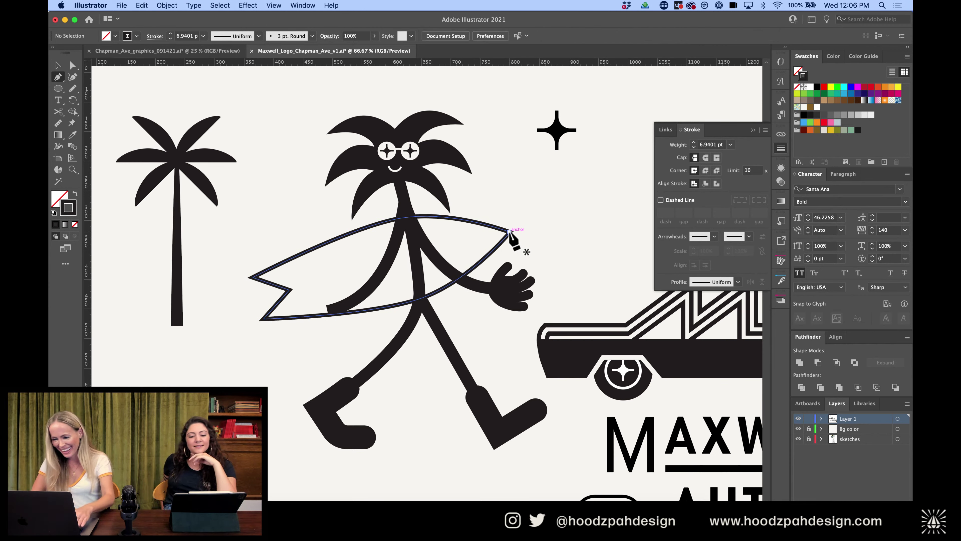
click(509, 232)
click(289, 289)
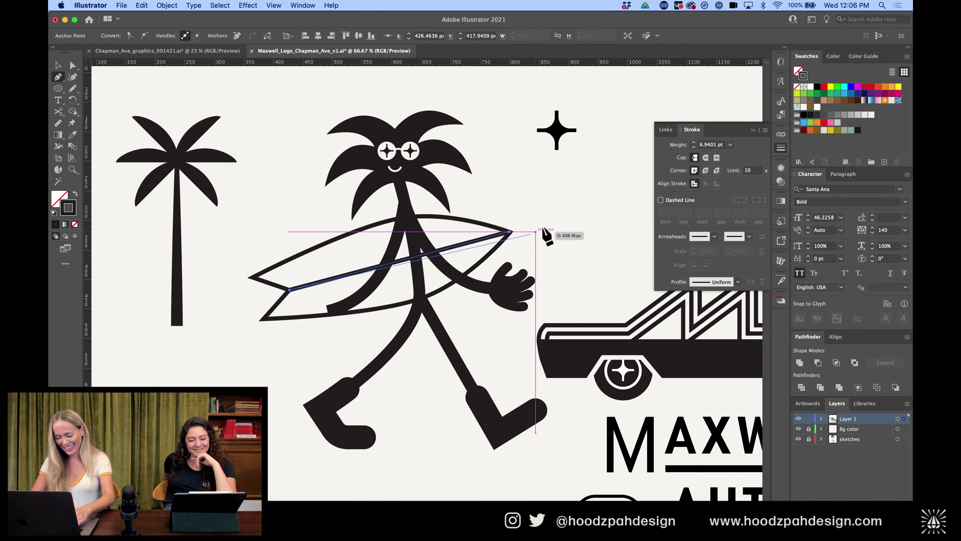
Group the surfboard outline with its centre line and move the group about 30 px right and 10 px up
key(v)
click(532, 225)
click(480, 250)
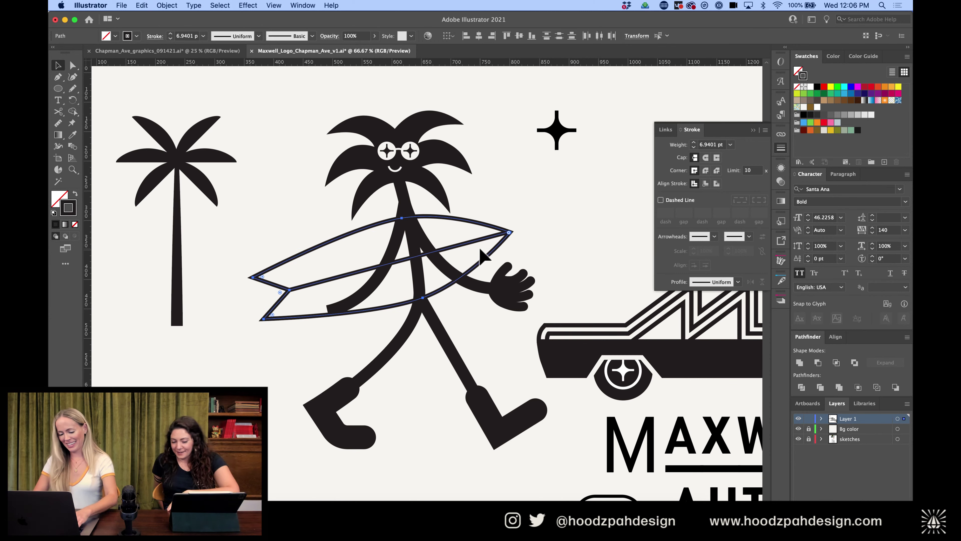
key(super+minus)
key(shift+Up)
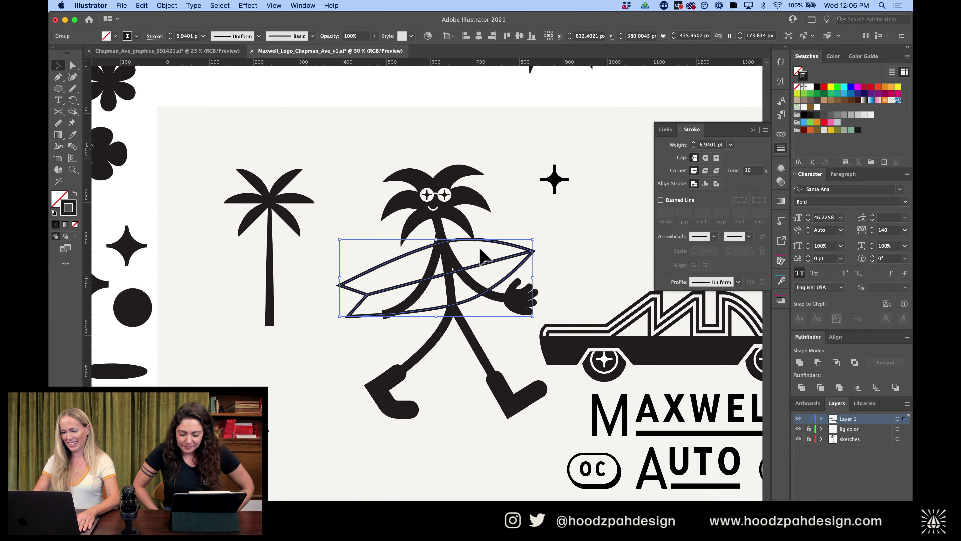
key(super+minus)
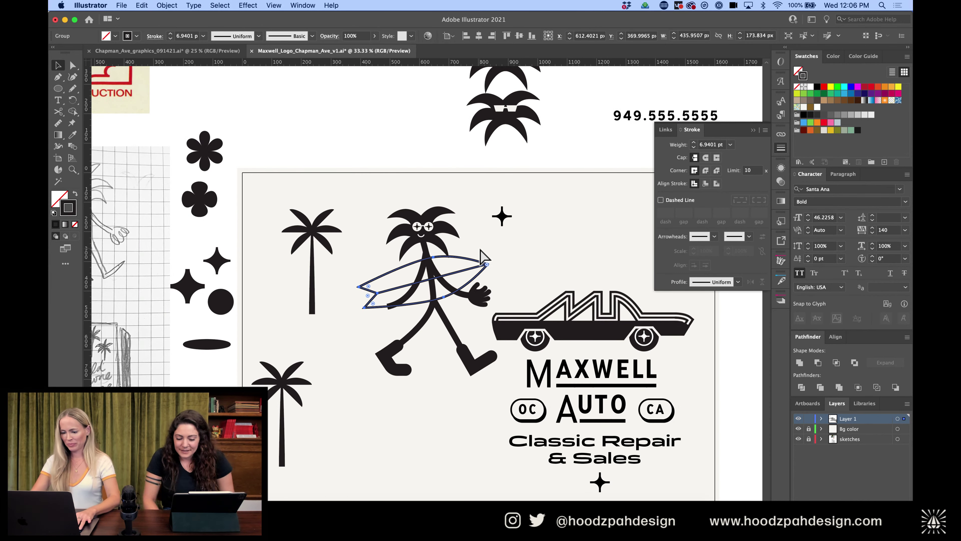
click(517, 264)
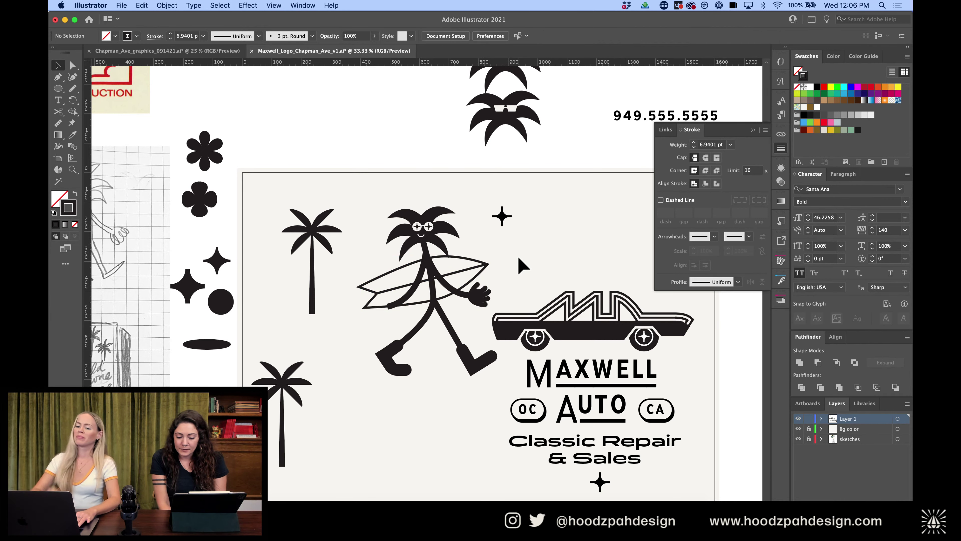
Rotate the surfboard group so its nose points down toward the character's forward hand
scroll(518, 265, down, 2)
click(477, 250)
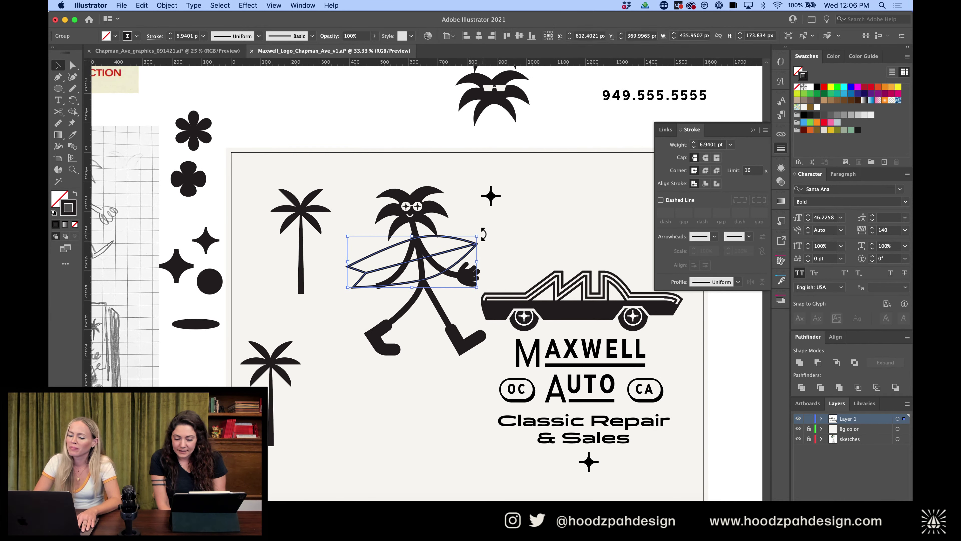
drag(483, 234, 461, 271)
Fill the surfboard outline inside its group with the off-white swatch and bring the board in front of the torso
double_click(456, 258)
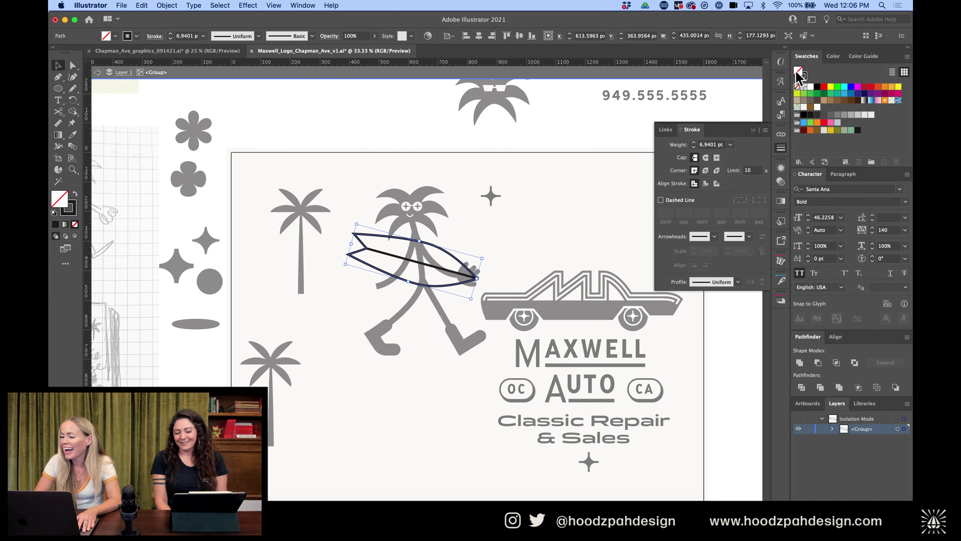
click(805, 107)
double_click(605, 172)
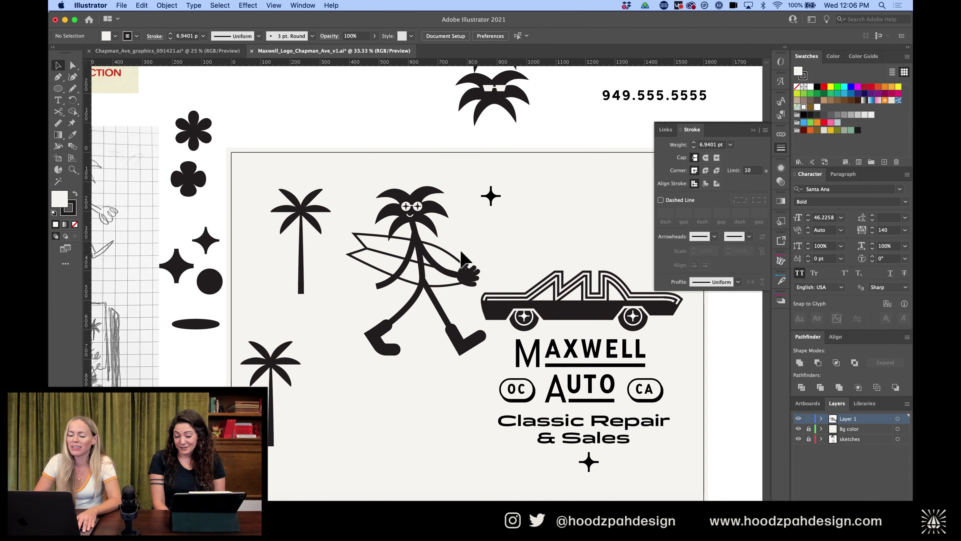
click(452, 258)
click(449, 257)
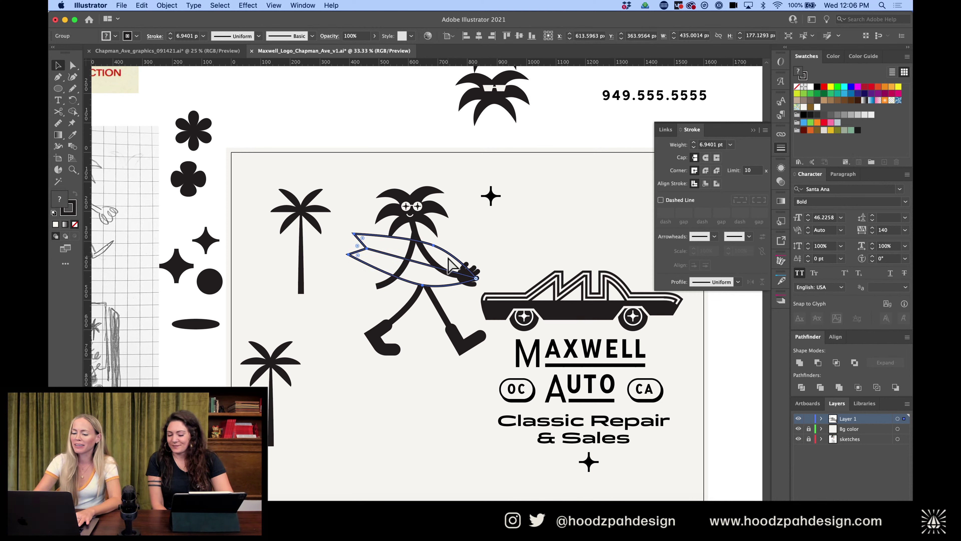
Rotate the forward arm together with its hand so the hand is raised in a wave
click(476, 272)
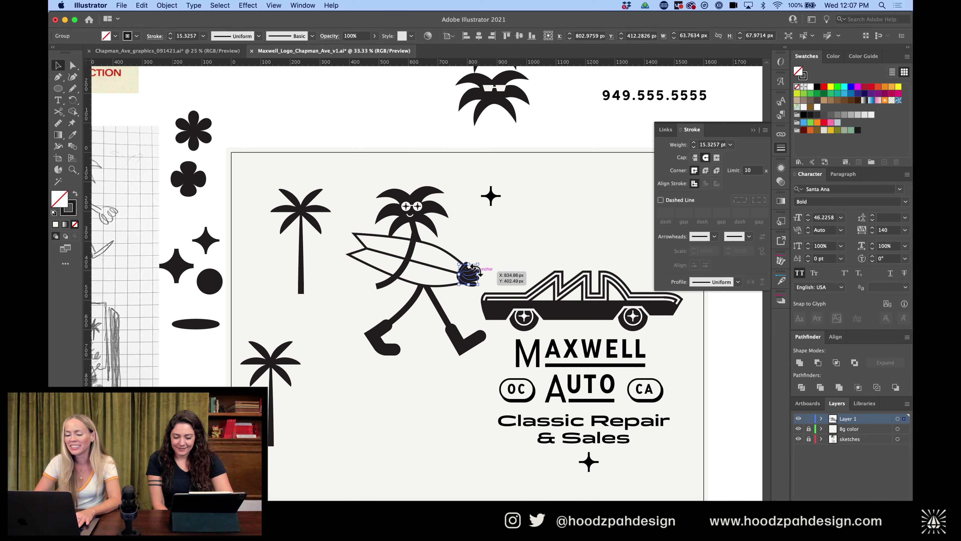
drag(477, 273, 381, 296)
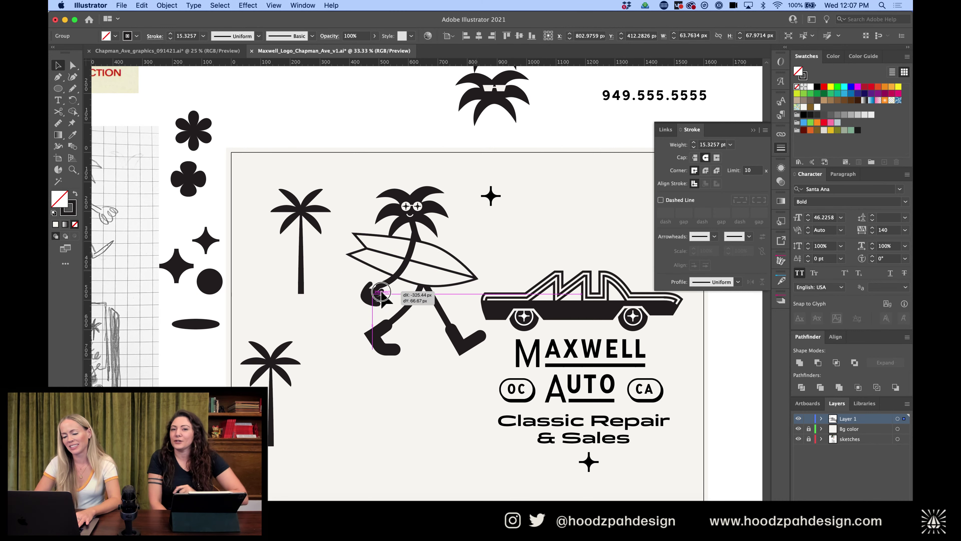
key(super+z)
key(v)
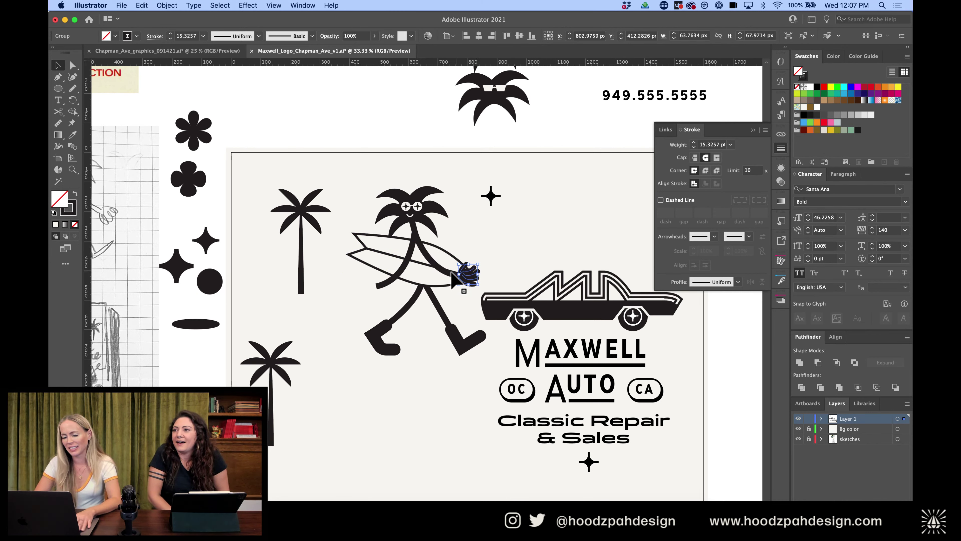
shift+click(451, 275)
drag(482, 229, 467, 198)
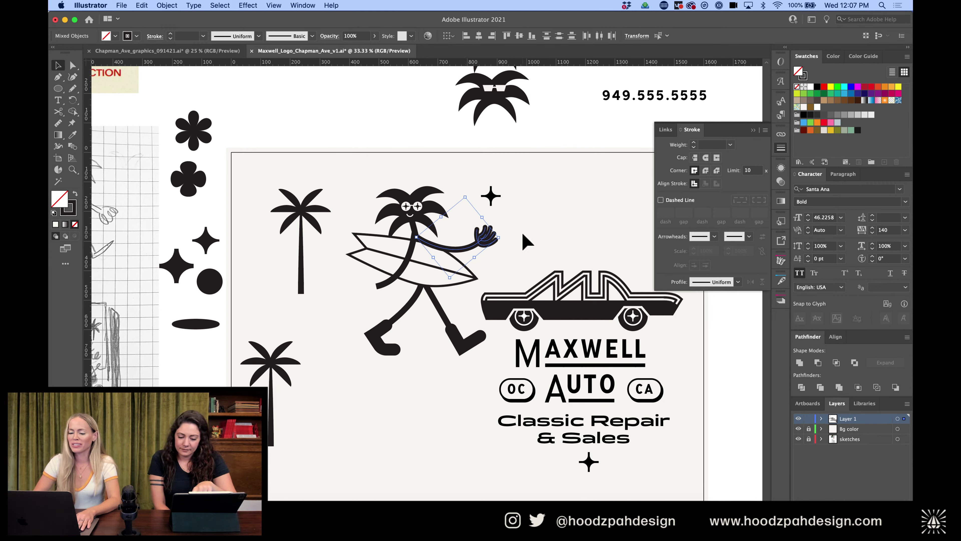
Place a copy of the waving arm and hand over the lower part of the surfboard and reflect it across the horizontal axis
drag(499, 237, 415, 281)
key(super+z)
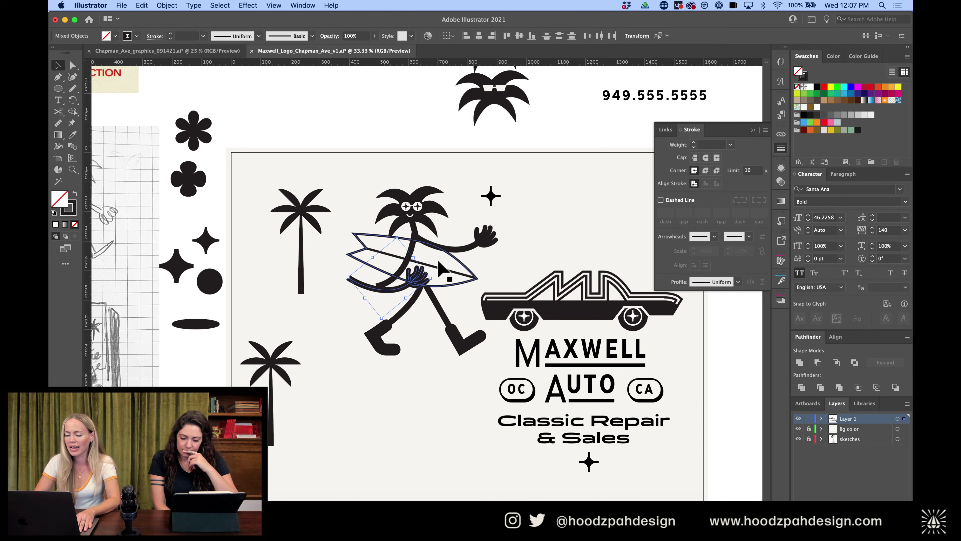
click(166, 6)
mouse_move(189, 20)
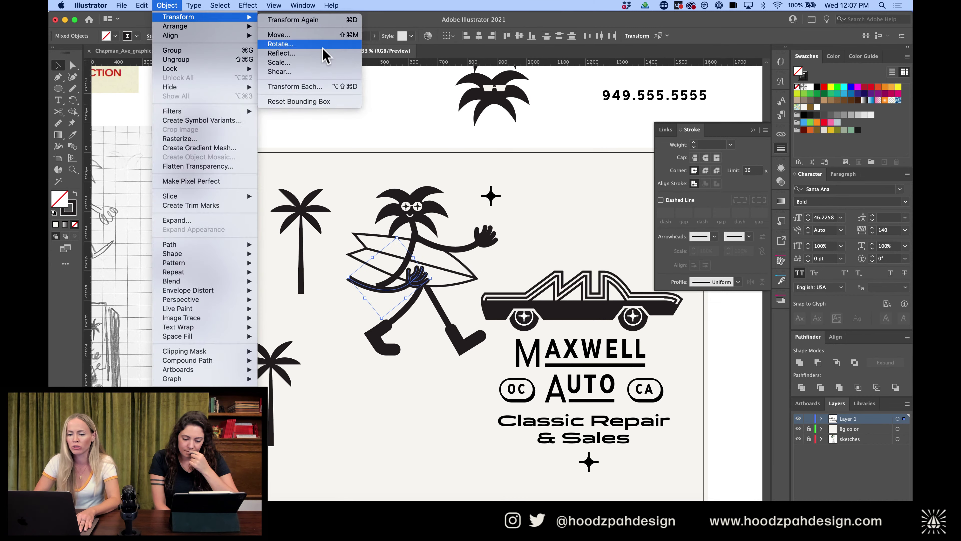
click(322, 57)
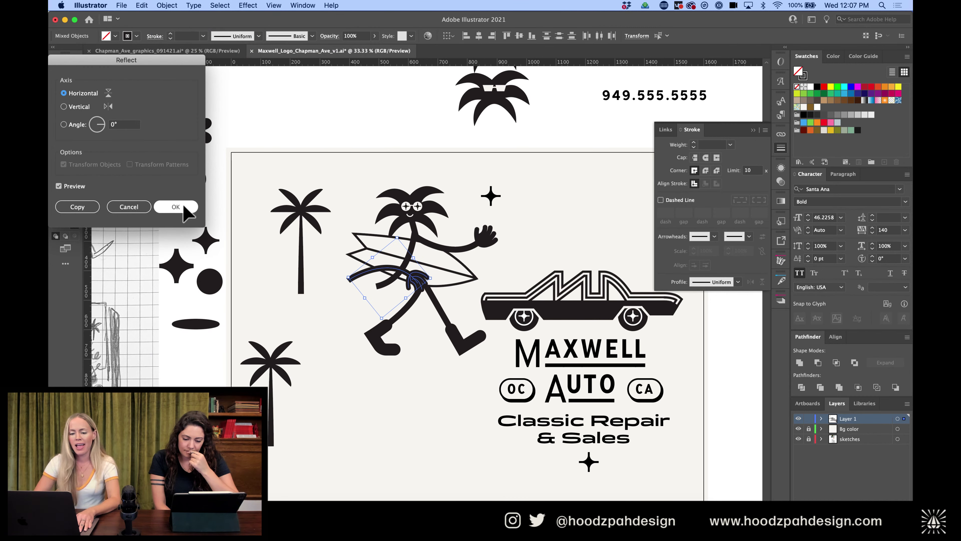
click(185, 207)
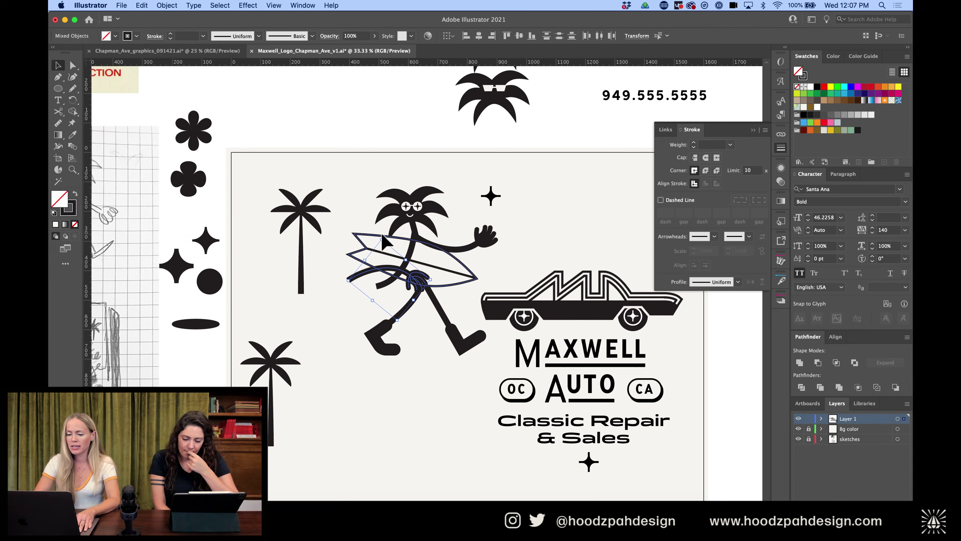
Rotate and position the reflected arm copy so it hangs from the shoulder across the surfboard with its hand behind
drag(382, 236, 397, 288)
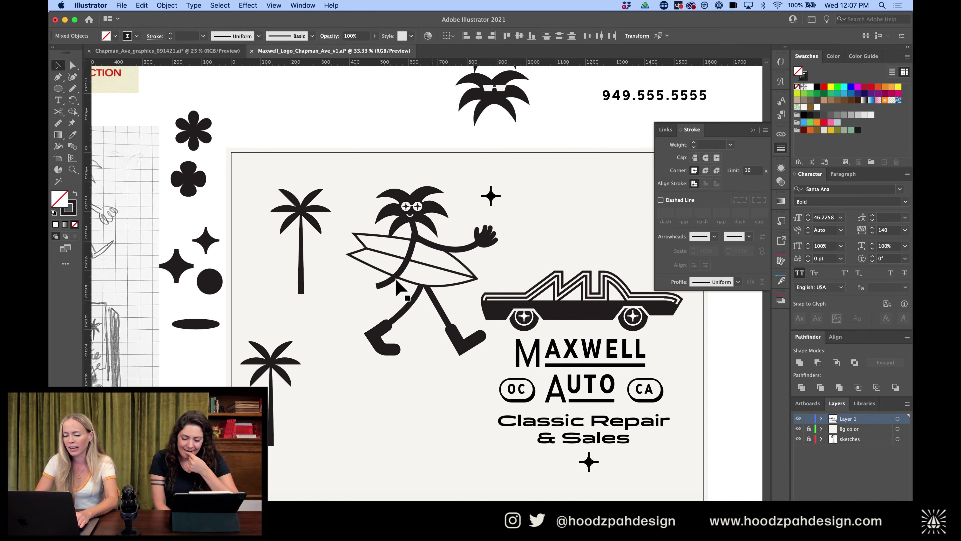
click(396, 281)
click(399, 280)
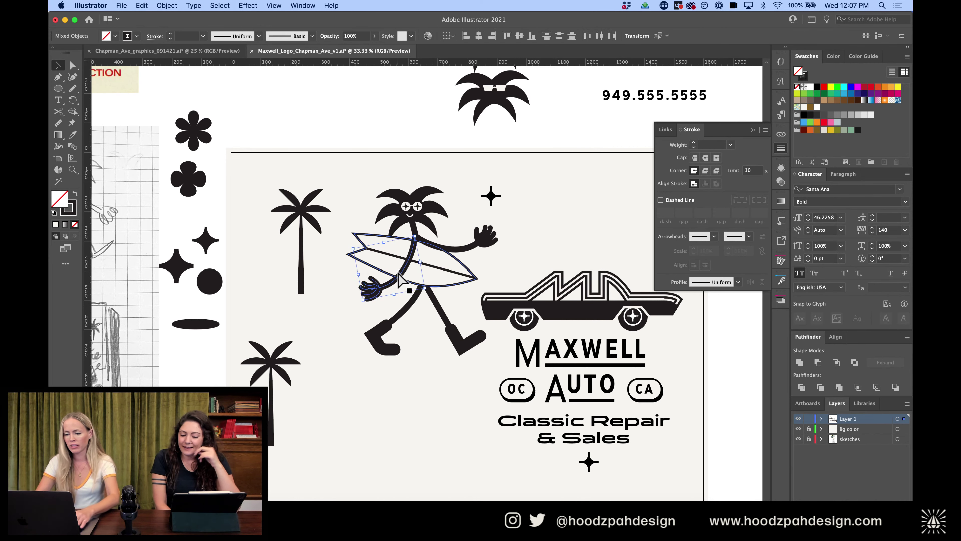
Delete the arm path crossing the surfboard while keeping its separate hand
key(super+equal)
key(super+equal)
key(a)
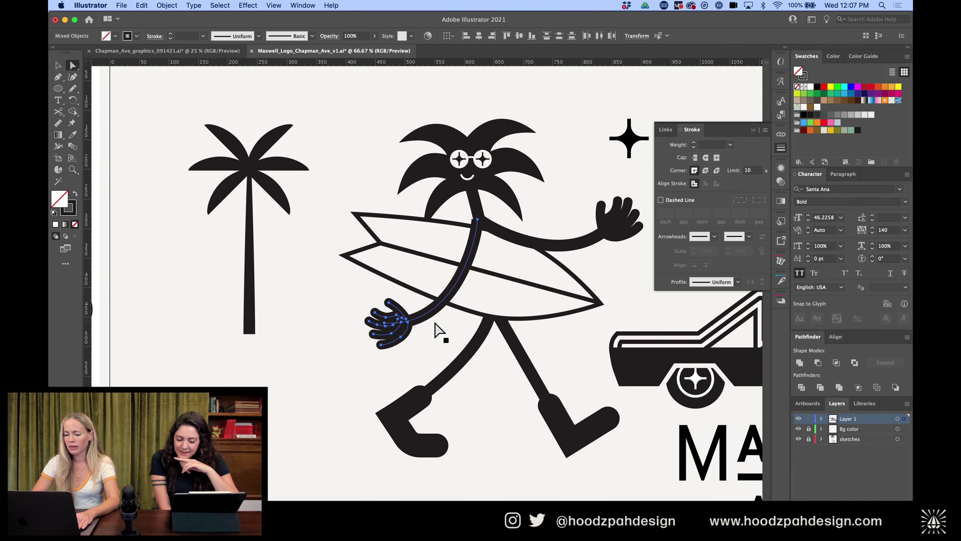
key(Delete)
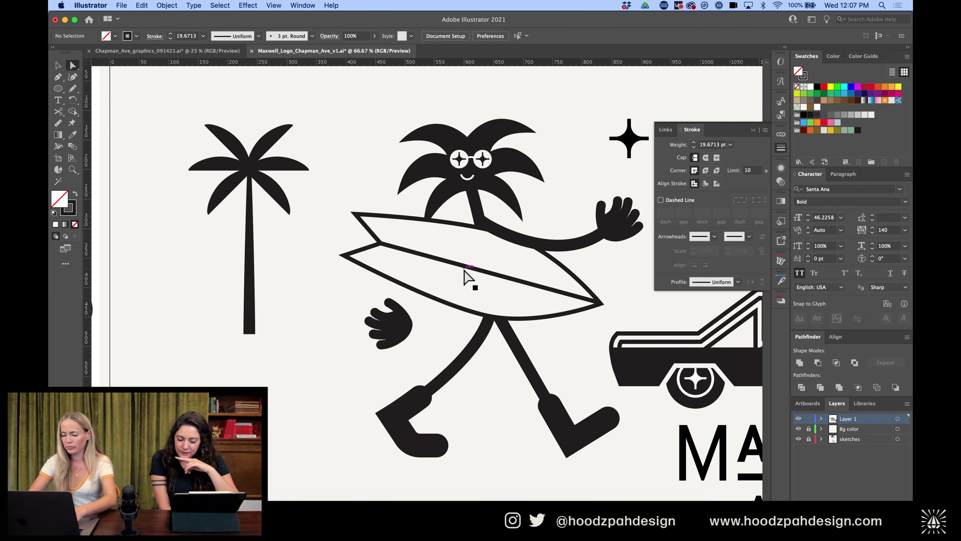
Draw the carrying arm as a curved path from the shoulder, bending back and down across the surfboard
mouse_move(477, 219)
mouse_down()
mouse_move(432, 271)
mouse_move(476, 297)
mouse_up()
key(v)
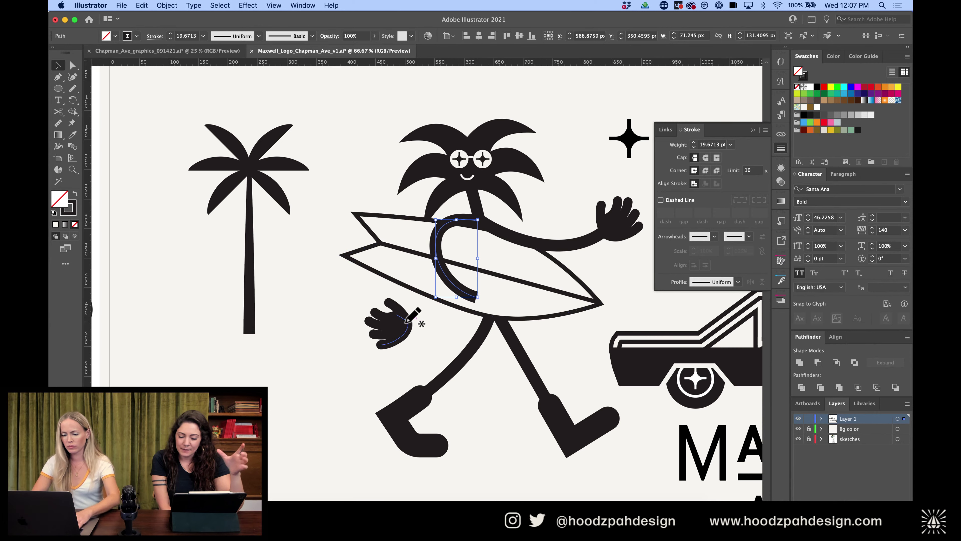
Reflect the loose hand across the vertical axis and place it at the lower end of the carrying arm
click(388, 322)
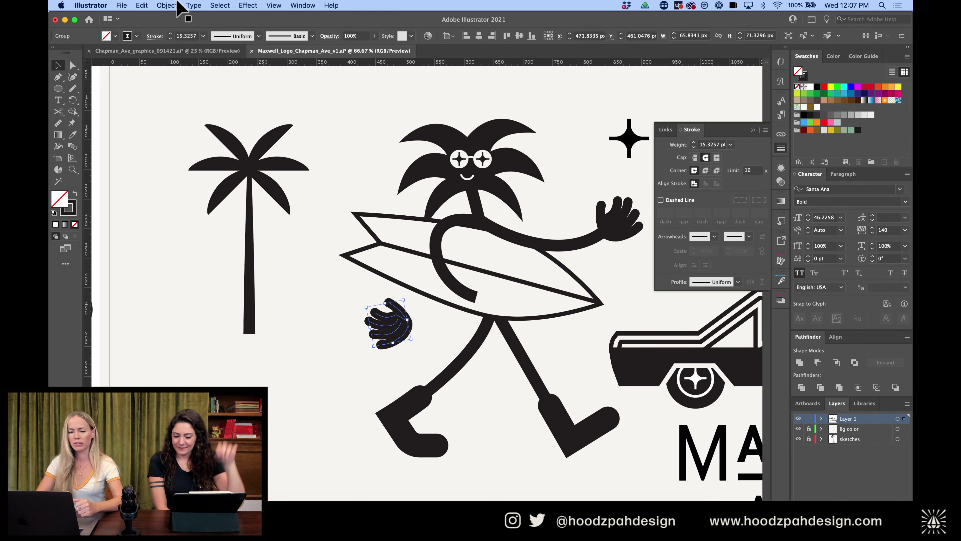
click(167, 5)
mouse_move(184, 6)
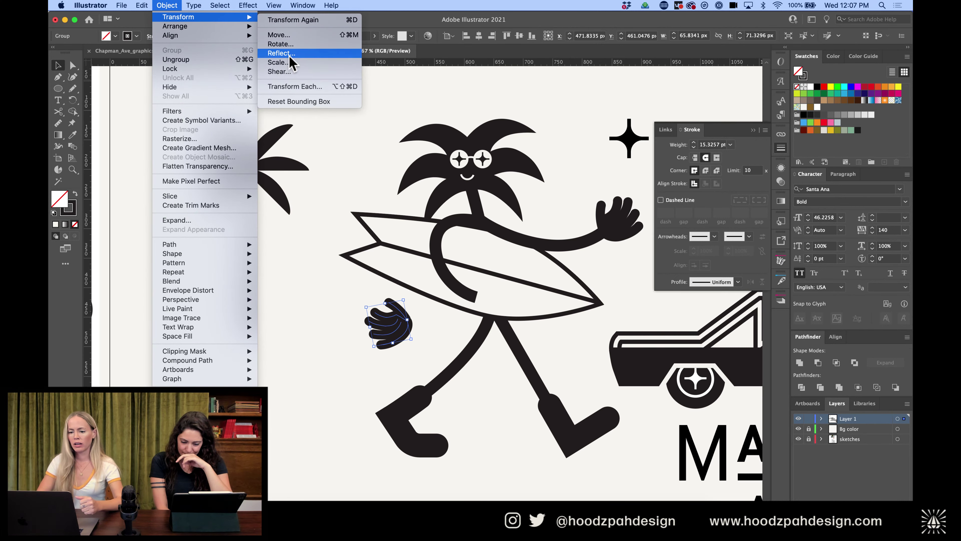
click(289, 56)
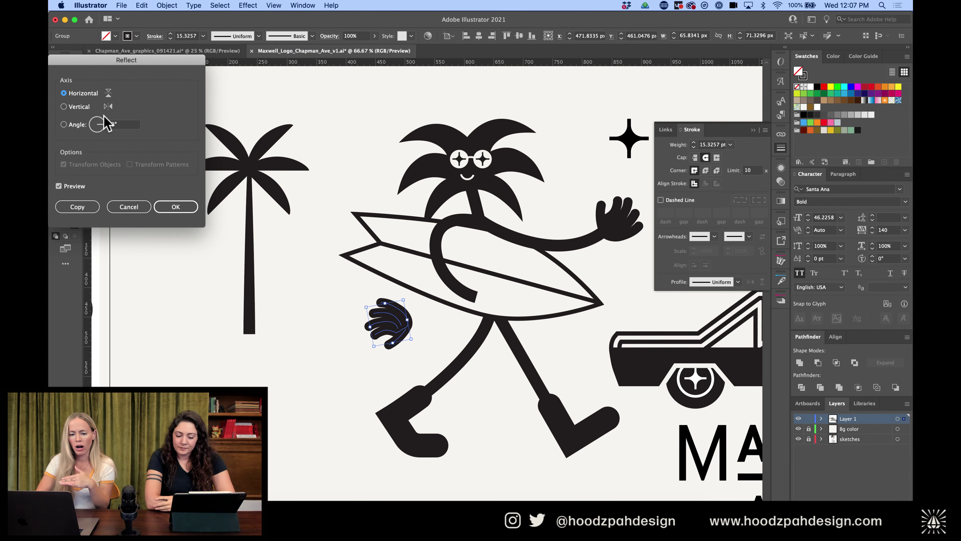
click(77, 107)
click(176, 207)
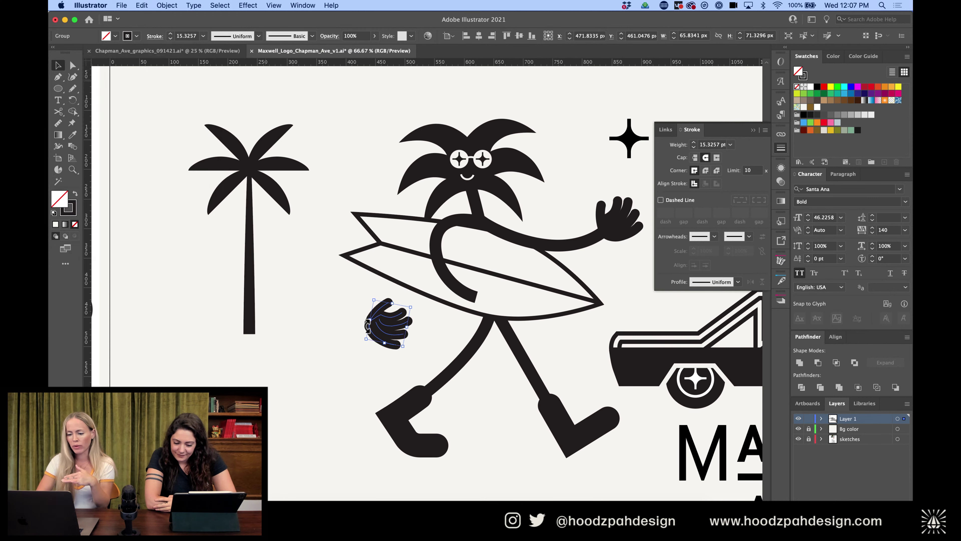
drag(373, 318, 481, 286)
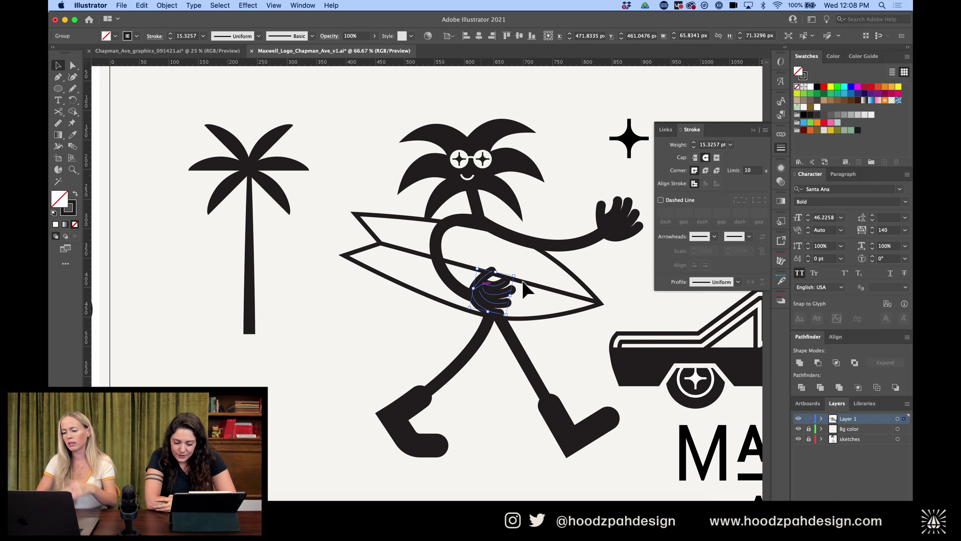
Move the carrying hand down to the surfboard's lower edge and rotate it clockwise so the fingers wrap underneath
key(super+minus)
key(super+minus)
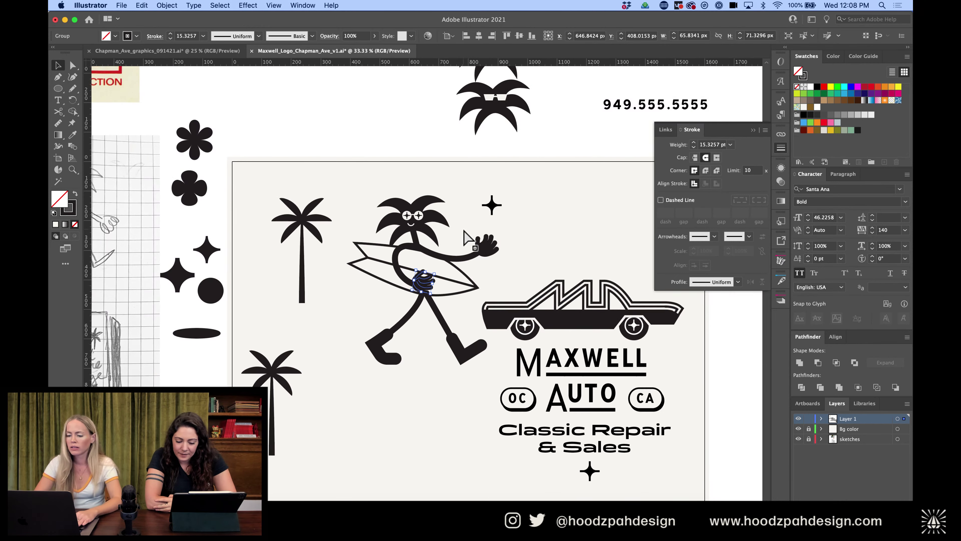
click(530, 242)
click(424, 289)
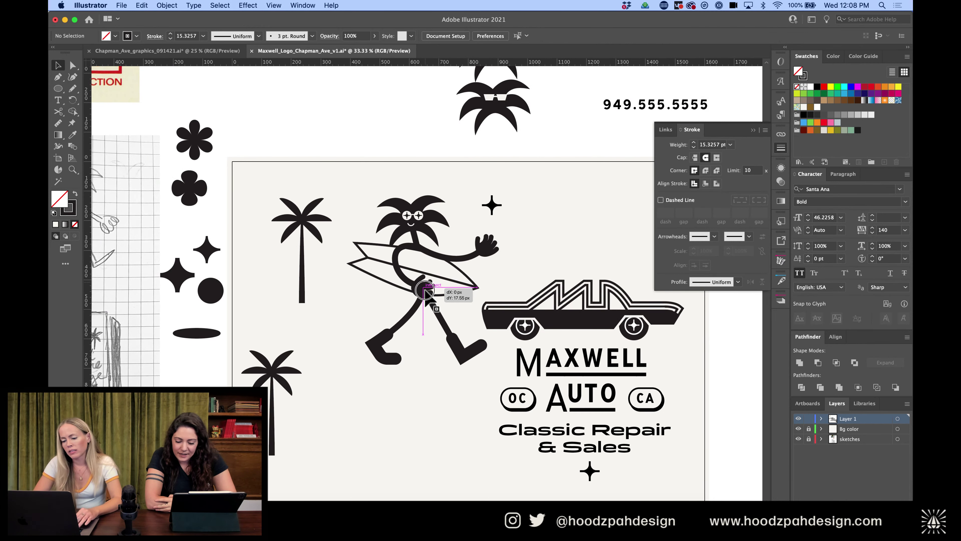
key(super+equal)
key(super+equal)
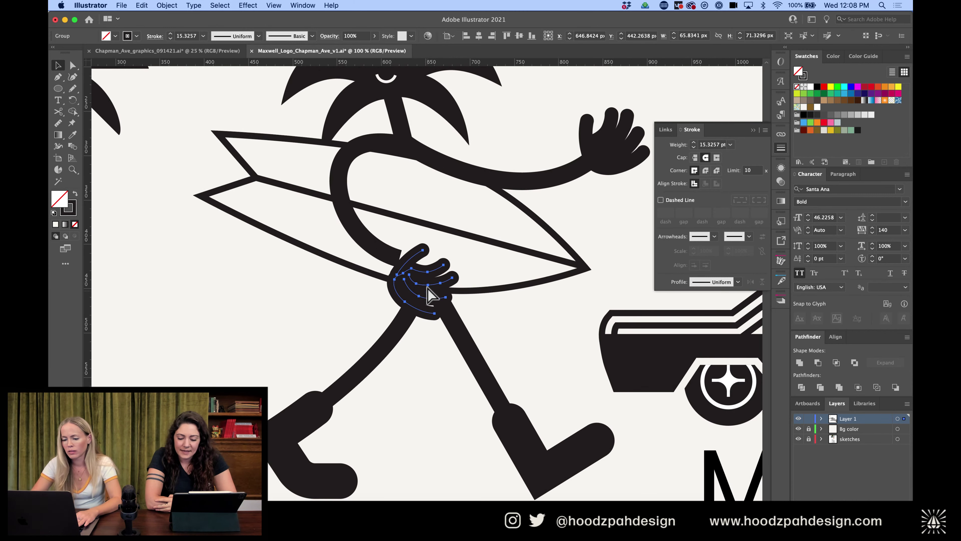
drag(459, 257, 461, 300)
Adjust the lower end of the carrying arm's path so it runs down into the hand
key(a)
click(381, 248)
click(397, 259)
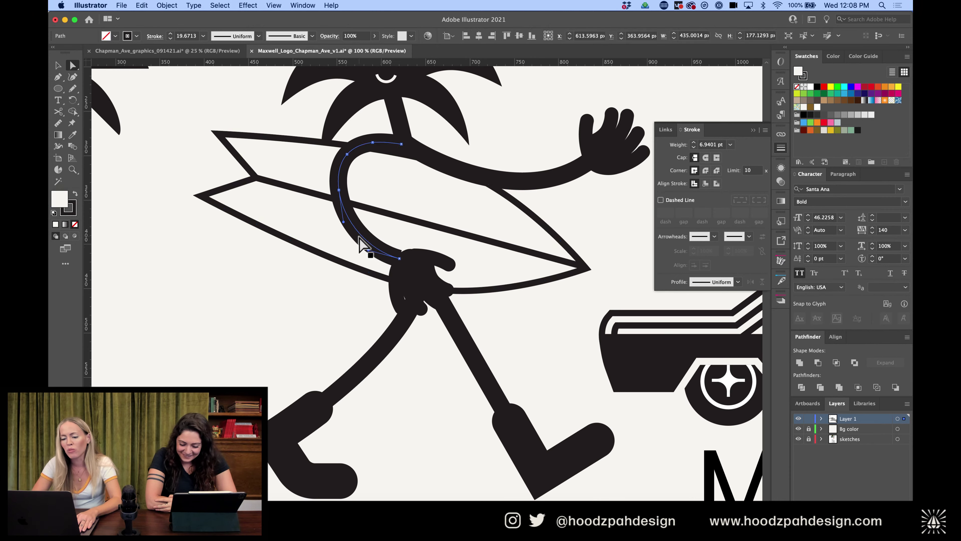
drag(395, 264, 393, 285)
scroll(422, 290, down, 1)
click(448, 287)
Shift the carrying hand back onto the arm's end and fine-tune its rotation
key(v)
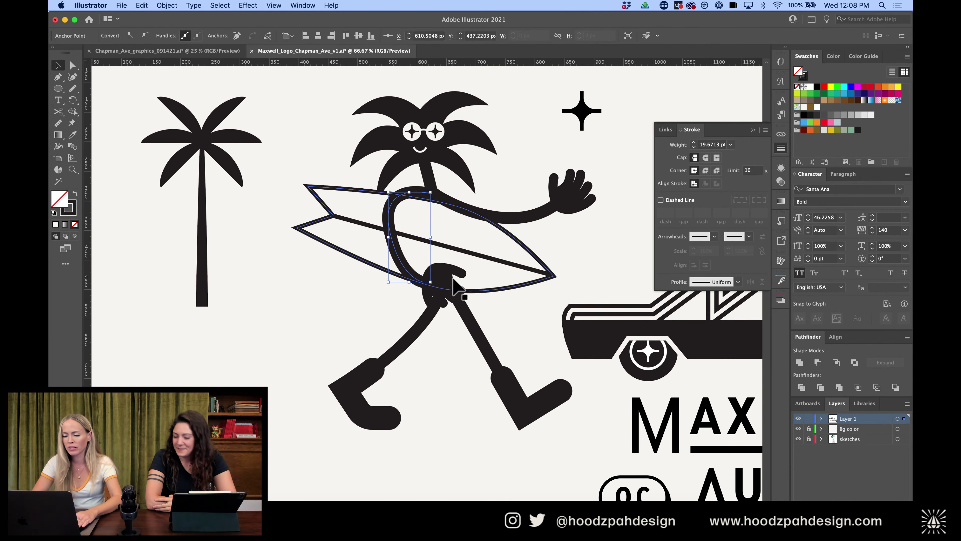
click(441, 271)
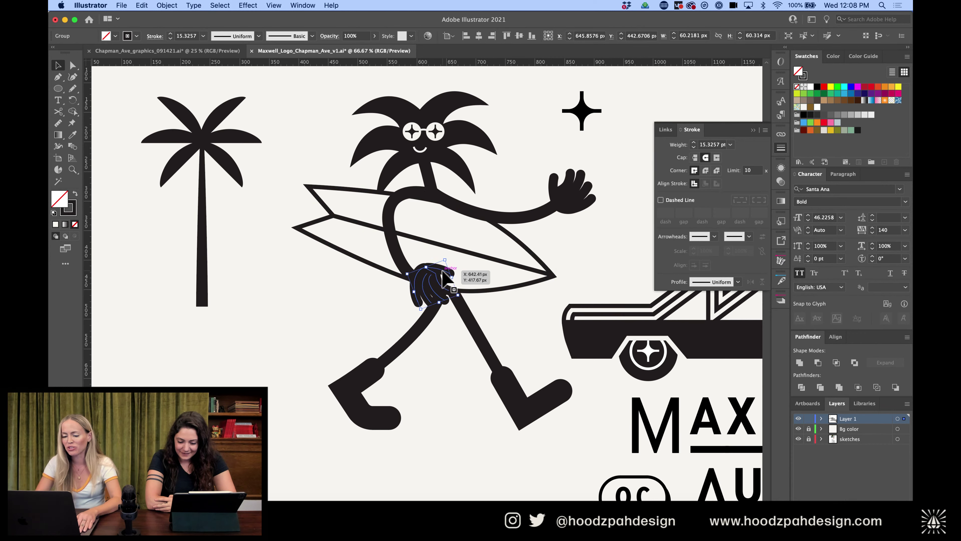
click(515, 294)
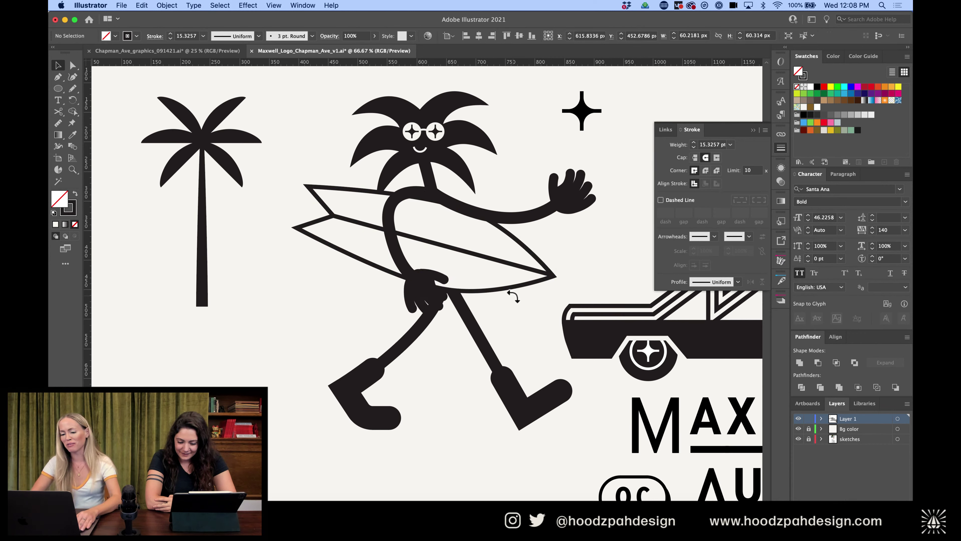
Draw a closed shorts-leg outline with a scalloped hem around the hand and rear thigh using the Pen tool
key(p)
click(426, 267)
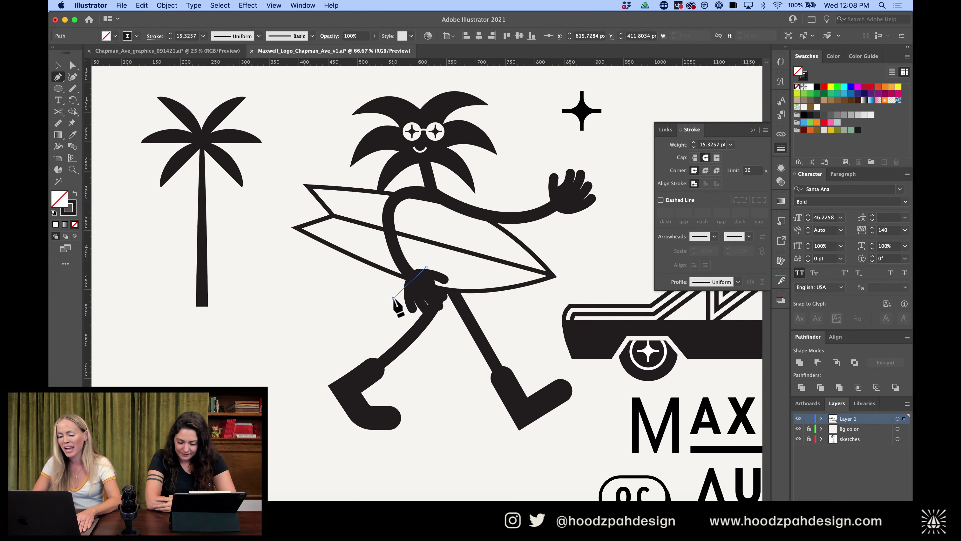
click(392, 299)
key(super+equal)
key(super+equal)
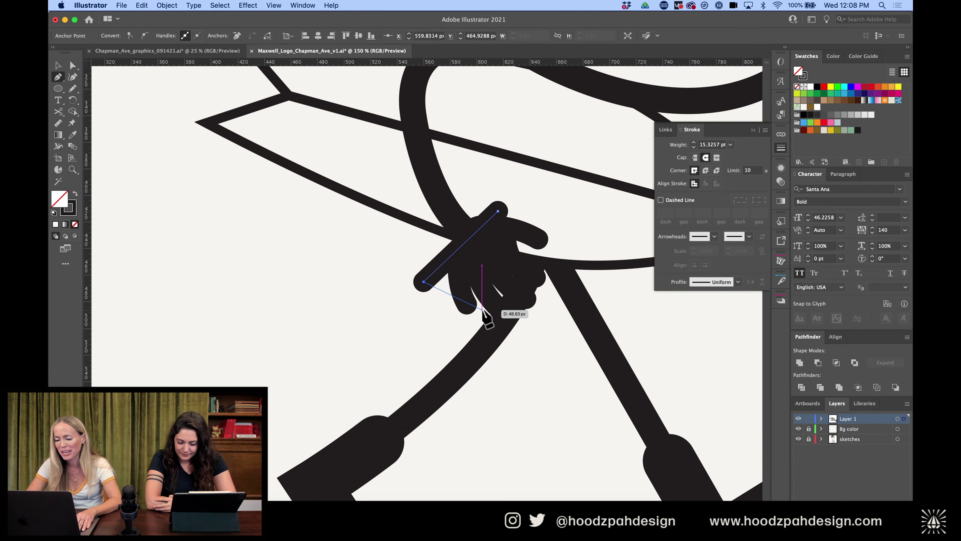
key(super+z)
drag(481, 310, 482, 335)
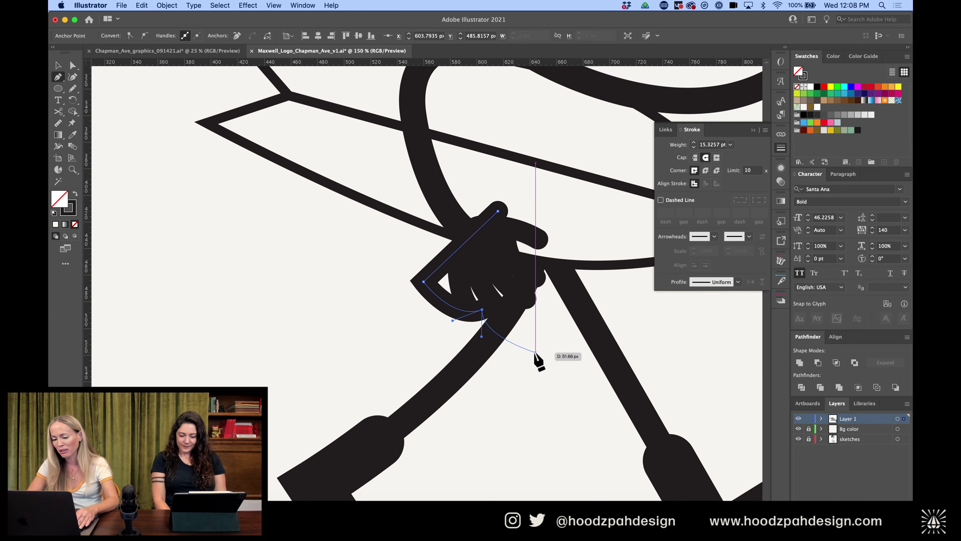
drag(536, 352, 578, 264)
click(582, 238)
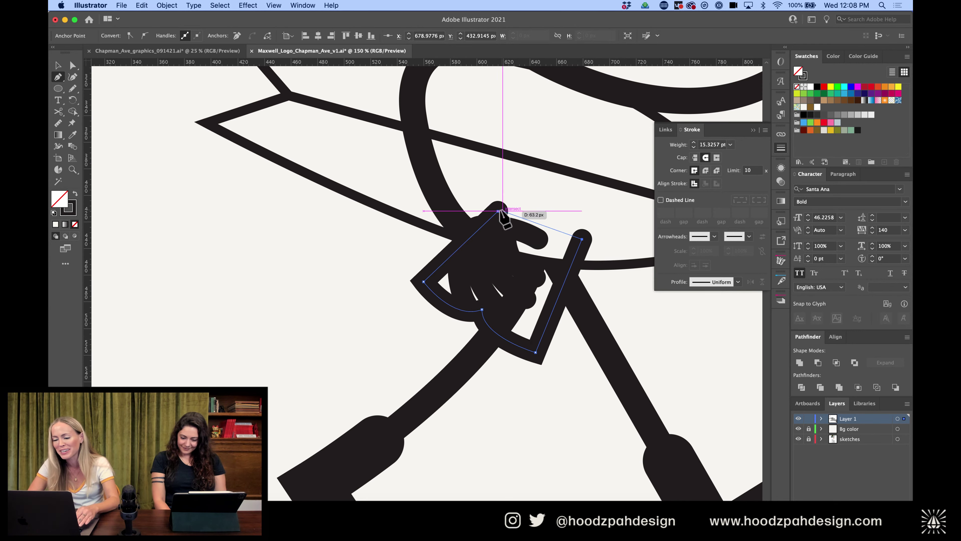
click(499, 210)
Place a mirrored copy of the shorts-leg outline over the front thigh and rotate it to follow that leg
key(v)
click(637, 328)
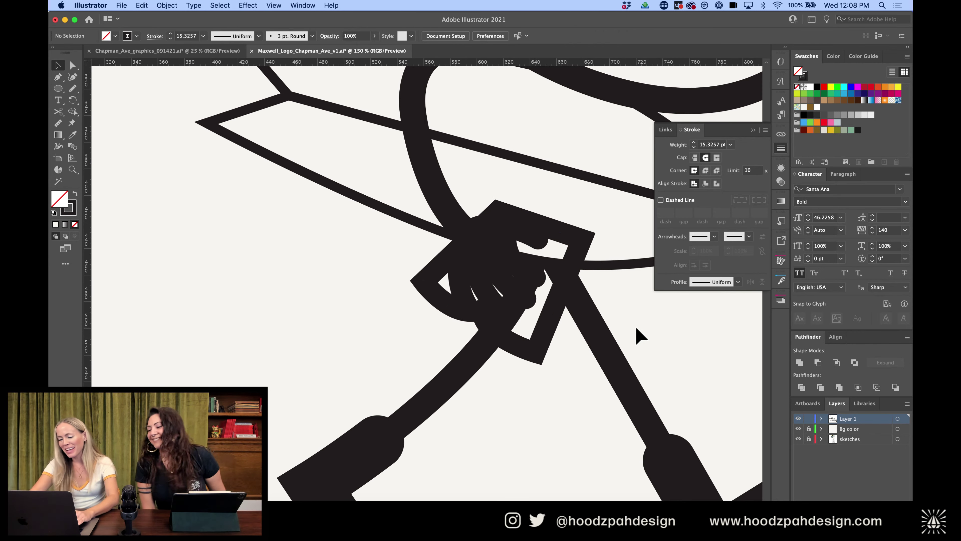
key(super+minus)
key(super+minus)
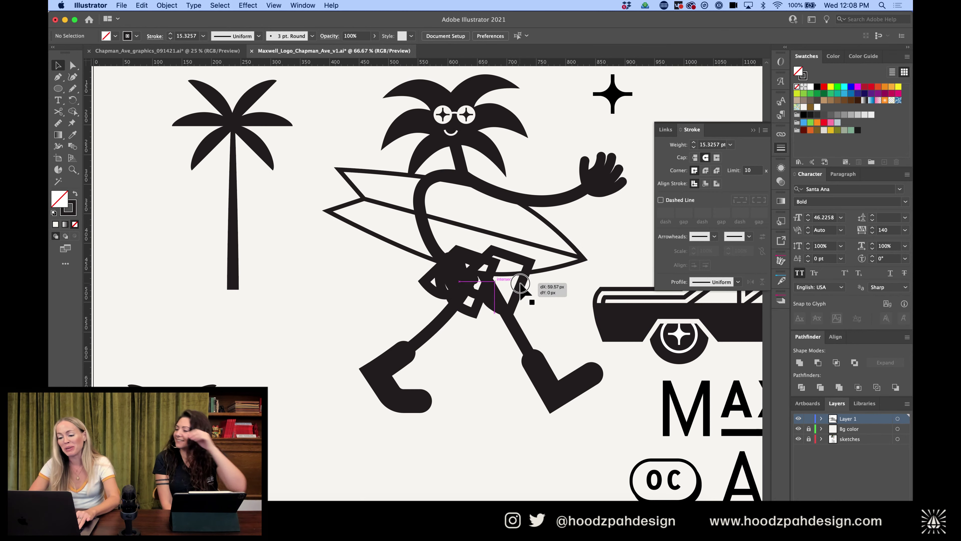
click(526, 280)
drag(537, 249, 483, 238)
Nudge the front shorts leg into position so it overlaps the rear one at the waist
key(super+equal)
key(super+equal)
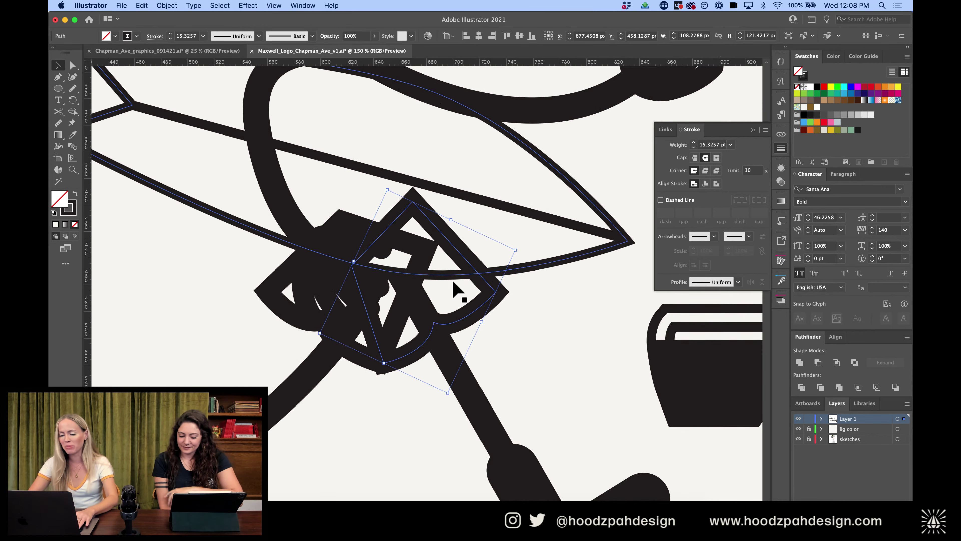
key(shift+Right)
key(shift+Up)
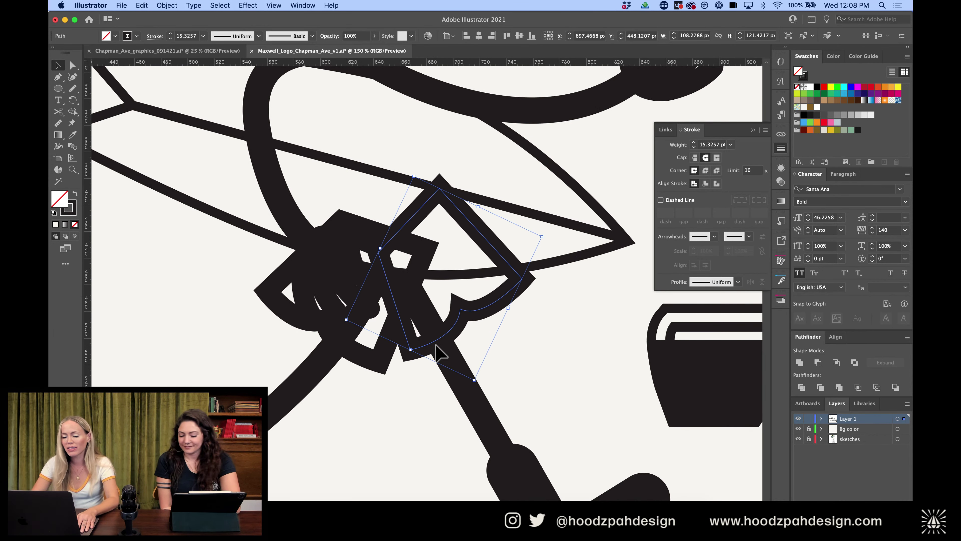
key(shift+Left)
key(shift+Right)
key(shift+Down)
key(shift+Left)
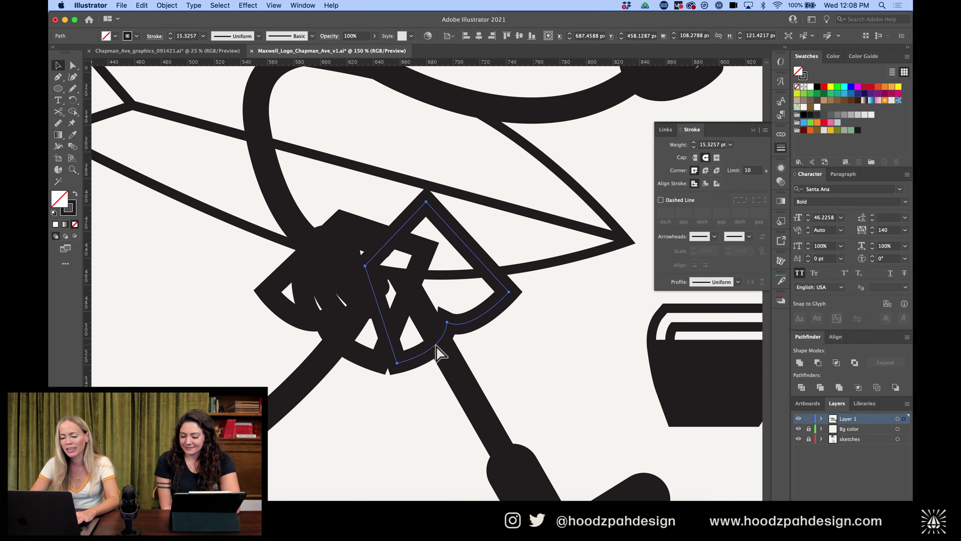
Move the inner hem corners of both shorts legs apart and raise the front leg's middle hem point
key(a)
click(380, 362)
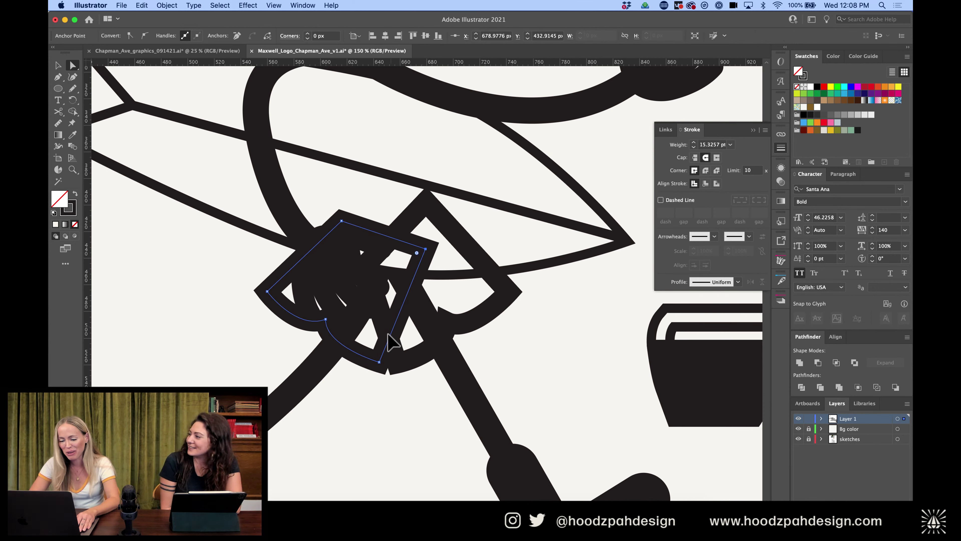
drag(372, 362, 420, 356)
drag(448, 324, 458, 311)
Unite both shorts legs into one shape and raise the notch point in the waistline
key(v)
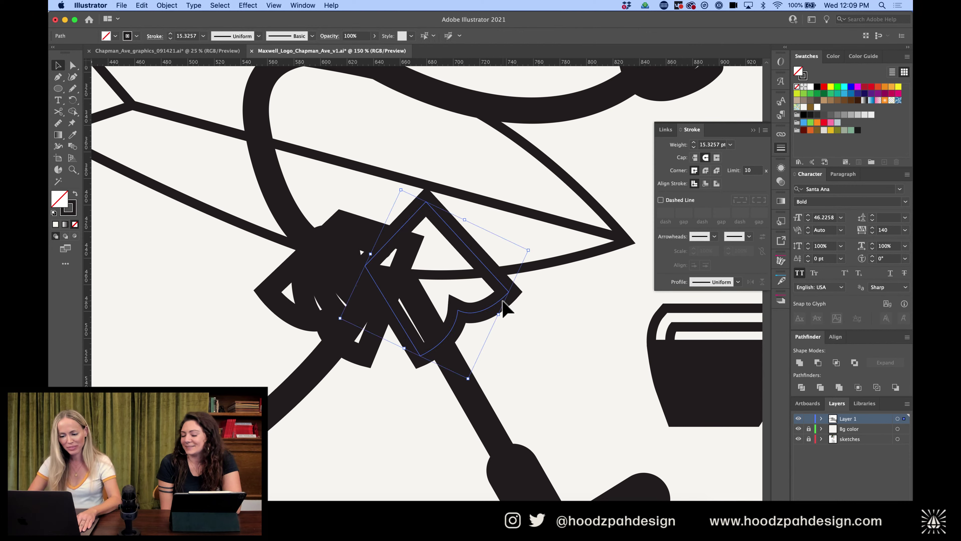
shift+click(374, 349)
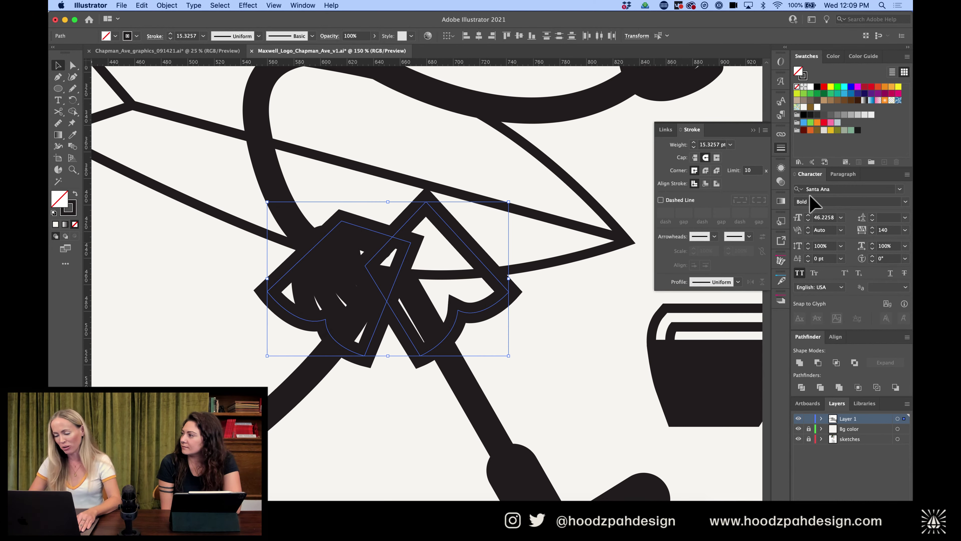
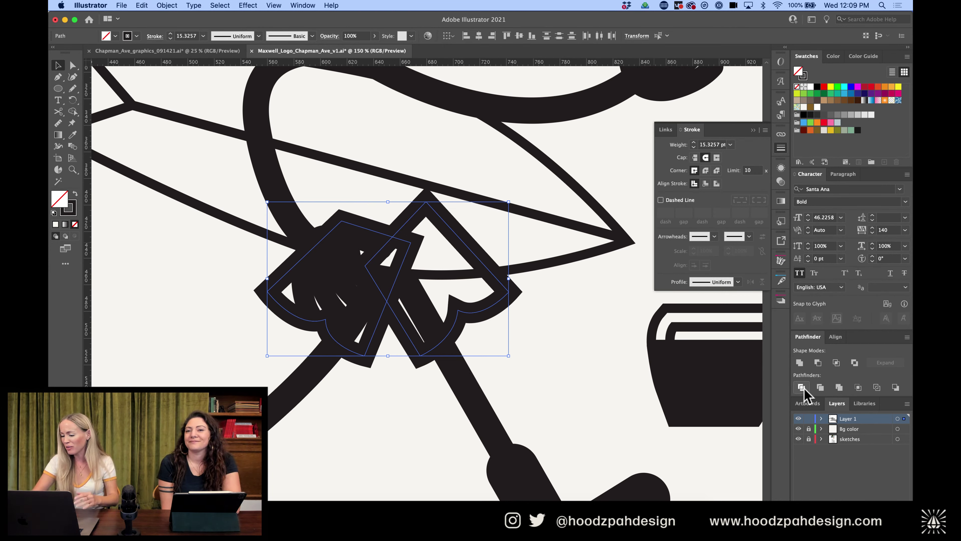
click(799, 363)
key(a)
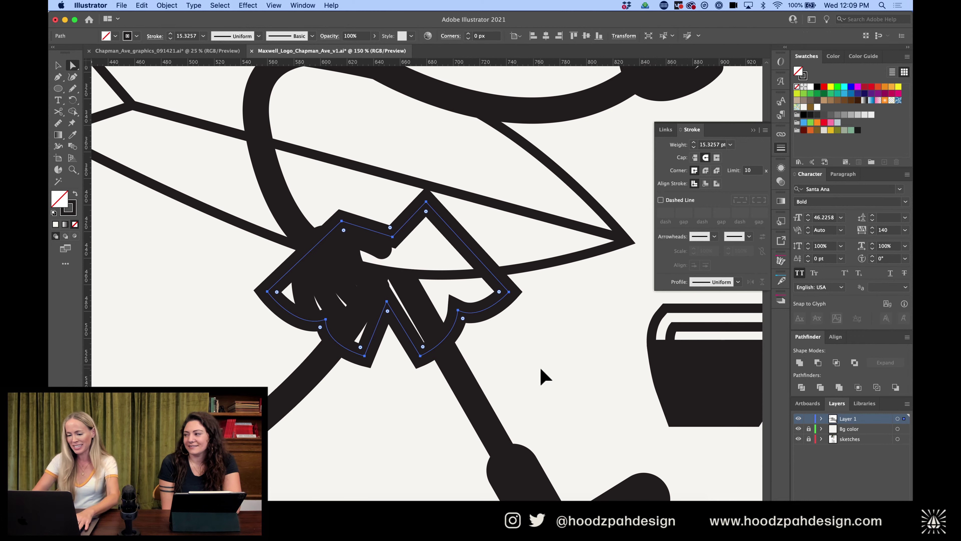
click(540, 377)
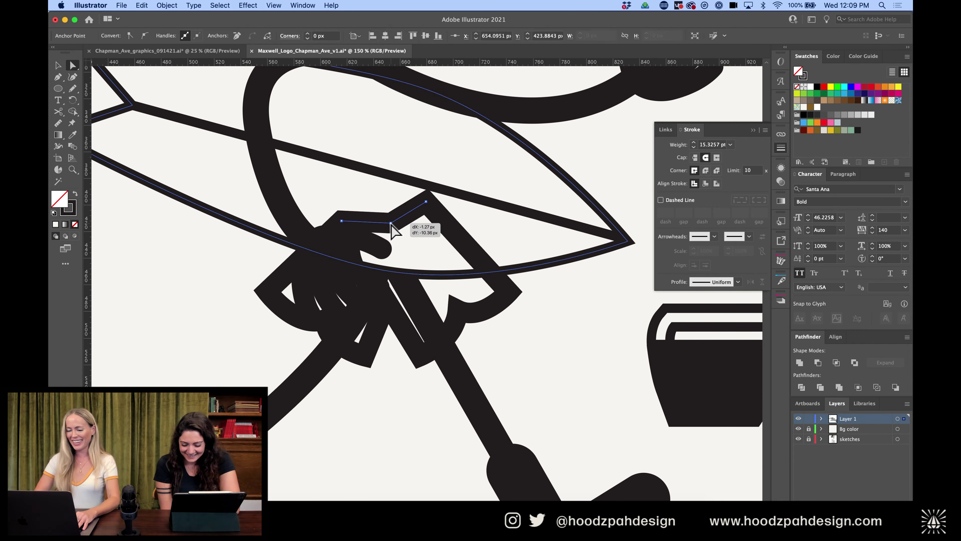
Apply the surfboard's fill and stroke style to the shorts with the Eyedropper
key(super+minus)
key(super+minus)
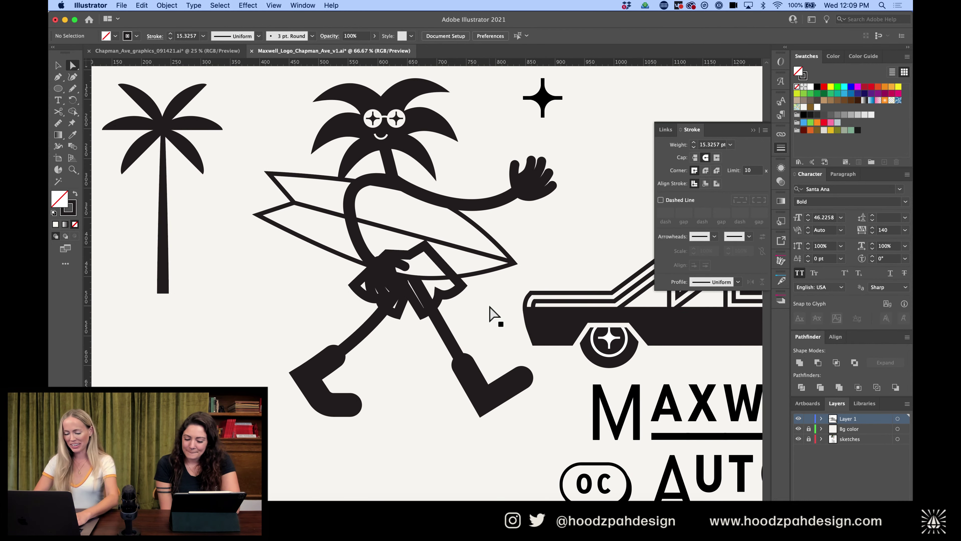
key(v)
click(456, 288)
key(i)
click(475, 270)
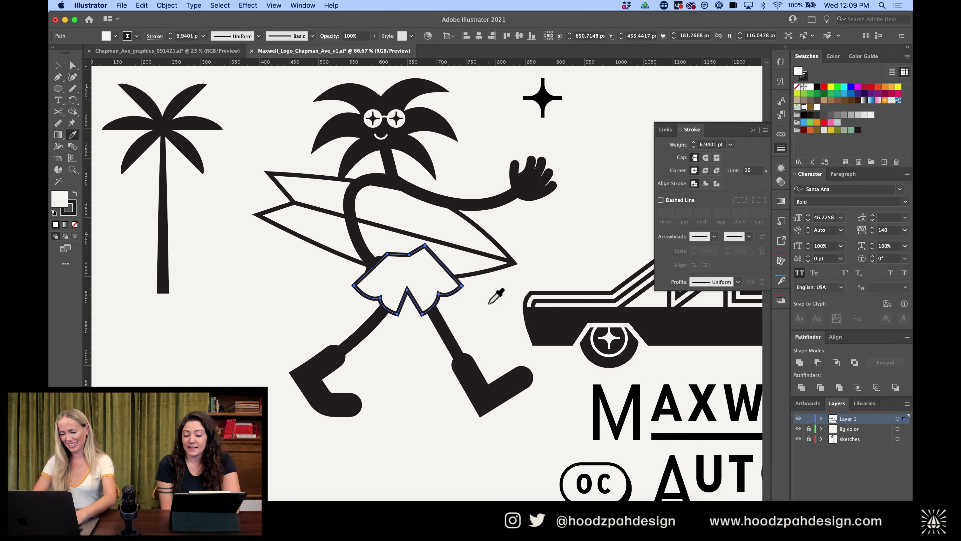
Send the shorts backward until they sit behind the carrying hand and the surfboard
key(v)
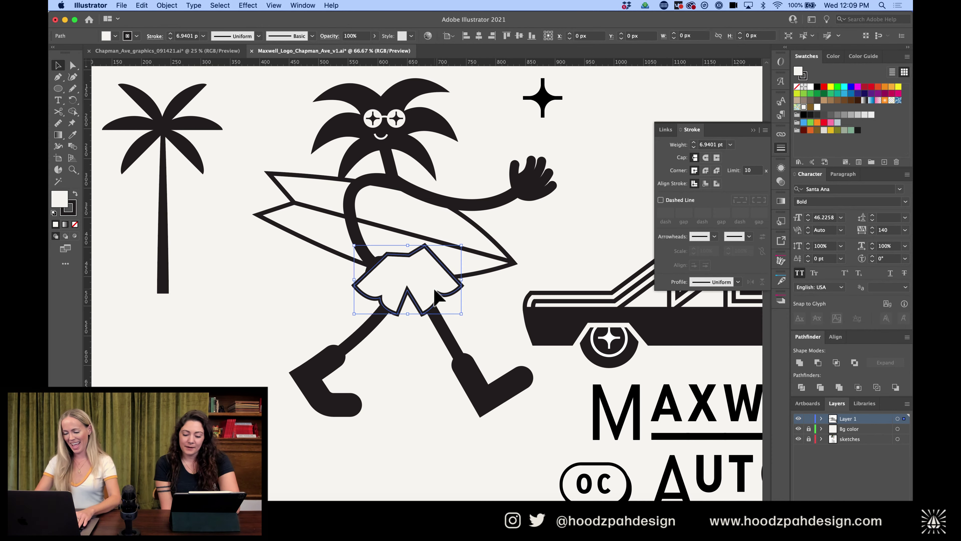
key(super+bracketleft)
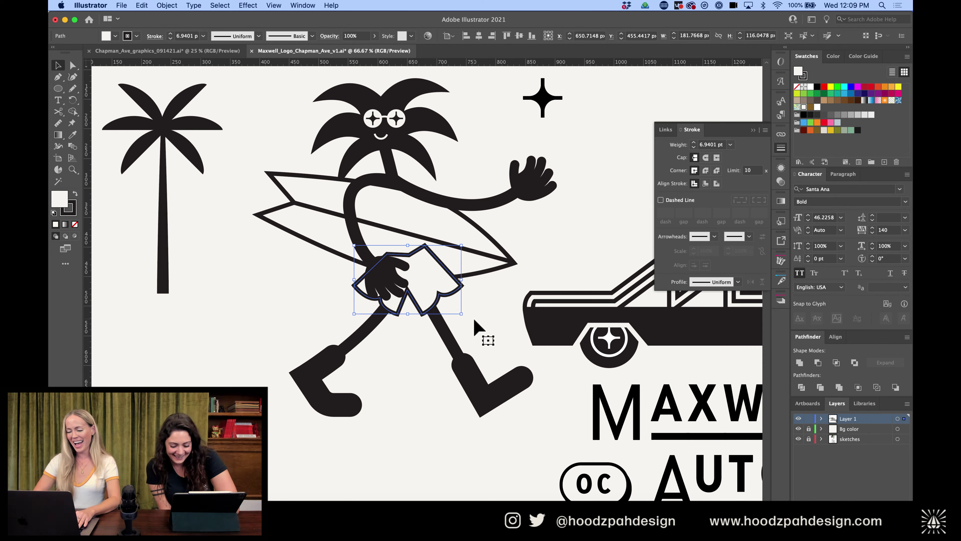
click(487, 333)
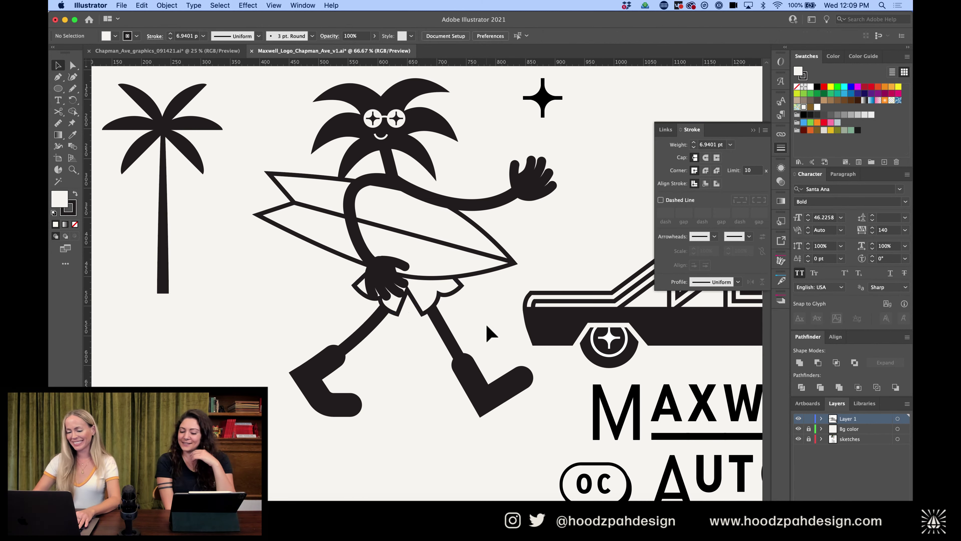
Split the trunk and back-leg path at the hip with Scissors and shift the leg's upper end 20 px left
click(449, 293)
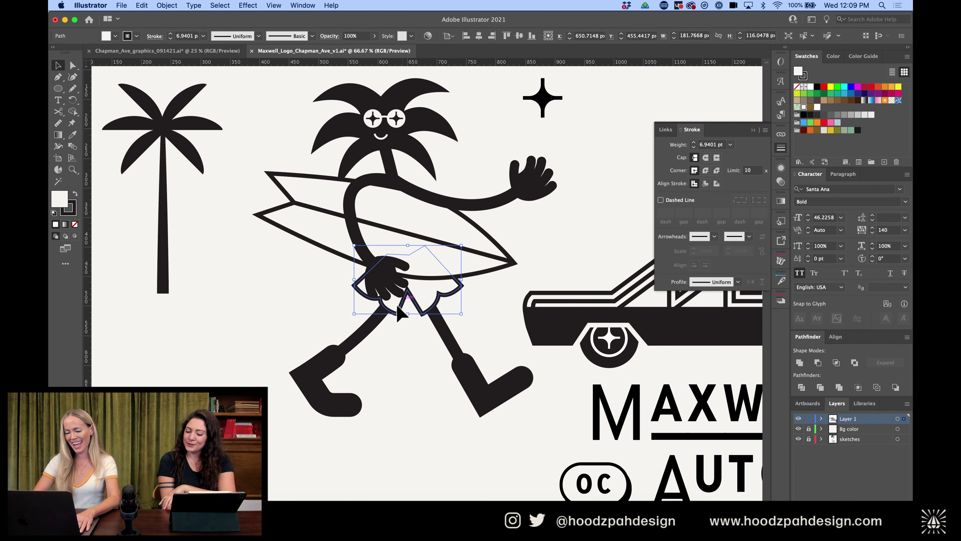
key(a)
click(382, 322)
click(405, 257)
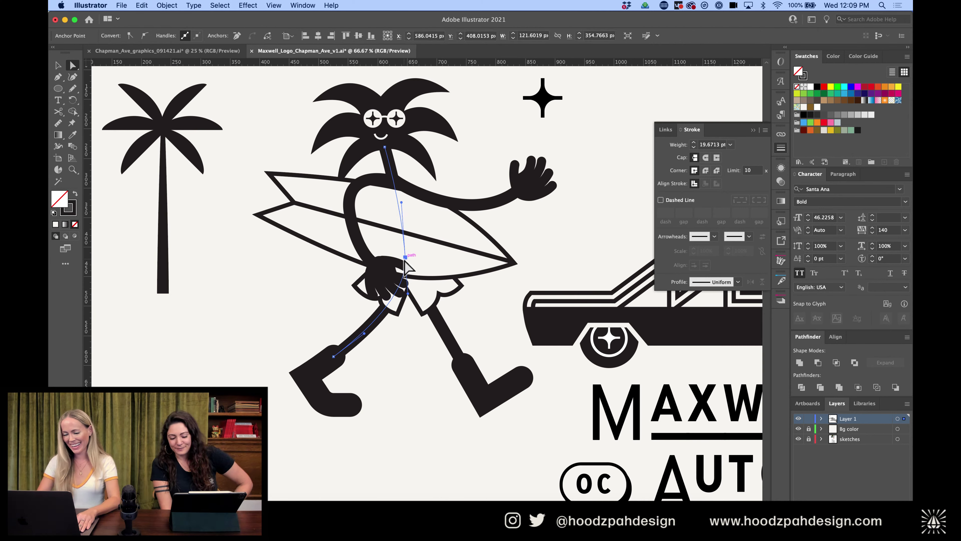
key(c)
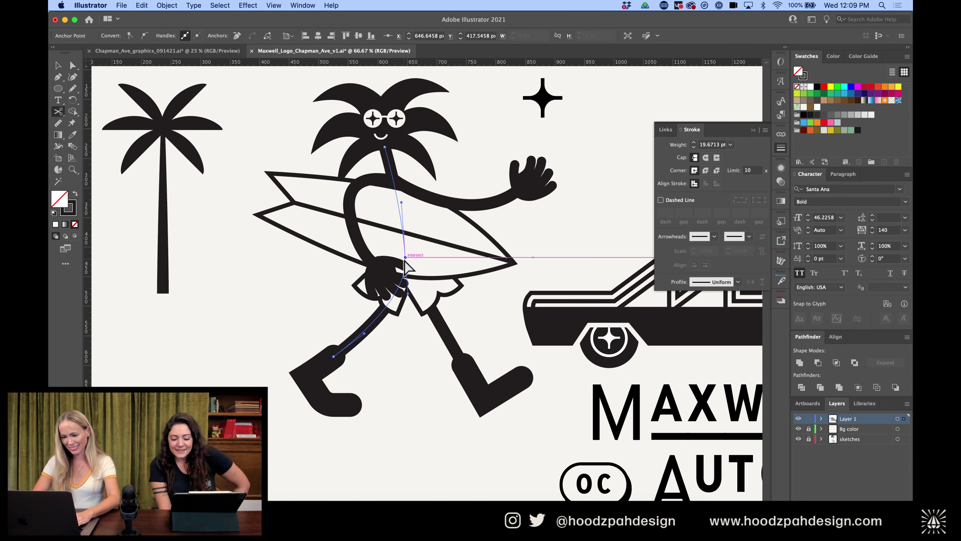
click(406, 257)
key(a)
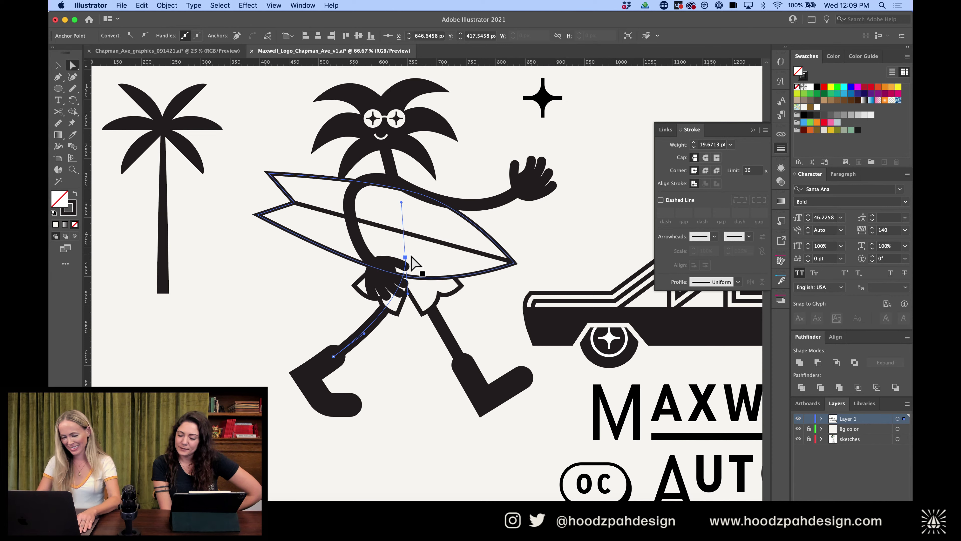
key(shift+Left)
key(shift+Left)
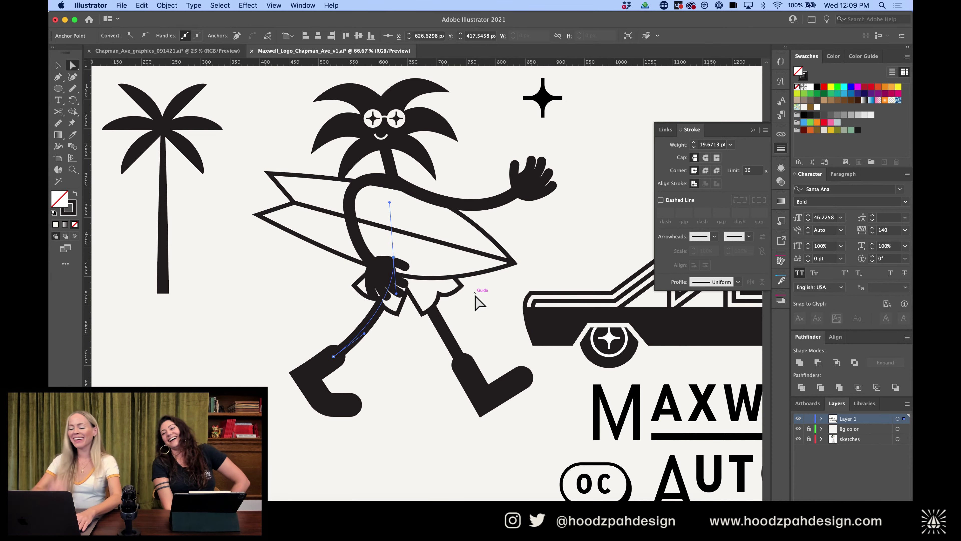
click(405, 428)
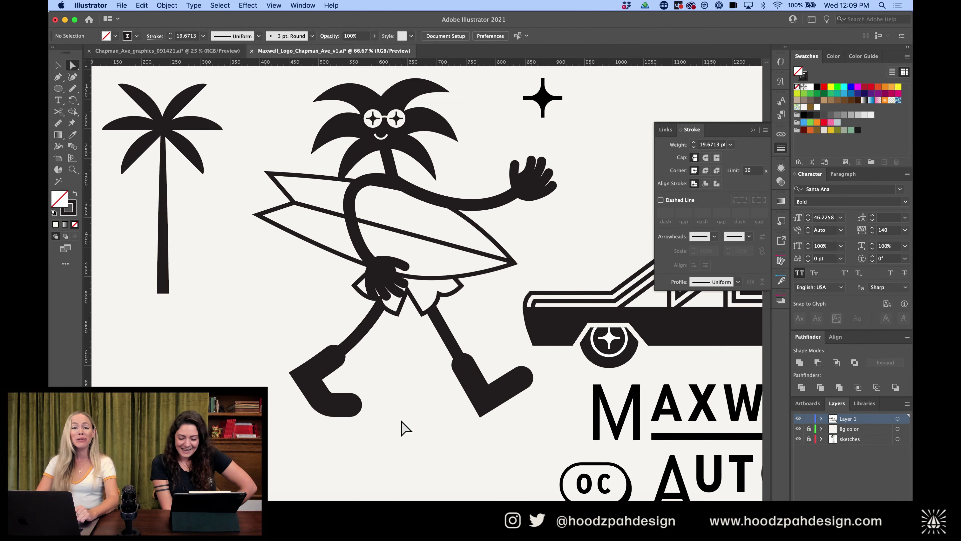
key(super+minus)
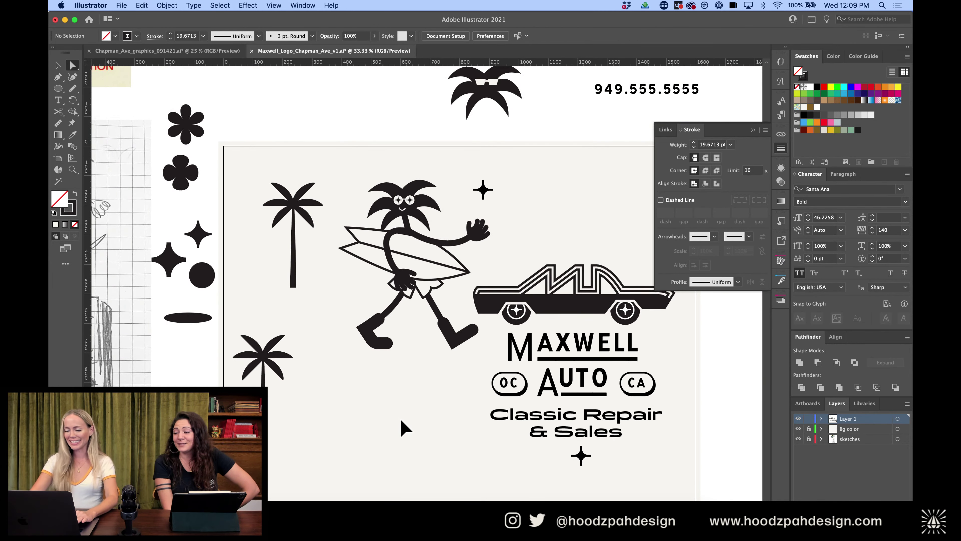
key(super+plus)
key(super+plus)
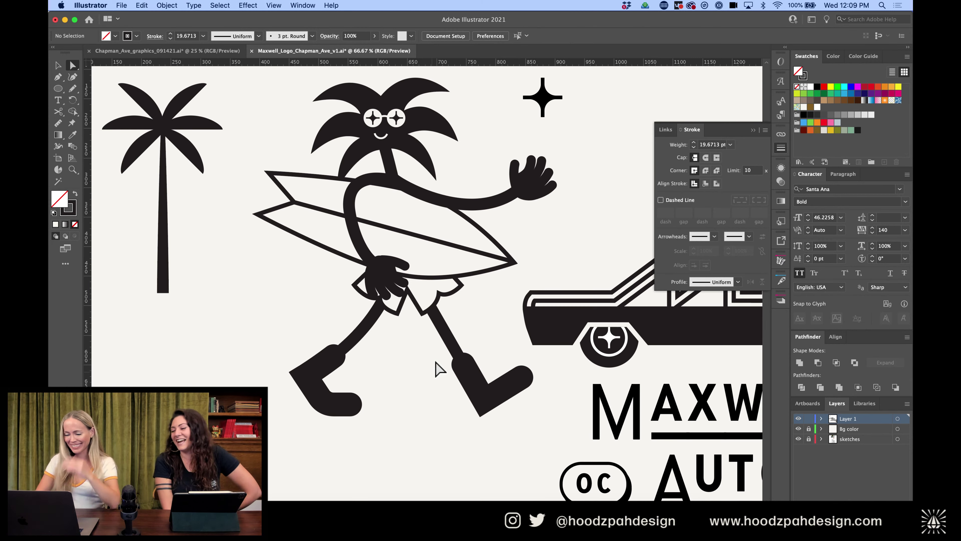
Try to round the front leg's hem corners on the shorts to a radius of about 19 px
click(433, 313)
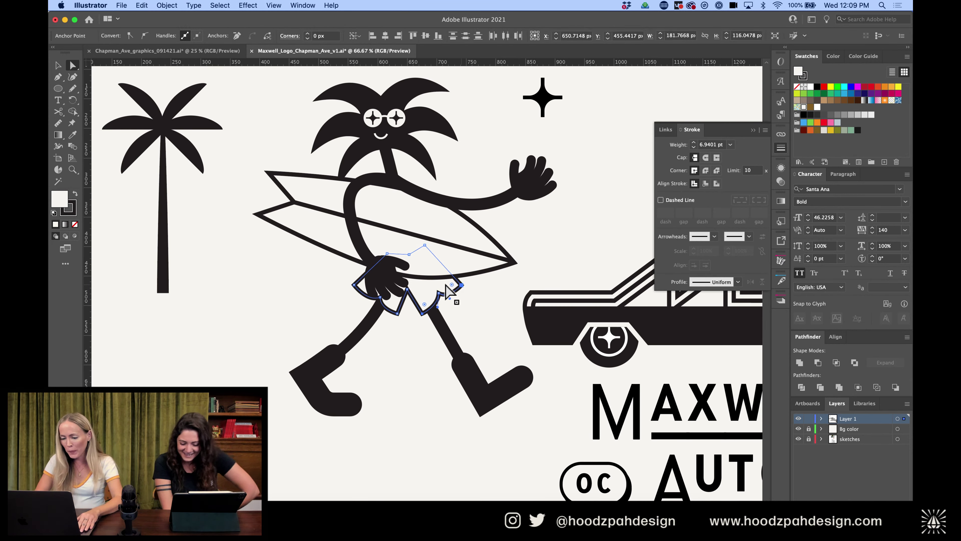
drag(451, 285, 441, 280)
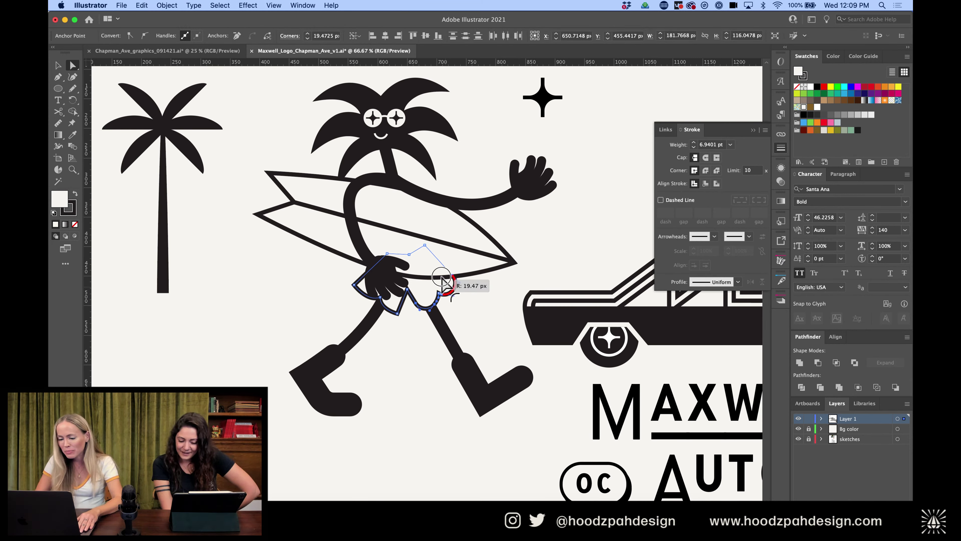
click(478, 302)
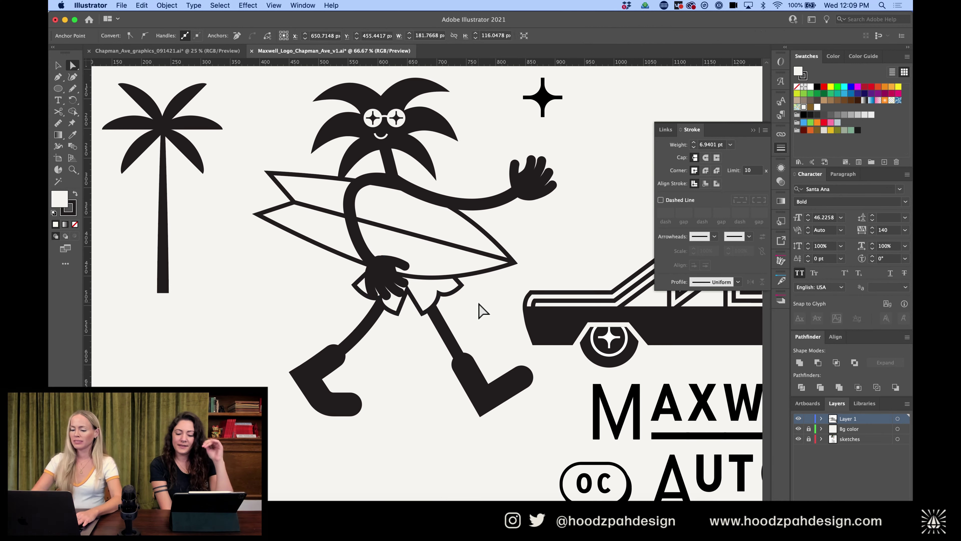
Draw a short straight crease with the Pen tool from the front notch in the shorts' hem up to the surfboard's lower edge
key(super+equal)
key(super+equal)
key(p)
drag(458, 307, 437, 279)
click(433, 271)
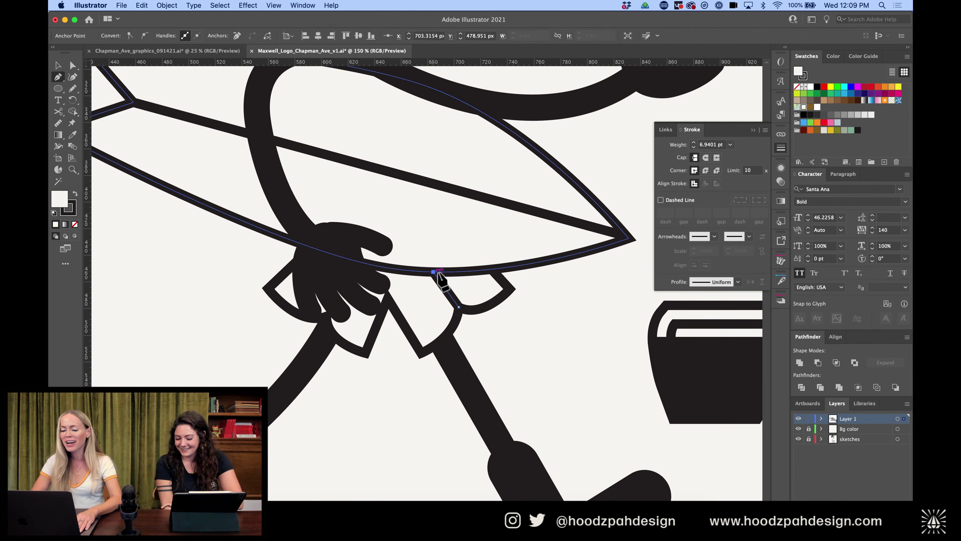
super+click(576, 318)
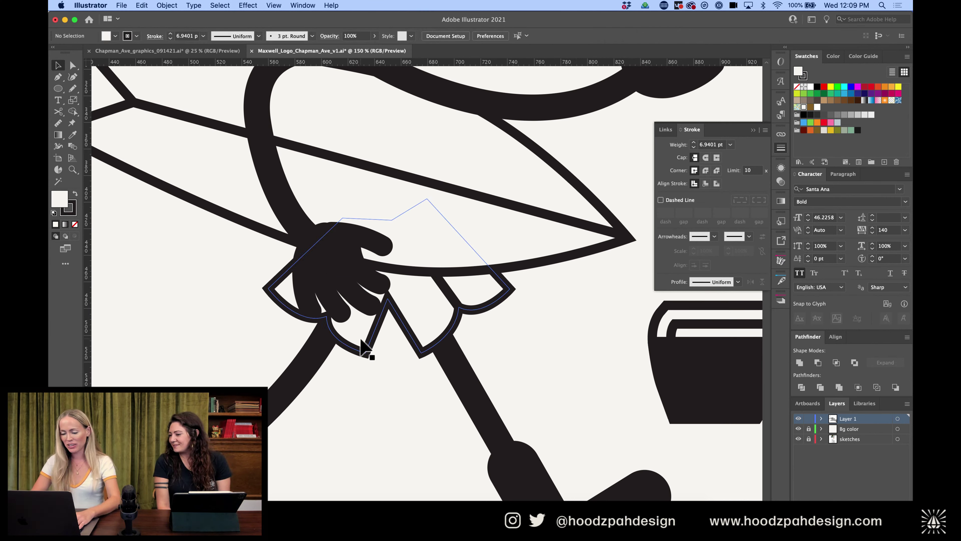
key(super+minus)
key(super+minus)
key(super+minus)
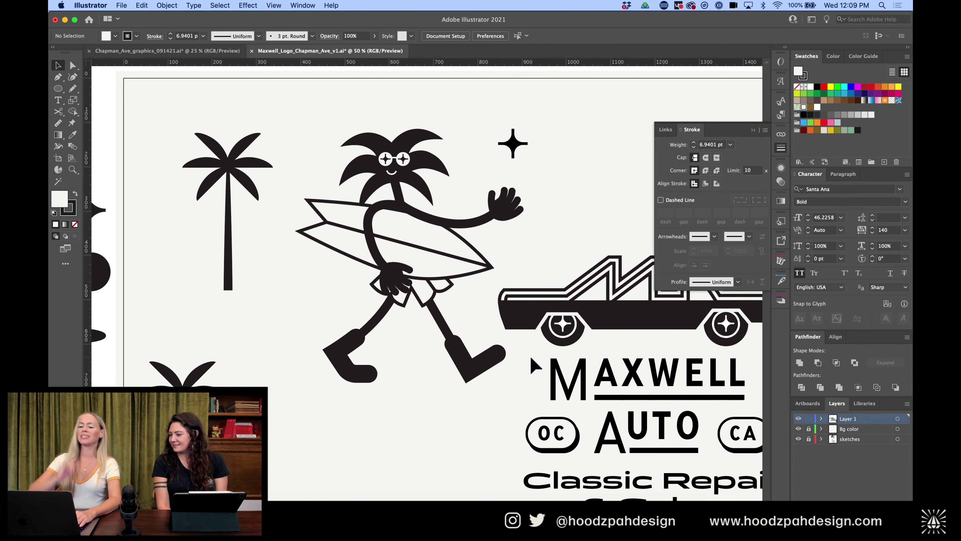
Offset the shorts' outline by -14 px with miter joins
key(super+plus)
key(super+plus)
key(super+plus)
key(super+plus)
key(p)
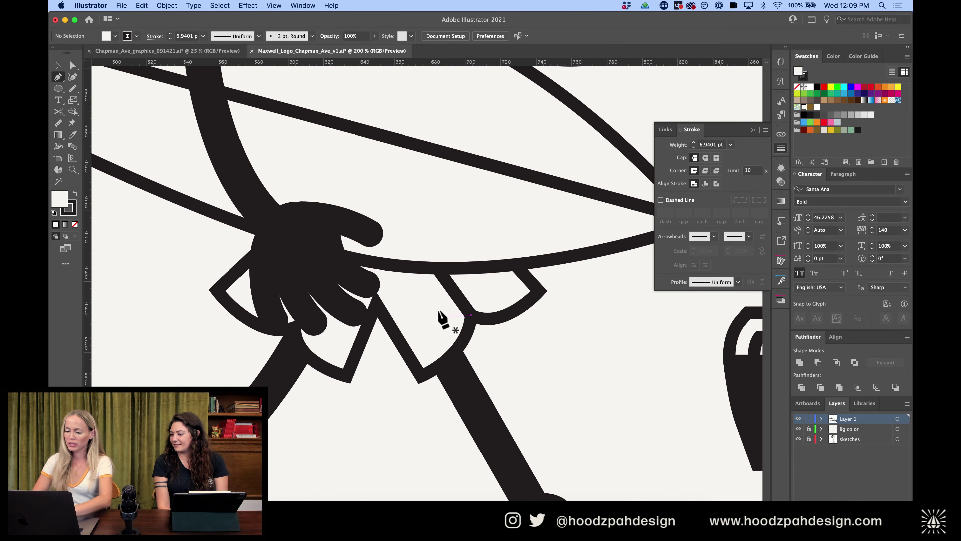
key(v)
click(449, 345)
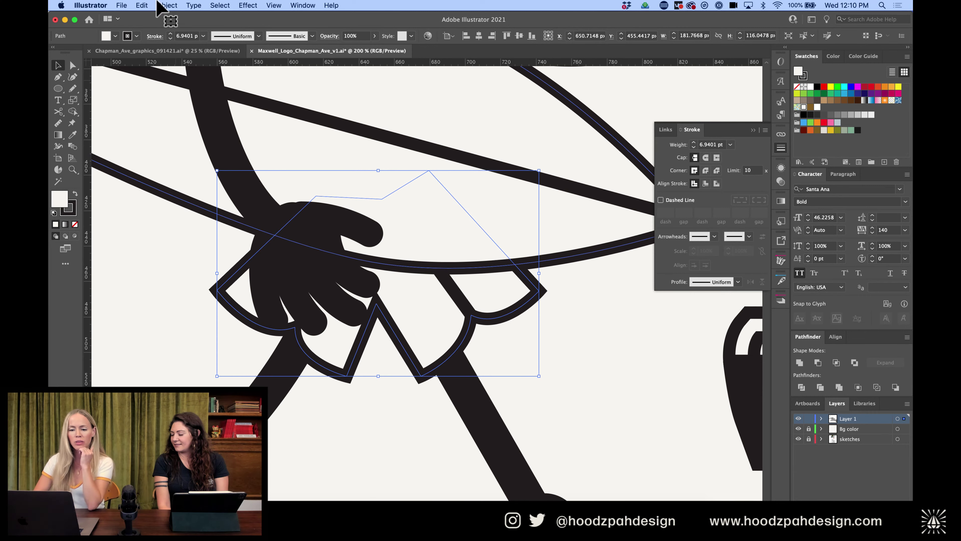
click(165, 5)
mouse_move(193, 245)
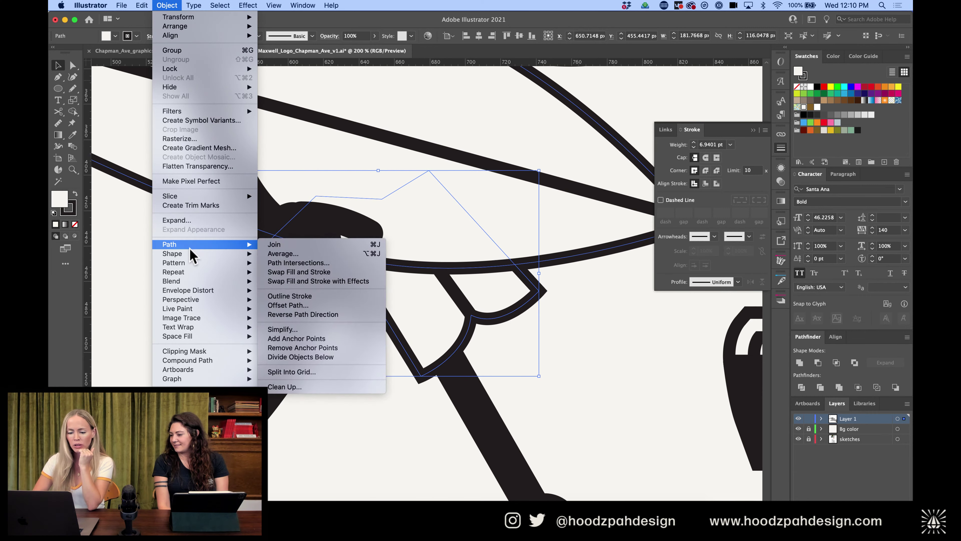
click(317, 305)
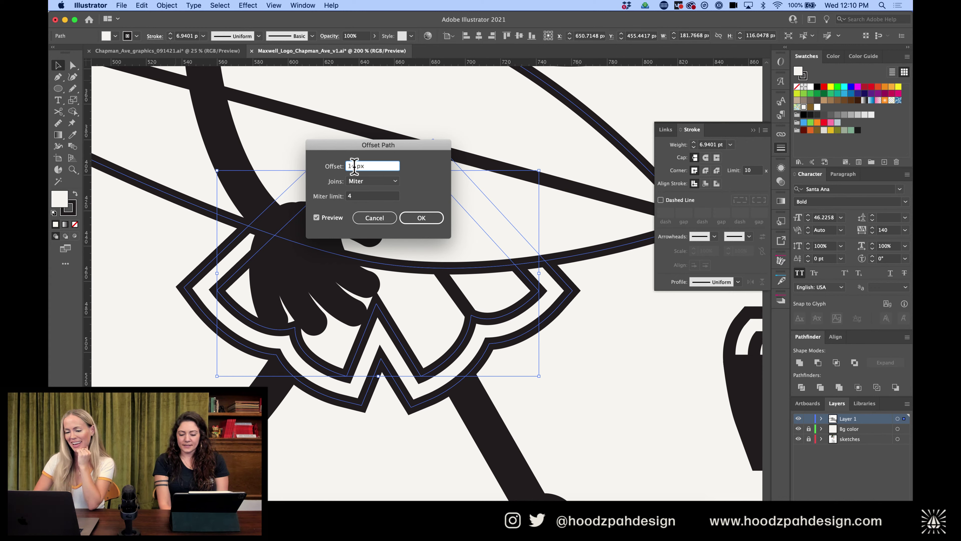
key(Tab)
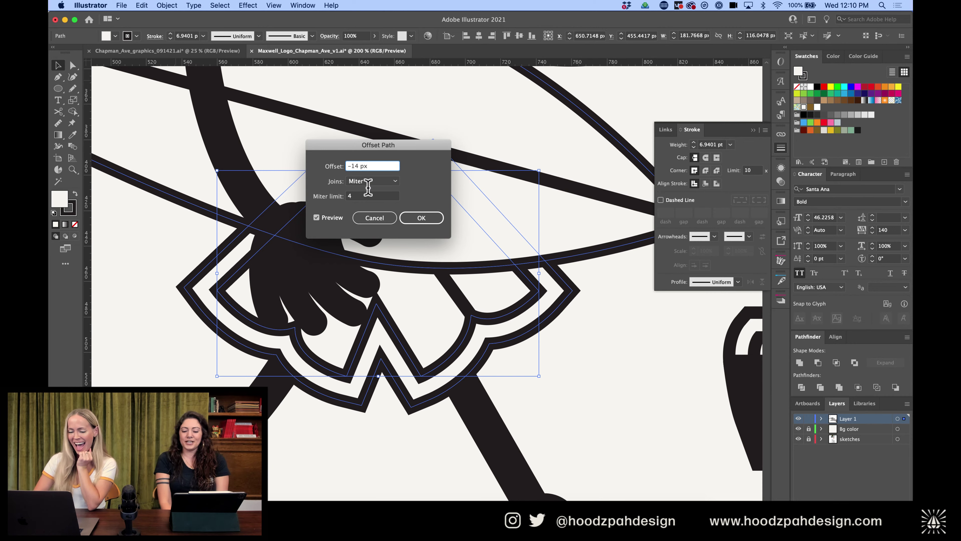
click(421, 217)
click(559, 337)
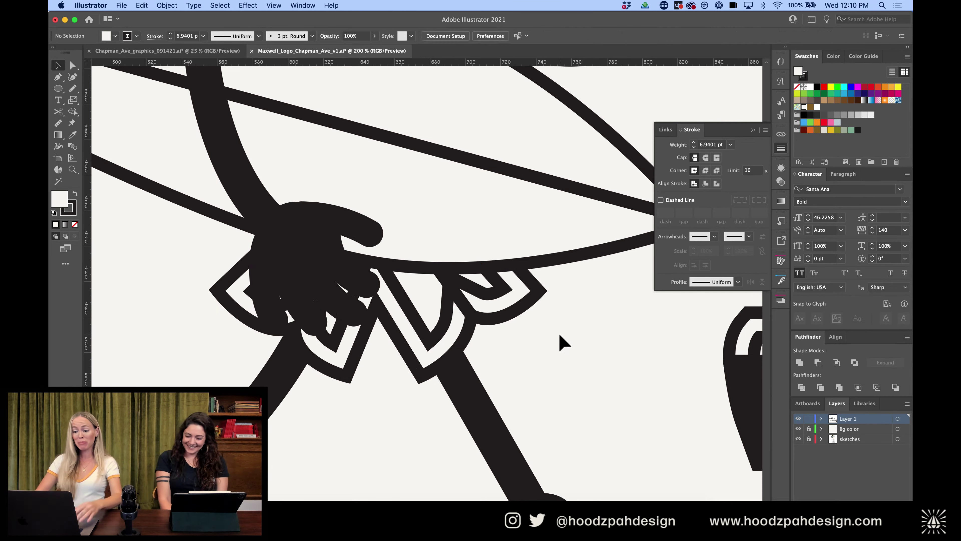
key(super+minus)
key(super+minus)
key(super+minus)
key(super+minus)
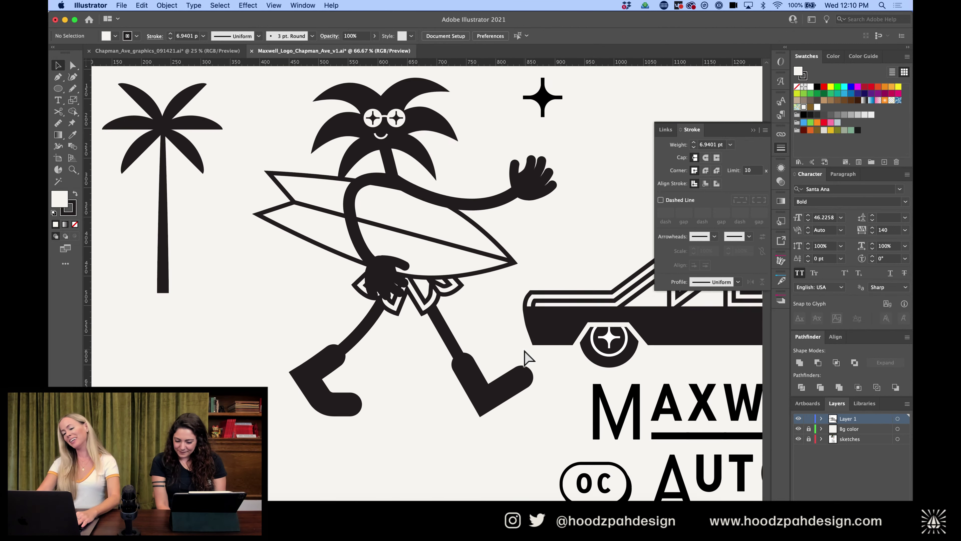
Delete the inner offset outline from the shorts
key(super+equal)
key(super+equal)
key(super+equal)
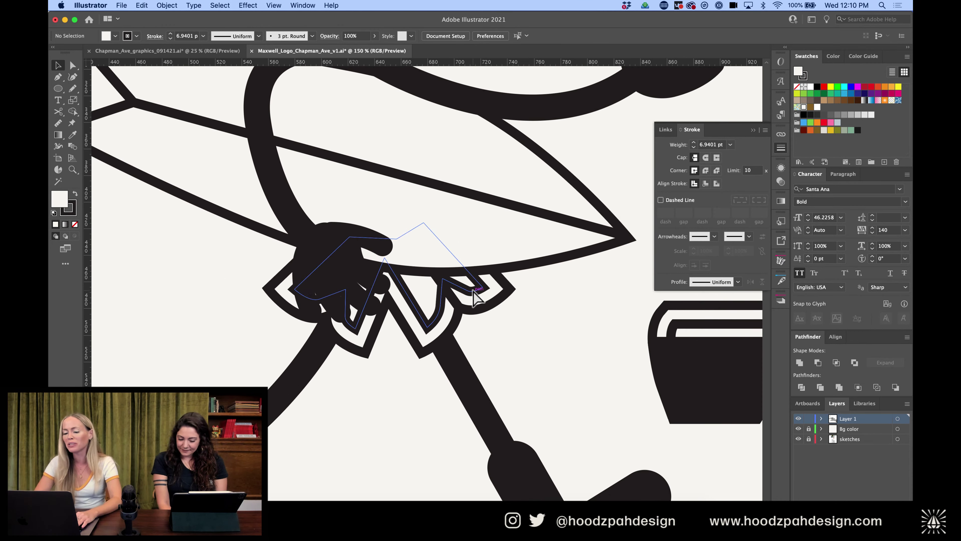
click(481, 299)
key(Delete)
key(super+minus)
key(super+minus)
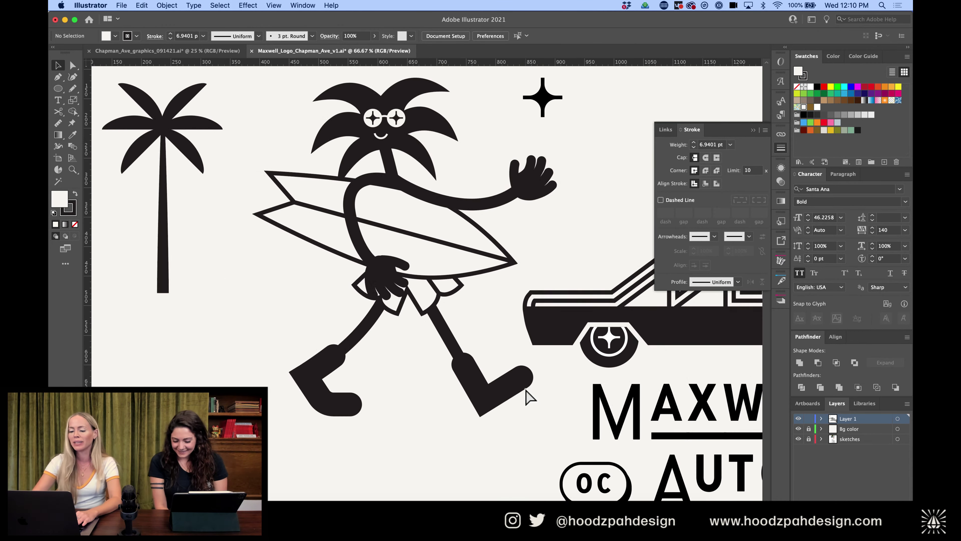
Draw a curved trim line with the Pen tool above the front hem of the shorts, following both scallops from inner to outer edge
key(super+equal)
key(super+equal)
key(super+equal)
key(super+equal)
key(p)
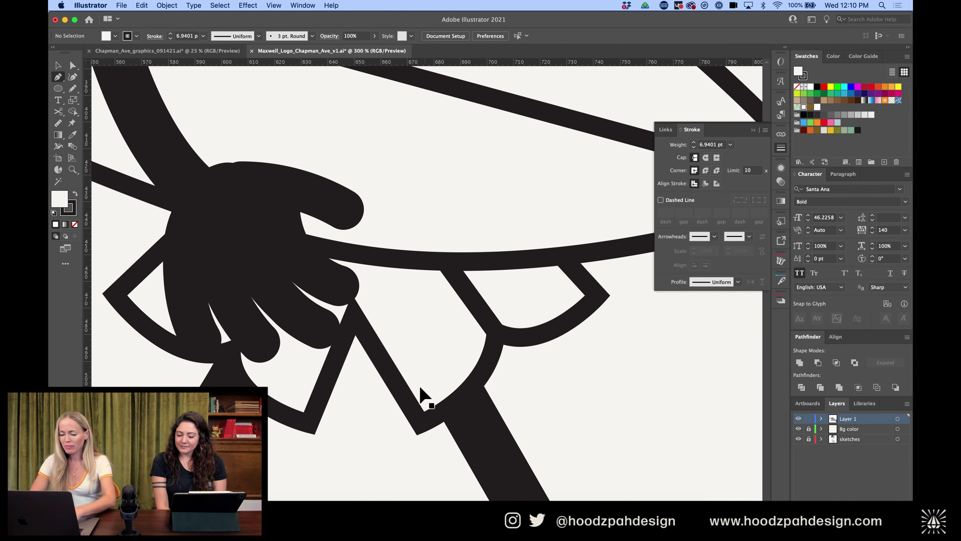
drag(406, 399, 455, 370)
drag(475, 302, 475, 274)
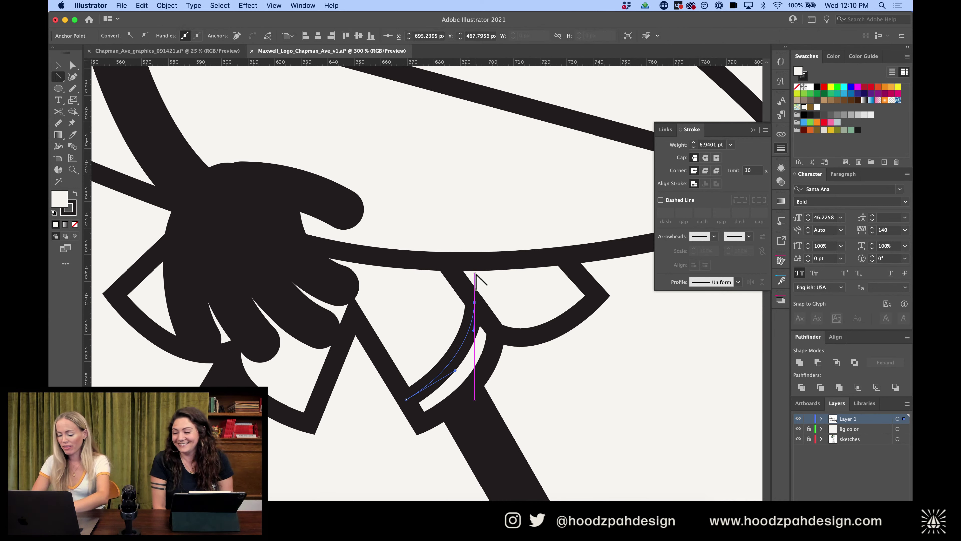
drag(475, 302, 517, 311)
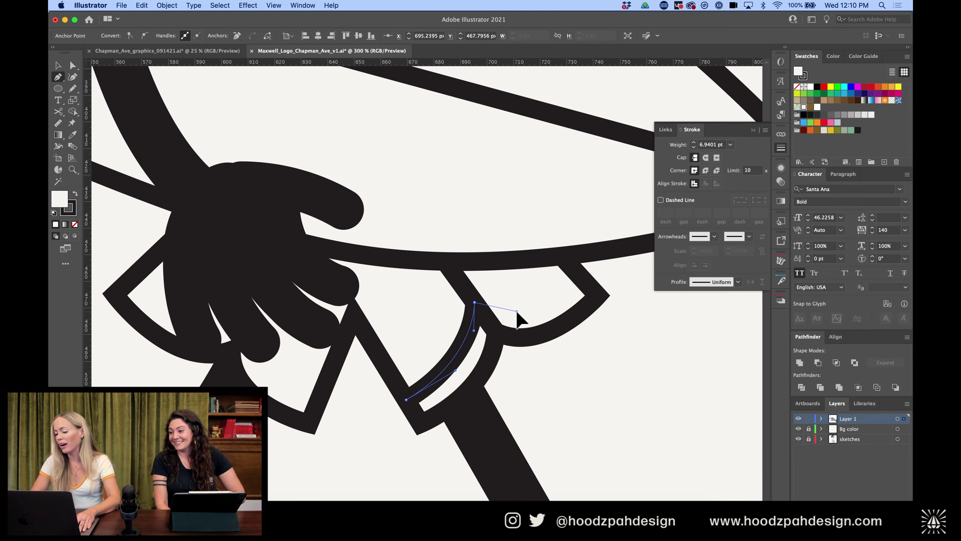
drag(579, 275, 622, 246)
key(v)
click(609, 359)
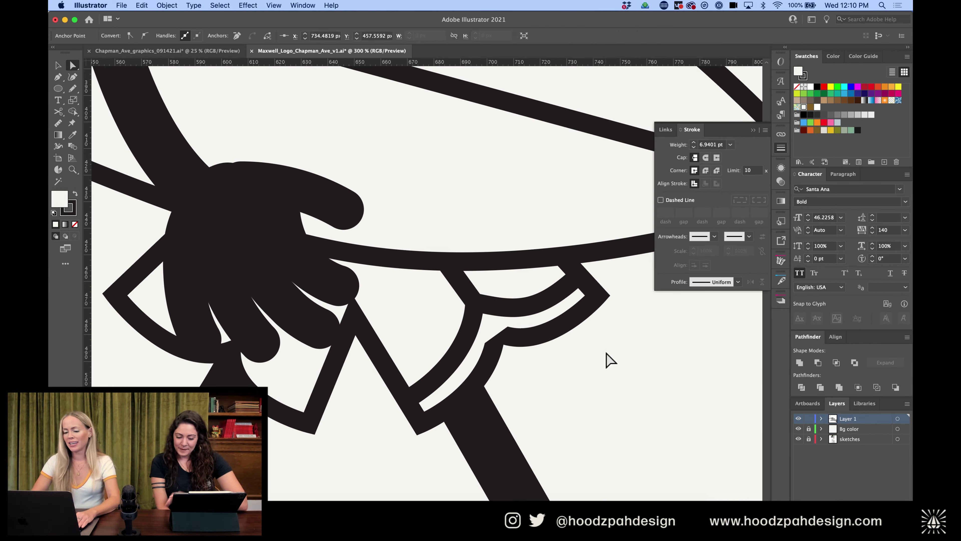
Remove the fill from the front hem's trim line, keeping only its stroke
click(553, 307)
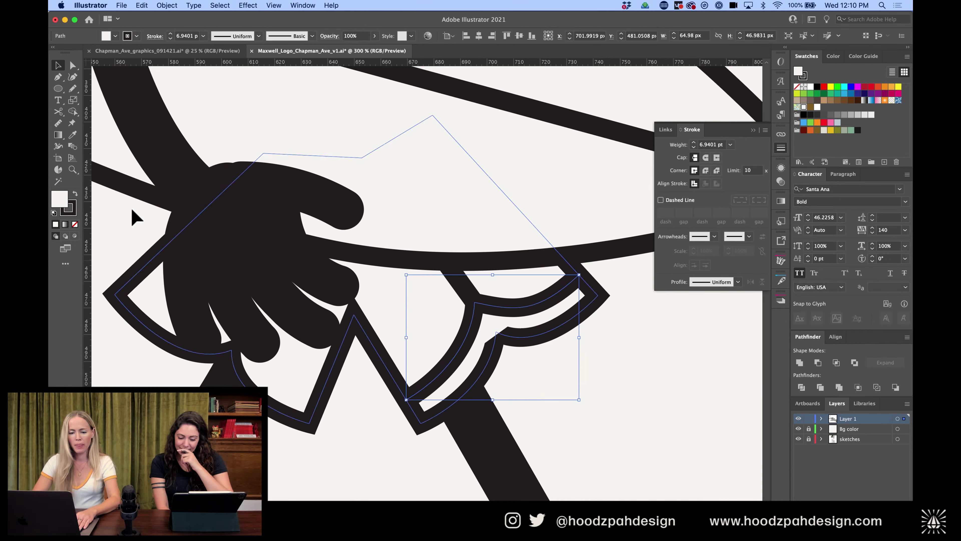
click(75, 224)
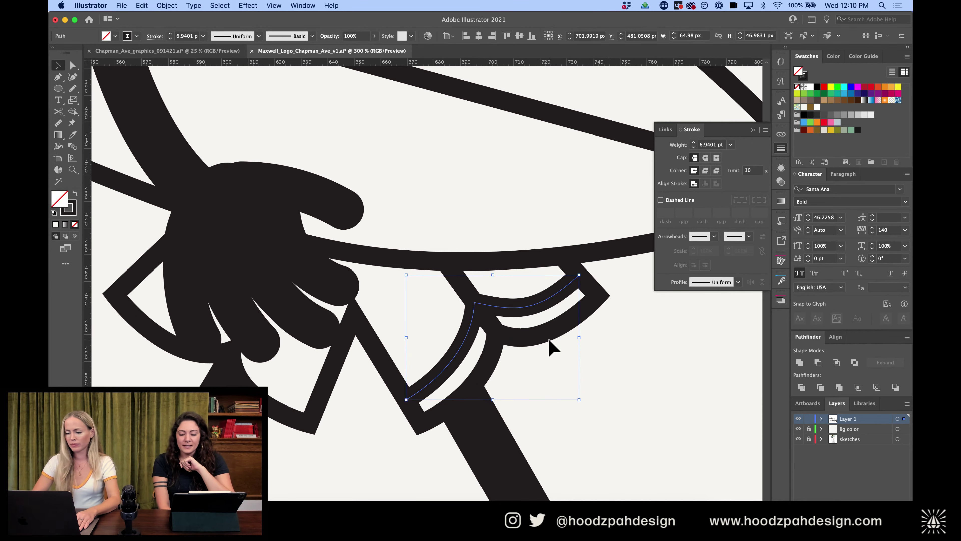
click(609, 358)
key(super+minus)
key(super+minus)
key(super+minus)
key(super+minus)
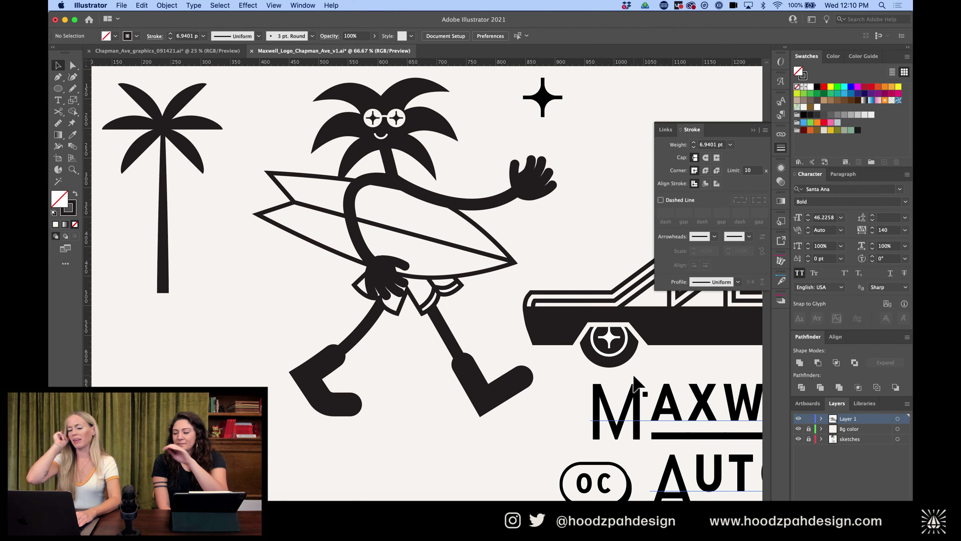
key(super+minus)
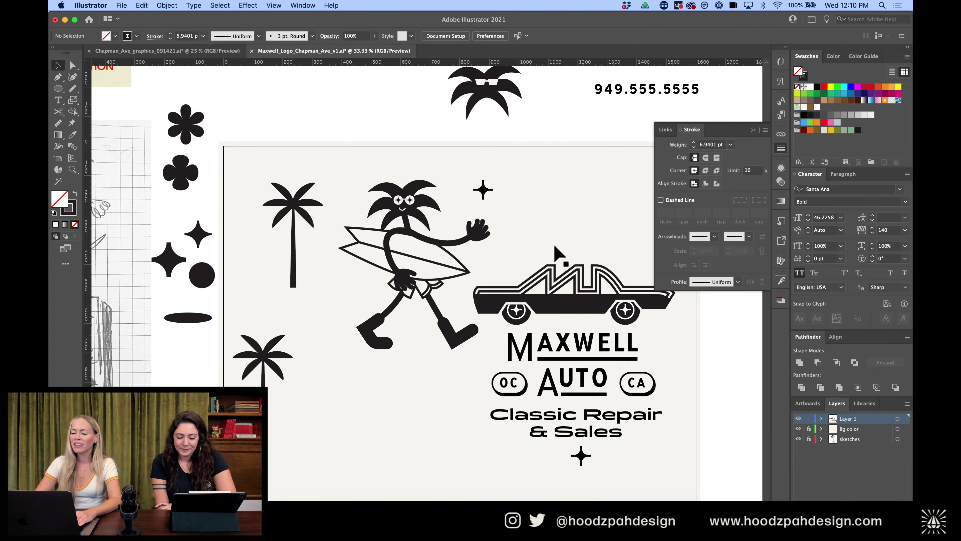
Move the two standalone palm trees off the artboard, the upper one above it and the lower one to its left
click(293, 278)
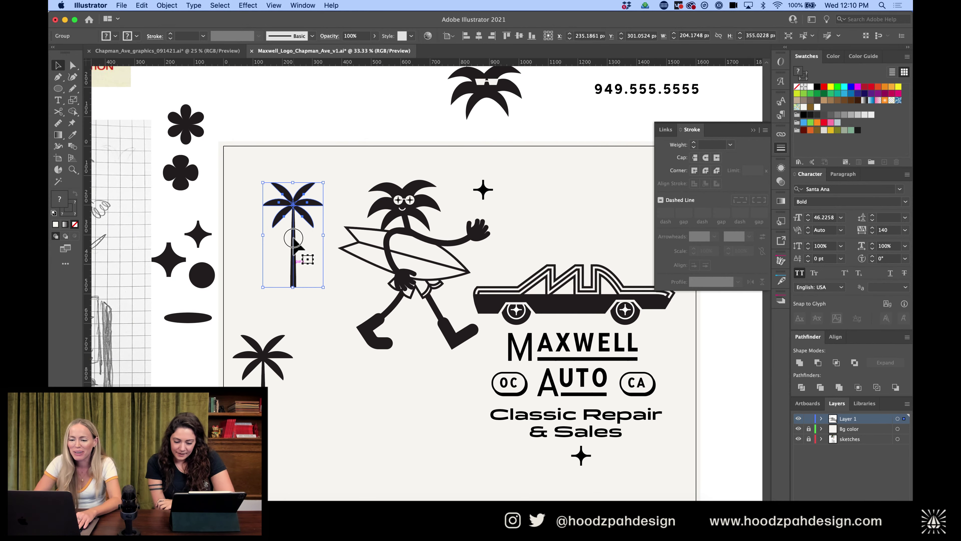
drag(294, 280, 293, 111)
click(265, 373)
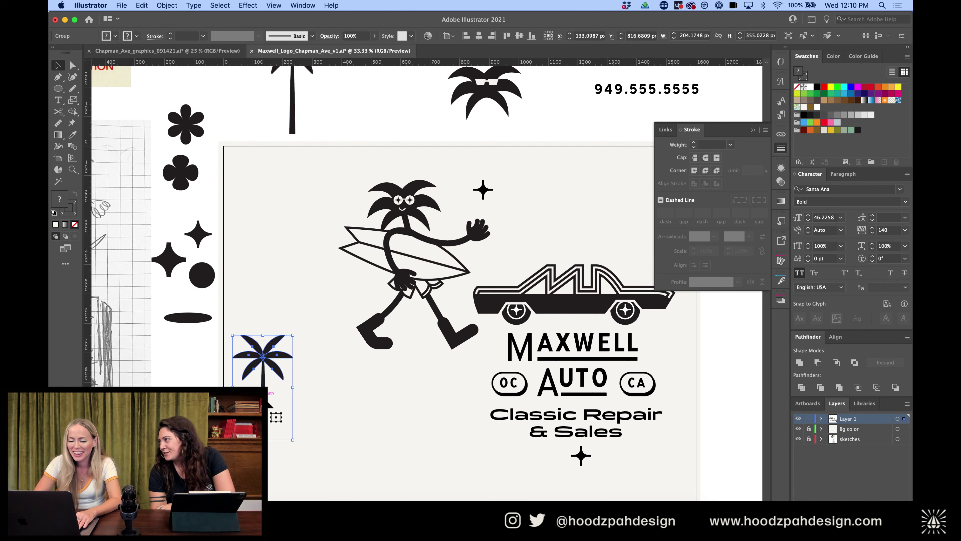
drag(276, 416, 191, 417)
click(325, 189)
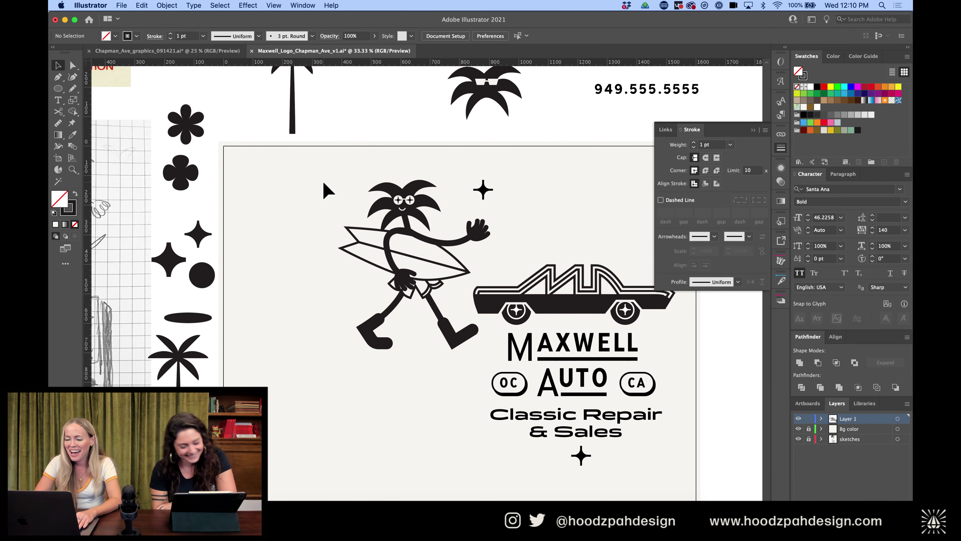
Select the whole palm tree character with its surfboard and move it left and slightly down, away from the car
drag(324, 183, 474, 360)
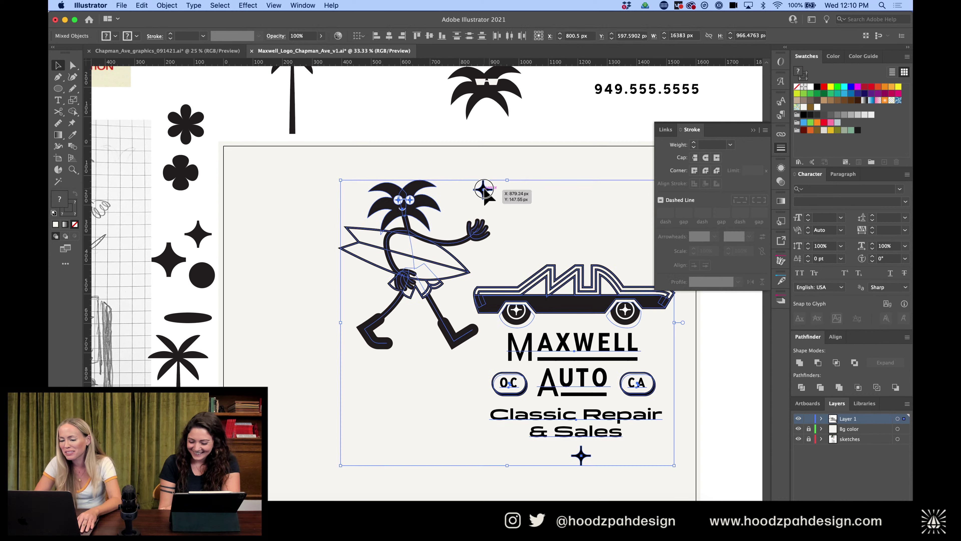
shift+click(505, 318)
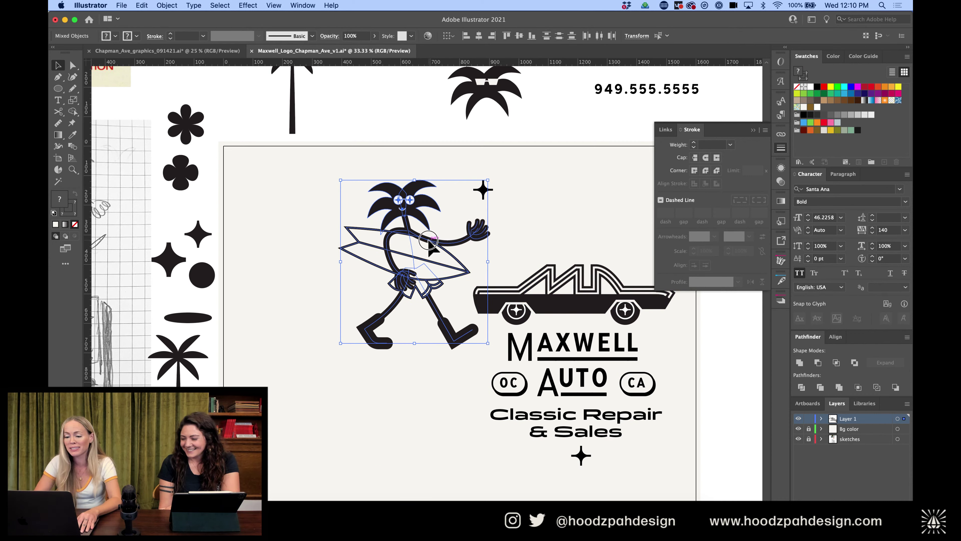
drag(429, 243, 362, 267)
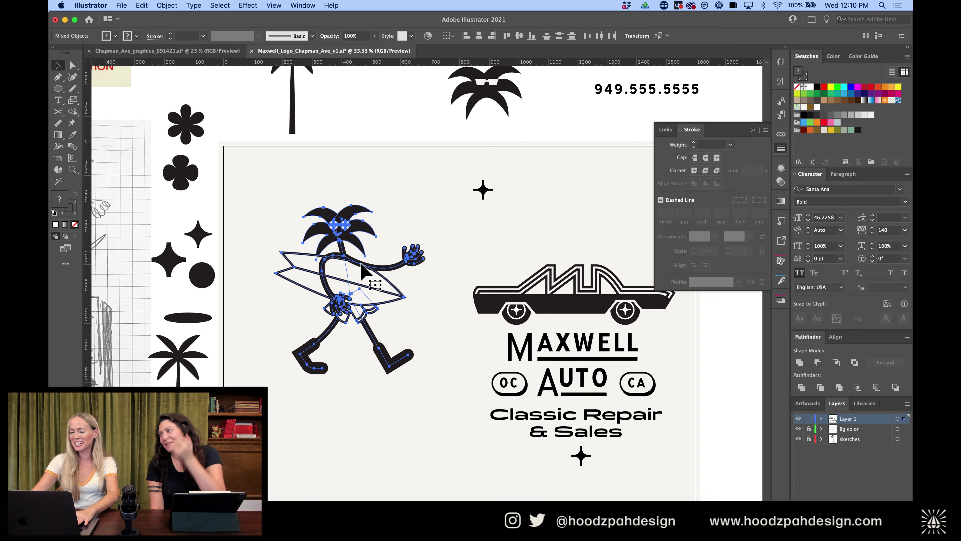
key(super+equal)
key(super+minus)
key(super+minus)
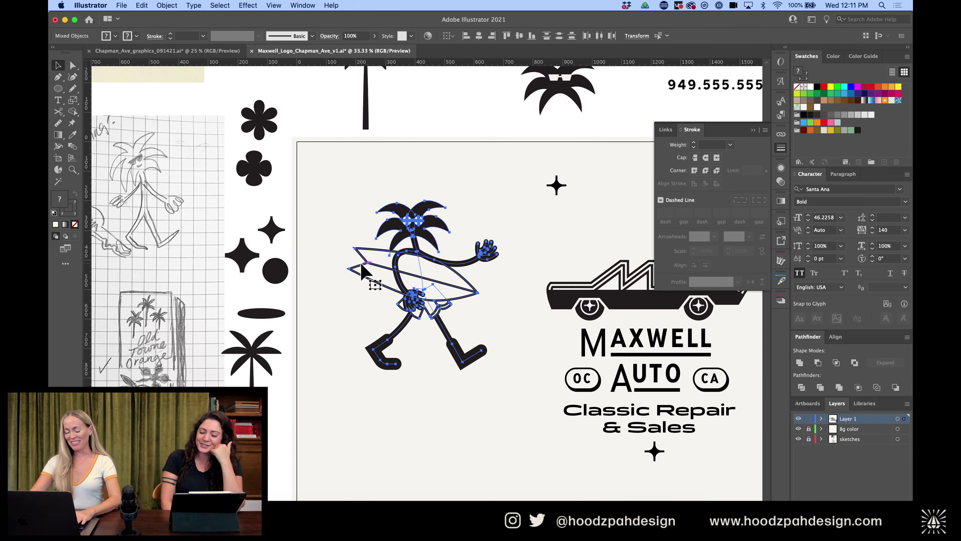
key(super+equal)
key(super+equal)
click(445, 110)
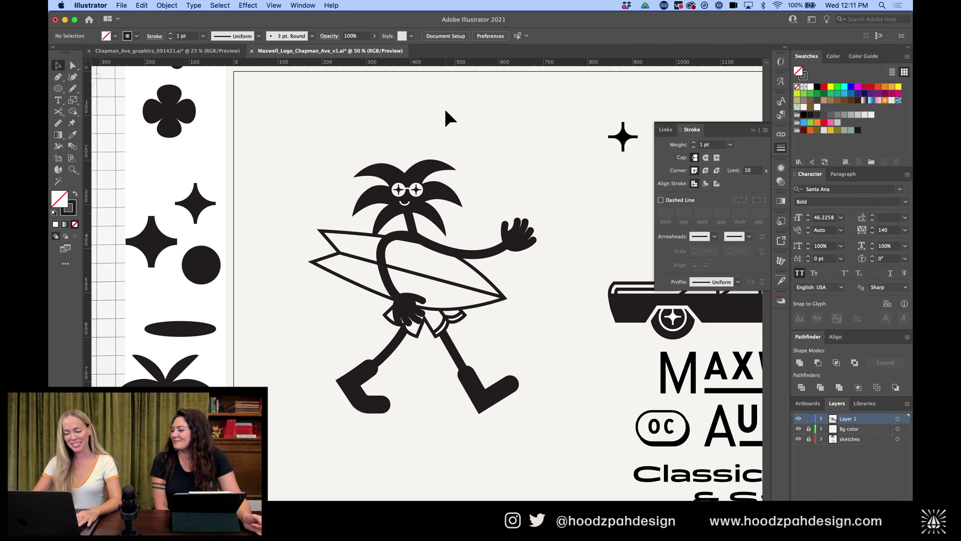
Reshape the hand holding the surfboard by pulling the lower fingertip anchors inward and extending the index finger outward
key(super+equal)
key(super+equal)
key(super+equal)
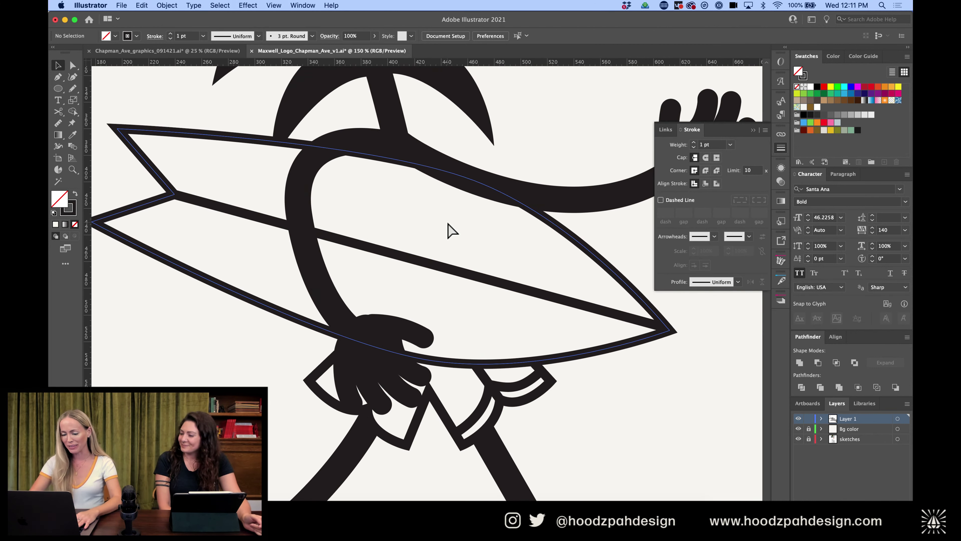
key(a)
click(354, 395)
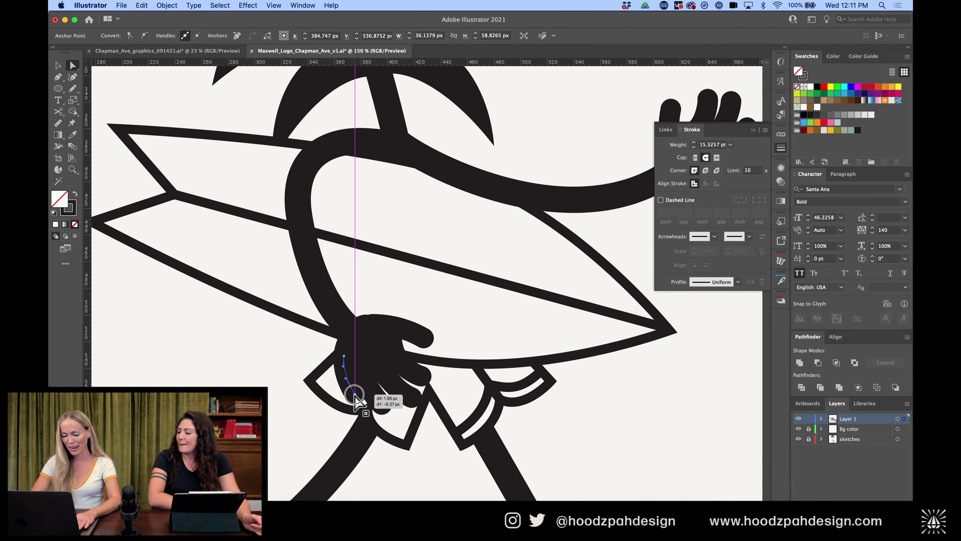
click(383, 404)
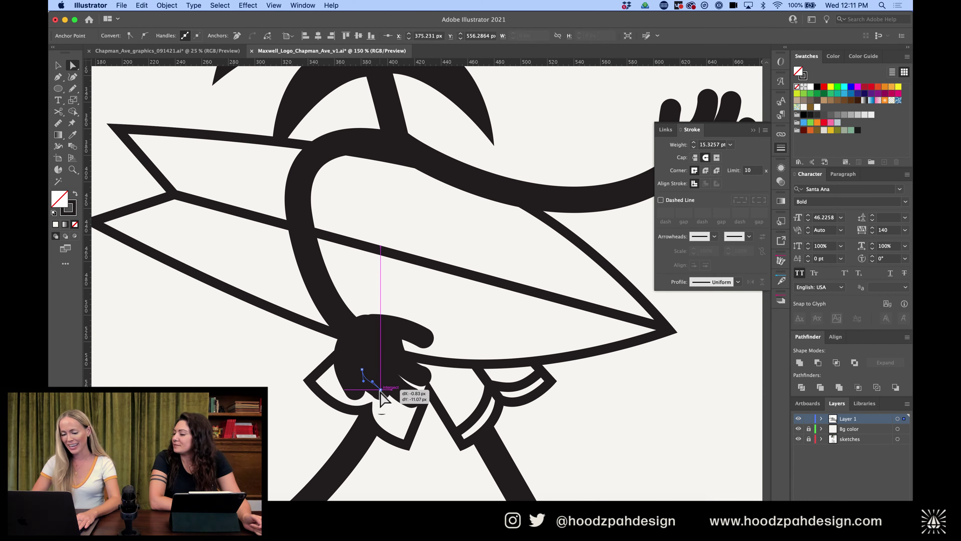
click(416, 397)
drag(415, 396, 421, 375)
click(396, 387)
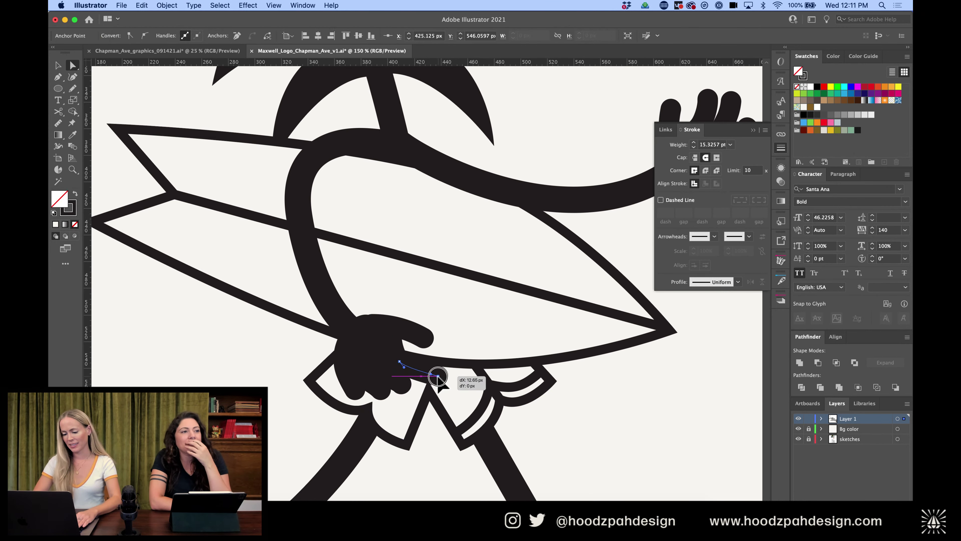
click(660, 413)
key(super+minus)
key(super+minus)
key(super+minus)
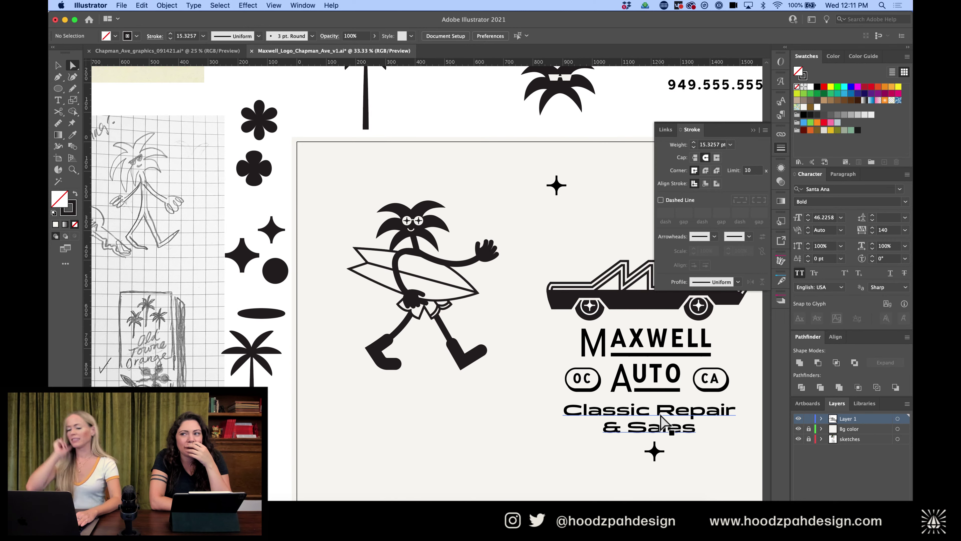
Duplicate the raised open hand and place the copy directly above the original
scroll(498, 183, up, 3)
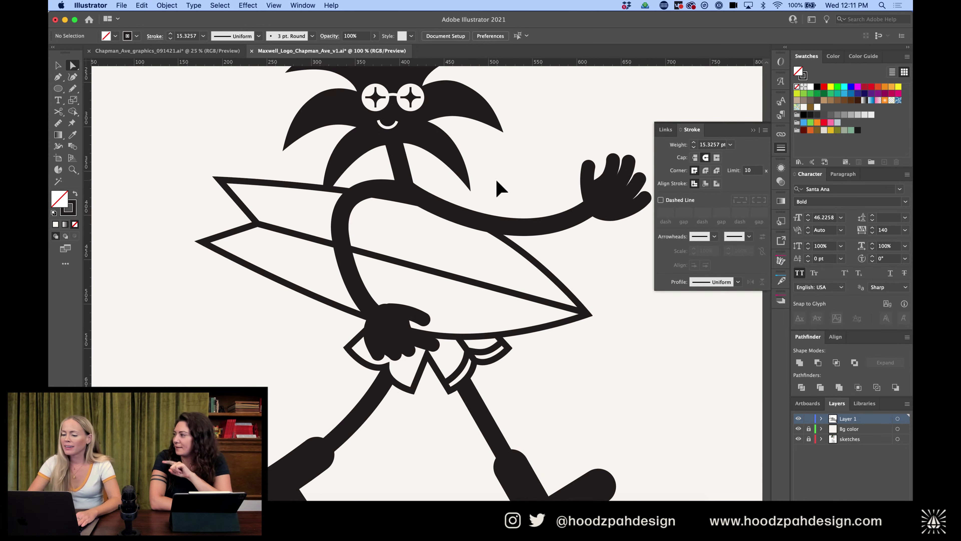
click(498, 197)
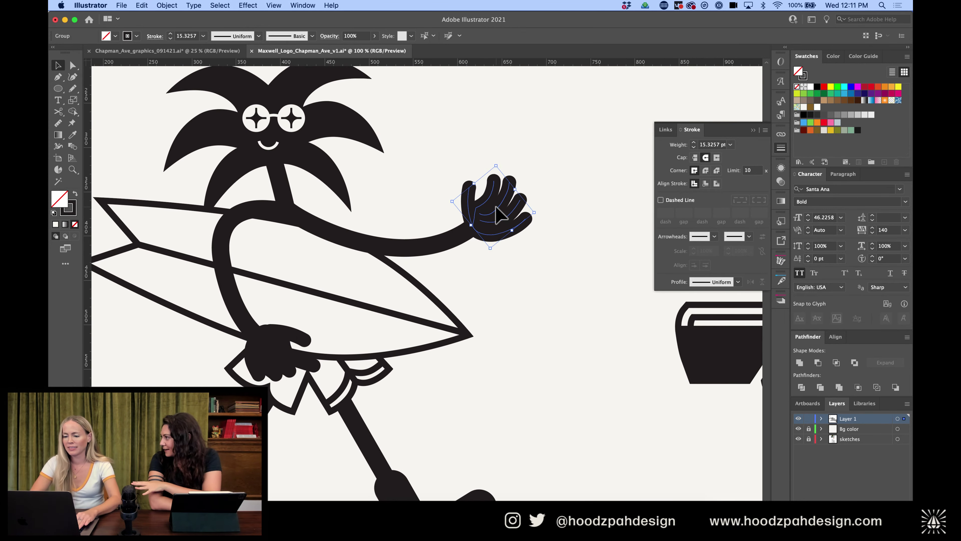
drag(497, 219, 497, 105)
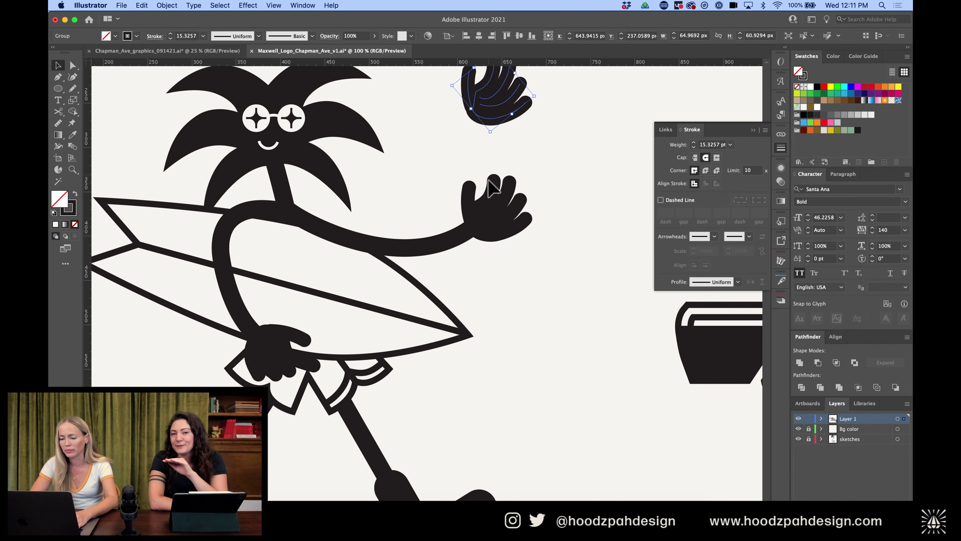
Cut the three middle finger paths of the raised hand with the Scissors tool and remove their tips
key(c)
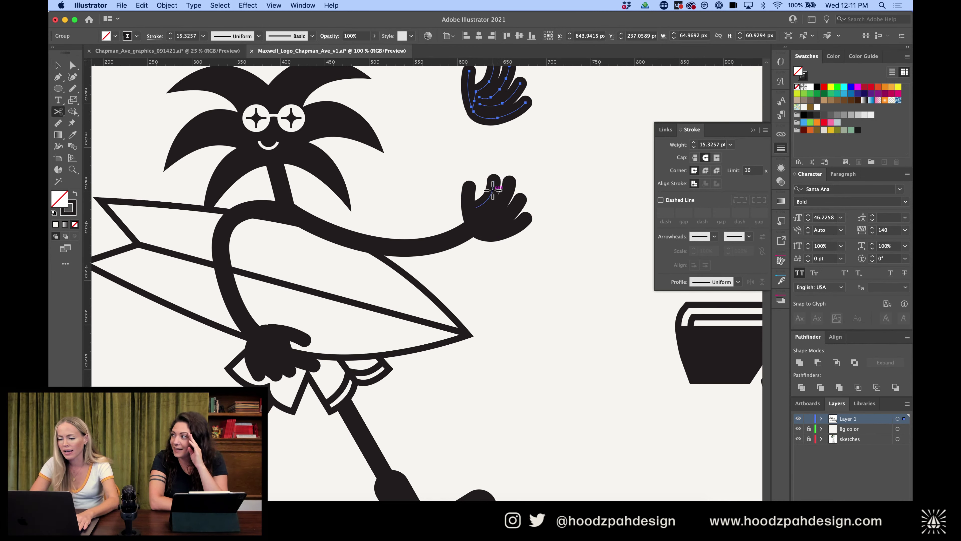
click(493, 186)
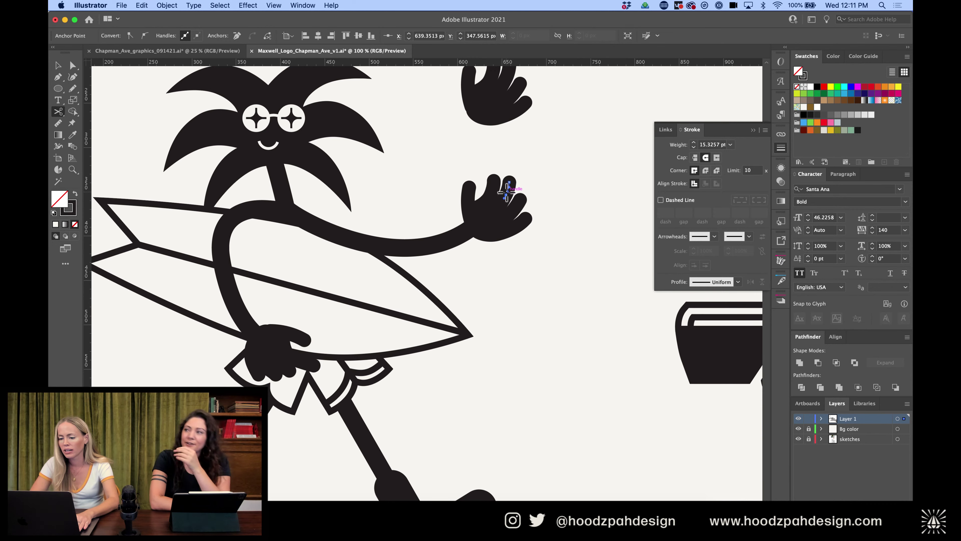
click(516, 207)
key(a)
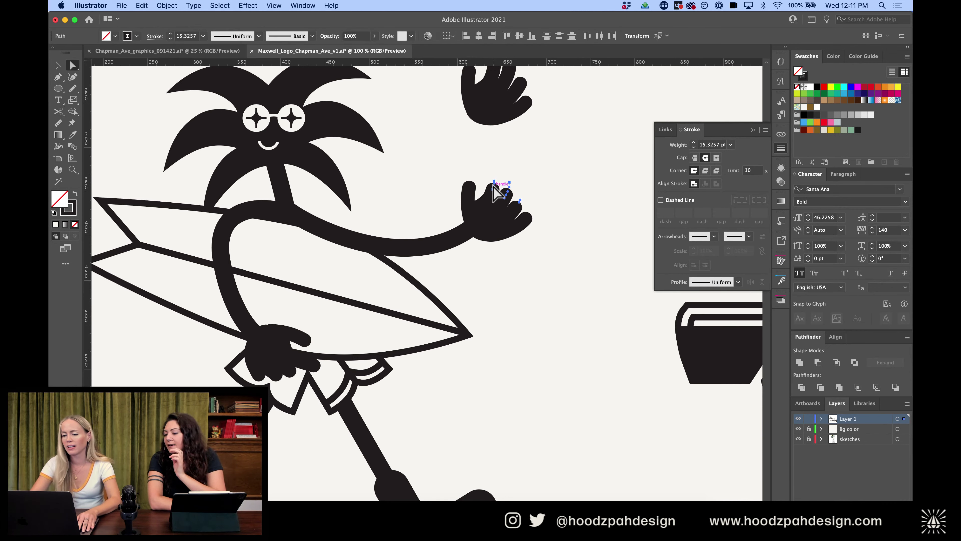
click(560, 186)
Extend the raised hand's pinky outward and its thumb upward to form a shaka sign
drag(527, 217, 545, 207)
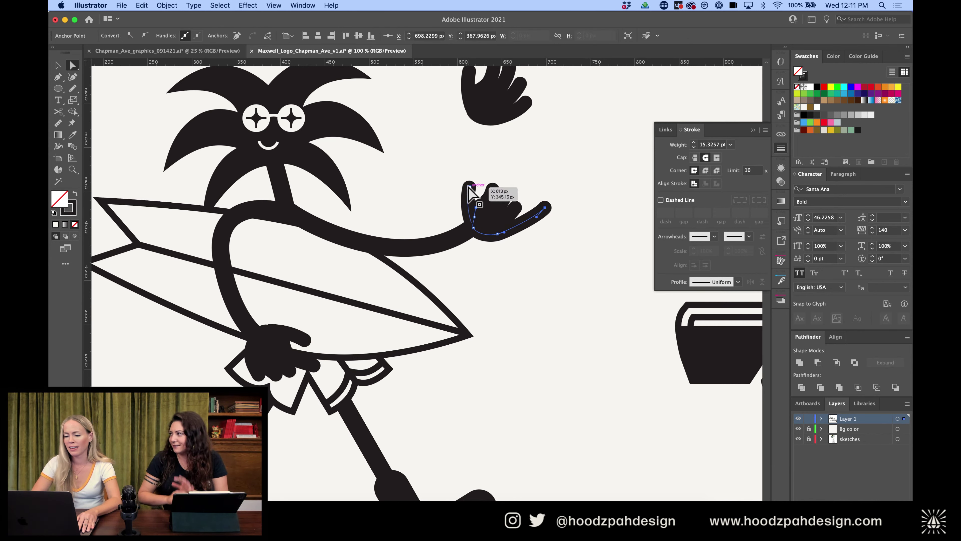
drag(469, 187, 469, 173)
click(516, 178)
key(super+minus)
key(super+minus)
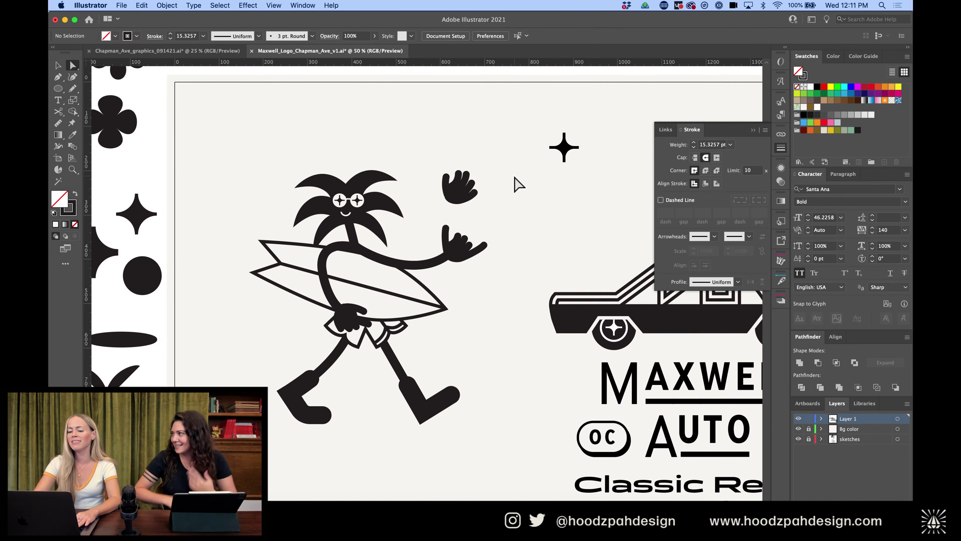
Shorten the shaka hand's three middle fingers further by cutting their paths with the Scissors tool and deleting the tips
key(super+equal)
key(super+equal)
key(super+equal)
click(492, 167)
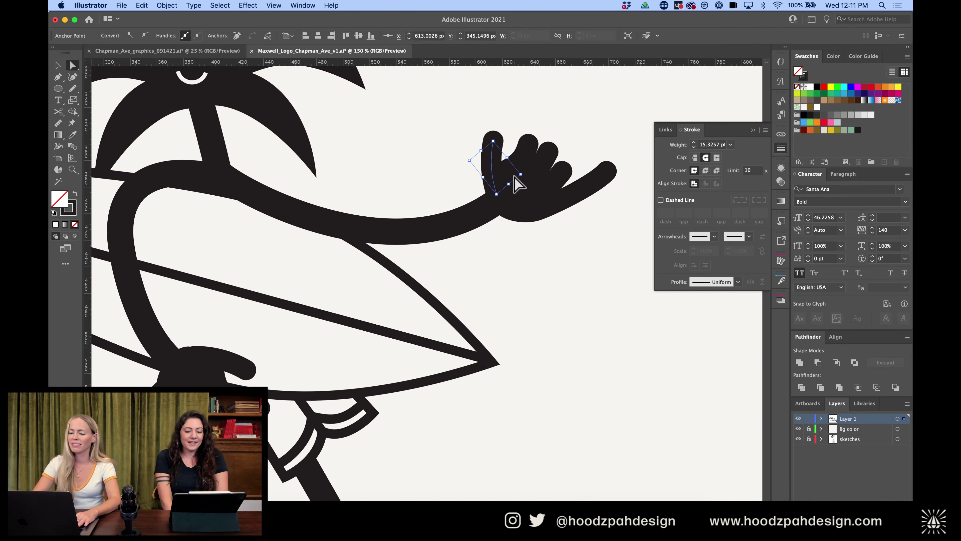
click(528, 146)
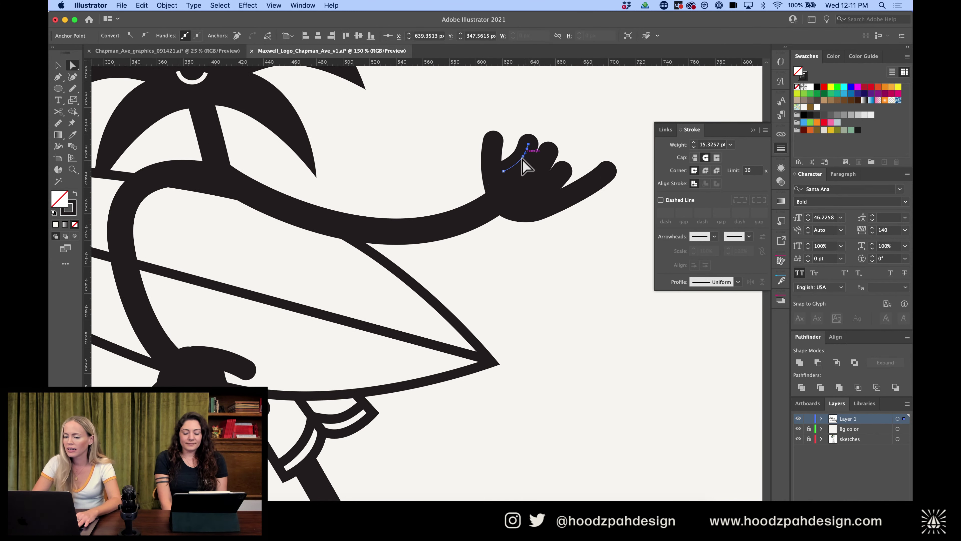
click(524, 157)
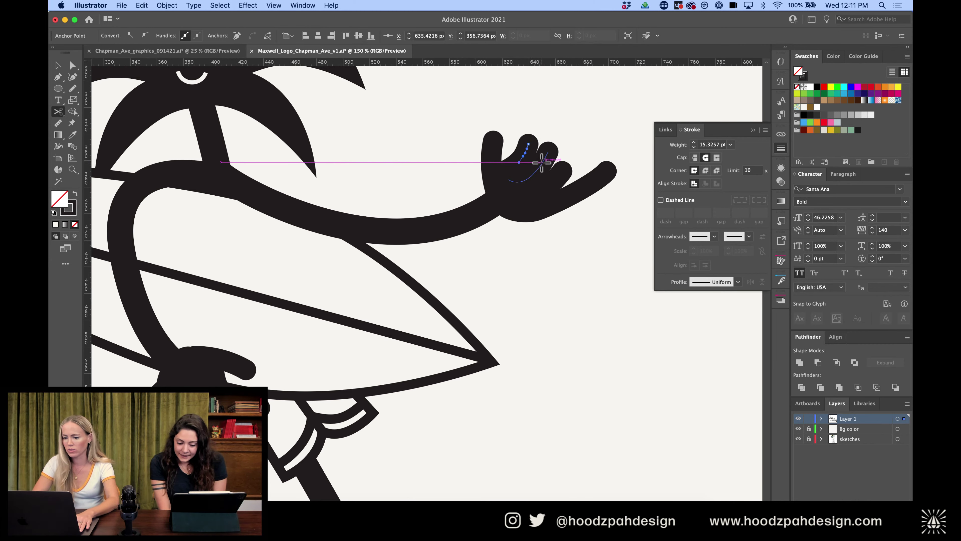
key(c)
click(543, 164)
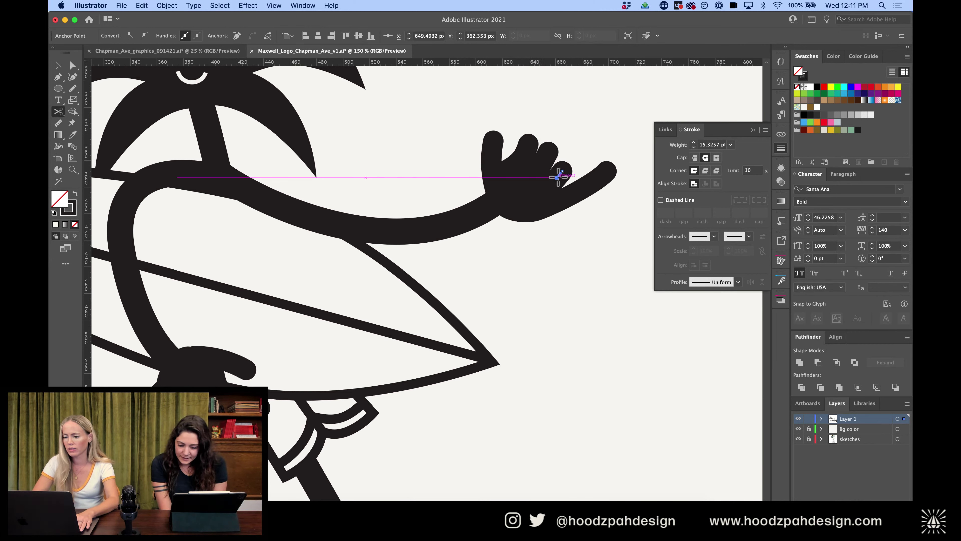
key(a)
drag(549, 154, 530, 146)
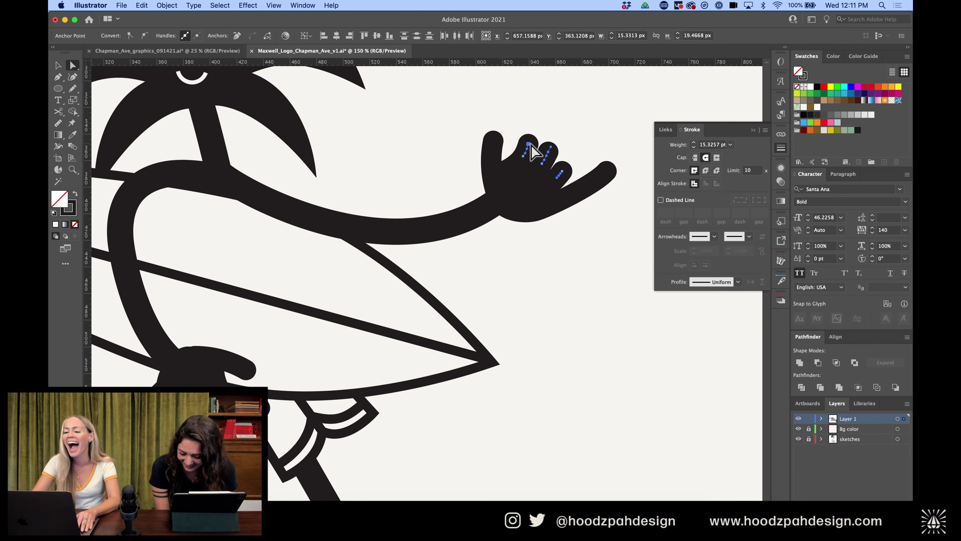
key(Delete)
key(super+minus)
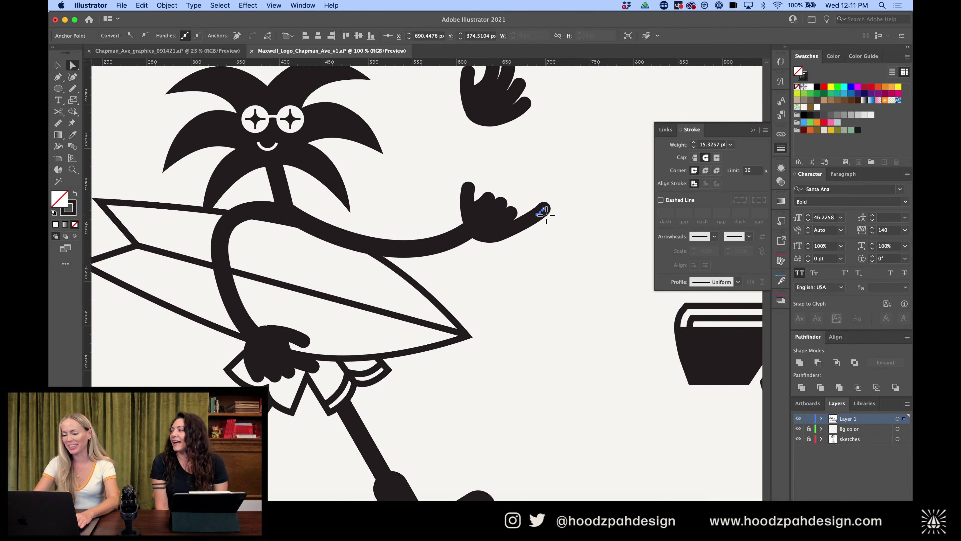
Lower the tip of the shaka hand's pinky slightly
key(super+minus)
key(super+minus)
key(super+minus)
key(super+plus)
key(super+plus)
key(super+plus)
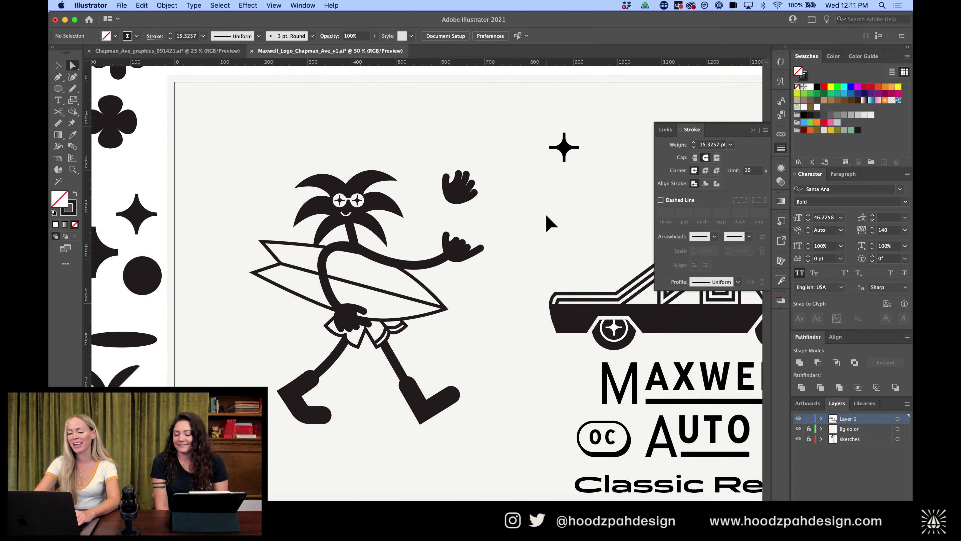
drag(538, 214, 537, 222)
click(502, 180)
key(super+minus)
key(super+minus)
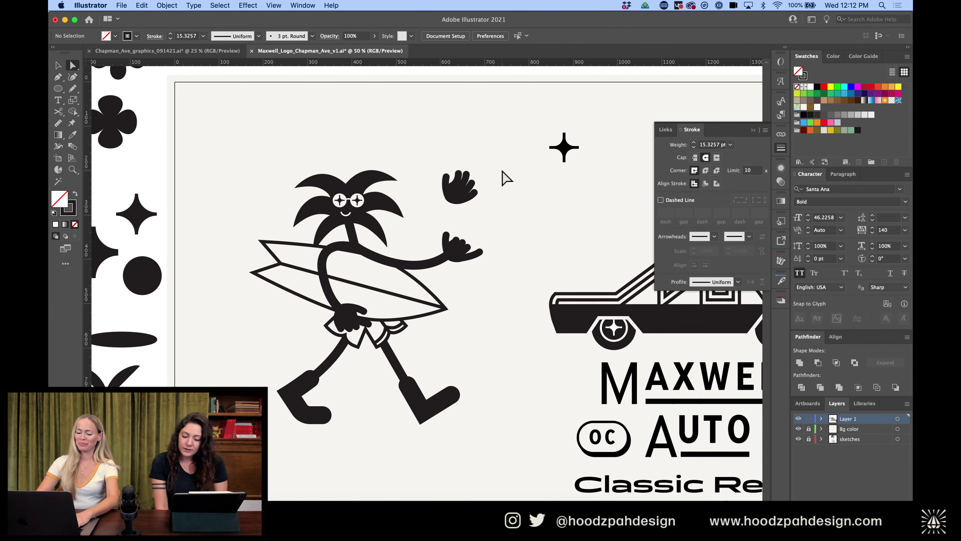
Move the open hand copy off the artboard, into the space above it
scroll(505, 178, up, 3)
click(451, 260)
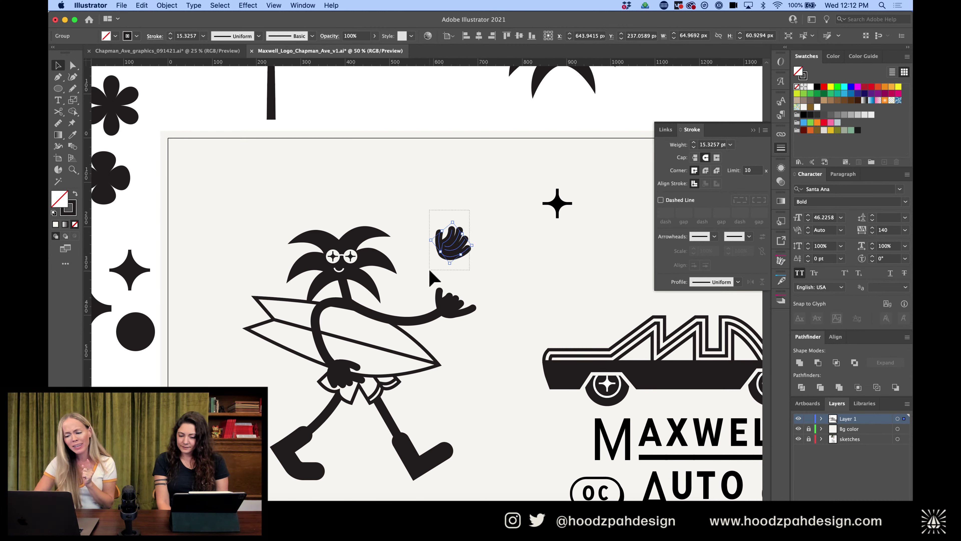
drag(459, 245, 437, 98)
click(484, 236)
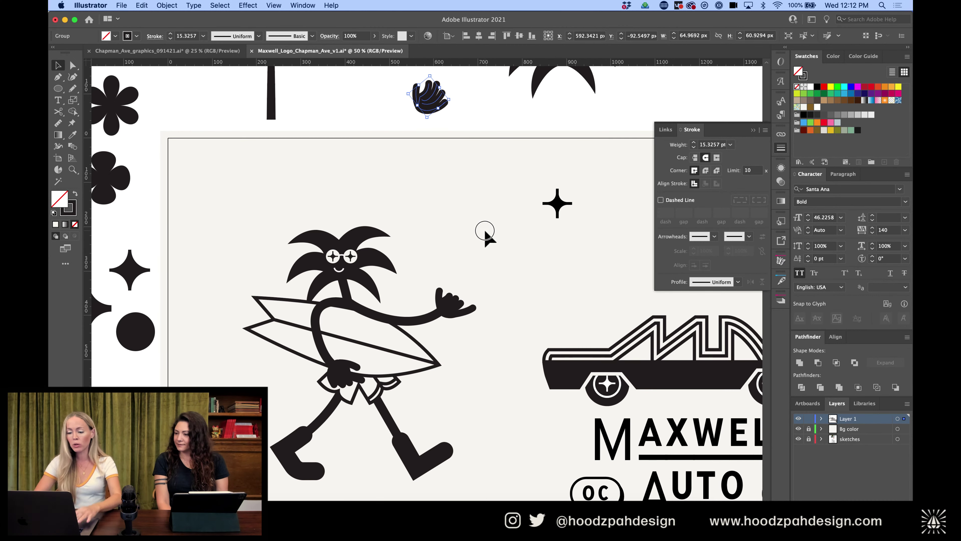
Shorten the shaka hand's pinky slightly by pulling its end anchor inward
key(super+equal)
key(super+equal)
key(super+equal)
key(a)
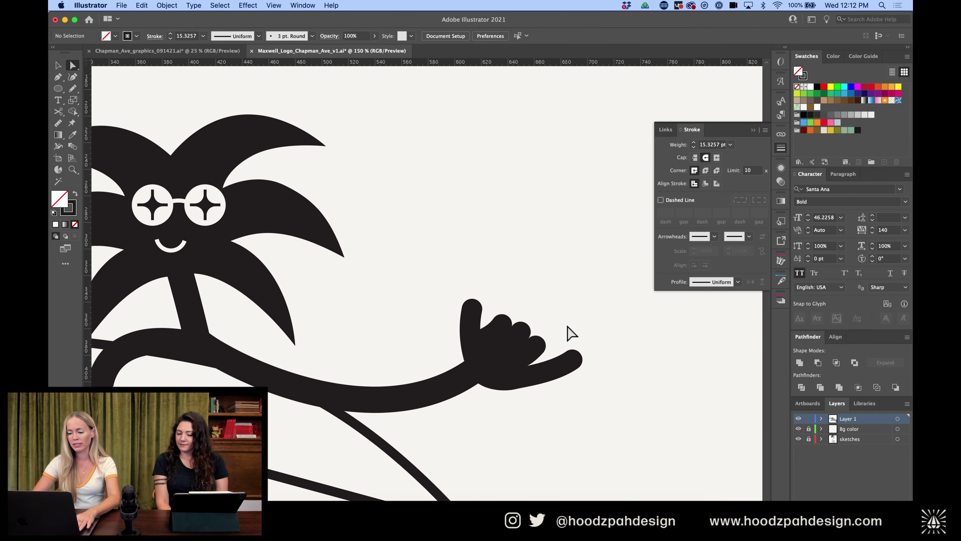
click(573, 360)
drag(573, 360, 565, 363)
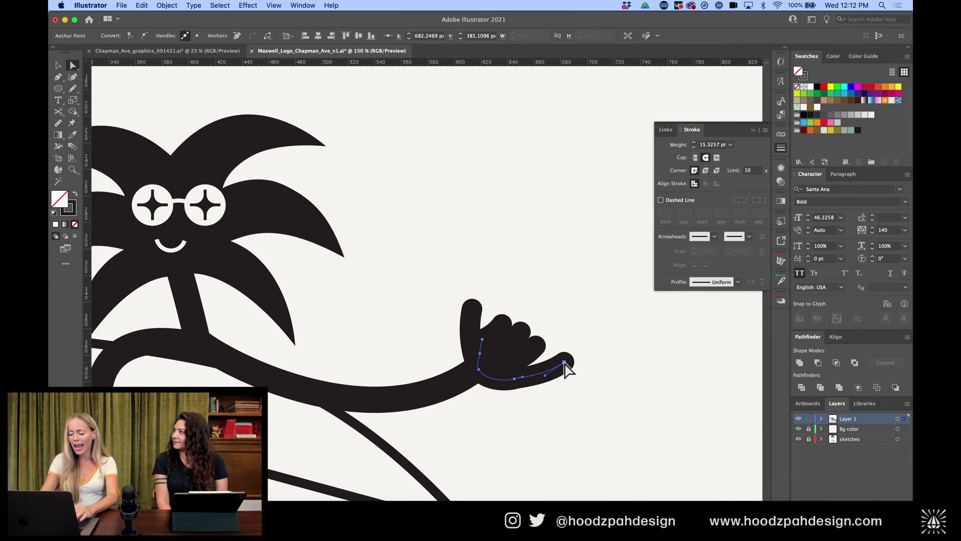
key(super+minus)
key(super+minus)
key(super+minus)
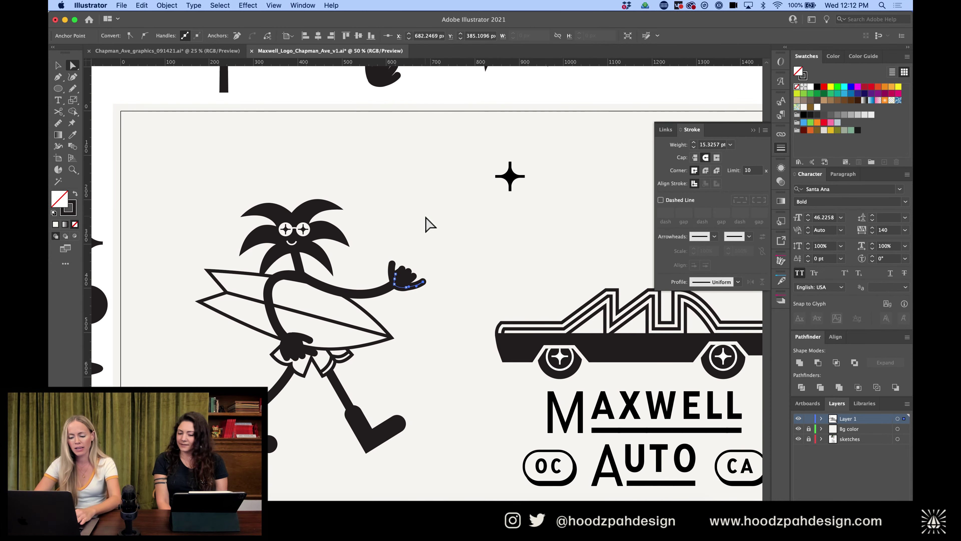
click(428, 224)
Nudge the shorts down slightly and extend the front leg's side line up to the surfboard's lower edge
key(super+equal)
key(super+equal)
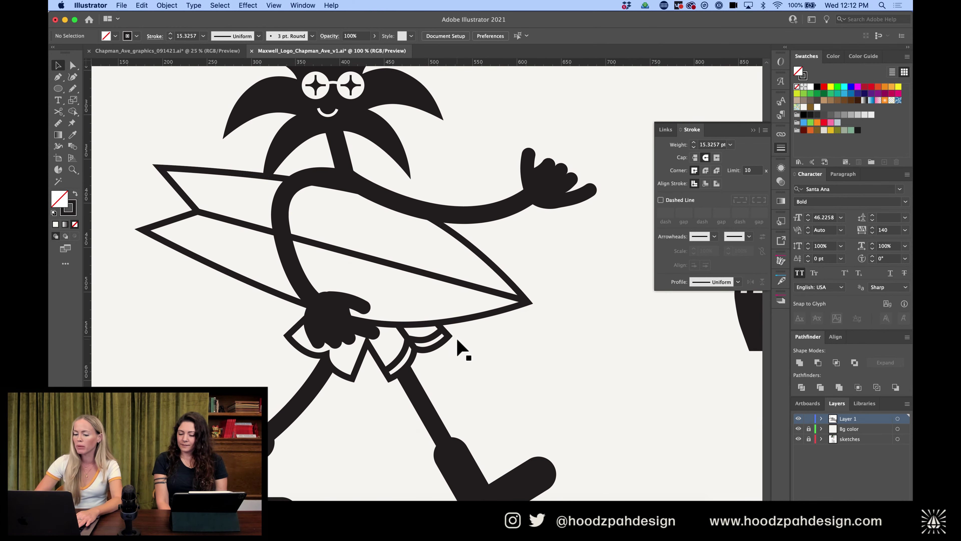
click(439, 335)
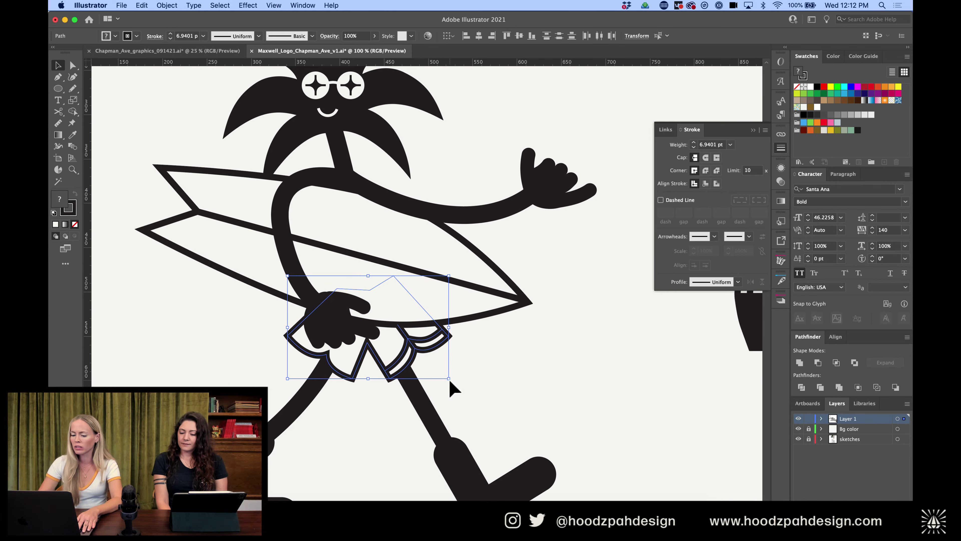
key(a)
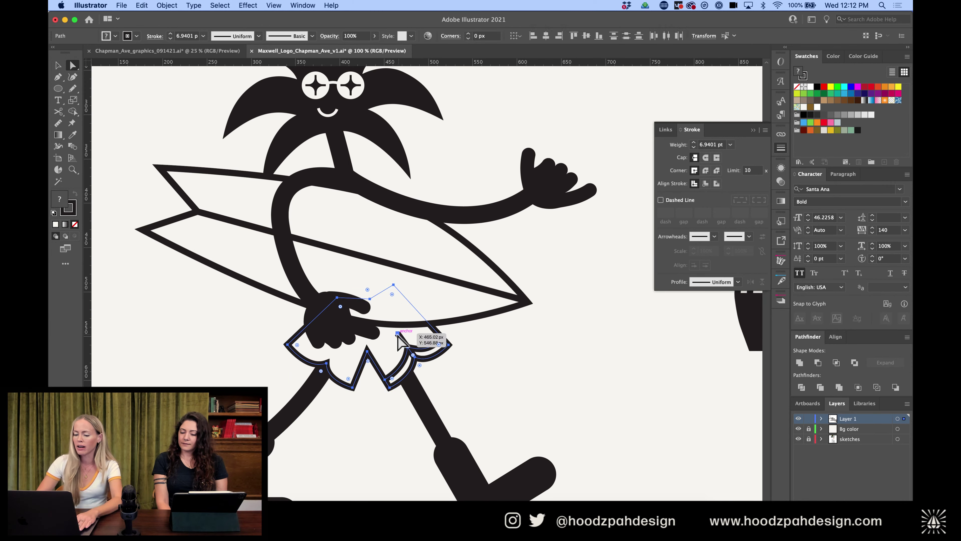
drag(399, 334, 391, 324)
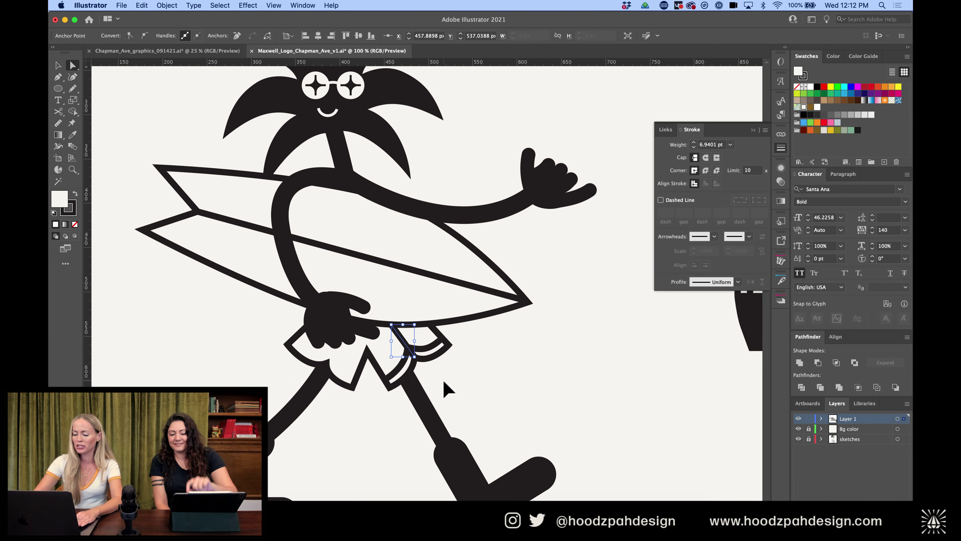
Draw a straight side line on the shorts' back leg, from the hem notch up to the surfboard's lower edge behind the hand
key(super+equal)
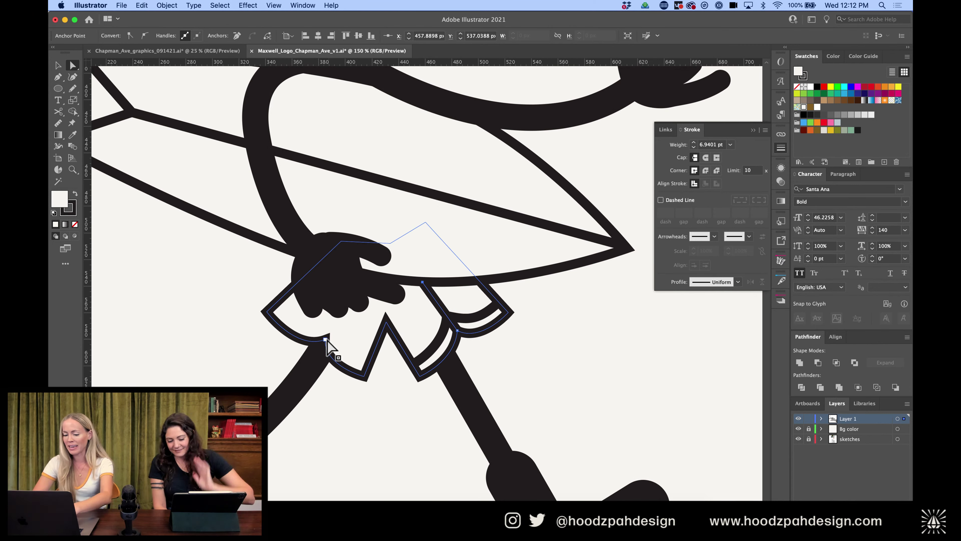
key(p)
click(325, 339)
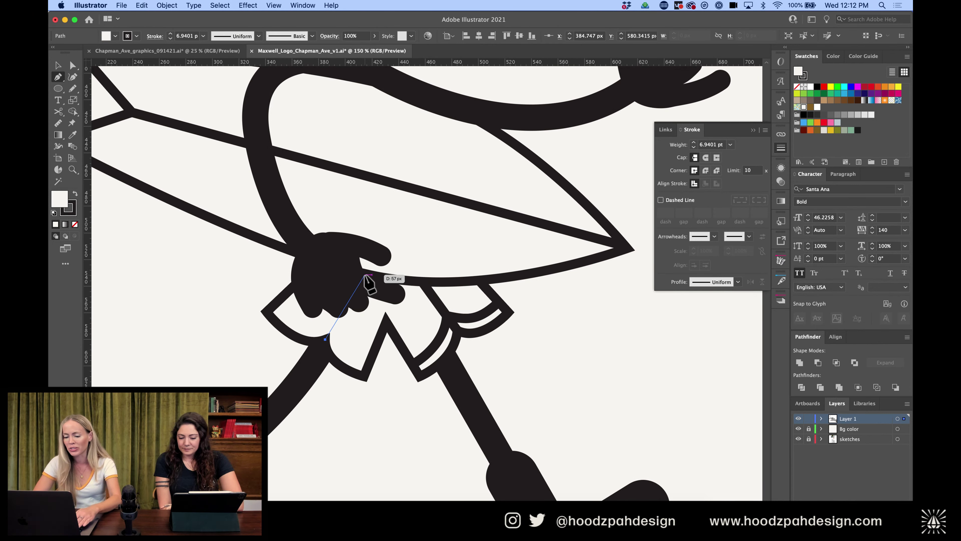
click(364, 274)
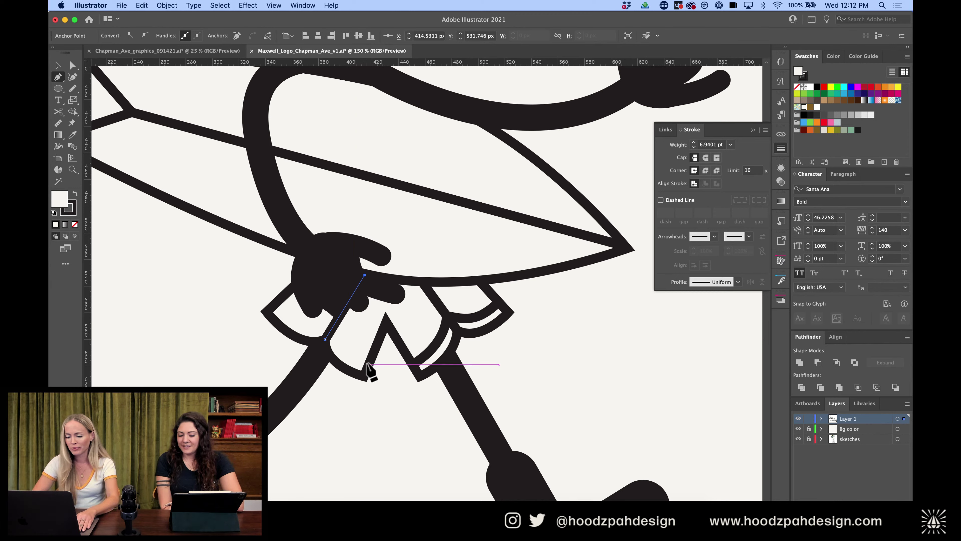
Draw a curved trim line just inside the back leg's scalloped hem, from the centre slit to the shorts' outer edge
drag(370, 363, 352, 358)
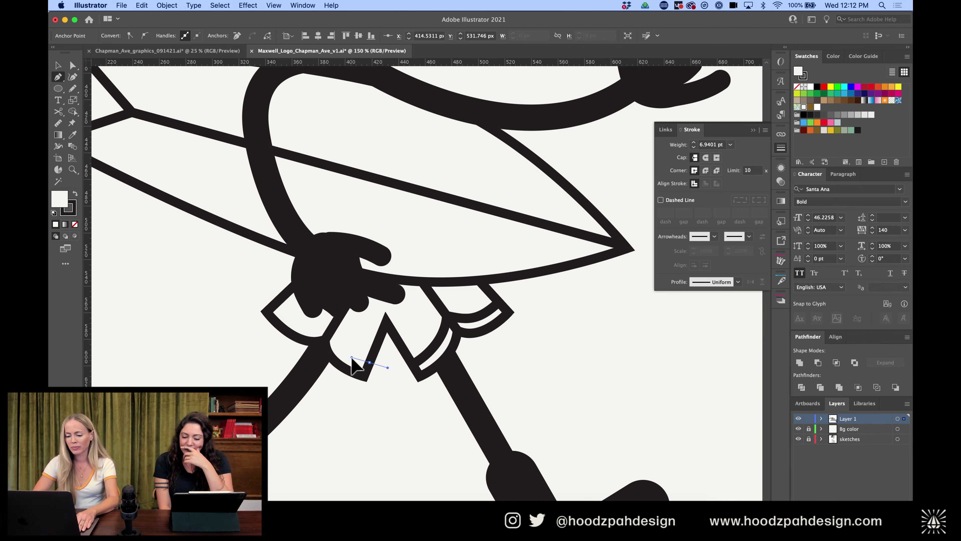
drag(335, 325, 334, 300)
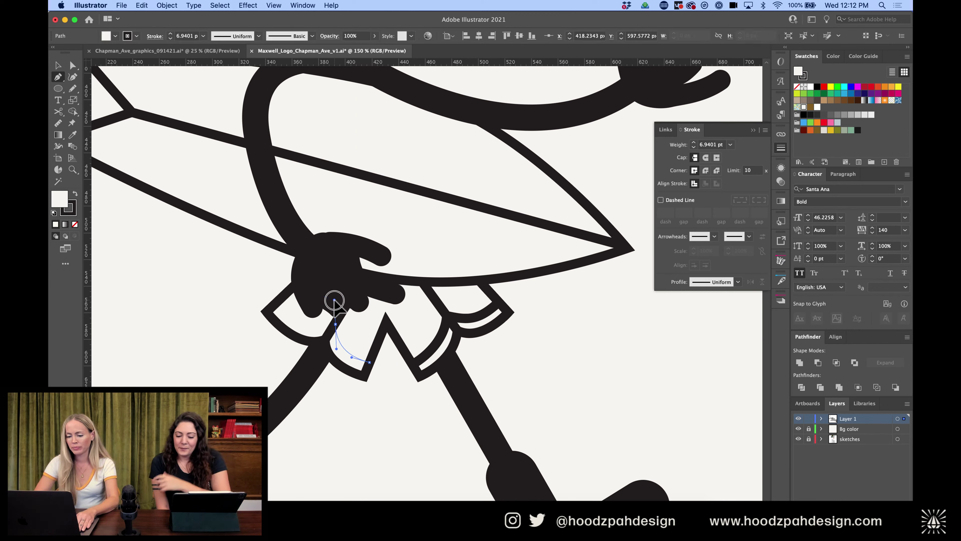
key(alt)
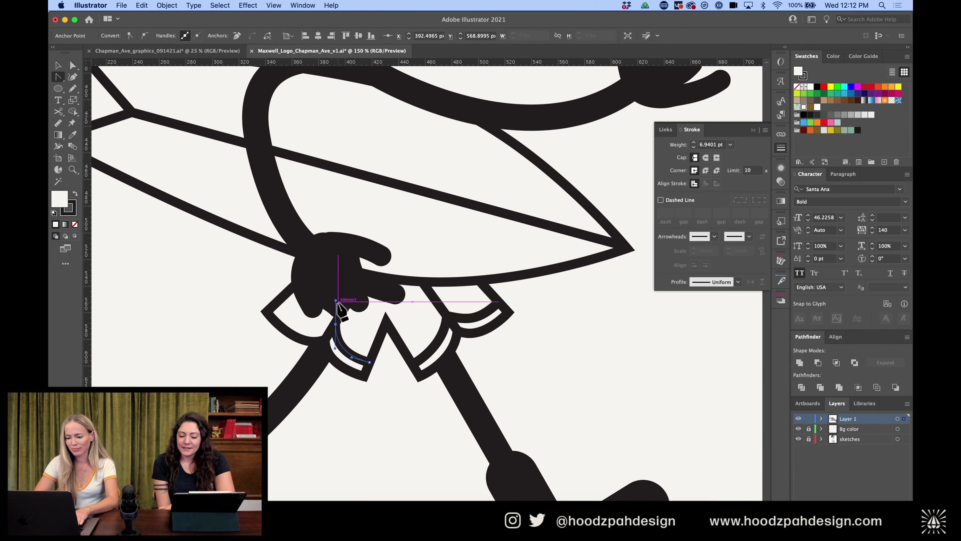
drag(335, 301, 256, 281)
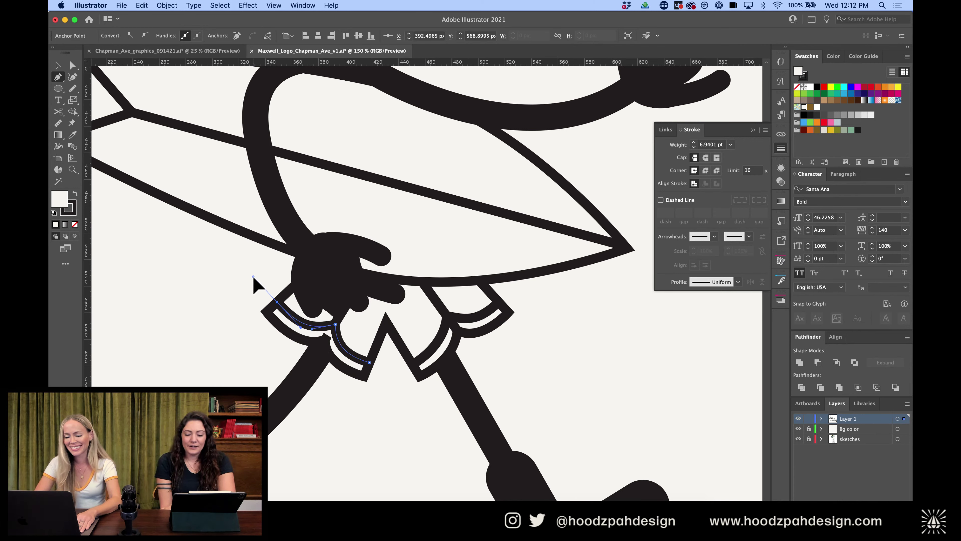
key(a)
click(517, 354)
key(v)
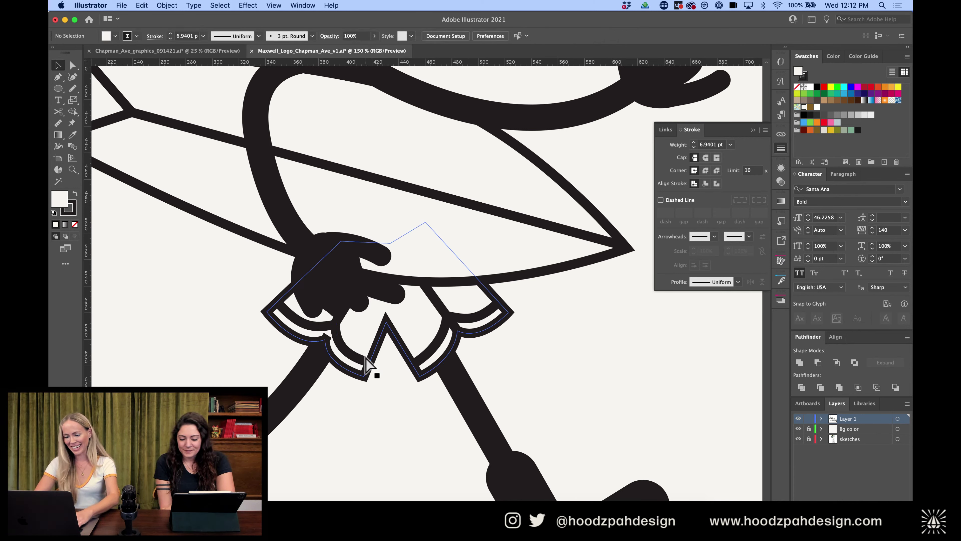
Remove the fill from the back leg's curved trim line
click(360, 362)
click(76, 224)
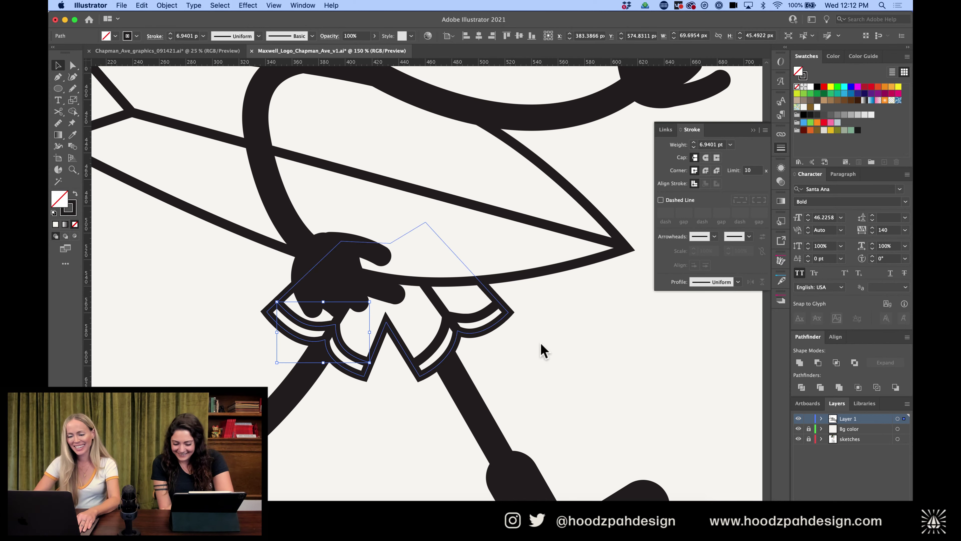
click(579, 358)
key(super+minus)
key(super+minus)
key(super+minus)
key(super+minus)
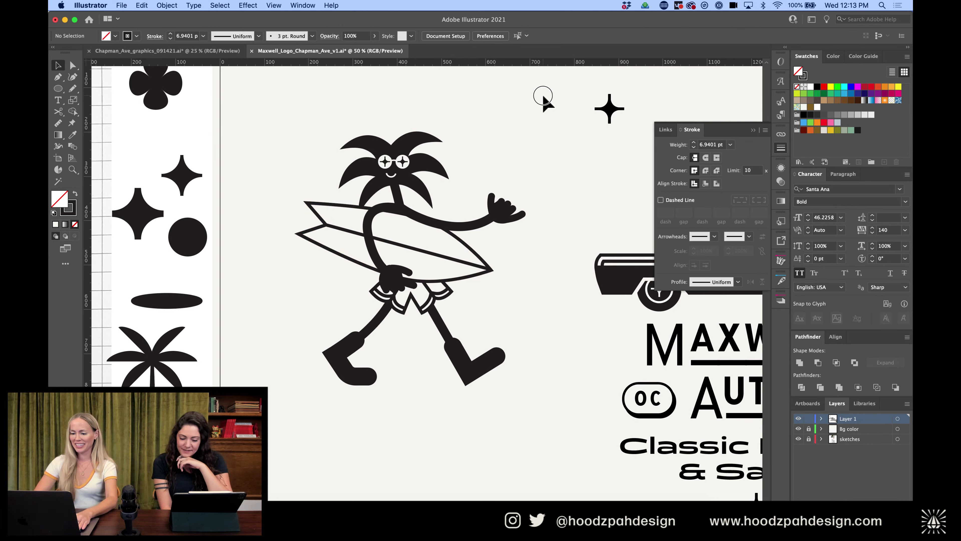
Group all parts of the palm tree character and move it straight down on the artboard, beside the car and lettering
drag(543, 96, 320, 390)
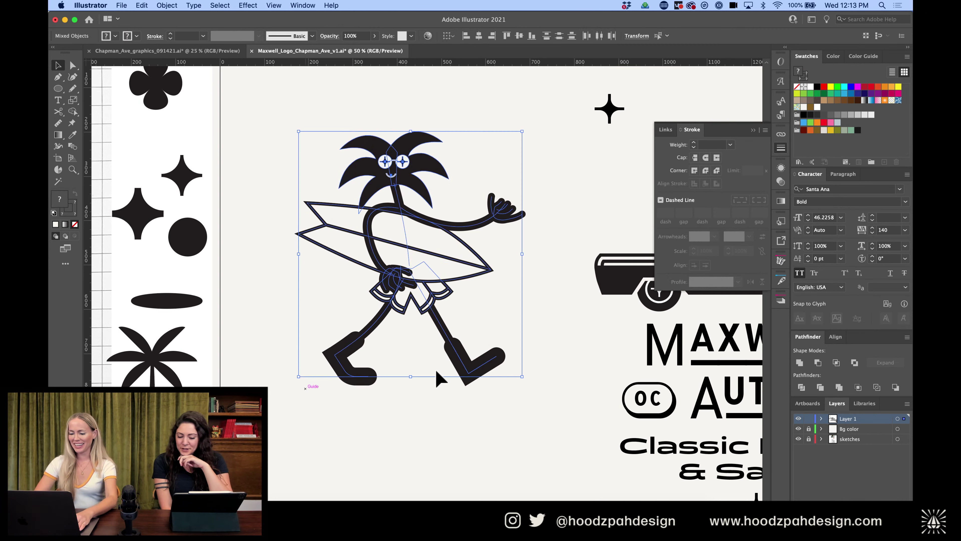
click(488, 424)
key(super+minus)
key(super+minus)
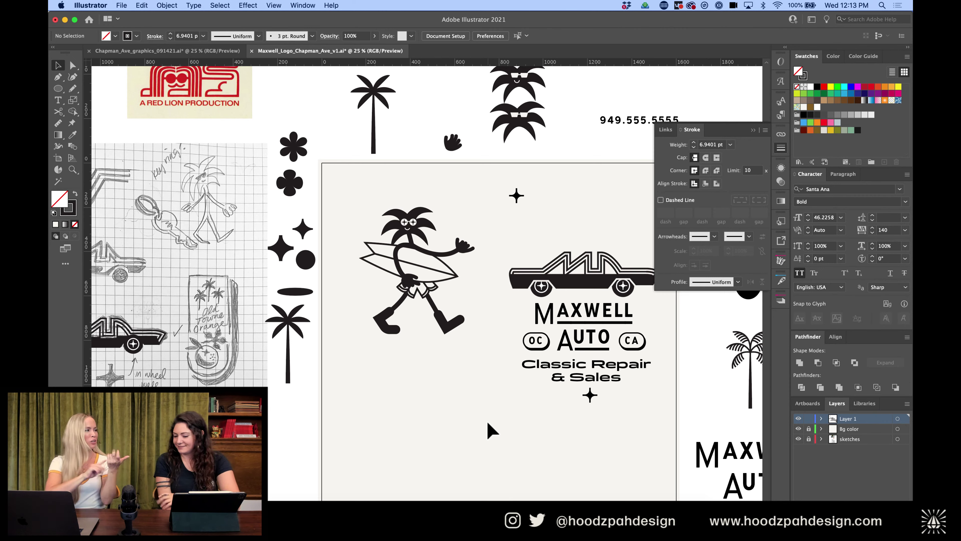
scroll(487, 423, right, 3)
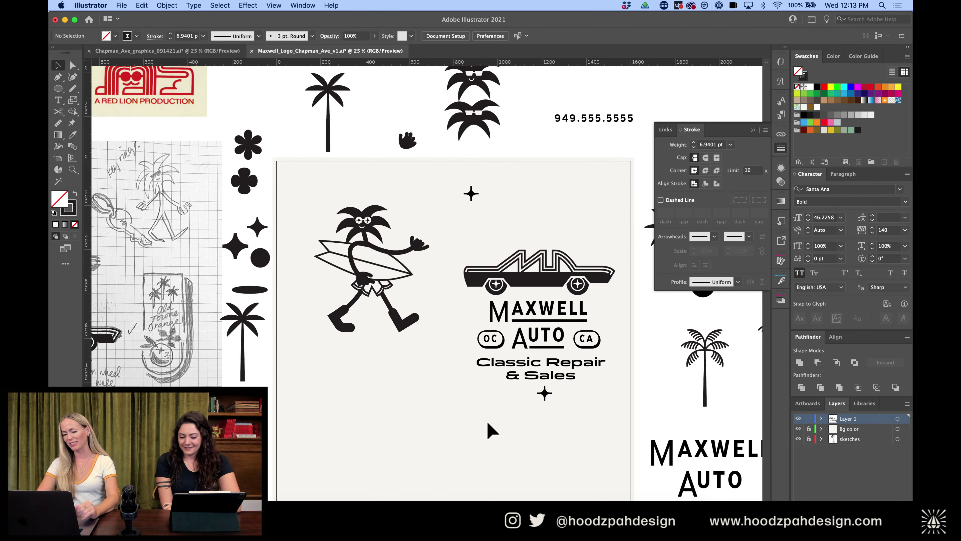
click(390, 258)
drag(389, 258, 389, 293)
click(415, 206)
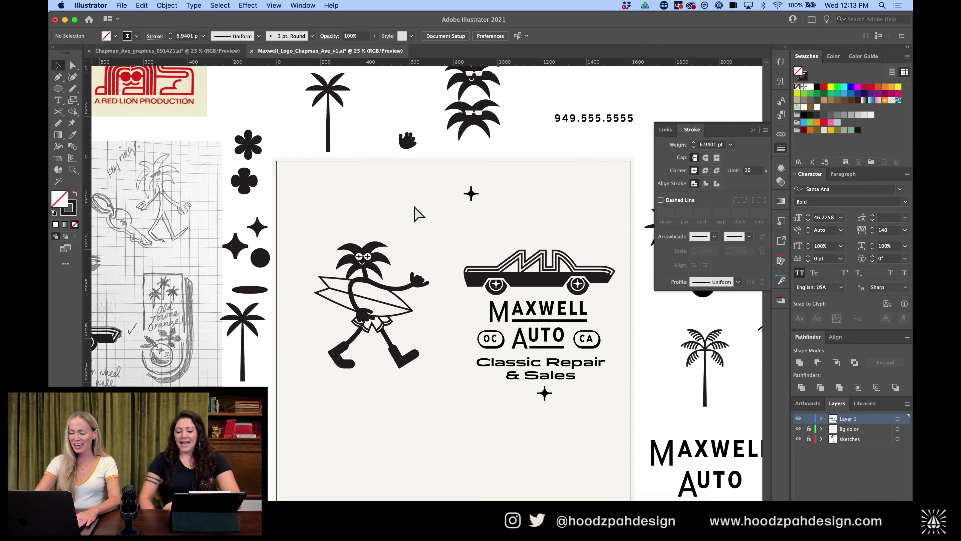
Scale up the palm head with its glasses and smile proportionally from the centre, inside the character group
key(super+equal)
key(super+equal)
key(super+equal)
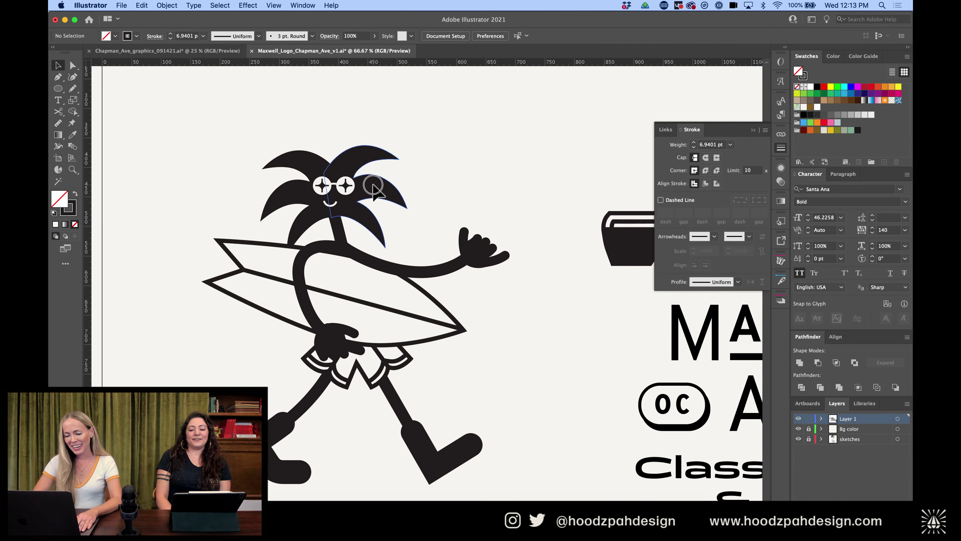
double_click(374, 187)
click(302, 206)
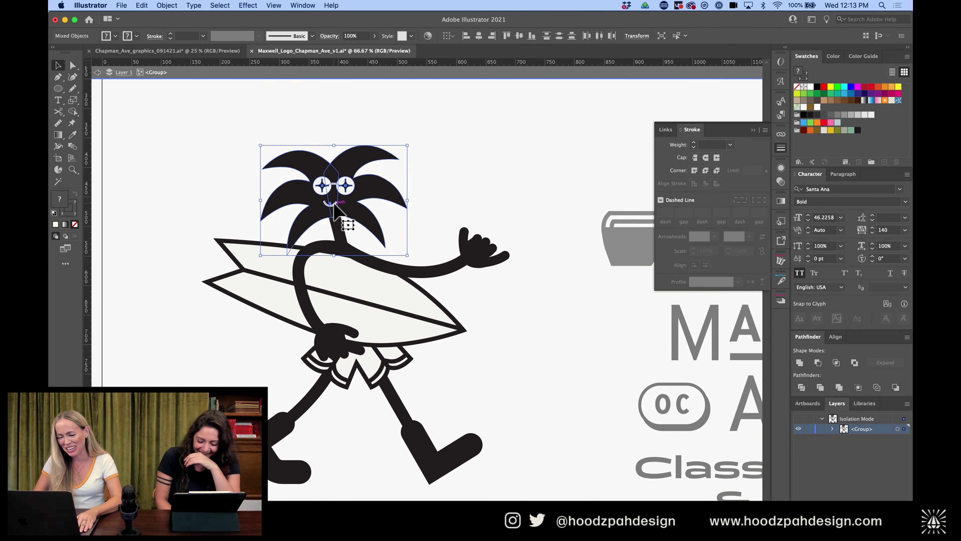
key(super+equal)
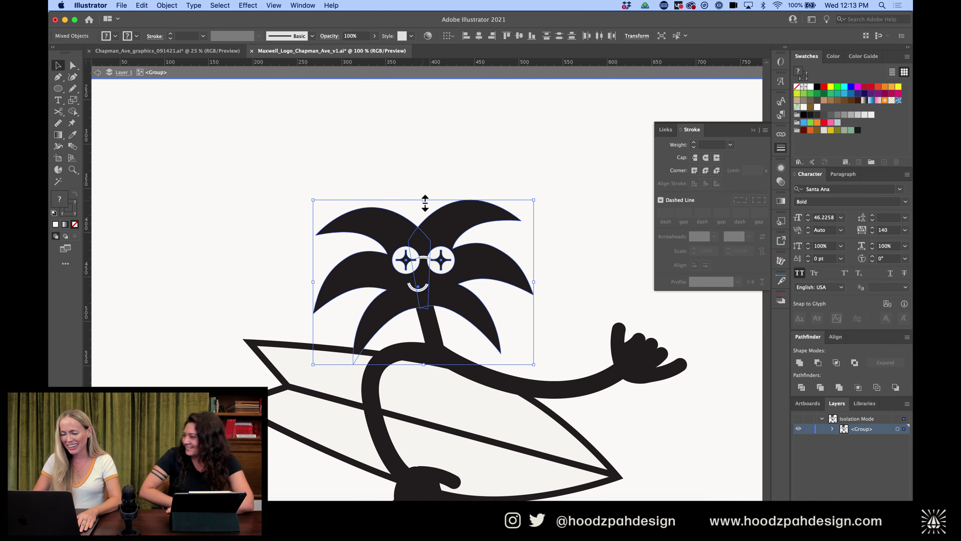
drag(425, 204, 415, 165)
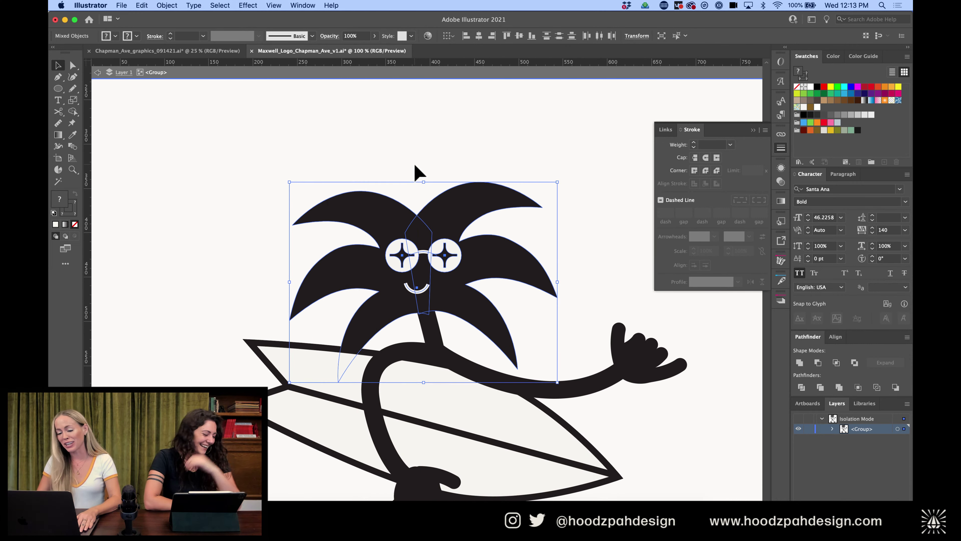
key(super+minus)
key(super+minus)
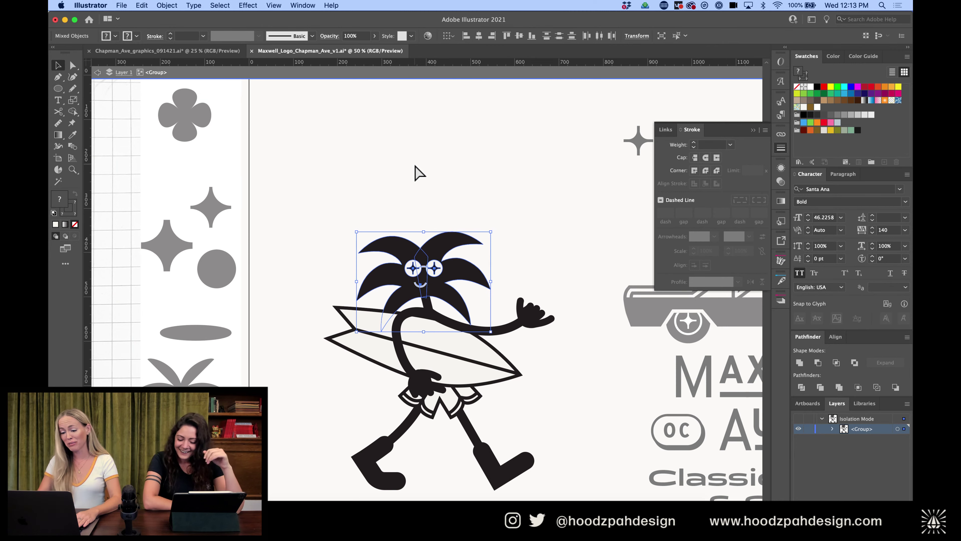
key(super+minus)
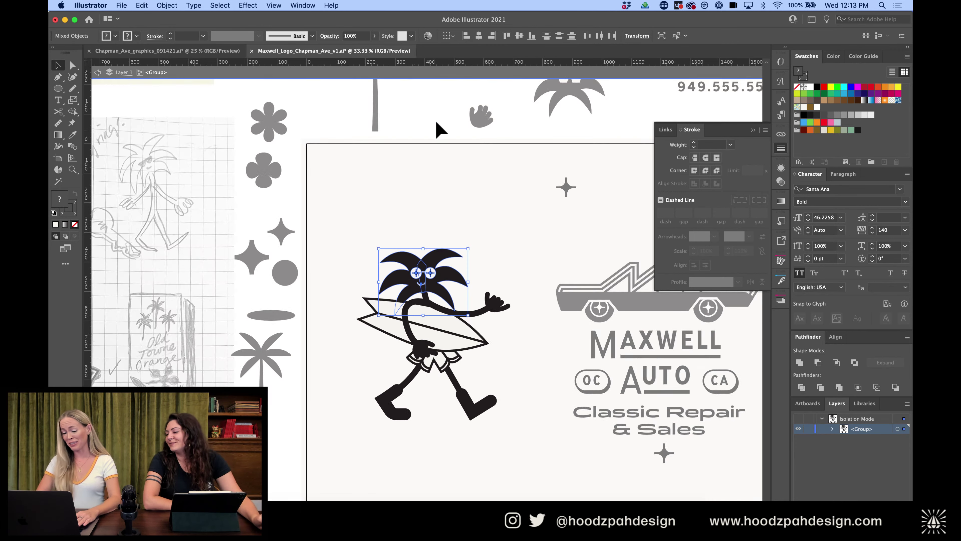
click(450, 205)
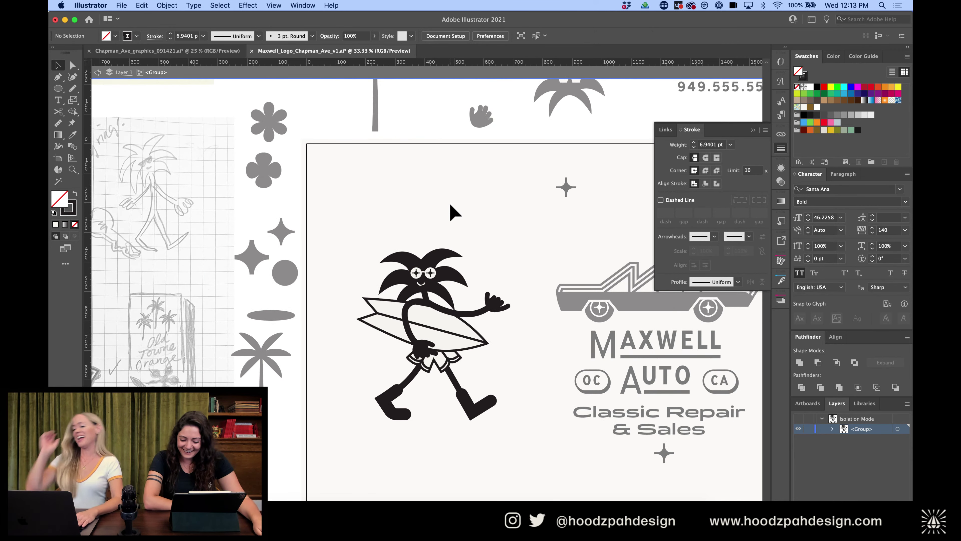
Lower the shoulder anchor of the raised arm onto the surfboard
key(super+equal)
key(super+equal)
scroll(452, 206, down, 3)
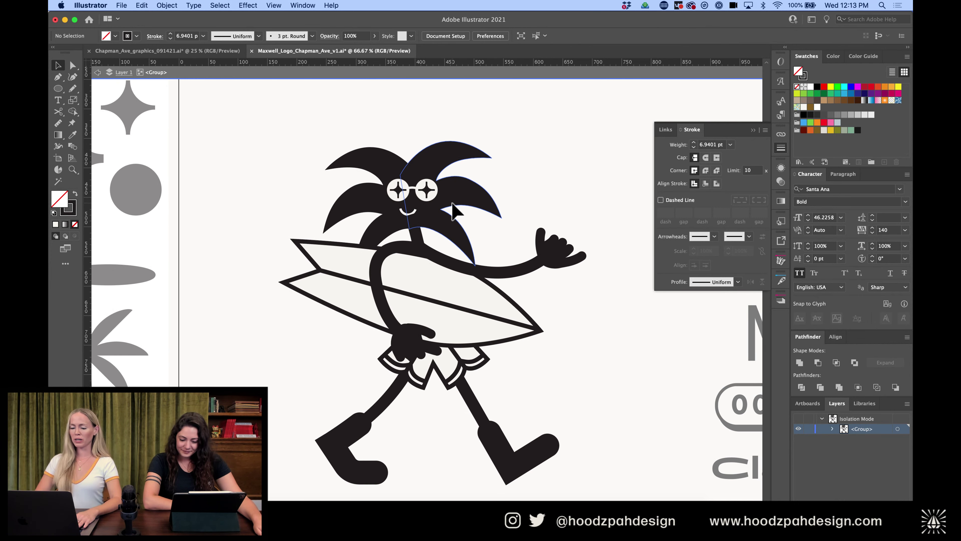
key(a)
click(446, 260)
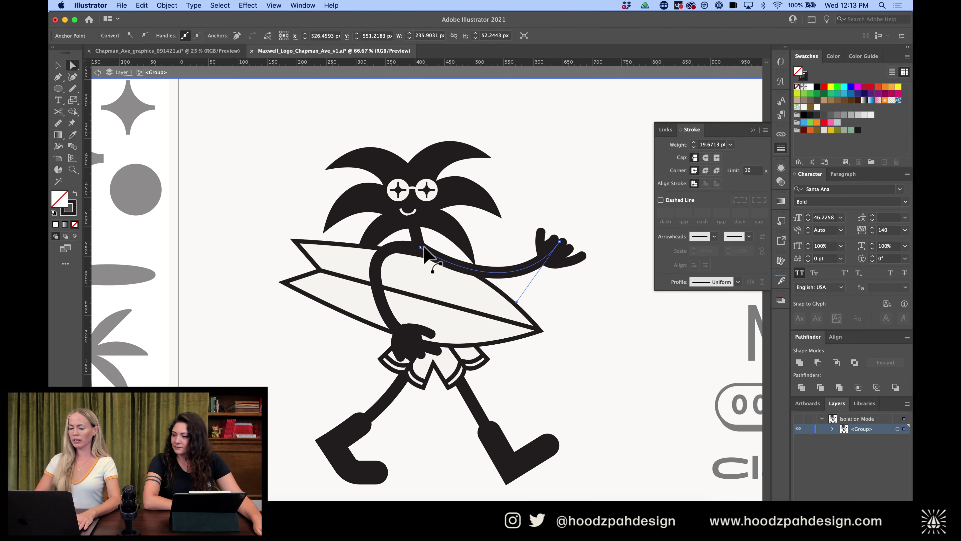
drag(424, 247, 428, 264)
Send the raised arm and its shaka hand behind the surfboard and leave the character group
key(v)
drag(605, 212, 520, 275)
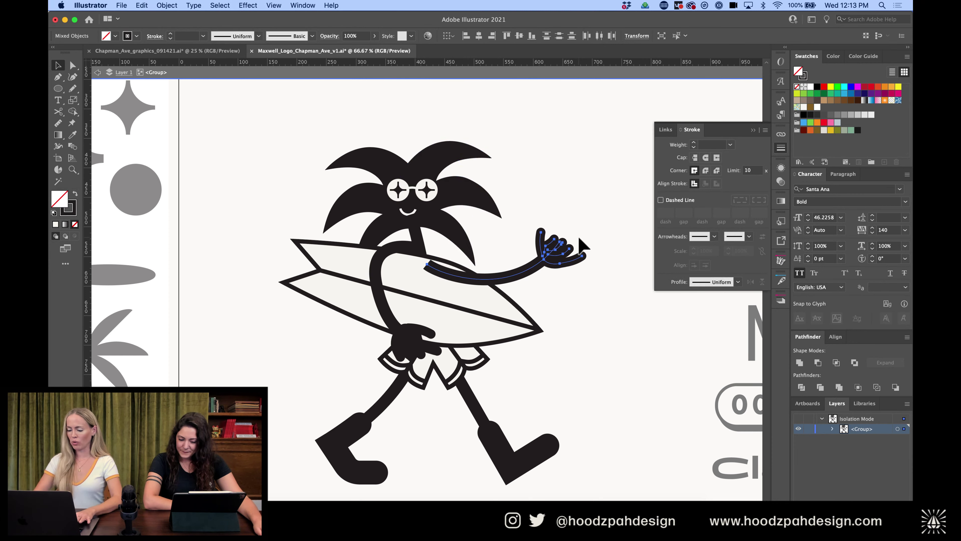
click(579, 183)
key(super+minus)
key(super+minus)
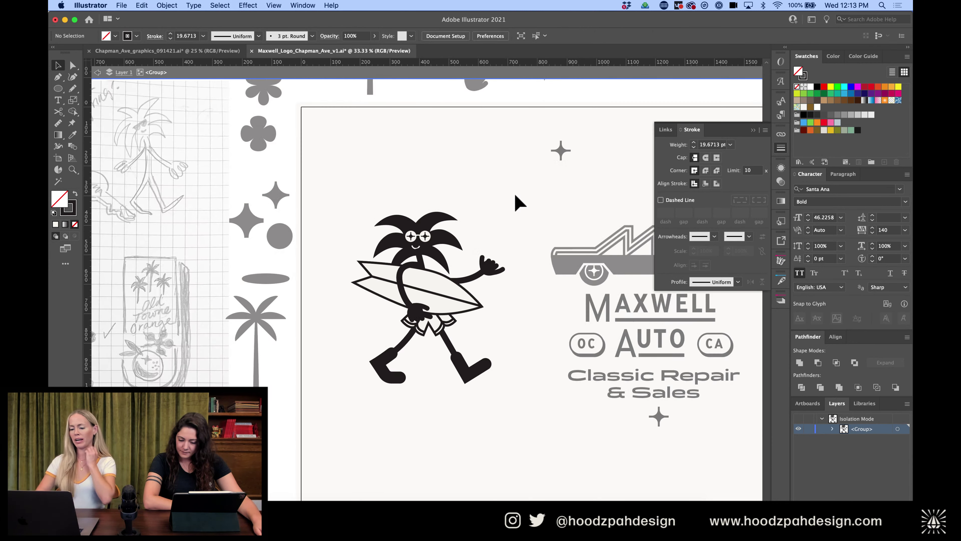
double_click(511, 195)
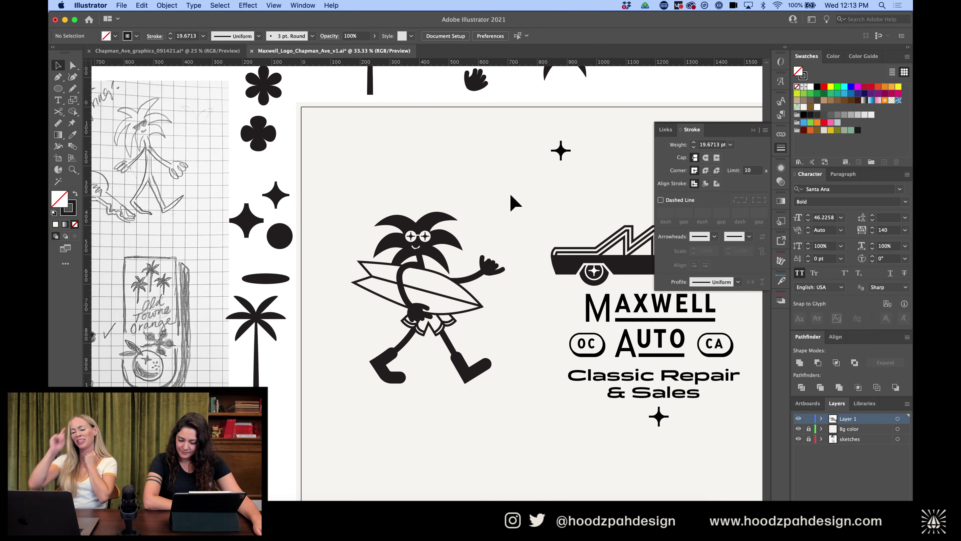
Isolate the smile on the palm's face and examine it up close and against the whole character
key(super+plus)
key(super+plus)
key(super+plus)
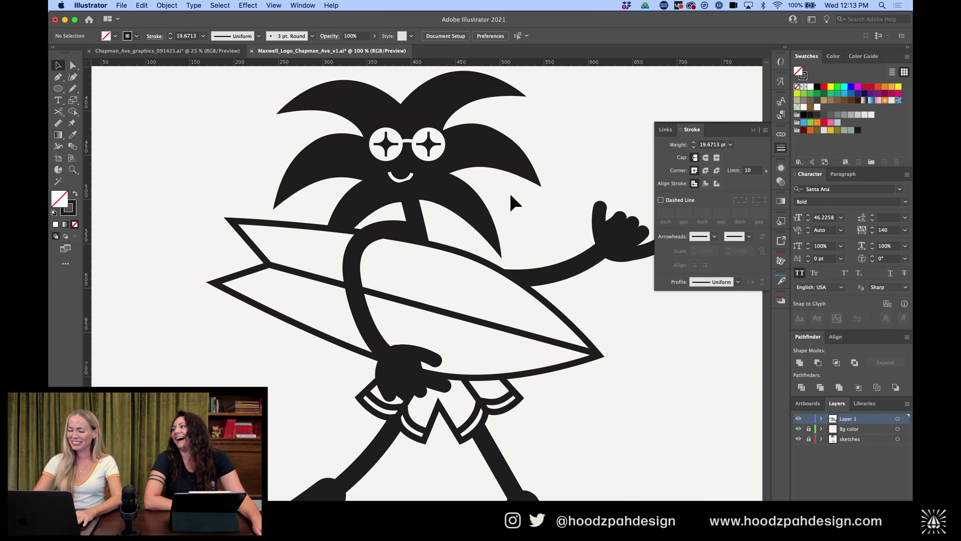
key(super+plus)
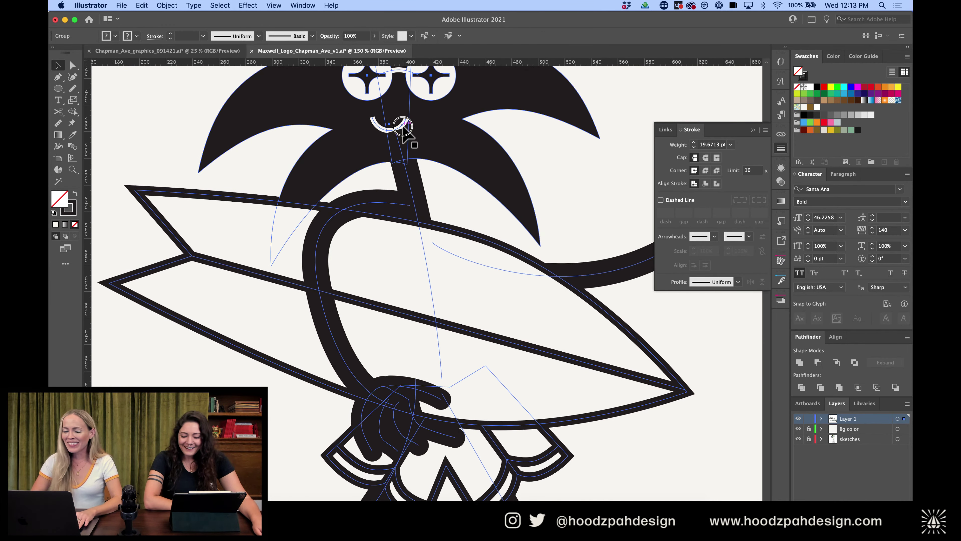
double_click(402, 128)
key(super+minus)
key(super+minus)
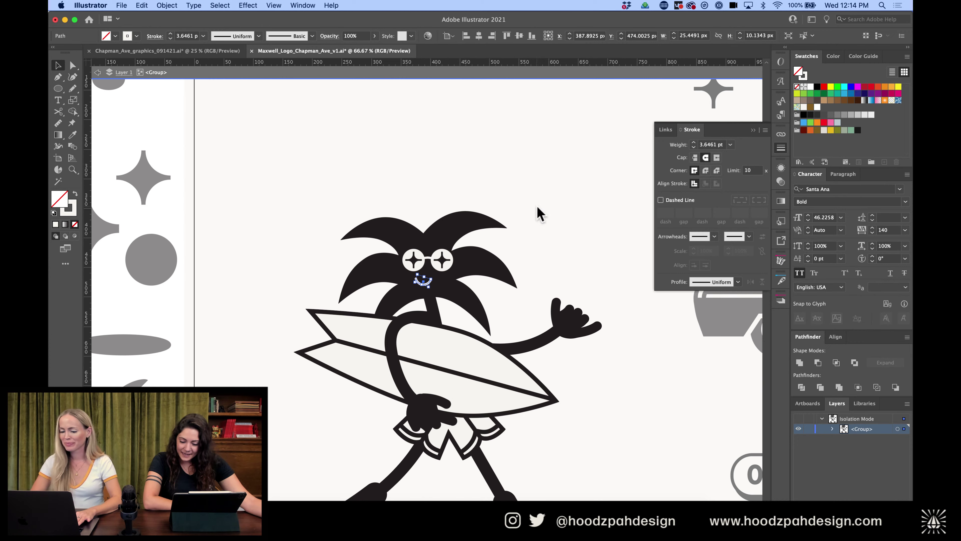
key(Escape)
key(super+minus)
key(super+minus)
key(super+minus)
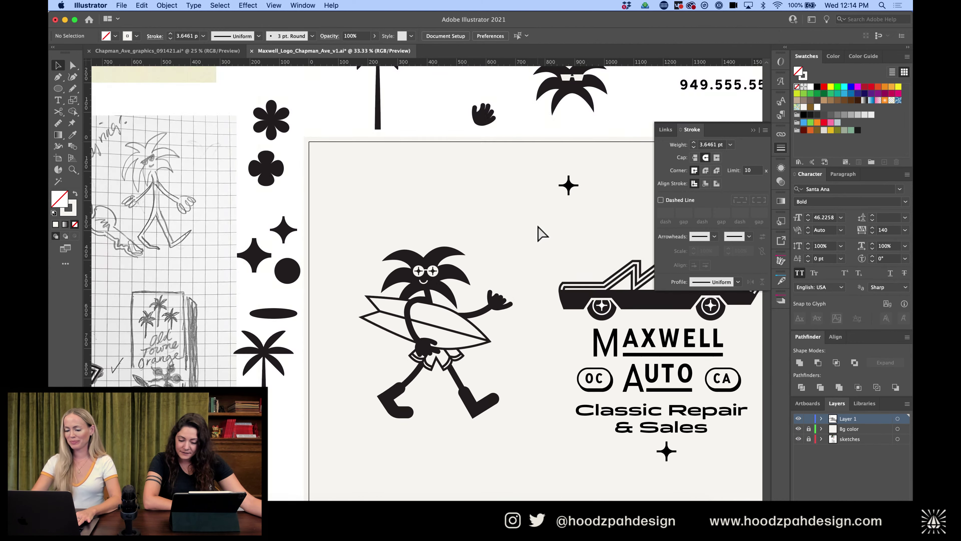
Draw a short line from the slit between the shorts' legs up to the surfboard's lower edge
key(super+plus)
key(super+plus)
key(super+plus)
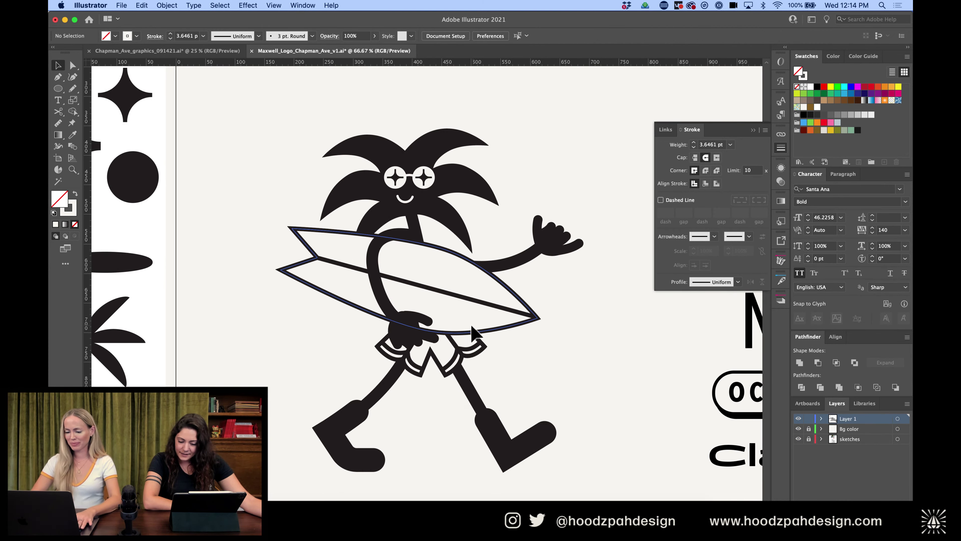
key(a)
key(p)
super+click(436, 332)
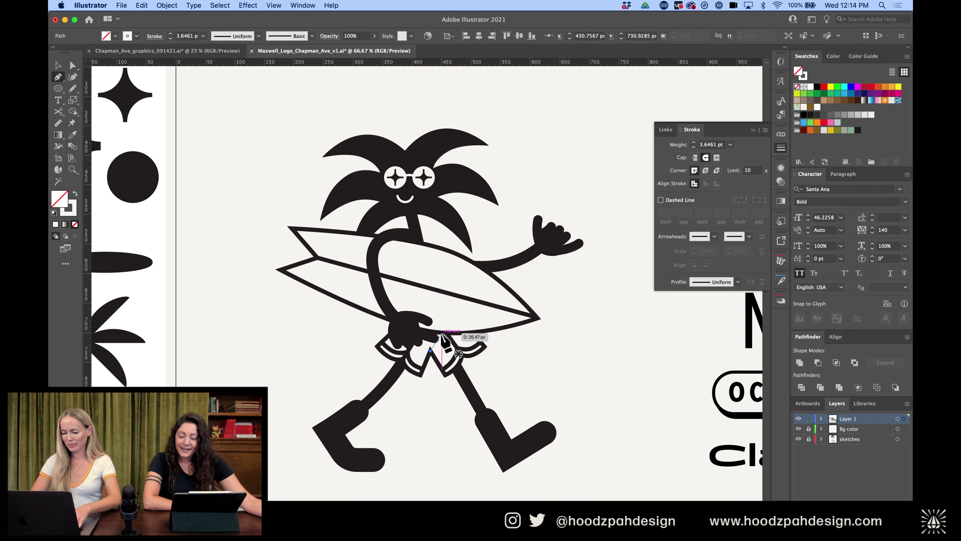
click(435, 332)
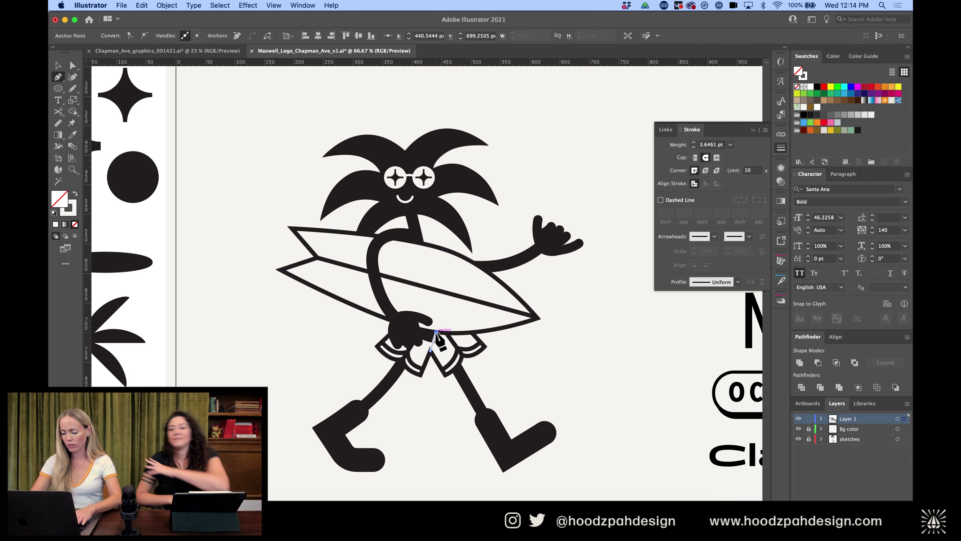
Match the new centre line of the shorts to the existing shorts lines, with a 6.9401 pt black stroke
key(super+plus)
key(super+plus)
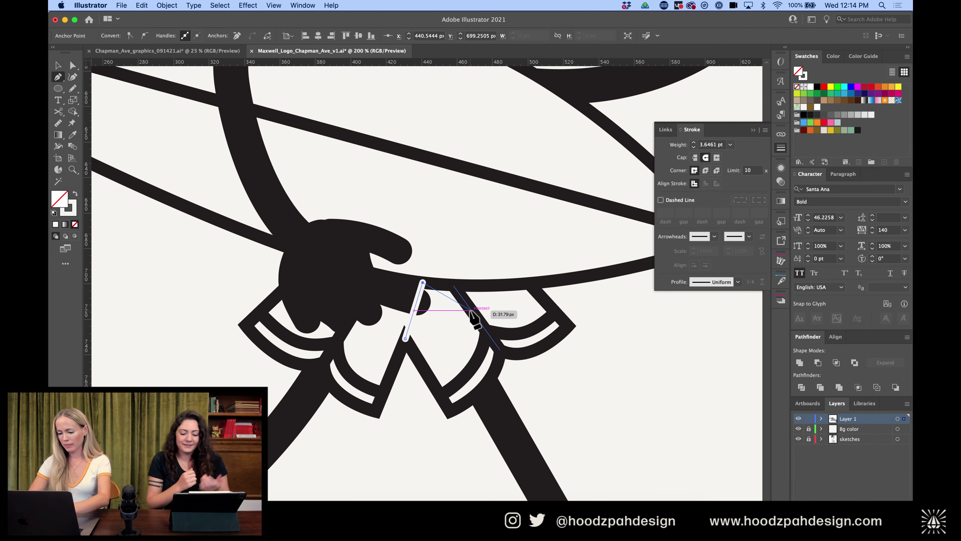
key(i)
click(460, 315)
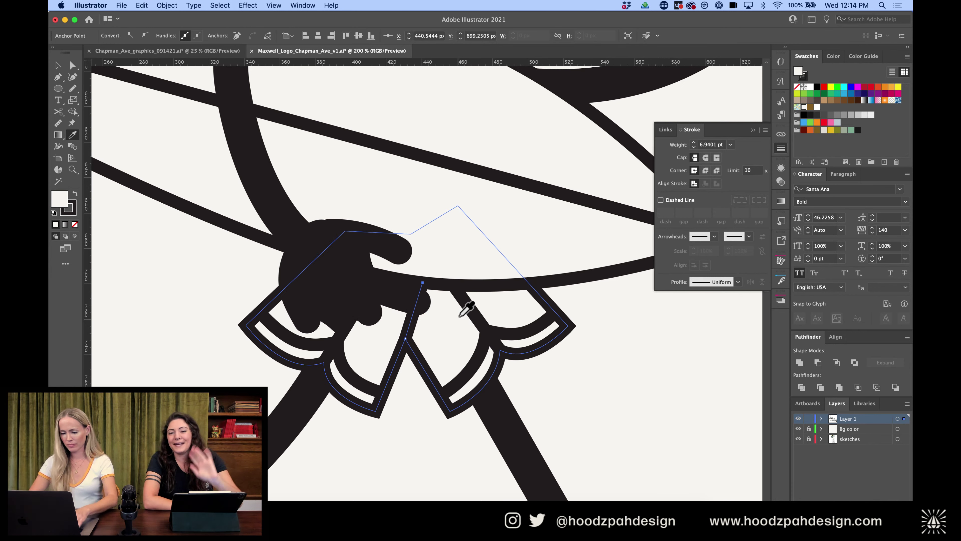
Shift the upper end of the shorts' centre line slightly along the surfboard's edge, keeping its lower end at the slit
key(a)
click(422, 283)
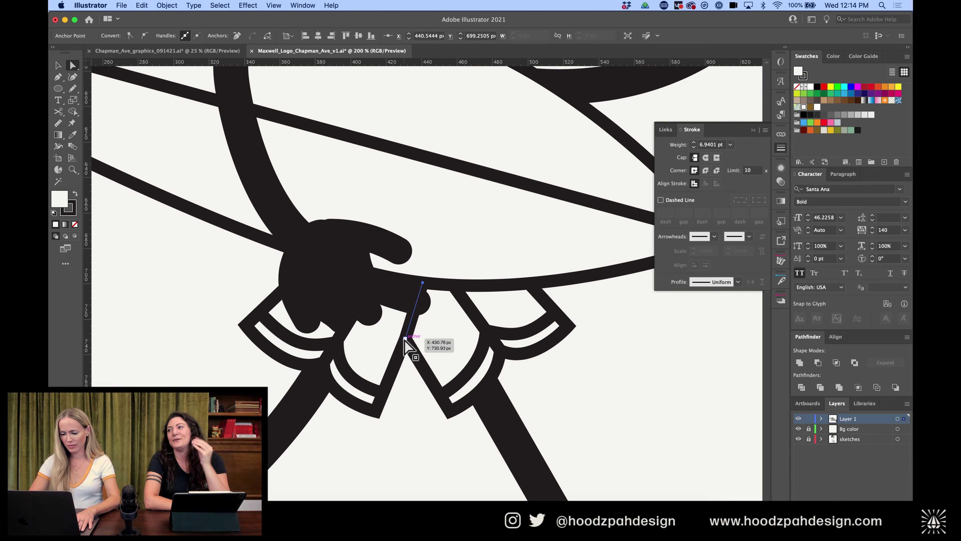
drag(405, 338, 376, 411)
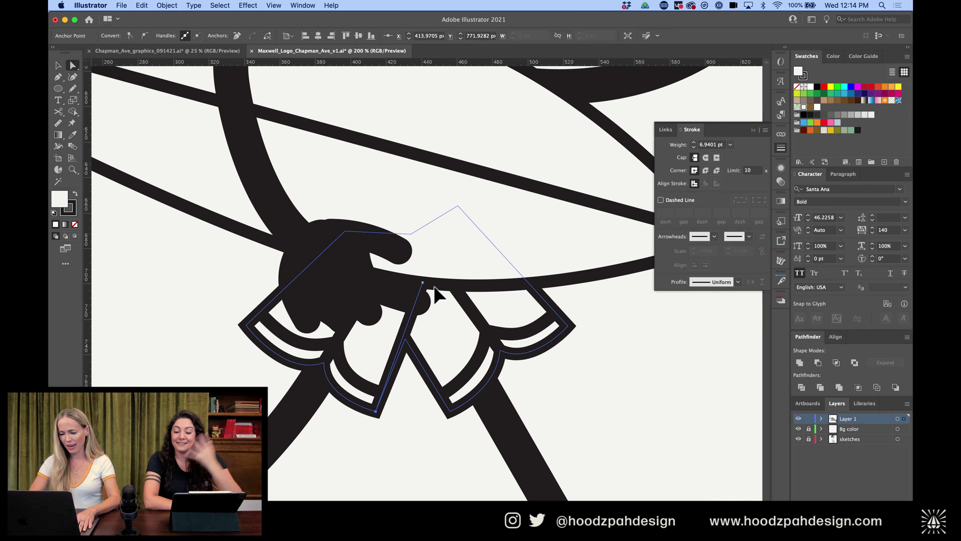
drag(424, 282, 427, 284)
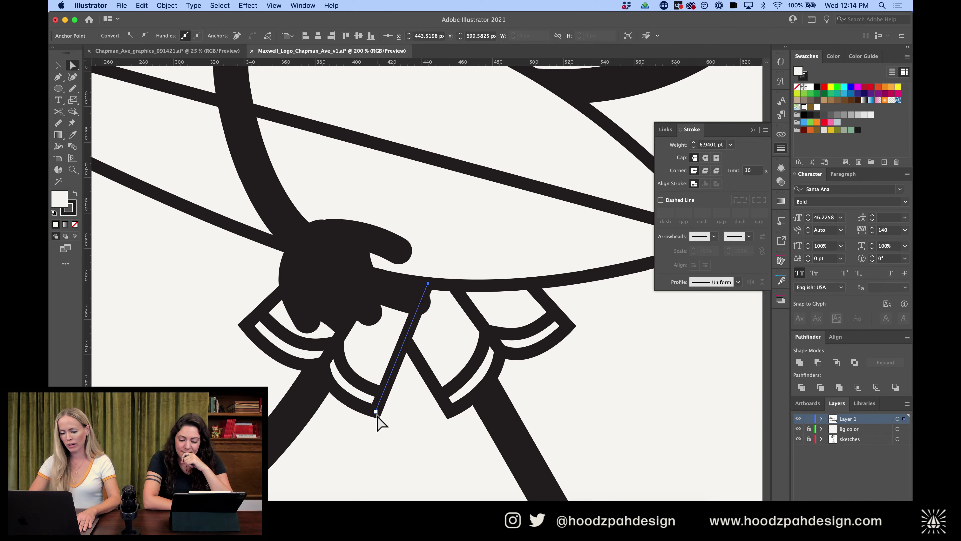
drag(377, 412, 405, 338)
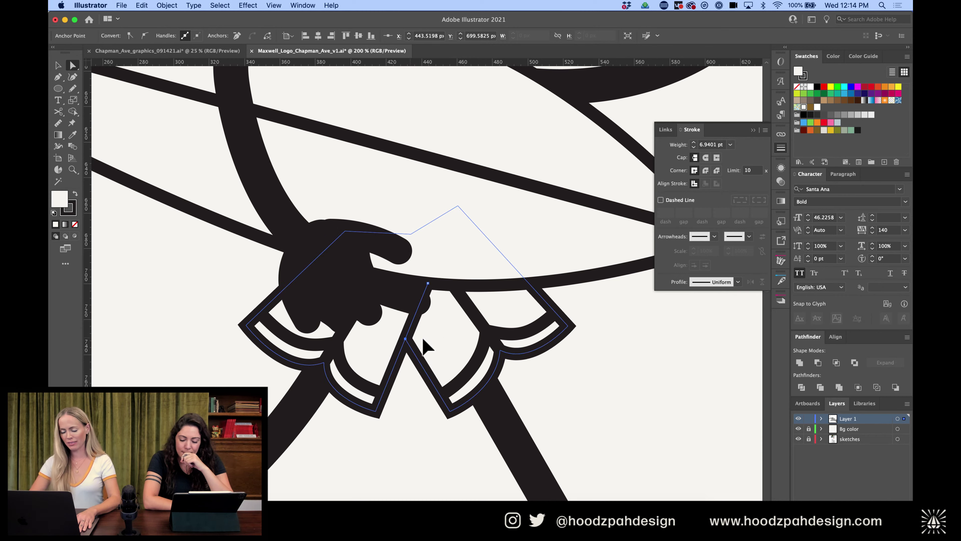
key(super+minus)
key(super+minus)
key(super+minus)
key(super+minus)
click(551, 302)
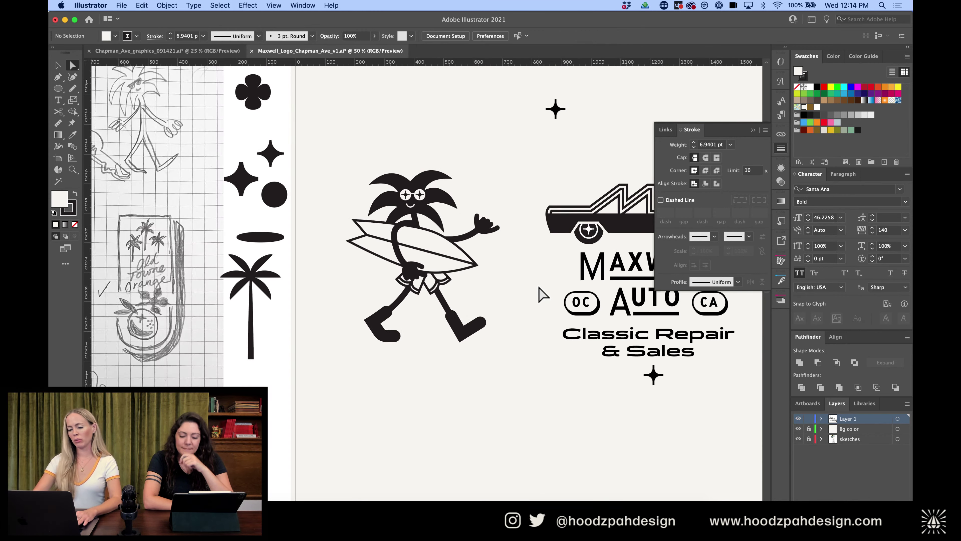
key(super+minus)
key(super+minus)
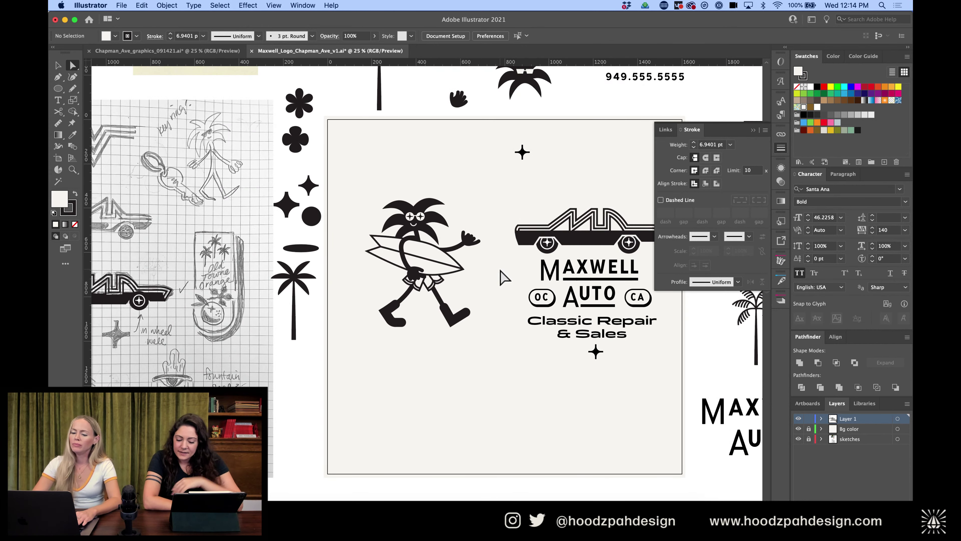
Isolate the palm tree character group for editing its legs
key(super+plus)
key(super+plus)
key(super+plus)
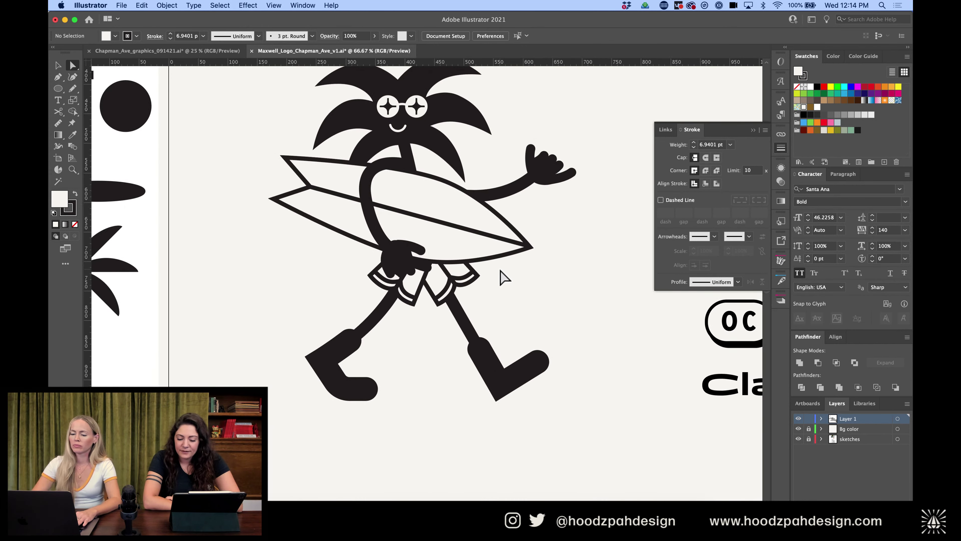
key(v)
click(465, 327)
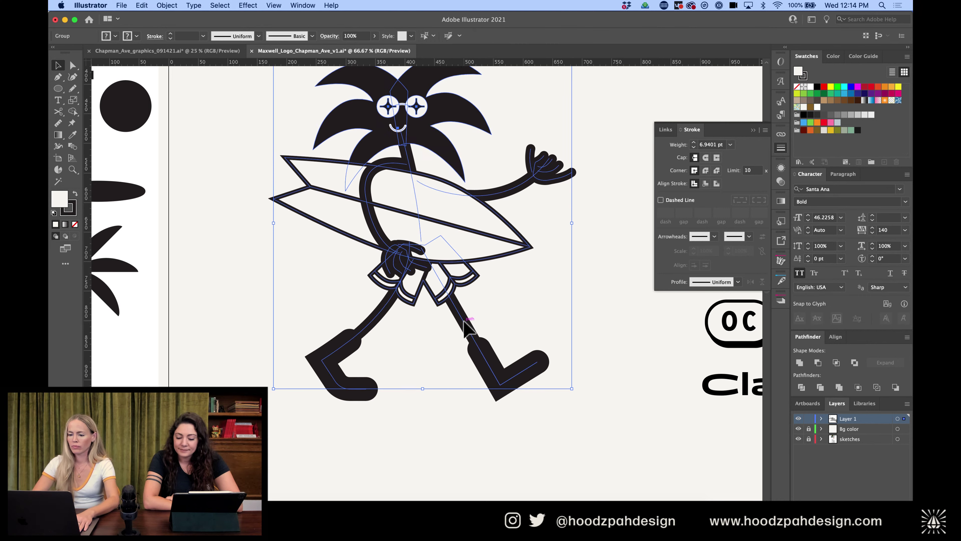
double_click(376, 315)
key(a)
Try lengthening both legs by moving each boot with its ankle anchor down and outwards
drag(291, 322, 414, 423)
click(349, 341)
drag(341, 353, 321, 372)
drag(573, 333, 424, 430)
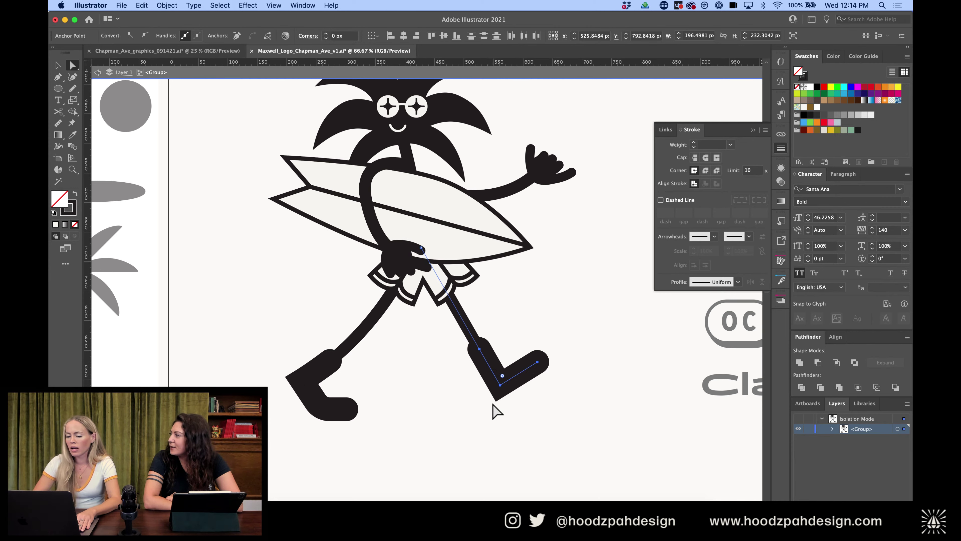
drag(502, 387, 515, 404)
click(545, 350)
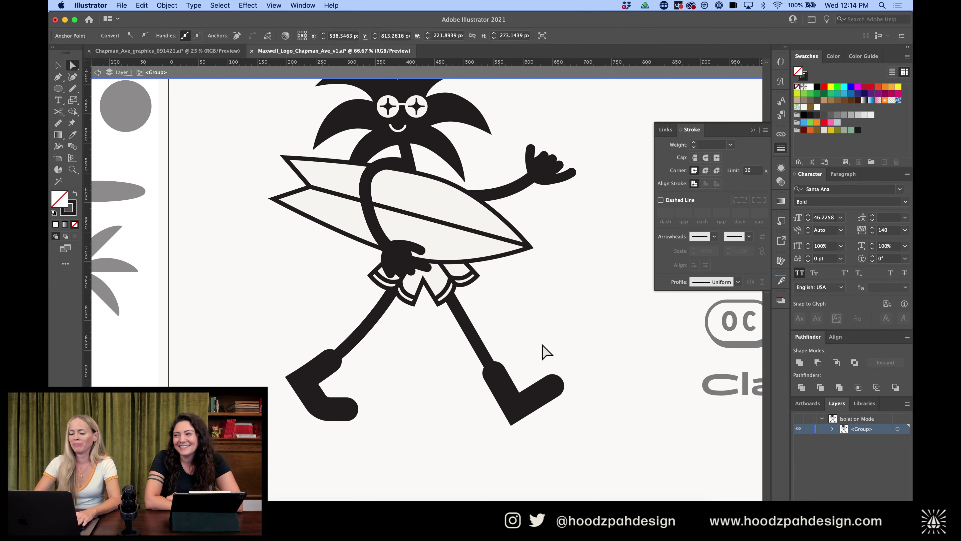
key(super+minus)
key(super+minus)
key(super+minus)
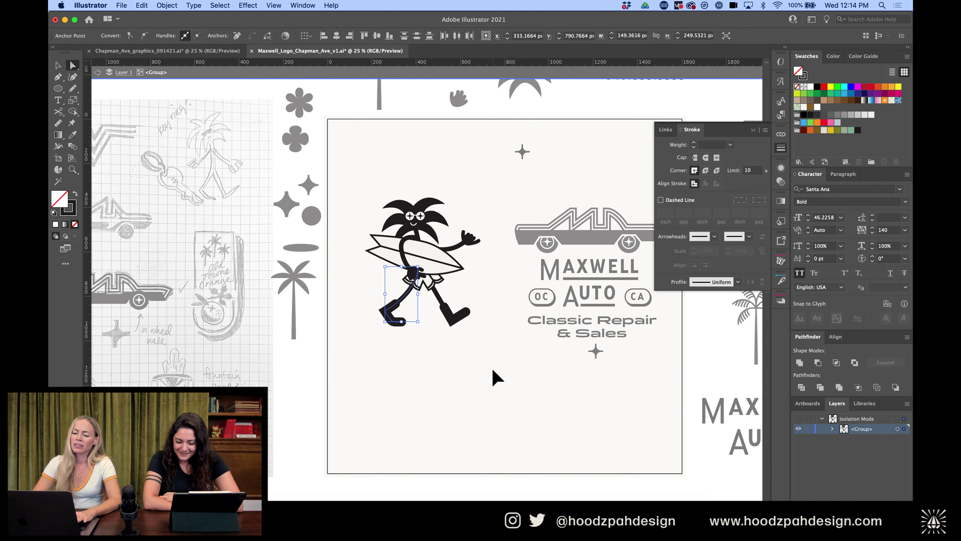
Move the rear boot and ankle slightly down and away from the body, then adjust the rear leg's curve to match
key(super+plus)
key(super+plus)
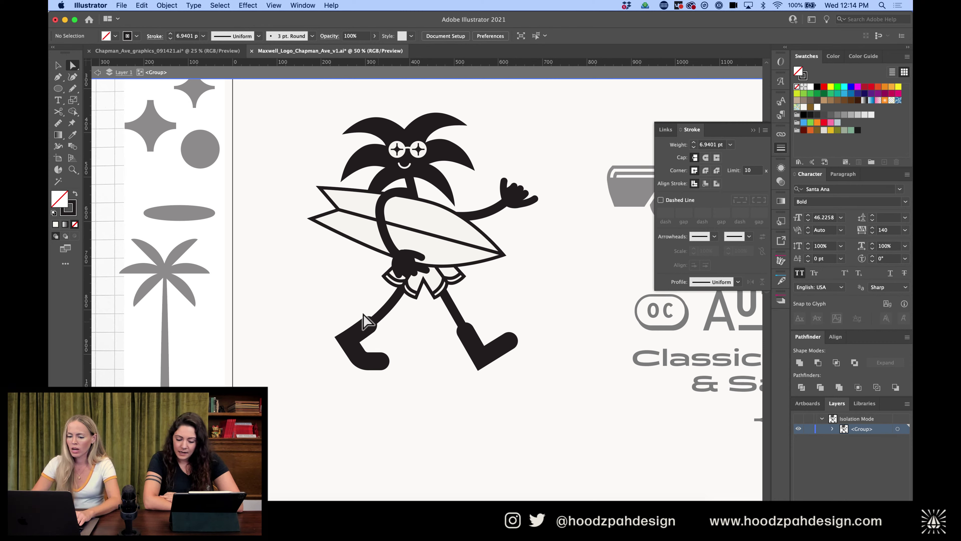
drag(316, 312, 430, 405)
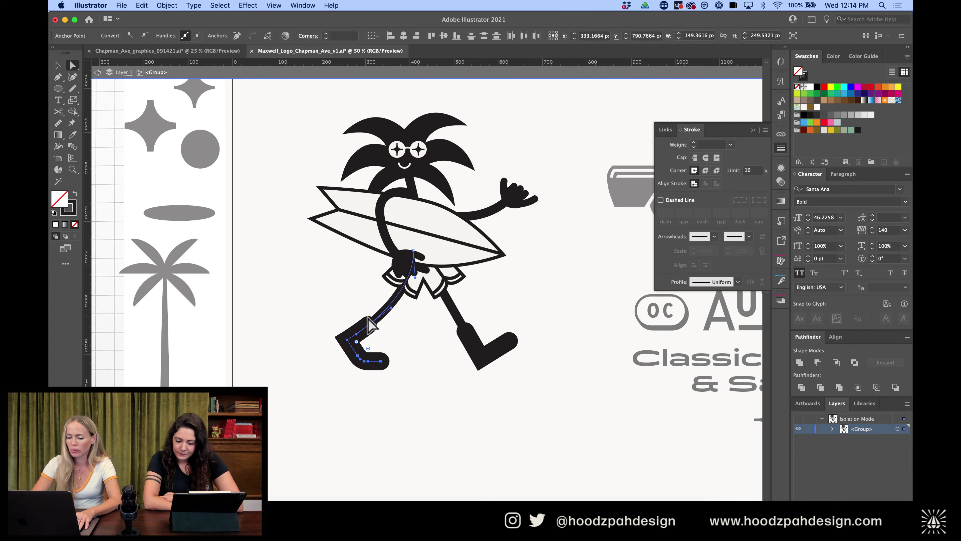
mouse_move(369, 324)
mouse_down()
mouse_move(380, 339)
mouse_move(363, 333)
mouse_up()
click(401, 295)
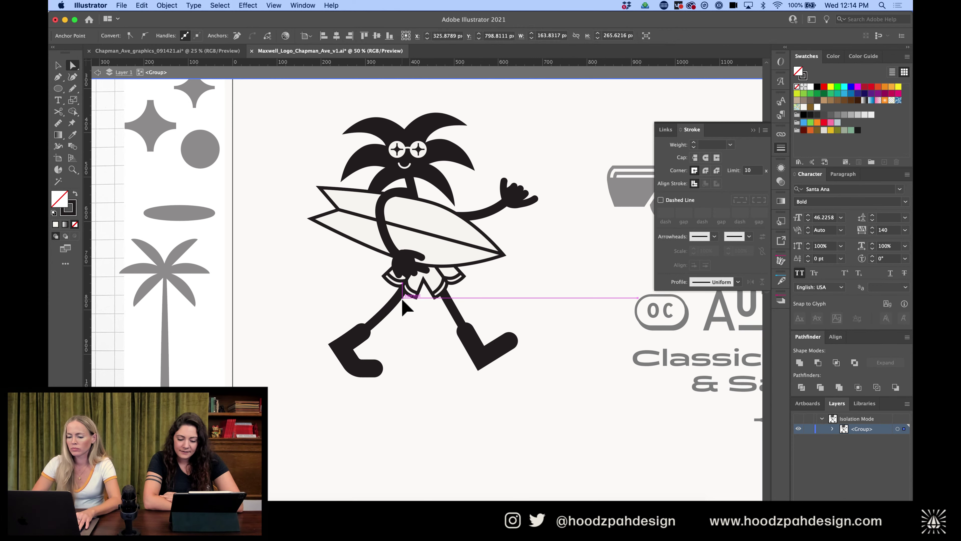
drag(415, 280, 401, 313)
click(476, 296)
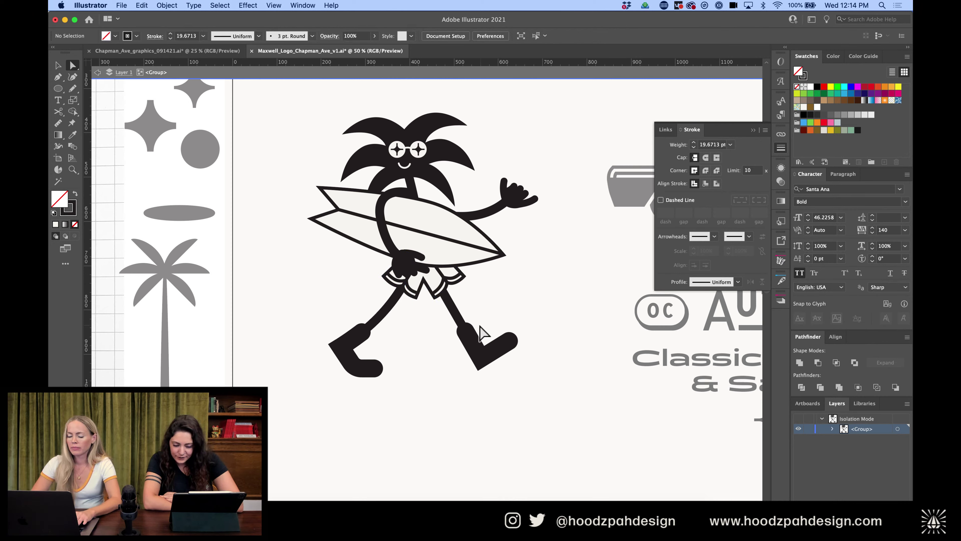
Try bending the front leg by pulling curve handles out of its lower anchor, then undo the curve
click(512, 340)
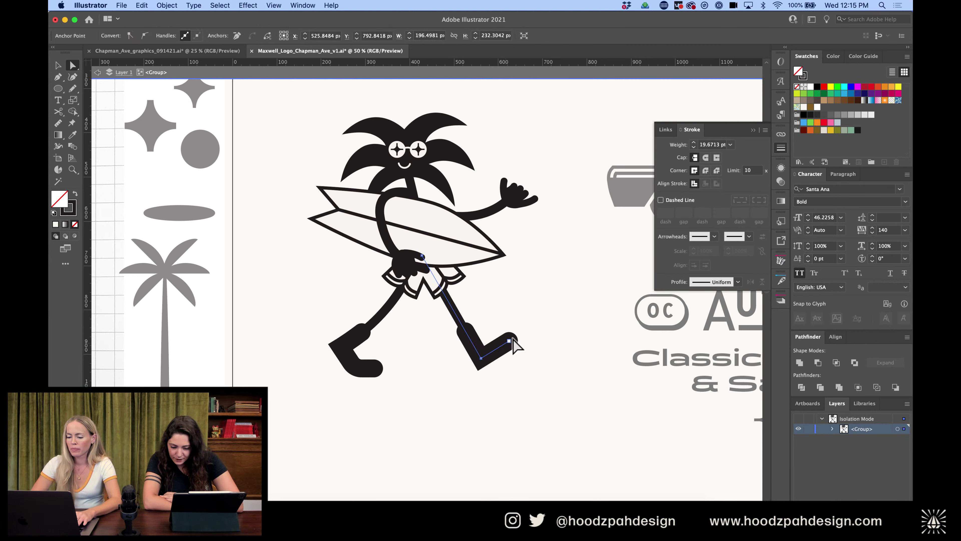
click(483, 356)
drag(481, 358, 537, 395)
key(shift+c)
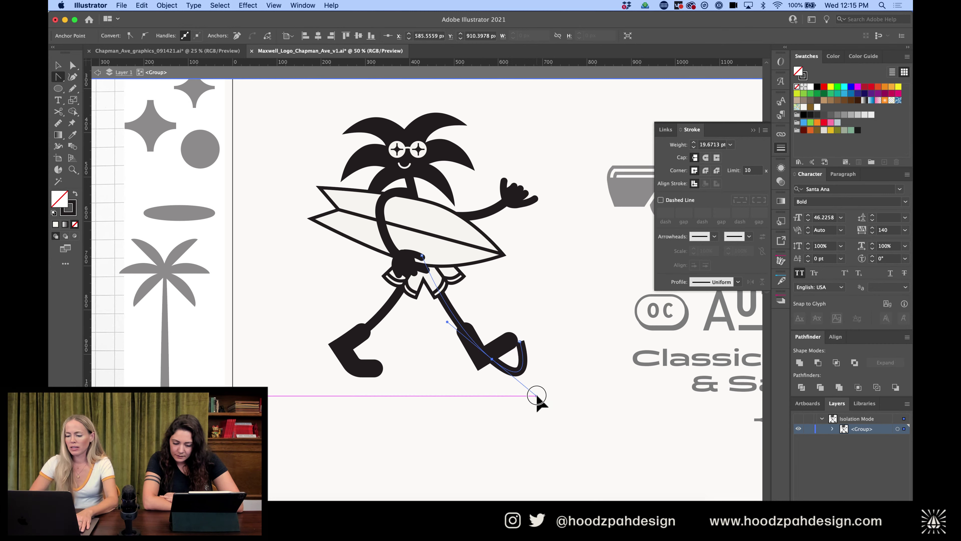
key(super+z)
key(a)
click(527, 303)
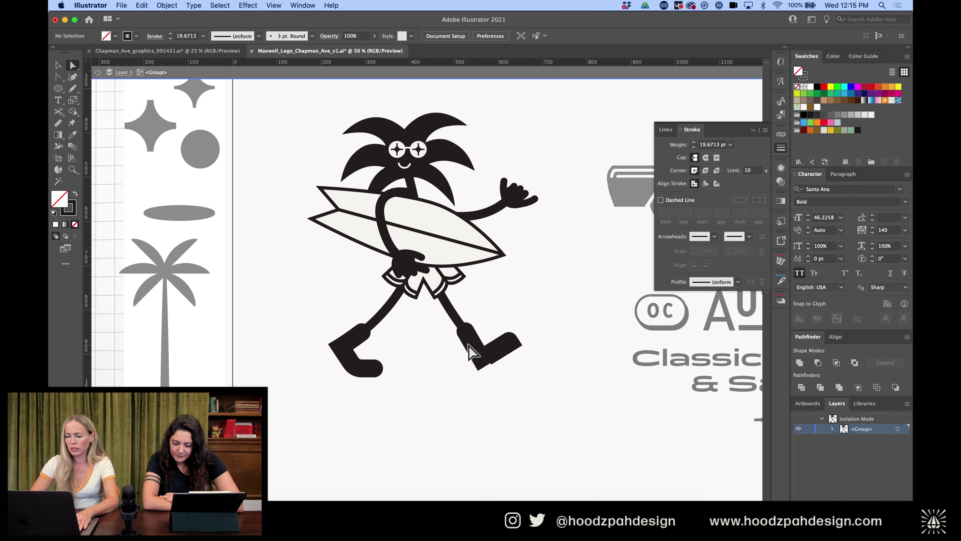
Delete the straight front leg path, keeping the front boot
click(469, 352)
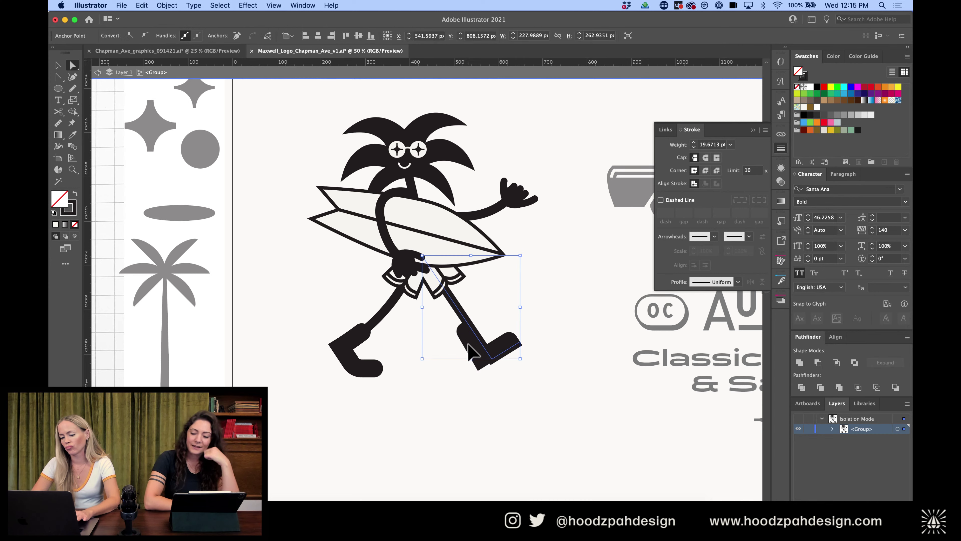
click(491, 358)
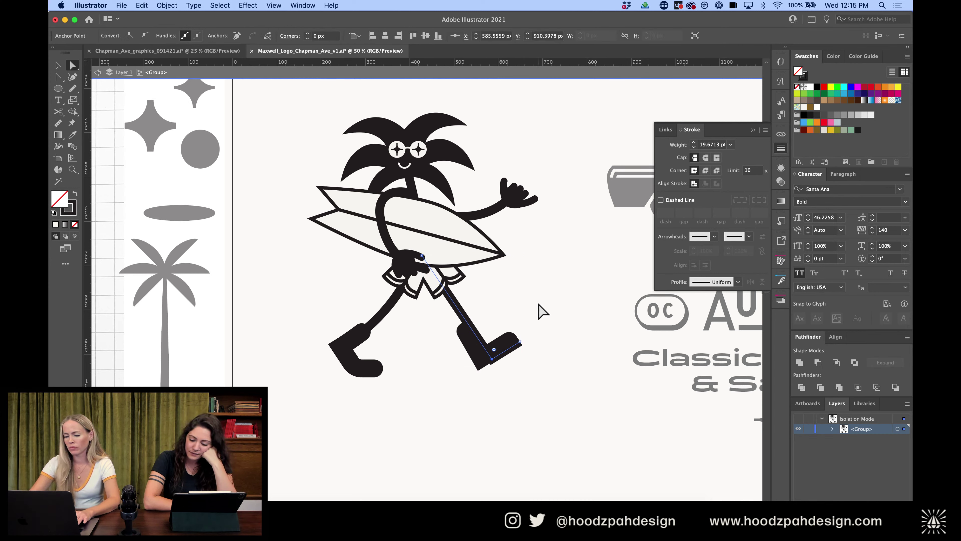
click(512, 292)
Draw a curved front leg from the shorts down into the boot's heel and match the rear leg's 19.6713 pt black stroke
key(p)
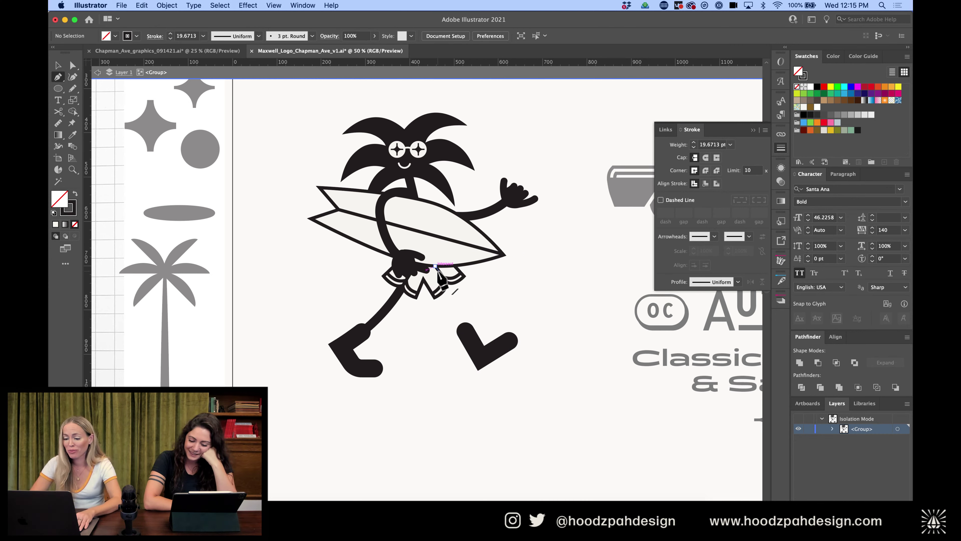
drag(436, 266, 470, 294)
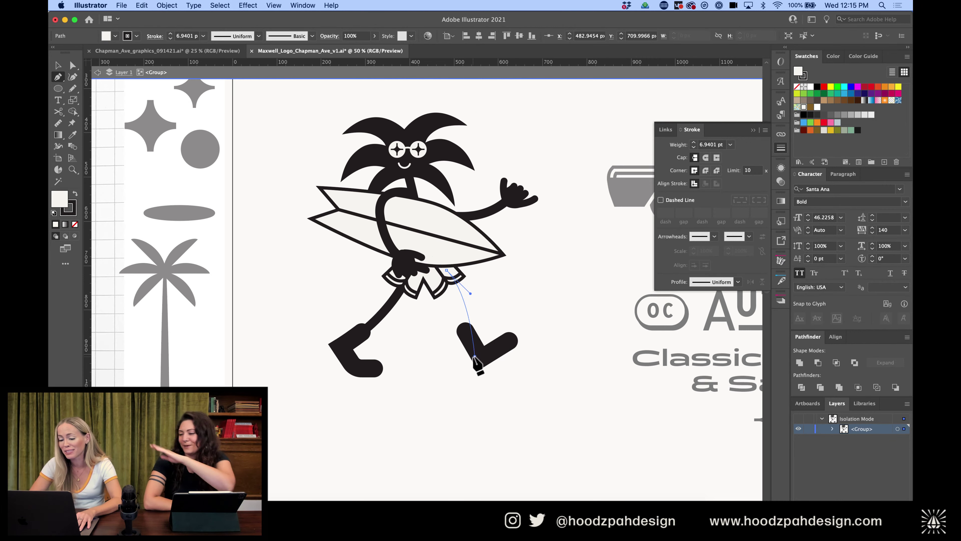
click(475, 357)
key(i)
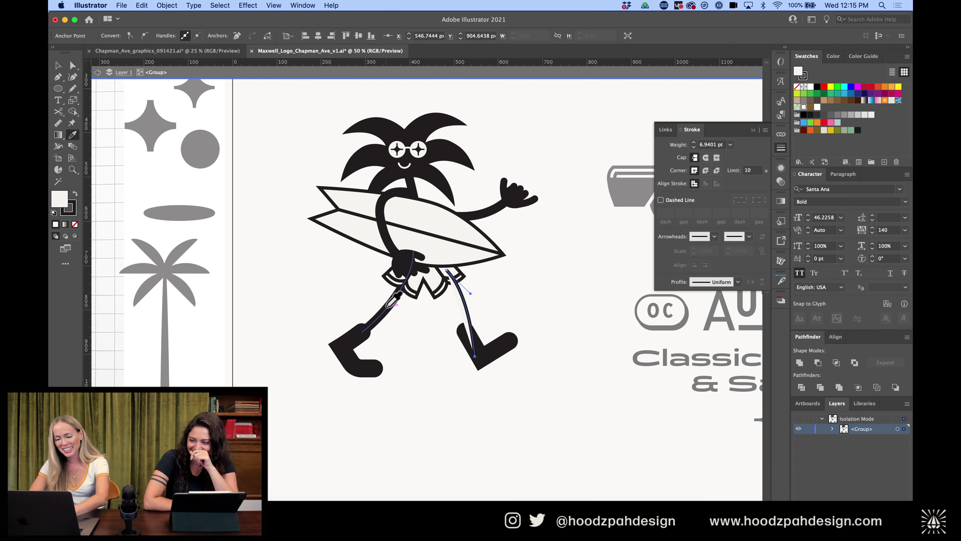
click(387, 305)
Pull a curve handle from the new front leg's lower anchor to make the leg bow forward more
key(a)
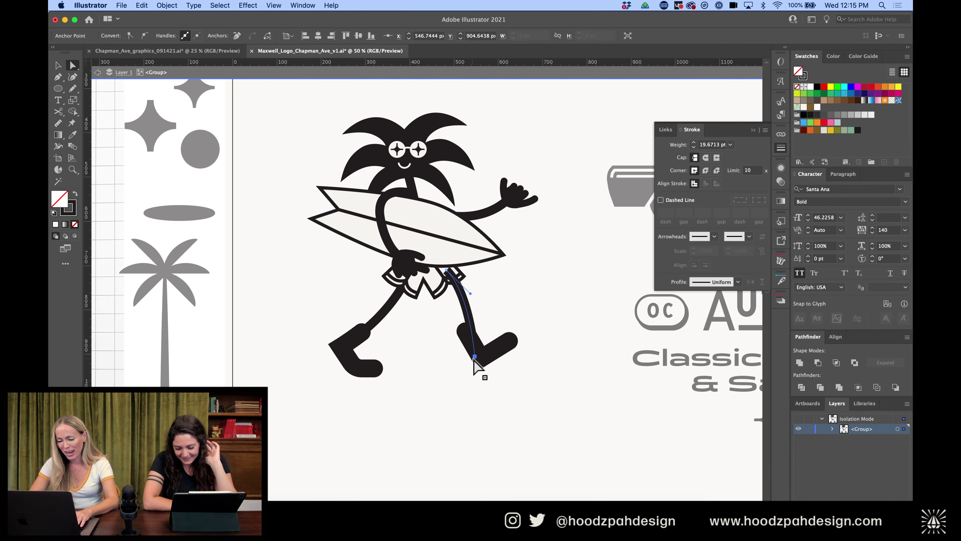
drag(474, 357, 473, 388)
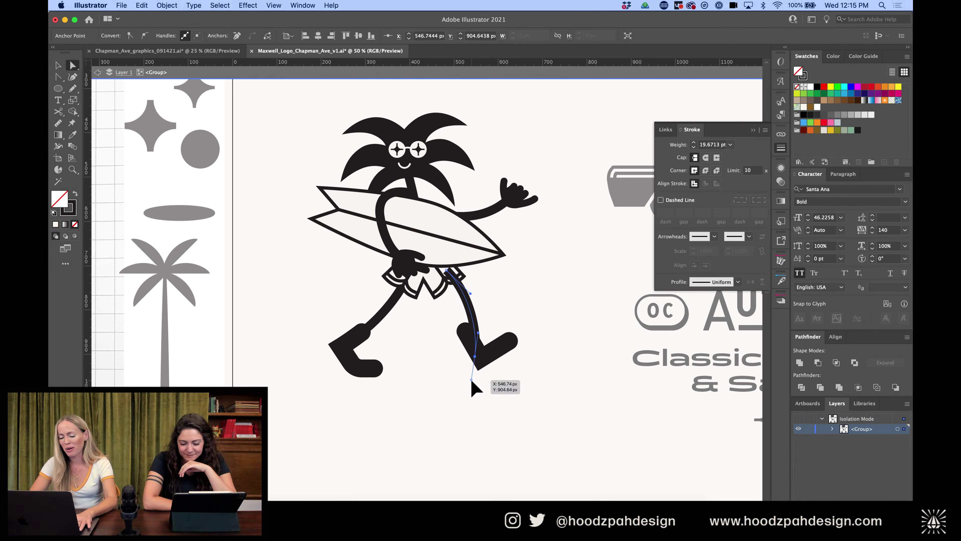
click(519, 301)
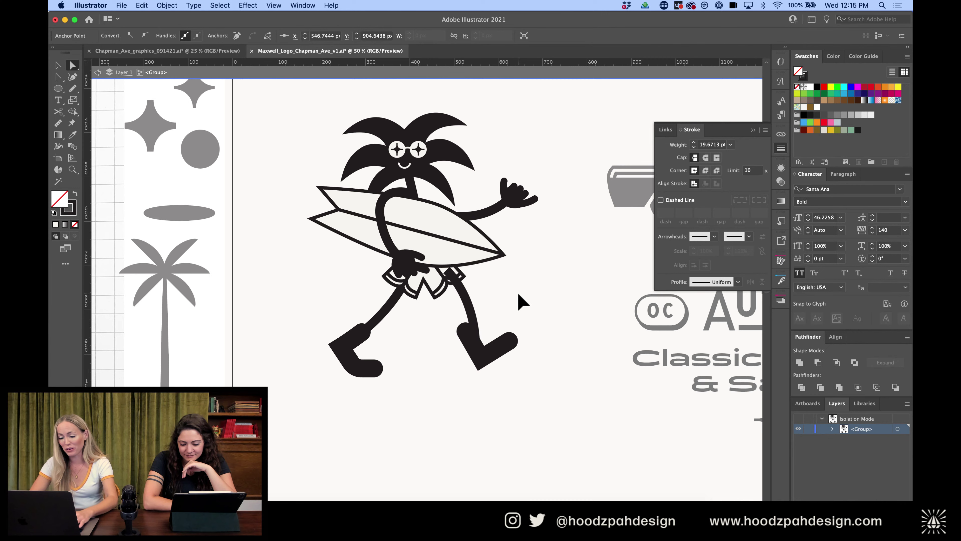
Place the new front leg behind the shorts and shift it with its boot slightly down and towards the body
click(487, 343)
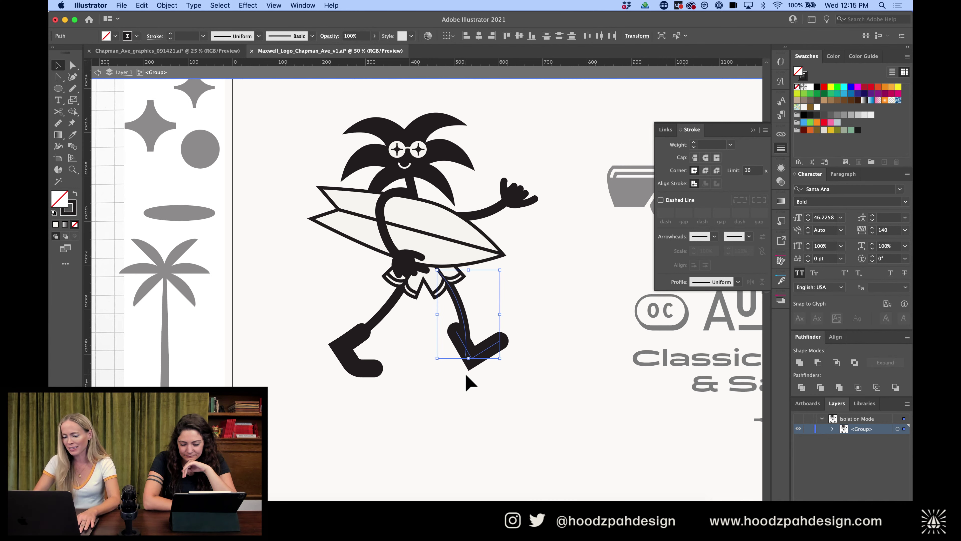
key(shift+Down)
key(shift+Right)
click(514, 332)
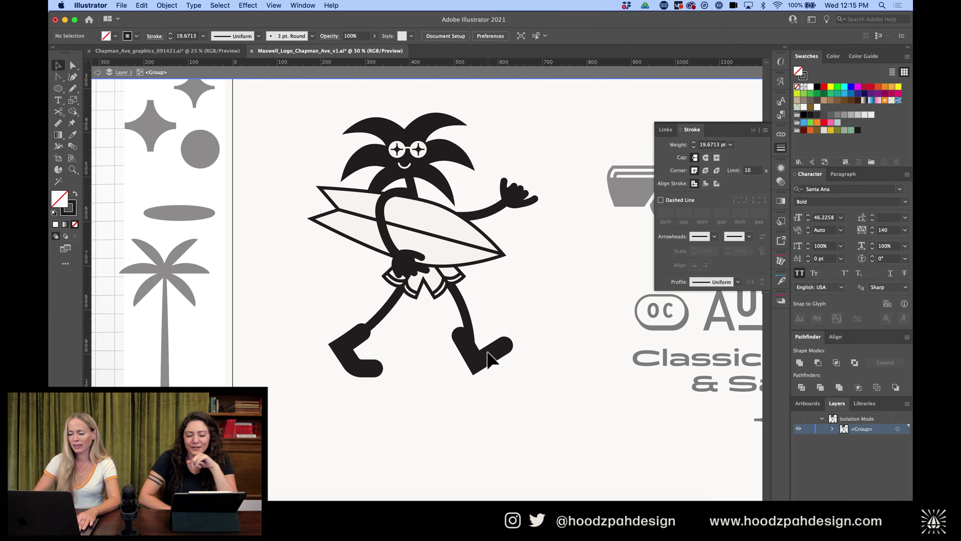
Rotate the front boot until its sole is nearly level and move it 30 px down
click(492, 352)
drag(509, 335, 510, 349)
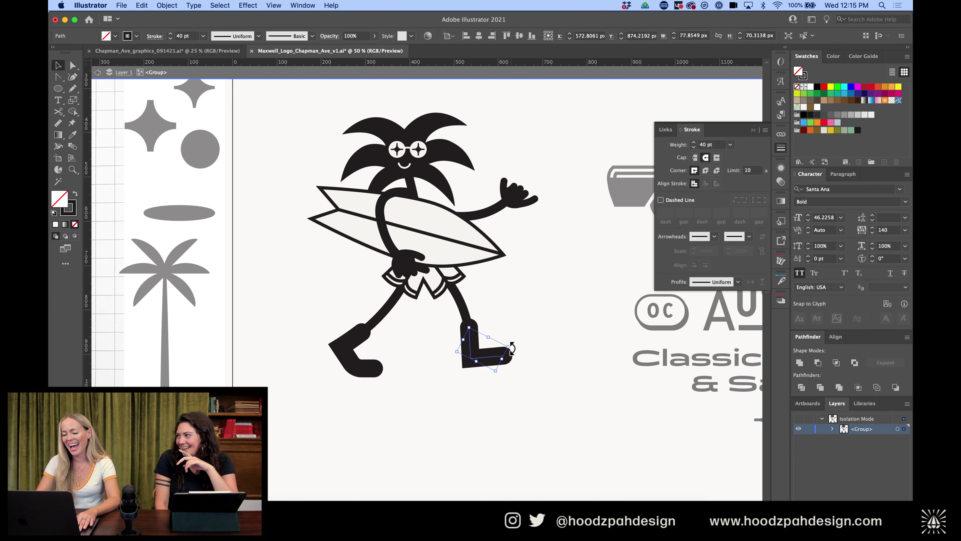
key(shift+Down)
key(shift+Down)
key(shift+Down)
key(super+minus)
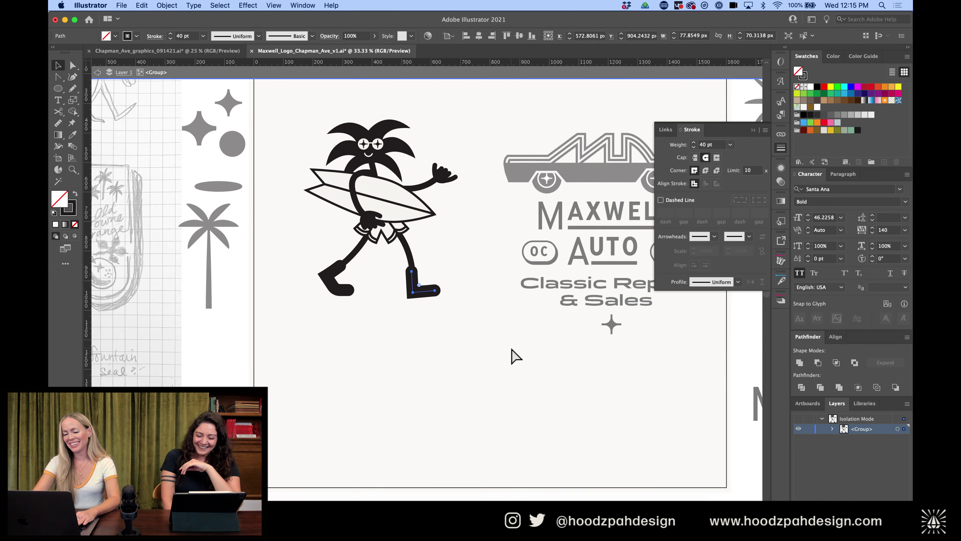
Rotate the front boot slightly further clockwise and move it back towards the rear leg
key(super+plus)
key(super+plus)
key(super+plus)
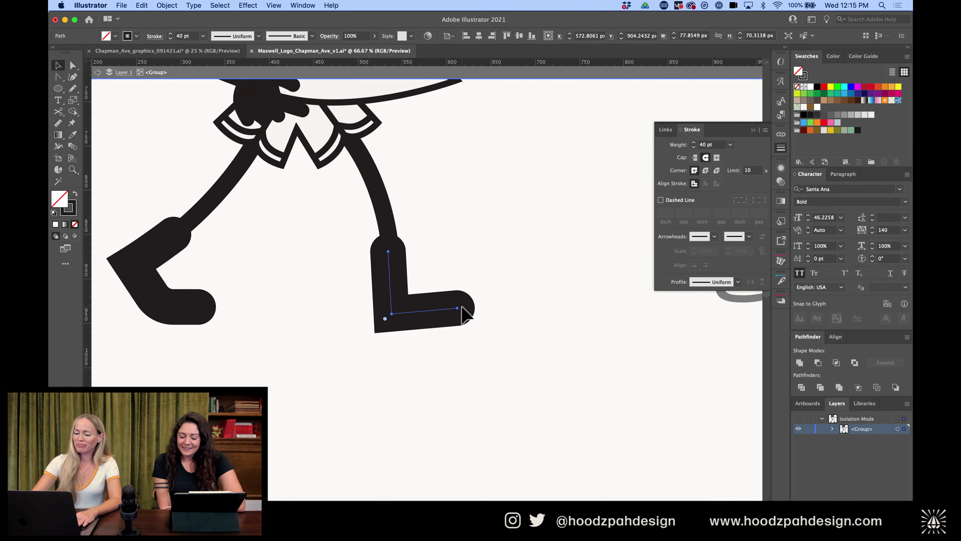
drag(469, 290, 468, 295)
key(shift+Left)
key(shift+Left)
key(shift+Left)
key(shift+Left)
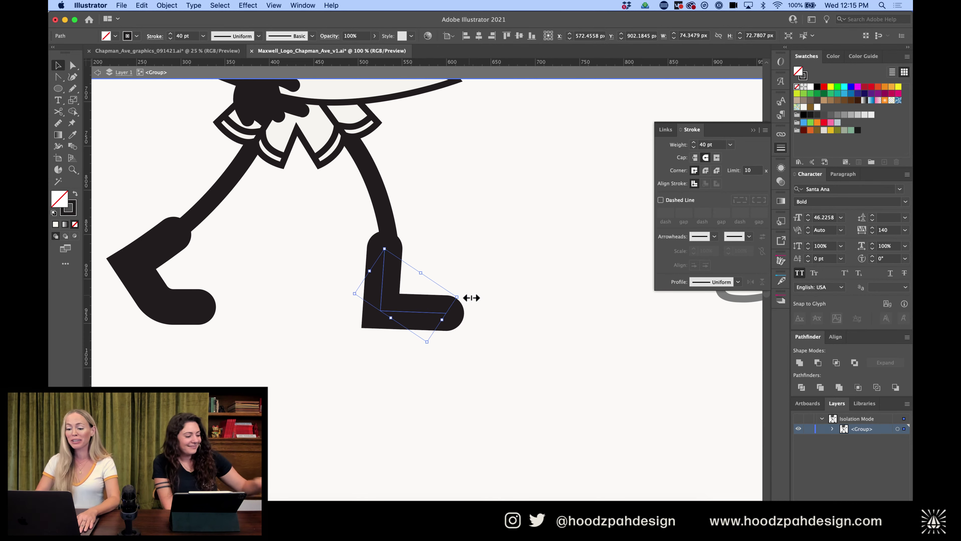
Slant the front boot's shaft forward by its top anchor and move the front leg's lower end into the boot
key(a)
click(359, 248)
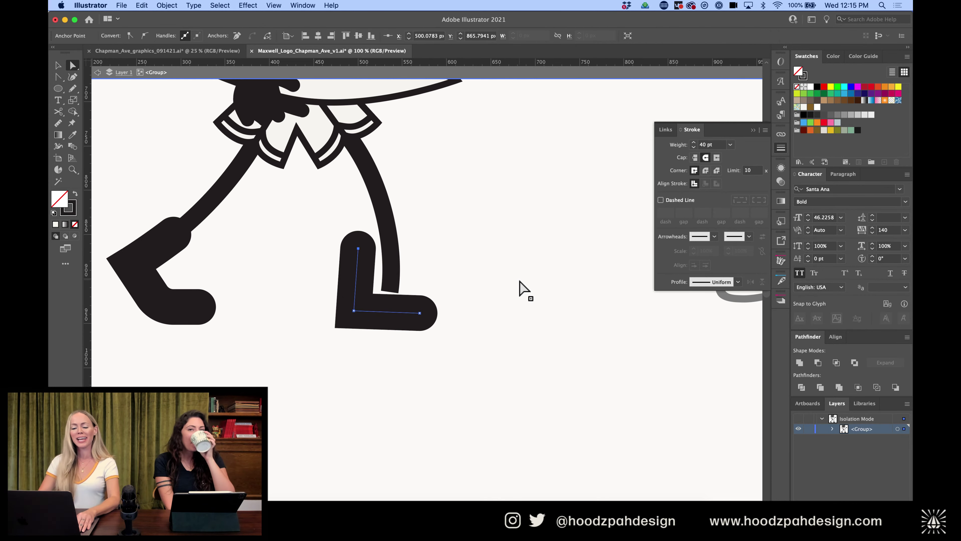
key(shift+Right)
click(394, 293)
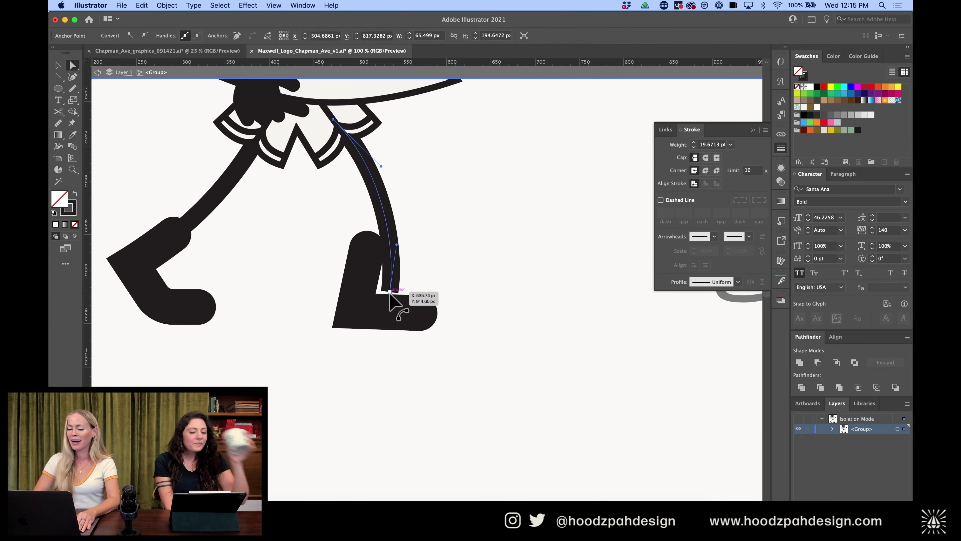
drag(390, 292, 366, 275)
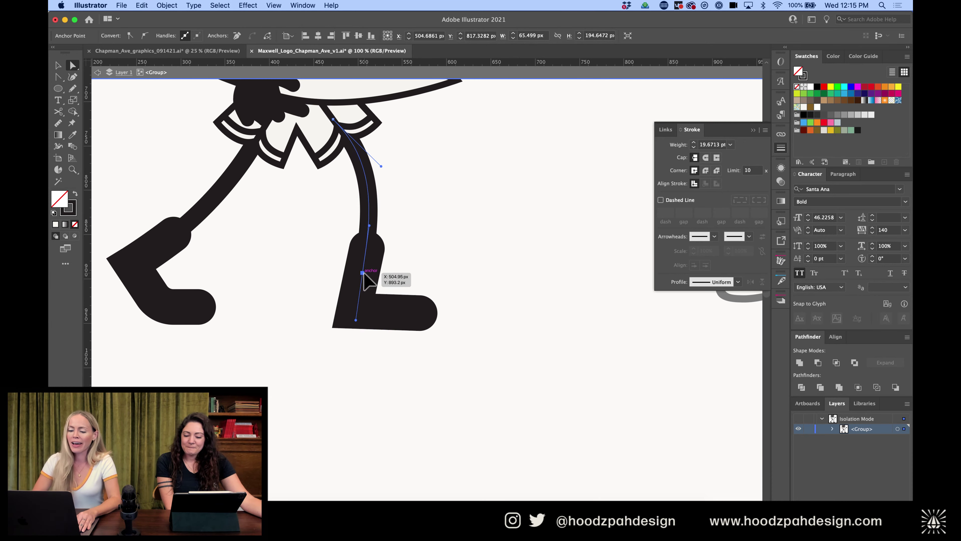
Bow the front leg forward by its lower curve handle and leave the character group's isolation
click(435, 246)
scroll(436, 247, down, 4)
scroll(435, 242, up, 2)
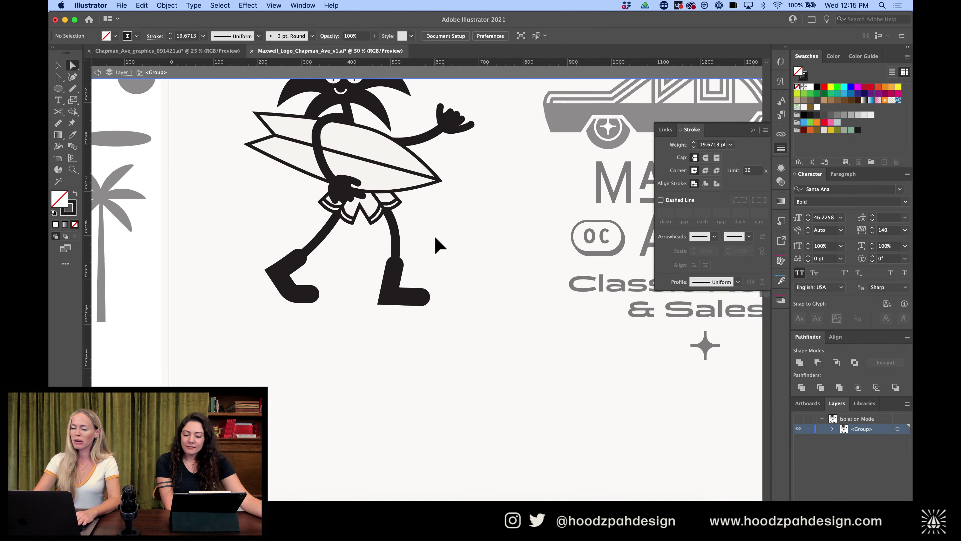
click(396, 250)
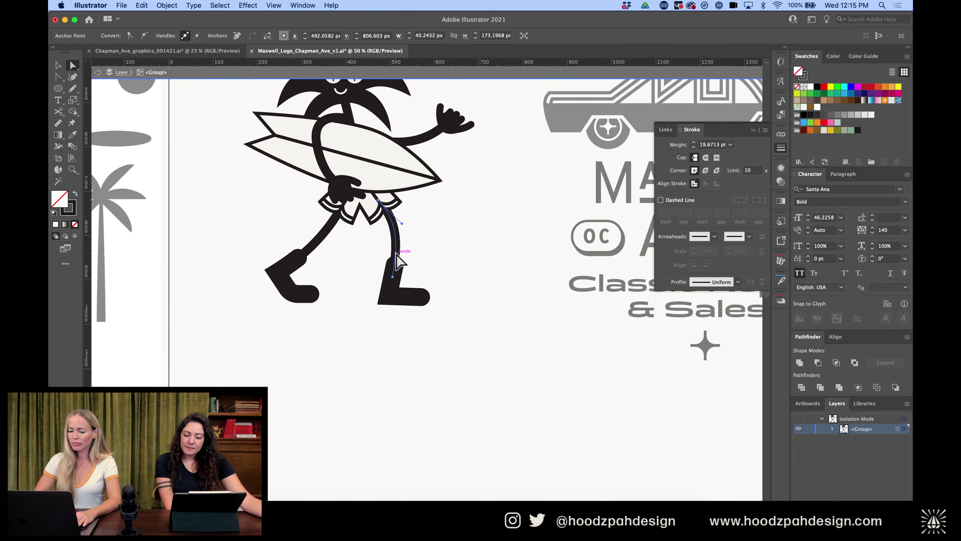
drag(396, 254, 405, 247)
click(431, 270)
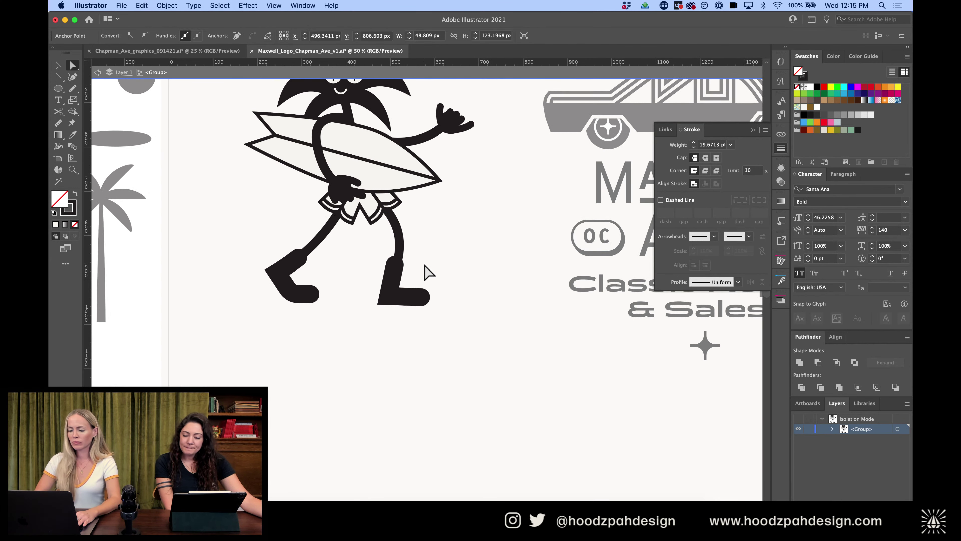
scroll(431, 269, down, 2)
scroll(401, 229, up, 1)
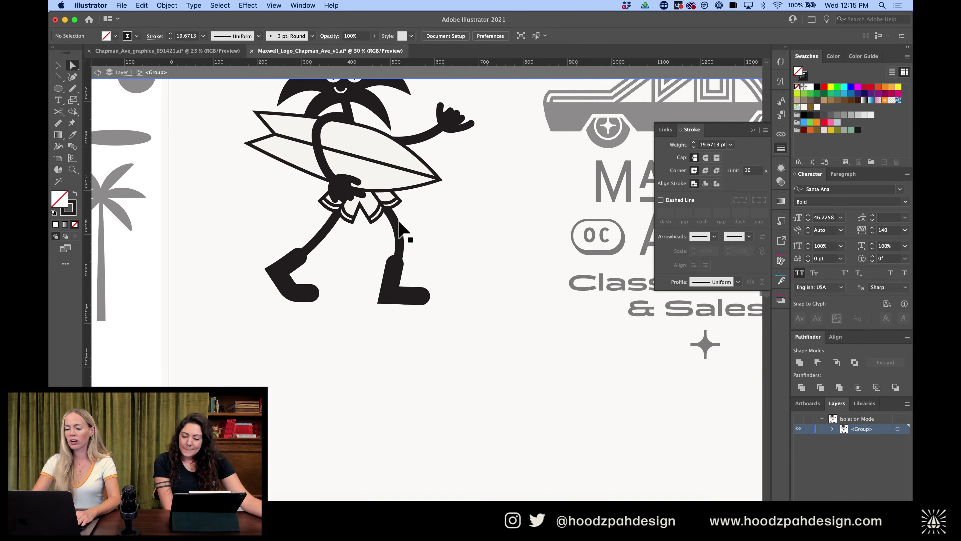
scroll(408, 204, up, 1)
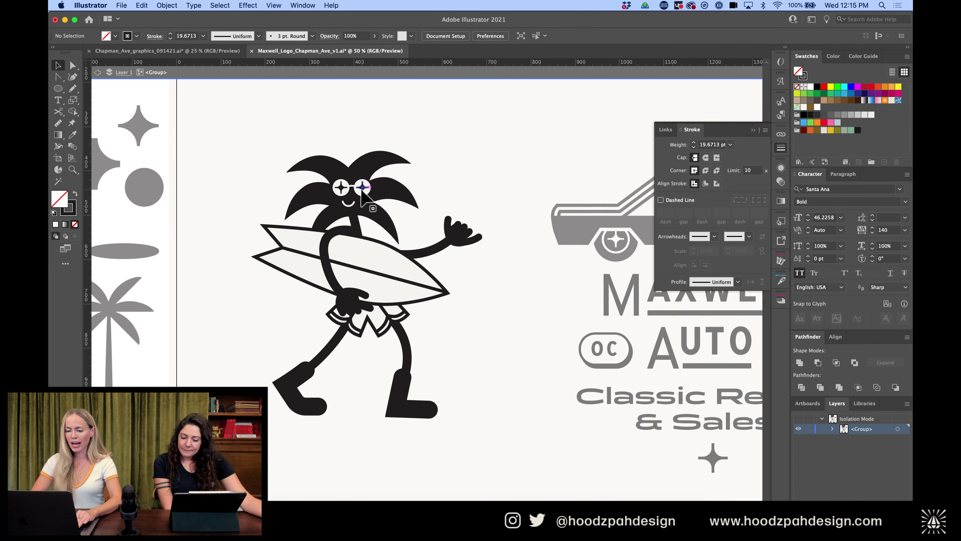
key(Escape)
click(394, 191)
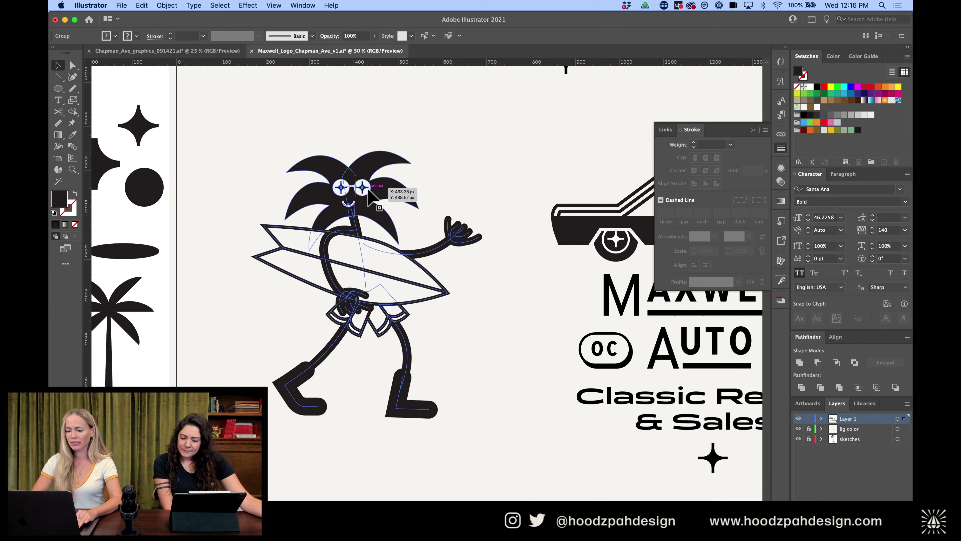
click(436, 212)
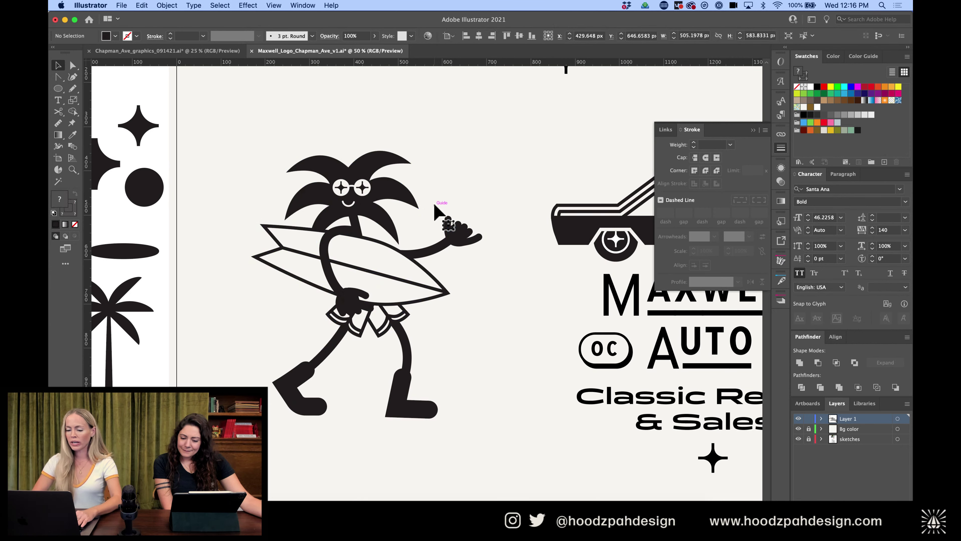
click(58, 91)
click(323, 101)
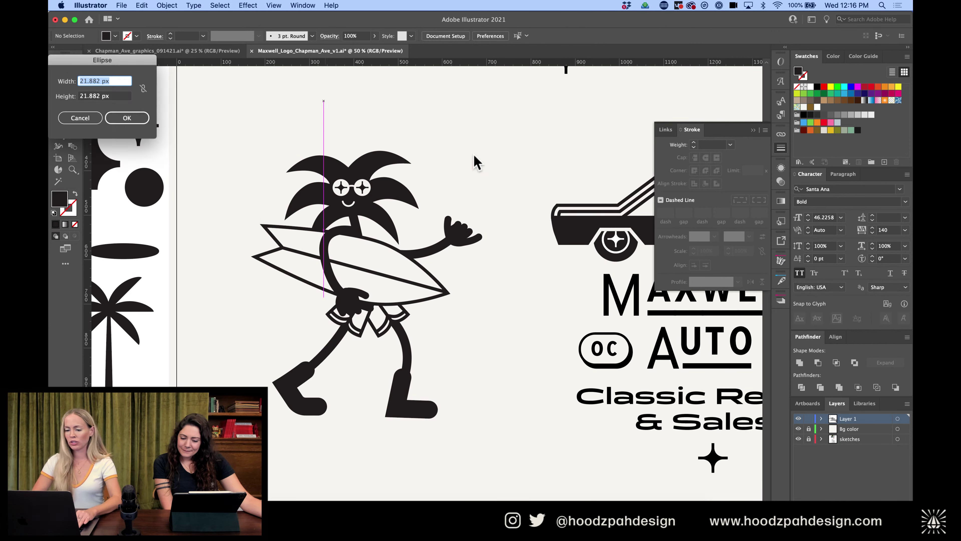
click(91, 121)
Draw a black right triangle about 64 px wide and 28 px tall above the character's raised hand
key(p)
click(481, 138)
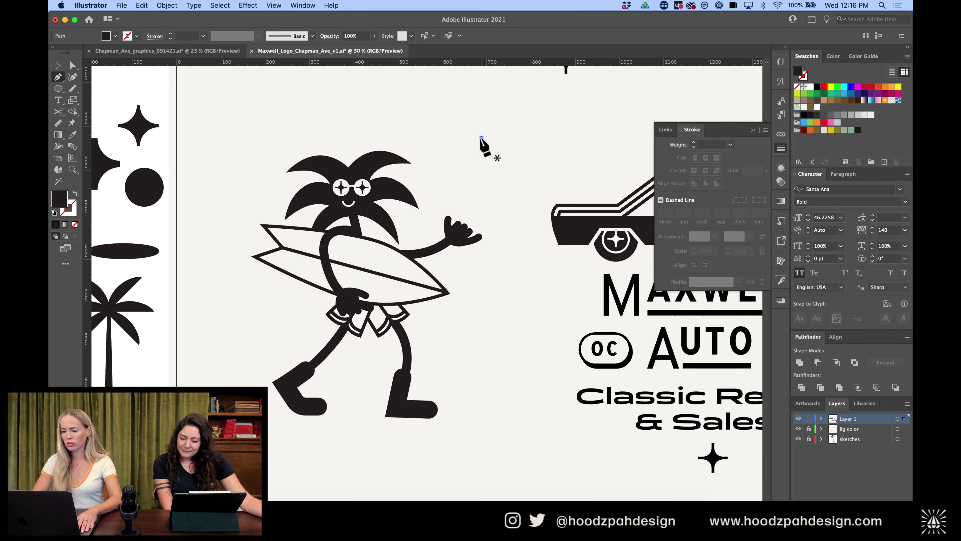
drag(454, 150, 479, 153)
click(481, 139)
key(super+equal)
key(super+equal)
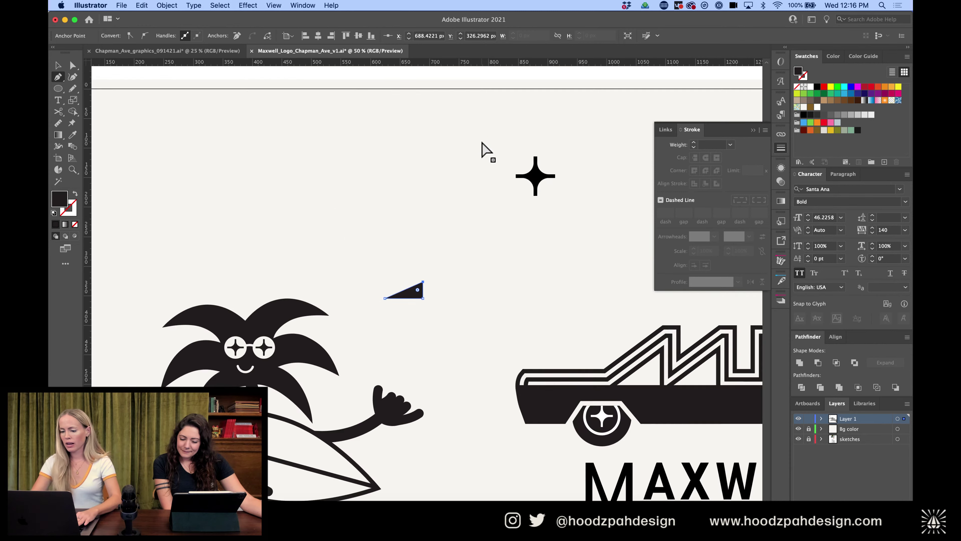
super+click(464, 286)
Duplicate the triangle directly below itself and reflect the copy across the horizontal axis to form an arrowhead
drag(416, 293, 418, 318)
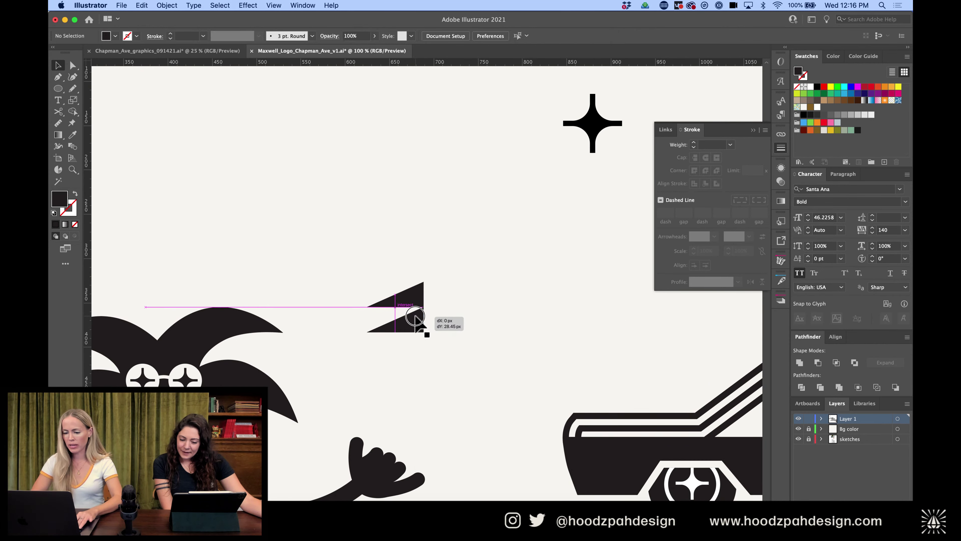
click(164, 6)
mouse_move(178, 27)
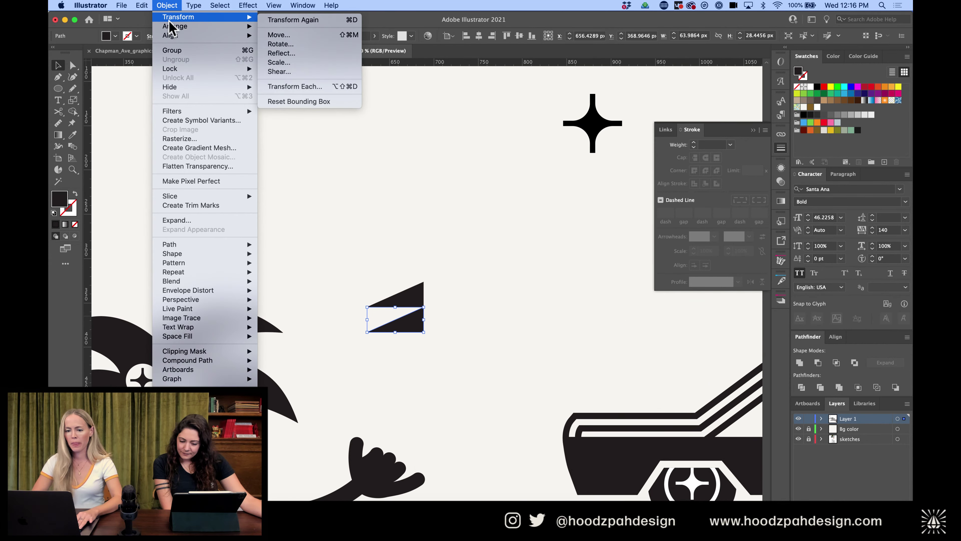
click(282, 61)
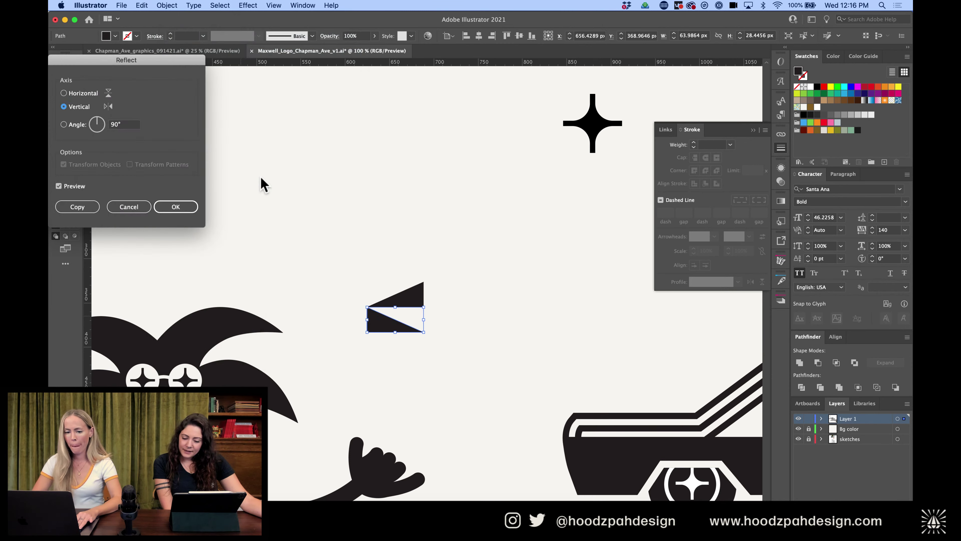
click(85, 94)
click(178, 208)
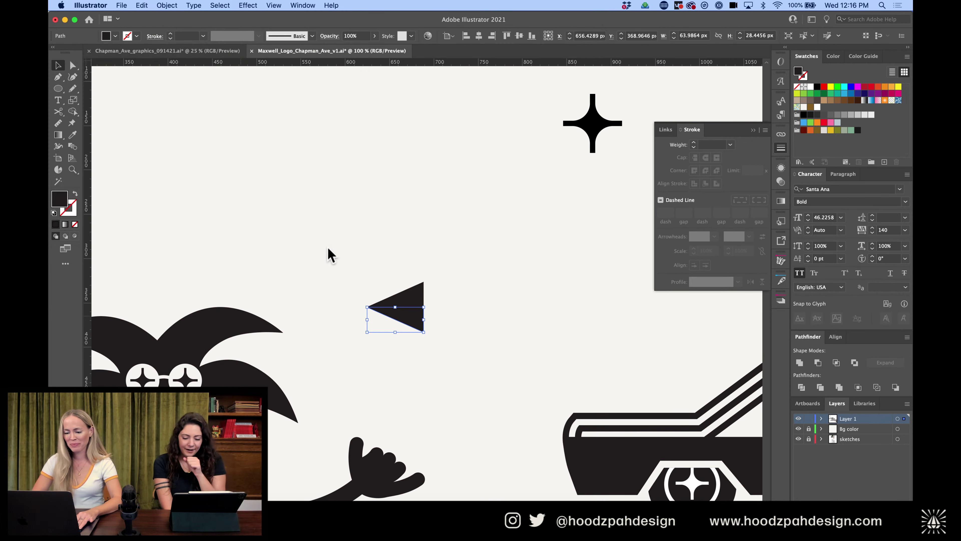
Duplicate both triangles beside the originals and reflect the copies across the vertical axis to complete a diamond
drag(413, 301, 470, 303)
click(165, 5)
mouse_move(178, 17)
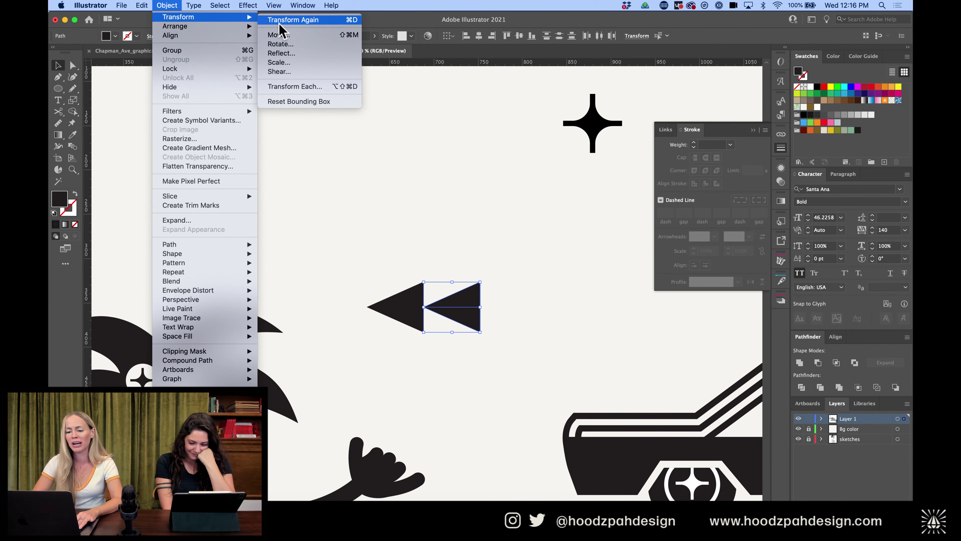
click(326, 53)
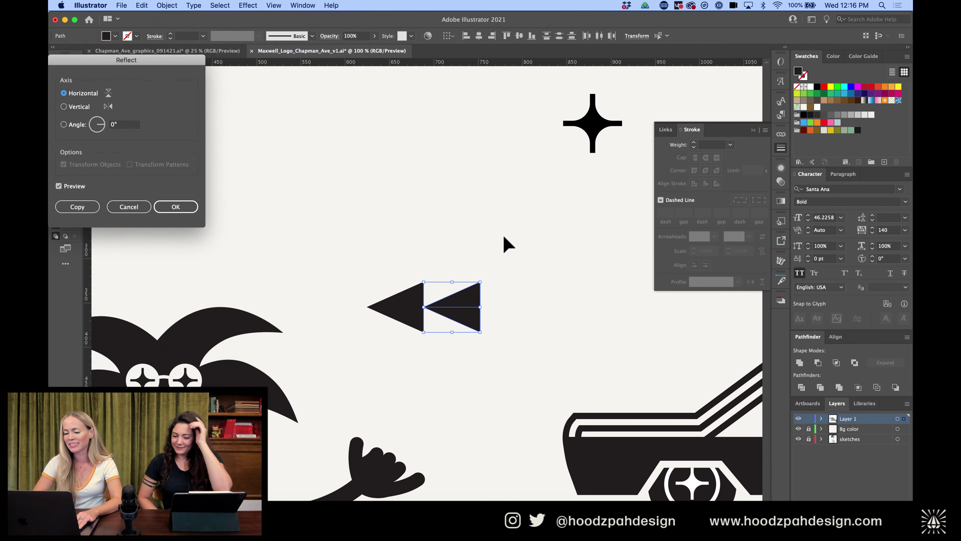
click(63, 106)
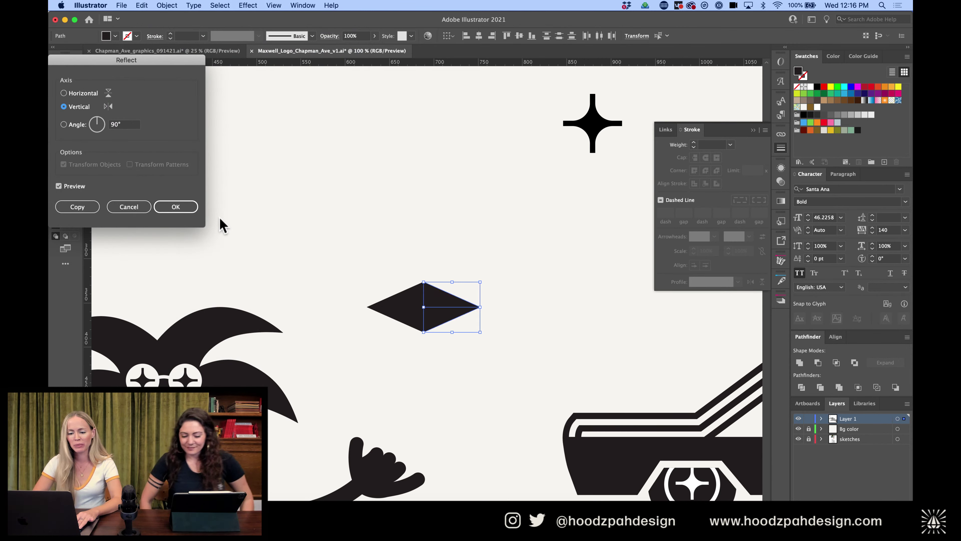
click(178, 207)
Unite the four triangles into a single diamond shape
drag(462, 264, 394, 356)
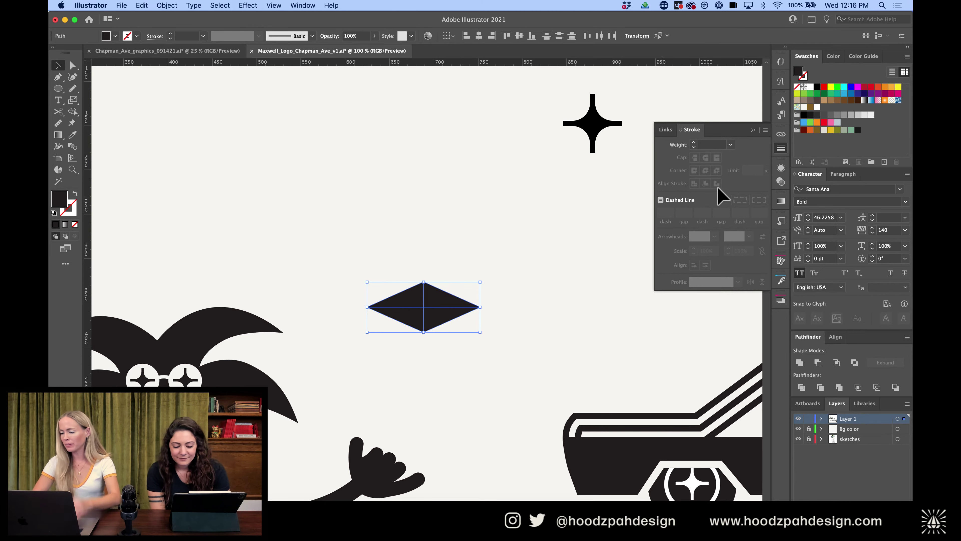
click(800, 364)
click(564, 272)
key(super+minus)
key(super+minus)
key(super+minus)
scroll(565, 273, down, 1)
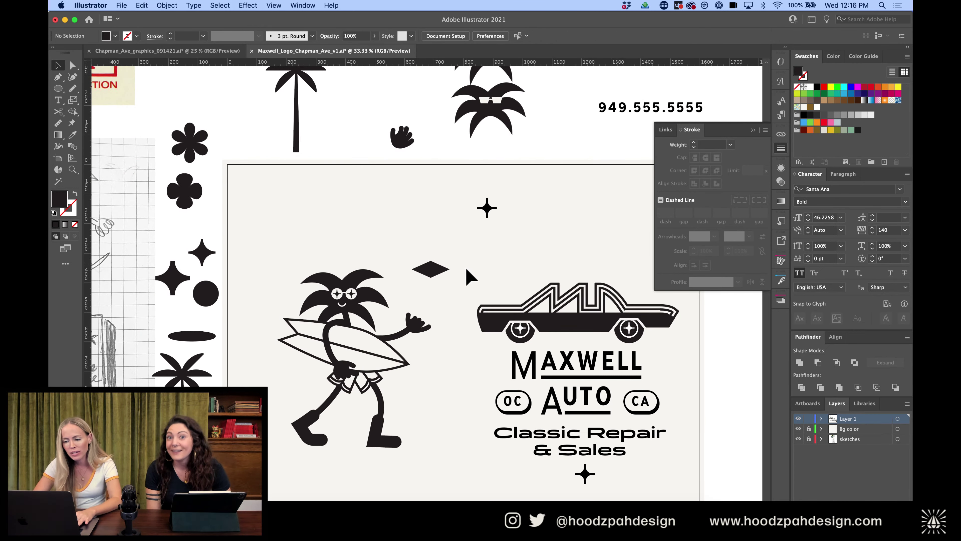
Move the diamond onto the surfboard's centre line, turn it crosswise to the line and shrink it to about 39 by 87 px
drag(435, 272, 363, 356)
key(super+plus)
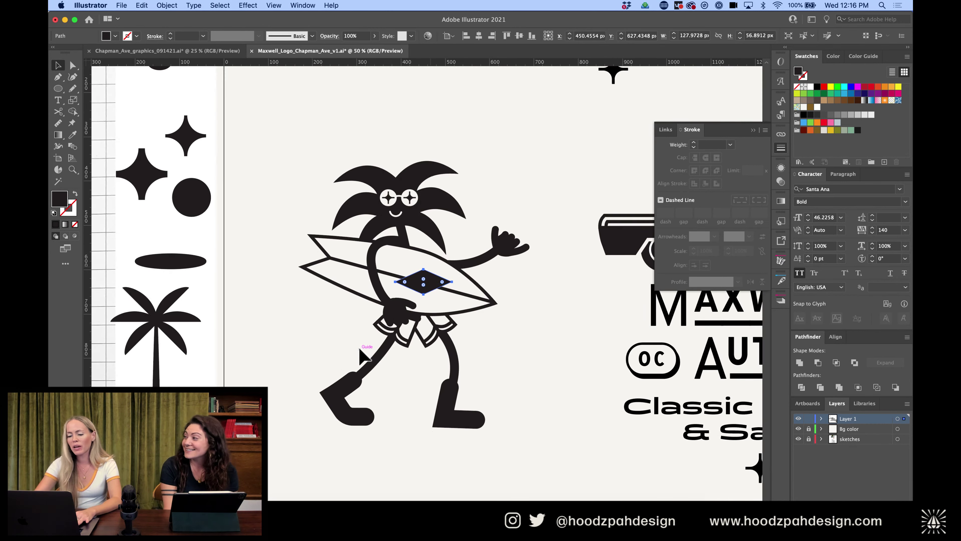
key(super+plus)
key(super+plus)
click(459, 291)
drag(479, 282, 429, 322)
drag(424, 283, 434, 291)
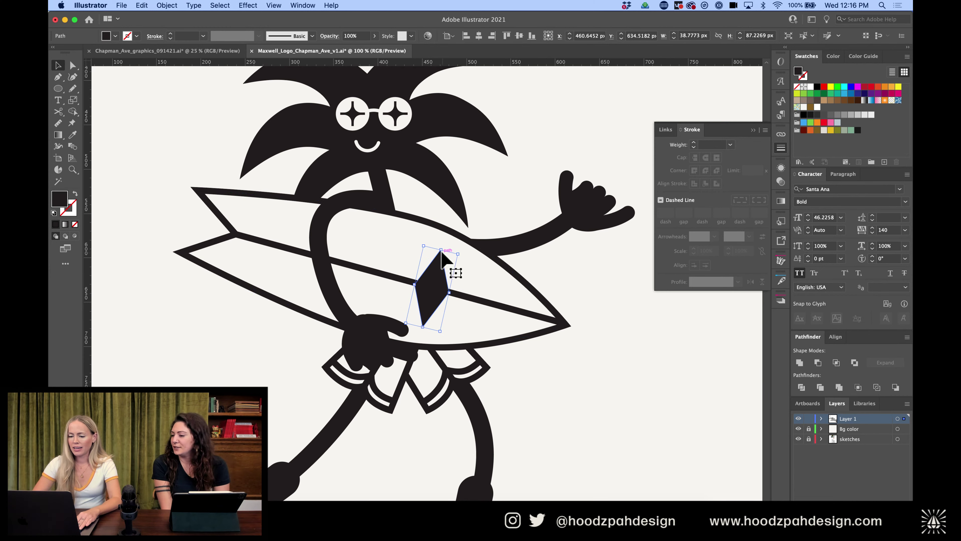
Scale the diamond on the surfboard down to about 32 by 71 px around its centre
drag(441, 250, 442, 263)
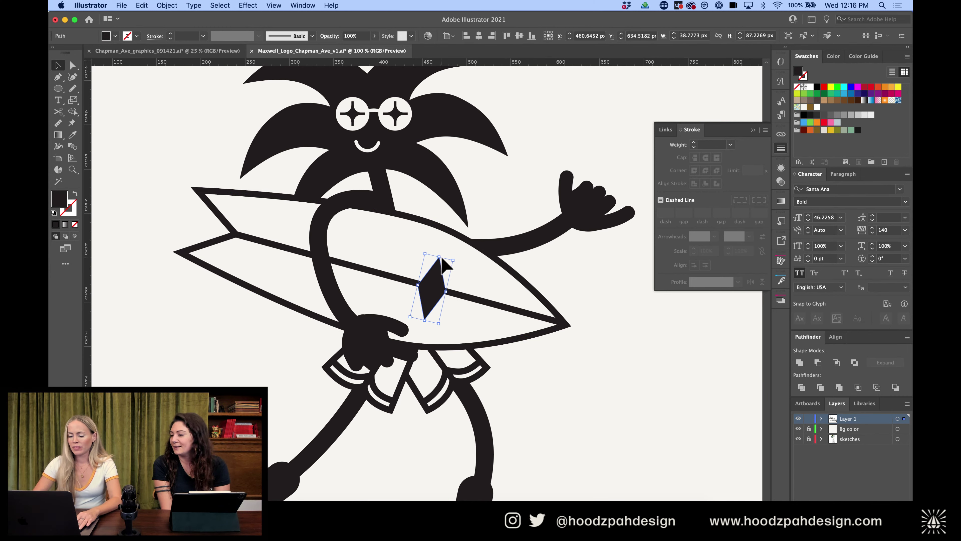
key(super+equal)
key(super+equal)
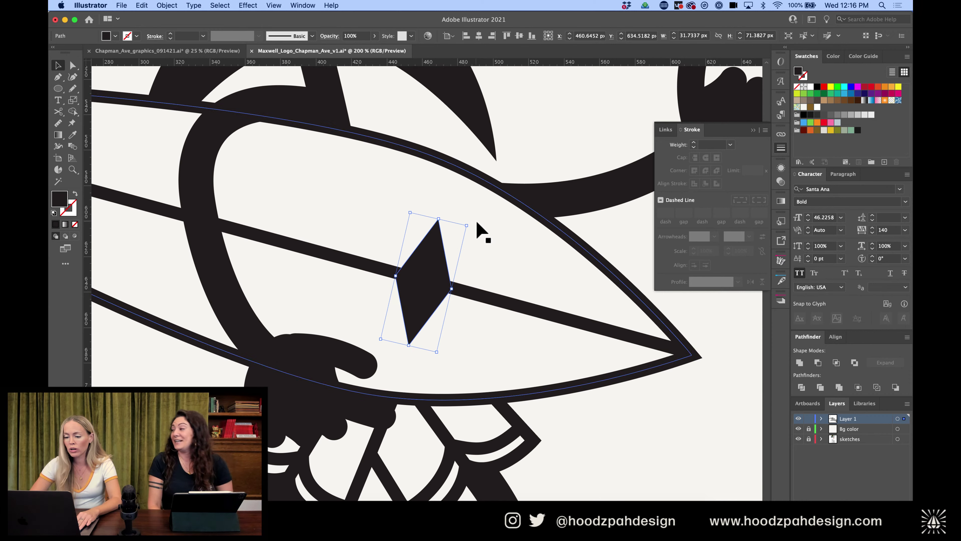
drag(471, 222, 476, 225)
key(super+minus)
key(super+minus)
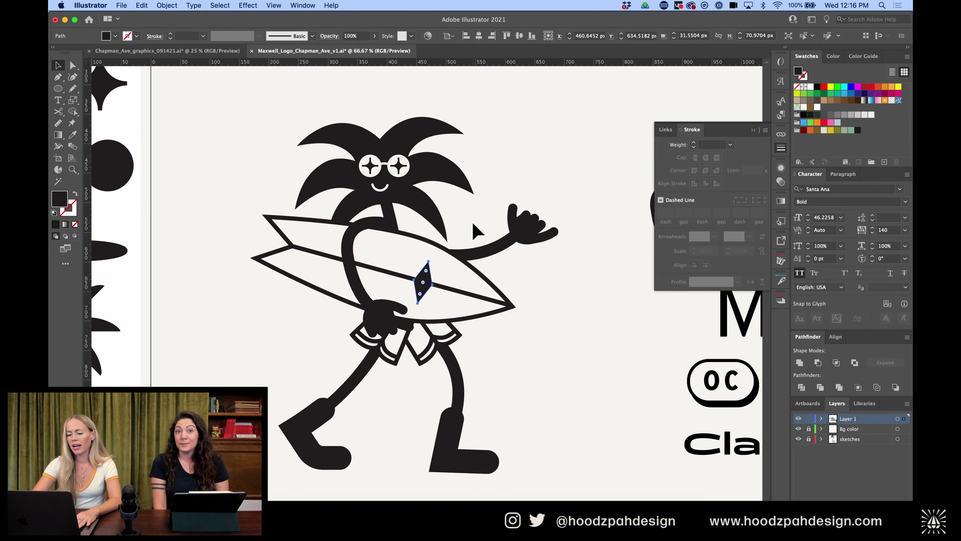
click(527, 301)
Widen the diamond along the surfboard's centre line to about 39 px
key(super+minus)
key(super+equal)
key(super+equal)
key(super+equal)
key(super+equal)
key(super+equal)
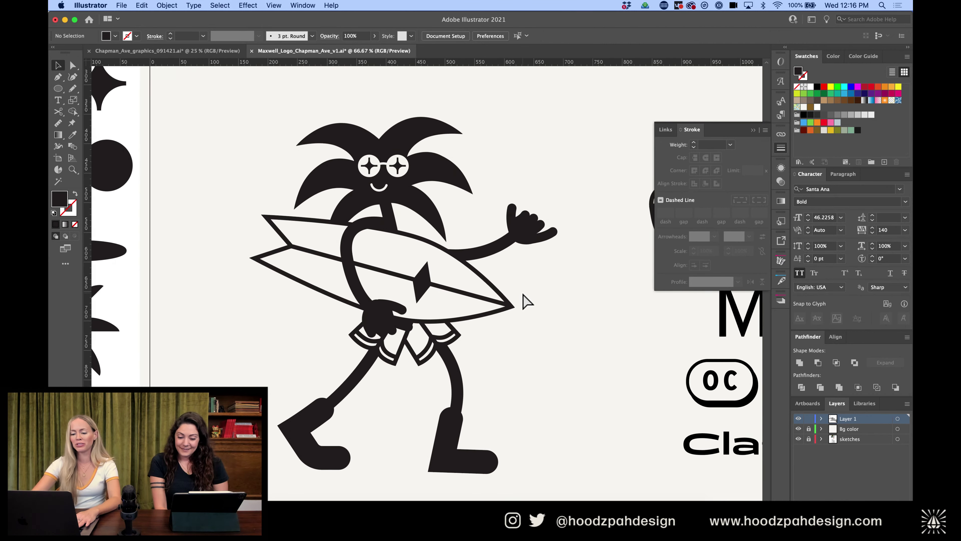
key(super+equal)
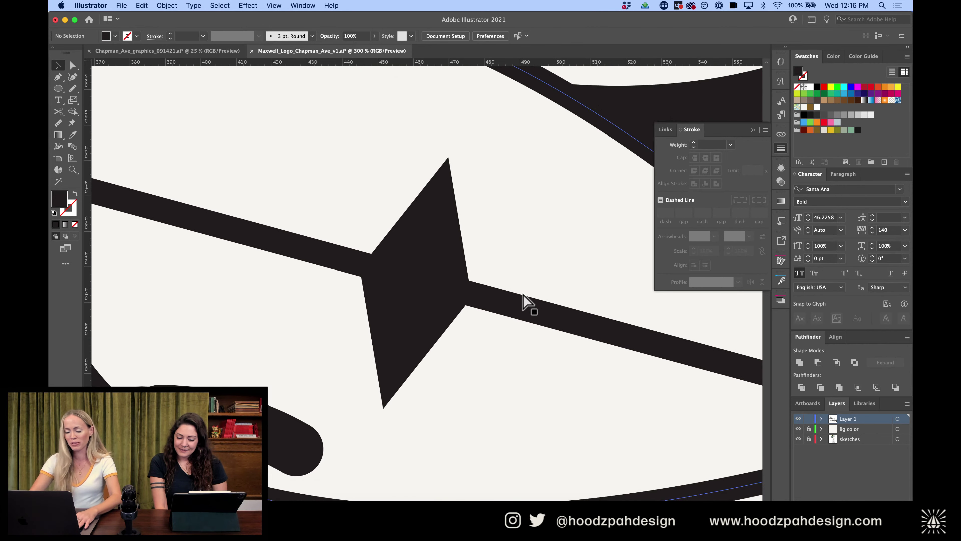
key(a)
click(429, 273)
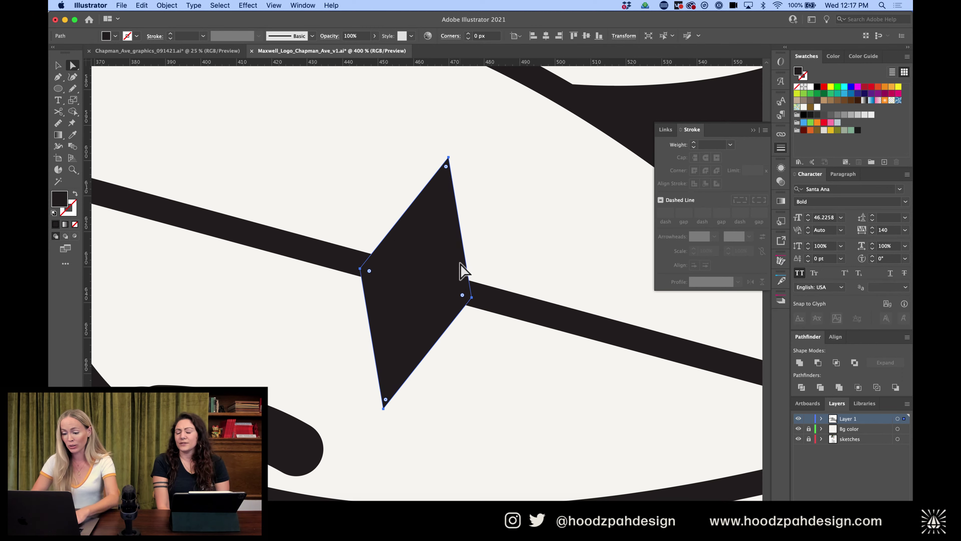
key(v)
drag(473, 298, 487, 308)
key(super+minus)
key(super+minus)
key(super+minus)
key(super+minus)
key(super+minus)
key(super+minus)
key(super+minus)
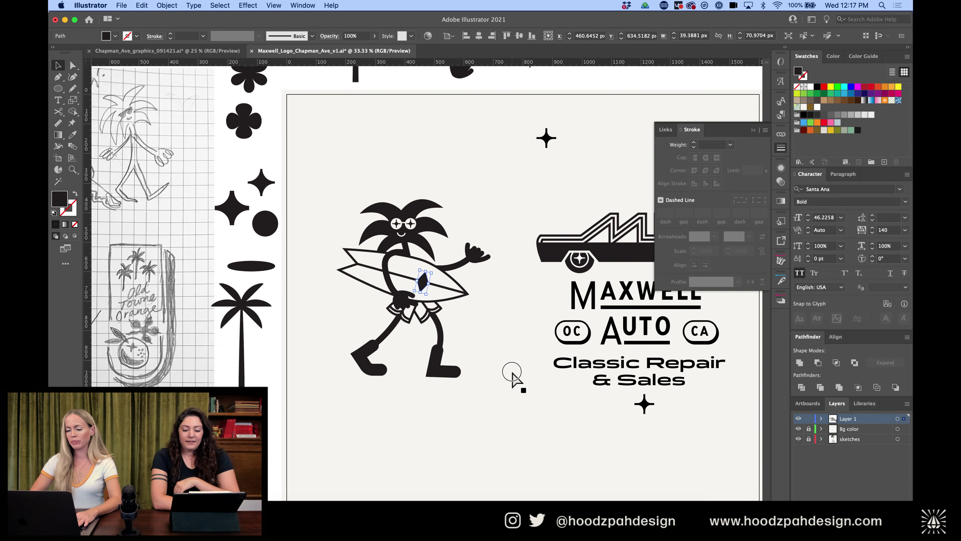
Copy the surfboard centre line's 6.9401 pt black stroke to the diamond and fill it with off-white
key(super+equal)
key(super+equal)
key(super+equal)
key(super+equal)
key(super+equal)
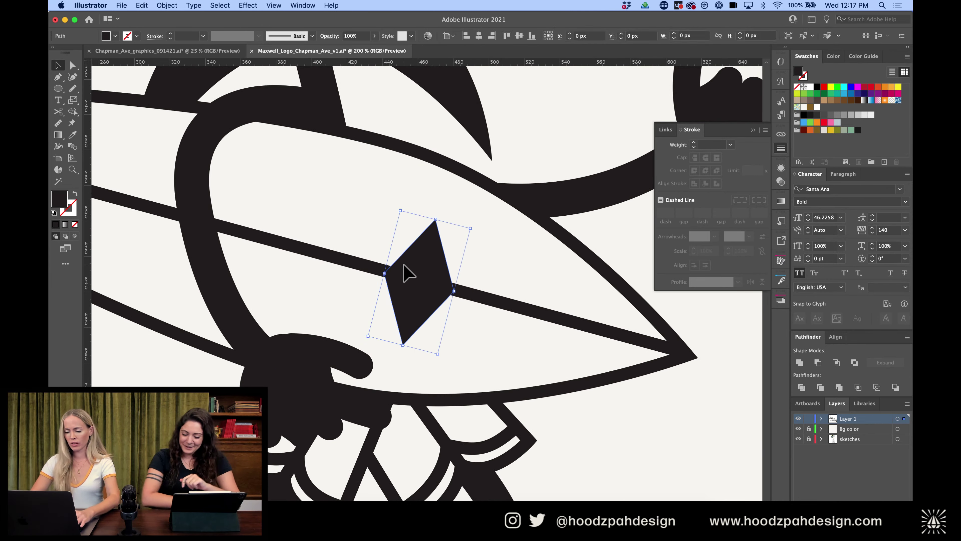
click(405, 270)
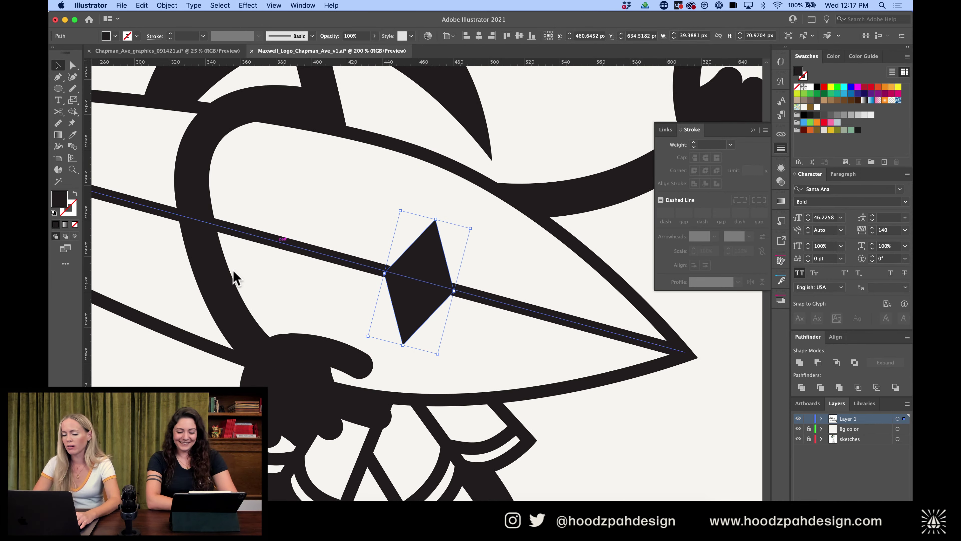
key(i)
click(153, 207)
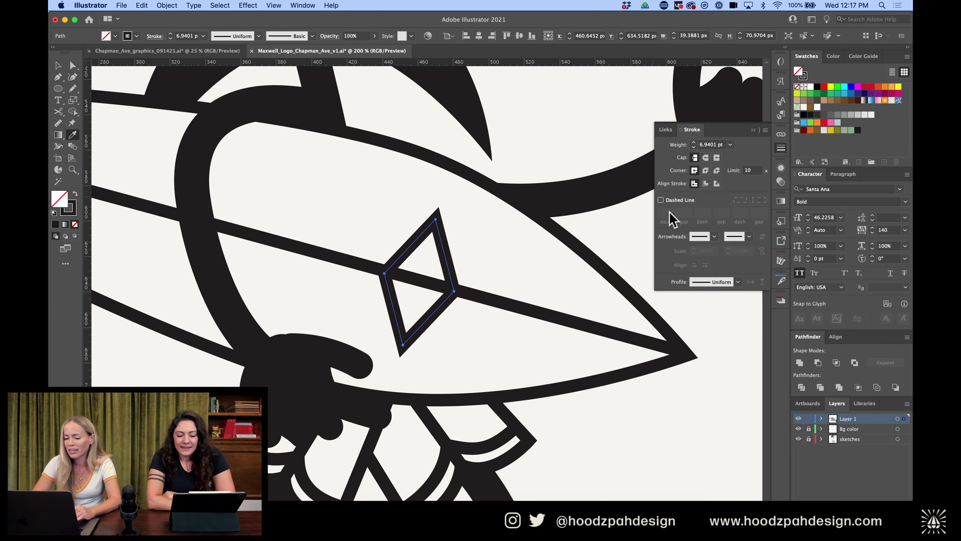
click(816, 107)
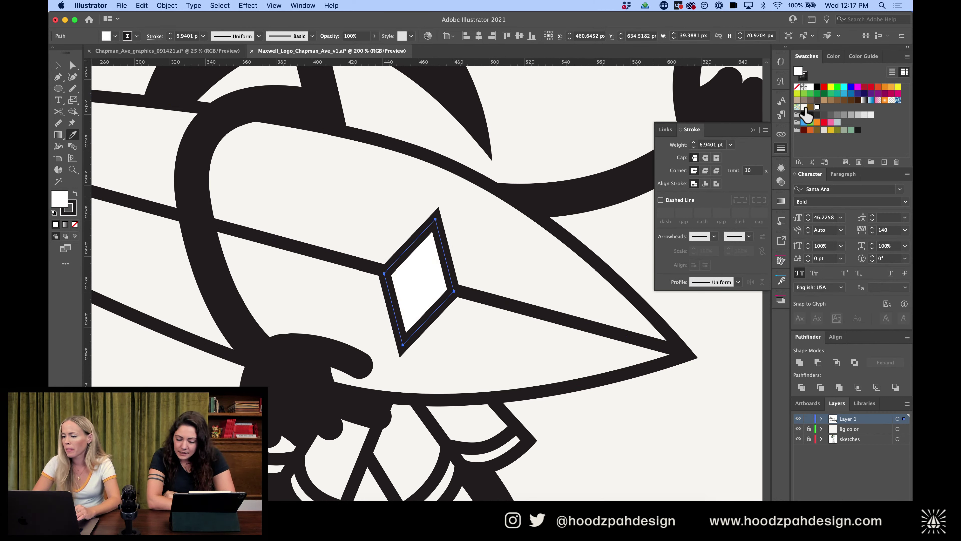
key(super+minus)
key(super+minus)
key(super+minus)
key(super+minus)
key(super+minus)
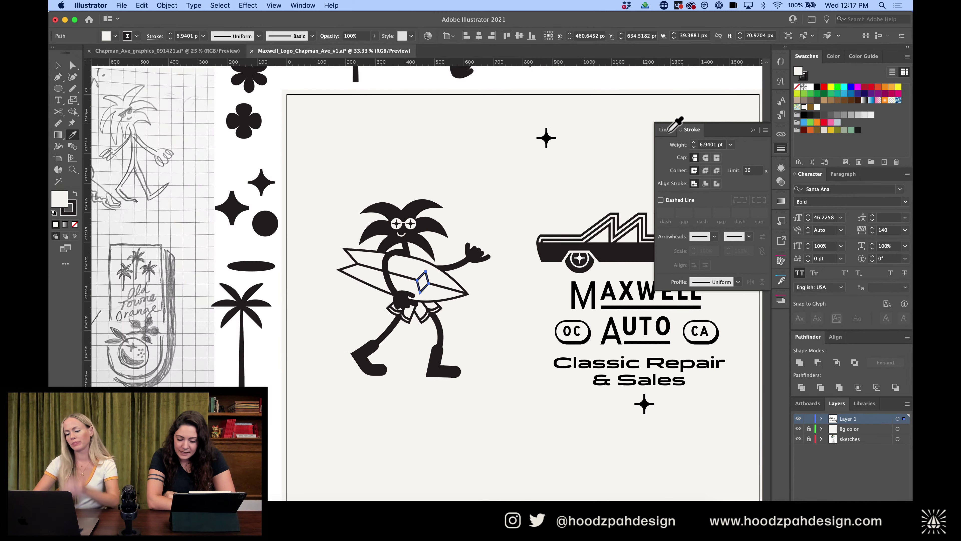
Swap the diamond's fill and stroke colours
key(super+equal)
key(super+equal)
key(super+equal)
key(super+equal)
key(super+equal)
key(super+equal)
key(super+equal)
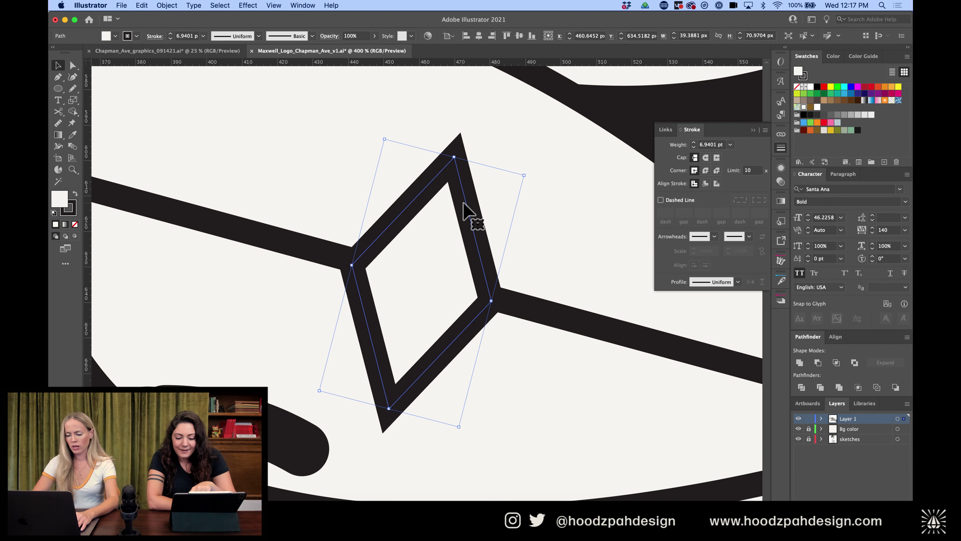
click(76, 191)
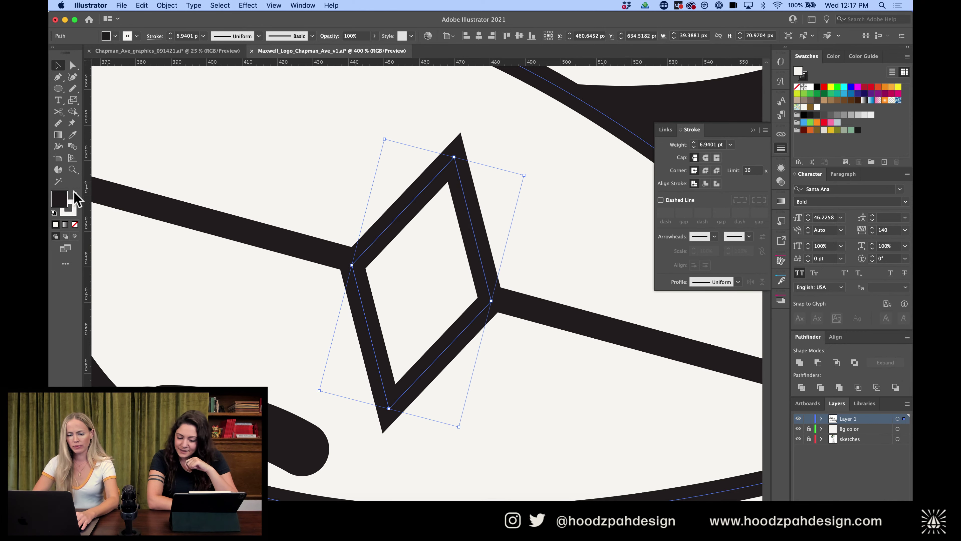
Remove the stroke from the surfboard's diamond, keeping only its solid black fill
key(x)
click(75, 224)
key(super+minus)
key(super+minus)
key(super+minus)
key(super+minus)
key(super+minus)
key(super+minus)
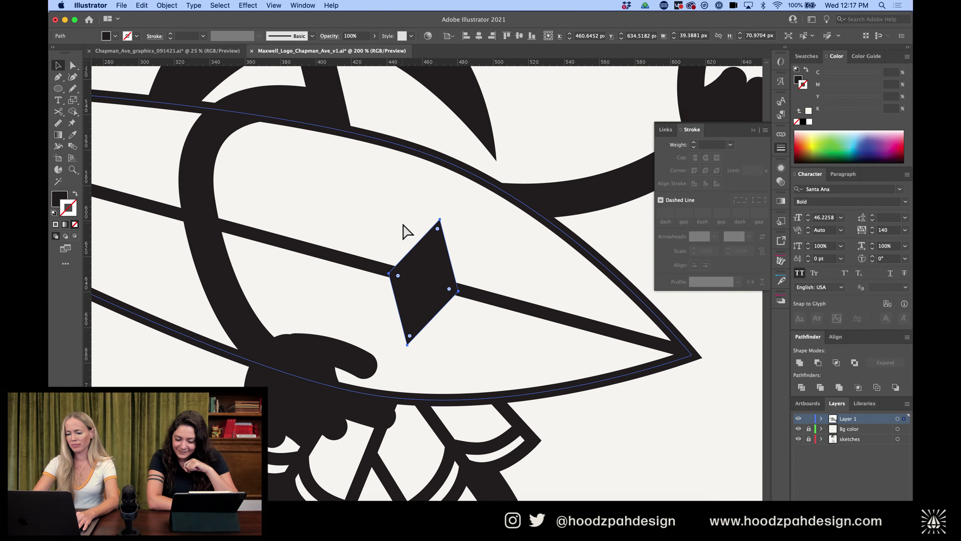
click(486, 194)
key(super+minus)
key(super+plus)
key(super+plus)
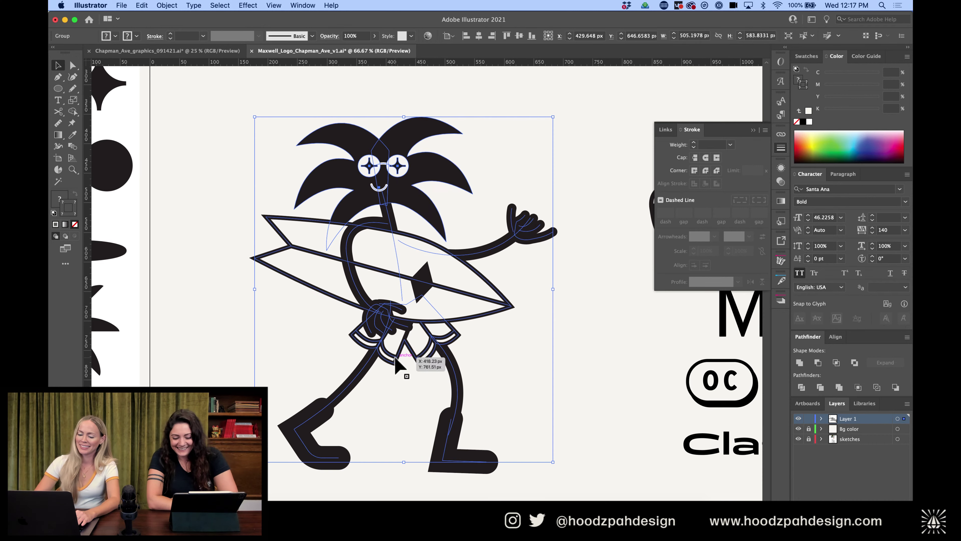
Isolate the palm tree character's group and move the shorts and both legs down slightly
double_click(396, 358)
drag(342, 398, 280, 469)
key(shift+Down)
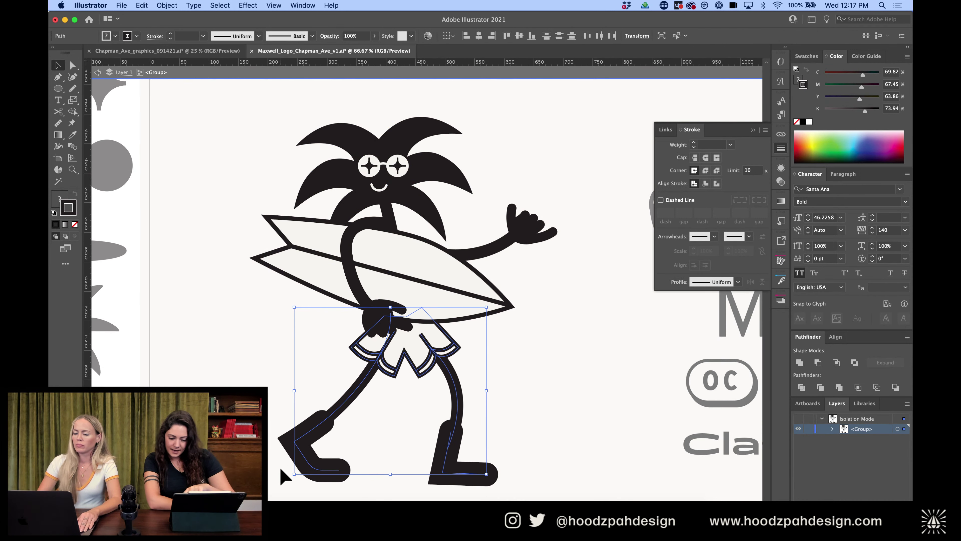
Extend the shorts' left fold line by moving its upper anchor to about X 434, Y 693 px beside the gripping hand
key(a)
click(419, 429)
drag(420, 334, 406, 320)
click(392, 342)
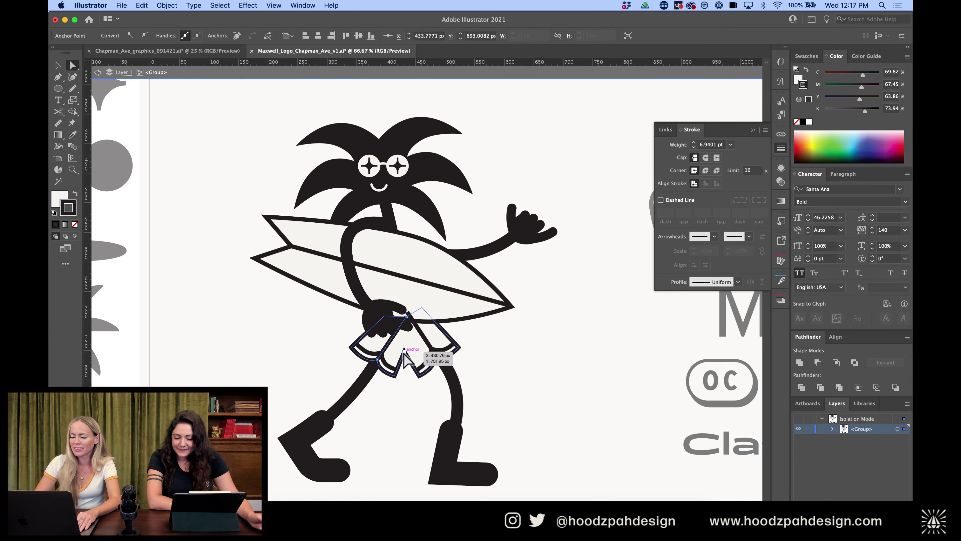
Draw a straight 6.9401 pt line from the shorts' centre notch up to the surfboard's lower edge and adjust its upper end
key(p)
click(405, 351)
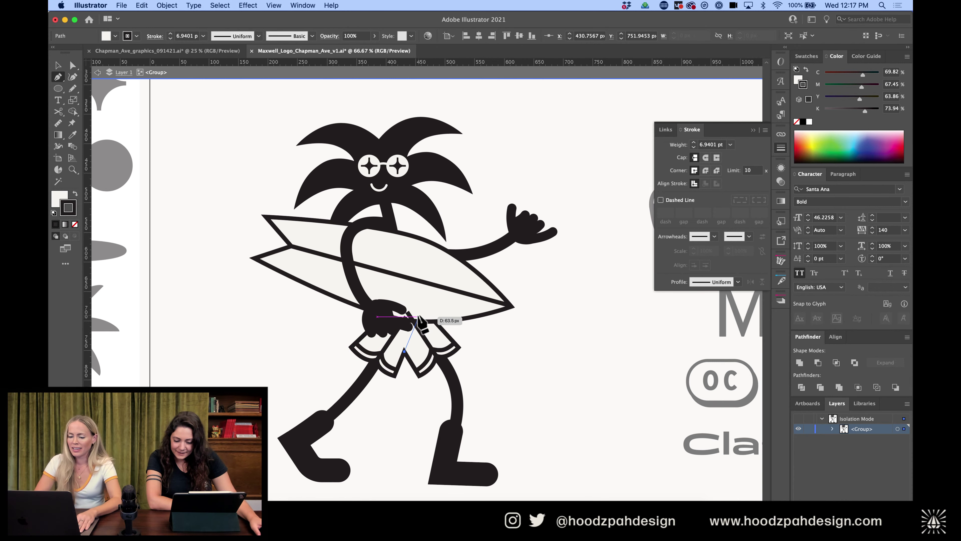
click(415, 313)
key(a)
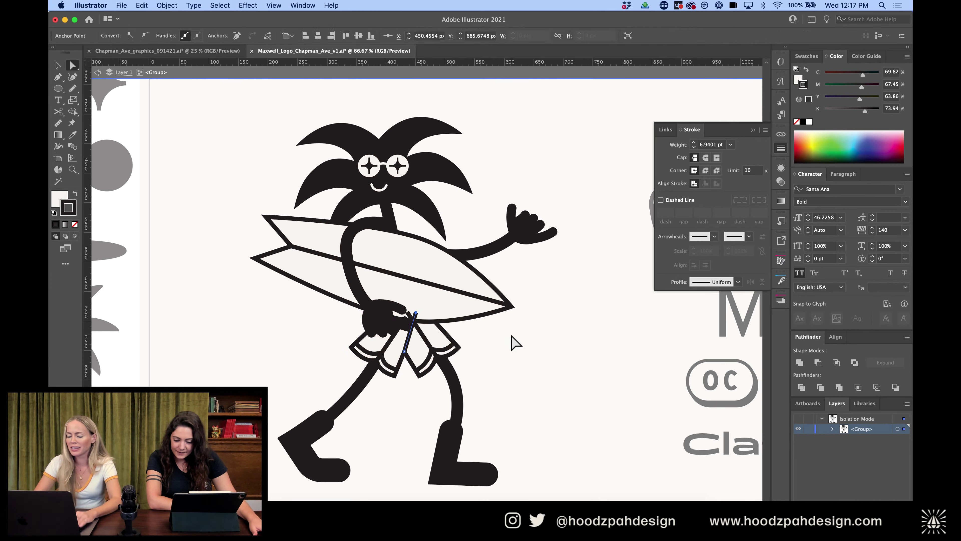
key(super+equal)
key(super+equal)
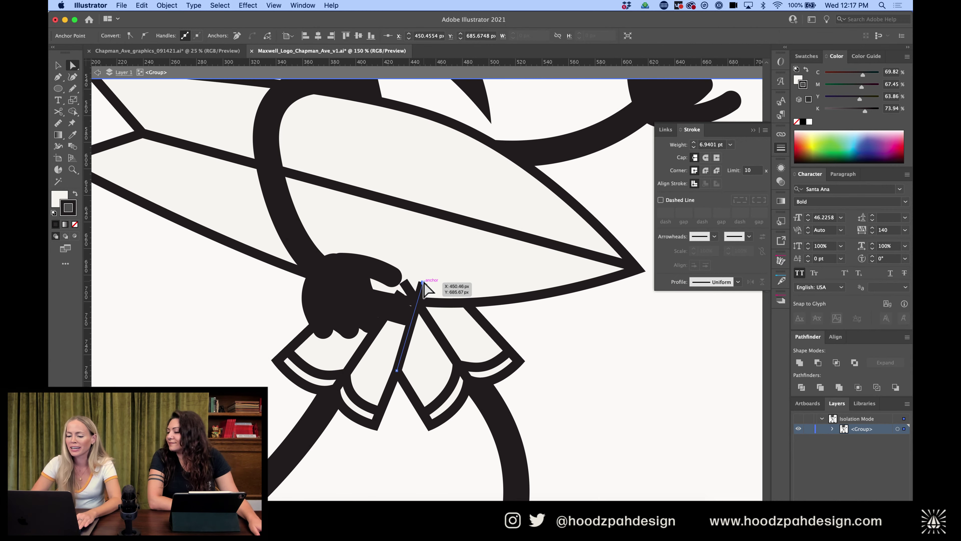
drag(422, 282, 421, 309)
click(560, 360)
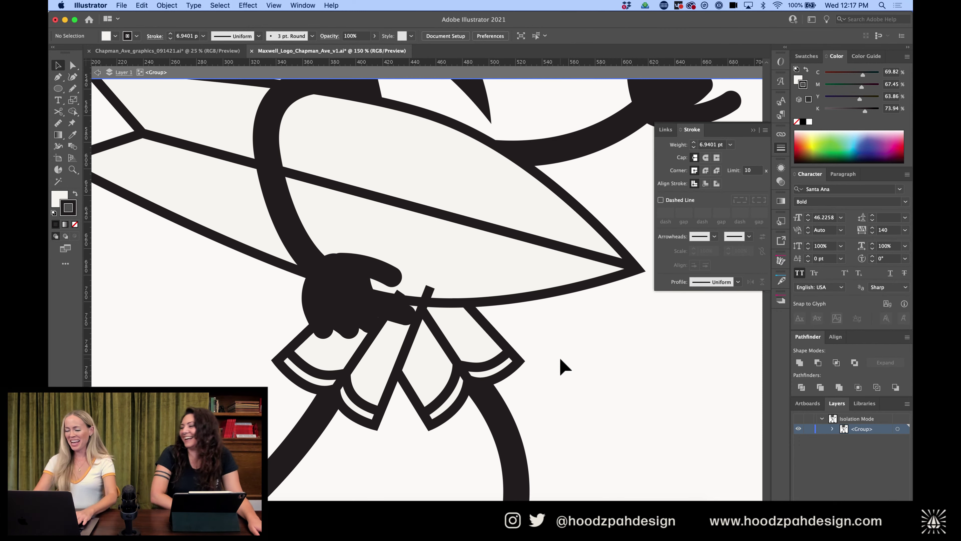
Bring the surfboard in front of the shorts, and the bent arm and its hand in front of the surfboard
key(super+minus)
key(super+minus)
drag(484, 323, 272, 466)
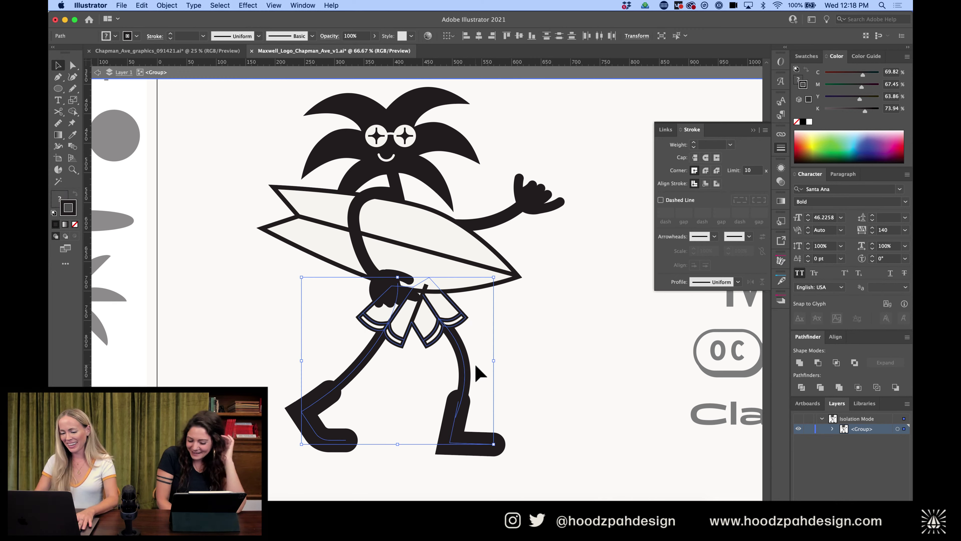
click(476, 299)
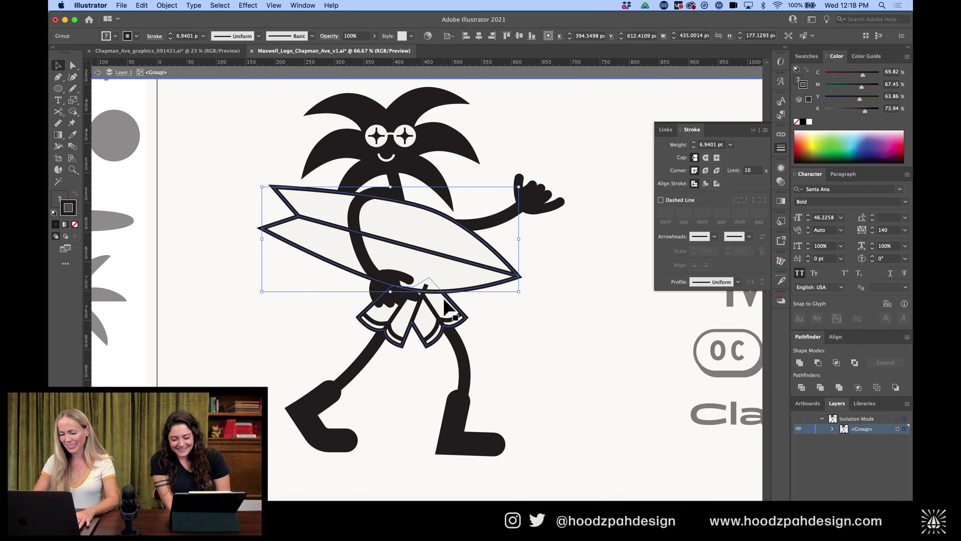
key(a)
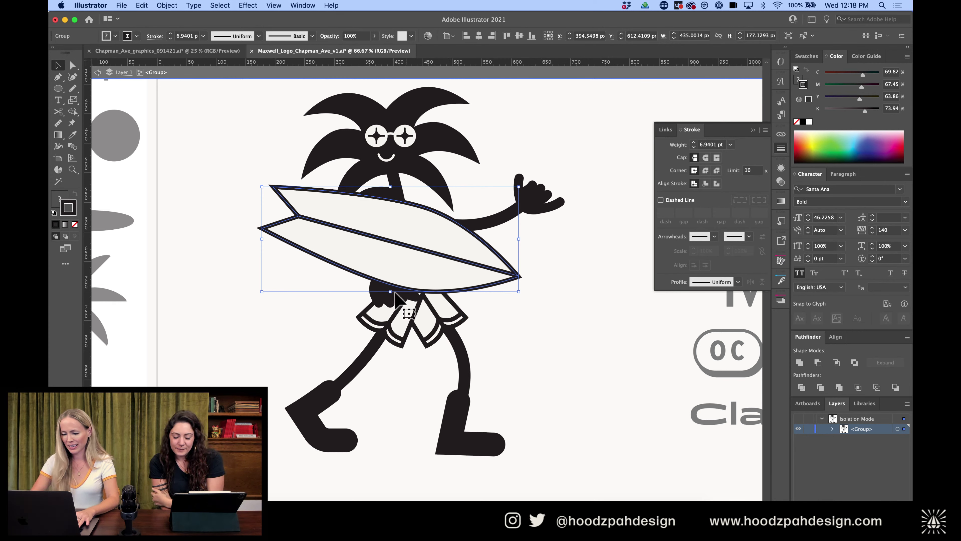
click(389, 295)
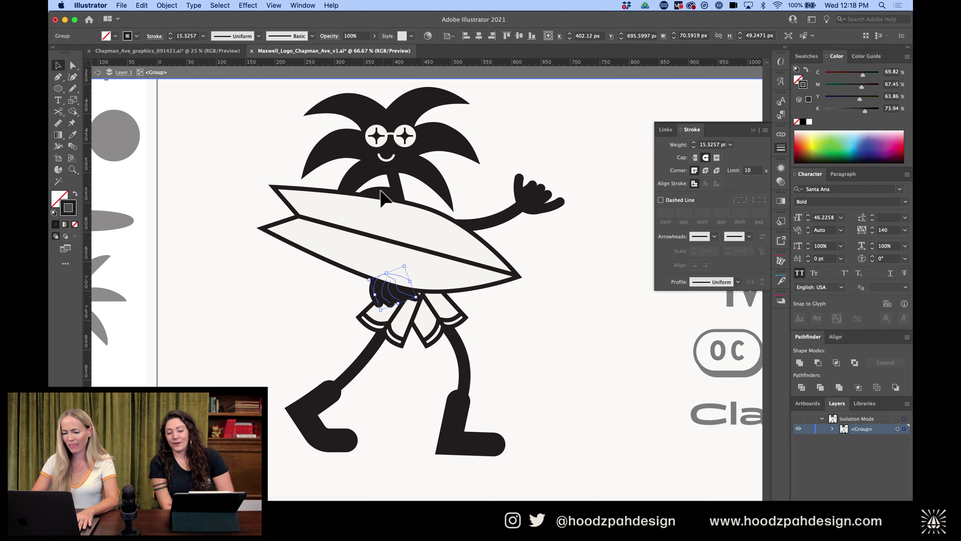
shift+click(386, 203)
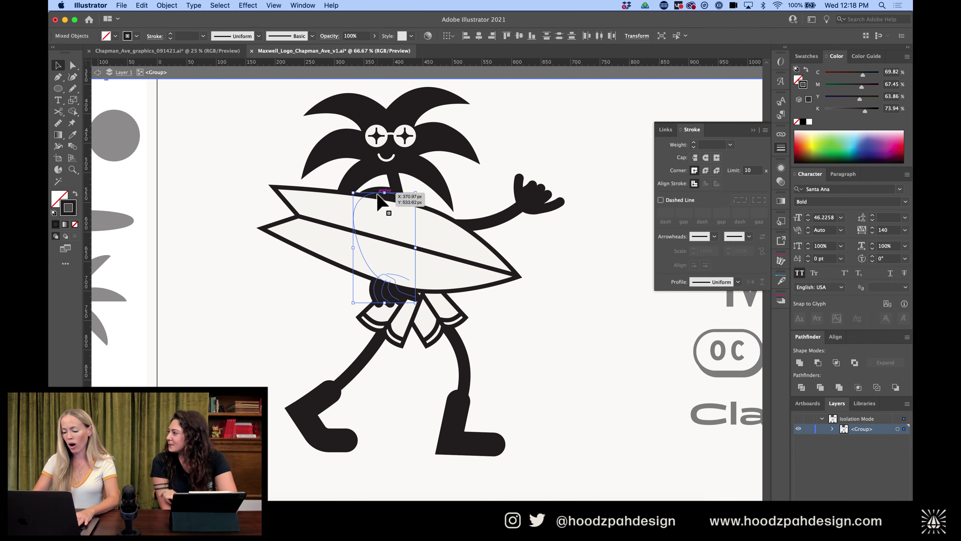
click(539, 333)
key(super+minus)
key(super+minus)
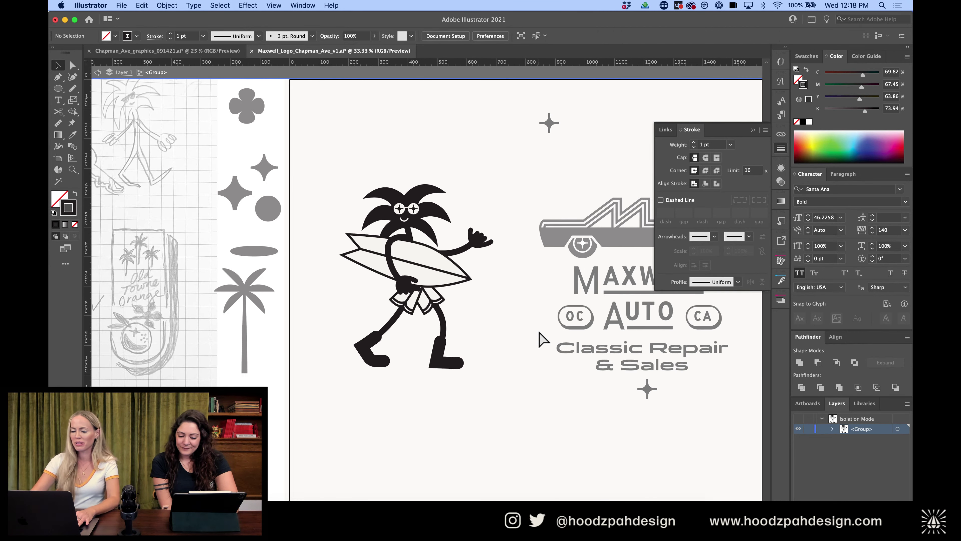
Nudge the hand gripping the surfboard up 1 px and leave the character group's isolation
key(super+plus)
key(super+plus)
click(382, 292)
click(394, 282)
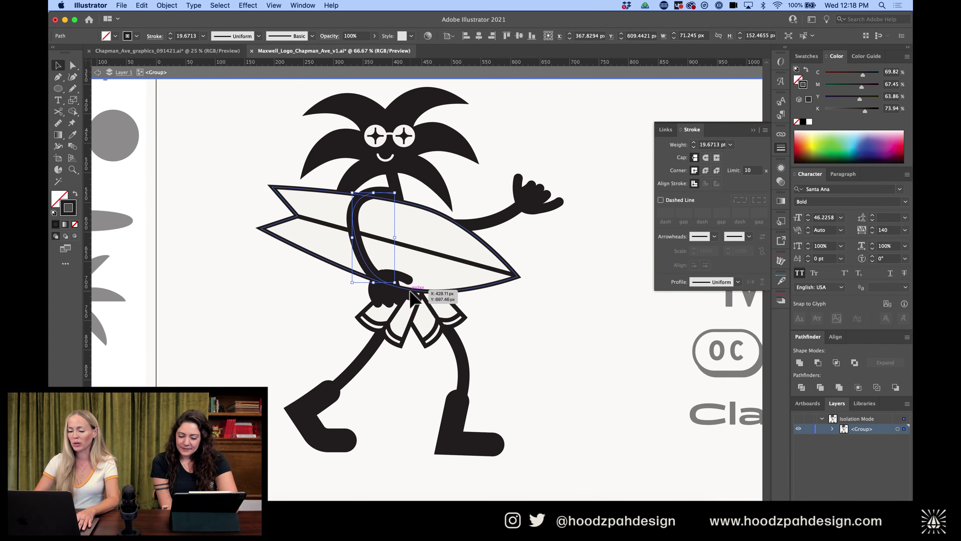
click(409, 287)
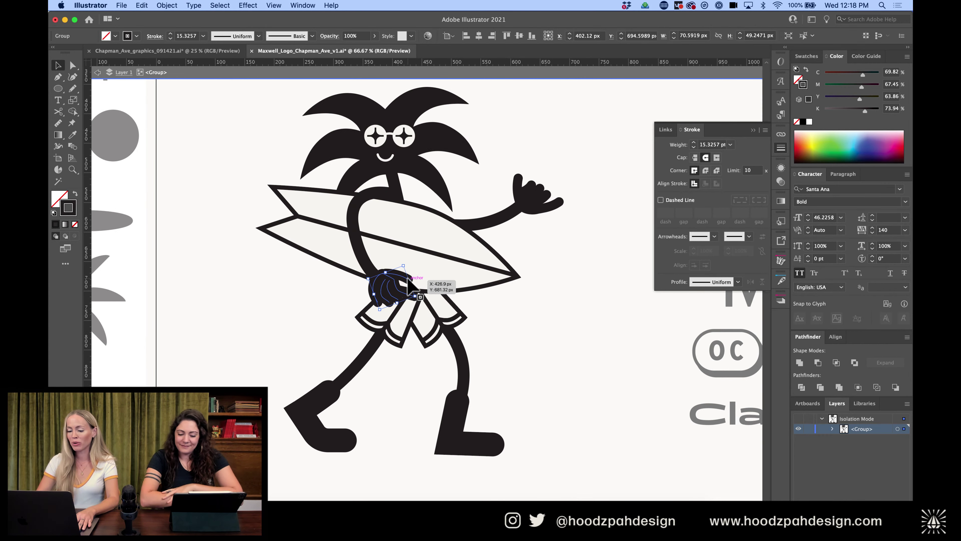
click(560, 338)
key(super+minus)
key(super+minus)
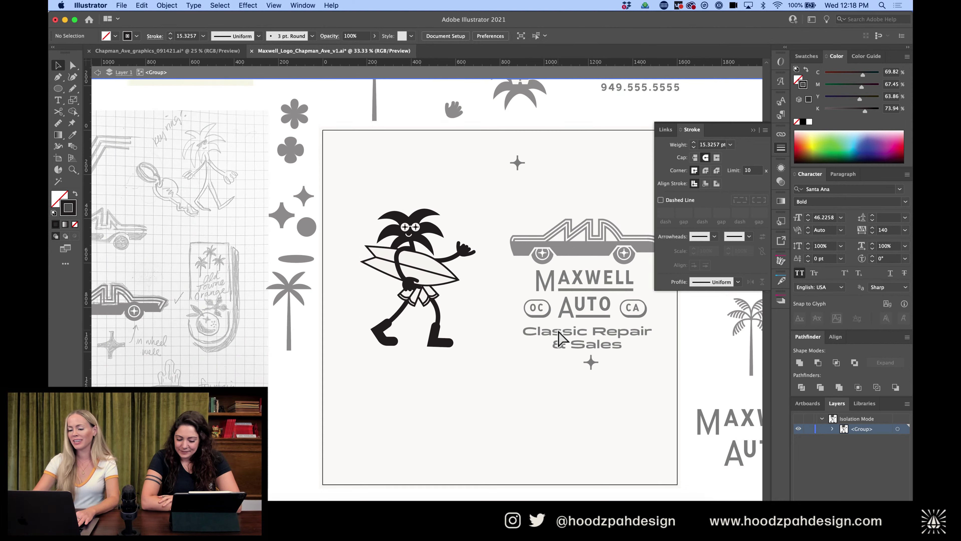
double_click(464, 364)
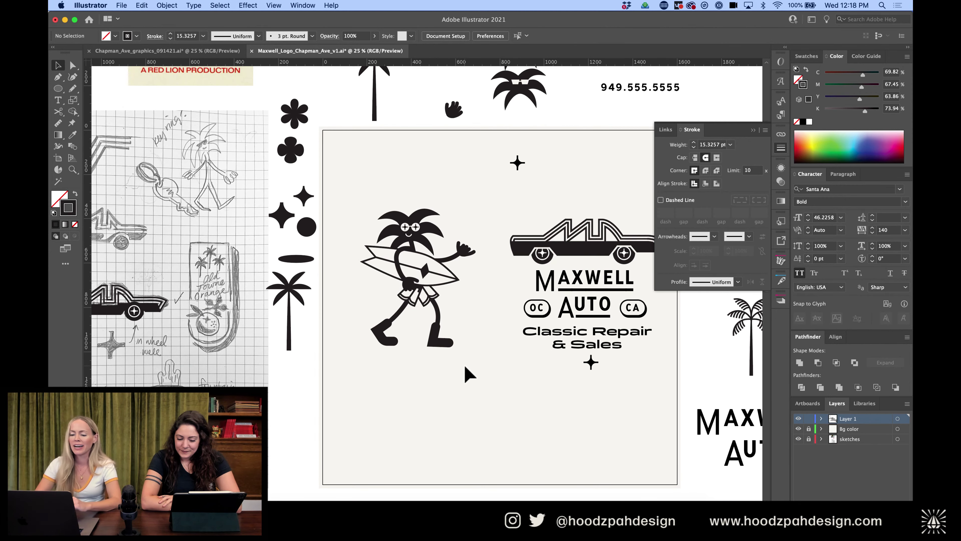
key(super+1)
key(a)
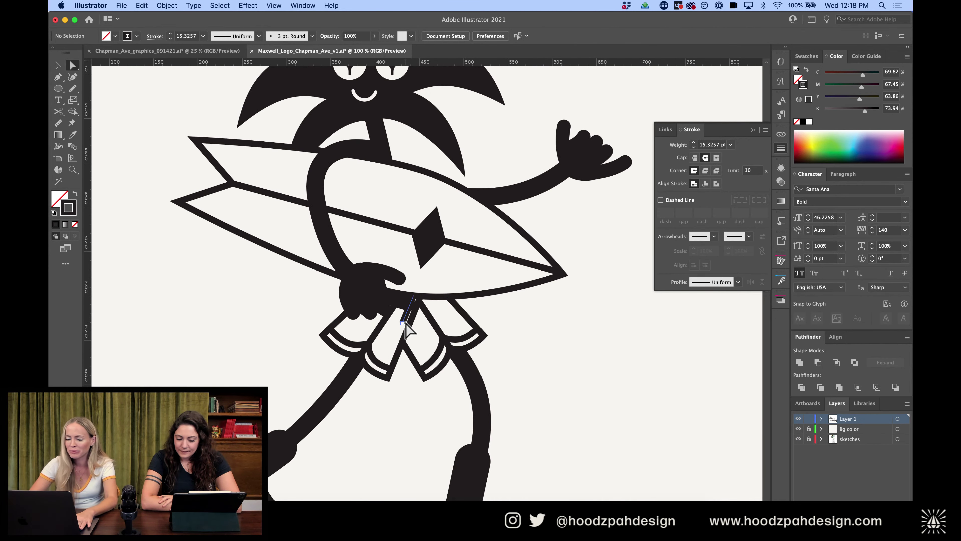
key(super+minus)
key(super+minus)
key(super+minus)
key(super+minus)
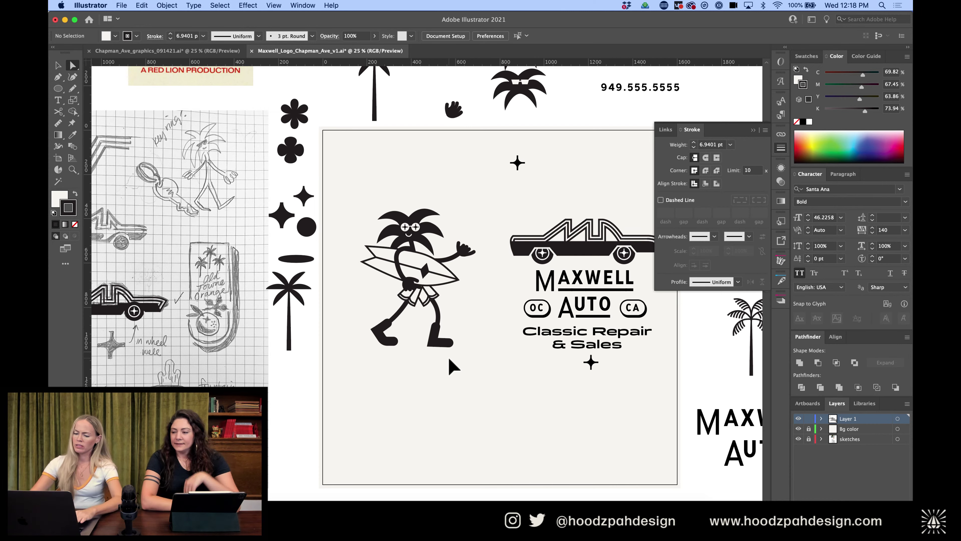
Try to lengthen only the character's back leg by moving its foot anchors down
key(super+equal)
drag(316, 356, 382, 426)
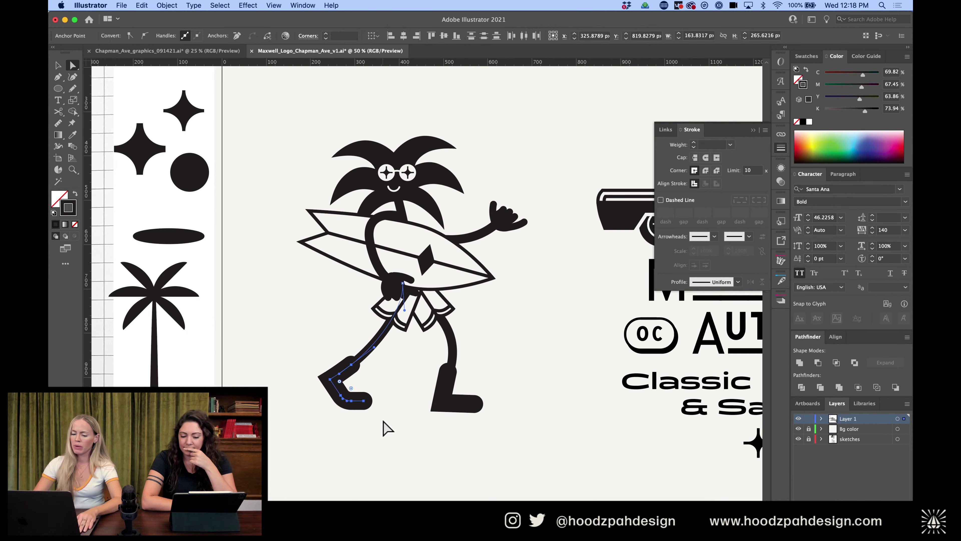
key(shift+Down)
key(shift+Down)
key(shift+Down)
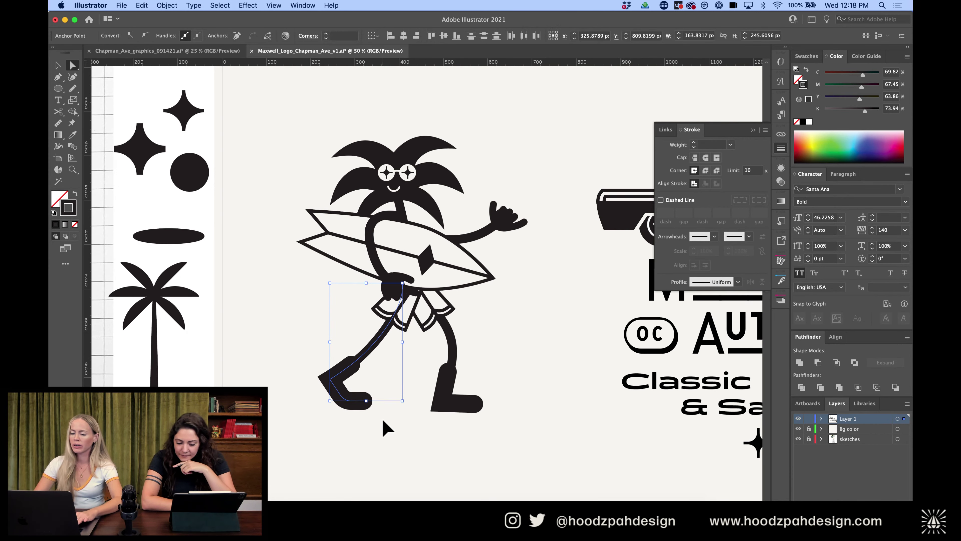
click(487, 364)
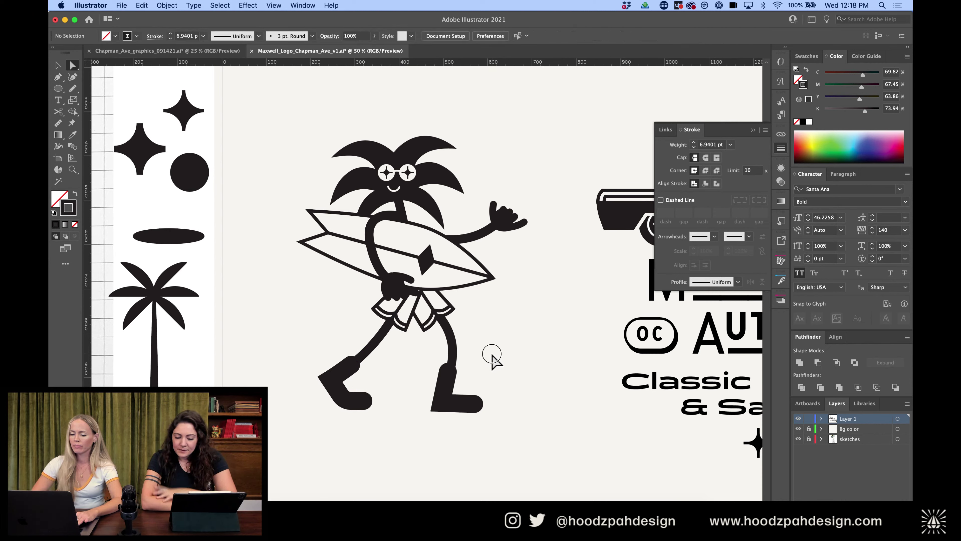
Lengthen both of the character's legs by moving the boot and lower leg anchors down 30 px
drag(491, 355, 274, 460)
key(shift+Down)
key(shift+Down)
key(shift+Down)
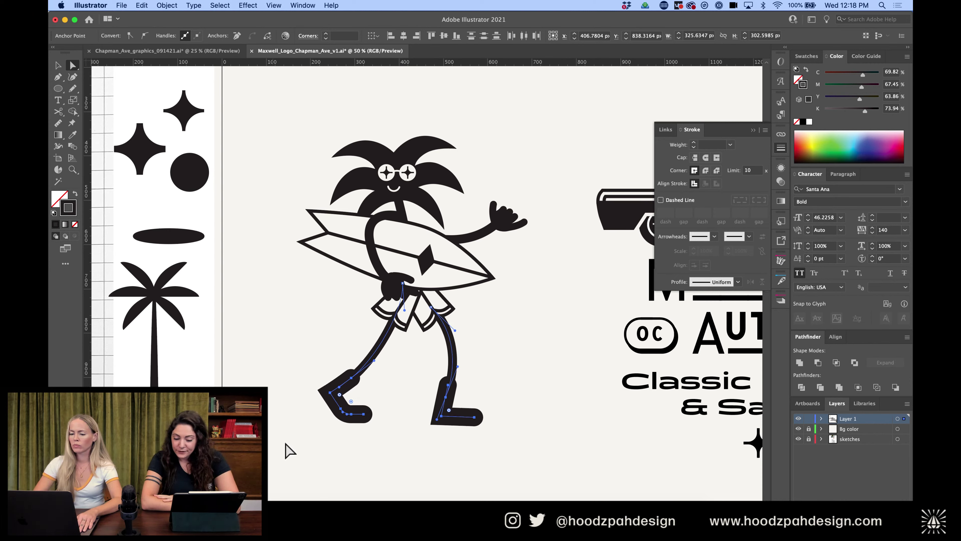
click(528, 344)
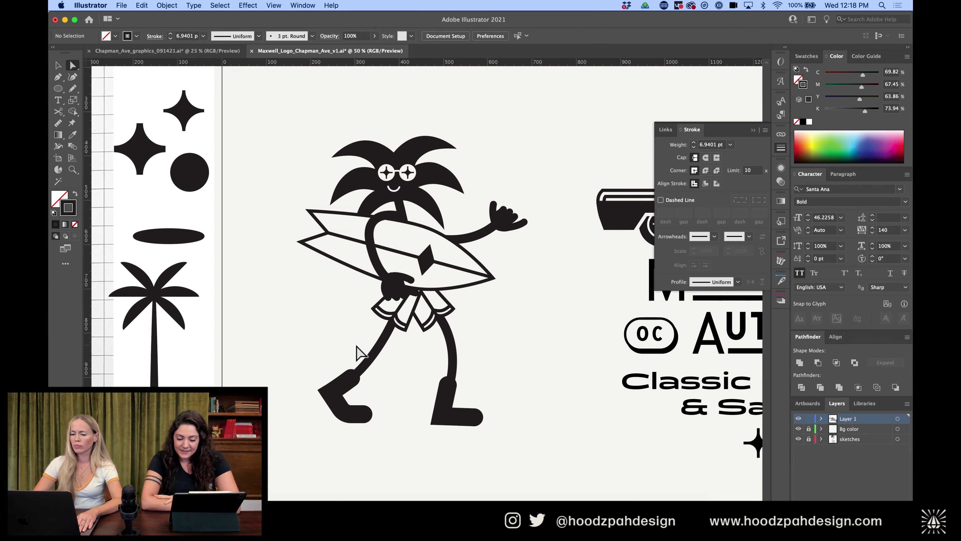
key(super+minus)
key(super+minus)
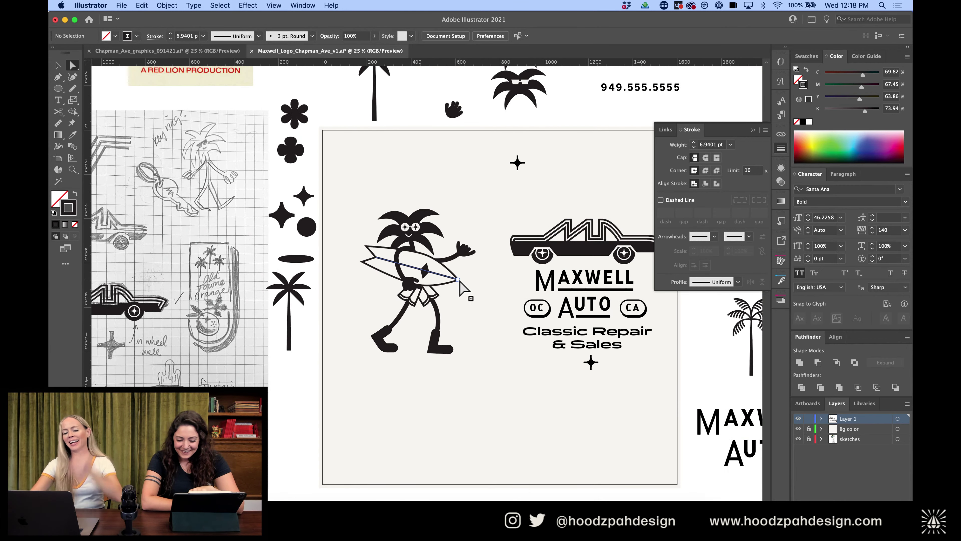
Try extending the gripping hand's lower finger across the top of the shorts' centre line
key(super+equal)
key(super+equal)
key(super+equal)
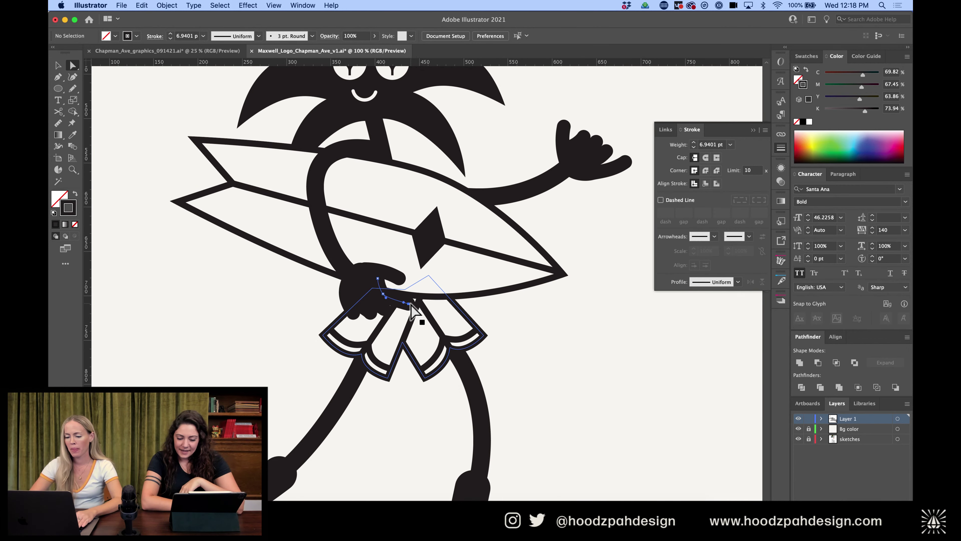
click(418, 302)
click(583, 329)
key(super+minus)
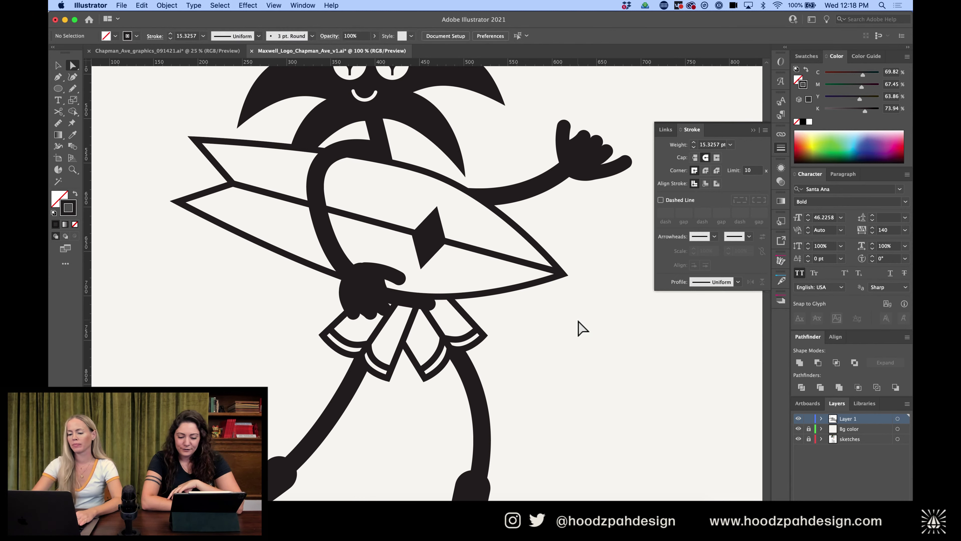
key(super+minus)
Fine-tune the end point of the gripping hand's lower finger along the surfboard's bottom edge, above the shorts
key(super+equal)
key(super+equal)
key(super+equal)
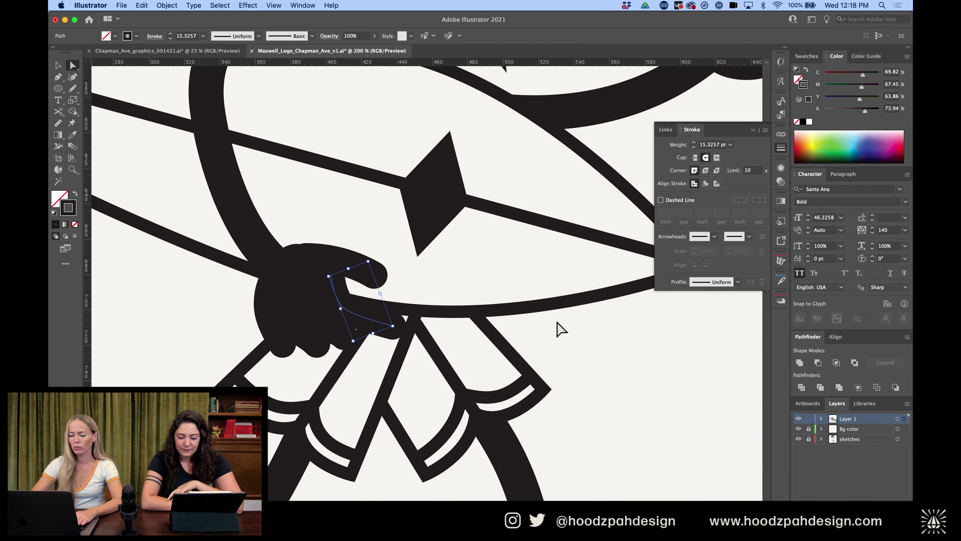
drag(395, 325, 369, 324)
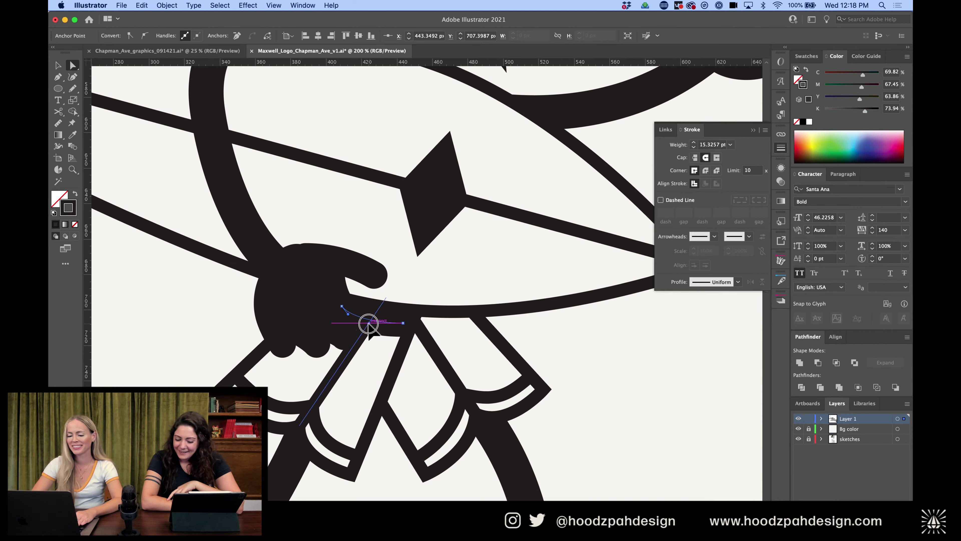
click(586, 333)
key(super+minus)
key(super+minus)
key(super+minus)
key(super+minus)
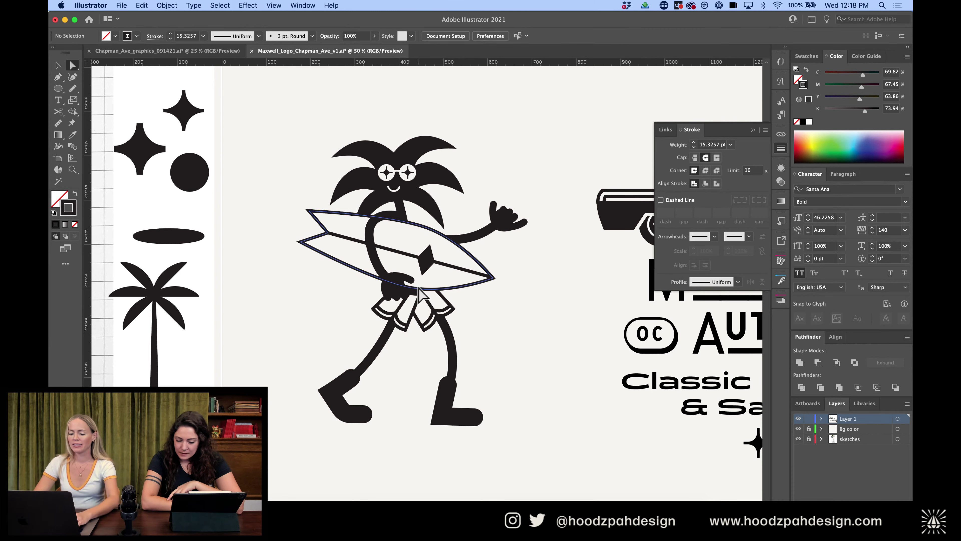
Isolate the character group and rotate the bent arm and its gripping hand together slightly clockwise
key(v)
double_click(403, 296)
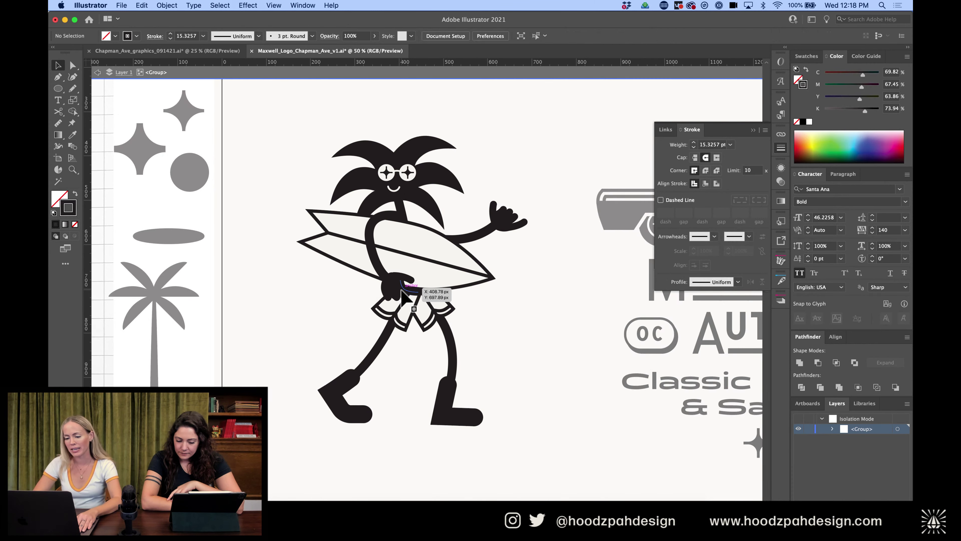
click(394, 282)
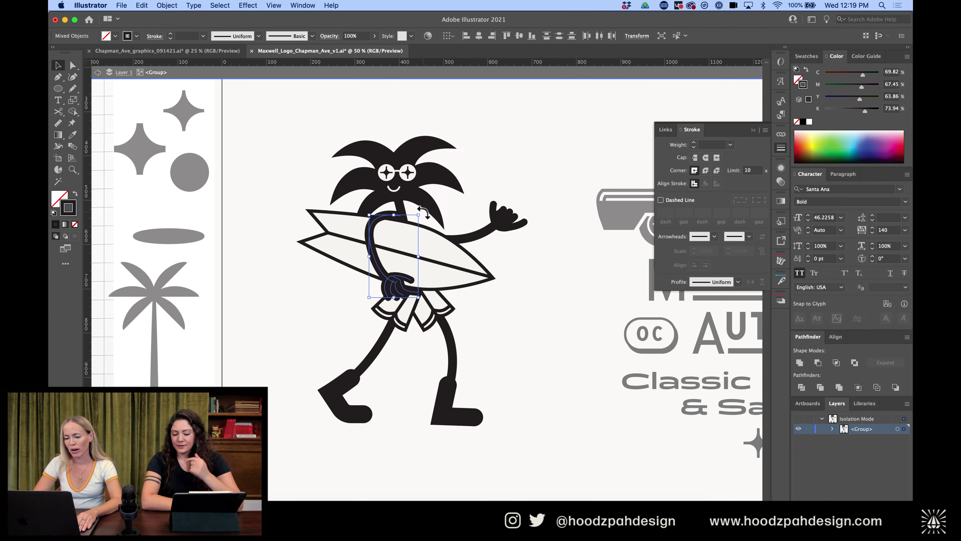
mouse_move(423, 212)
mouse_down()
mouse_move(447, 214)
mouse_move(431, 221)
mouse_up()
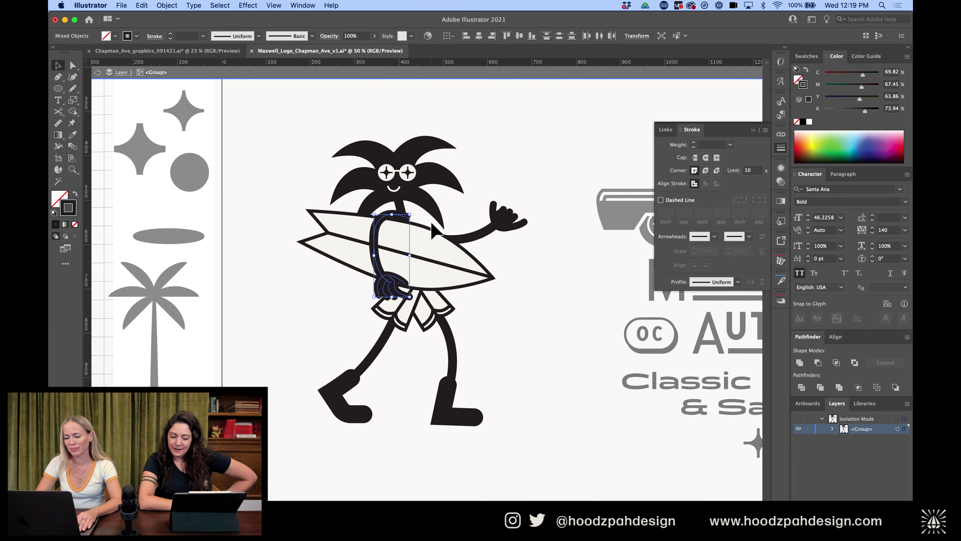
Nudge the rotated arm and hand 10 px to the left across the surfboard
key(Left)
key(Left)
key(Left)
key(Left)
key(Left)
key(Left)
key(Left)
key(Left)
key(Left)
key(Left)
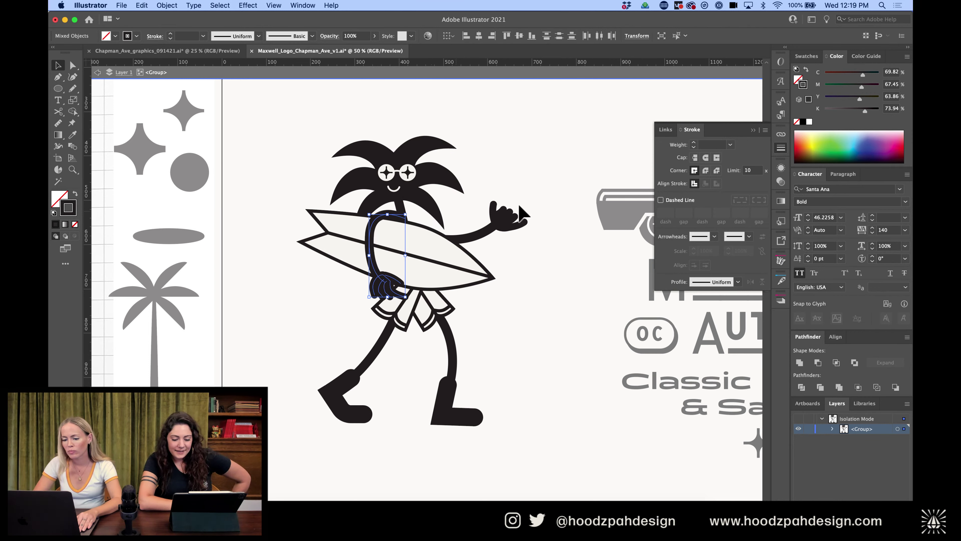
Fine-tune the rotation of the bent arm and gripping hand together over the surfboard, and leave the character group's isolation
key(super+equal)
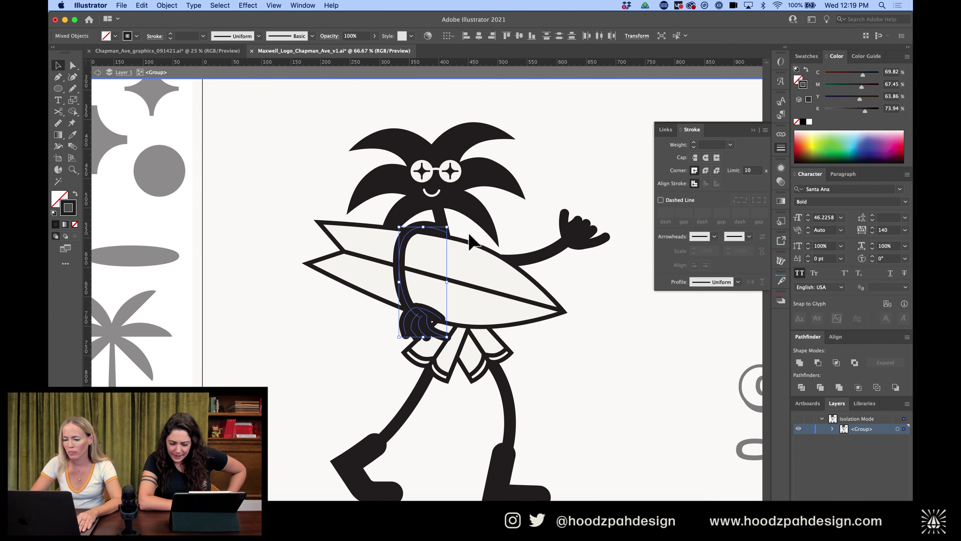
mouse_move(450, 224)
mouse_down()
mouse_move(457, 217)
mouse_move(449, 228)
mouse_up()
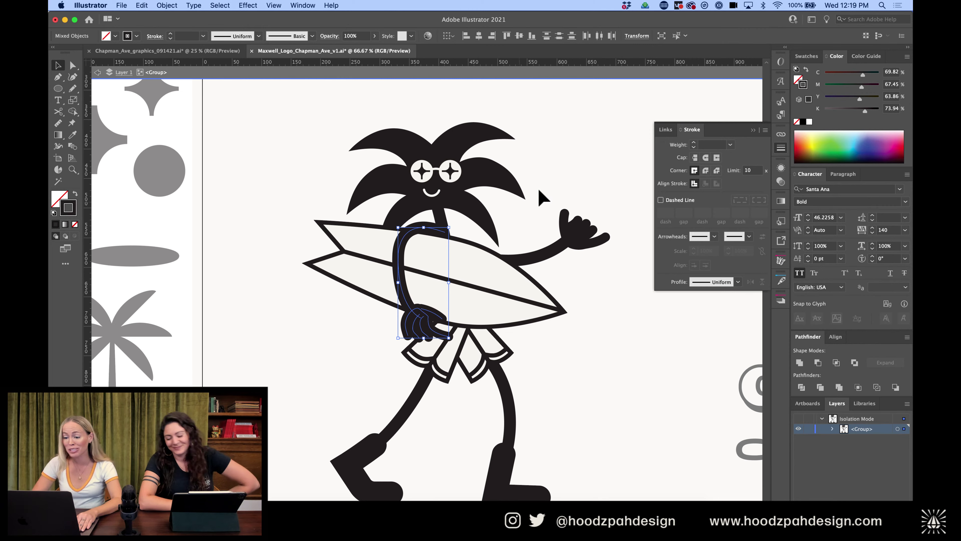
double_click(541, 197)
key(super+0)
key(super+1)
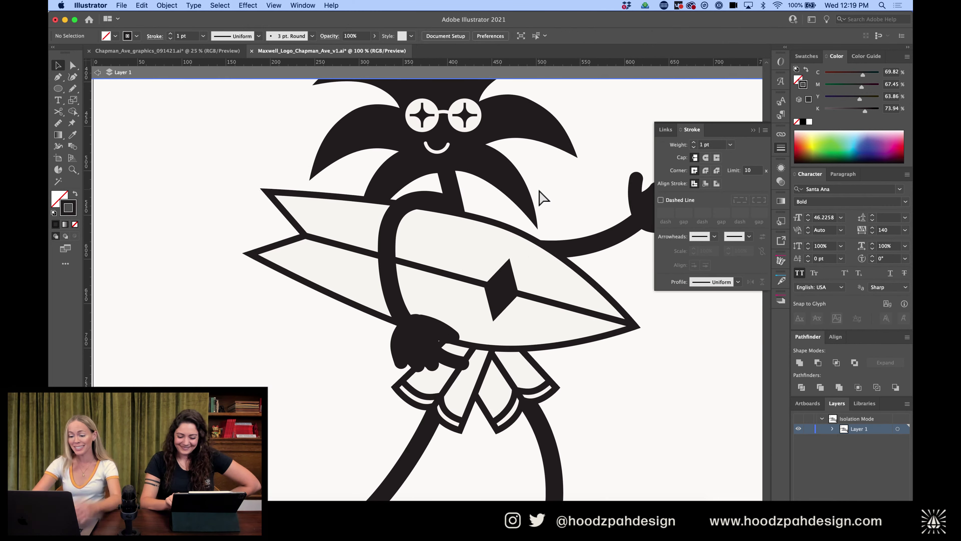
Isolate the character group and nudge only the gripping hand upward along the surfboard's lower edge
double_click(416, 339)
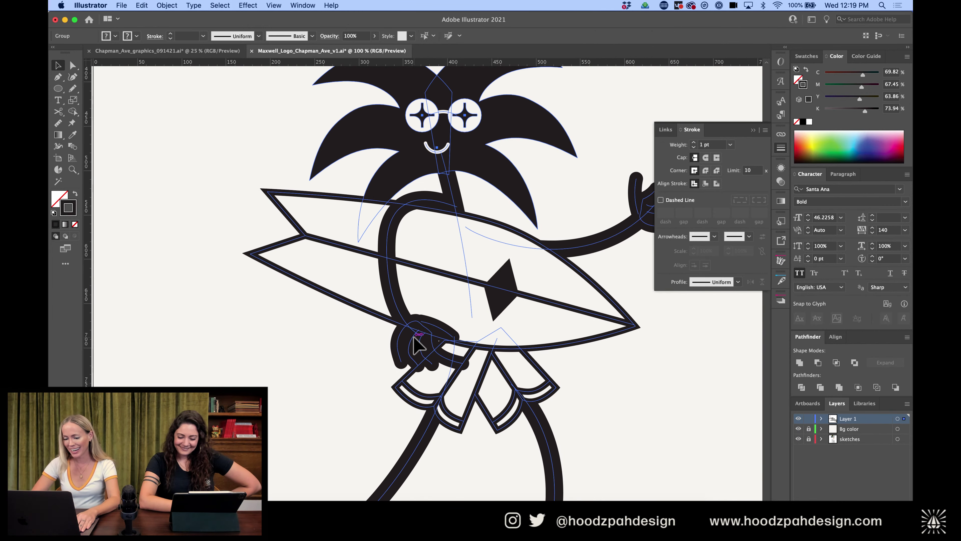
click(415, 339)
key(Up)
key(Up)
key(Up)
key(Up)
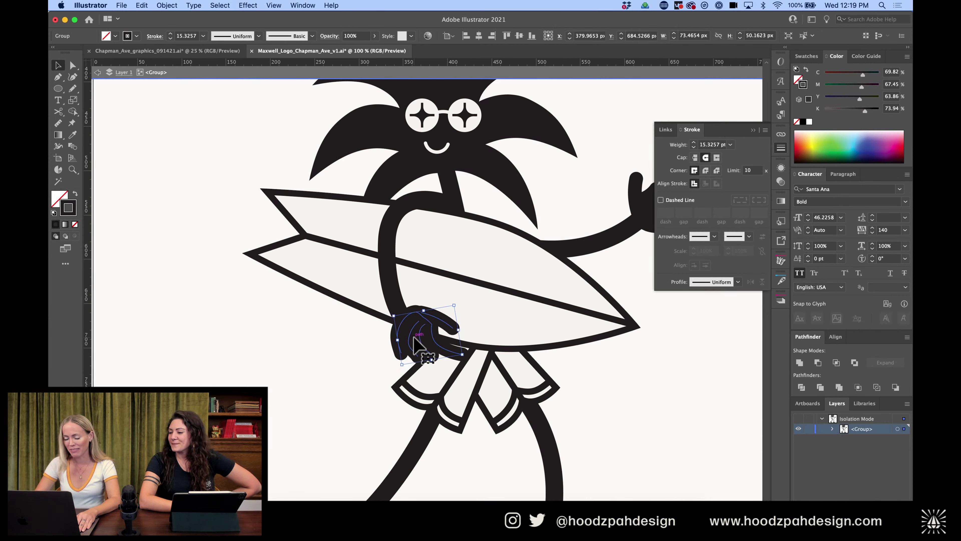
Move the bent arm's lower end point up into the gripping hand so the wrist joins it
key(a)
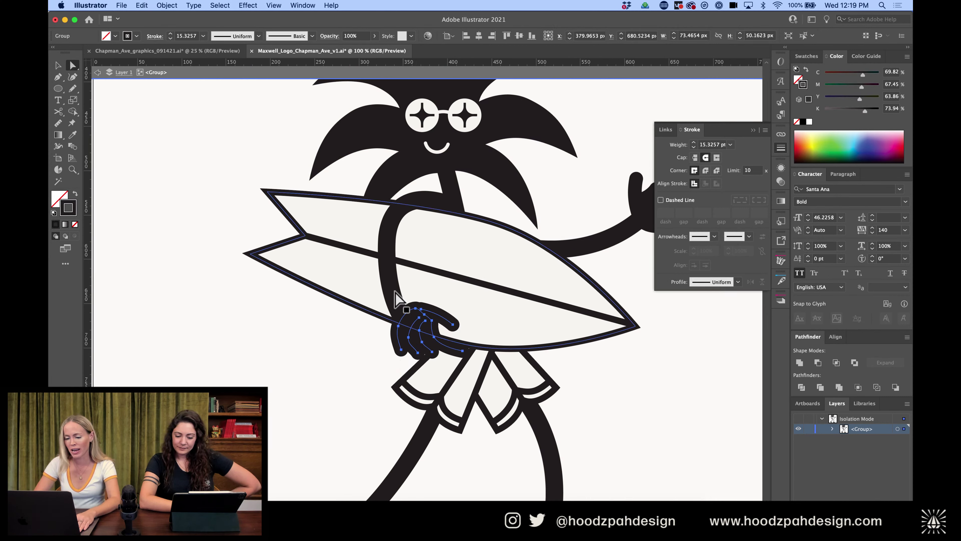
click(418, 335)
drag(421, 335, 425, 321)
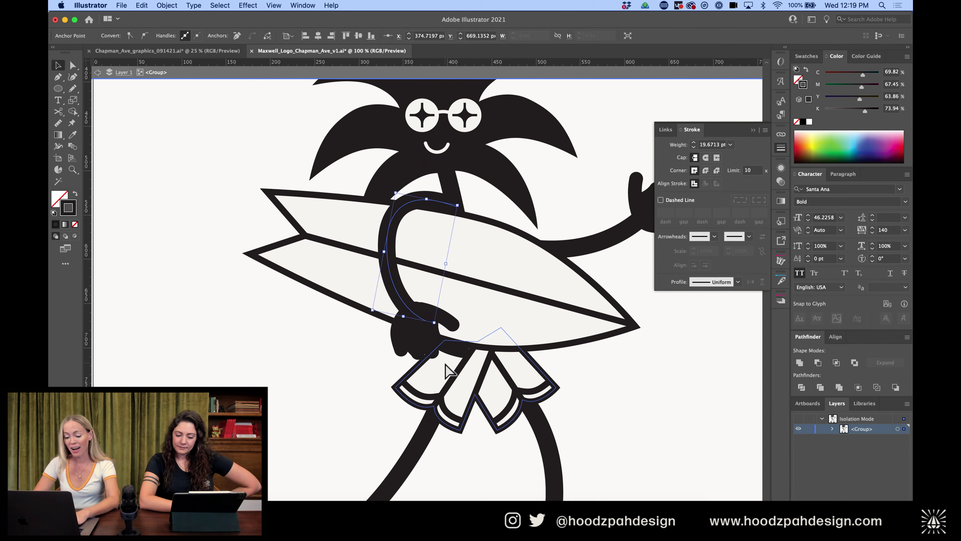
key(v)
click(285, 378)
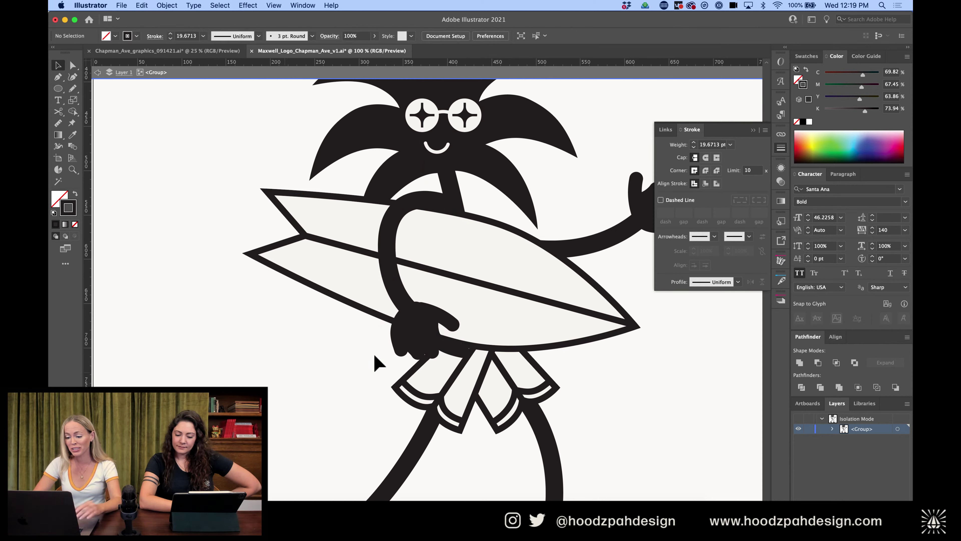
click(454, 347)
key(v)
click(337, 380)
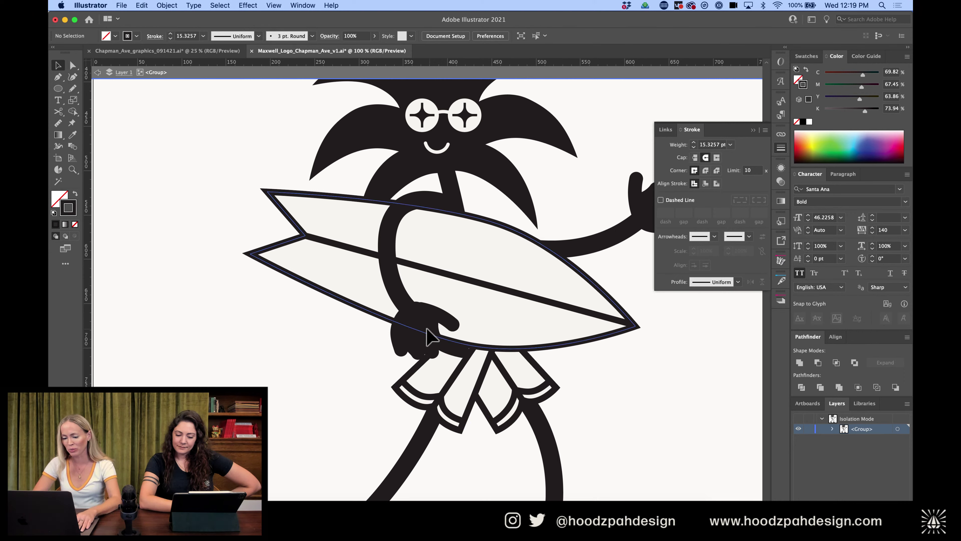
Shift the bent arm and gripping hand together 10 px to the left
click(428, 336)
click(423, 325)
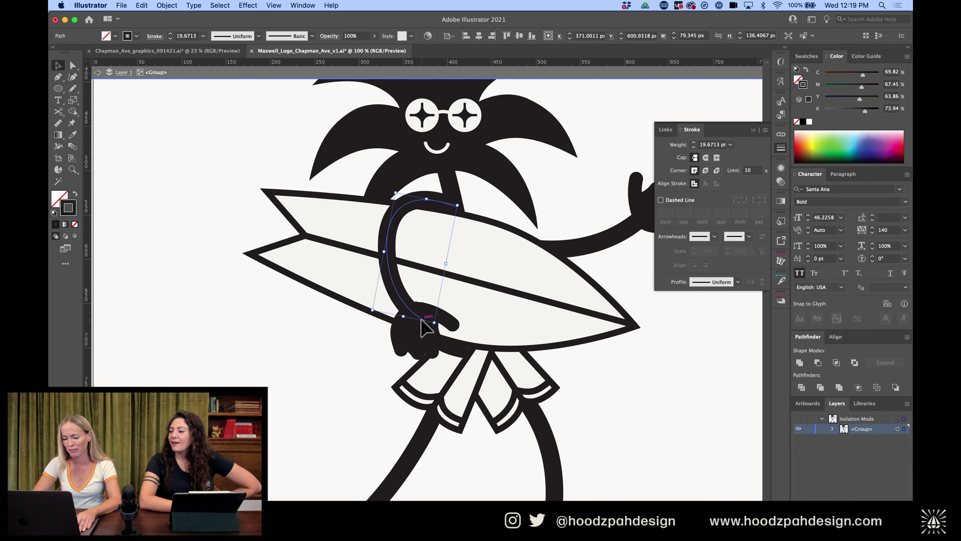
shift+click(446, 317)
key(shift+Left)
Extend the bent arm's shoulder end point to the right onto the trunk, and leave the group's isolation
key(a)
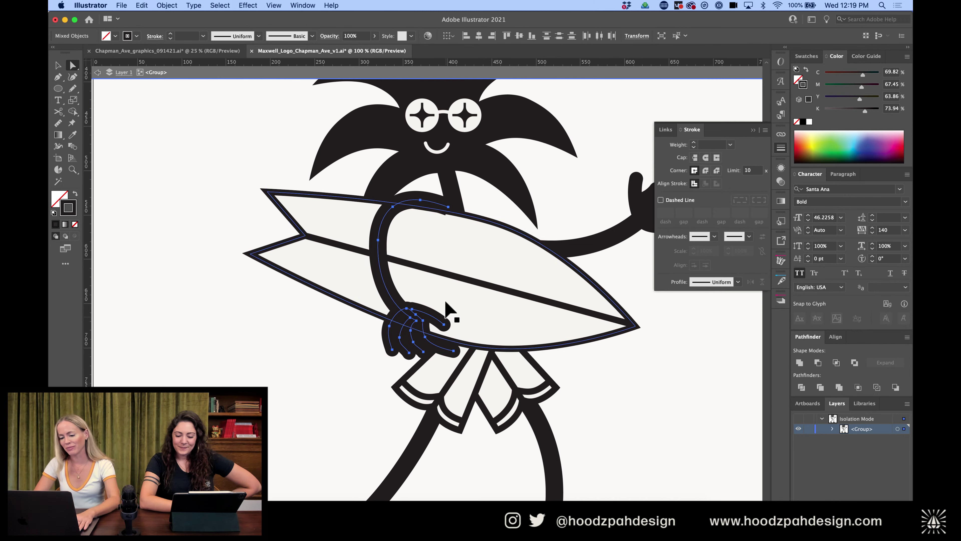
click(449, 208)
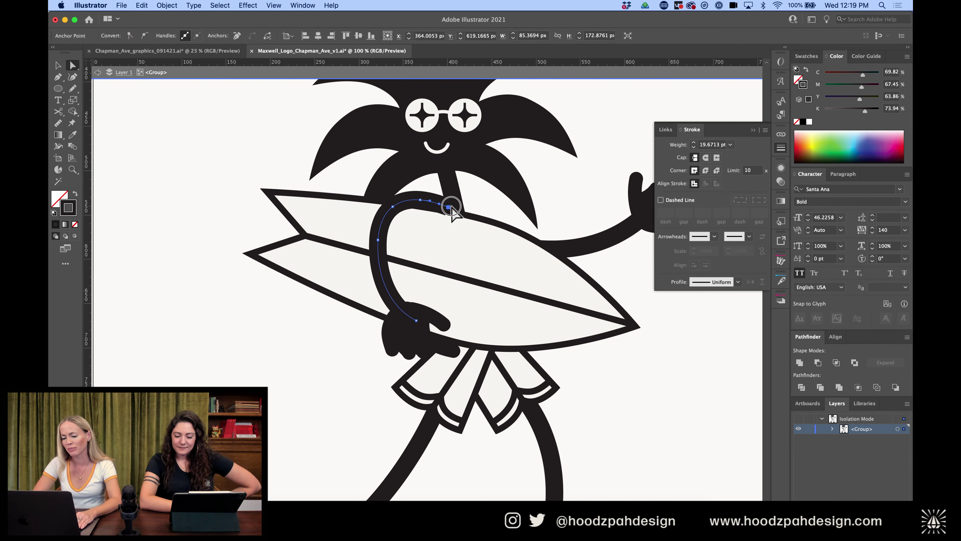
key(super+minus)
key(super+minus)
key(super+minus)
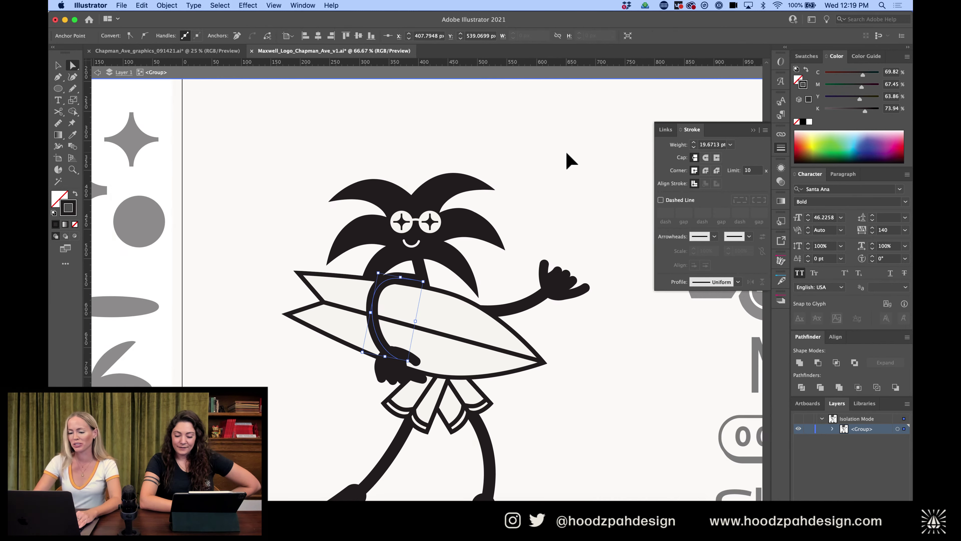
double_click(521, 187)
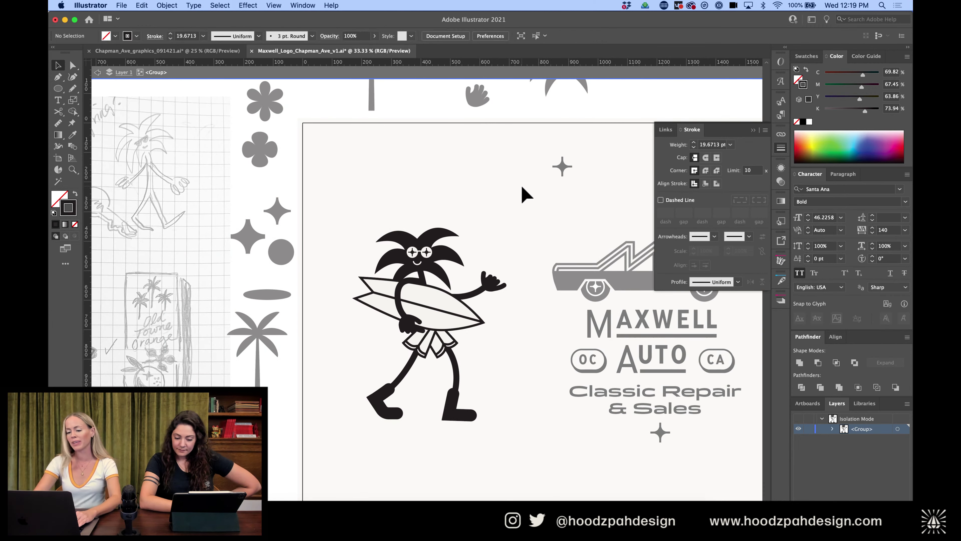
Isolate the character's smile, match its stroke to the surfboard's centre line and recolour the stroke off-white
key(super+minus)
key(super+equal)
key(super+equal)
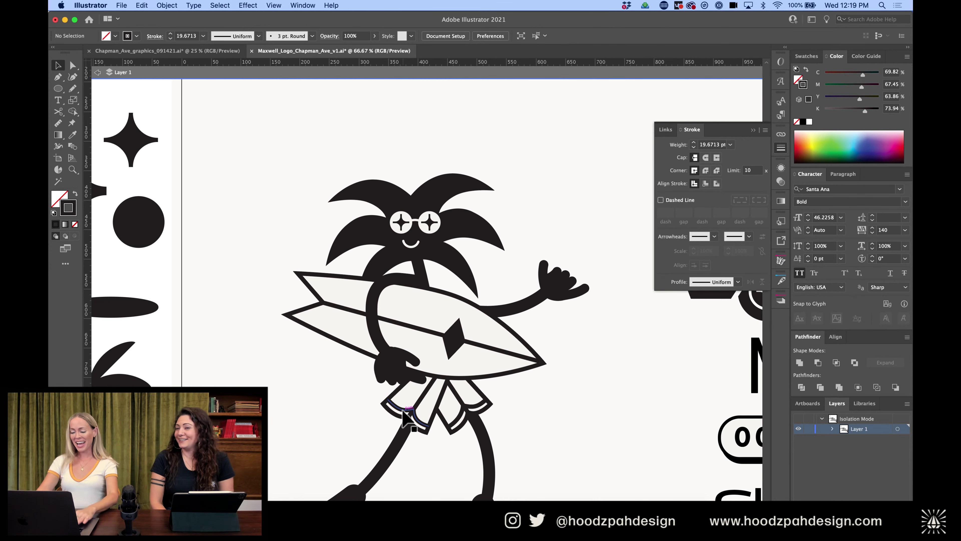
click(439, 375)
key(super+equal)
key(super+equal)
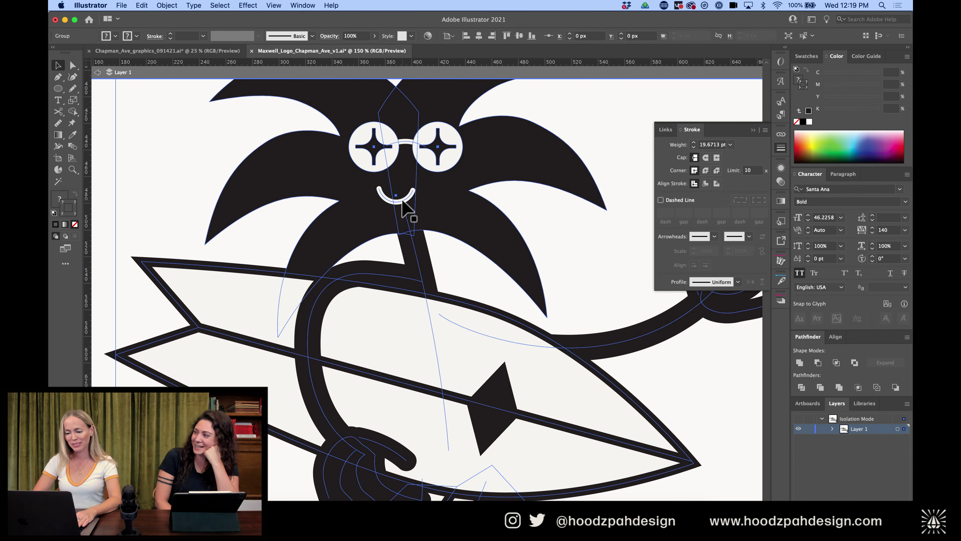
double_click(402, 201)
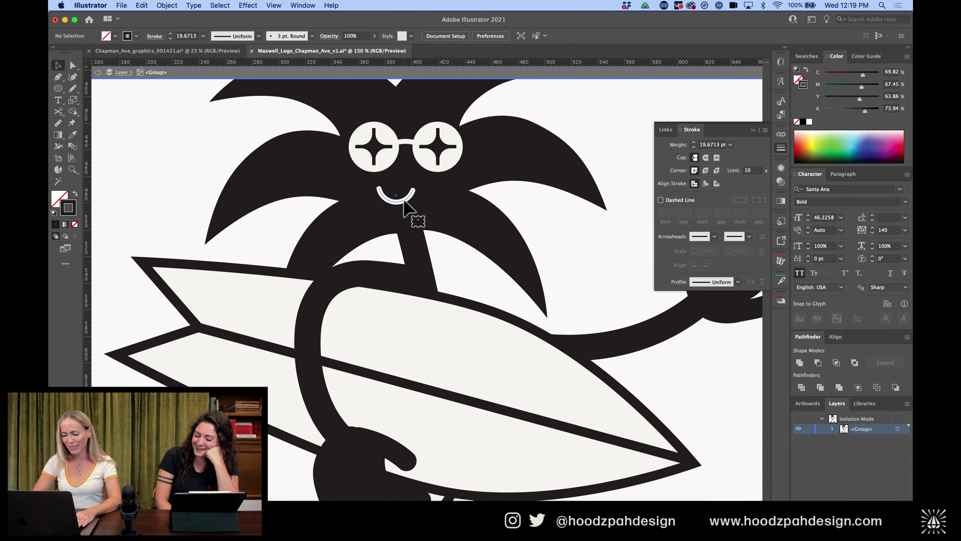
key(i)
click(403, 384)
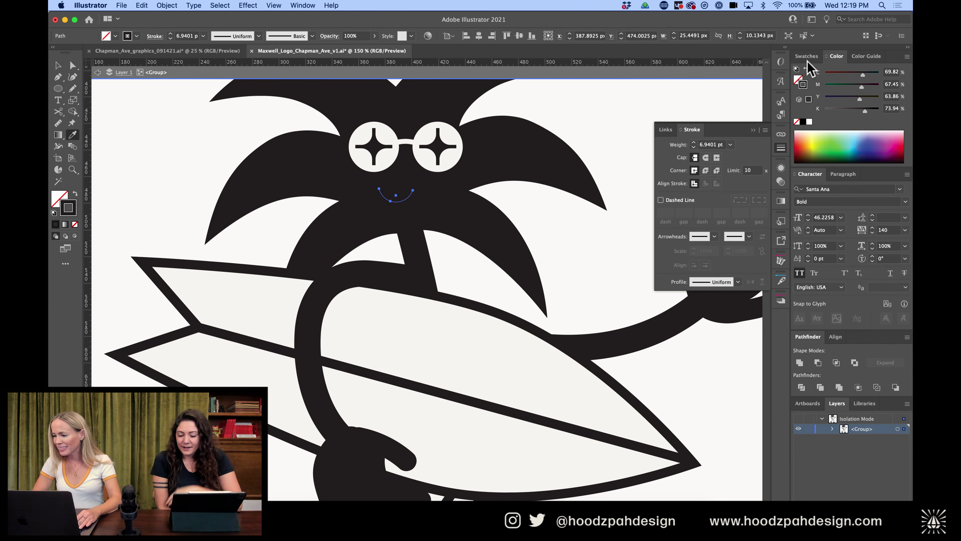
click(806, 57)
click(825, 131)
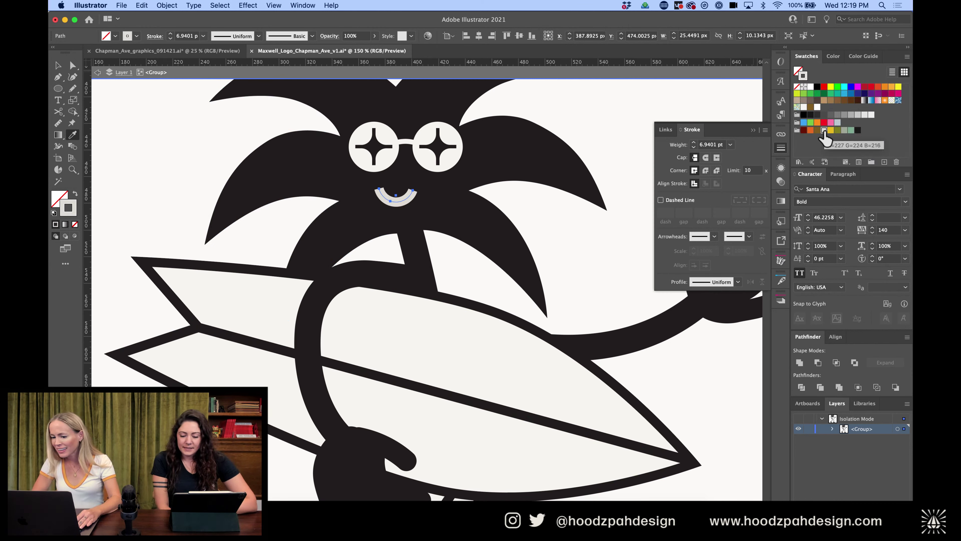
click(803, 108)
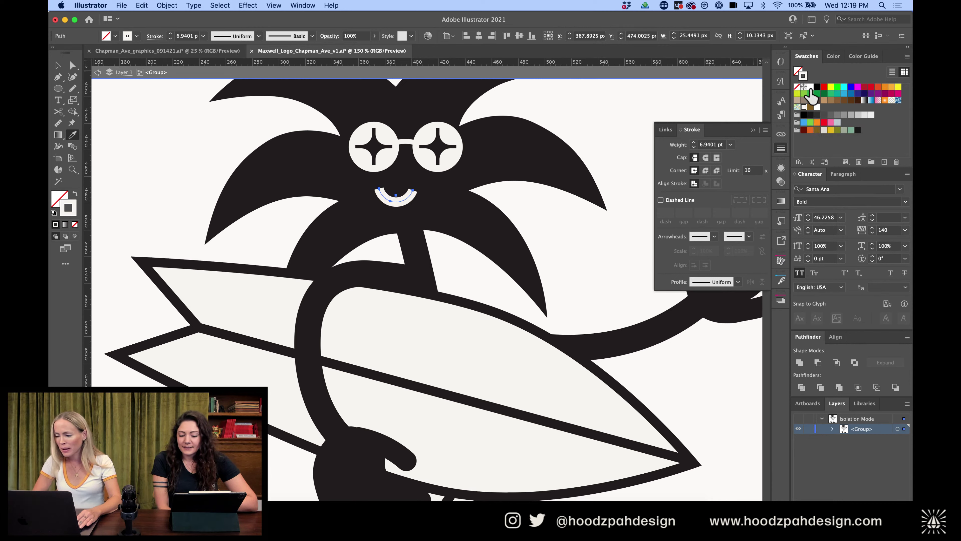
Give the smile's stroke round caps and a 6 pt weight, and leave the group's isolation
click(667, 130)
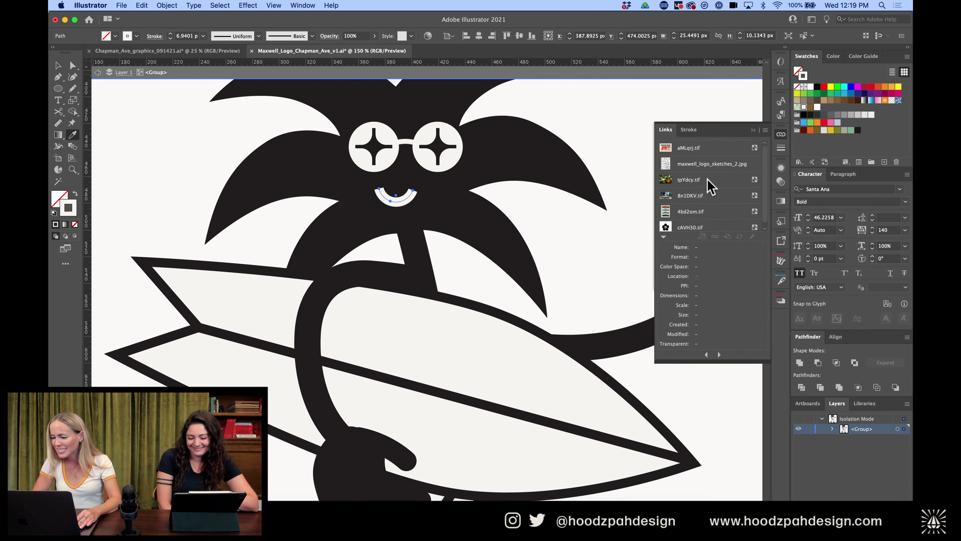
click(781, 147)
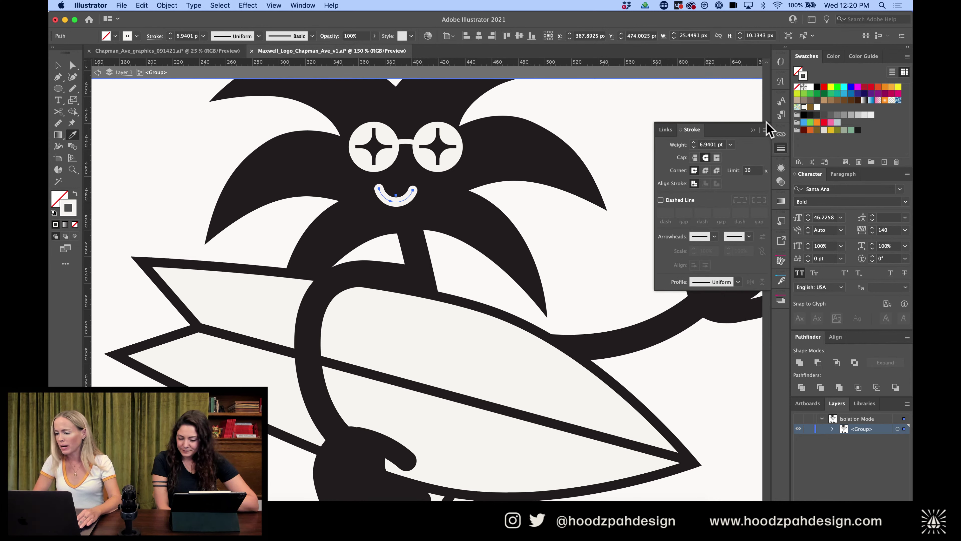
click(703, 145)
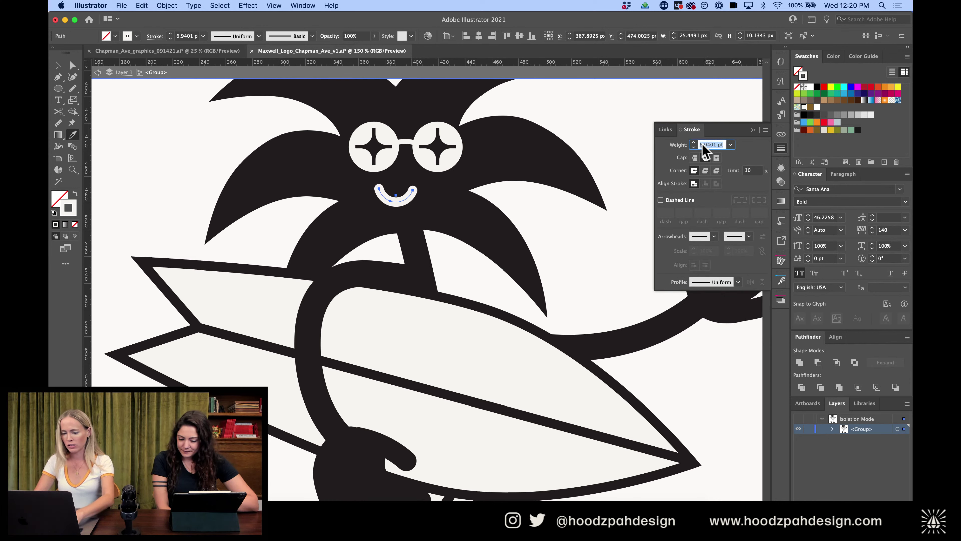
text(6)
key(Return)
key(v)
double_click(626, 120)
key(super+minus)
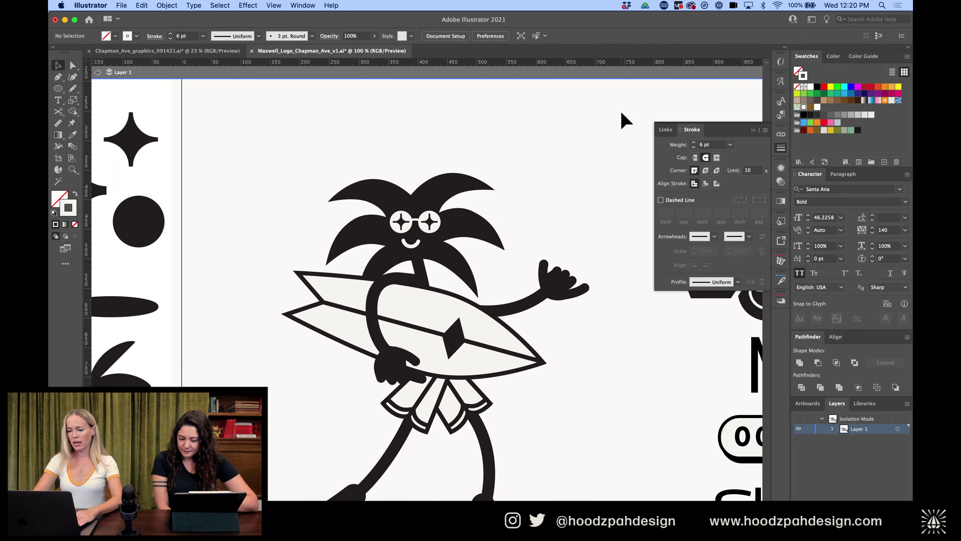
Replace the black diamond on the surfboard with a four-pointed star over the centre line
key(super+minus)
scroll(500, 218, right, 8)
scroll(499, 219, down, 2)
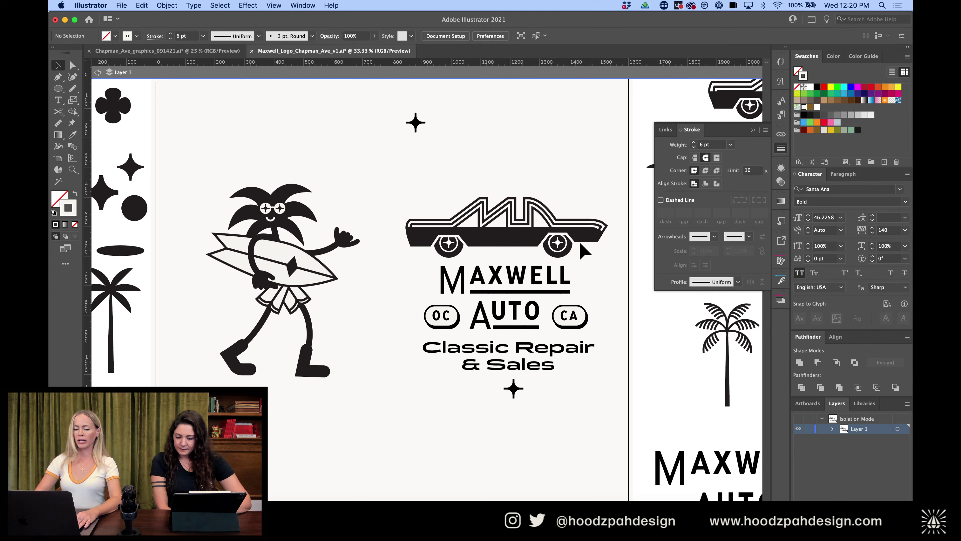
drag(369, 155, 278, 365)
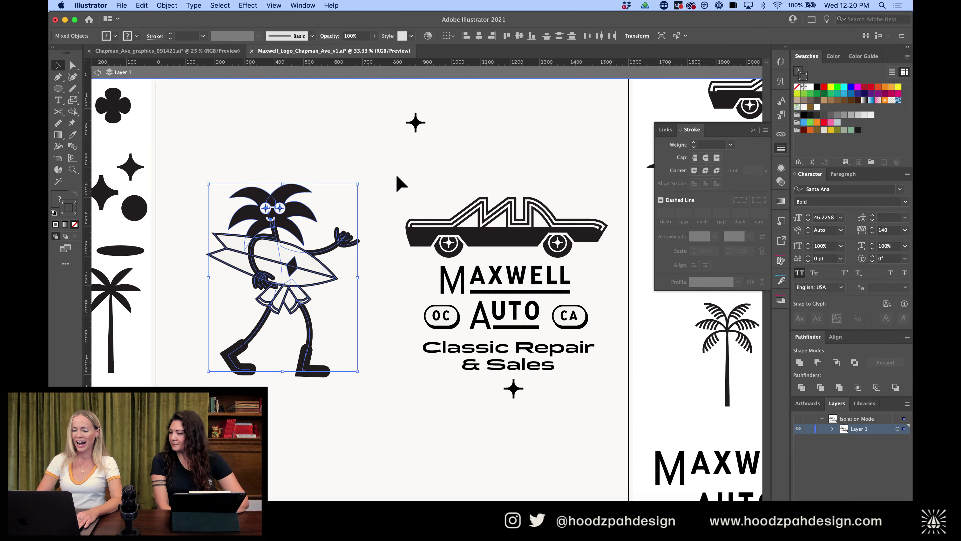
click(413, 151)
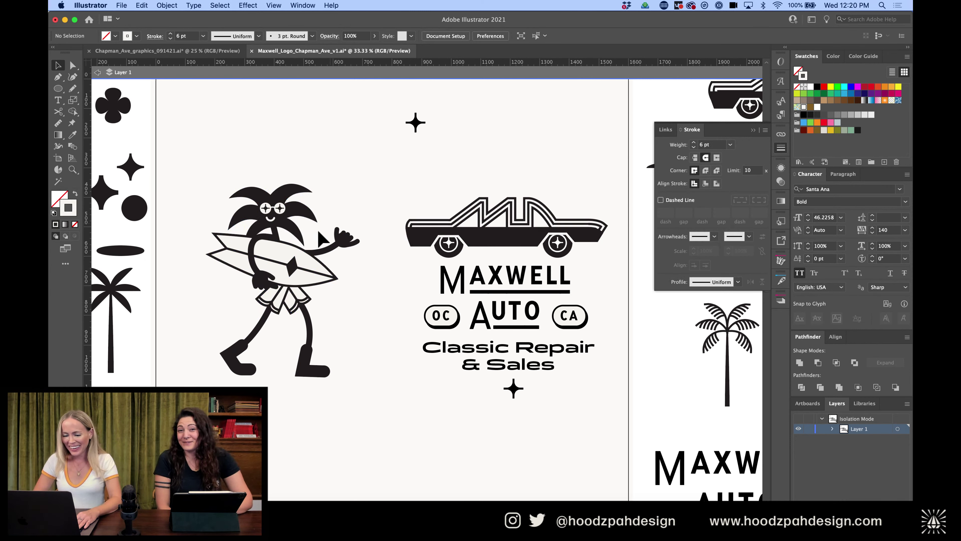
click(295, 261)
click(451, 114)
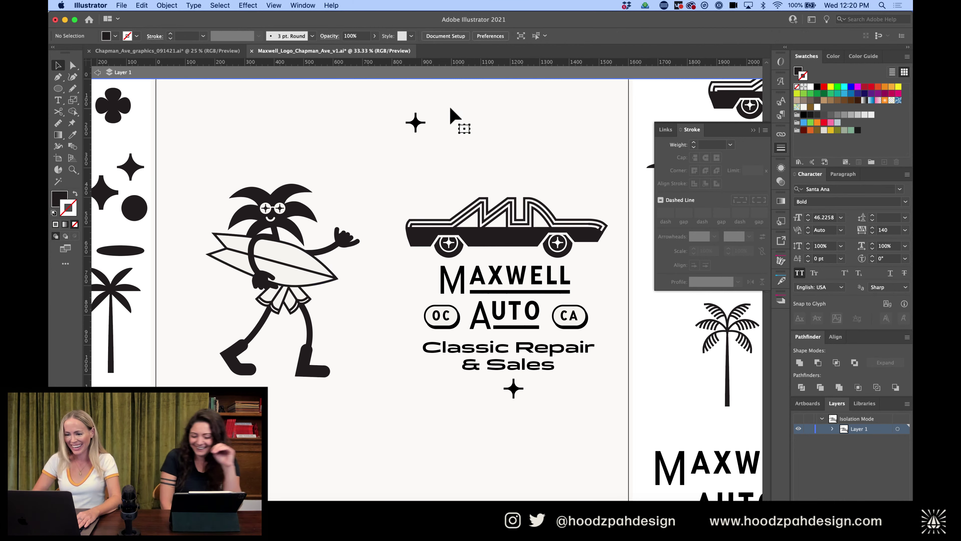
click(294, 268)
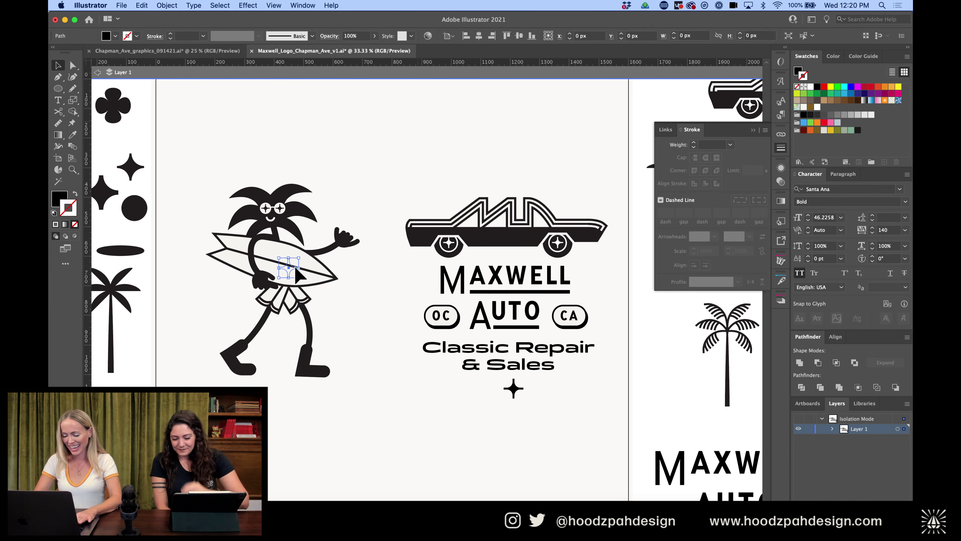
key(super+equal)
key(super+equal)
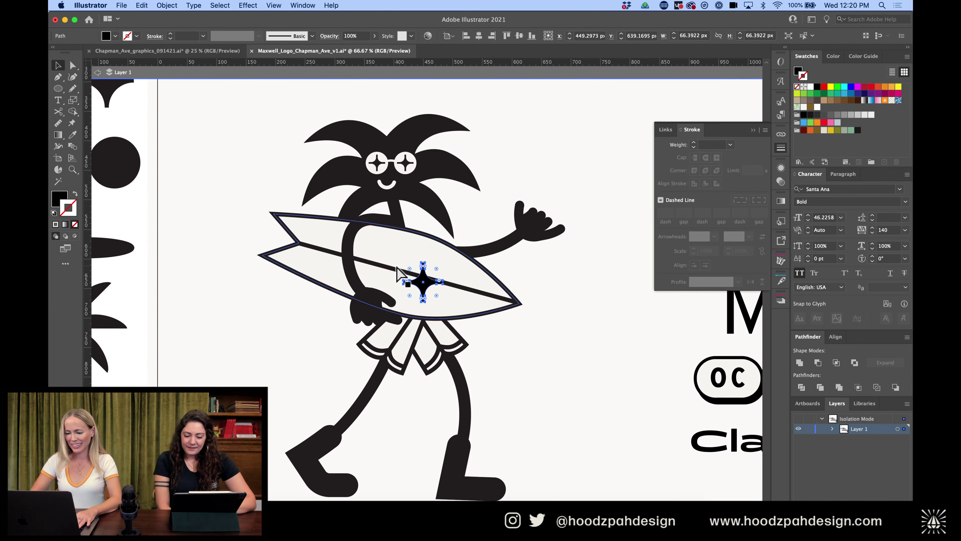
Rotate the four-pointed star to align with the surfboard's slanted centre line and fine-tune its position on it
drag(456, 266, 453, 263)
drag(419, 283, 423, 283)
key(super+equal)
key(super+equal)
key(super+equal)
key(super+equal)
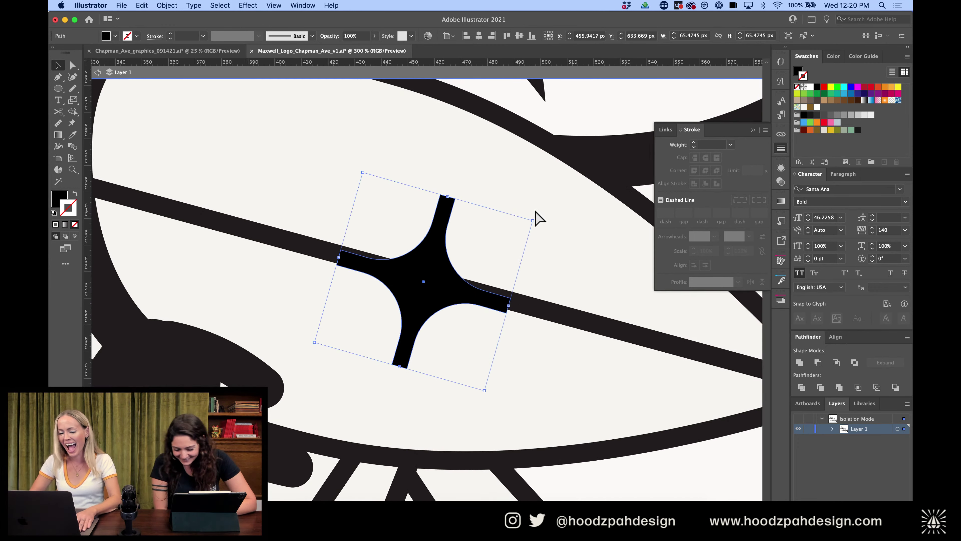
drag(538, 216, 535, 208)
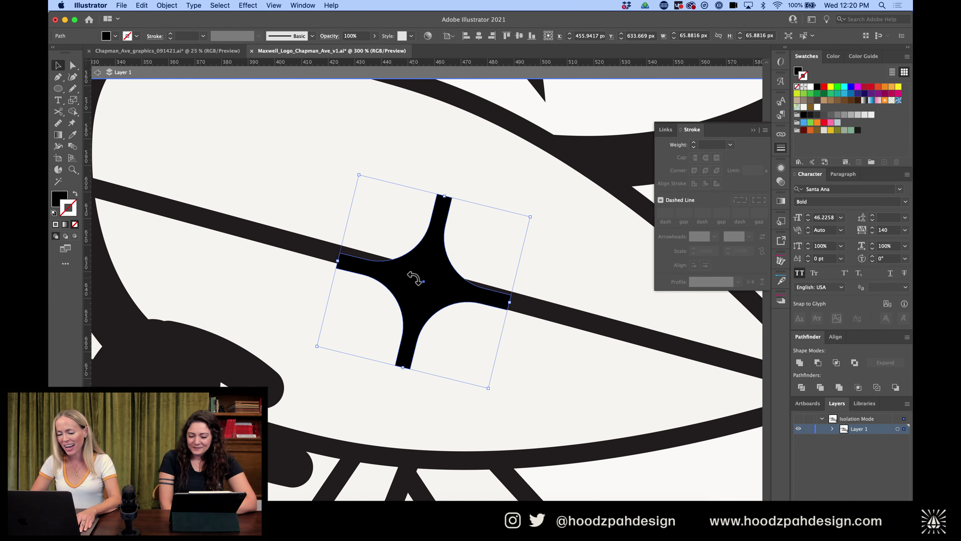
drag(414, 275, 429, 262)
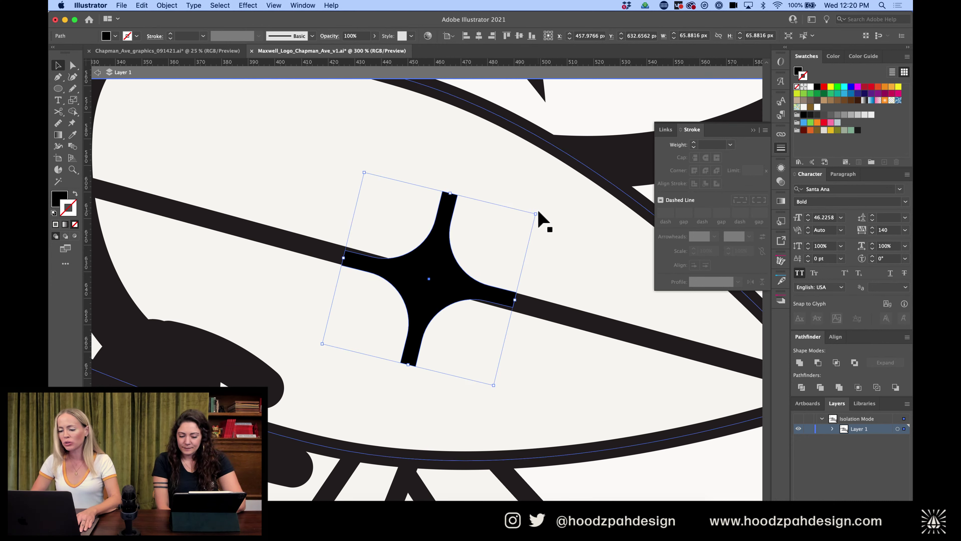
drag(541, 211, 543, 213)
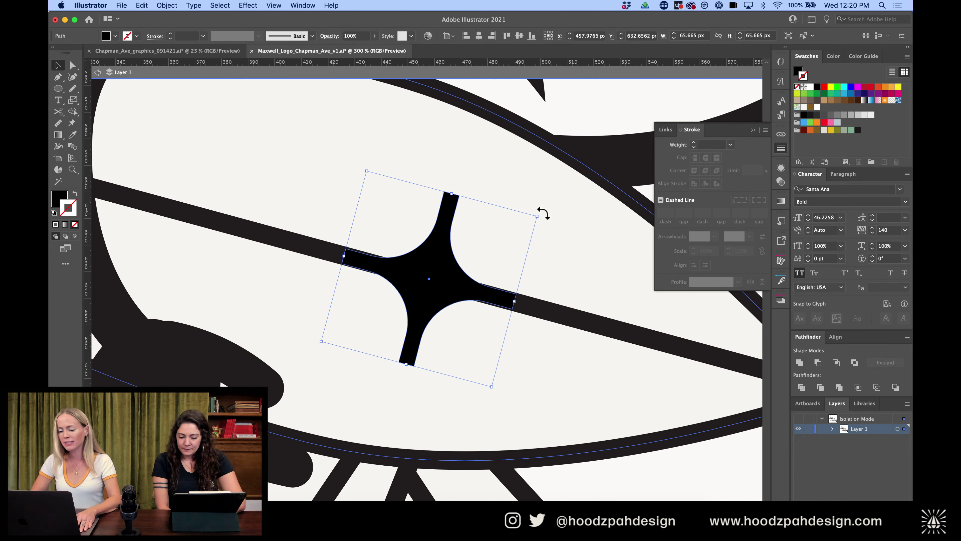
Recolour the four-pointed star on the surfboard with the near-black swatch used by the outlines and leave isolation
click(798, 71)
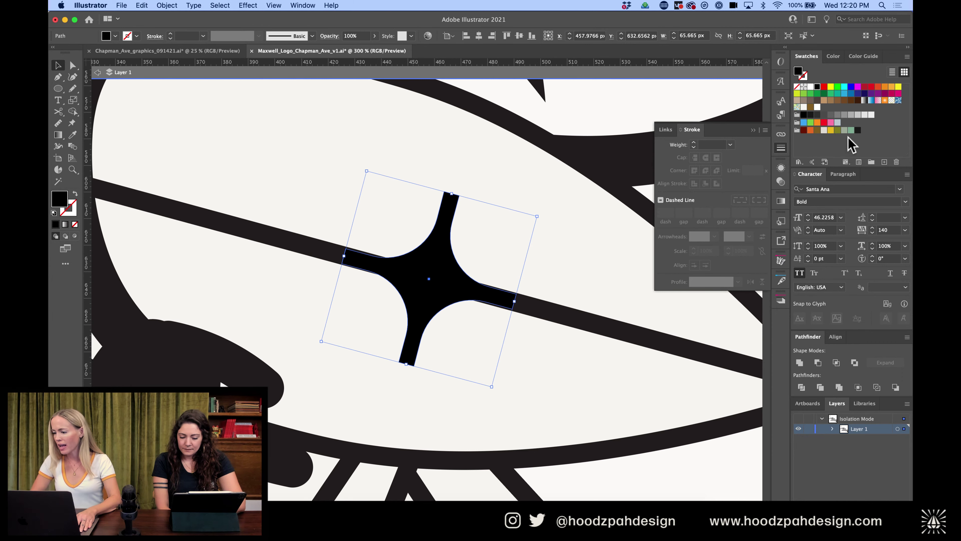
click(859, 130)
key(a)
key(super+minus)
key(super+minus)
key(super+minus)
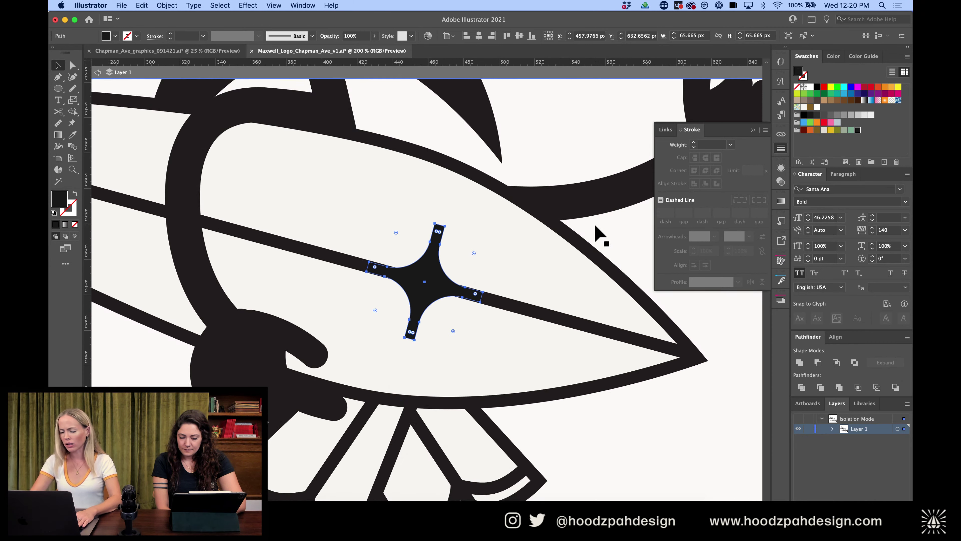
key(v)
key(super+minus)
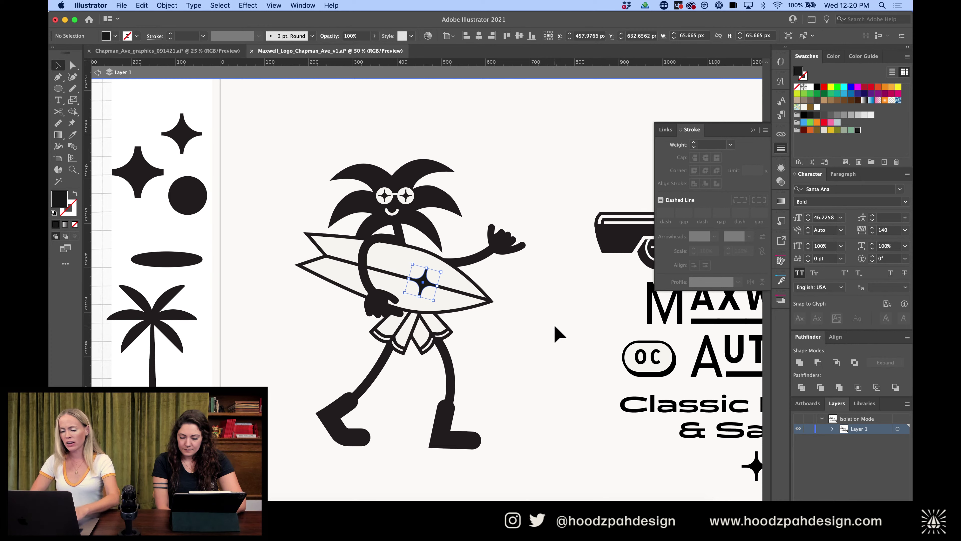
double_click(556, 333)
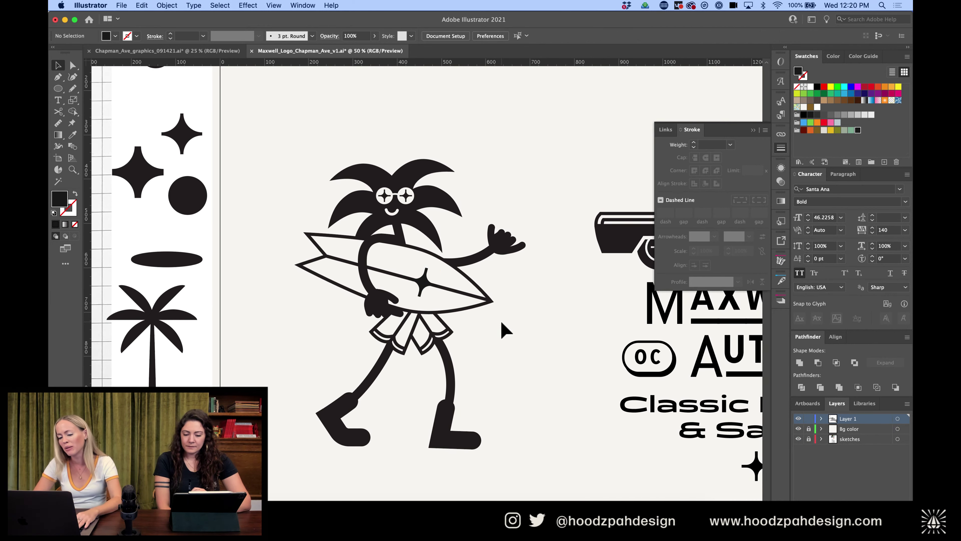
Inside the Maxwell Auto lettering group, move the car off the artboard to the empty area above it, and leave the group's isolation
key(super+minus)
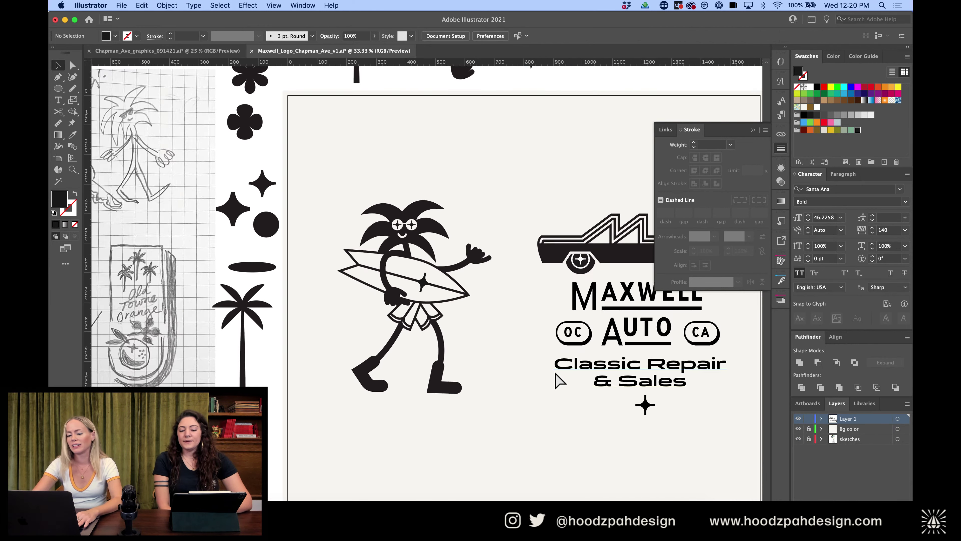
key(super+minus)
key(super+plus)
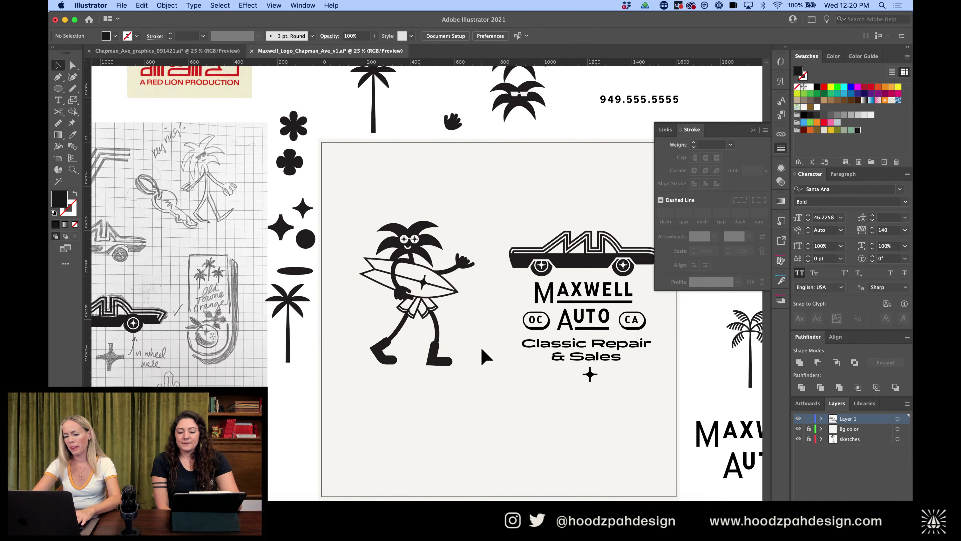
scroll(482, 350, right, 5)
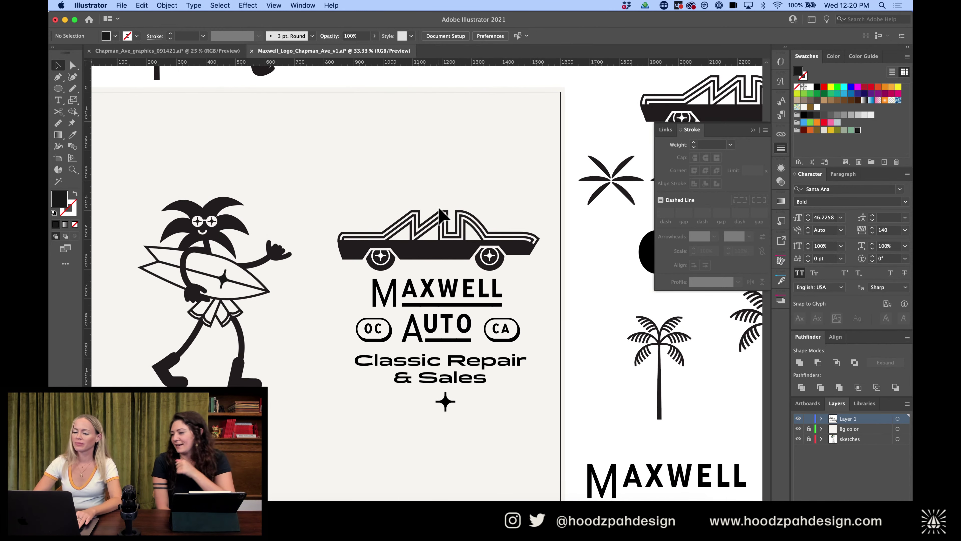
key(super+minus)
click(442, 261)
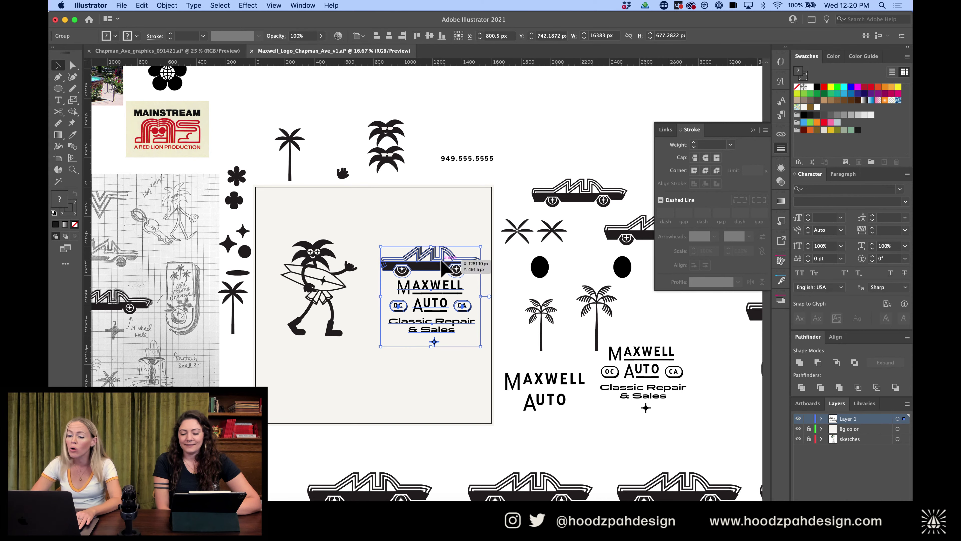
double_click(442, 262)
click(440, 262)
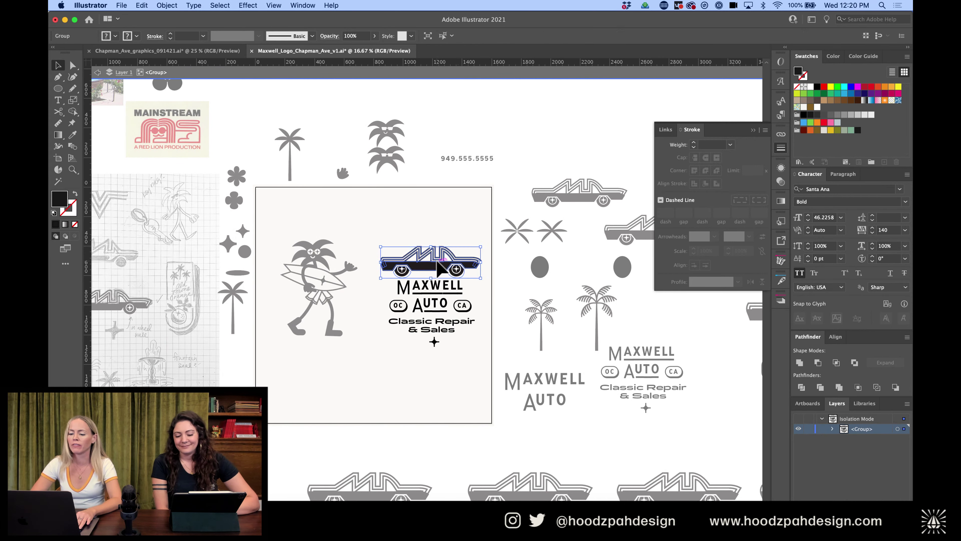
drag(439, 269, 544, 138)
click(430, 261)
key(Delete)
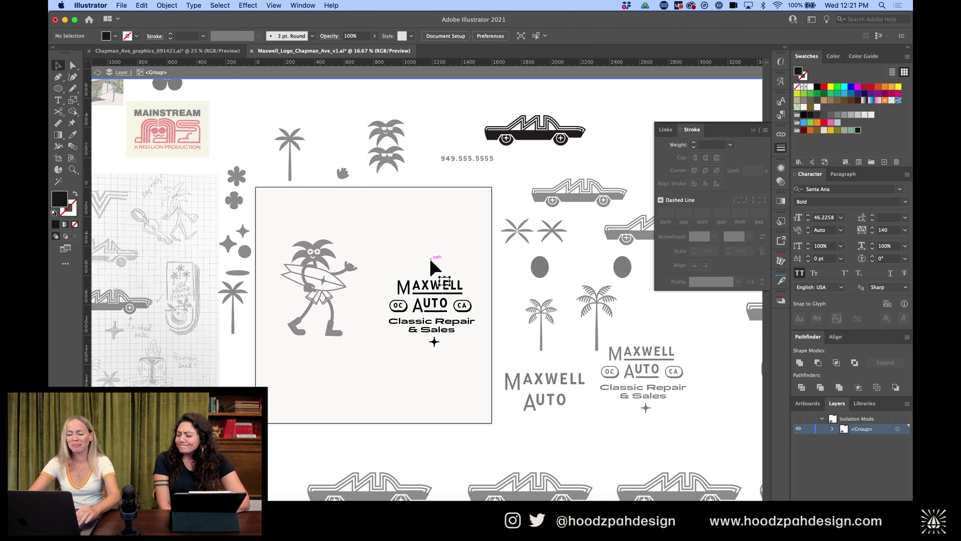
key(Escape)
Separate the car from the Maxwell Auto lettering group and paste it back in place above the artboard as its own object
click(322, 284)
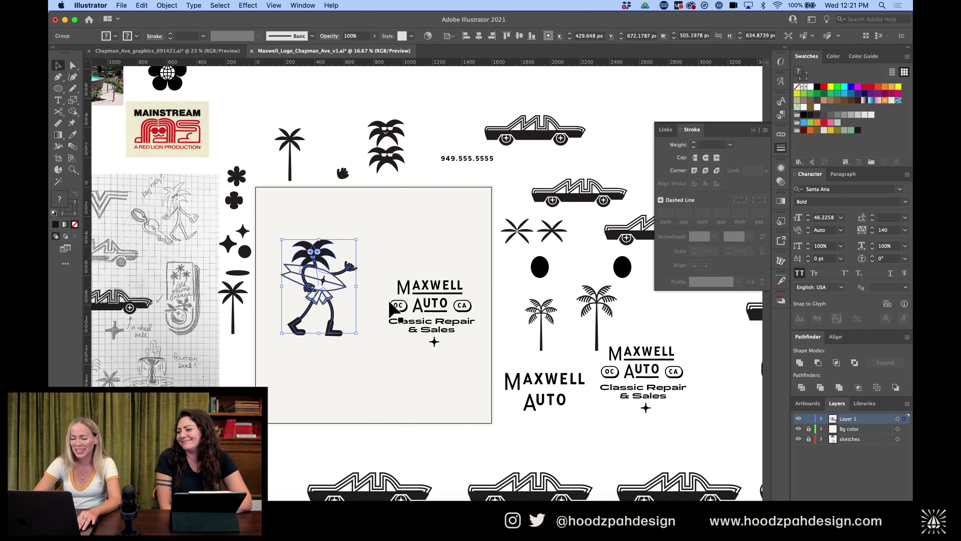
click(416, 275)
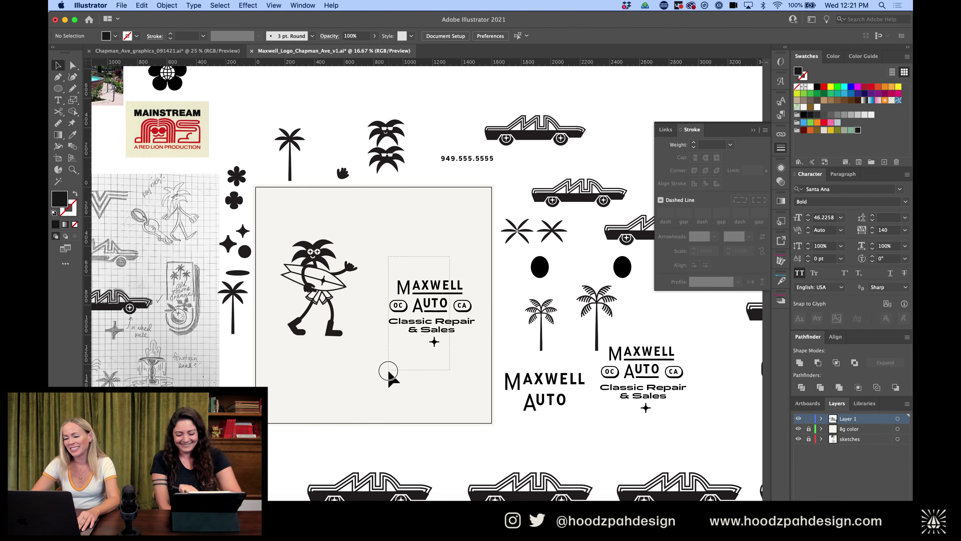
drag(388, 372, 560, 149)
double_click(560, 149)
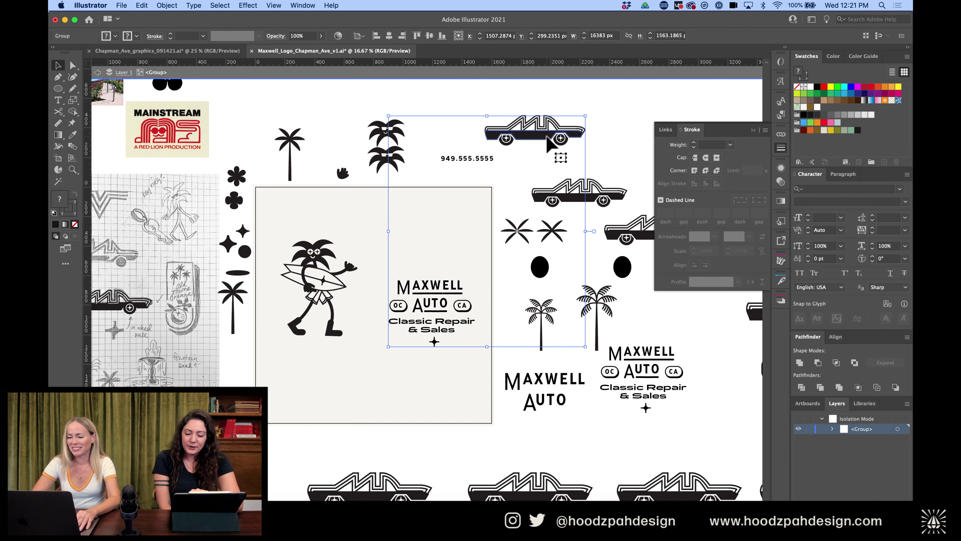
click(579, 133)
key(Delete)
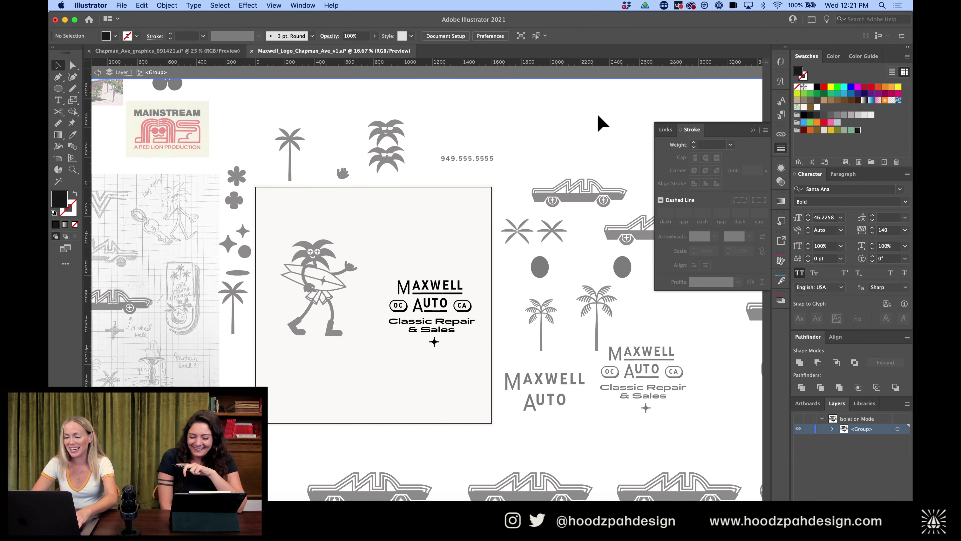
double_click(598, 122)
key(ctrl+f)
click(439, 235)
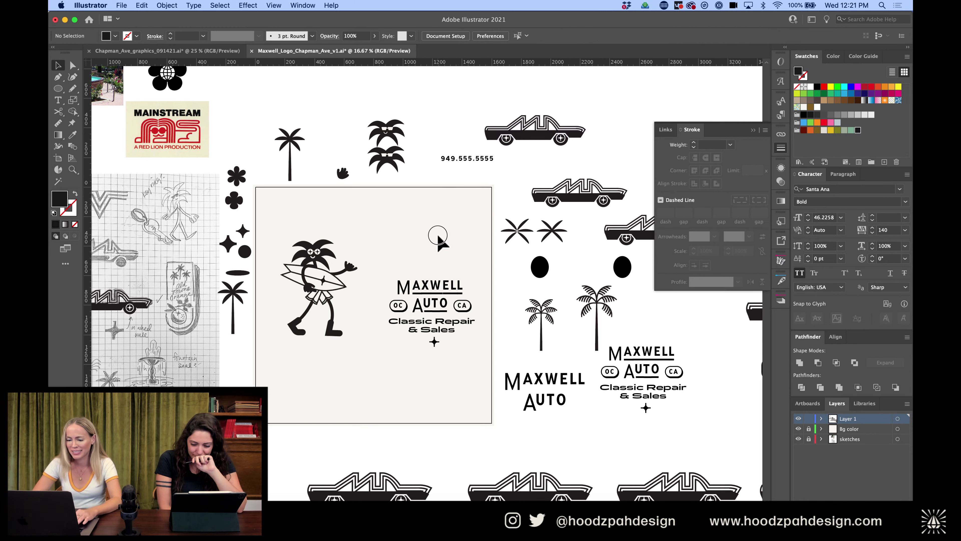
Nudge the Maxwell Auto lettering group left towards the palm tree character and up to line up with its middle
key(ctrl+=)
drag(502, 257, 359, 400)
key(shift+Left)
key(shift+Left)
key(shift+Left)
key(shift+Left)
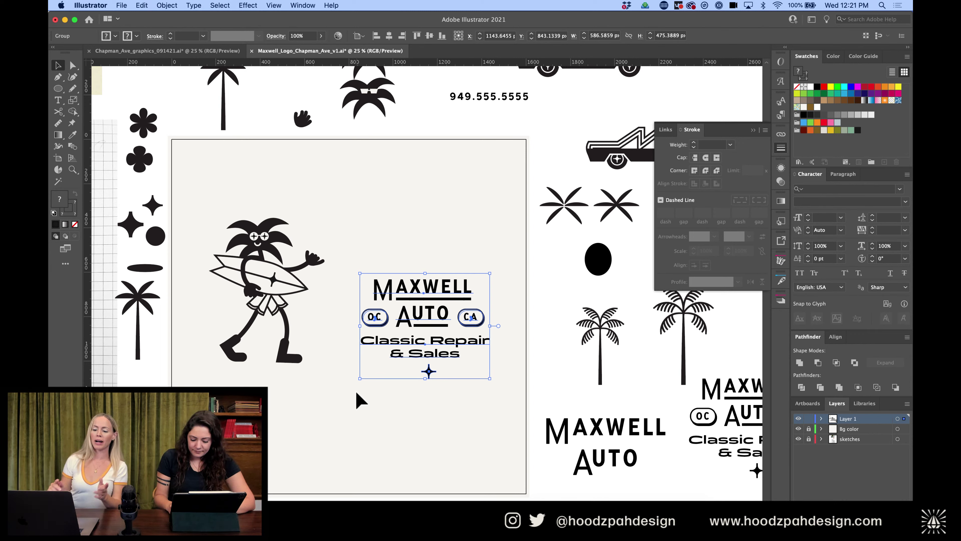
key(shift+Up)
key(shift+Up)
key(shift+Up)
key(shift+Up)
key(shift+Up)
key(shift+Up)
key(shift+Up)
key(shift+Up)
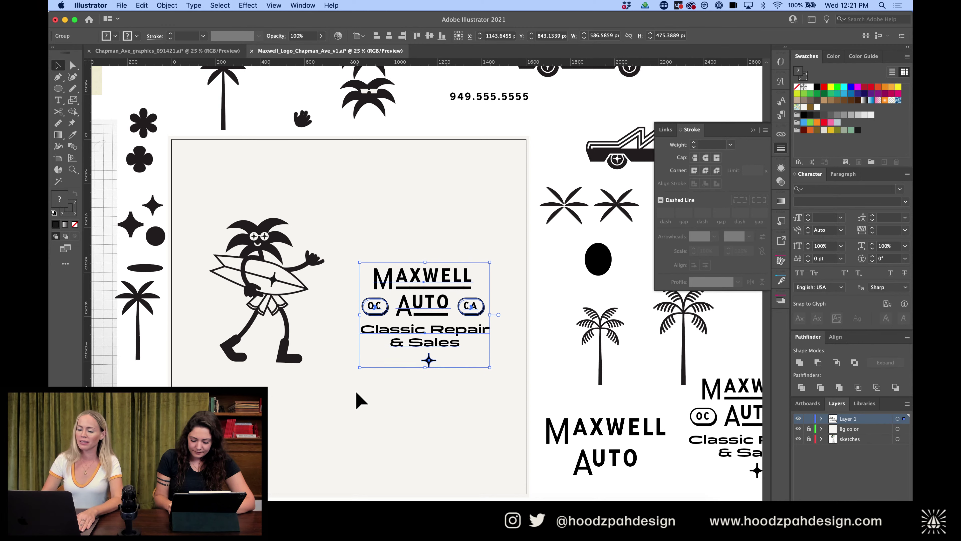
click(448, 204)
key(super+minus)
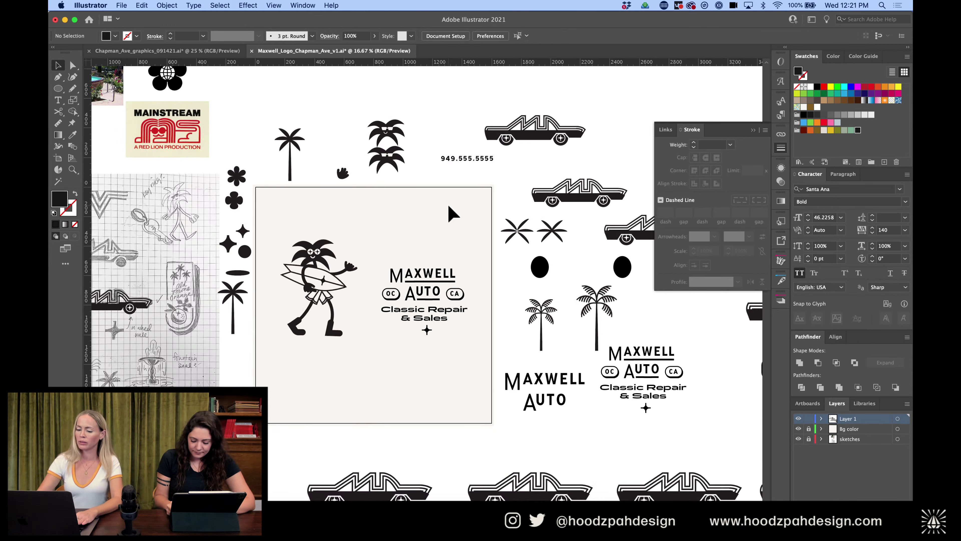
Deselect the character and lettering, and hide the sketches layer
click(304, 342)
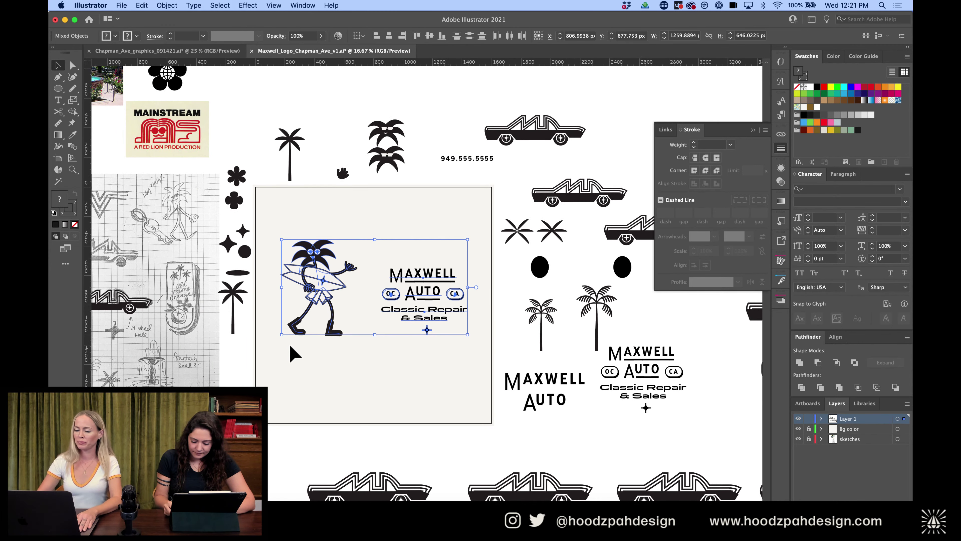
key(super+equal)
click(459, 219)
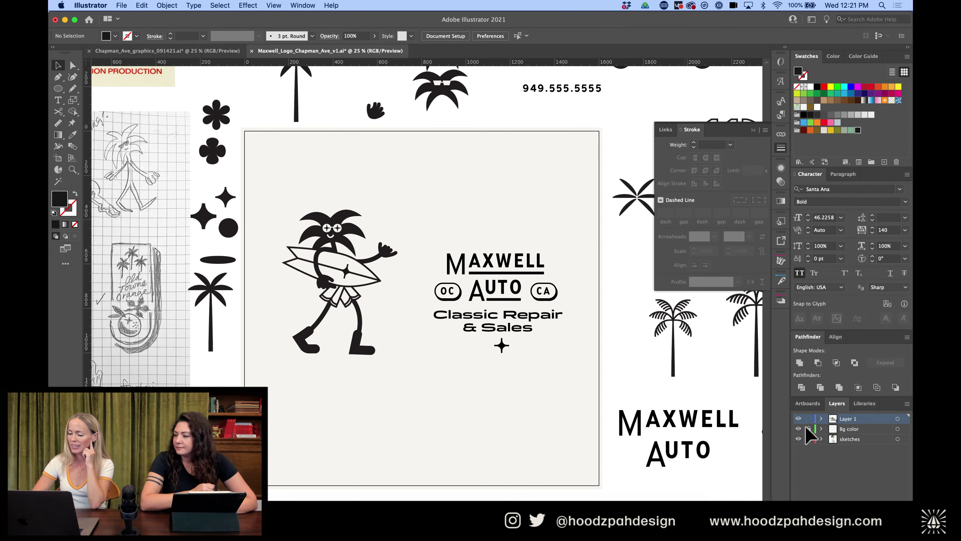
click(798, 439)
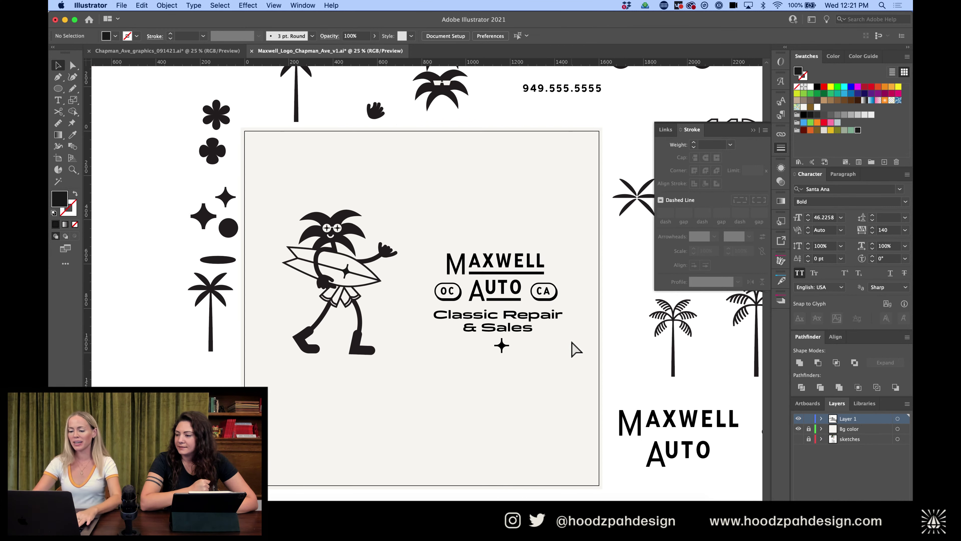
scroll(576, 349, down, 2)
scroll(576, 349, right, 2)
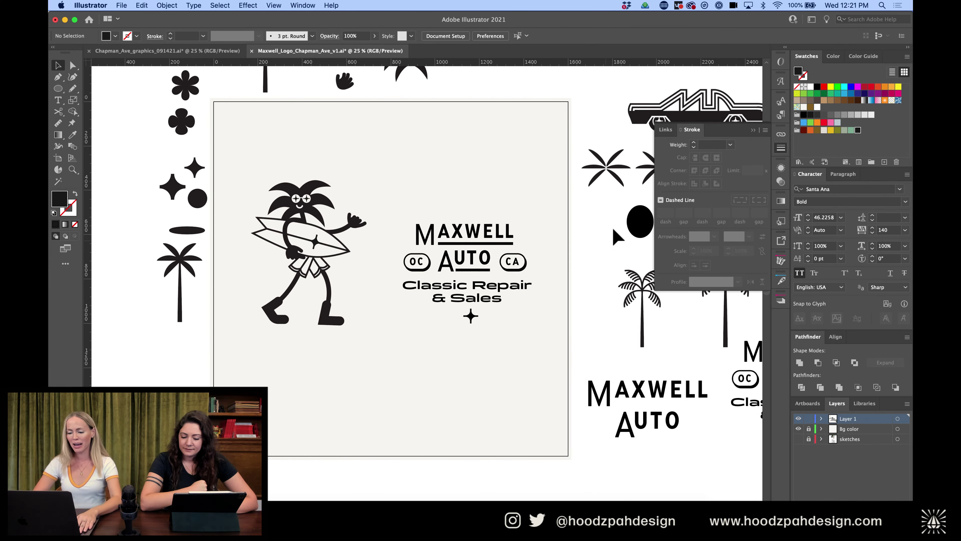
Enlarge the Maxwell Auto lettering group slightly in proportion and set it a little higher beside the character
click(468, 306)
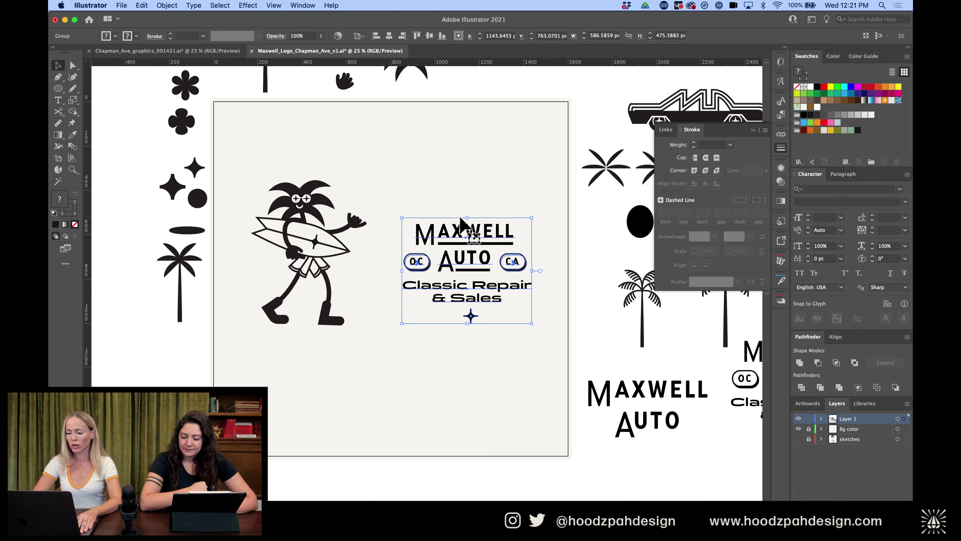
drag(467, 217, 474, 188)
click(480, 172)
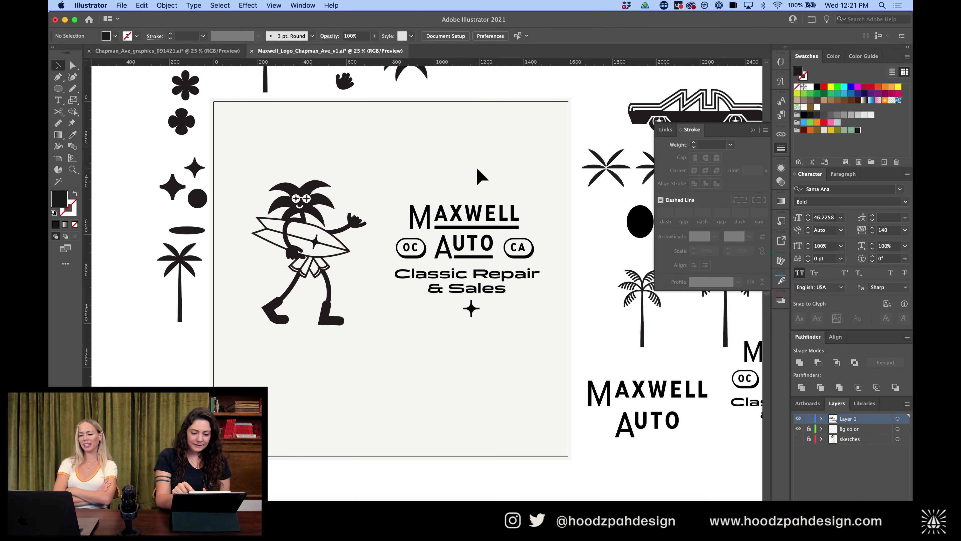
key(super+minus)
key(super+minus)
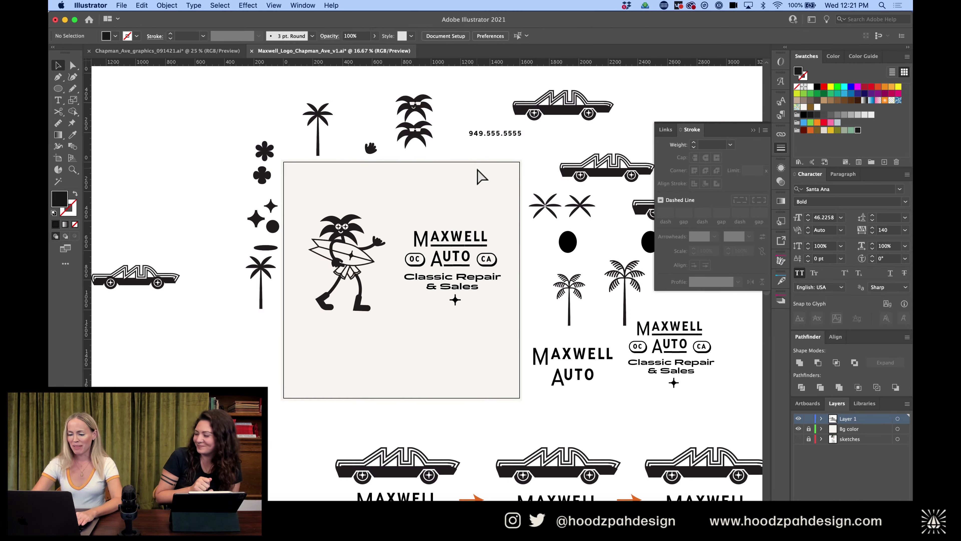
key(super+equal)
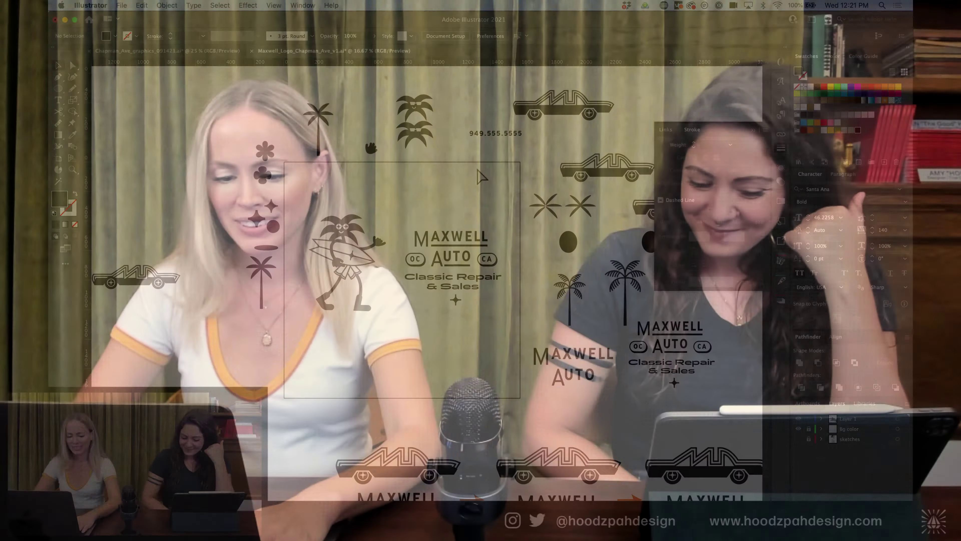